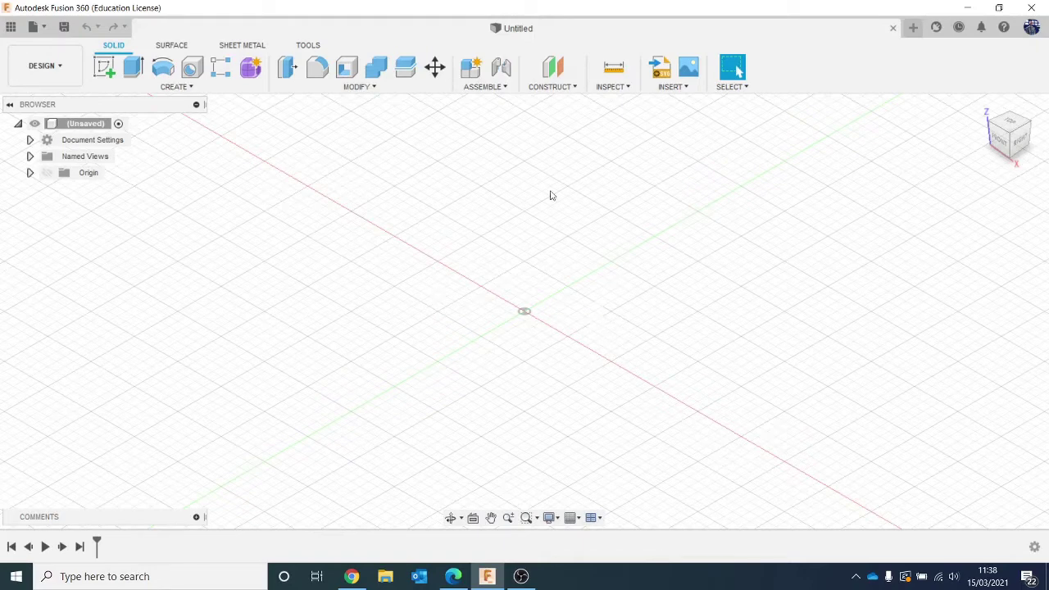
# Insert the Coke Bottle Canvas image from the computer's Coke Bottle folder as a canvas on the XZ plane
pyautogui.click(668, 92)
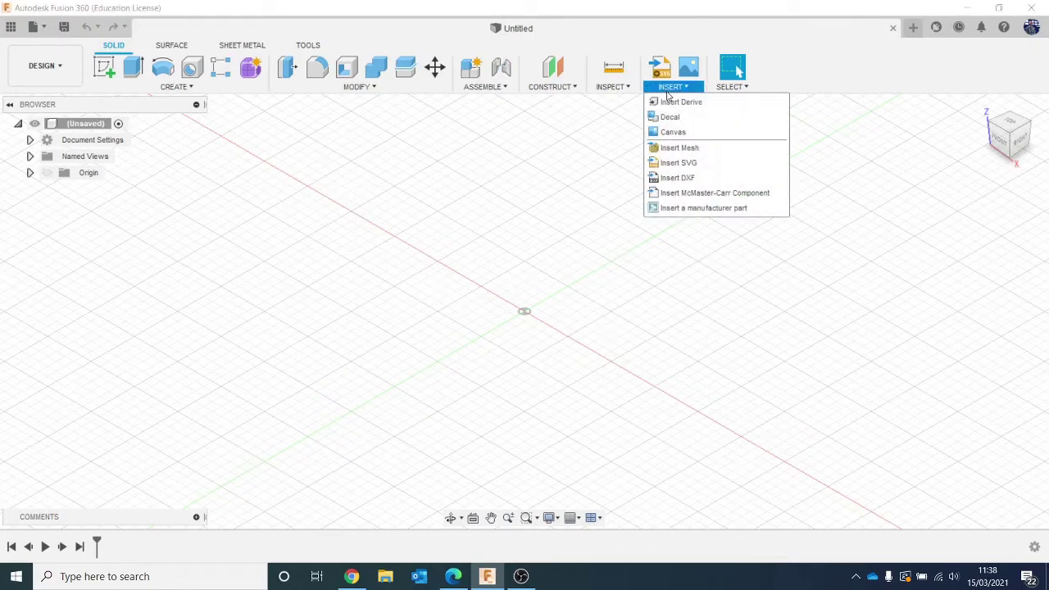
pyautogui.click(695, 133)
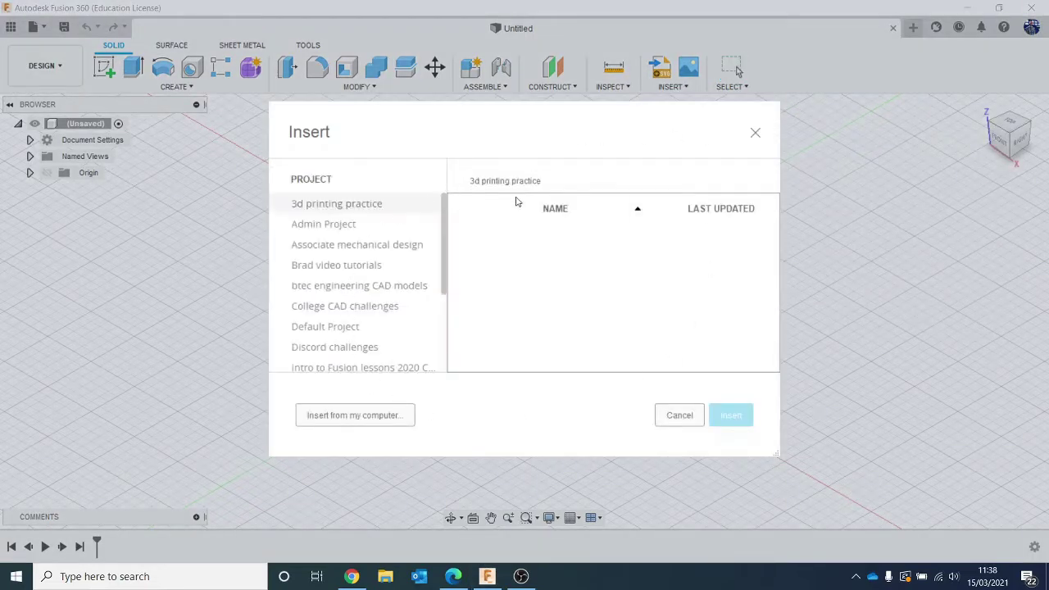
pyautogui.click(394, 420)
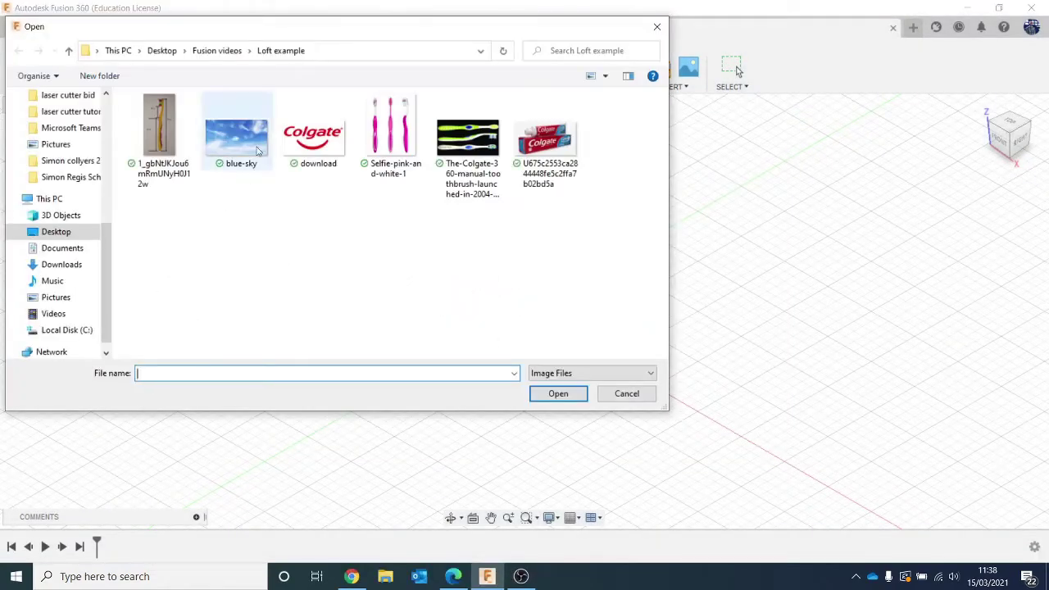
pyautogui.click(210, 54)
pyautogui.click(186, 119)
pyautogui.doubleClick(186, 118)
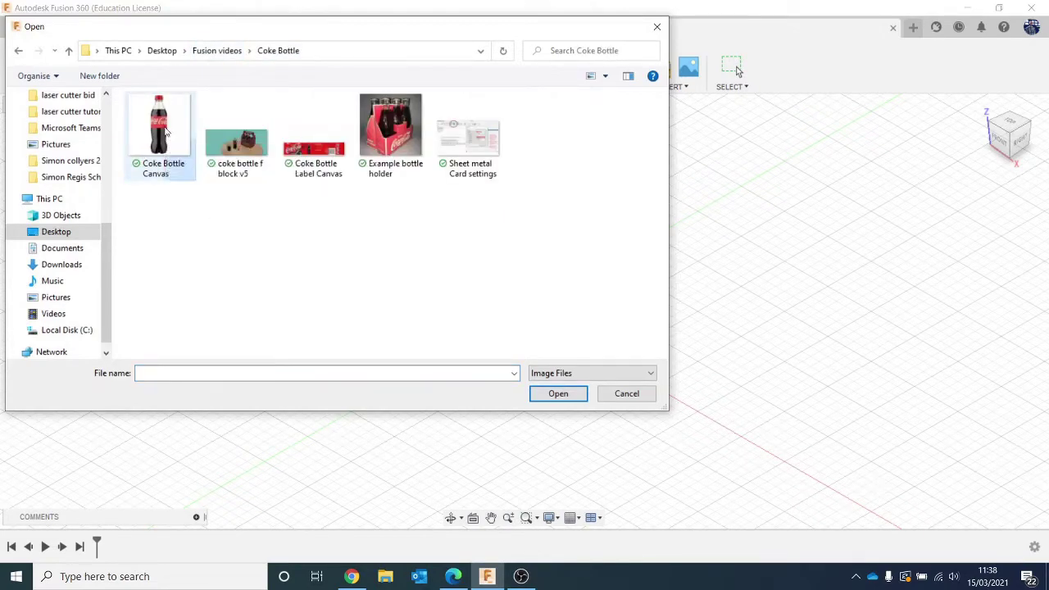
pyautogui.doubleClick(160, 127)
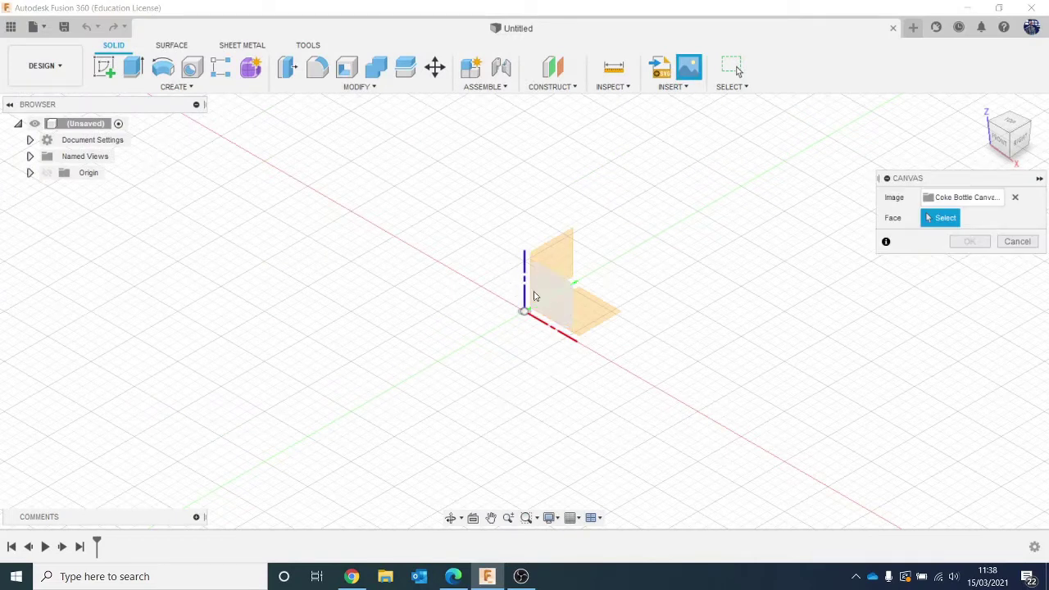
pyautogui.click(553, 295)
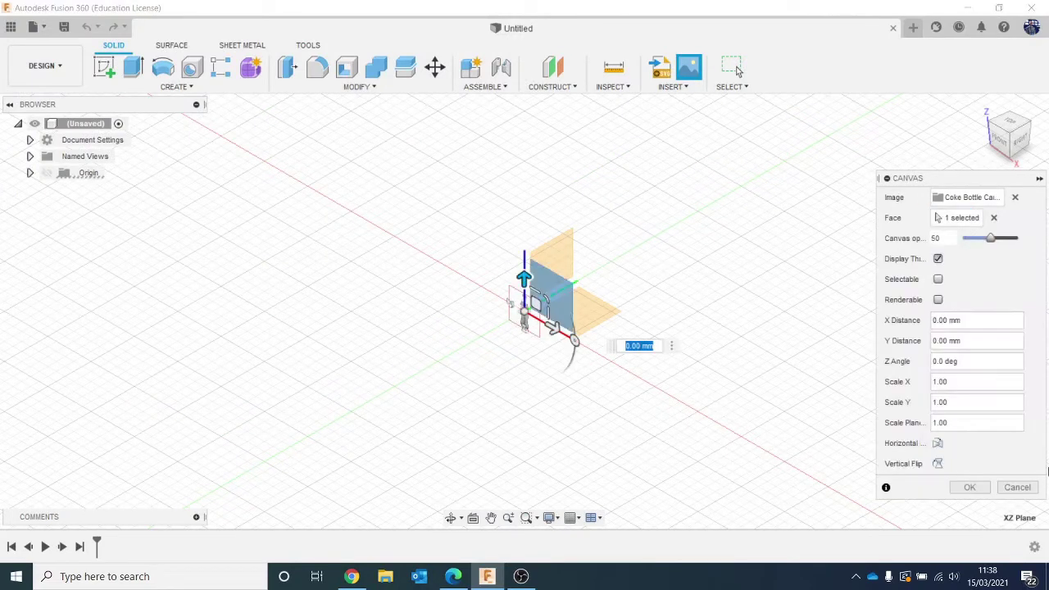
pyautogui.click(963, 488)
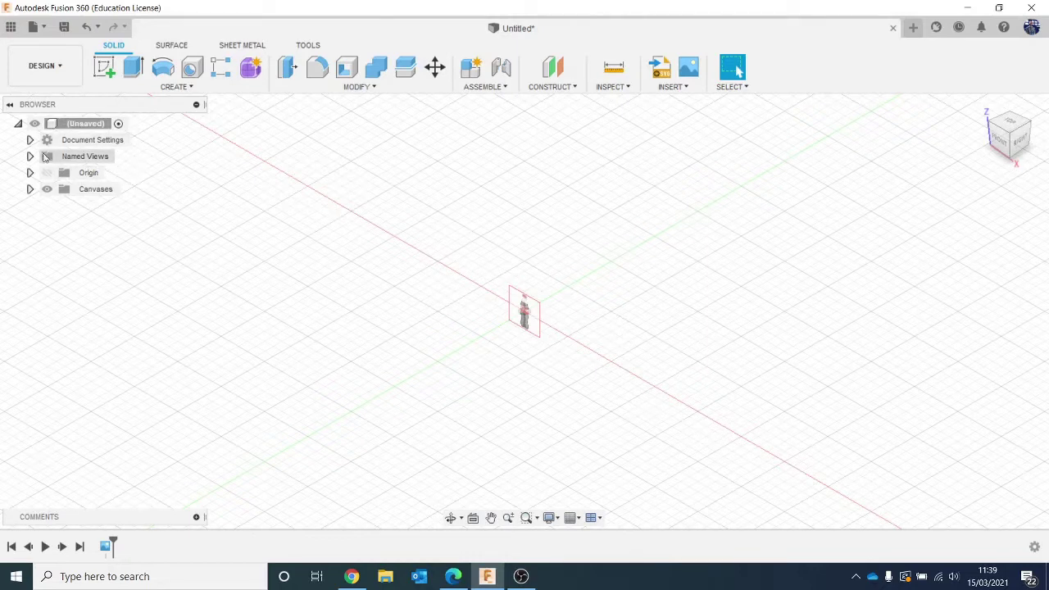
# Calibrate the Coke Bottle Canvas to 150 mm between the top of the cap and the bottle's base
pyautogui.click(97, 189)
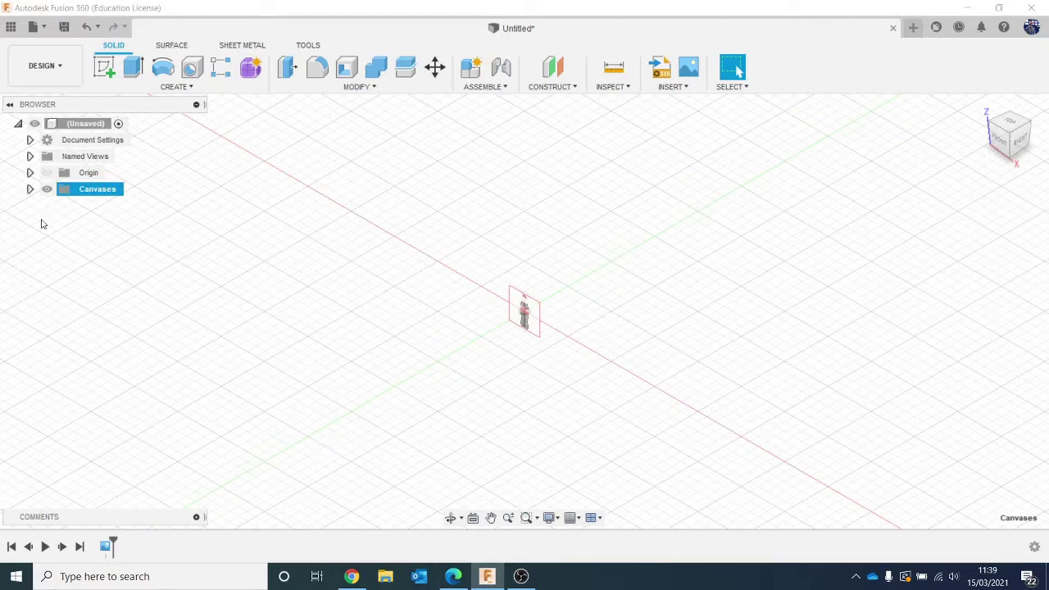
pyautogui.click(31, 190)
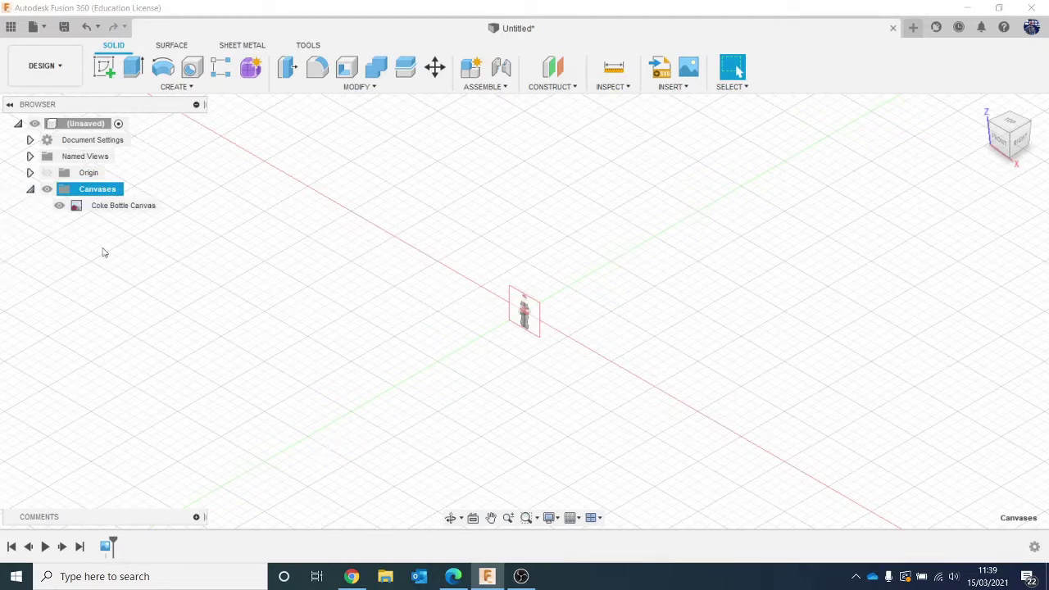
pyautogui.click(110, 209)
pyautogui.rightClick(109, 209)
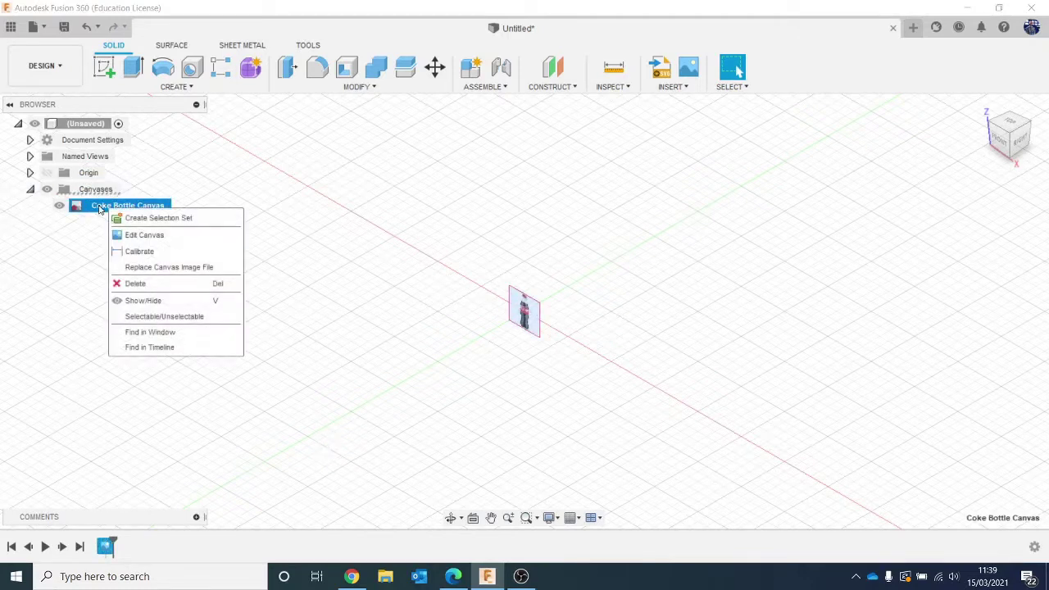
pyautogui.click(129, 254)
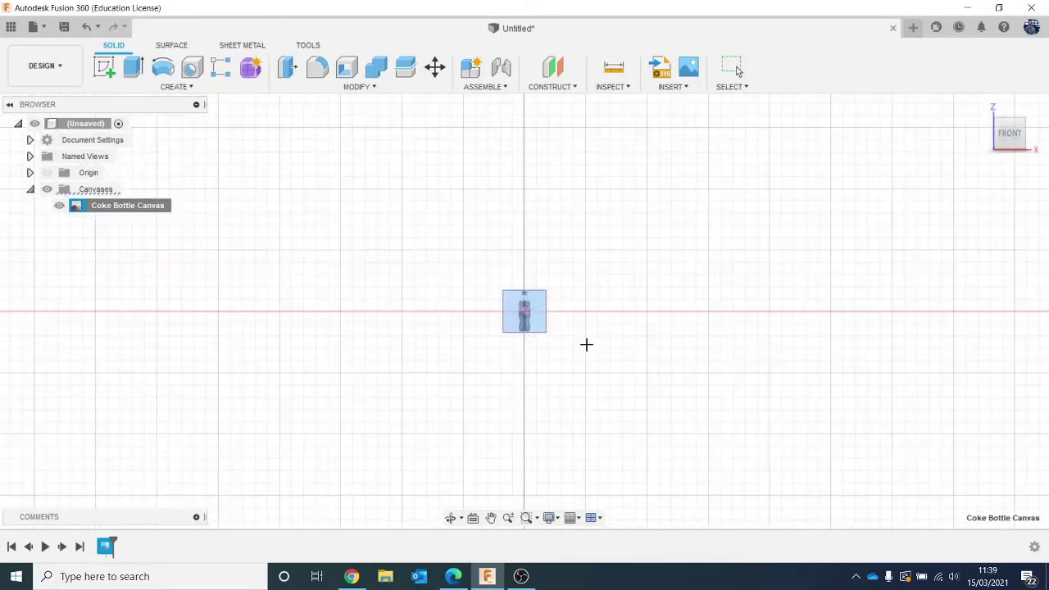
pyautogui.scroll(10, 536, 298)
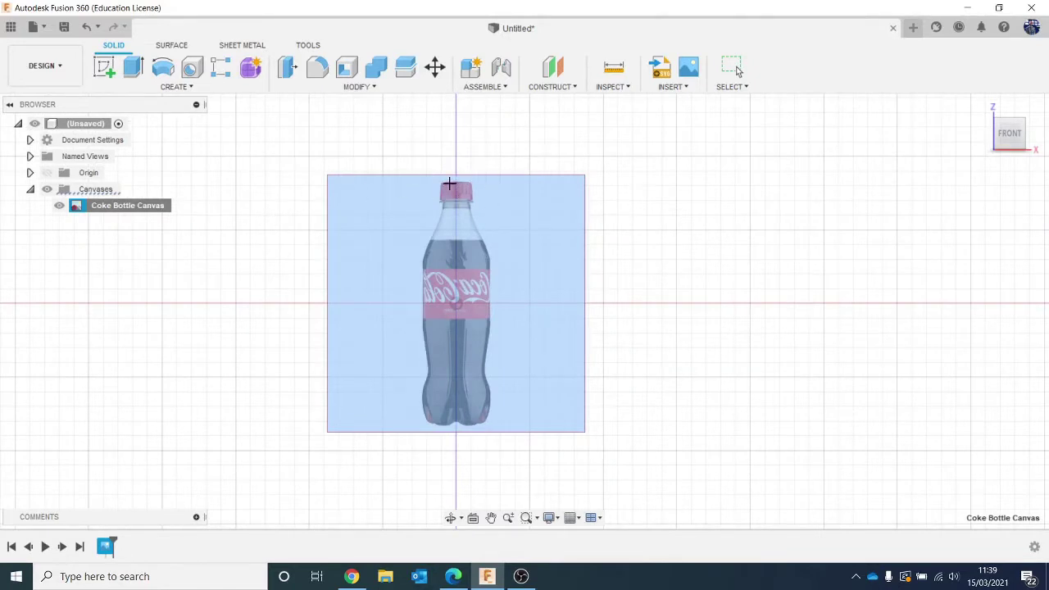
pyautogui.click(455, 182)
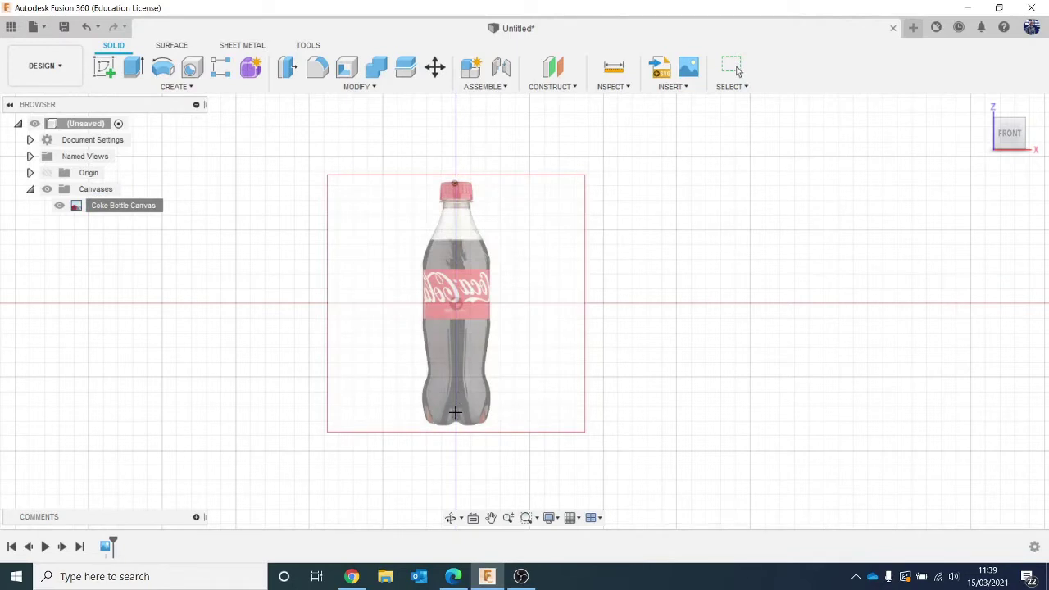
pyautogui.click(456, 419)
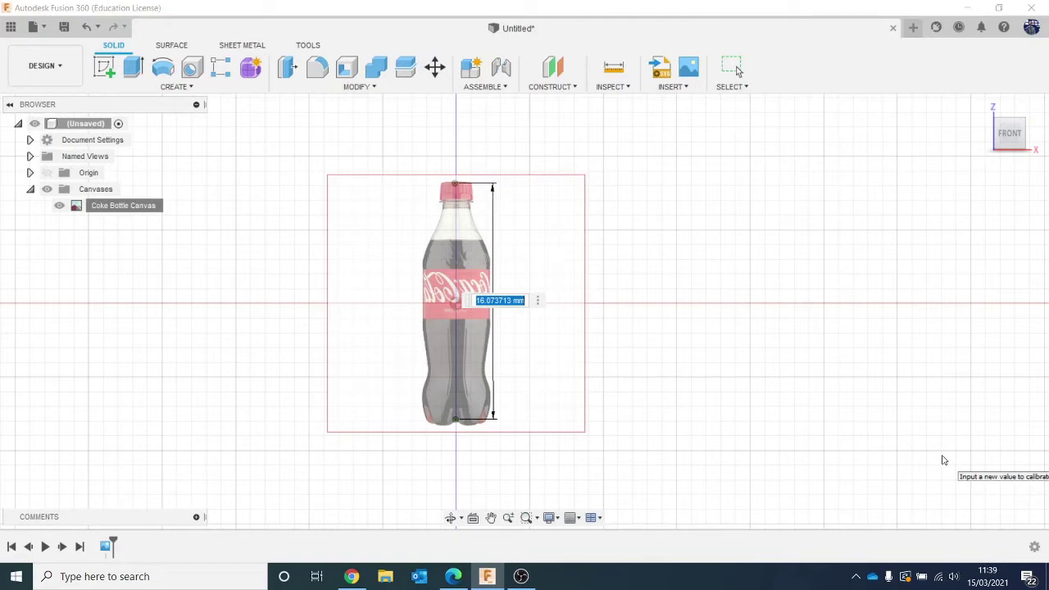
pyautogui.write('150')
pyautogui.press('Return')
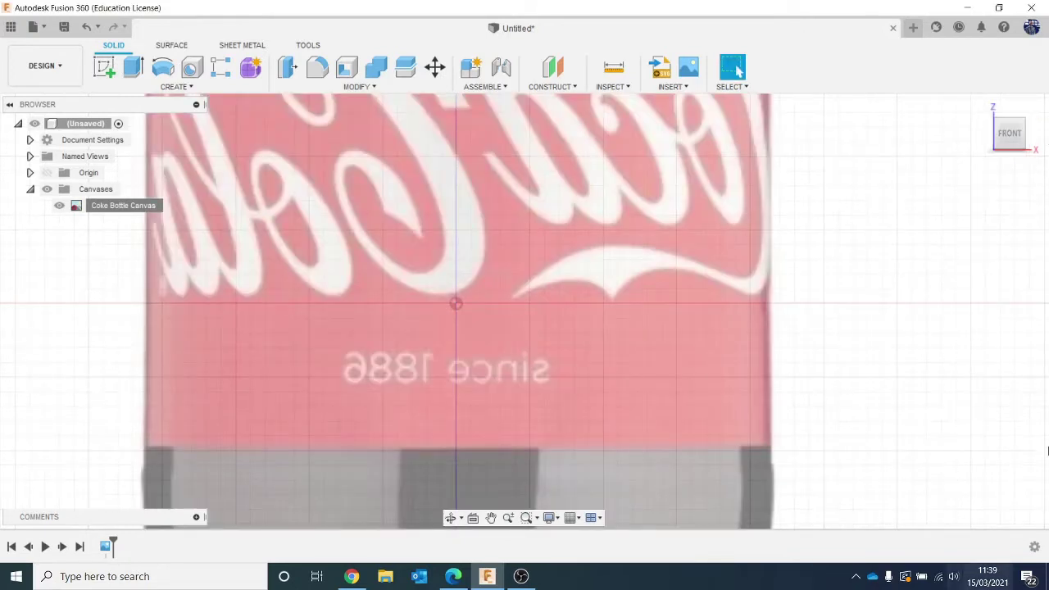
# Edit the canvas and move it up about 77 mm so the bottle's base meets the origin, showing the origin for reference
pyautogui.scroll(-10, 518, 322)
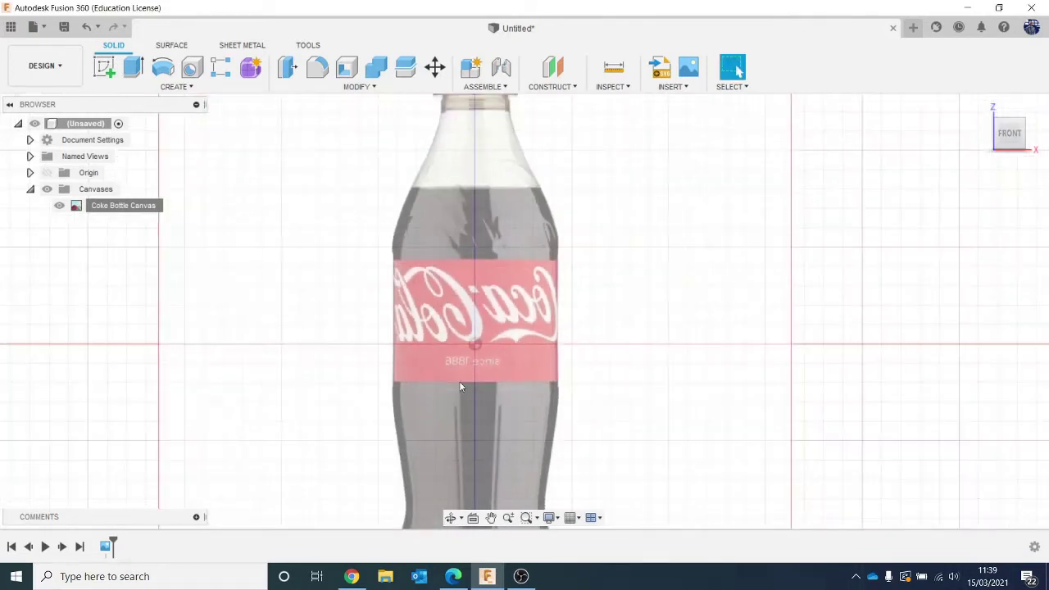
pyautogui.moveTo(447, 391); pyautogui.dragTo(475, 287, button='middle')
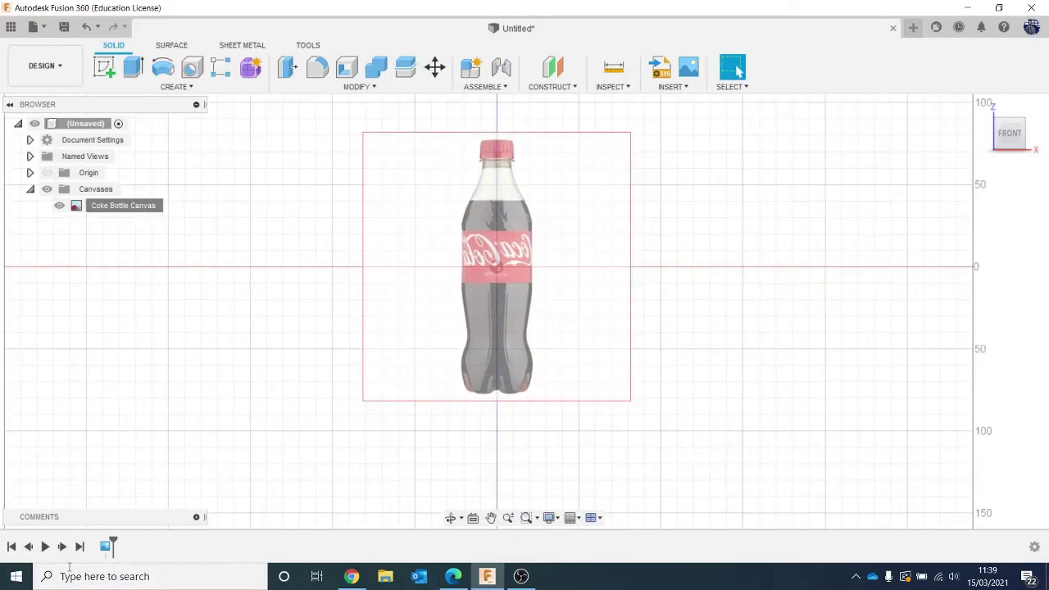
pyautogui.rightClick(103, 556)
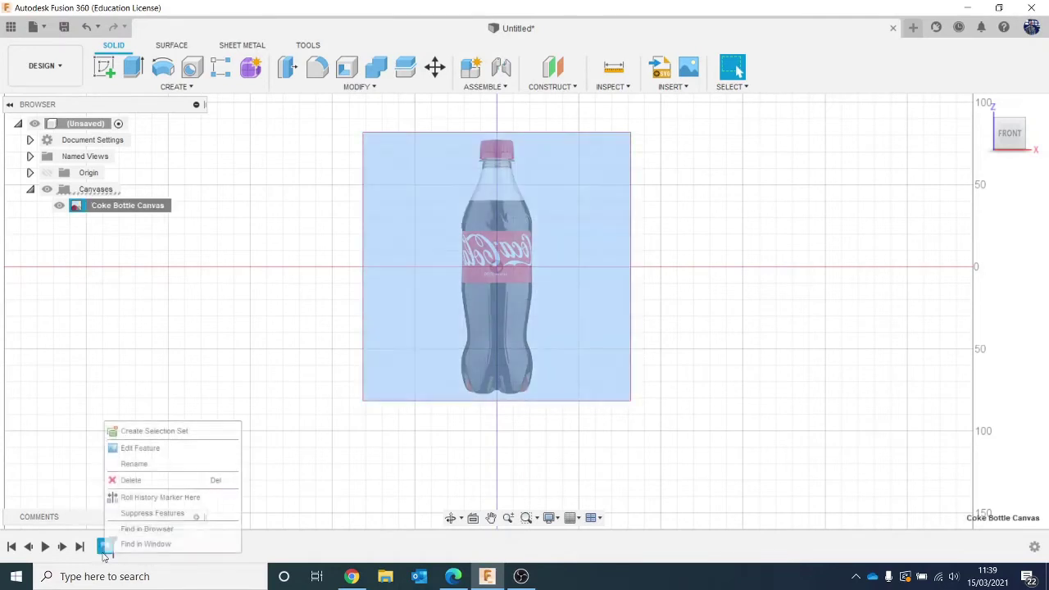
pyautogui.click(165, 449)
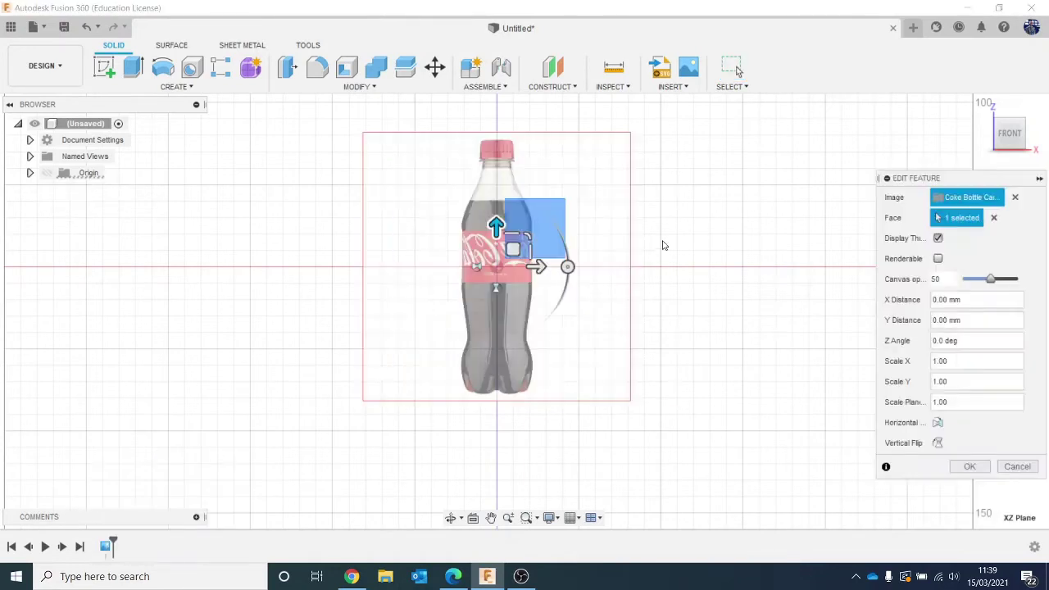
pyautogui.moveTo(691, 265); pyautogui.dragTo(632, 328, button='middle')
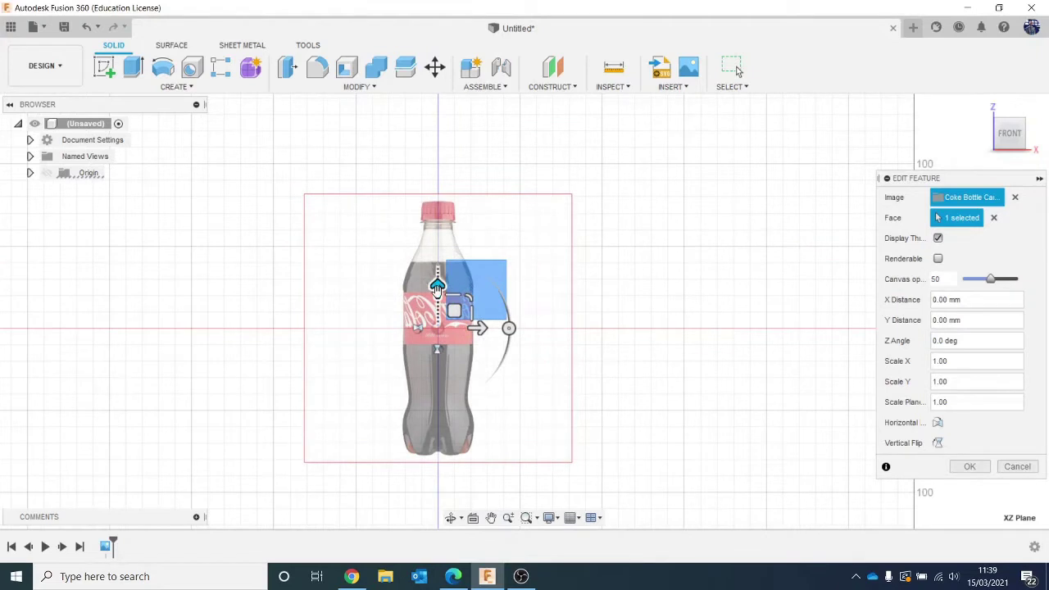
pyautogui.moveTo(430, 270); pyautogui.dragTo(427, 161)
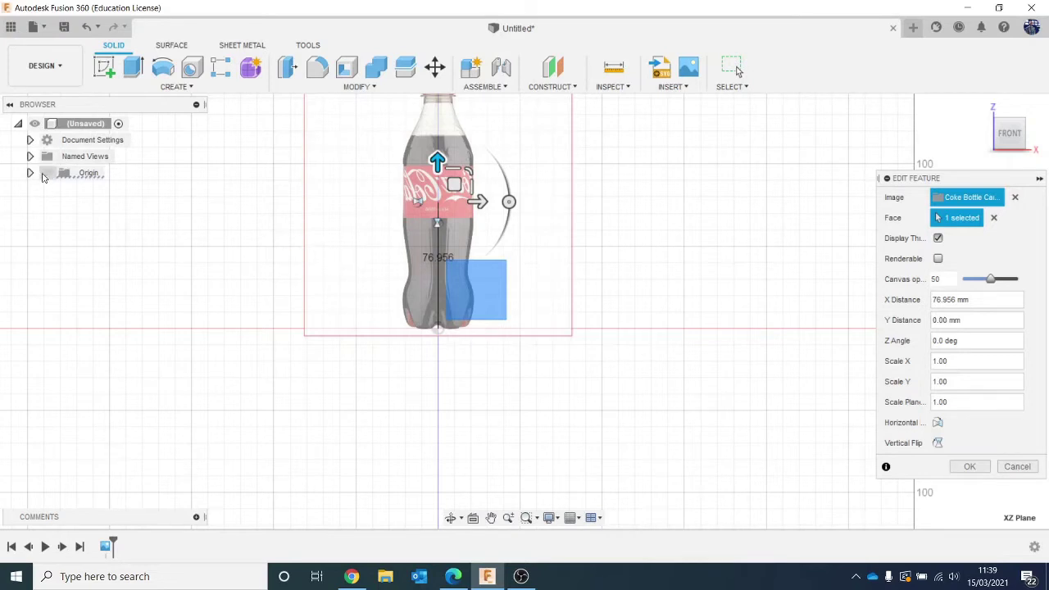
pyautogui.click(47, 173)
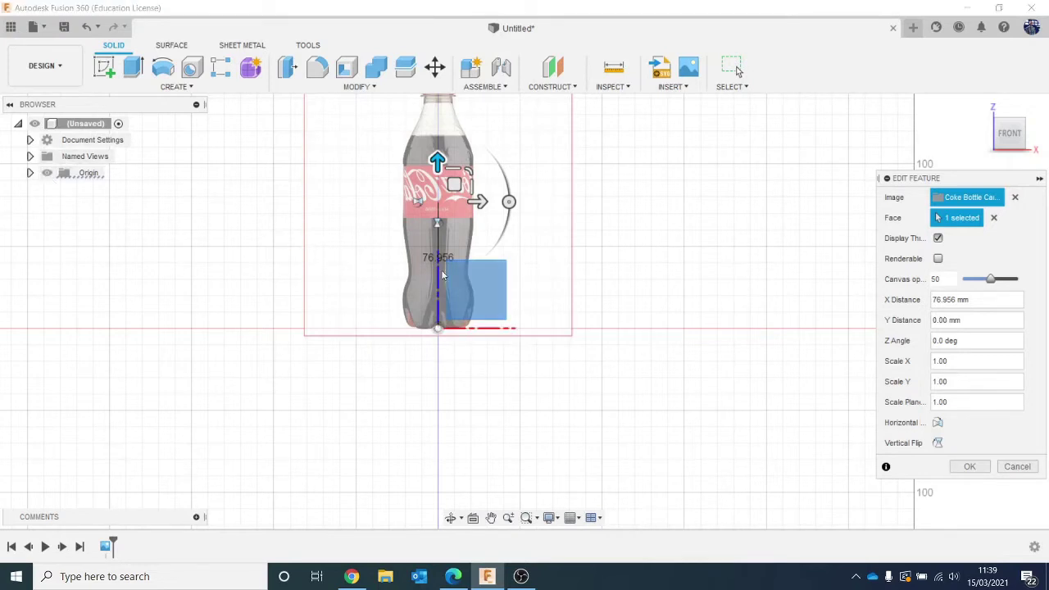
pyautogui.moveTo(1007, 141); pyautogui.dragTo(996, 146)
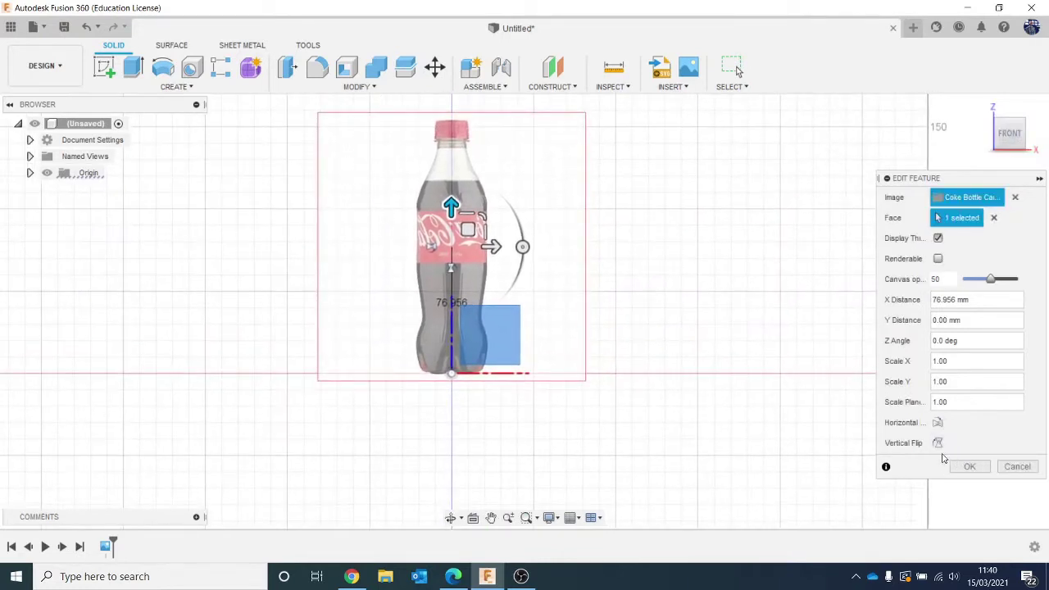
# Flip the canvas horizontally so the label reads correctly, keeping the bottle upright, and apply the edit
pyautogui.click(938, 422)
pyautogui.click(939, 422)
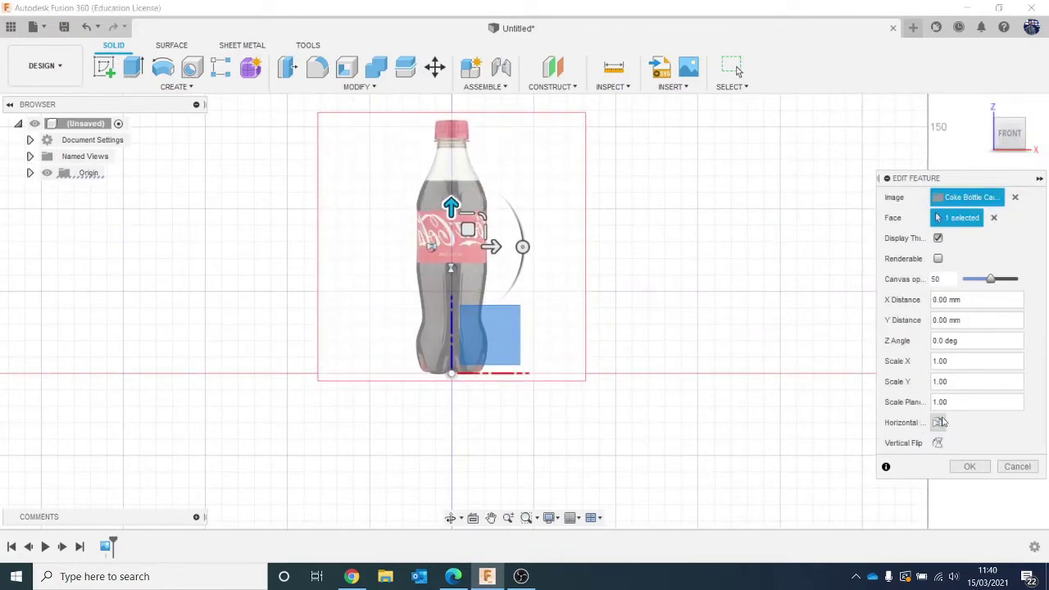
pyautogui.click(939, 422)
pyautogui.click(938, 443)
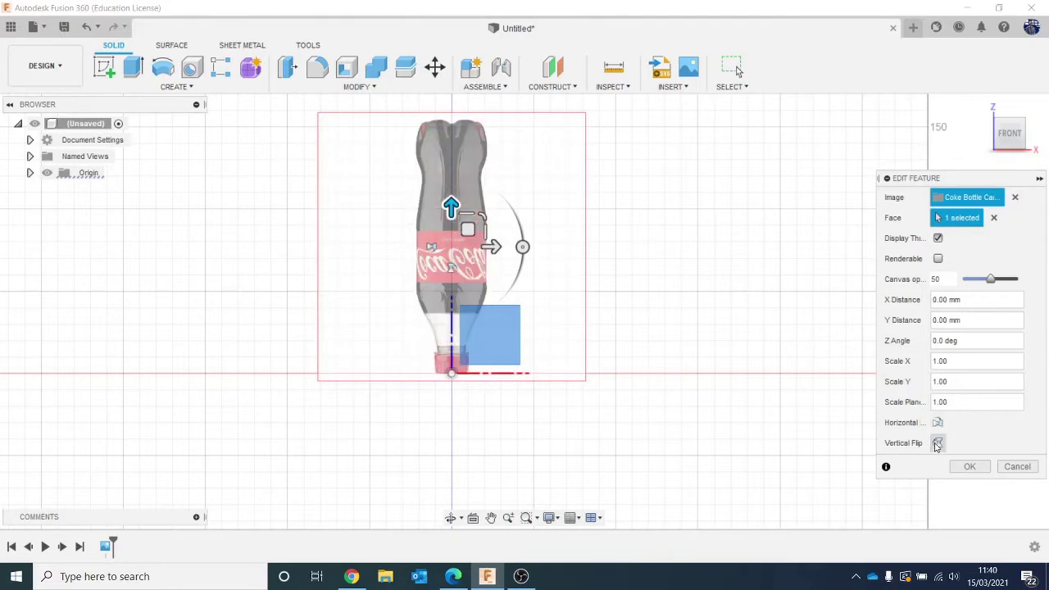
pyautogui.click(938, 444)
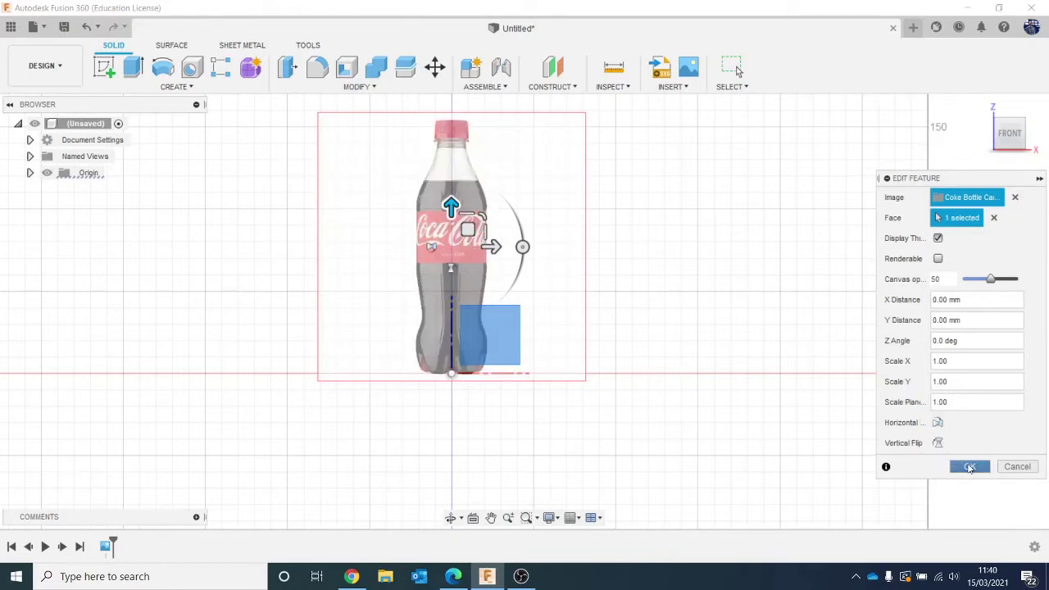
pyautogui.click(969, 466)
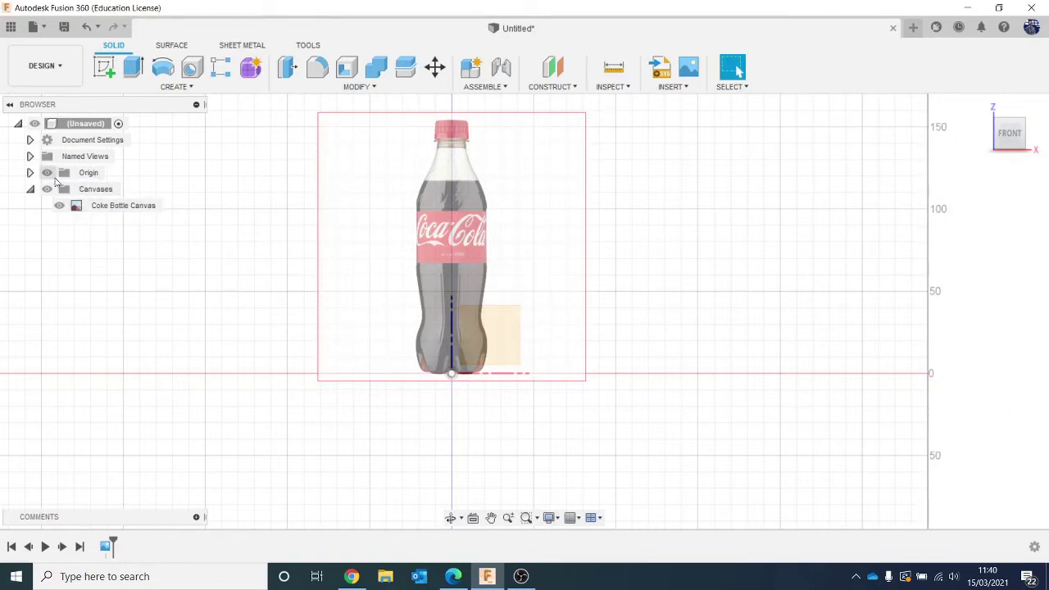
# Hide the origin and start a new sketch on the XZ plane over the bottle canvas
pyautogui.click(62, 173)
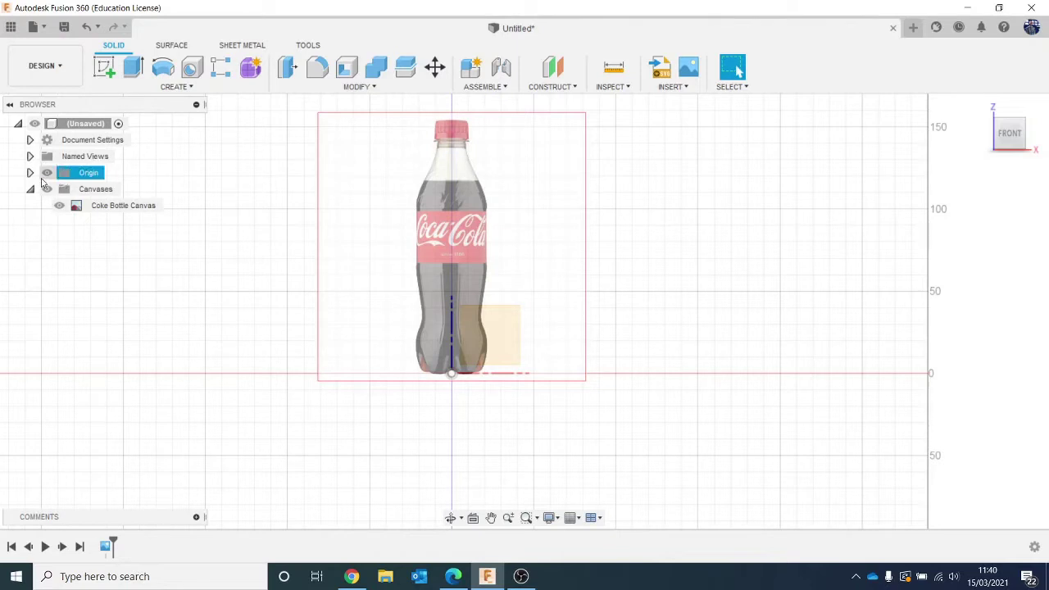
pyautogui.click(47, 173)
pyautogui.moveTo(284, 241); pyautogui.dragTo(218, 307, button='middle')
pyautogui.click(104, 68)
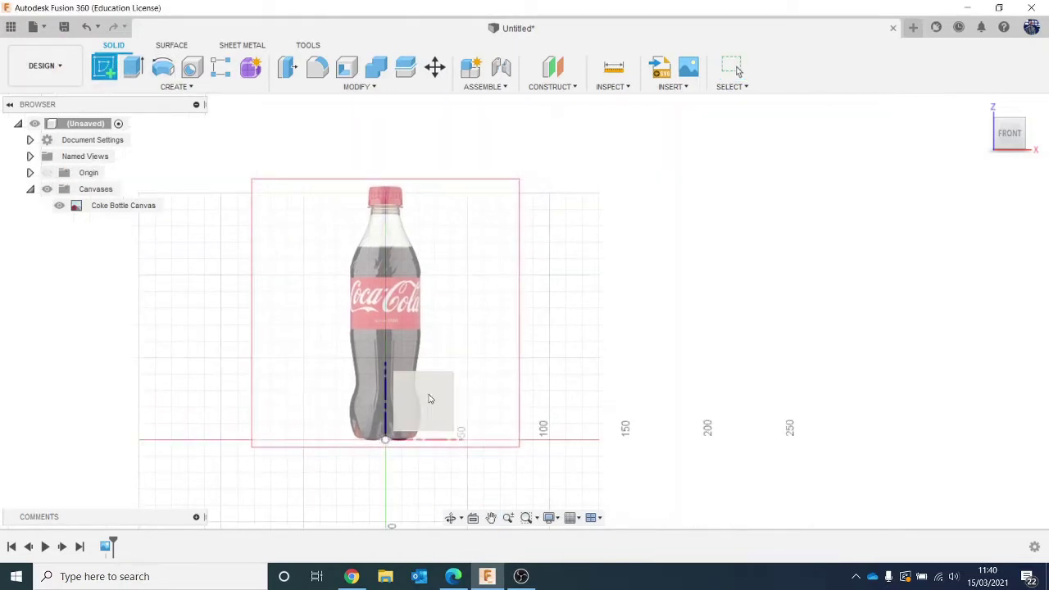
pyautogui.click(421, 402)
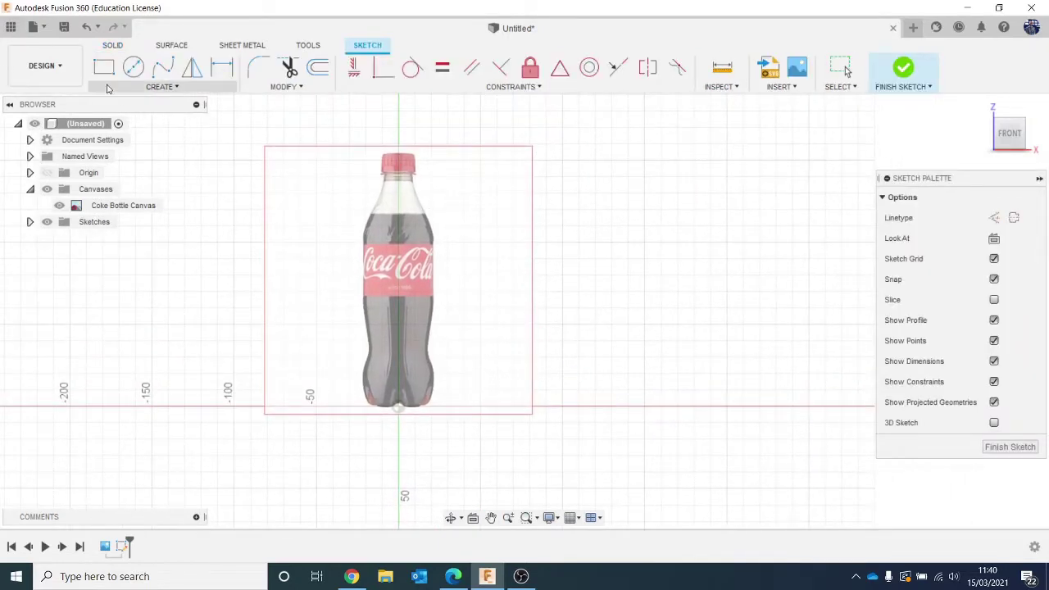
# Draw a vertical centre line from the top of the bottle's cap down to the origin at its base
pyautogui.click(110, 87)
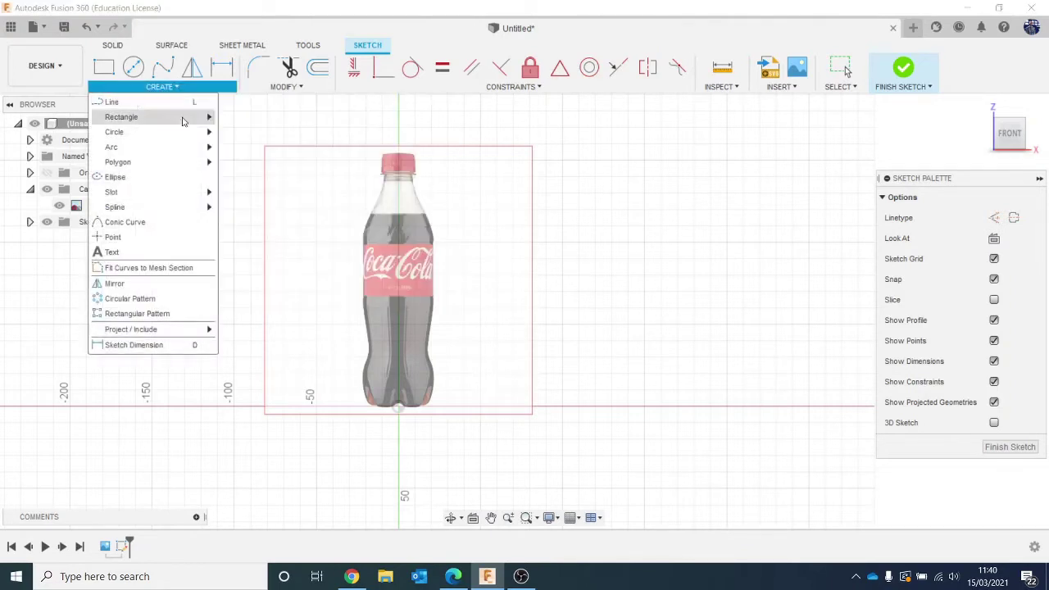
pyautogui.scroll(3, 394, 160)
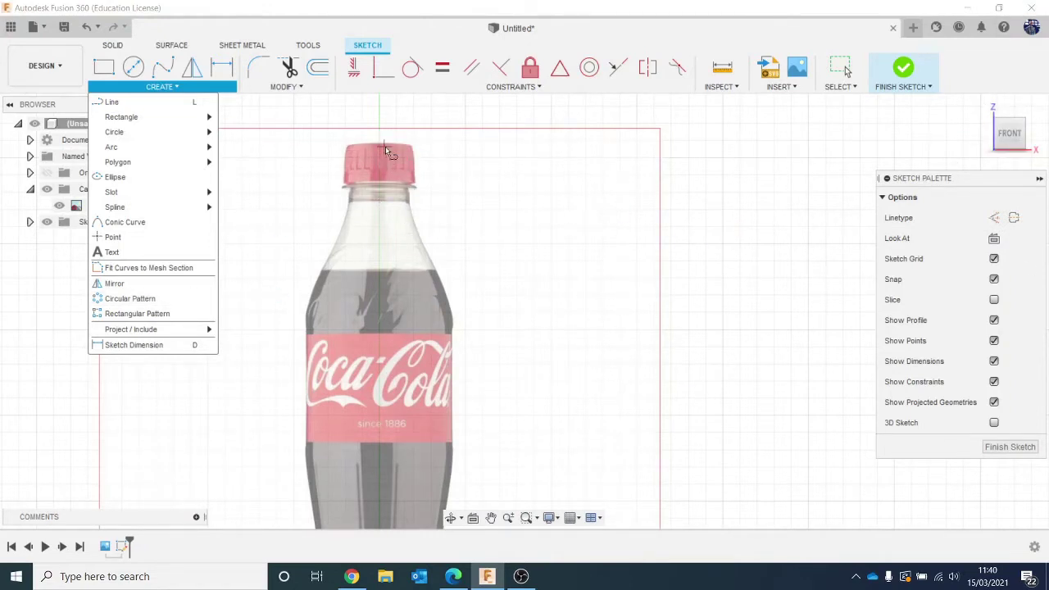
pyautogui.click(379, 140)
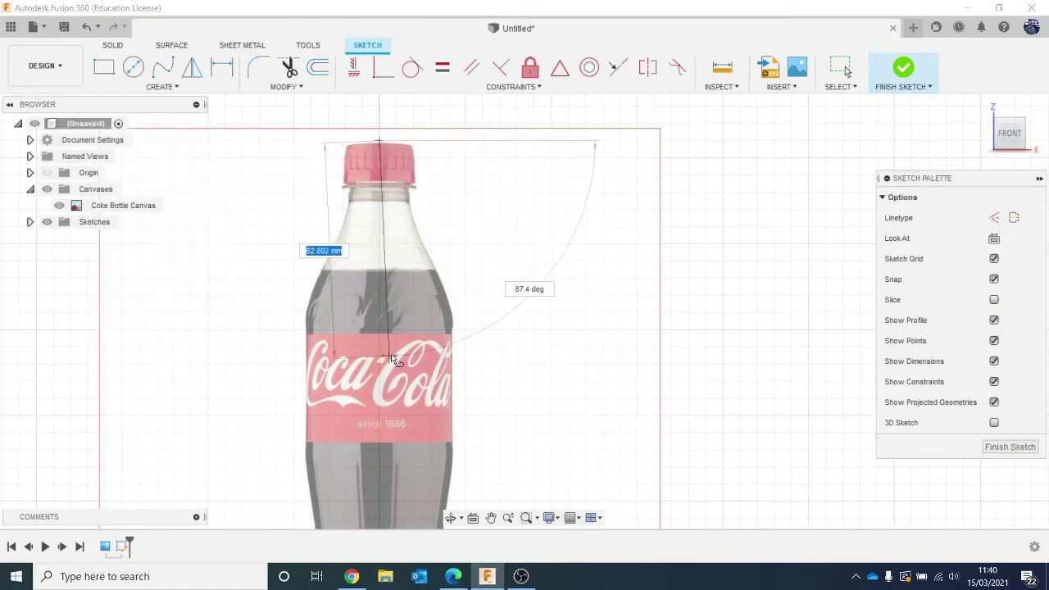
pyautogui.moveTo(390, 360); pyautogui.dragTo(369, 19, button='middle')
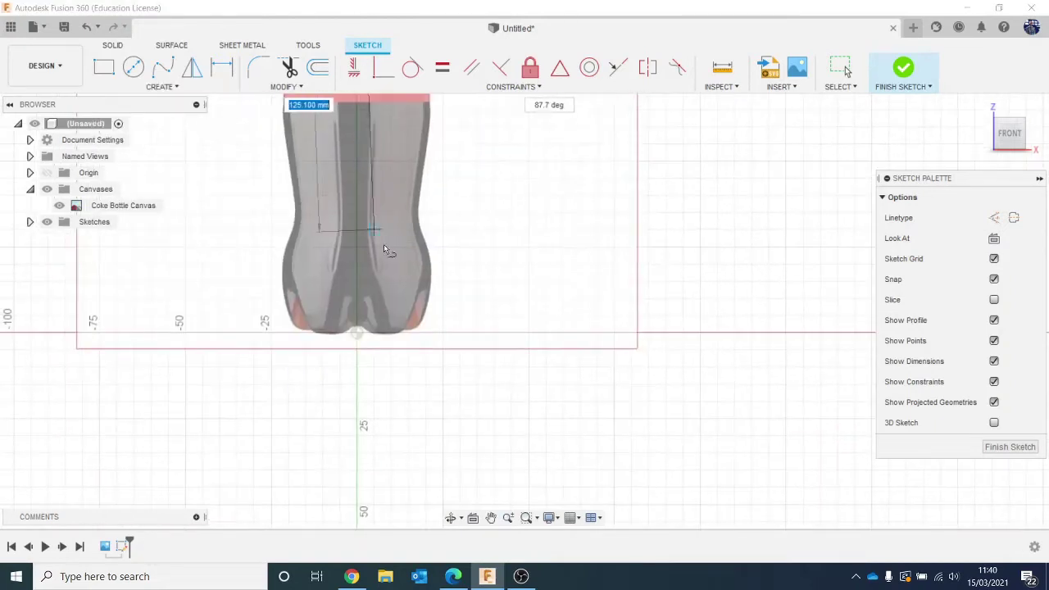
pyautogui.click(357, 332)
pyautogui.scroll(-3, 432, 261)
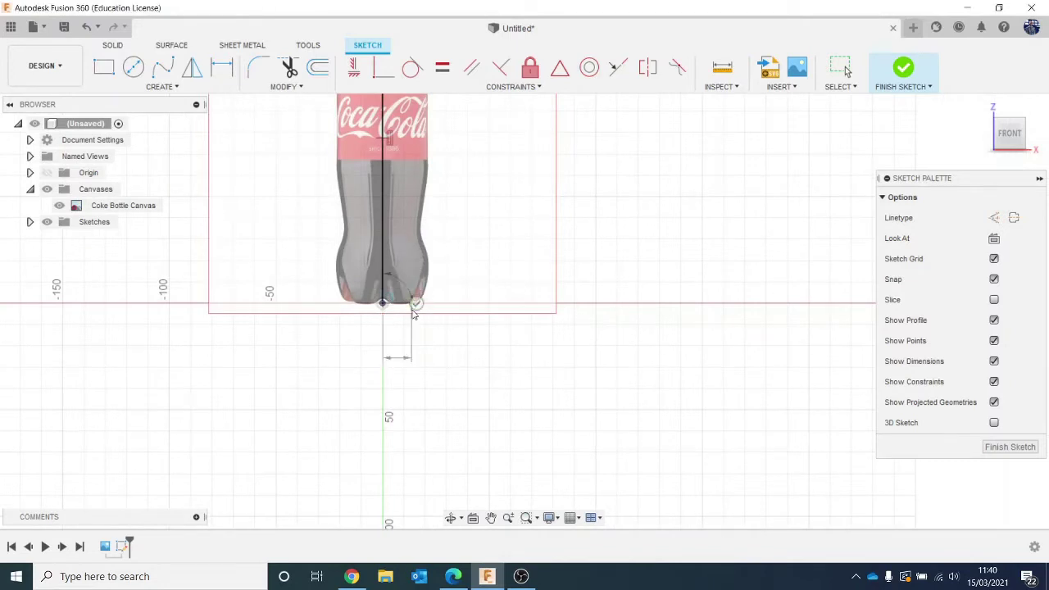
pyautogui.press('Escape')
pyautogui.scroll(-2, 466, 225)
pyautogui.moveTo(496, 239); pyautogui.dragTo(417, 319, button='middle')
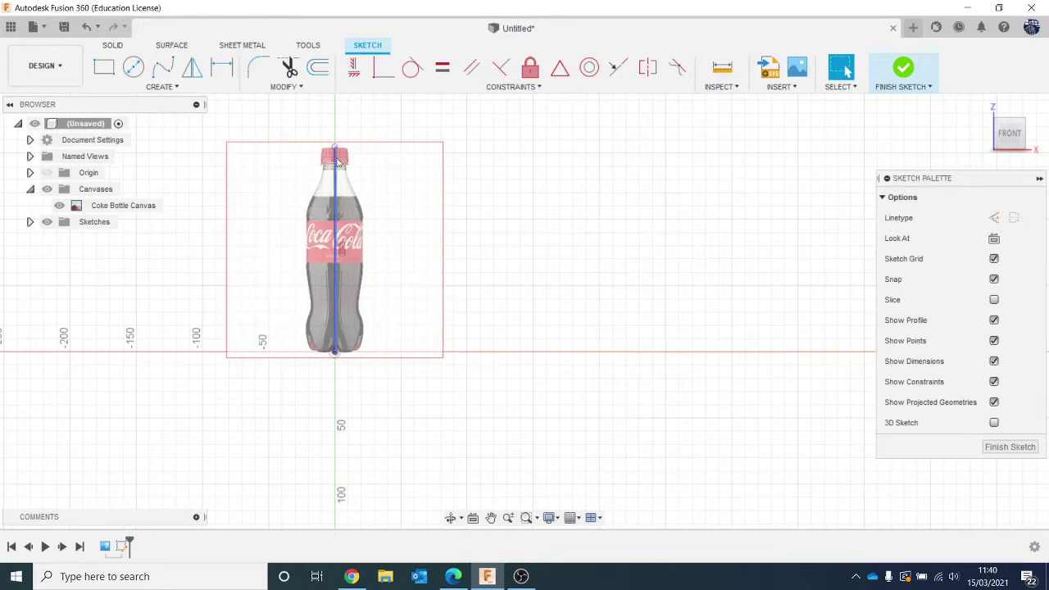
pyautogui.scroll(1, 445, 286)
pyautogui.moveTo(445, 286)
pyautogui.mouseDown(button='middle')
pyautogui.moveTo(545, 288)
pyautogui.moveTo(505, 292)
pyautogui.mouseUp(button='middle')
pyautogui.scroll(1, 532, 286)
pyautogui.scroll(1, 506, 293)
pyautogui.scroll(1, 518, 302)
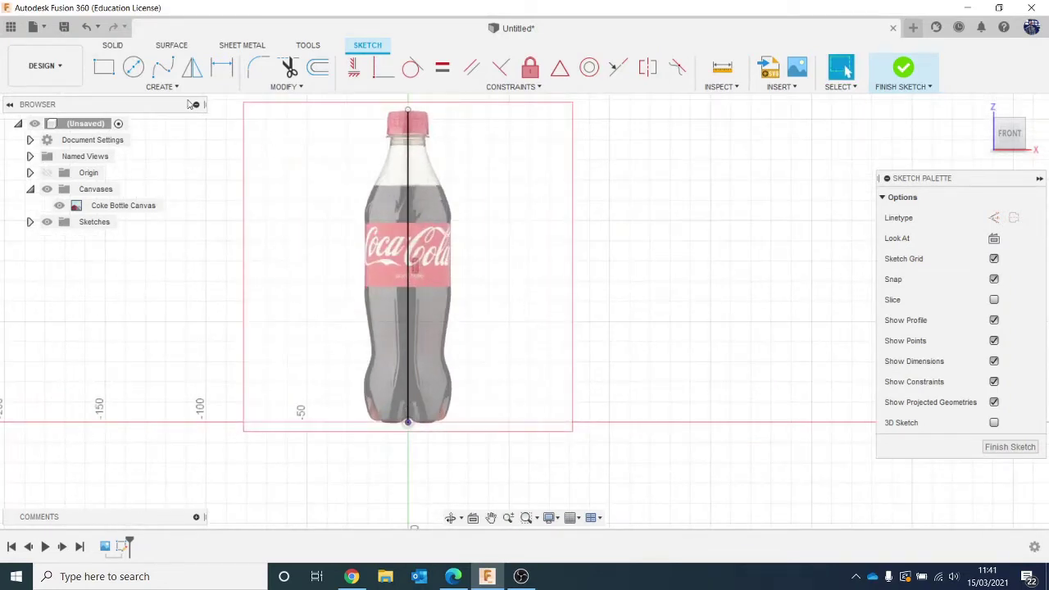
pyautogui.click(167, 87)
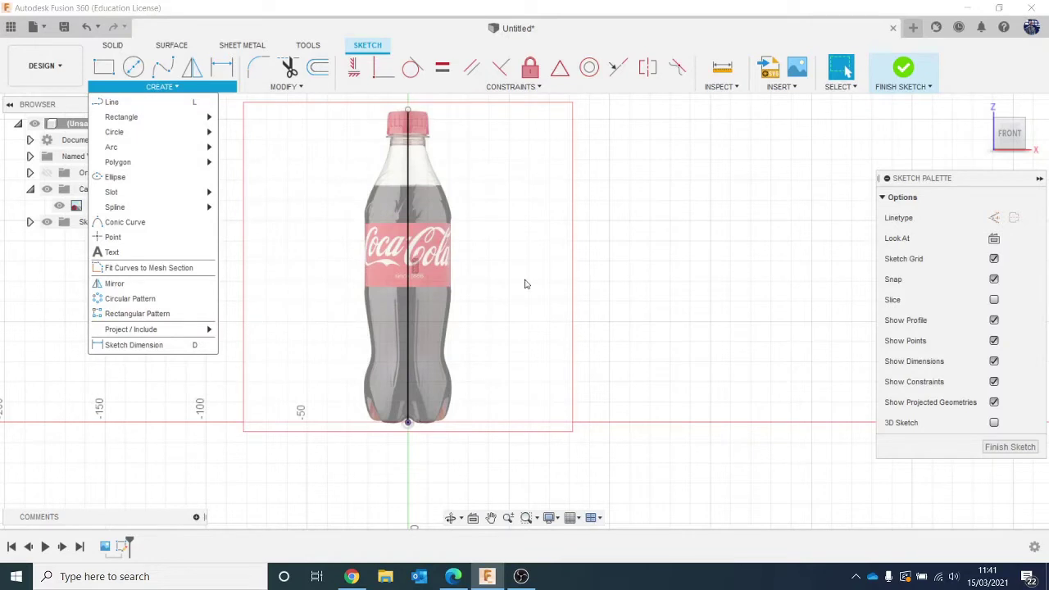
pyautogui.click(733, 315)
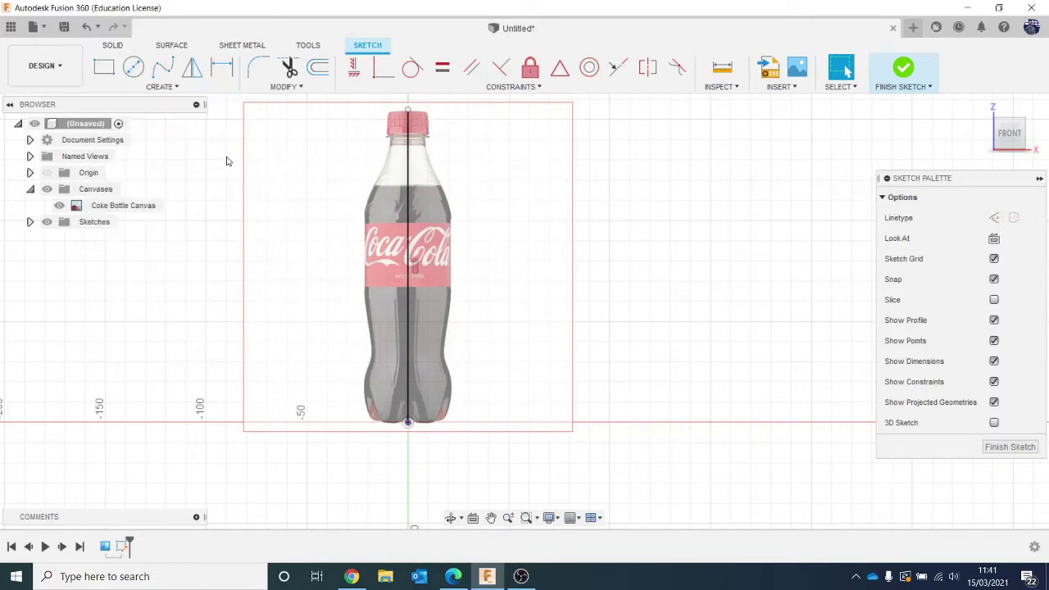
pyautogui.click(176, 87)
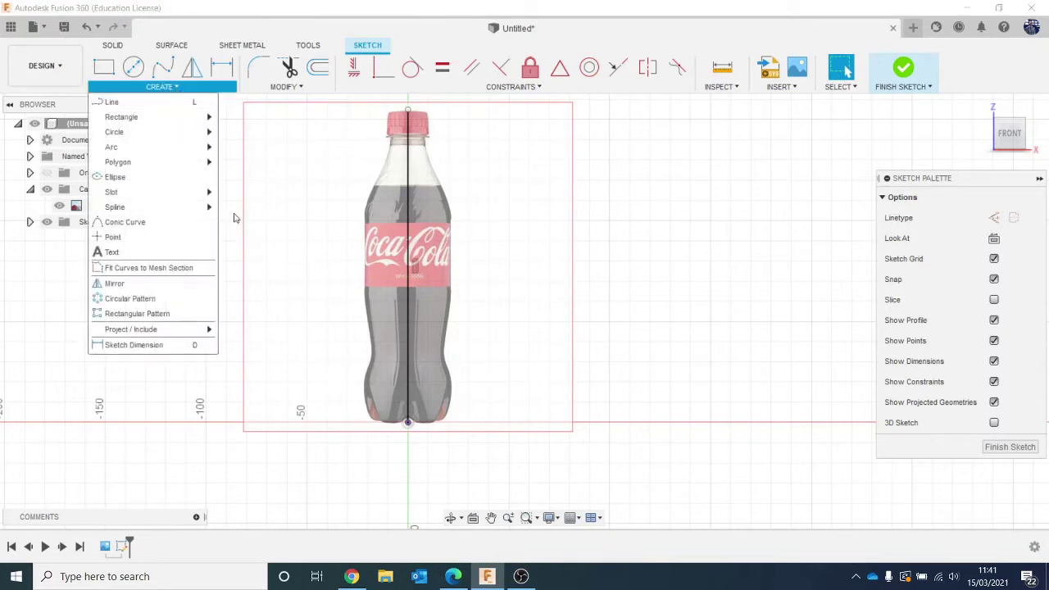
pyautogui.moveTo(207, 211)
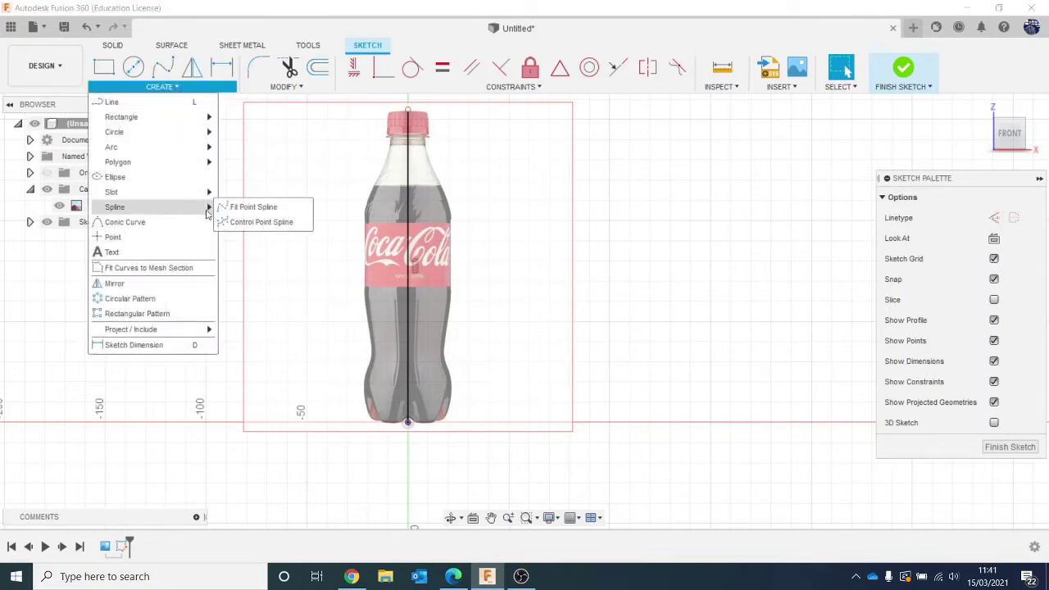
pyautogui.click(270, 208)
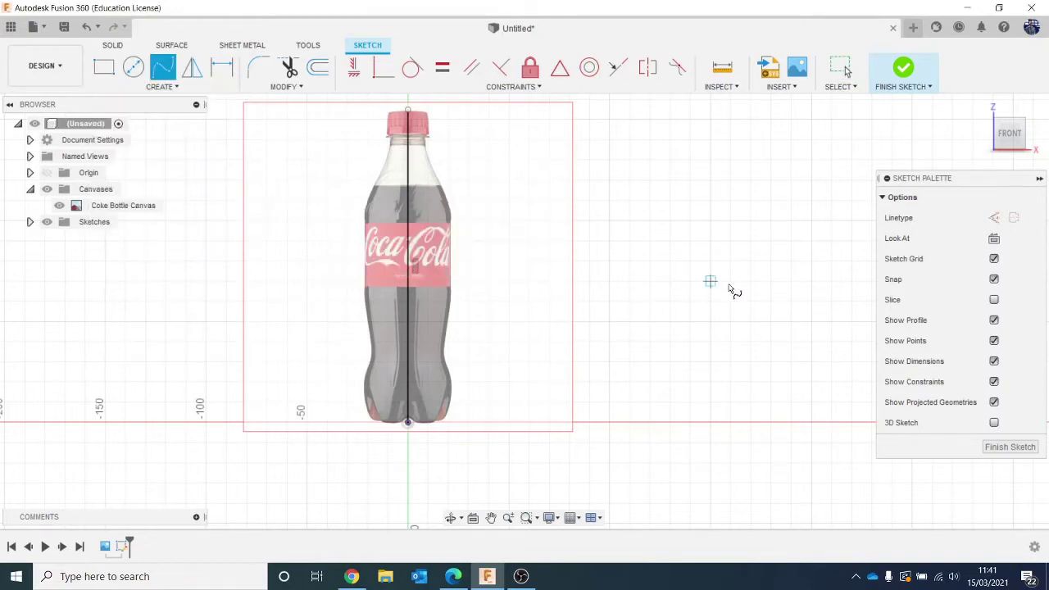
pyautogui.moveTo(726, 290); pyautogui.dragTo(616, 311, button='middle')
pyautogui.scroll(2, 588, 318)
pyautogui.click(524, 342)
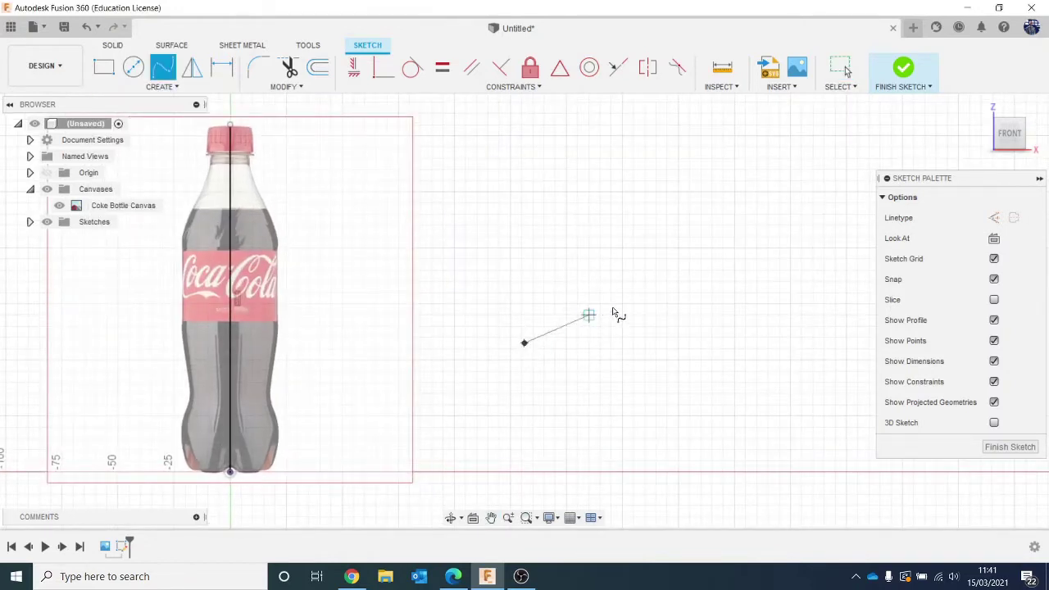
pyautogui.click(656, 270)
pyautogui.click(555, 248)
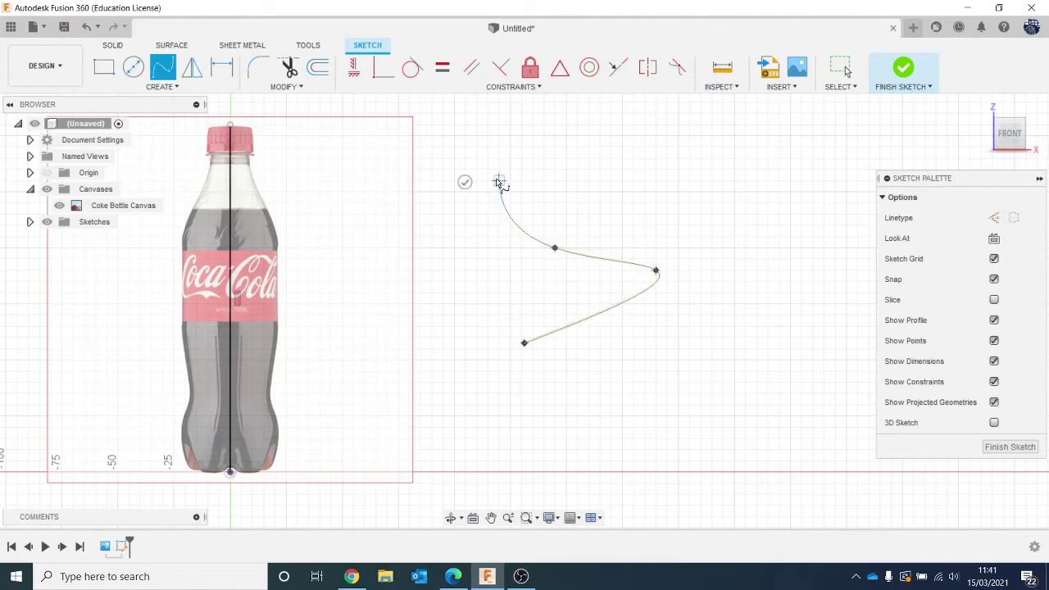
pyautogui.click(499, 180)
pyautogui.click(589, 170)
pyautogui.click(622, 225)
pyautogui.click(723, 157)
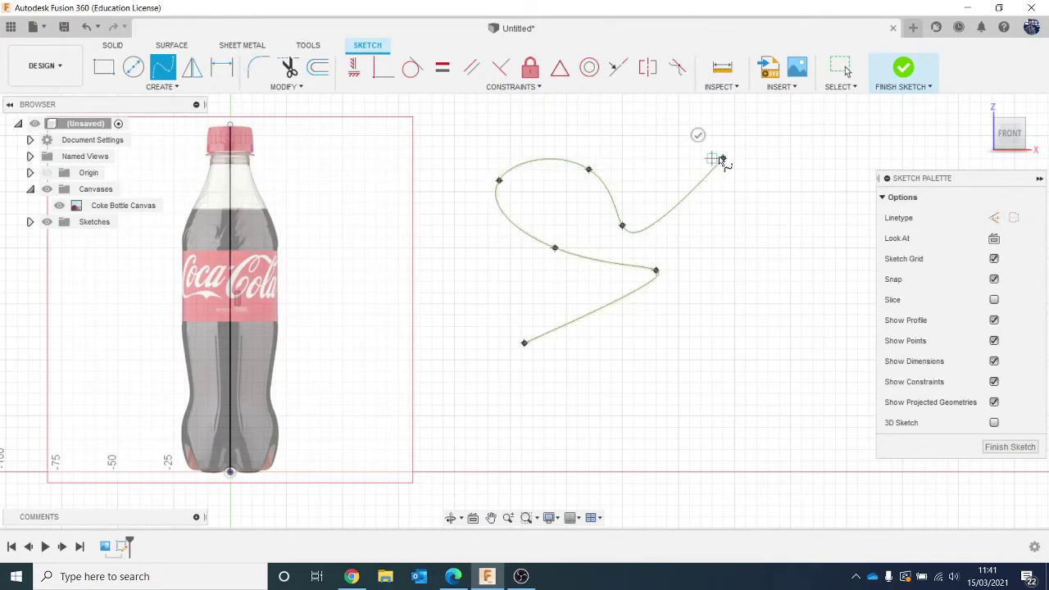
pyautogui.click(768, 192)
pyautogui.click(734, 292)
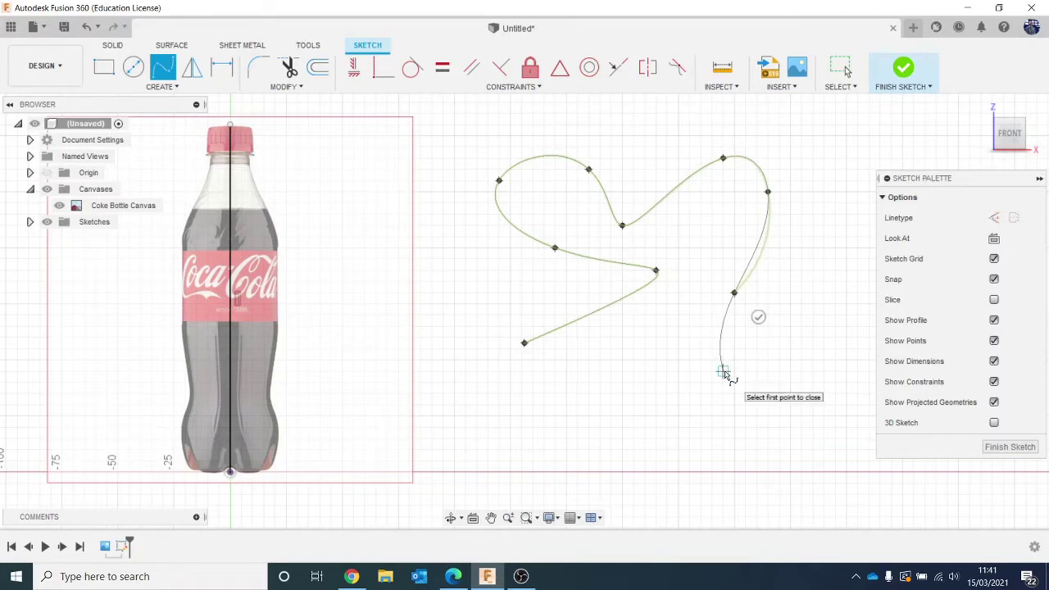
pyautogui.press('Escape')
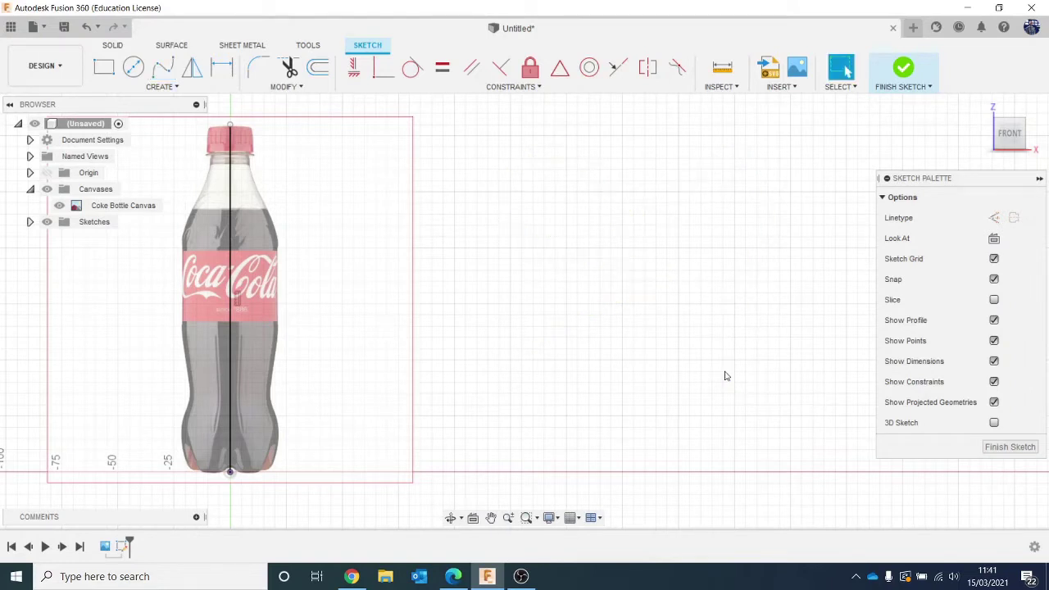
# Draw a five-point practice fit point spline in the empty space beside the bottle canvas
pyautogui.click(157, 74)
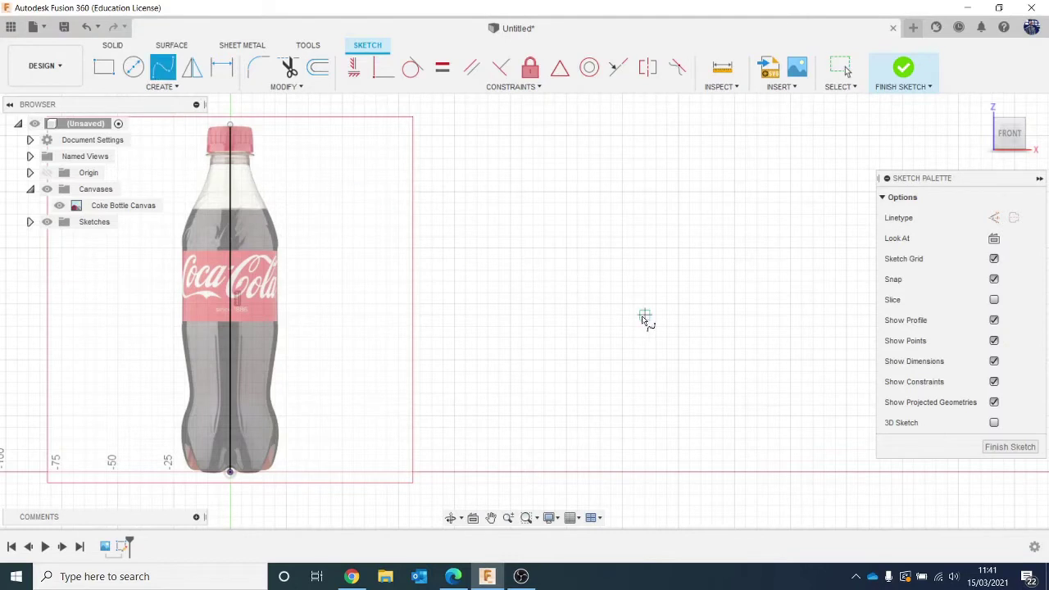
pyautogui.click(589, 337)
pyautogui.click(565, 269)
pyautogui.click(622, 237)
pyautogui.click(690, 326)
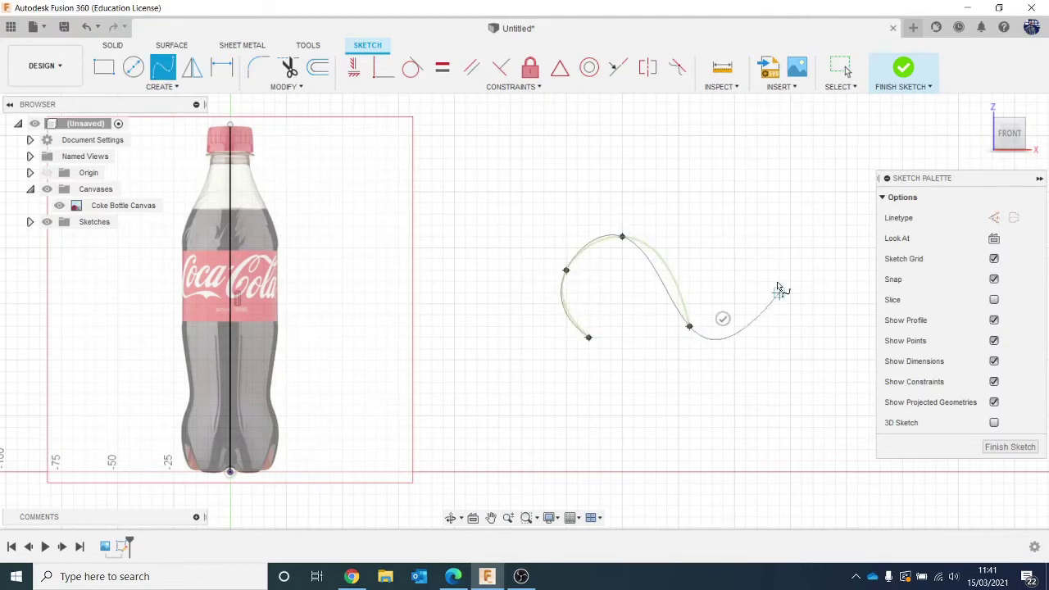
pyautogui.click(729, 196)
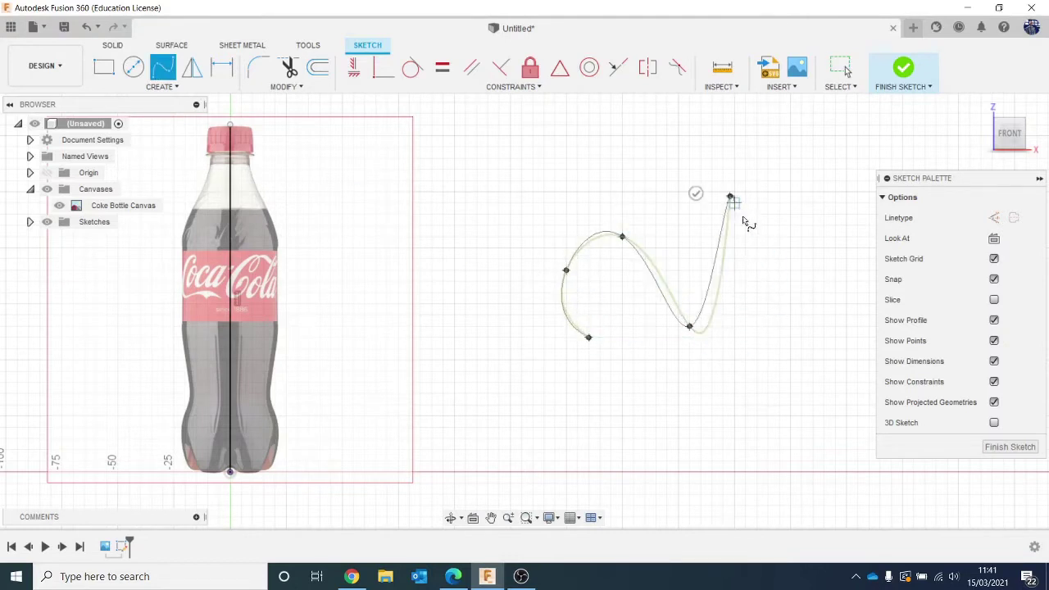
pyautogui.click(696, 194)
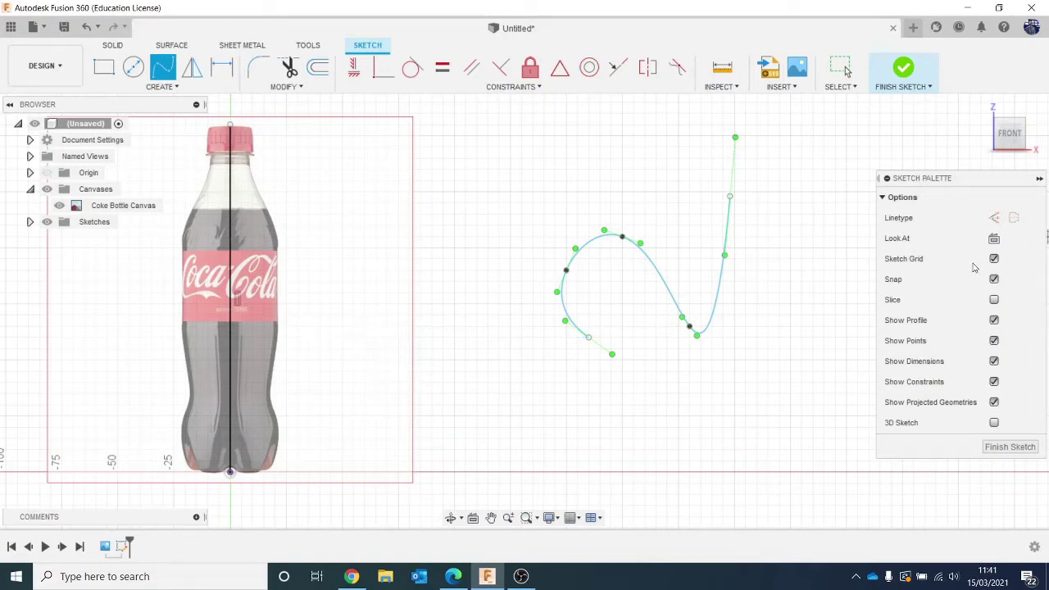
pyautogui.press('Escape')
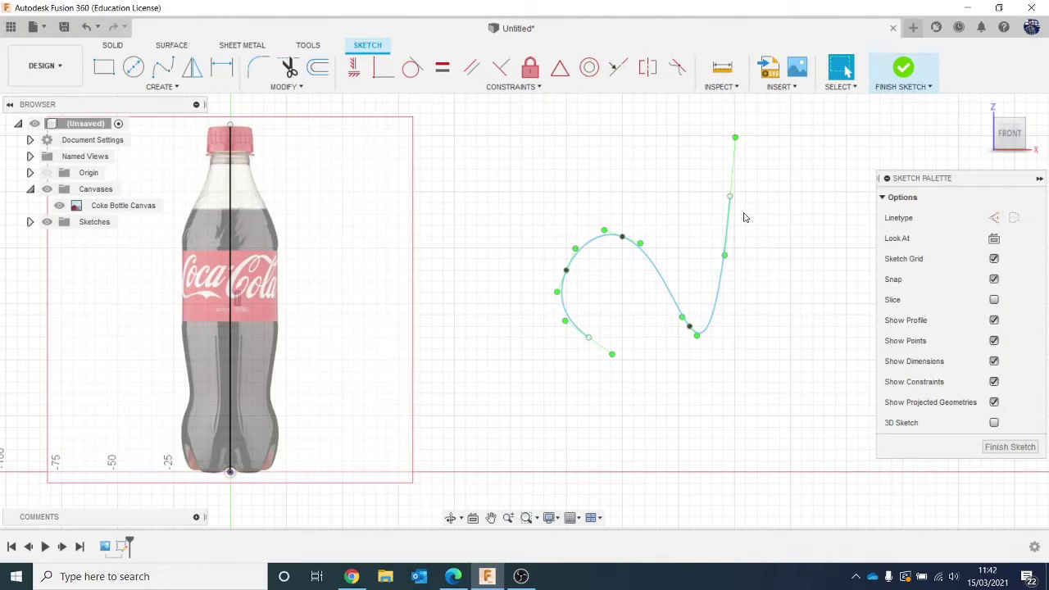
# Reshape the practice spline by moving its fit points, and delete the whole curve
pyautogui.moveTo(731, 206); pyautogui.dragTo(695, 344)
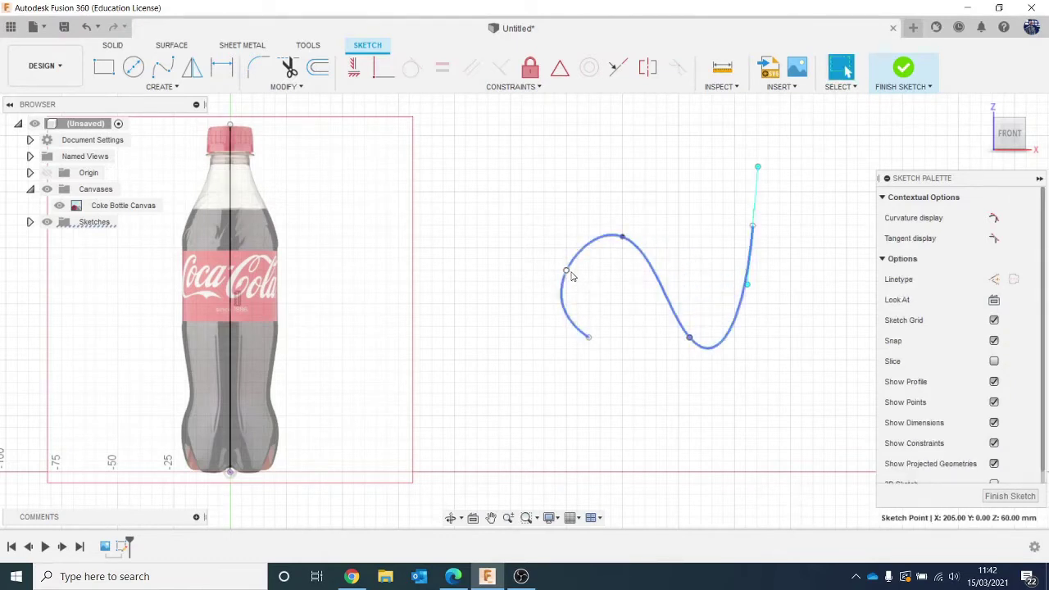
pyautogui.moveTo(566, 271); pyautogui.dragTo(521, 281)
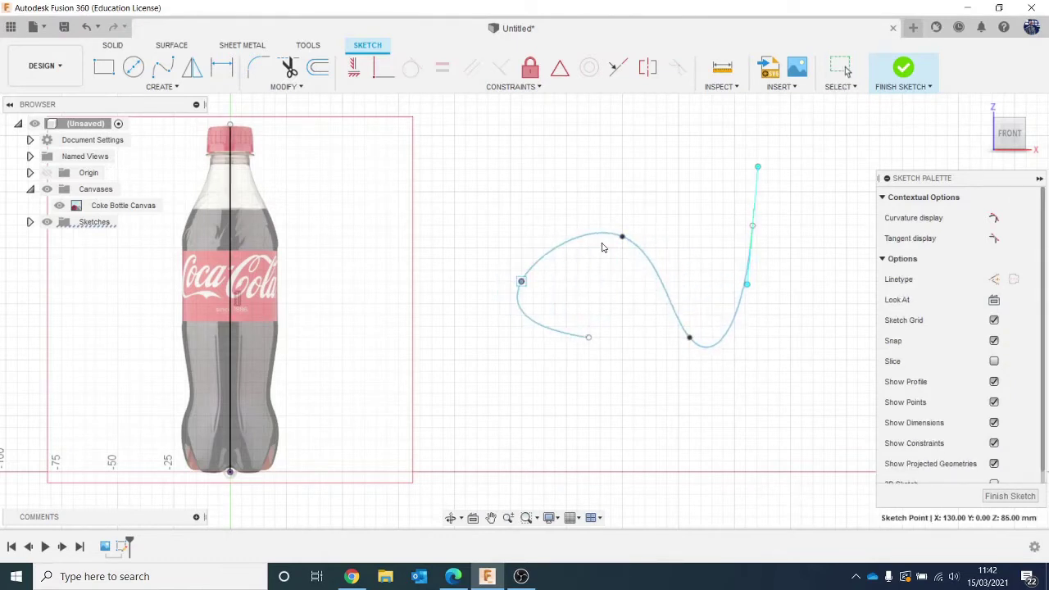
pyautogui.click(622, 237)
pyautogui.moveTo(623, 237); pyautogui.dragTo(600, 270)
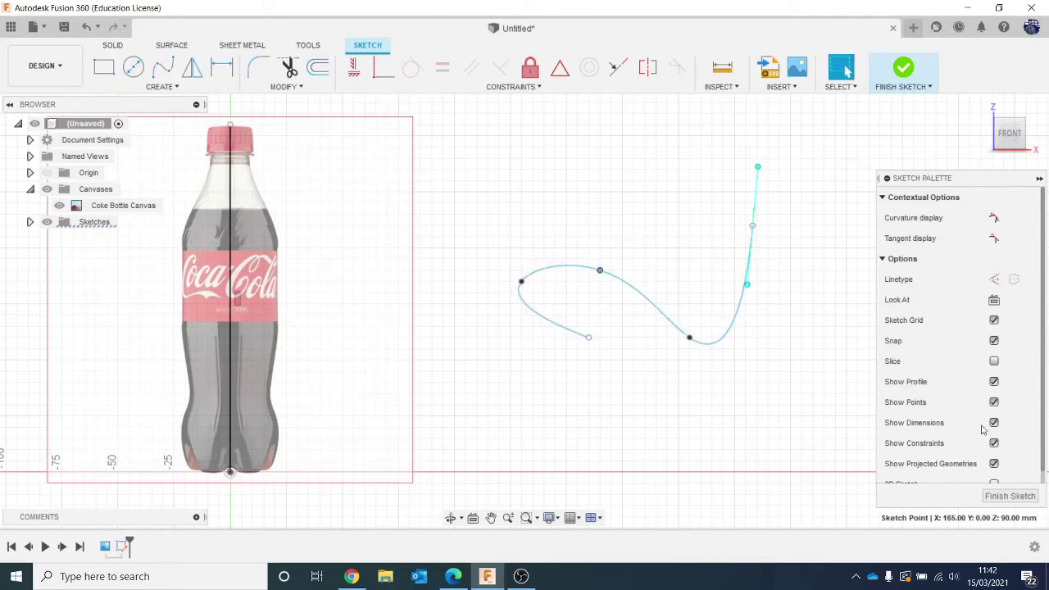
pyautogui.moveTo(472, 129); pyautogui.dragTo(807, 400)
pyautogui.press('Delete')
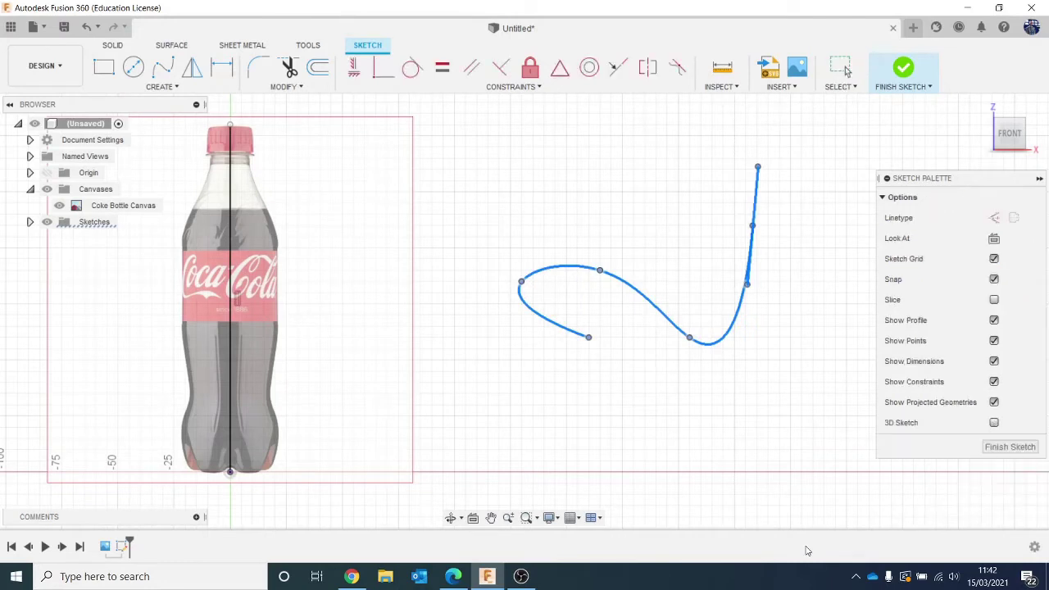
# Start a fit point spline on the centre line at the peak of the base's central recess, with grid snapping turned off
pyautogui.moveTo(401, 215); pyautogui.dragTo(541, 208, button='middle')
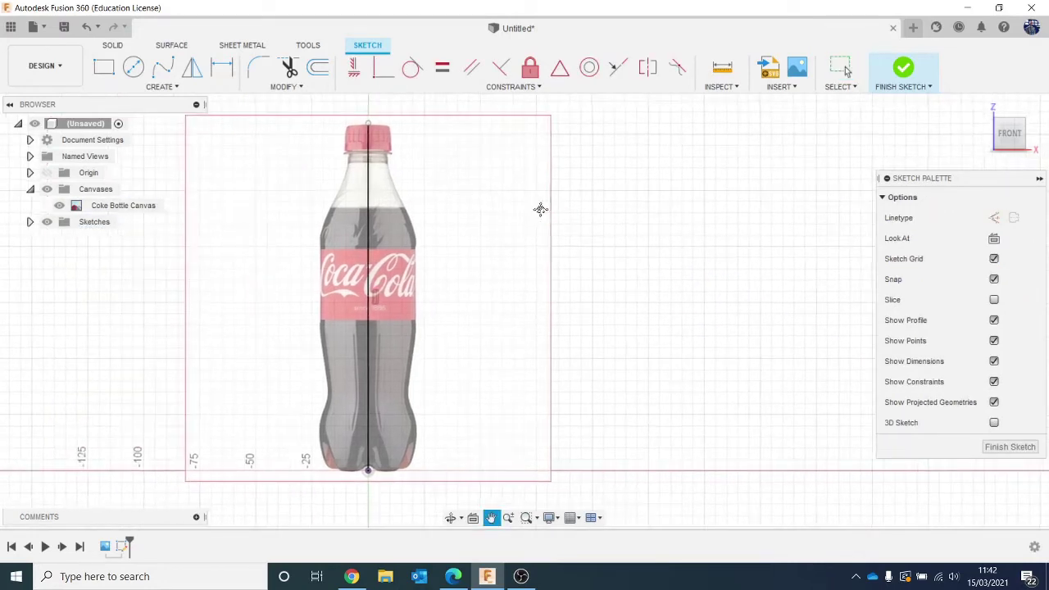
pyautogui.click(163, 67)
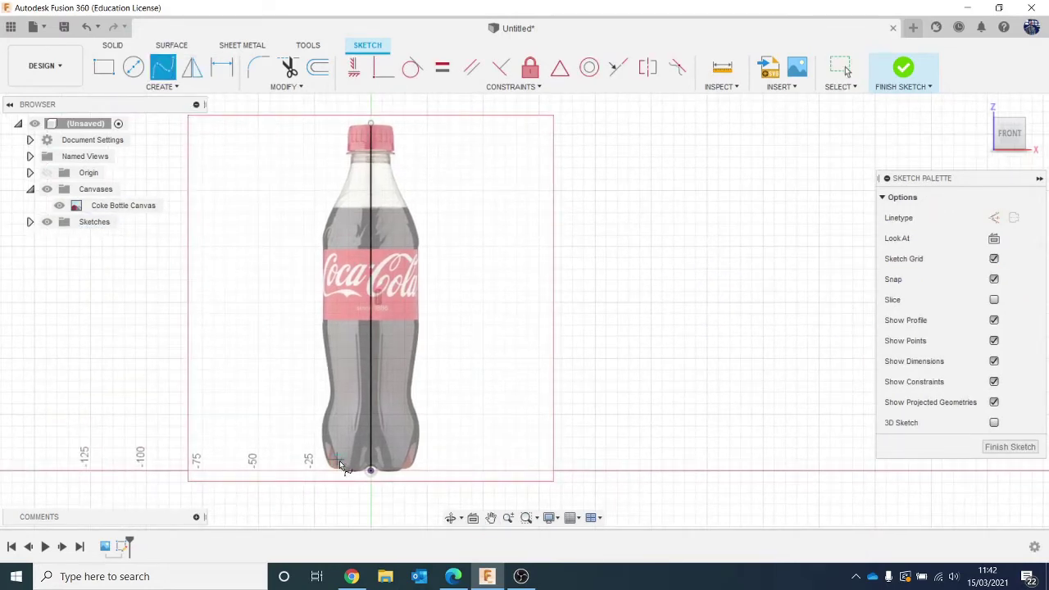
pyautogui.scroll(5, 371, 459)
pyautogui.moveTo(390, 437); pyautogui.dragTo(330, 313, button='middle')
pyautogui.scroll(5, 363, 356)
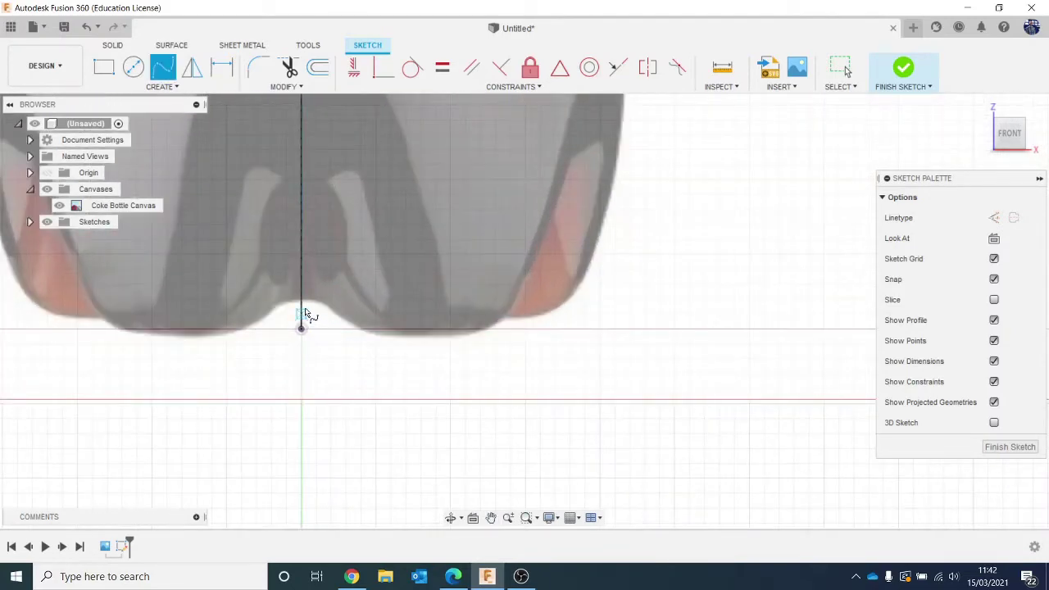
pyautogui.click(301, 300)
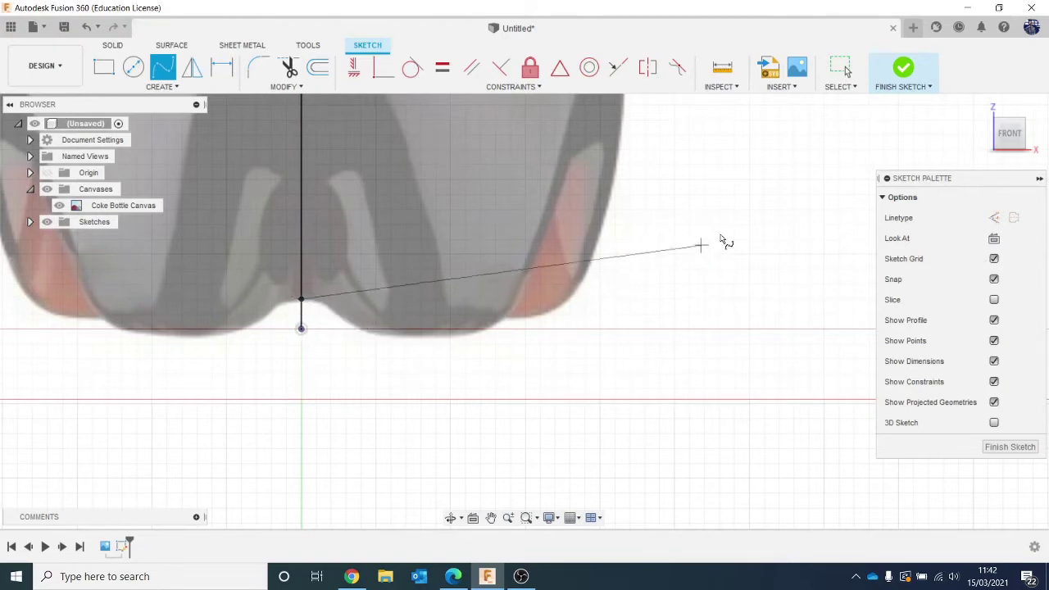
pyautogui.click(994, 279)
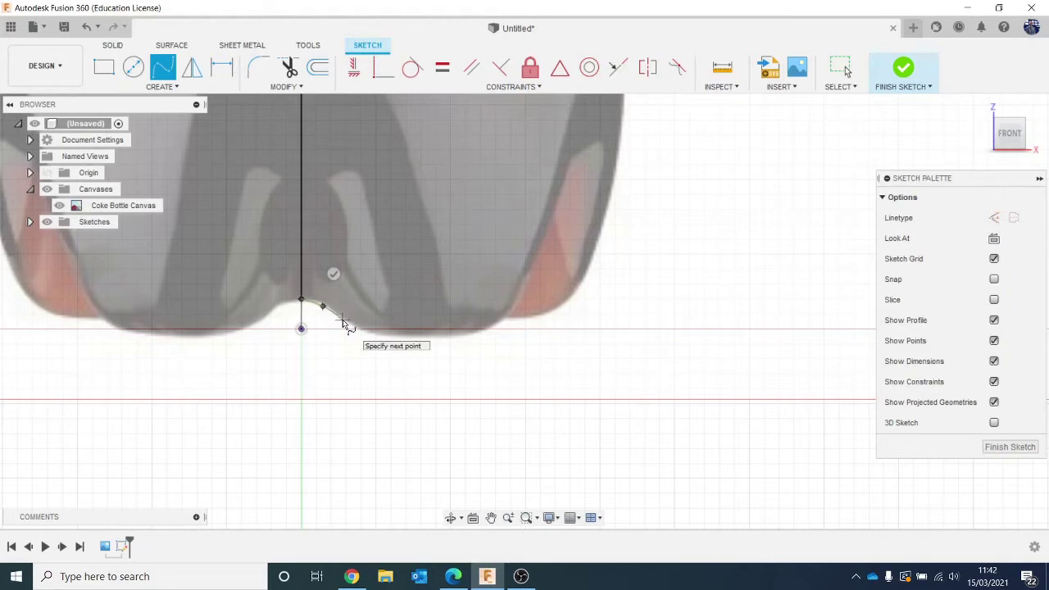
# Trace the right half of the bottle's base with spline points, from the central recess around to the lower outer corner
pyautogui.click(343, 321)
pyautogui.click(374, 336)
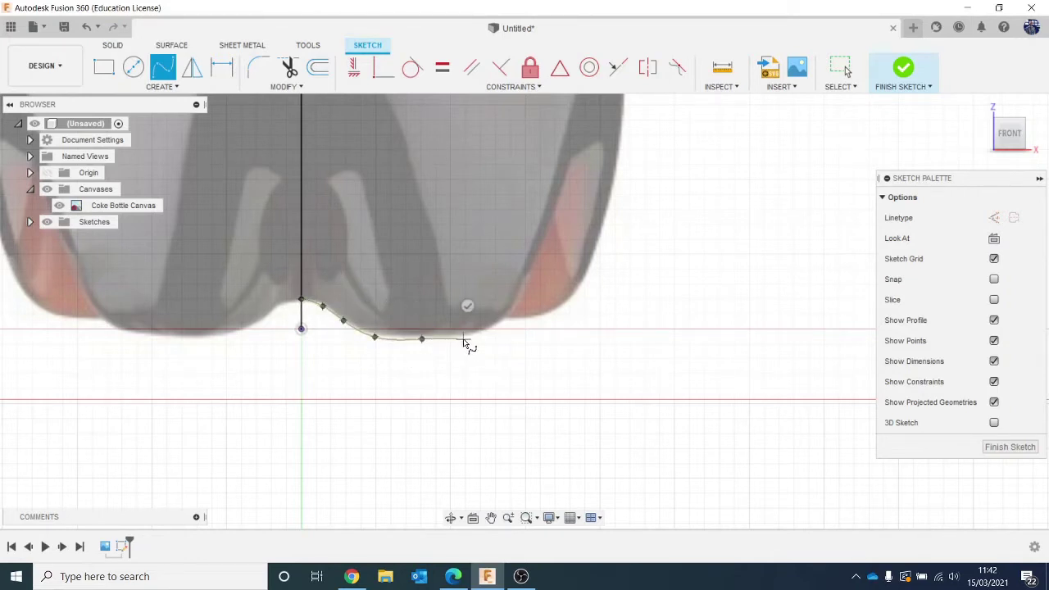
pyautogui.click(504, 318)
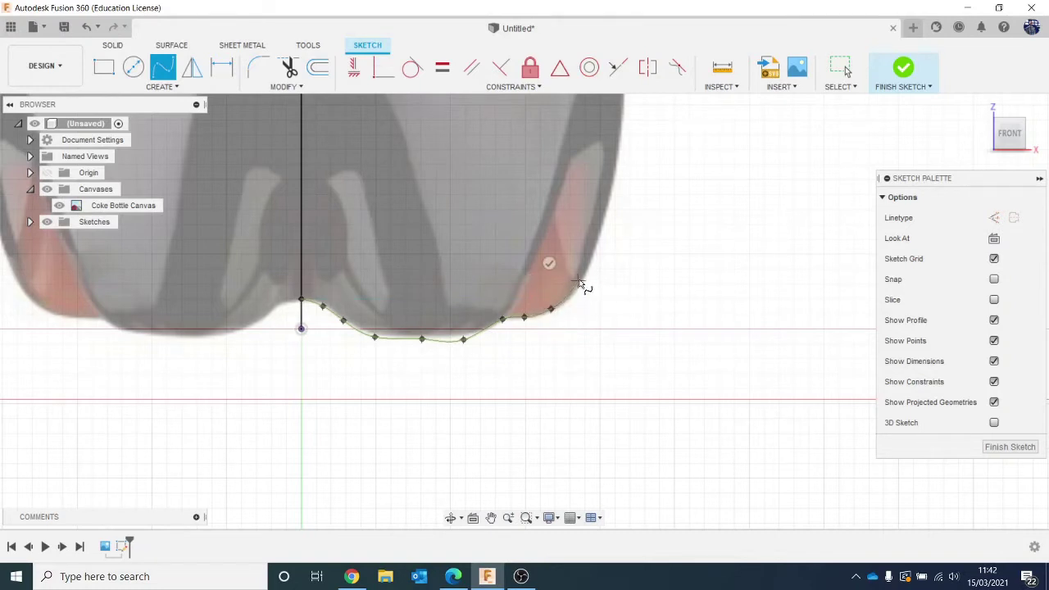
# Continue the spline up the right outer edge of the bottle's lower bulge
pyautogui.click(604, 225)
pyautogui.moveTo(604, 227)
pyautogui.mouseDown(button='middle')
pyautogui.moveTo(557, 340)
pyautogui.moveTo(571, 334)
pyautogui.mouseUp(button='middle')
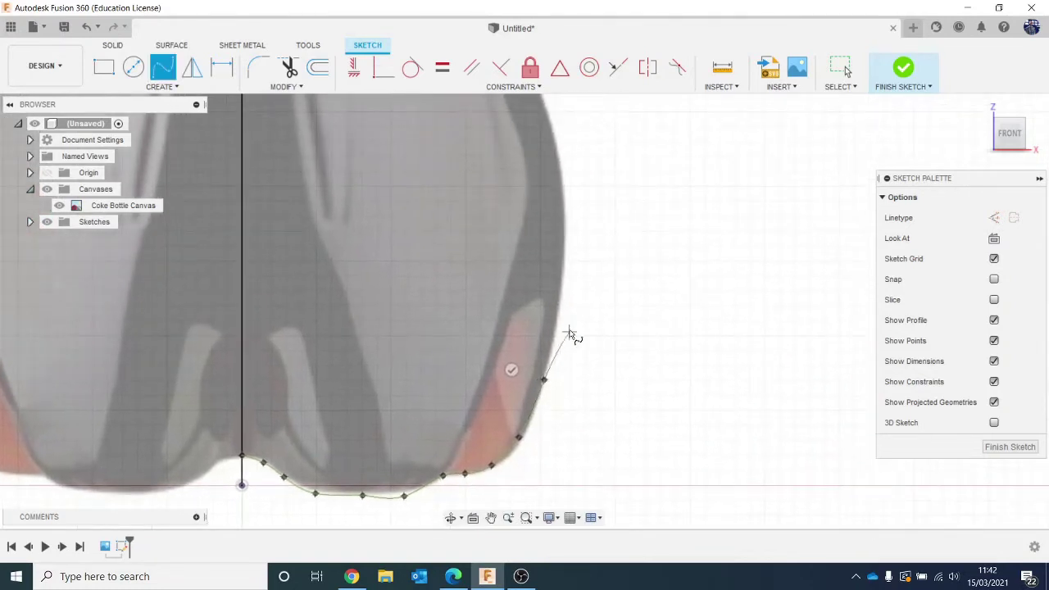
pyautogui.click(563, 285)
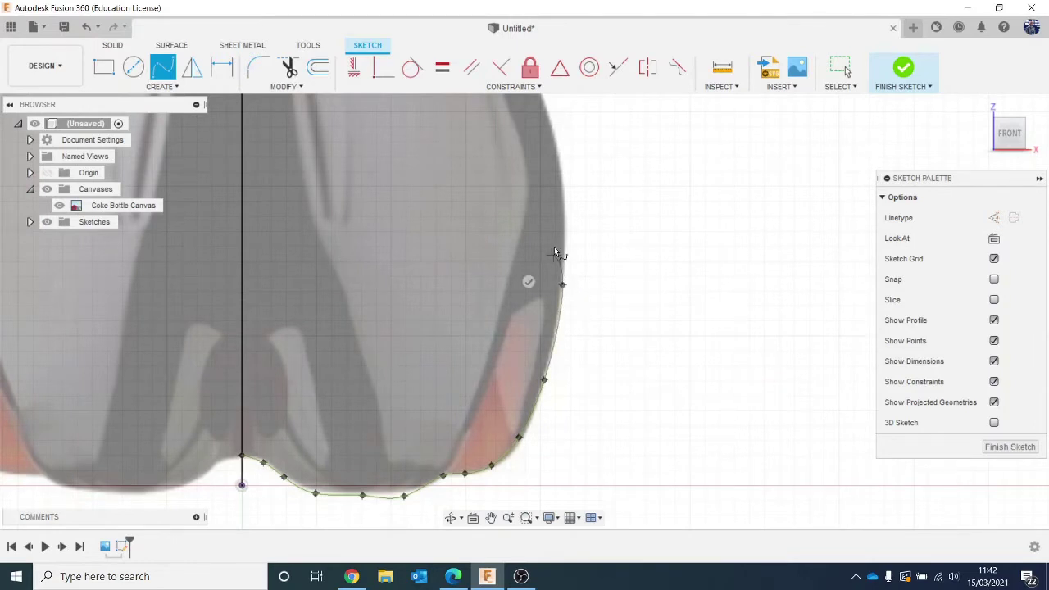
pyautogui.click(561, 179)
pyautogui.moveTo(560, 180); pyautogui.dragTo(542, 326, button='middle')
pyautogui.click(542, 327)
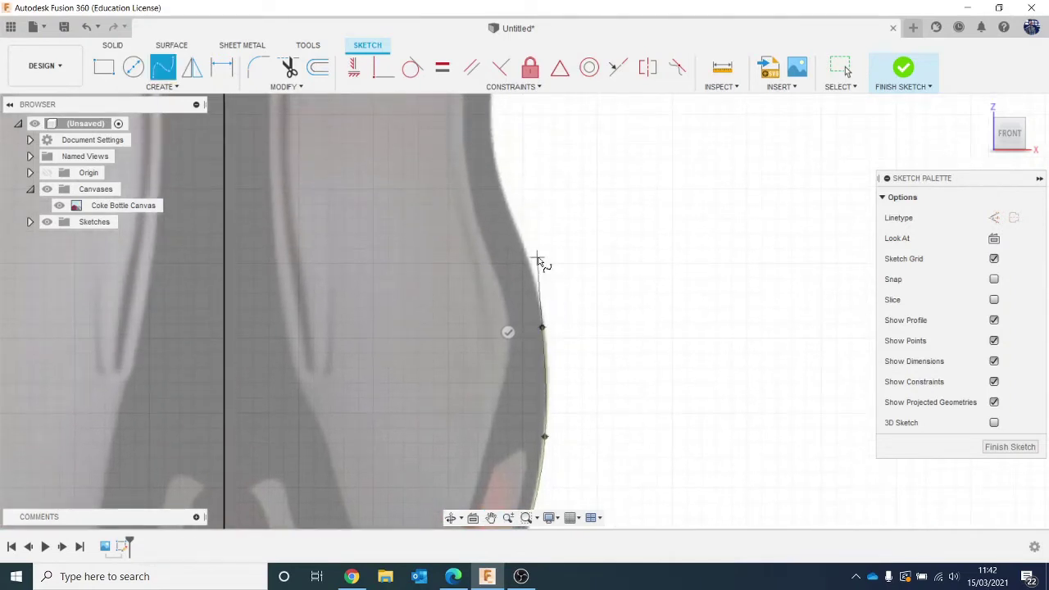
# Continue the spline from the lower bulge through the bottle's narrow waist, adding fit points along its right edge
pyautogui.click(511, 212)
pyautogui.moveTo(514, 192); pyautogui.dragTo(503, 334, button='middle')
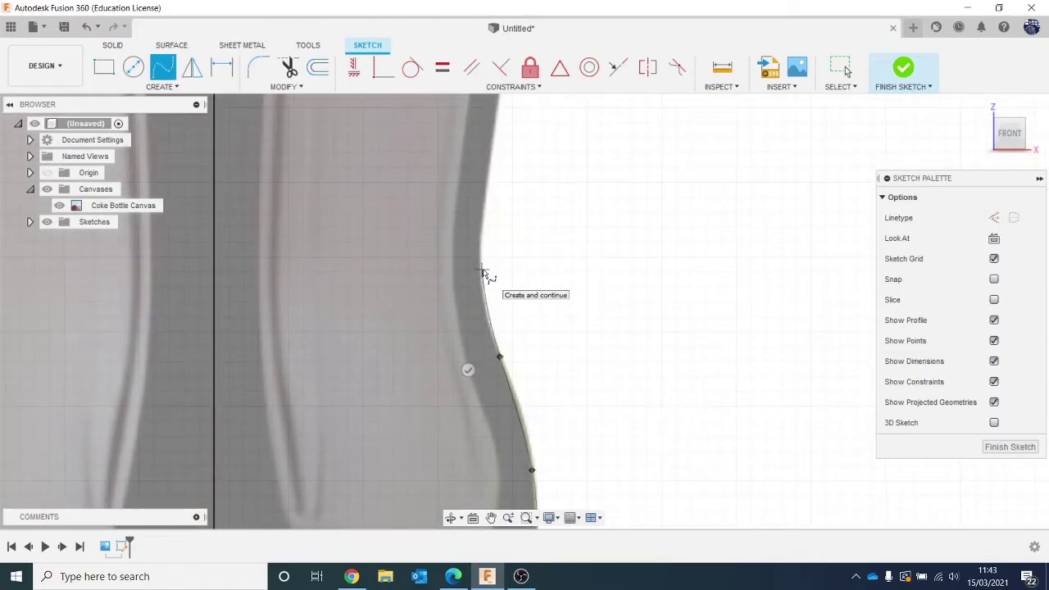
pyautogui.click(482, 270)
pyautogui.click(494, 154)
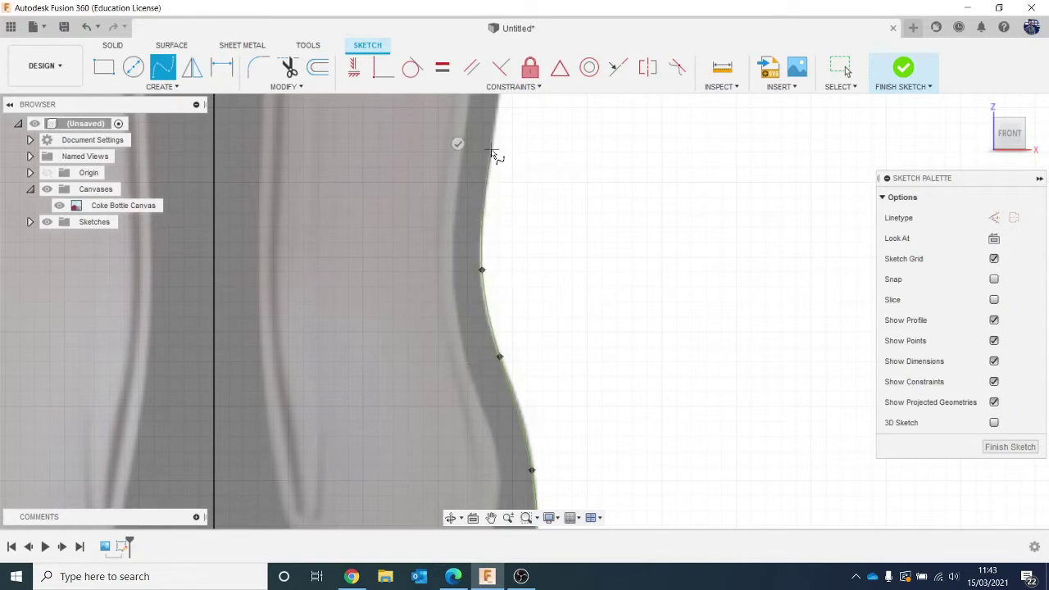
# Extend the spline up the right edge to the lower edge of the red label and finish the curve there
pyautogui.scroll(-5, 493, 155)
pyautogui.moveTo(495, 159); pyautogui.dragTo(455, 409, button='middle')
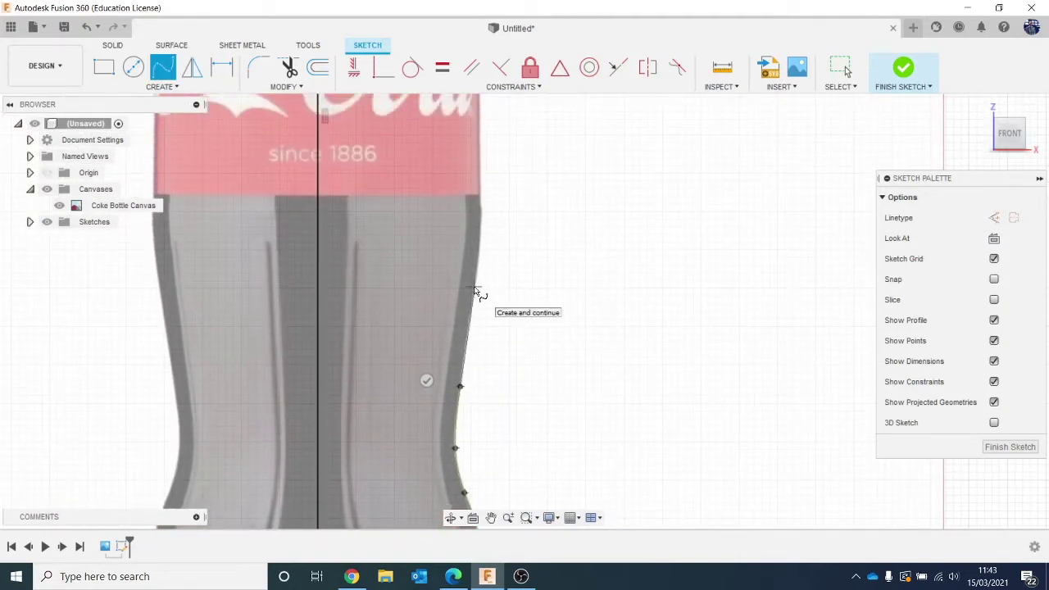
pyautogui.click(474, 286)
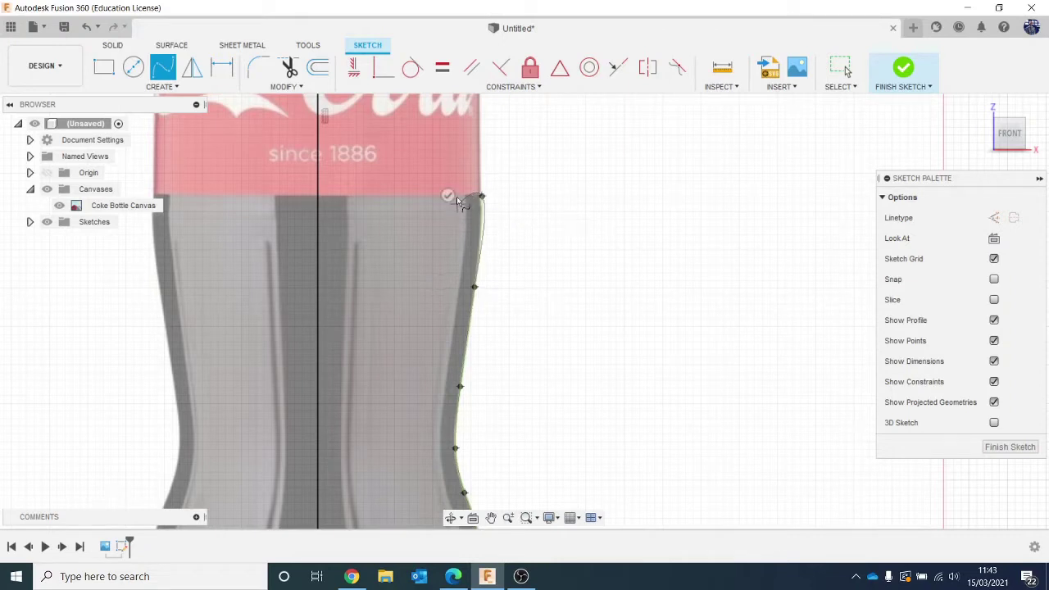
pyautogui.click(447, 196)
pyautogui.moveTo(546, 286); pyautogui.dragTo(543, 484, button='middle')
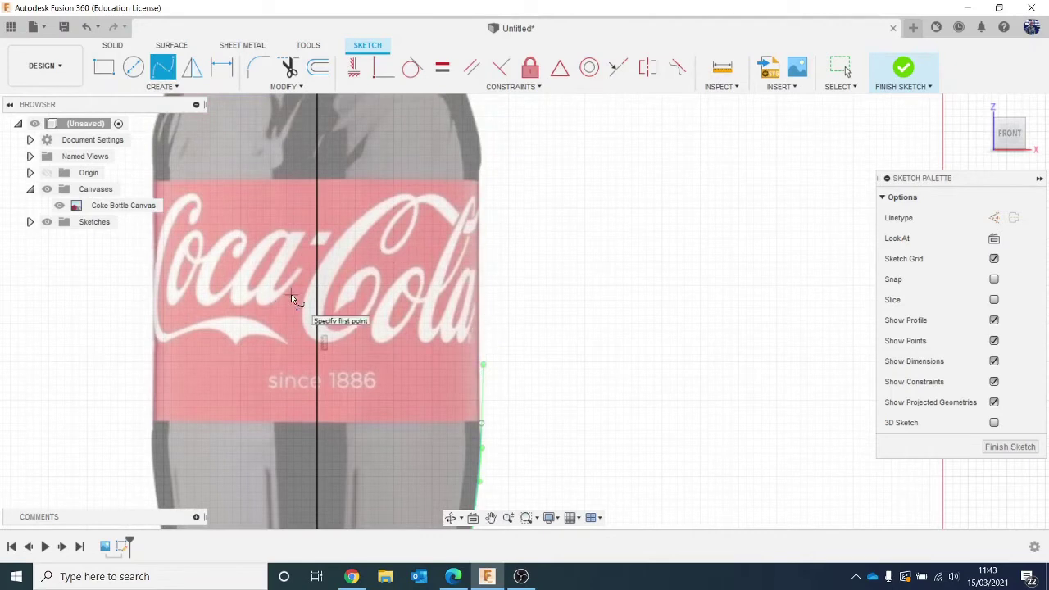
pyautogui.press('Escape')
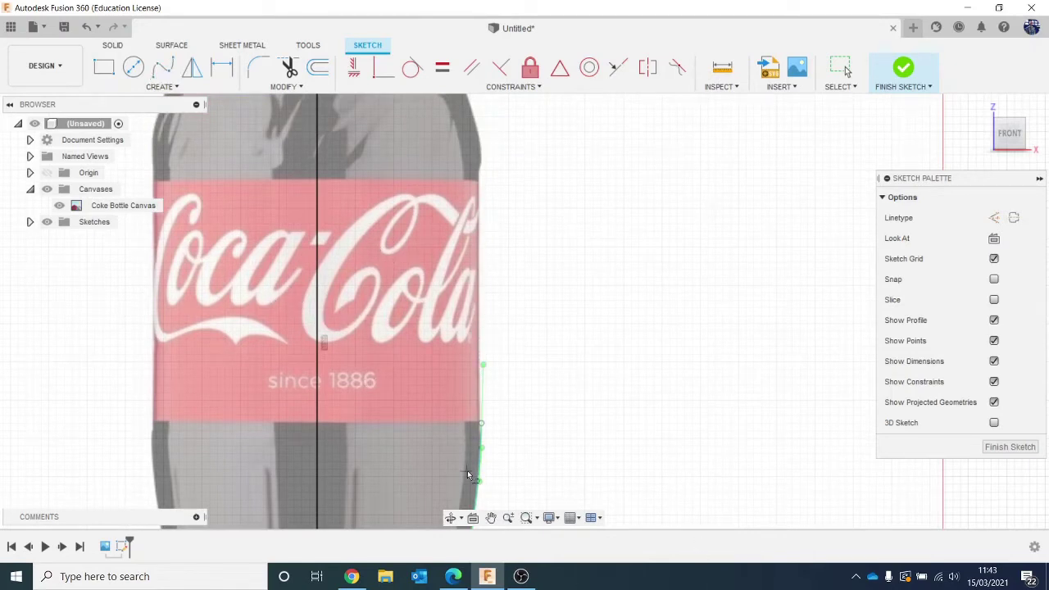
# Draw a line at 90 degrees, about 31 mm long, from the spline's end along the label's right edge to its upper edge
pyautogui.click(483, 426)
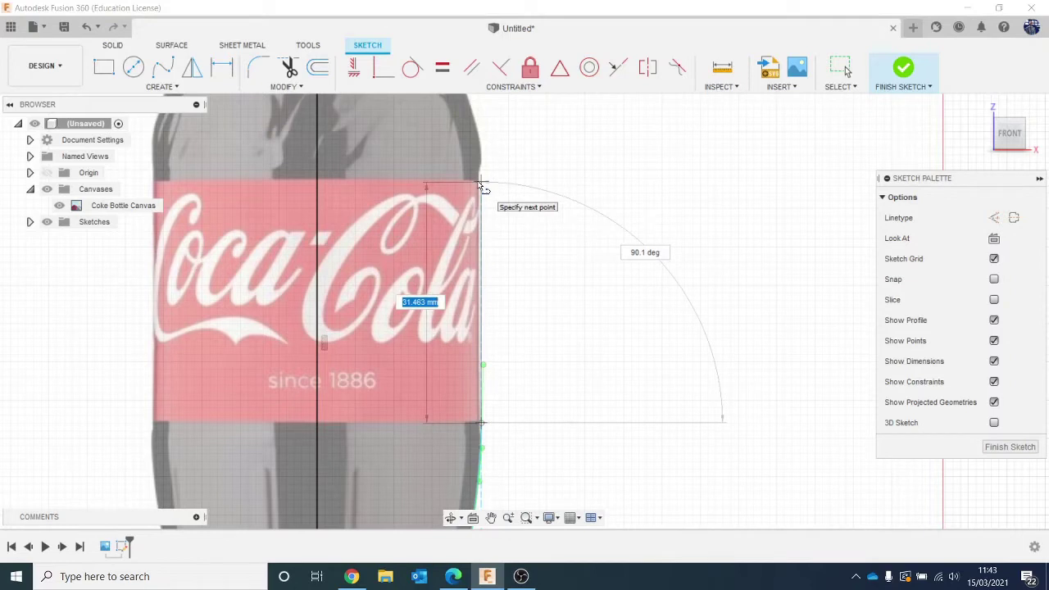
pyautogui.press('Tab')
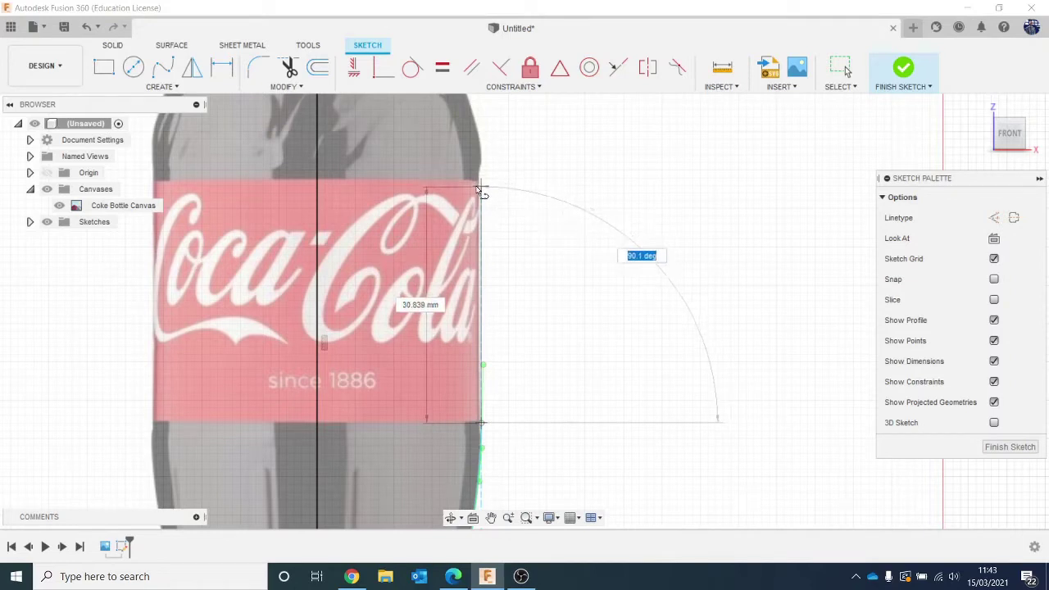
pyautogui.write('90')
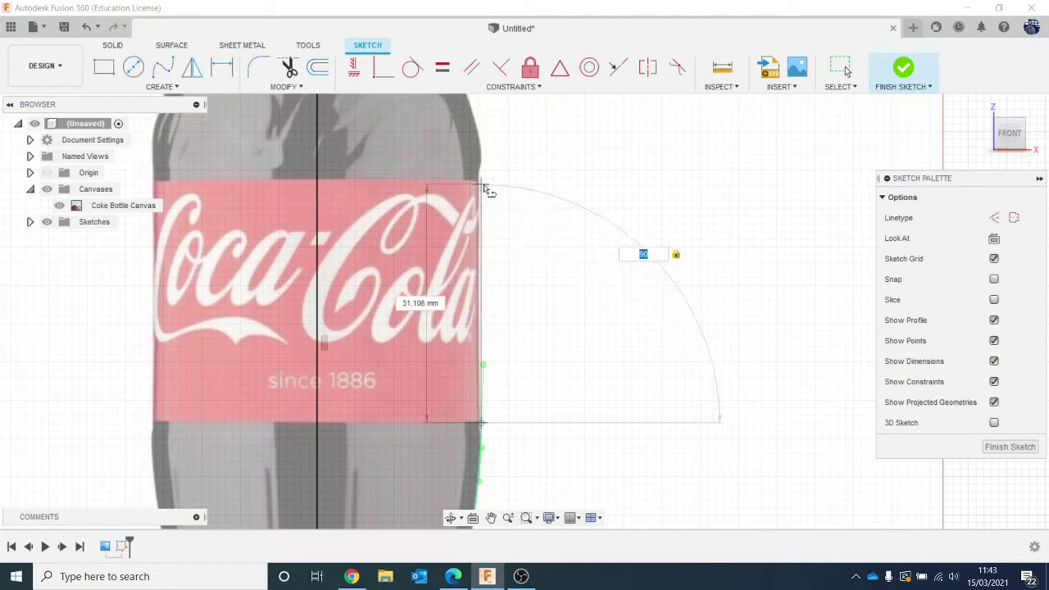
pyautogui.click(483, 182)
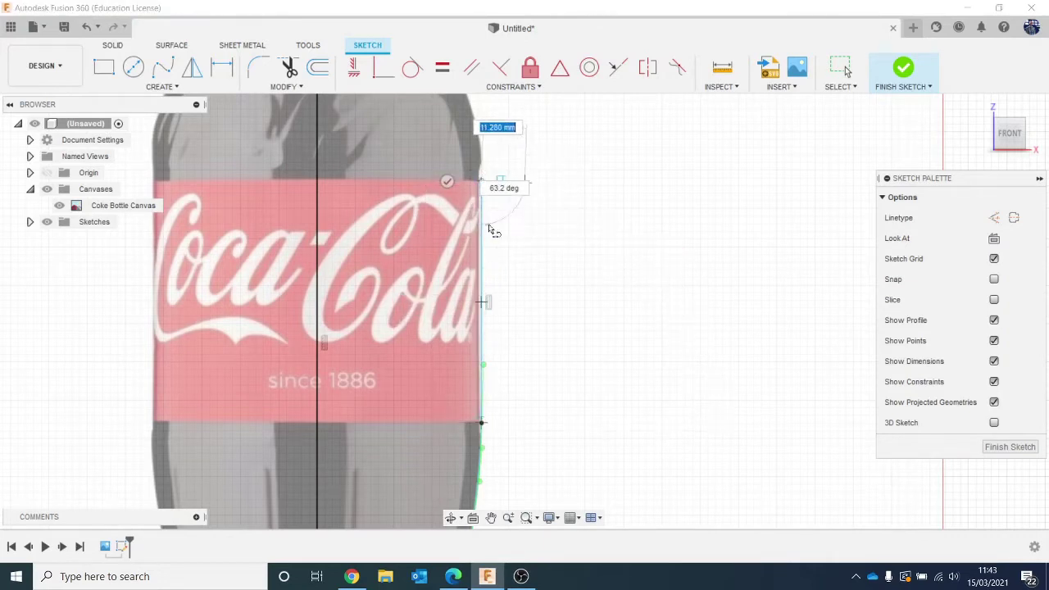
pyautogui.press('Escape')
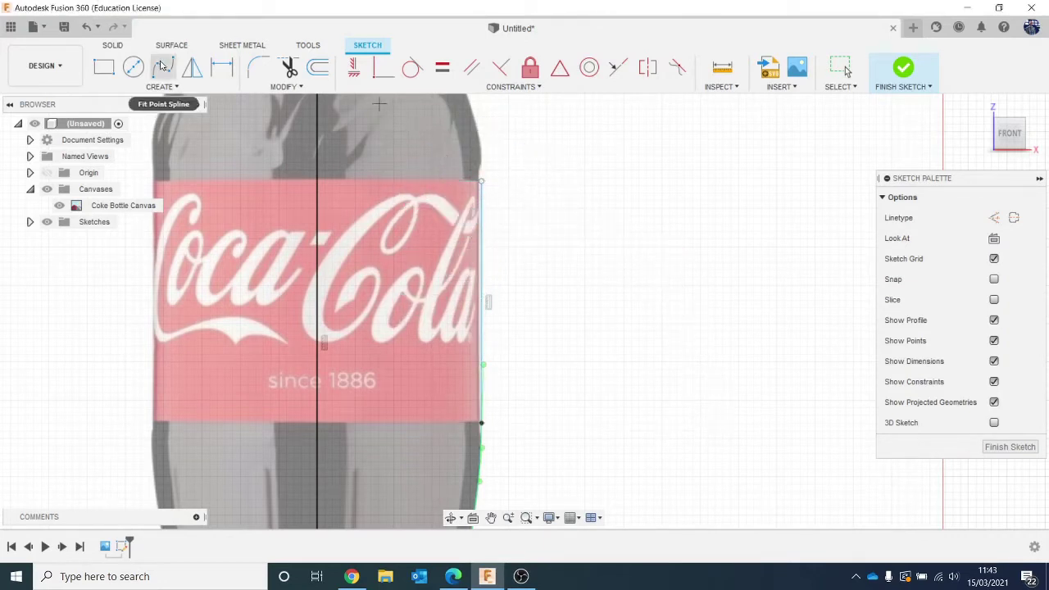
# Start a second fit point spline at the label line's upper end and trace the lower part of the bottle's right shoulder
pyautogui.moveTo(445, 246); pyautogui.dragTo(407, 544, button='middle')
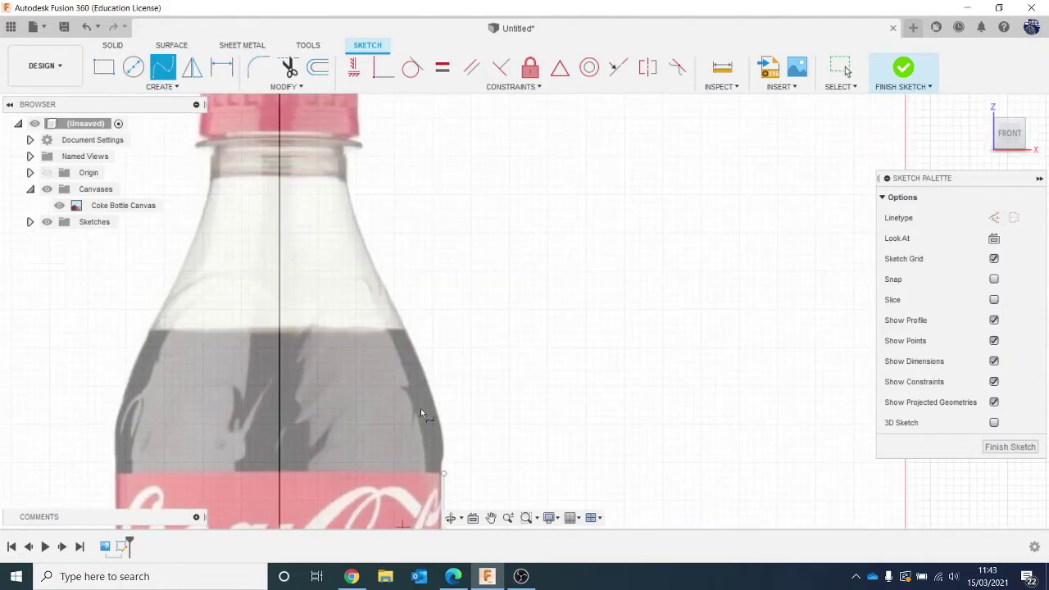
pyautogui.click(445, 473)
pyautogui.click(443, 456)
pyautogui.scroll(5, 432, 419)
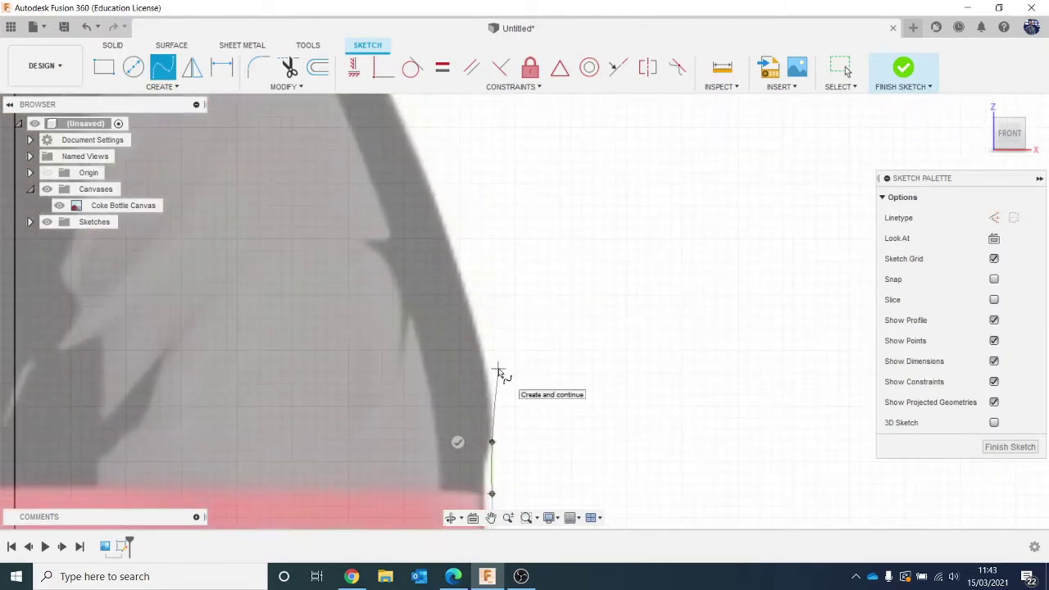
pyautogui.click(480, 352)
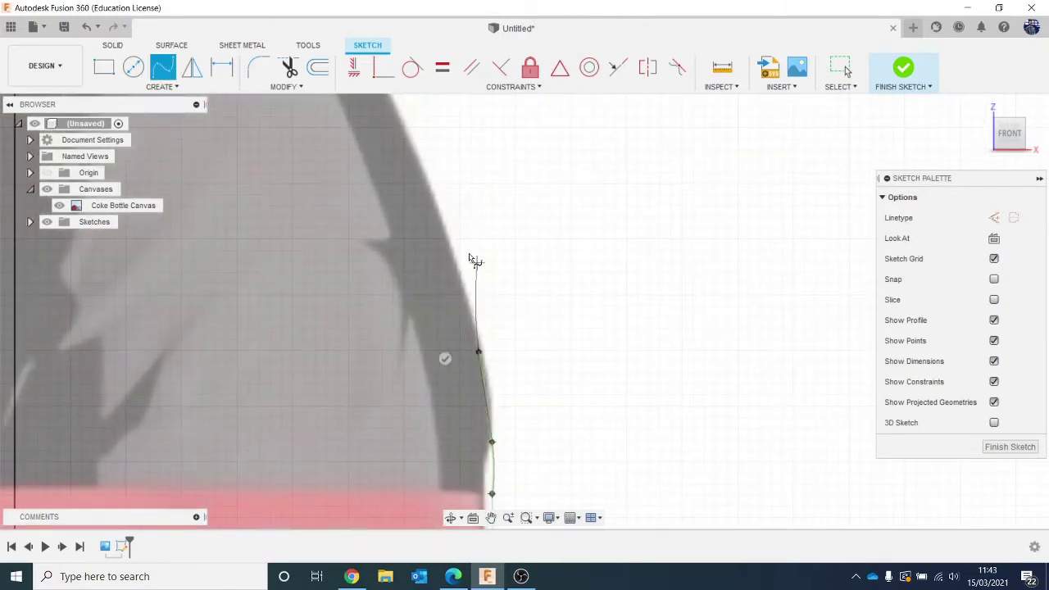
pyautogui.click(447, 238)
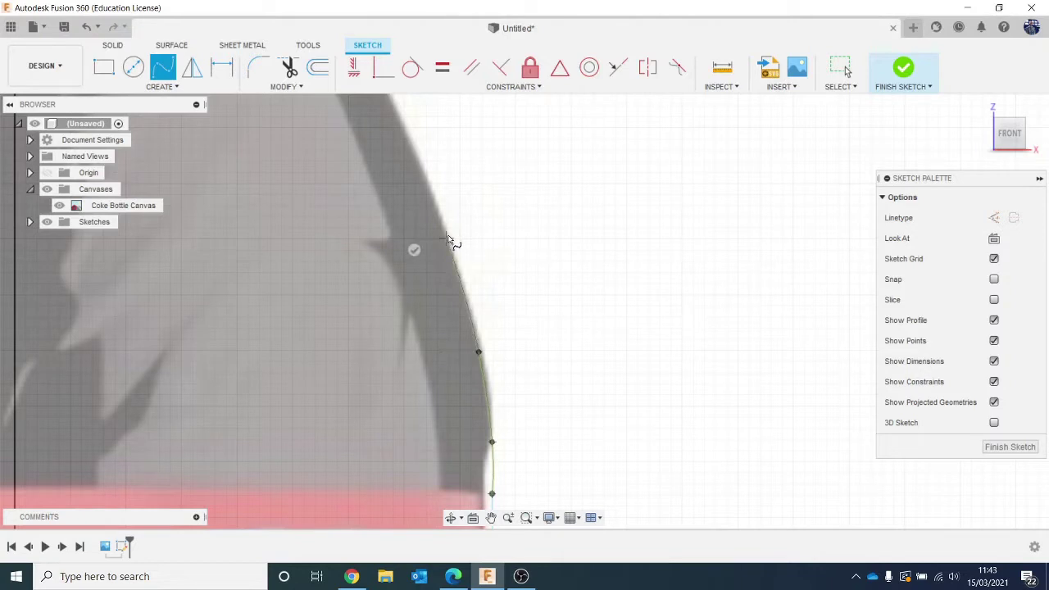
# Continue the spline past the liquid line and up the tapering shoulder to the base of the neck
pyautogui.moveTo(446, 238); pyautogui.dragTo(484, 325, button='middle')
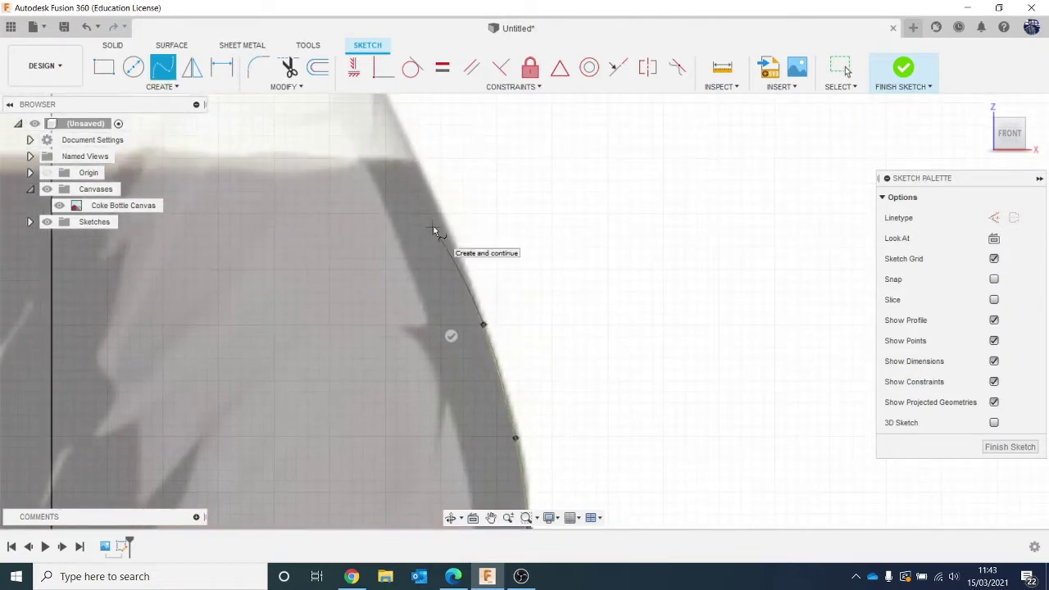
pyautogui.click(420, 172)
pyautogui.moveTo(420, 172); pyautogui.dragTo(468, 293, button='middle')
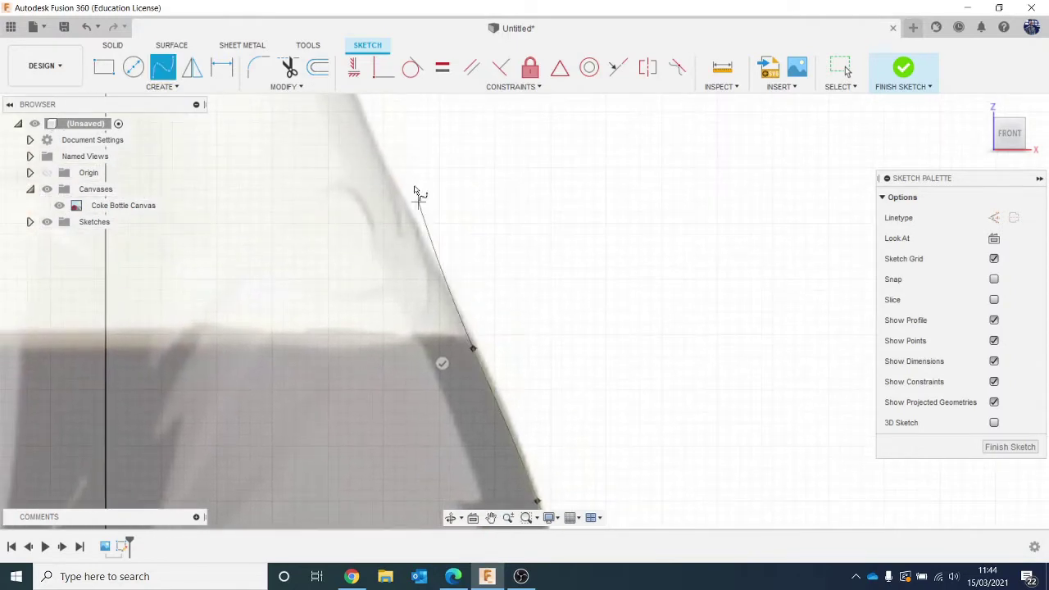
pyautogui.click(396, 184)
pyautogui.moveTo(396, 185); pyautogui.dragTo(537, 430, button='middle')
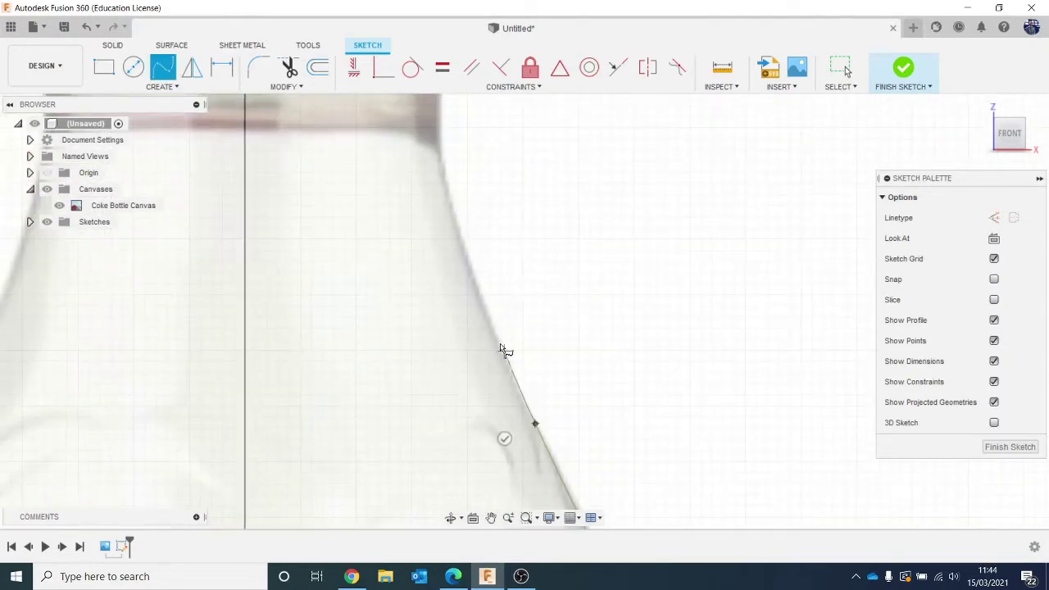
pyautogui.click(468, 277)
pyautogui.click(440, 146)
# Extend the spline up the neck to the underside of the neck ring and finish the curve
pyautogui.scroll(-2, 441, 146)
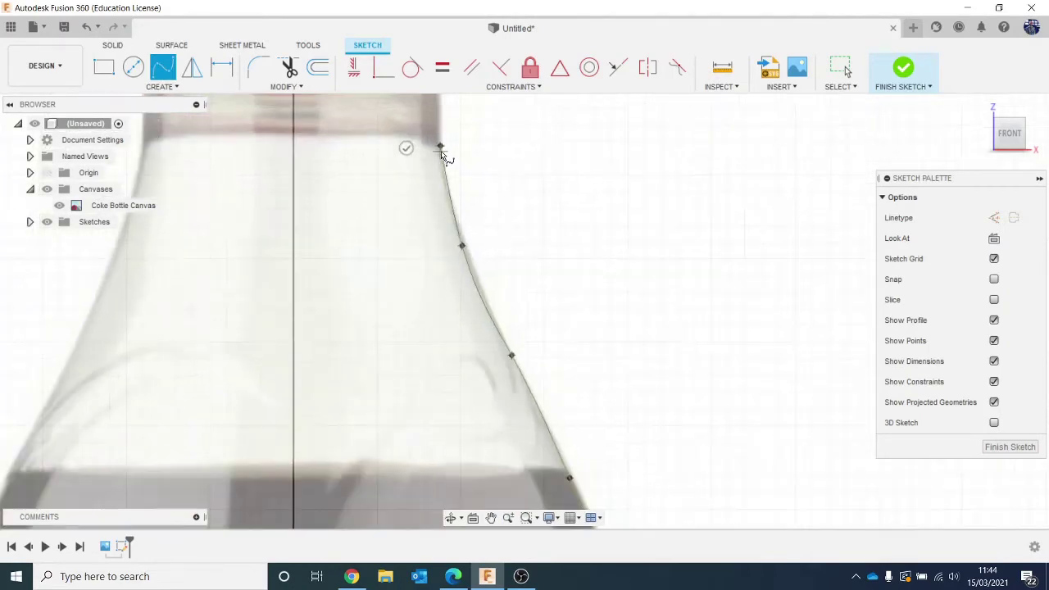
pyautogui.moveTo(440, 169); pyautogui.dragTo(436, 323, button='middle')
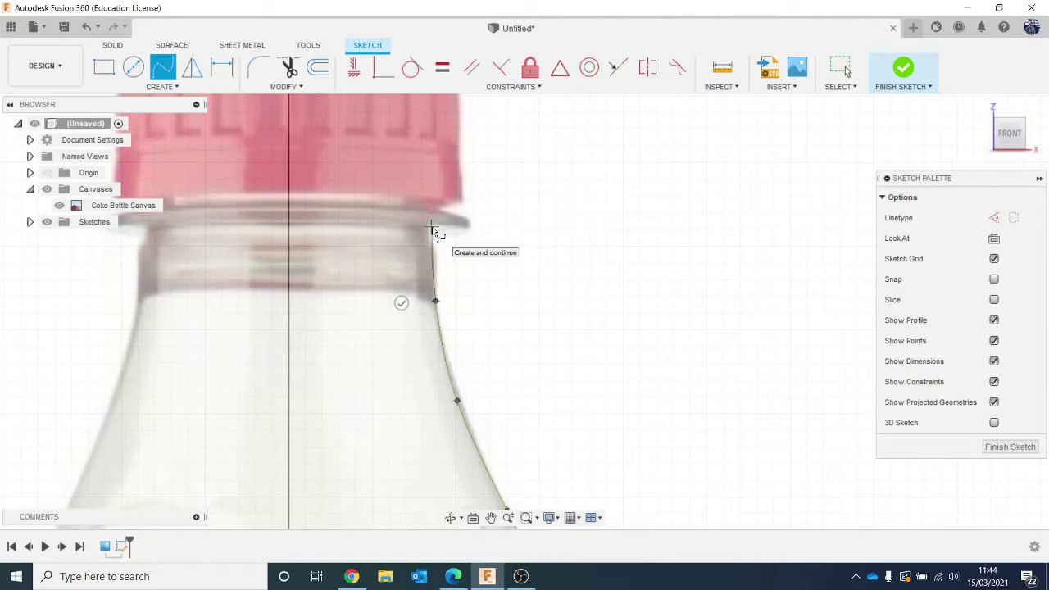
pyautogui.click(433, 230)
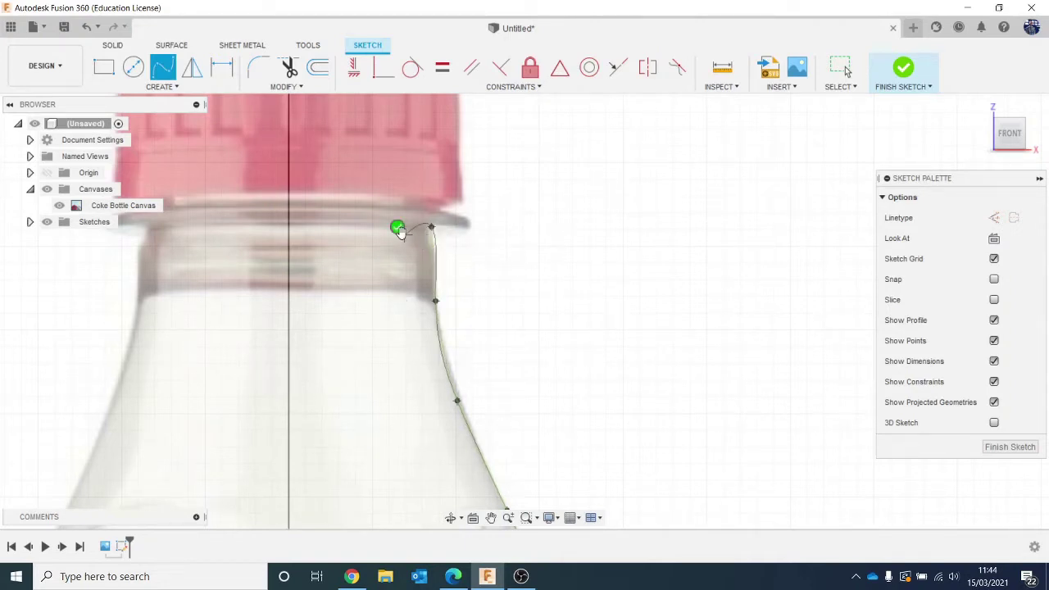
pyautogui.click(398, 227)
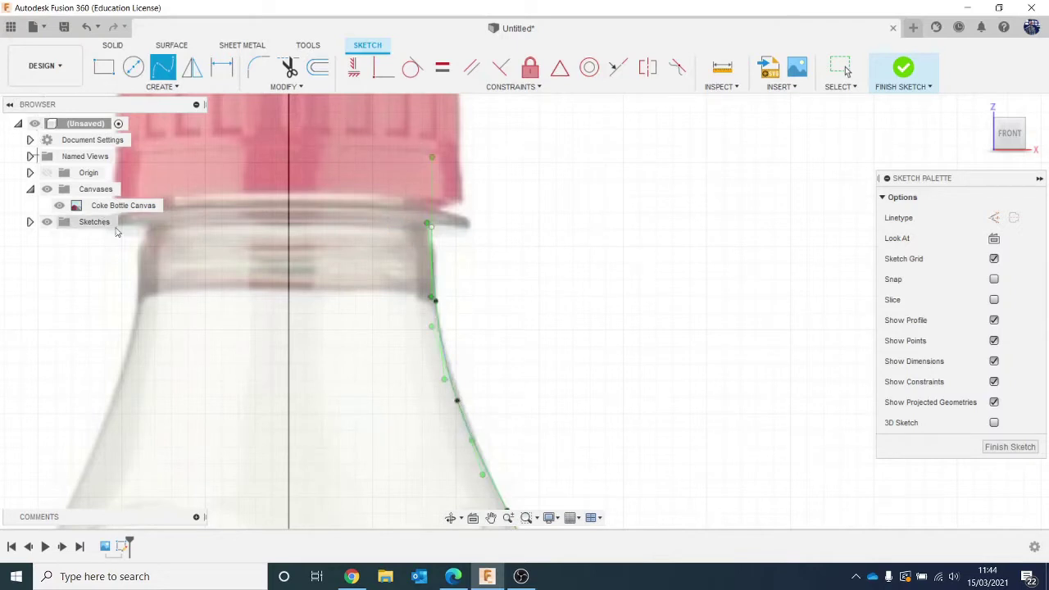
pyautogui.press('Escape')
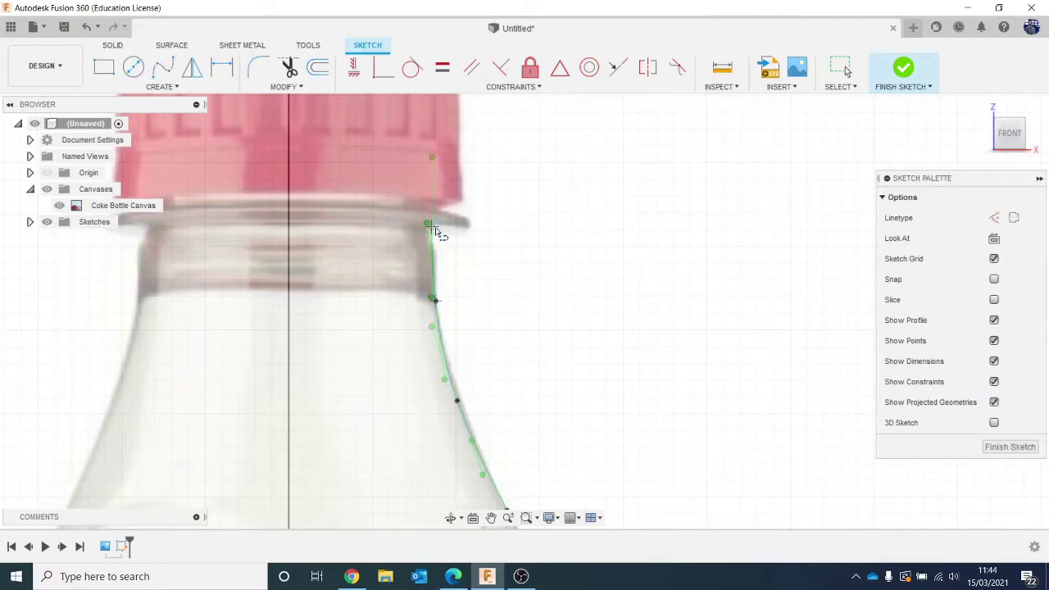
# Outline the neck ring with a horizontal line outwards, a short vertical edge and a sloped line back above the spline's end
pyautogui.click(431, 226)
pyautogui.click(470, 227)
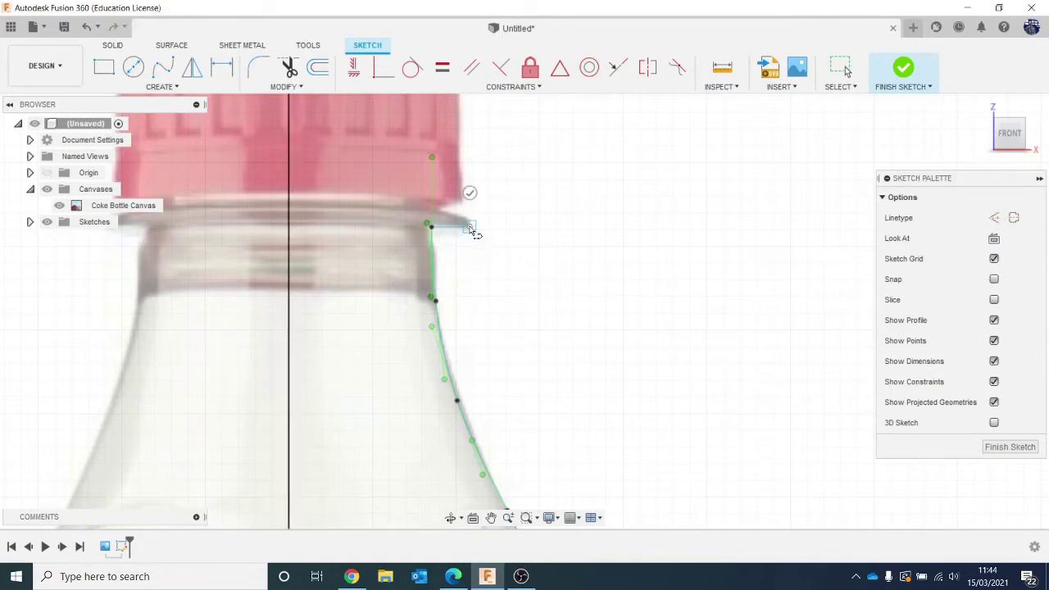
pyautogui.scroll(5, 474, 226)
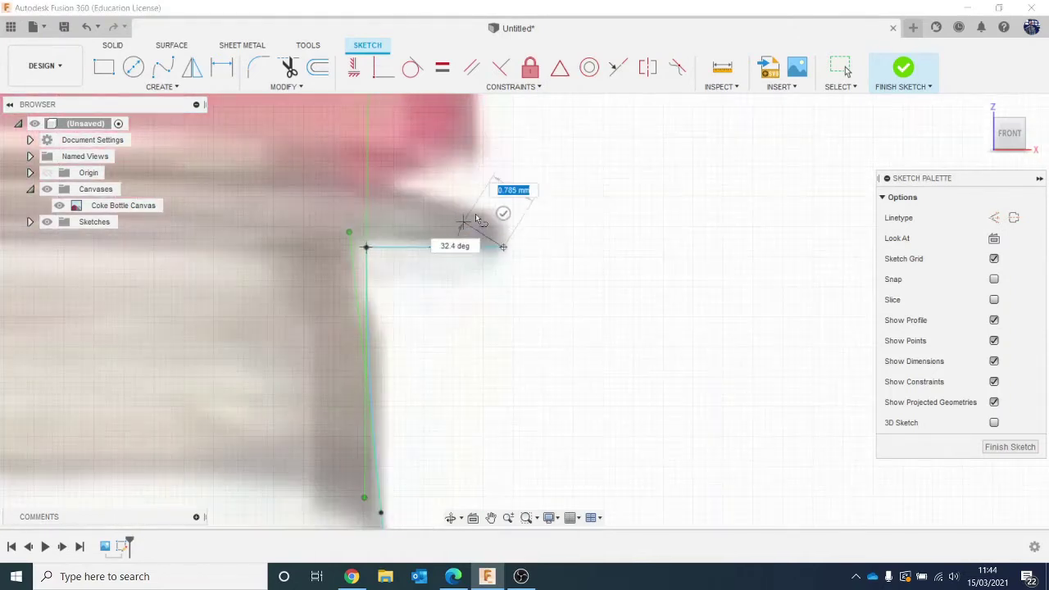
pyautogui.scroll(5, 502, 220)
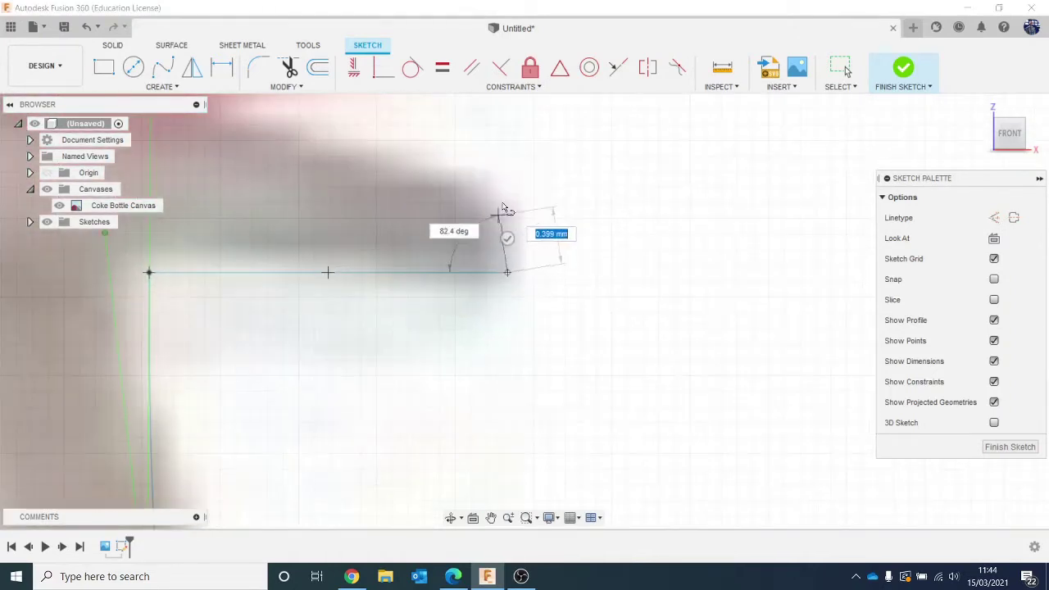
pyautogui.scroll(-4, 498, 195)
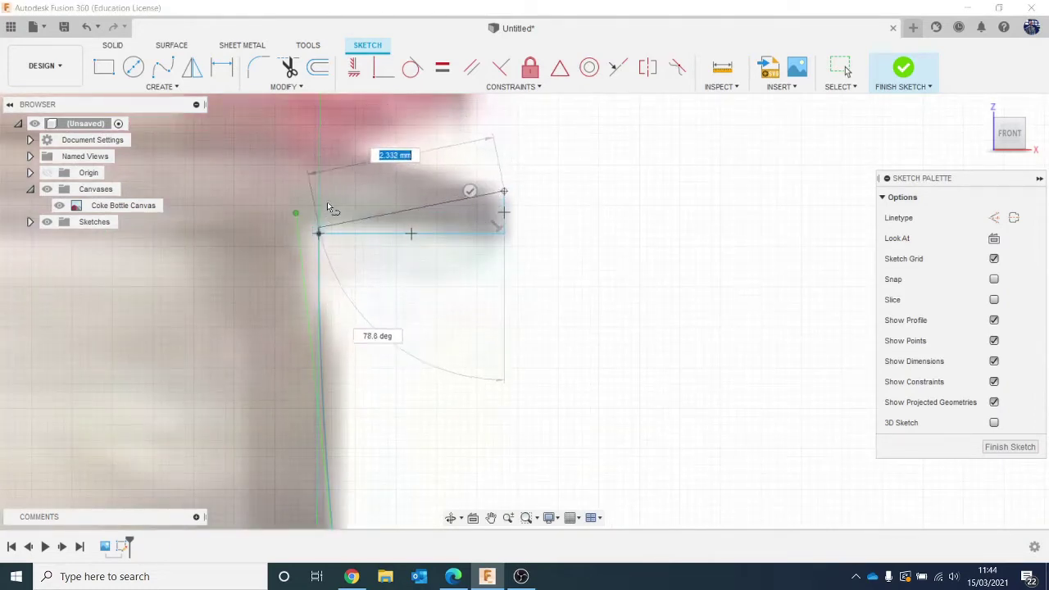
pyautogui.click(320, 153)
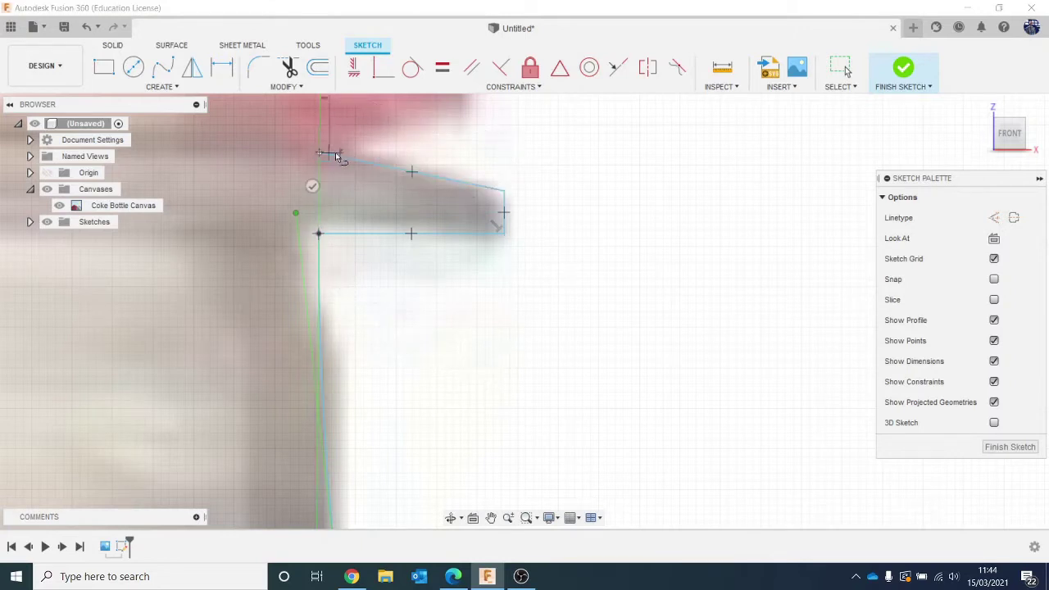
# Draw a vertical line about 12 mm long from the neck ring to the cap's top, and a horizontal line from there to the centre line
pyautogui.scroll(-3, 335, 154)
pyautogui.moveTo(318, 223); pyautogui.dragTo(340, 440, button='middle')
pyautogui.scroll(-1, 365, 382)
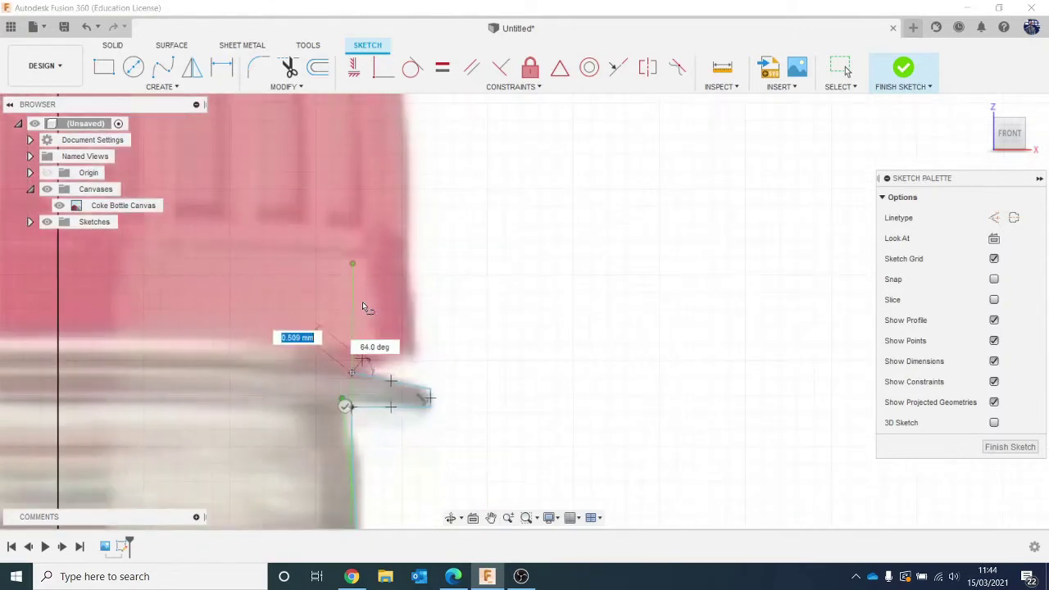
pyautogui.scroll(-2, 362, 303)
pyautogui.moveTo(342, 300); pyautogui.dragTo(354, 420, button='middle')
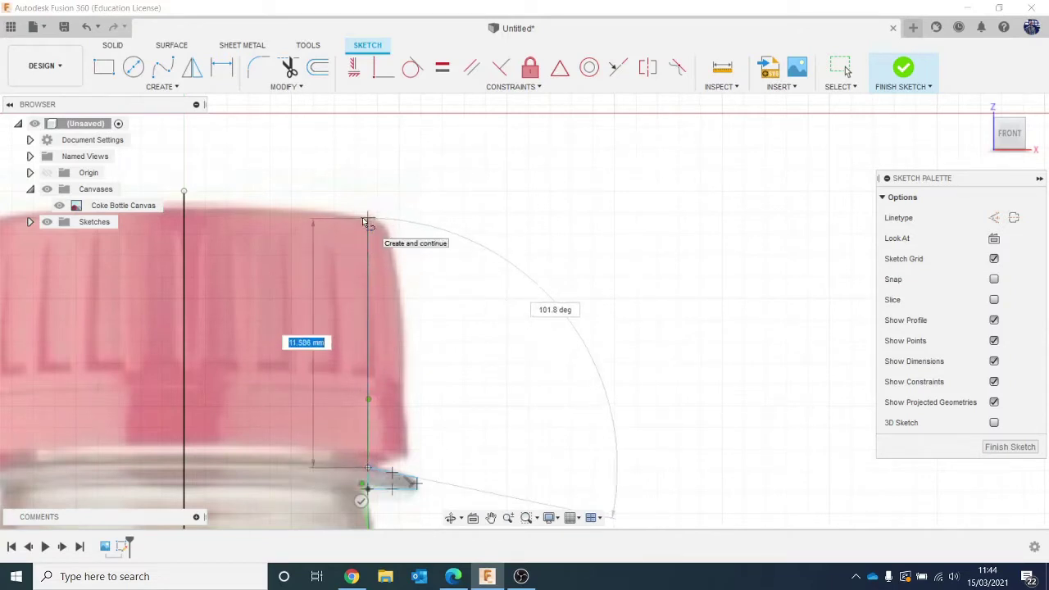
pyautogui.press('Tab')
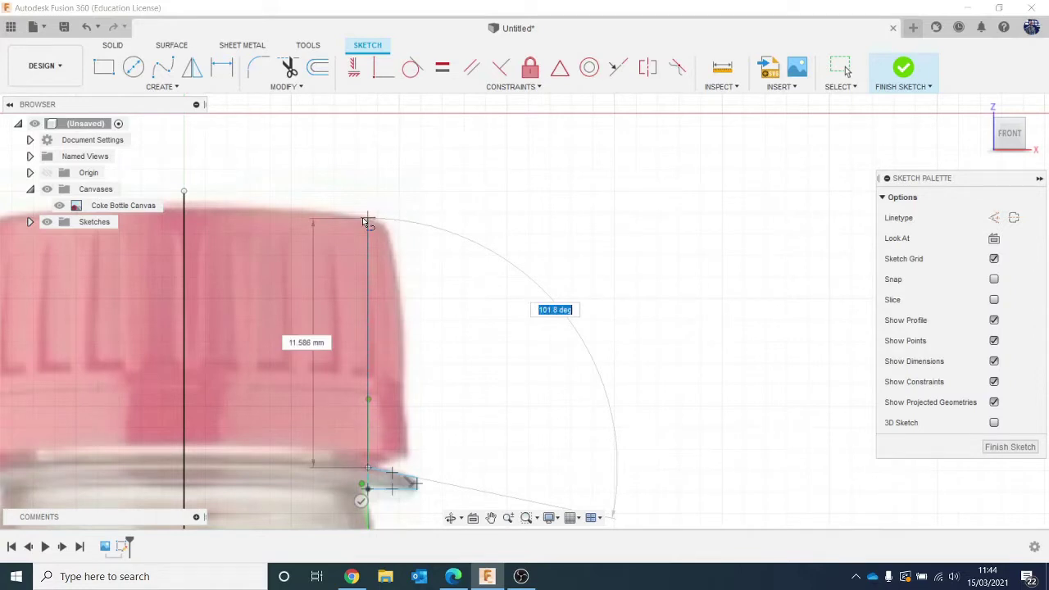
pyautogui.press('Tab')
pyautogui.press('Tab')
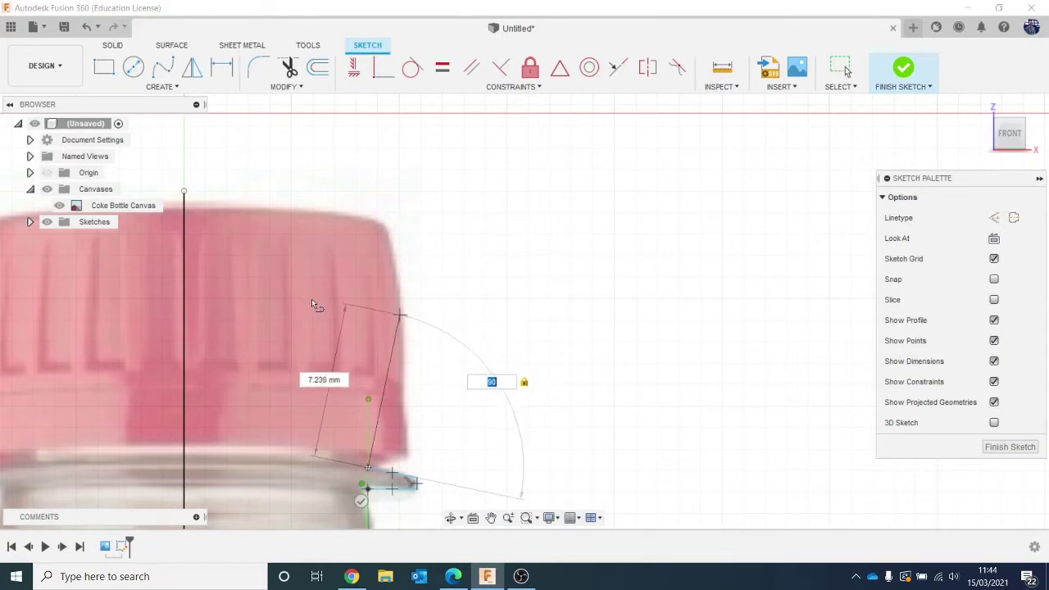
pyautogui.press('BackSpace')
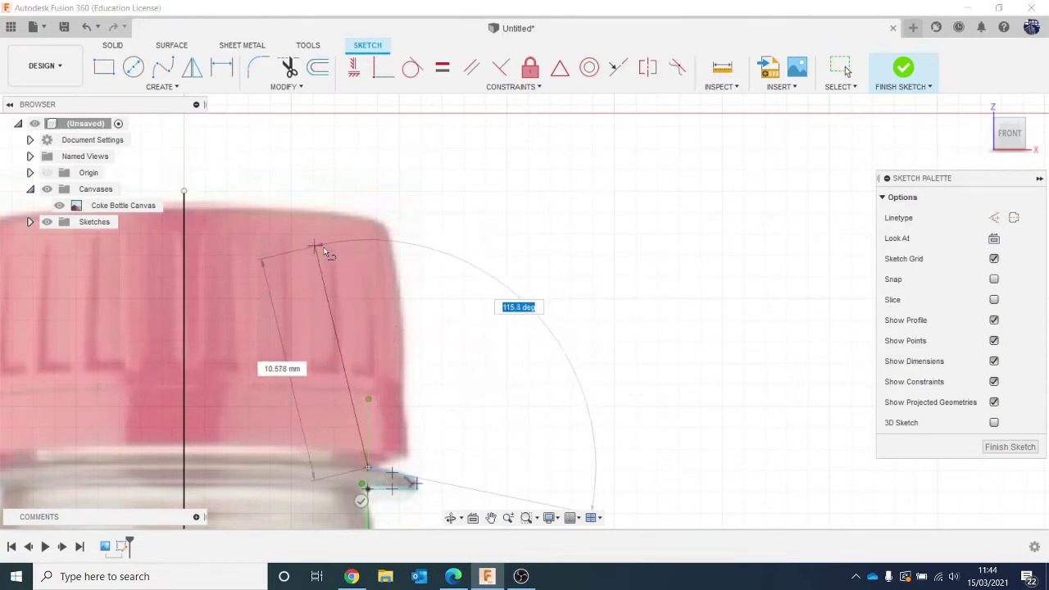
pyautogui.click(367, 216)
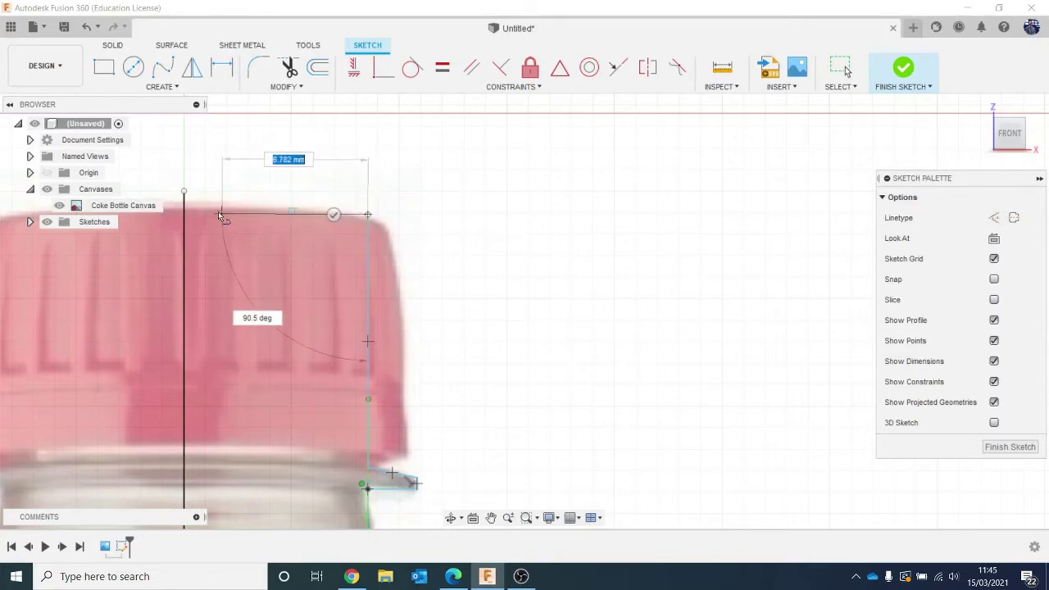
pyautogui.click(183, 215)
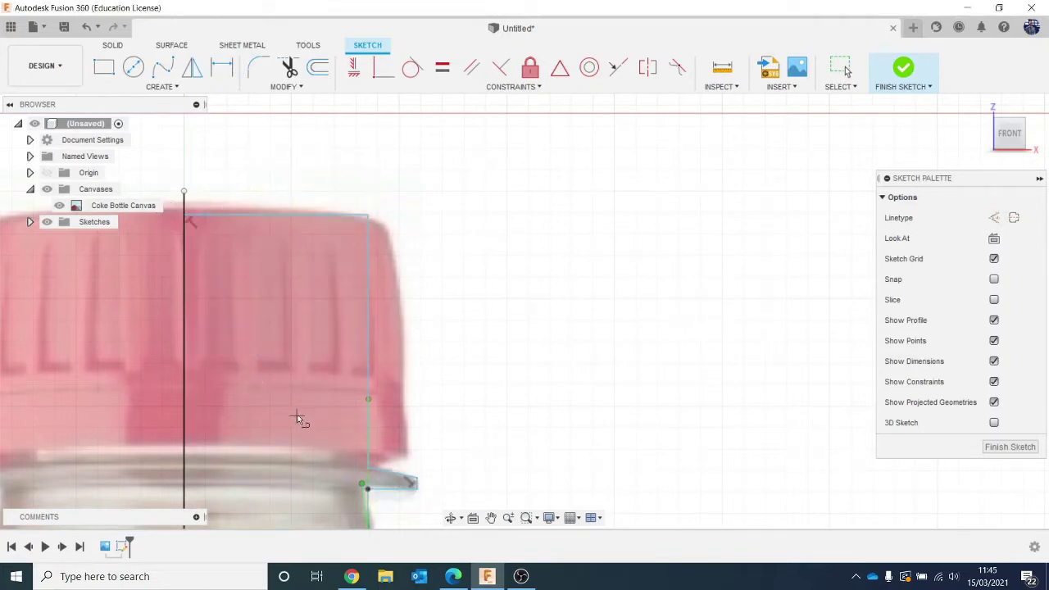
# Leave the line command and check the shaded profile region from the cap and neck ring down to the shoulder
pyautogui.scroll(-4, 298, 418)
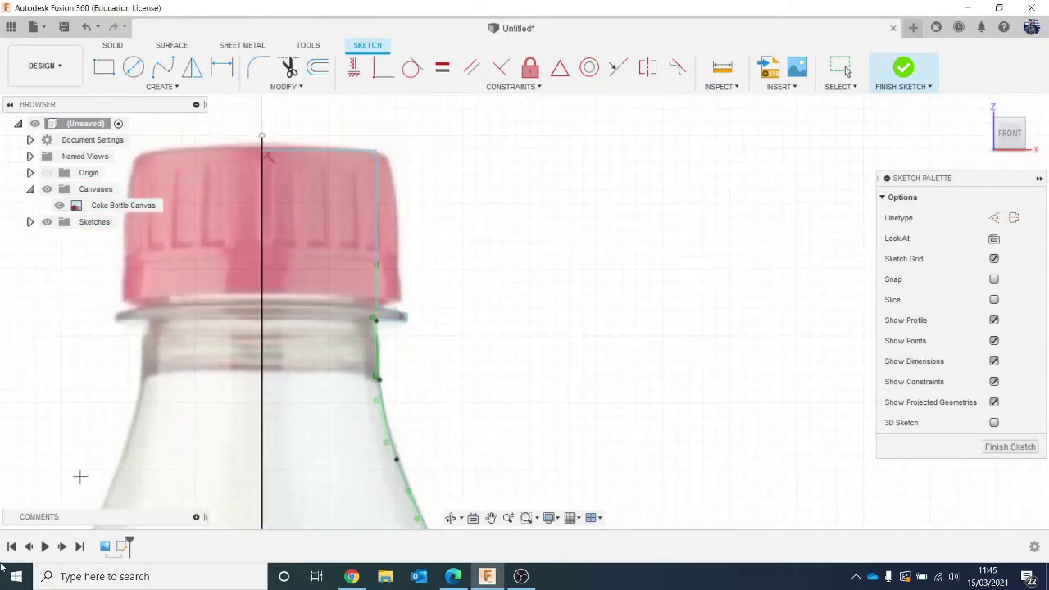
pyautogui.press('Escape')
pyautogui.scroll(3, 371, 168)
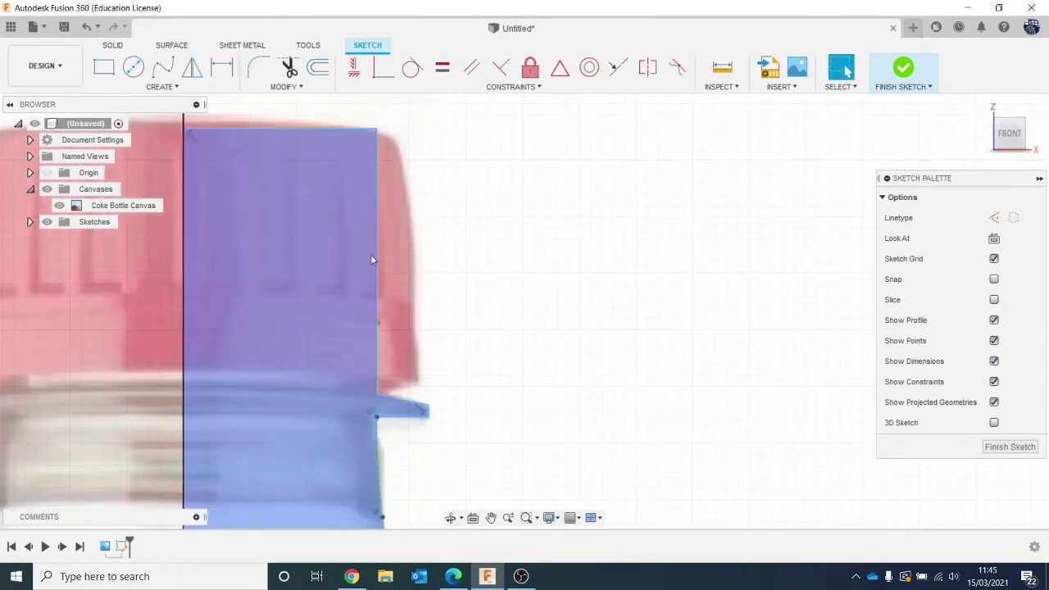
pyautogui.scroll(-1, 353, 352)
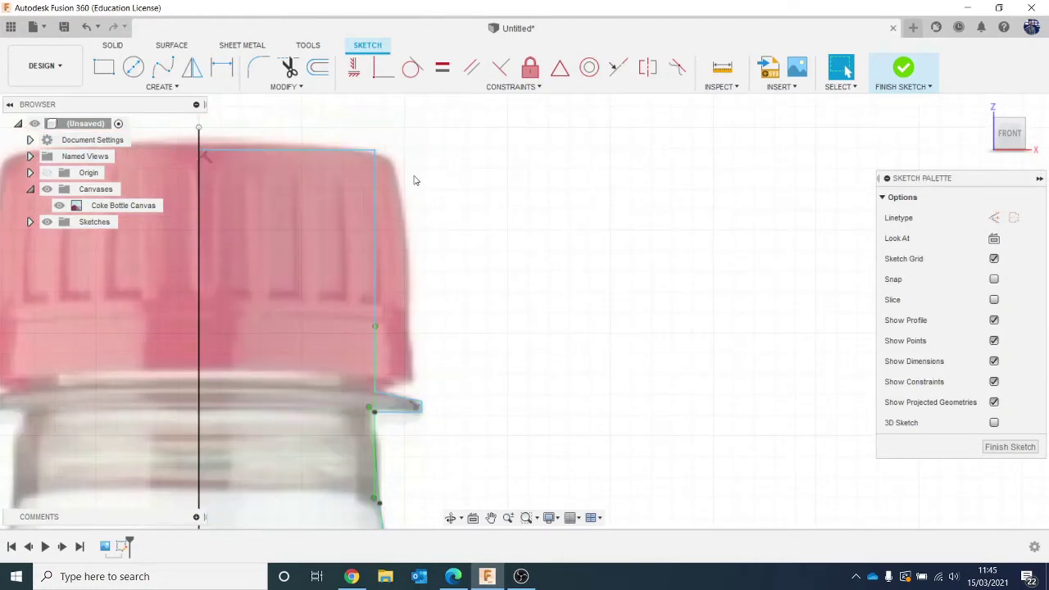
pyautogui.click(372, 219)
pyautogui.click(344, 190)
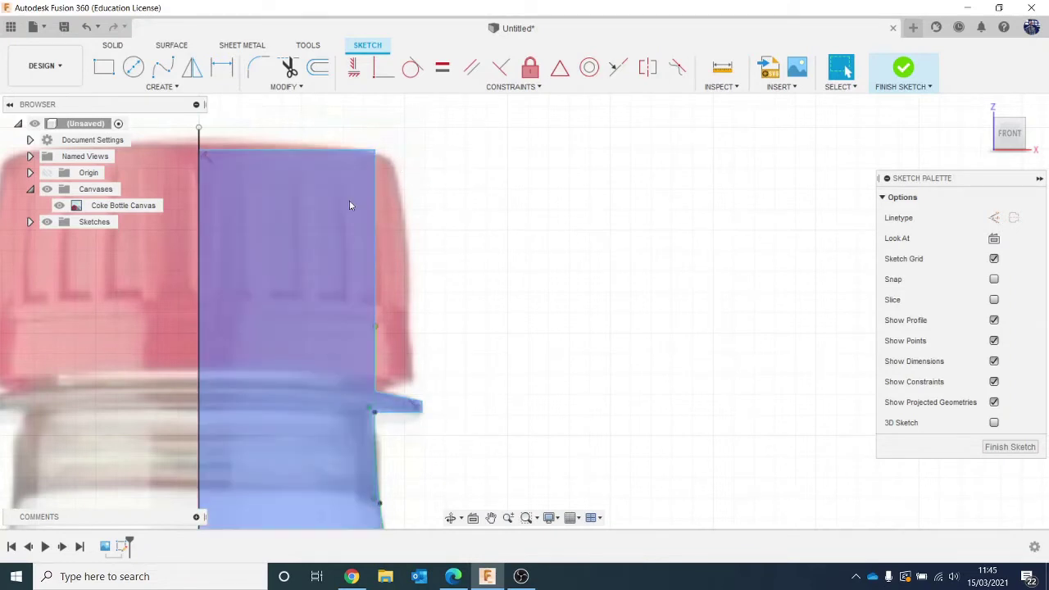
pyautogui.scroll(-5, 371, 406)
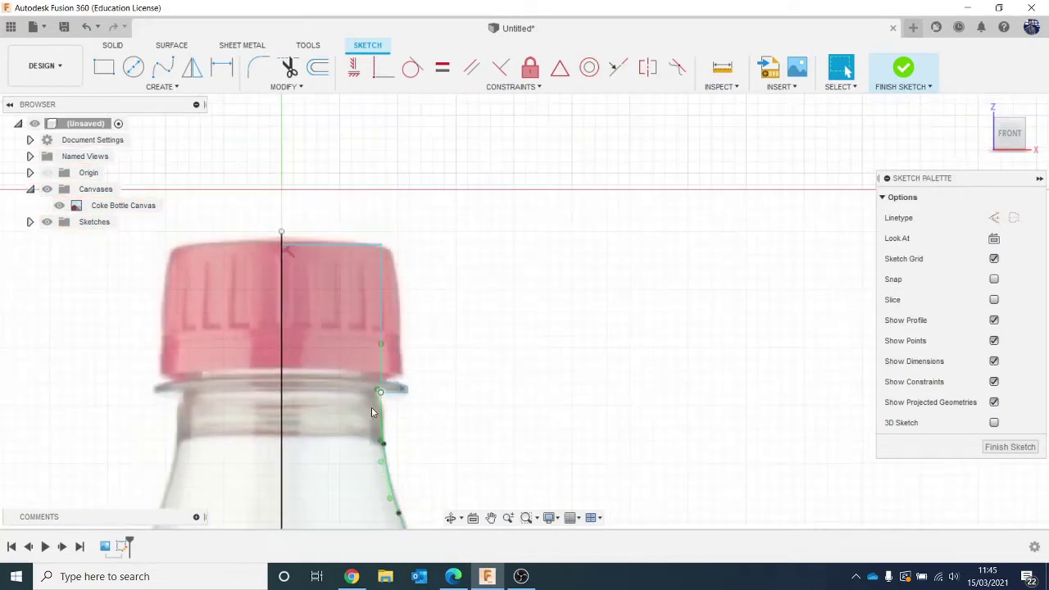
pyautogui.scroll(4, 343, 387)
pyautogui.scroll(2, 316, 318)
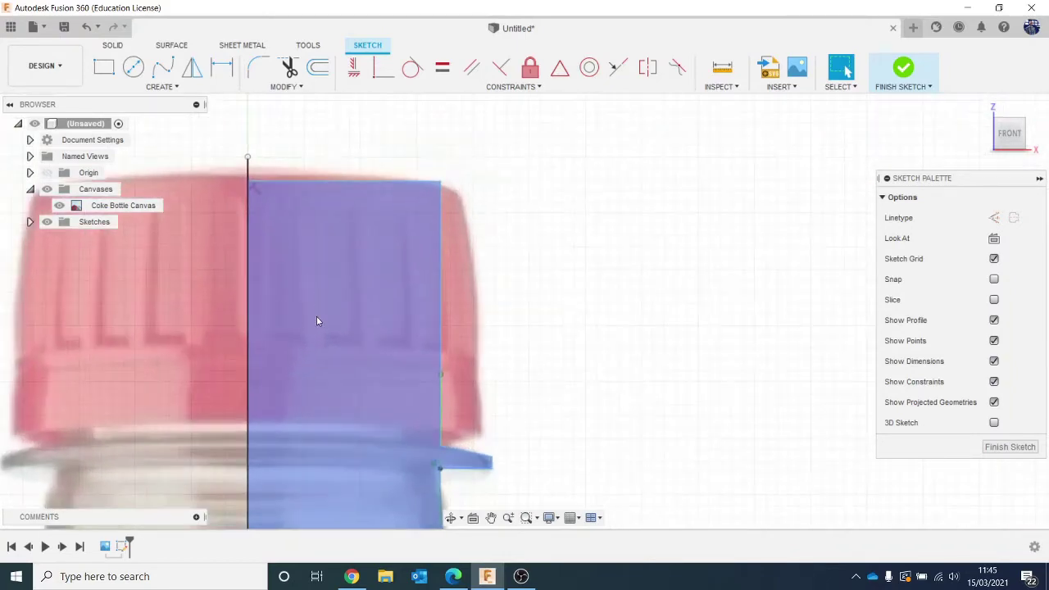
pyautogui.moveTo(317, 366); pyautogui.dragTo(235, 0, button='middle')
pyautogui.scroll(-2, 304, 254)
pyautogui.scroll(-1, 314, 303)
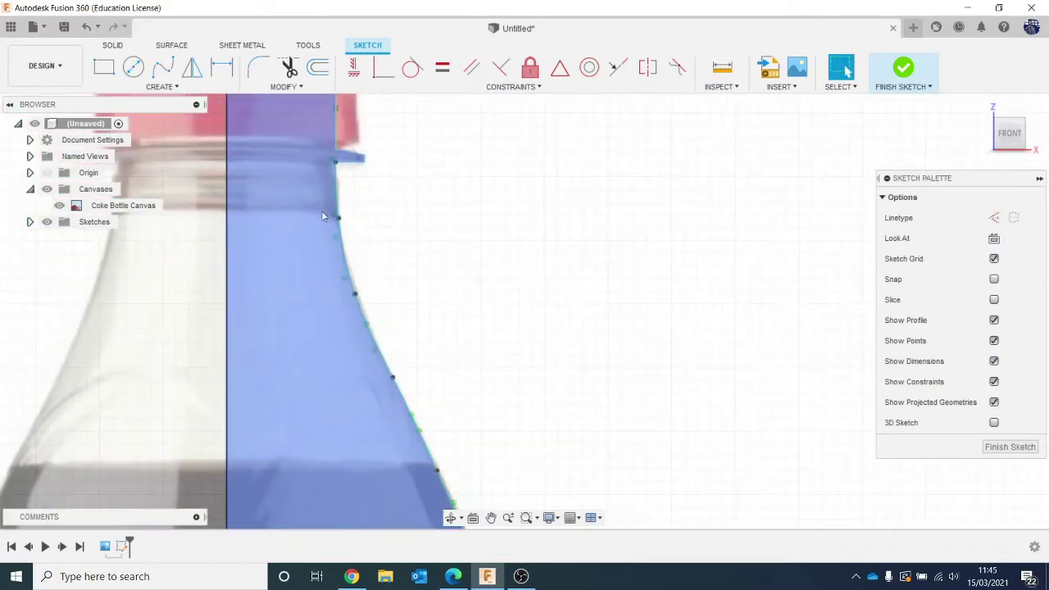
pyautogui.moveTo(336, 363); pyautogui.dragTo(226, 1, button='middle')
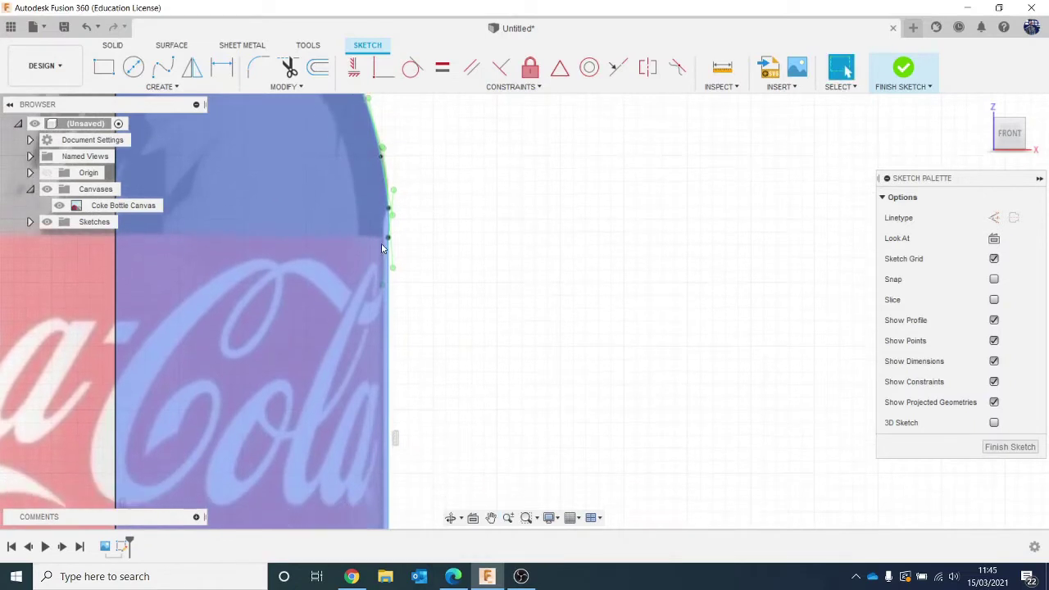
# Move the shared point of the shoulder spline and the label's vertical line inwards onto the bottle's edge, about 21.1 mm from the centre line
pyautogui.scroll(5, 381, 246)
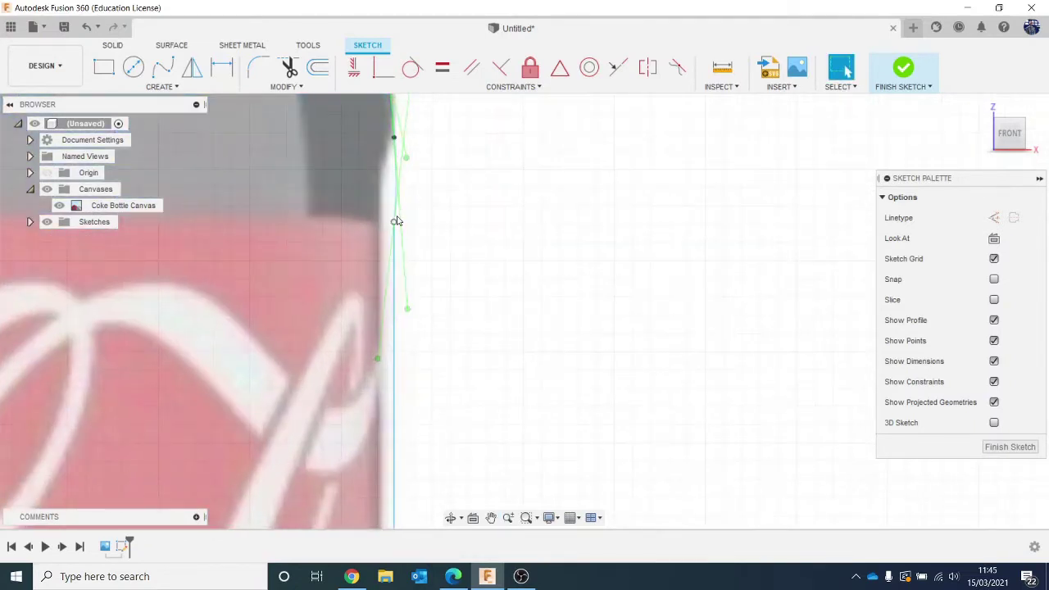
pyautogui.moveTo(395, 222); pyautogui.dragTo(381, 218)
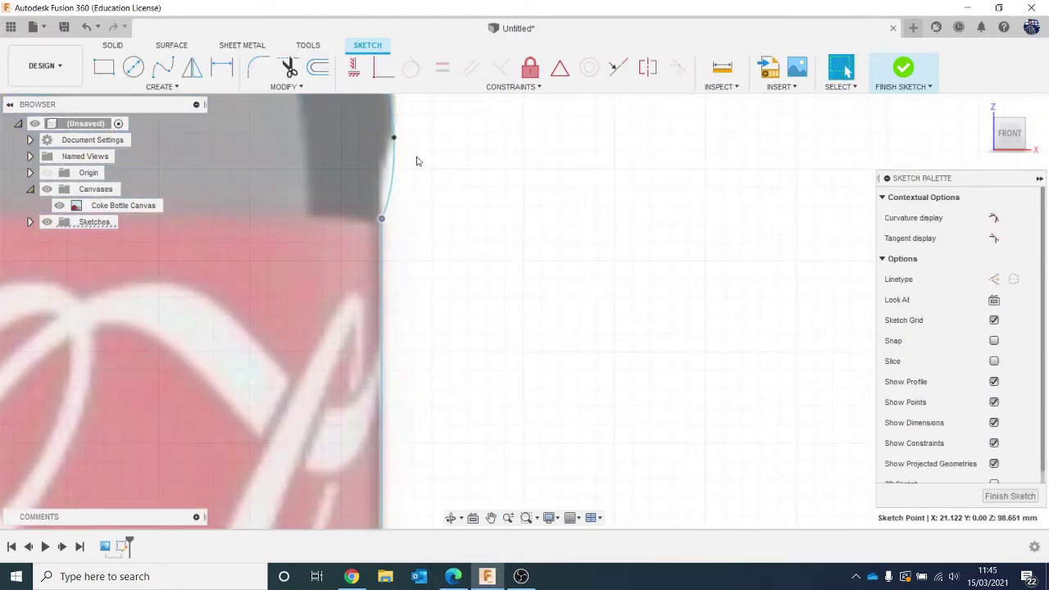
pyautogui.scroll(2, 376, 286)
# Raise the two spline points under the bottle's foot, about 10.9 and 8.0 mm from the centre line, to about Z -0.4 and -0.5 mm
pyautogui.scroll(-5, 380, 397)
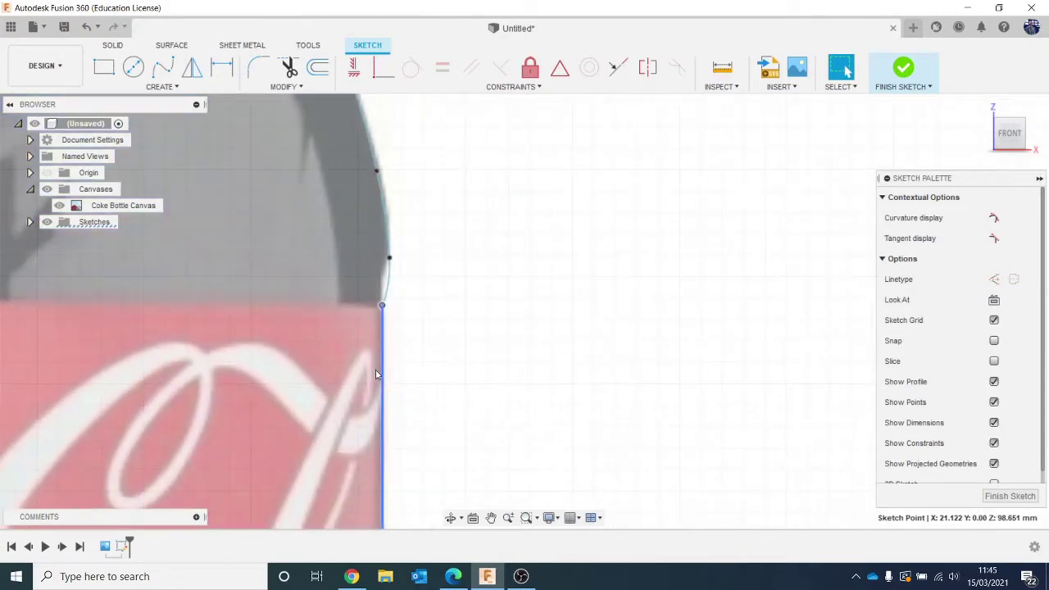
pyautogui.moveTo(375, 370); pyautogui.dragTo(380, 114, button='middle')
pyautogui.scroll(-5, 389, 233)
pyautogui.moveTo(431, 443); pyautogui.dragTo(434, 172, button='middle')
pyautogui.scroll(4, 395, 347)
pyautogui.moveTo(405, 439); pyautogui.dragTo(550, 204, button='middle')
pyautogui.moveTo(545, 338); pyautogui.dragTo(527, 204, button='middle')
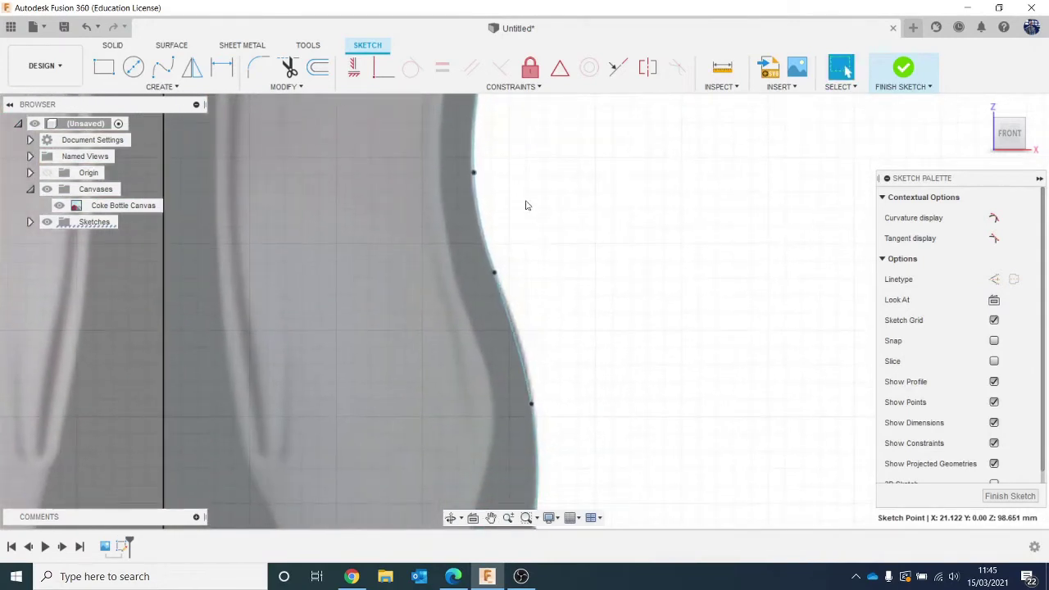
pyautogui.moveTo(551, 352); pyautogui.dragTo(546, 281, button='middle')
pyautogui.moveTo(551, 406); pyautogui.dragTo(578, 210, button='middle')
pyautogui.moveTo(568, 387); pyautogui.dragTo(580, 299, button='middle')
pyautogui.moveTo(489, 409); pyautogui.dragTo(550, 353, button='middle')
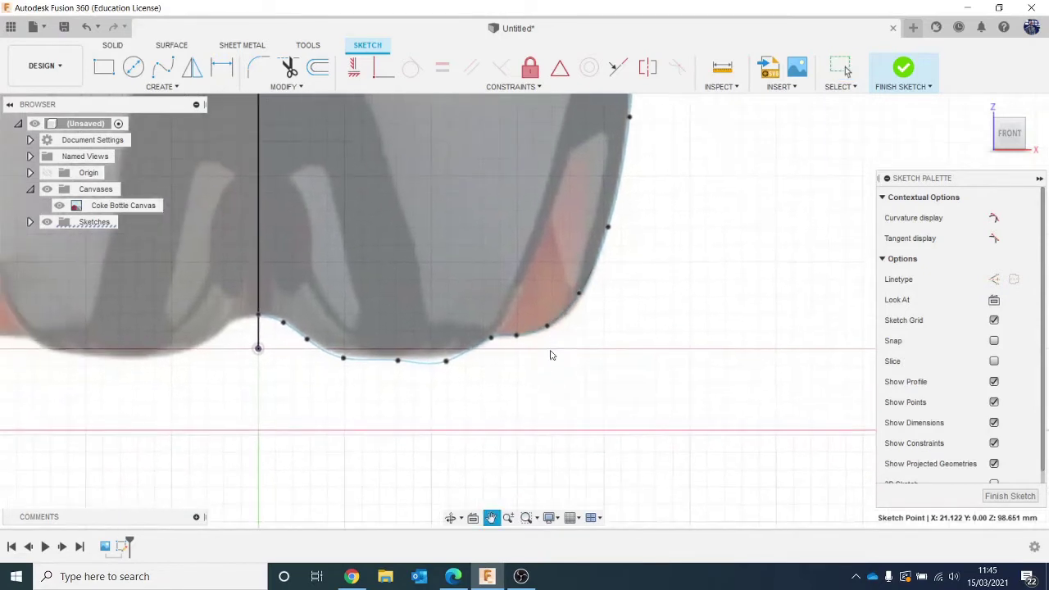
pyautogui.scroll(2, 457, 372)
pyautogui.scroll(3, 459, 371)
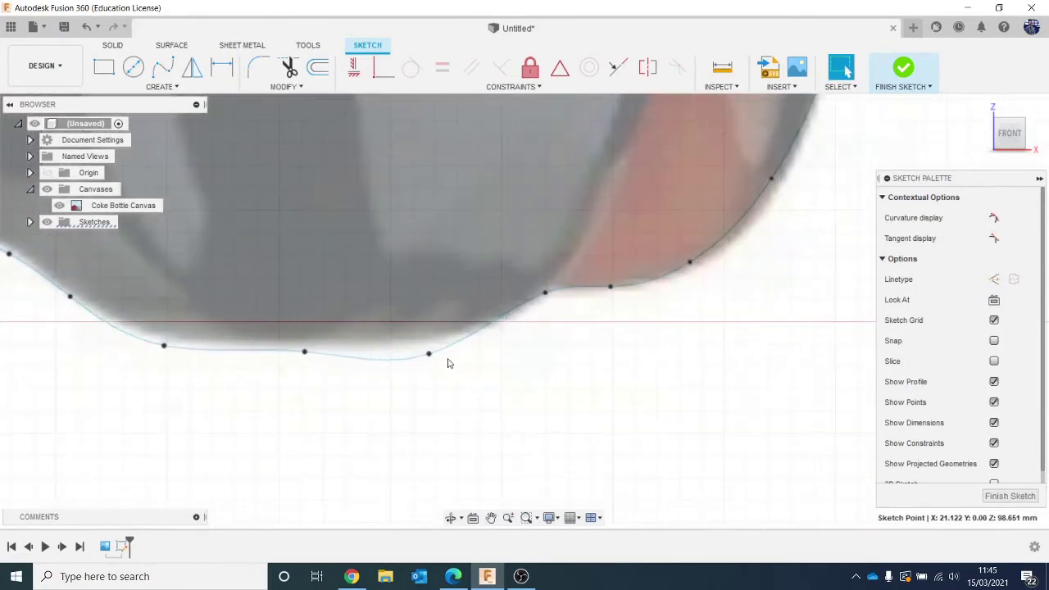
pyautogui.moveTo(430, 357); pyautogui.dragTo(428, 344)
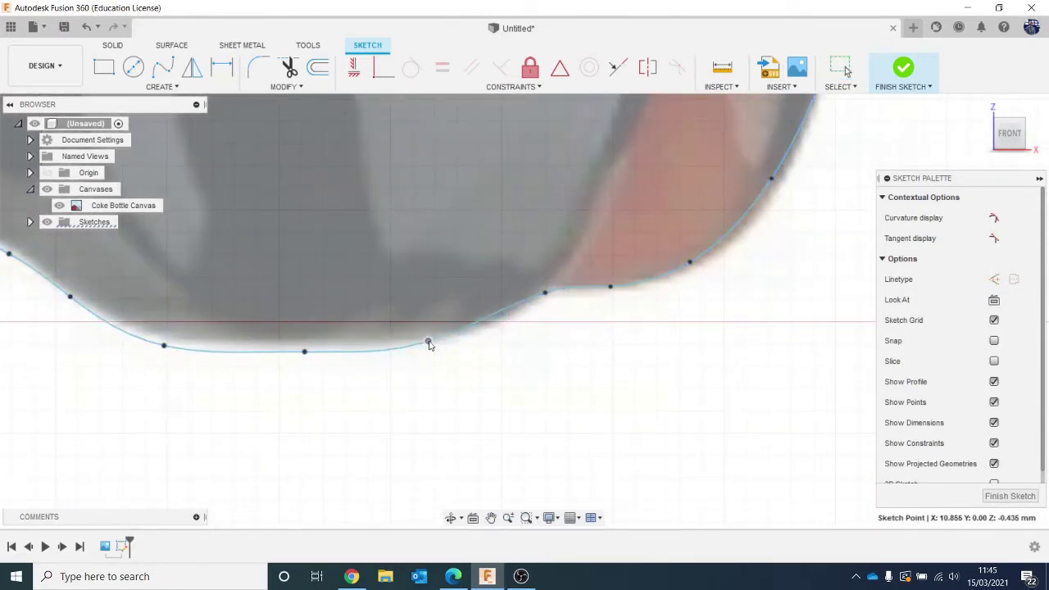
pyautogui.moveTo(303, 352); pyautogui.dragTo(303, 345)
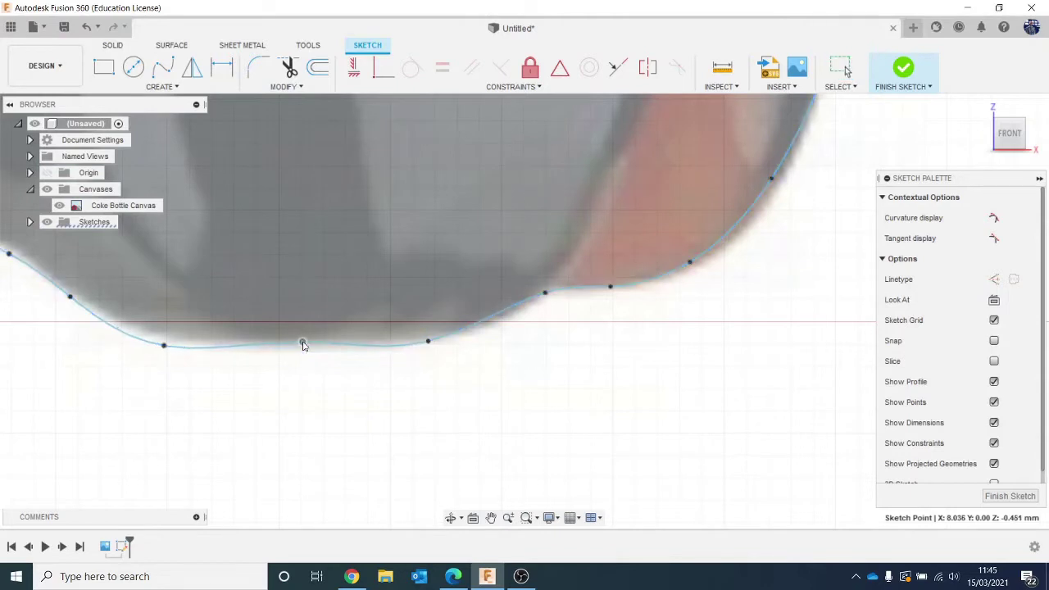
pyautogui.press('Escape')
pyautogui.scroll(-3, 320, 375)
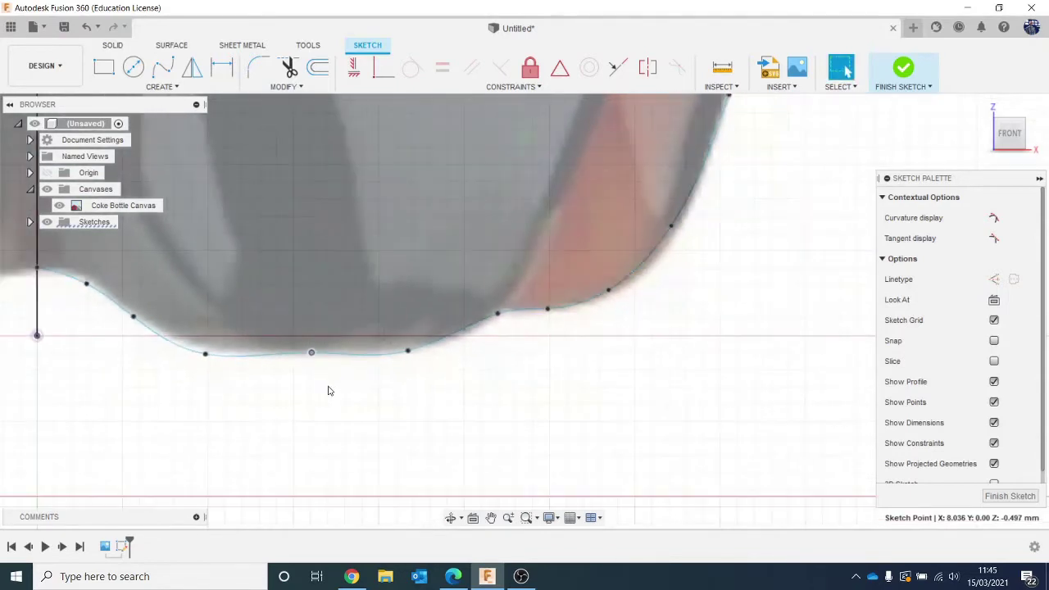
# Nudge the foot's inner spline point onto the canvas outline at about X 5.0, Z -0.46 mm
pyautogui.click(341, 375)
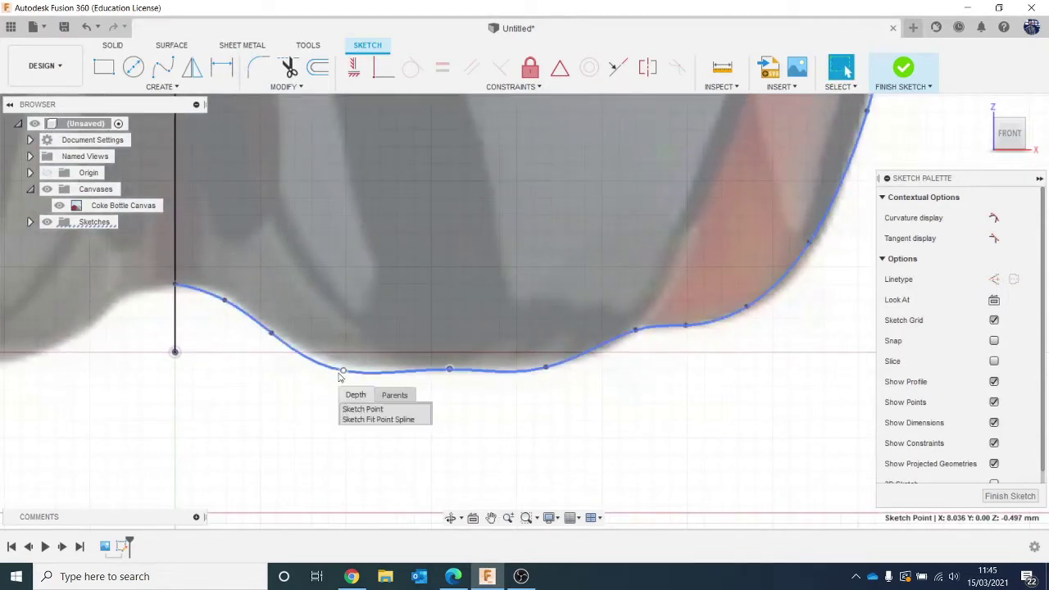
pyautogui.click(314, 393)
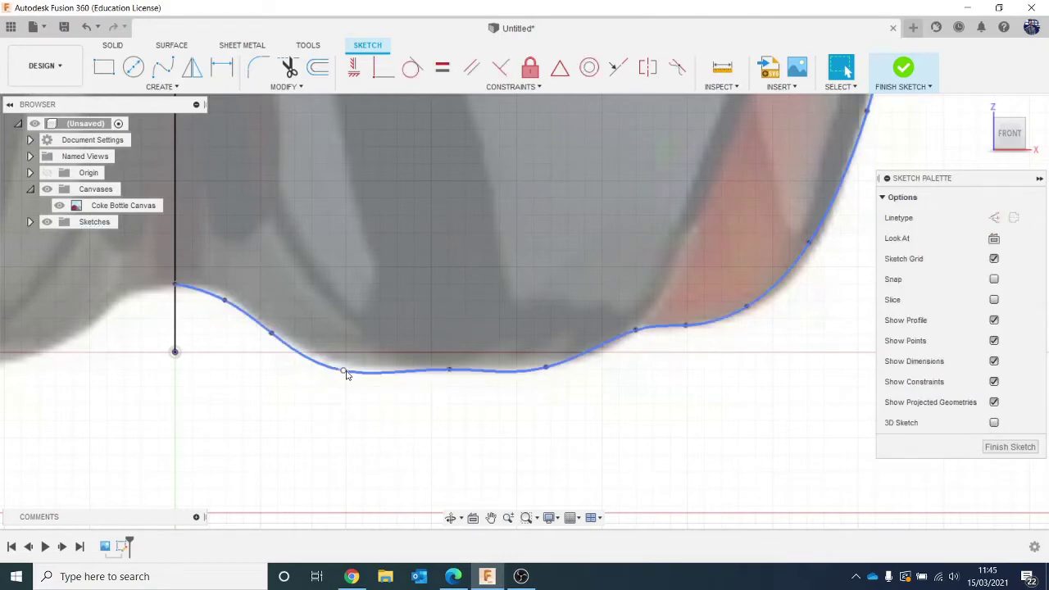
pyautogui.click(346, 373)
pyautogui.scroll(-8, 343, 388)
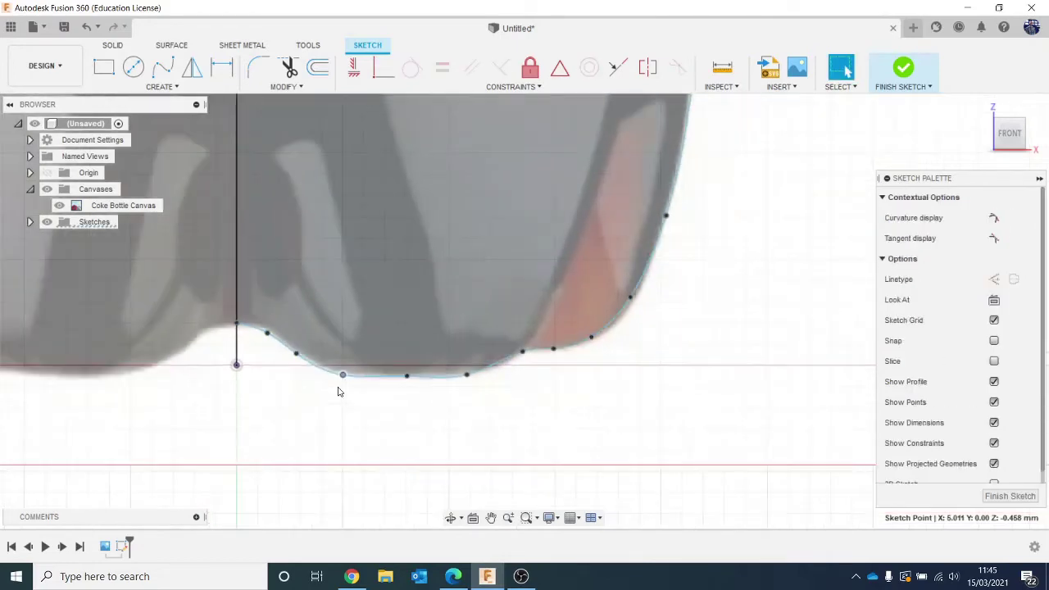
# Trim the short piece of the centre line that extends below the spline at the bottle's base
pyautogui.scroll(-6, 510, 361)
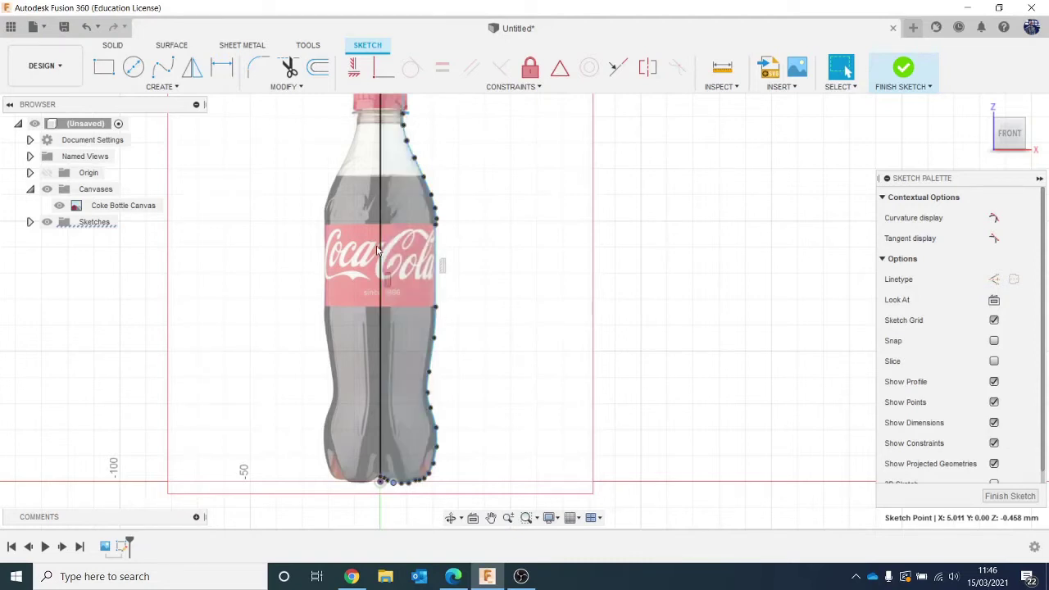
pyautogui.scroll(5, 352, 450)
pyautogui.scroll(3, 353, 459)
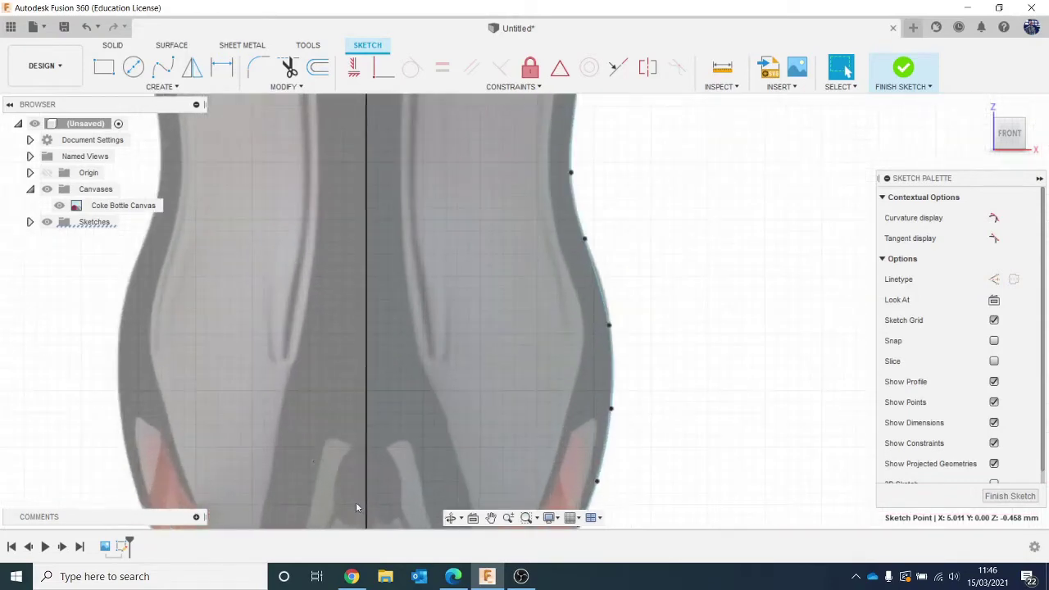
pyautogui.moveTo(355, 501); pyautogui.dragTo(246, 188, button='middle')
pyautogui.scroll(3, 270, 304)
pyautogui.moveTo(121, 147); pyautogui.dragTo(415, 396, button='middle')
pyautogui.moveTo(318, 412); pyautogui.dragTo(152, 262, button='middle')
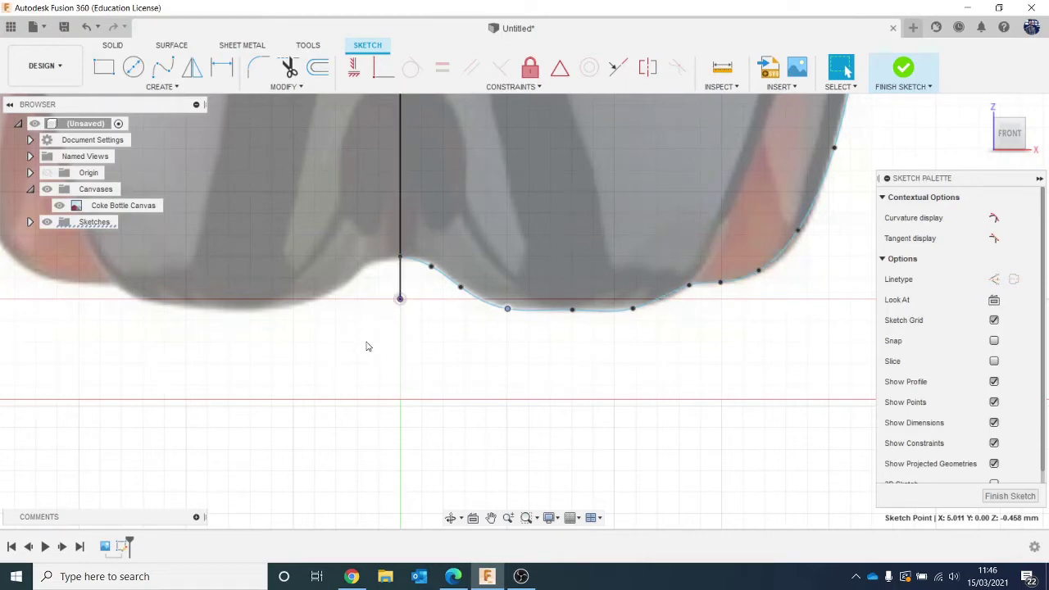
pyautogui.click(266, 90)
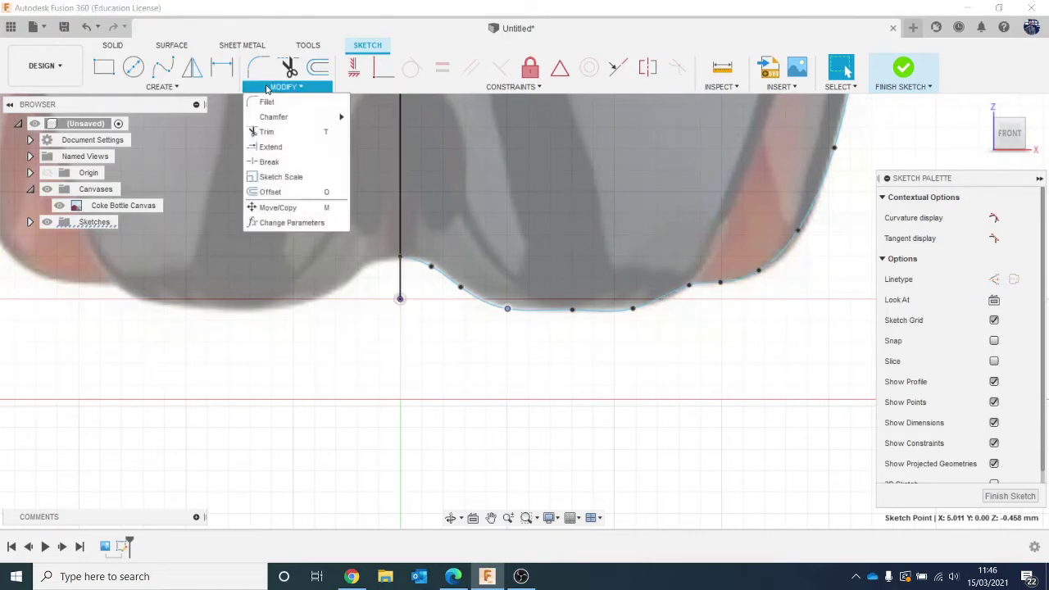
pyautogui.click(394, 378)
pyautogui.press('t')
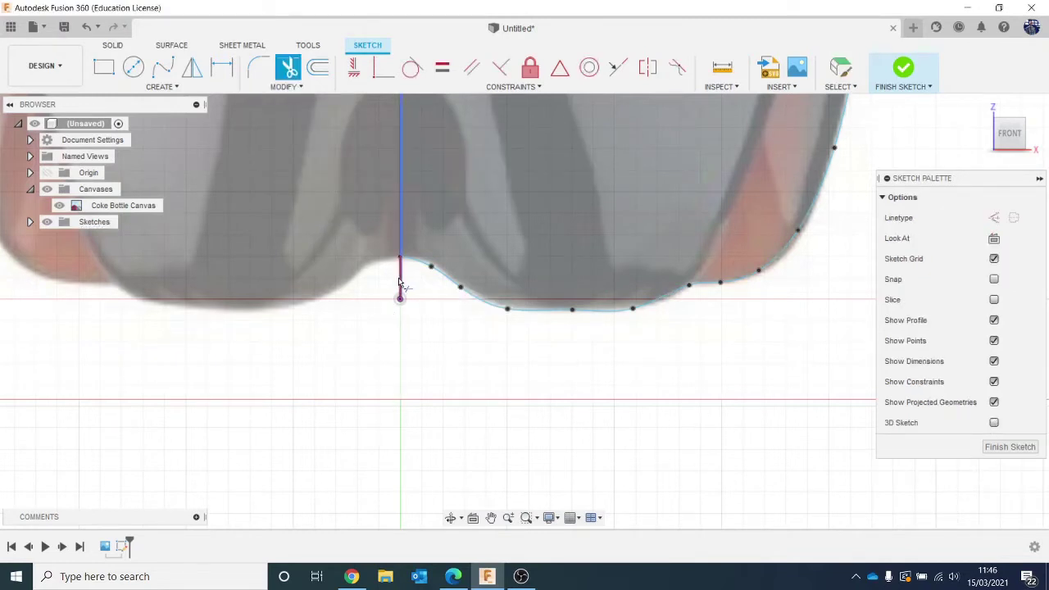
pyautogui.click(400, 280)
# Trim the piece of the centre line that sticks out above the cap's top line
pyautogui.scroll(-5, 494, 221)
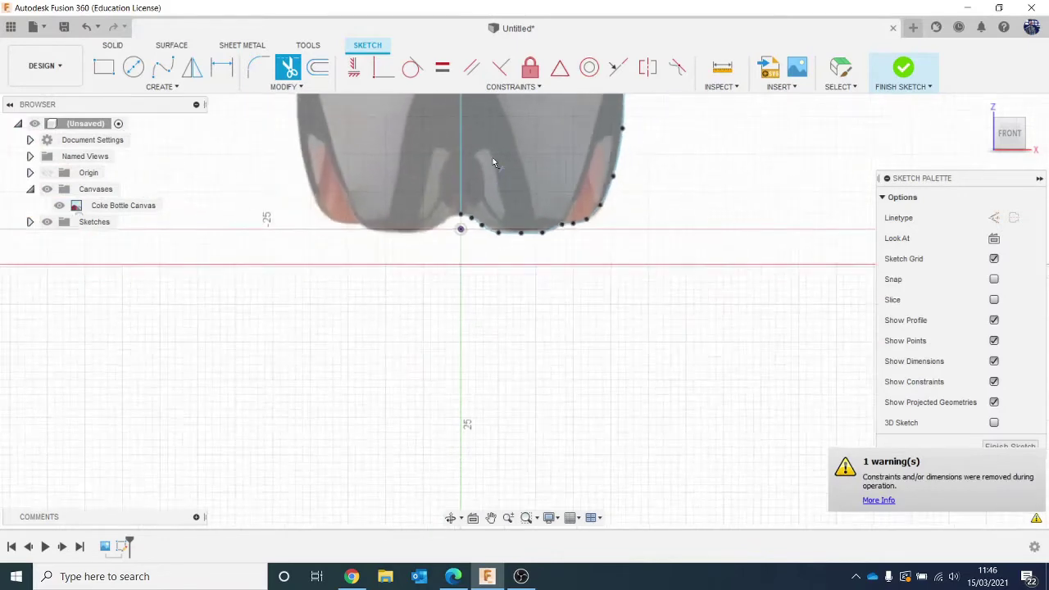
pyautogui.moveTo(493, 158); pyautogui.dragTo(495, 518, button='middle')
pyautogui.scroll(-3, 506, 187)
pyautogui.scroll(8, 468, 156)
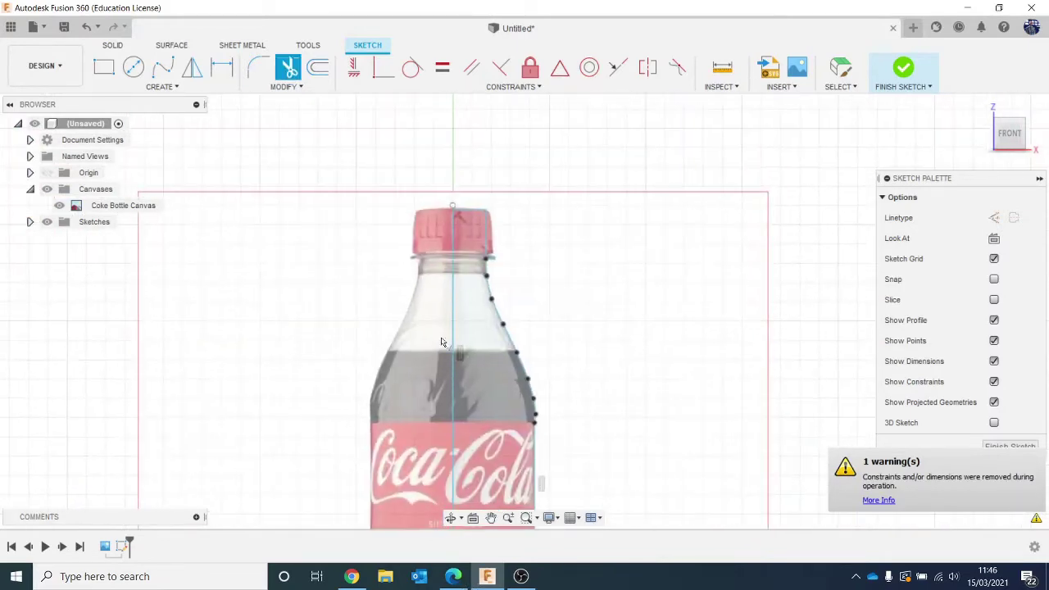
pyautogui.scroll(8, 477, 231)
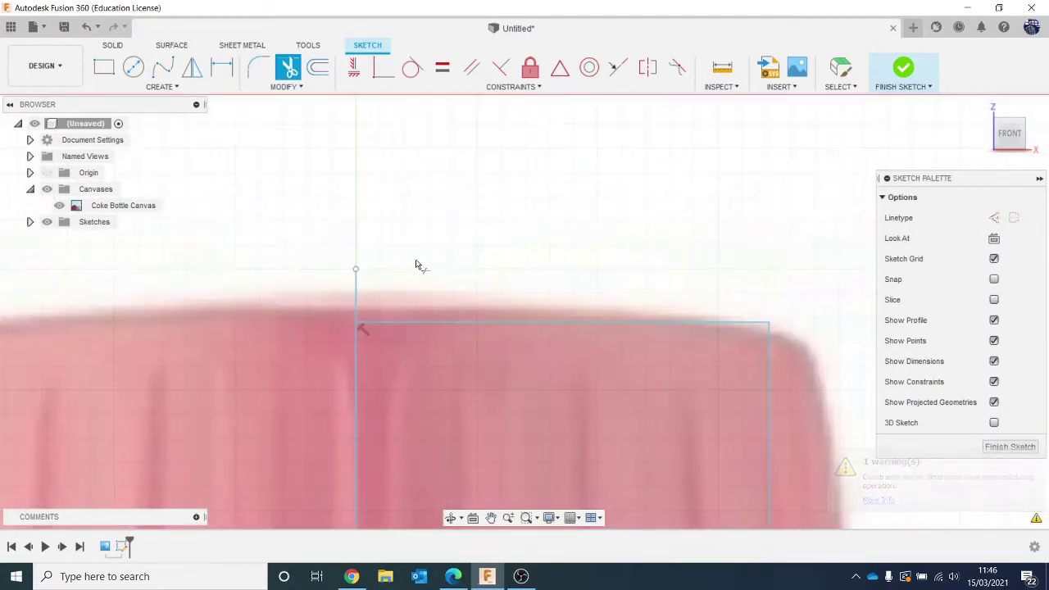
pyautogui.click(347, 293)
pyautogui.scroll(-5, 389, 315)
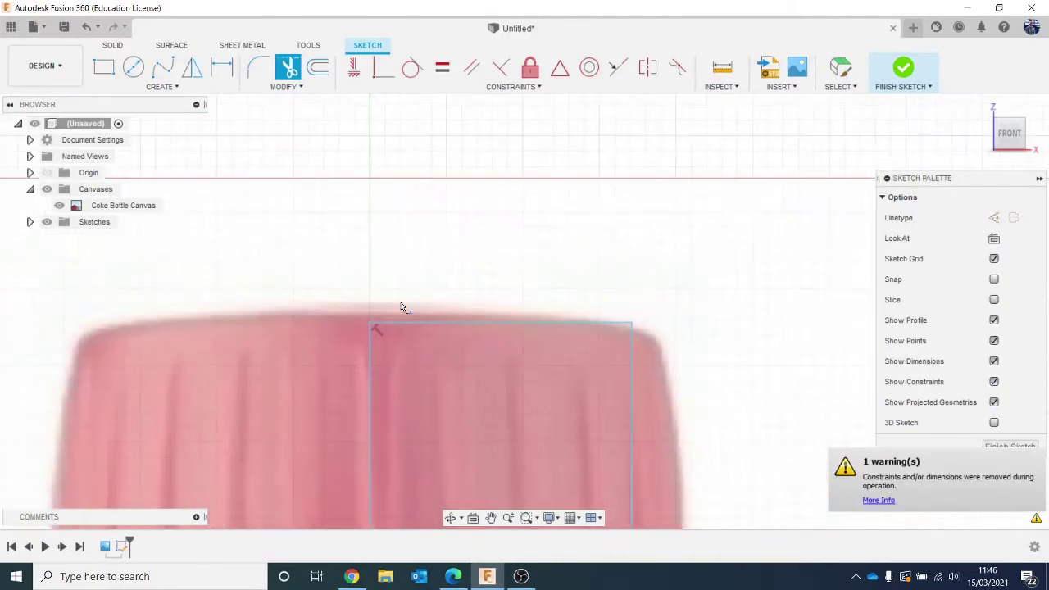
pyautogui.scroll(-8, 390, 327)
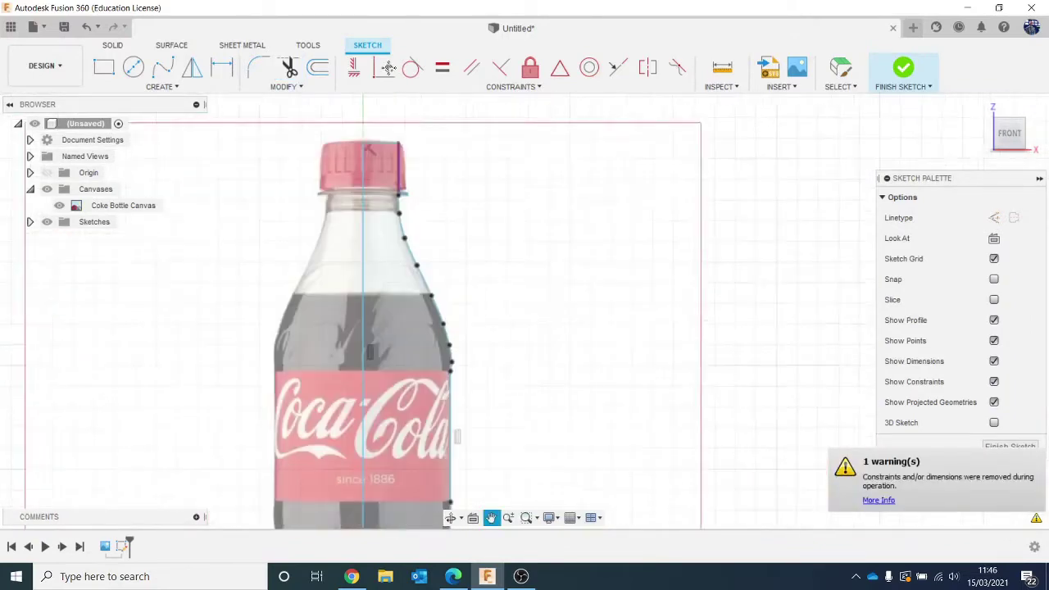
pyautogui.scroll(-3, 532, 344)
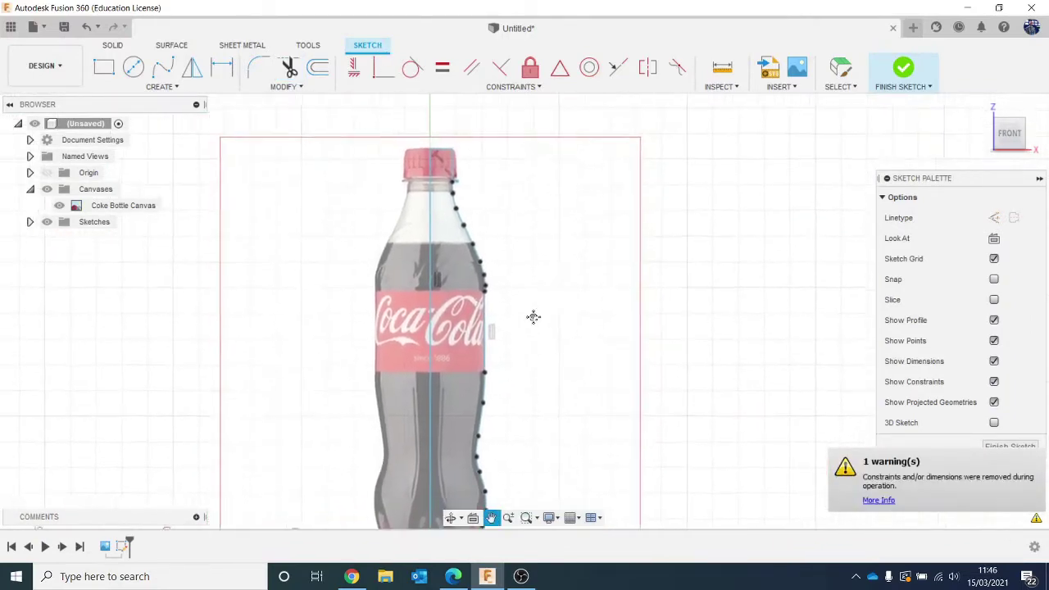
# Finish the sketch and set up a one-sided Revolve of the half-bottle profile around the vertical centre line
pyautogui.click(910, 72)
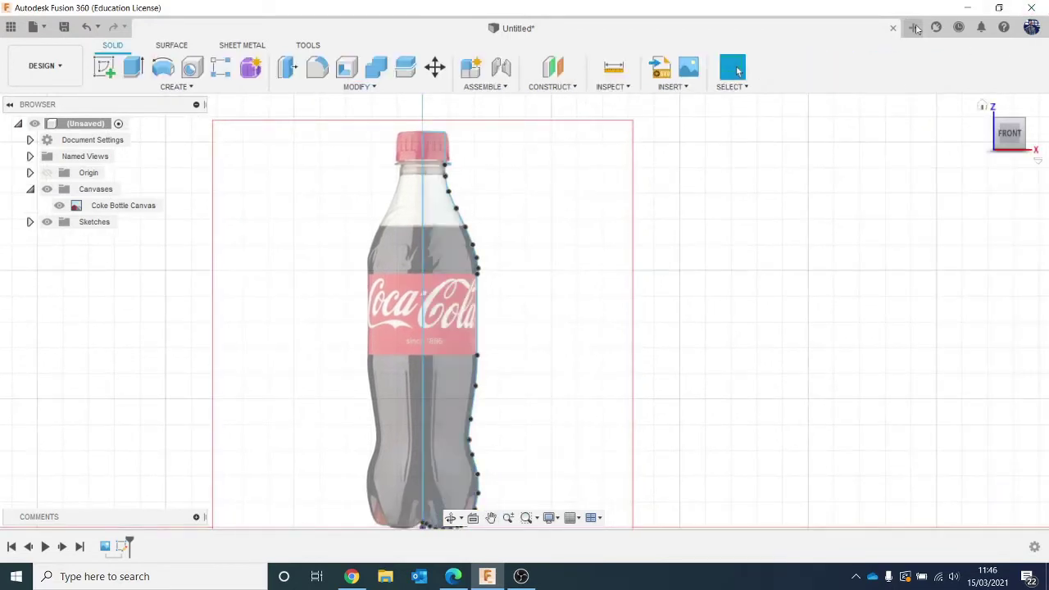
pyautogui.click(175, 87)
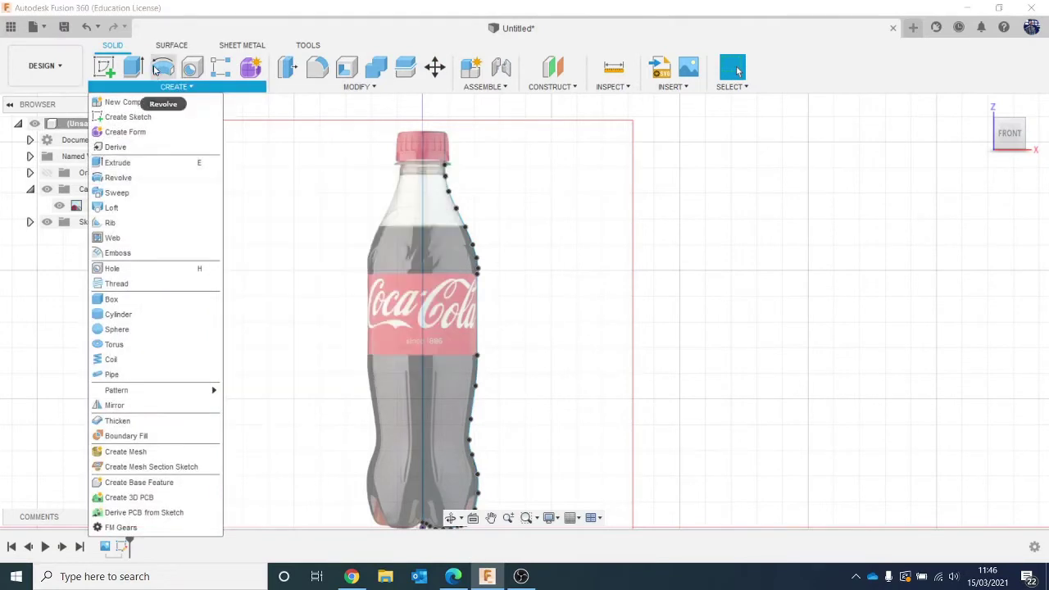
pyautogui.click(164, 69)
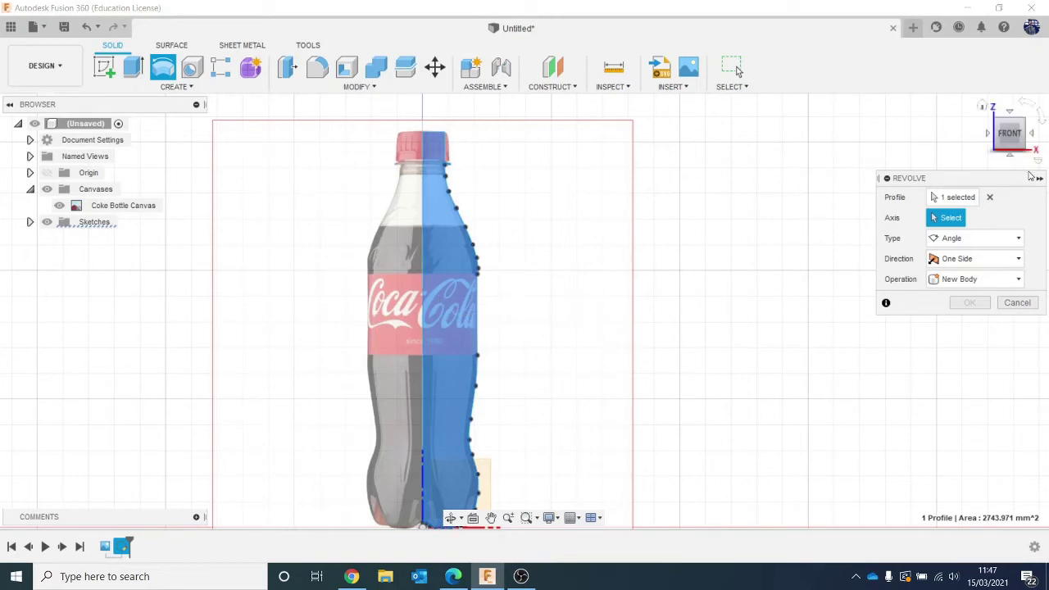
pyautogui.click(991, 198)
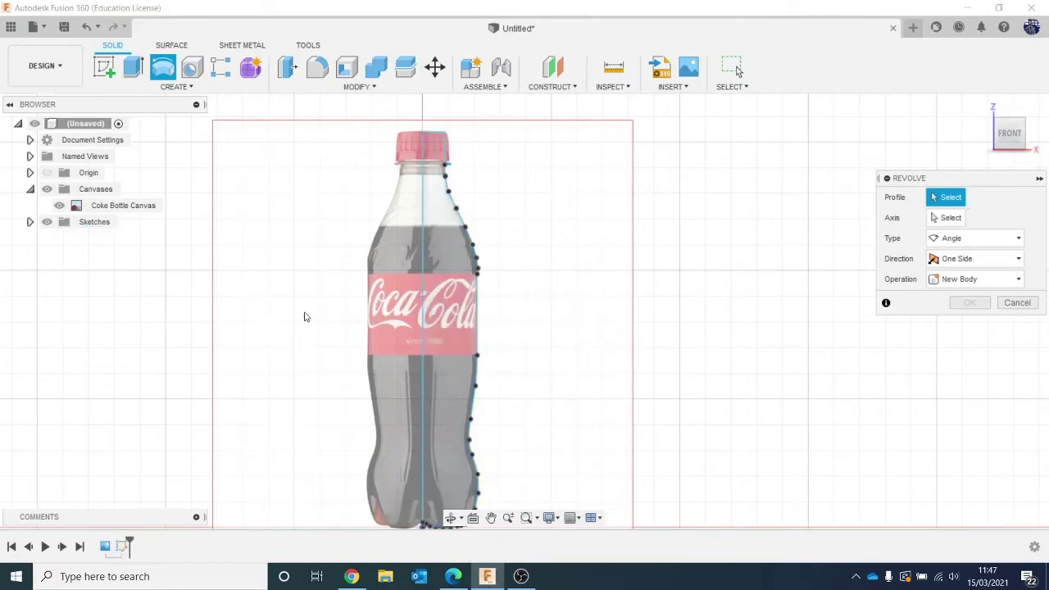
pyautogui.click(475, 314)
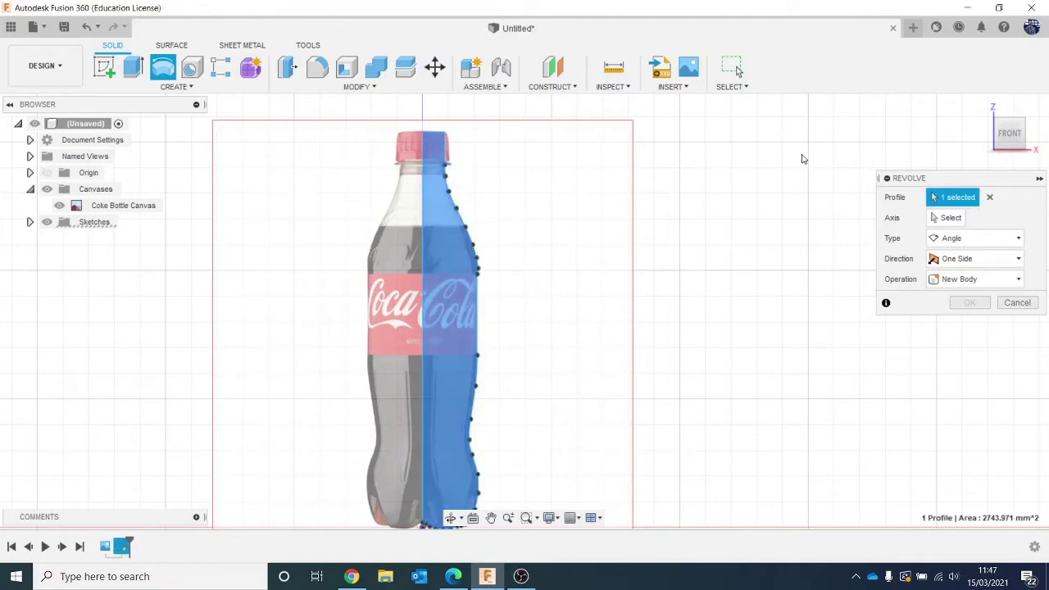
pyautogui.click(955, 223)
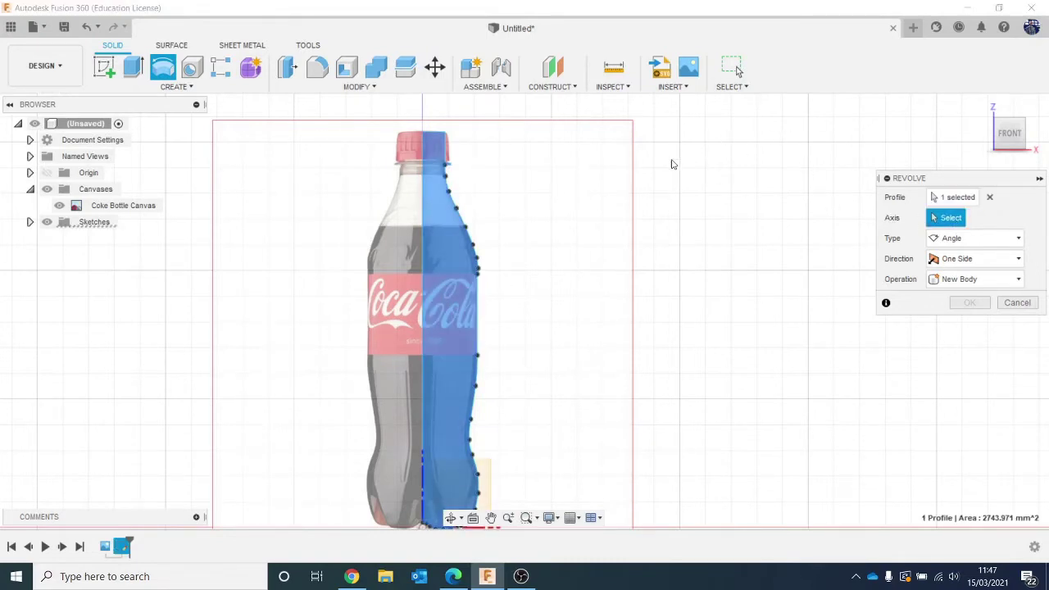
pyautogui.click(423, 254)
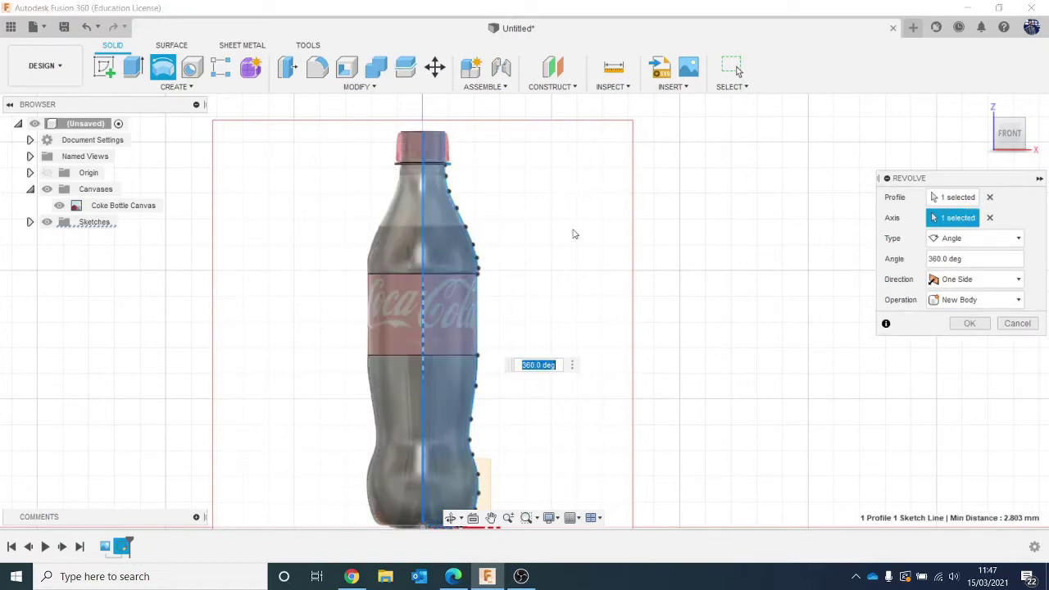
# Try partial revolve angles of about 86° and 282° on the bottle preview
pyautogui.moveTo(788, 248); pyautogui.dragTo(765, 211, button='middle')
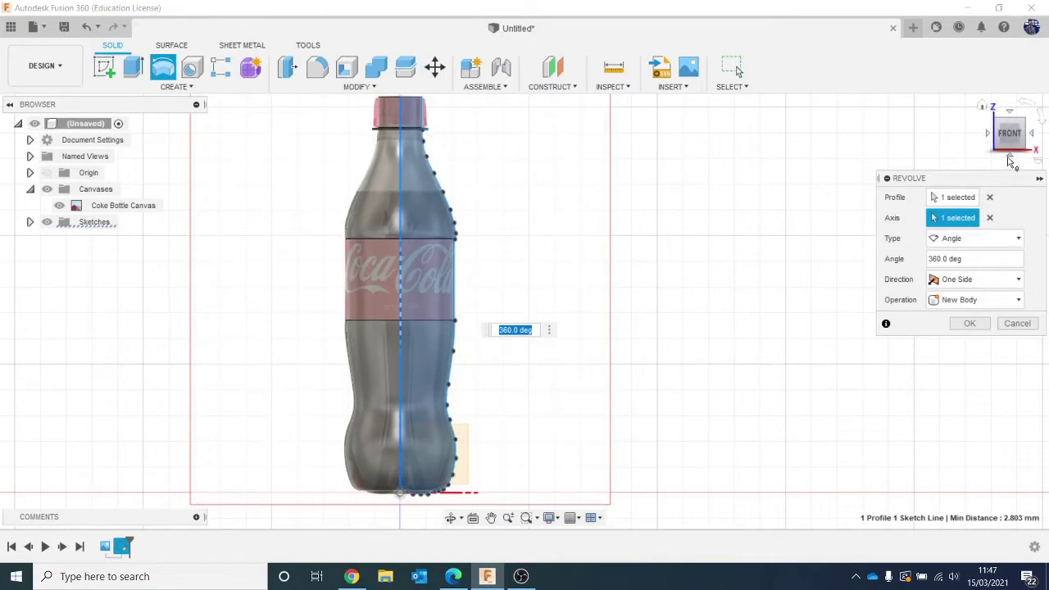
pyautogui.moveTo(1008, 138); pyautogui.dragTo(1014, 163)
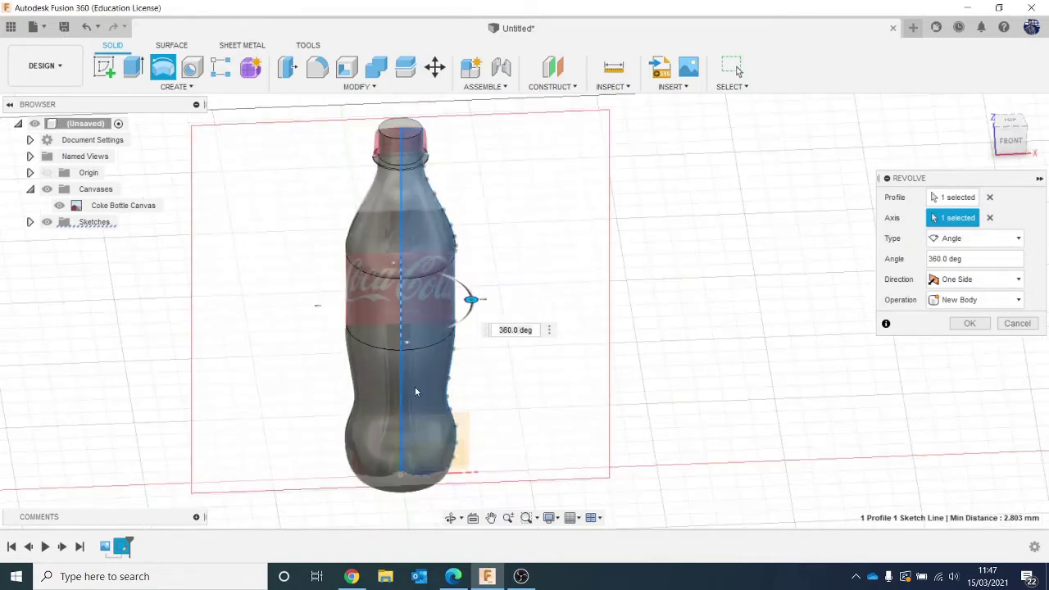
pyautogui.moveTo(470, 297); pyautogui.dragTo(388, 209)
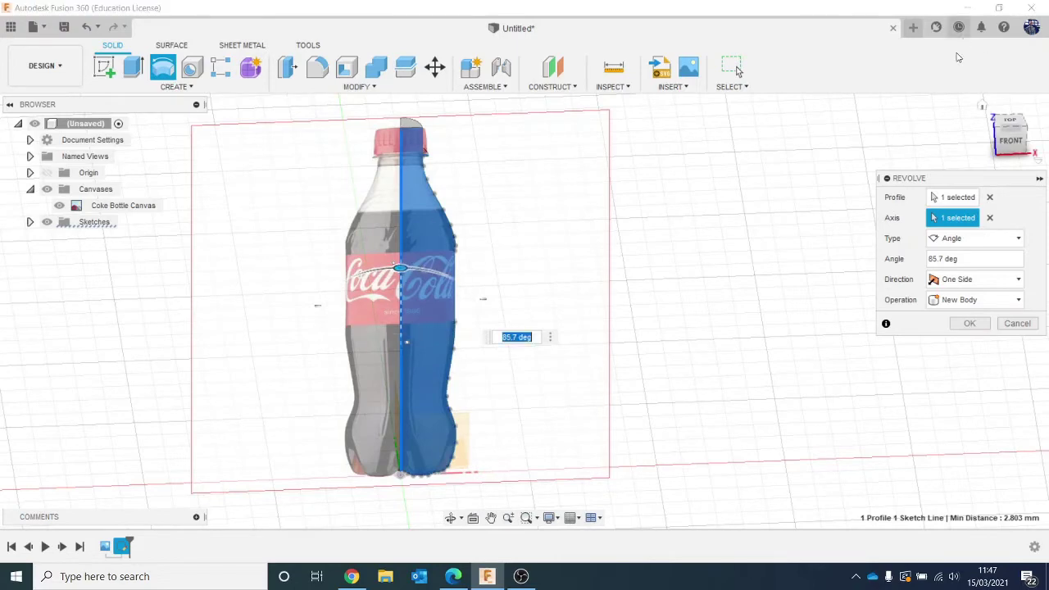
pyautogui.moveTo(1008, 139); pyautogui.dragTo(1035, 197)
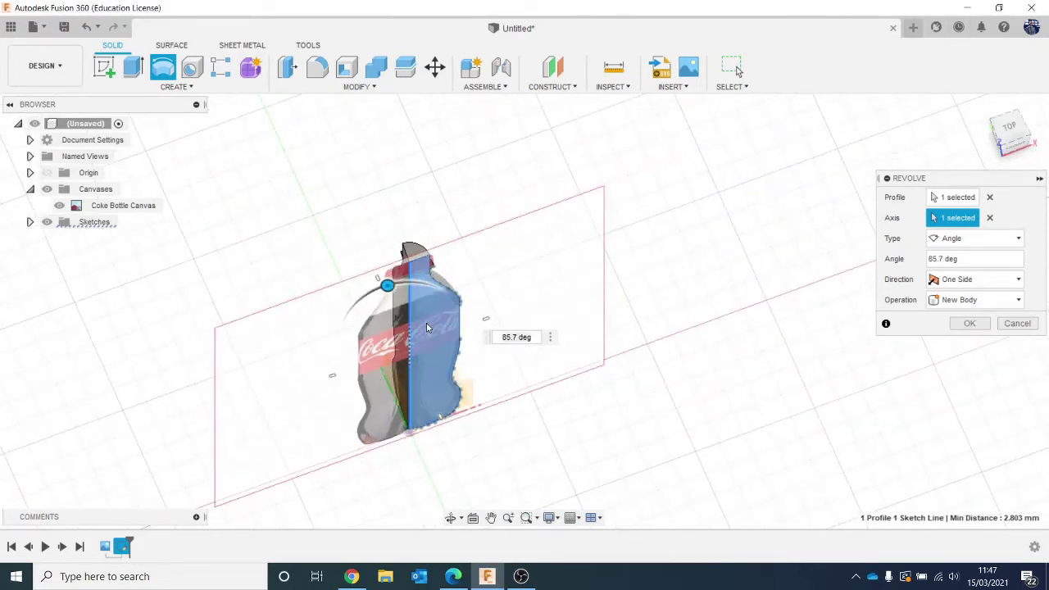
pyautogui.moveTo(388, 284); pyautogui.dragTo(449, 400)
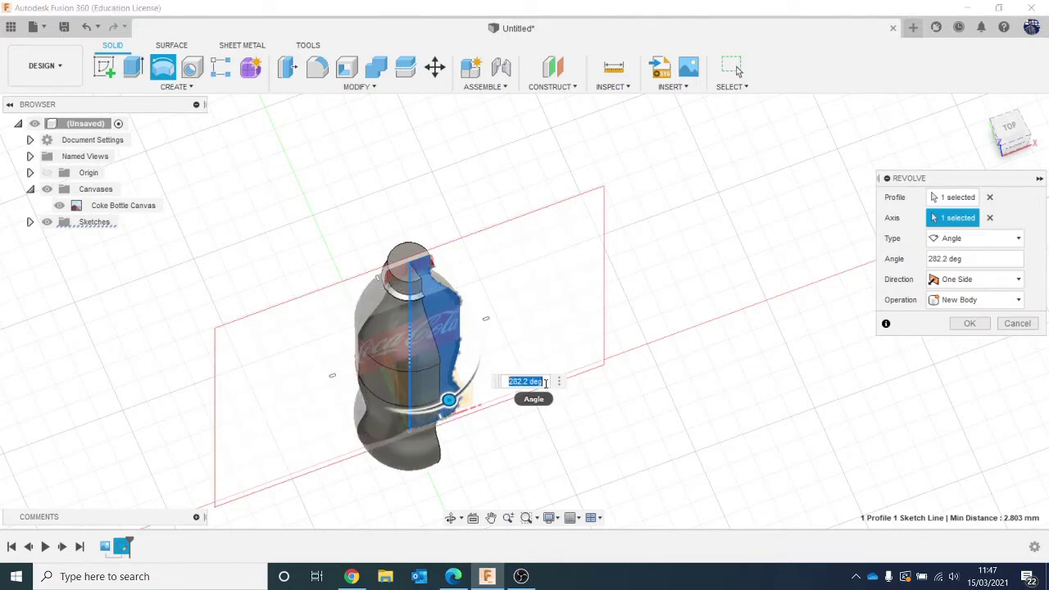
# Set the revolve angle to 360° and create the bottle as a new body
pyautogui.write('360')
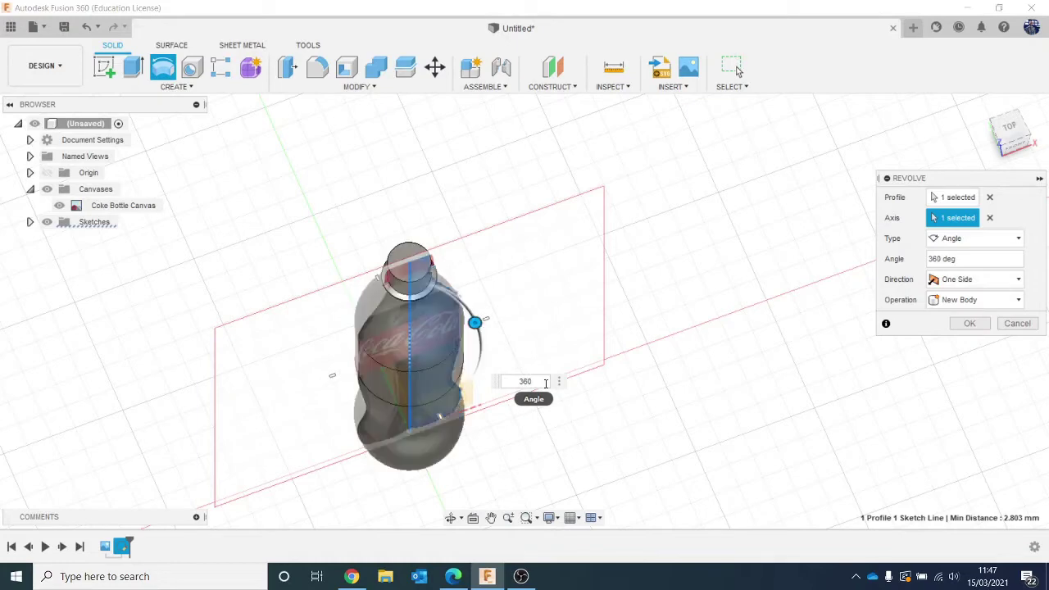
pyautogui.moveTo(1015, 146); pyautogui.dragTo(994, 86)
pyautogui.click(1011, 139)
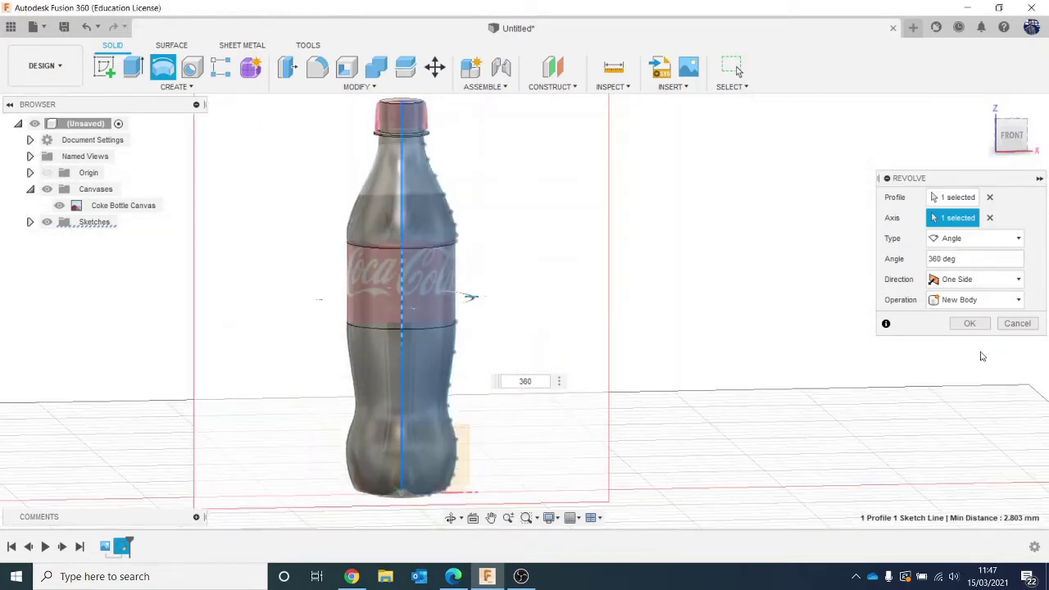
pyautogui.click(971, 324)
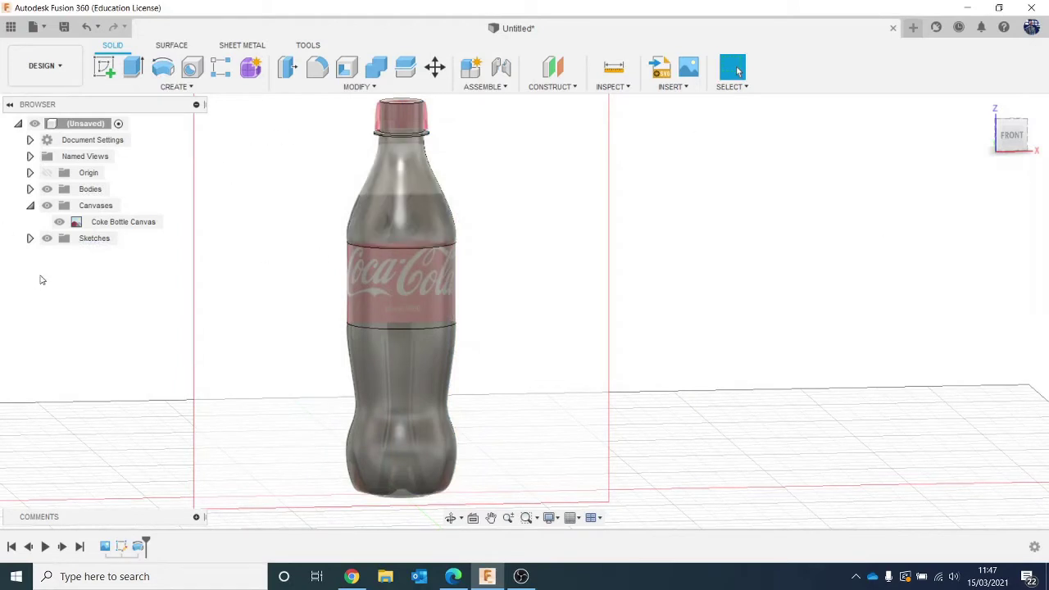
# Hide the Coke Bottle Canvas and view the revolved bottle from an angle above
pyautogui.click(59, 222)
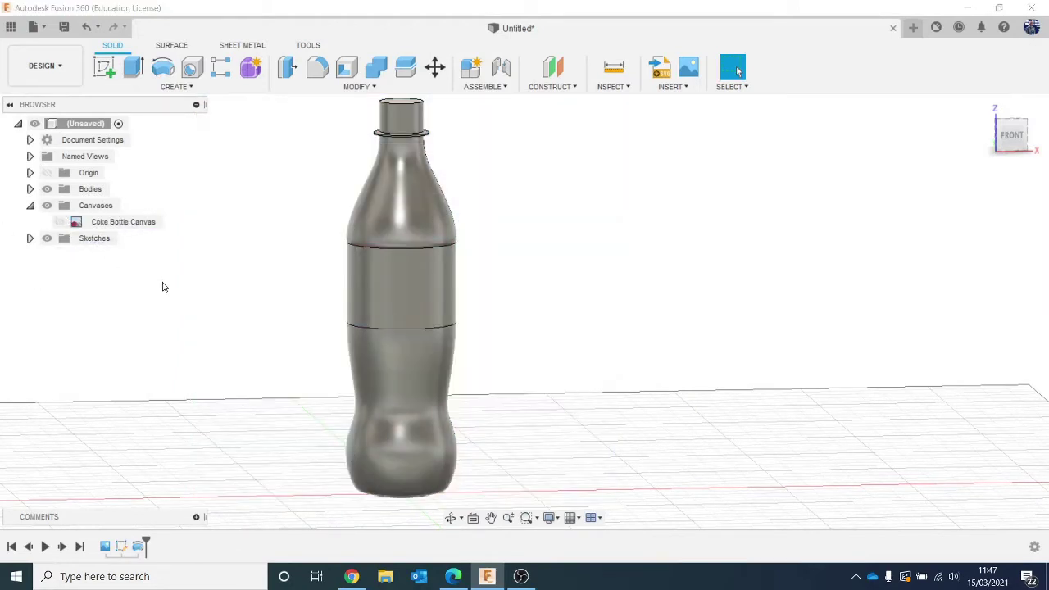
pyautogui.click(59, 222)
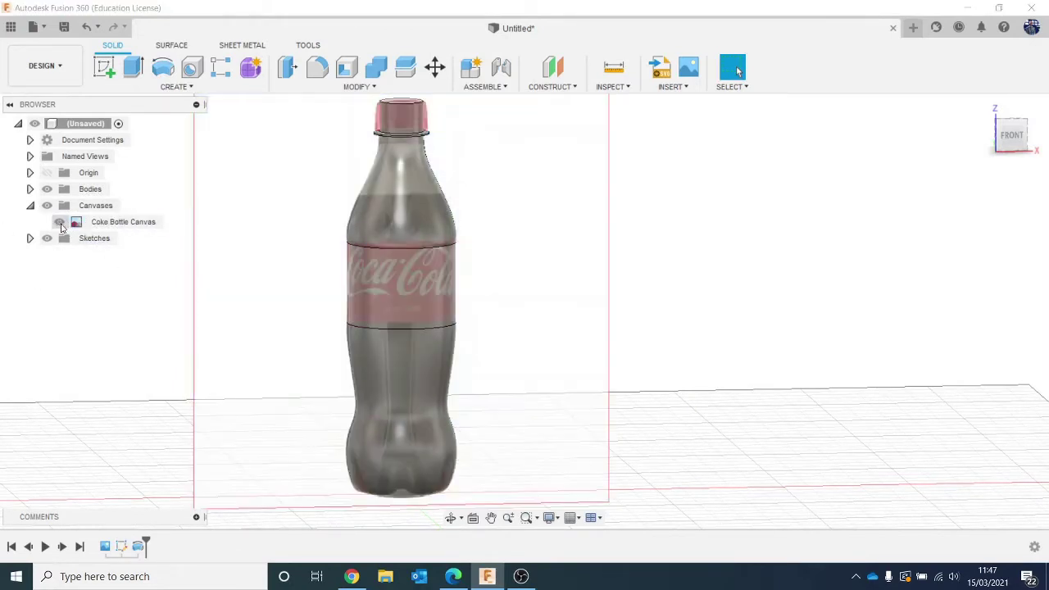
pyautogui.click(59, 222)
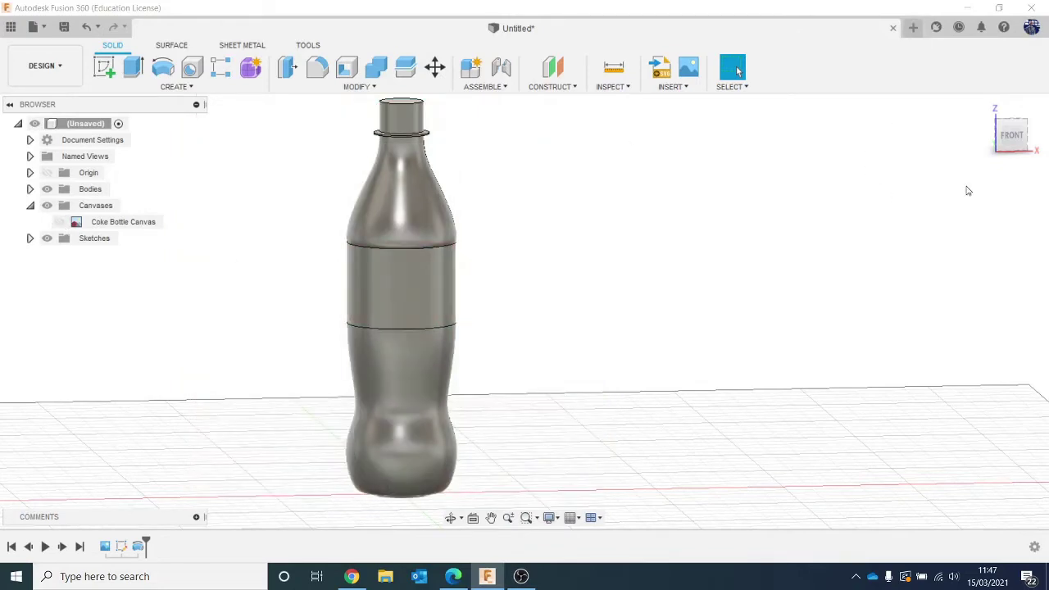
pyautogui.moveTo(1014, 136); pyautogui.dragTo(994, 130)
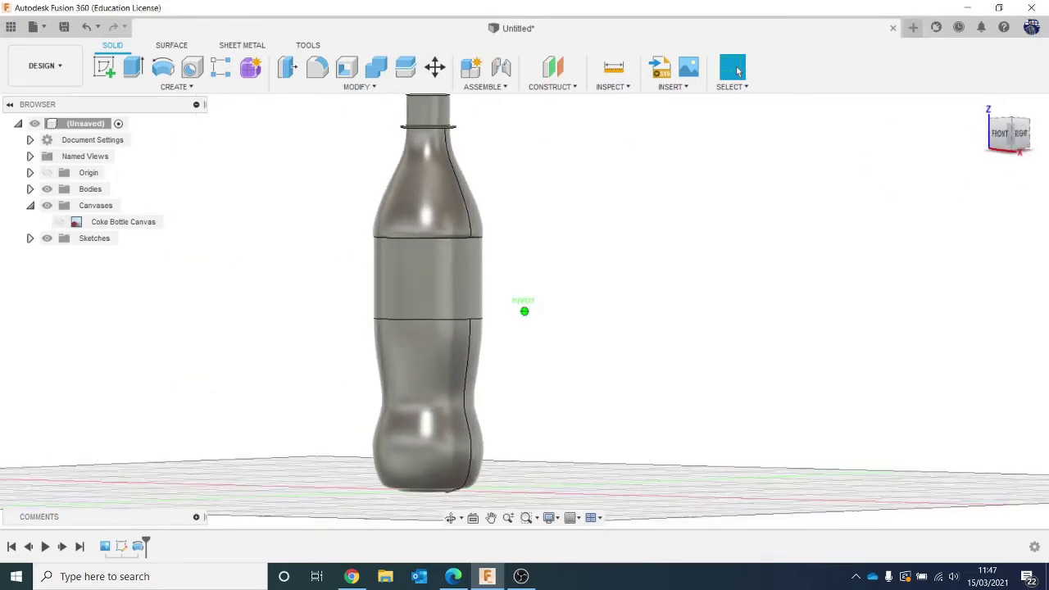
pyautogui.moveTo(901, 205)
pyautogui.keyDown('shift'); pyautogui.mouseDown(button='middle')
pyautogui.moveTo(760, 282)
pyautogui.moveTo(857, 325)
pyautogui.moveTo(824, 323)
pyautogui.moveTo(768, 294)
pyautogui.mouseUp(button='middle'); pyautogui.keyUp('shift')
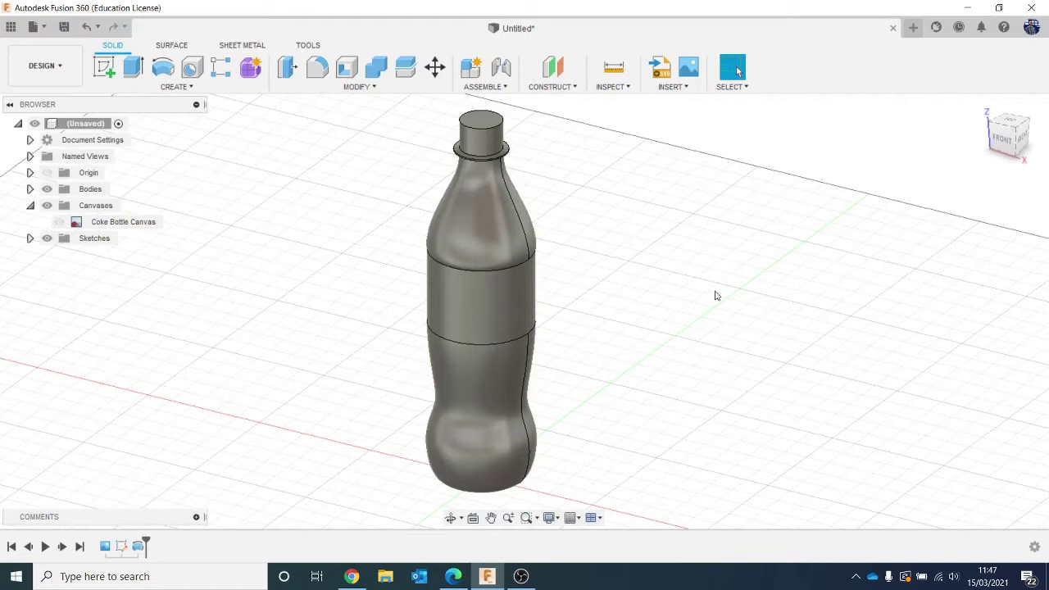
pyautogui.moveTo(715, 295); pyautogui.dragTo(650, 194, button='middle')
# Create a construction plane offset upward from the XY plane, cutting through the lower half of the bottle's straight label section
pyautogui.click(556, 92)
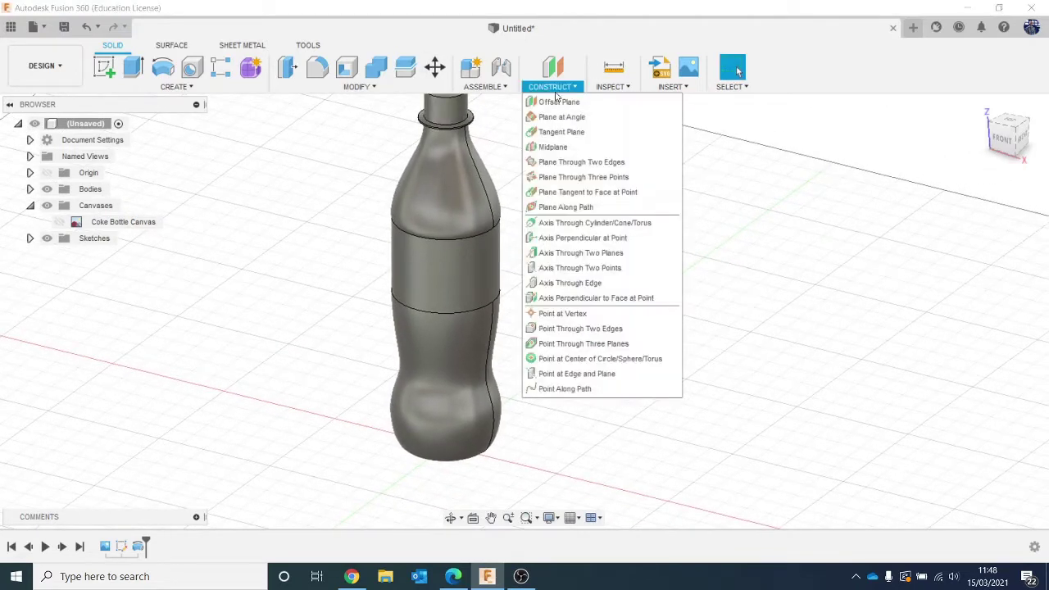
pyautogui.click(557, 101)
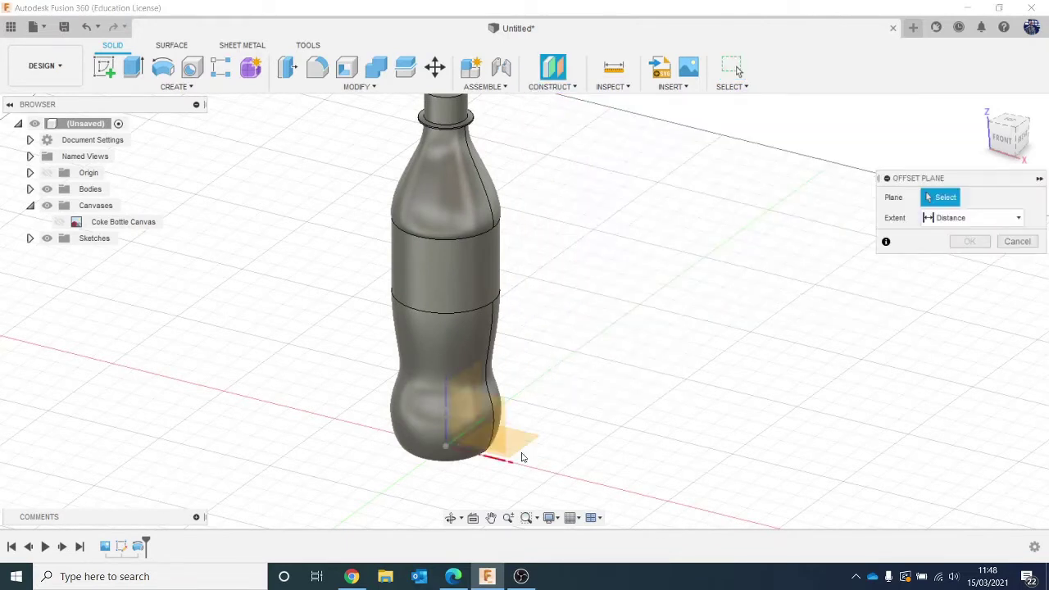
pyautogui.click(516, 457)
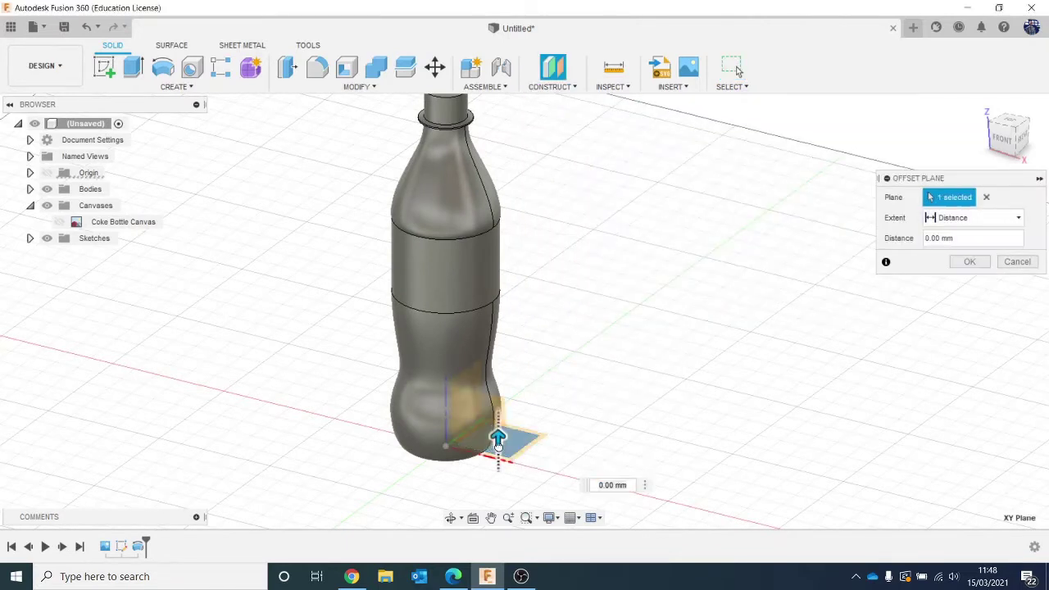
pyautogui.moveTo(498, 439); pyautogui.dragTo(498, 292)
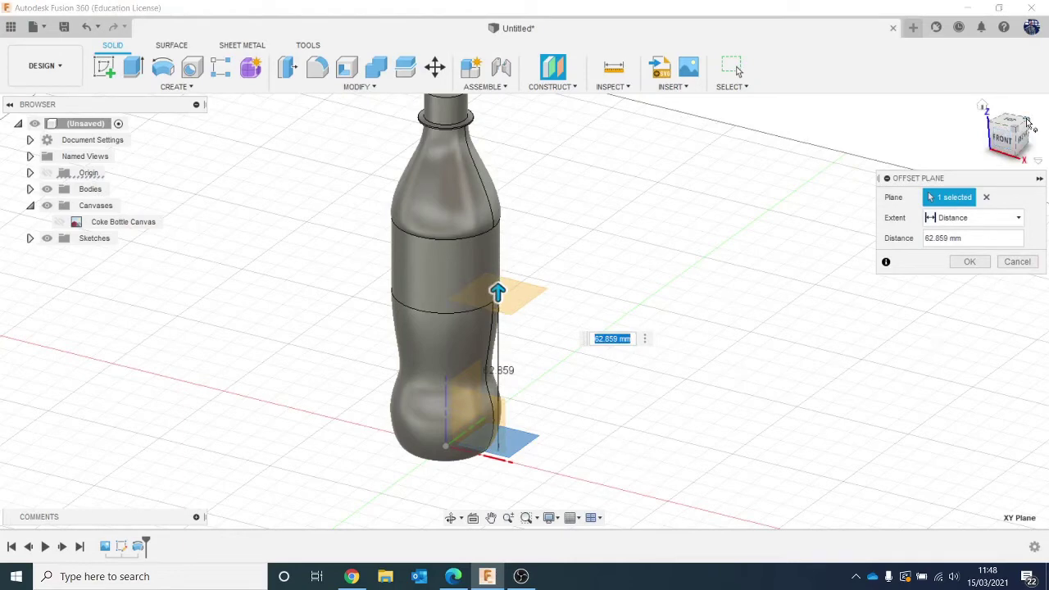
pyautogui.click(999, 148)
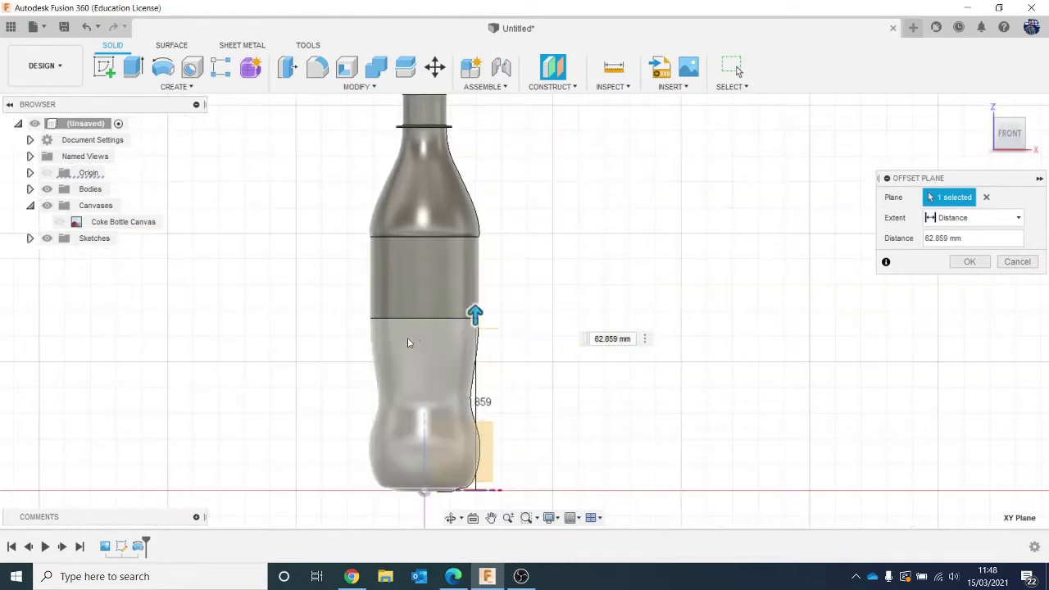
pyautogui.moveTo(476, 314); pyautogui.dragTo(475, 277)
pyautogui.click(968, 261)
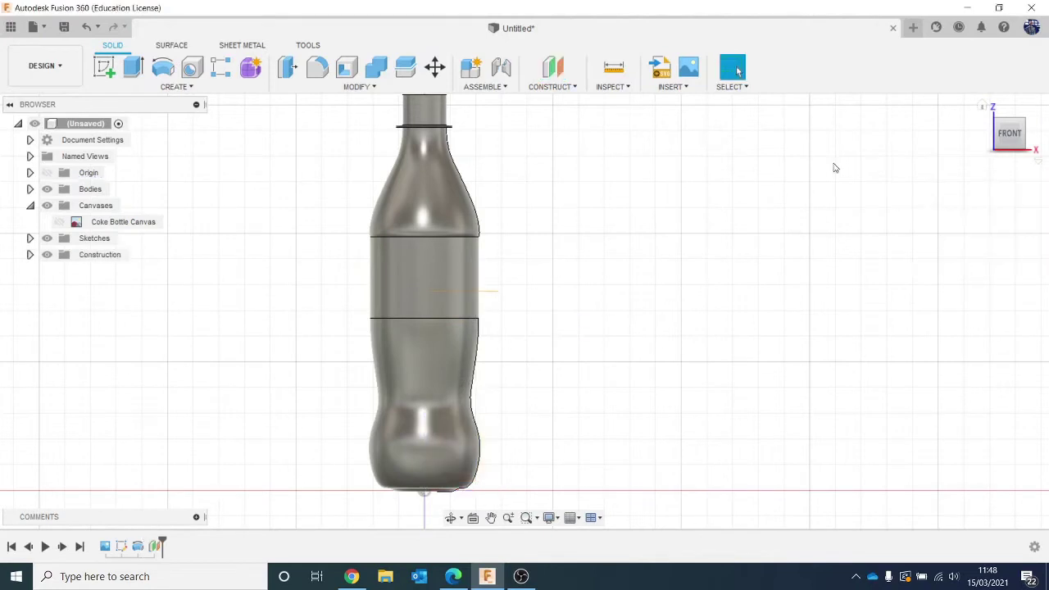
# Split the bottle body in two, using the offset construction plane as the splitting tool
pyautogui.click(401, 71)
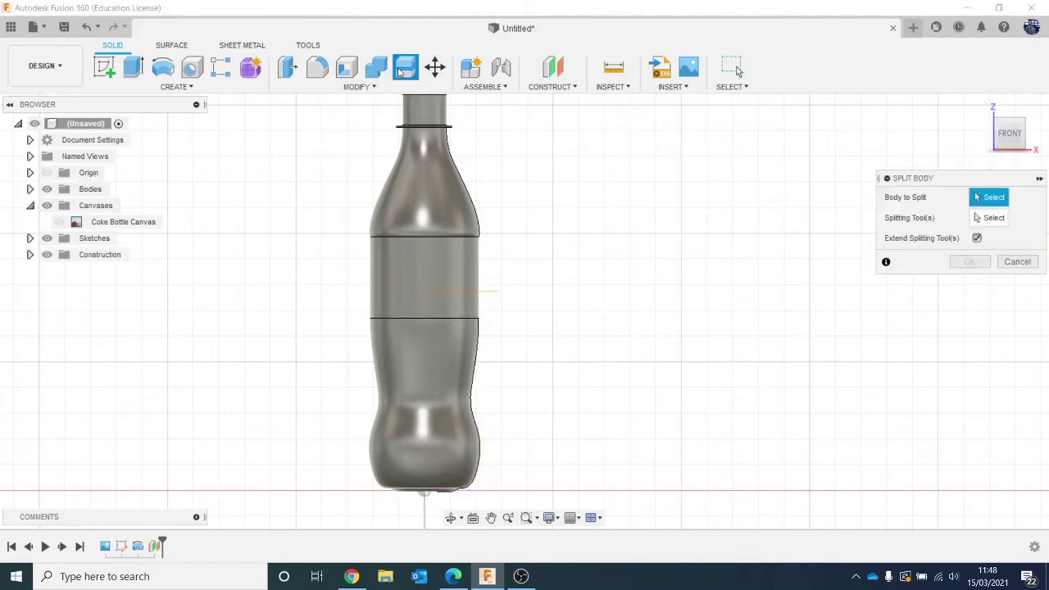
pyautogui.click(433, 176)
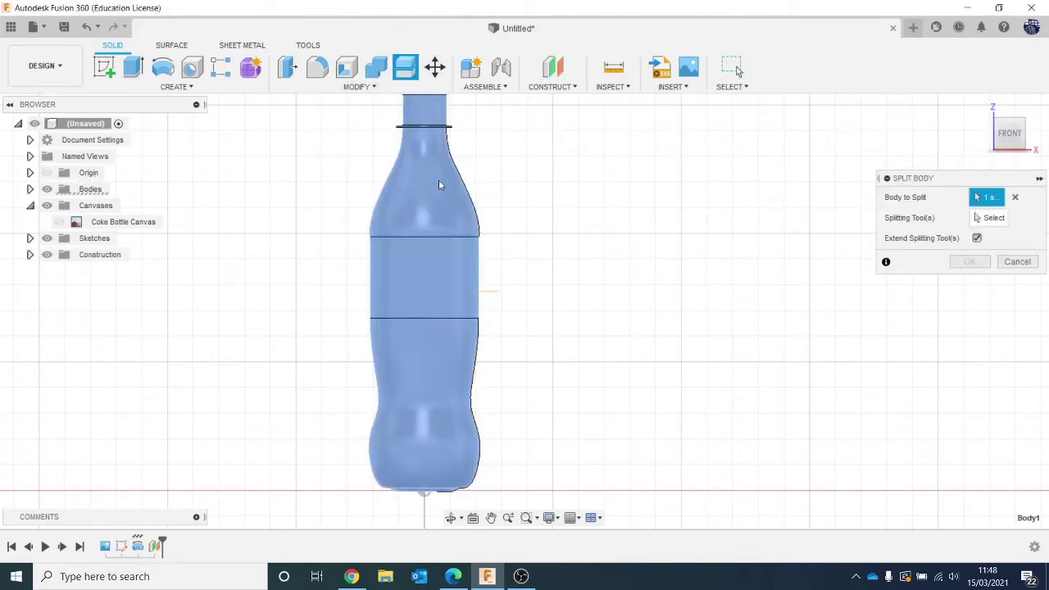
pyautogui.click(989, 218)
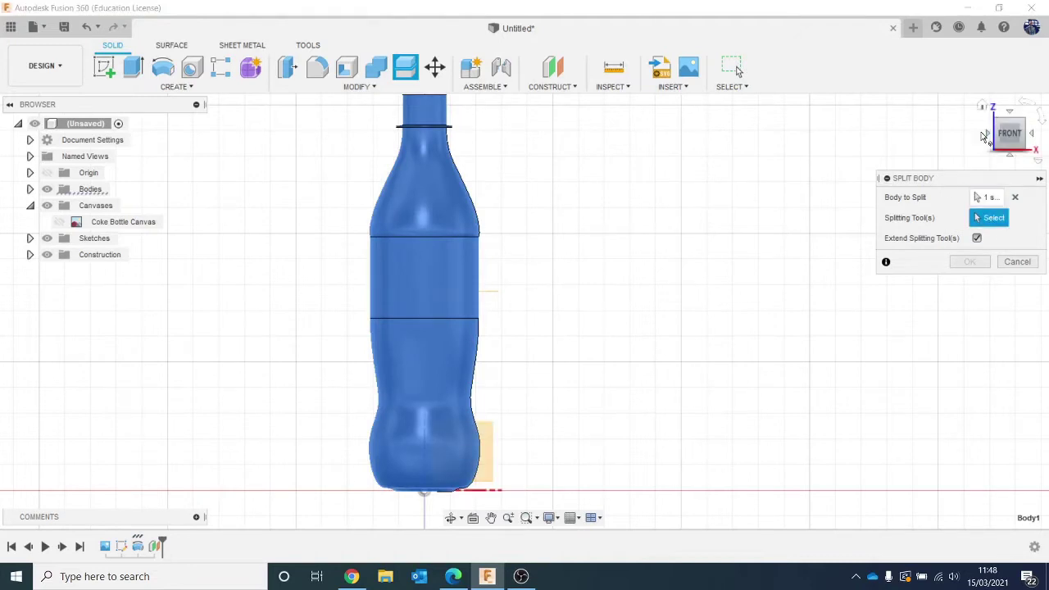
pyautogui.click(1004, 137)
pyautogui.click(492, 264)
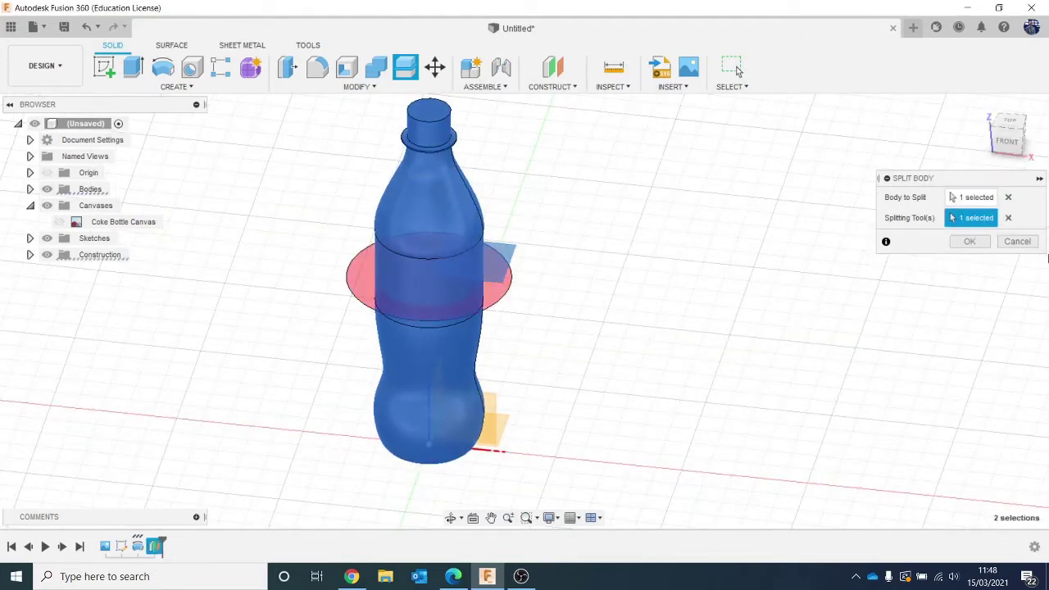
pyautogui.click(968, 242)
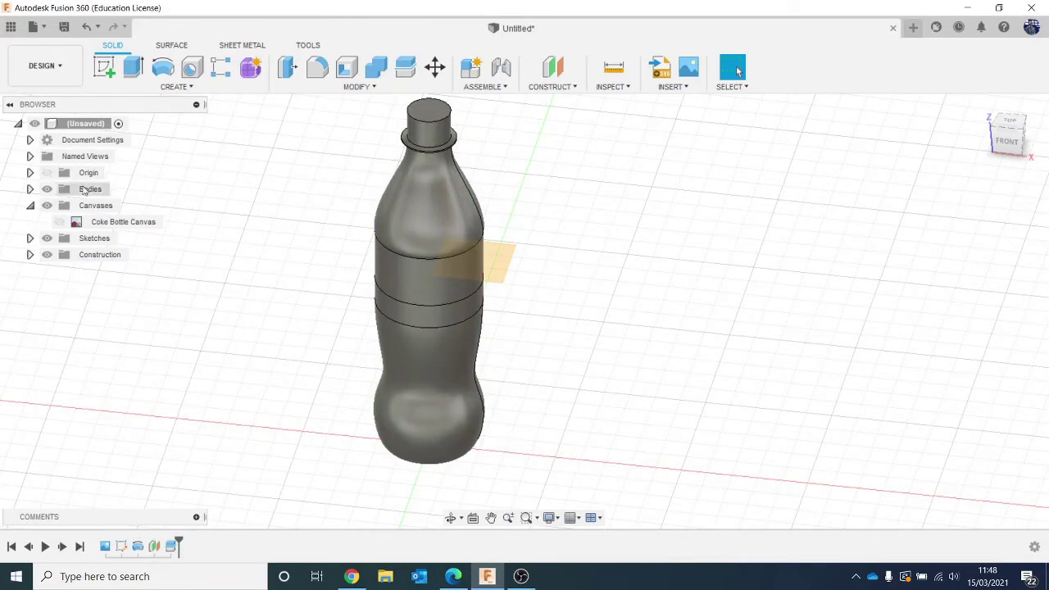
# List the bodies and toggle both bottle halves' visibility, leaving only the lower half shown and the upper half hidden
pyautogui.click(31, 206)
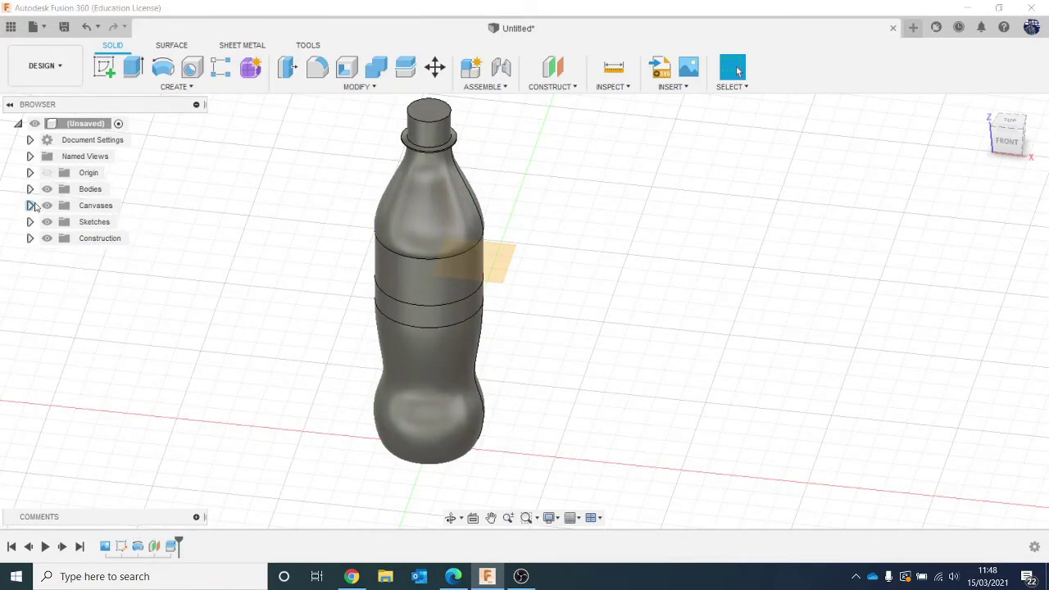
pyautogui.click(30, 190)
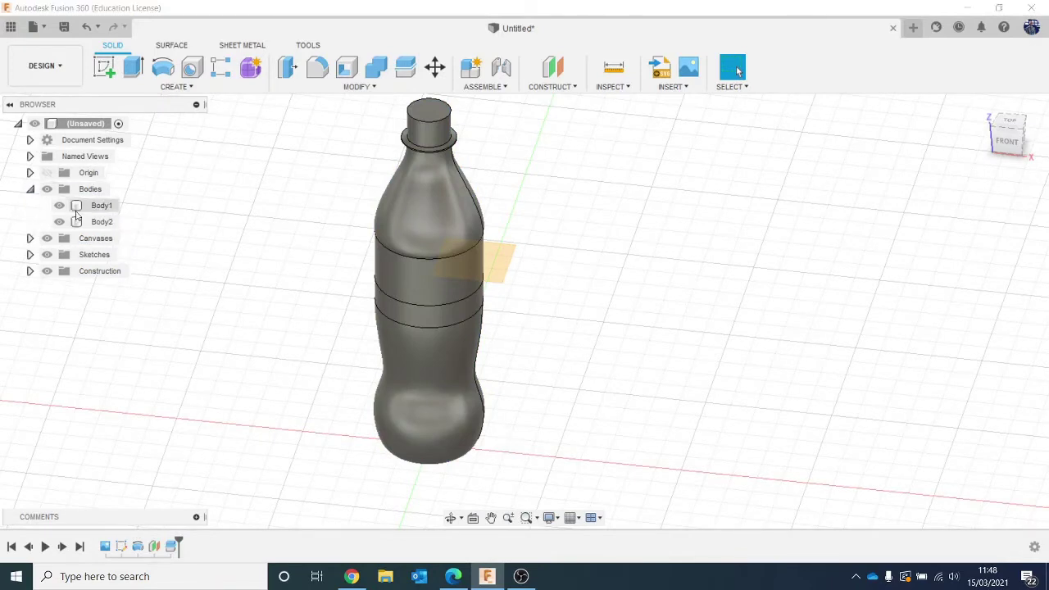
pyautogui.click(59, 205)
pyautogui.click(59, 222)
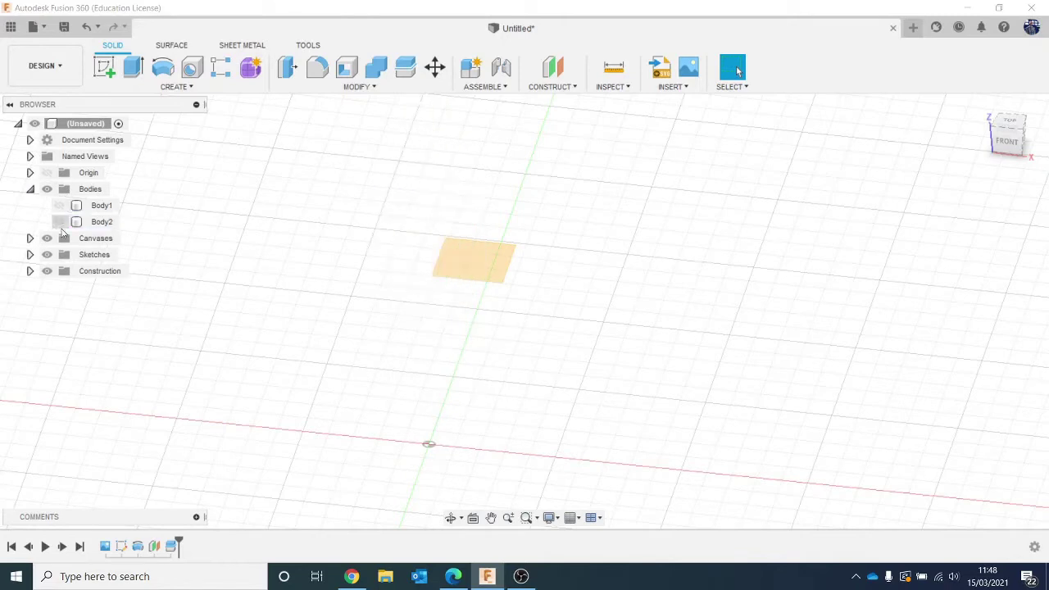
pyautogui.click(59, 222)
pyautogui.click(59, 222)
pyautogui.click(59, 206)
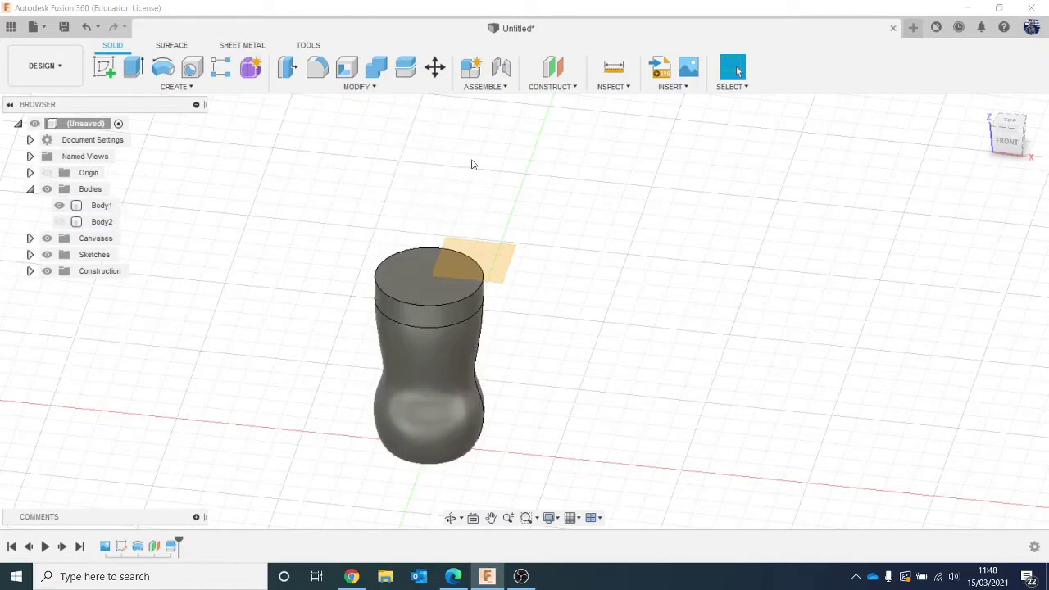
# Hide the construction plane and shell the lower bottle half inward with a 2 mm thickness, removing its flat top face
pyautogui.click(504, 252)
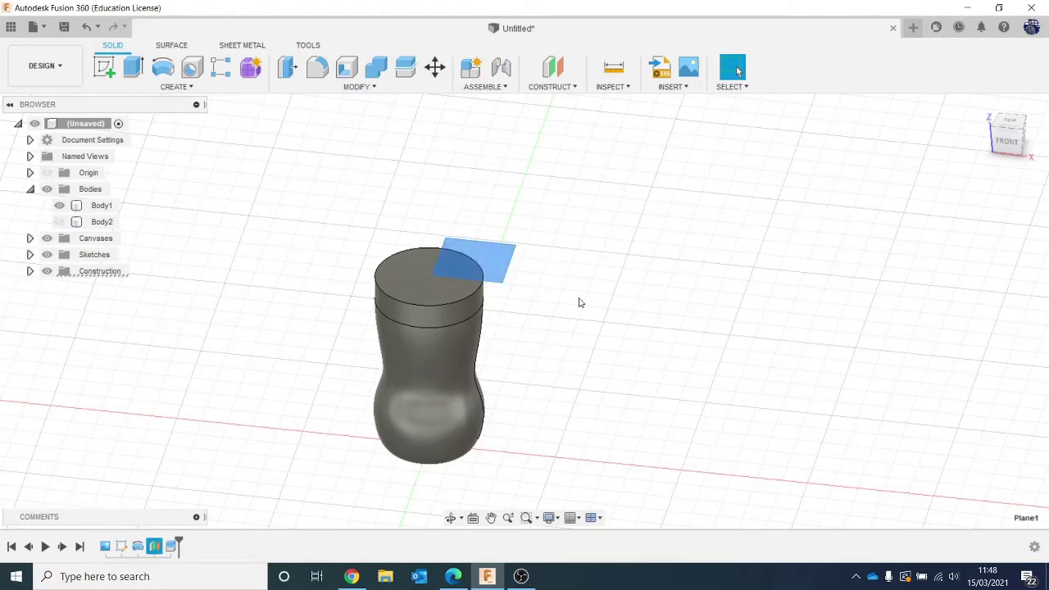
pyautogui.press('Delete')
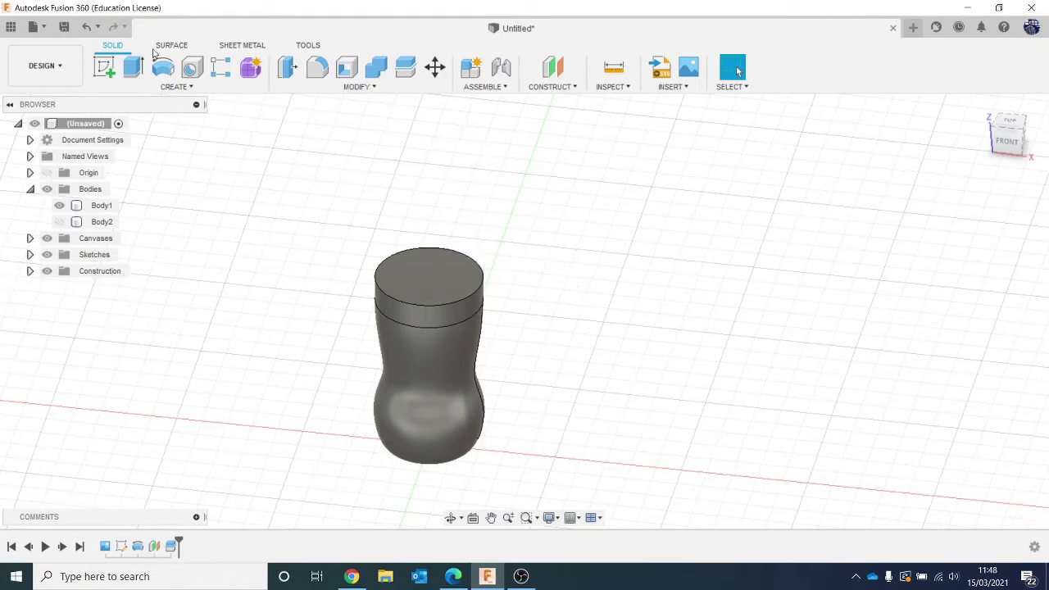
pyautogui.click(346, 67)
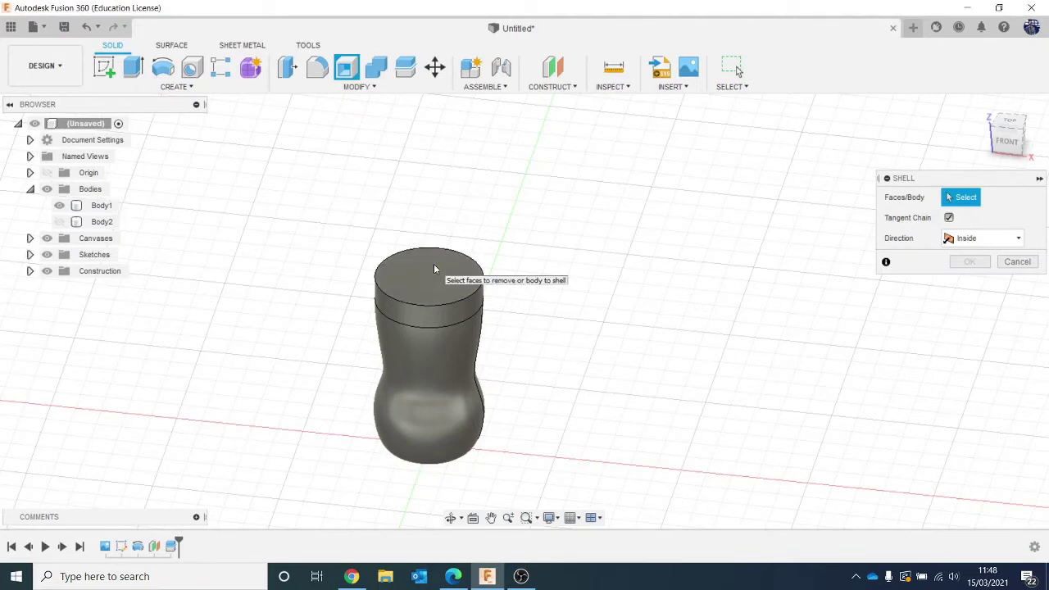
pyautogui.click(433, 289)
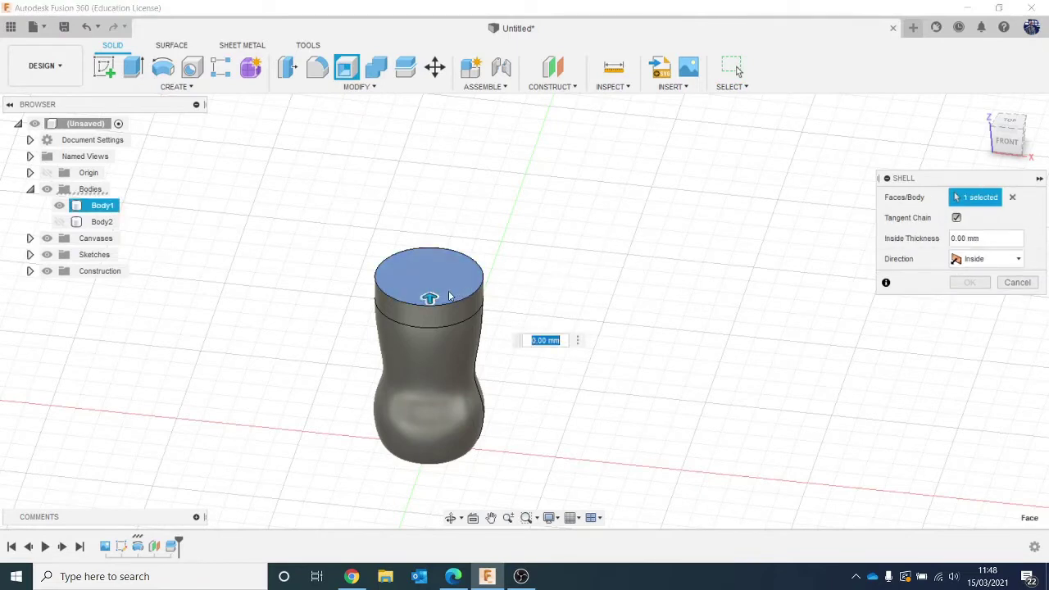
pyautogui.moveTo(436, 292); pyautogui.dragTo(429, 290)
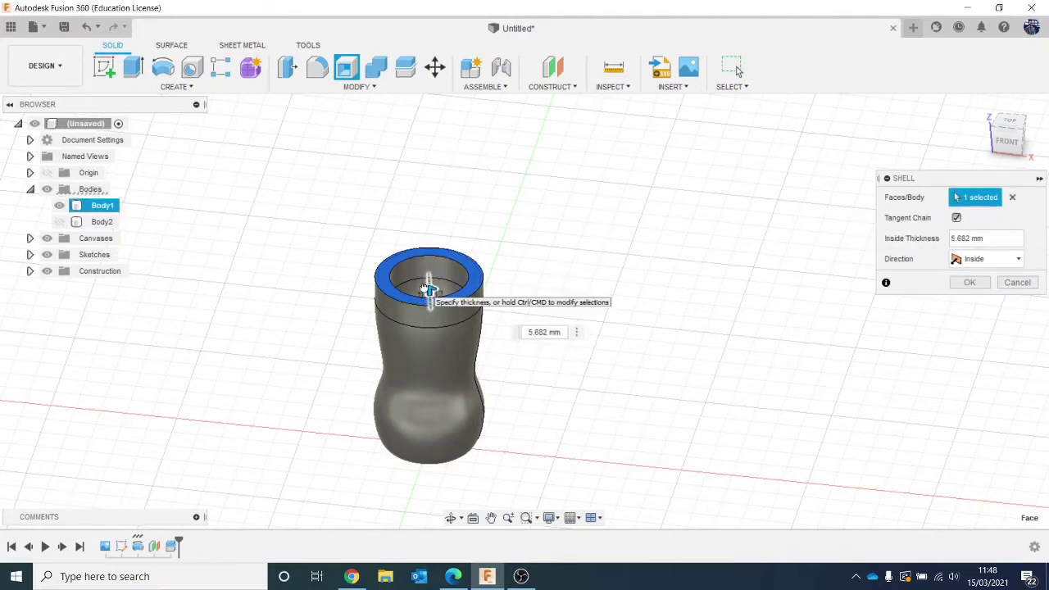
pyautogui.write('2')
pyautogui.press('Return')
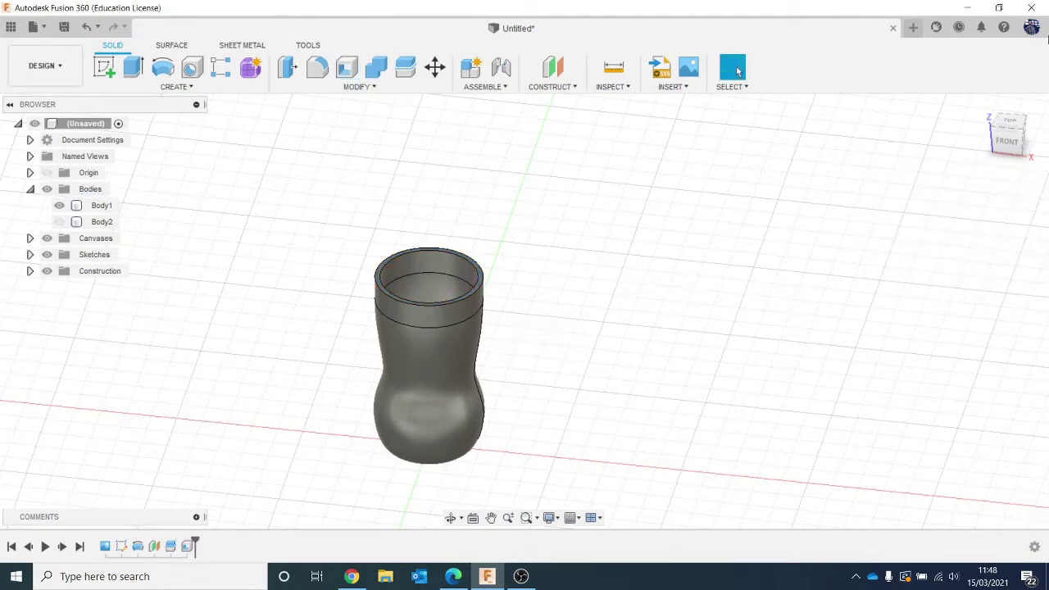
# Show only the upper bottle half and shell it inward with a 2 mm thickness, removing its flat bottom face
pyautogui.moveTo(1003, 140)
pyautogui.mouseDown()
pyautogui.moveTo(1016, 215)
pyautogui.moveTo(1011, 78)
pyautogui.moveTo(1012, 135)
pyautogui.mouseUp()
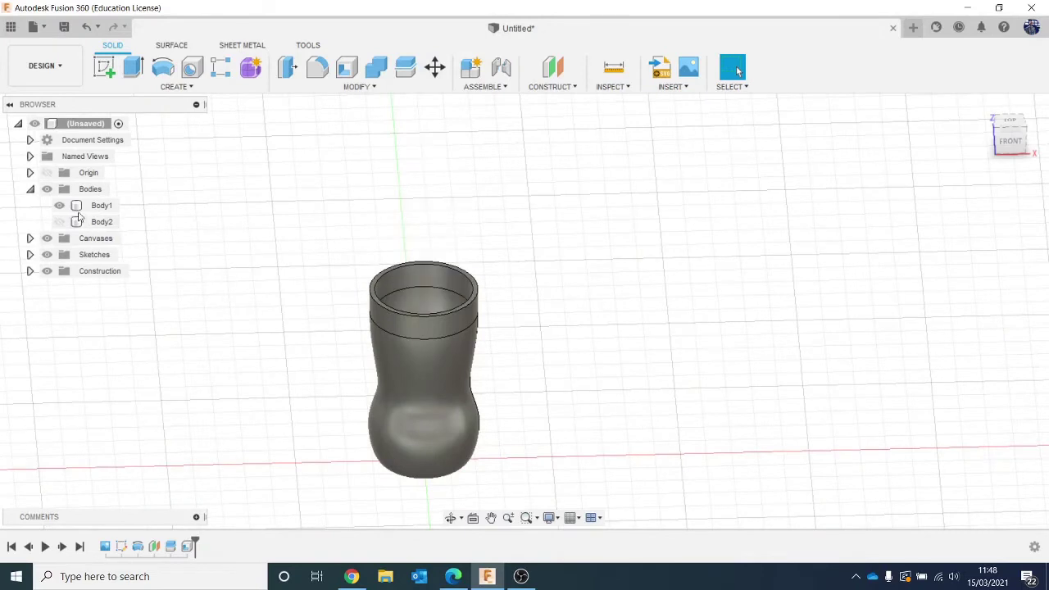
pyautogui.click(59, 205)
pyautogui.click(59, 221)
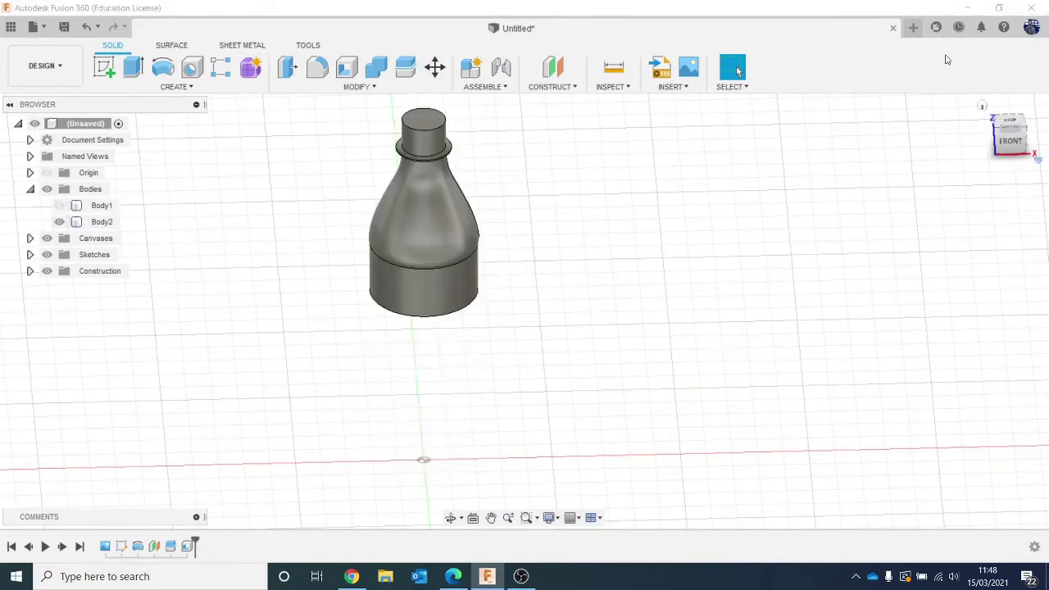
pyautogui.moveTo(1011, 141); pyautogui.dragTo(1012, 76)
pyautogui.click(345, 69)
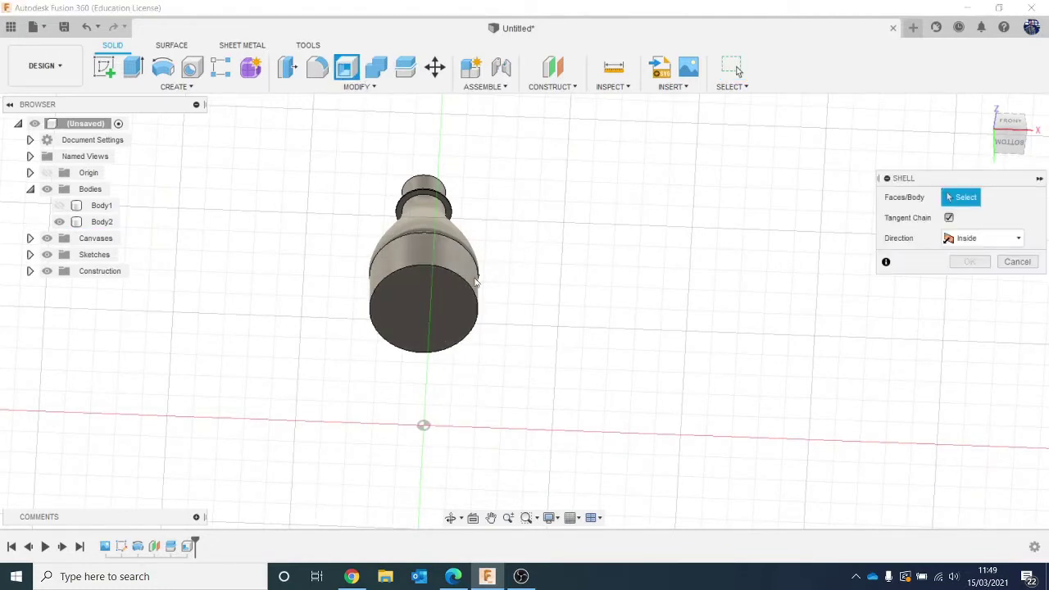
pyautogui.click(426, 321)
pyautogui.write('2')
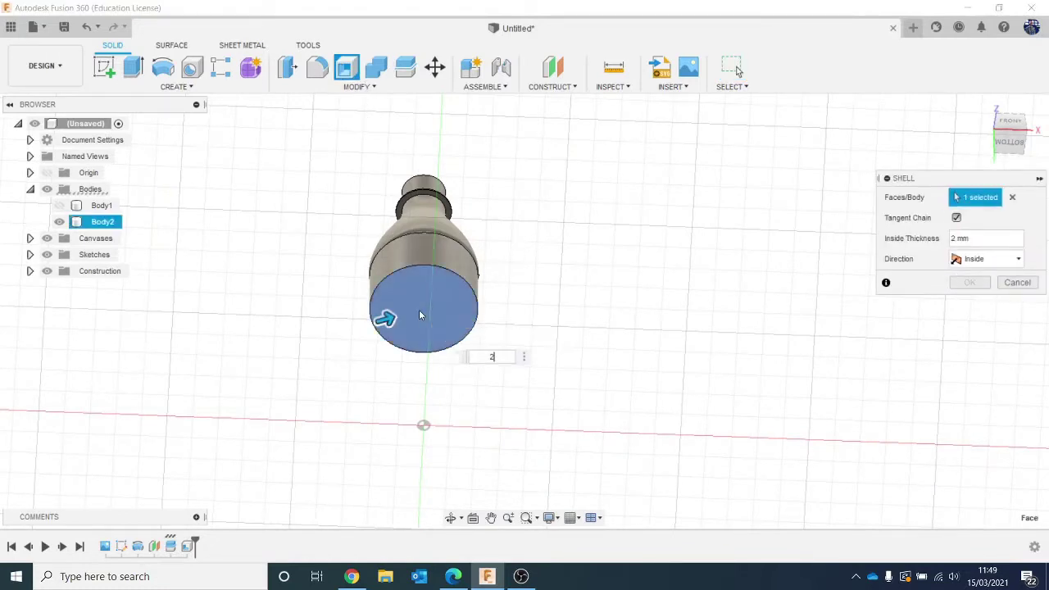
pyautogui.press('Return')
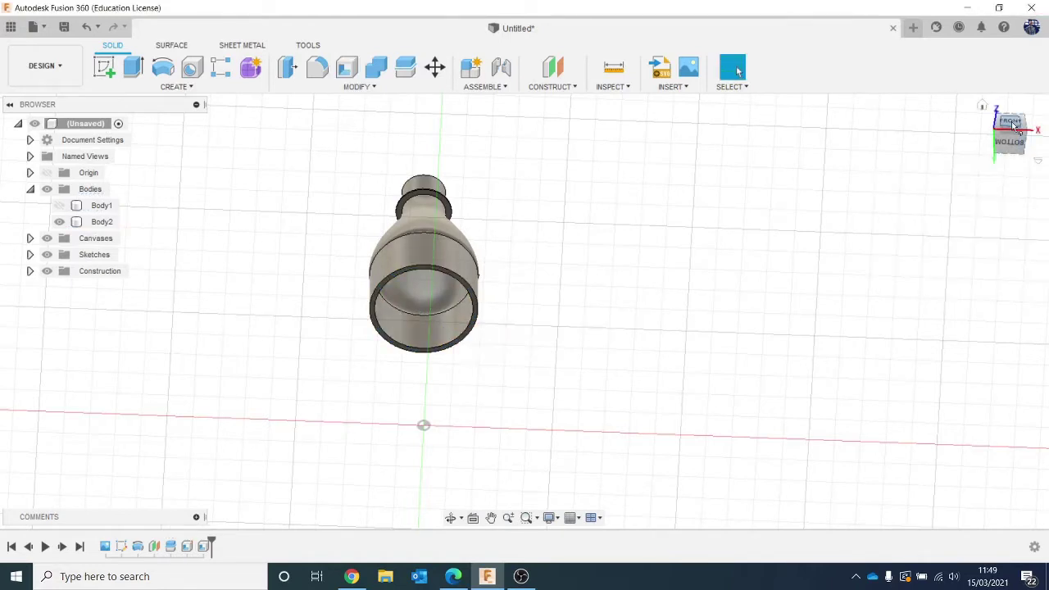
# Show the lower half again and join the upper half to it with Combine, using the lower half as target body
pyautogui.moveTo(1011, 121); pyautogui.dragTo(1009, 125)
pyautogui.moveTo(1007, 109)
pyautogui.mouseDown()
pyautogui.moveTo(983, 137)
pyautogui.moveTo(984, 182)
pyautogui.mouseUp()
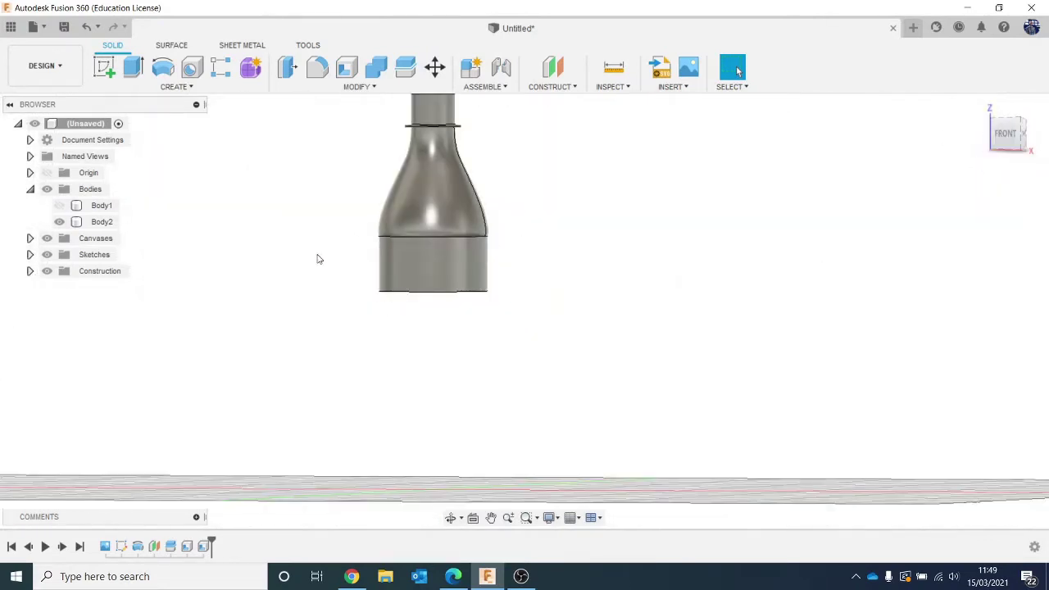
pyautogui.click(59, 206)
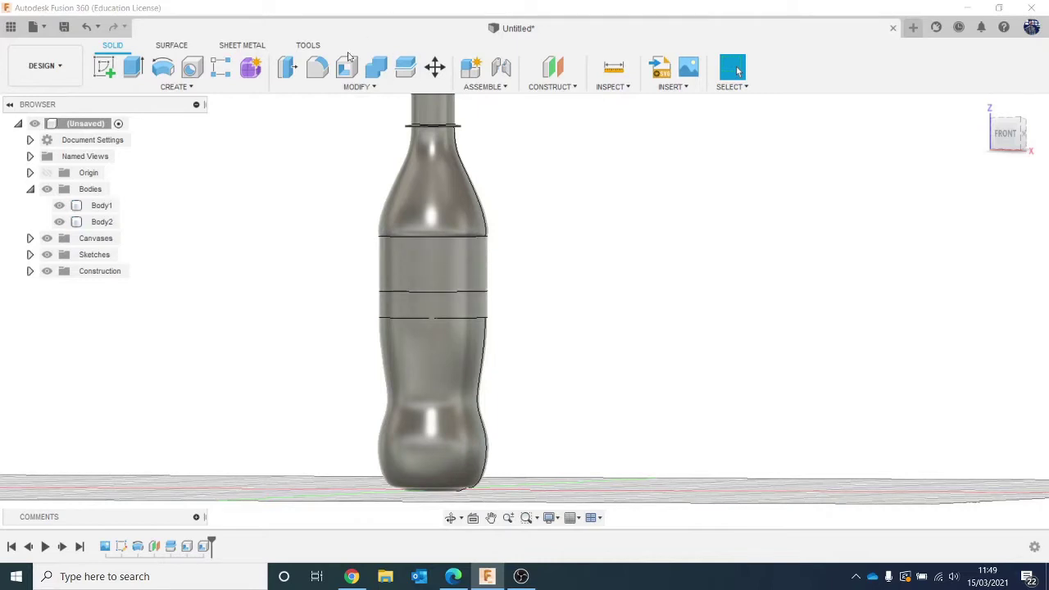
pyautogui.click(376, 66)
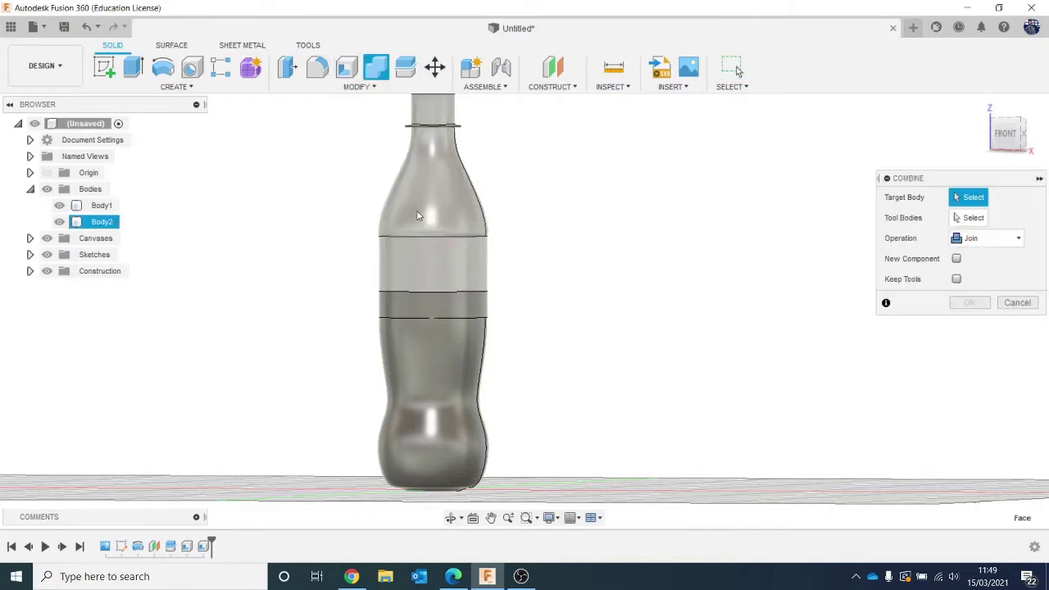
pyautogui.click(417, 215)
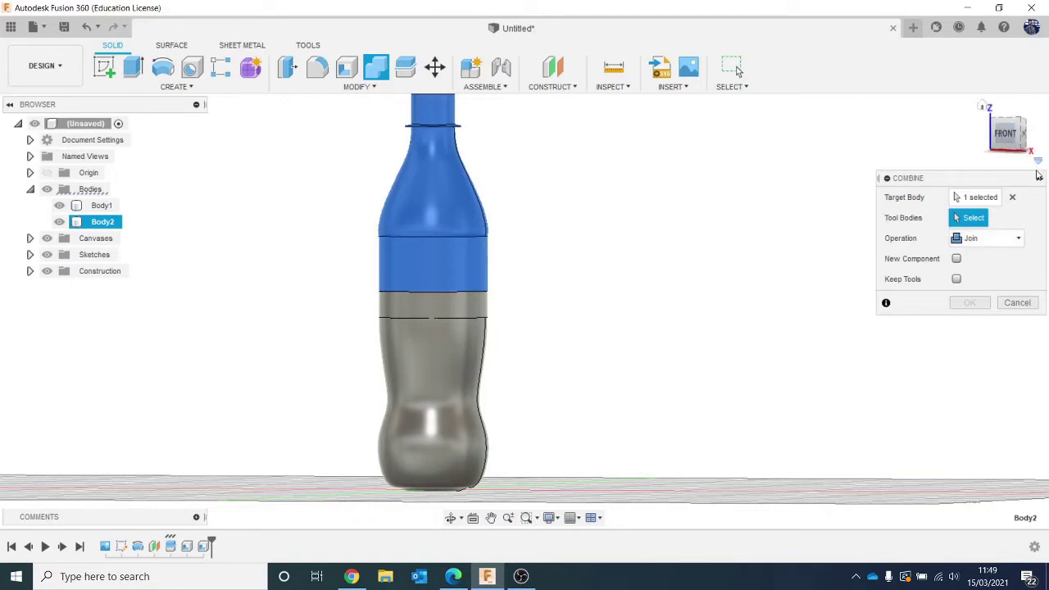
pyautogui.click(980, 197)
pyautogui.click(445, 354)
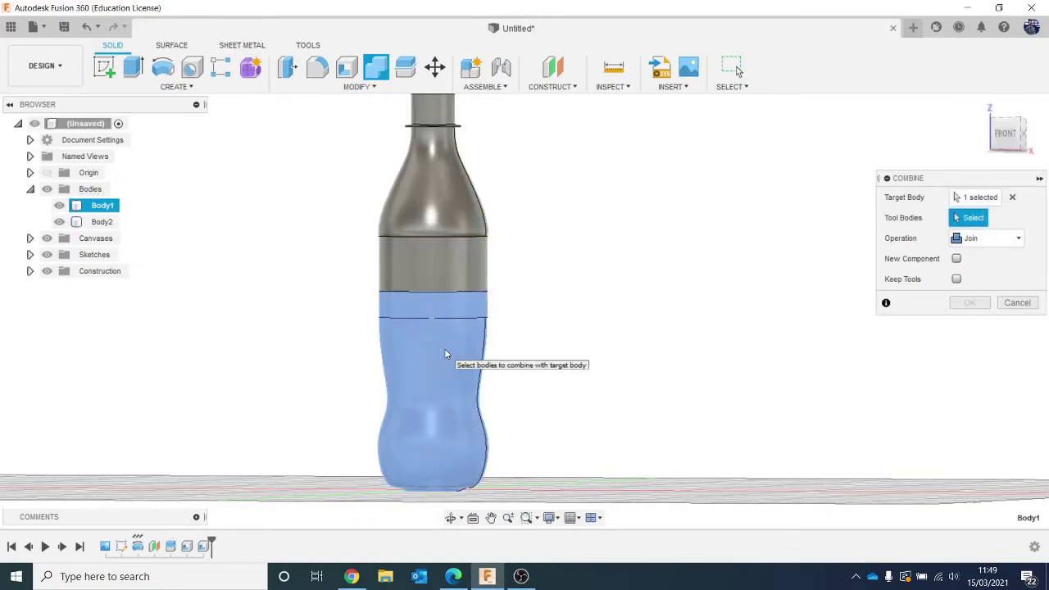
pyautogui.doubleClick(98, 209)
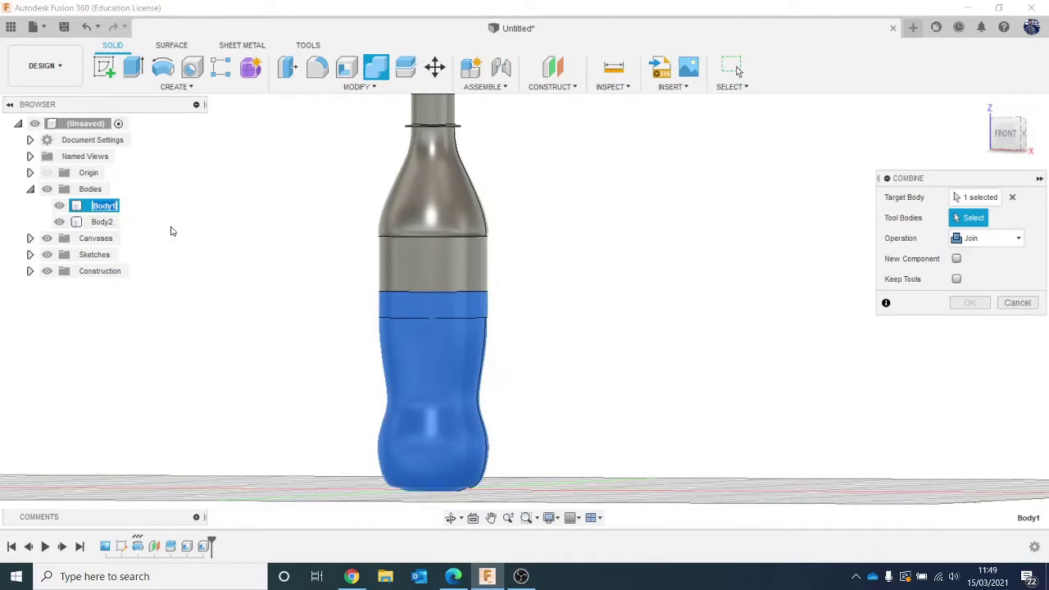
pyautogui.click(100, 222)
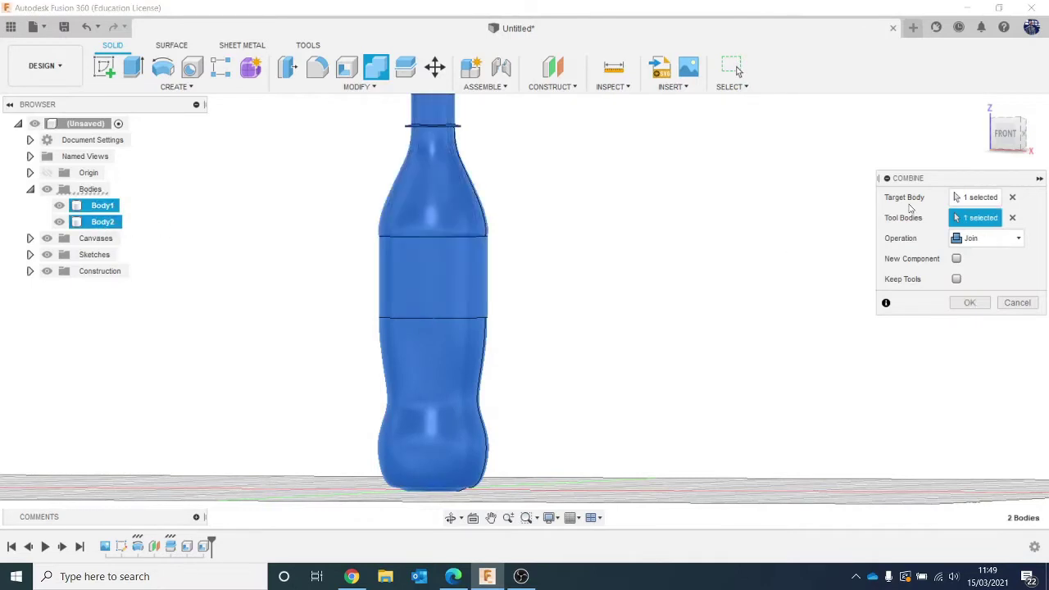
pyautogui.click(970, 302)
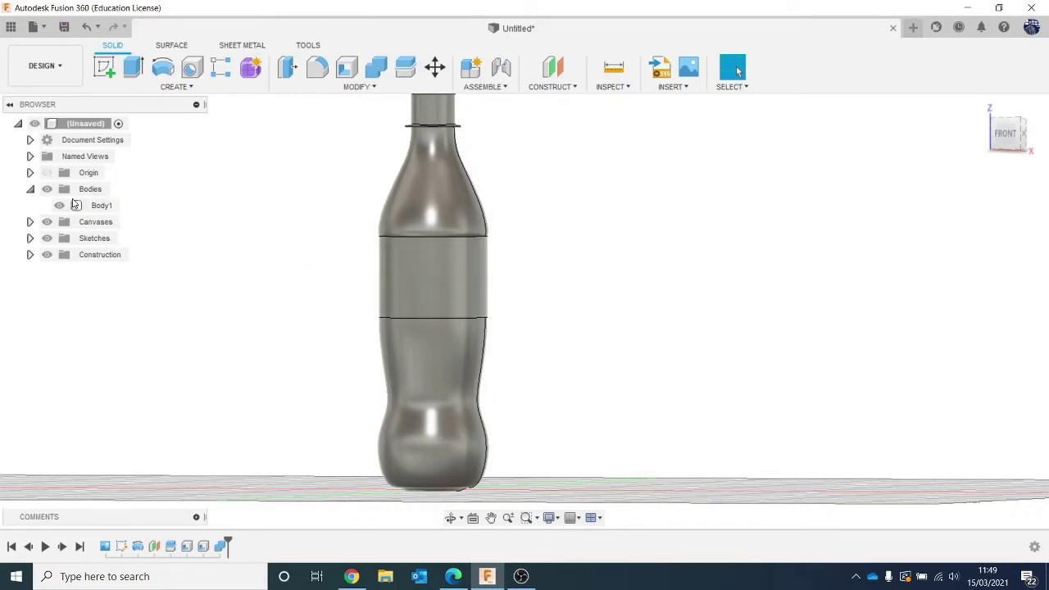
# Start a simple hole on the flat top face of the bottle's neck
pyautogui.click(1022, 137)
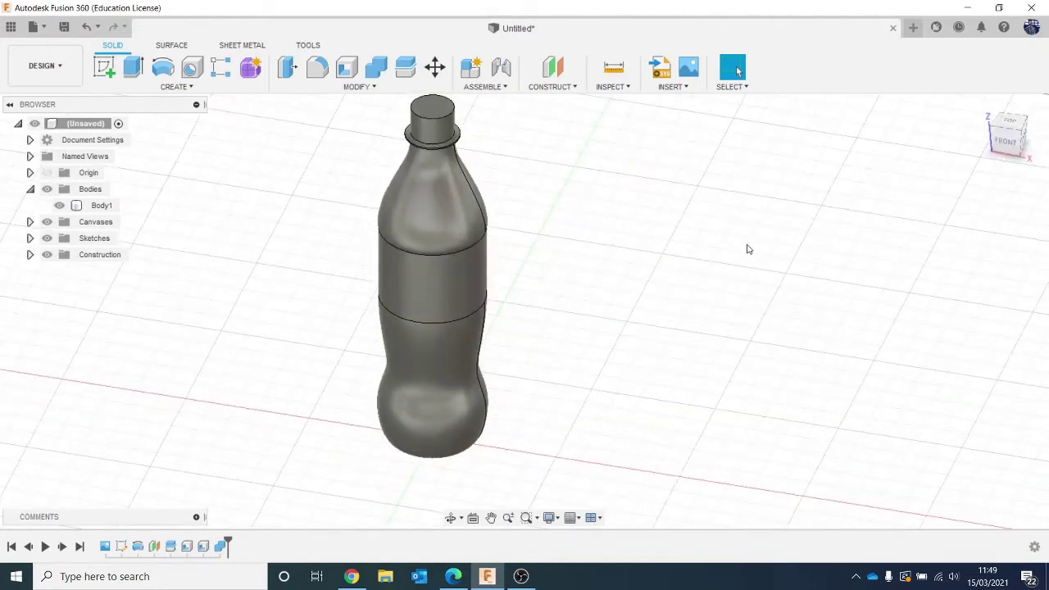
pyautogui.moveTo(747, 249); pyautogui.dragTo(808, 322, button='middle')
pyautogui.scroll(2, 525, 204)
pyautogui.moveTo(598, 232); pyautogui.dragTo(650, 286, button='middle')
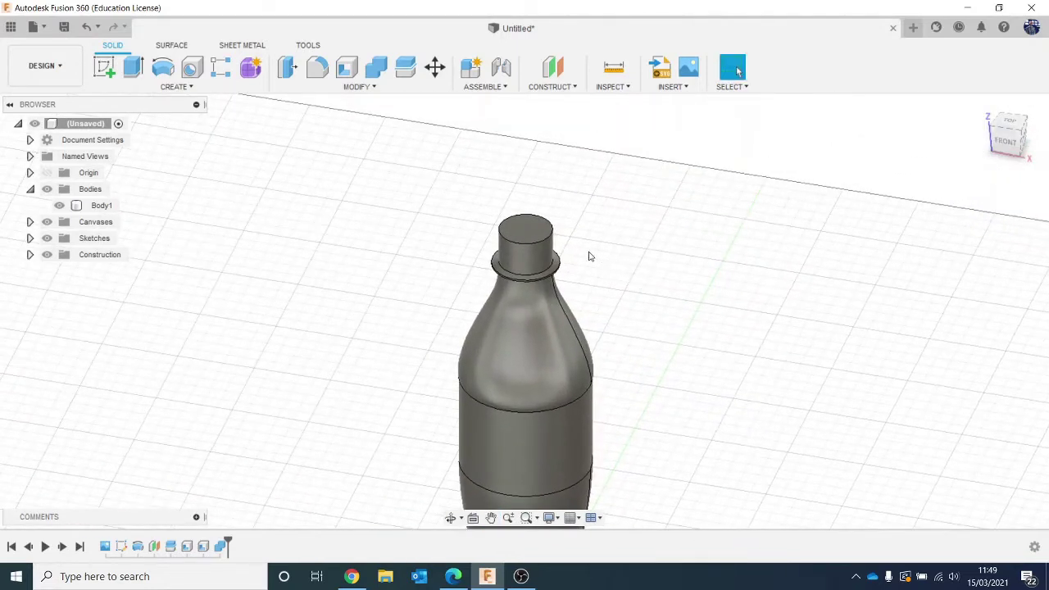
pyautogui.scroll(4, 564, 248)
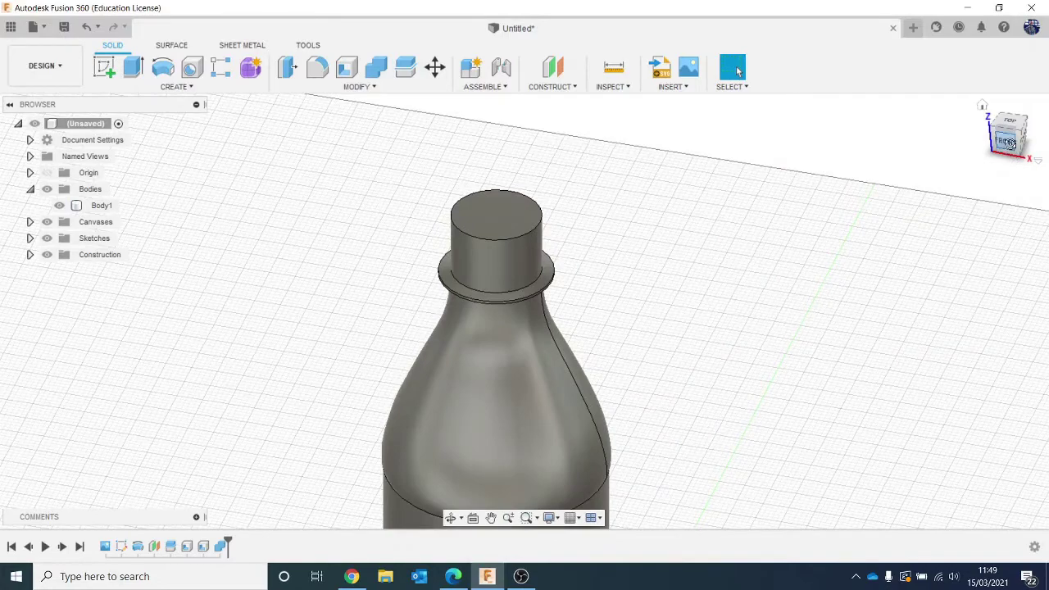
pyautogui.moveTo(1009, 148); pyautogui.dragTo(1036, 161)
pyautogui.moveTo(876, 232); pyautogui.dragTo(858, 225, button='middle')
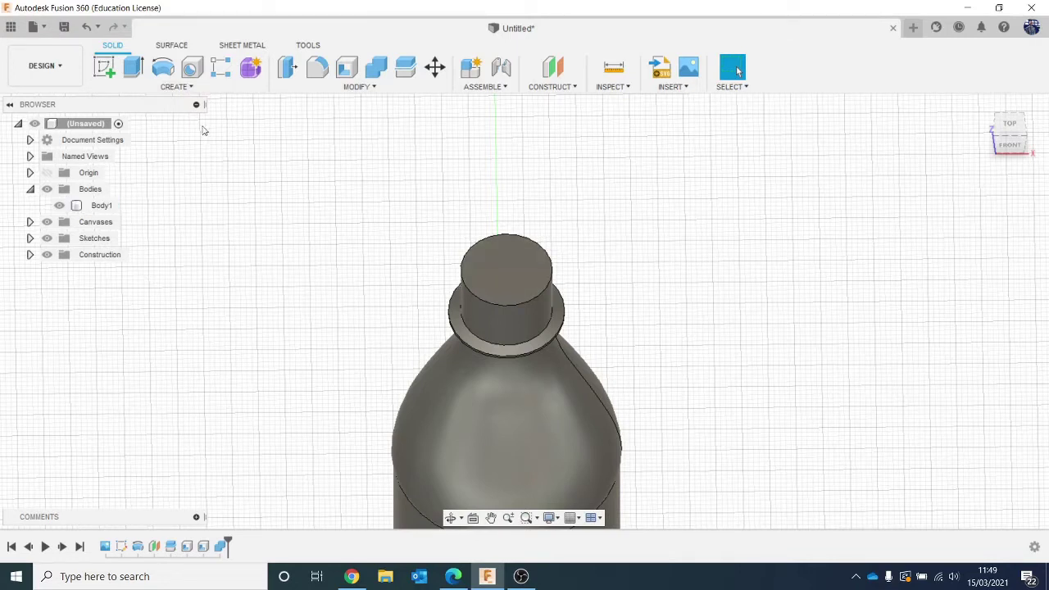
pyautogui.click(192, 67)
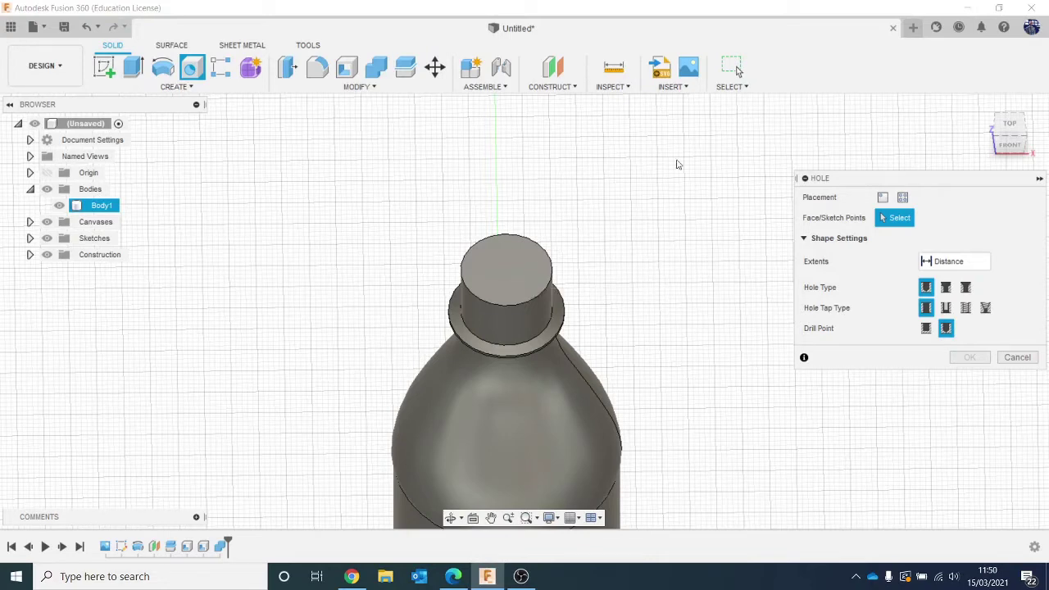
pyautogui.moveTo(1018, 146); pyautogui.dragTo(1012, 122)
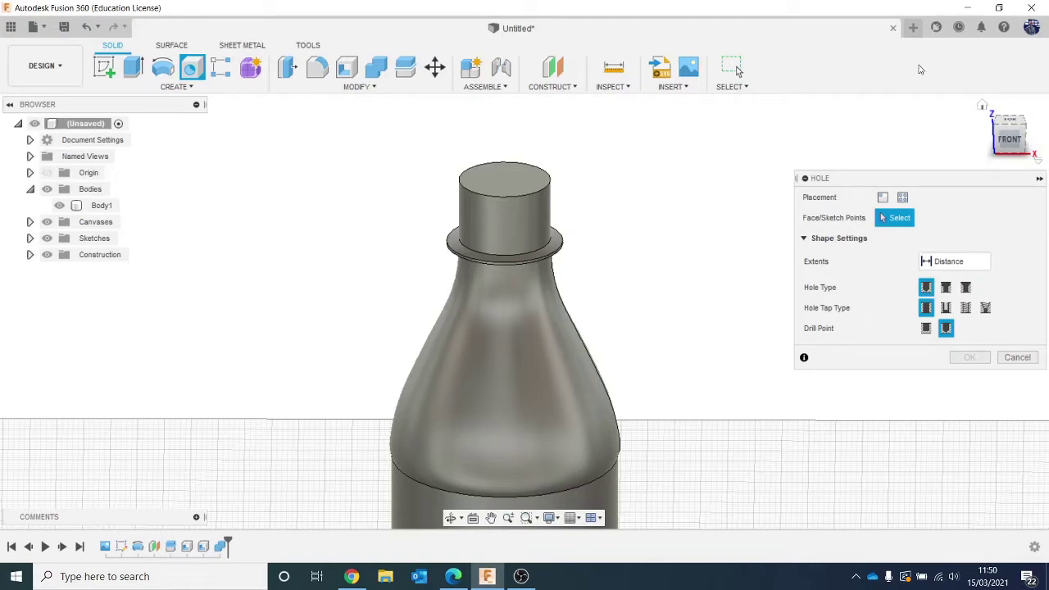
pyautogui.click(510, 177)
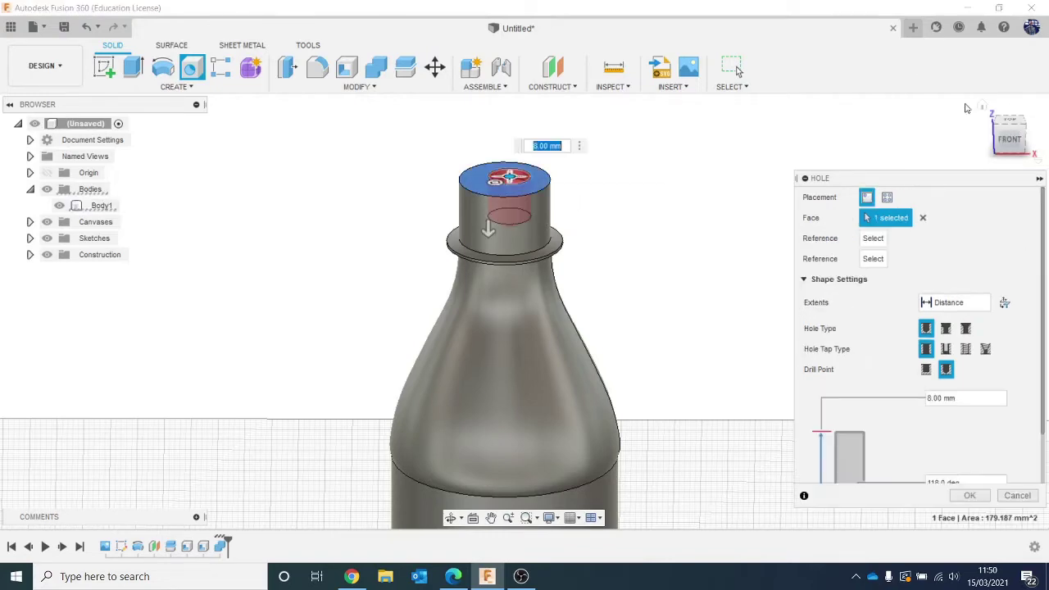
# Centre the hole on the neck's circular top face and widen its diameter to about 13.9 mm
pyautogui.moveTo(1013, 139); pyautogui.dragTo(1015, 191)
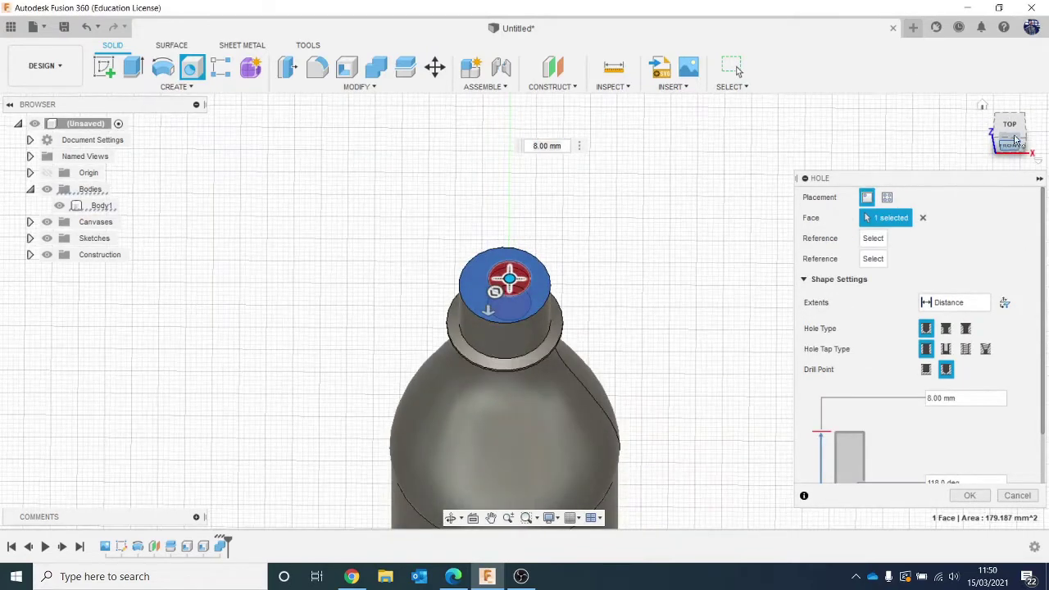
pyautogui.click(1015, 141)
pyautogui.moveTo(667, 424); pyautogui.dragTo(724, 278, button='middle')
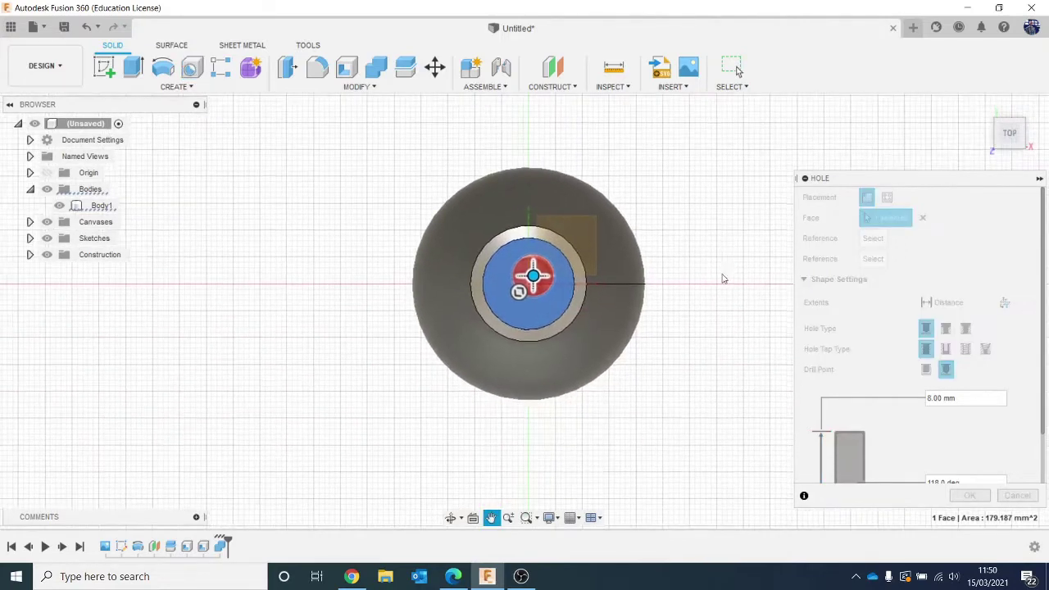
pyautogui.scroll(4, 526, 334)
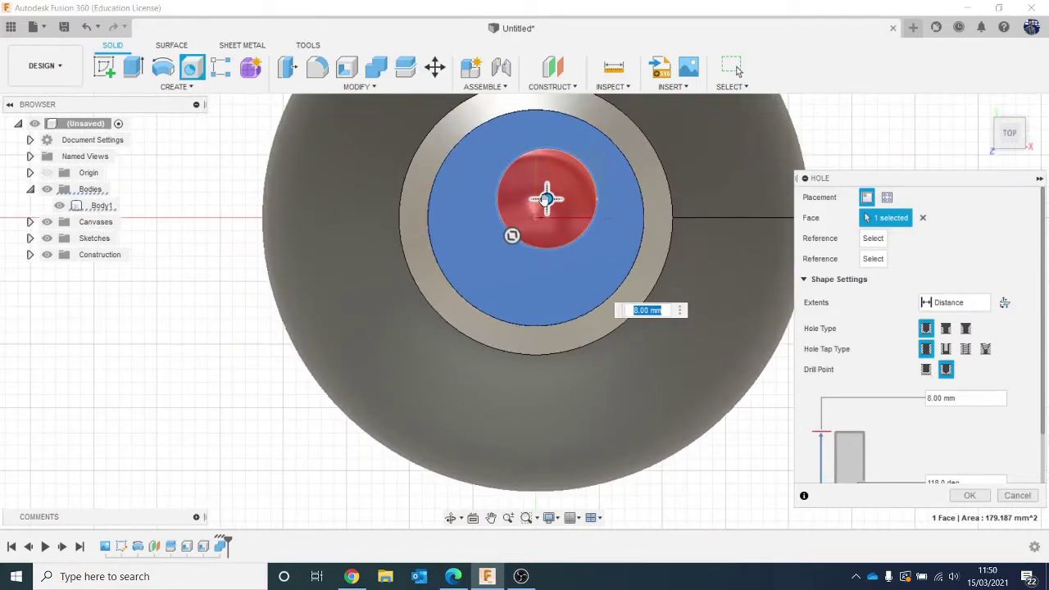
pyautogui.moveTo(548, 199); pyautogui.dragTo(536, 217)
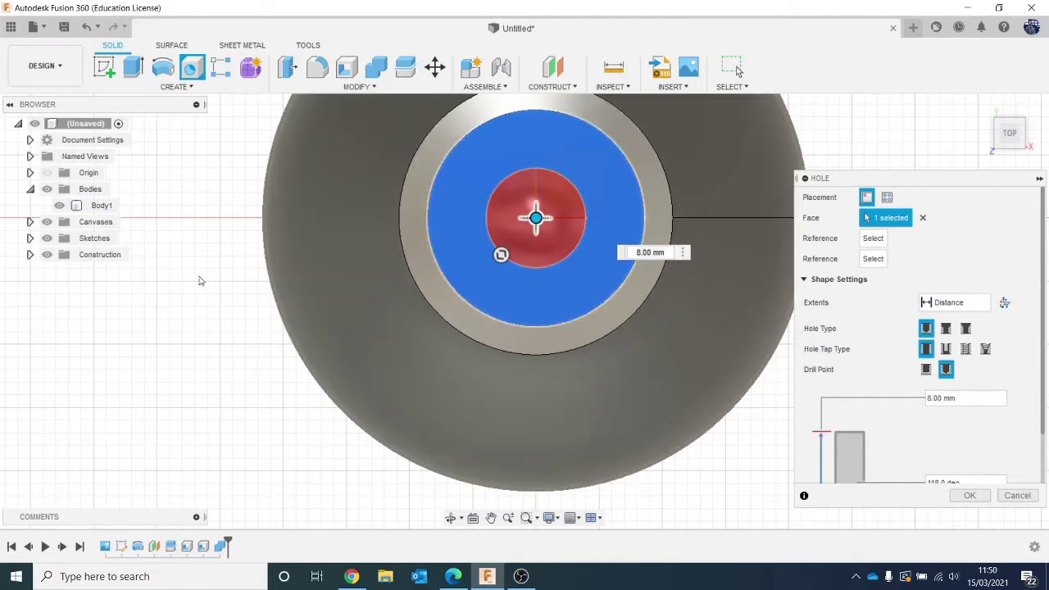
pyautogui.moveTo(500, 254); pyautogui.dragTo(469, 276)
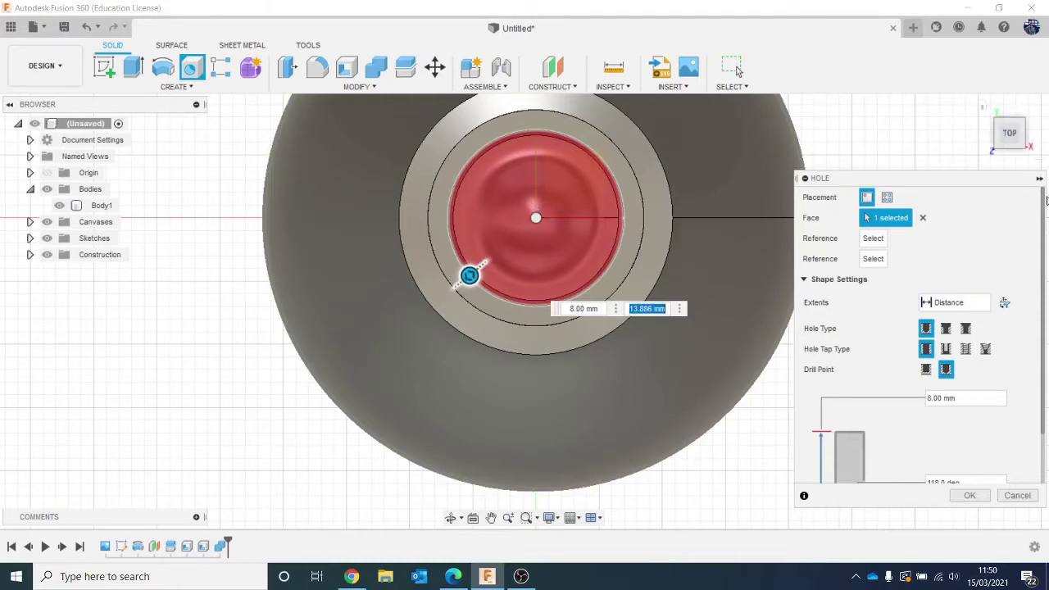
# Give the neck hole a flat drill point, extend its depth down past the neck's flange, and create it
pyautogui.moveTo(1016, 139); pyautogui.dragTo(1009, 94)
pyautogui.scroll(-4, 675, 186)
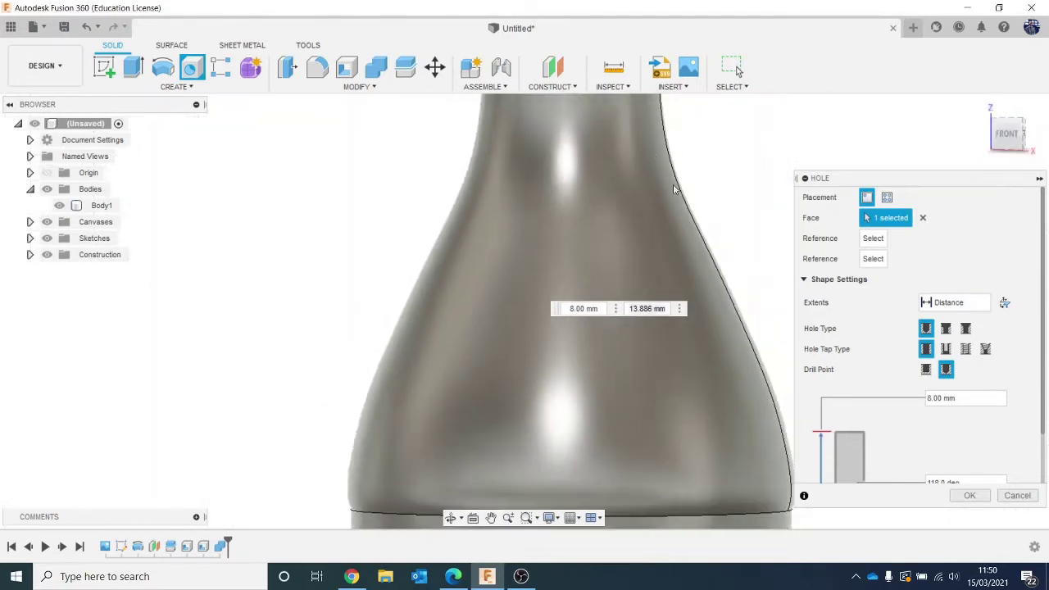
pyautogui.moveTo(679, 200); pyautogui.dragTo(670, 284, button='middle')
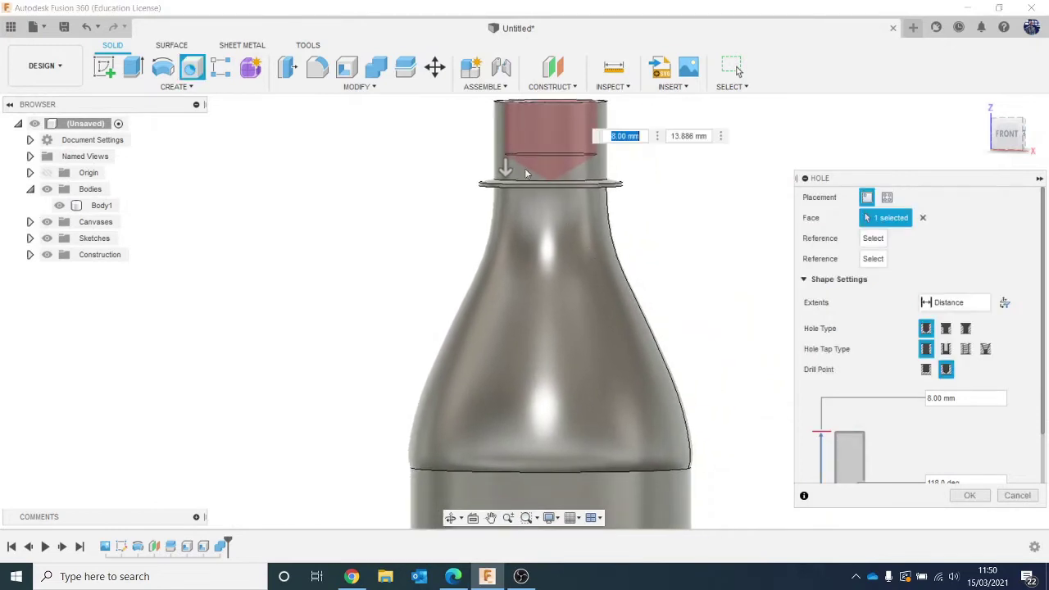
pyautogui.moveTo(908, 185); pyautogui.dragTo(832, 135)
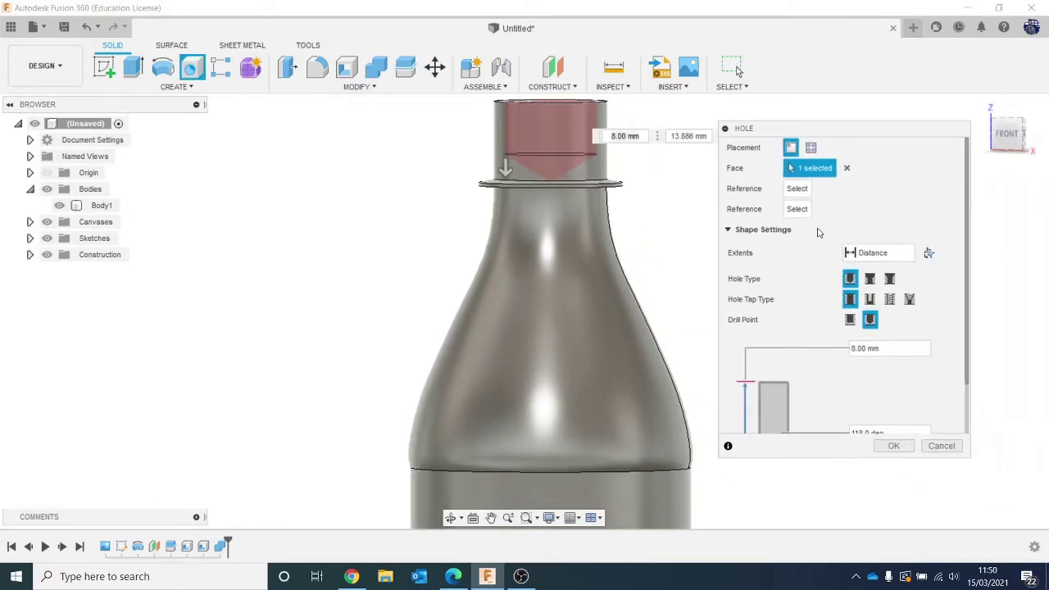
pyautogui.scroll(-2, 847, 288)
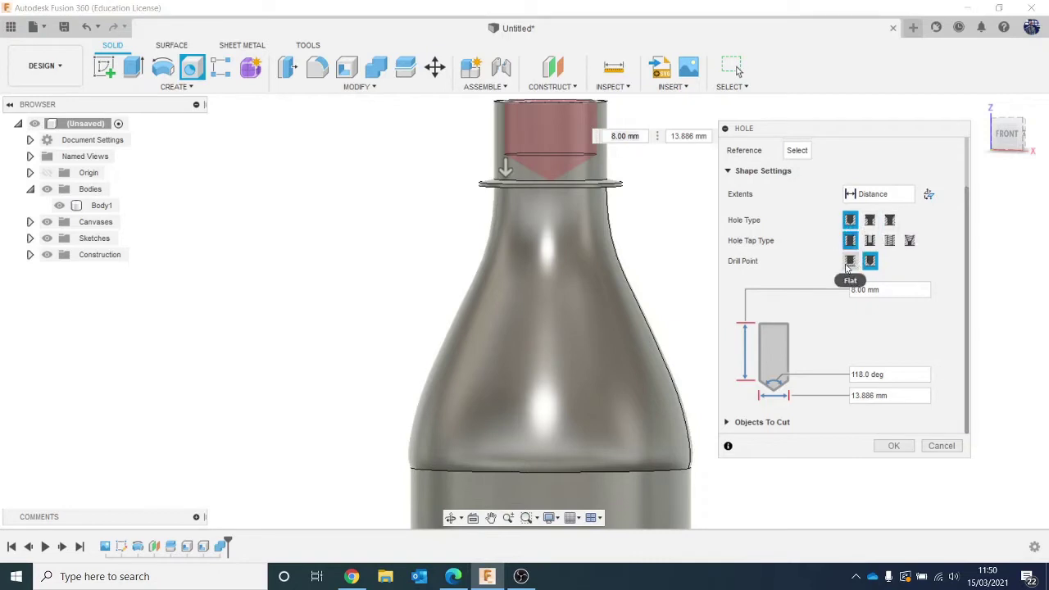
pyautogui.click(850, 261)
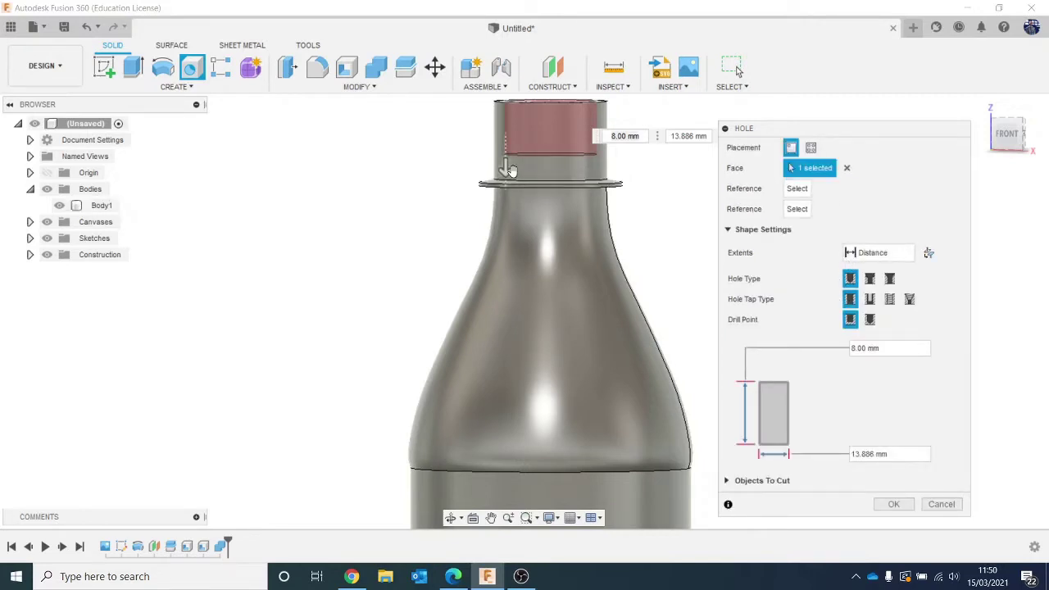
pyautogui.moveTo(505, 168); pyautogui.dragTo(505, 227)
pyautogui.click(892, 504)
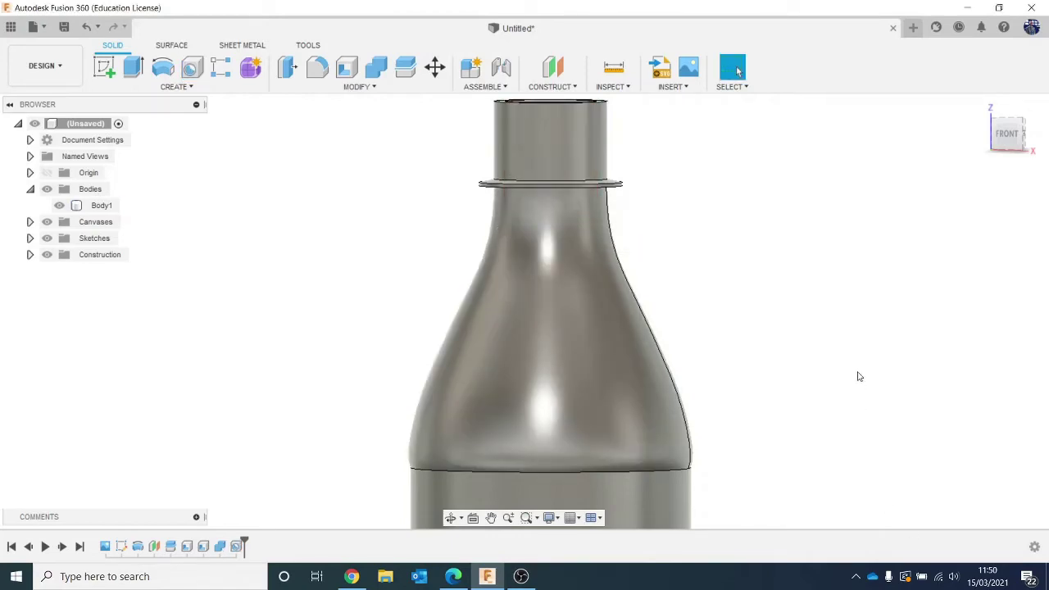
# Create a section analysis through the bottle on the XZ plane at 0 mm offset
pyautogui.moveTo(1003, 161)
pyautogui.mouseDown()
pyautogui.moveTo(1007, 211)
pyautogui.moveTo(1003, 185)
pyautogui.moveTo(992, 206)
pyautogui.moveTo(997, 164)
pyautogui.moveTo(972, 159)
pyautogui.mouseUp()
pyautogui.scroll(-4, 874, 234)
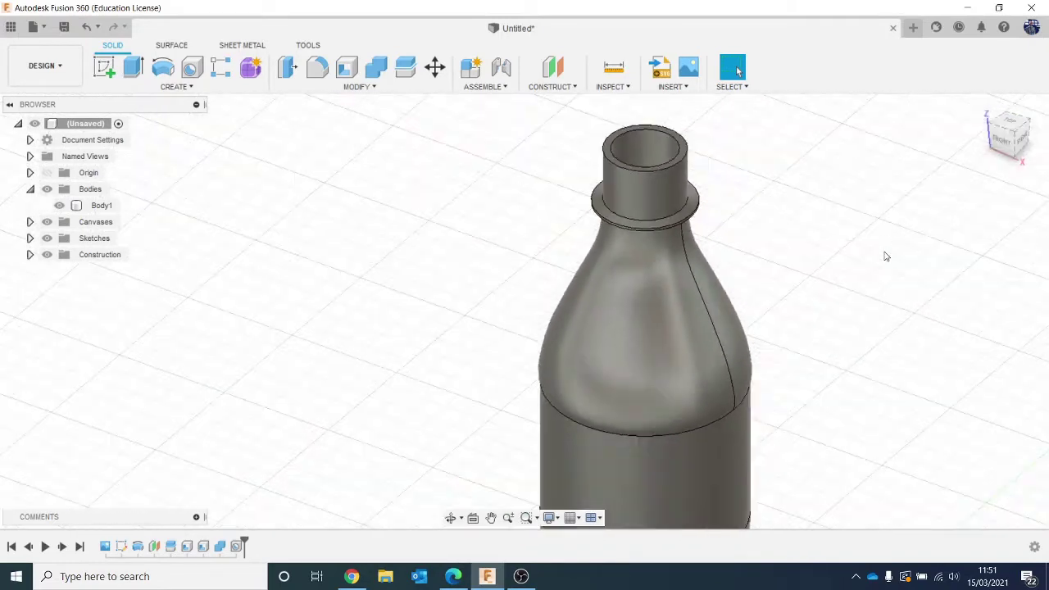
pyautogui.moveTo(869, 233); pyautogui.dragTo(750, 167, button='middle')
pyautogui.scroll(-1, 814, 249)
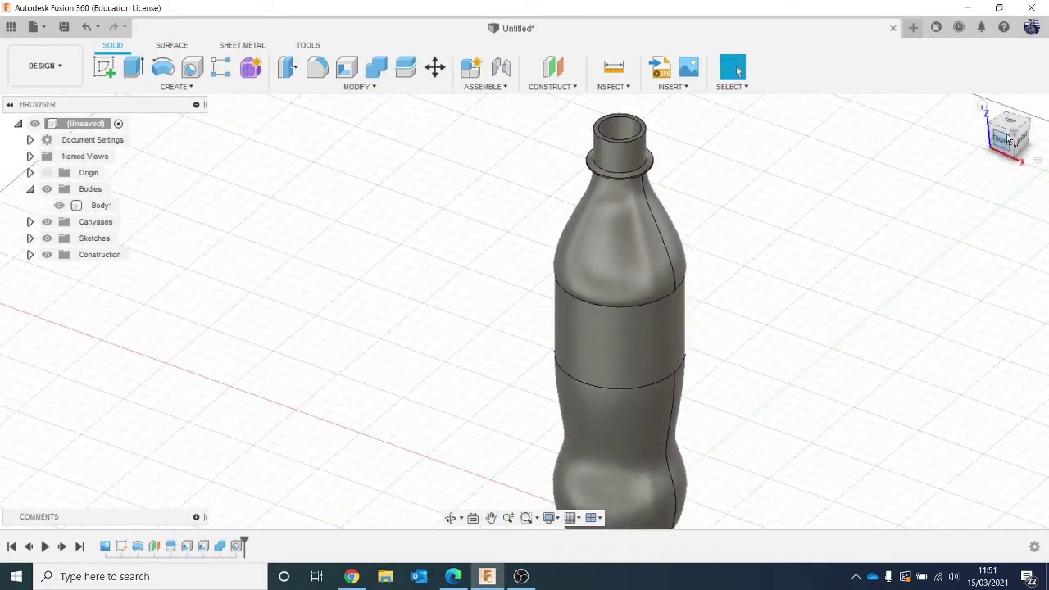
pyautogui.moveTo(1004, 141); pyautogui.dragTo(1003, 131)
pyautogui.keyDown('shift'); pyautogui.moveTo(1002, 131); pyautogui.dragTo(791, 212, button='middle'); pyautogui.keyUp('shift')
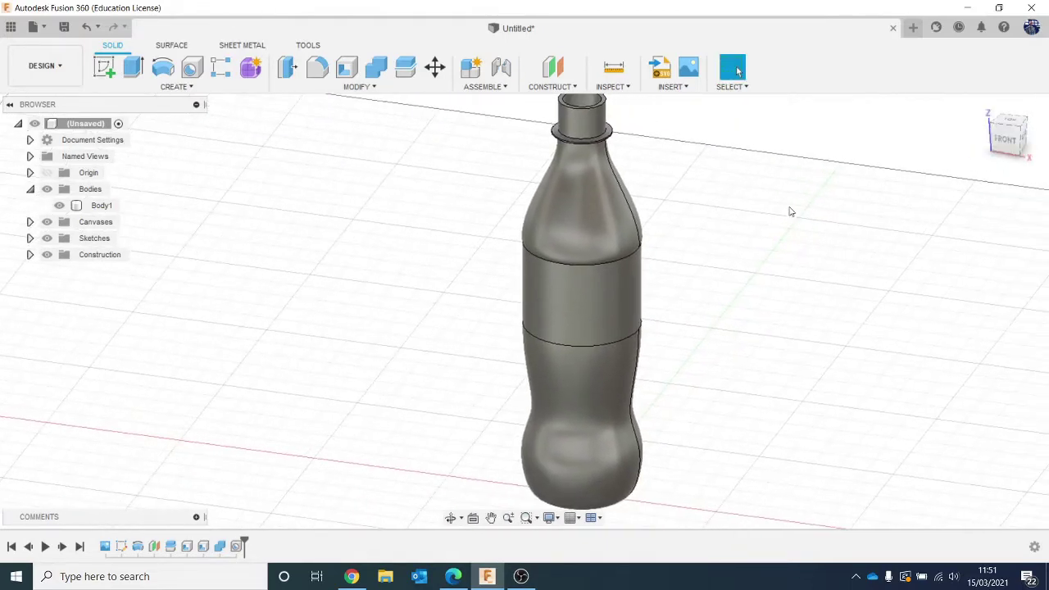
pyautogui.click(613, 87)
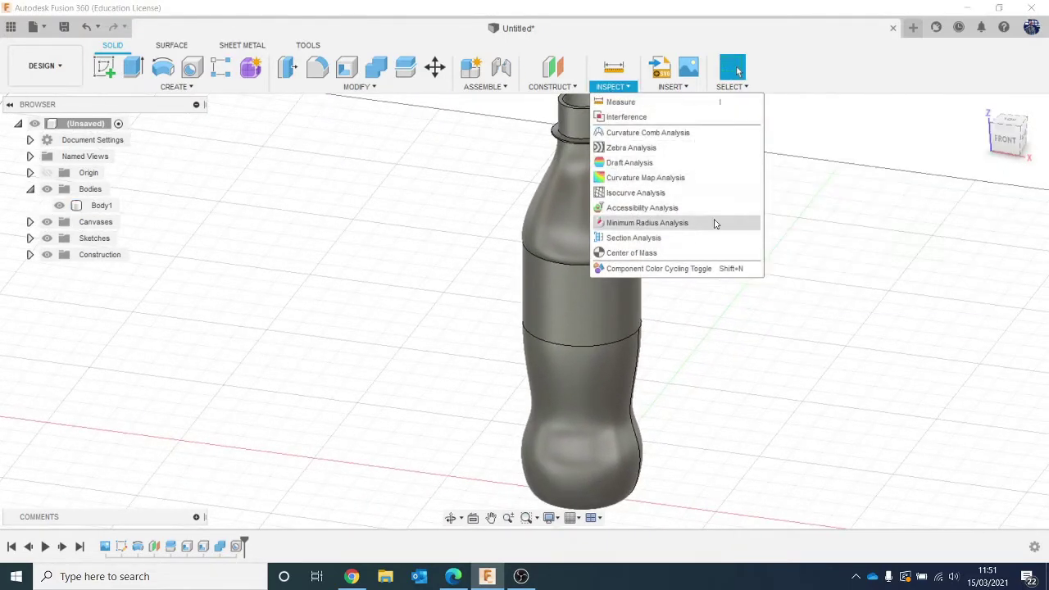
pyautogui.click(696, 239)
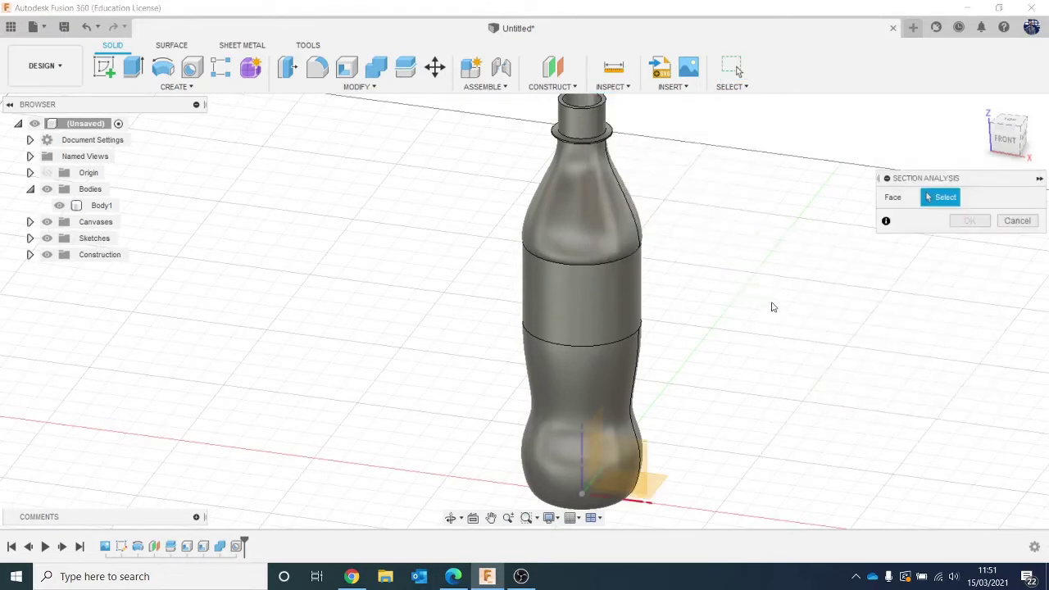
pyautogui.moveTo(772, 304); pyautogui.dragTo(703, 205, button='middle')
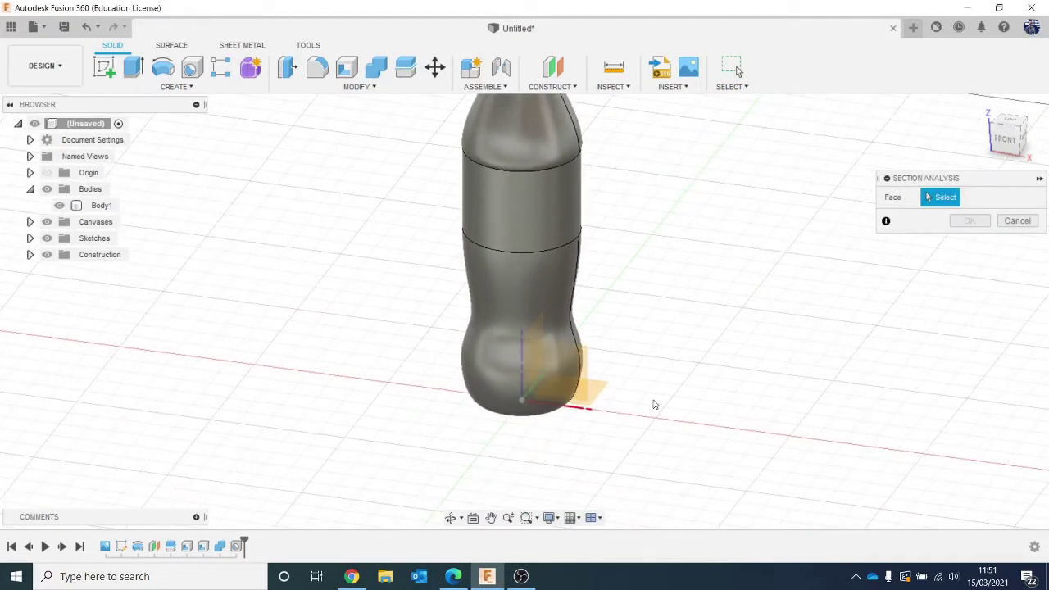
pyautogui.click(579, 379)
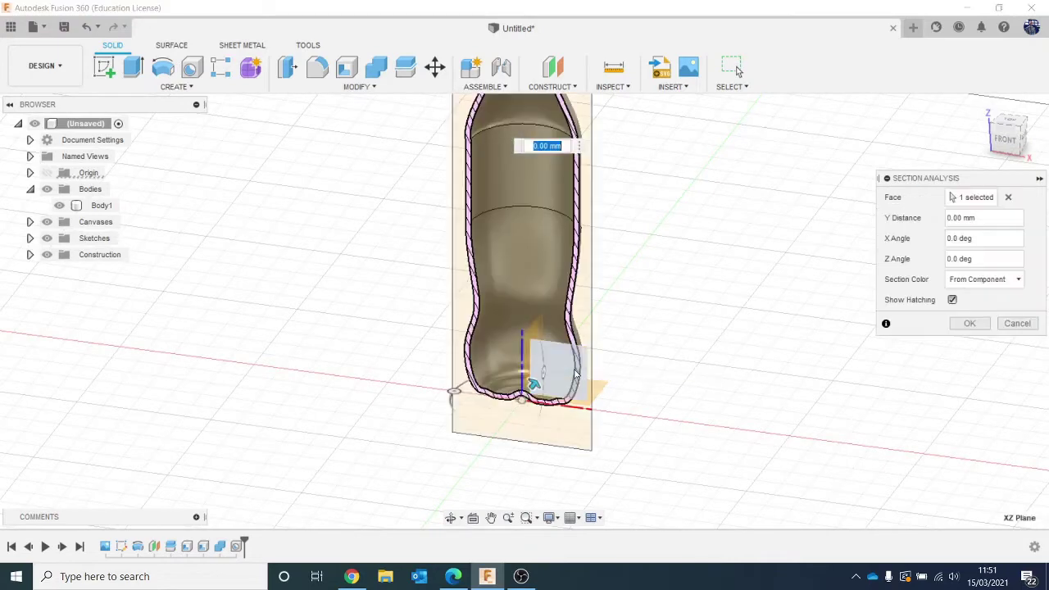
pyautogui.click(970, 323)
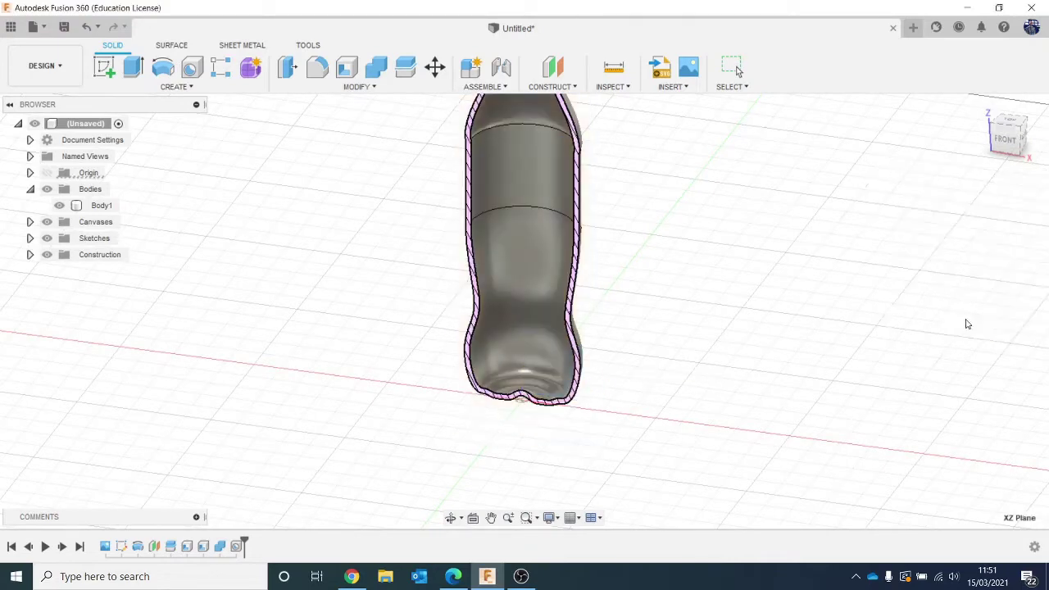
# Inspect the sectioned bottle's walls and neck opening from the front and hide the section analysis
pyautogui.click(1006, 140)
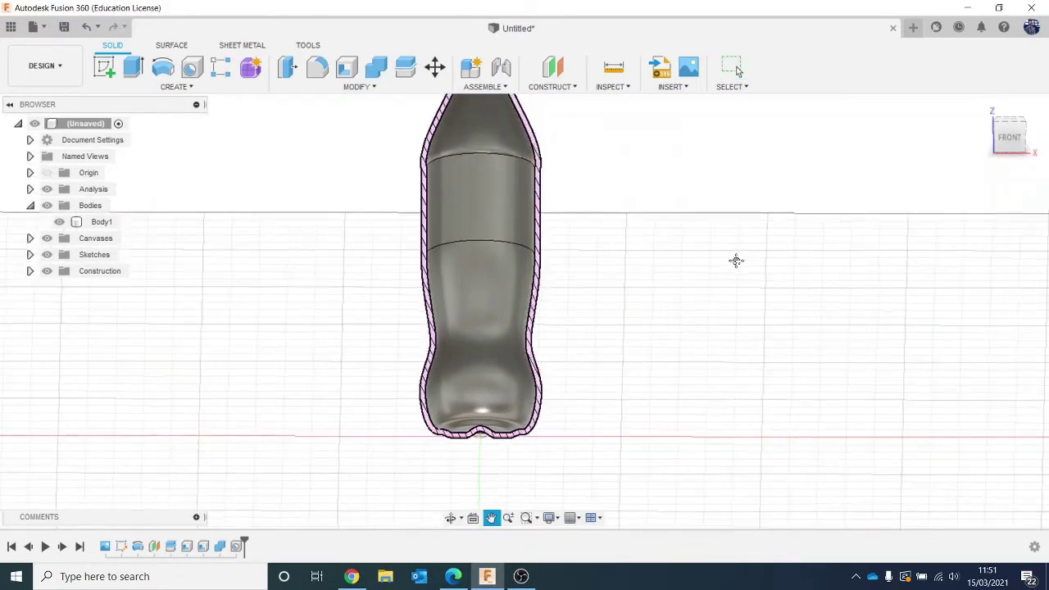
pyautogui.moveTo(735, 259); pyautogui.dragTo(769, 284, button='middle')
pyautogui.click(506, 286)
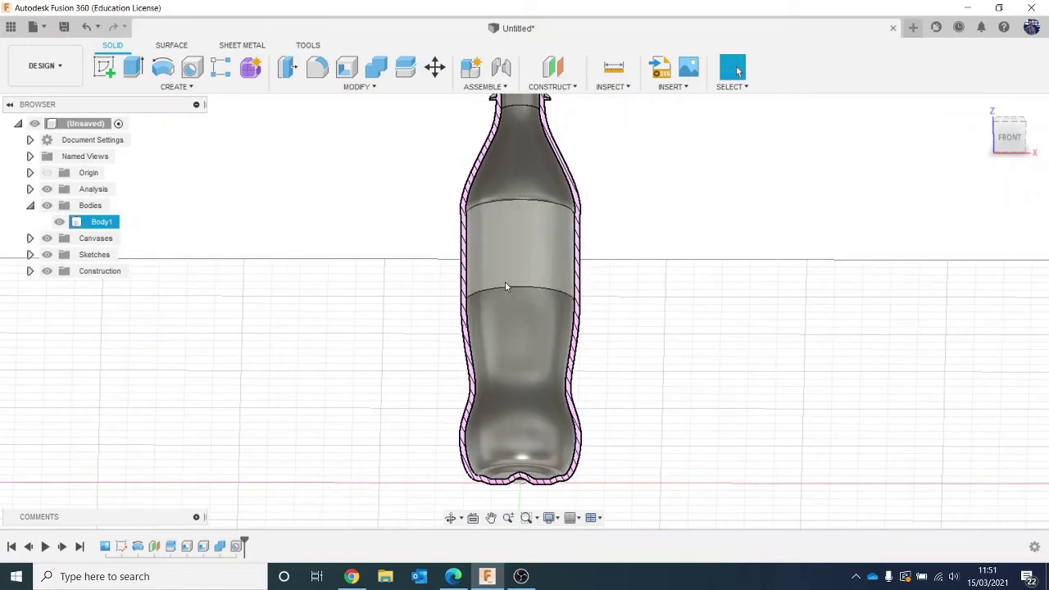
pyautogui.click(443, 257)
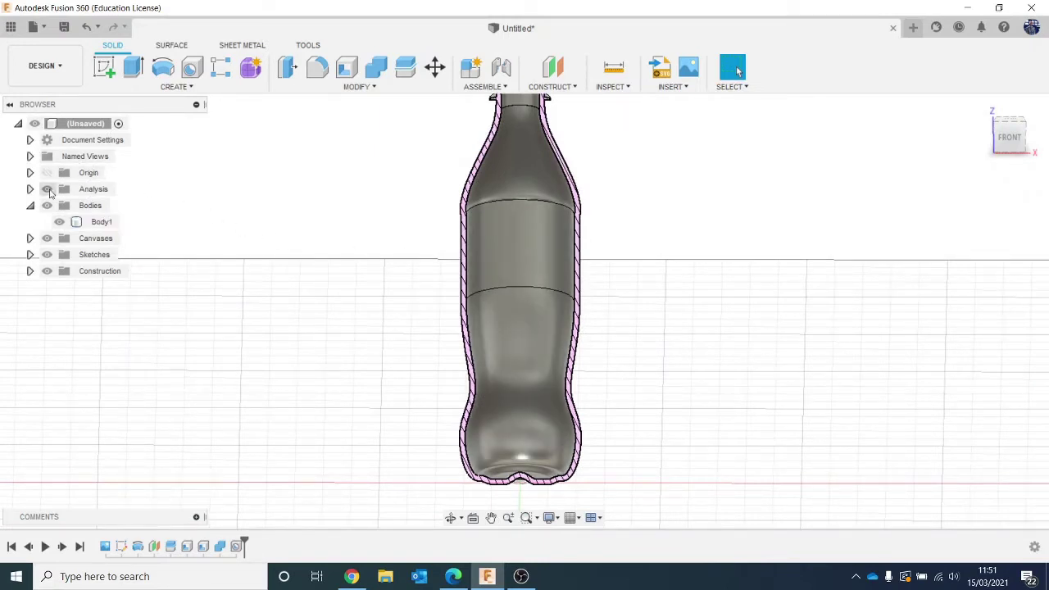
pyautogui.click(46, 189)
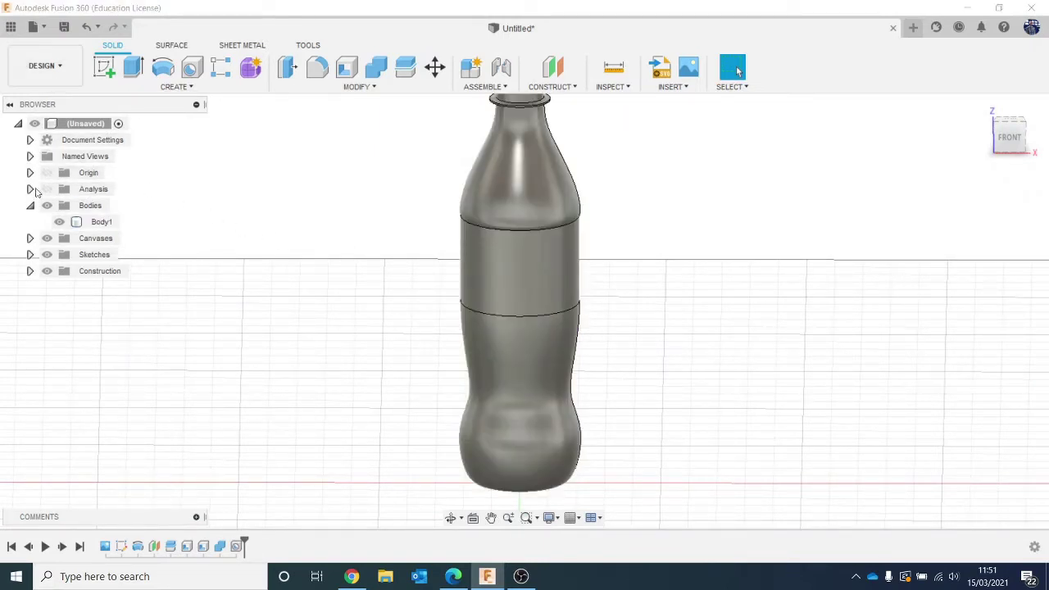
pyautogui.click(30, 189)
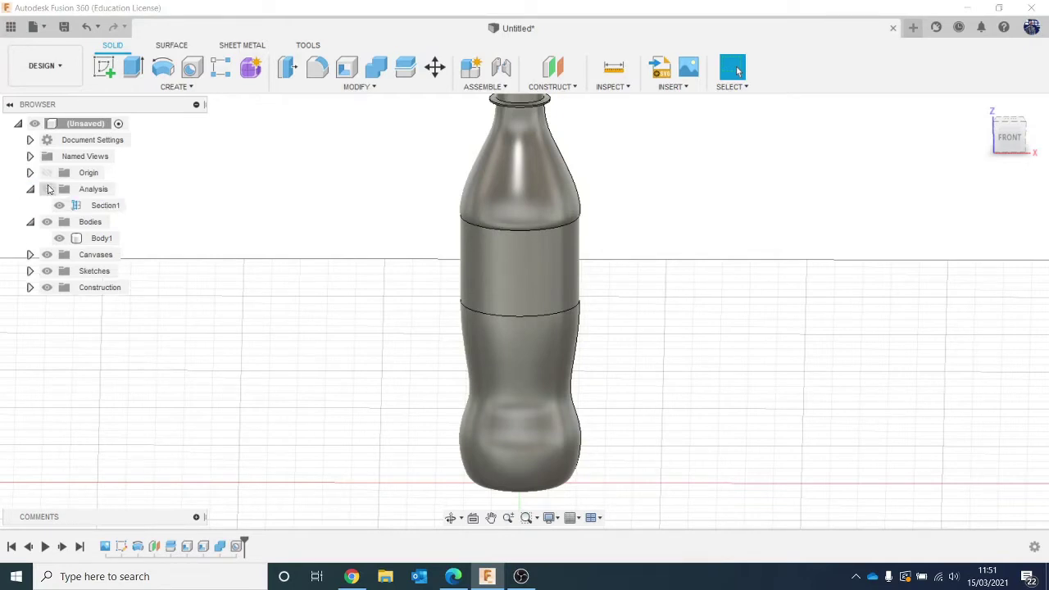
pyautogui.click(47, 189)
pyautogui.click(47, 189)
pyautogui.click(46, 190)
pyautogui.scroll(-1, 860, 246)
pyautogui.moveTo(860, 245); pyautogui.dragTo(792, 276, button='middle')
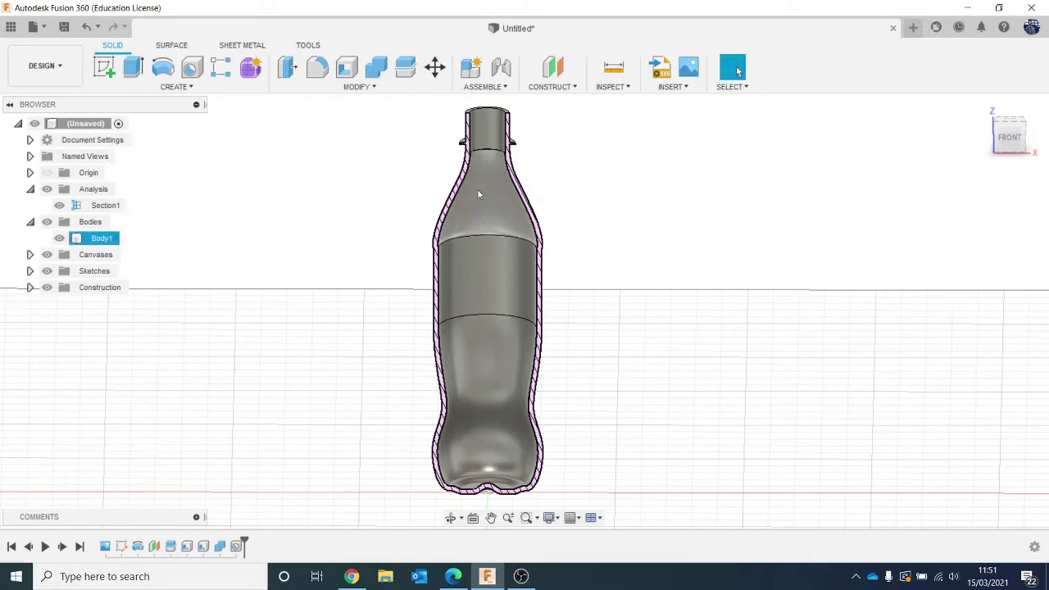
pyautogui.click(46, 189)
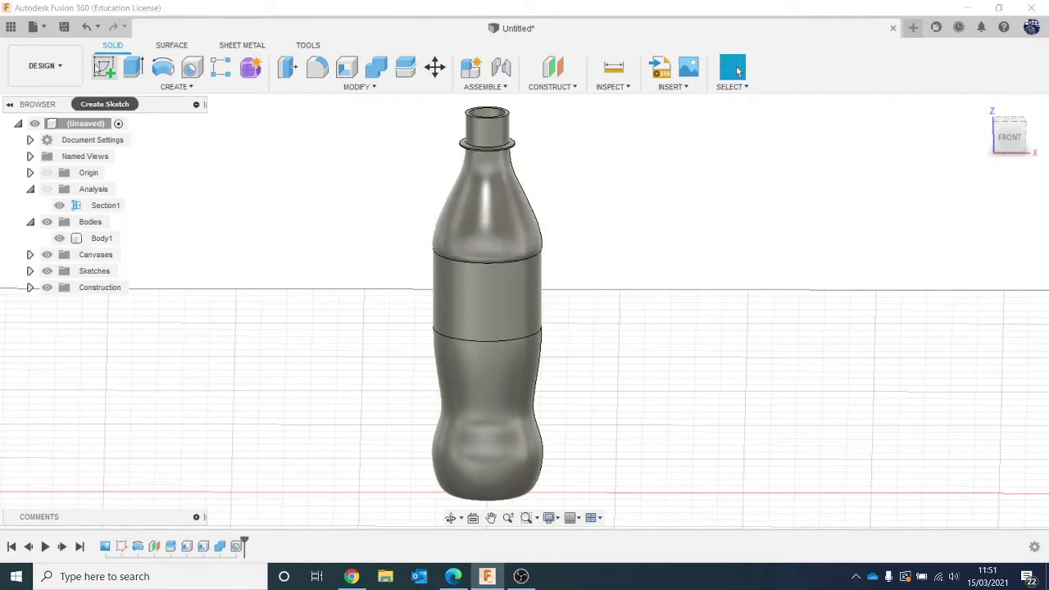
pyautogui.click(64, 57)
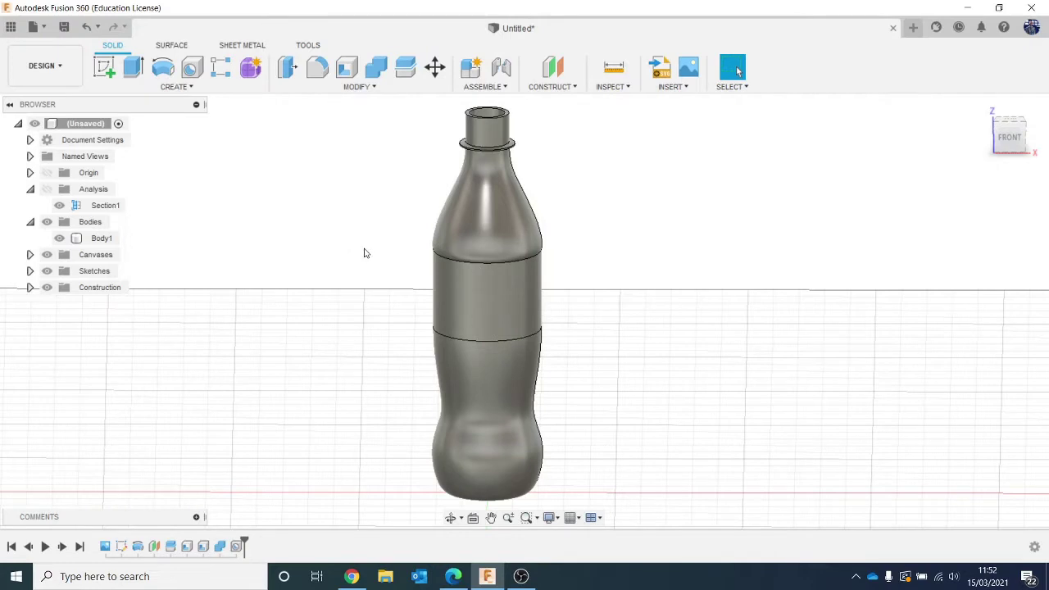
pyautogui.moveTo(366, 252); pyautogui.dragTo(392, 283, button='middle')
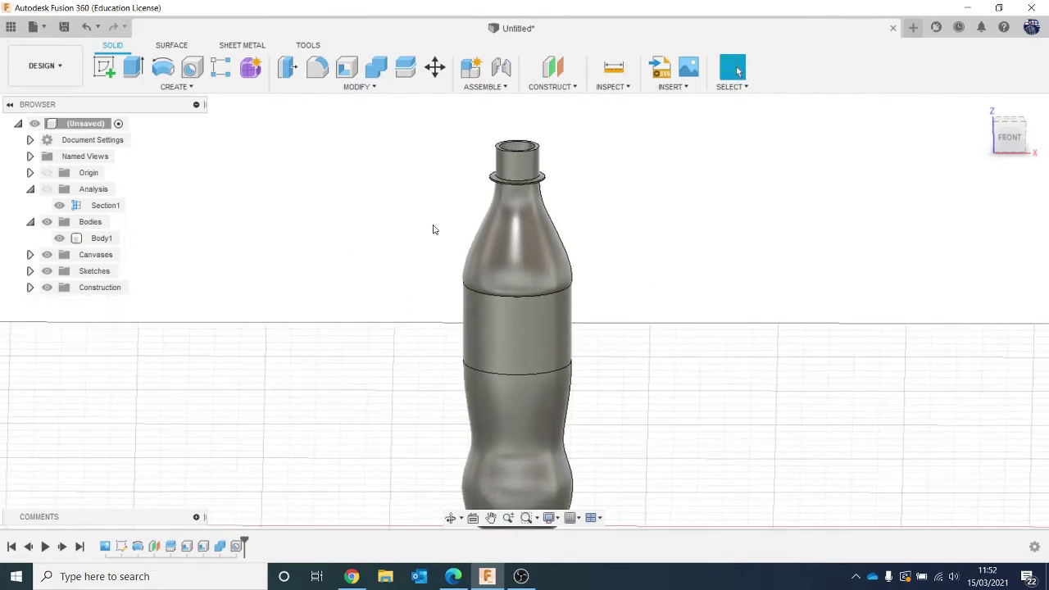
pyautogui.click(541, 175)
pyautogui.scroll(1, 541, 177)
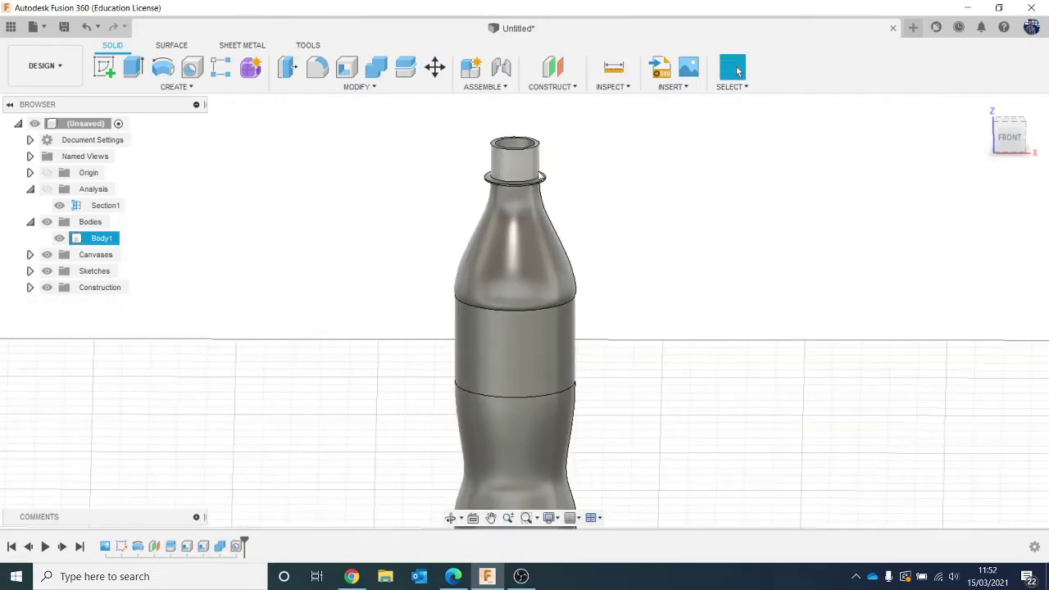
pyautogui.press('Escape')
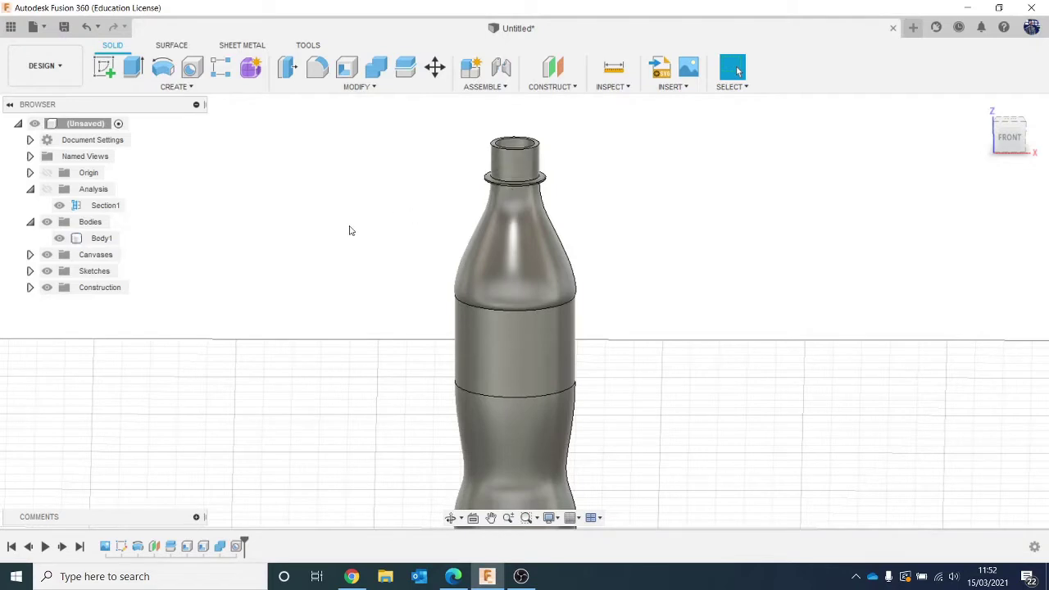
# Show the Coke Bottle Canvas over the model to compare the cap area with the neck, and hide it again
pyautogui.click(29, 254)
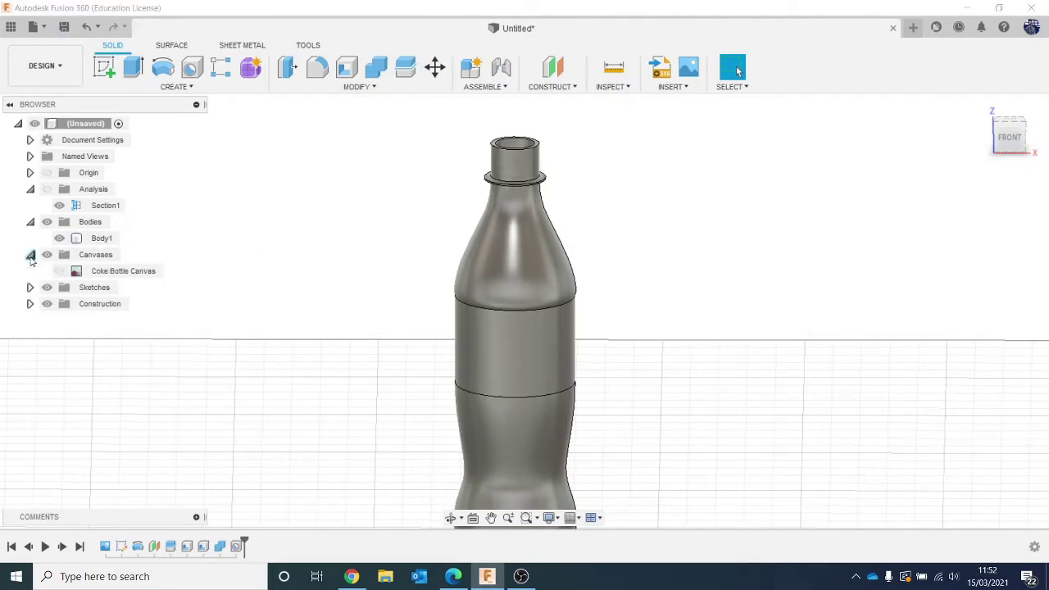
pyautogui.click(61, 274)
pyautogui.click(59, 271)
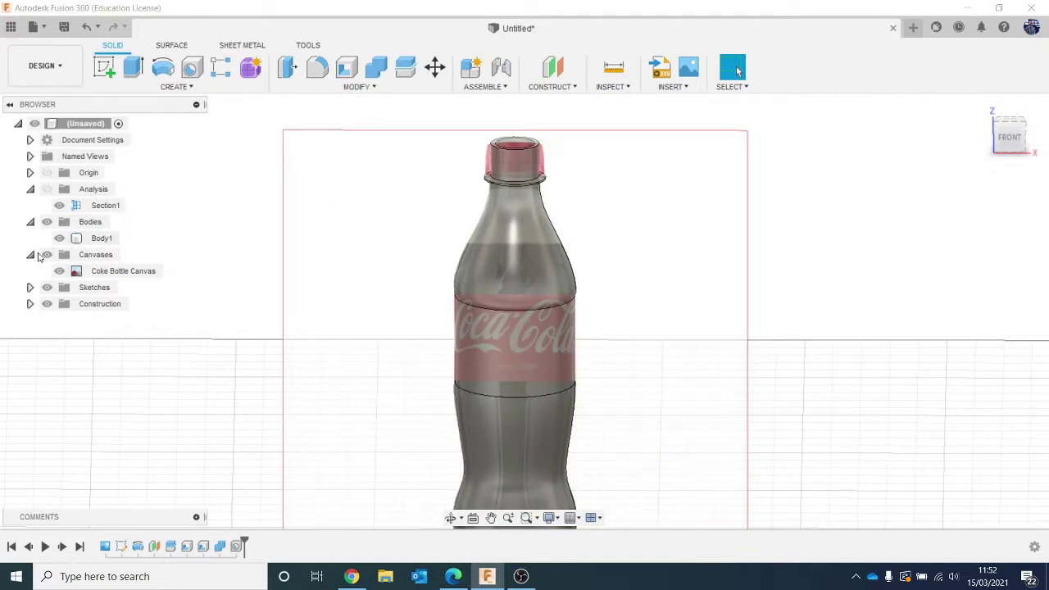
pyautogui.click(59, 271)
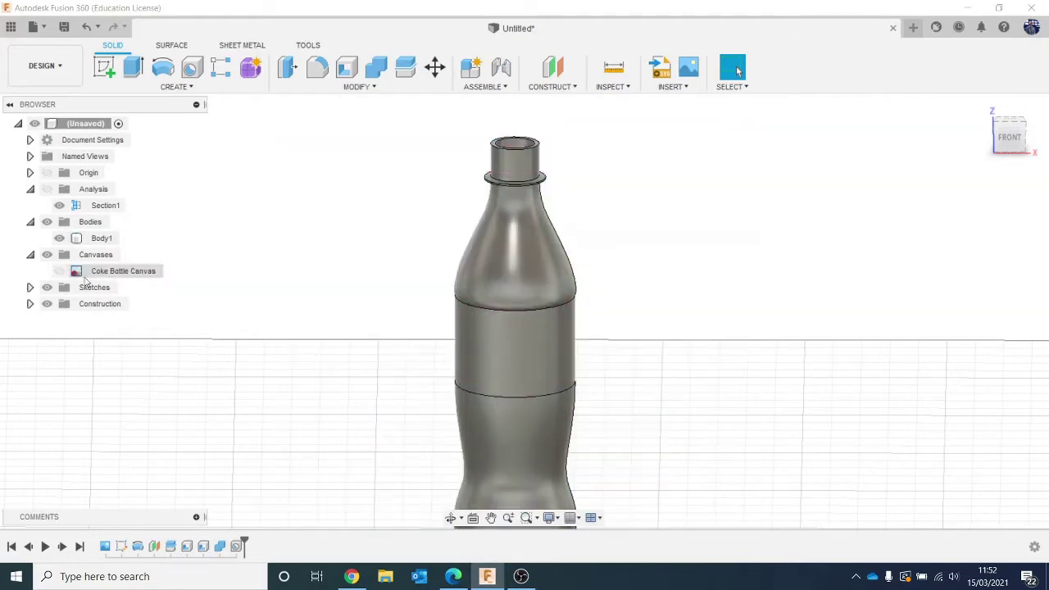
# Offset the outer cylindrical face of the bottle neck outward by 1 mm, with New Body as the operation
pyautogui.click(163, 47)
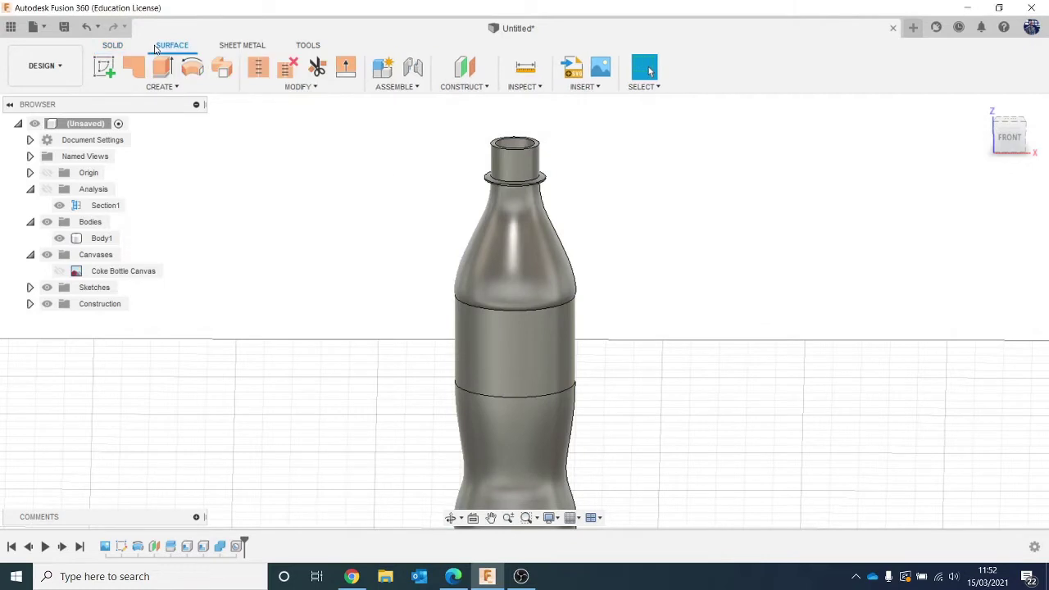
pyautogui.click(169, 87)
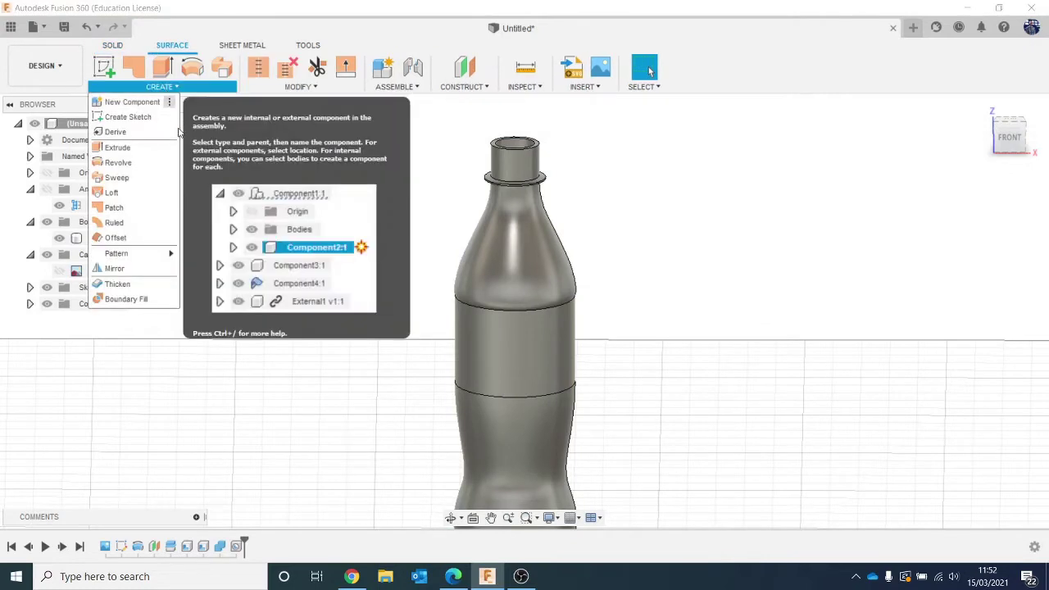
pyautogui.click(150, 238)
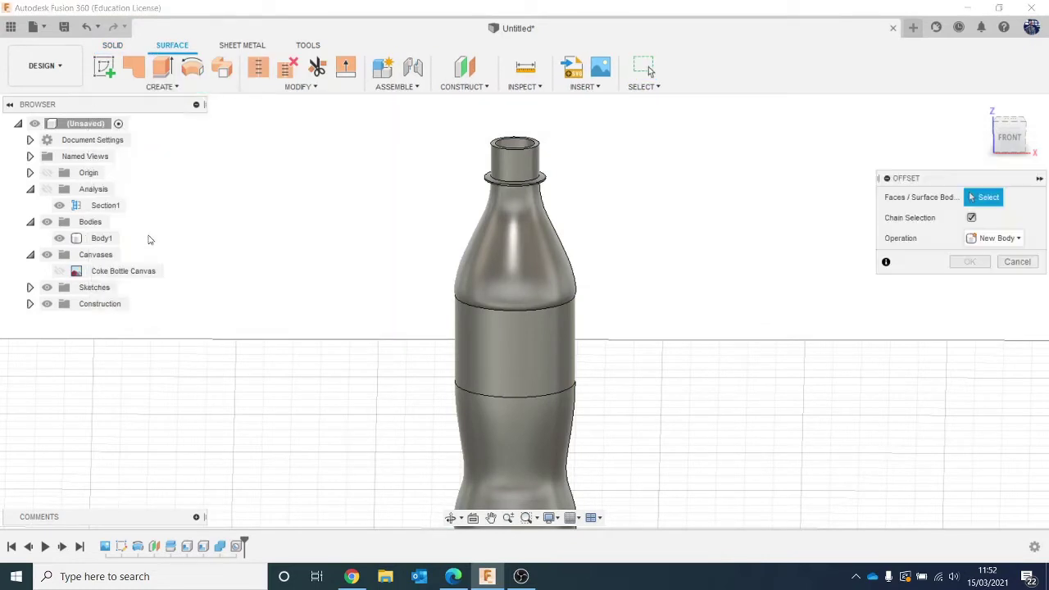
pyautogui.click(529, 159)
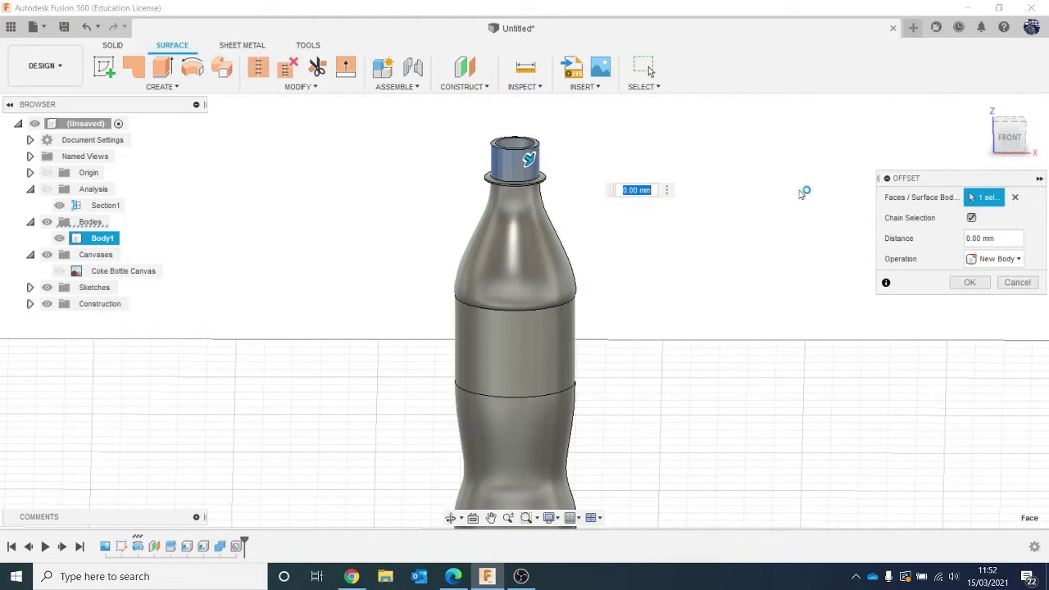
pyautogui.click(1004, 141)
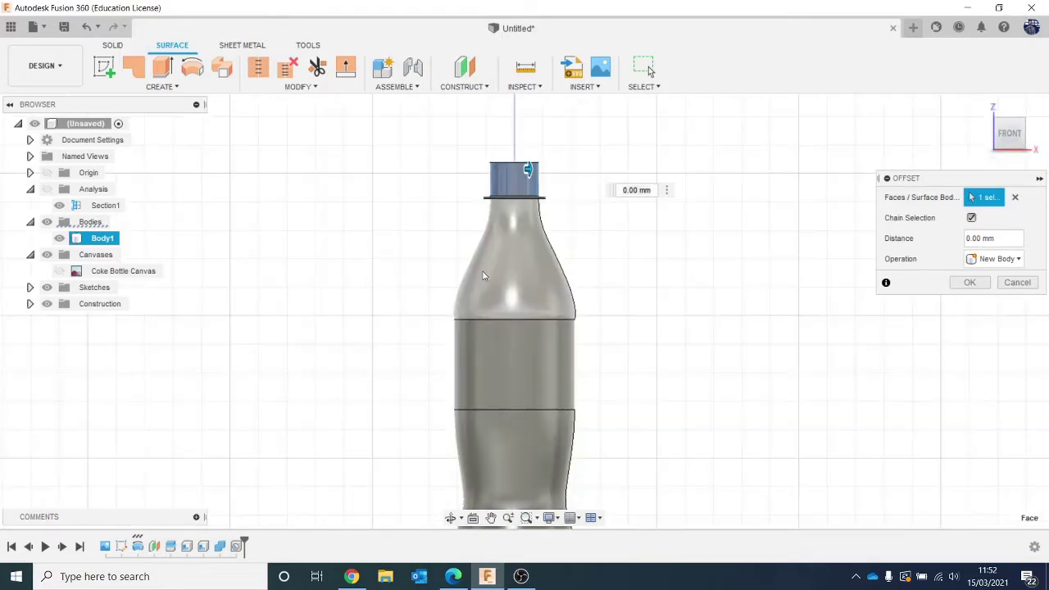
pyautogui.scroll(4, 587, 177)
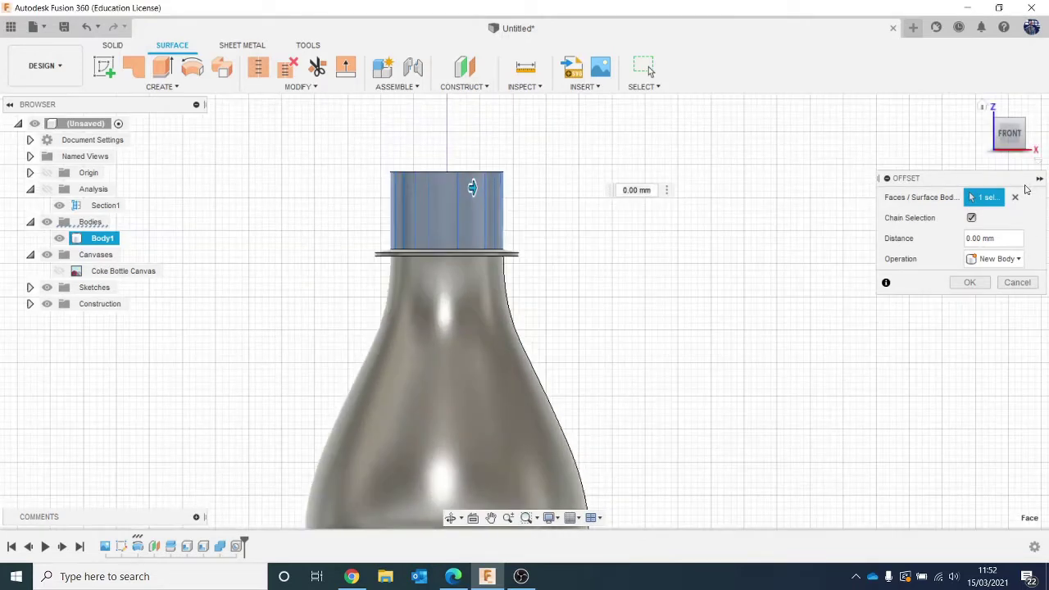
pyautogui.moveTo(1004, 141); pyautogui.dragTo(1002, 156)
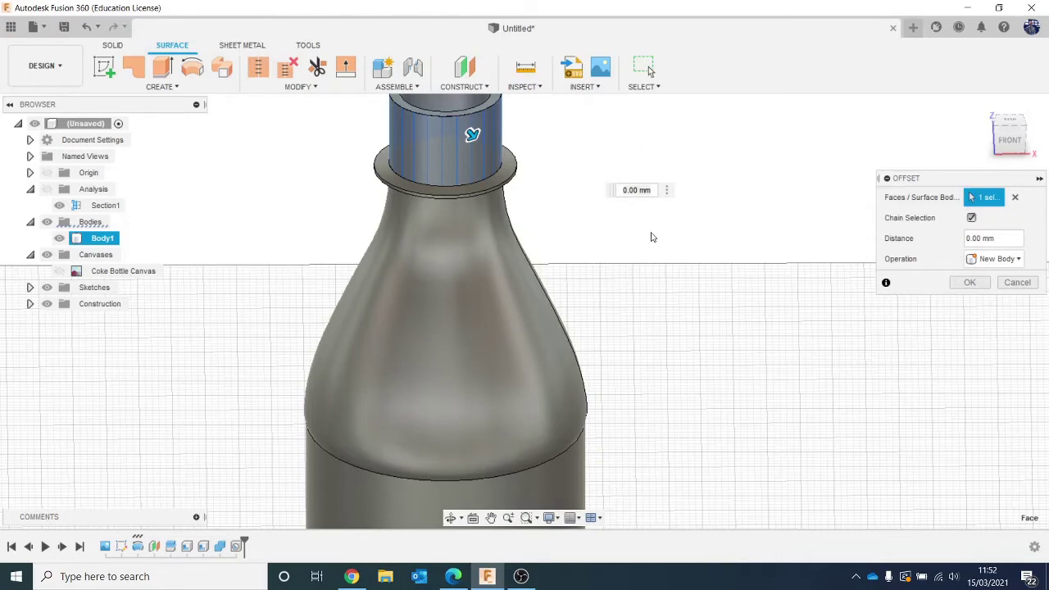
pyautogui.moveTo(653, 234); pyautogui.dragTo(641, 294, button='middle')
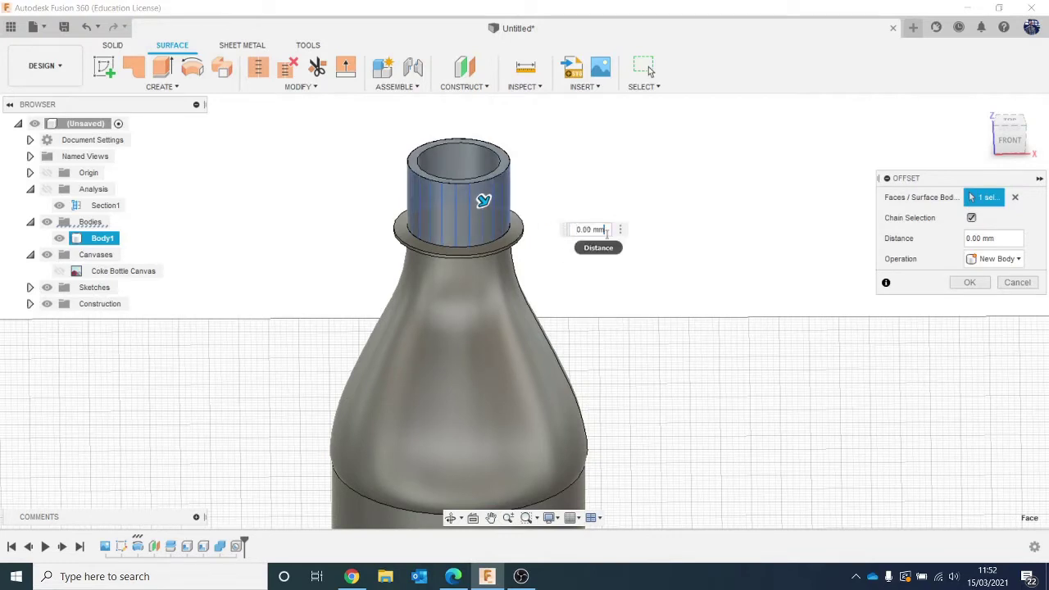
pyautogui.click(606, 230)
pyautogui.write('1')
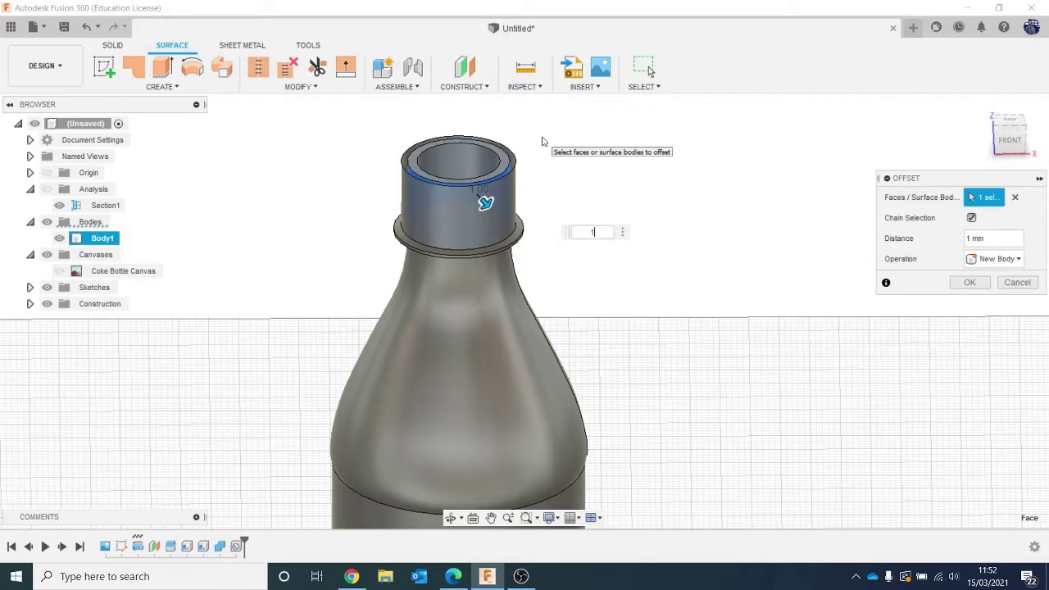
pyautogui.write('2')
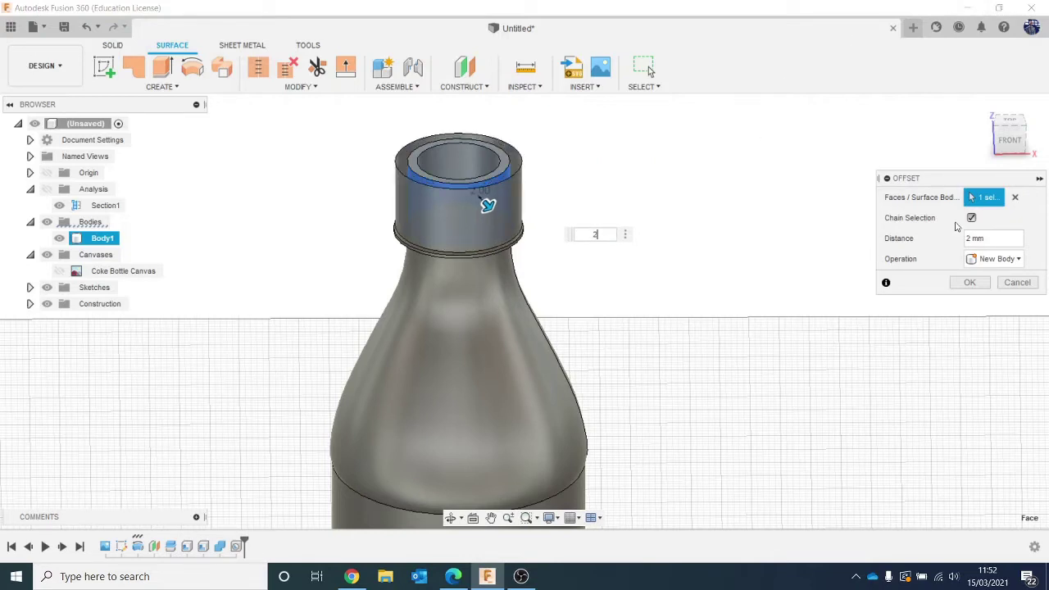
pyautogui.write('1')
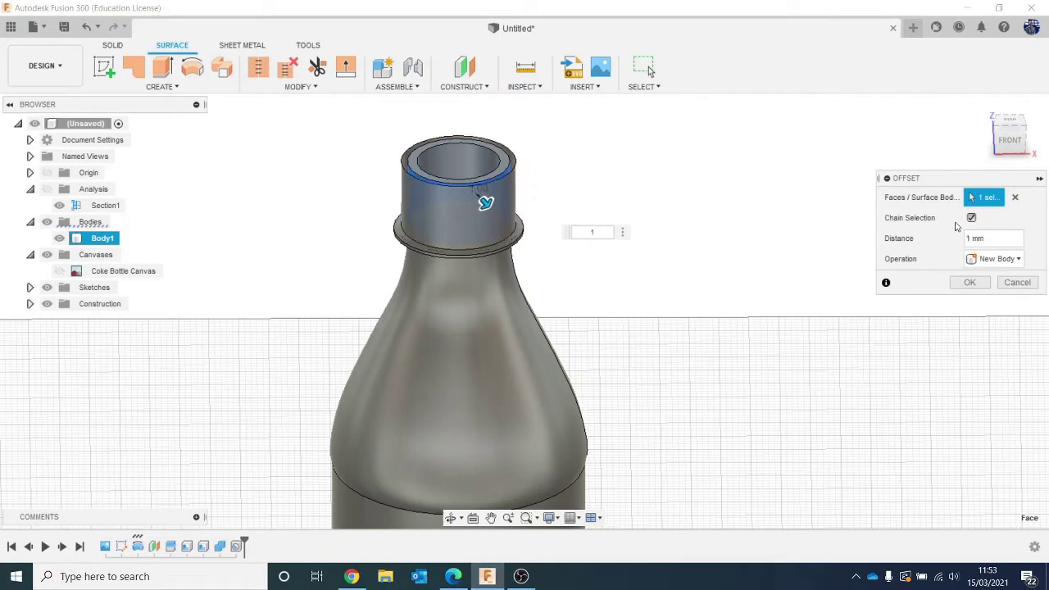
# Hide the bottle body to check the offset preview on its own, and create the offset surface
pyautogui.scroll(6, 508, 147)
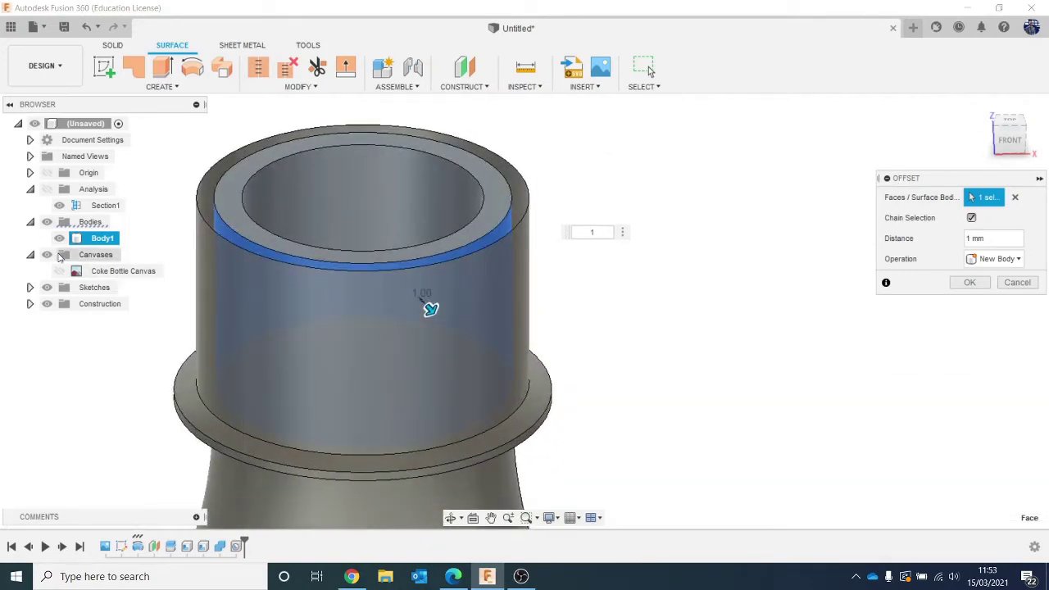
pyautogui.click(59, 238)
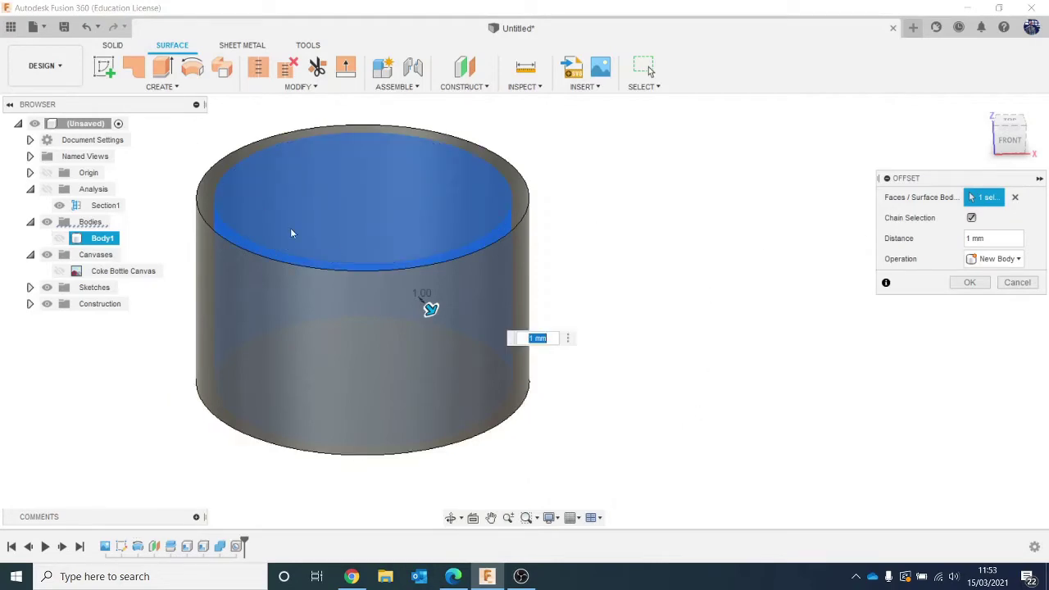
pyautogui.click(1024, 154)
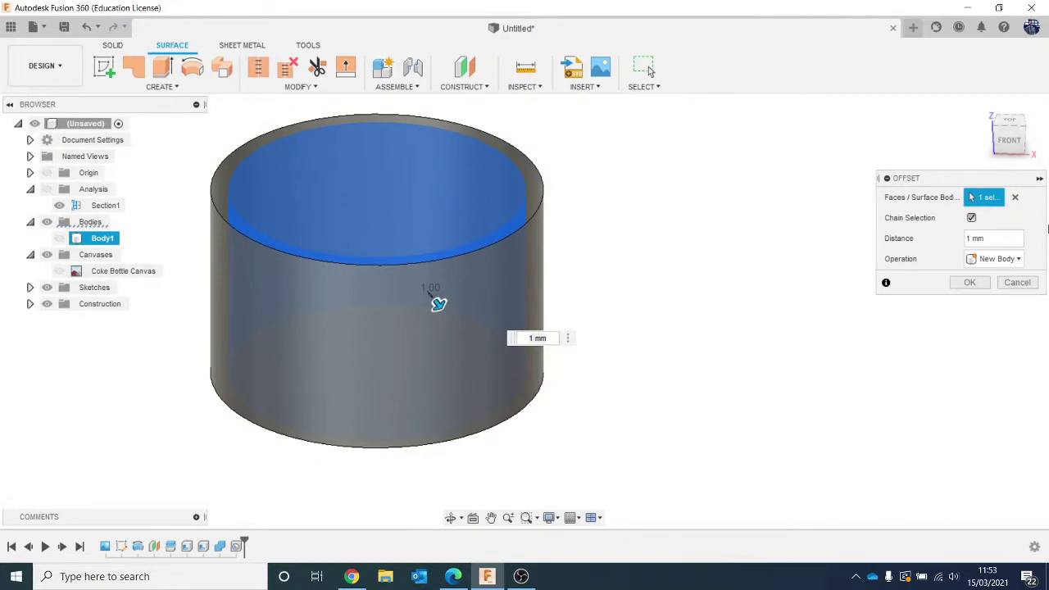
pyautogui.click(969, 282)
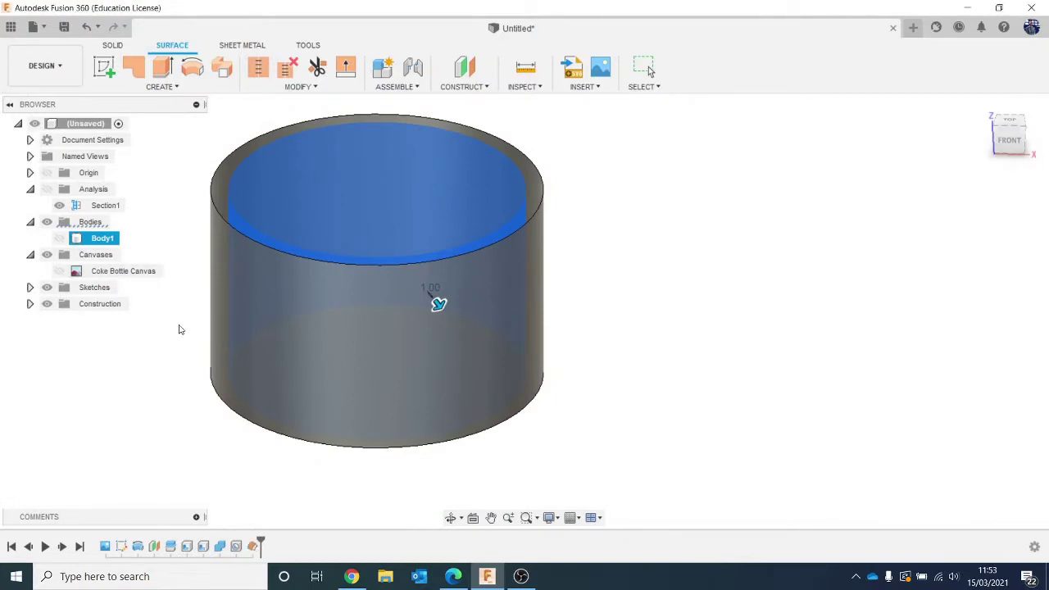
# Show the bottle body again to compare the offset surface with the neck and its flange
pyautogui.click(59, 238)
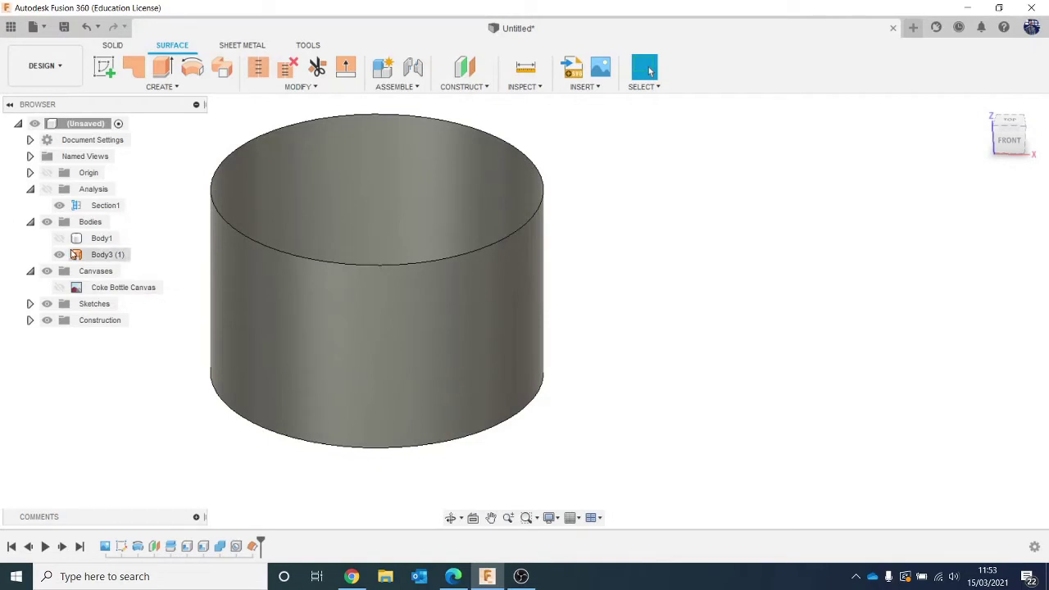
pyautogui.click(59, 238)
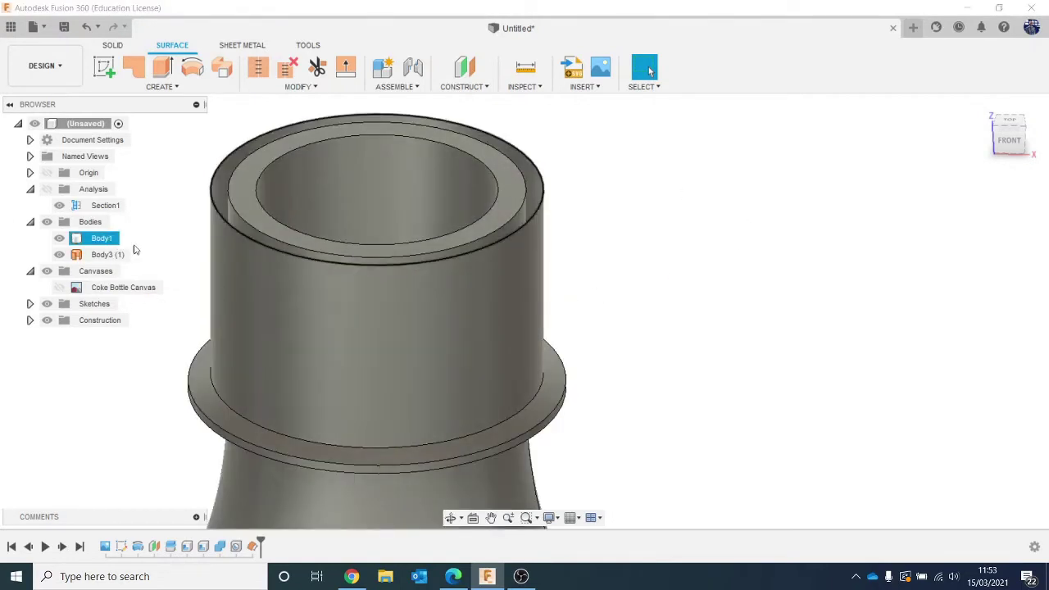
pyautogui.moveTo(246, 290); pyautogui.dragTo(479, 266, button='middle')
pyautogui.scroll(-1, 377, 285)
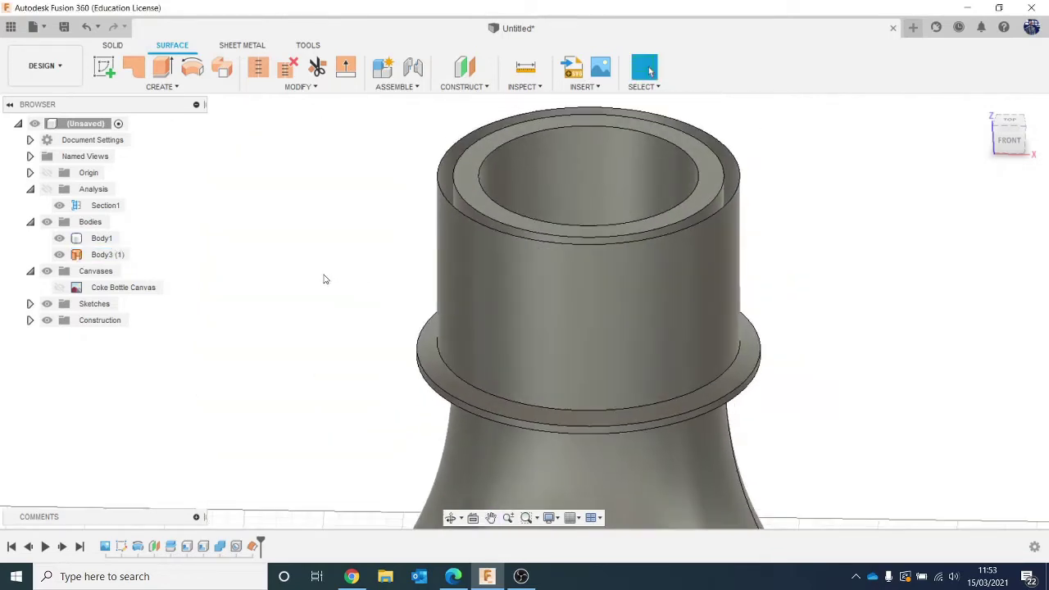
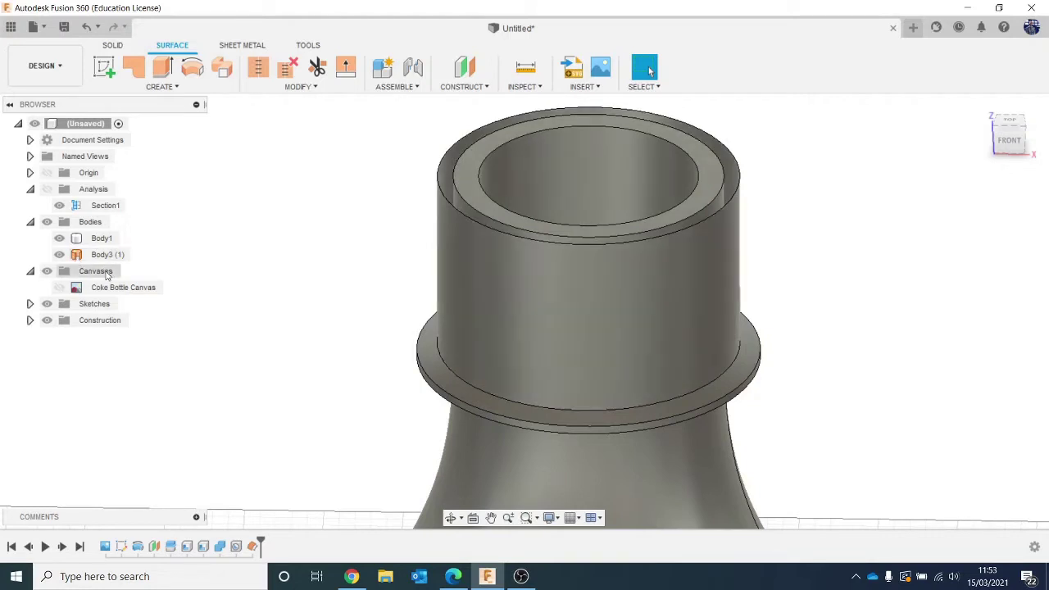
pyautogui.scroll(-3, 209, 319)
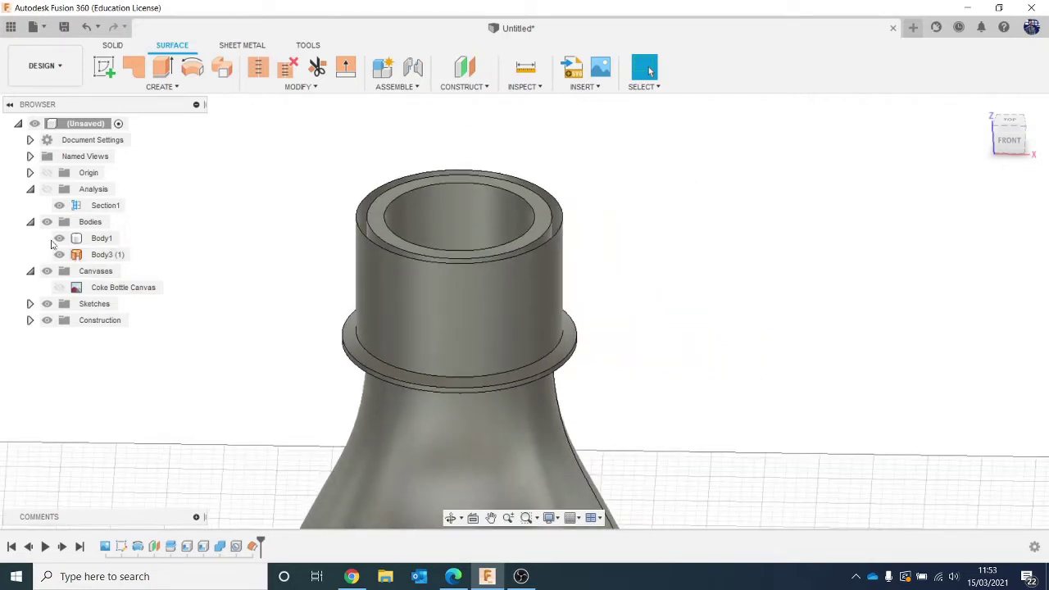
# Hide the bottle body and patch the upper circular edge of the offset surface as a new body
pyautogui.click(58, 239)
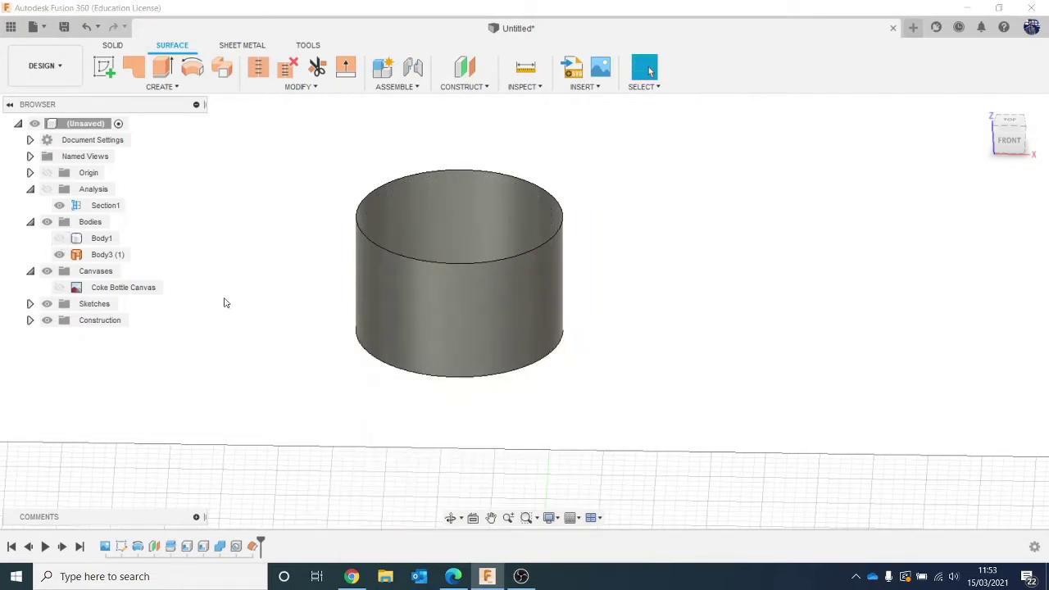
pyautogui.click(166, 87)
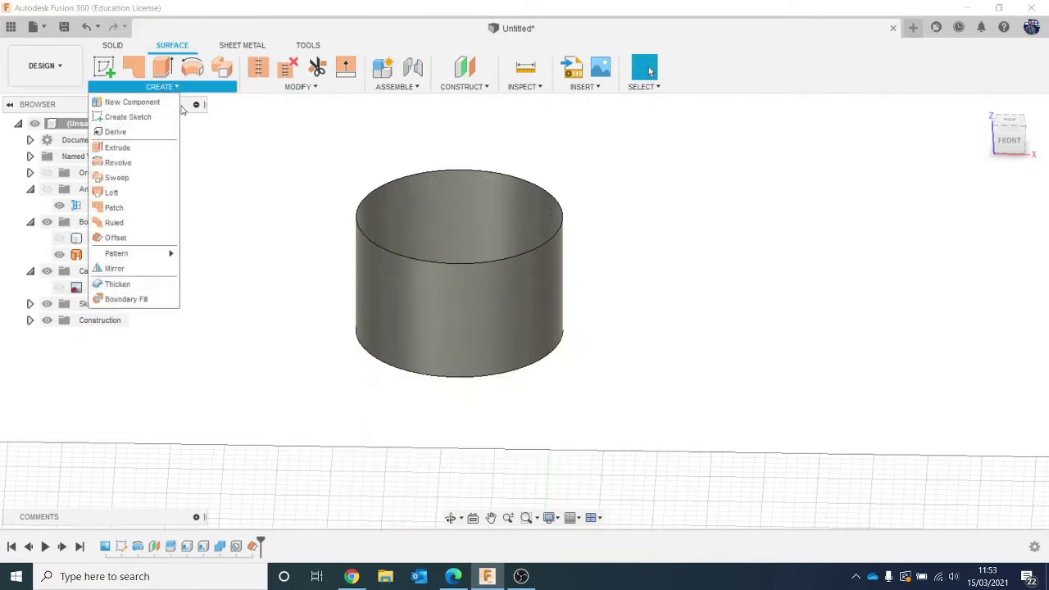
pyautogui.click(149, 207)
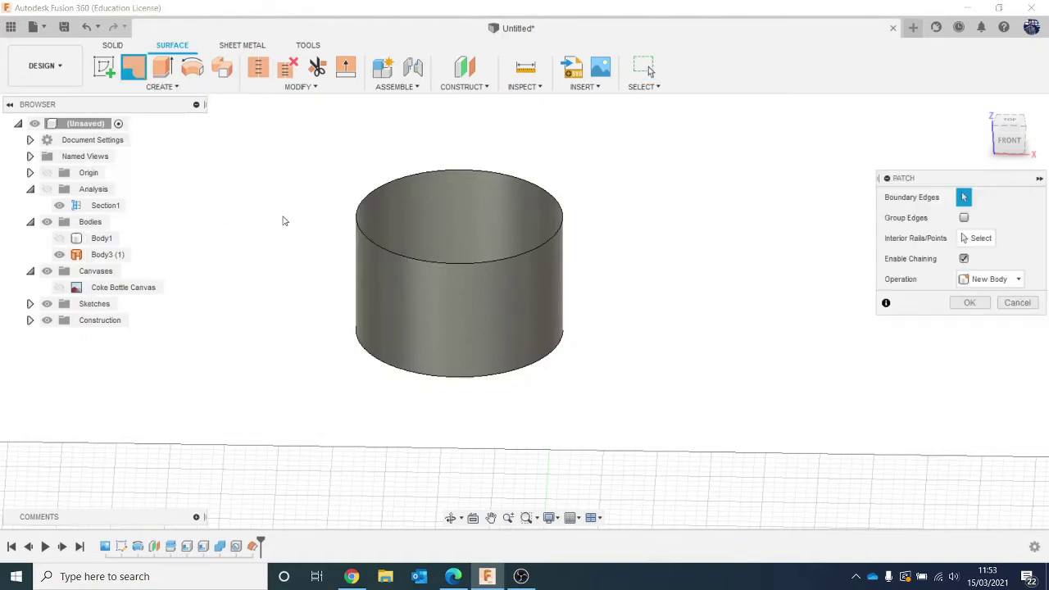
pyautogui.click(416, 260)
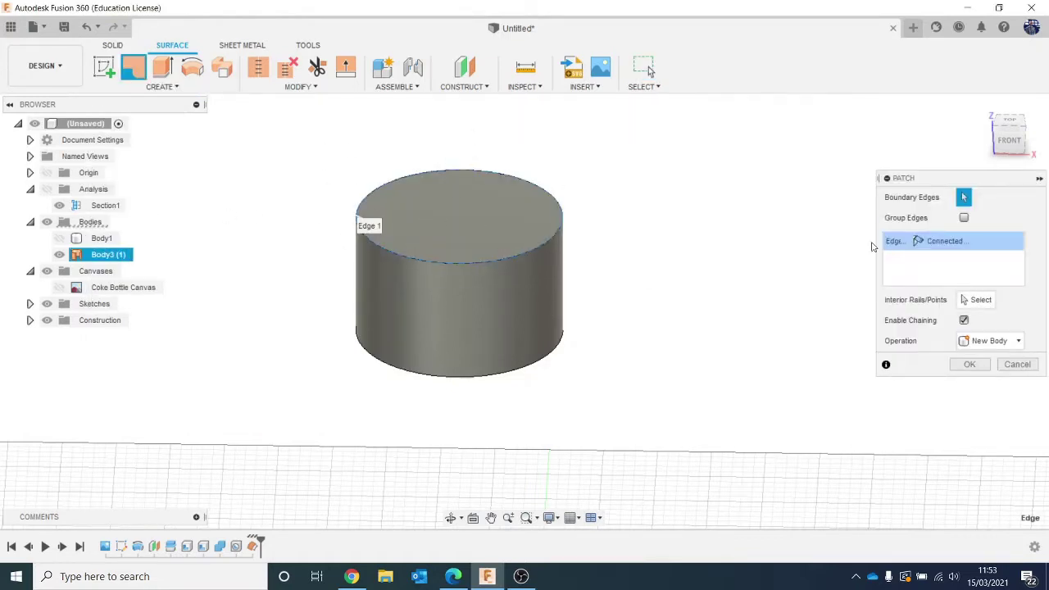
pyautogui.click(967, 366)
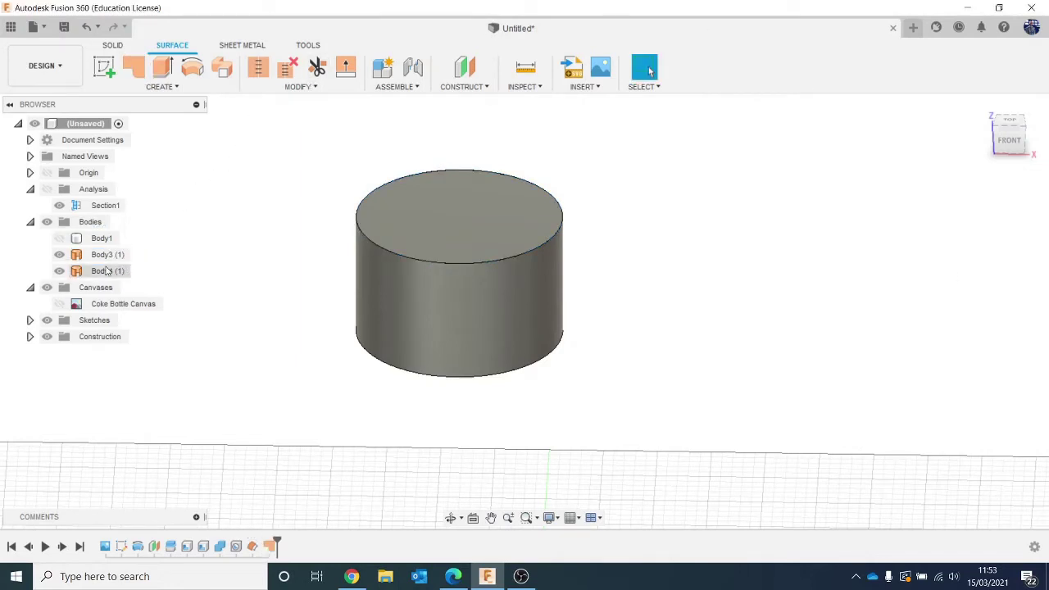
# Stitch the cylindrical surface and the top patch into one surface body and check the result by selecting it
pyautogui.click(299, 87)
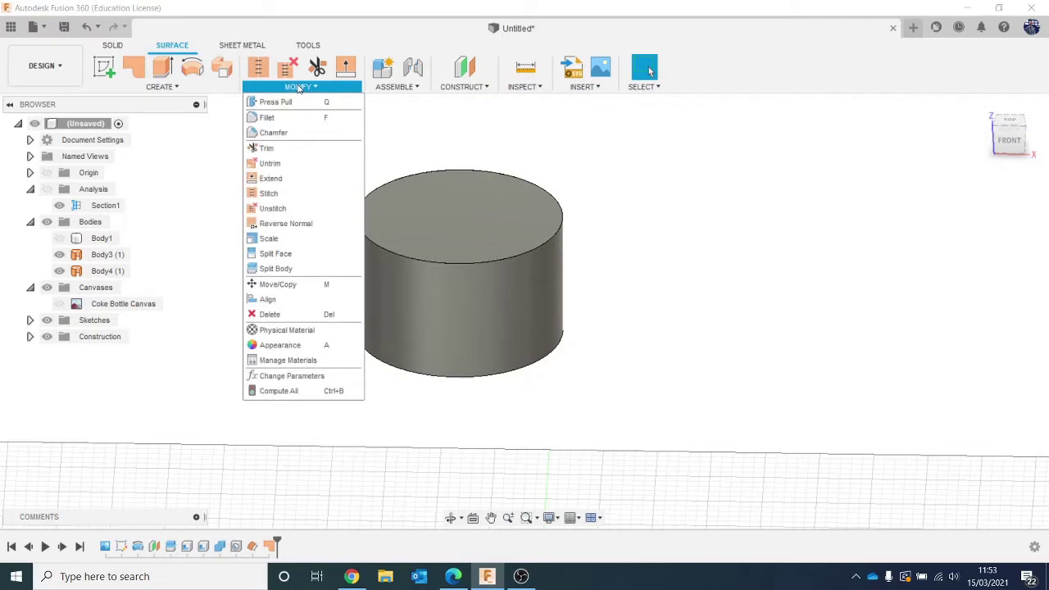
pyautogui.click(317, 194)
pyautogui.click(419, 286)
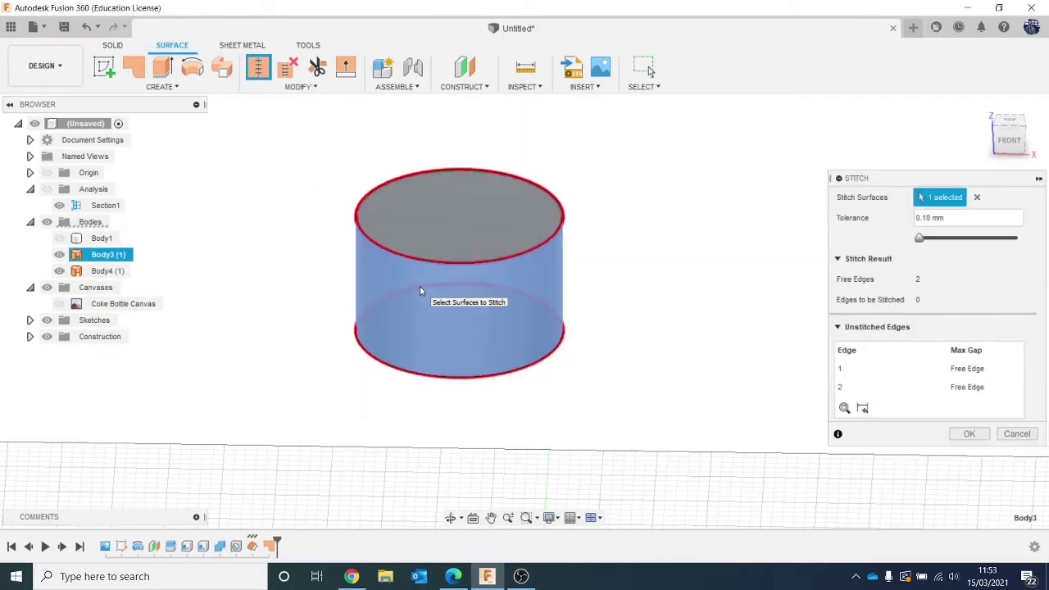
pyautogui.click(447, 237)
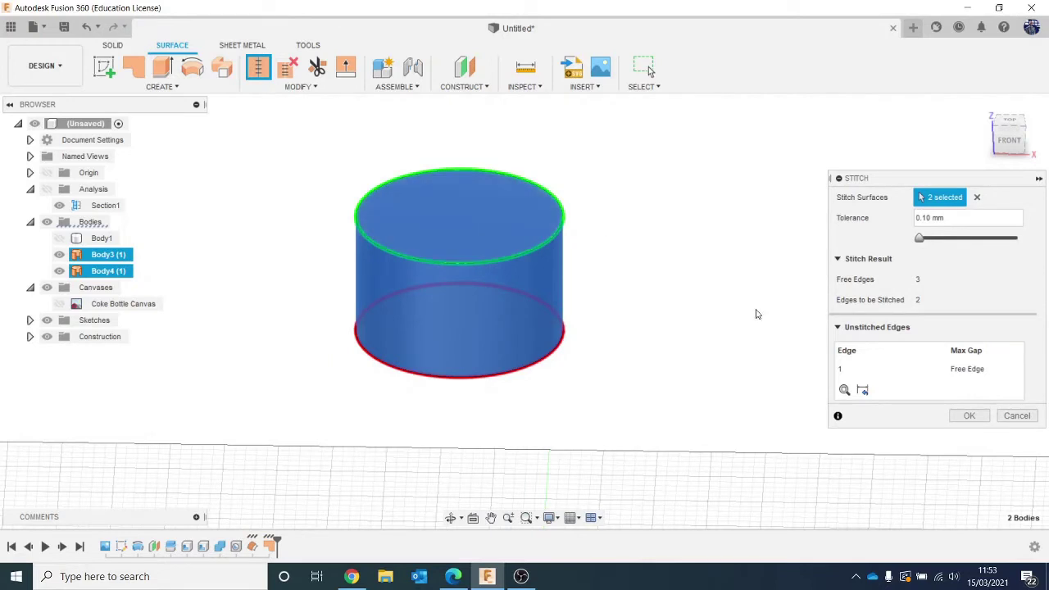
pyautogui.click(969, 416)
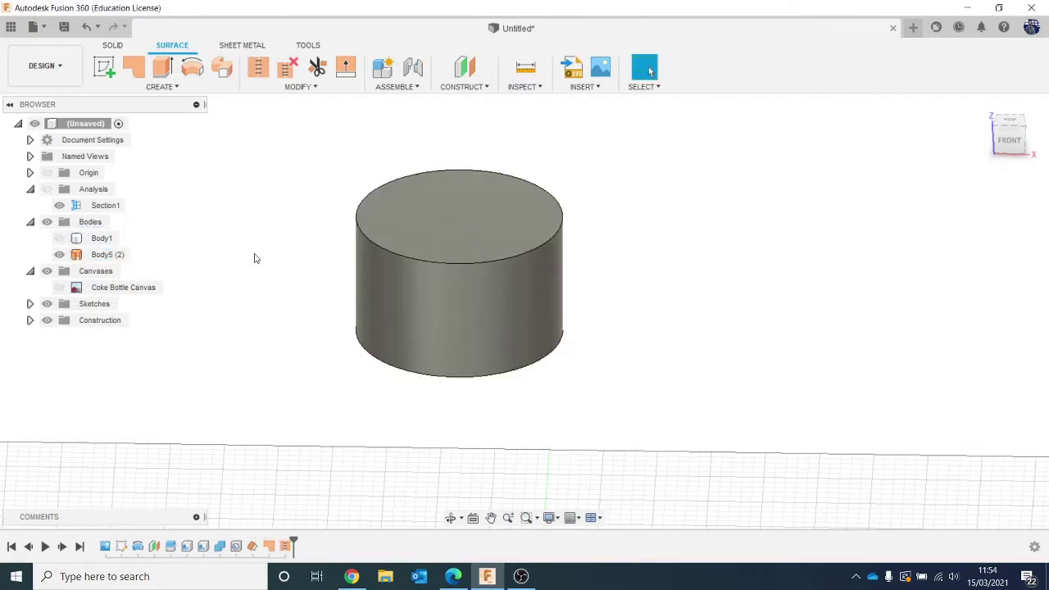
pyautogui.click(121, 255)
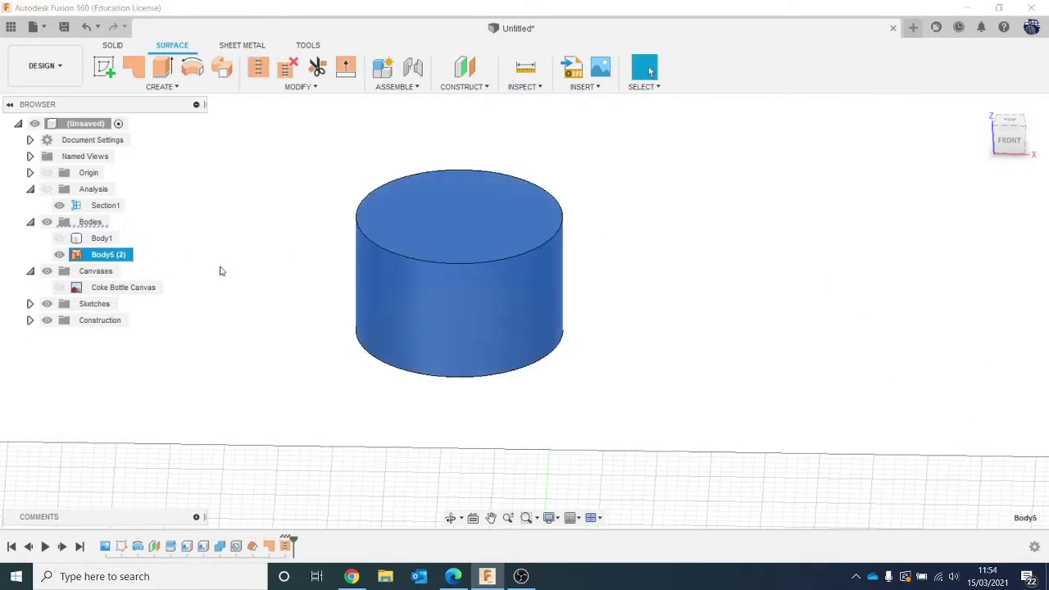
pyautogui.click(219, 271)
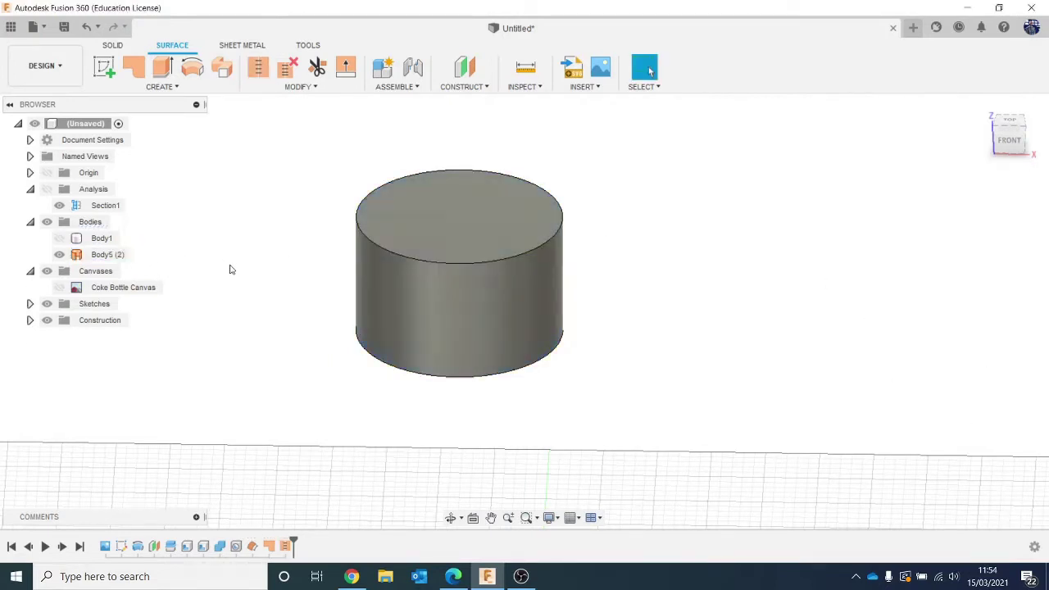
# Thicken the stitched cap surface by 1 mm on one side as a new body, showing the canvas and bottle body to compare the fit
pyautogui.click(176, 87)
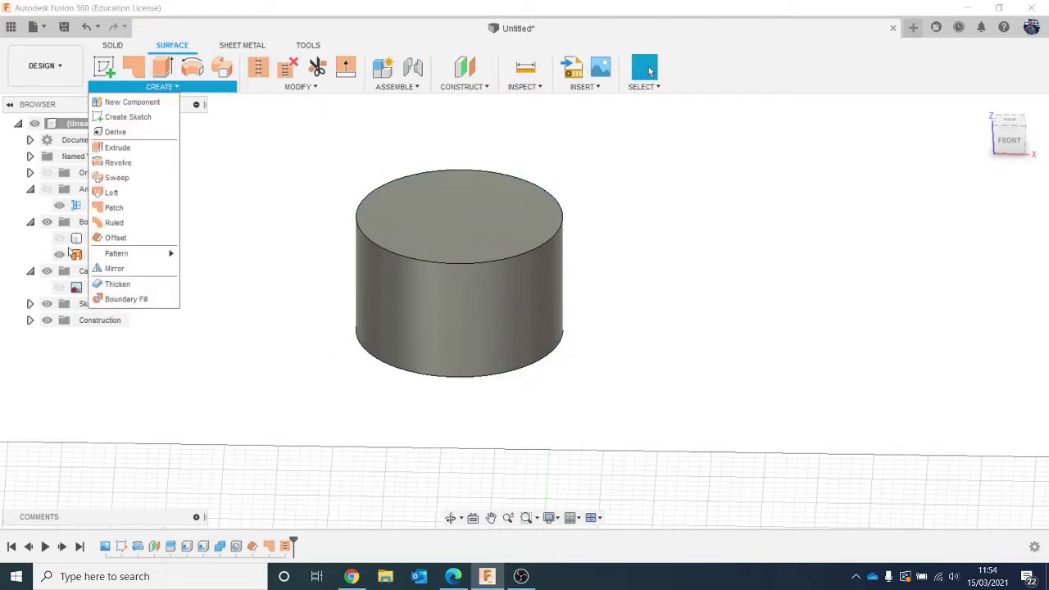
pyautogui.click(117, 283)
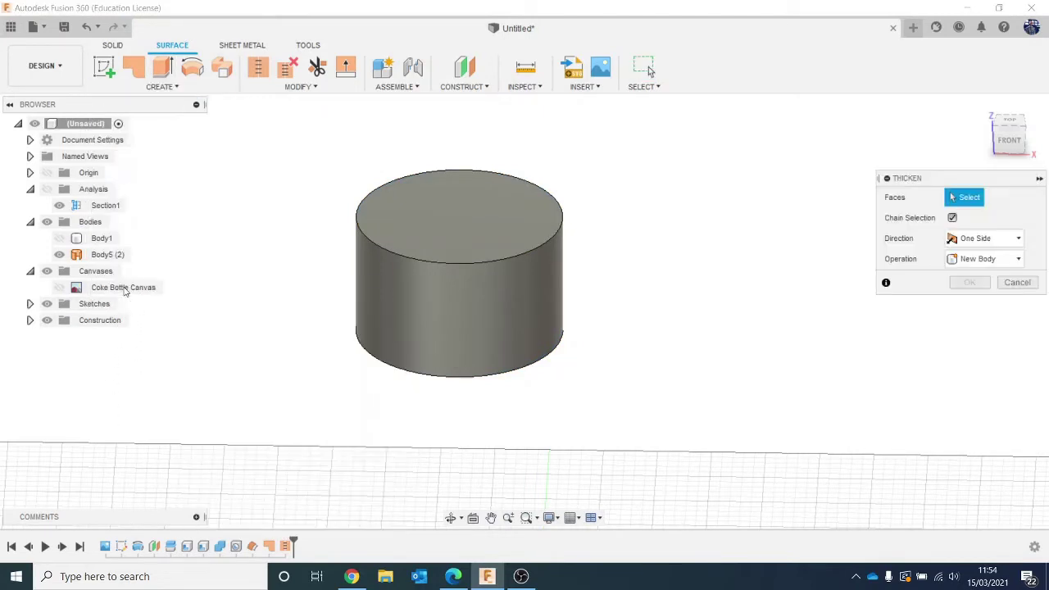
pyautogui.moveTo(305, 146); pyautogui.dragTo(710, 428)
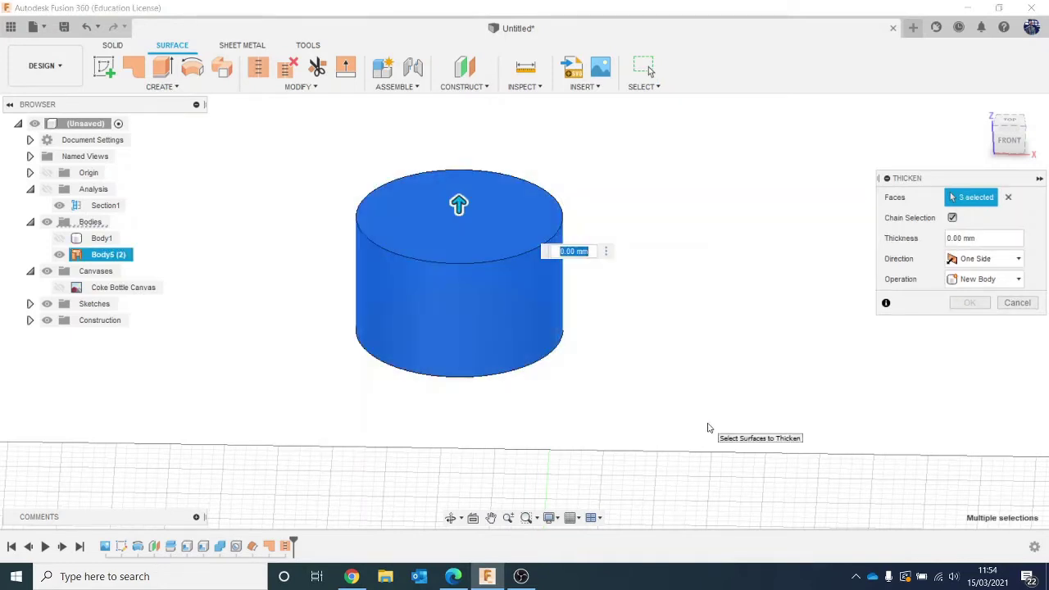
pyautogui.write('1')
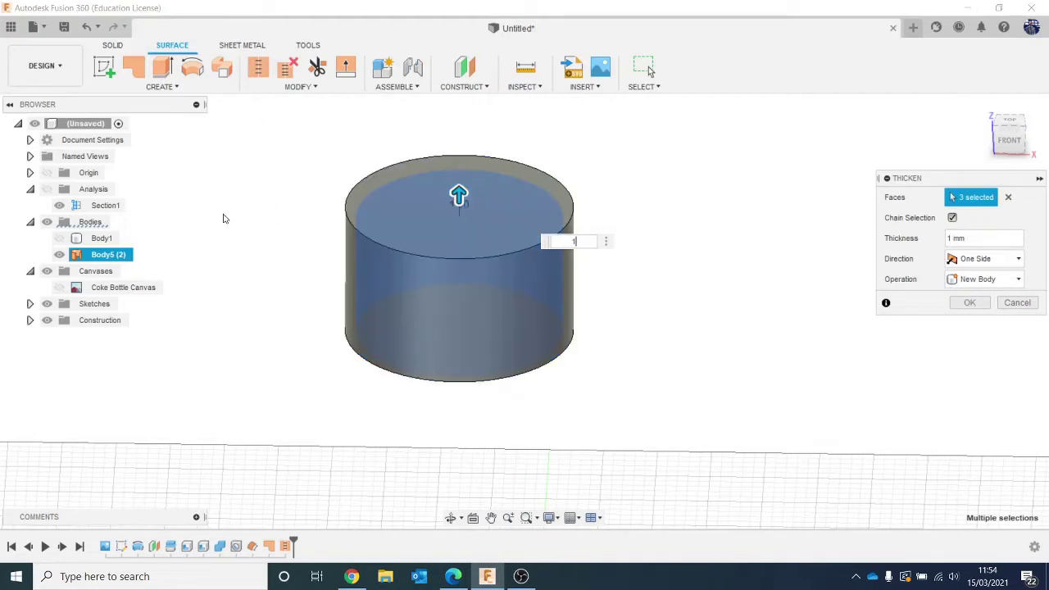
pyautogui.click(59, 287)
pyautogui.scroll(-2, 295, 332)
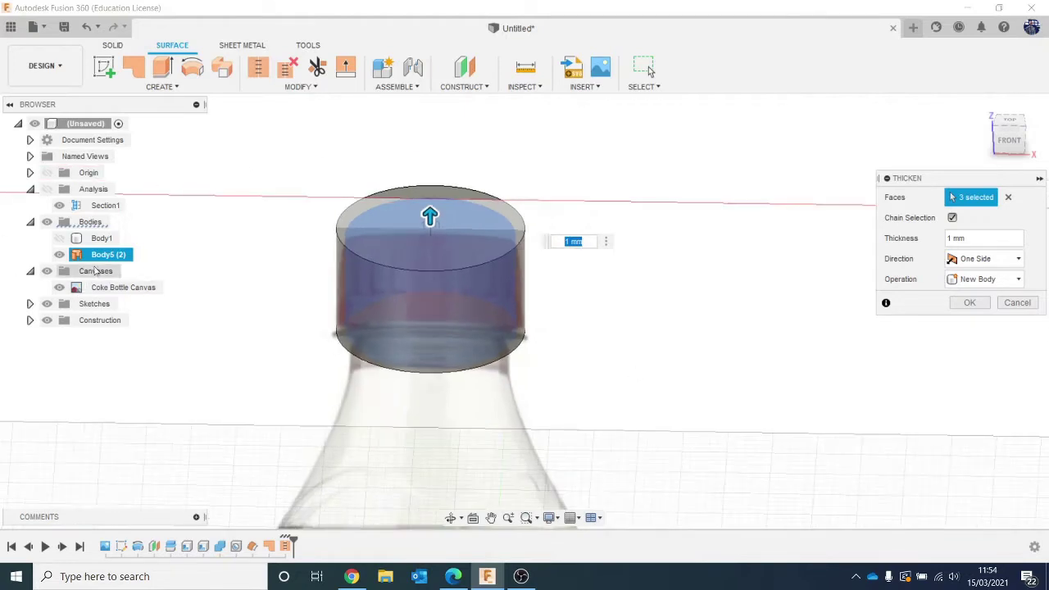
pyautogui.click(59, 238)
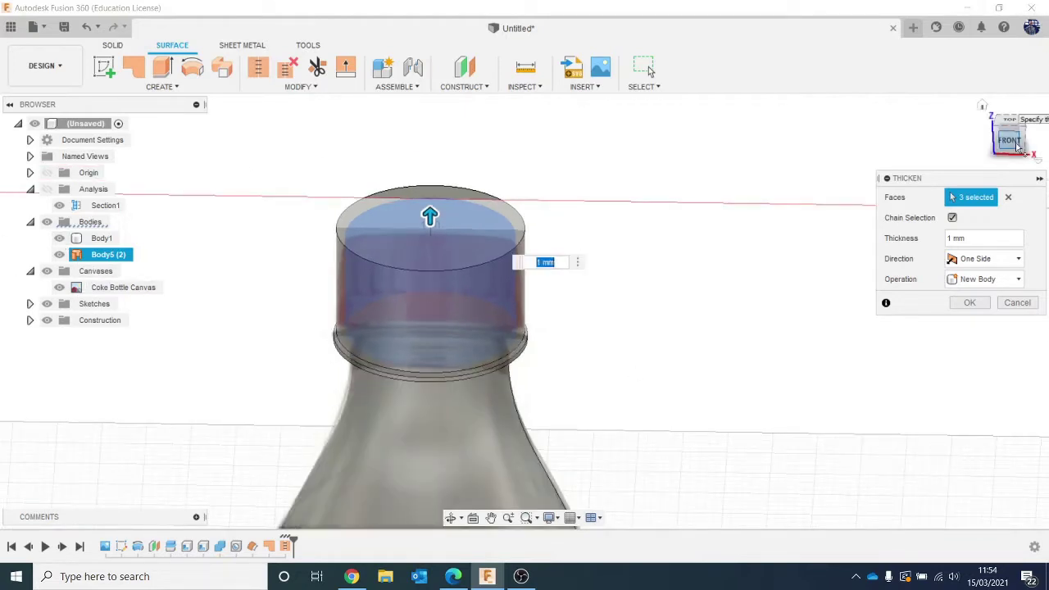
pyautogui.moveTo(1019, 133); pyautogui.dragTo(994, 141)
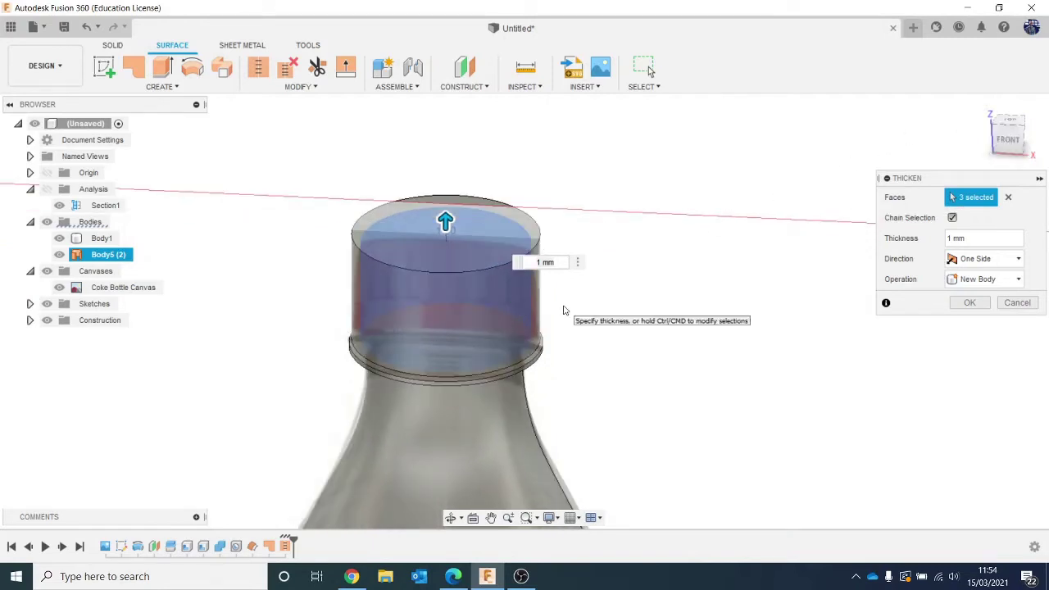
pyautogui.click(969, 303)
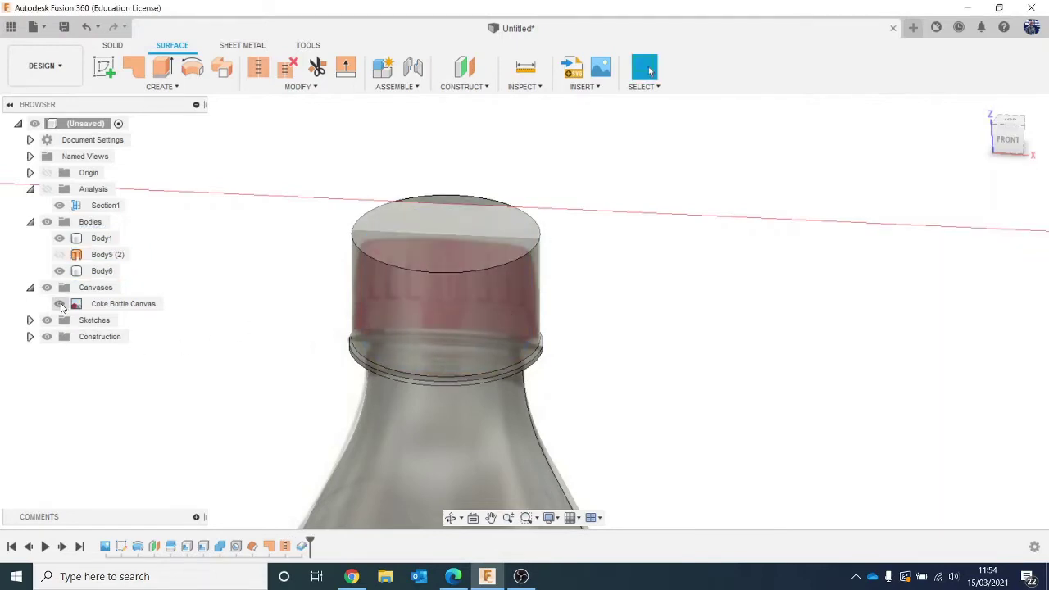
# Hide the Coke Bottle Canvas and examine from the front and from above how the thickened cap sits on the neck flange
pyautogui.click(59, 304)
pyautogui.scroll(-3, 286, 352)
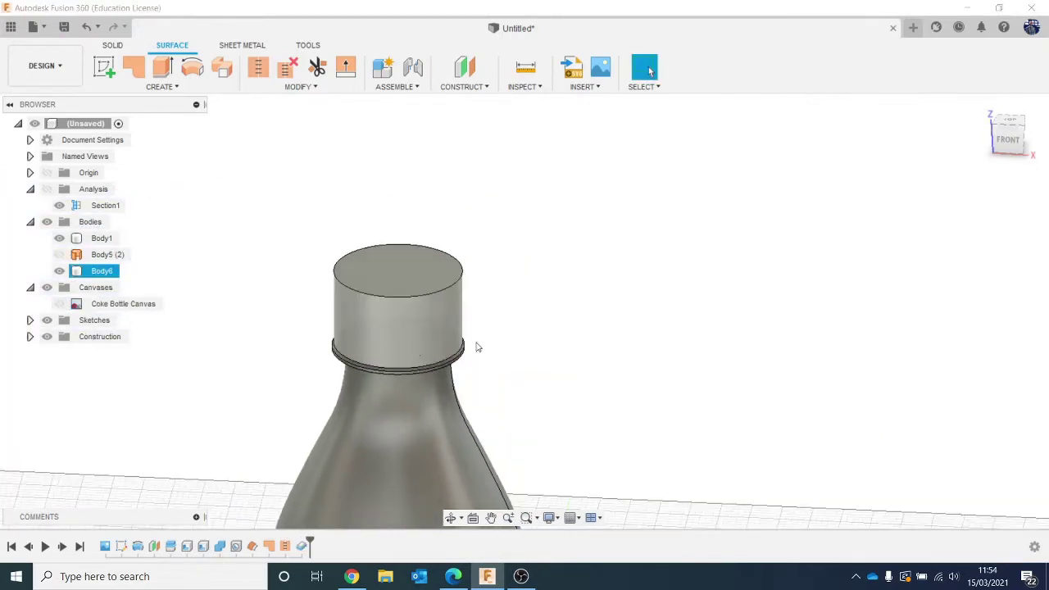
pyautogui.click(1017, 141)
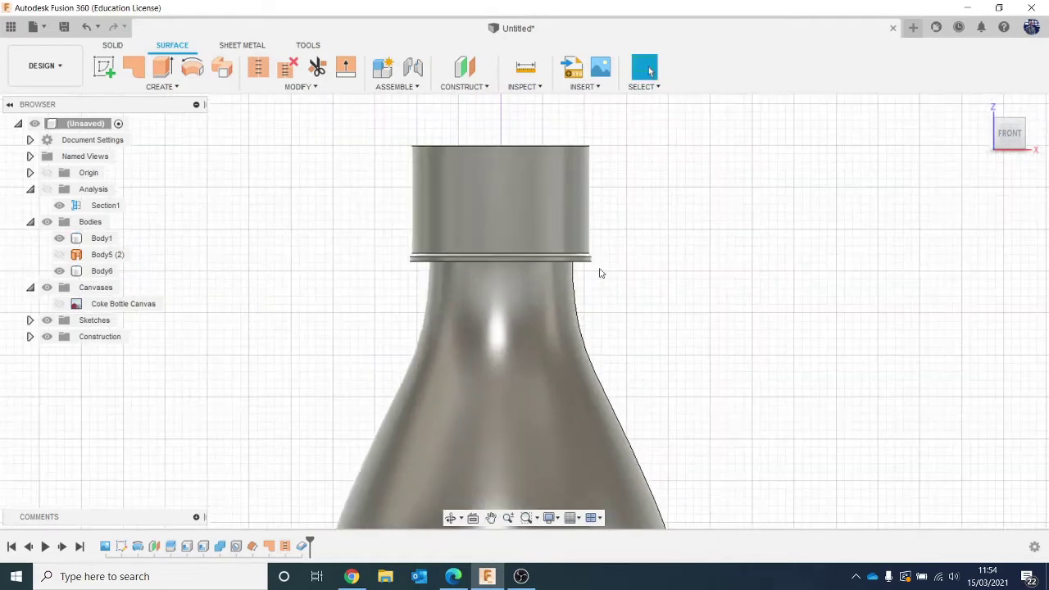
pyautogui.scroll(2, 599, 272)
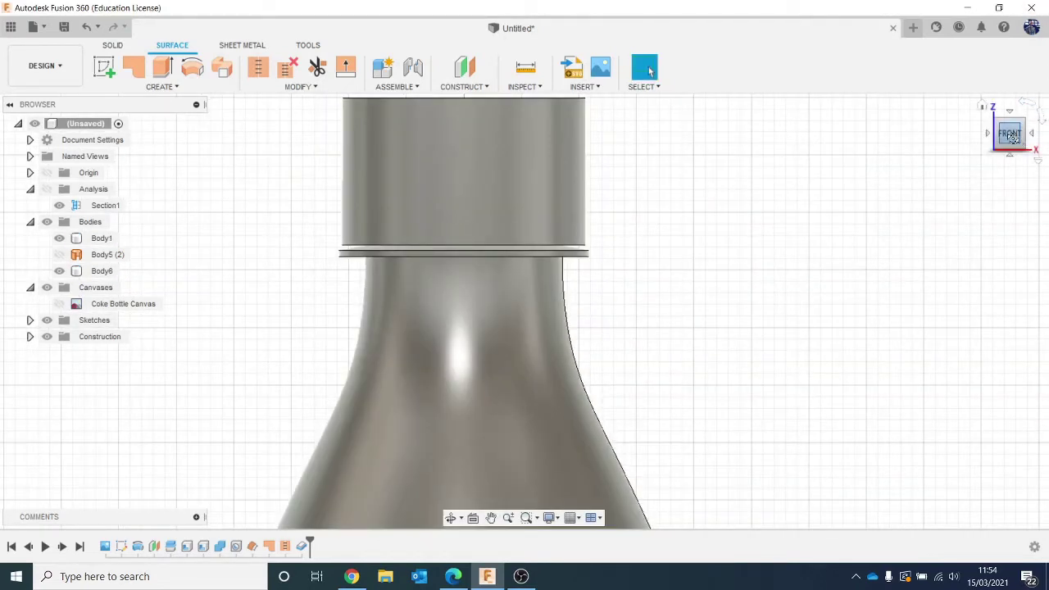
pyautogui.moveTo(1013, 137)
pyautogui.mouseDown()
pyautogui.moveTo(1013, 164)
pyautogui.moveTo(1013, 154)
pyautogui.mouseUp()
pyautogui.moveTo(811, 309); pyautogui.dragTo(726, 555, button='middle')
pyautogui.scroll(-2, 646, 484)
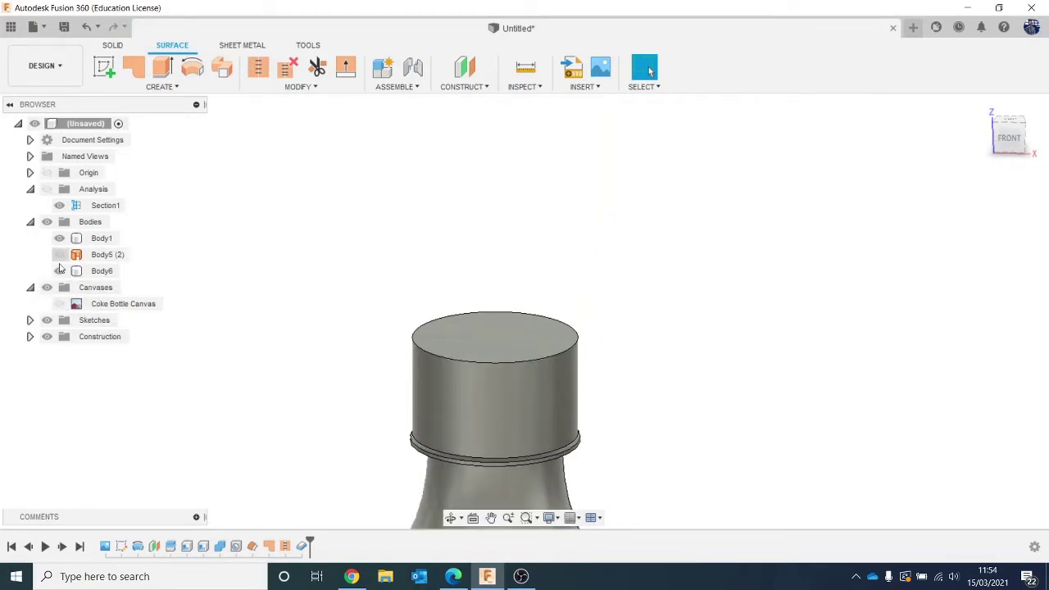
# Toggle the visibility of the thickened cap and the original stitched surface to compare each with the bottle neck
pyautogui.click(59, 275)
pyautogui.click(60, 274)
pyautogui.click(59, 273)
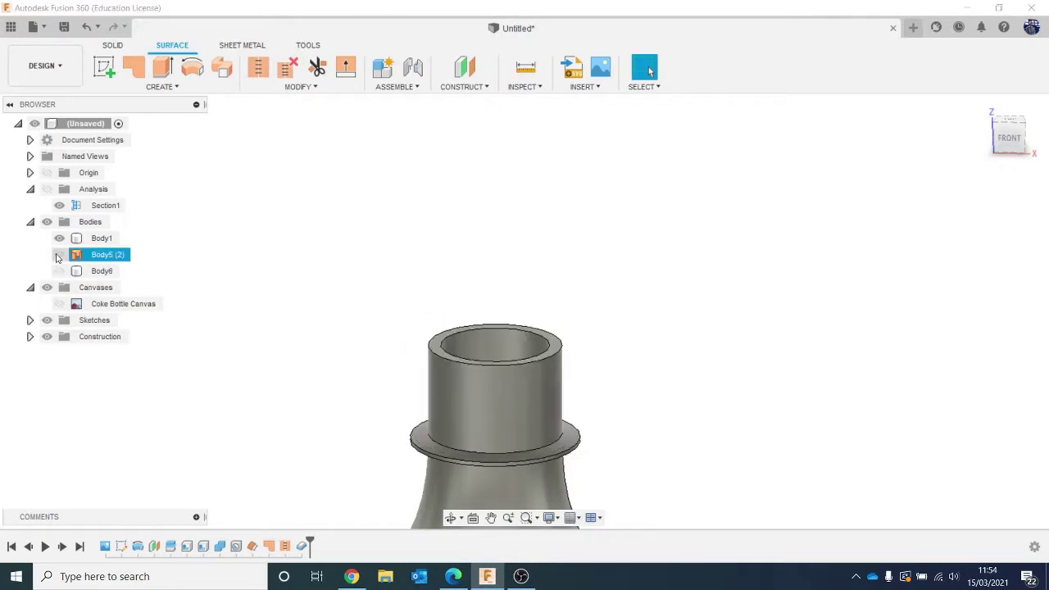
pyautogui.click(59, 255)
pyautogui.click(58, 256)
pyautogui.click(60, 276)
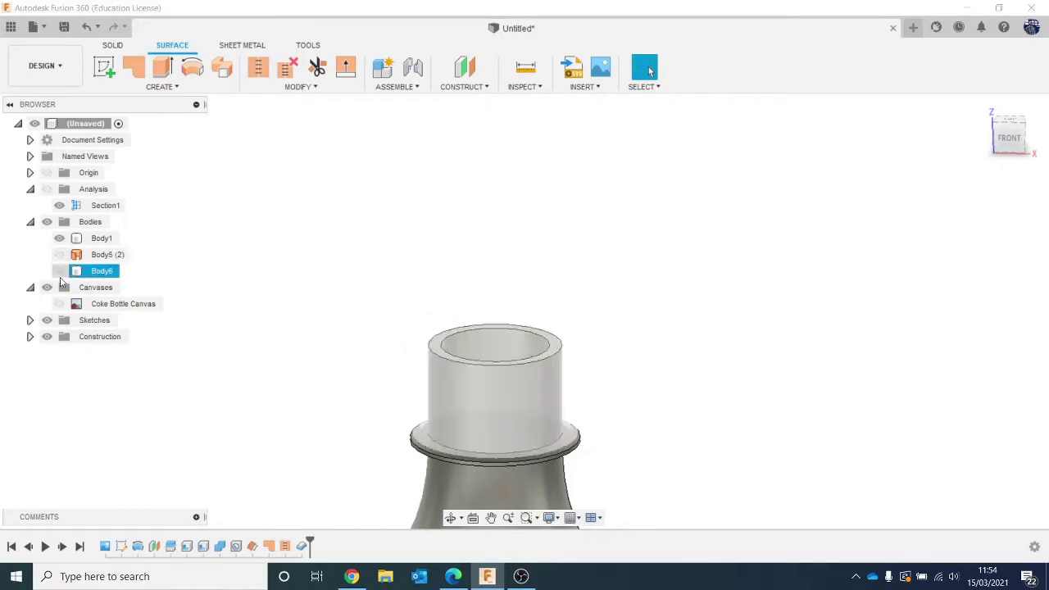
pyautogui.click(59, 272)
pyautogui.click(59, 255)
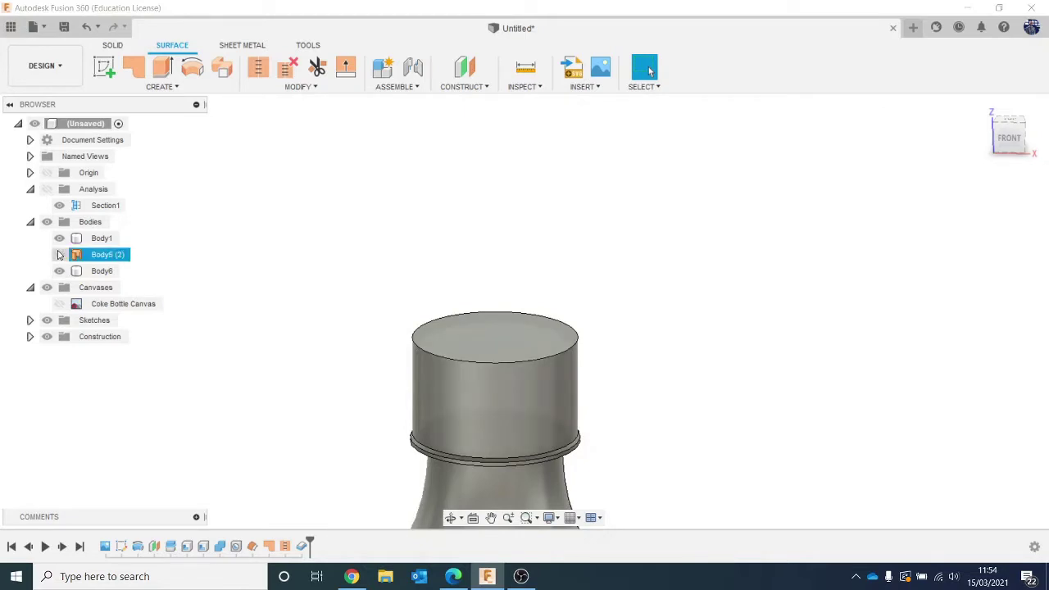
pyautogui.click(58, 254)
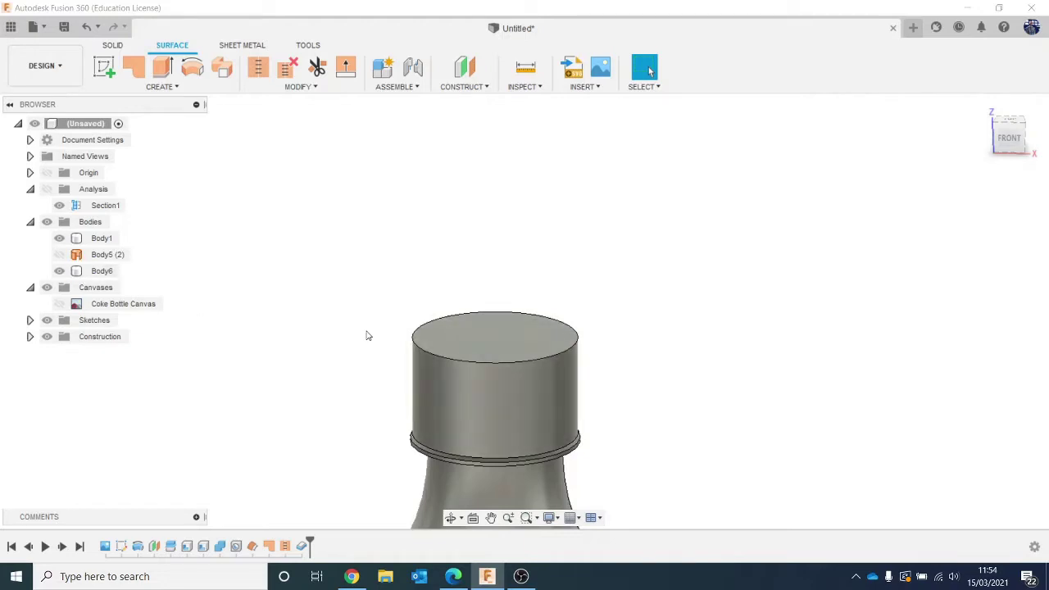
# Identify the main bottle's body and rename it "bottle body"
pyautogui.scroll(-3, 368, 336)
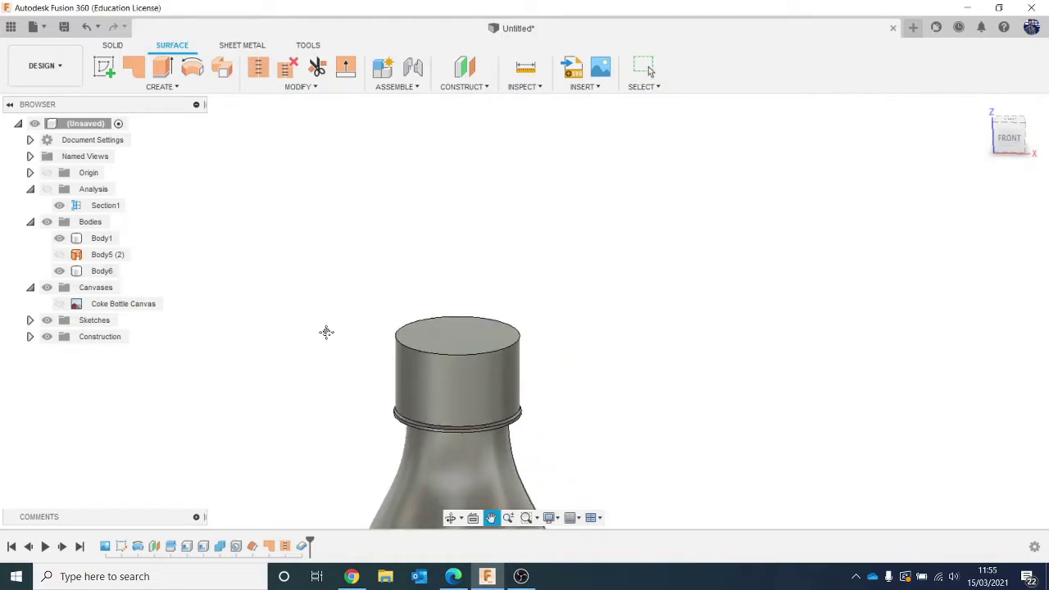
pyautogui.click(92, 241)
pyautogui.scroll(-2, 269, 232)
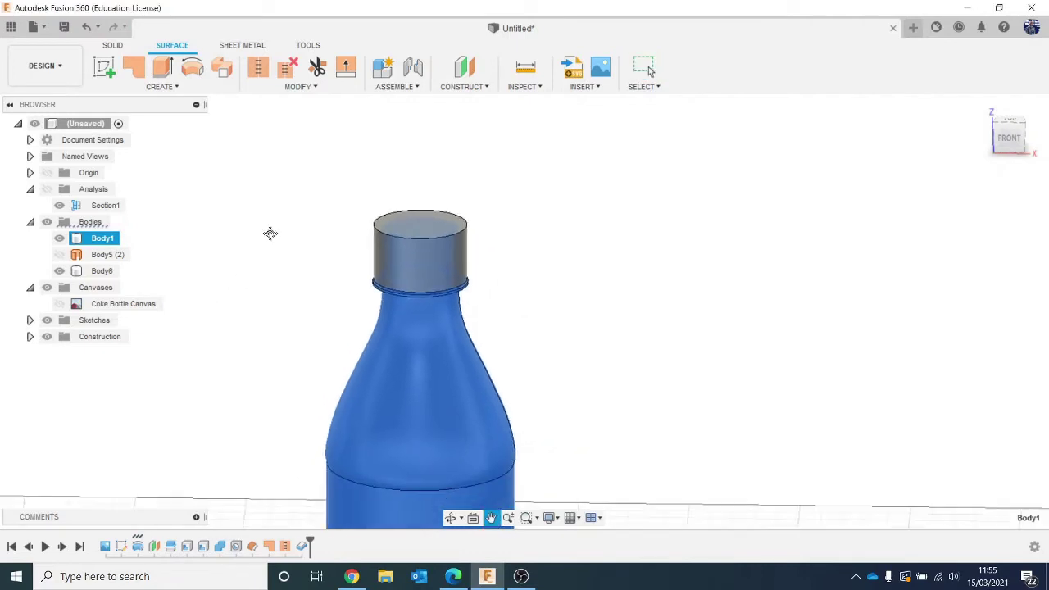
pyautogui.click(103, 271)
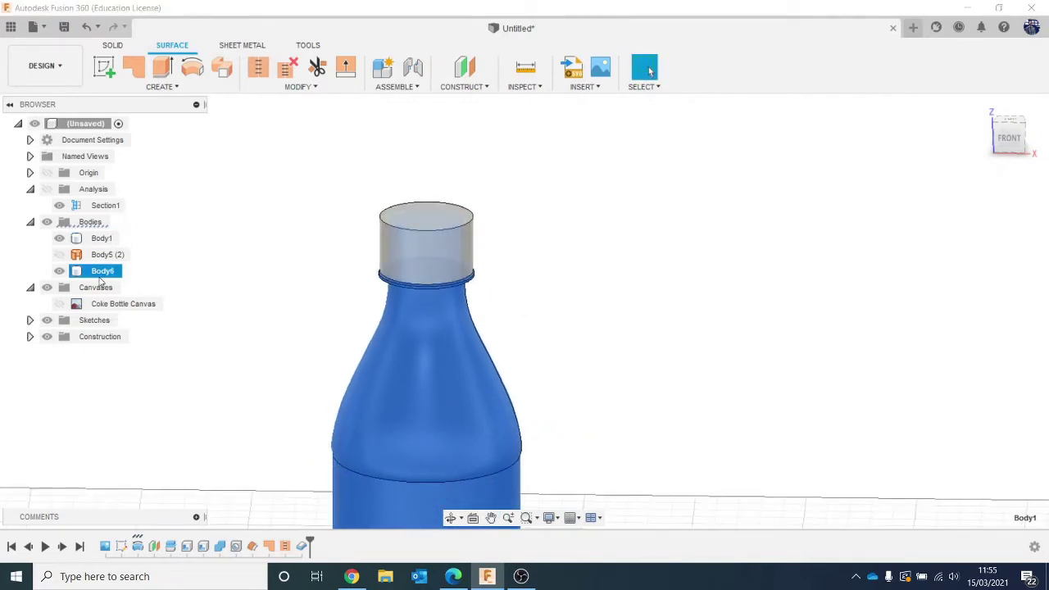
pyautogui.doubleClick(99, 238)
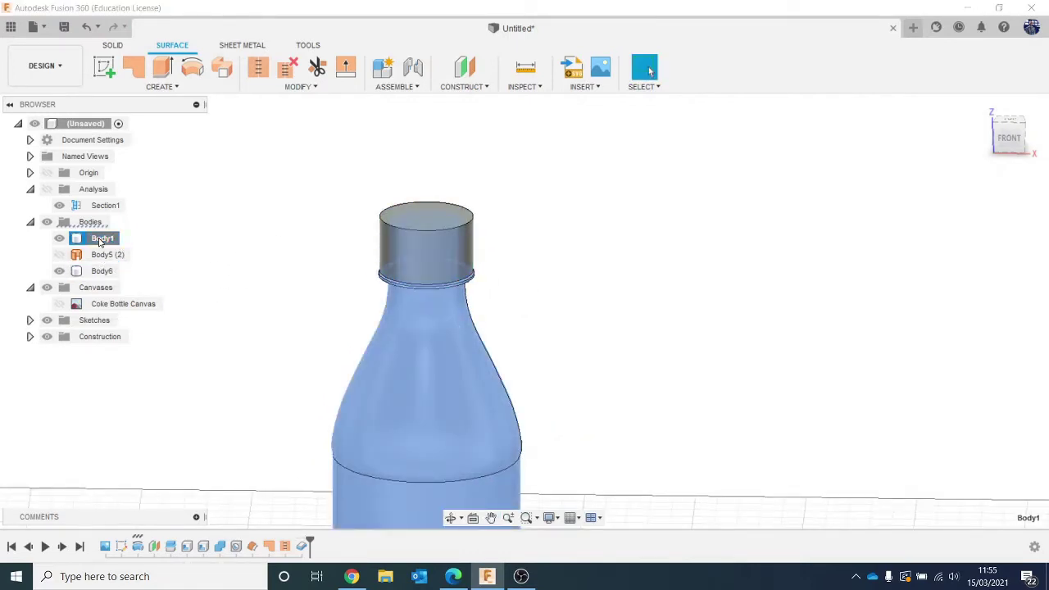
pyautogui.write('bottle b')
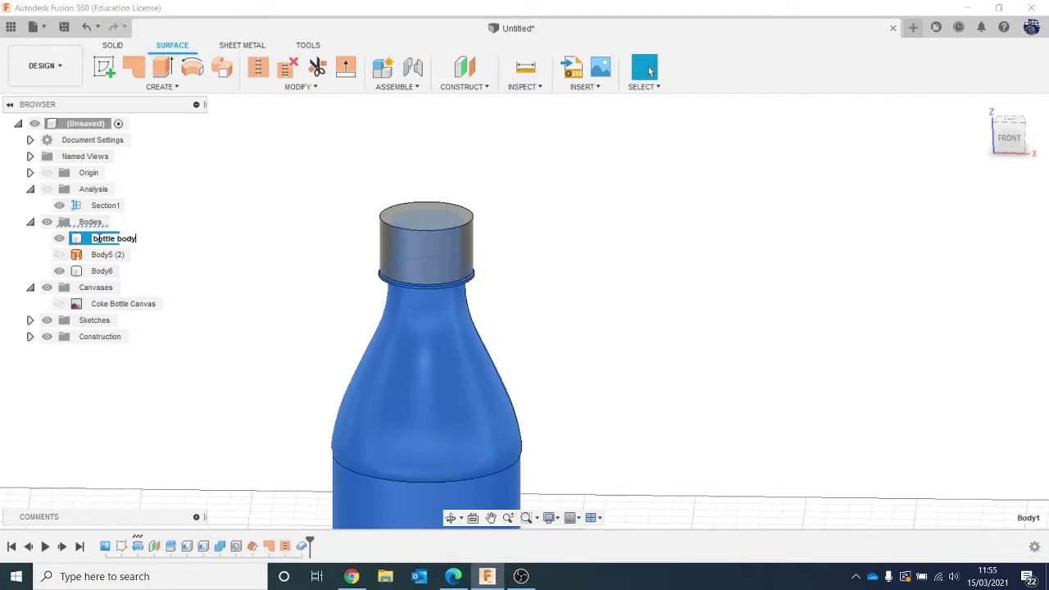
pyautogui.write('ody')
pyautogui.click(233, 393)
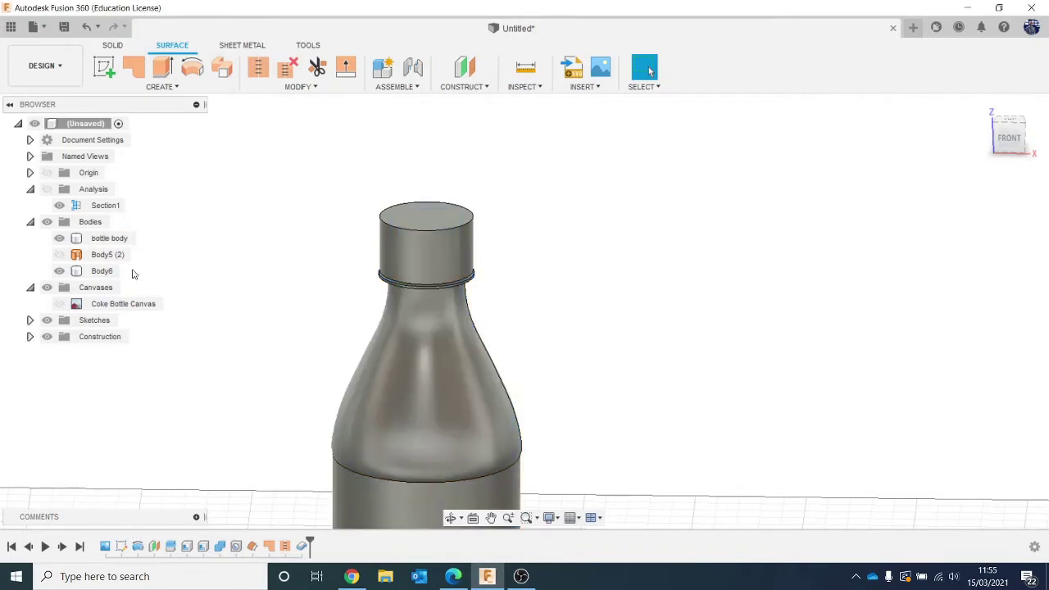
# Rename the thickened cap body "bottle lid"
pyautogui.click(102, 271)
pyautogui.doubleClick(108, 274)
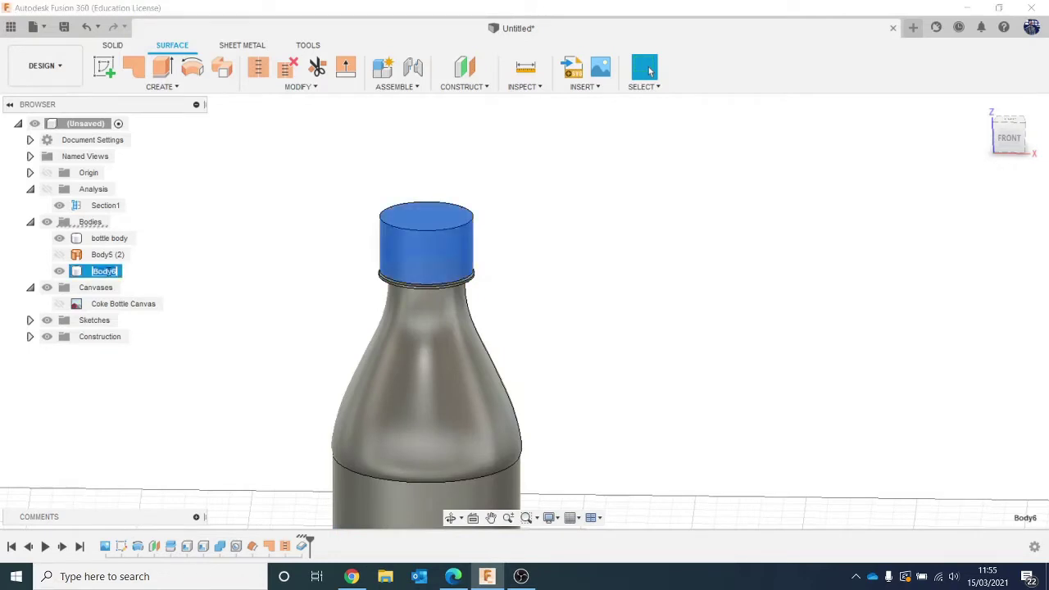
pyautogui.write('bottle lid')
pyautogui.click(182, 414)
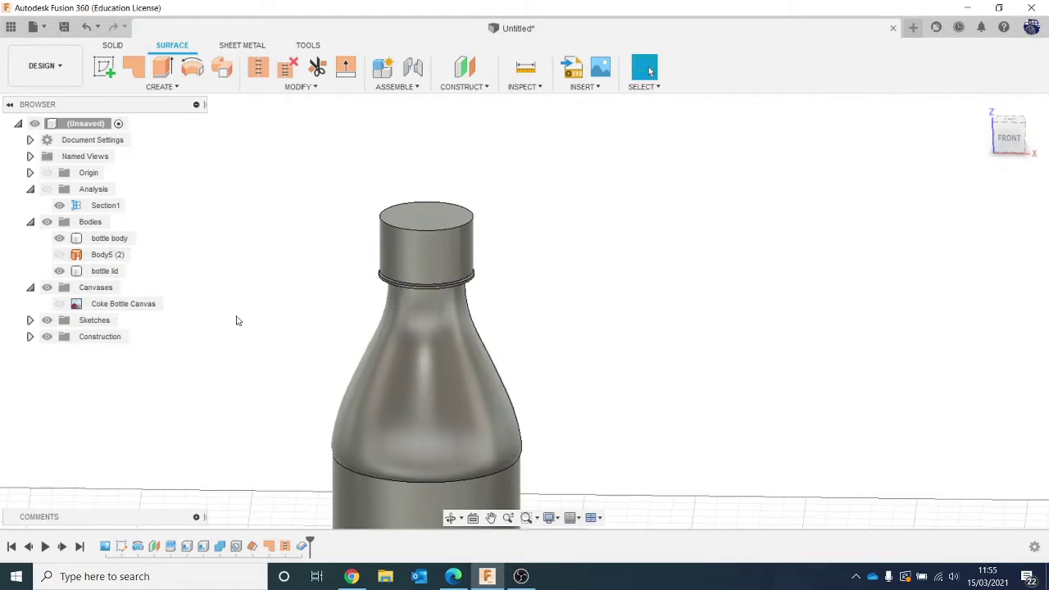
# Hide the bottle lid to look at the bottle's open neck on its own
pyautogui.scroll(-3, 238, 322)
pyautogui.scroll(-2, 239, 326)
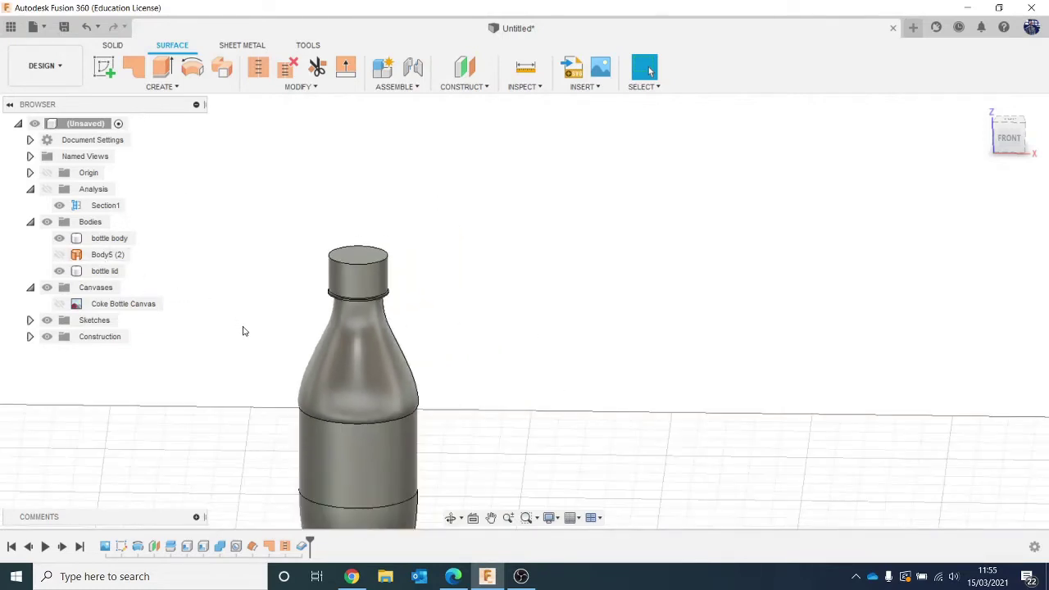
pyautogui.moveTo(246, 334); pyautogui.dragTo(320, 302, button='middle')
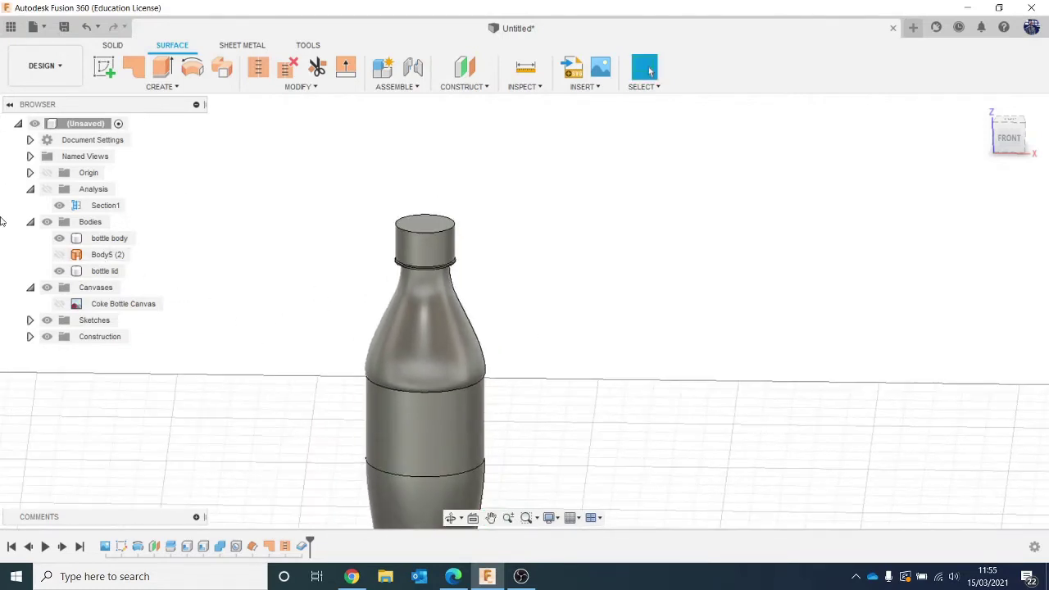
pyautogui.click(59, 270)
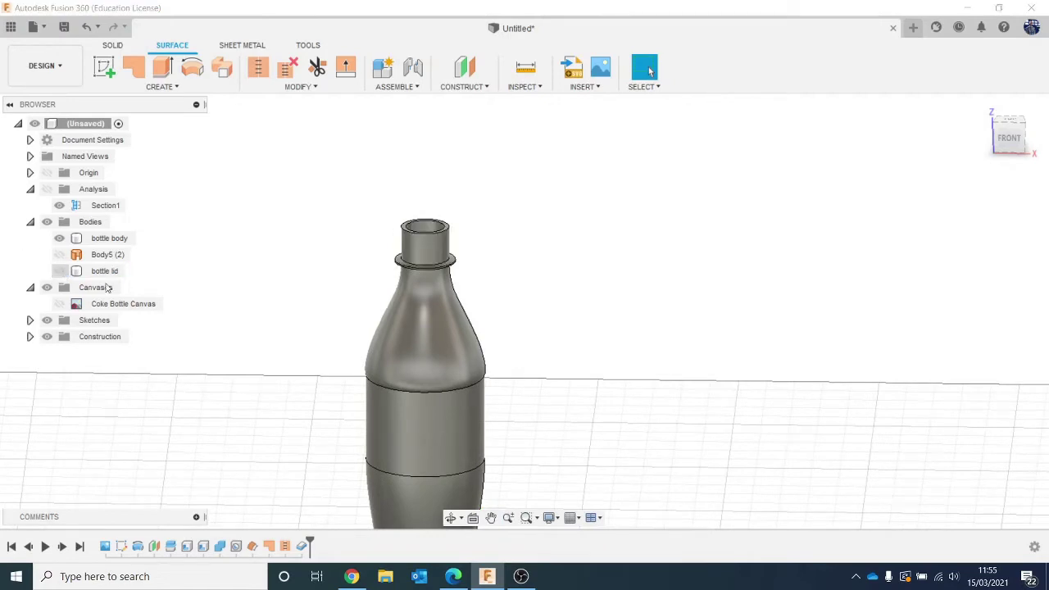
pyautogui.scroll(3, 620, 290)
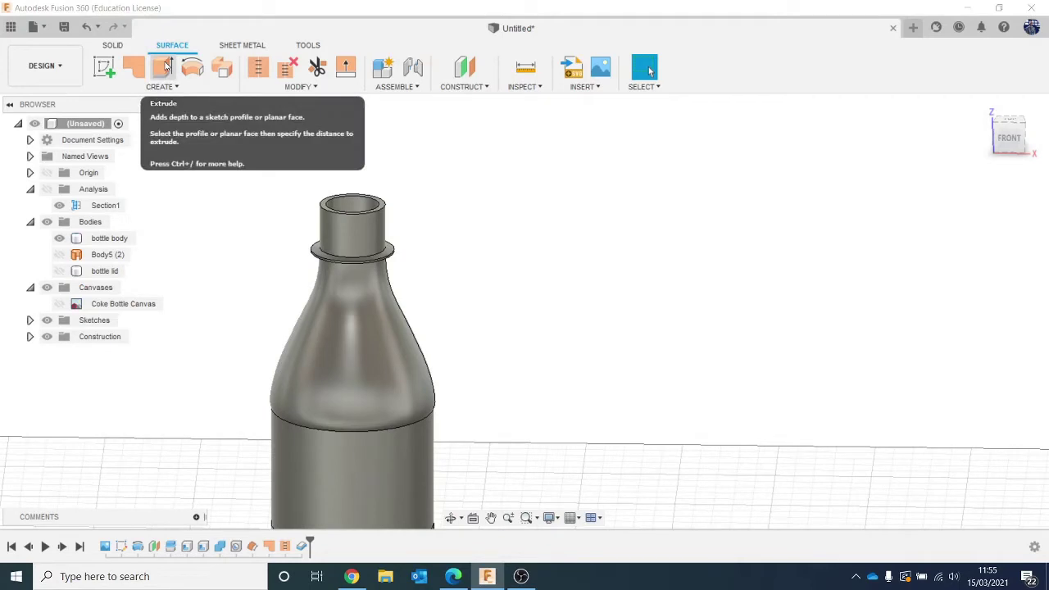
# Try a modeled M14x2 ISO Metric thread on the inner cylindrical face of the bottle neck
pyautogui.click(108, 46)
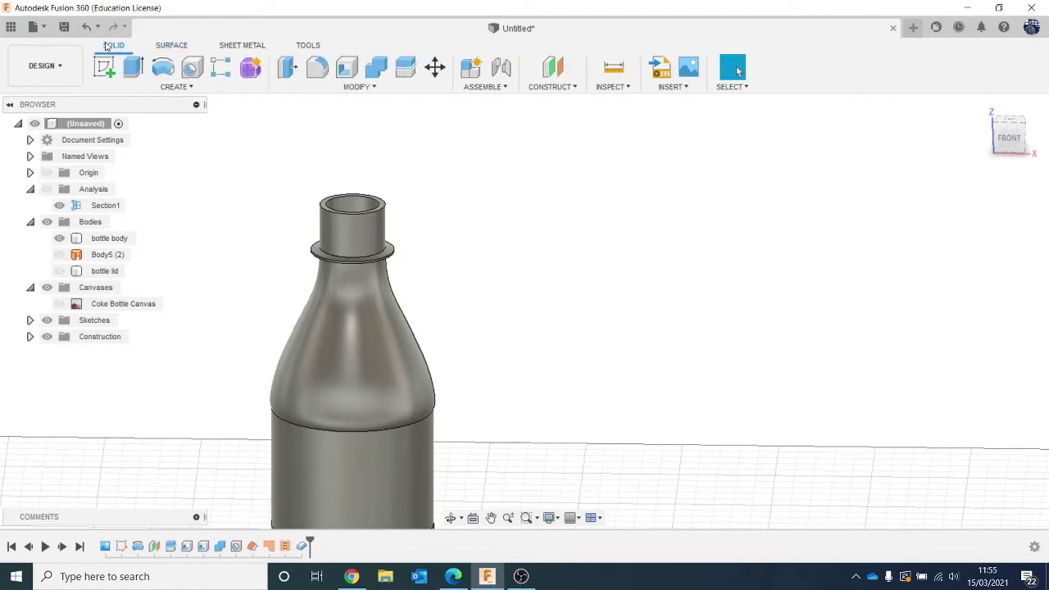
pyautogui.click(173, 86)
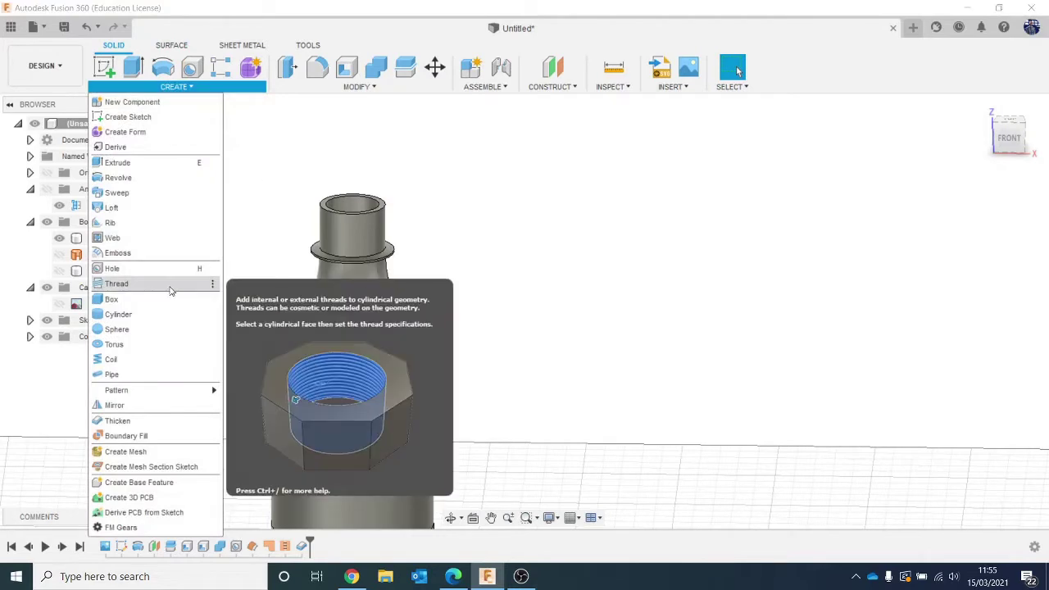
pyautogui.click(197, 284)
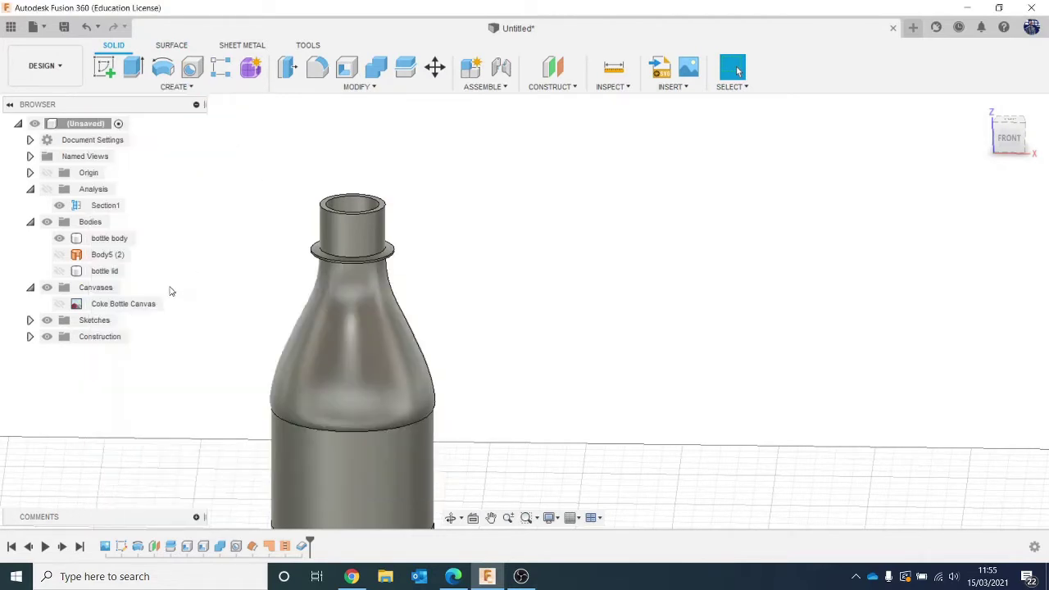
pyautogui.click(363, 261)
pyautogui.scroll(2, 366, 254)
pyautogui.scroll(1, 366, 255)
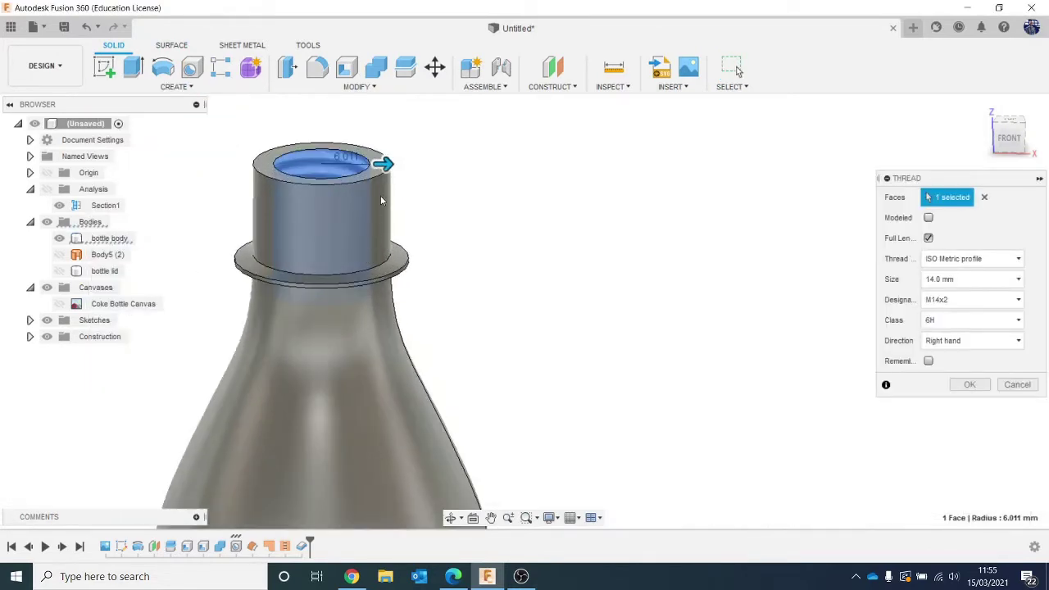
pyautogui.click(928, 218)
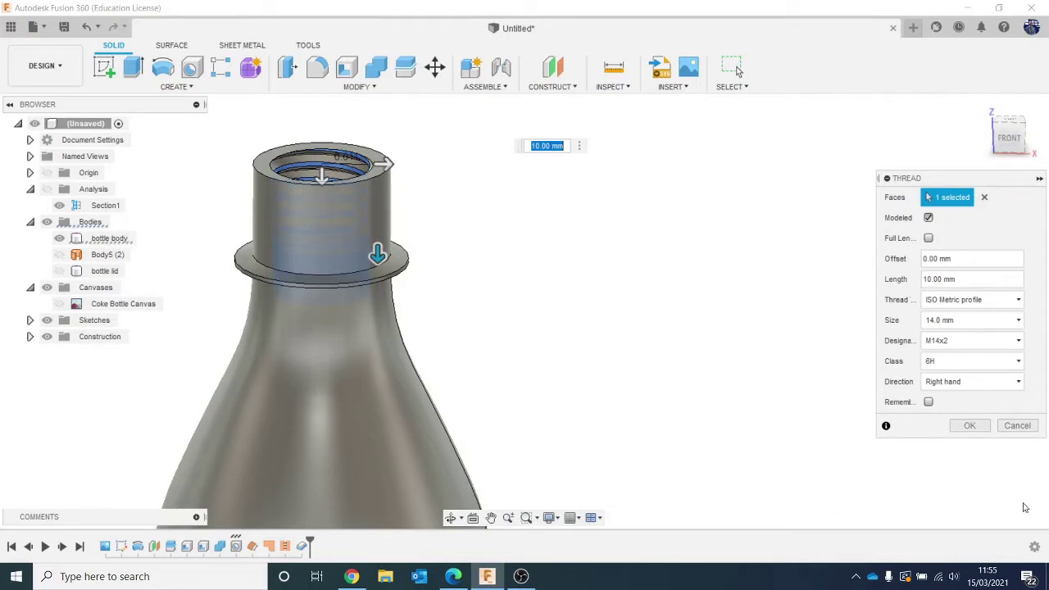
pyautogui.click(1017, 425)
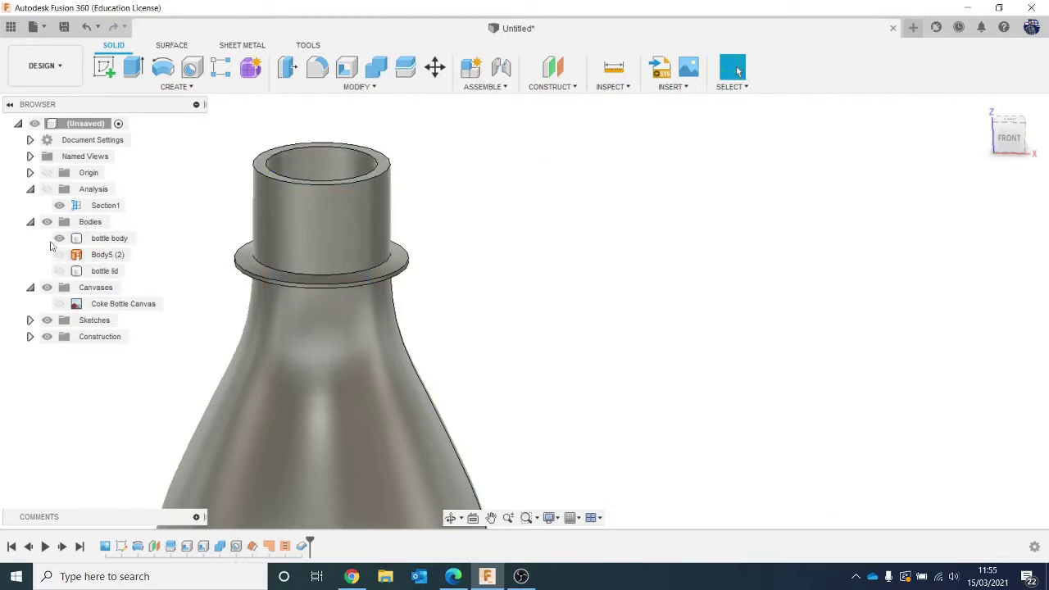
# Hide the bottle body and show the bottle lid to isolate the cap
pyautogui.click(59, 238)
pyautogui.click(59, 271)
pyautogui.scroll(-2, 59, 271)
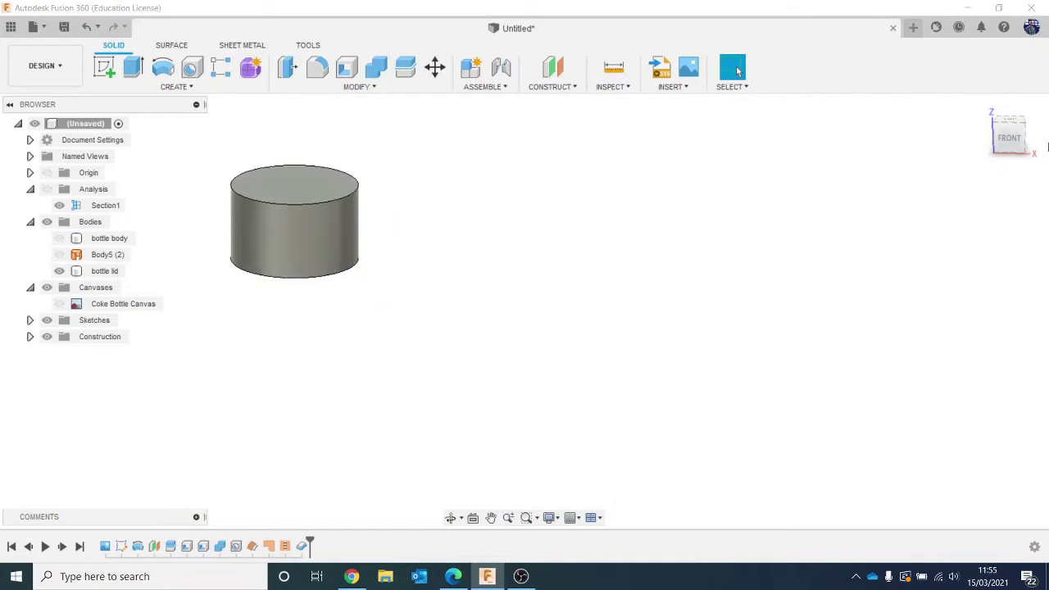
pyautogui.moveTo(1017, 139); pyautogui.dragTo(1007, 92)
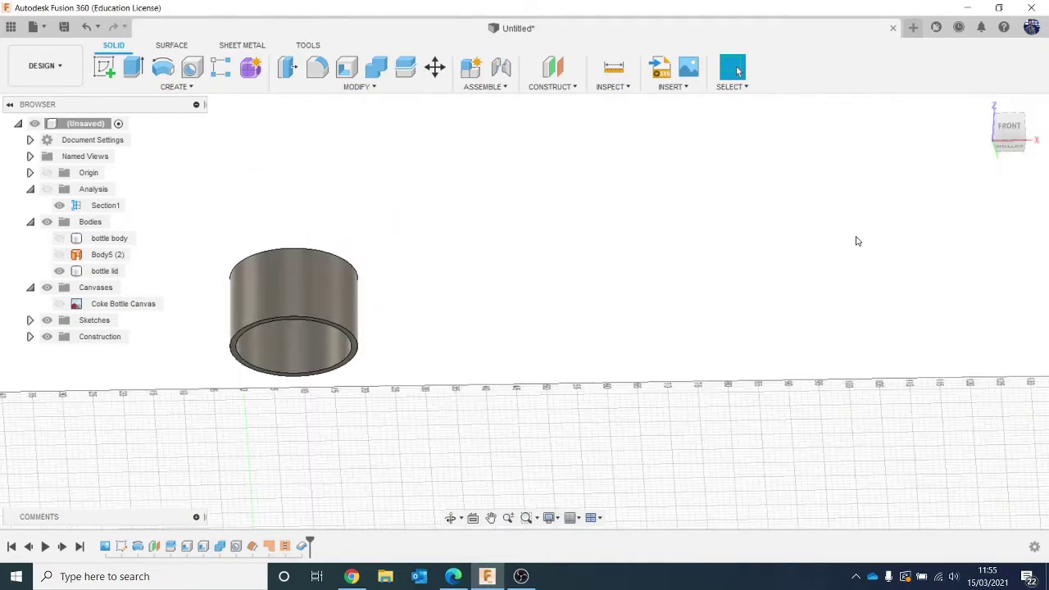
pyautogui.moveTo(872, 243); pyautogui.dragTo(961, 154, button='middle')
pyautogui.scroll(3, 382, 297)
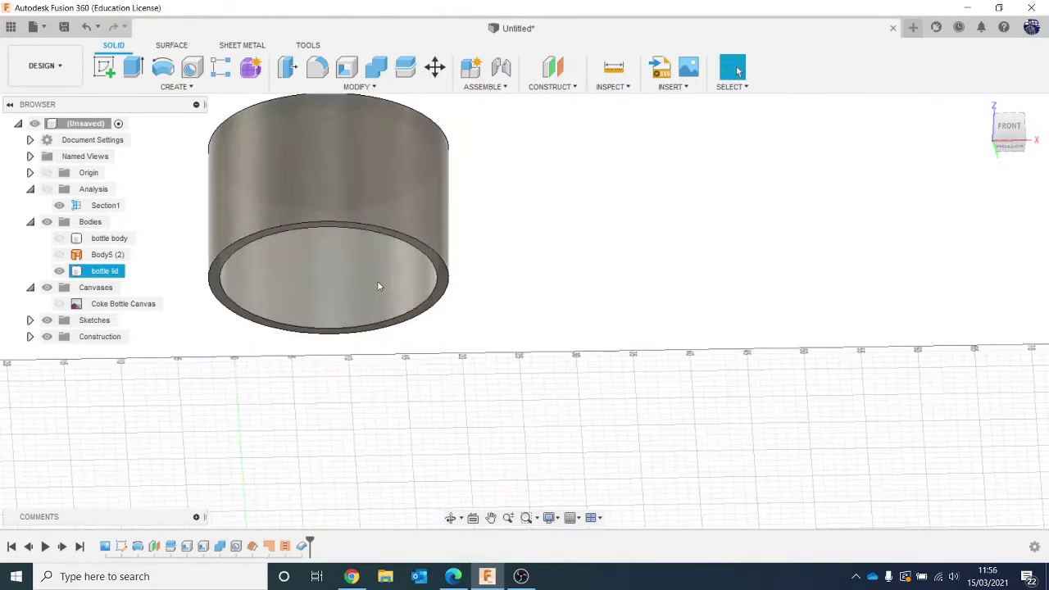
pyautogui.click(144, 90)
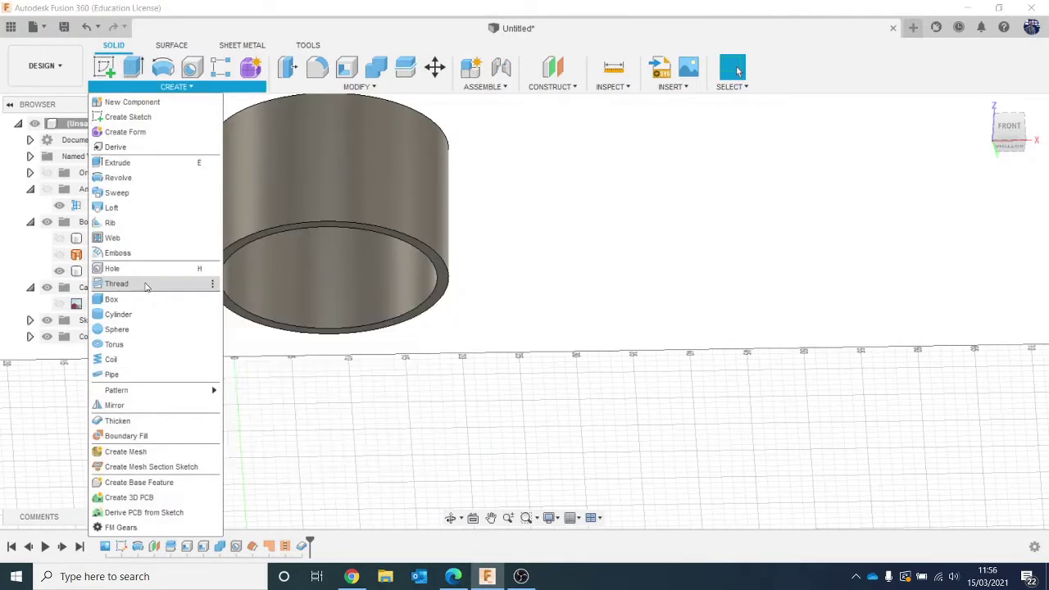
pyautogui.click(148, 285)
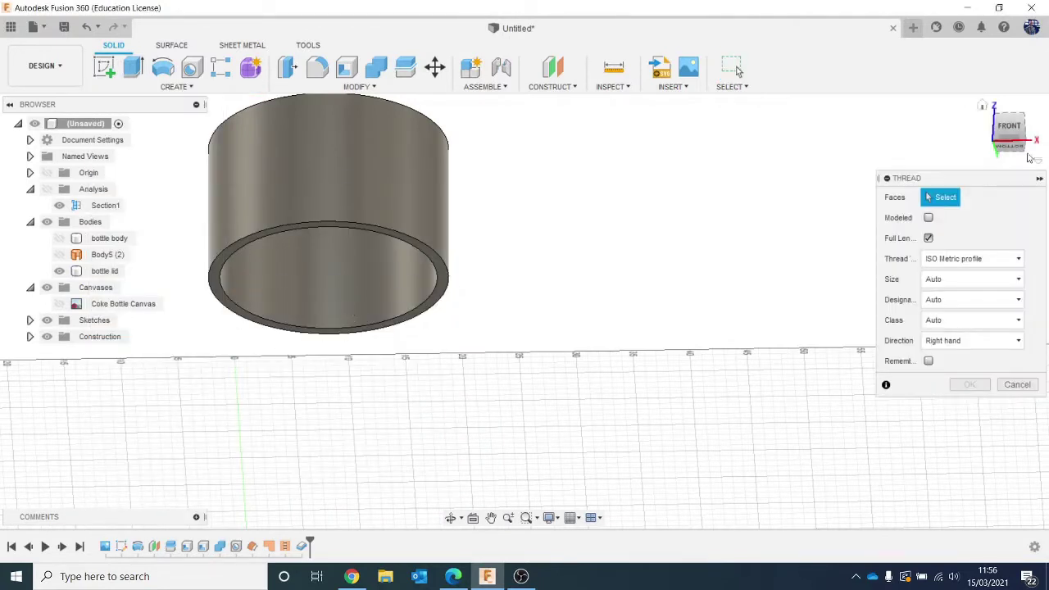
pyautogui.click(1007, 129)
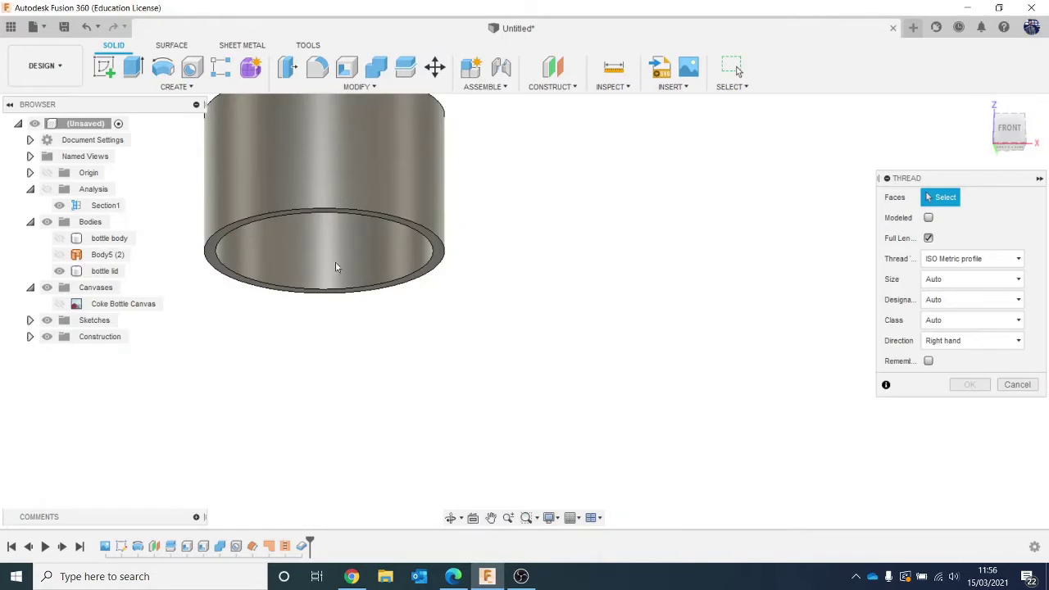
pyautogui.click(1016, 384)
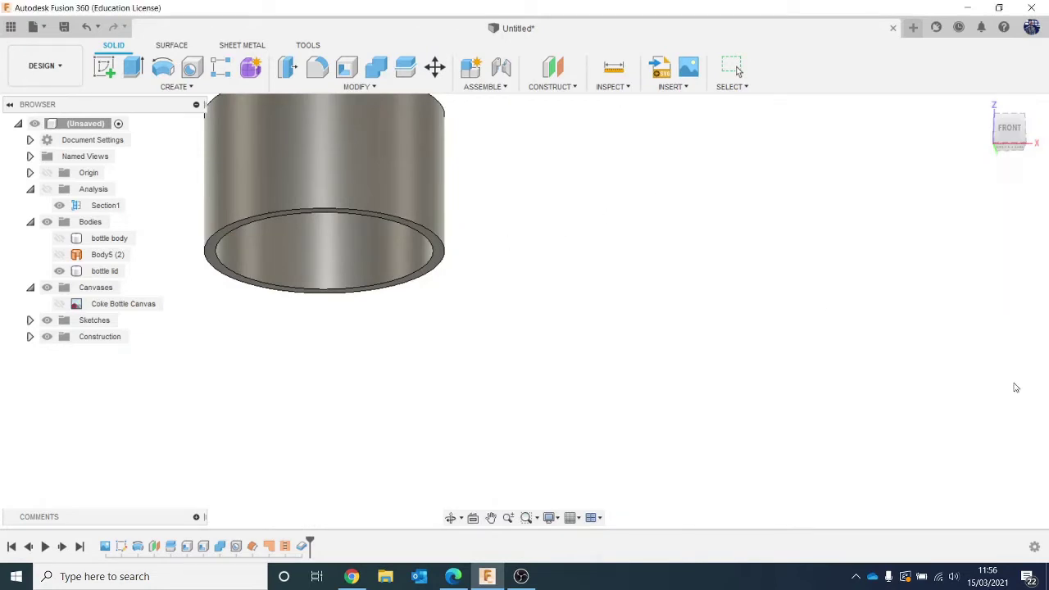
# Hide the bottle lid and show the bottle body, bringing the open neck into close view
pyautogui.click(59, 271)
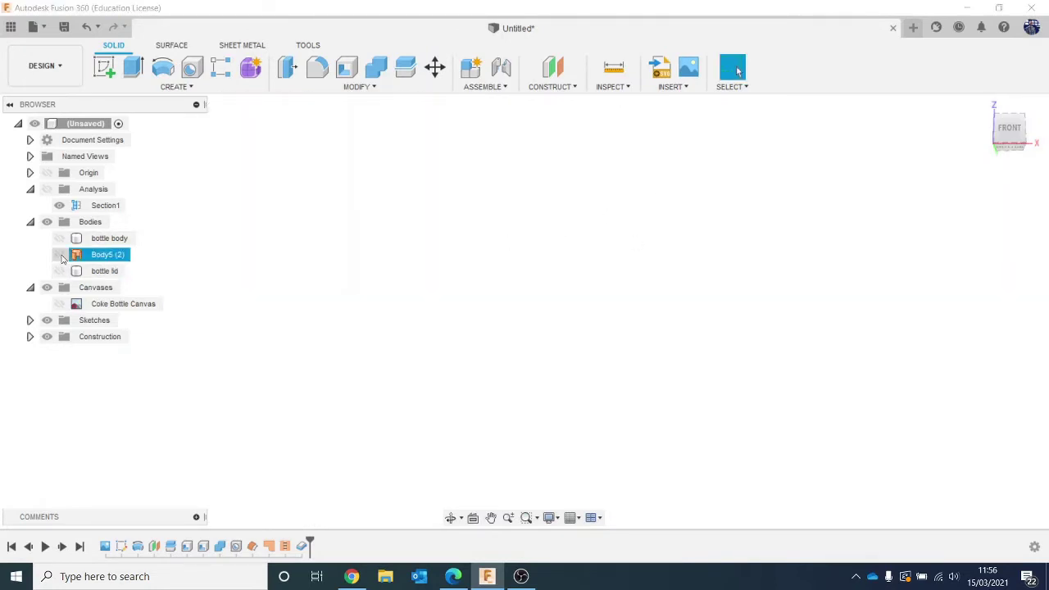
pyautogui.click(59, 238)
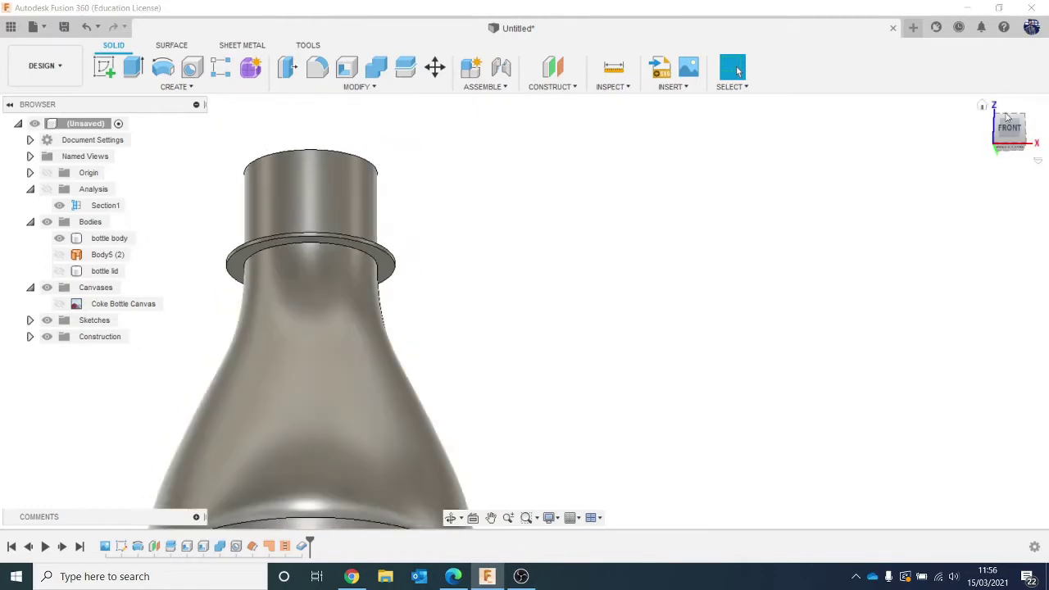
pyautogui.keyDown('shift'); pyautogui.moveTo(525, 307); pyautogui.dragTo(532, 223, button='middle'); pyautogui.keyUp('shift')
pyautogui.scroll(5, 492, 214)
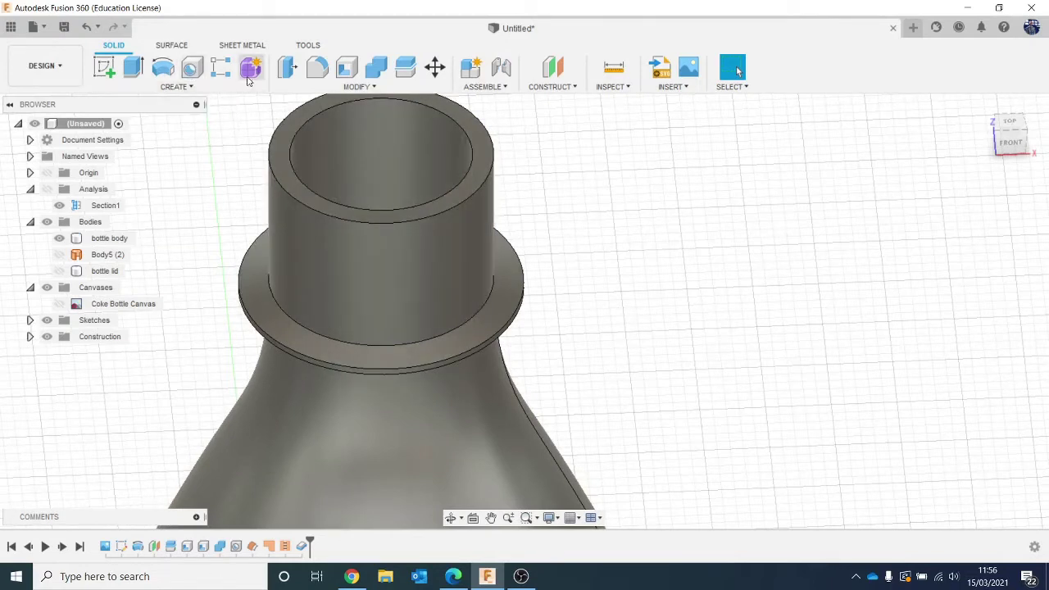
# Offset the outer cylindrical face of the bottle neck outward by 0.5 mm
pyautogui.click(317, 70)
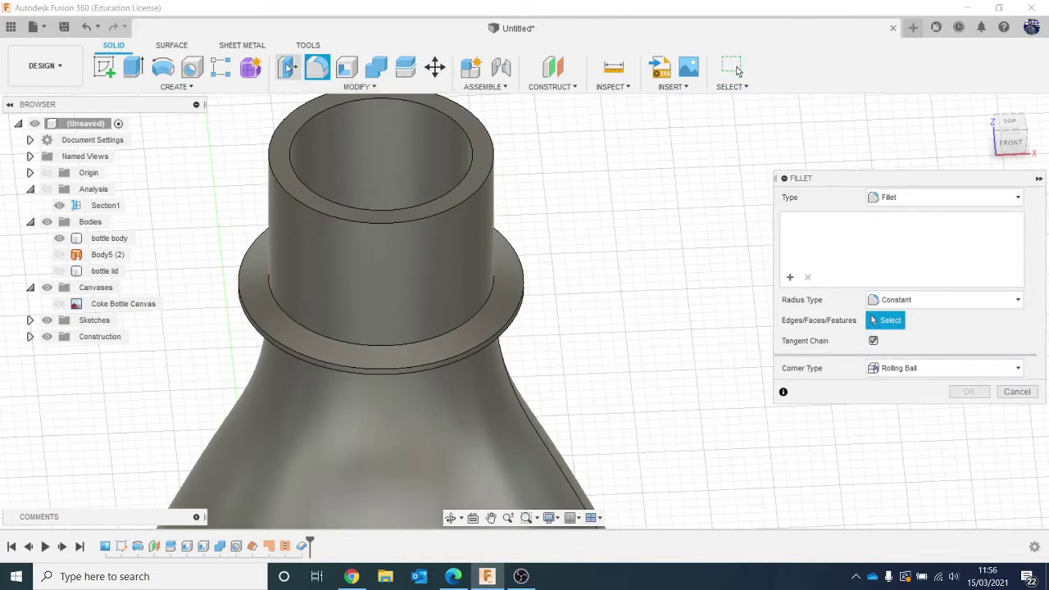
pyautogui.click(287, 68)
pyautogui.click(348, 278)
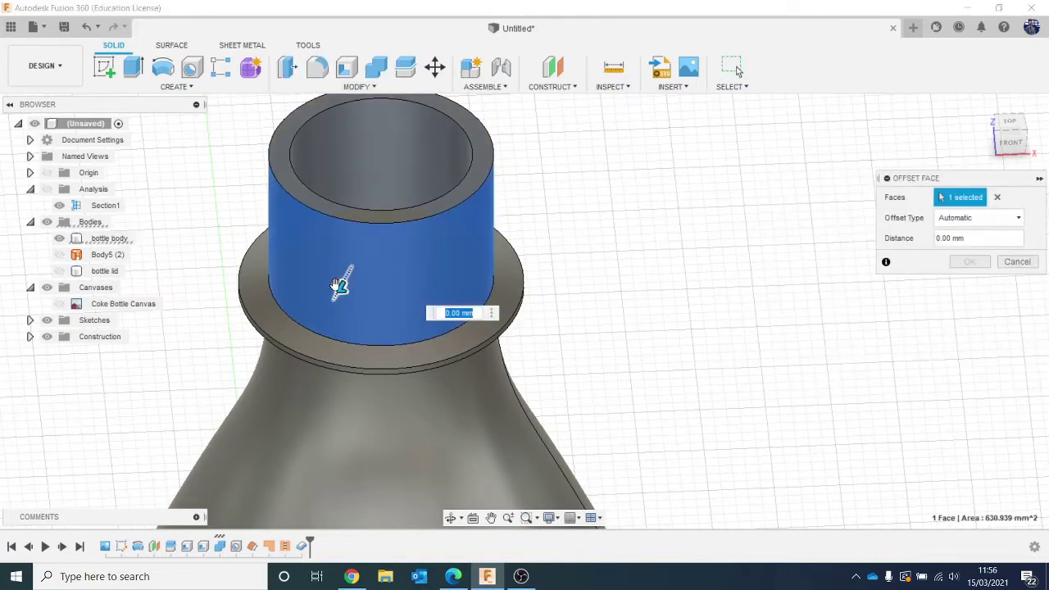
pyautogui.moveTo(335, 284); pyautogui.dragTo(332, 288)
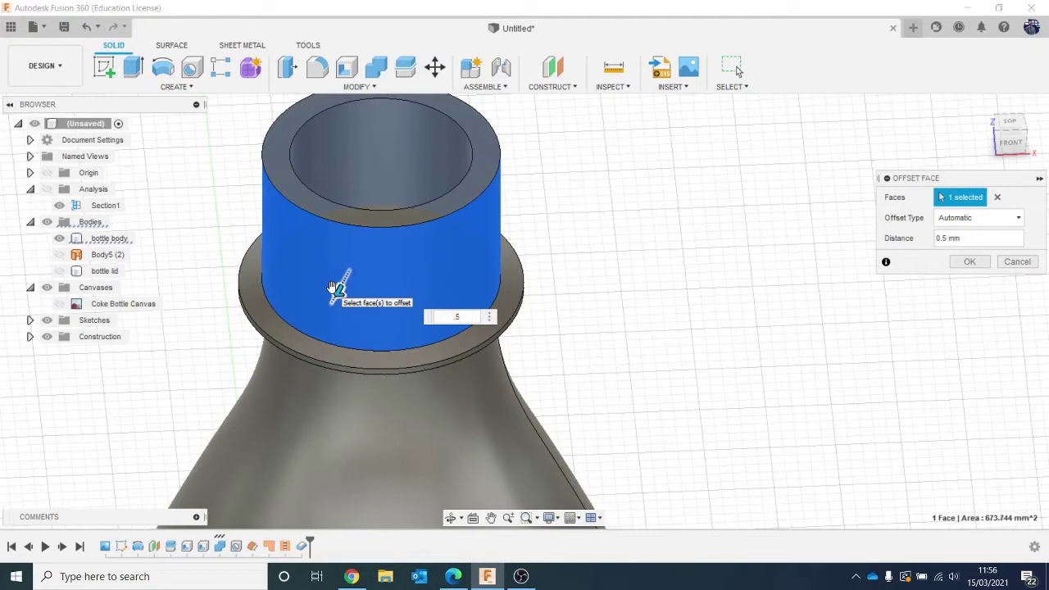
pyautogui.press('Return')
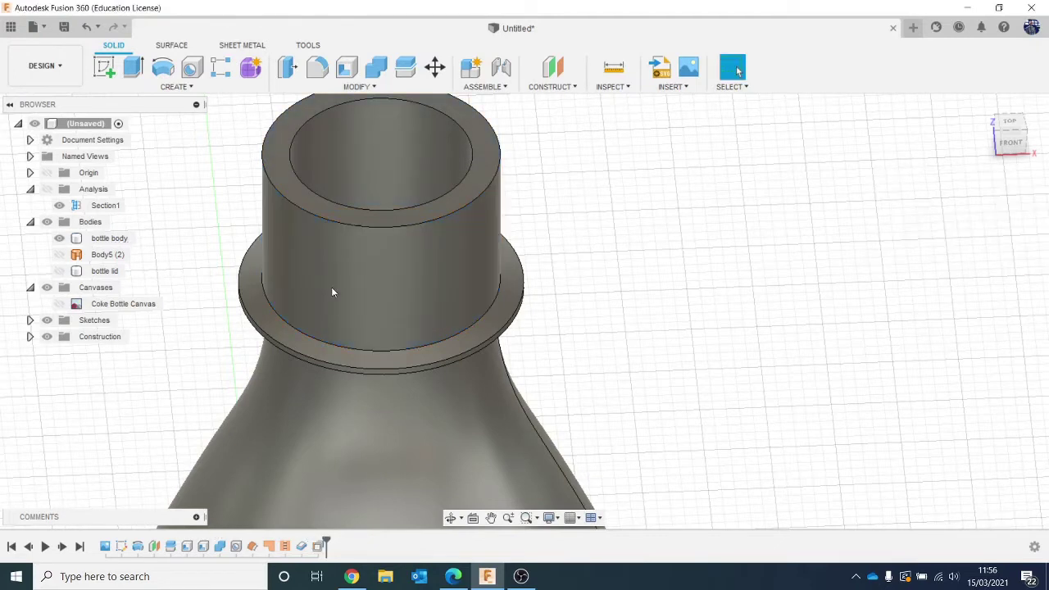
pyautogui.click(177, 87)
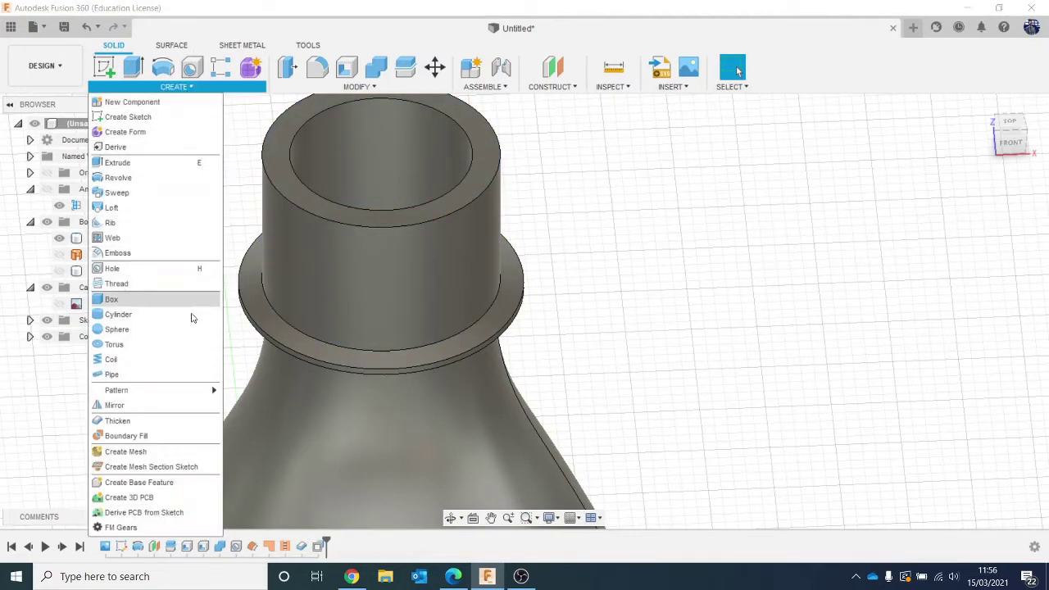
pyautogui.click(136, 283)
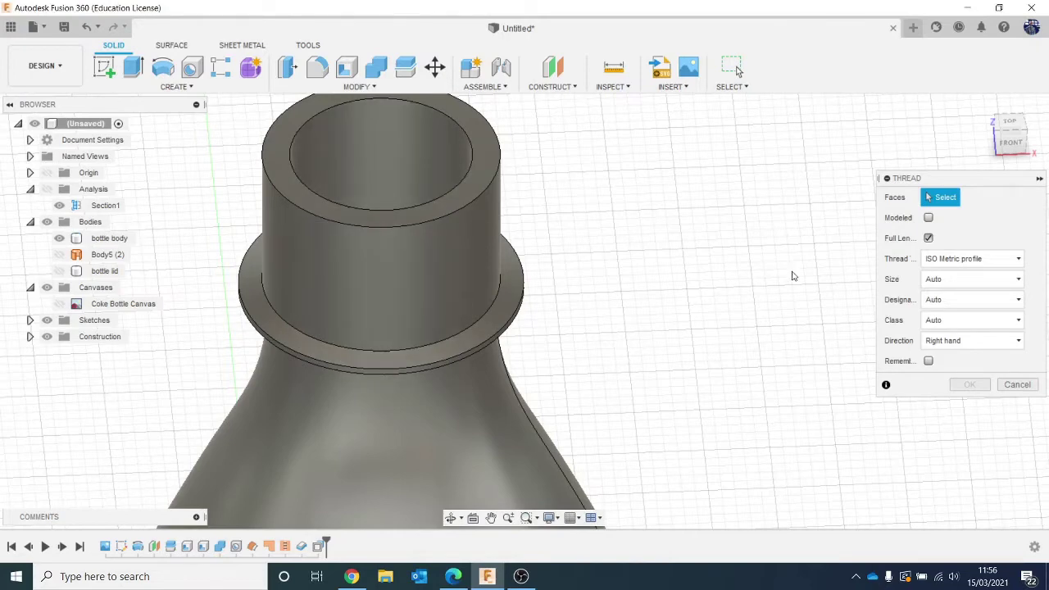
pyautogui.click(1010, 142)
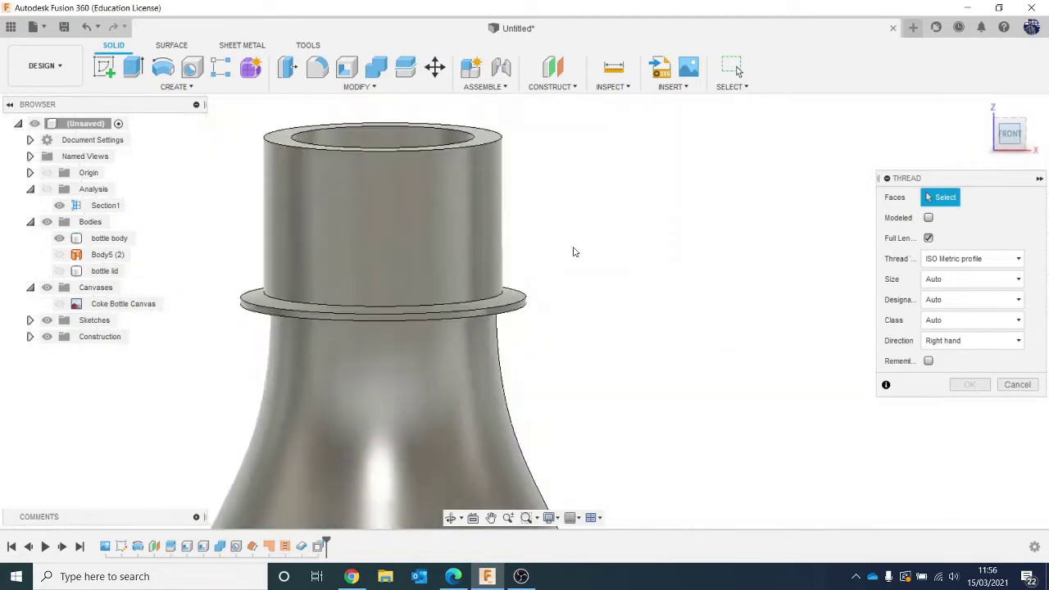
pyautogui.click(1021, 122)
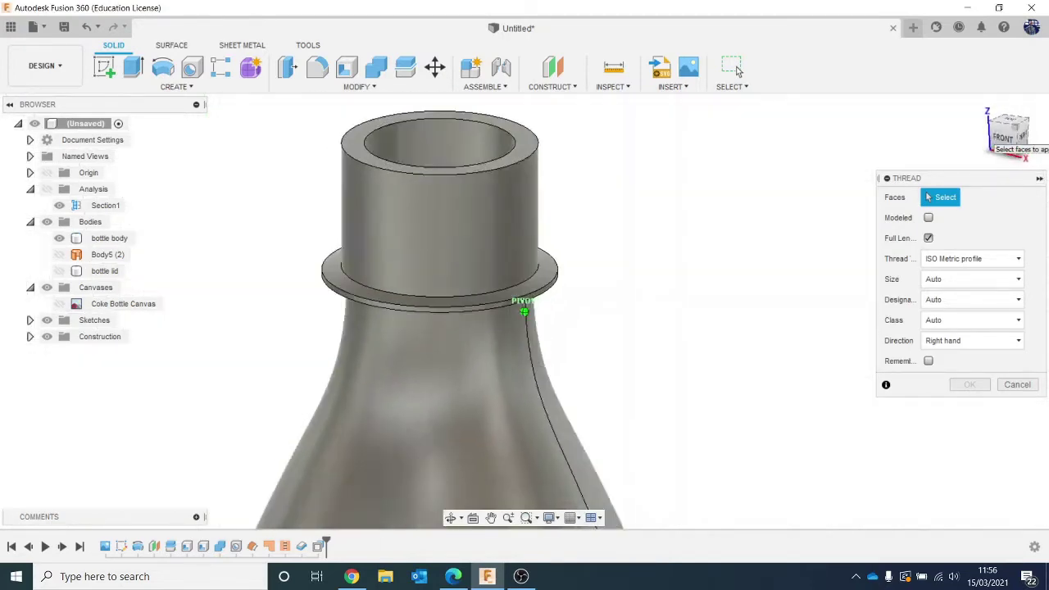
pyautogui.scroll(-3, 722, 220)
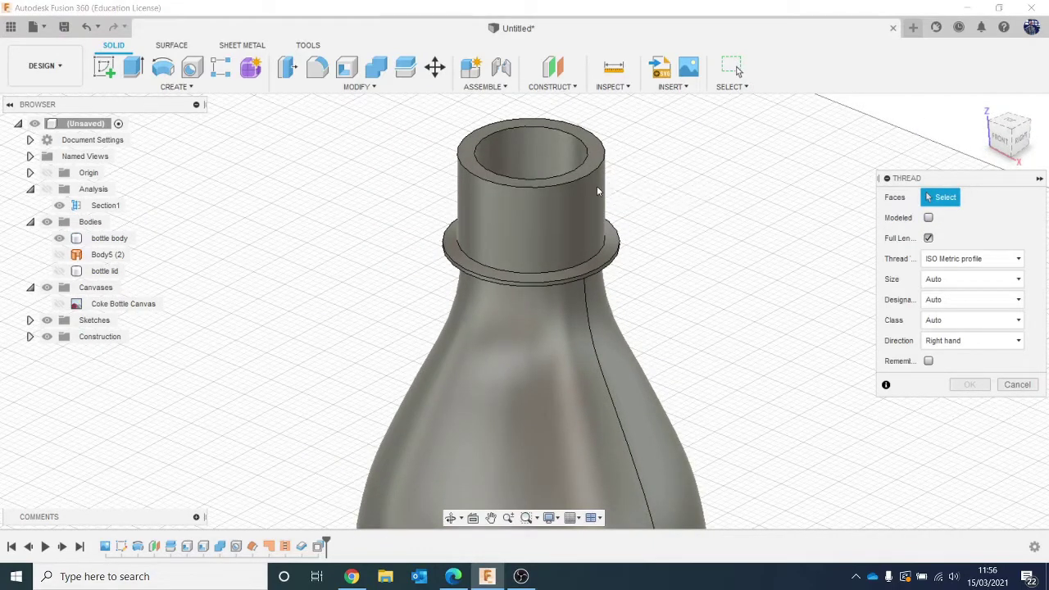
pyautogui.click(976, 284)
pyautogui.click(971, 287)
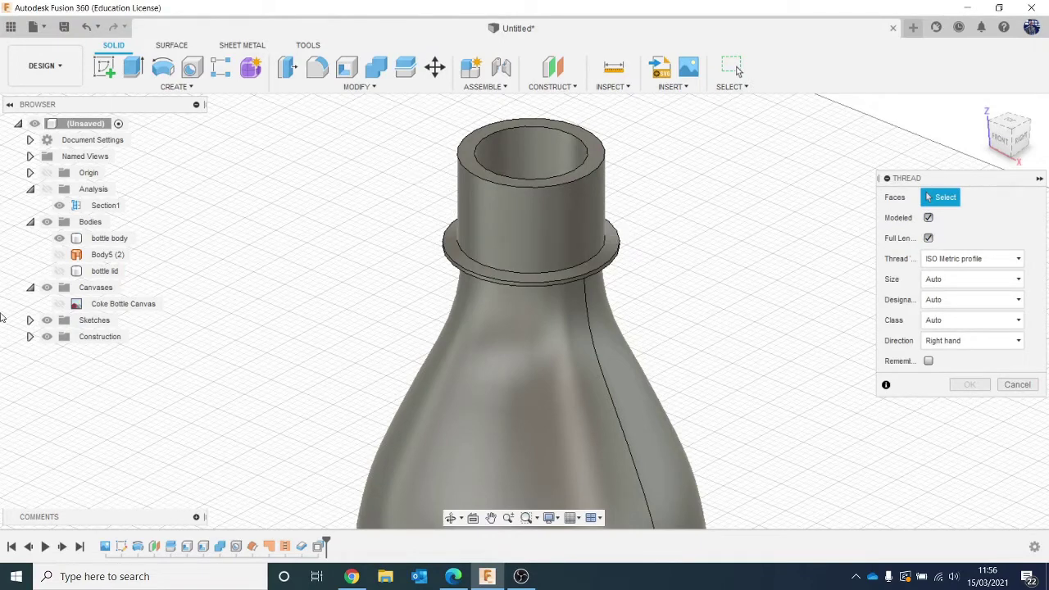
pyautogui.click(59, 238)
pyautogui.click(59, 271)
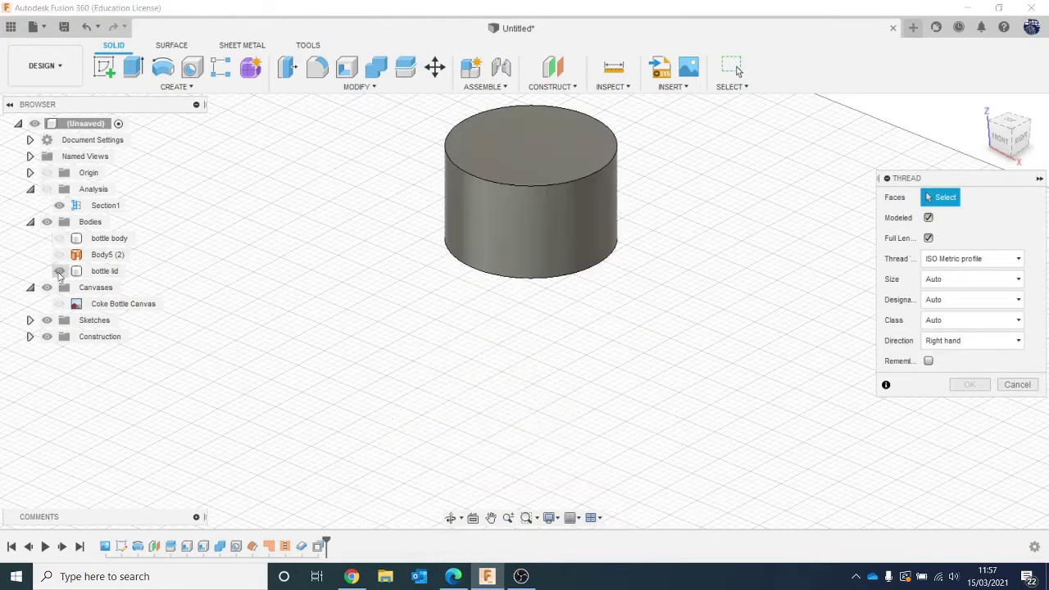
pyautogui.click(996, 141)
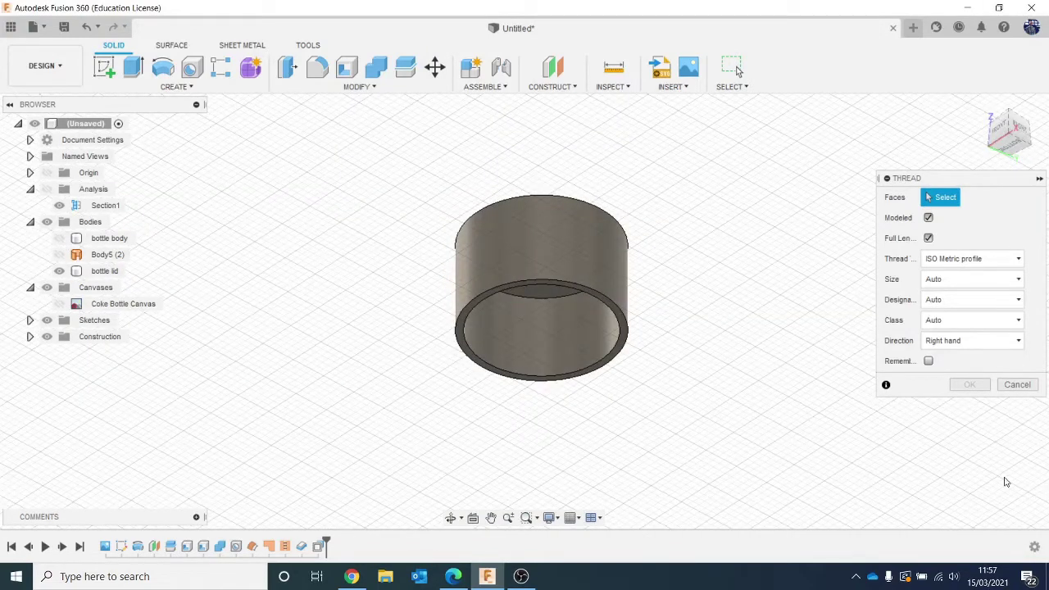
pyautogui.click(1017, 385)
# Leave the bottle body hidden and only the bottle lid shown, with its open underside in view
pyautogui.click(59, 237)
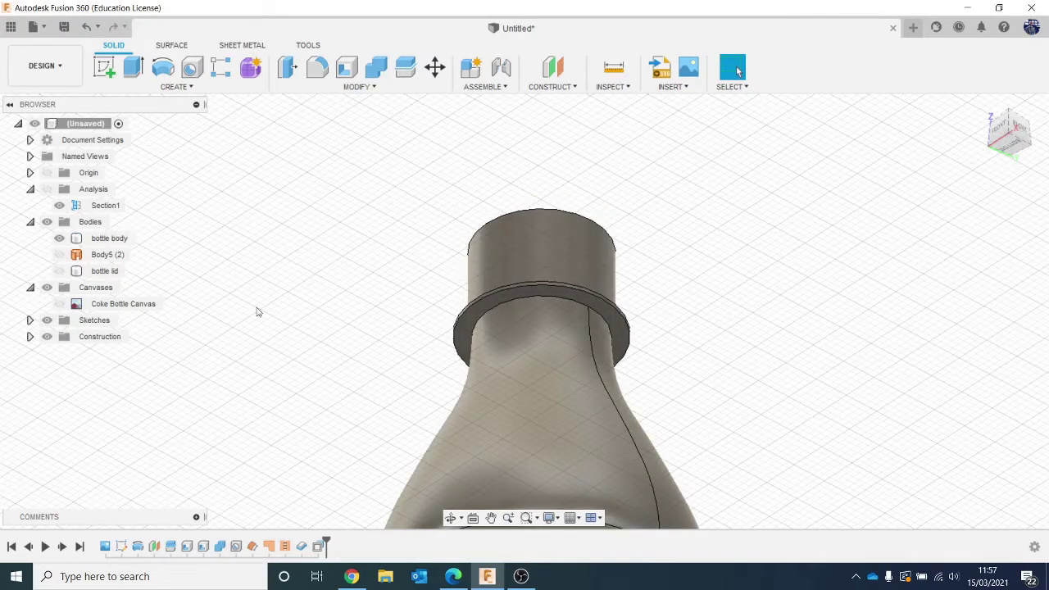
pyautogui.click(59, 238)
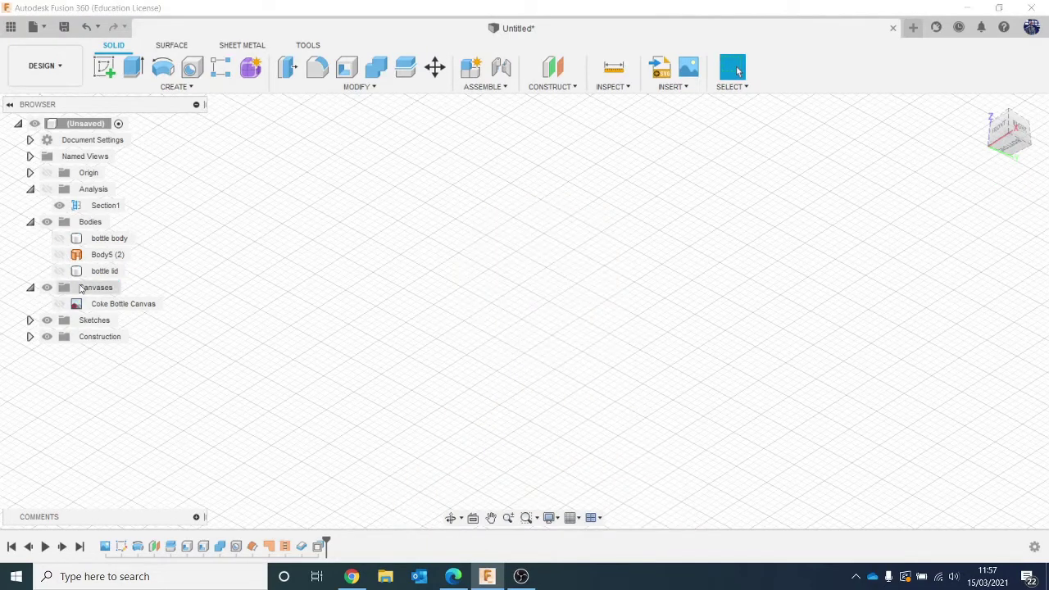
pyautogui.click(68, 273)
pyautogui.click(62, 271)
pyautogui.scroll(2, 324, 215)
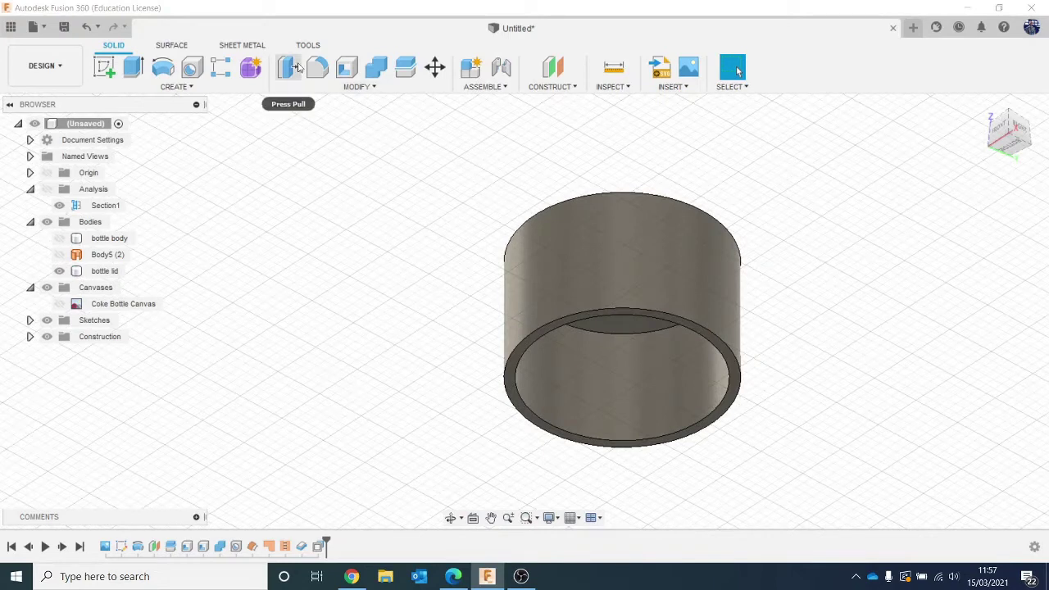
# Offset the inner cylindrical face of the bottle lid inward by 0.5 mm
pyautogui.click(292, 68)
pyautogui.click(625, 427)
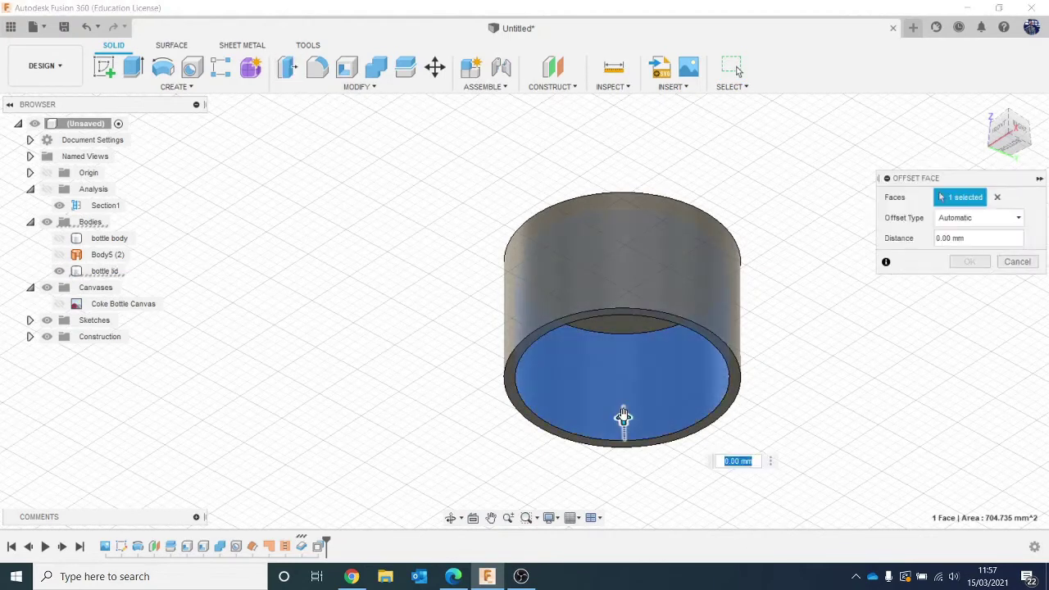
pyautogui.moveTo(623, 417); pyautogui.dragTo(623, 413)
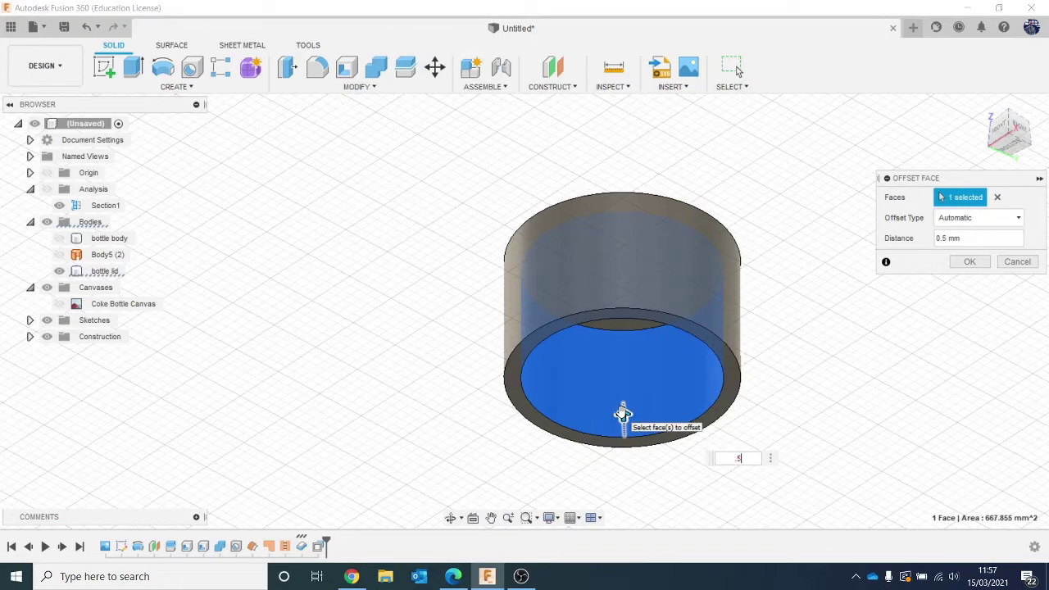
pyautogui.press('Return')
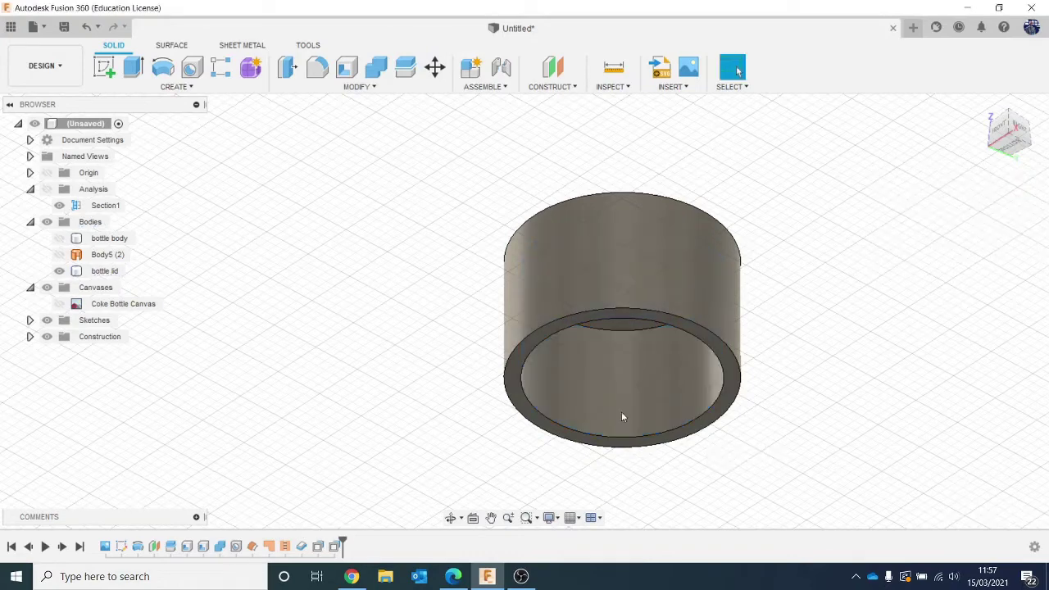
pyautogui.click(182, 88)
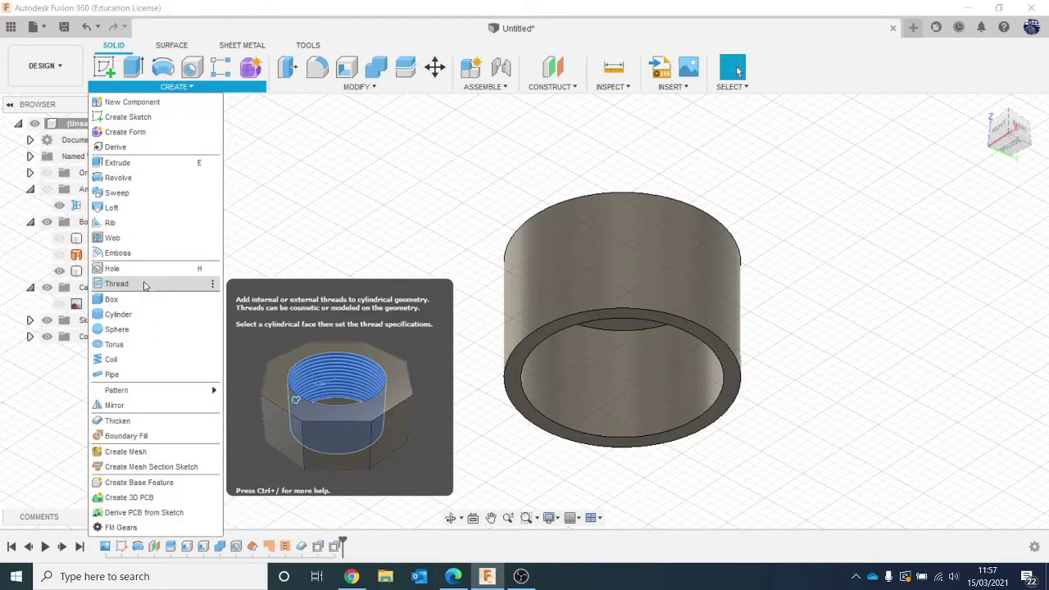
pyautogui.click(146, 284)
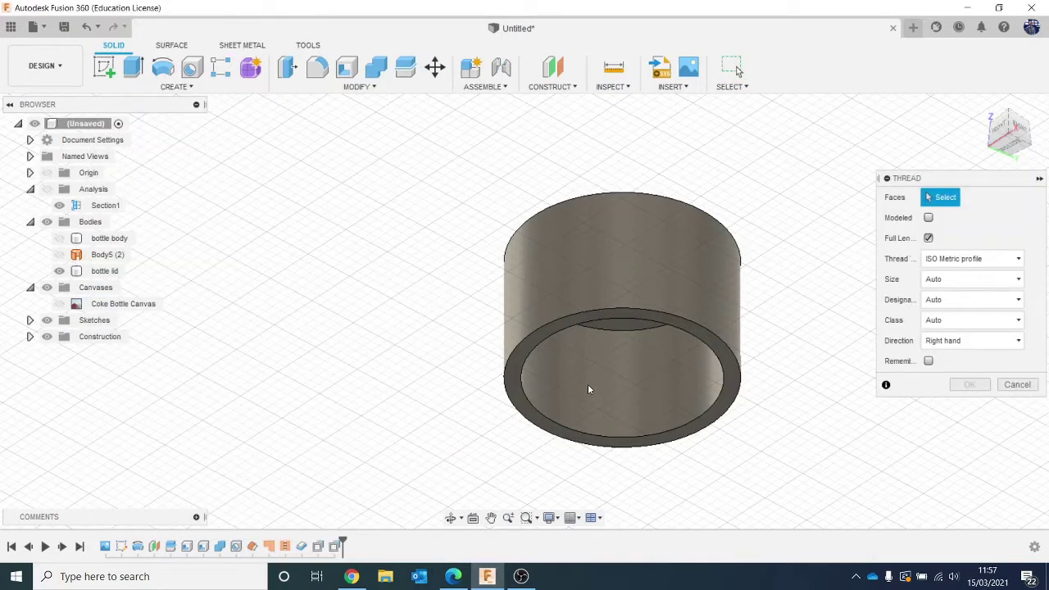
pyautogui.click(1005, 387)
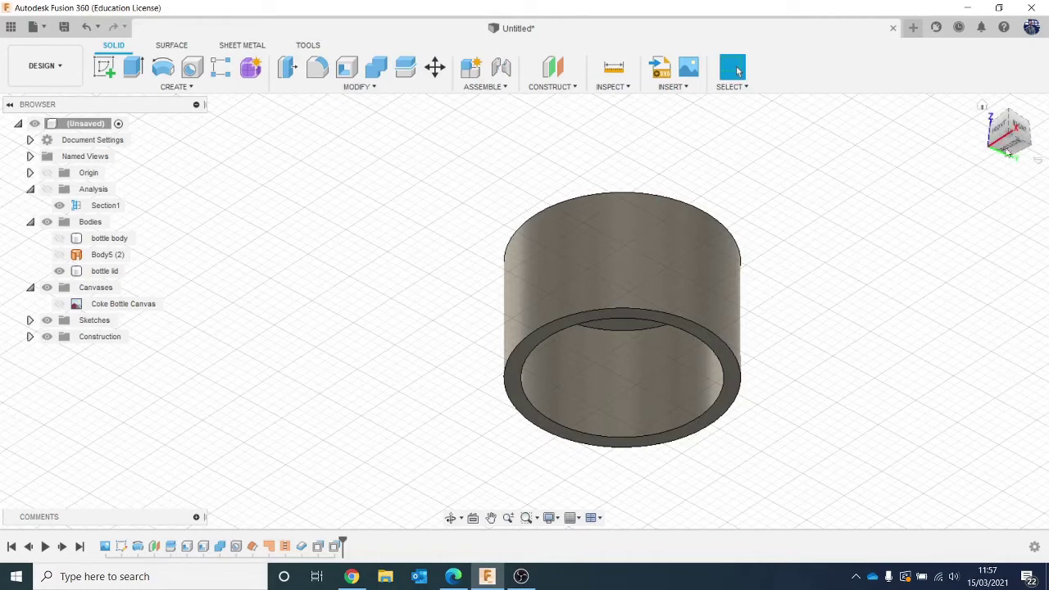
# Thicken the lid wall further by offsetting its inner cylindrical face inward by another 0.5 mm
pyautogui.moveTo(1008, 133); pyautogui.dragTo(1041, 112)
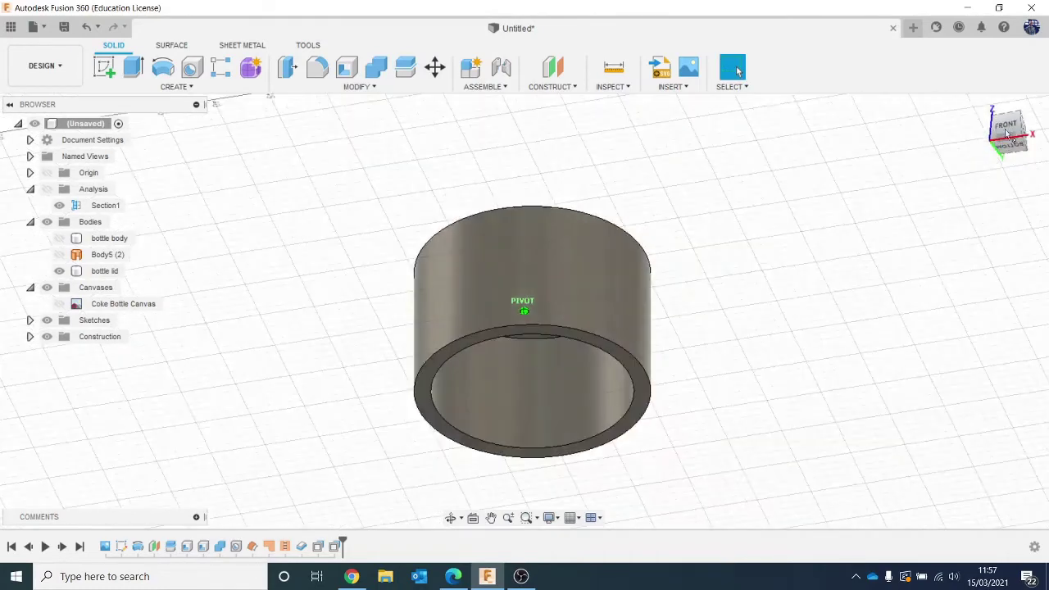
pyautogui.click(288, 67)
pyautogui.click(493, 408)
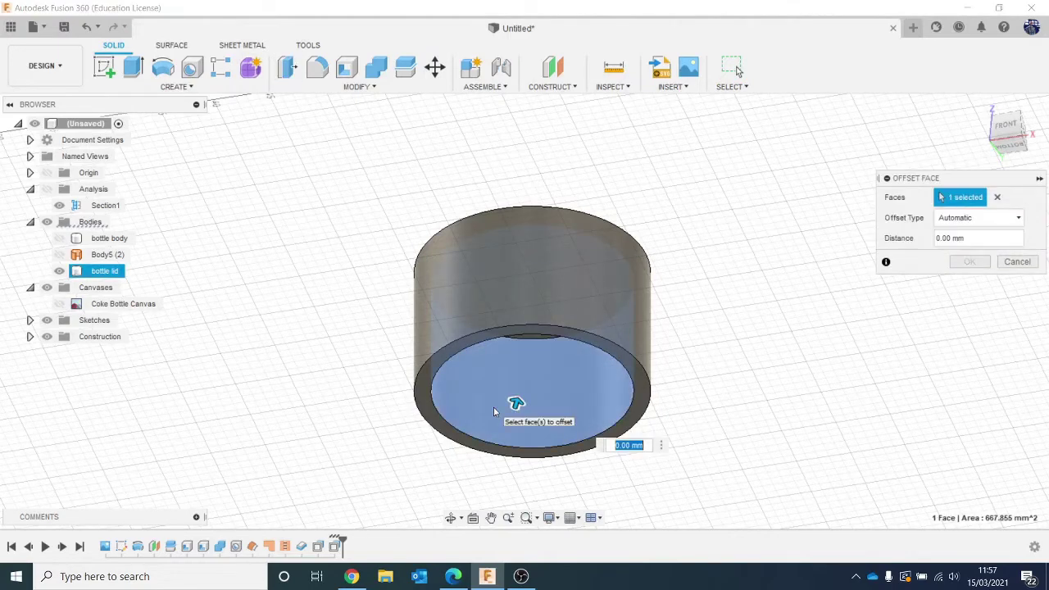
pyautogui.press('BackSpace')
pyautogui.write('5')
pyautogui.press('Return')
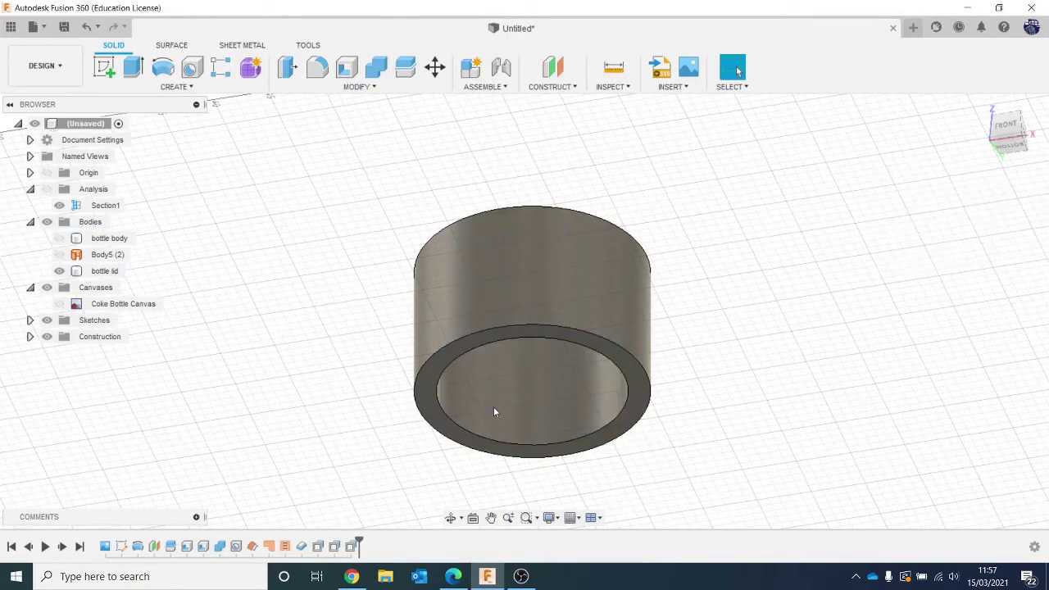
pyautogui.click(172, 86)
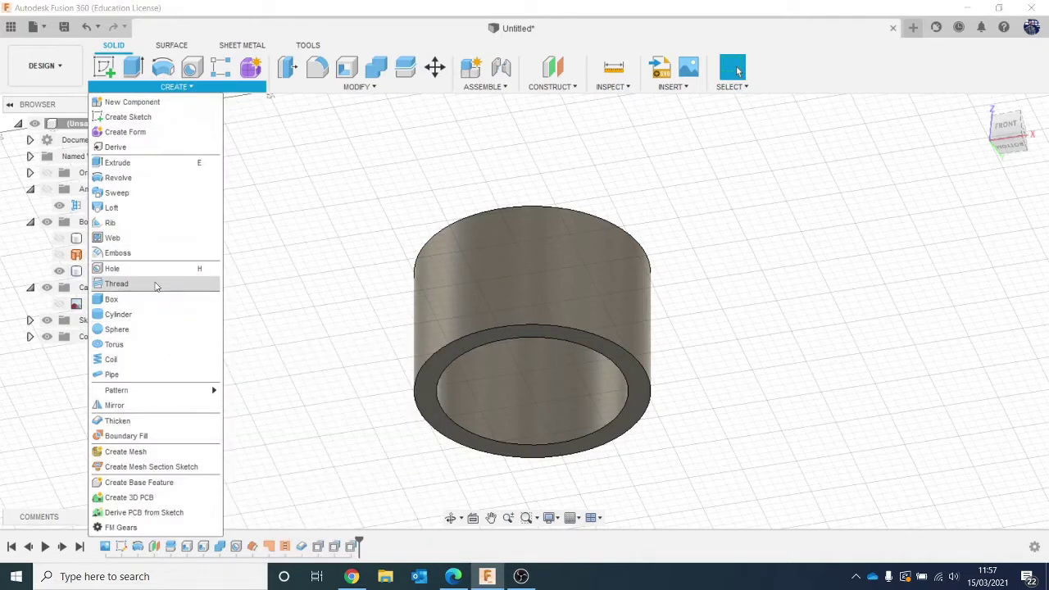
pyautogui.click(115, 284)
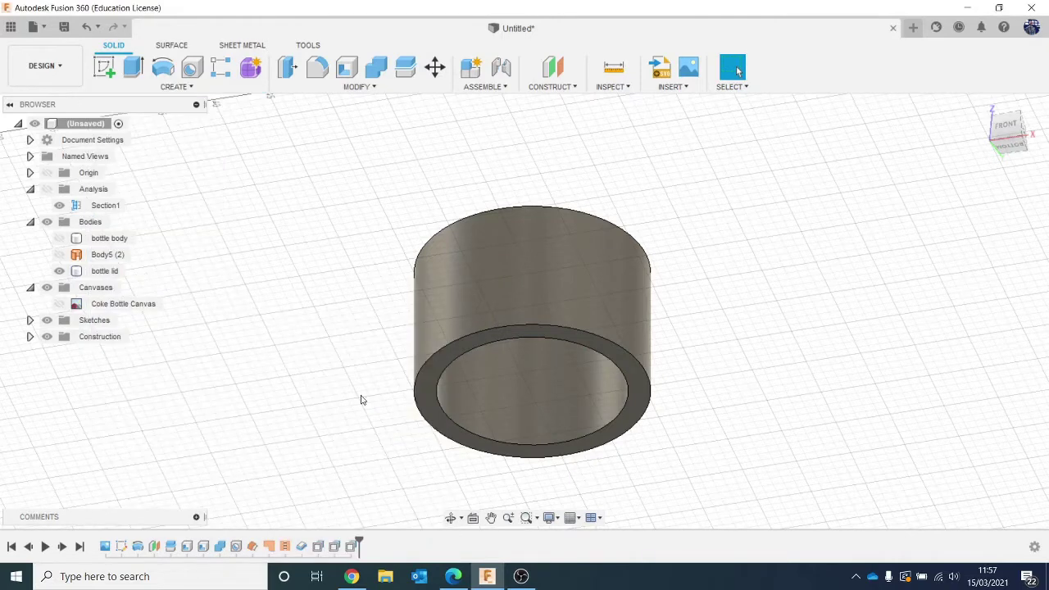
pyautogui.click(1009, 144)
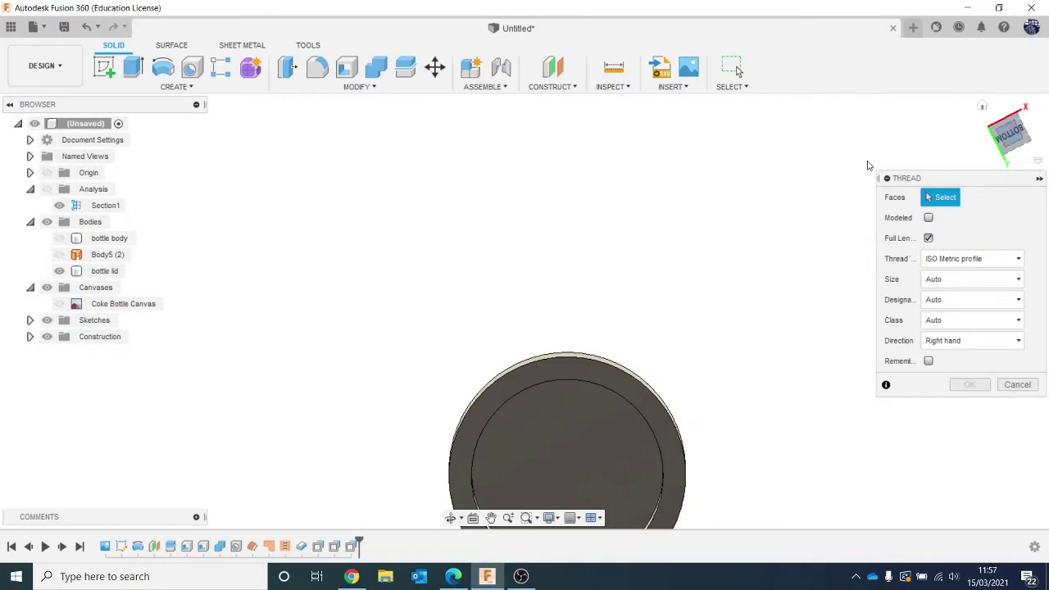
pyautogui.click(1016, 384)
# Sketch a circle about 17.2 mm in diameter on the lid's inner end face, centred on the origin, slightly outside the inner edge
pyautogui.click(104, 67)
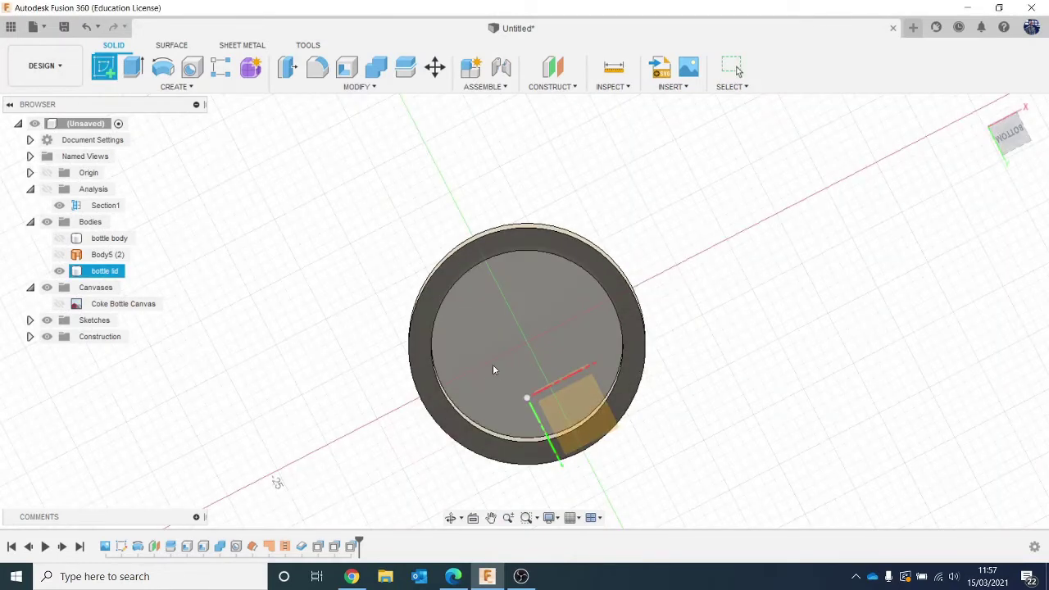
pyautogui.click(501, 319)
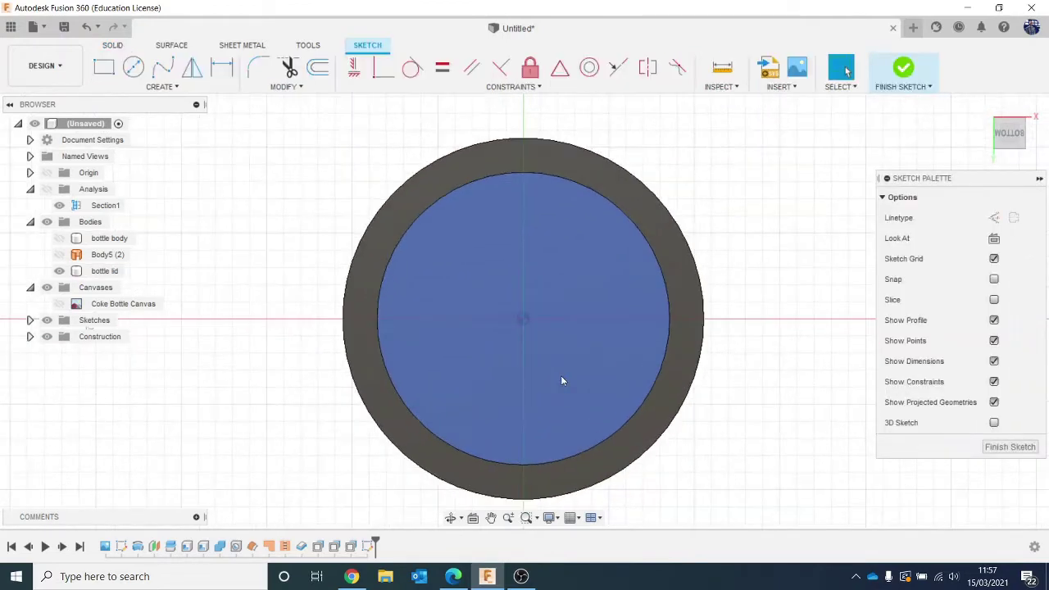
pyautogui.click(133, 66)
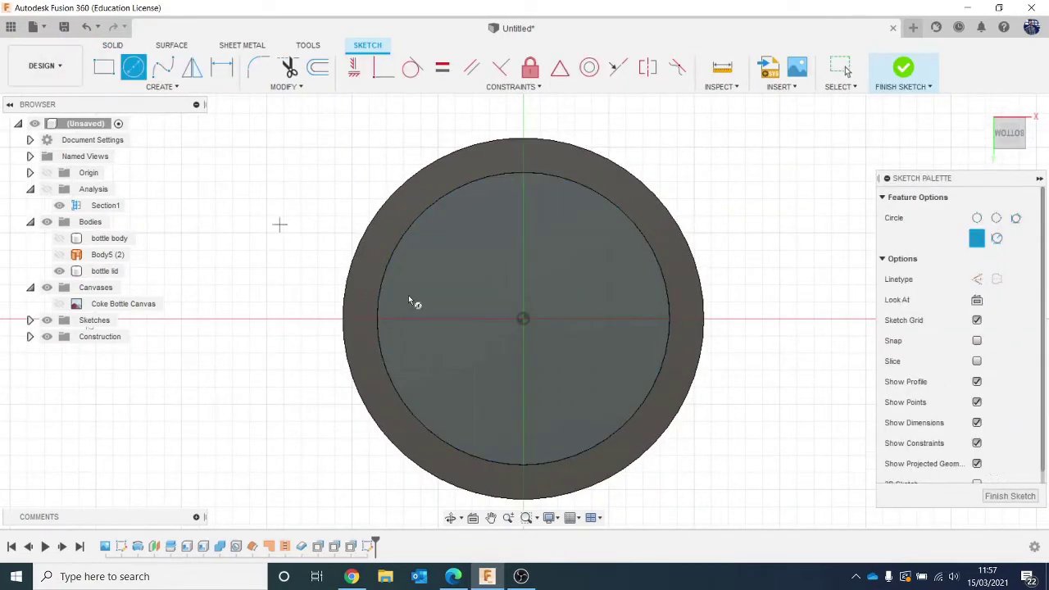
pyautogui.click(527, 322)
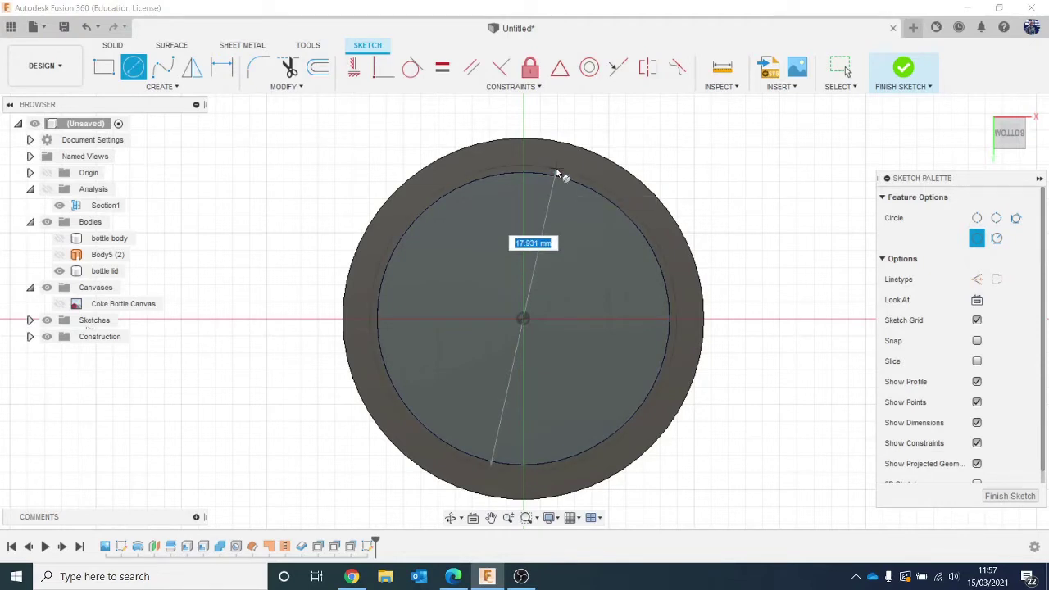
pyautogui.scroll(10, 556, 173)
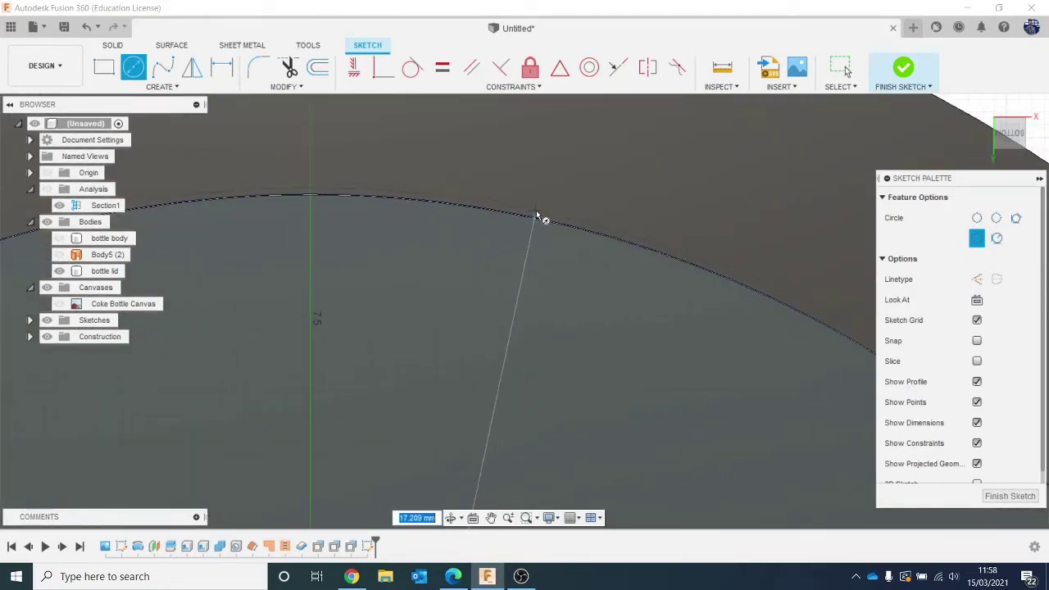
pyautogui.click(537, 215)
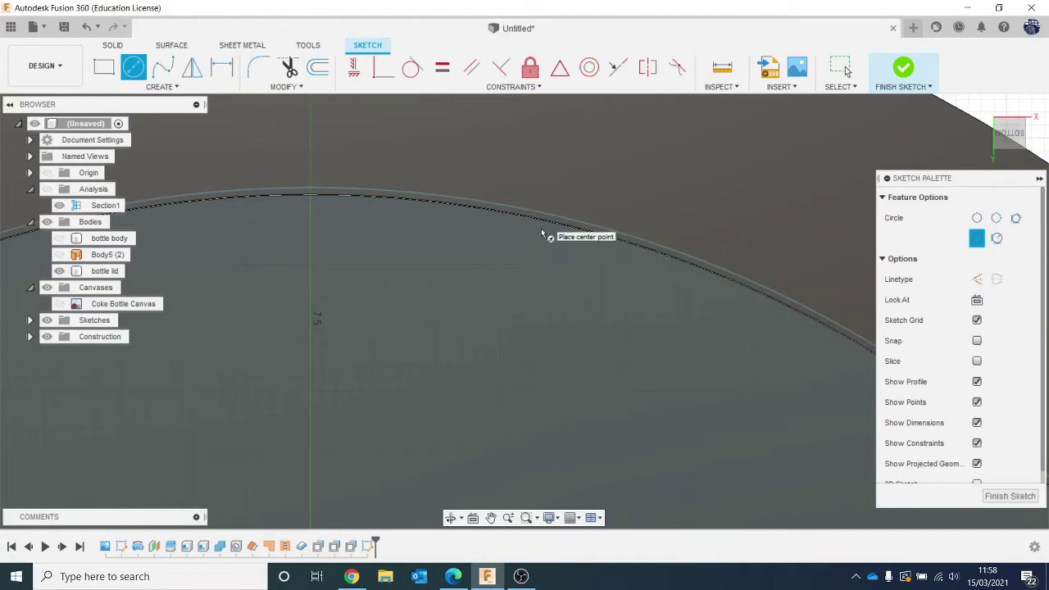
pyautogui.click(905, 68)
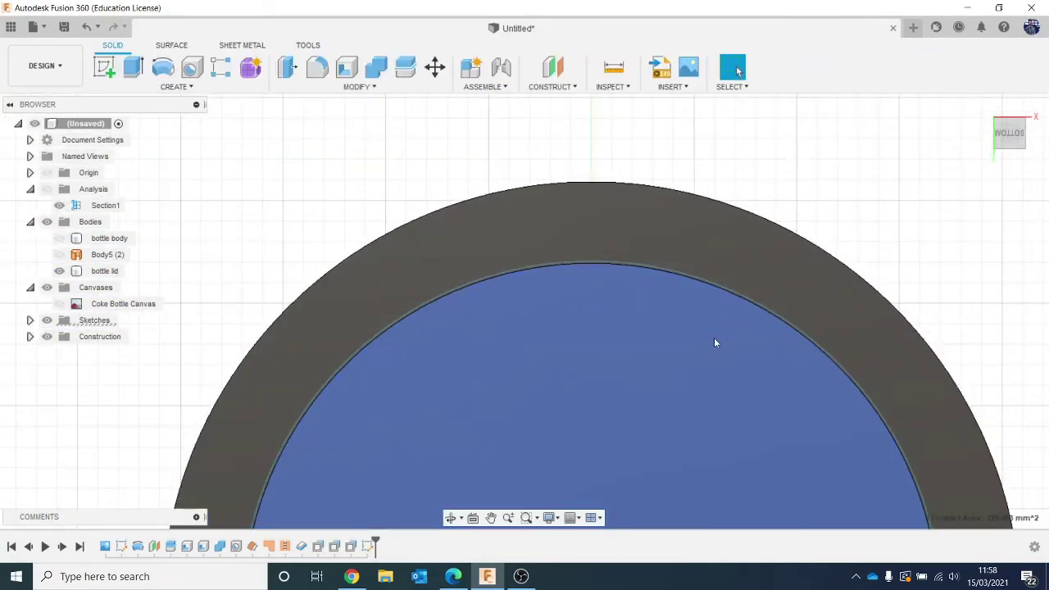
# Set up an extrusion of the circular profile inside the bottle lid, with a distance of 11.746 mm and the Join operation
pyautogui.press('e')
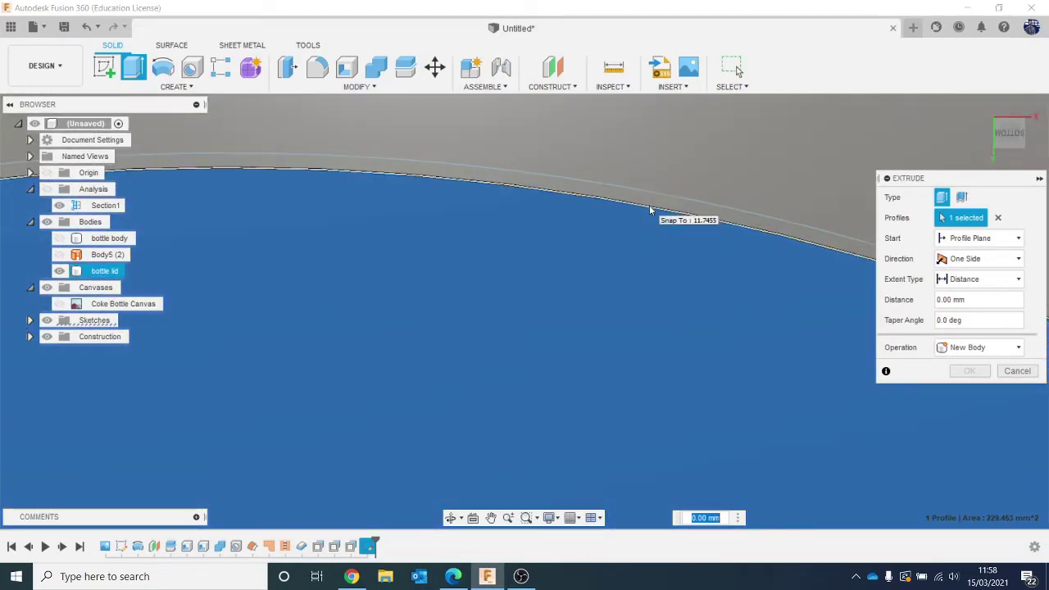
pyautogui.click(650, 205)
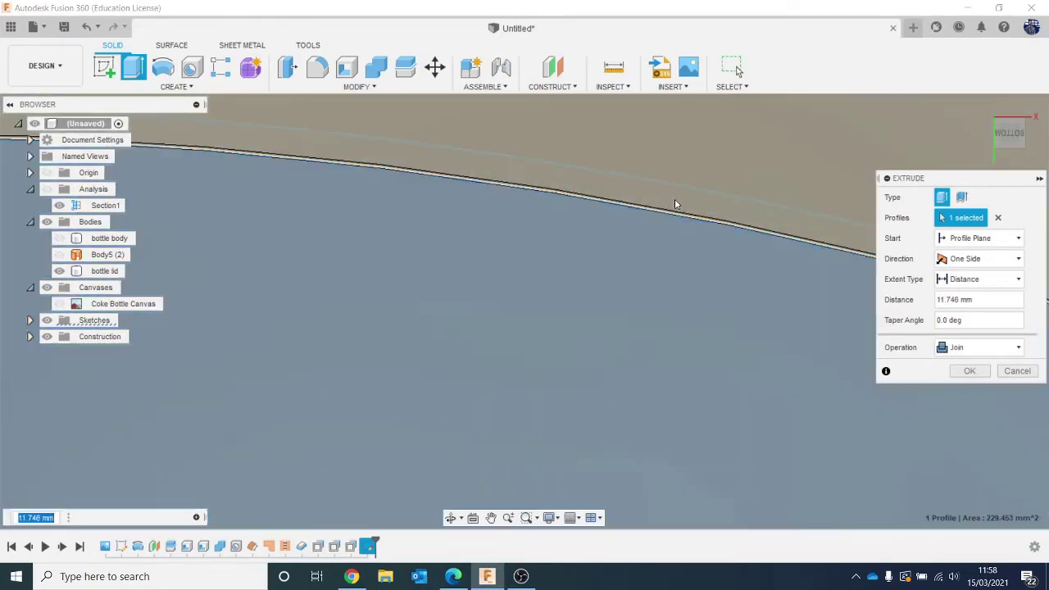
pyautogui.scroll(-8, 676, 204)
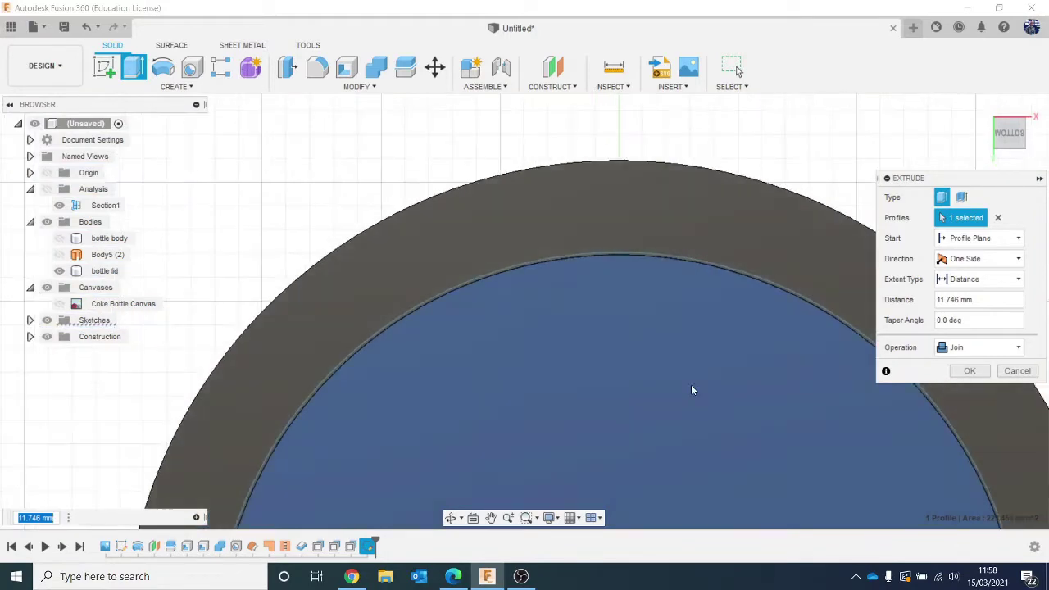
pyautogui.scroll(-1, 690, 390)
pyautogui.moveTo(691, 390); pyautogui.dragTo(663, 5, button='middle')
pyautogui.scroll(-3, 699, 143)
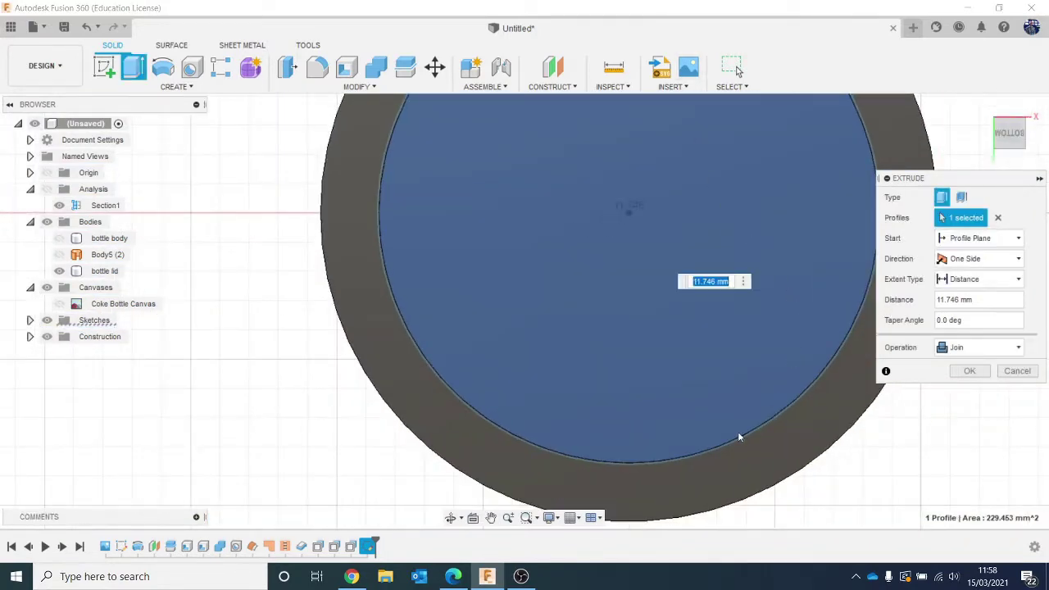
# Add the thin ring around the inner circle to the extrude profiles and cut both about 17.6 mm through the lid's open end
pyautogui.scroll(6, 625, 465)
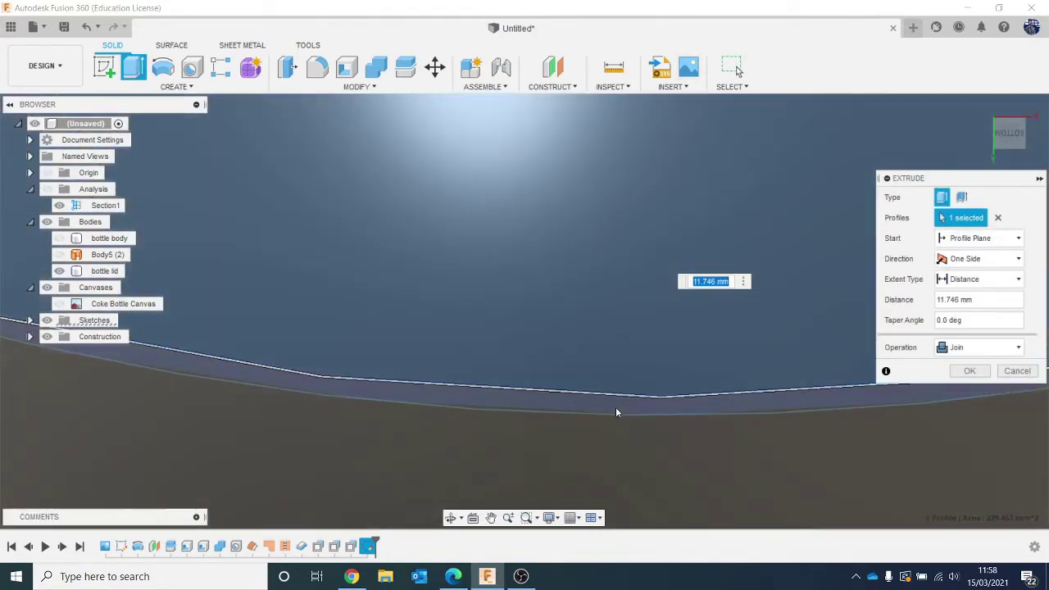
pyautogui.click(622, 422)
pyautogui.scroll(3, 622, 381)
pyautogui.scroll(-6, 623, 379)
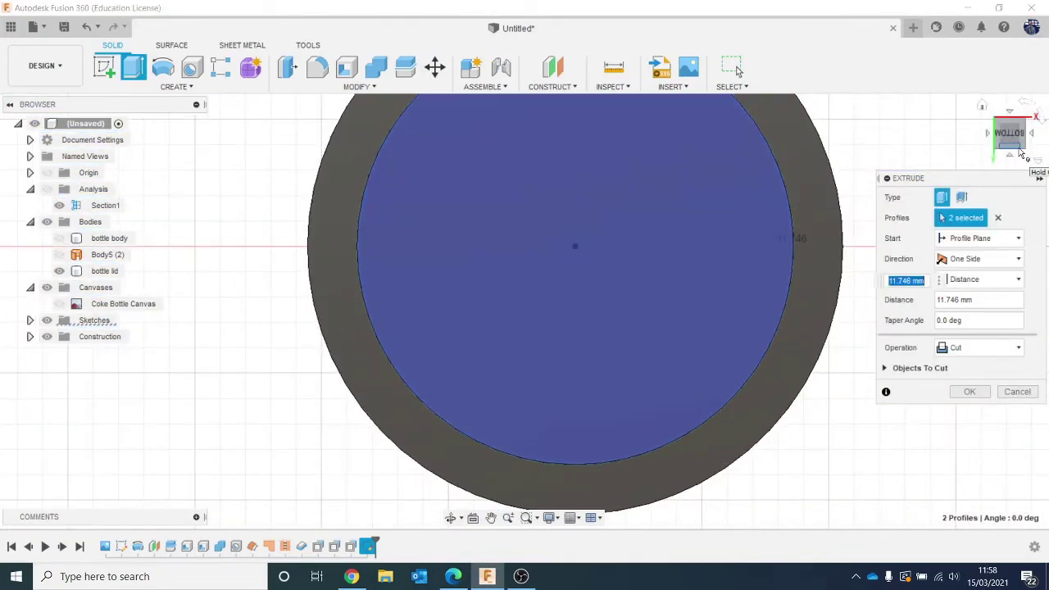
pyautogui.moveTo(1011, 136); pyautogui.dragTo(990, 185)
pyautogui.moveTo(669, 271); pyautogui.dragTo(632, 31, button='middle')
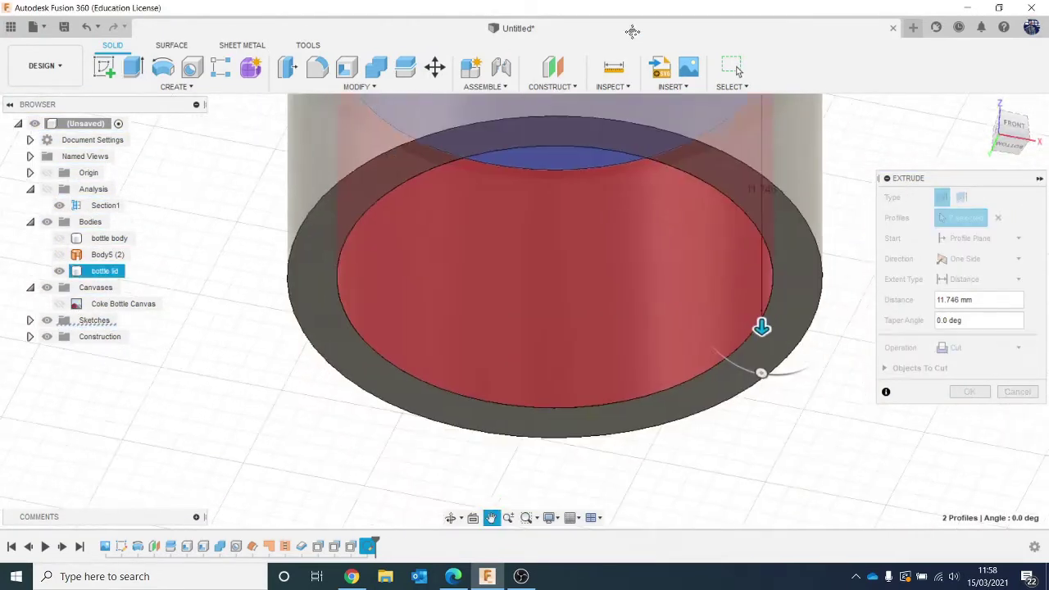
pyautogui.scroll(-1, 777, 250)
pyautogui.moveTo(765, 321); pyautogui.dragTo(763, 415)
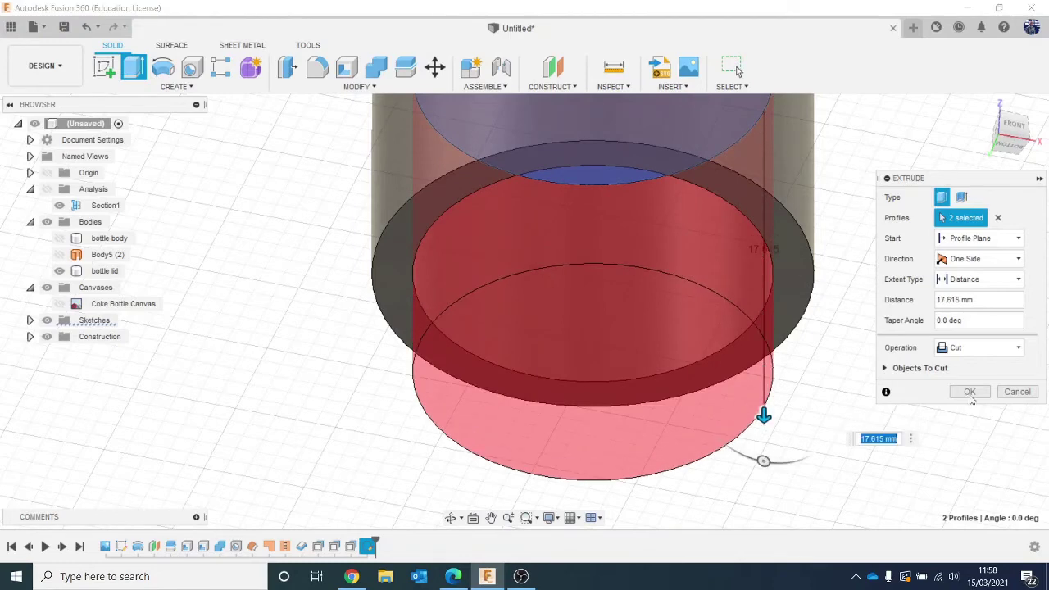
pyautogui.click(968, 393)
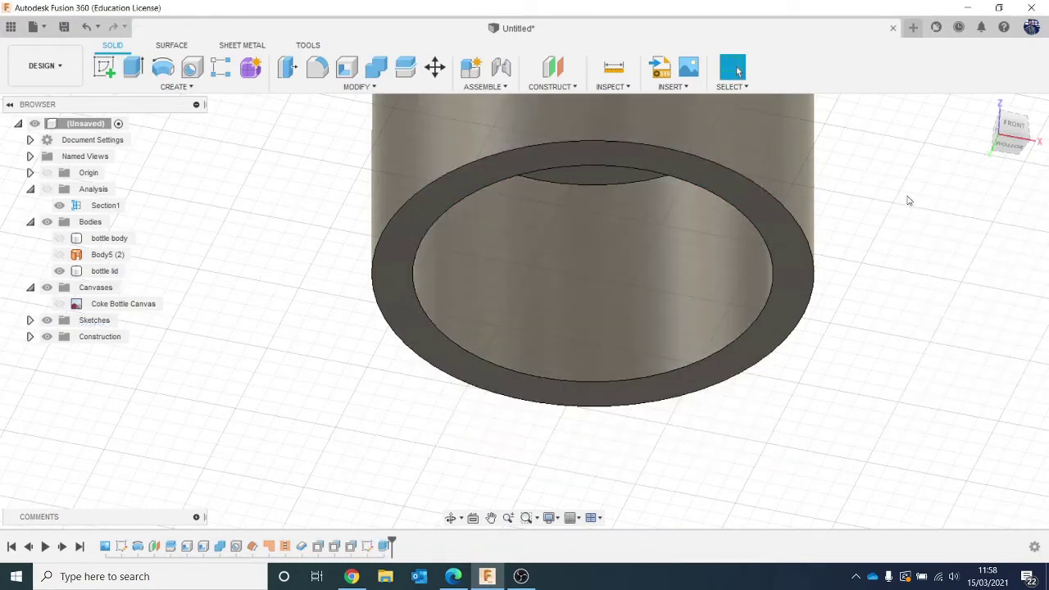
# Add a modeled, full-length, right-hand ISO Metric M17x1.5 thread, class 6H, to the lid's inner cylindrical face
pyautogui.click(186, 91)
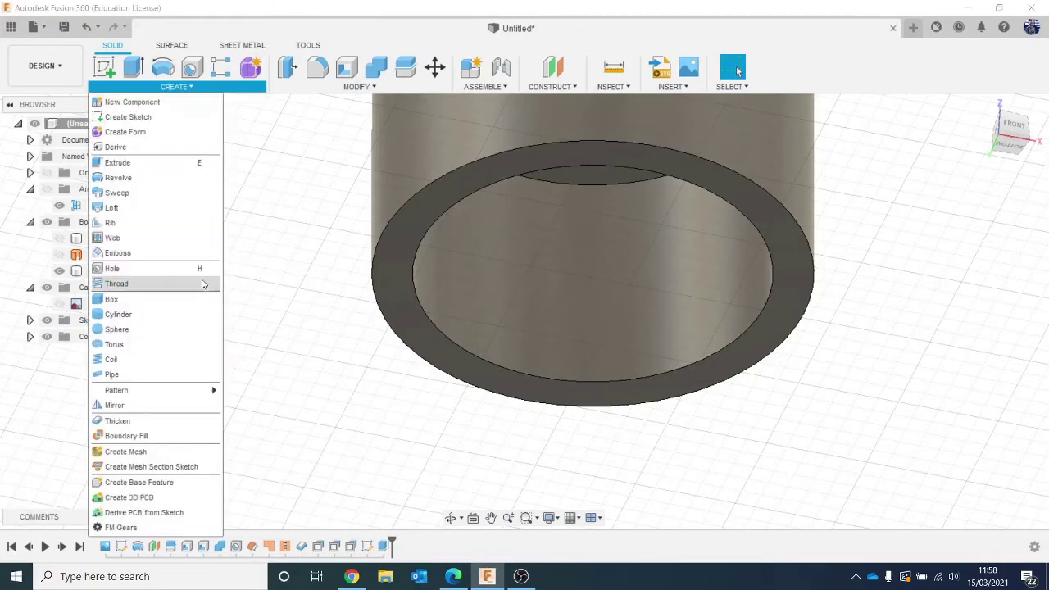
pyautogui.click(202, 284)
pyautogui.click(533, 286)
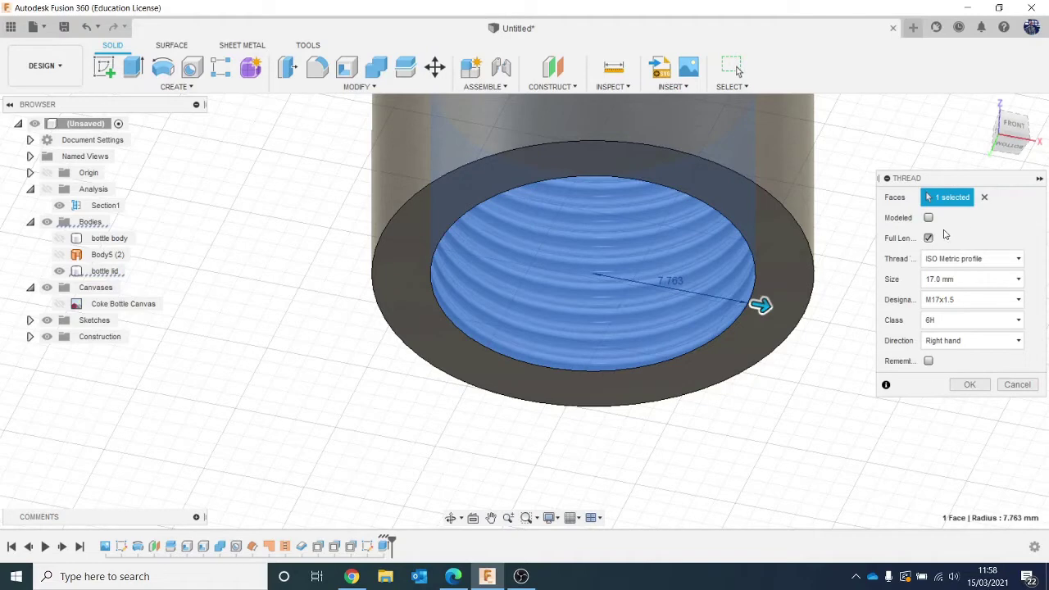
pyautogui.click(929, 218)
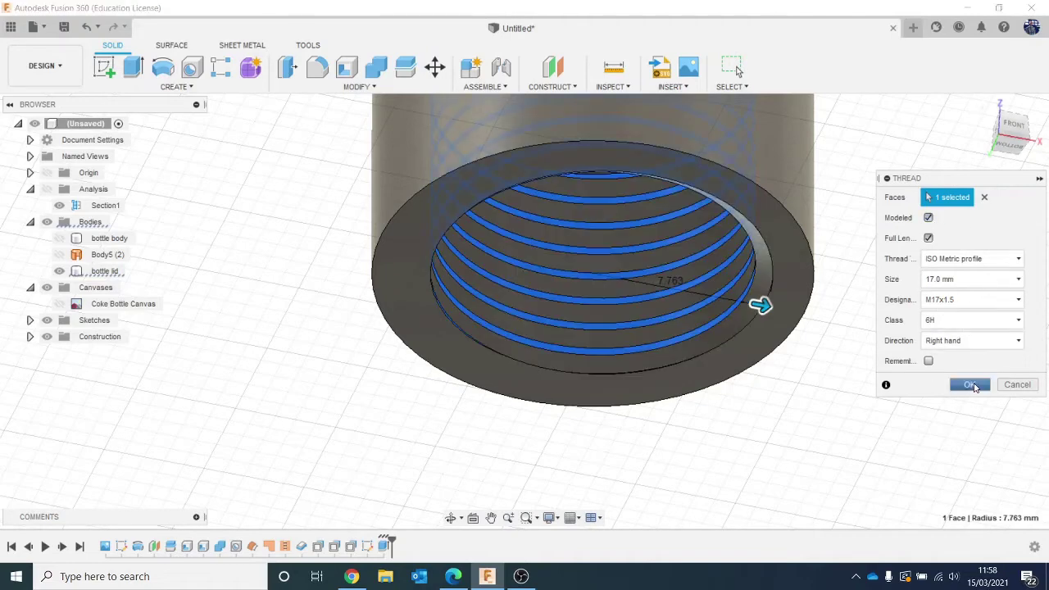
pyautogui.click(970, 384)
pyautogui.scroll(-2, 620, 415)
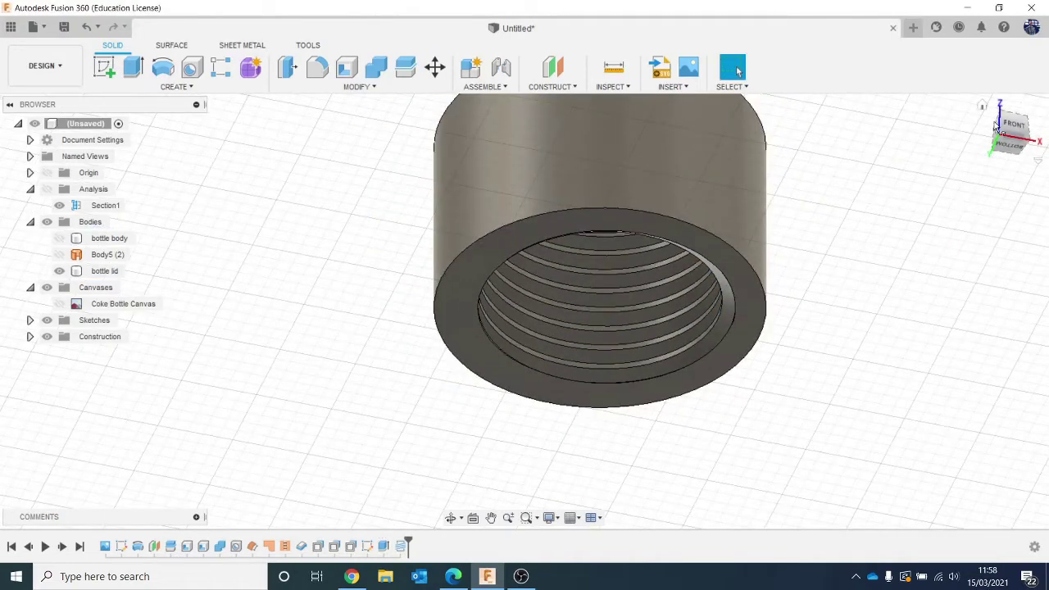
pyautogui.moveTo(1011, 146)
pyautogui.mouseDown()
pyautogui.moveTo(1002, 119)
pyautogui.moveTo(811, 245)
pyautogui.mouseUp()
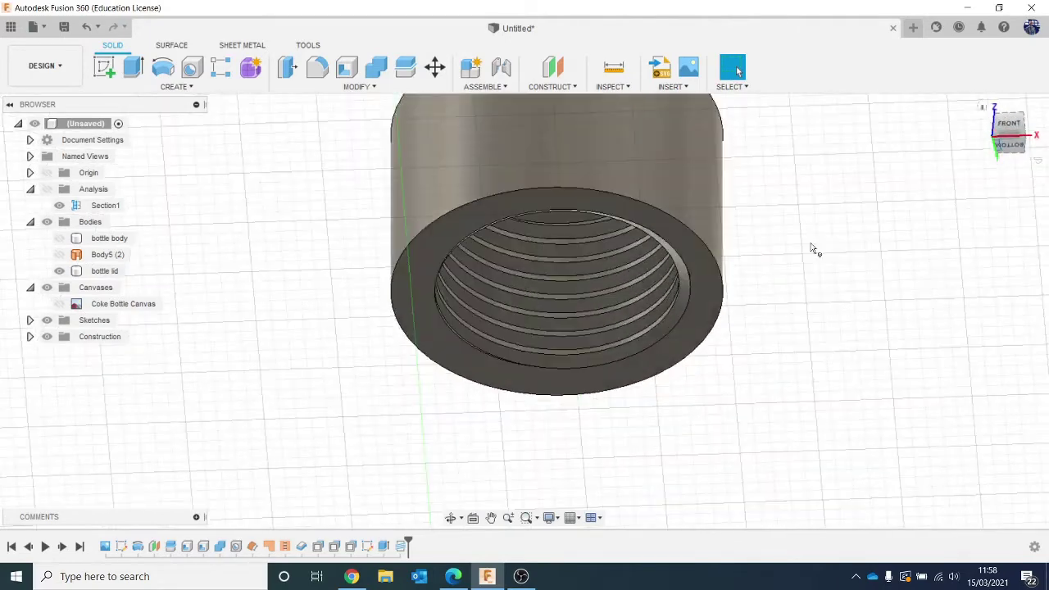
# Edit the lid's thread feature, switching its Modeled option off and on again to compare the two representations
pyautogui.click(400, 546)
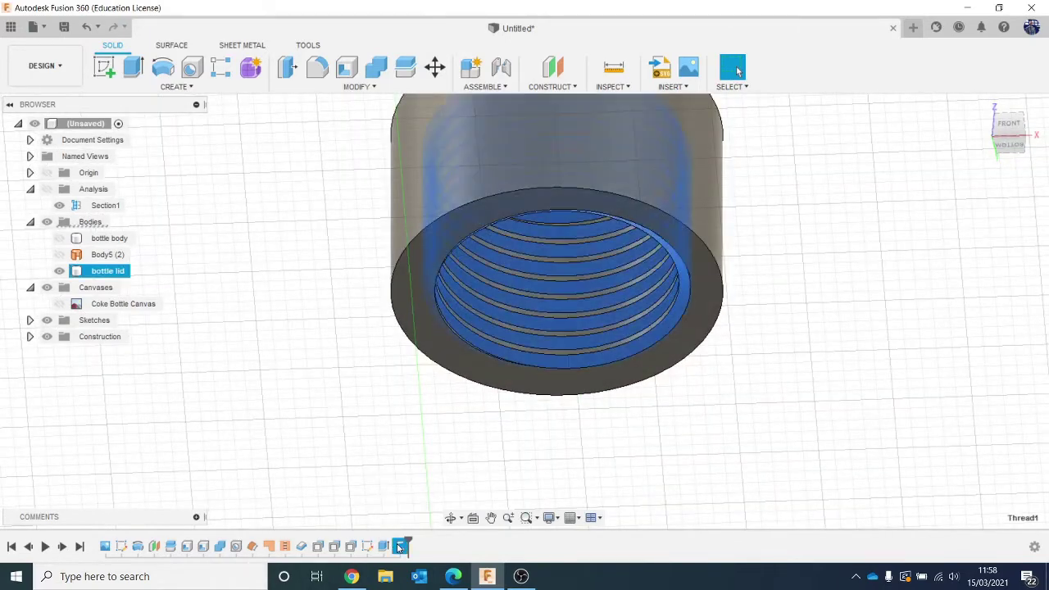
pyautogui.rightClick(399, 545)
pyautogui.click(442, 424)
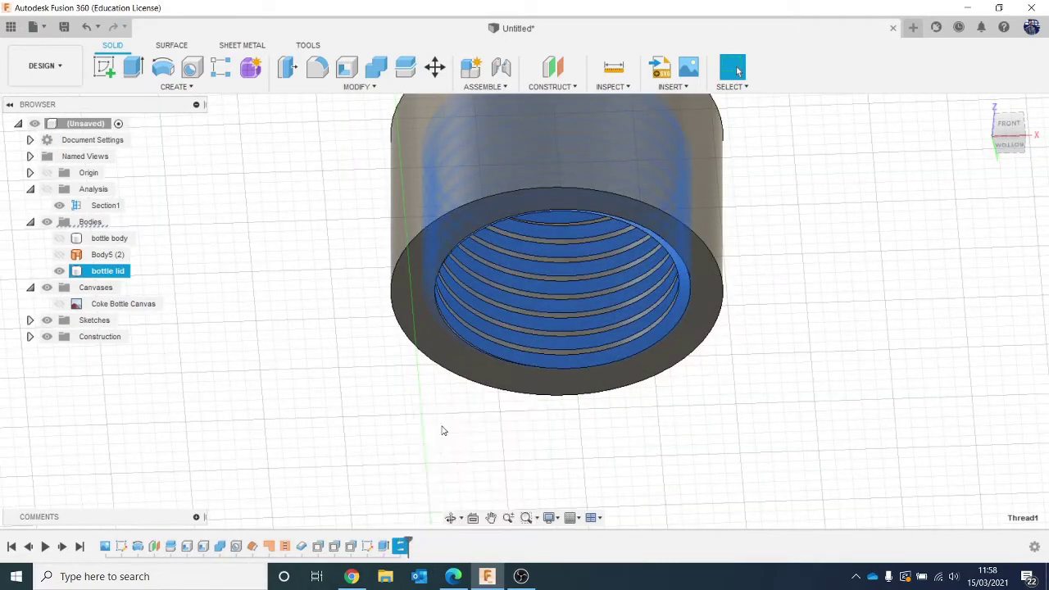
pyautogui.click(930, 219)
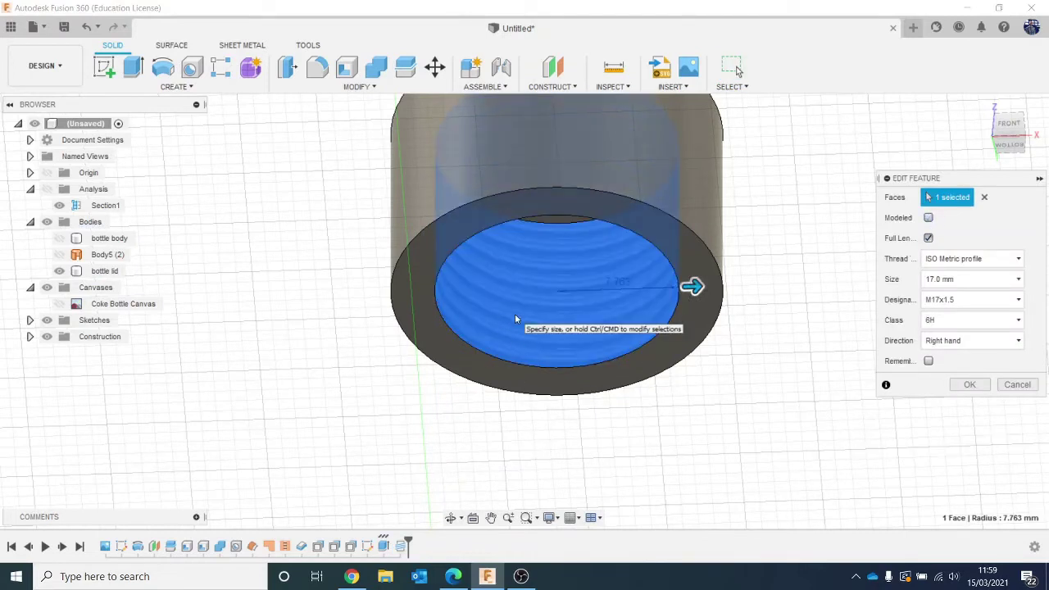
pyautogui.click(929, 218)
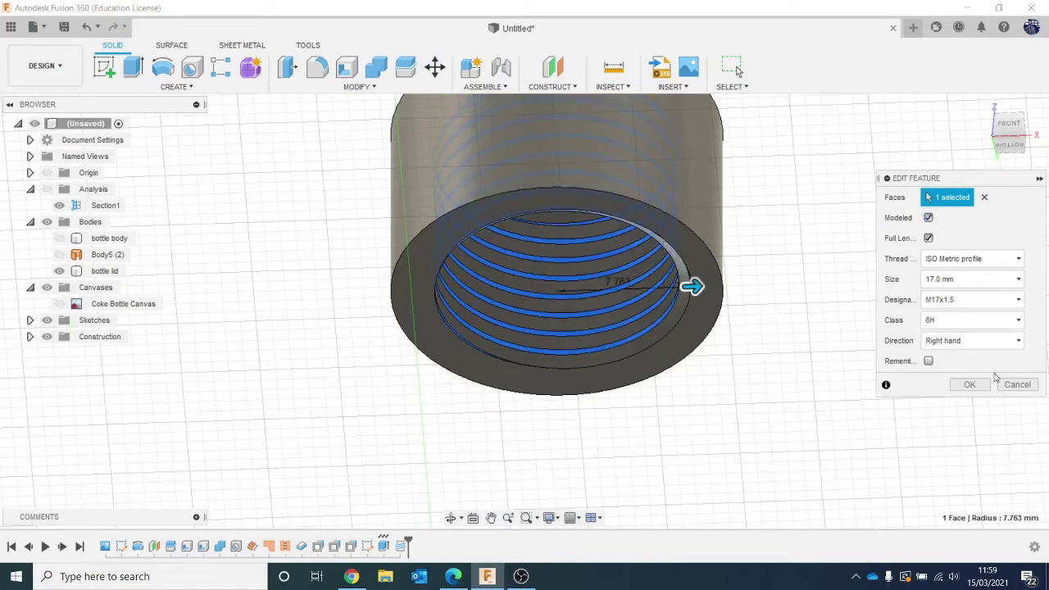
pyautogui.click(970, 385)
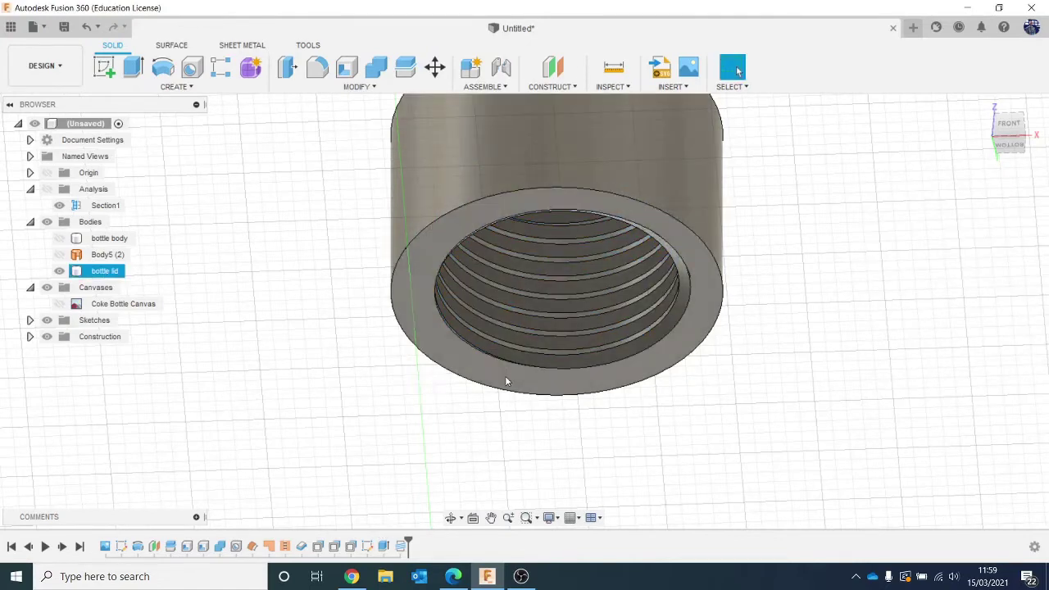
# Hide the bottle lid body and show the bottle body
pyautogui.scroll(-3, 505, 375)
pyautogui.click(1002, 144)
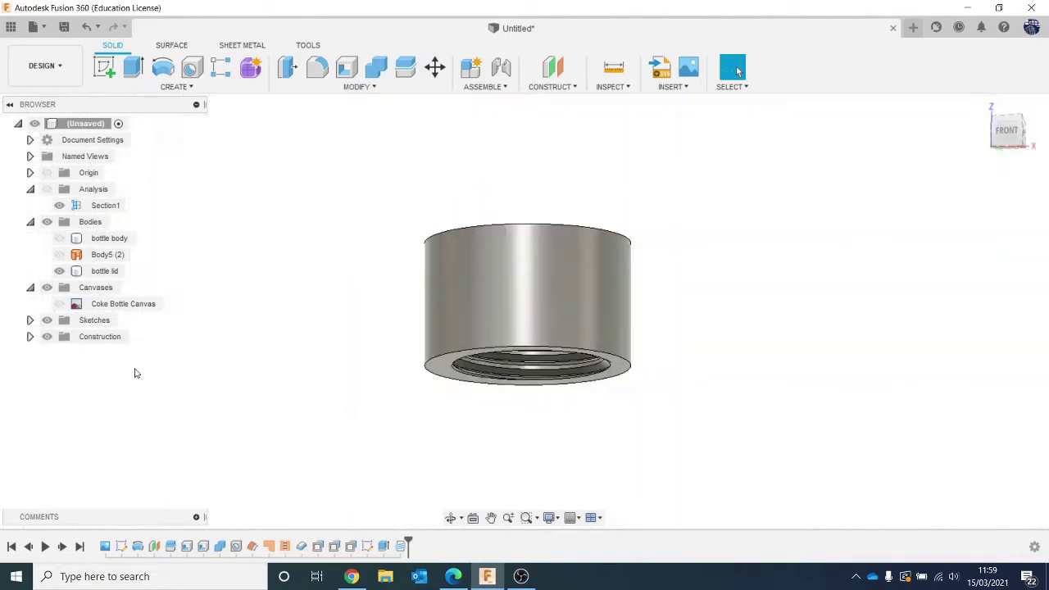
pyautogui.click(57, 269)
pyautogui.click(60, 239)
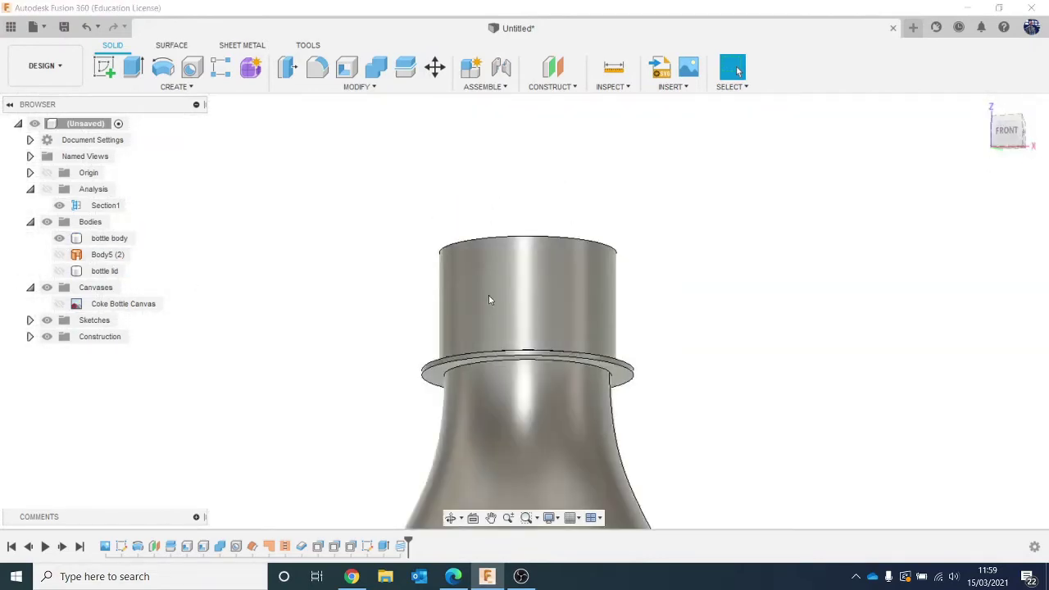
# Start a sketch on the flat top rim face of the bottle neck
pyautogui.click(1008, 149)
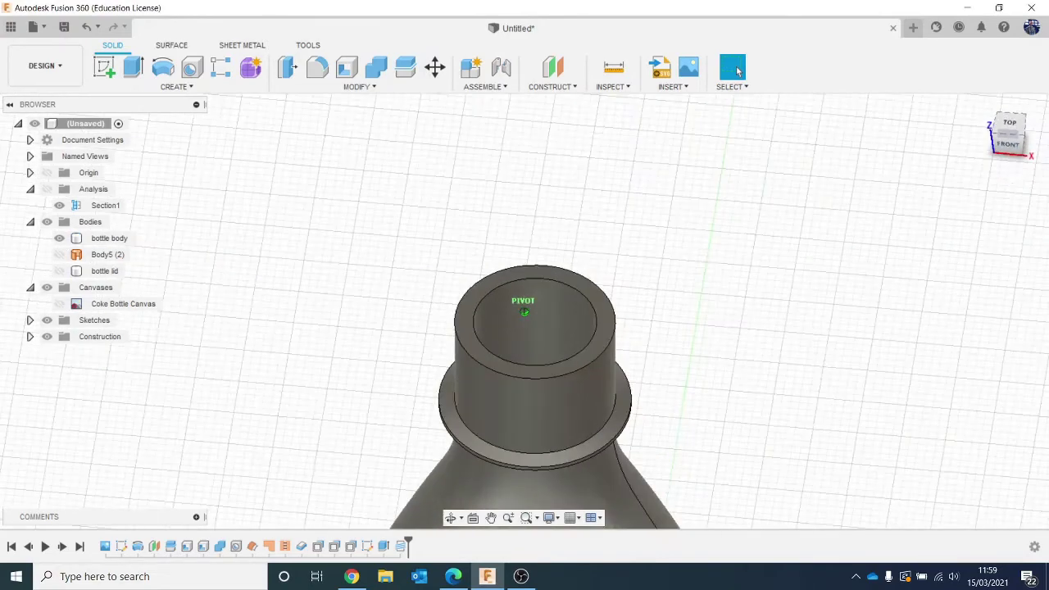
pyautogui.keyDown('shift'); pyautogui.moveTo(810, 484); pyautogui.dragTo(828, 307, button='middle'); pyautogui.keyUp('shift')
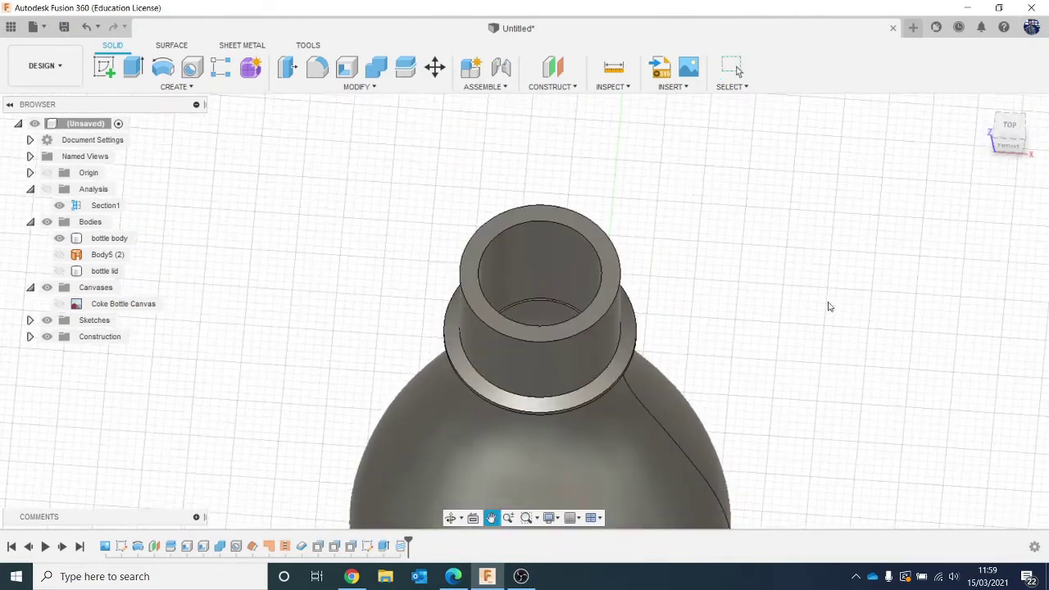
pyautogui.click(104, 67)
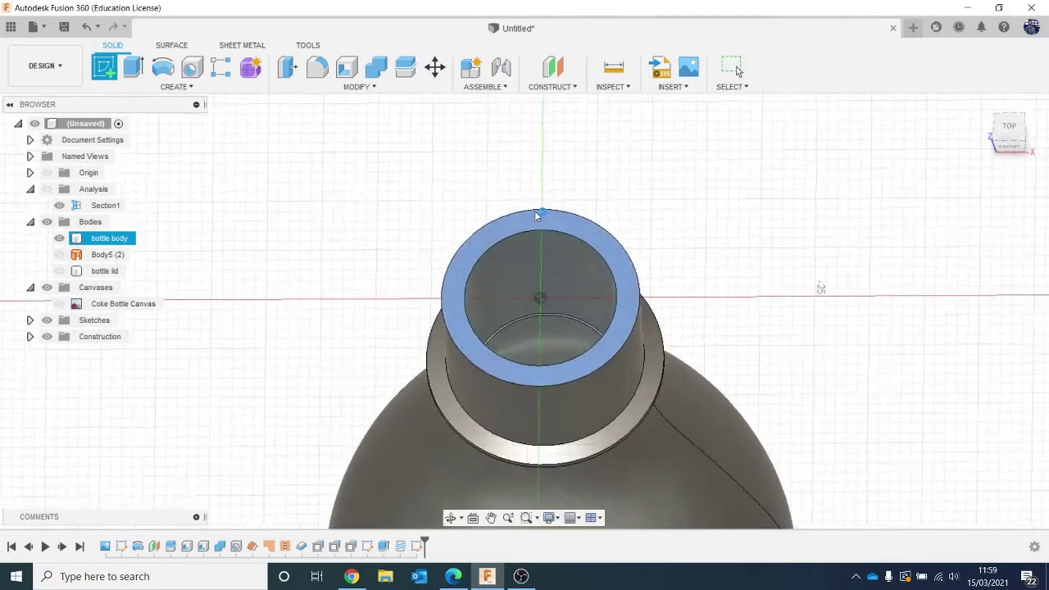
pyautogui.click(535, 212)
pyautogui.scroll(3, 570, 339)
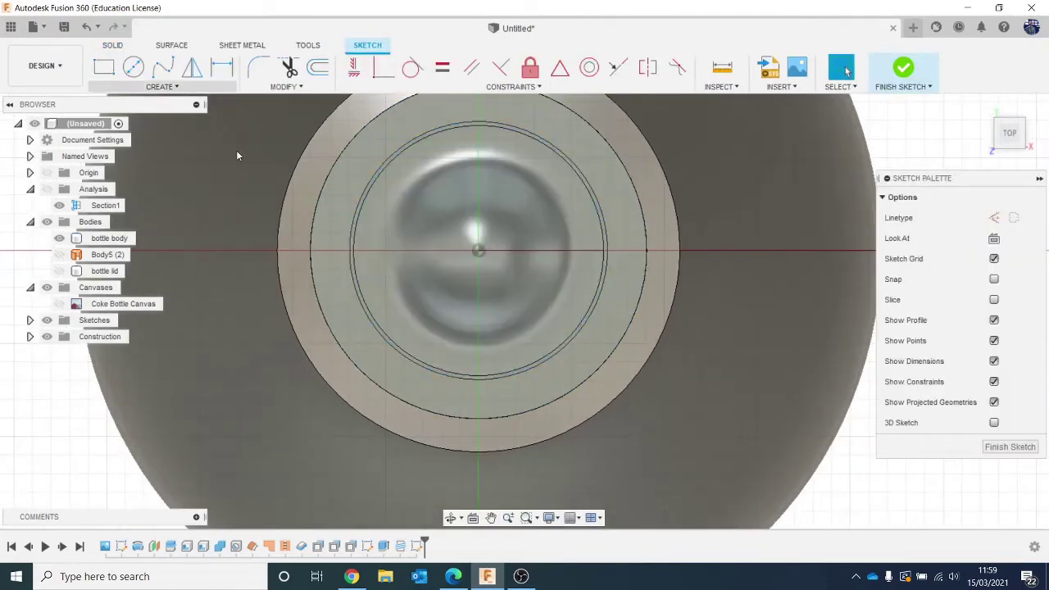
pyautogui.click(132, 65)
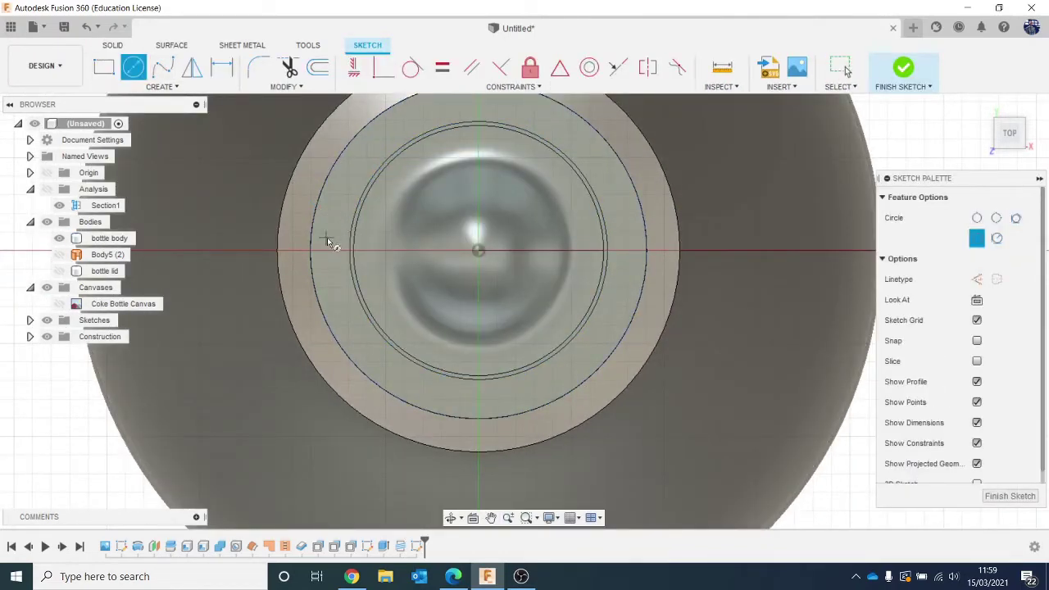
pyautogui.click(479, 251)
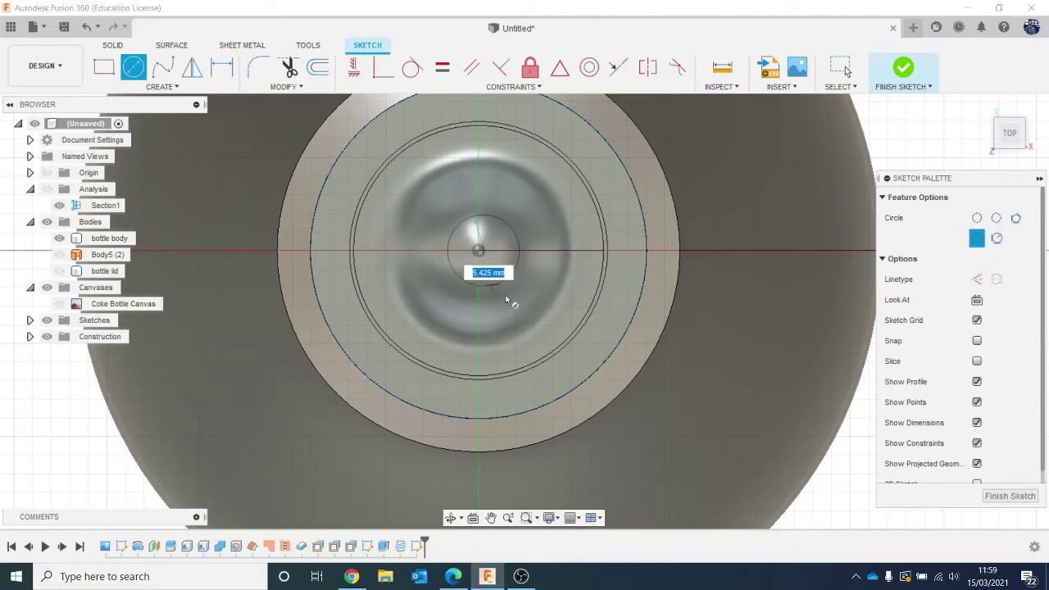
pyautogui.press('Escape')
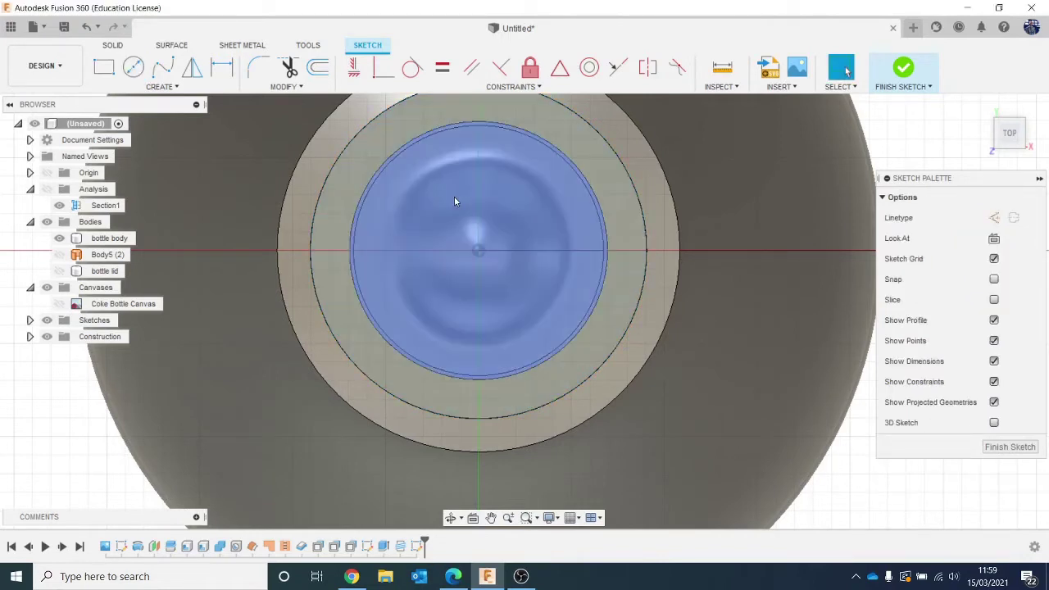
# Sketch a circle about 18.2 mm in diameter, centred on the origin, just outside the bottle neck's outer edge
pyautogui.press('c')
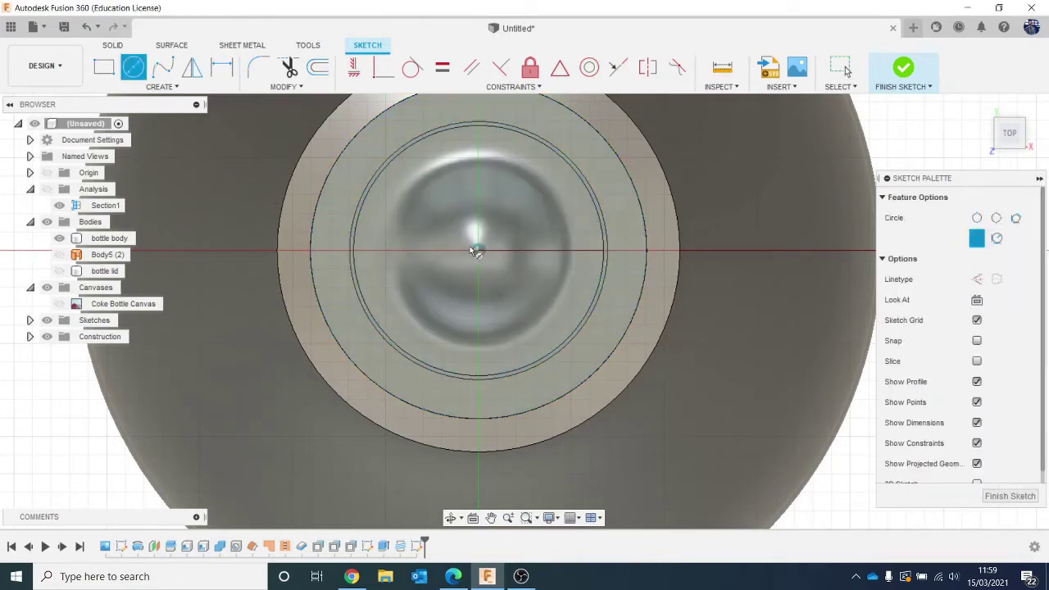
pyautogui.click(479, 251)
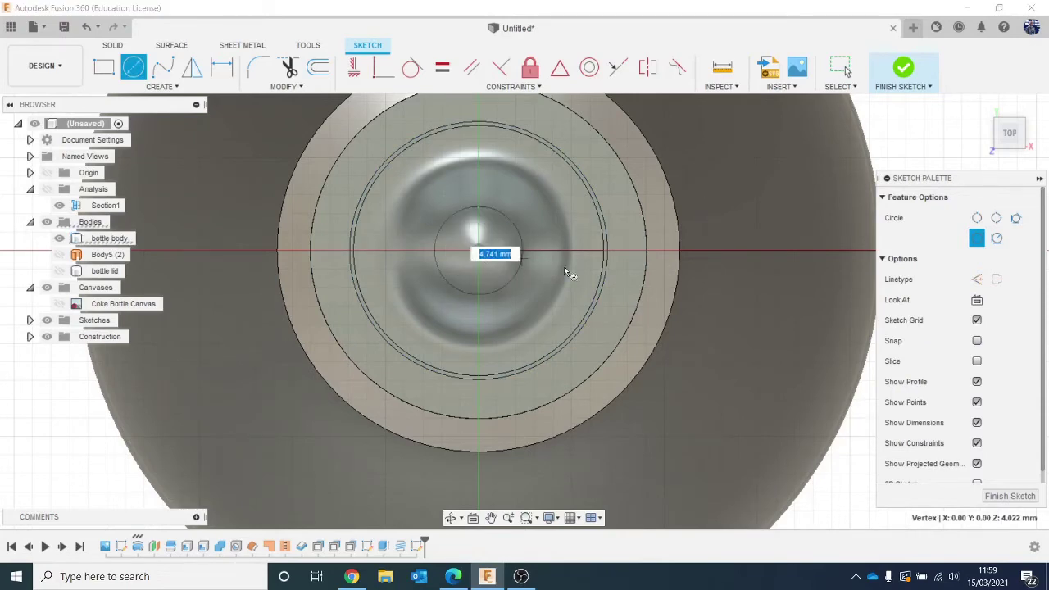
pyautogui.click(1010, 148)
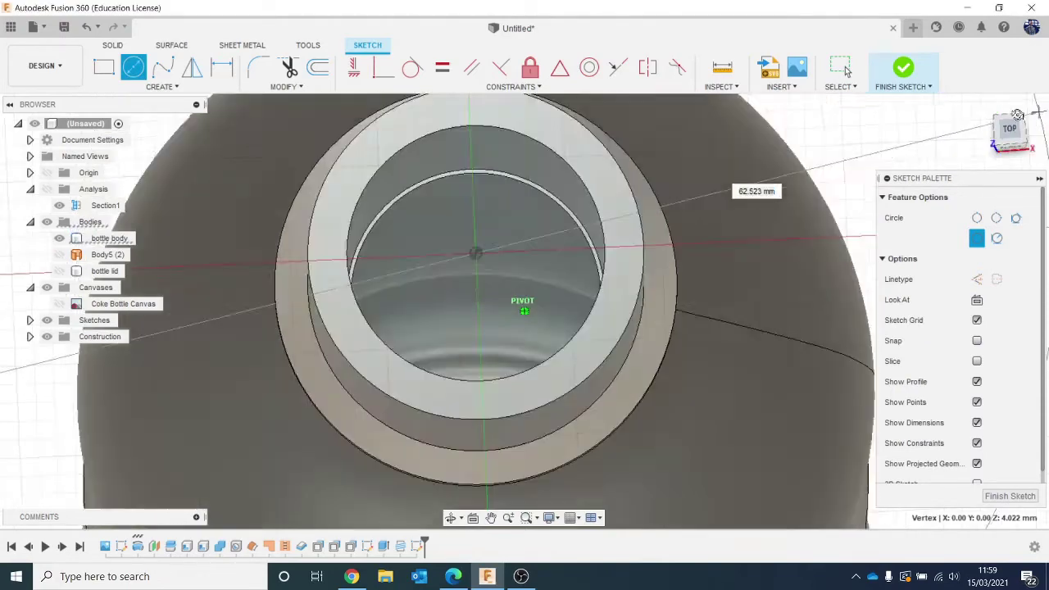
pyautogui.scroll(5, 648, 305)
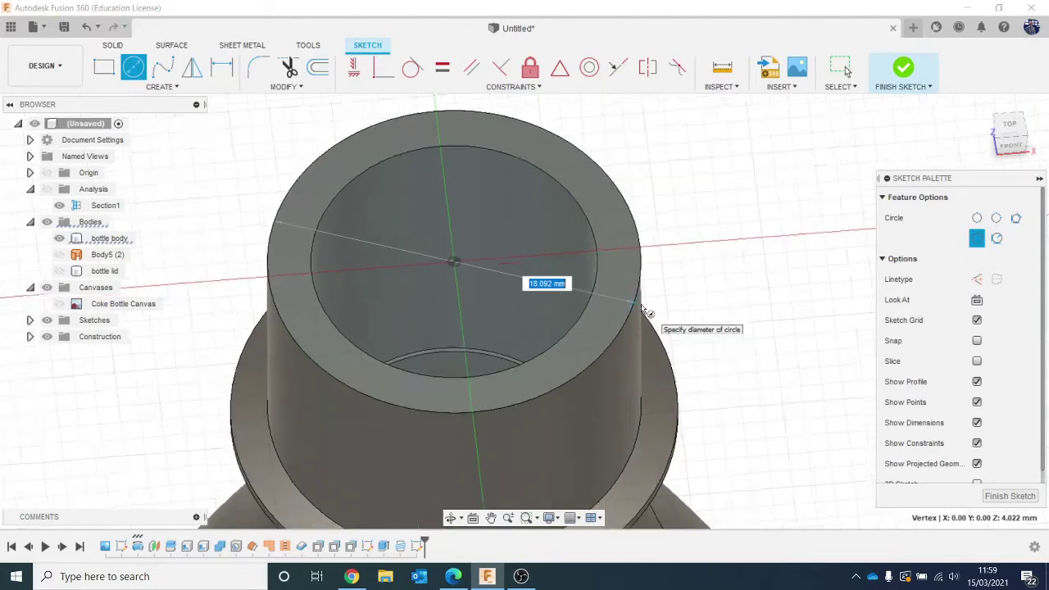
pyautogui.scroll(4, 647, 305)
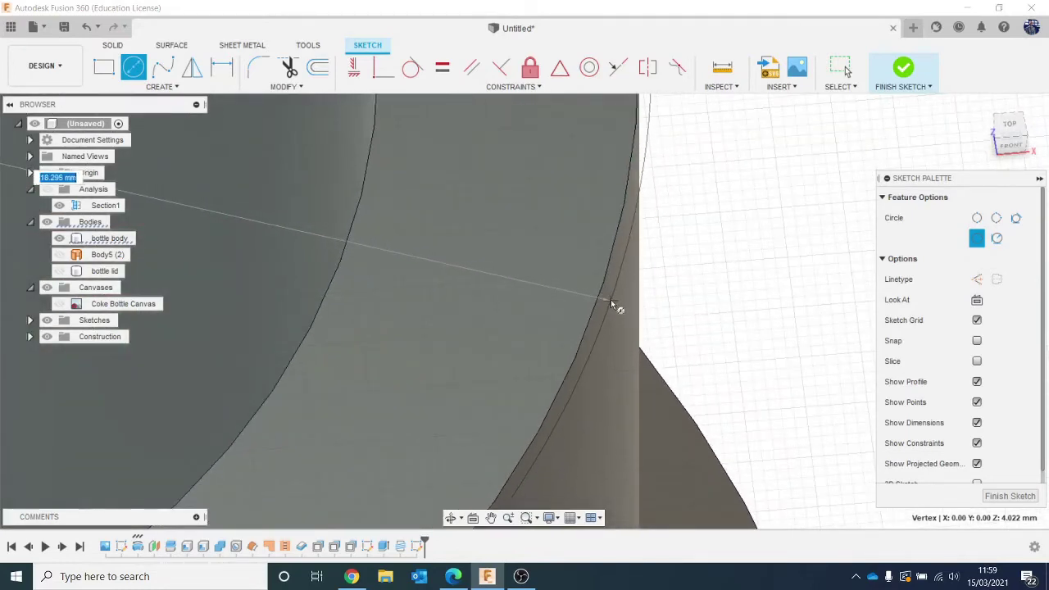
pyautogui.scroll(2, 608, 303)
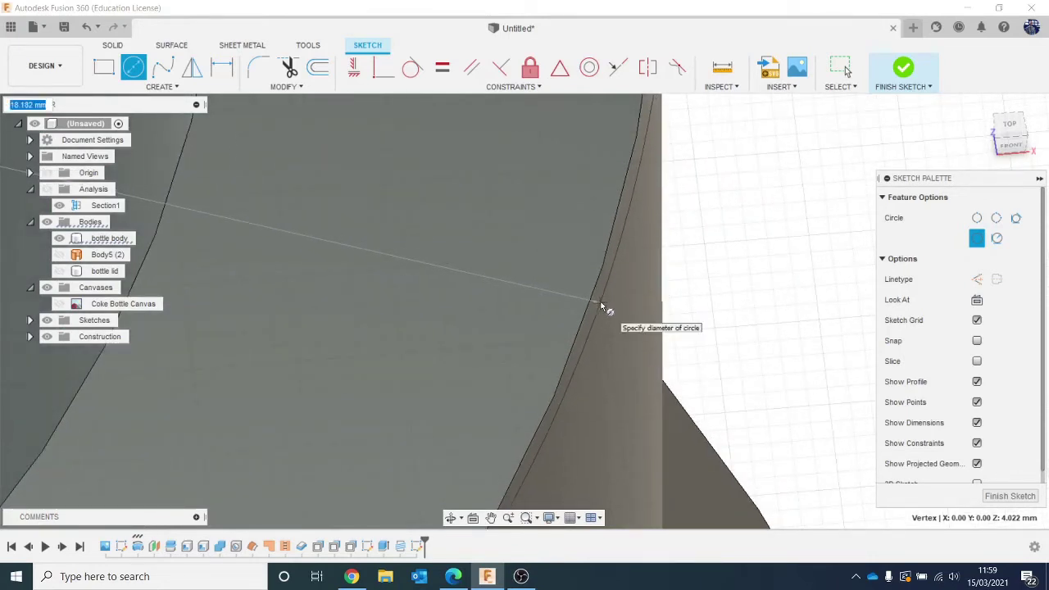
pyautogui.click(602, 307)
# Extrude the thin ring between the neck's outer edge and the sketched circle 11.849 mm down to the flange, joined to the bottle body
pyautogui.scroll(-5, 611, 324)
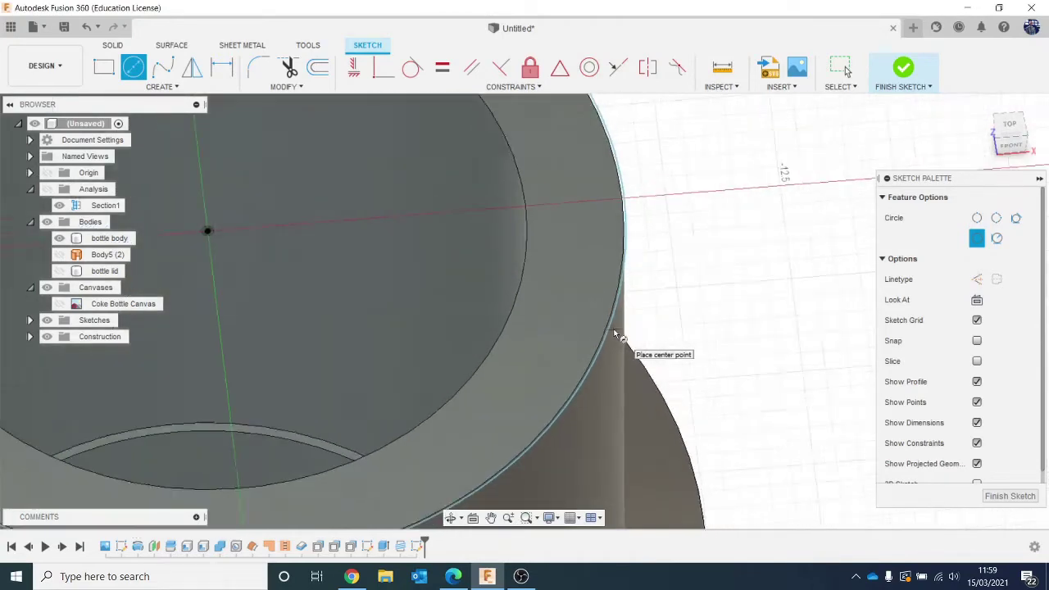
pyautogui.scroll(-3, 615, 335)
pyautogui.scroll(2, 632, 374)
pyautogui.press('e')
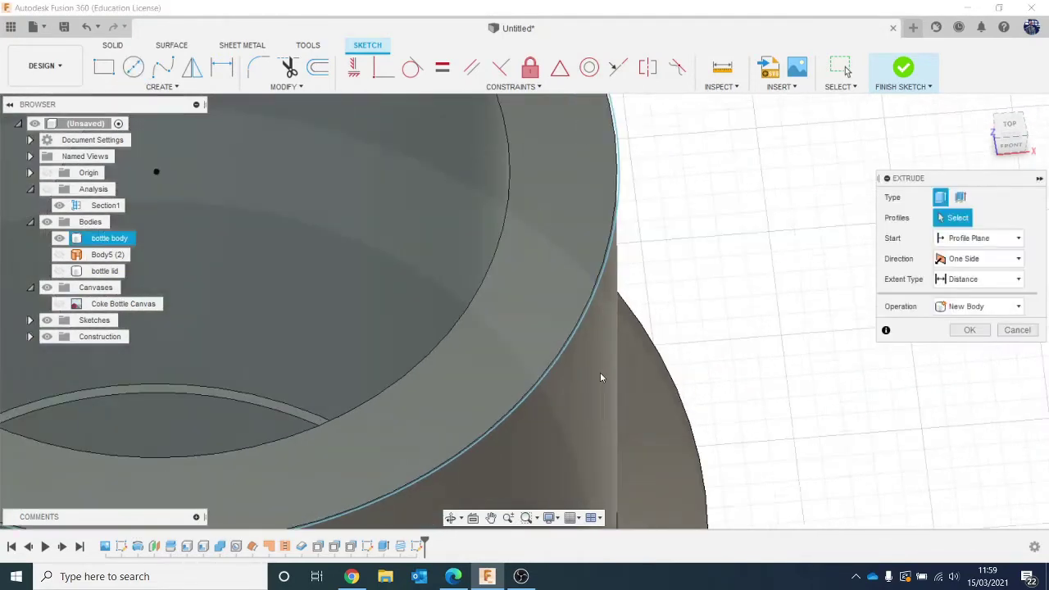
pyautogui.scroll(6, 598, 346)
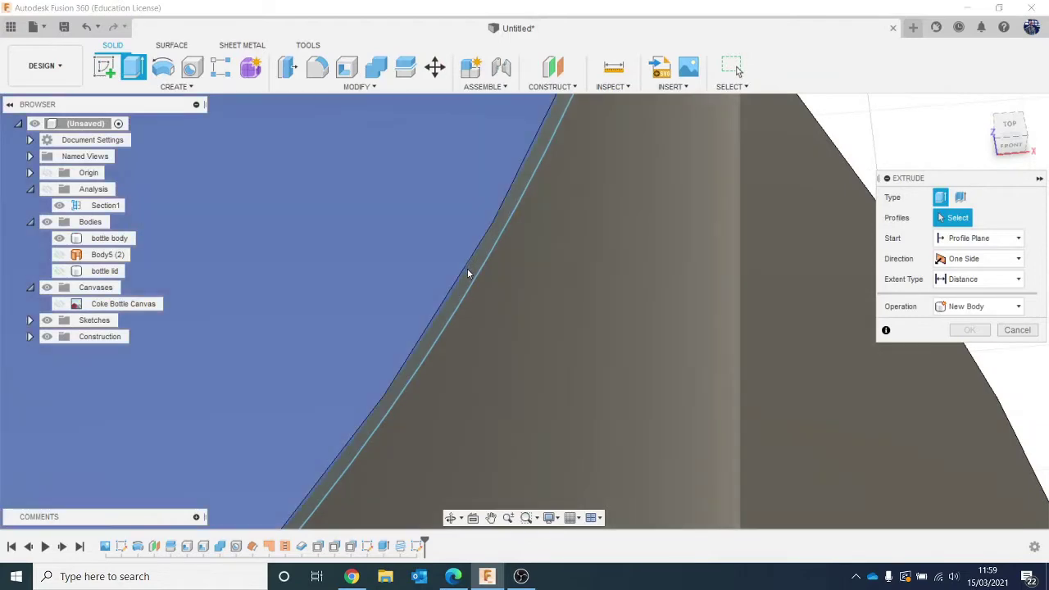
pyautogui.click(467, 279)
pyautogui.scroll(-4, 512, 319)
pyautogui.scroll(3, 531, 360)
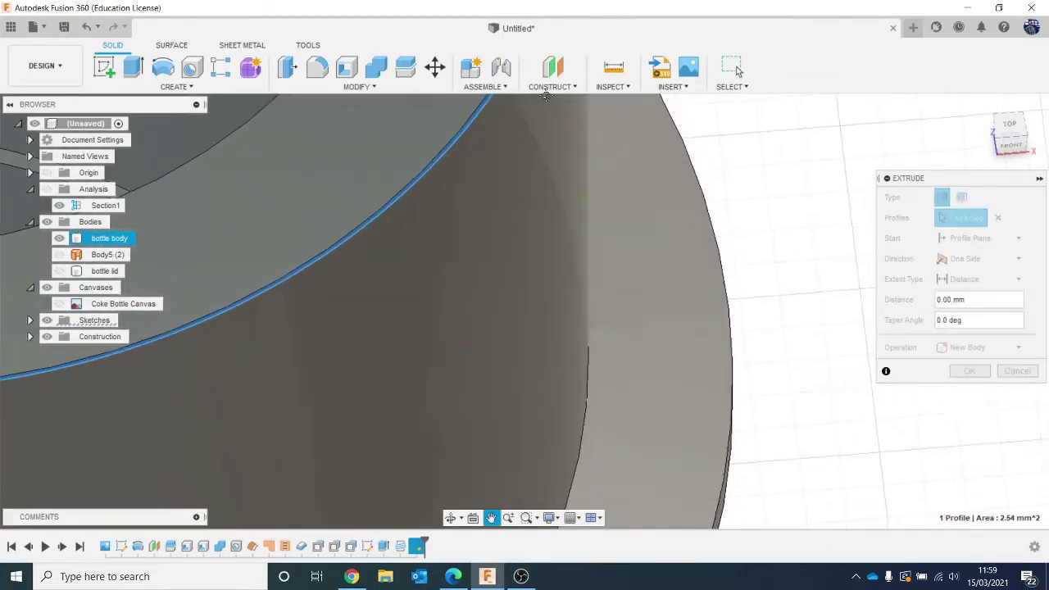
pyautogui.click(623, 398)
pyautogui.scroll(-5, 636, 393)
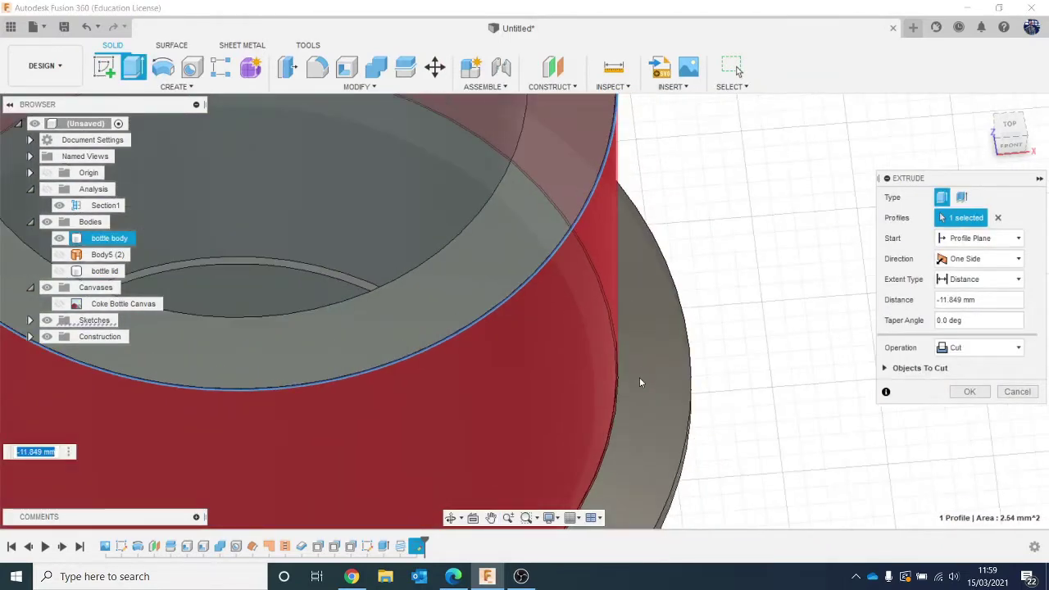
pyautogui.click(983, 348)
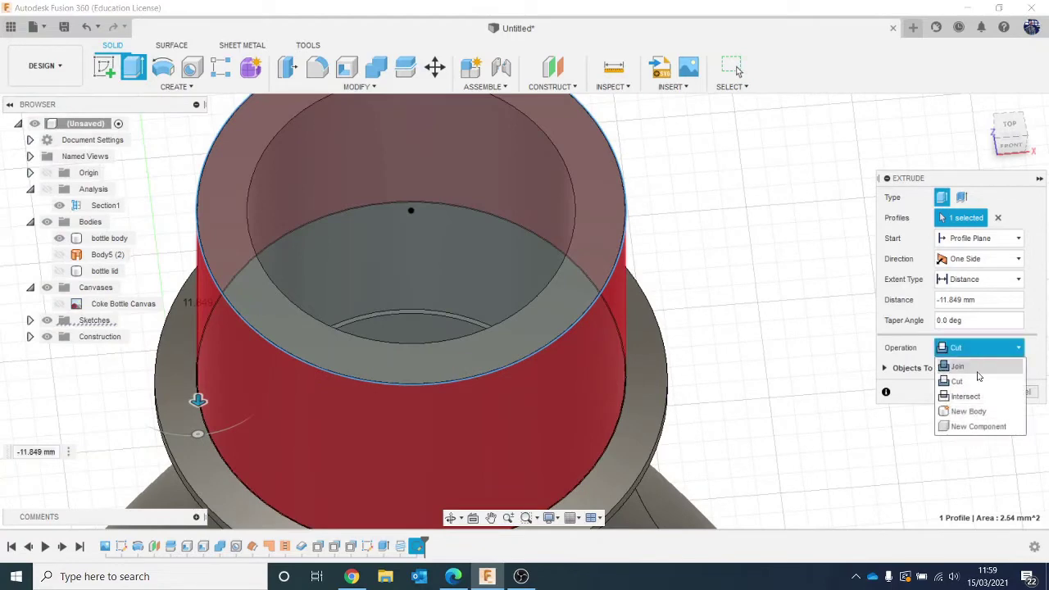
pyautogui.click(975, 360)
pyautogui.click(970, 371)
pyautogui.scroll(-5, 1015, 184)
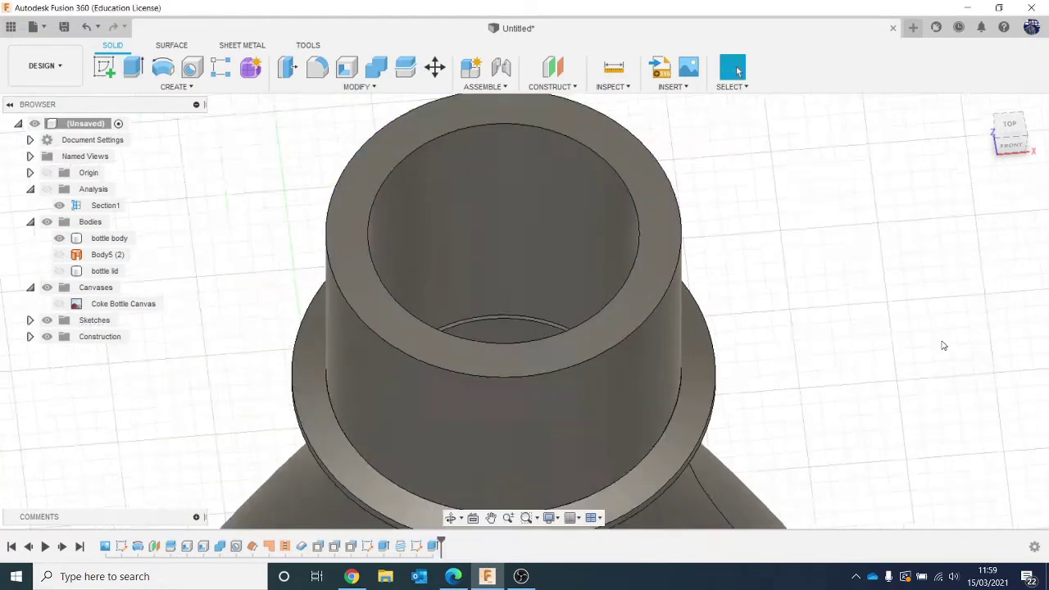
# Add a modeled, full-length right-hand thread to the neck's outer cylindrical face using ISO Metric profile, size 18.0 mm, M18x2.5, class 6g
pyautogui.click(1013, 141)
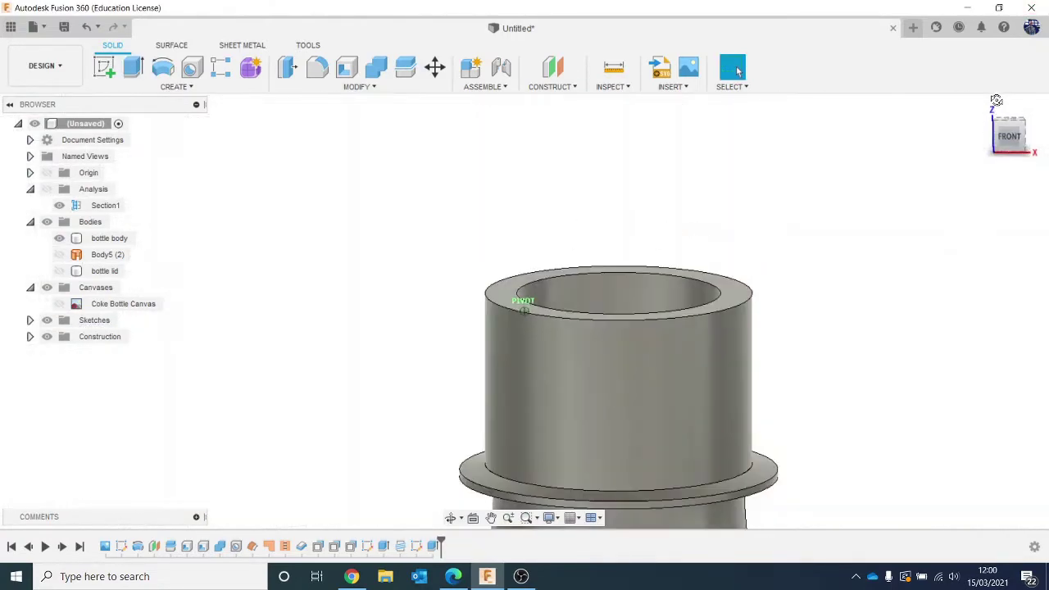
pyautogui.moveTo(799, 296); pyautogui.dragTo(629, 247, button='middle')
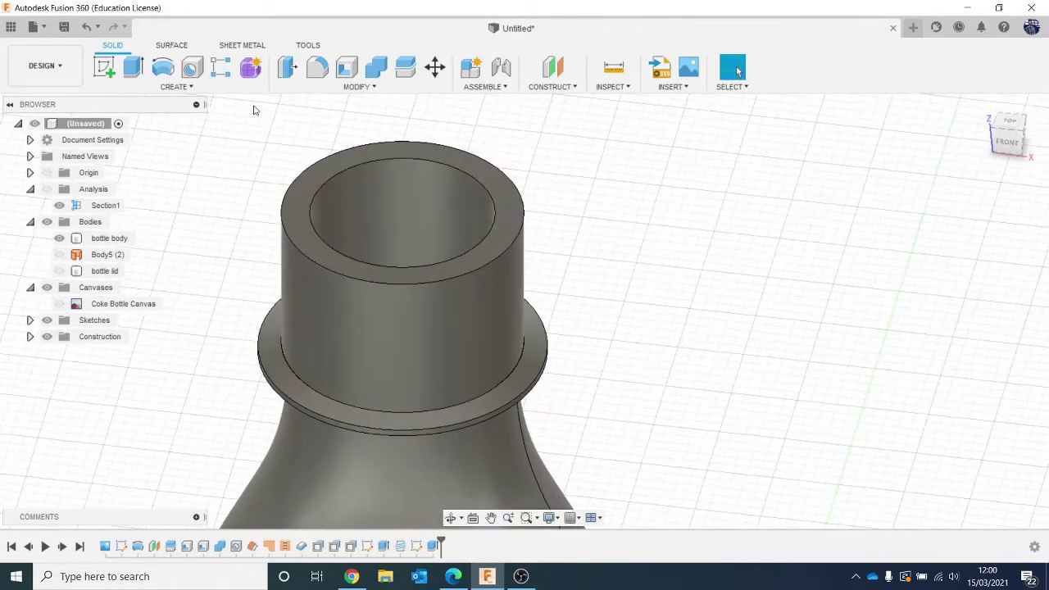
pyautogui.click(197, 92)
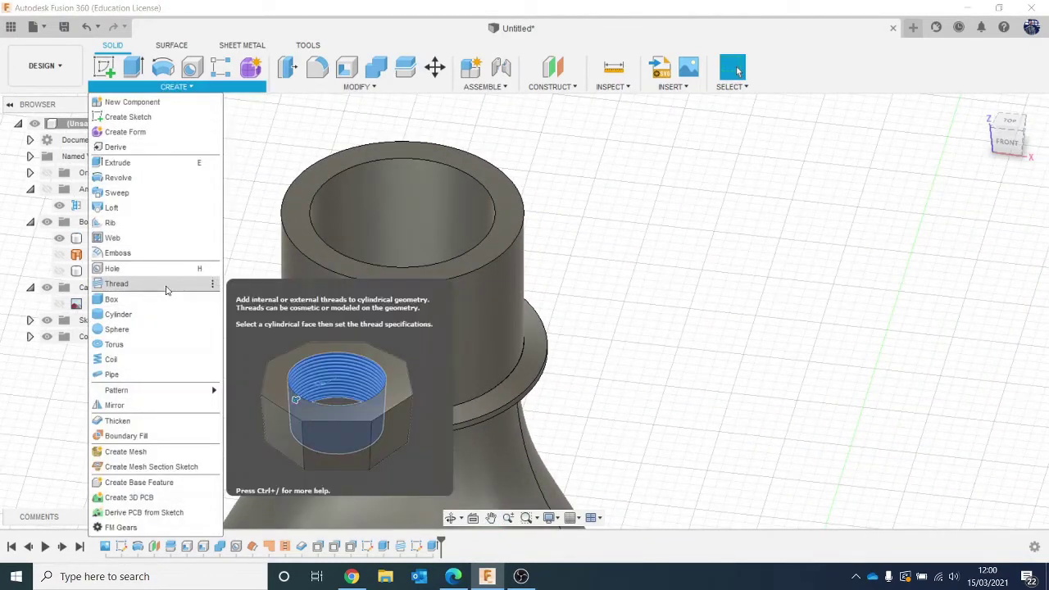
pyautogui.click(174, 289)
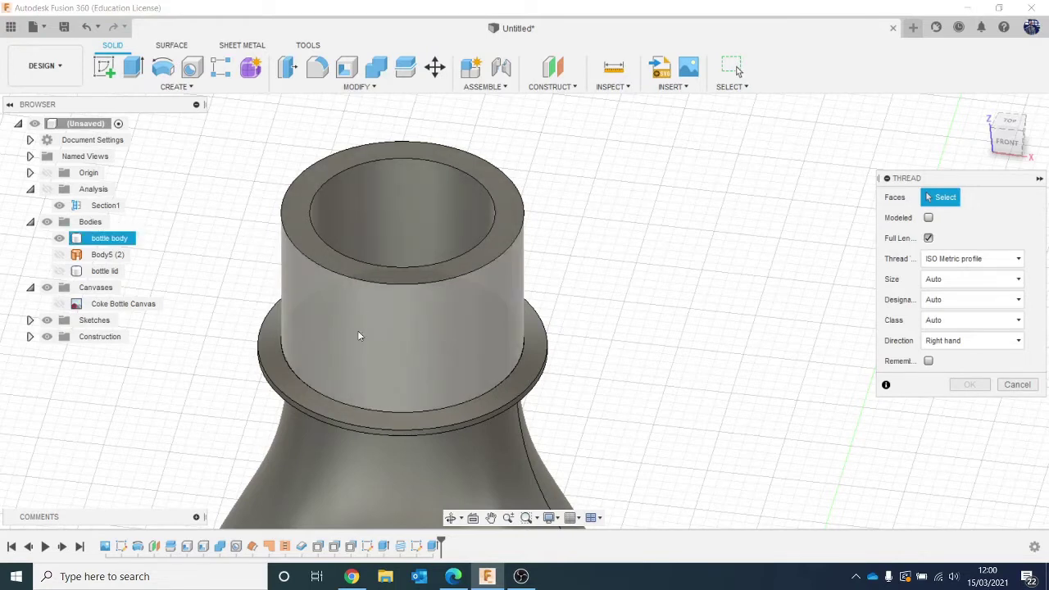
pyautogui.click(489, 330)
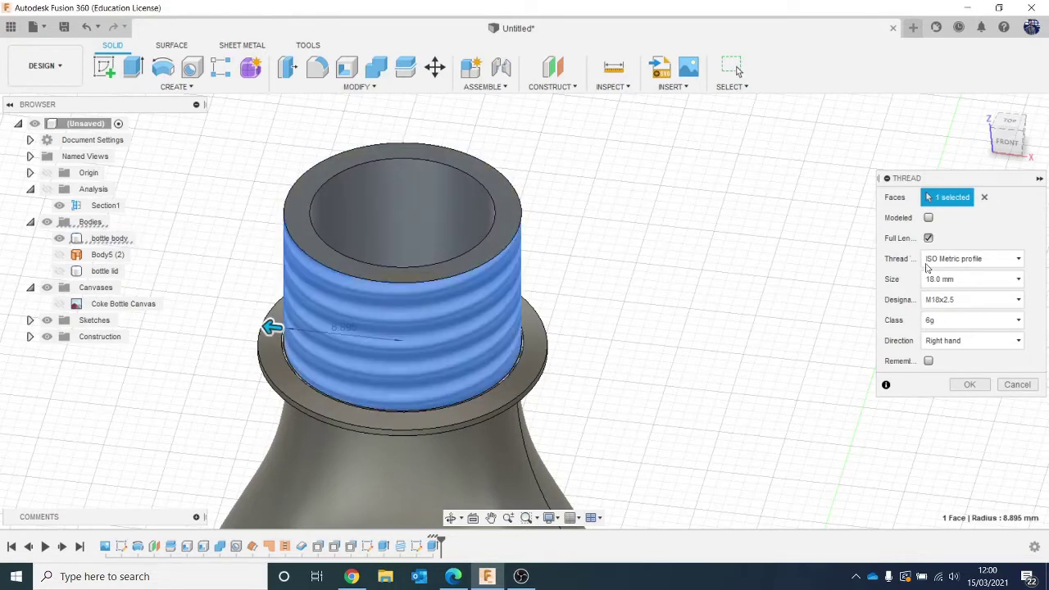
pyautogui.click(929, 217)
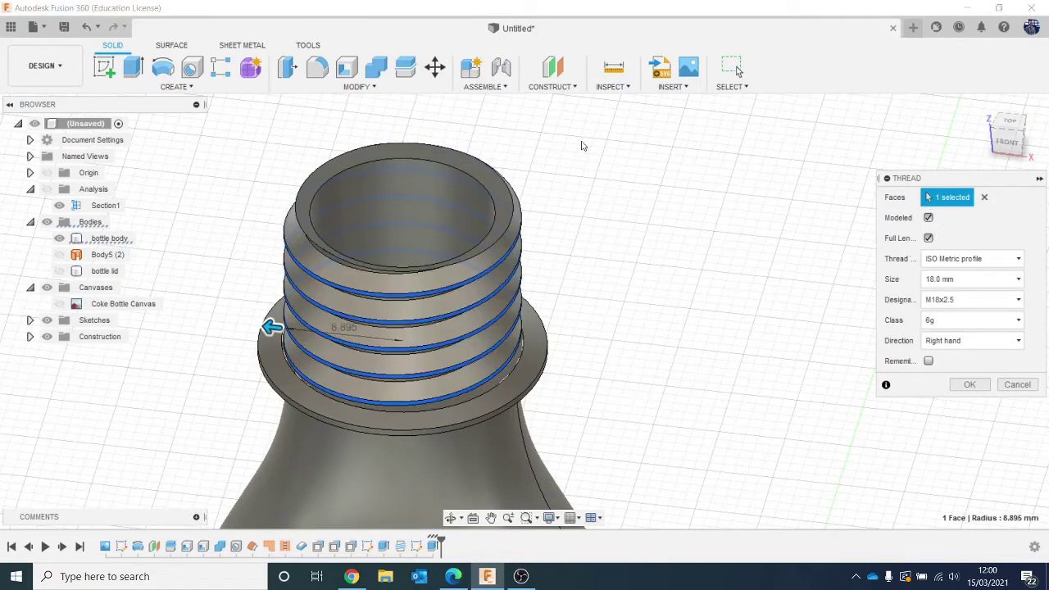
pyautogui.click(1008, 141)
pyautogui.click(1018, 103)
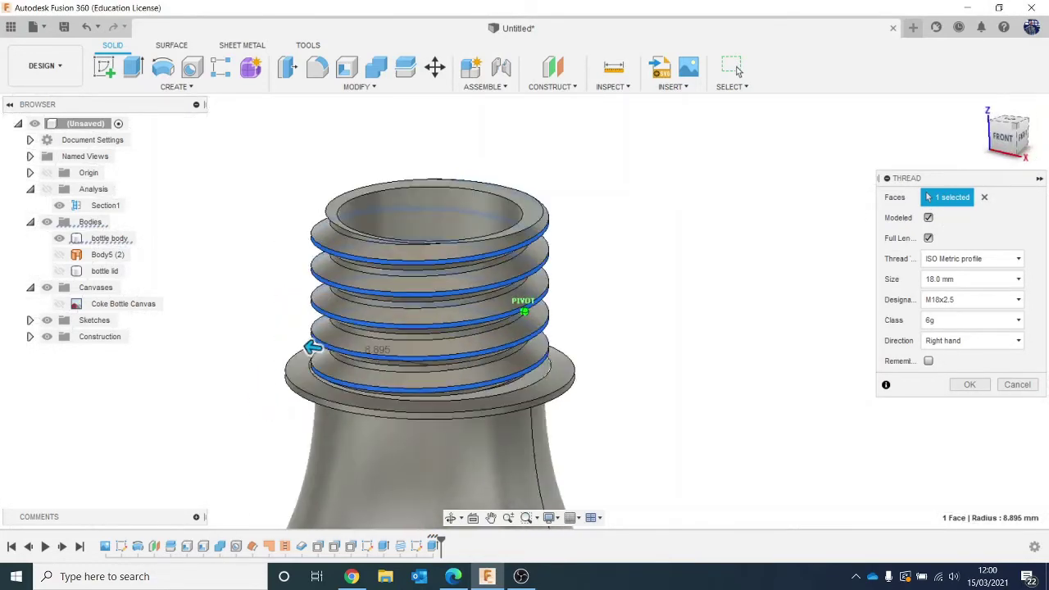
pyautogui.click(985, 386)
# Show the bottle lid body and view the complete bottle from the front
pyautogui.scroll(-5, 814, 333)
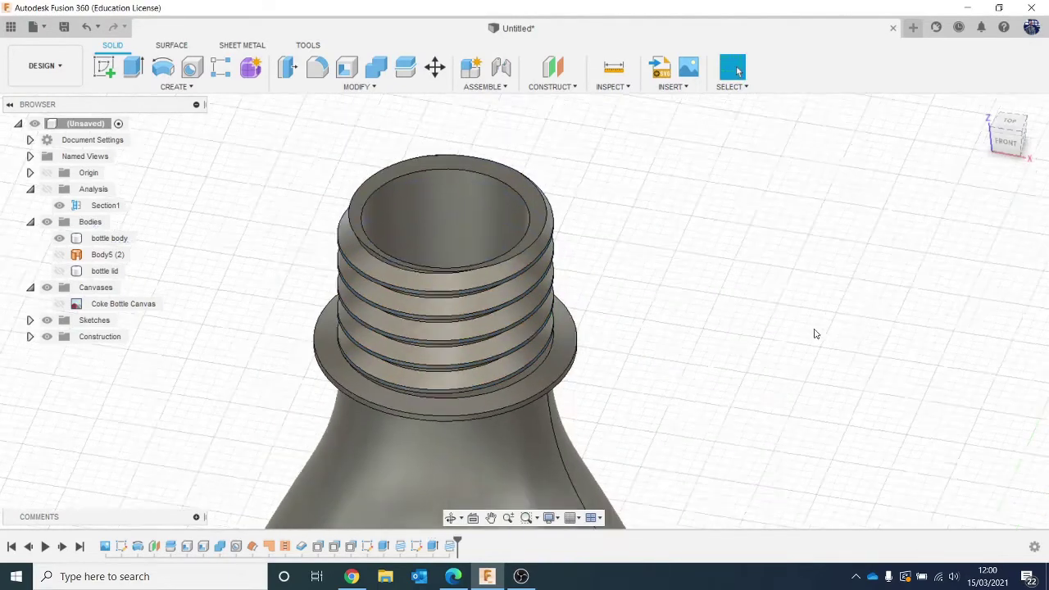
pyautogui.moveTo(836, 342); pyautogui.dragTo(758, 307, button='middle')
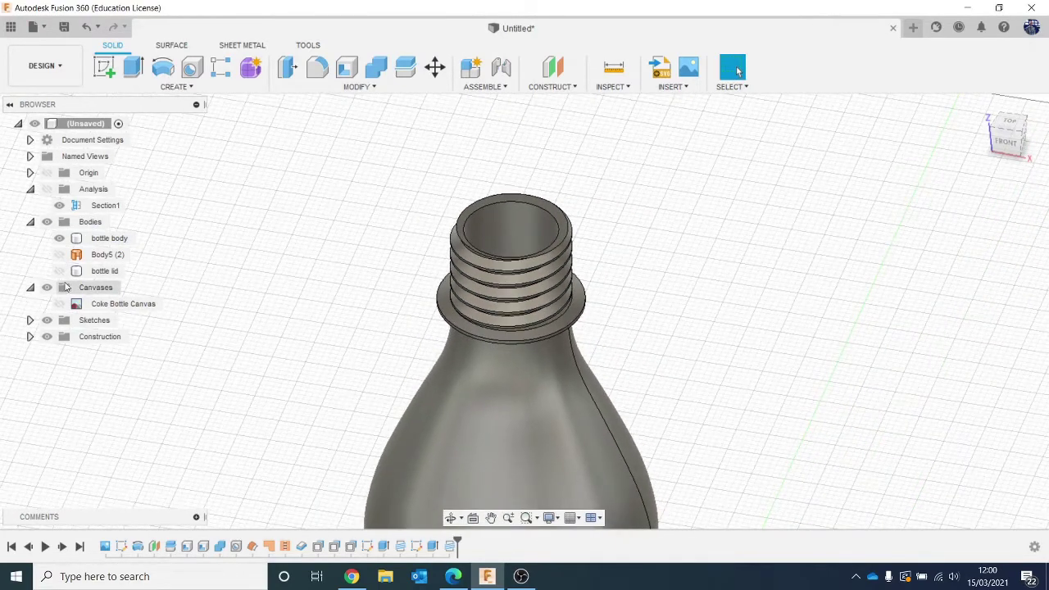
pyautogui.click(59, 271)
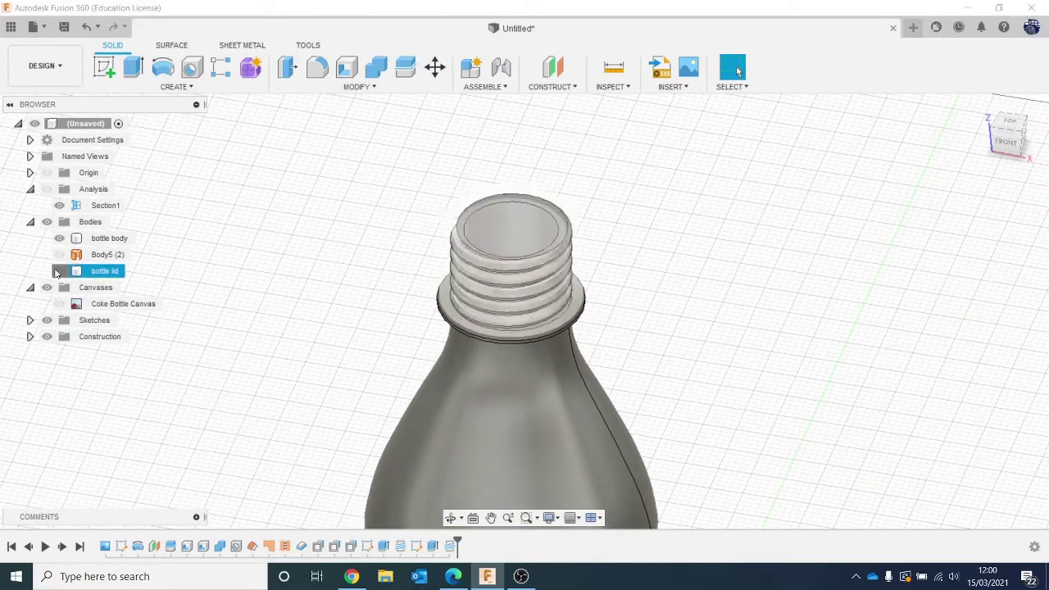
pyautogui.click(1006, 141)
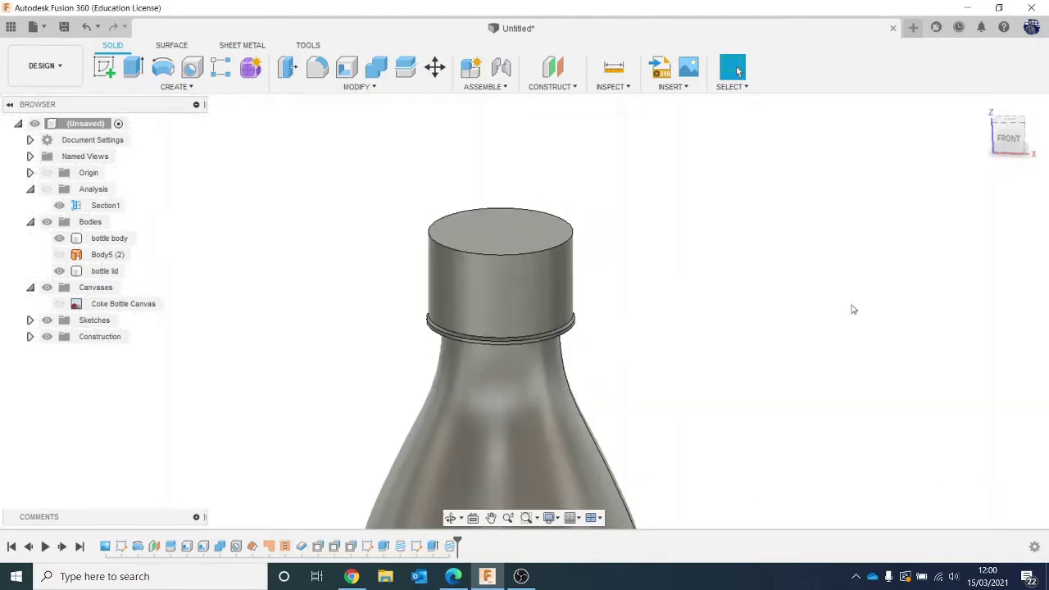
pyautogui.scroll(-3, 853, 309)
pyautogui.click(1000, 137)
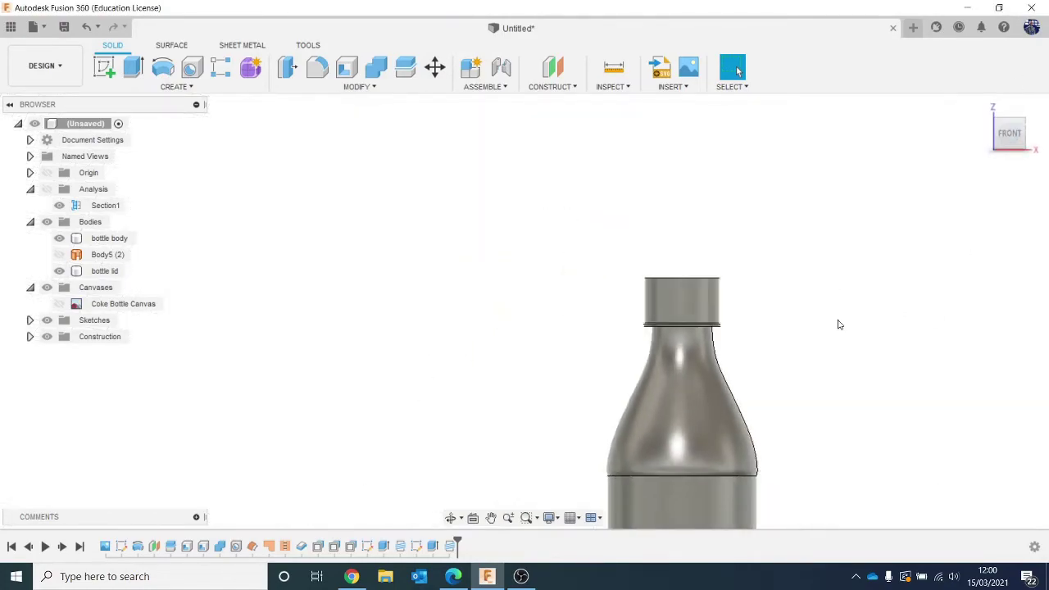
pyautogui.scroll(-5, 839, 325)
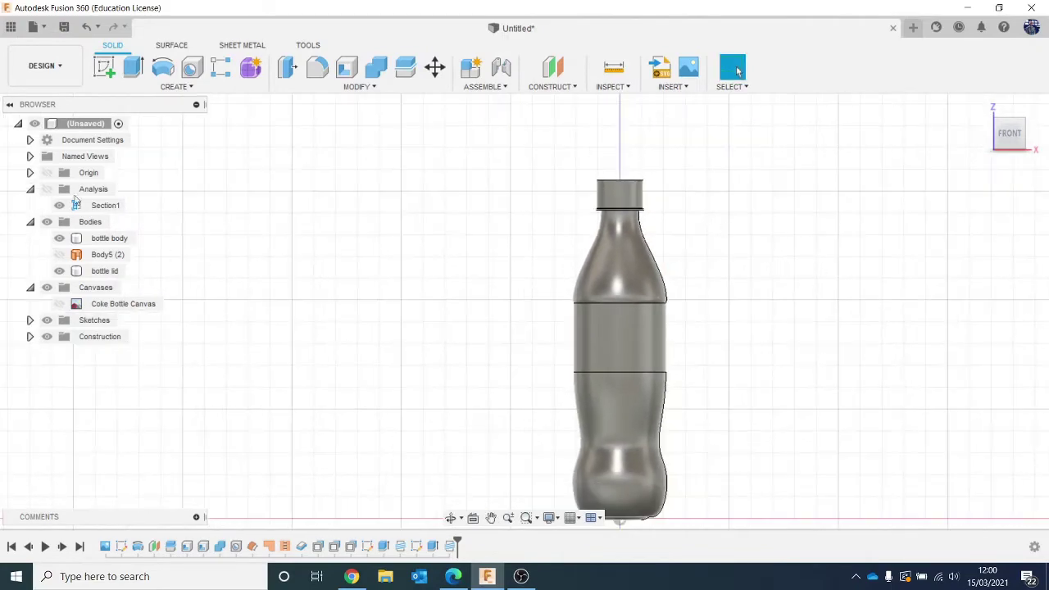
# Turn on the section analysis to examine how the lid and neck threads fit together, and turn it off again
pyautogui.click(46, 189)
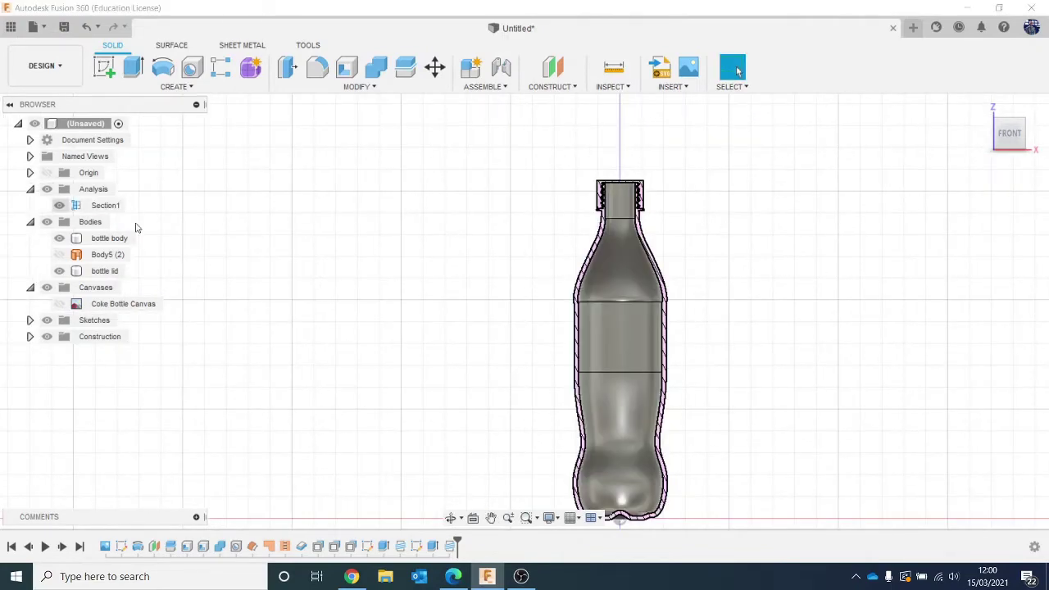
pyautogui.scroll(2, 652, 188)
pyautogui.scroll(5, 606, 217)
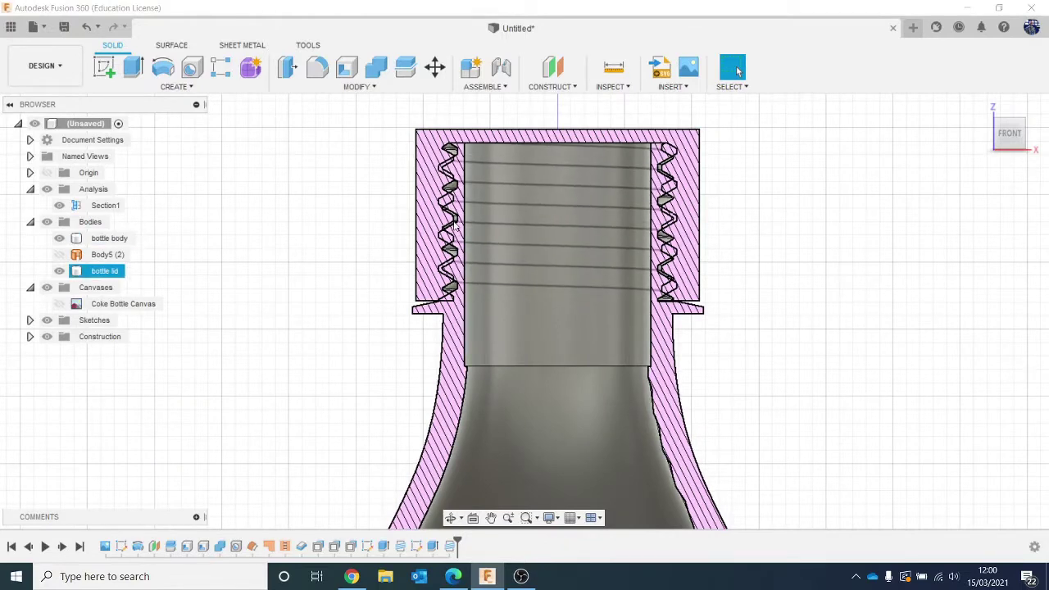
pyautogui.scroll(-8, 737, 271)
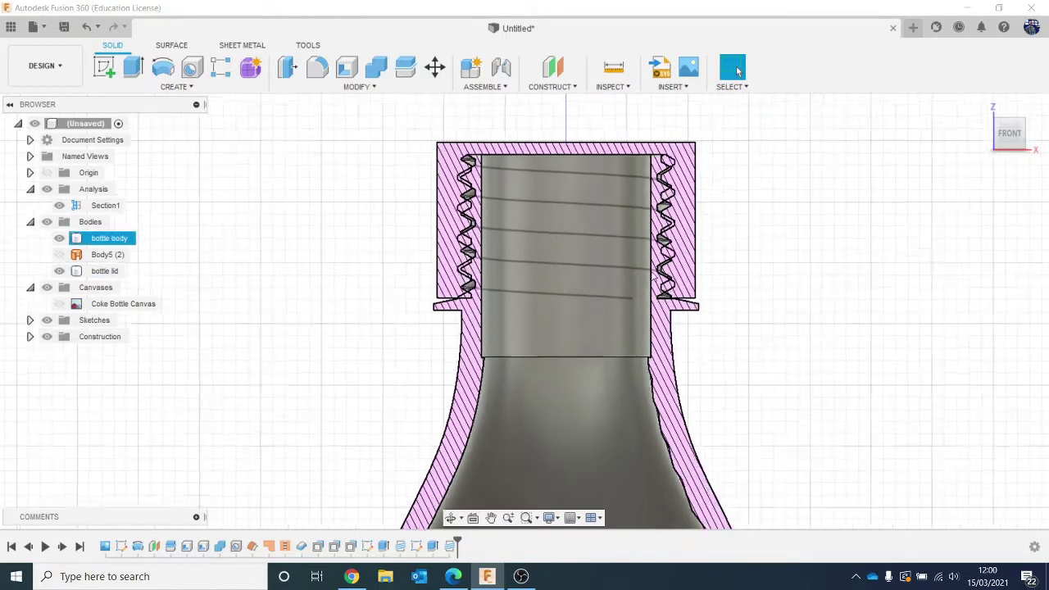
pyautogui.scroll(-1, 776, 326)
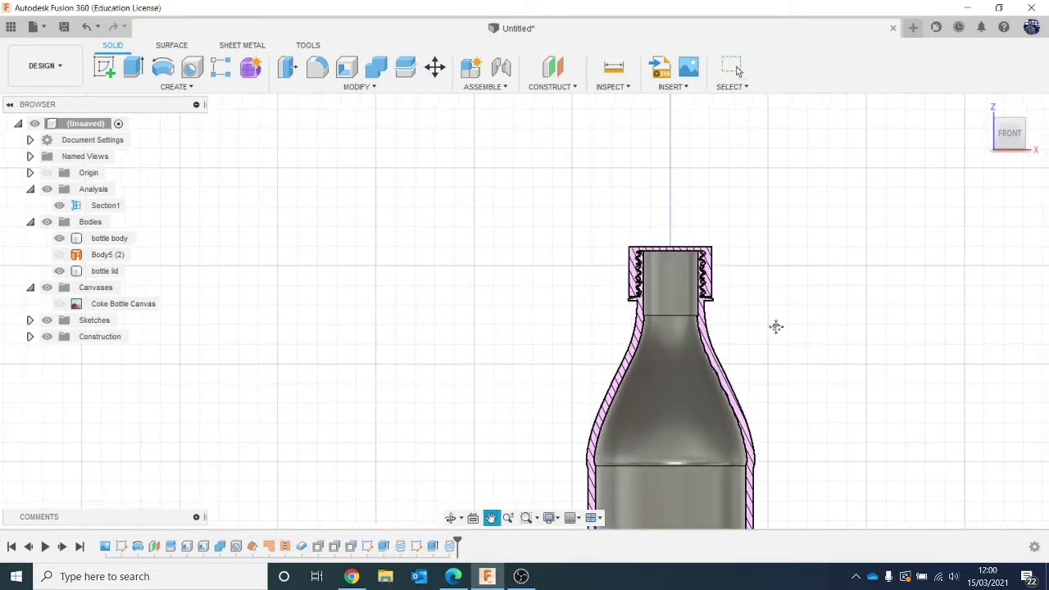
pyautogui.scroll(8, 644, 258)
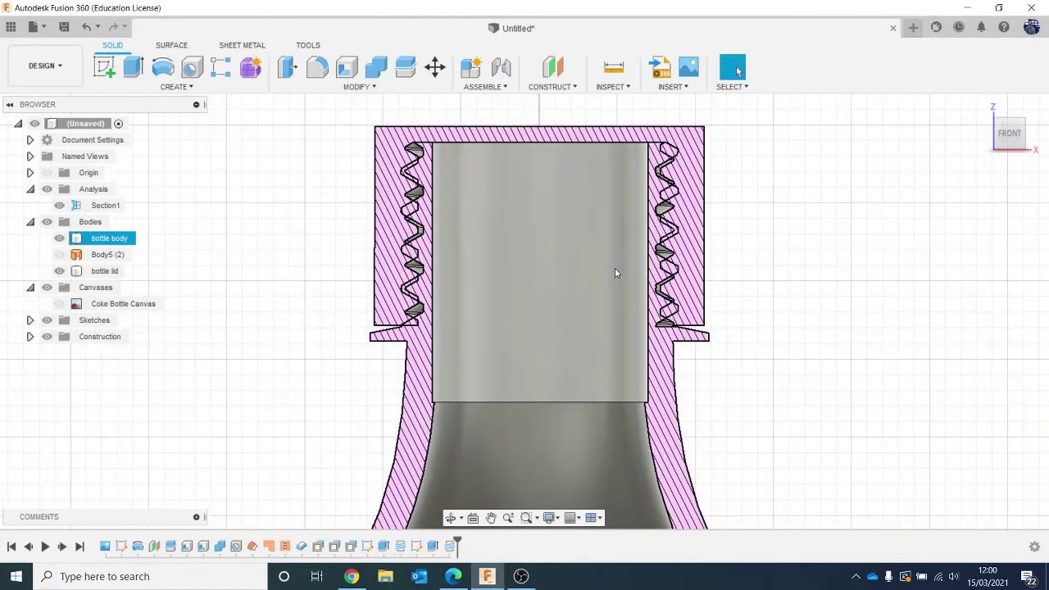
pyautogui.scroll(3, 480, 234)
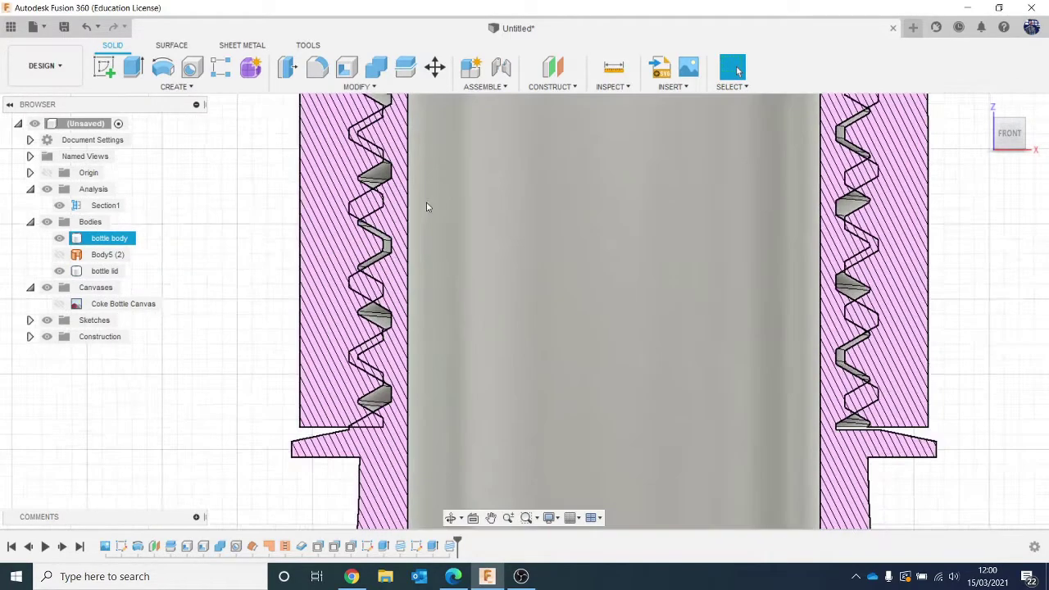
pyautogui.scroll(2, 426, 207)
pyautogui.scroll(-2, 414, 390)
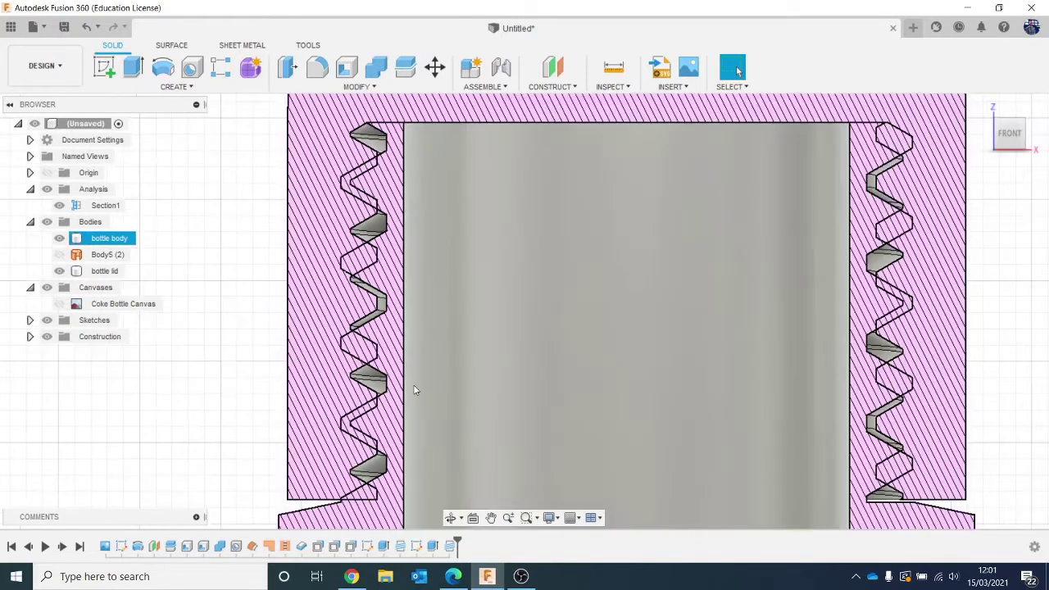
pyautogui.scroll(-5, 413, 390)
pyautogui.moveTo(414, 390); pyautogui.dragTo(393, 196, button='middle')
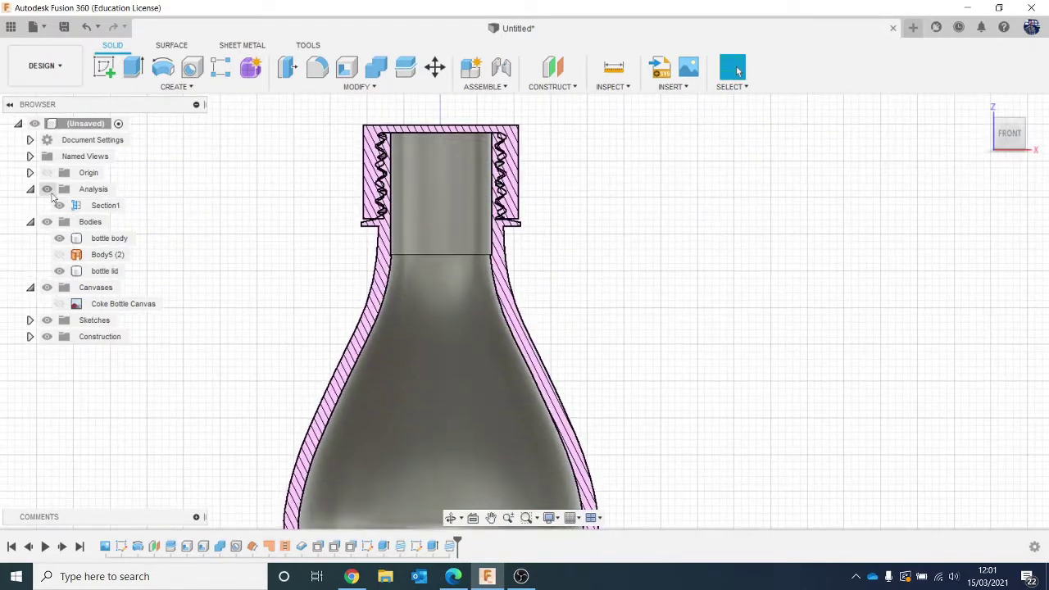
pyautogui.click(47, 189)
# Hide the bottle body and bottle lid one after the other, and show both bodies again
pyautogui.scroll(-3, 232, 293)
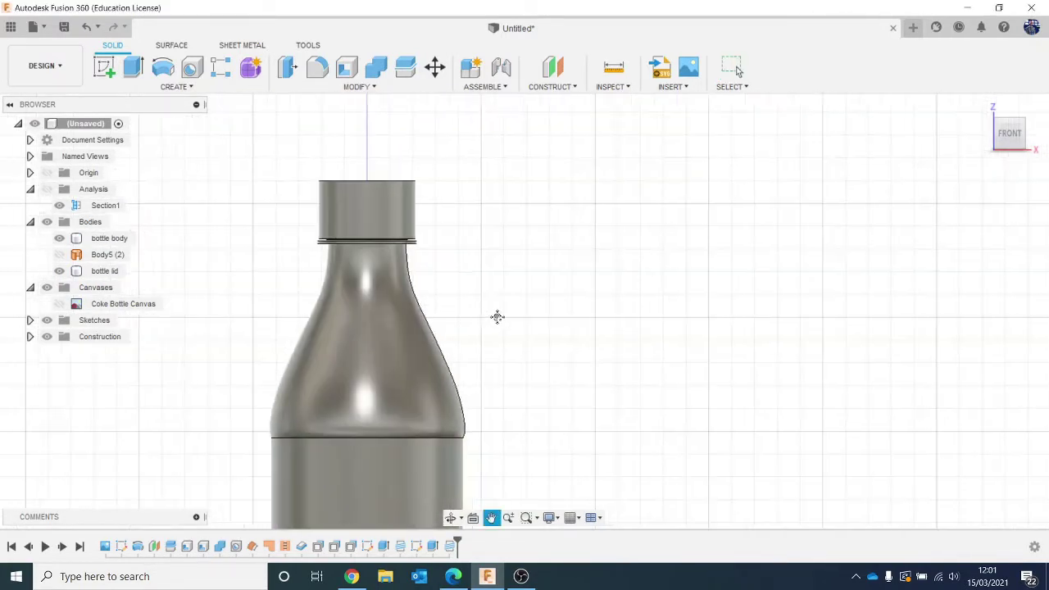
pyautogui.moveTo(497, 314); pyautogui.dragTo(621, 274, button='middle')
pyautogui.scroll(-3, 719, 412)
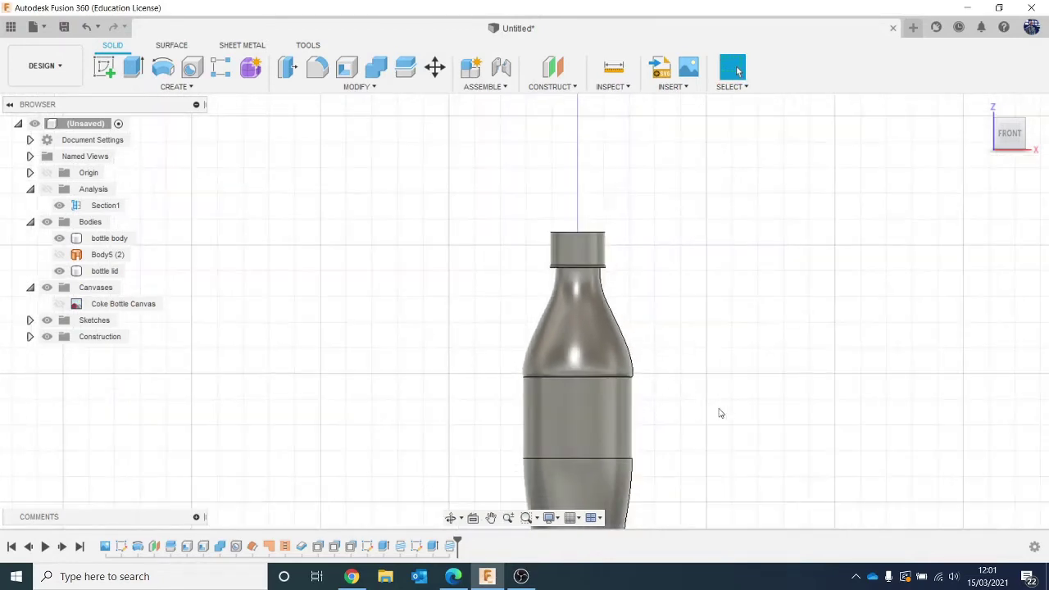
pyautogui.scroll(2, 677, 341)
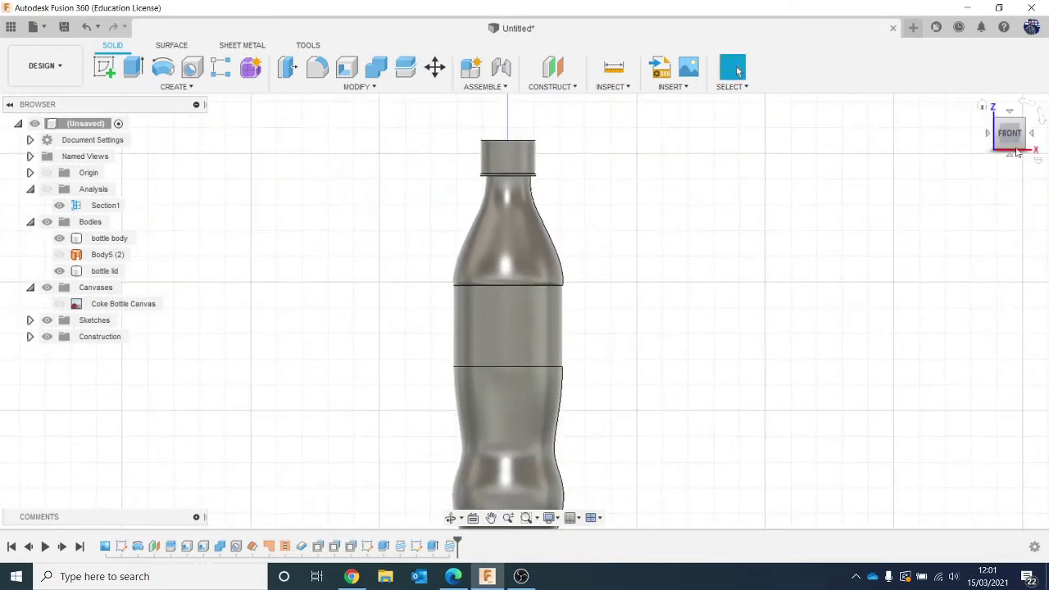
pyautogui.moveTo(999, 127); pyautogui.dragTo(1006, 136)
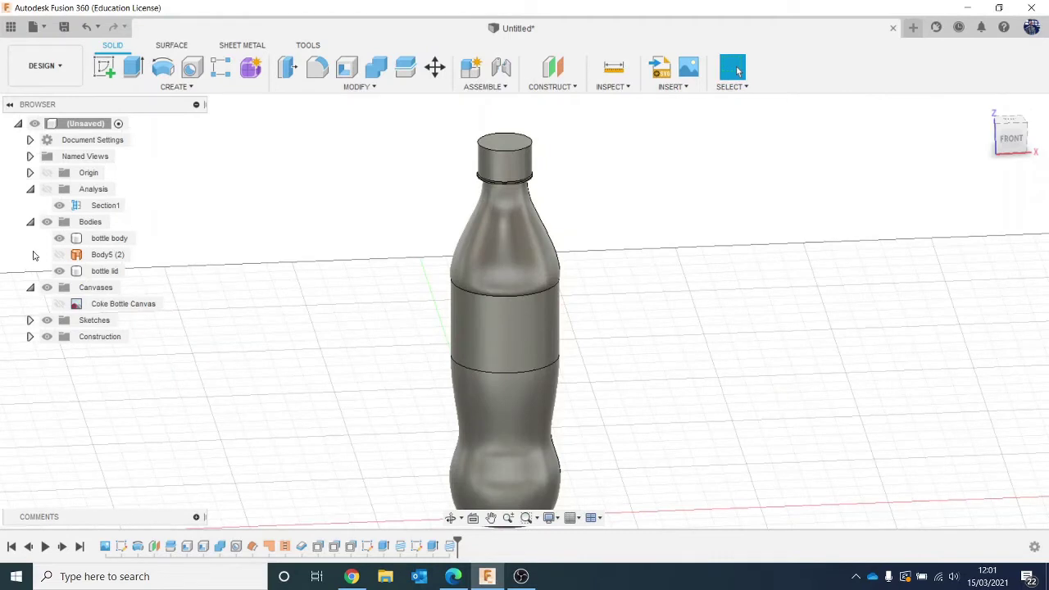
pyautogui.click(59, 237)
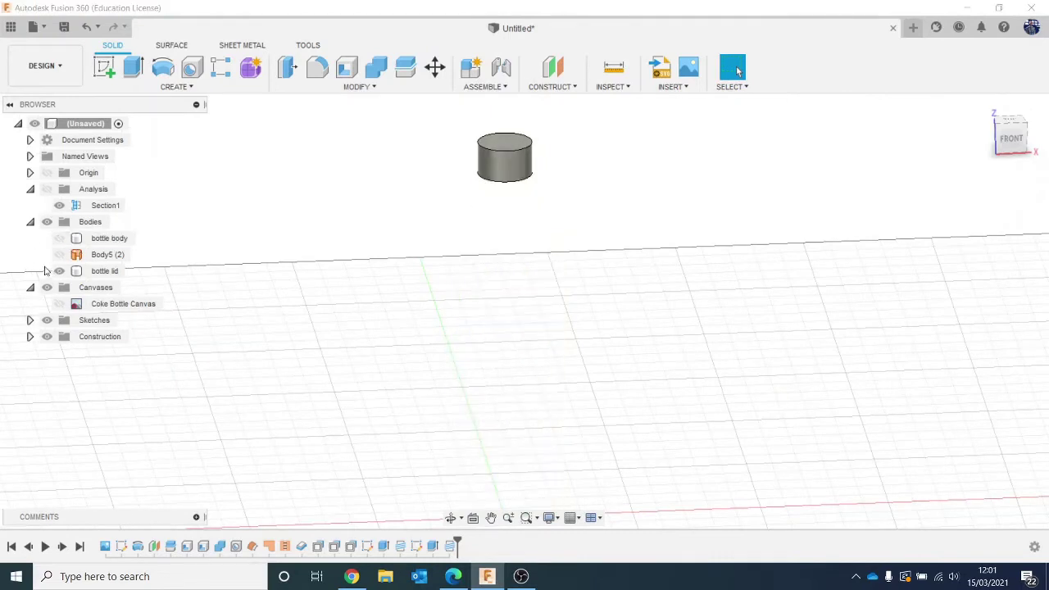
pyautogui.click(59, 271)
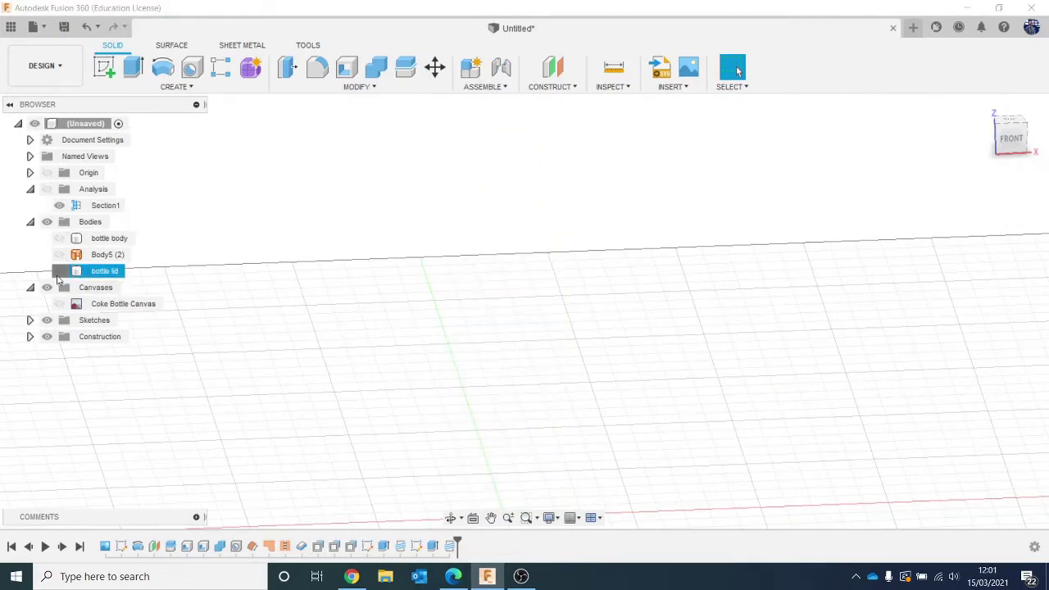
pyautogui.click(59, 270)
pyautogui.click(59, 238)
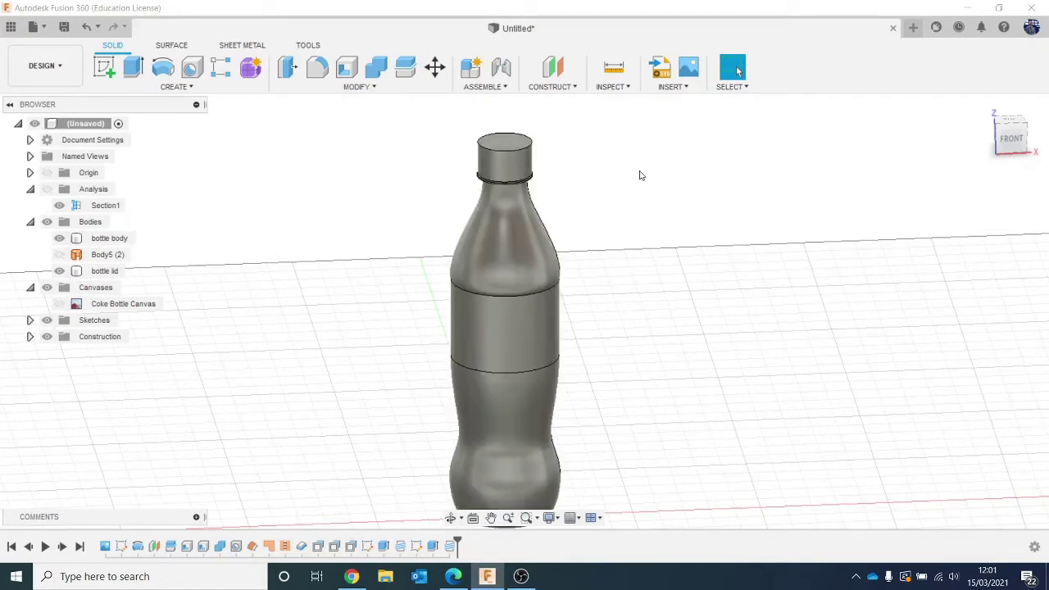
# Toggle the bottle lid's visibility and hide the bottle body so that only the lid is shown
pyautogui.moveTo(655, 352); pyautogui.dragTo(658, 403, button='middle')
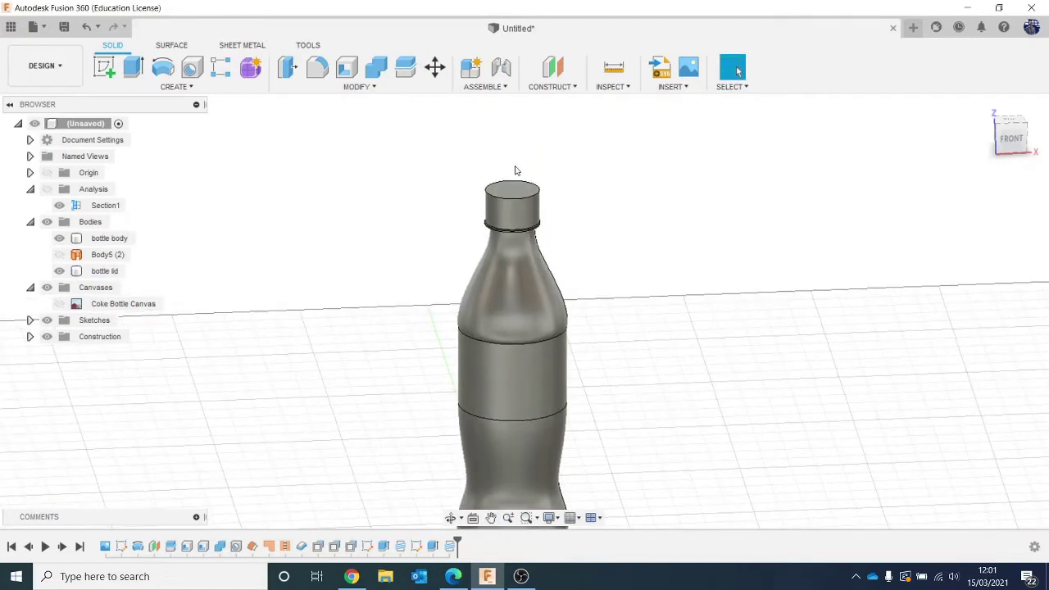
pyautogui.scroll(2, 516, 199)
pyautogui.scroll(2, 537, 210)
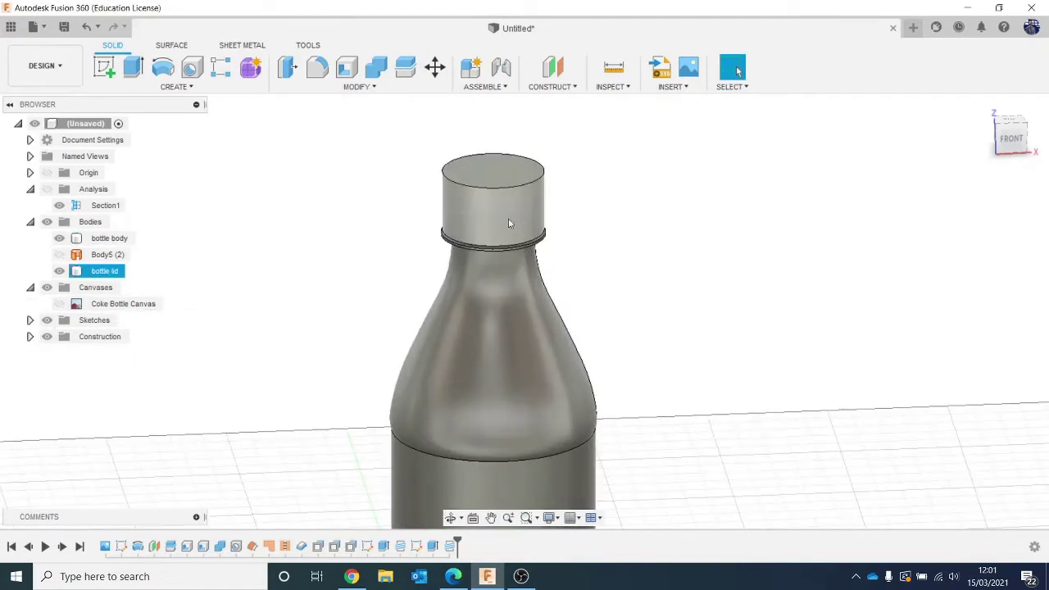
pyautogui.click(59, 271)
pyautogui.click(59, 271)
pyautogui.click(59, 237)
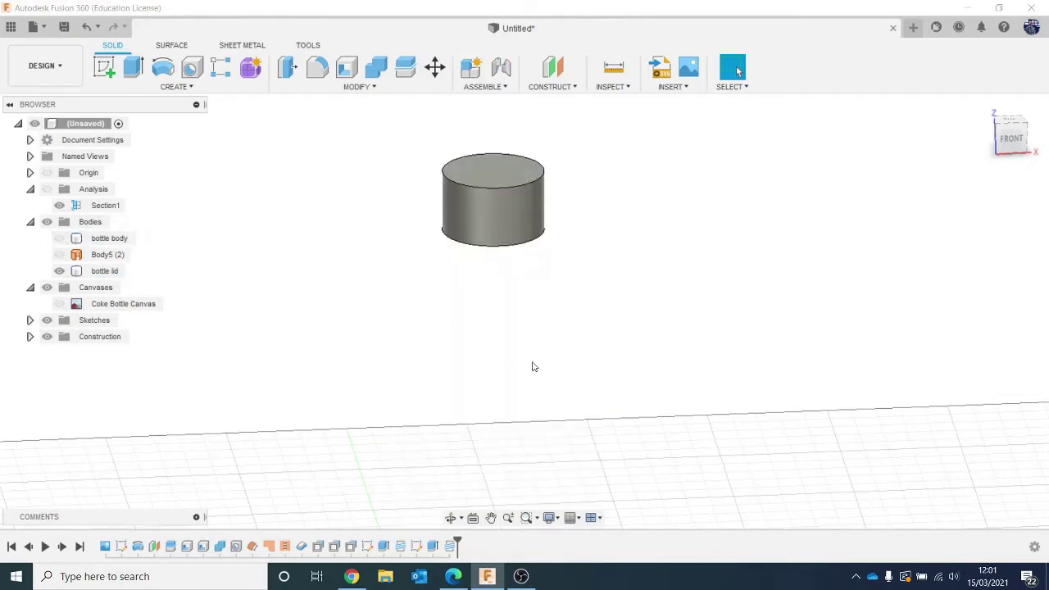
pyautogui.click(546, 184)
pyautogui.scroll(4, 519, 200)
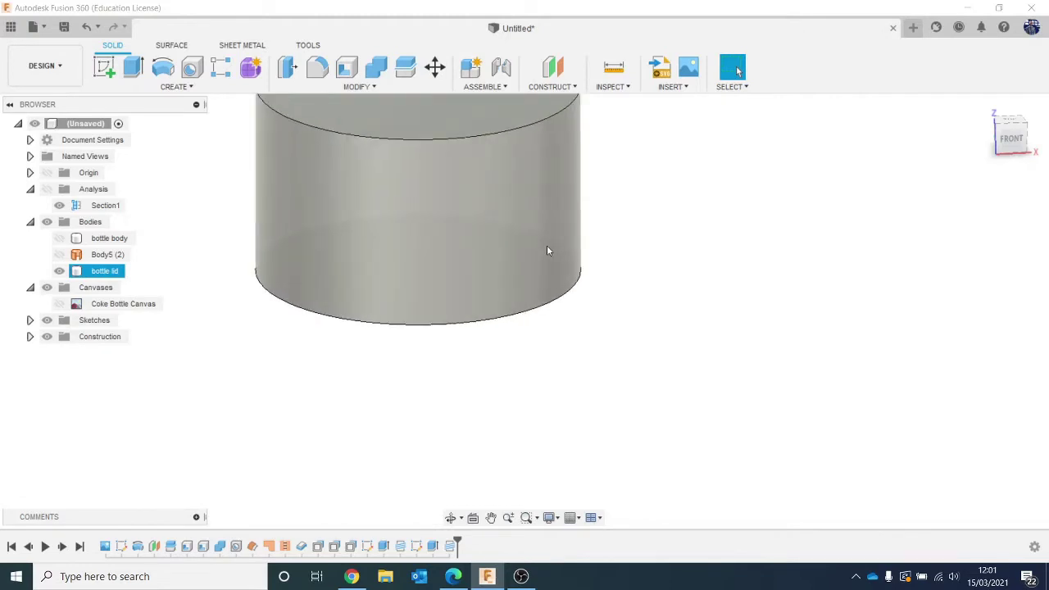
pyautogui.scroll(-2, 547, 251)
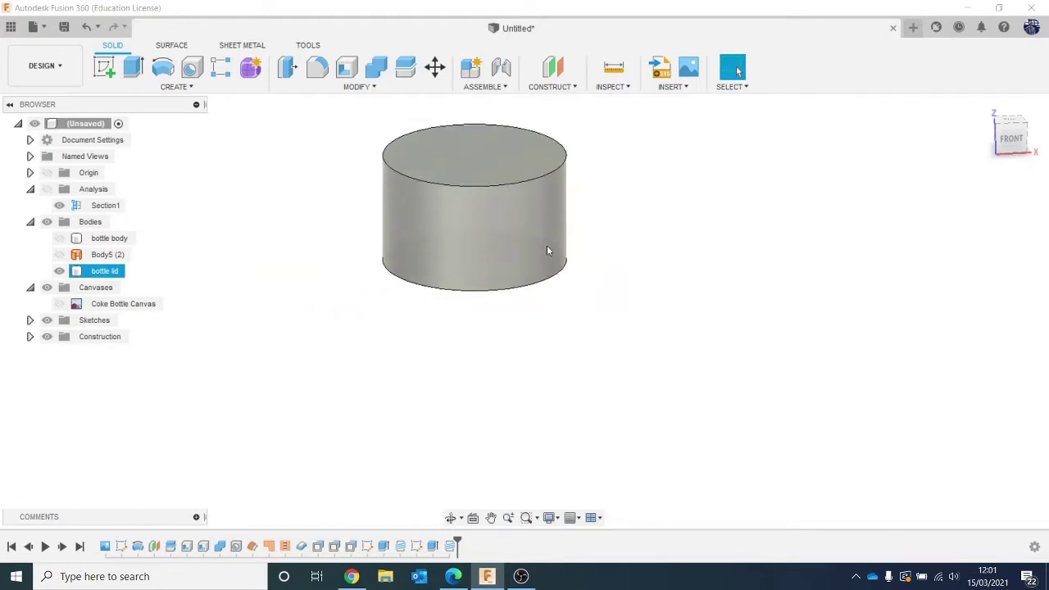
# Construct a tangent plane on the lid's outer cylindrical face at an angle of 0 degrees
pyautogui.click(548, 251)
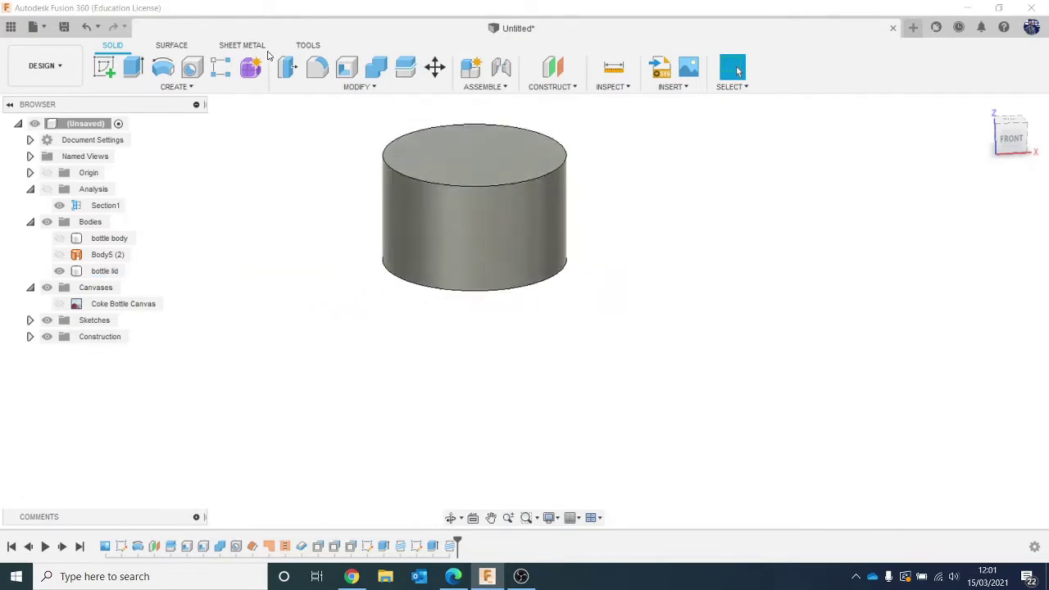
pyautogui.click(441, 212)
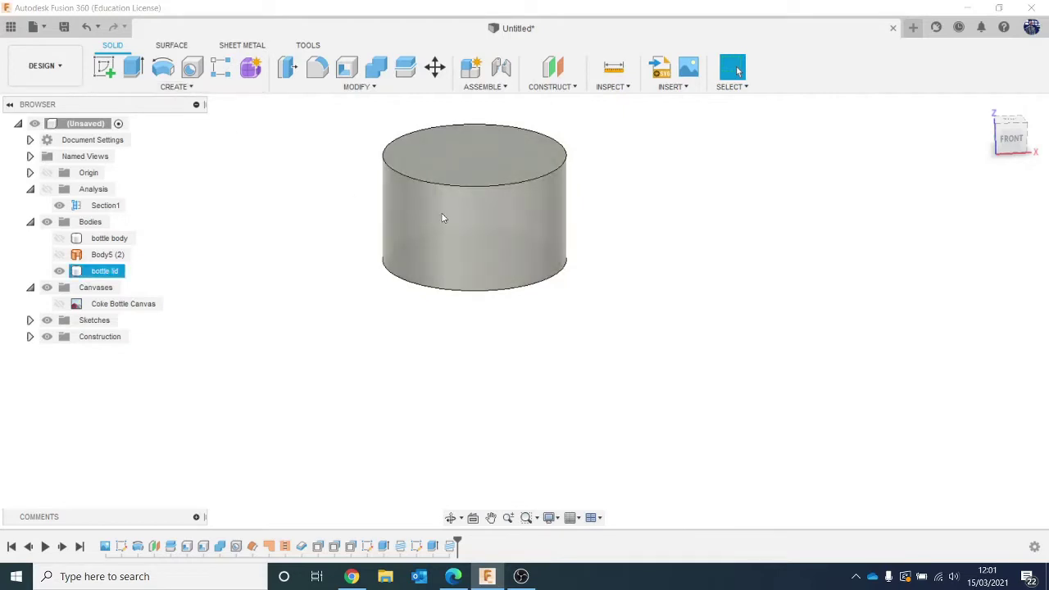
pyautogui.click(442, 212)
pyautogui.click(104, 68)
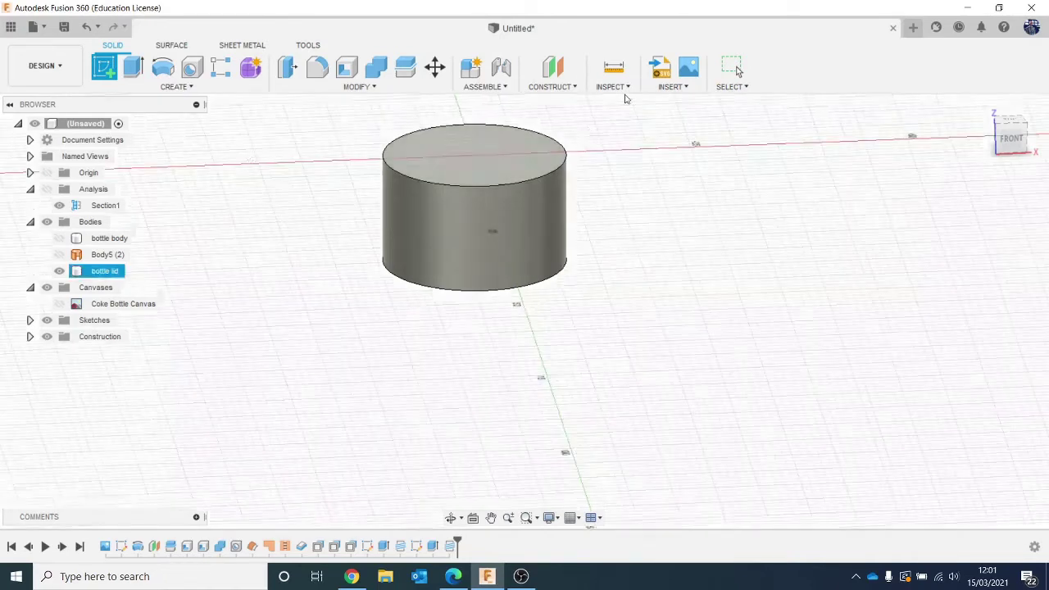
pyautogui.click(565, 88)
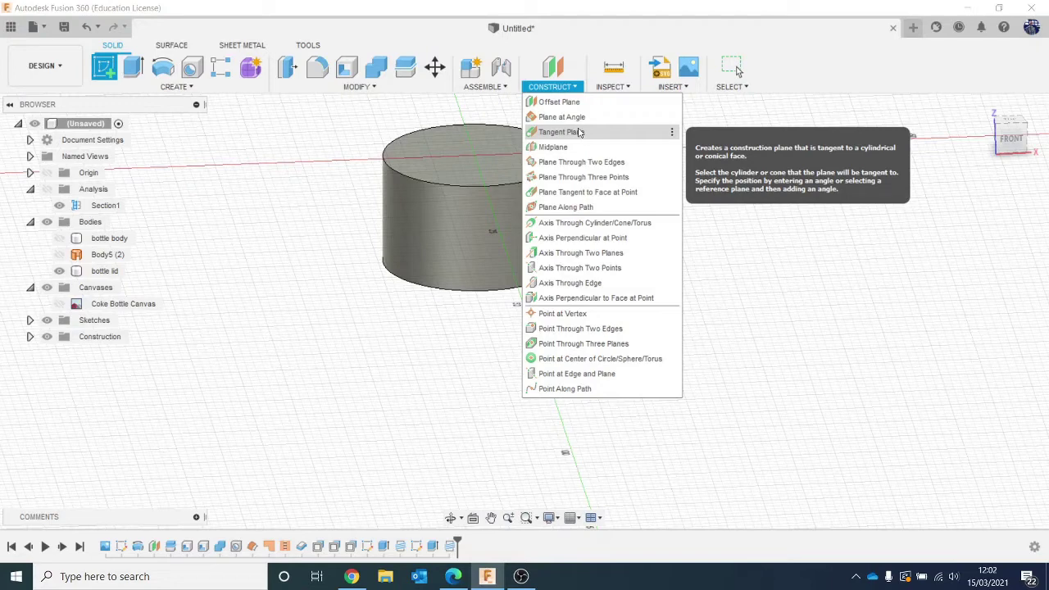
pyautogui.click(579, 133)
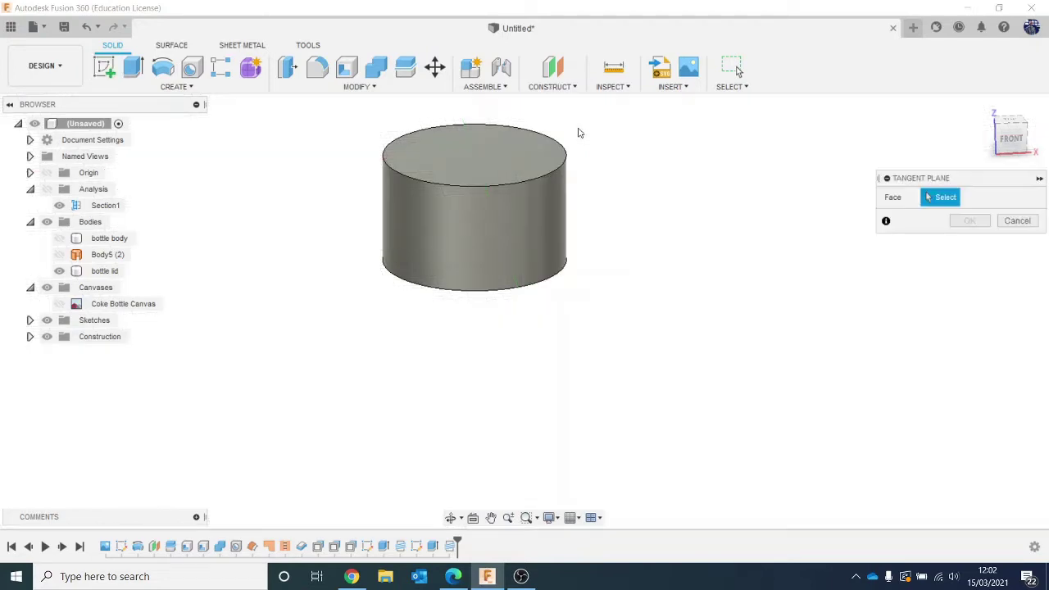
pyautogui.click(496, 247)
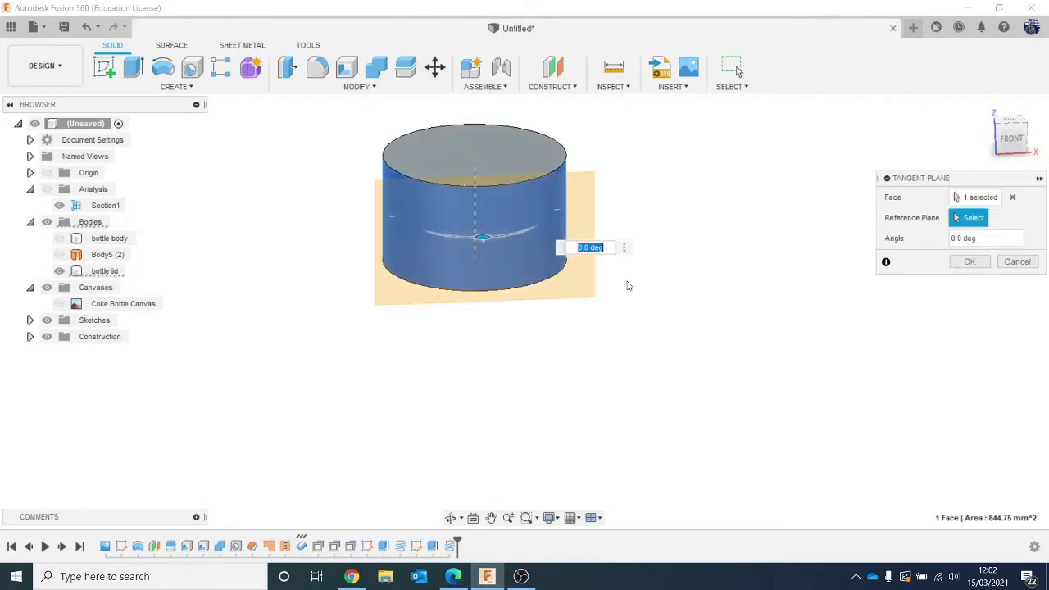
pyautogui.click(969, 262)
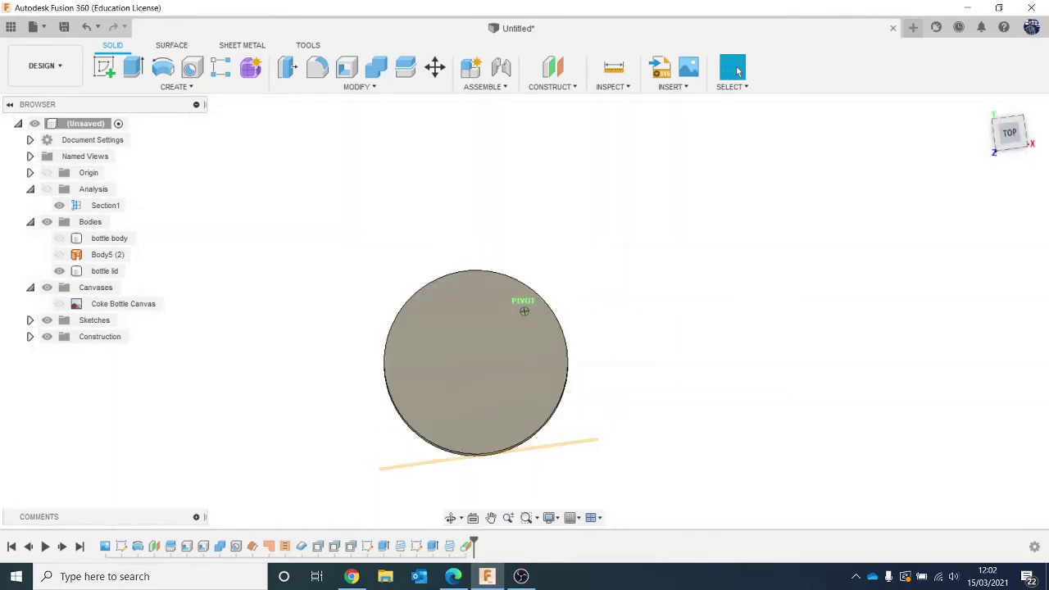
# On the tangent plane, sketch a narrow vertical rectangle around the lid's centre line, extending slightly beyond the lid's upper and lower edges
pyautogui.click(1008, 150)
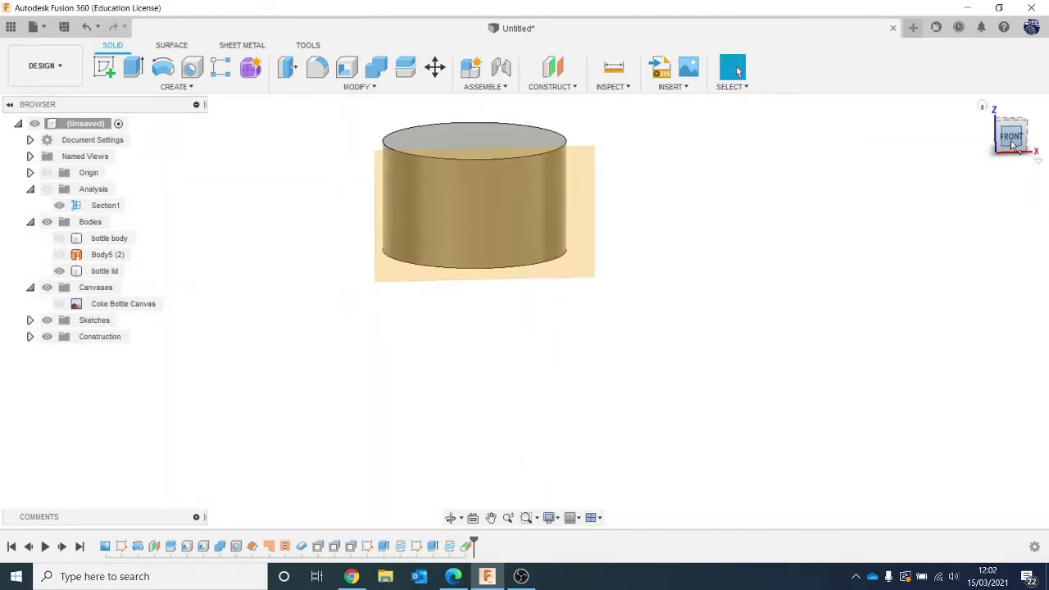
pyautogui.scroll(4, 489, 189)
pyautogui.moveTo(898, 270); pyautogui.dragTo(942, 313, button='middle')
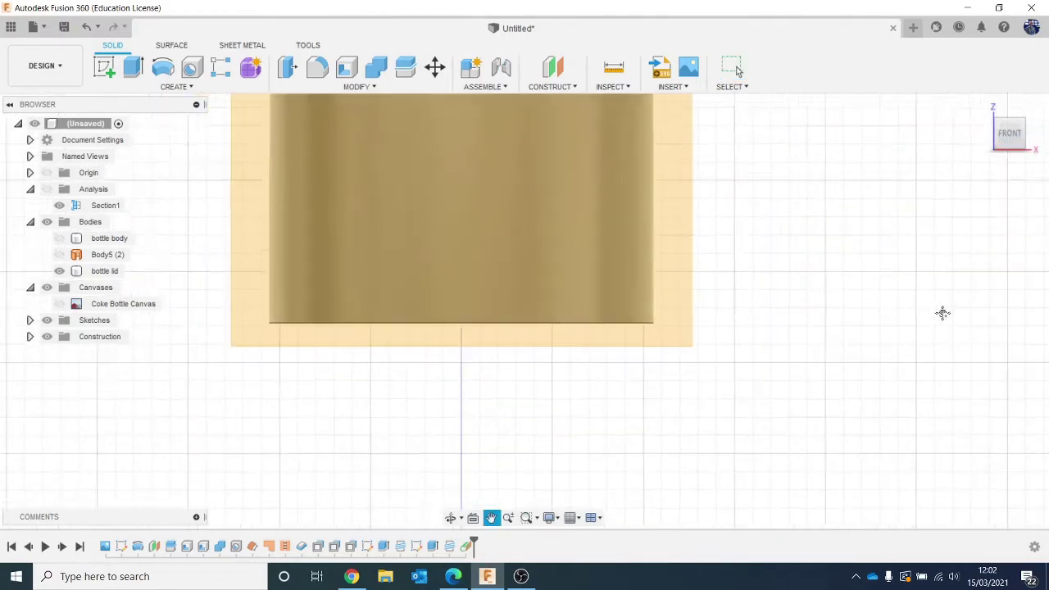
pyautogui.click(104, 67)
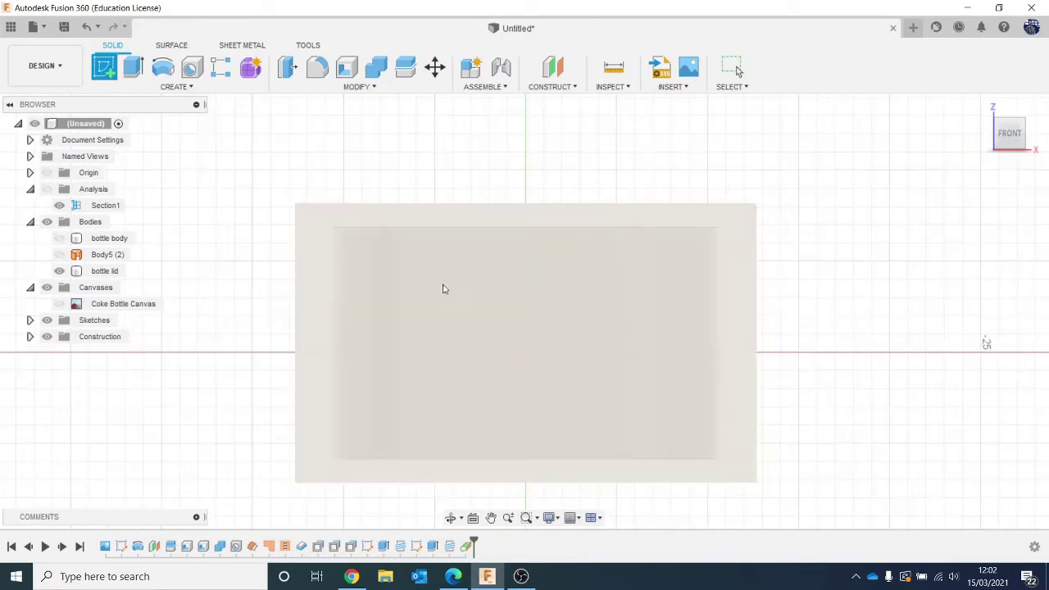
pyautogui.click(579, 328)
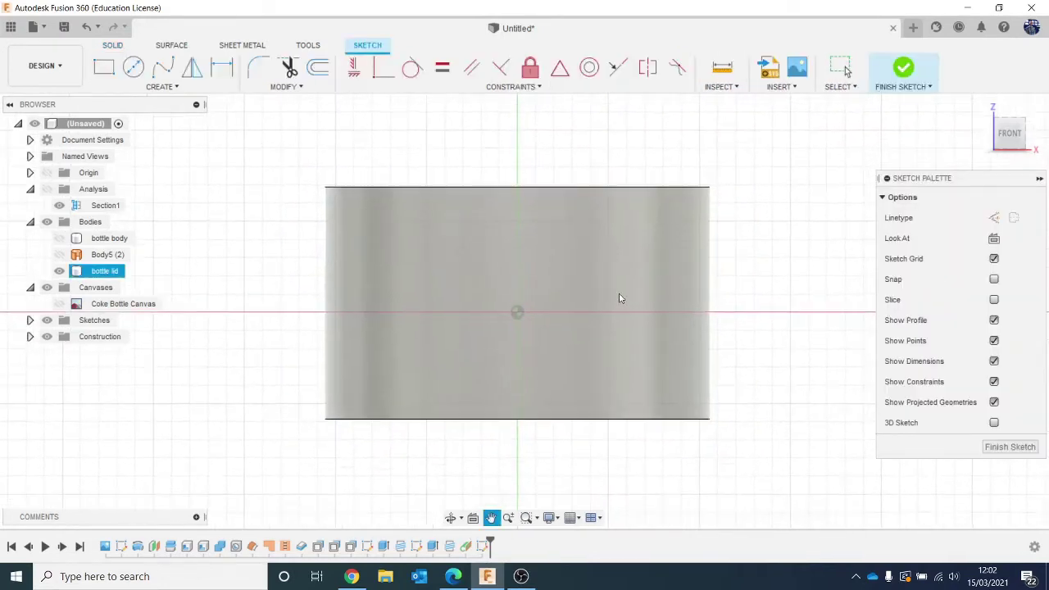
pyautogui.click(104, 68)
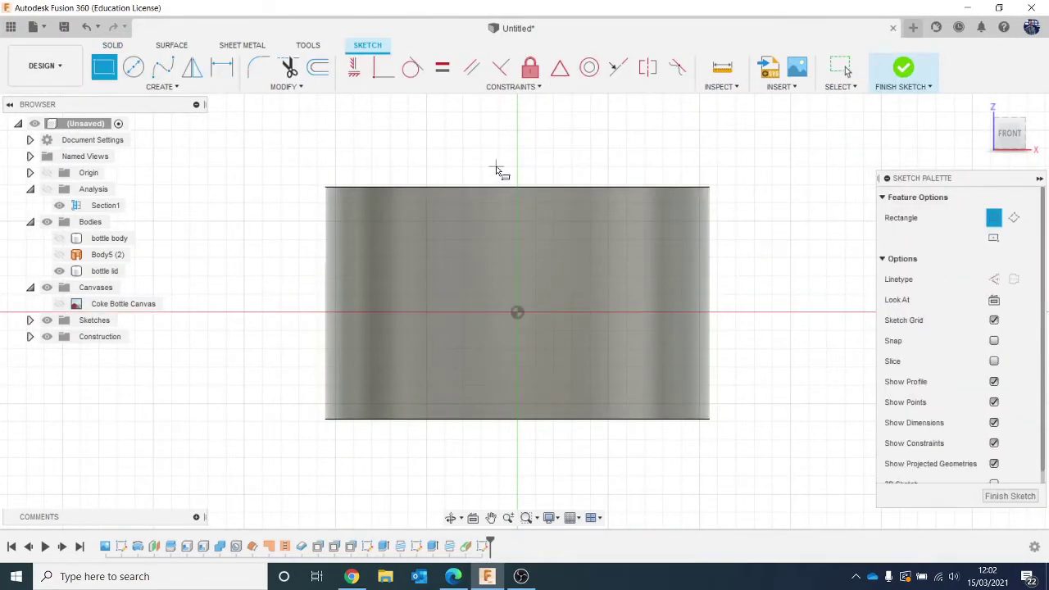
pyautogui.scroll(2, 496, 170)
pyautogui.moveTo(495, 169); pyautogui.dragTo(497, 150, button='middle')
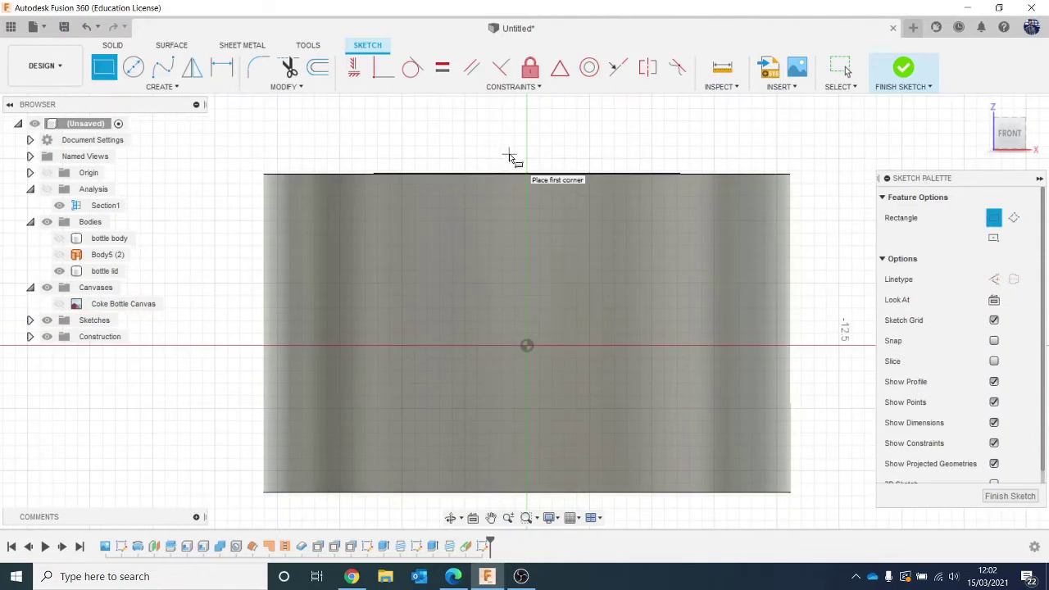
pyautogui.click(509, 164)
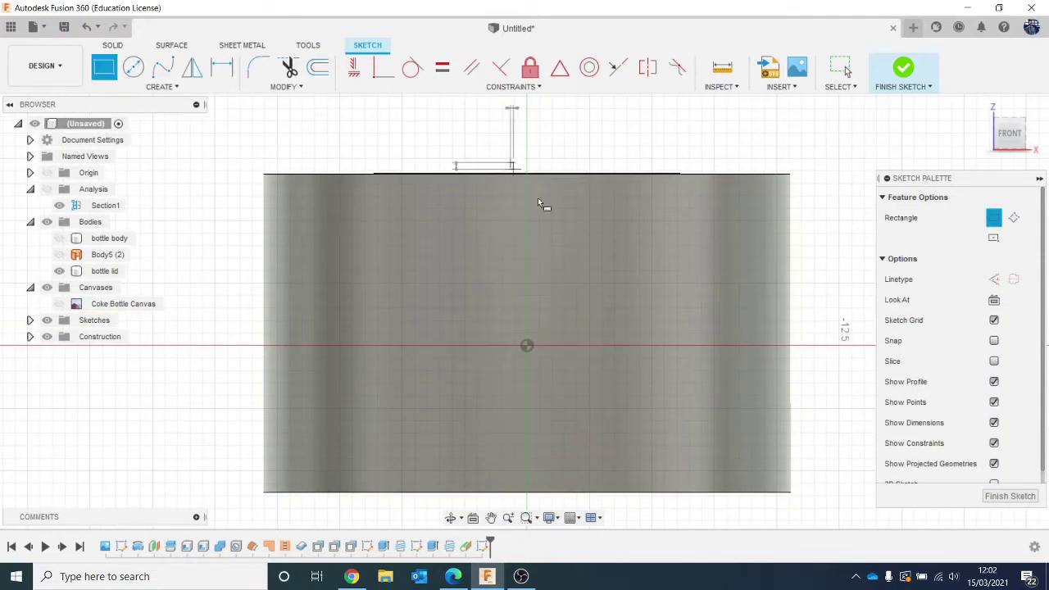
pyautogui.click(542, 500)
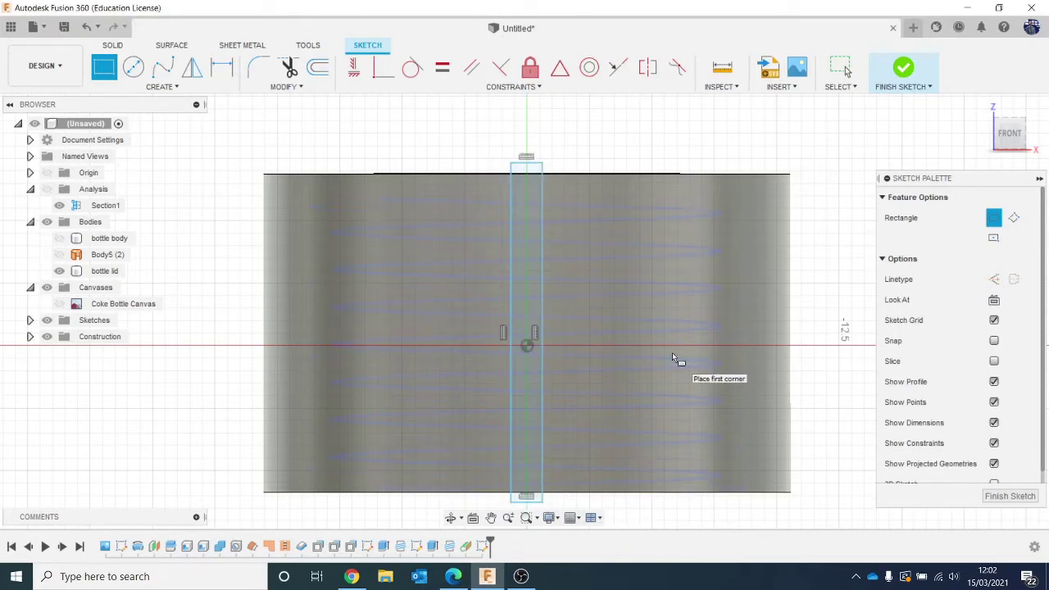
pyautogui.scroll(-2, 669, 223)
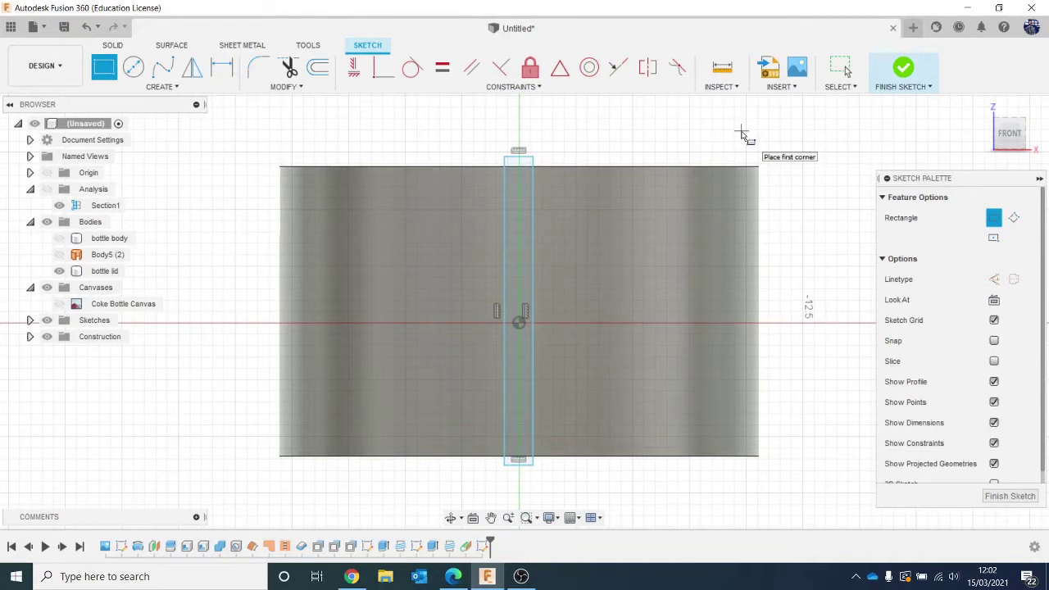
# Project the lid body's upper and lower edges into the sketch
pyautogui.press('p')
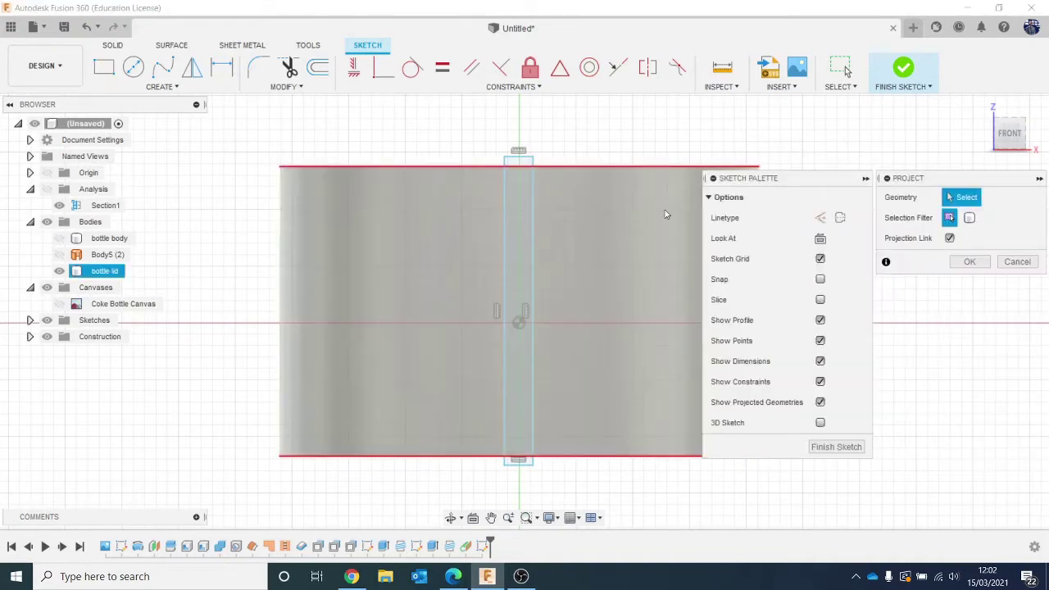
pyautogui.click(667, 213)
pyautogui.moveTo(667, 214); pyautogui.dragTo(587, 208, button='middle')
pyautogui.press('Return')
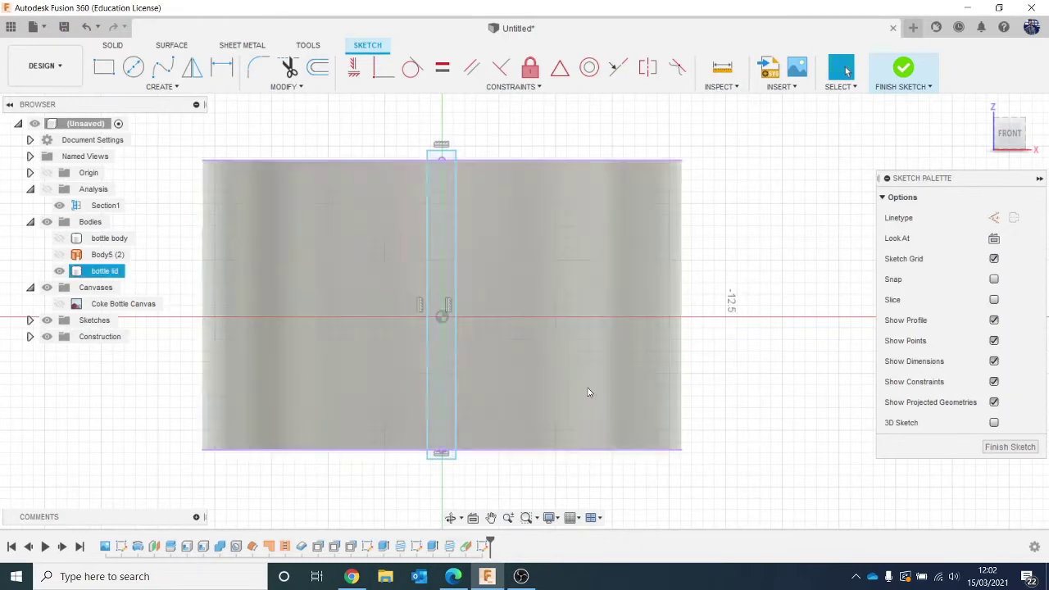
# Offset the lid's projected upper and lower edges by 1 mm each and finish the sketch
pyautogui.click(317, 68)
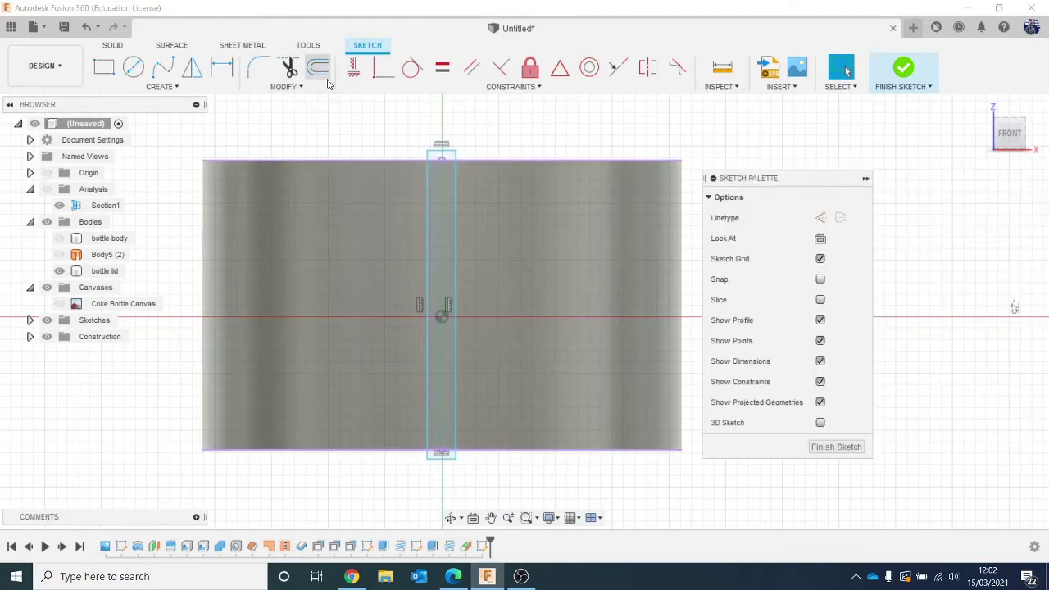
pyautogui.click(369, 159)
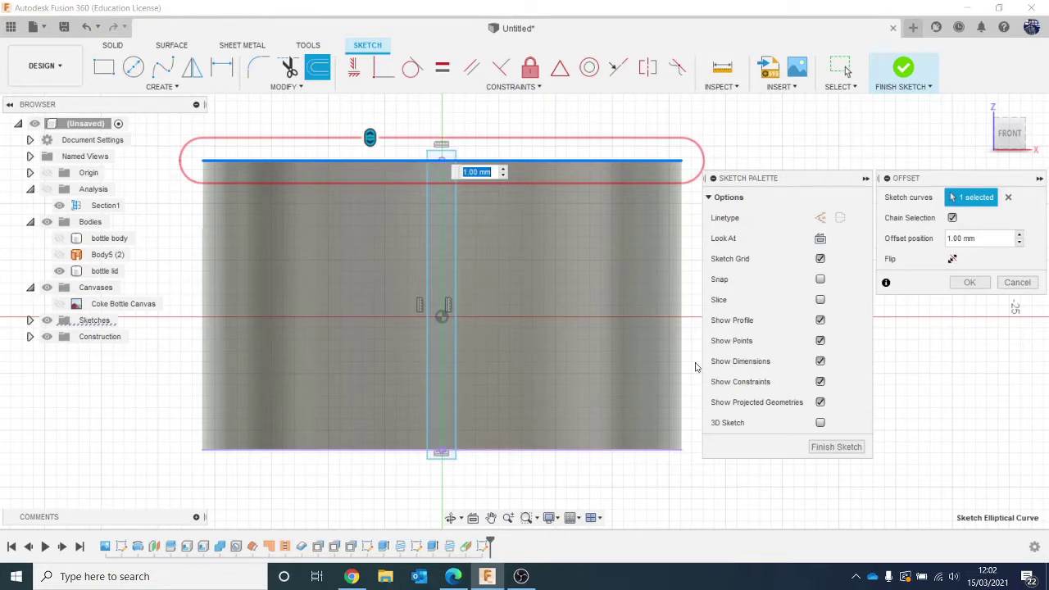
pyautogui.click(970, 282)
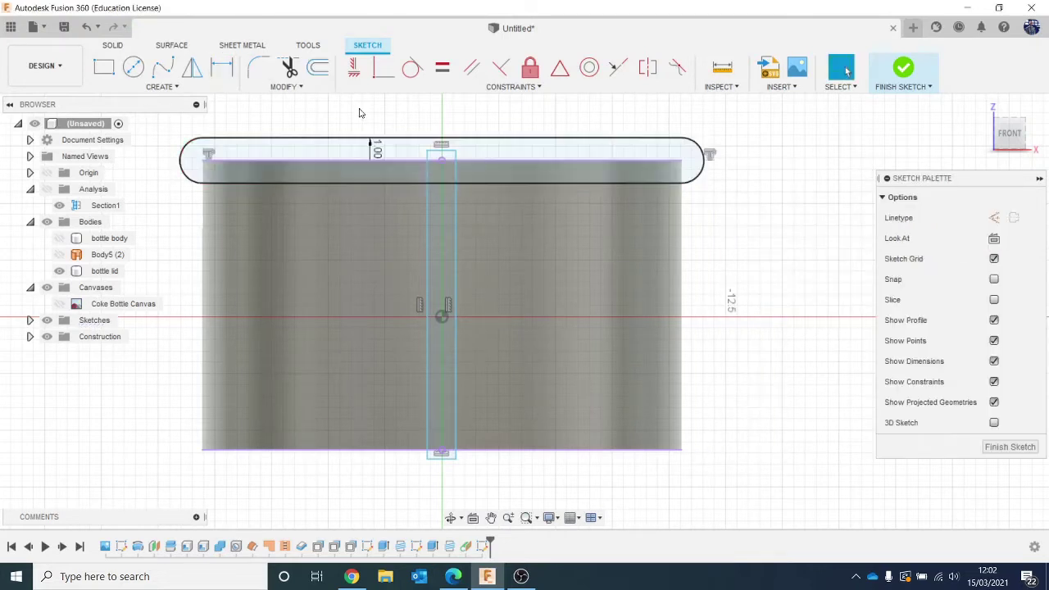
pyautogui.click(319, 72)
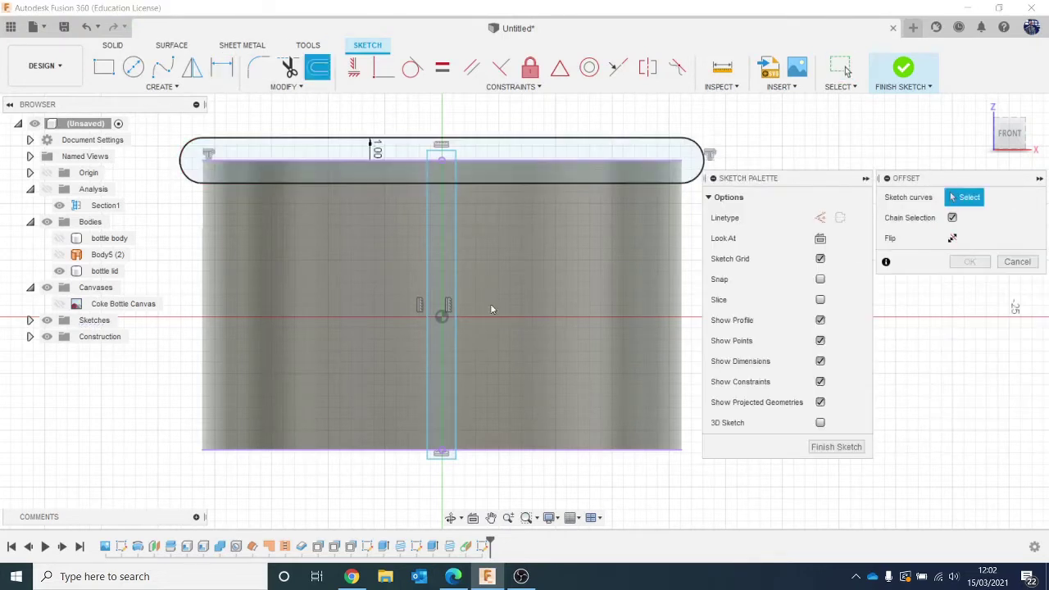
pyautogui.click(557, 450)
pyautogui.click(969, 282)
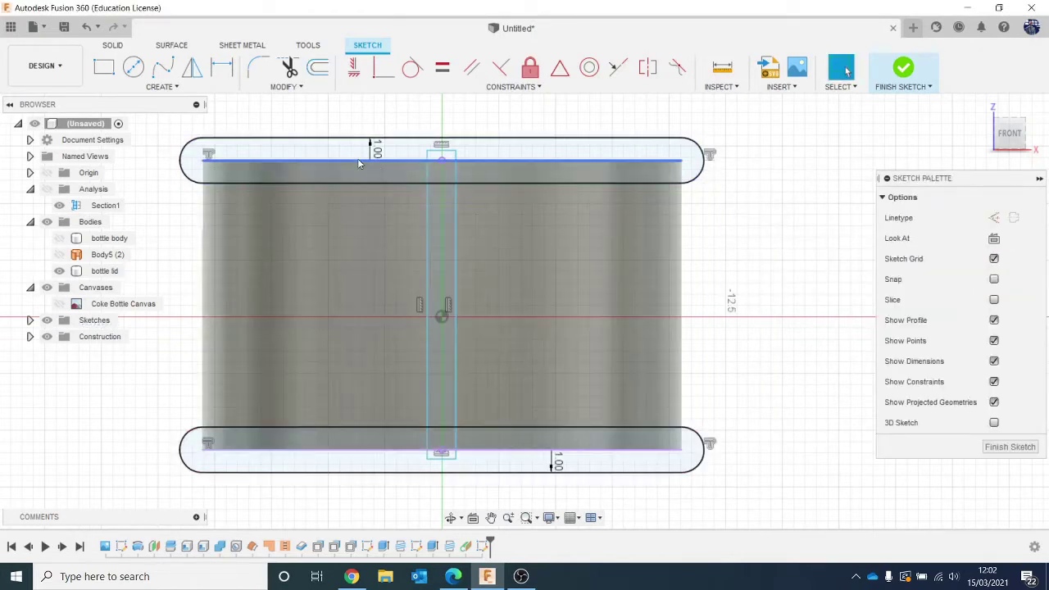
pyautogui.click(902, 72)
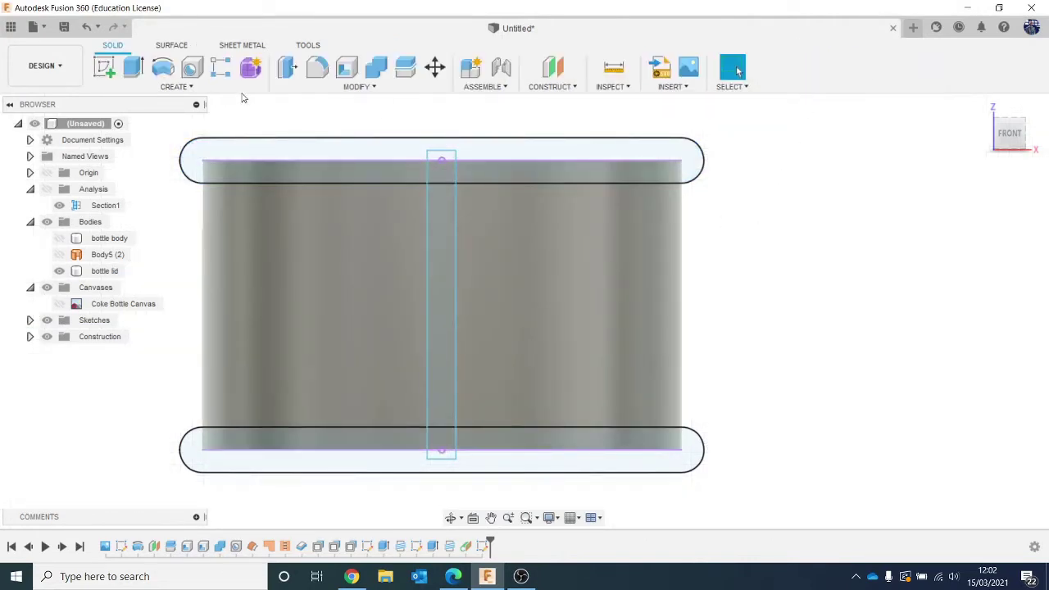
pyautogui.press('e')
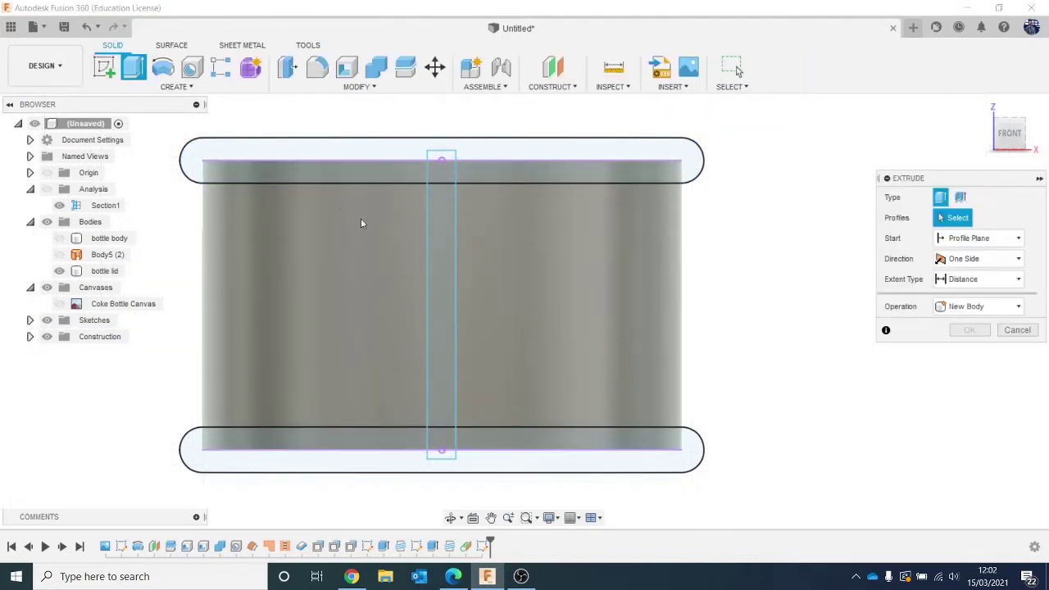
pyautogui.click(450, 286)
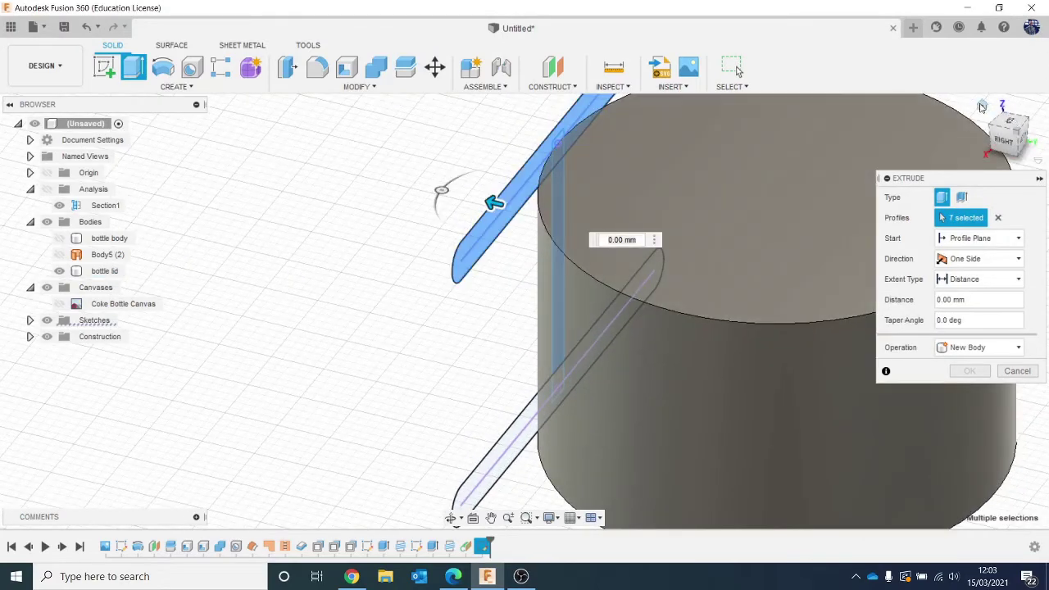
pyautogui.click(981, 107)
pyautogui.click(985, 106)
pyautogui.scroll(6, 388, 351)
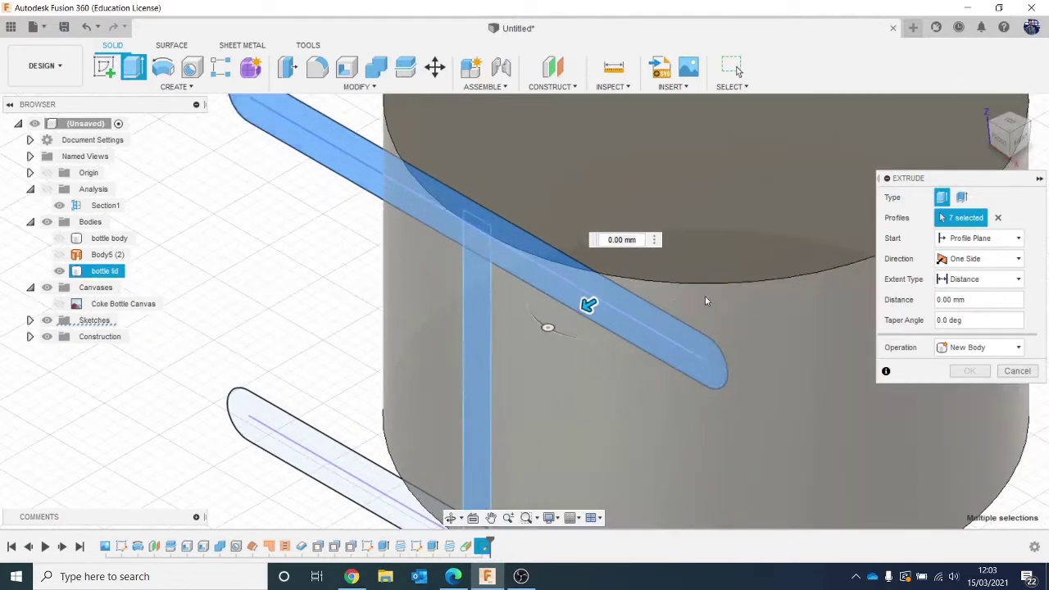
pyautogui.click(574, 310)
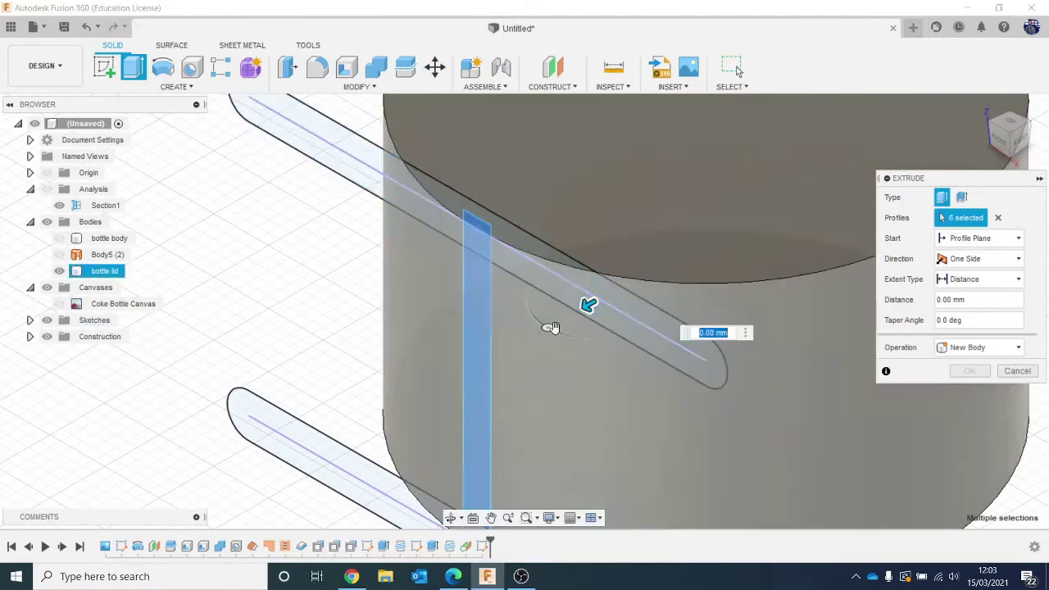
pyautogui.click(492, 236)
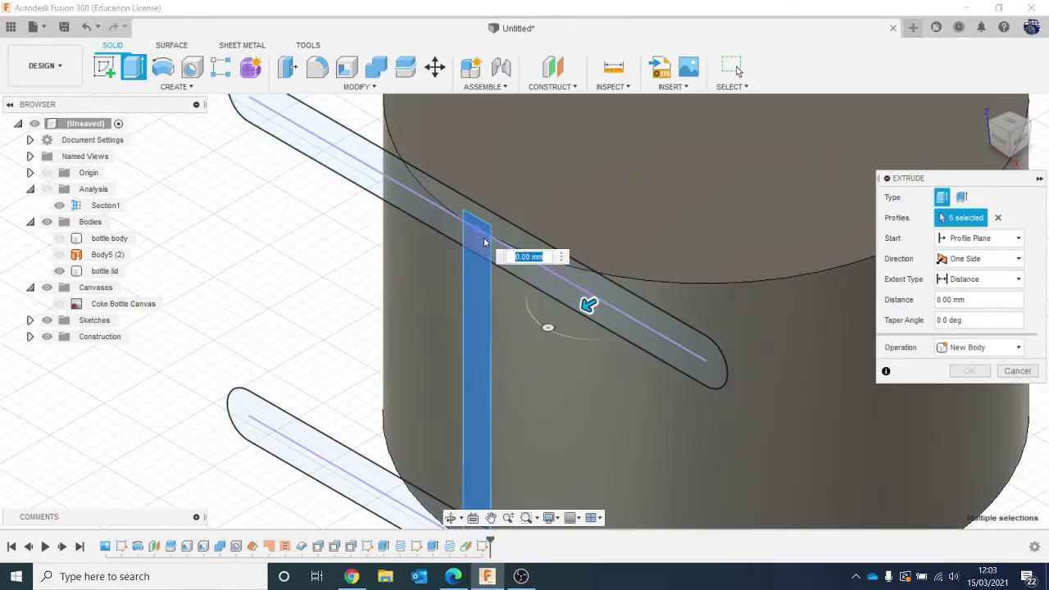
pyautogui.click(484, 236)
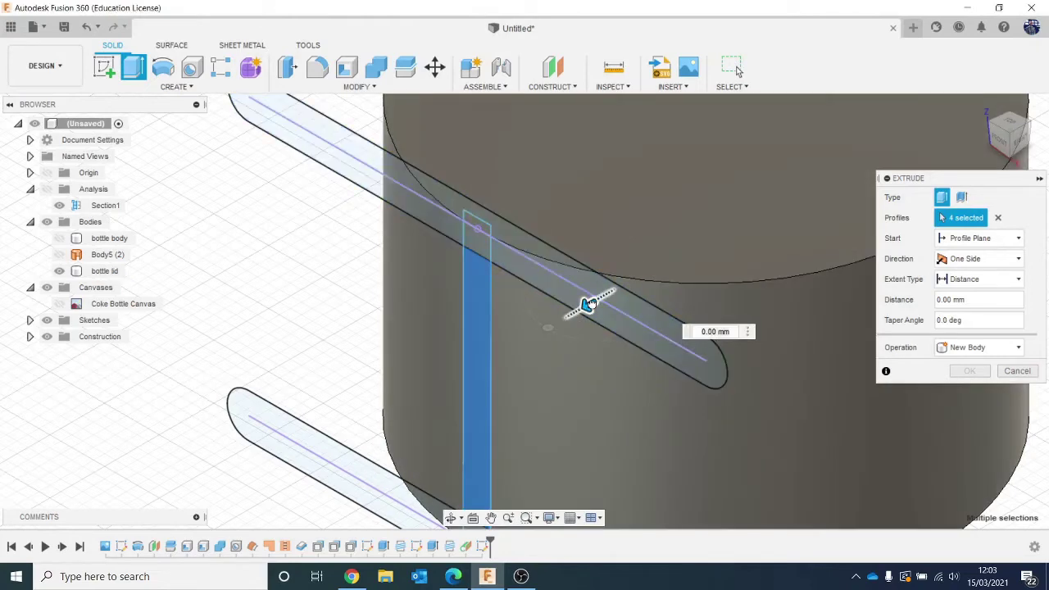
pyautogui.moveTo(585, 301); pyautogui.dragTo(620, 284)
pyautogui.scroll(-2, 643, 378)
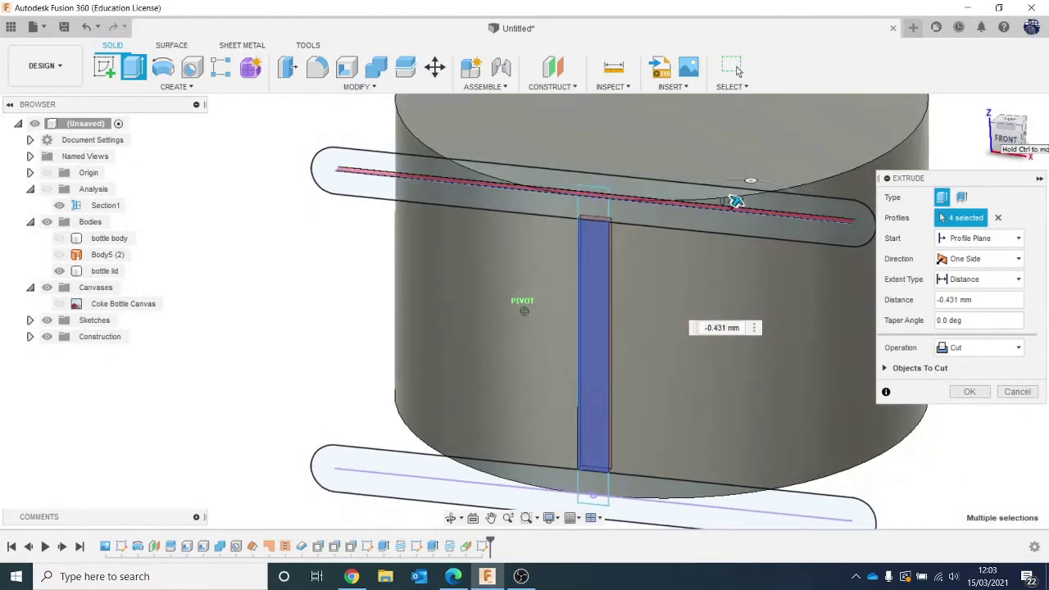
pyautogui.scroll(4, 504, 168)
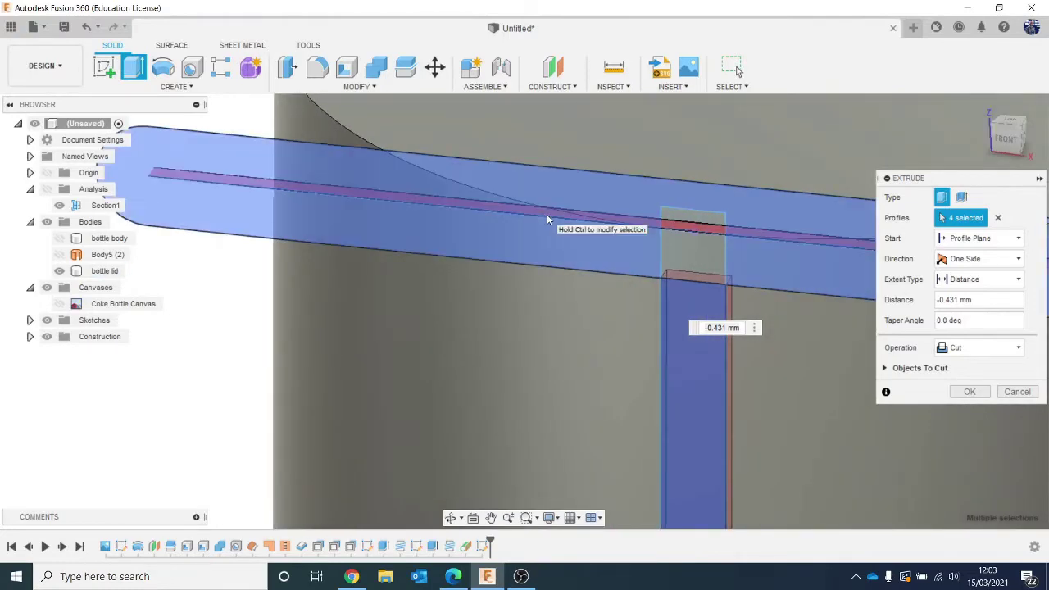
pyautogui.click(546, 220)
pyautogui.scroll(-3, 580, 250)
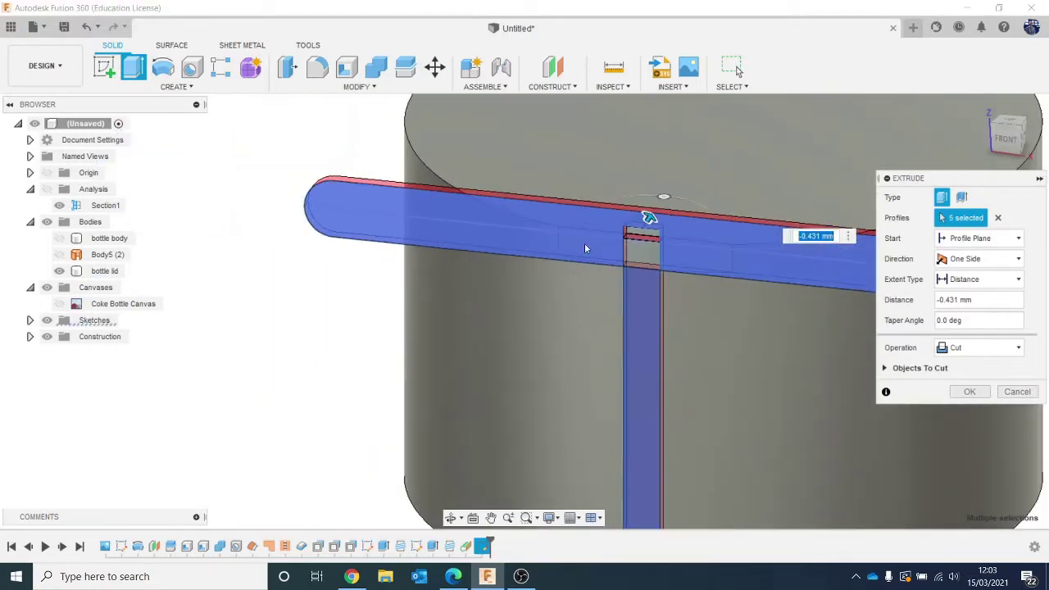
pyautogui.click(1007, 393)
# Extrude the narrow rectangle's middle section -0.5 mm as a cut into the lid's outer wall
pyautogui.scroll(-2, 925, 363)
pyautogui.moveTo(925, 363); pyautogui.dragTo(726, 244, button='middle')
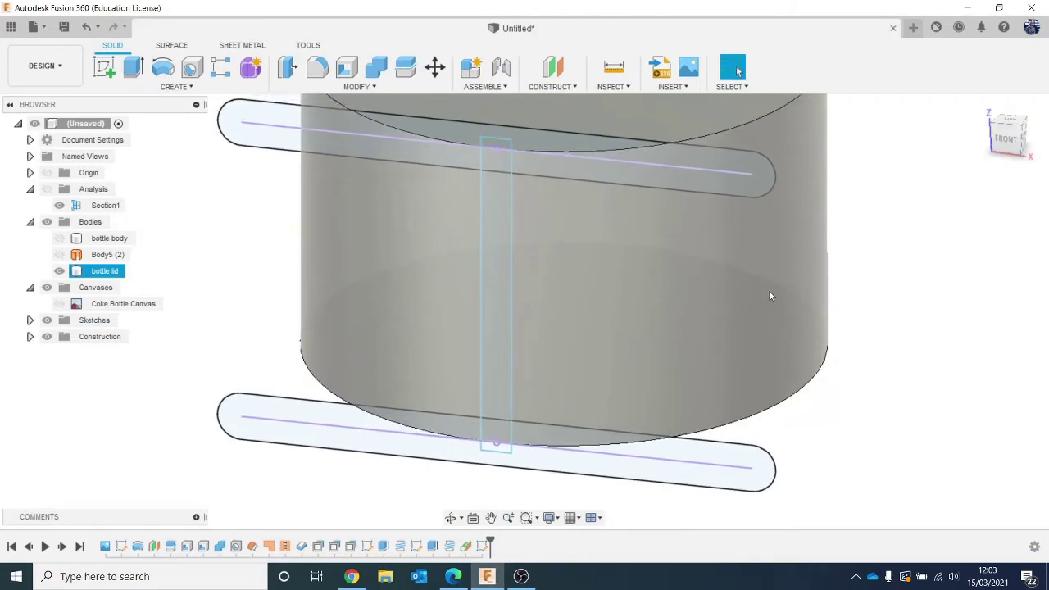
pyautogui.press('e')
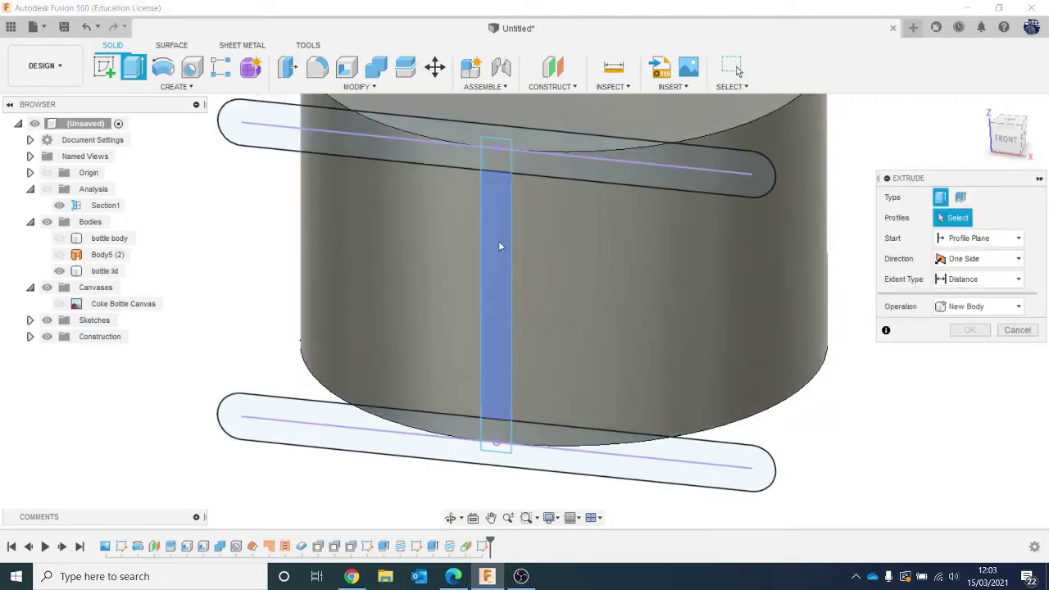
pyautogui.click(503, 253)
pyautogui.moveTo(491, 301); pyautogui.dragTo(497, 291)
pyautogui.press('BackSpace')
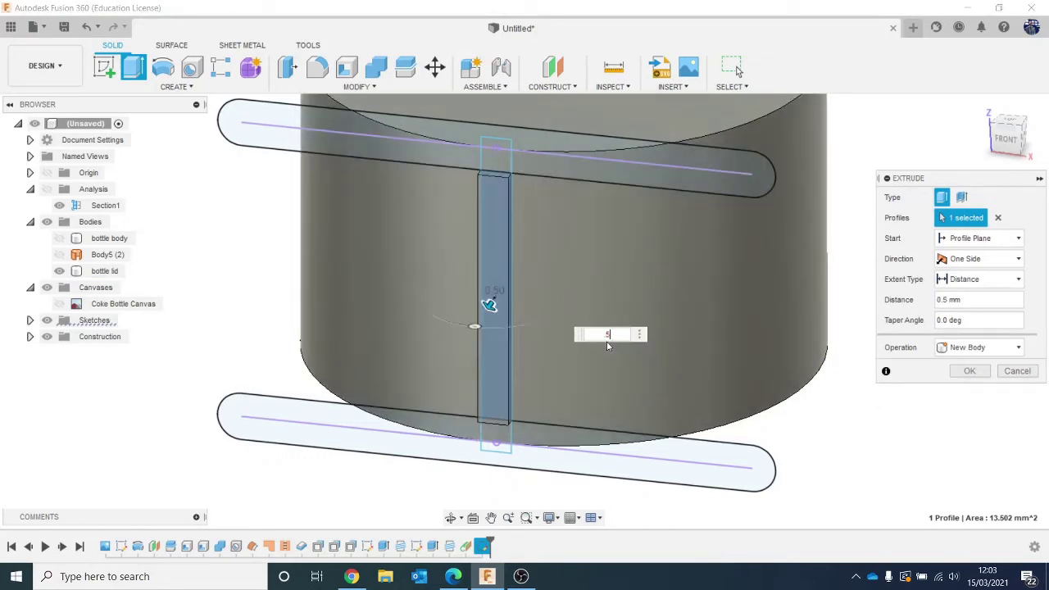
pyautogui.write('-.5')
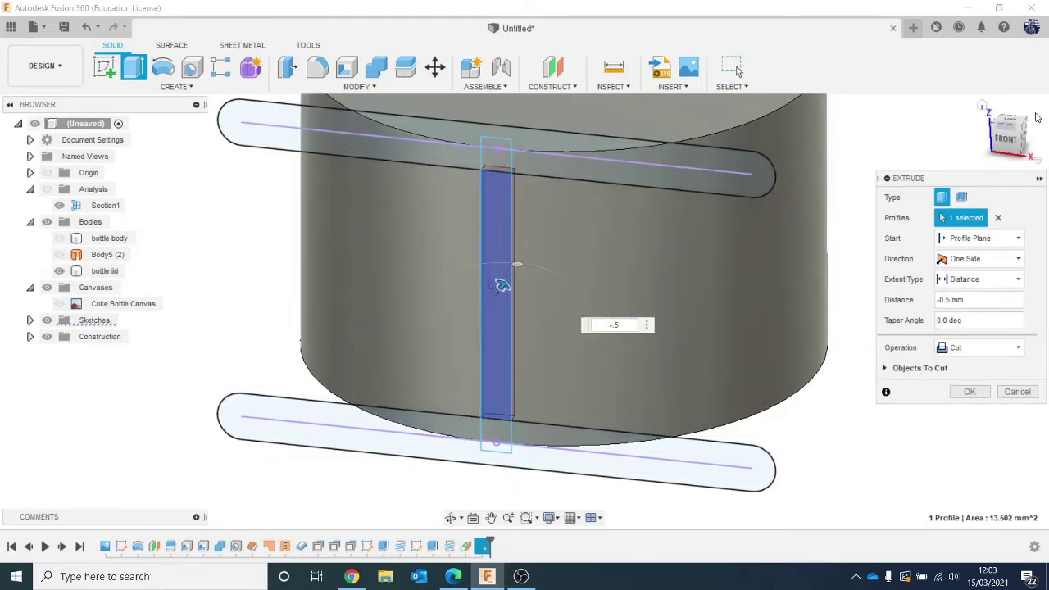
pyautogui.moveTo(1017, 133); pyautogui.dragTo(998, 153)
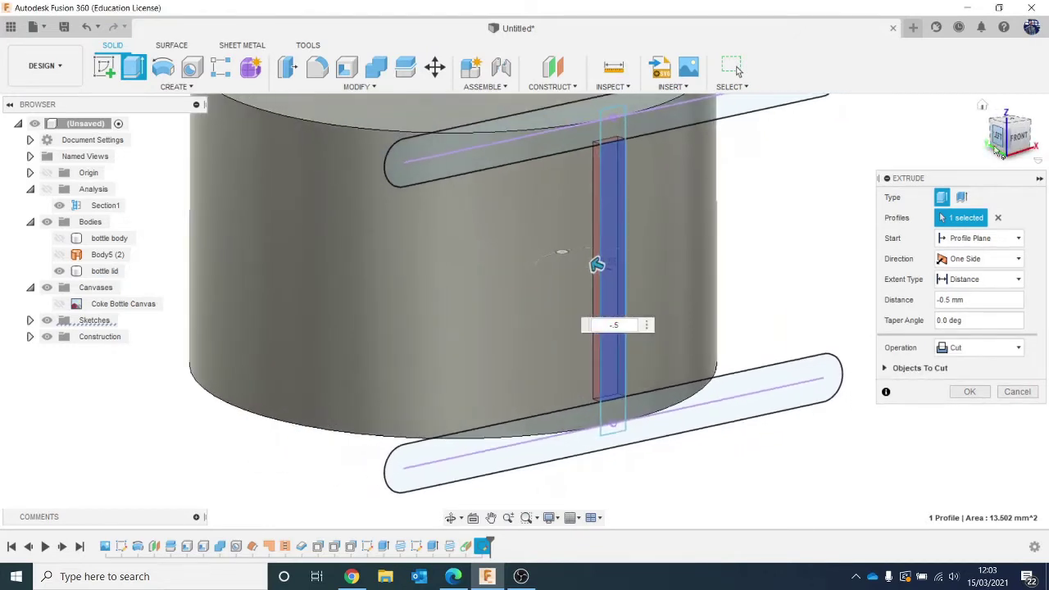
pyautogui.click(961, 393)
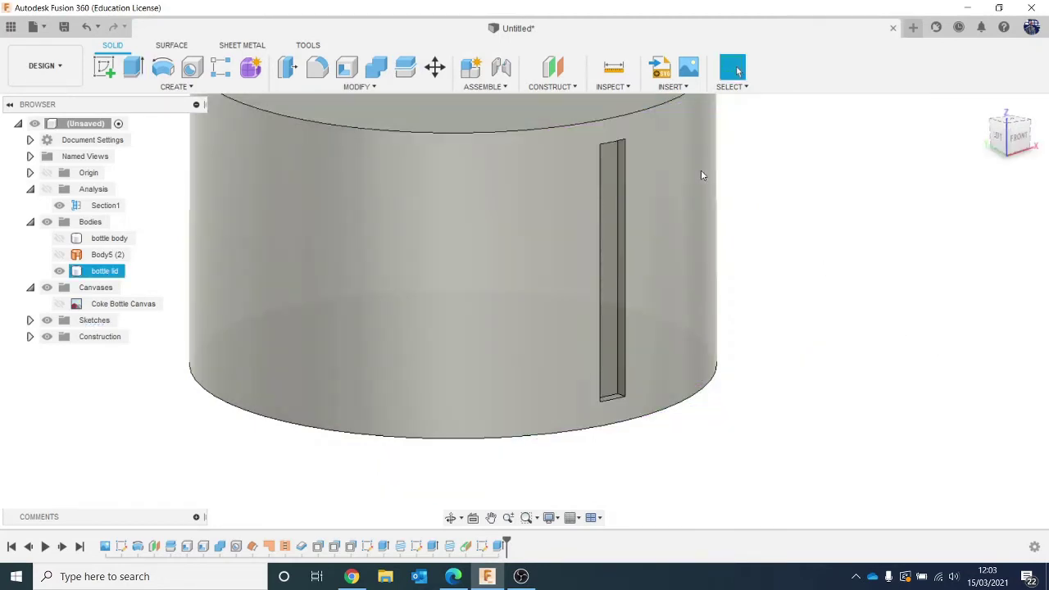
# Create a full circular pattern of the groove cut feature around the lid's circular edge axis with a quantity of 25
pyautogui.scroll(-4, 604, 238)
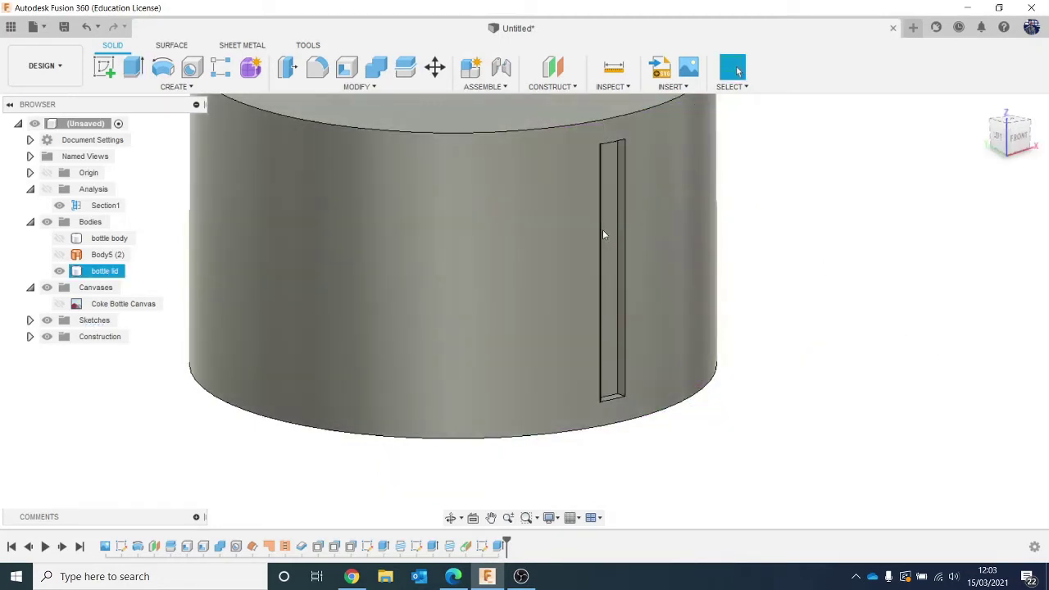
pyautogui.moveTo(577, 344); pyautogui.dragTo(566, 356, button='middle')
pyautogui.click(836, 478)
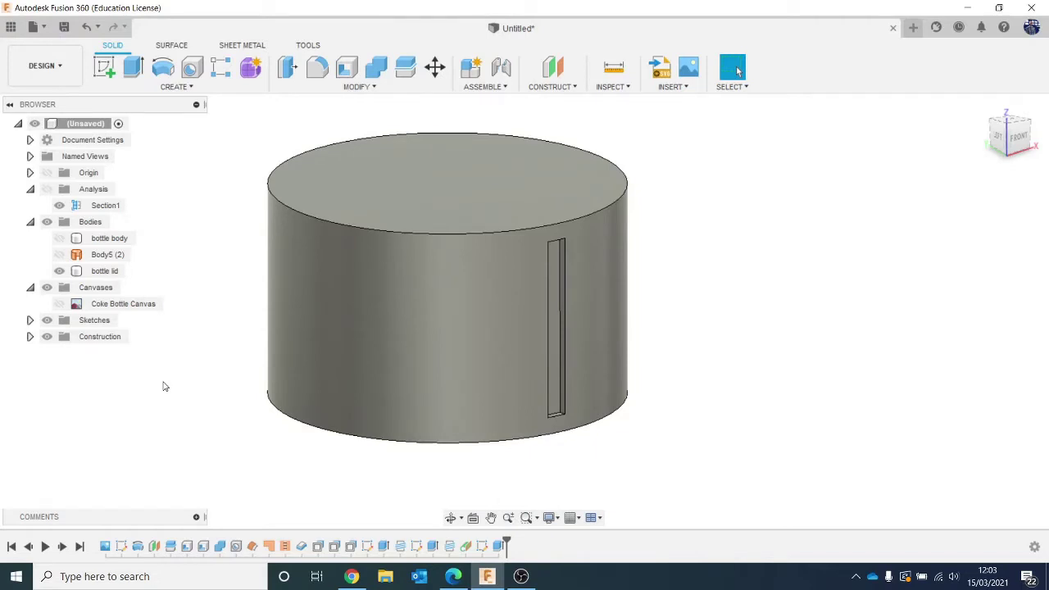
pyautogui.click(119, 90)
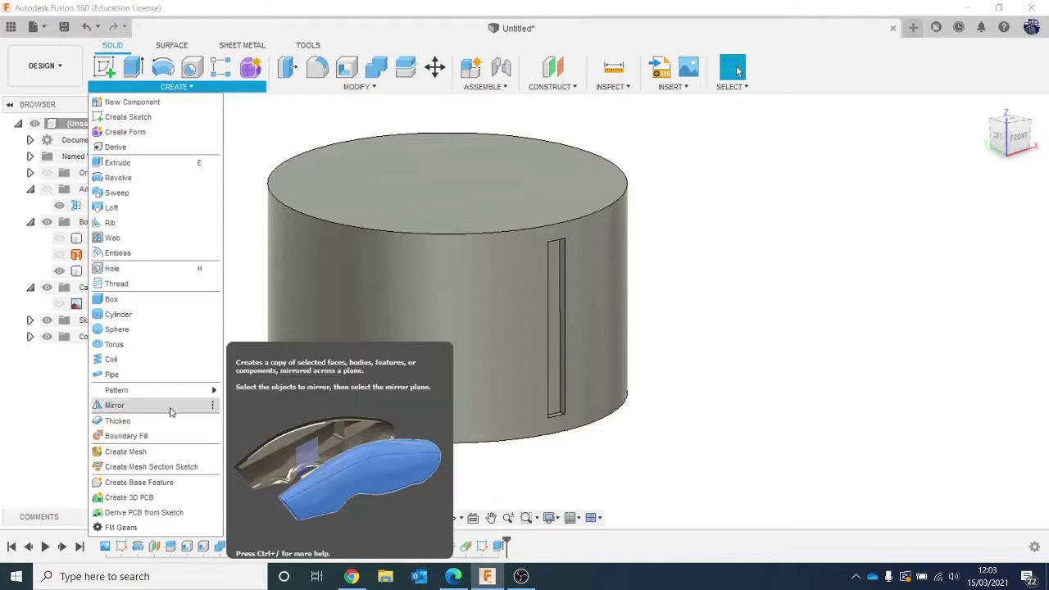
pyautogui.moveTo(158, 394)
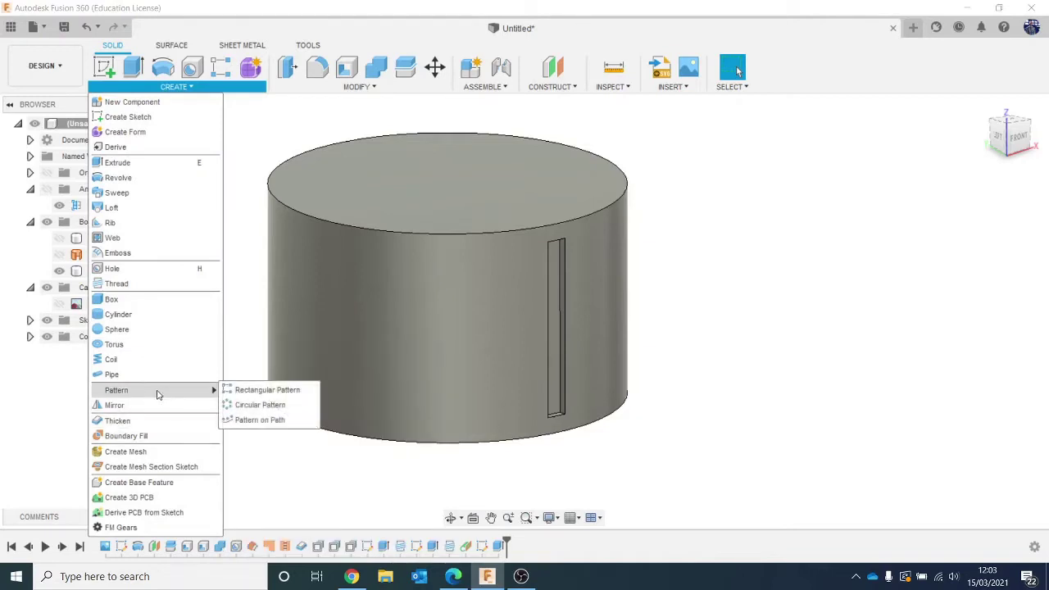
pyautogui.click(258, 402)
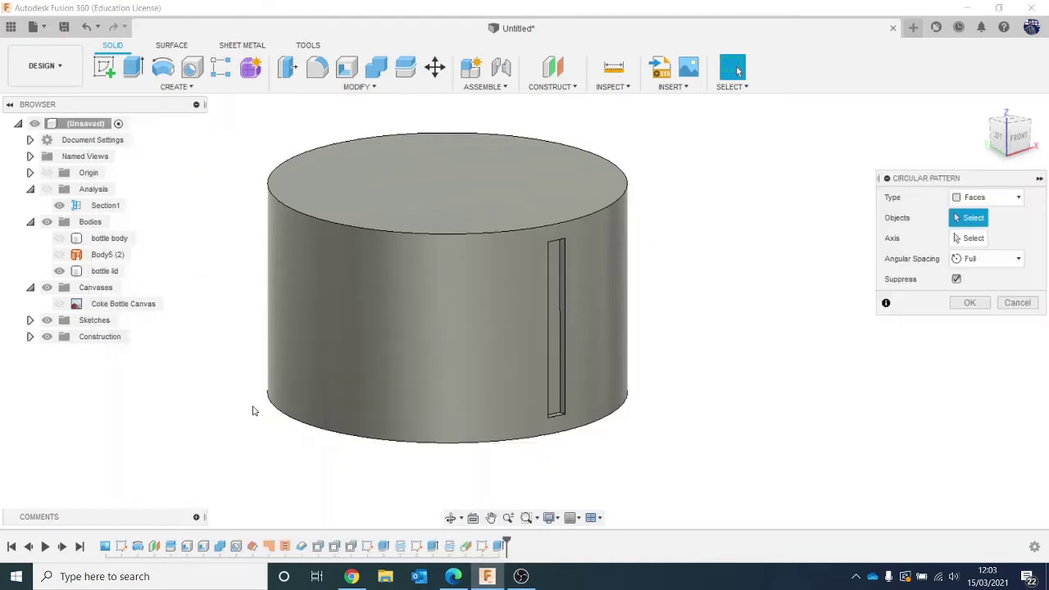
pyautogui.click(1016, 203)
pyautogui.click(1010, 246)
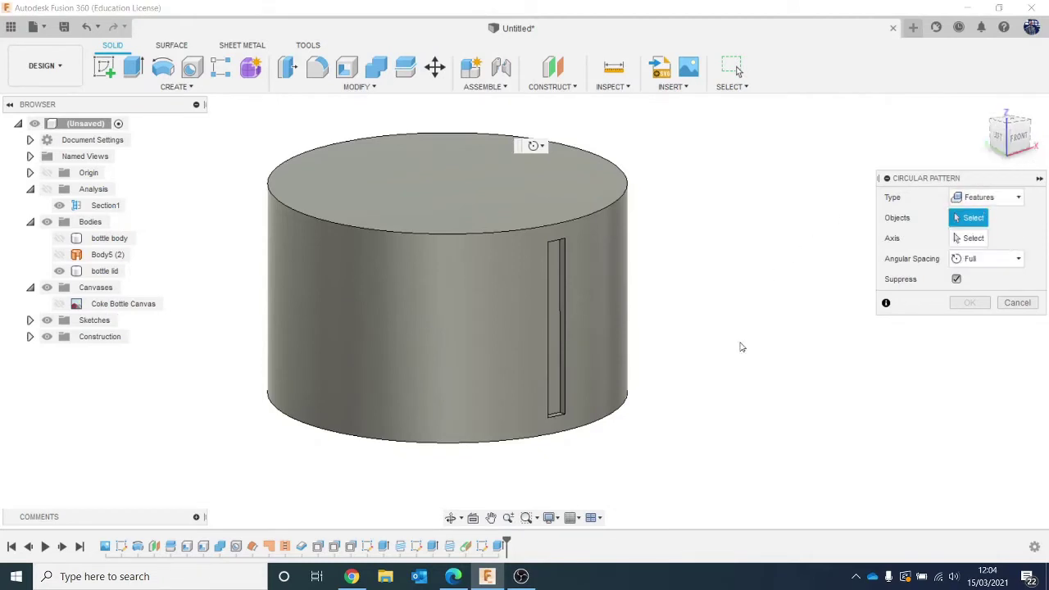
pyautogui.click(502, 547)
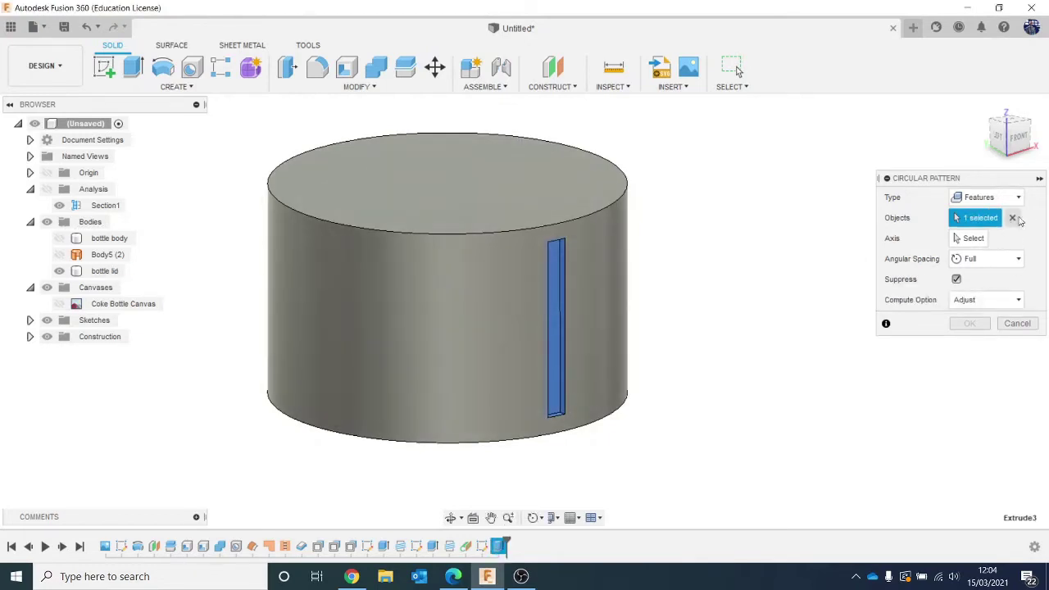
pyautogui.click(966, 239)
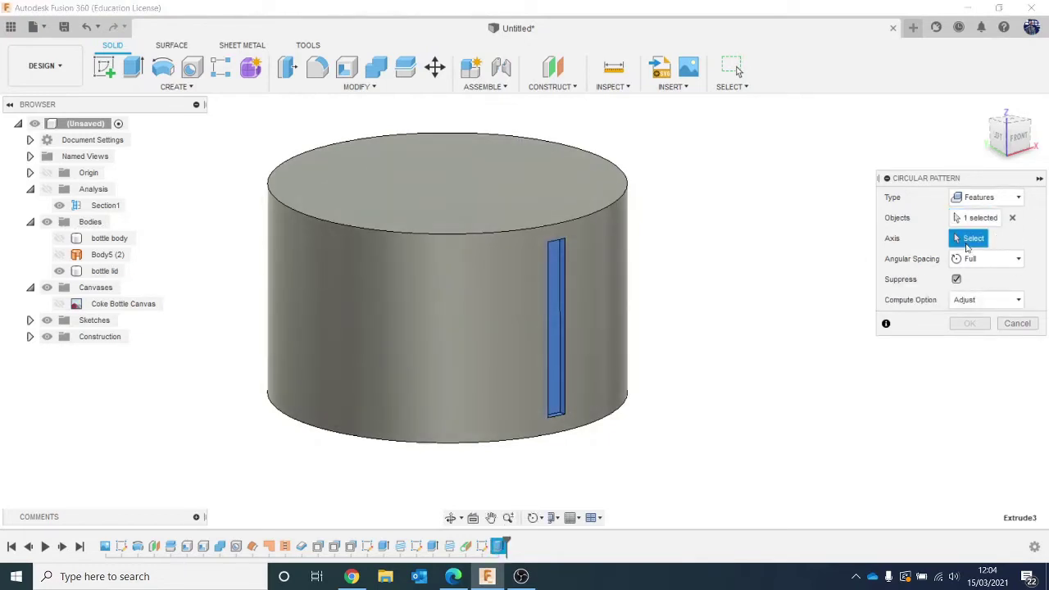
pyautogui.click(503, 447)
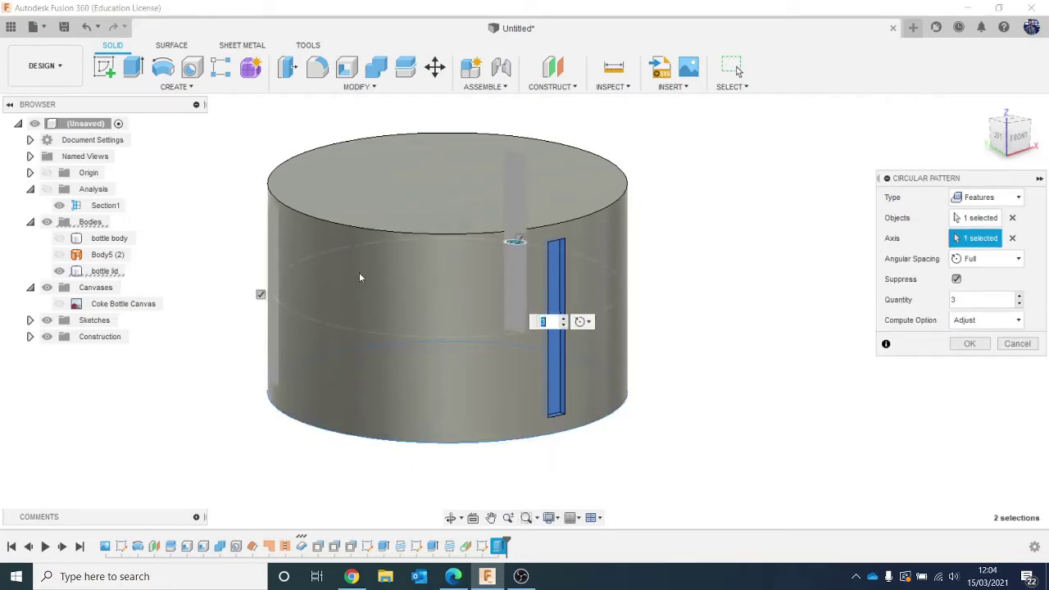
pyautogui.click(993, 299)
pyautogui.write('25')
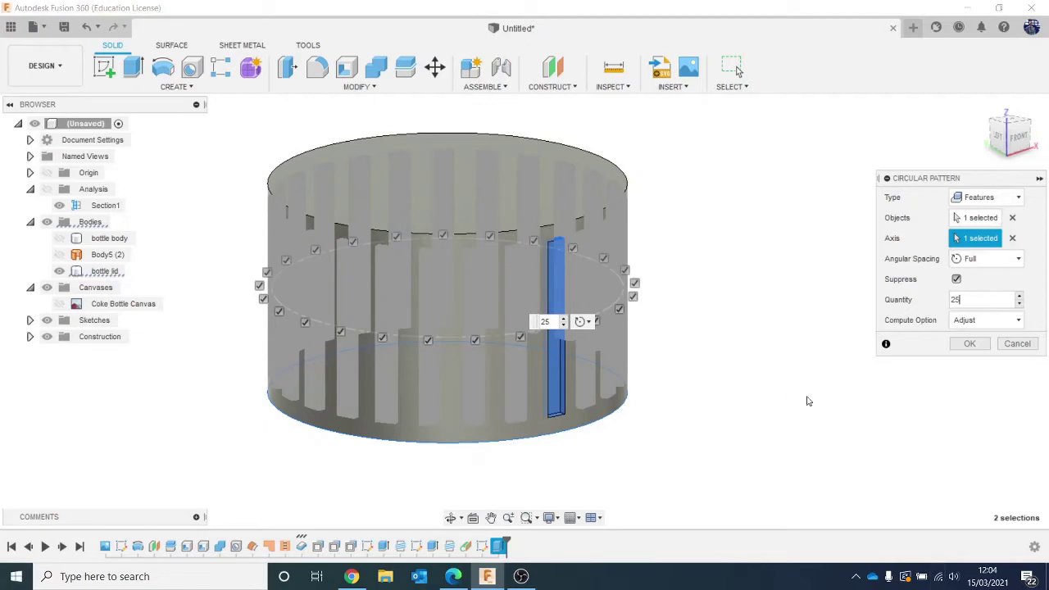
pyautogui.click(968, 344)
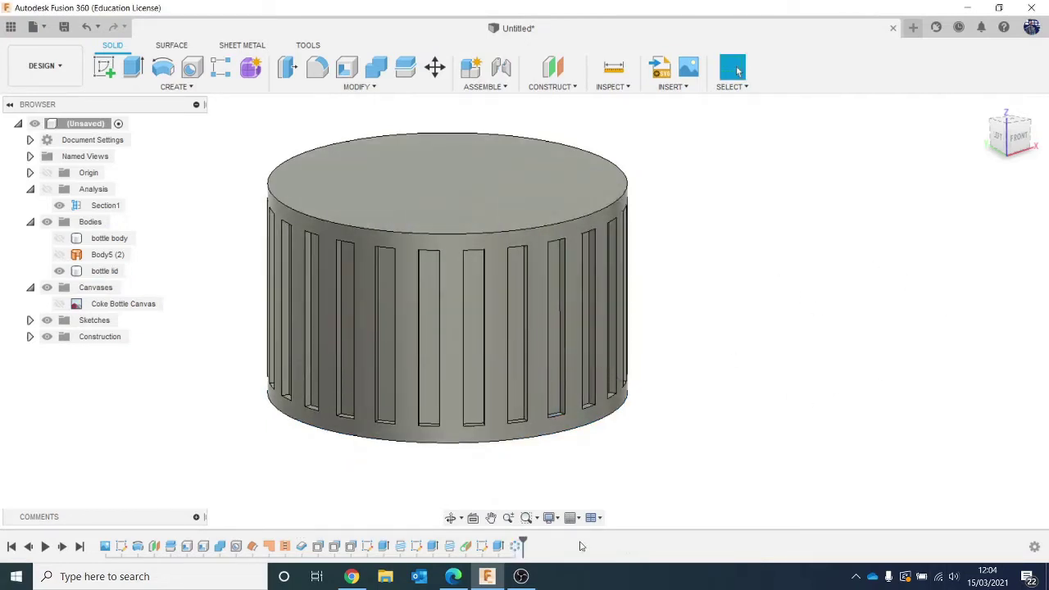
# Reopen the groove's circular pattern to review its object, axis and quantity settings, and close it without changes
pyautogui.rightClick(516, 545)
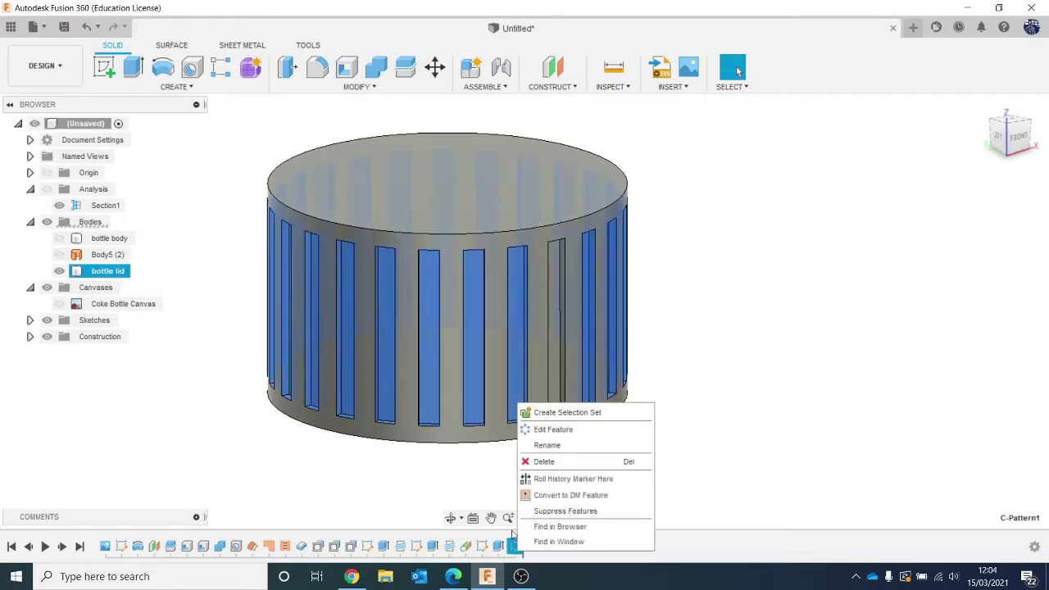
pyautogui.click(554, 430)
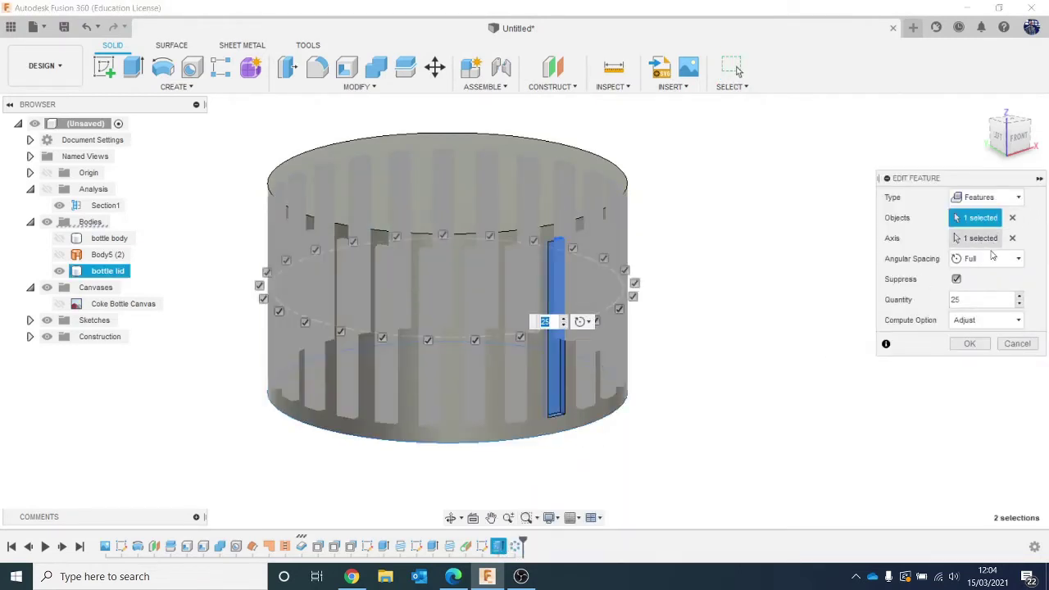
pyautogui.click(970, 345)
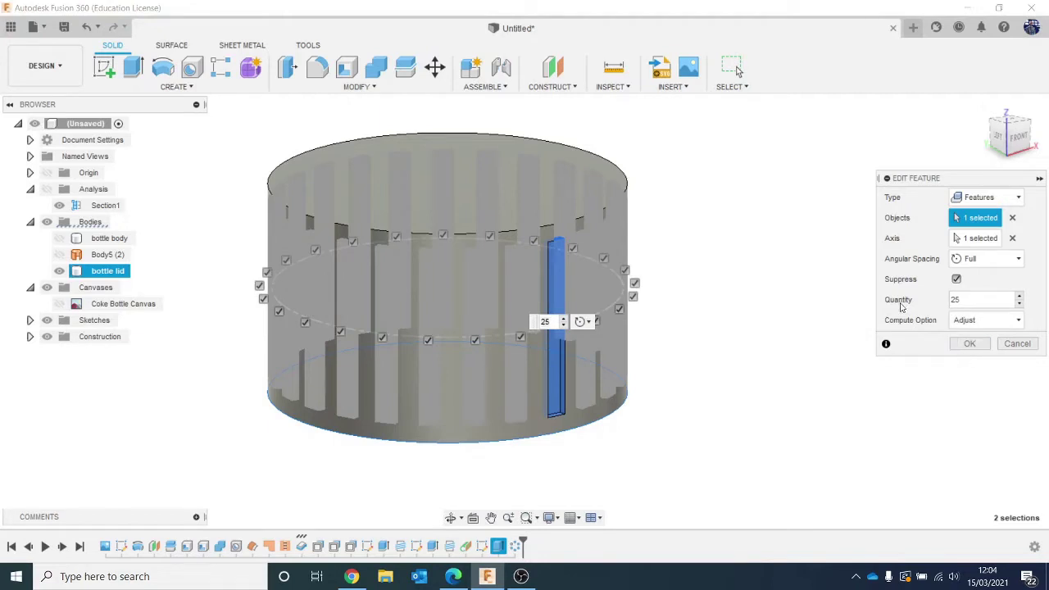
pyautogui.click(967, 344)
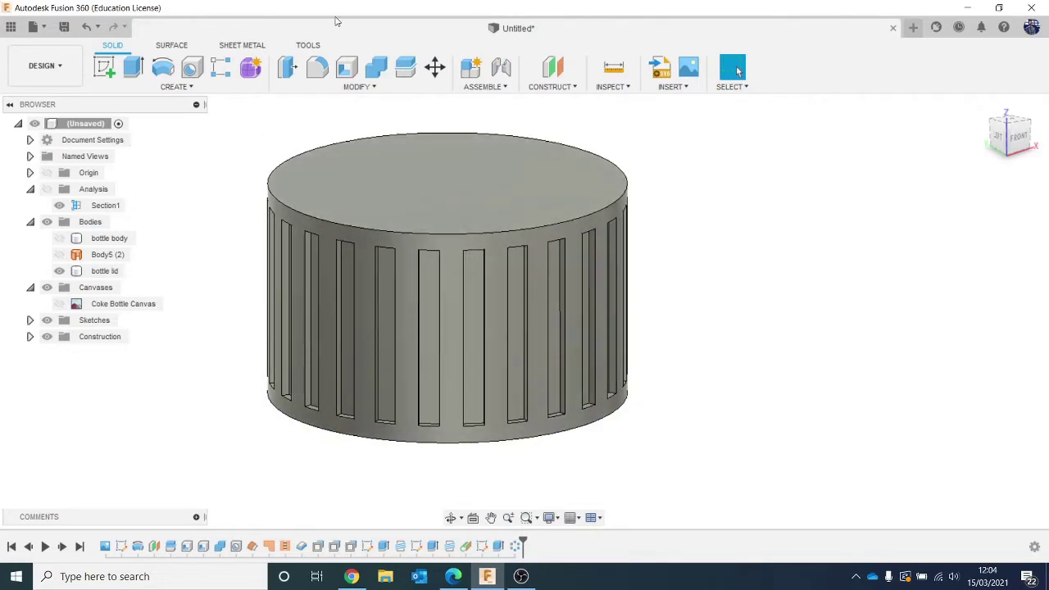
# Fillet the lid's upper outer edge with a 0.7 mm radius
pyautogui.click(318, 68)
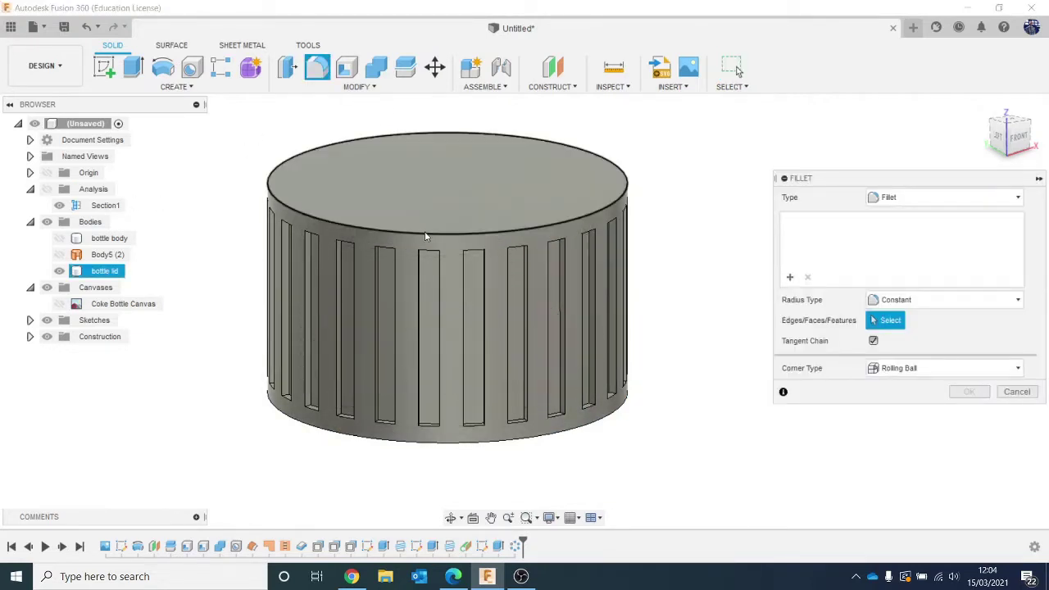
pyautogui.click(425, 233)
pyautogui.write('1')
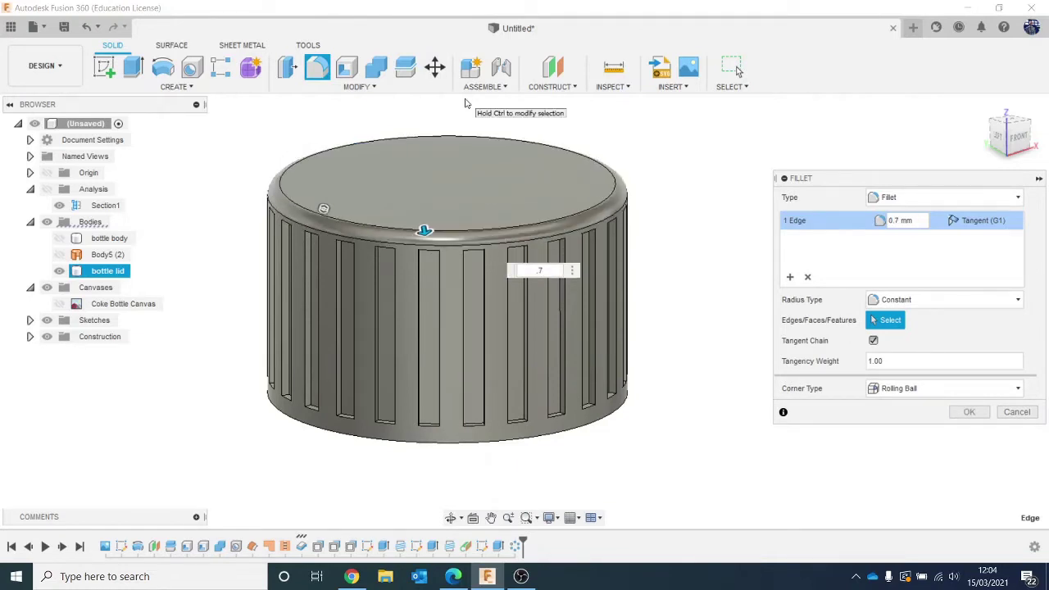
pyautogui.press('Return')
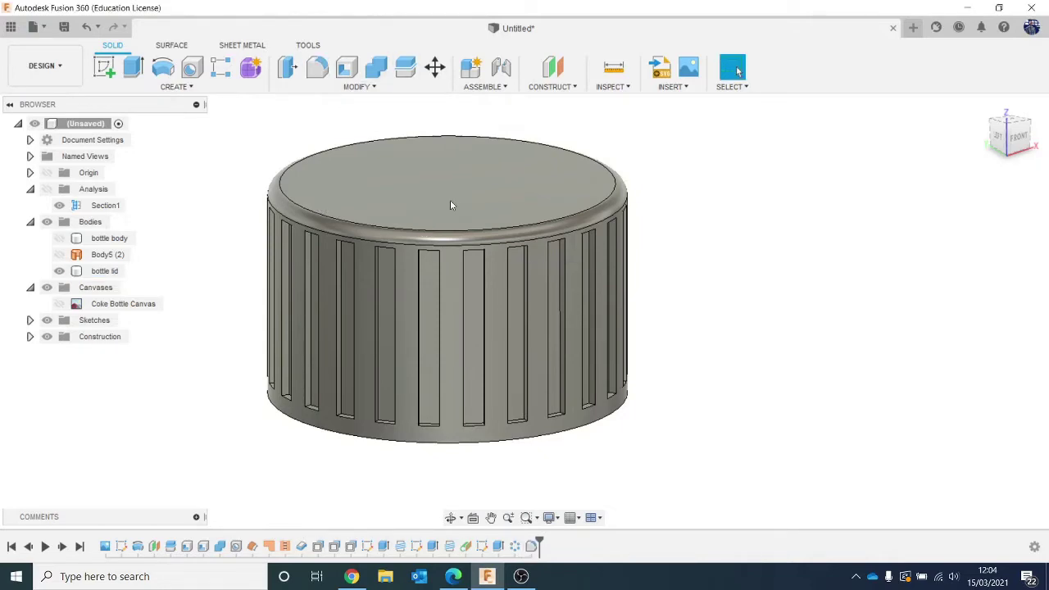
# Fillet the lid's lower outer edge with a 0.2 mm radius
pyautogui.moveTo(978, 121)
pyautogui.mouseDown()
pyautogui.moveTo(1008, 121)
pyautogui.moveTo(1004, 99)
pyautogui.moveTo(979, 117)
pyautogui.moveTo(990, 133)
pyautogui.mouseUp()
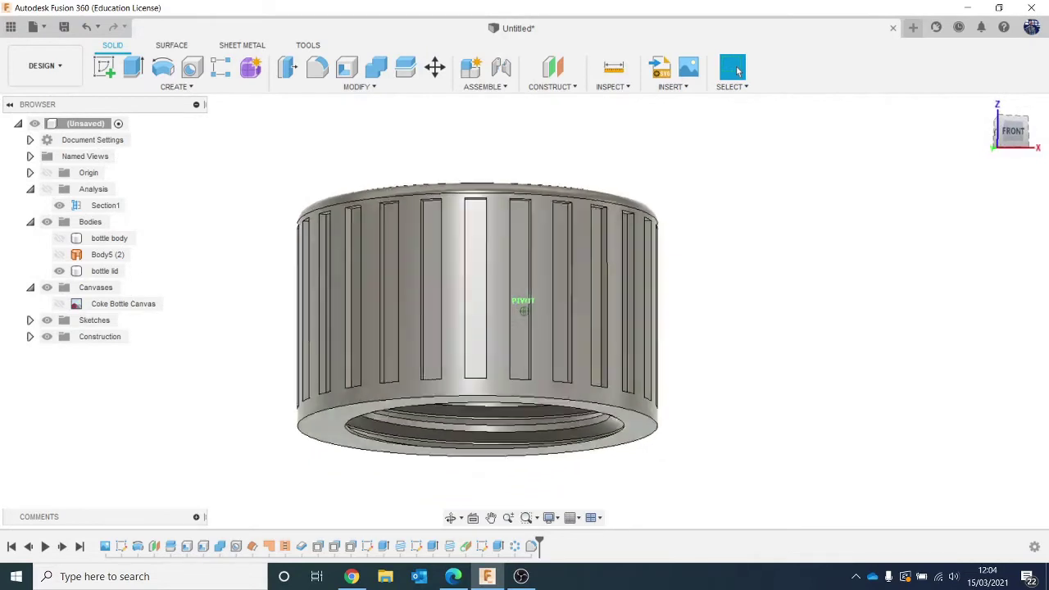
pyautogui.click(311, 72)
pyautogui.click(543, 407)
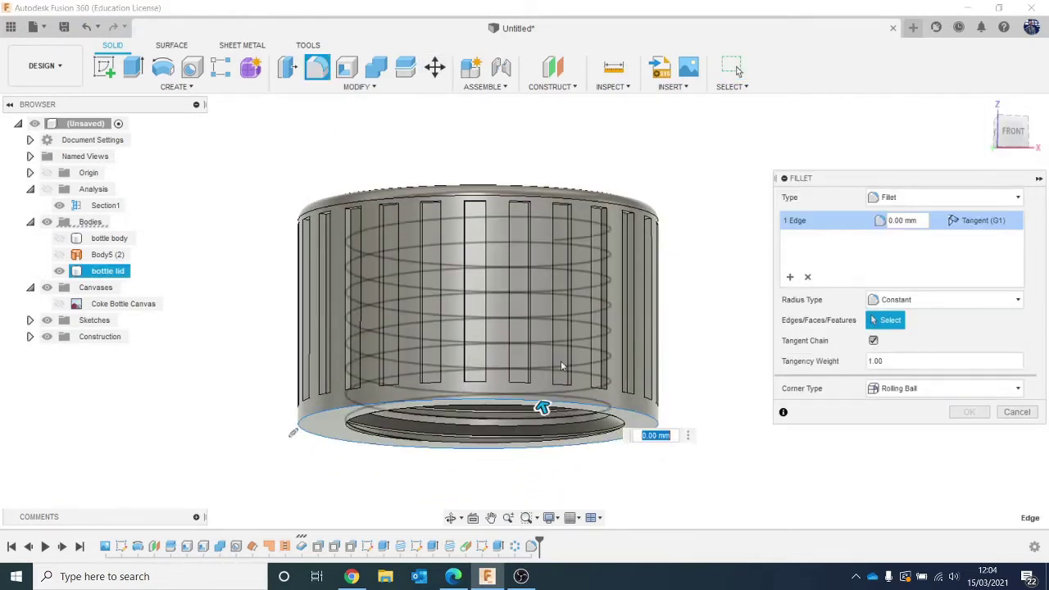
pyautogui.press('BackSpace')
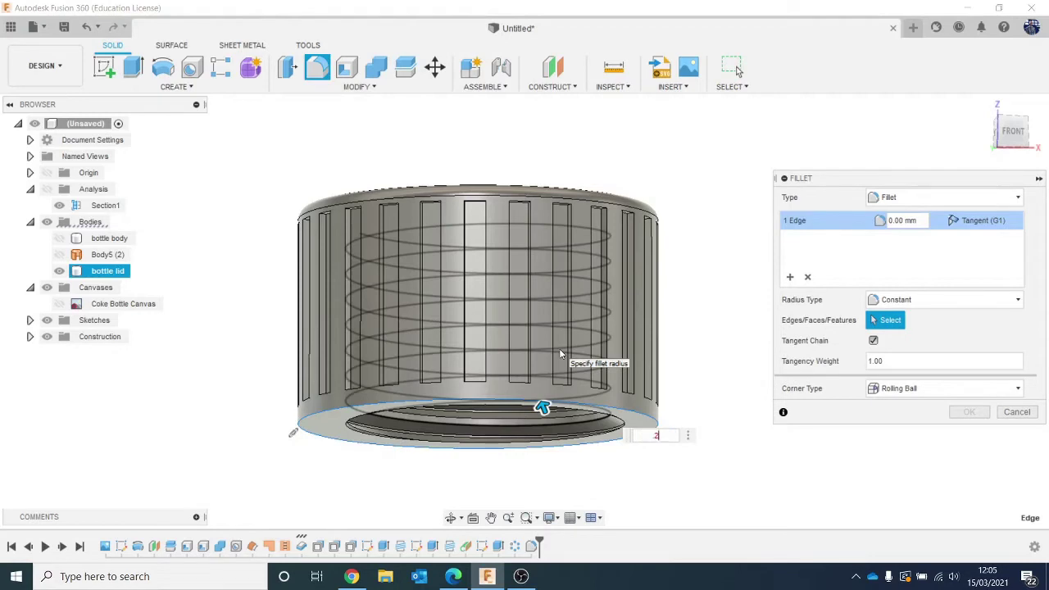
pyautogui.press('Return')
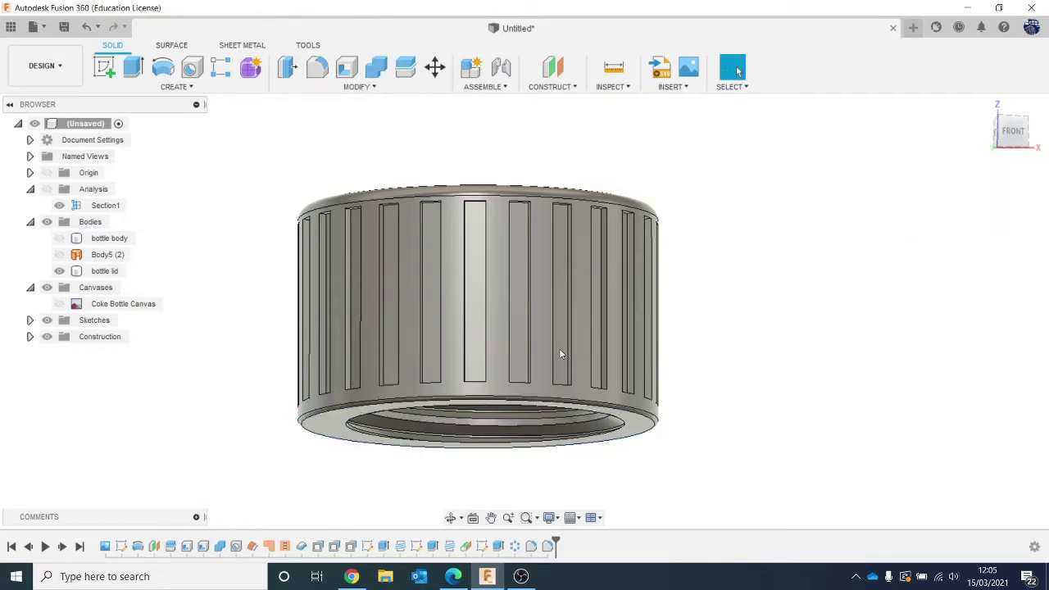
pyautogui.scroll(-3, 584, 328)
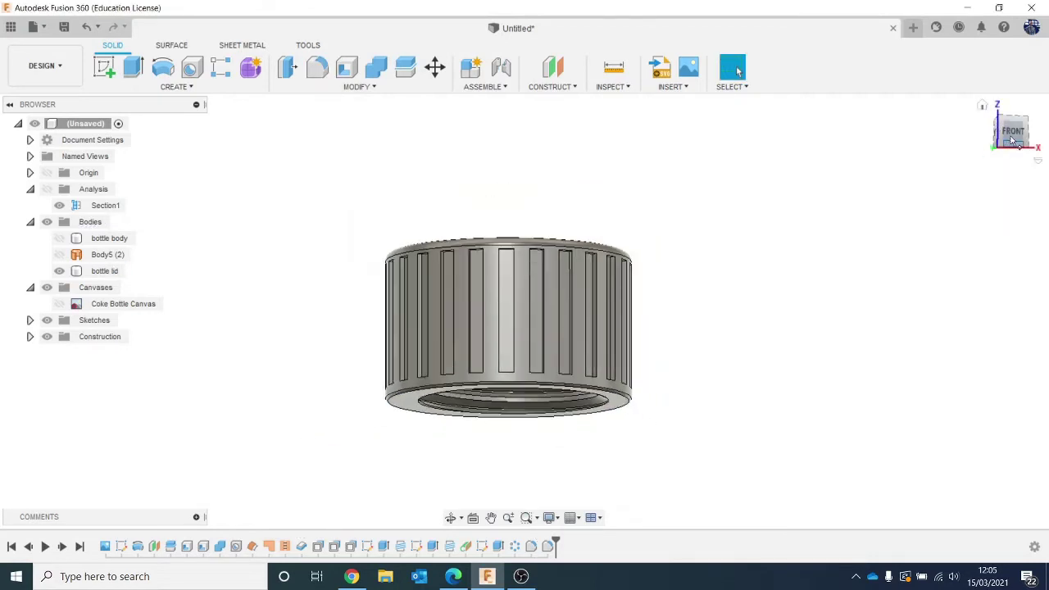
pyautogui.moveTo(1013, 139)
pyautogui.mouseDown()
pyautogui.moveTo(987, 180)
pyautogui.moveTo(1000, 106)
pyautogui.mouseUp()
pyautogui.keyDown('shift'); pyautogui.moveTo(525, 205); pyautogui.dragTo(524, 344, button='middle'); pyautogui.keyUp('shift')
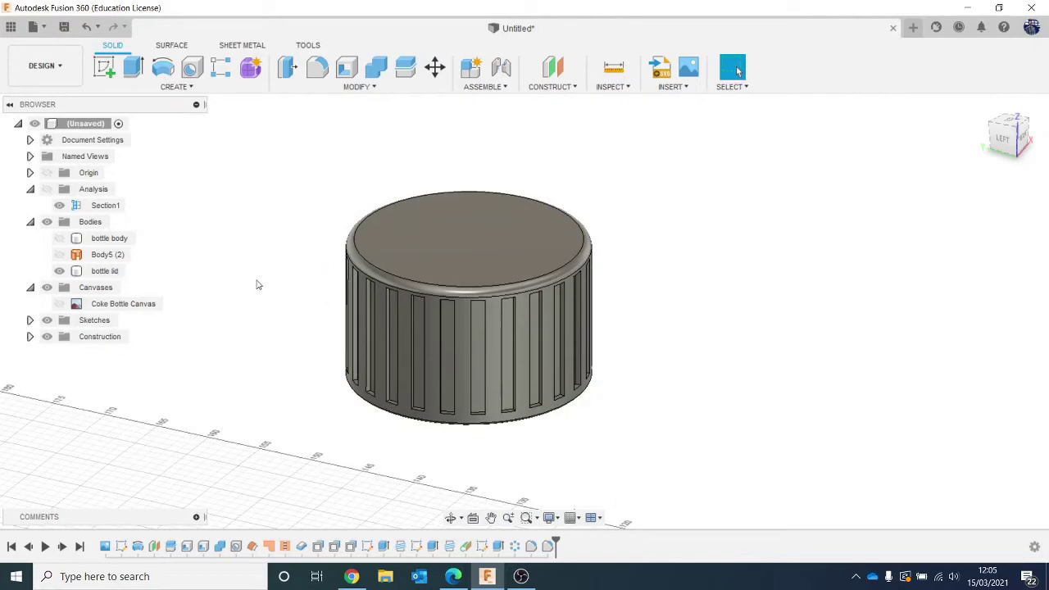
# Make the bottle body visible again together with the lid
pyautogui.click(59, 237)
pyautogui.scroll(-1, 436, 309)
pyautogui.scroll(-5, 574, 304)
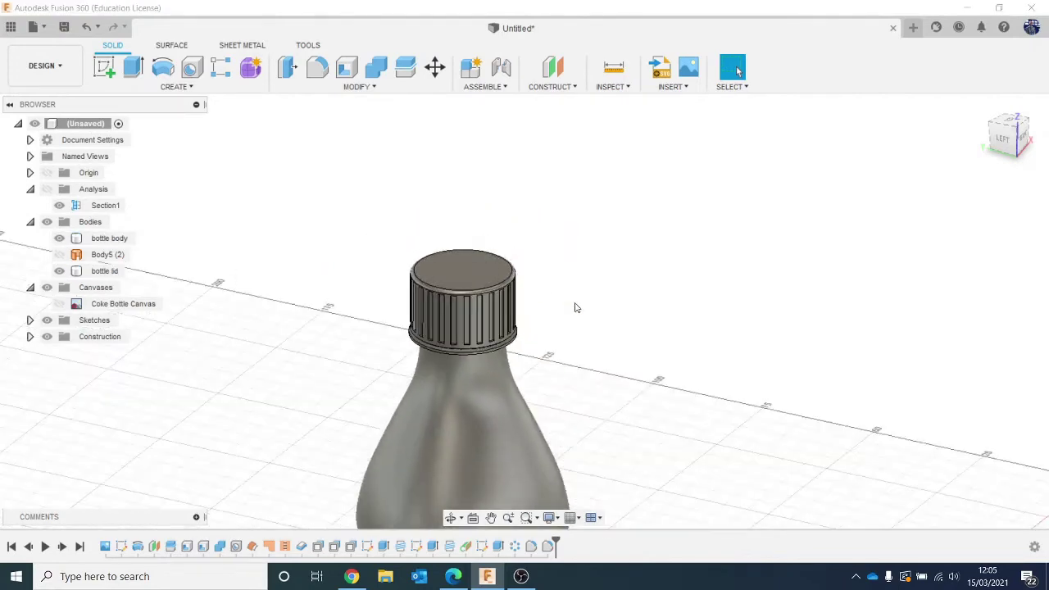
pyautogui.moveTo(672, 322); pyautogui.dragTo(533, 186, button='middle')
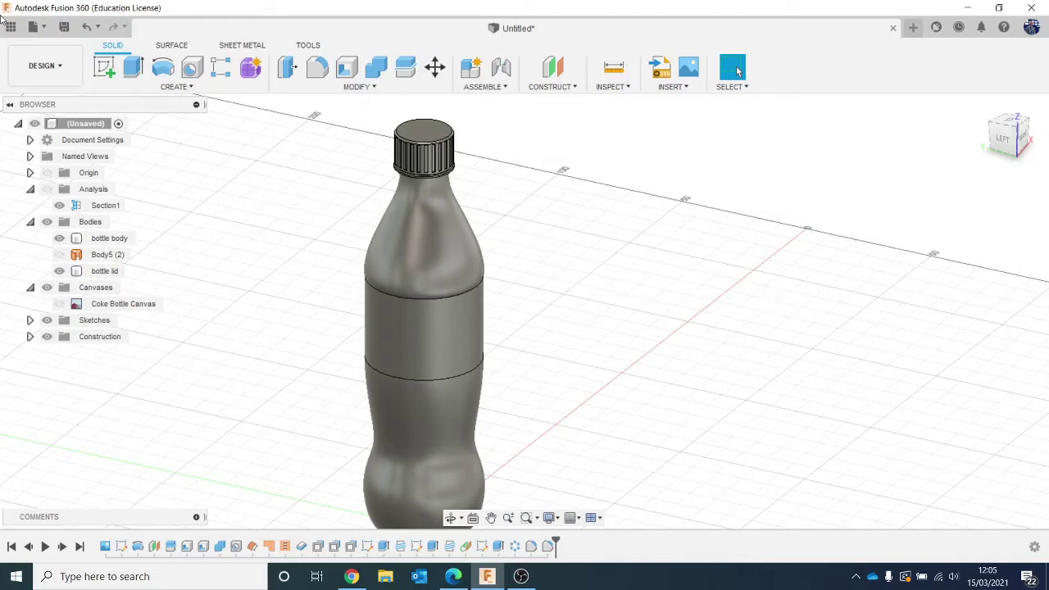
# Apply the transparent plastic appearance Acrylic (Clear) to the bottle body
pyautogui.click(366, 89)
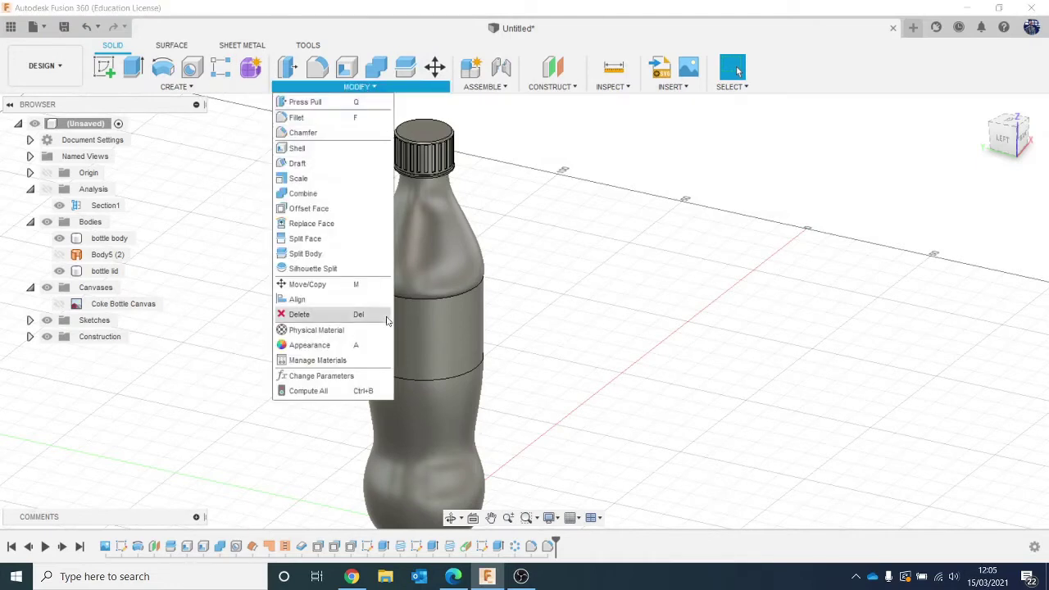
pyautogui.click(632, 246)
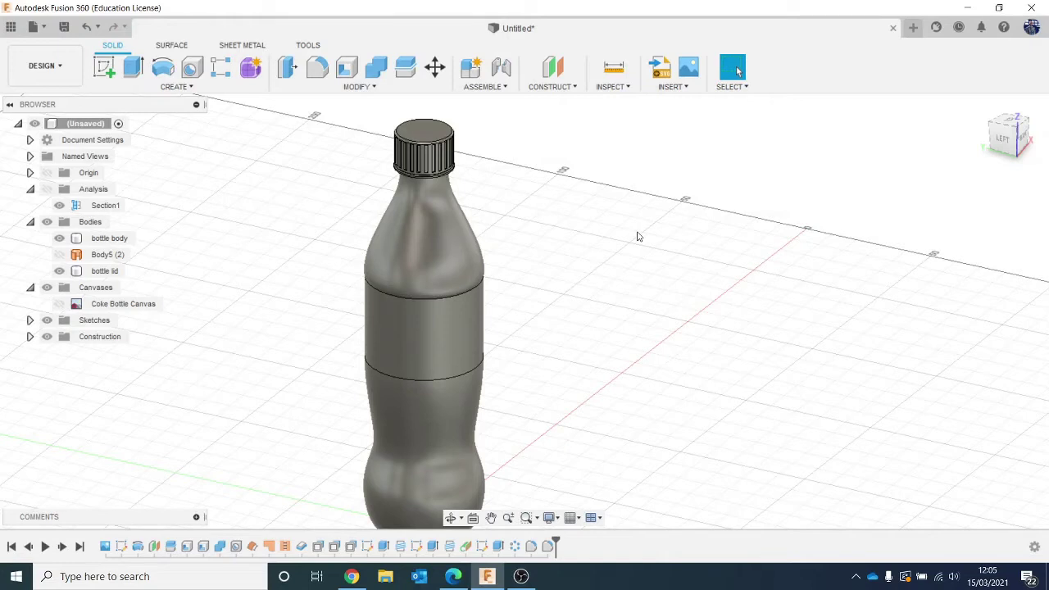
pyautogui.press('a')
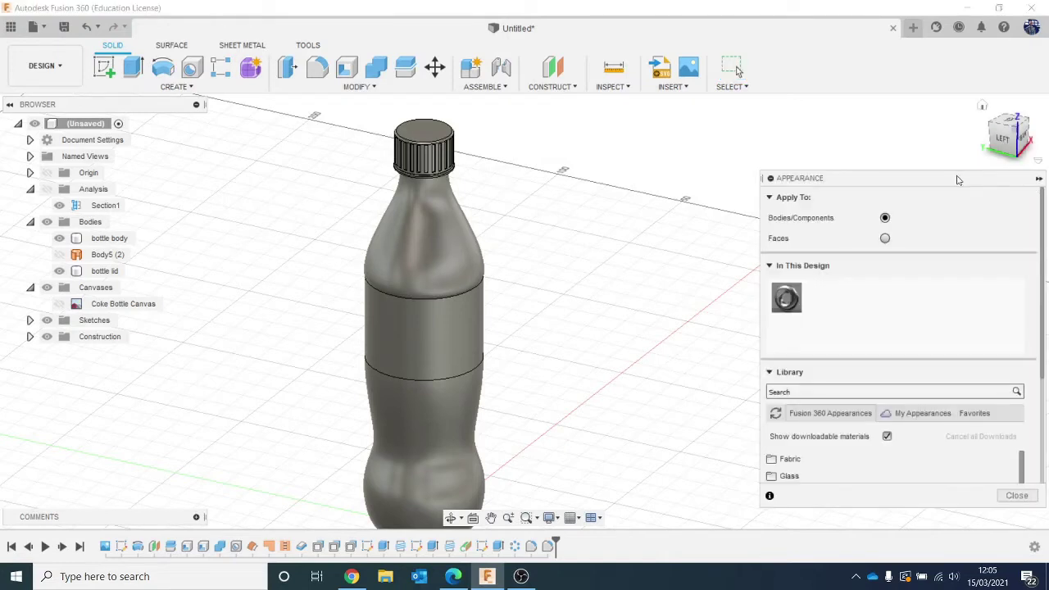
pyautogui.moveTo(958, 179); pyautogui.dragTo(957, 71)
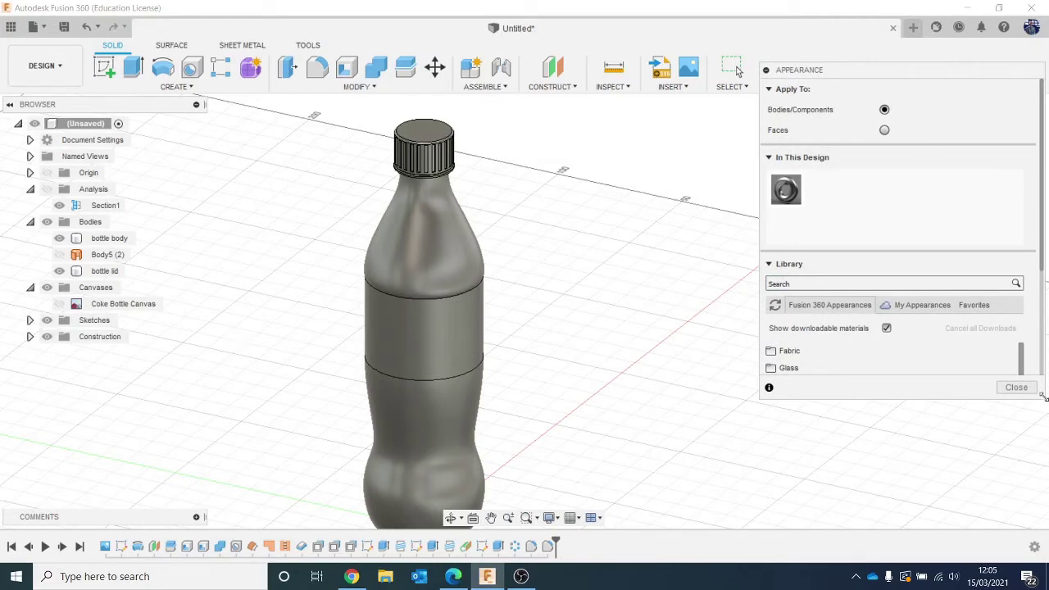
pyautogui.moveTo(1042, 396); pyautogui.dragTo(1035, 546)
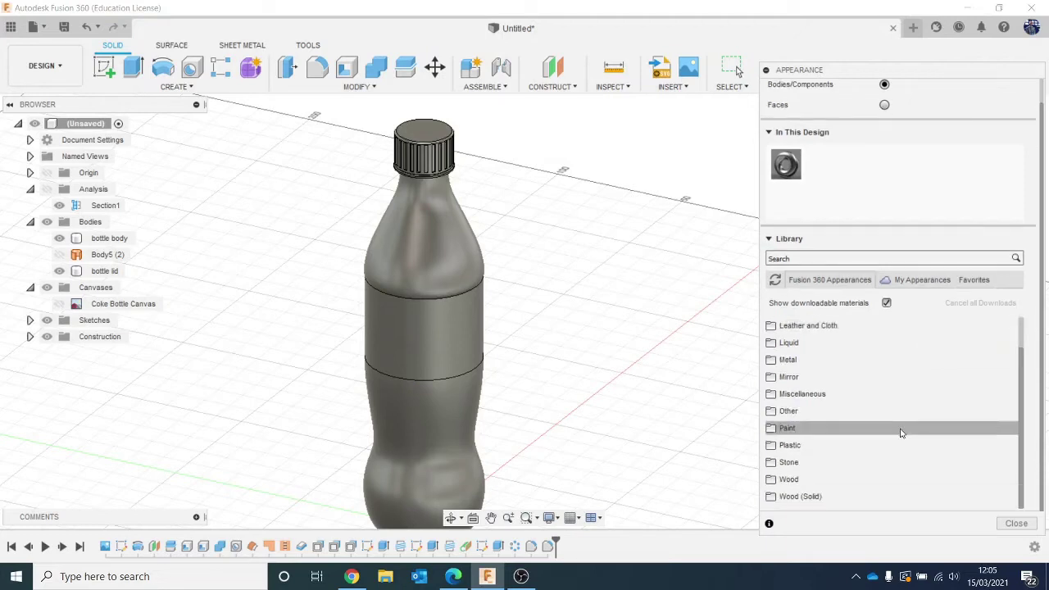
pyautogui.click(891, 443)
pyautogui.scroll(-1, 890, 426)
pyautogui.scroll(-6, 891, 434)
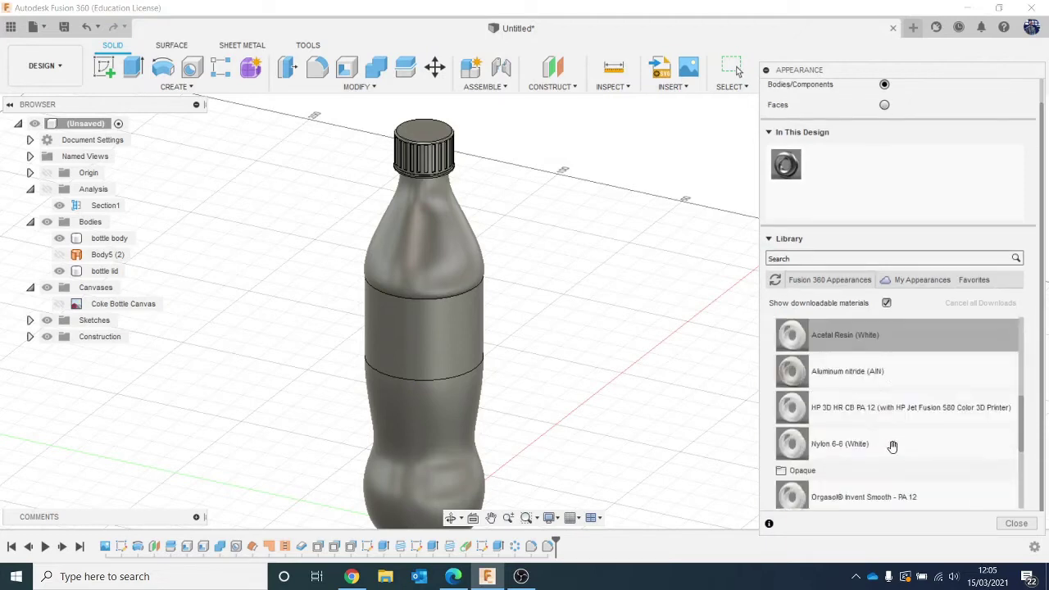
pyautogui.click(860, 435)
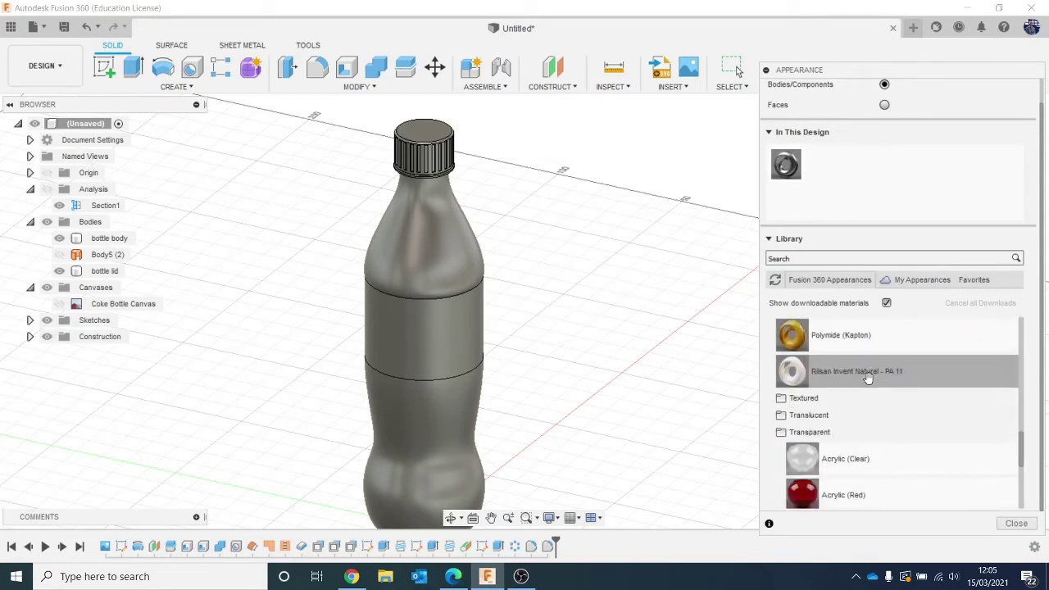
pyautogui.scroll(-2, 905, 397)
pyautogui.moveTo(908, 382); pyautogui.dragTo(533, 311)
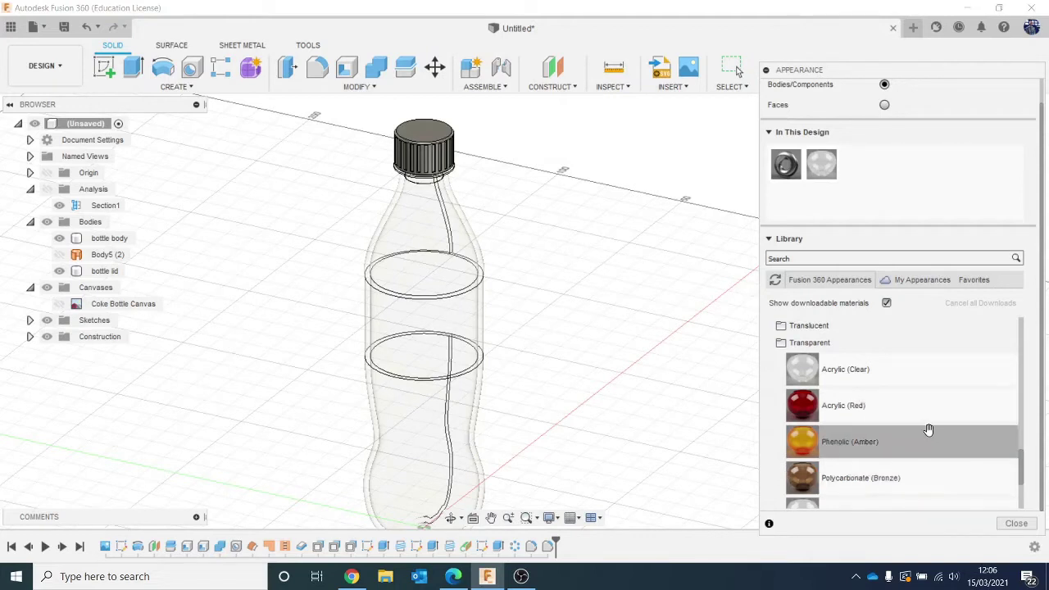
# Apply the ABS (White) plastic appearance to the bottle lid
pyautogui.scroll(2, 928, 429)
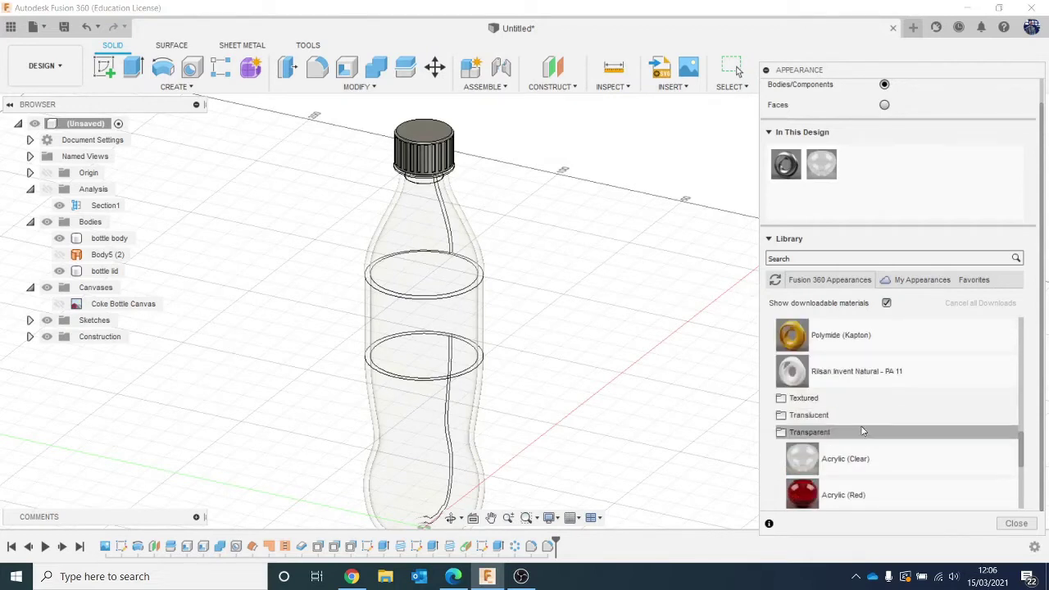
pyautogui.click(862, 432)
pyautogui.scroll(5, 862, 432)
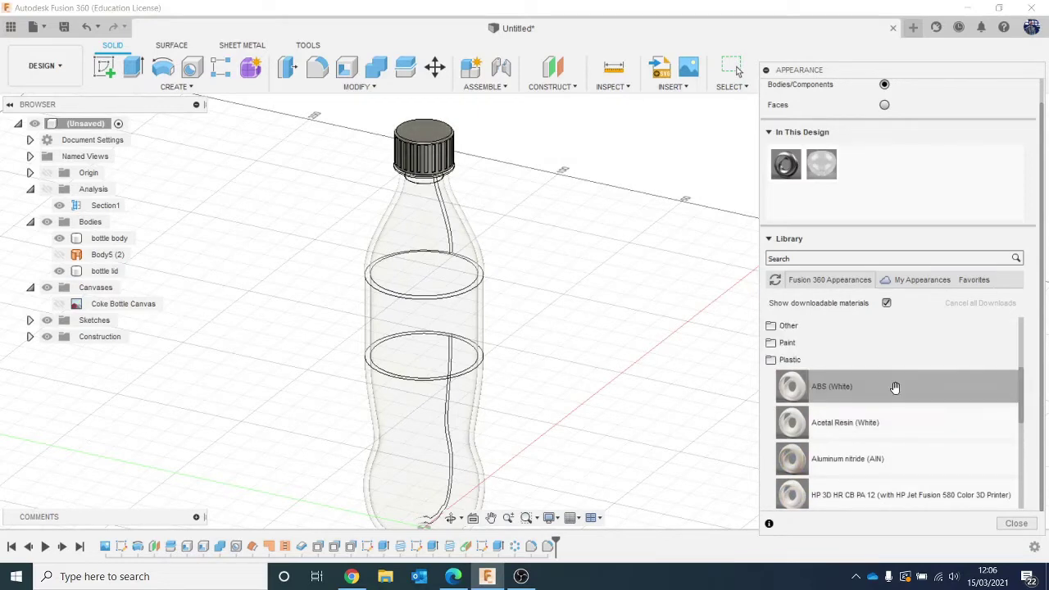
pyautogui.moveTo(895, 387); pyautogui.dragTo(424, 147)
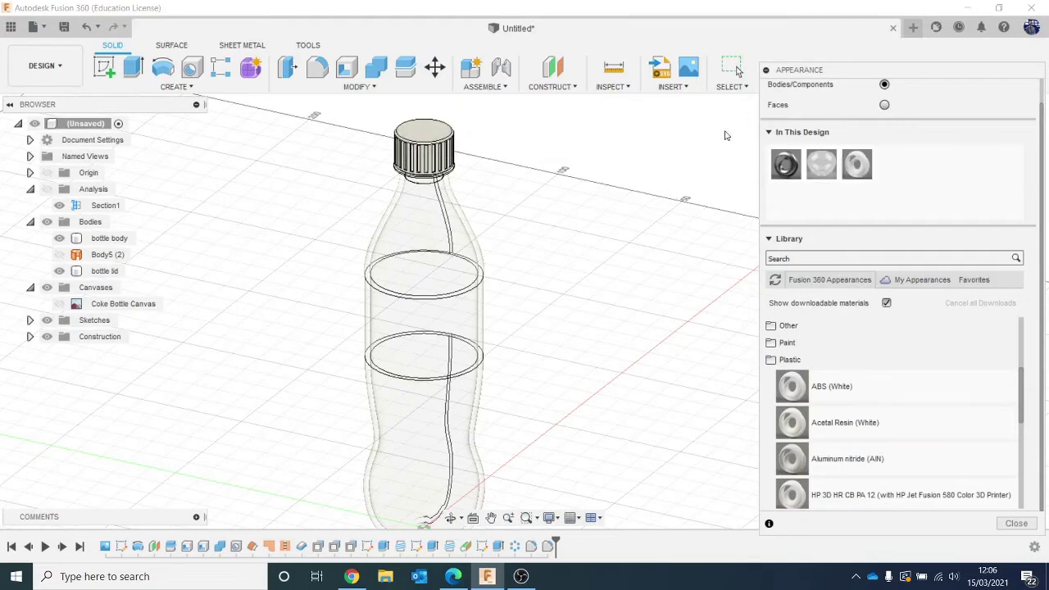
# Recolour the lid's ABS appearance to red with RGB 207, 0, 0 and finish the appearance editing
pyautogui.doubleClick(860, 168)
pyautogui.click(743, 131)
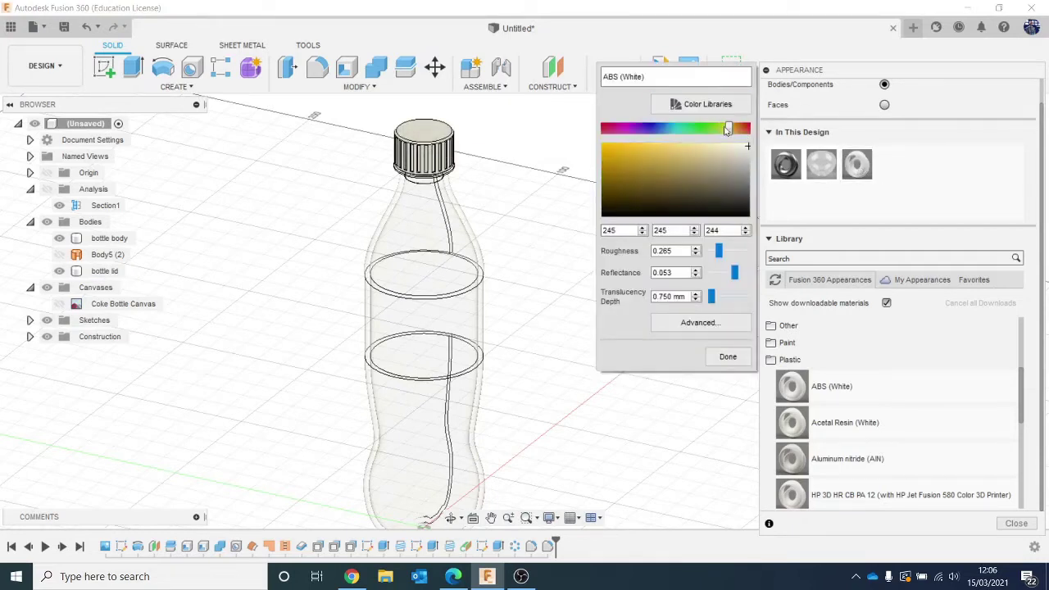
pyautogui.moveTo(732, 130); pyautogui.dragTo(780, 133)
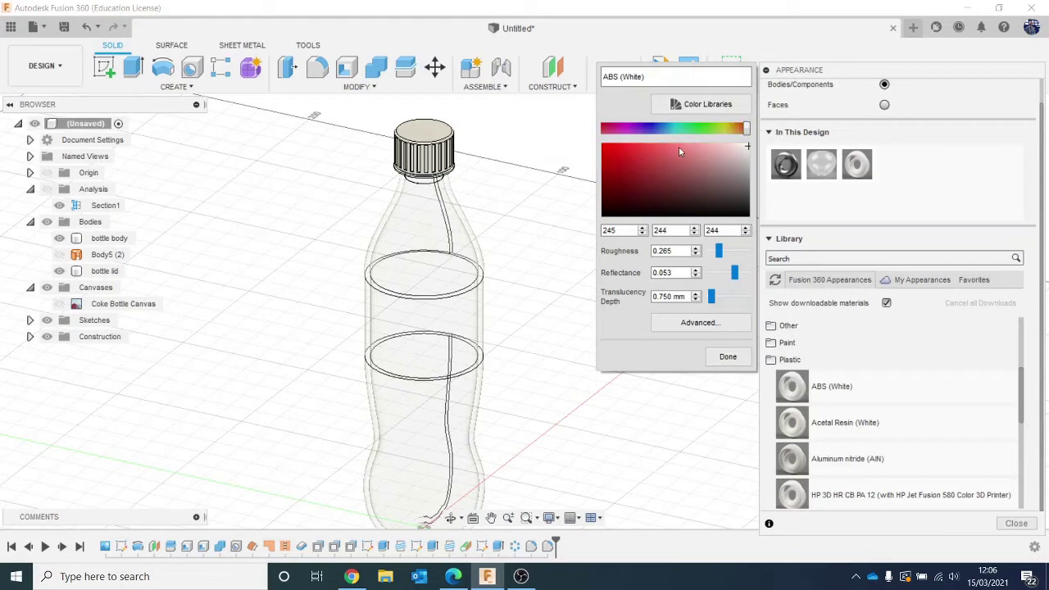
pyautogui.moveTo(679, 150); pyautogui.dragTo(599, 158)
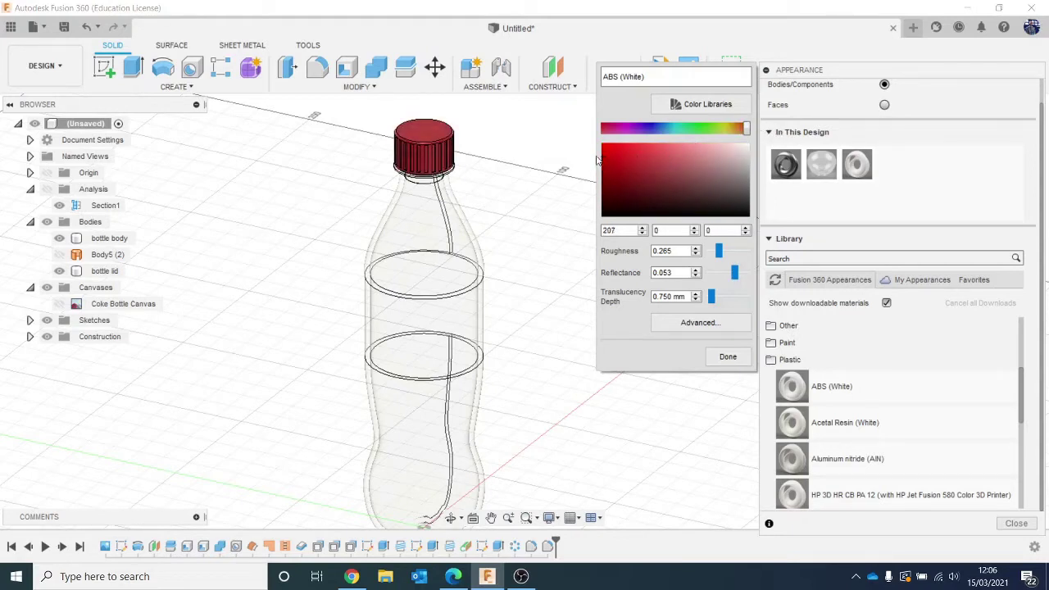
pyautogui.click(728, 356)
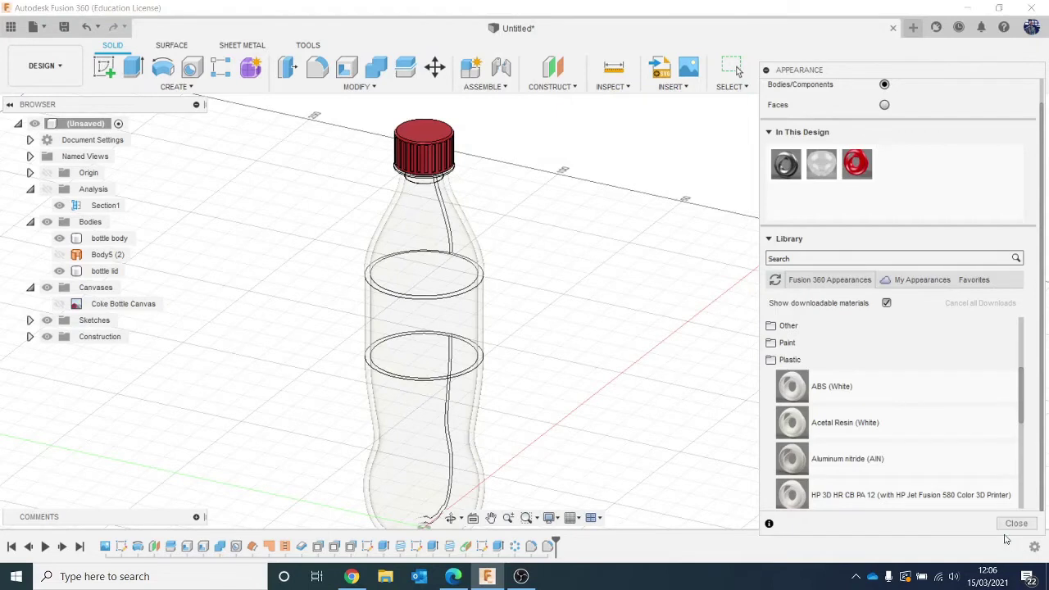
pyautogui.click(1009, 523)
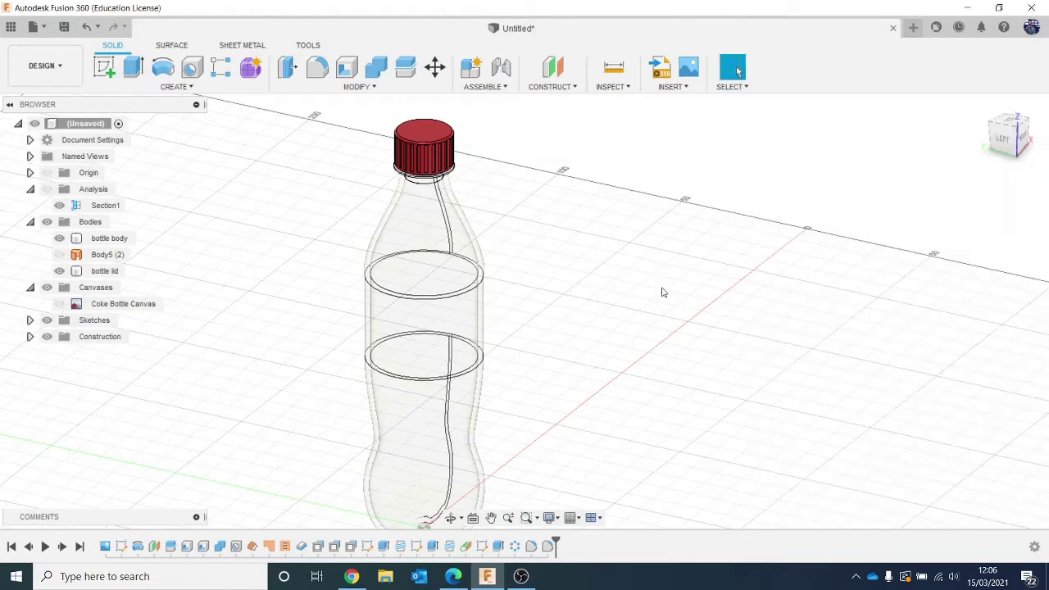
# Preview the bottle's materials in the Render workspace and return to the Design workspace
pyautogui.click(434, 457)
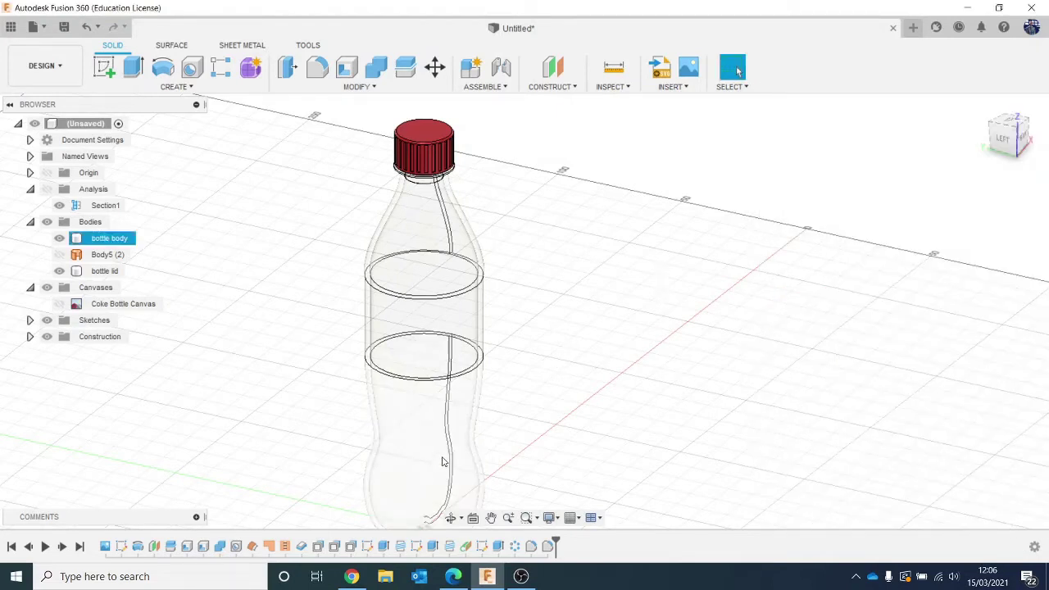
pyautogui.click(47, 72)
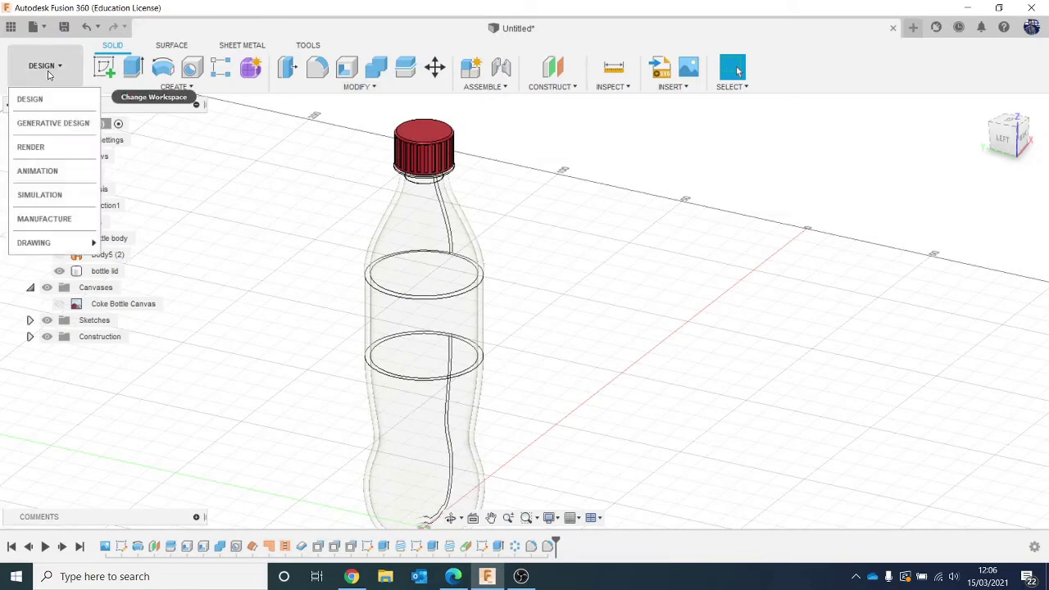
pyautogui.click(70, 145)
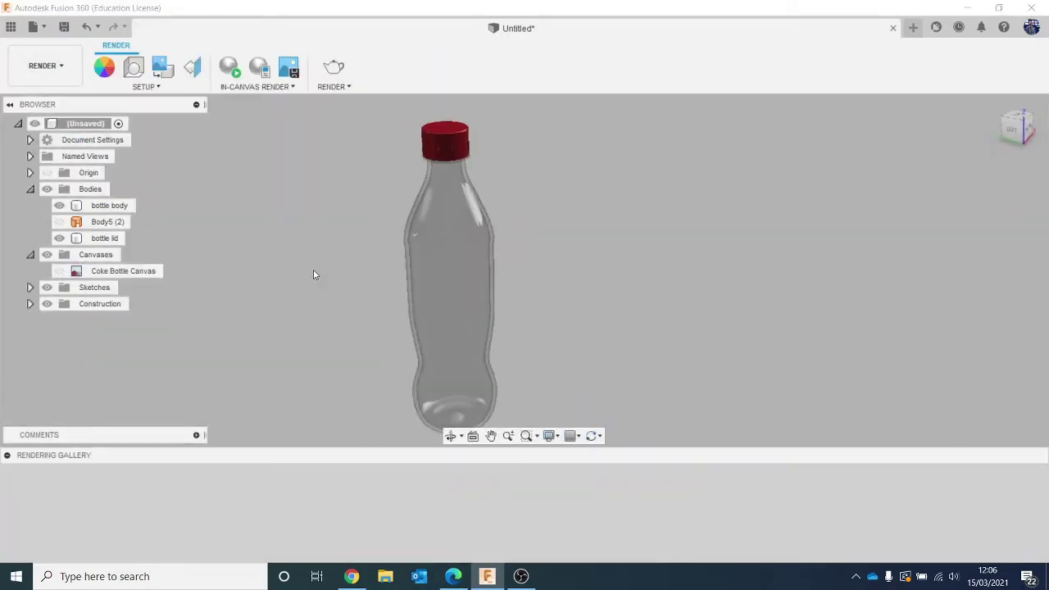
pyautogui.click(480, 229)
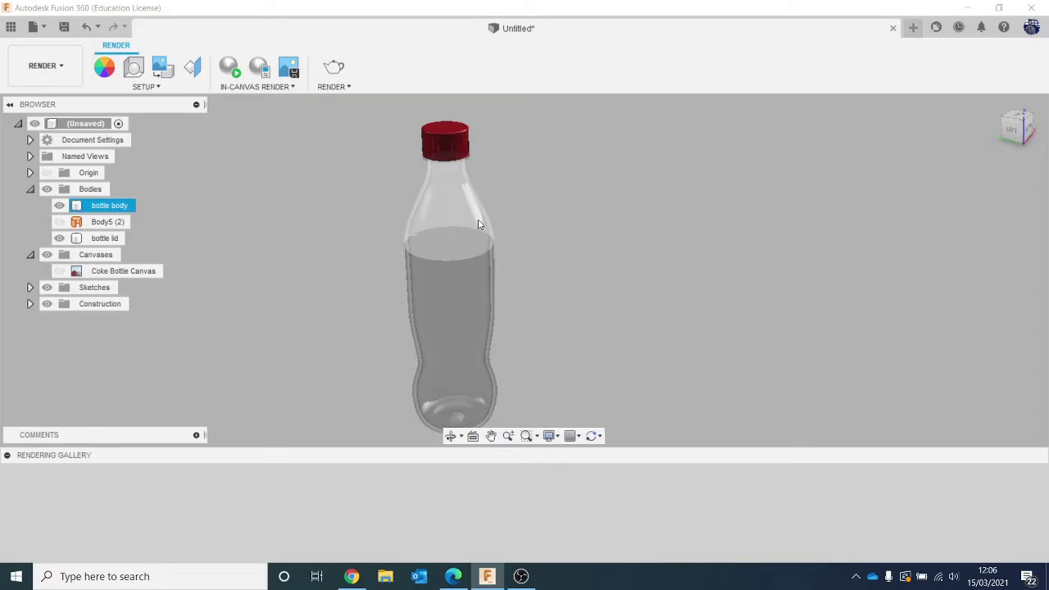
pyautogui.click(57, 80)
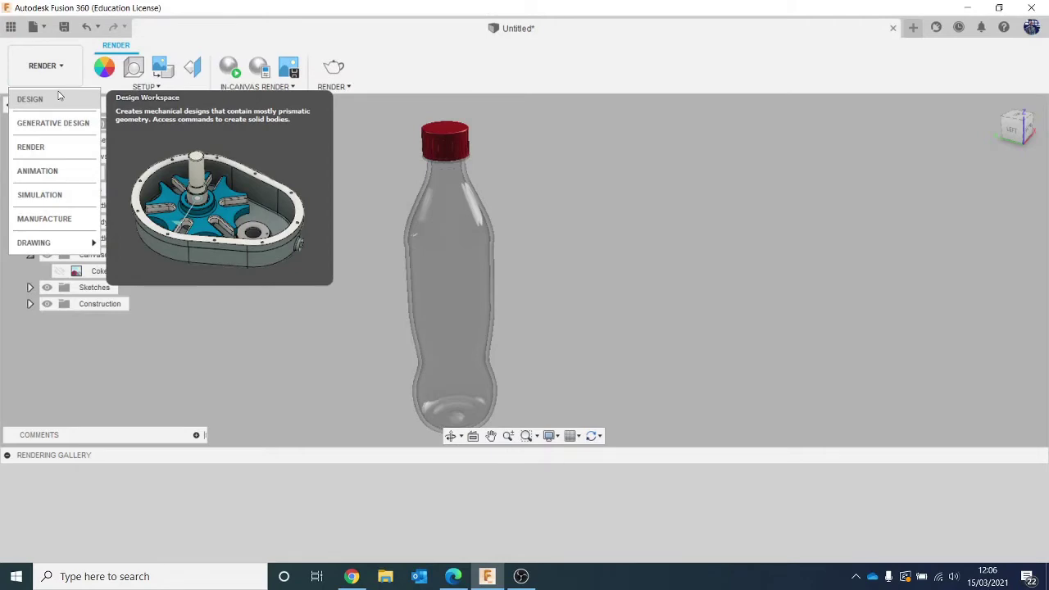
pyautogui.click(30, 98)
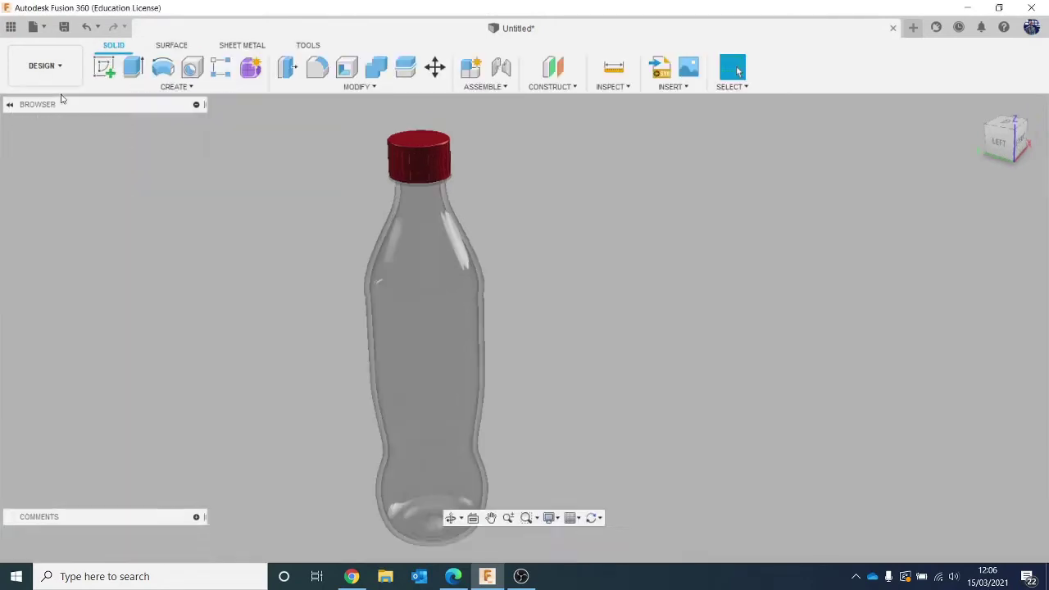
# Turn on the section analysis and view the bottle's cross-section from the front
pyautogui.scroll(-1, 234, 312)
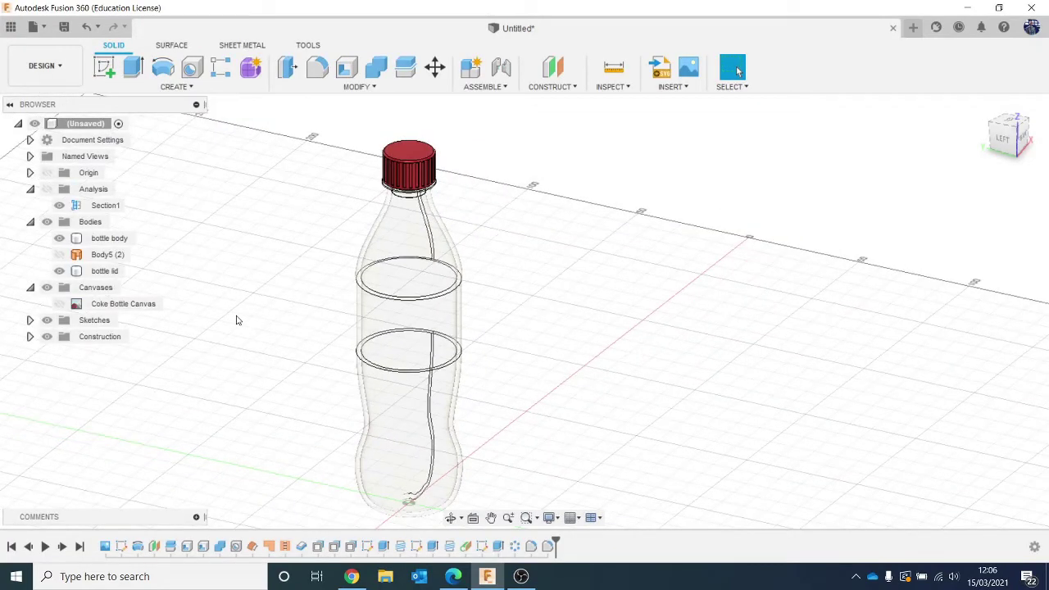
pyautogui.moveTo(236, 320); pyautogui.dragTo(300, 286, button='middle')
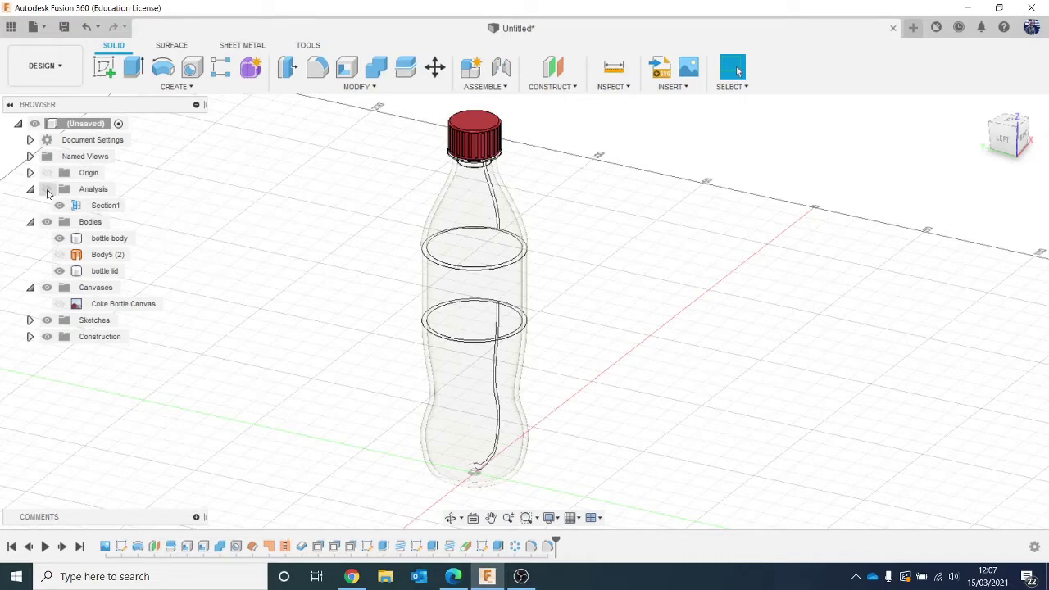
pyautogui.click(47, 190)
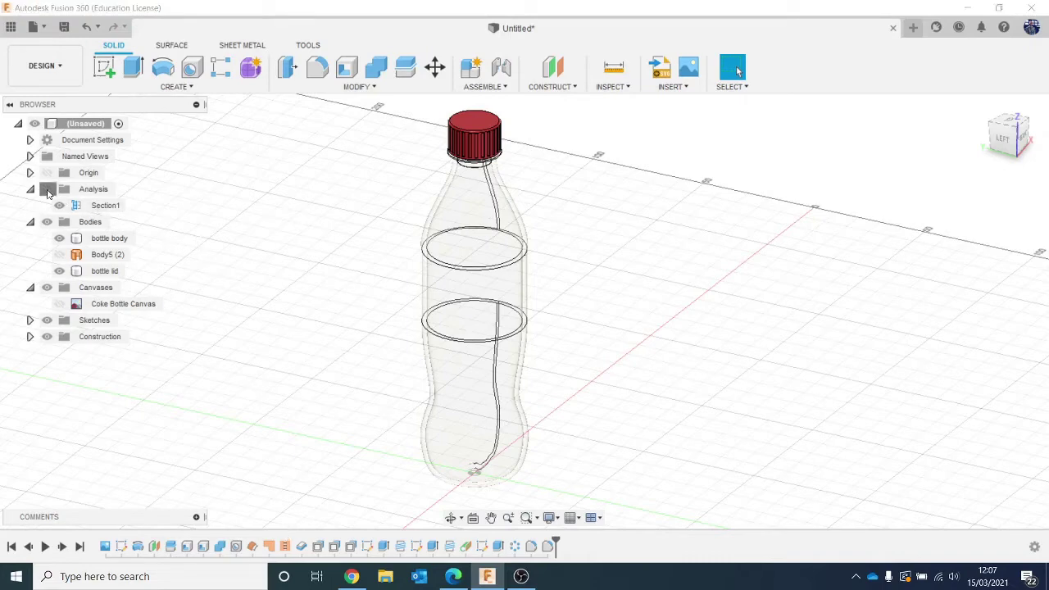
pyautogui.click(1034, 148)
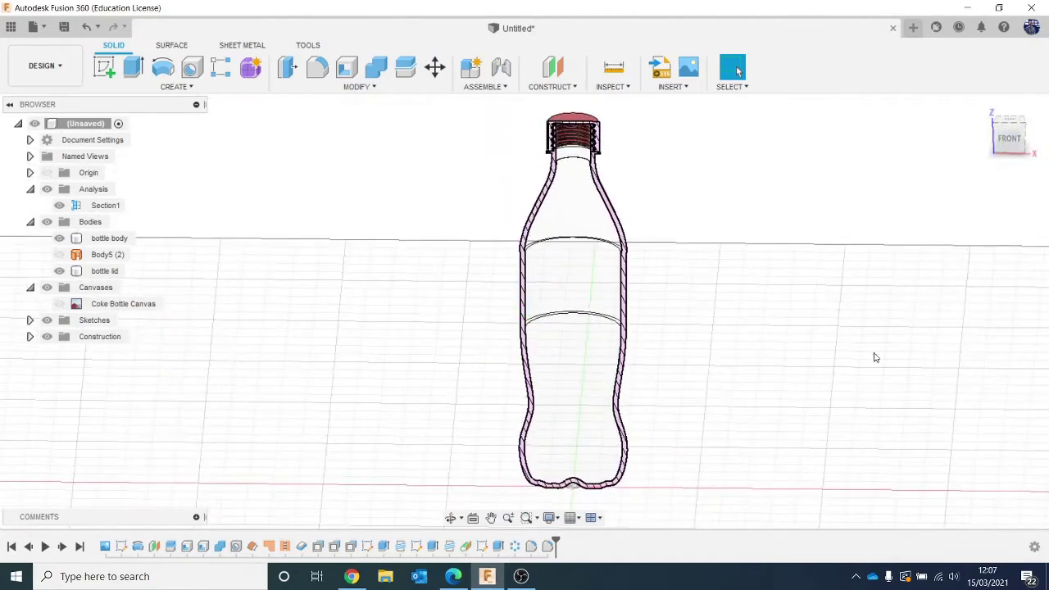
pyautogui.moveTo(879, 366); pyautogui.dragTo(789, 306, button='middle')
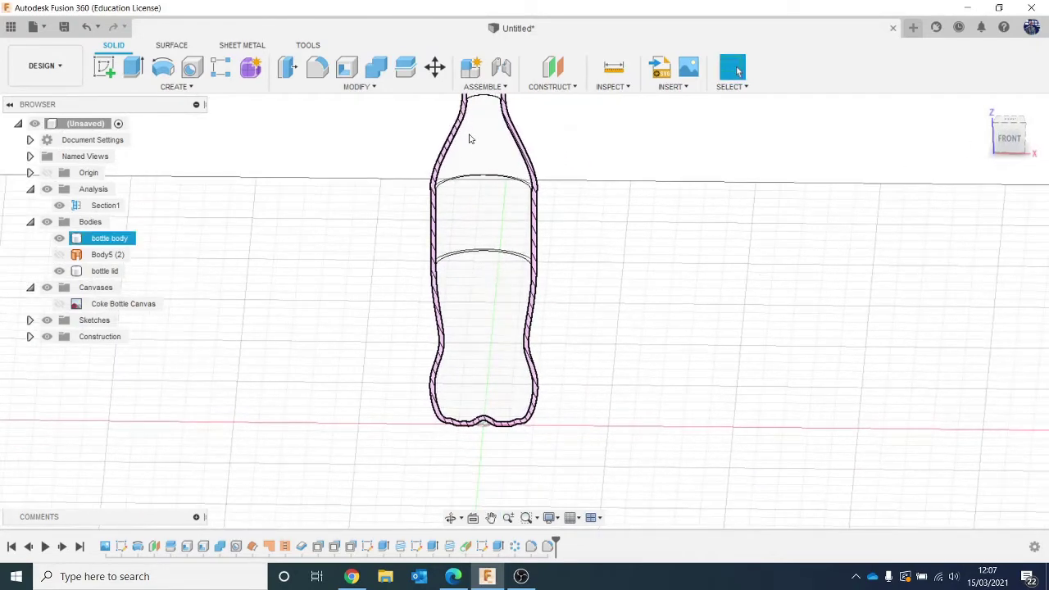
# Offset the bottle's lower and middle interior faces by 0 mm as a new surface body
pyautogui.click(577, 350)
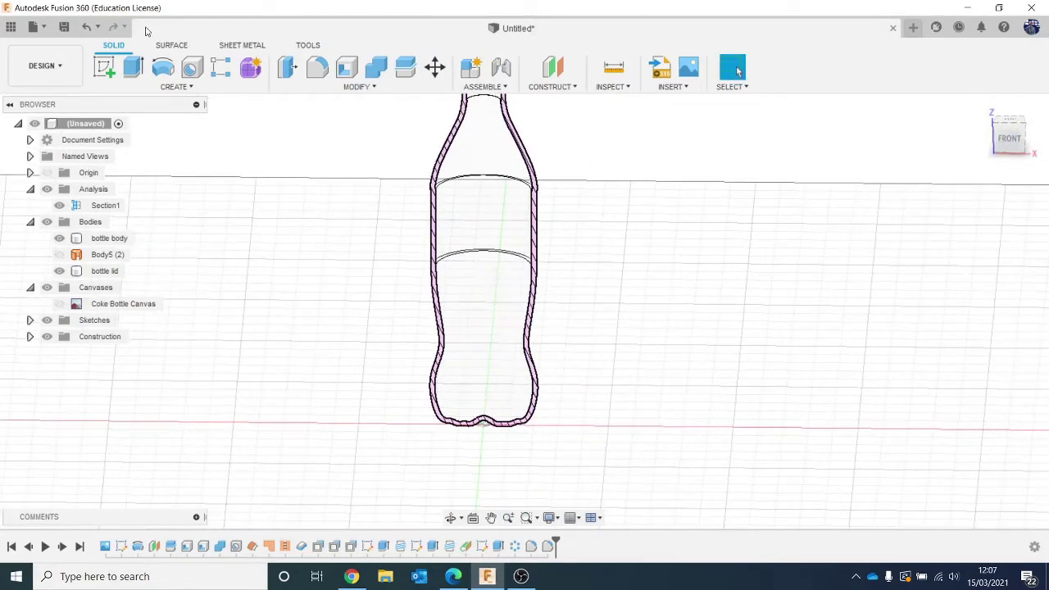
pyautogui.click(175, 45)
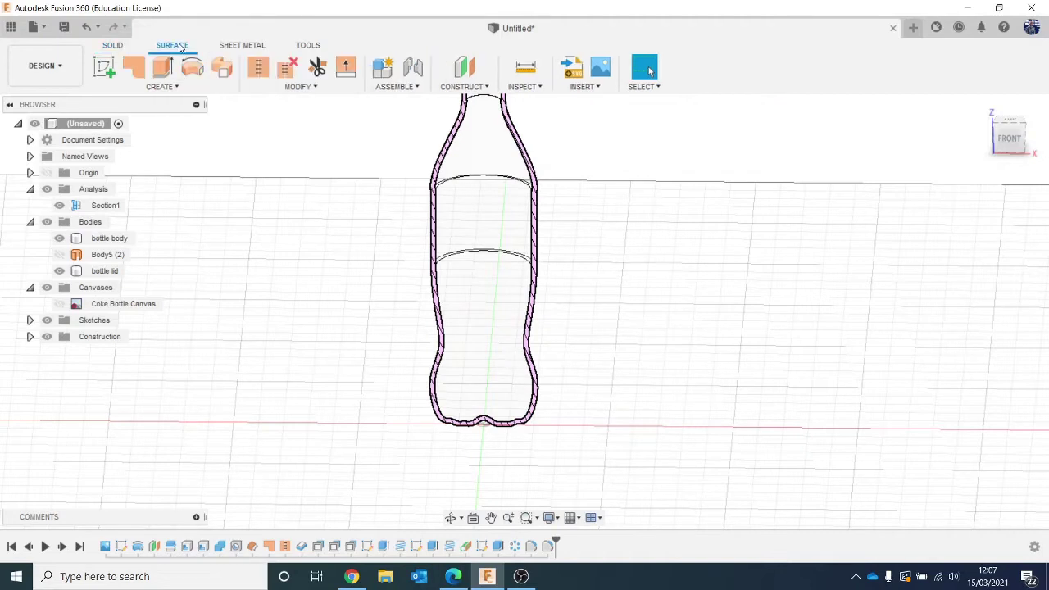
pyautogui.click(183, 88)
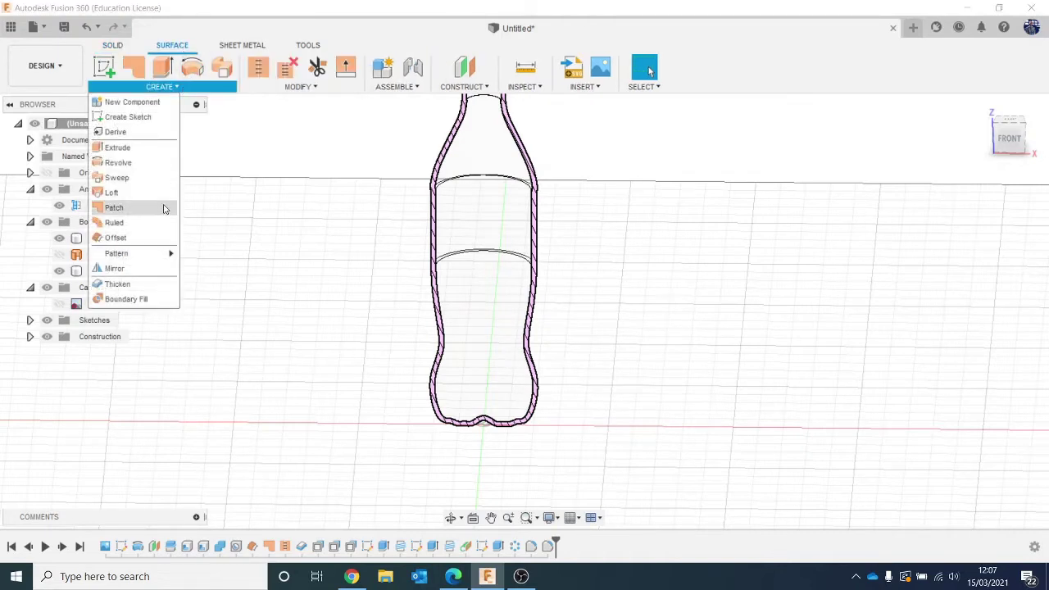
pyautogui.click(155, 238)
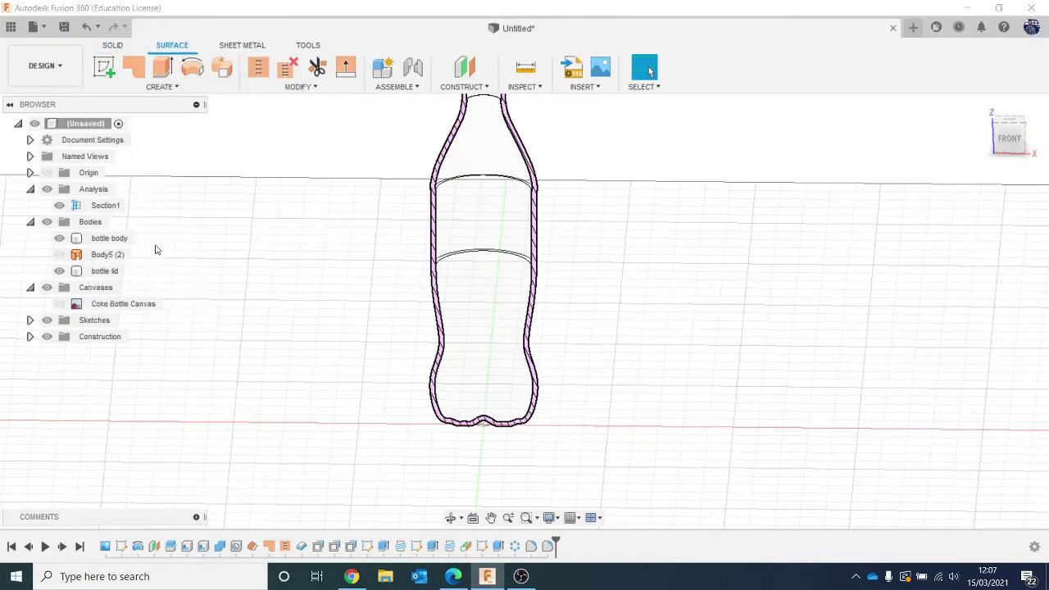
pyautogui.click(469, 295)
pyautogui.click(481, 234)
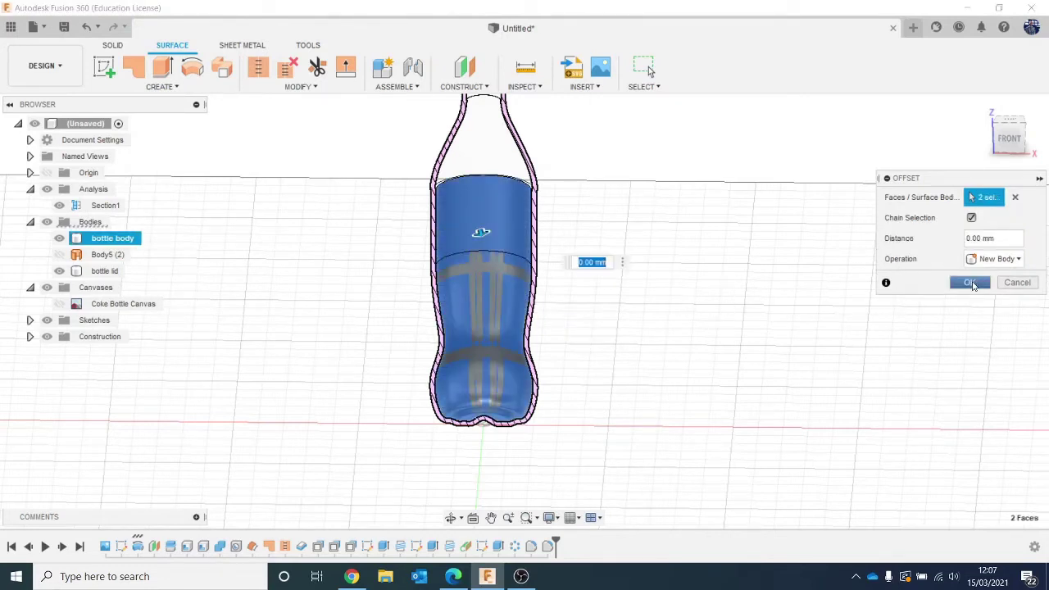
pyautogui.click(972, 282)
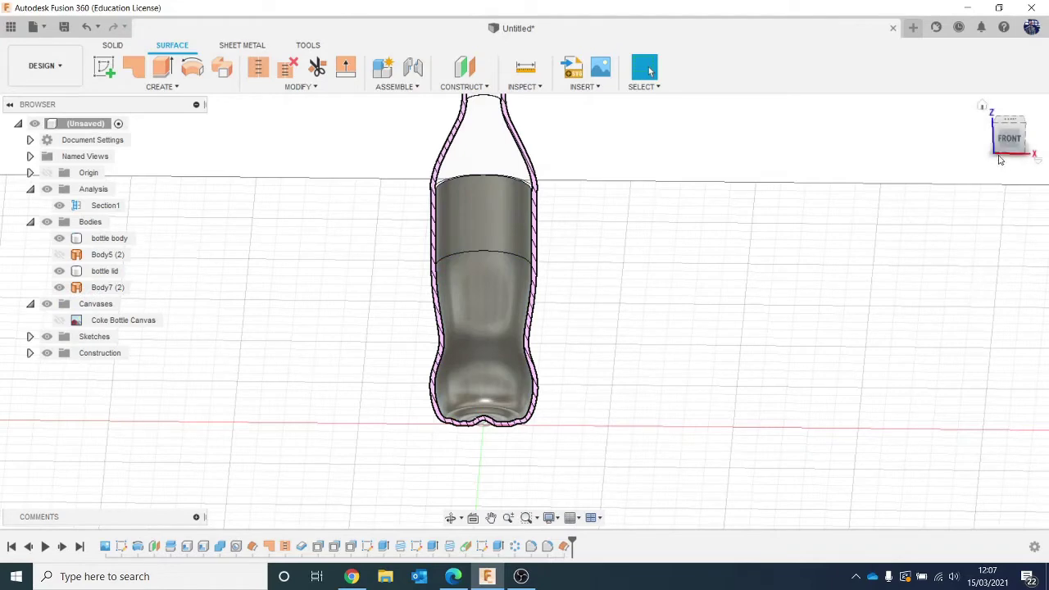
# Set the interior offset surface's distance to 0.1 mm and check it with the section analysis off and on
pyautogui.moveTo(1010, 141)
pyautogui.mouseDown()
pyautogui.moveTo(1013, 131)
pyautogui.moveTo(1030, 144)
pyautogui.moveTo(1012, 140)
pyautogui.mouseUp()
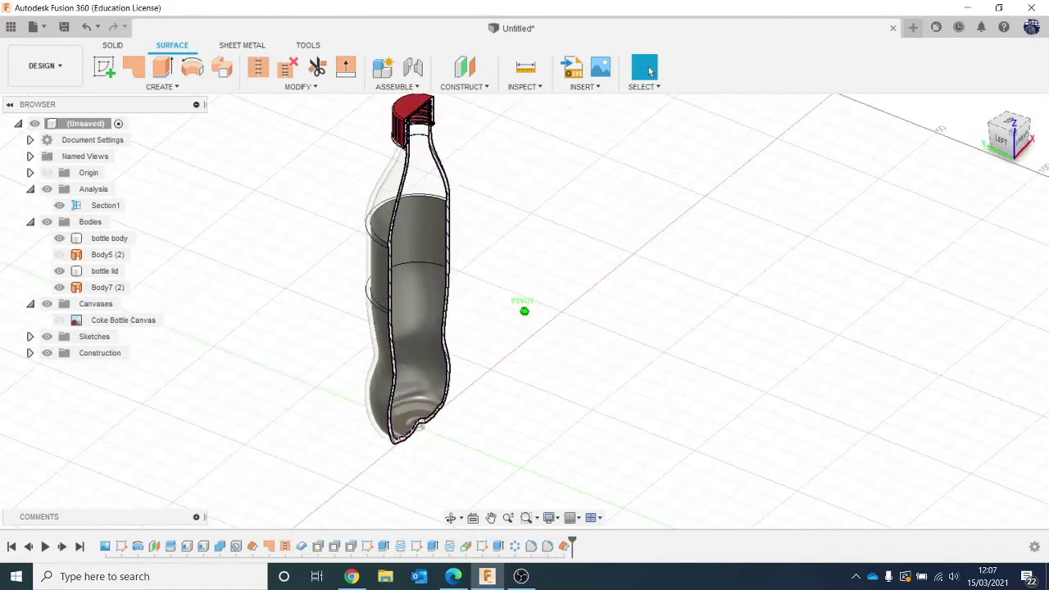
pyautogui.rightClick(564, 546)
pyautogui.click(610, 424)
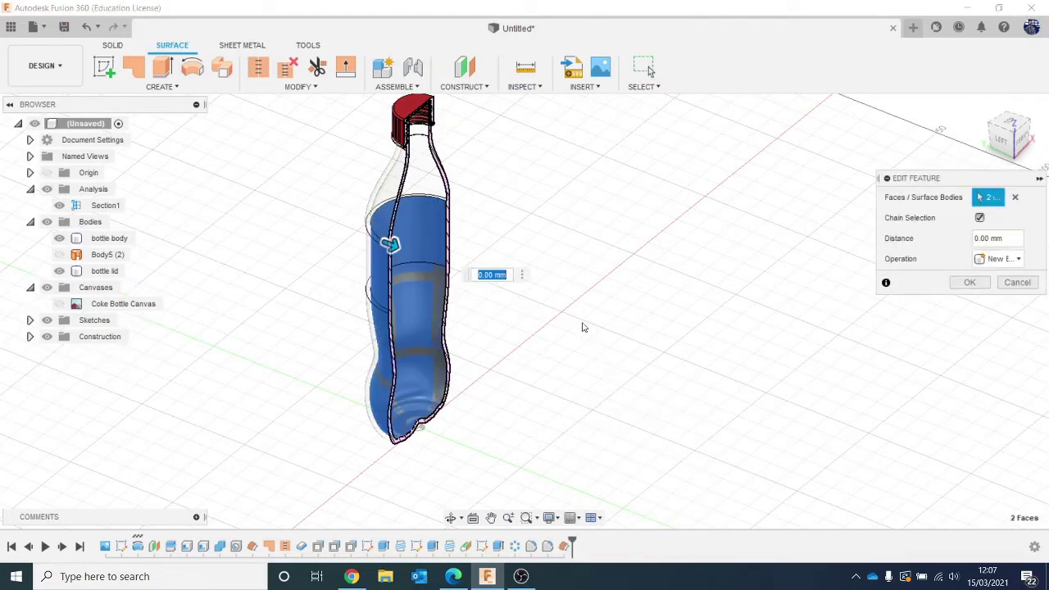
pyautogui.write('0.1')
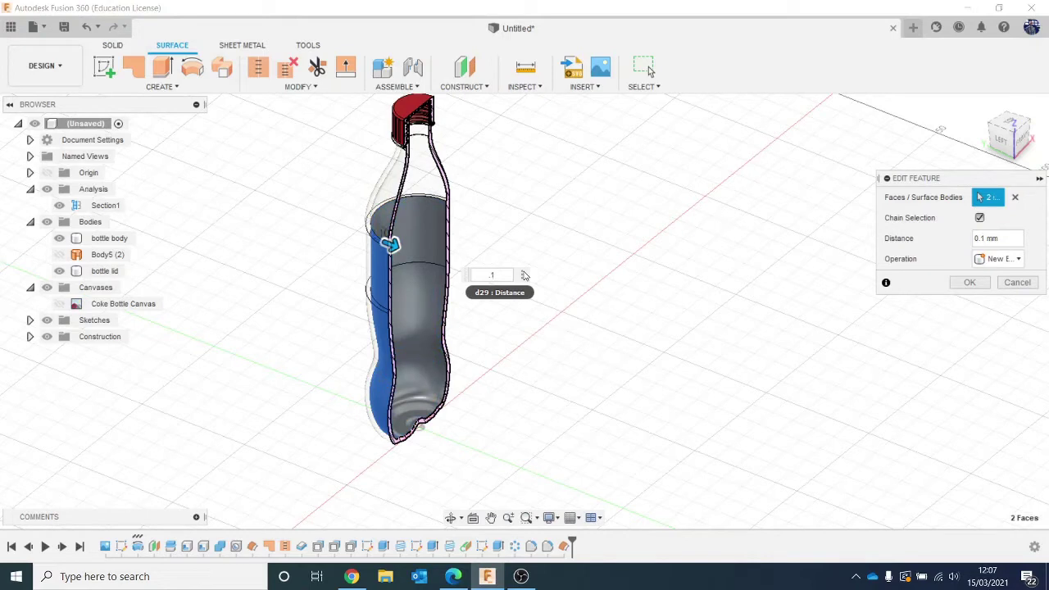
pyautogui.press('Return')
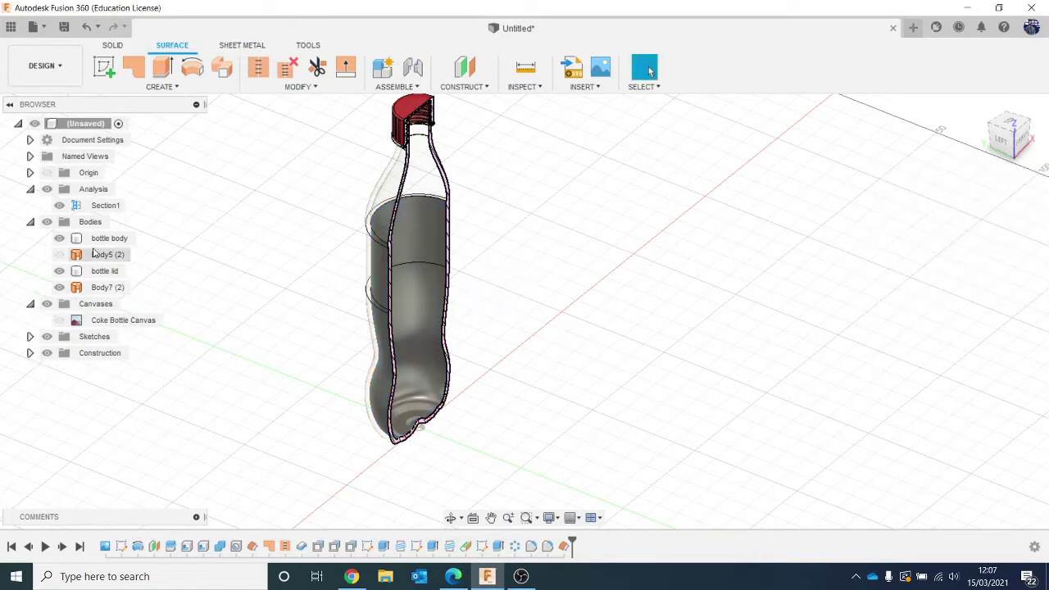
pyautogui.click(439, 236)
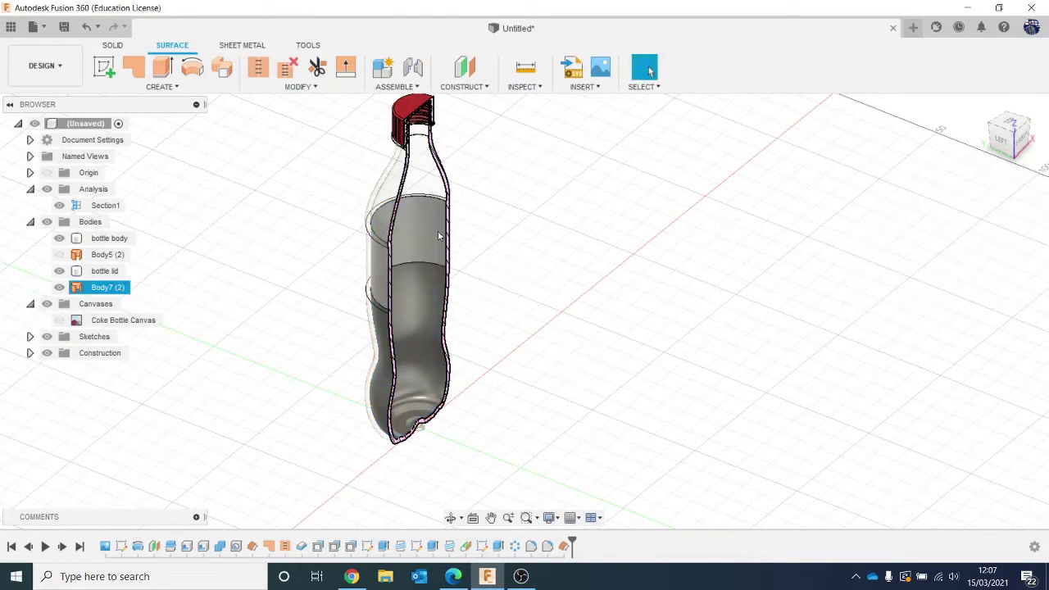
pyautogui.click(47, 189)
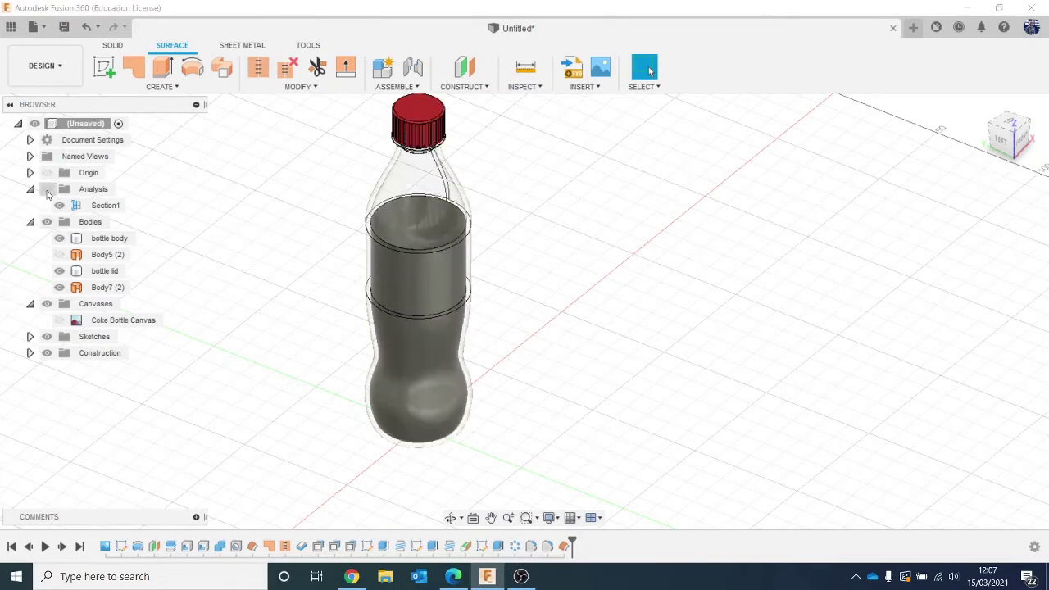
pyautogui.click(47, 190)
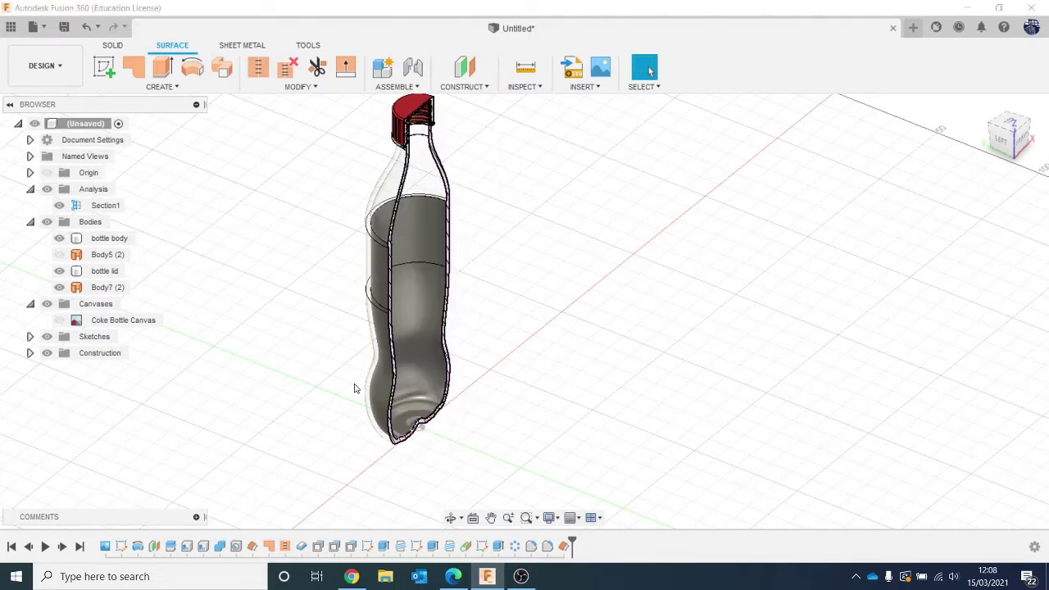
# Patch the open top edge of the interior offset surface as a new body
pyautogui.click(985, 139)
pyautogui.click(157, 87)
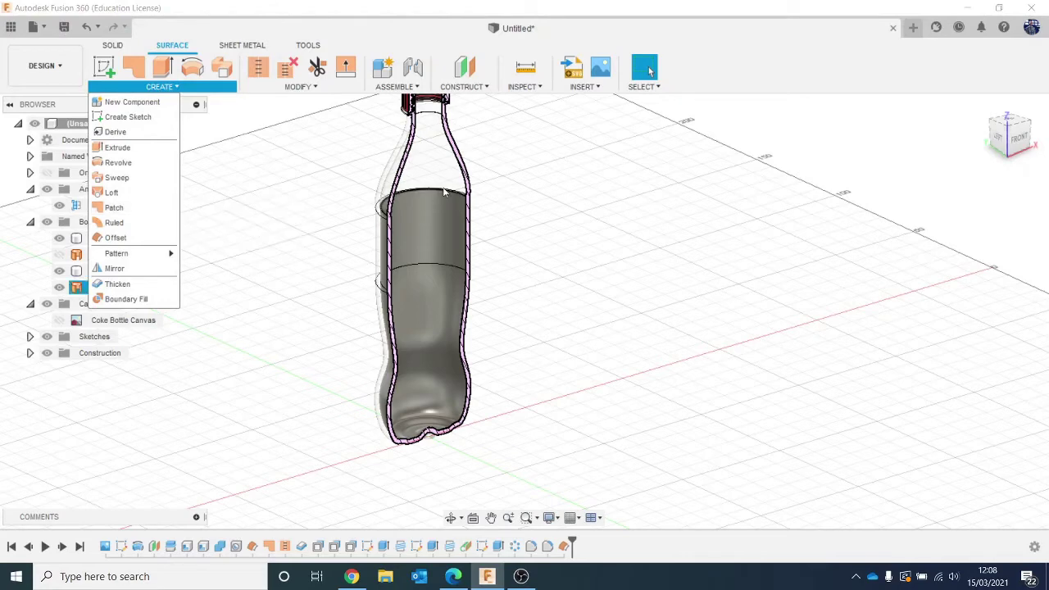
pyautogui.click(443, 191)
pyautogui.click(168, 89)
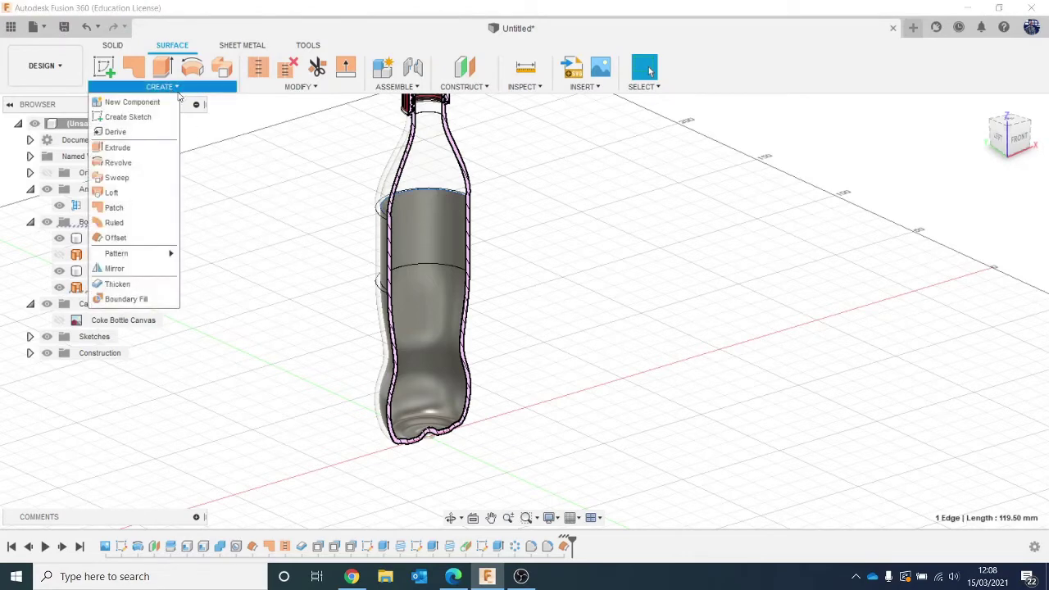
pyautogui.click(114, 208)
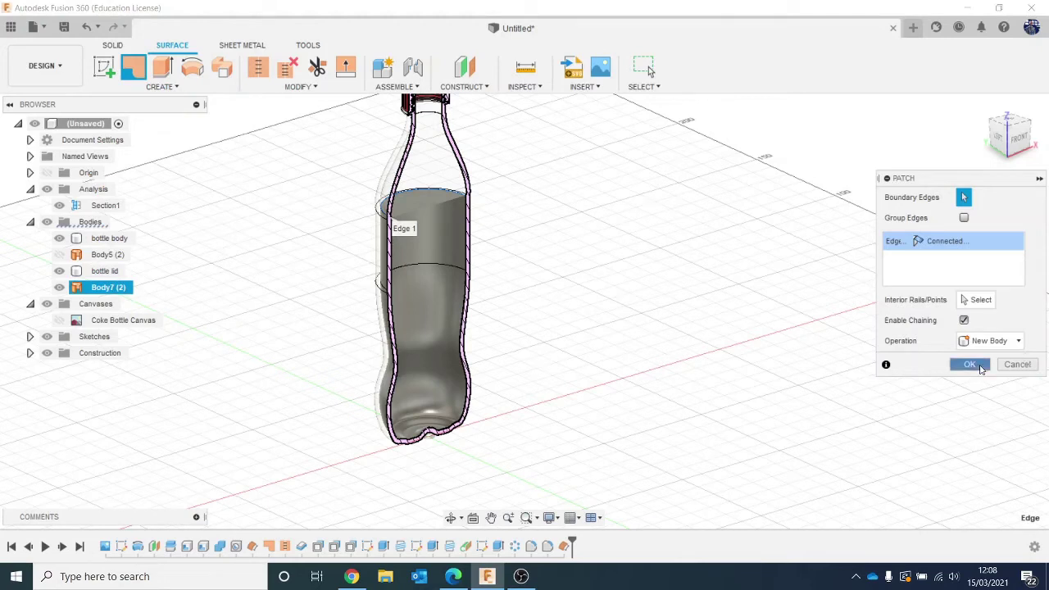
pyautogui.click(969, 364)
# Stitch the interior offset surface and its top patch into a new body with a 0.10 mm tolerance
pyautogui.click(257, 67)
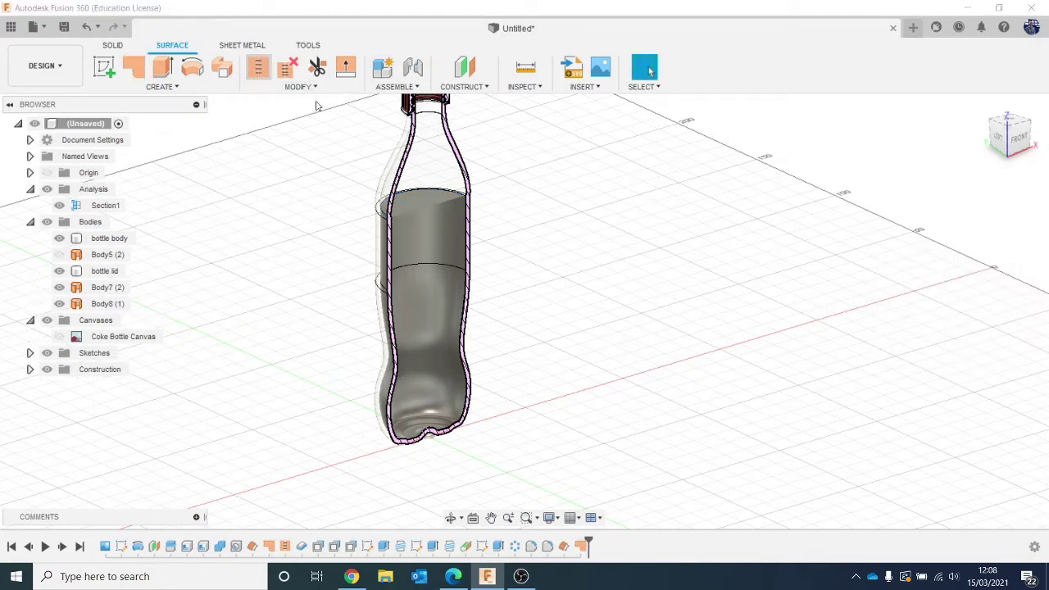
pyautogui.click(432, 200)
pyautogui.click(404, 237)
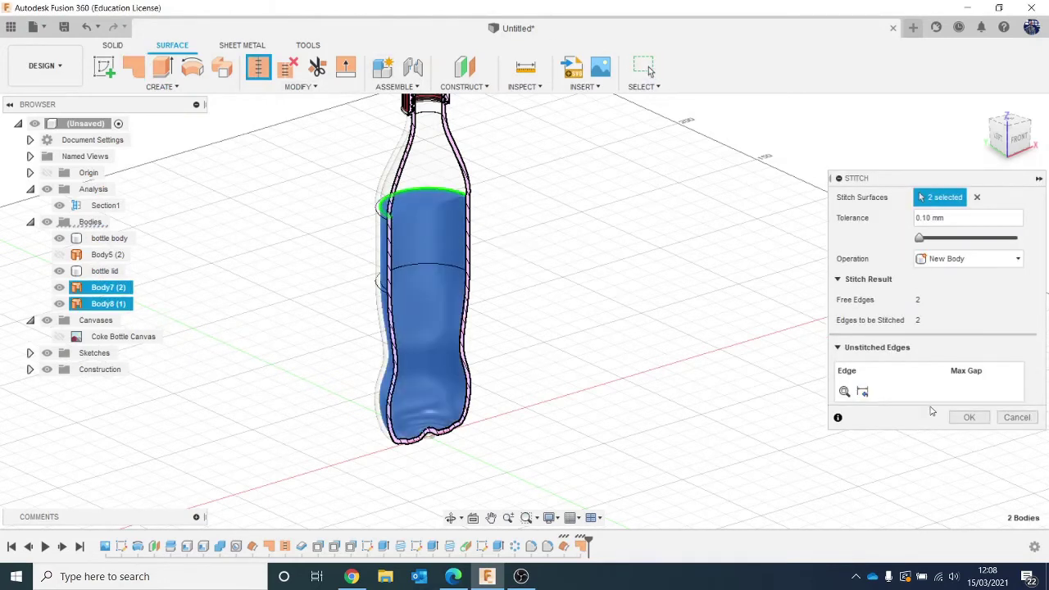
pyautogui.click(969, 416)
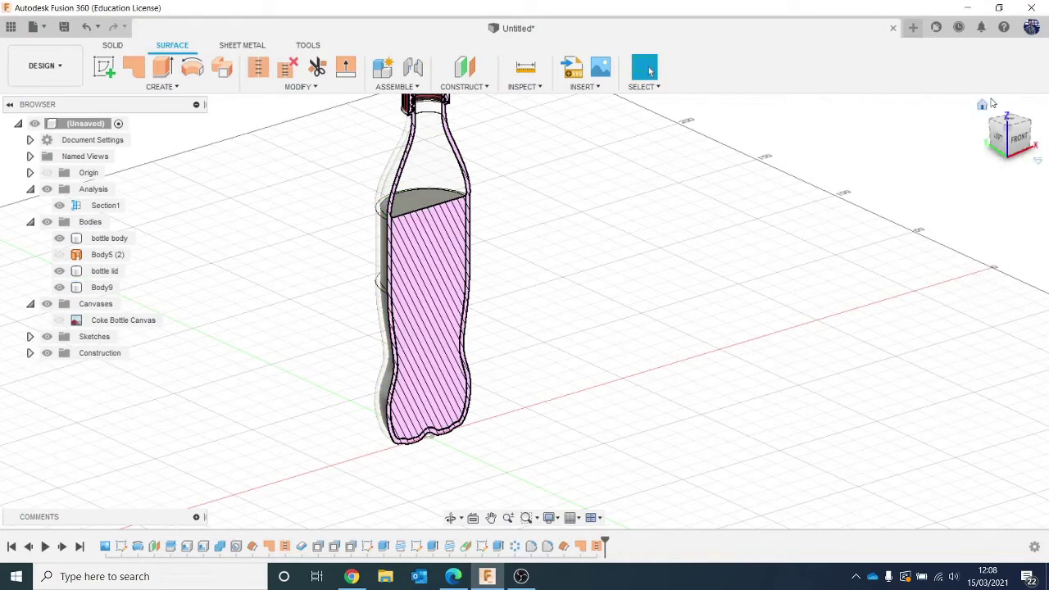
# Examine the stitched body inside the bottle from several angles with the section analysis off and on
pyautogui.moveTo(1017, 139); pyautogui.dragTo(945, 152)
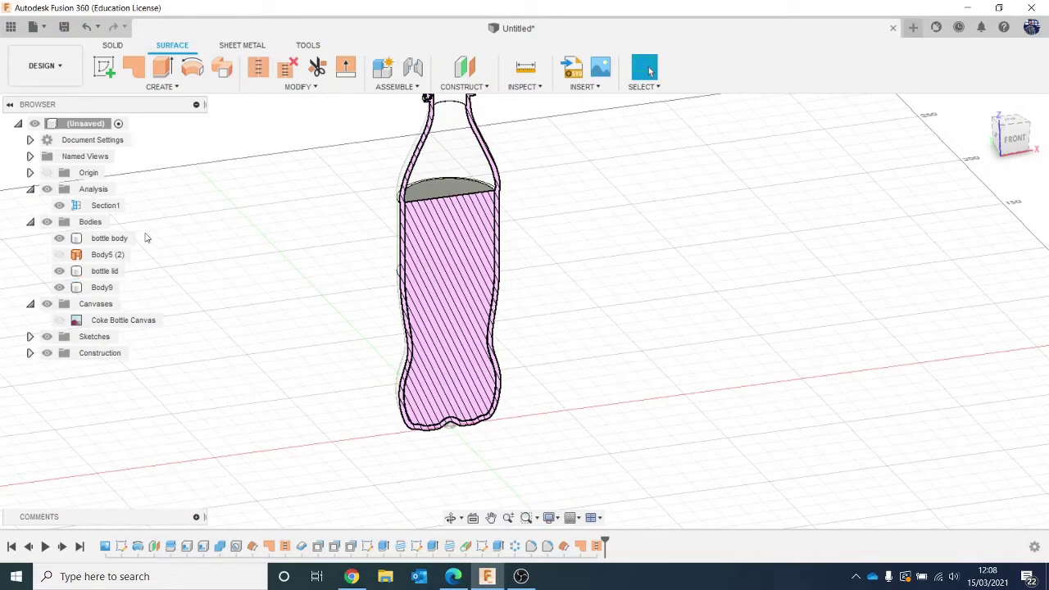
pyautogui.click(47, 191)
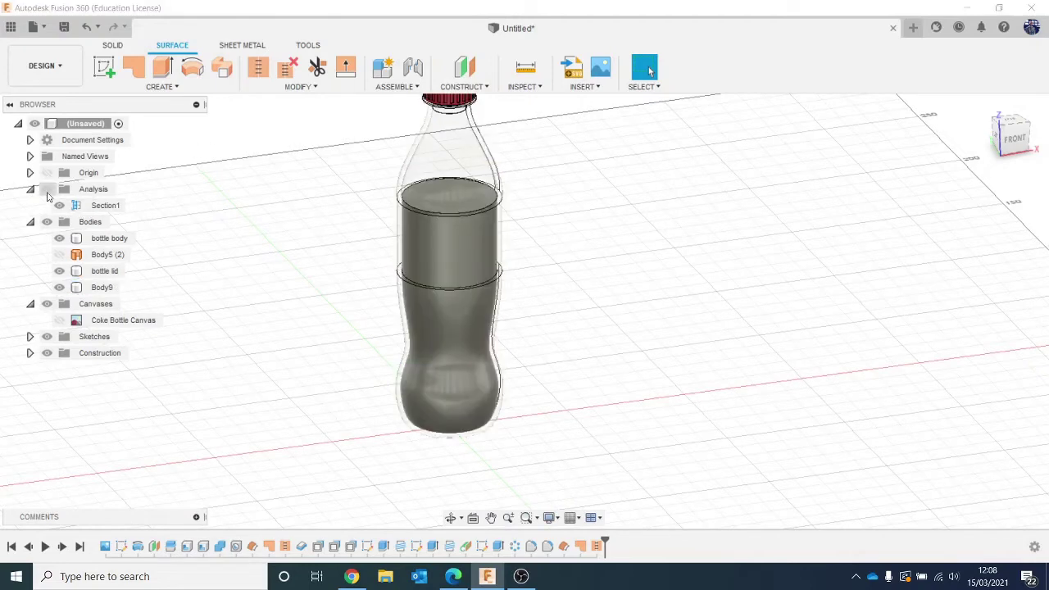
pyautogui.click(46, 191)
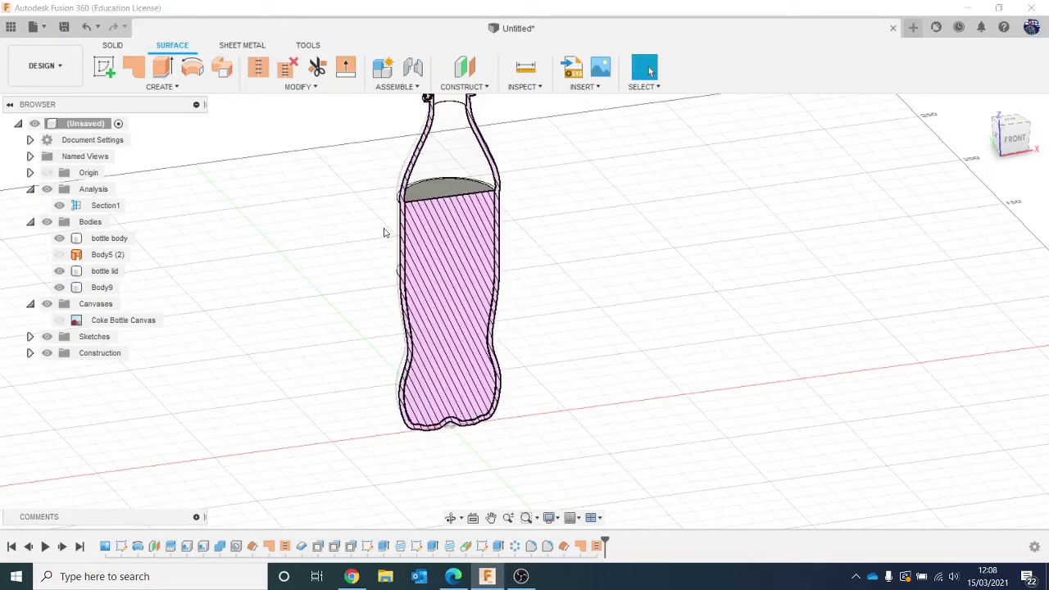
pyautogui.click(1026, 139)
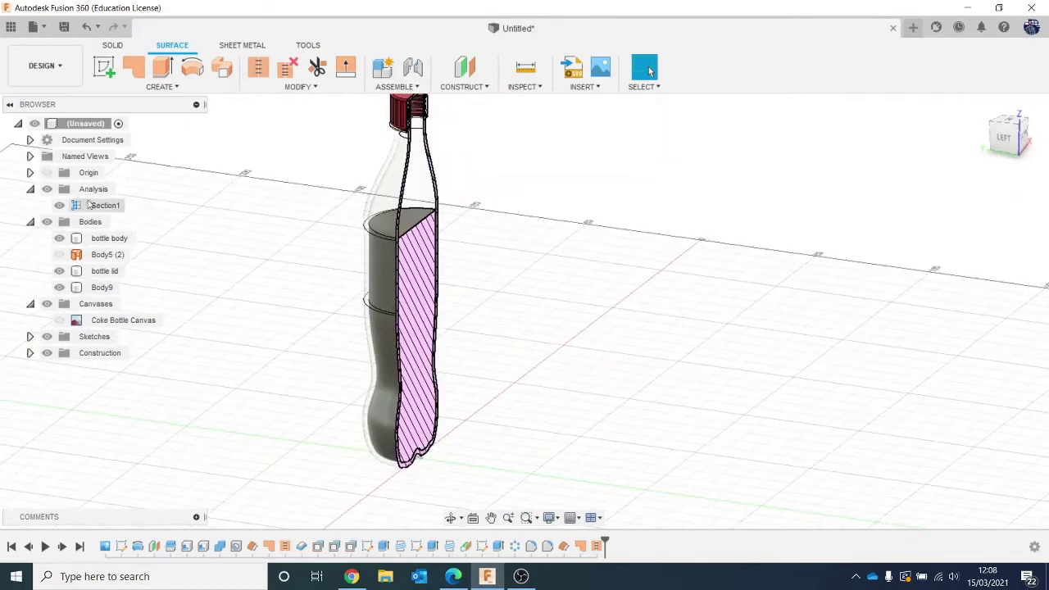
pyautogui.click(31, 188)
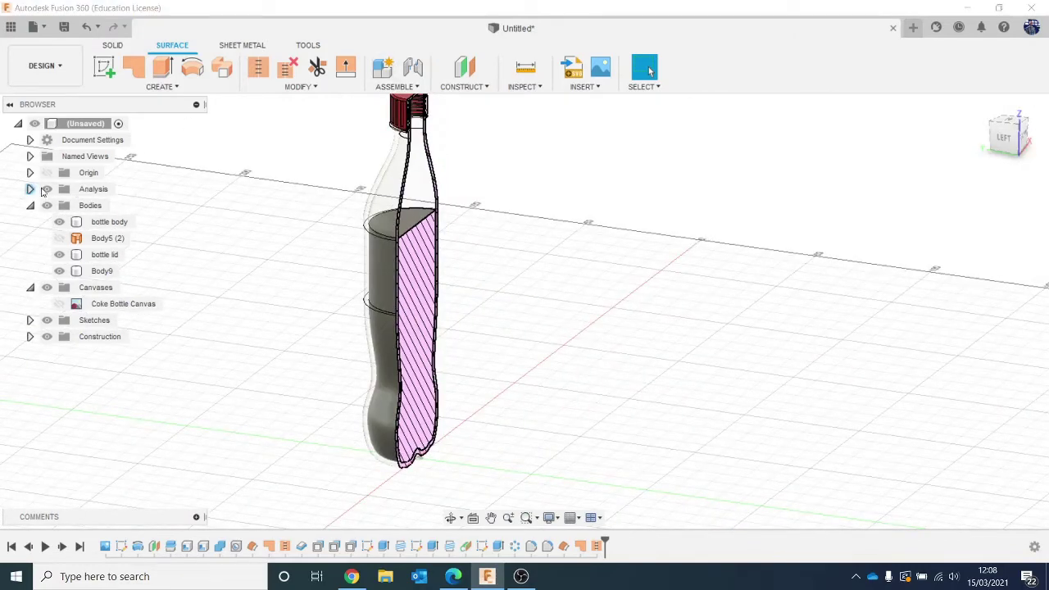
pyautogui.click(46, 190)
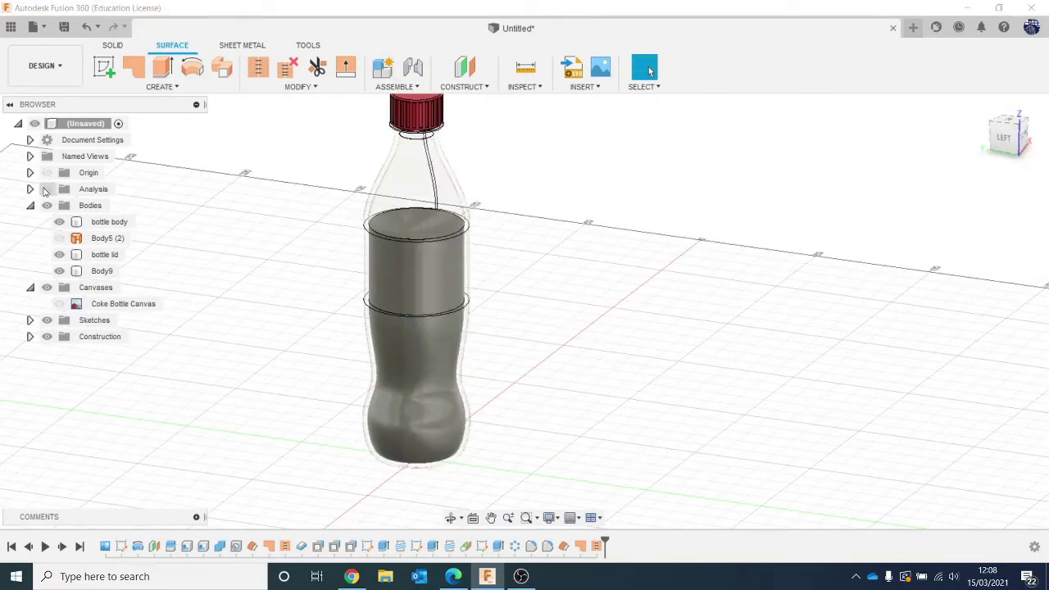
pyautogui.moveTo(1007, 141); pyautogui.dragTo(1017, 111)
pyautogui.click(1016, 112)
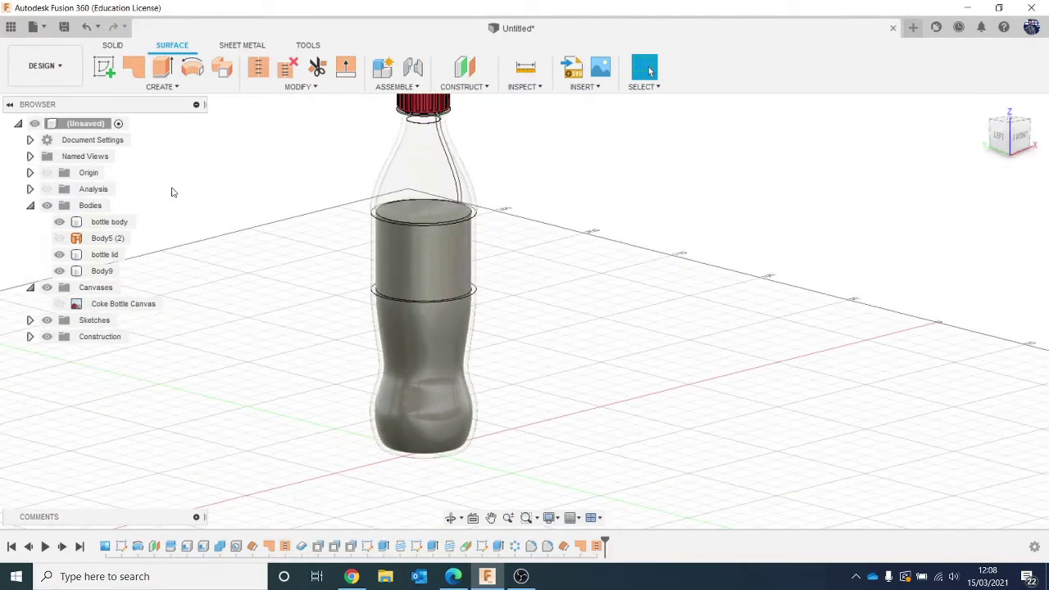
pyautogui.click(47, 188)
pyautogui.moveTo(1013, 133); pyautogui.dragTo(983, 136)
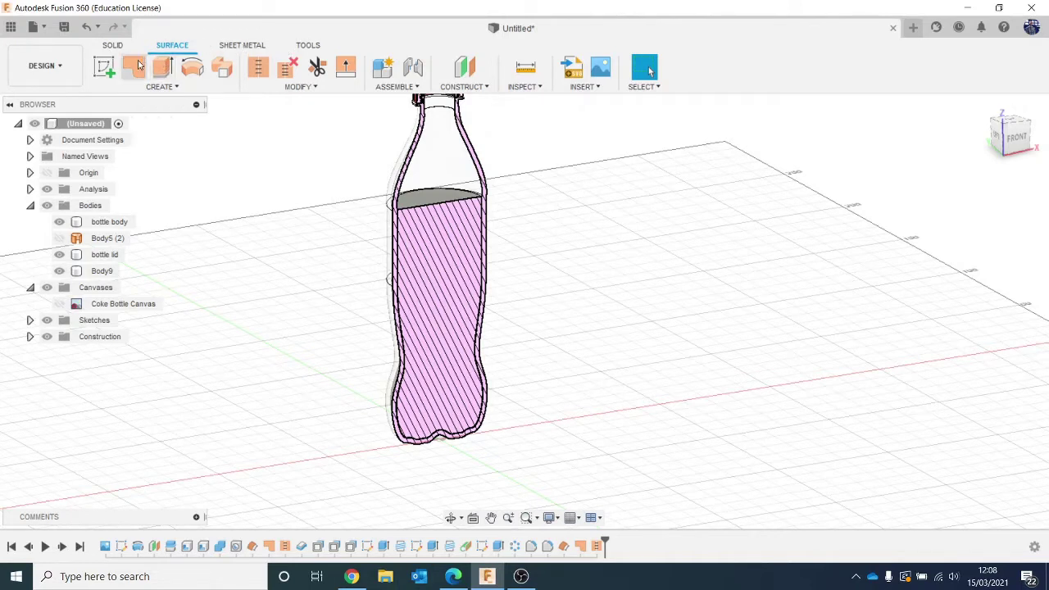
# Offset the top face of the stitched interior body upward by 22.358 mm into the bottle's shoulder
pyautogui.click(115, 46)
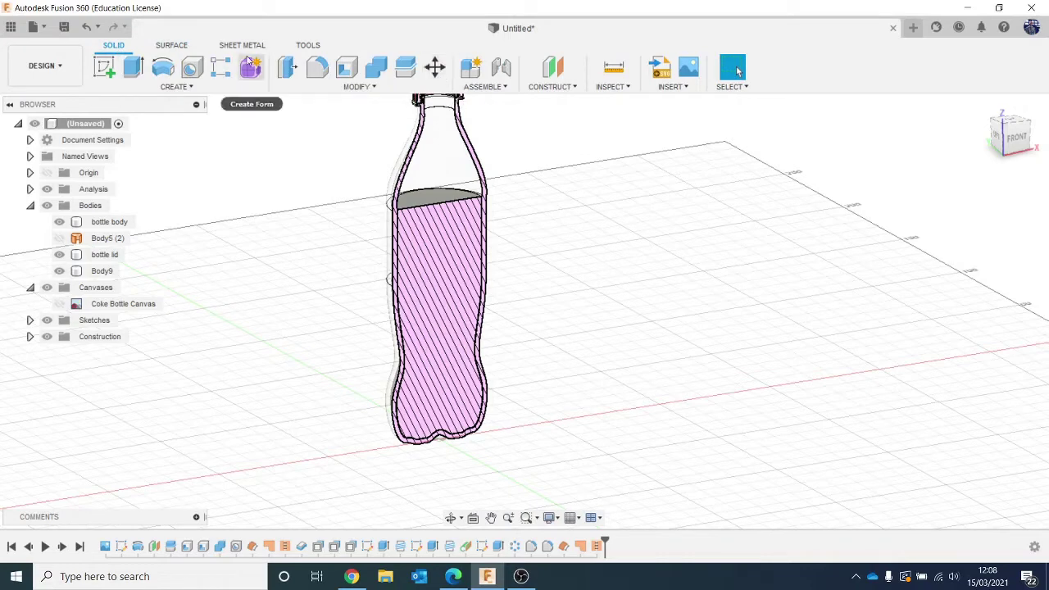
pyautogui.scroll(3, 650, 216)
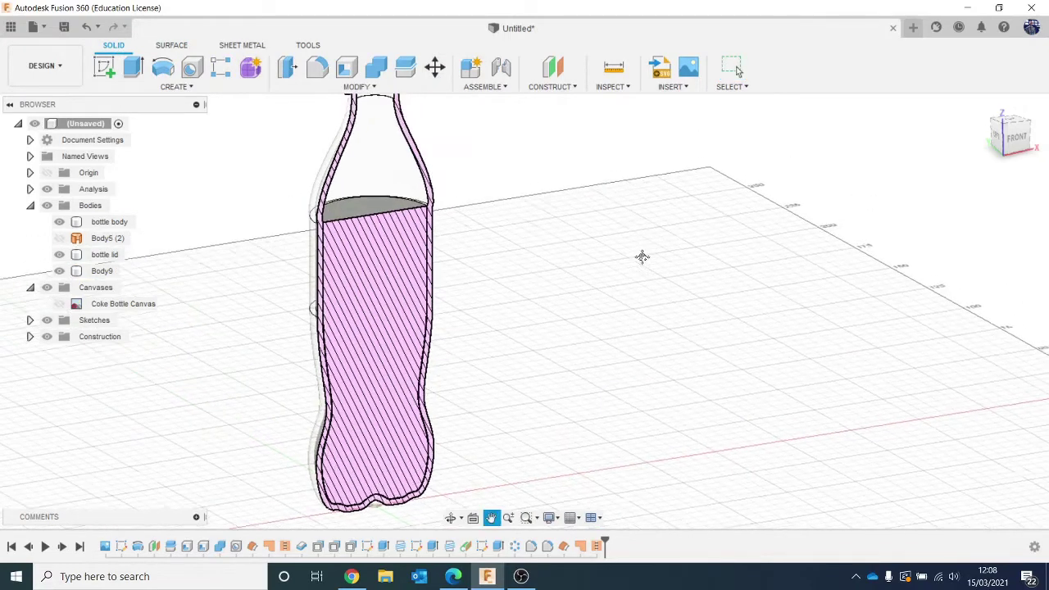
pyautogui.click(286, 67)
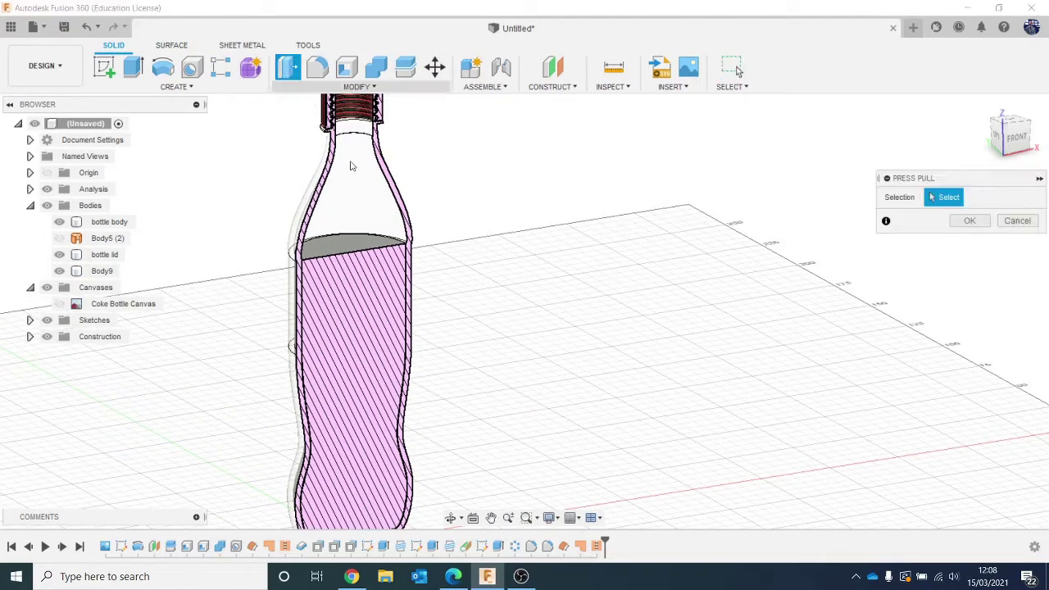
pyautogui.click(344, 244)
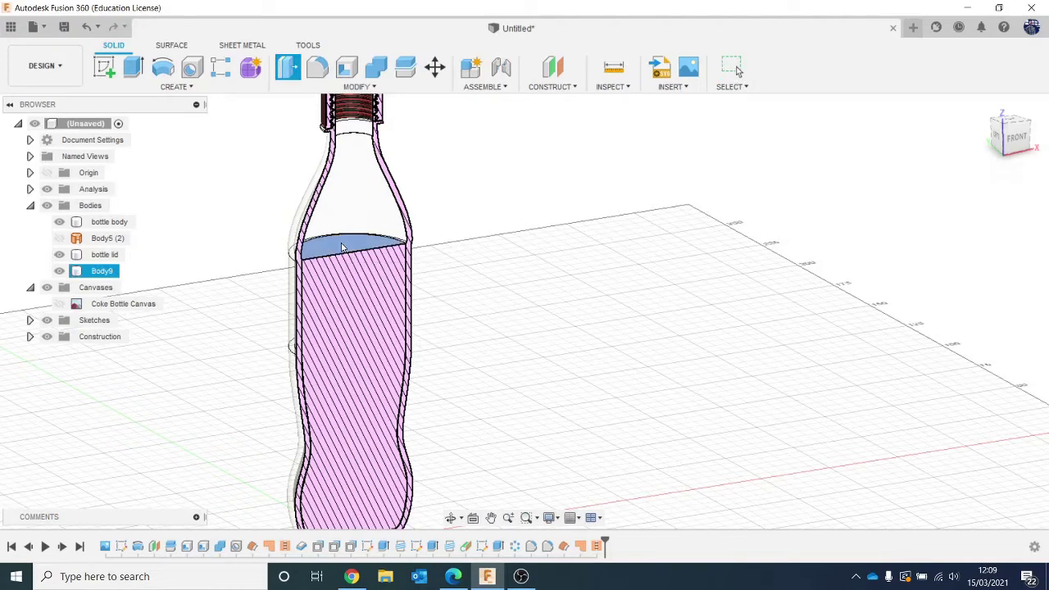
pyautogui.click(1014, 136)
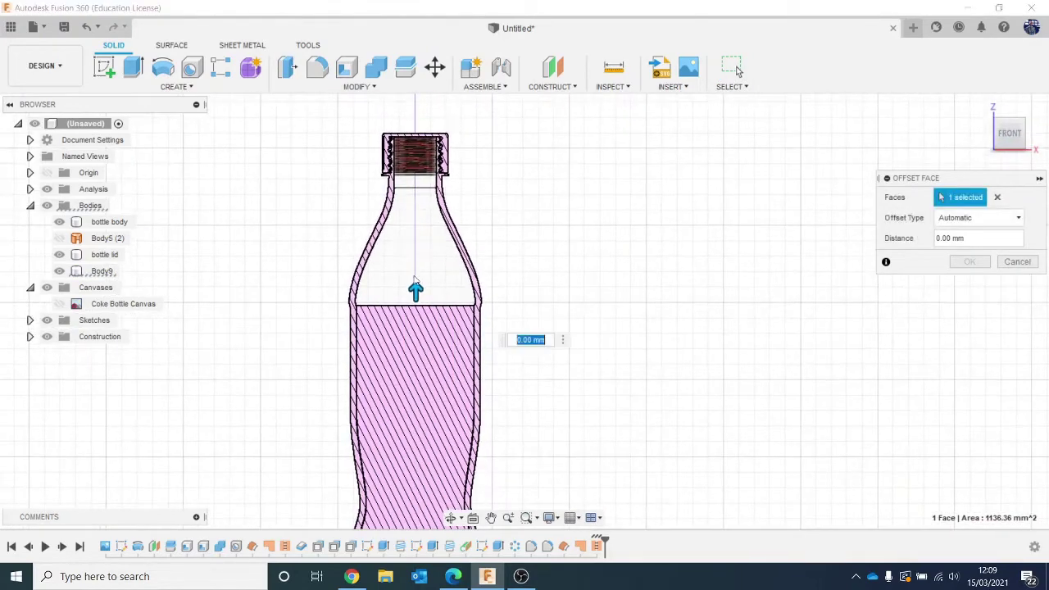
pyautogui.moveTo(413, 292); pyautogui.dragTo(416, 223)
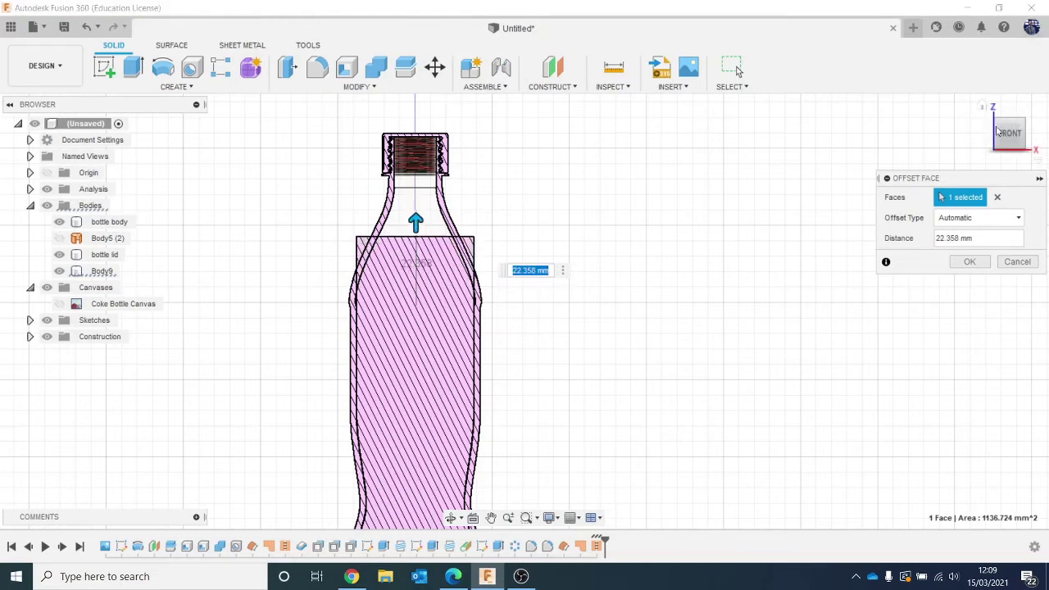
pyautogui.click(969, 262)
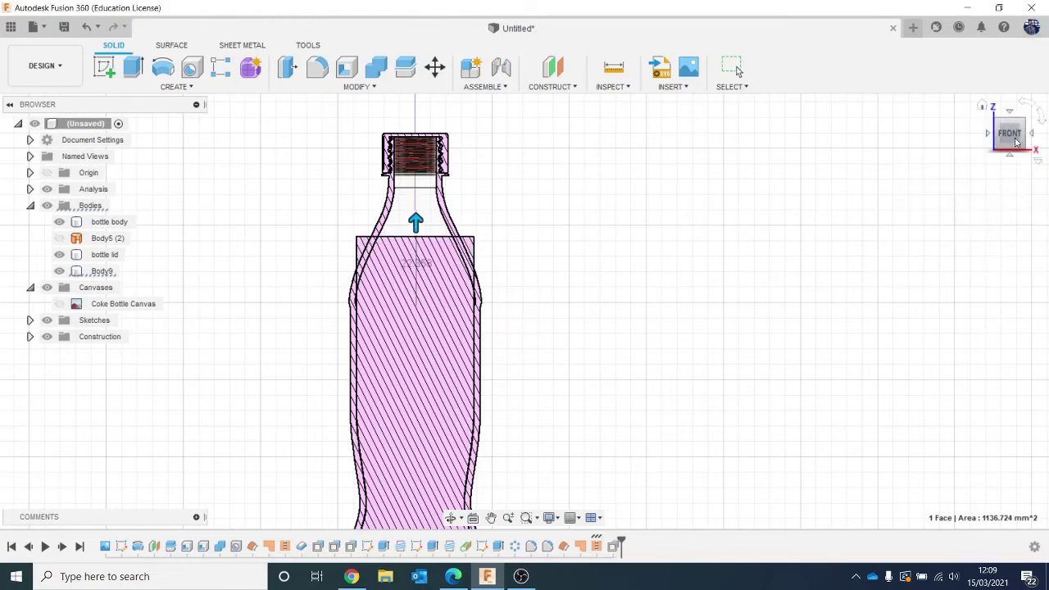
pyautogui.click(725, 257)
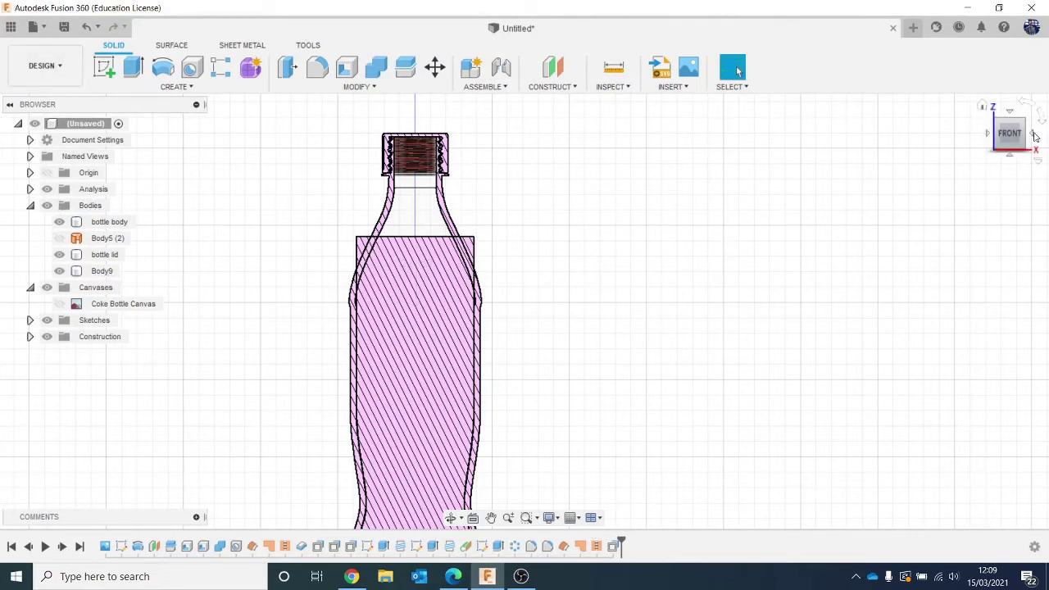
pyautogui.moveTo(1009, 138); pyautogui.dragTo(1021, 148)
pyautogui.keyDown('shift'); pyautogui.moveTo(524, 311); pyautogui.dragTo(377, 295, button='middle'); pyautogui.keyUp('shift')
pyautogui.click(381, 182)
pyautogui.moveTo(381, 183); pyautogui.dragTo(390, 247, button='middle')
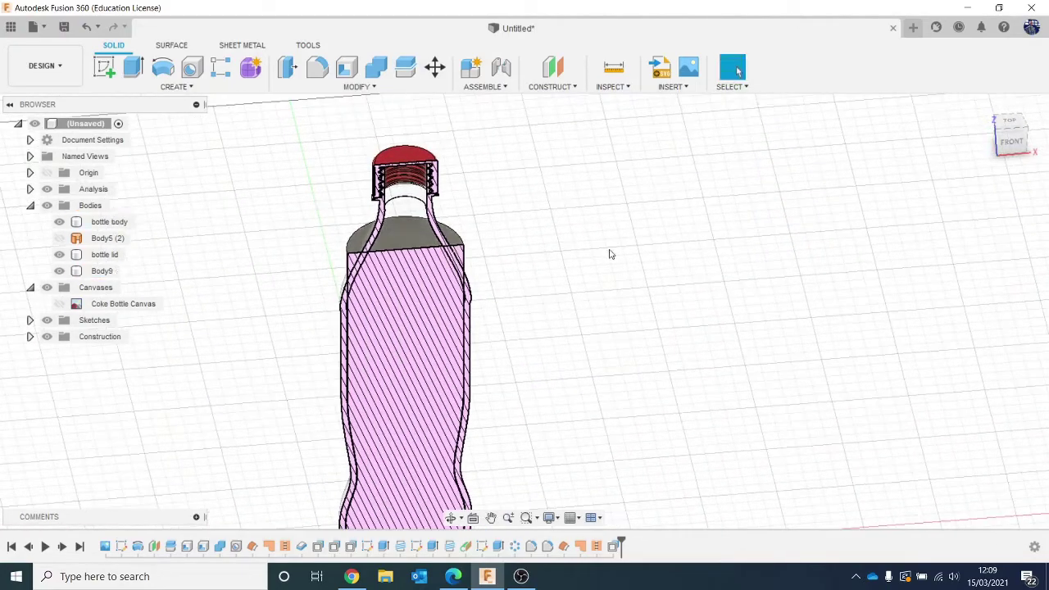
pyautogui.moveTo(1011, 141); pyautogui.dragTo(1002, 116)
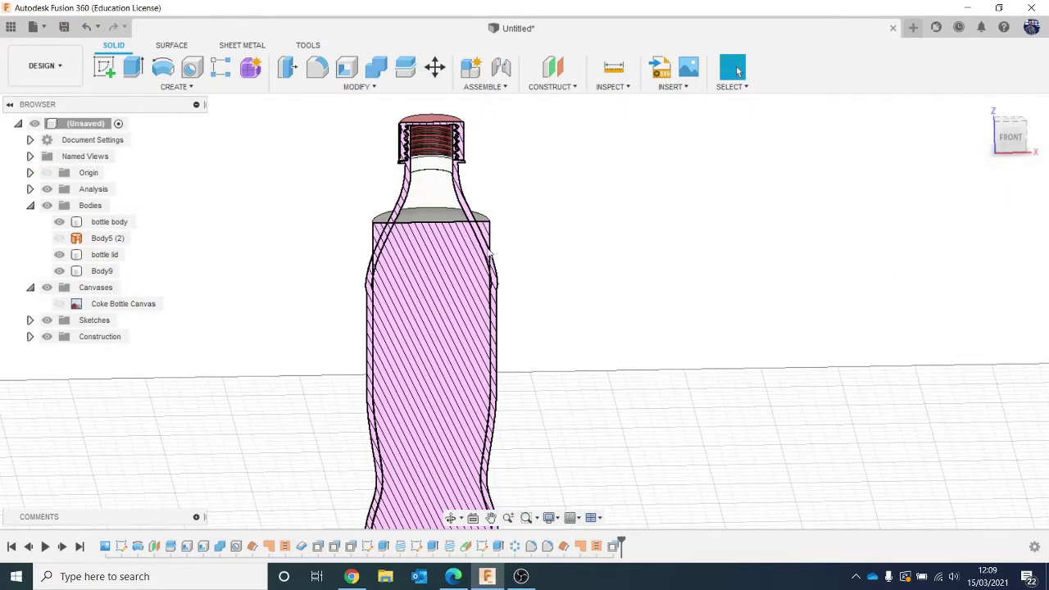
pyautogui.click(405, 68)
pyautogui.click(435, 187)
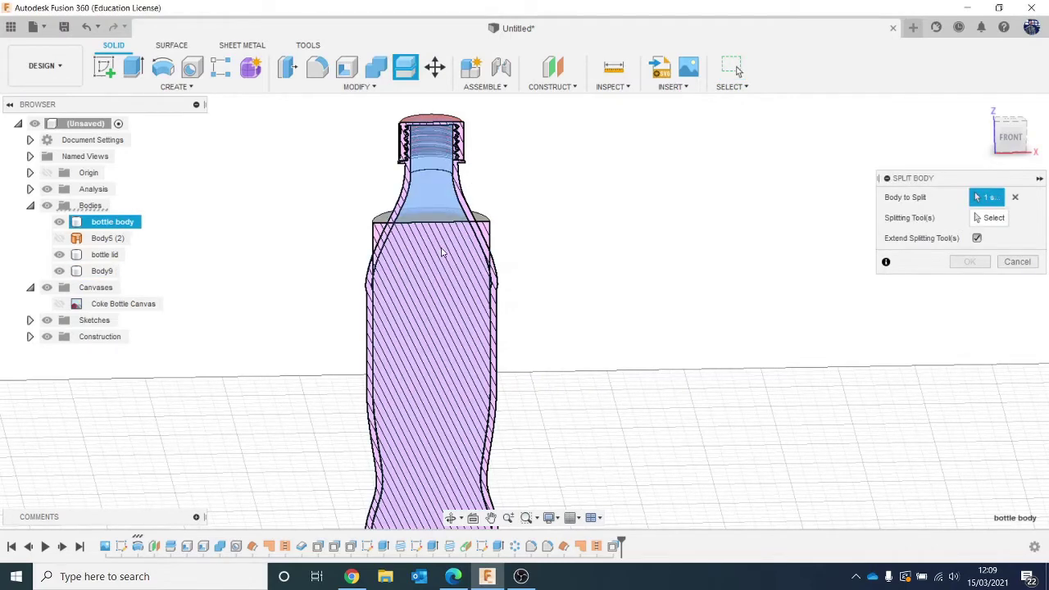
pyautogui.moveTo(1021, 135); pyautogui.dragTo(1039, 140)
pyautogui.click(1016, 262)
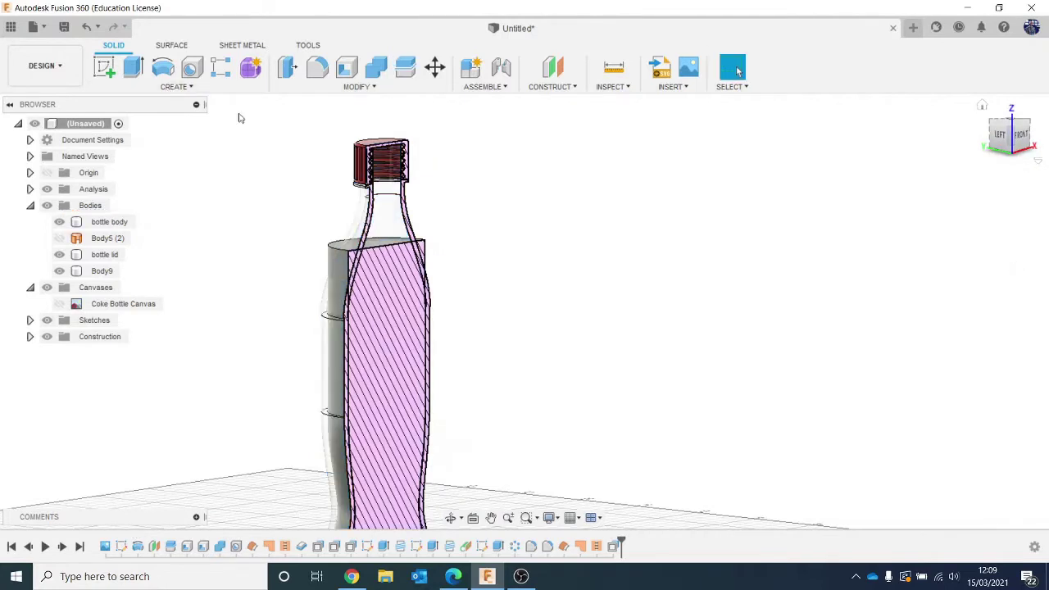
# Split the interior fill body using the bottle's inner neck and shoulder face as an extended splitting tool
pyautogui.click(403, 69)
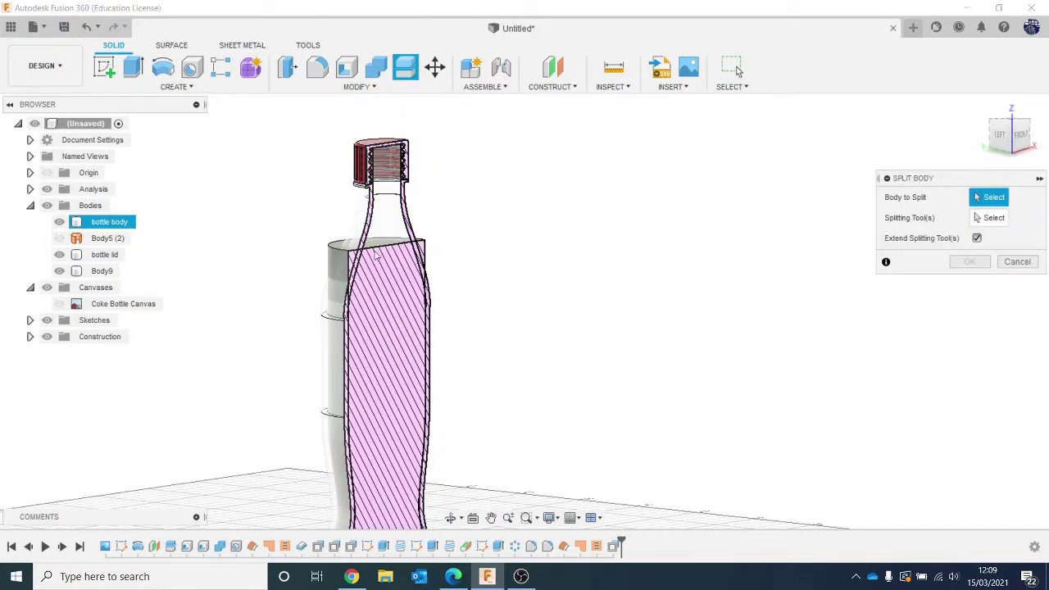
pyautogui.click(377, 255)
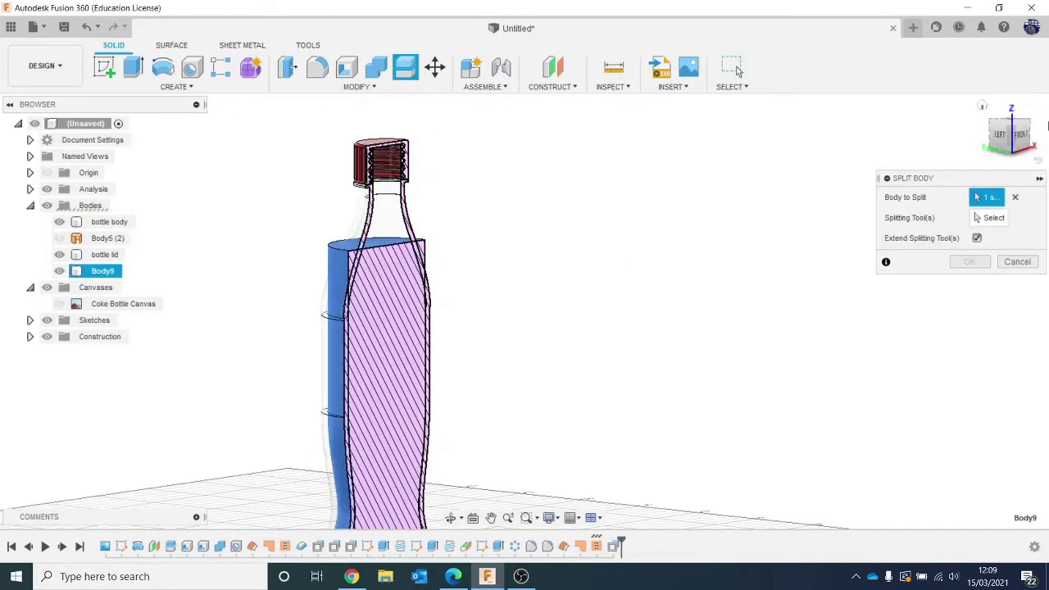
pyautogui.moveTo(1013, 138)
pyautogui.mouseDown()
pyautogui.moveTo(1031, 137)
pyautogui.moveTo(1033, 155)
pyautogui.moveTo(998, 151)
pyautogui.mouseUp()
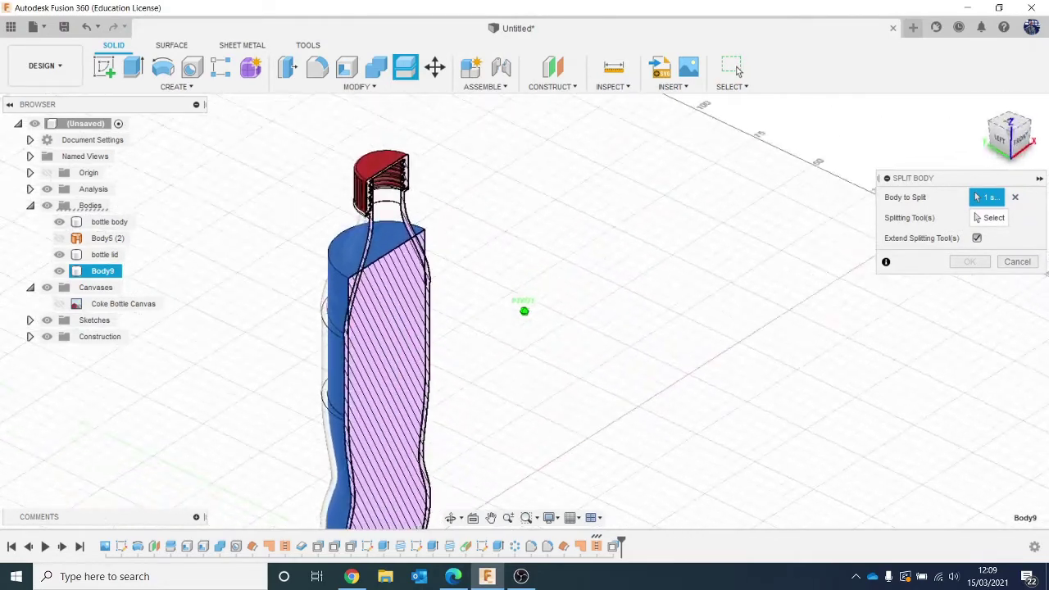
pyautogui.keyDown('shift'); pyautogui.moveTo(524, 403); pyautogui.dragTo(508, 402, button='middle'); pyautogui.keyUp('shift')
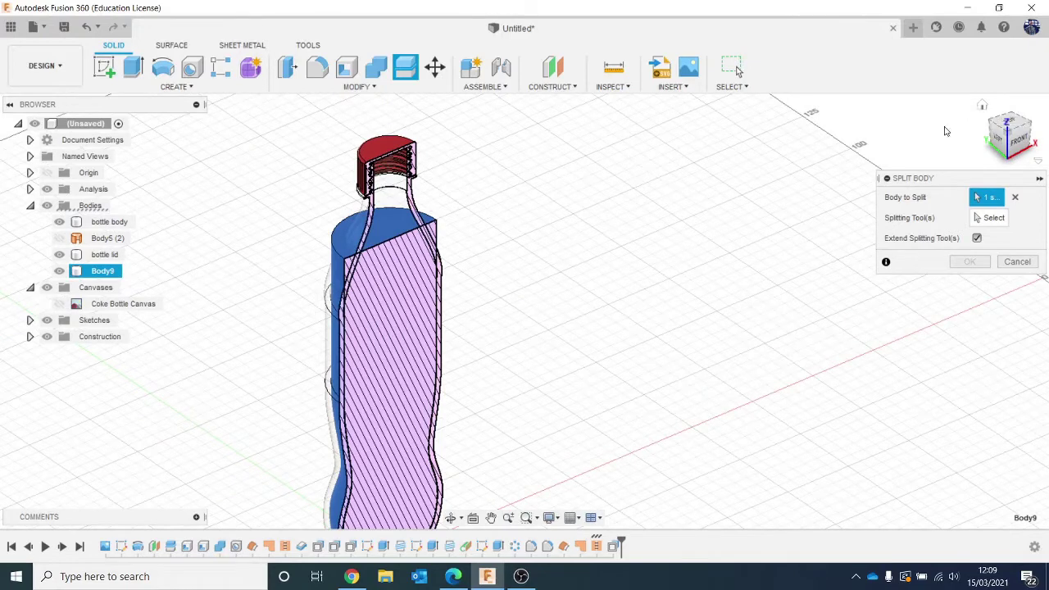
pyautogui.click(993, 218)
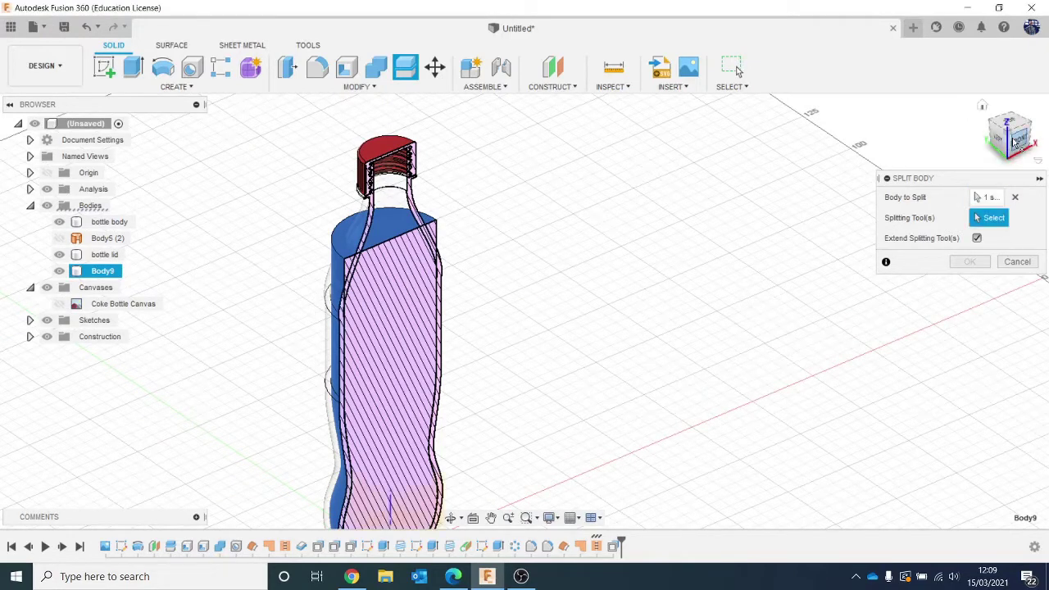
pyautogui.moveTo(1016, 141); pyautogui.dragTo(901, 139)
pyautogui.scroll(5, 480, 160)
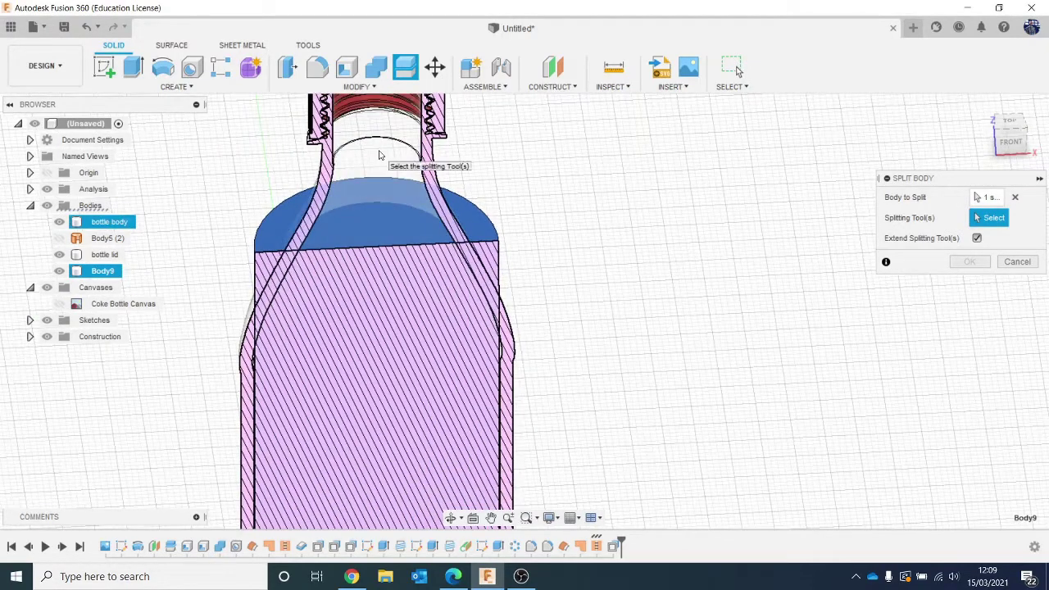
pyautogui.click(380, 154)
pyautogui.scroll(-2, 424, 209)
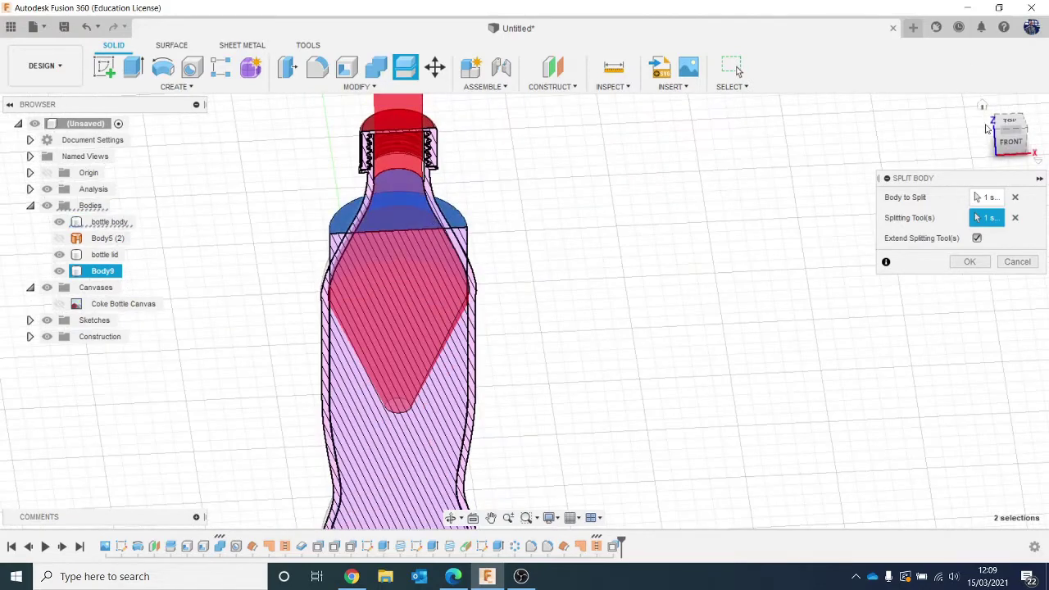
pyautogui.moveTo(1016, 152)
pyautogui.mouseDown()
pyautogui.moveTo(1043, 120)
pyautogui.moveTo(1046, 141)
pyautogui.mouseUp()
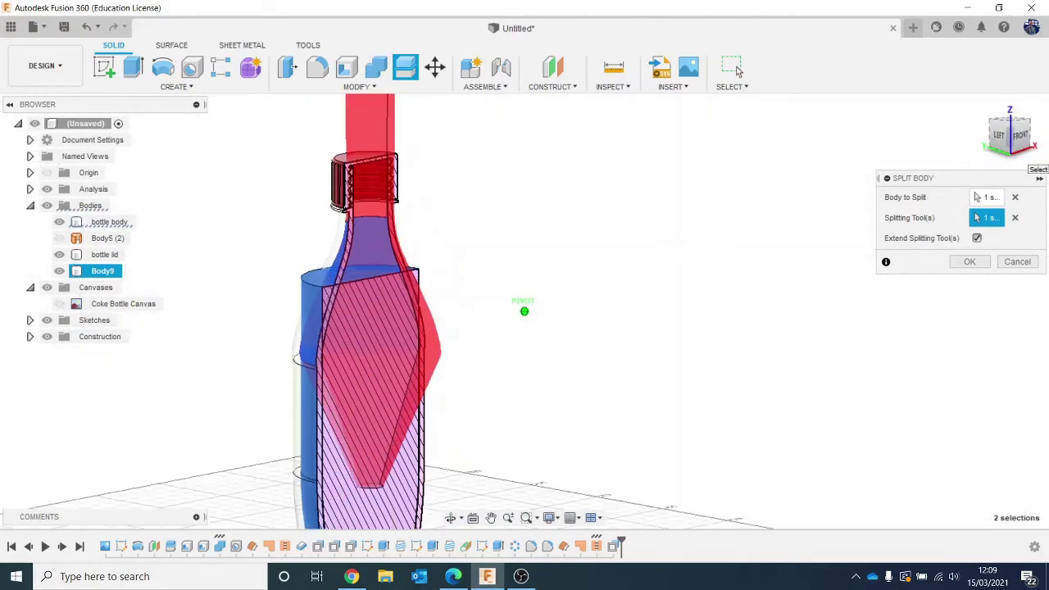
pyautogui.click(969, 262)
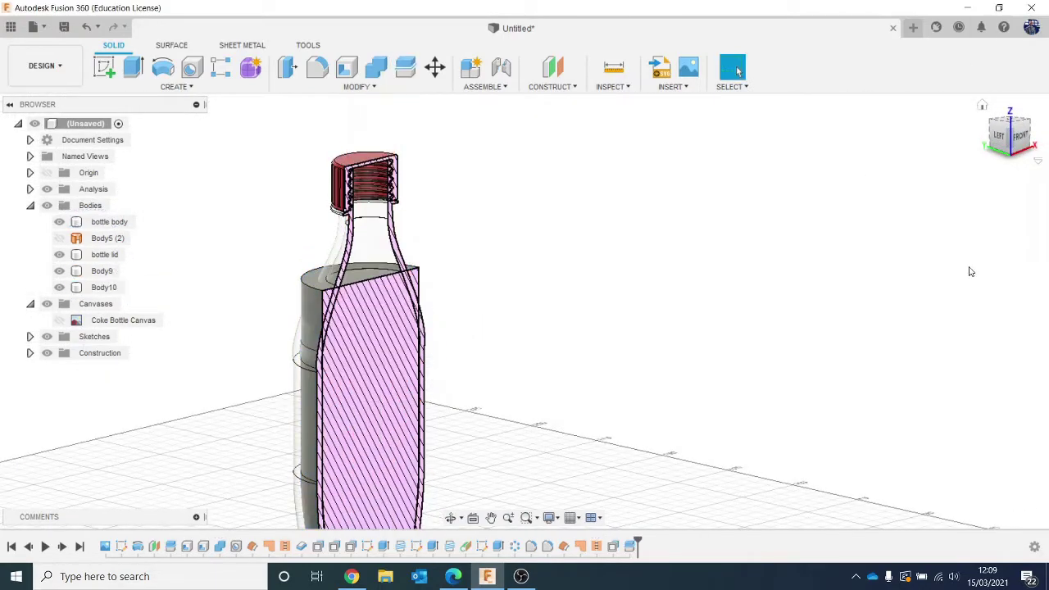
# Remove the split-off ring of the fill body that protrudes outside the bottle's shoulder
pyautogui.click(60, 288)
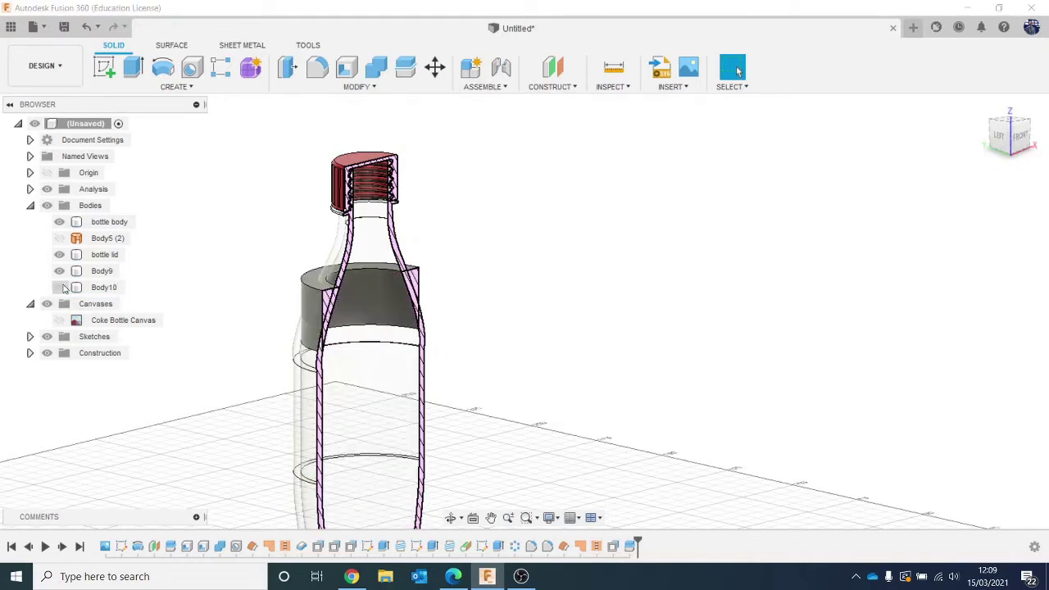
pyautogui.click(60, 287)
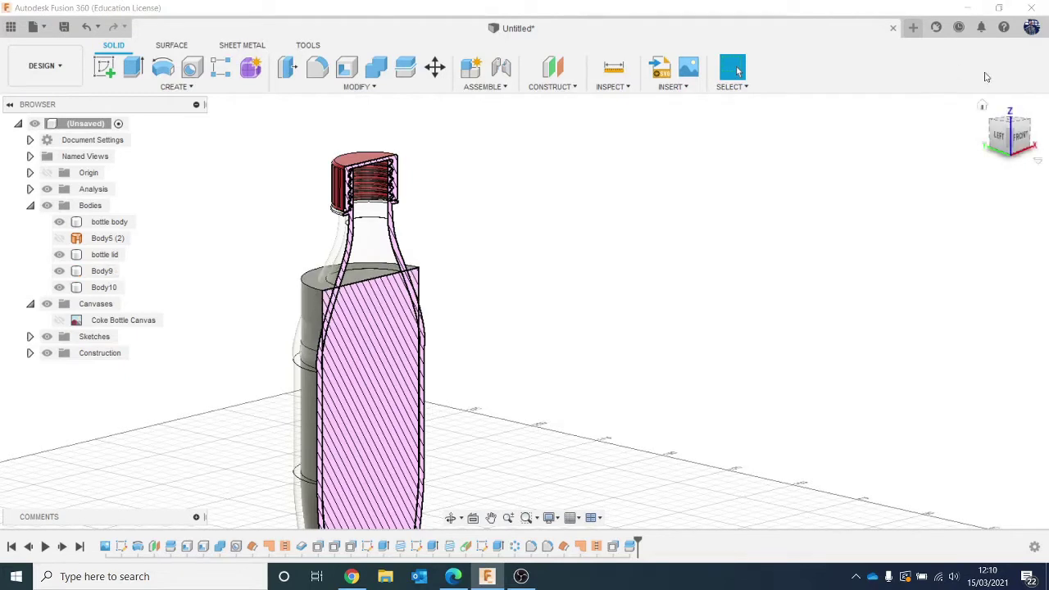
pyautogui.moveTo(1001, 131); pyautogui.dragTo(1029, 134)
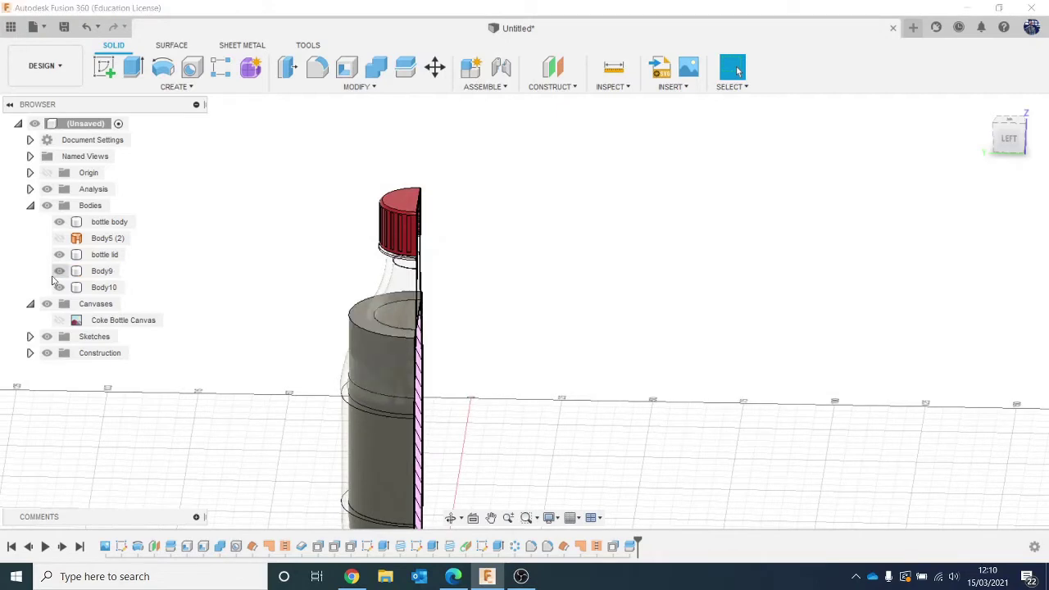
pyautogui.rightClick(94, 277)
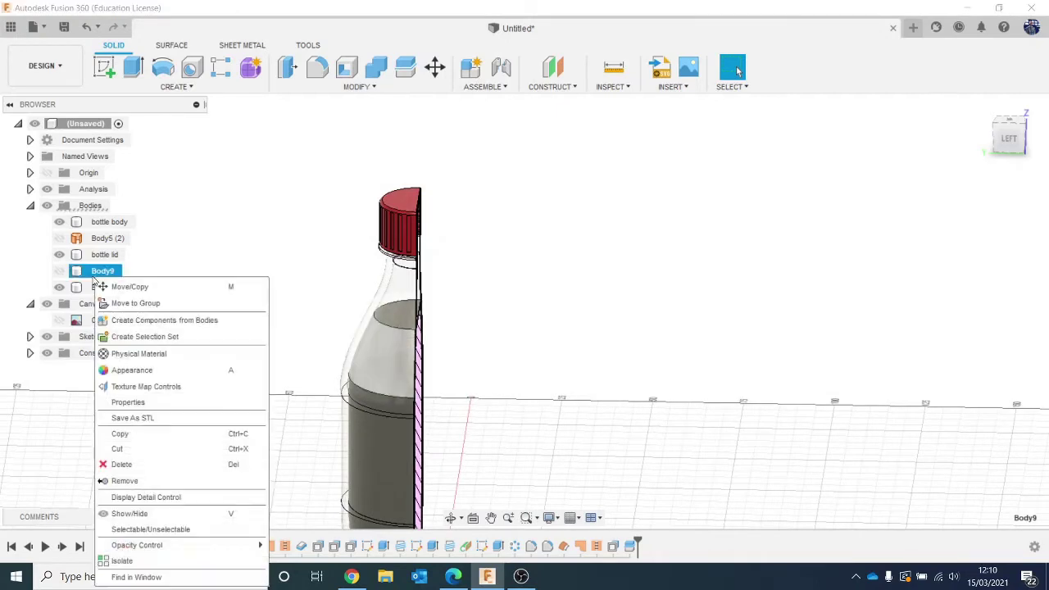
pyautogui.click(139, 480)
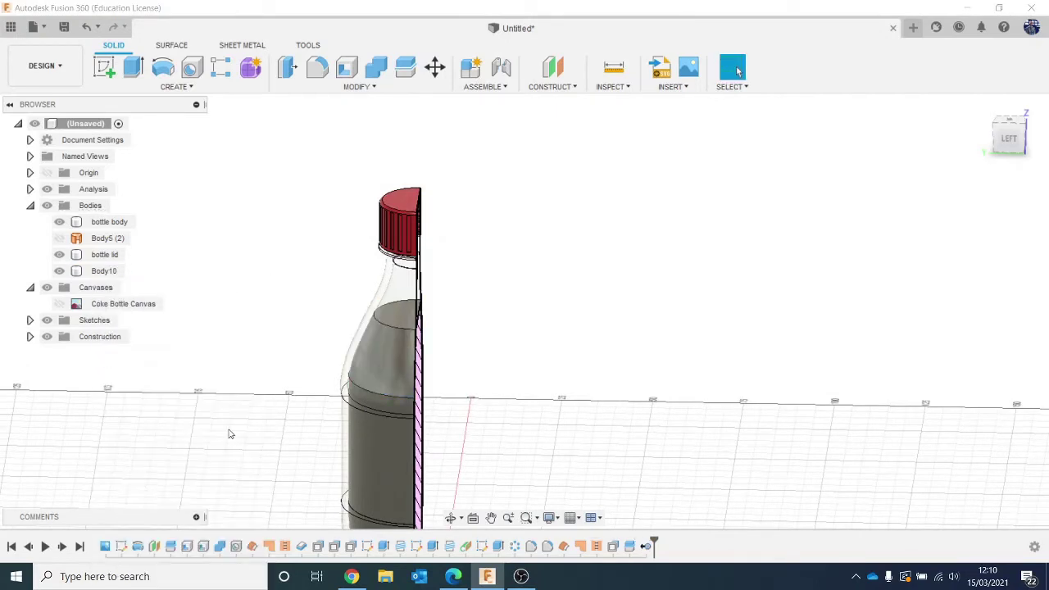
# Rename the remaining fill body inside the bottle as liquid
pyautogui.click(1022, 150)
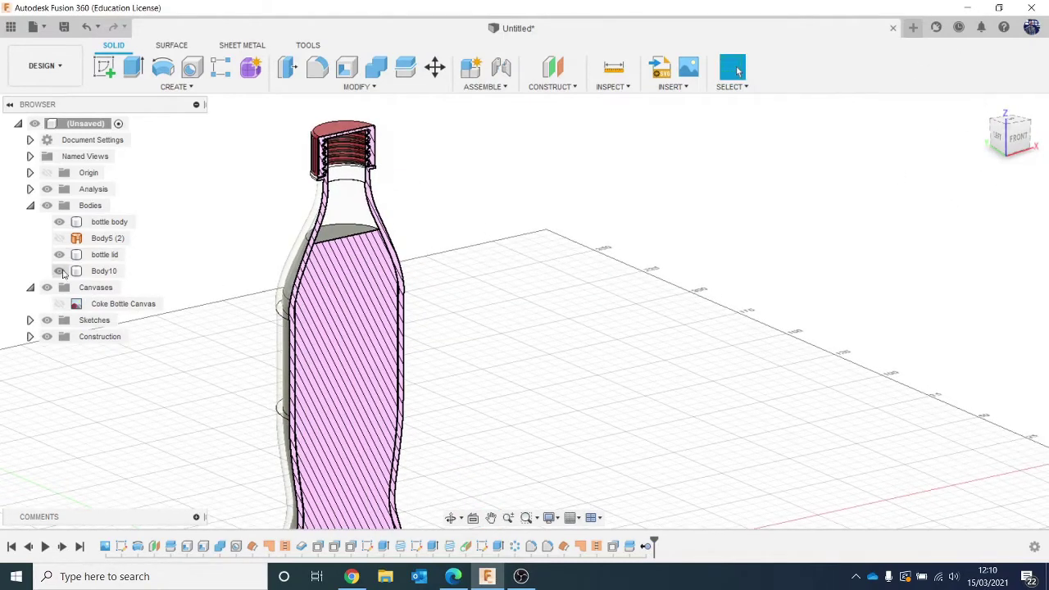
pyautogui.click(59, 271)
pyautogui.click(60, 273)
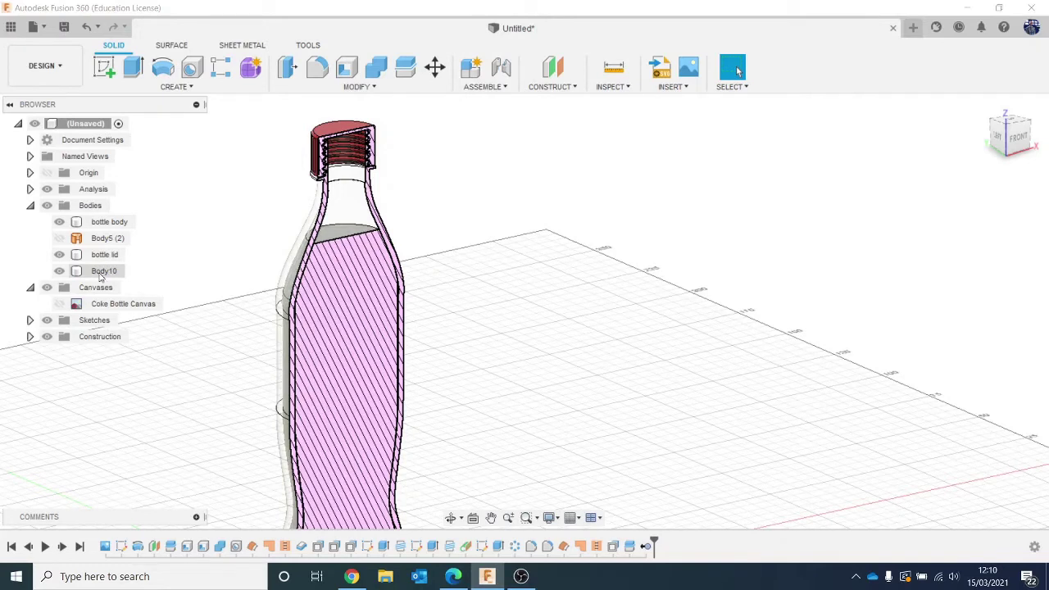
pyautogui.click(100, 273)
pyautogui.doubleClick(100, 273)
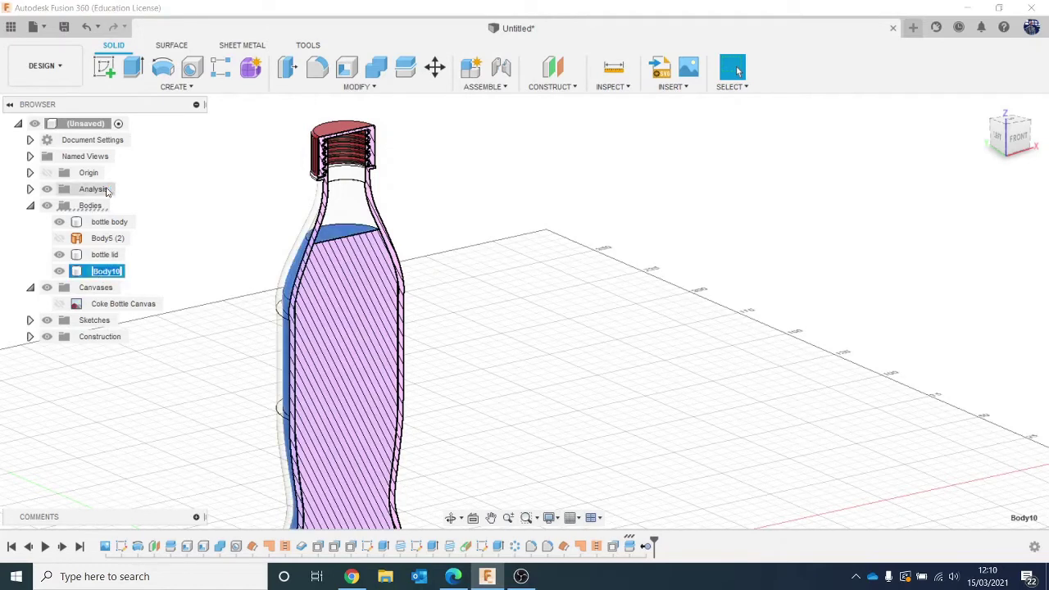
pyautogui.write('liquid')
pyautogui.click(763, 266)
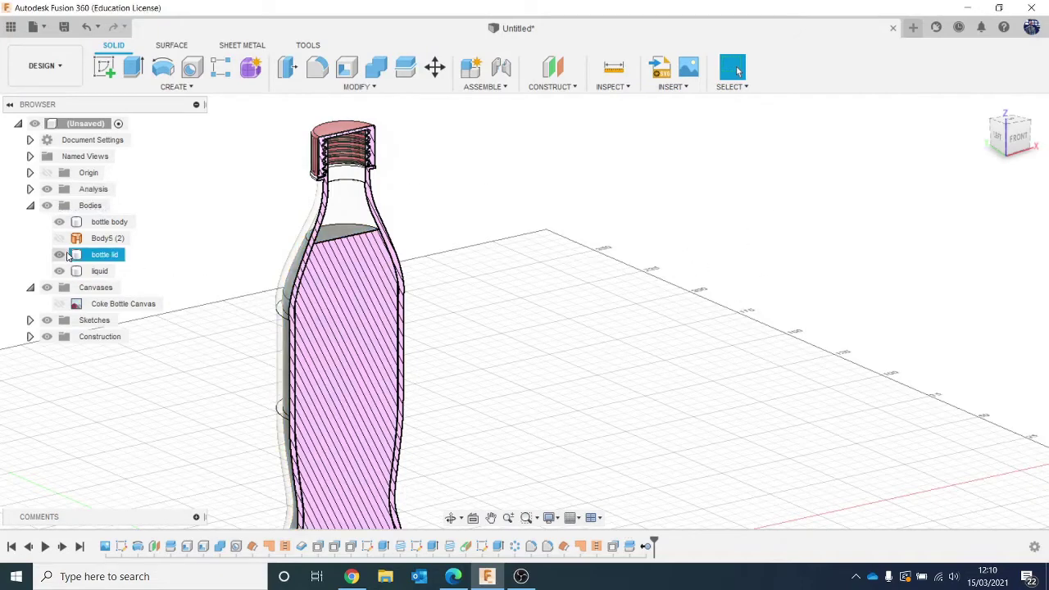
# Examine the filled bottle with the section analysis off and on
pyautogui.scroll(-2, 195, 264)
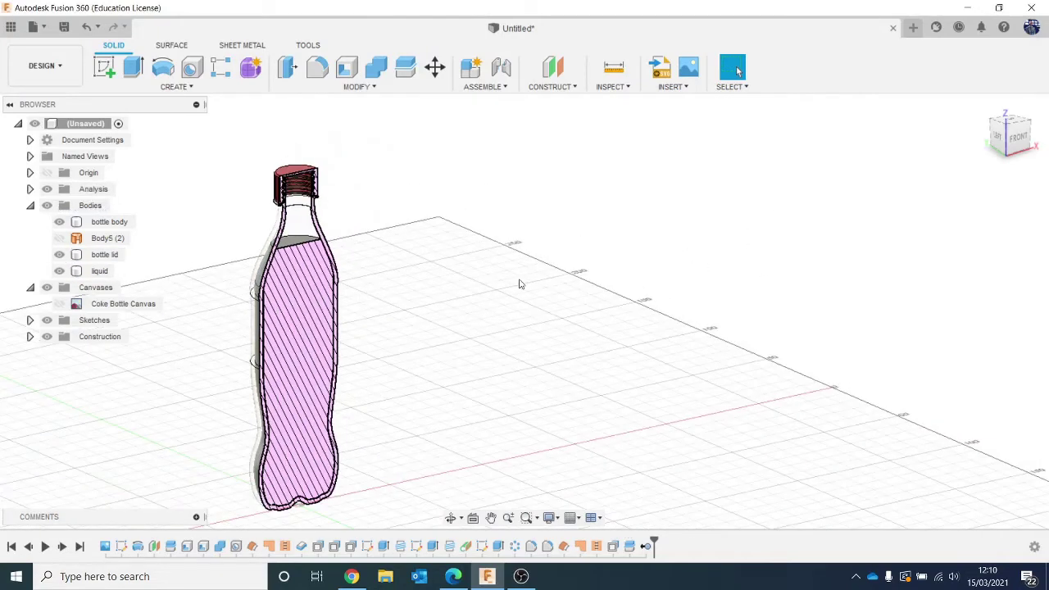
pyautogui.moveTo(519, 283); pyautogui.dragTo(609, 281, button='middle')
pyautogui.scroll(2, 603, 284)
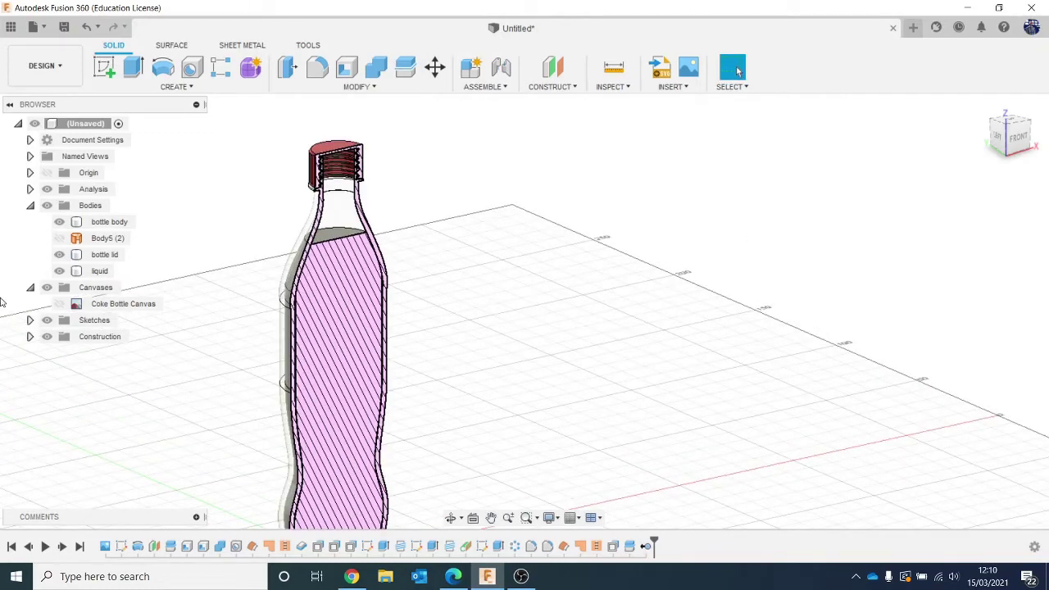
pyautogui.click(47, 189)
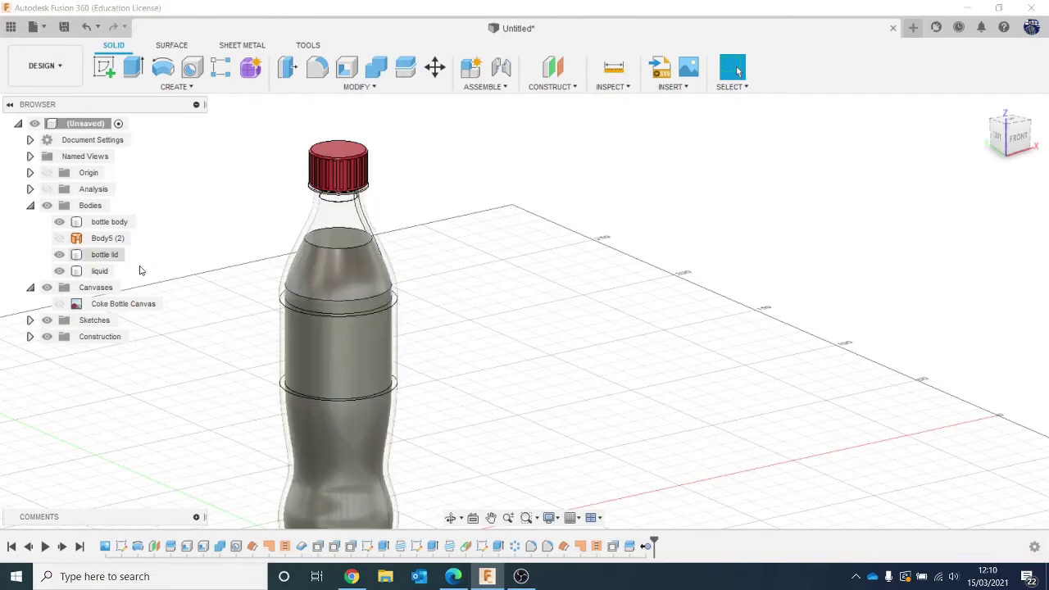
pyautogui.scroll(-1, 211, 304)
pyautogui.moveTo(479, 355); pyautogui.dragTo(590, 332, button='middle')
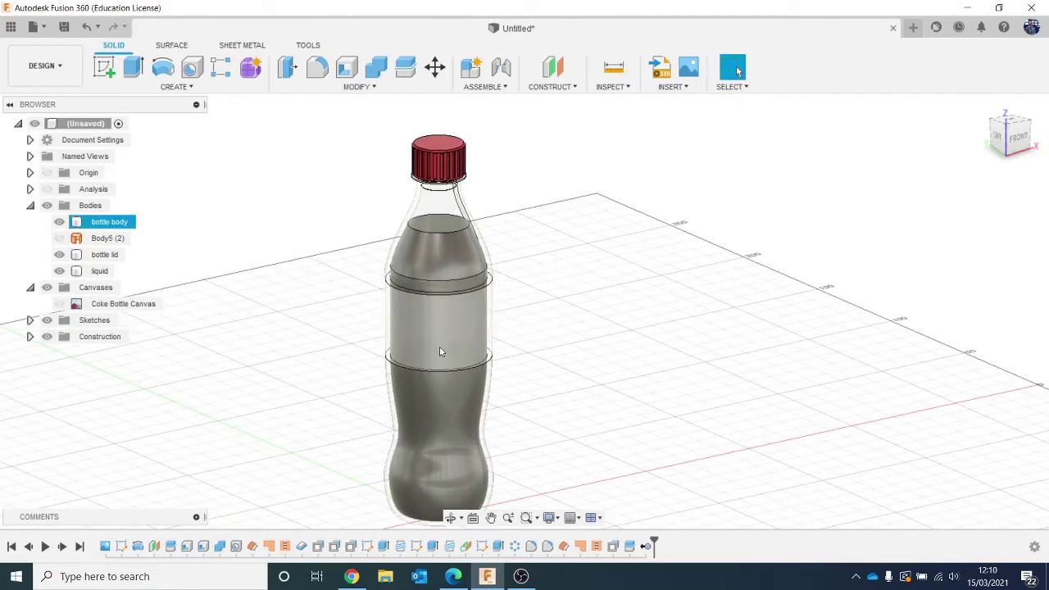
pyautogui.click(47, 189)
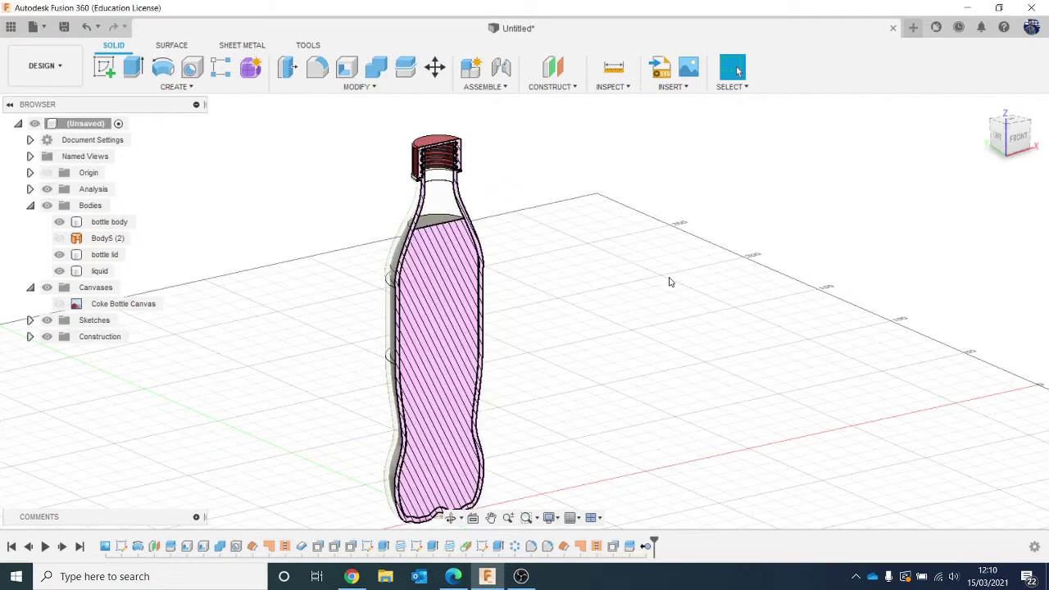
# Apply the Water - Weavy Sea appearance from the Liquid library to the liquid body
pyautogui.press('a')
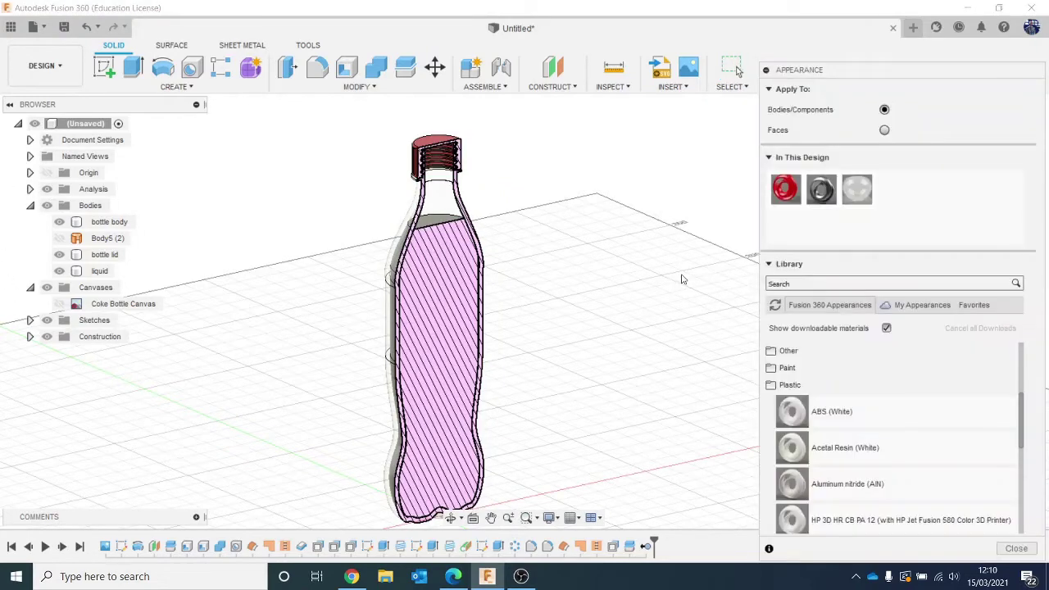
pyautogui.moveTo(945, 68); pyautogui.dragTo(904, 10)
pyautogui.click(796, 320)
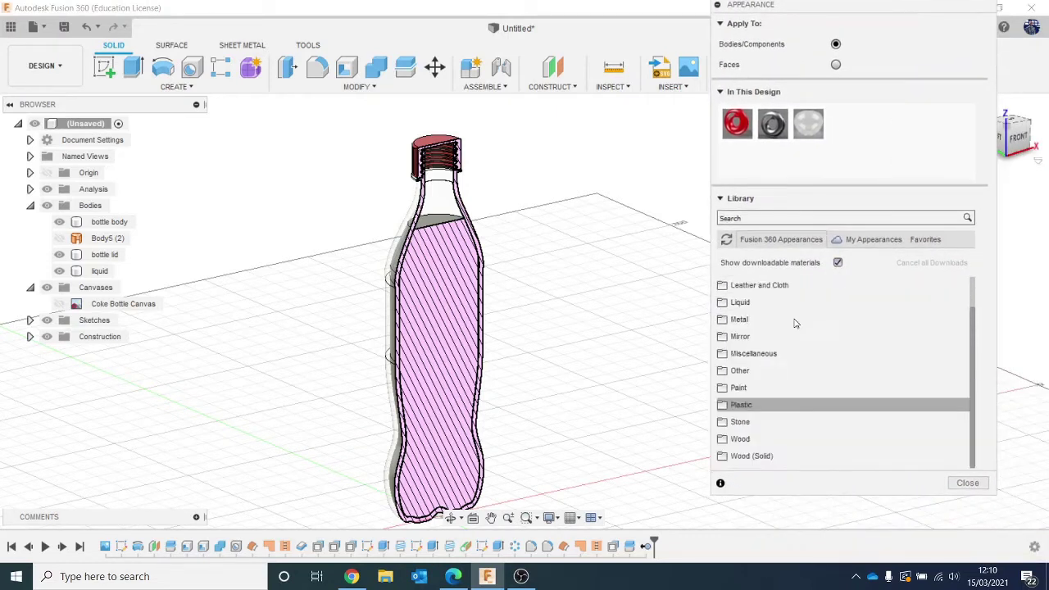
pyautogui.click(772, 308)
pyautogui.scroll(-2, 839, 330)
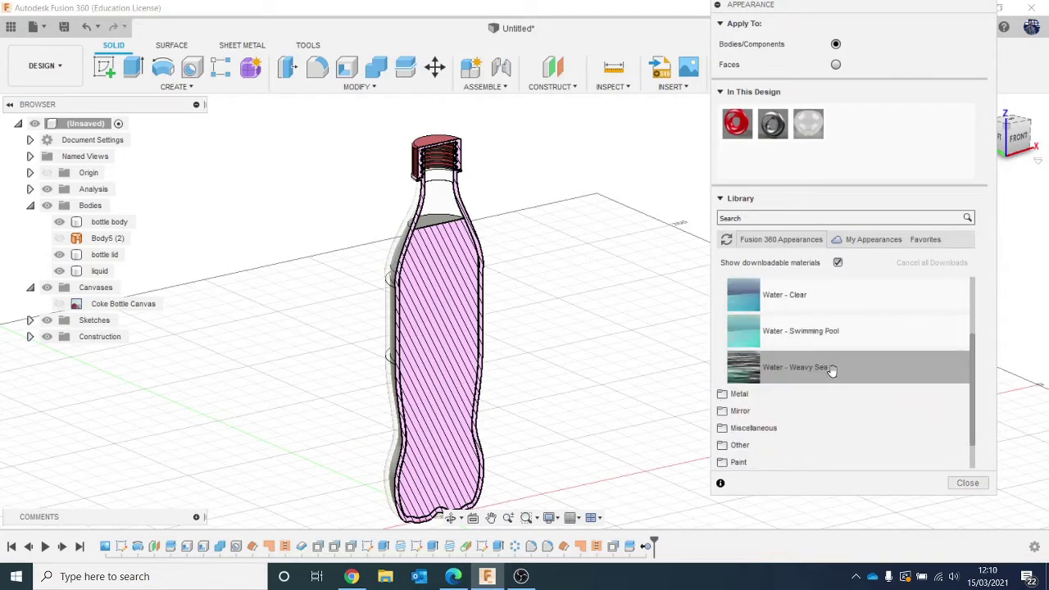
pyautogui.moveTo(830, 370); pyautogui.dragTo(554, 304)
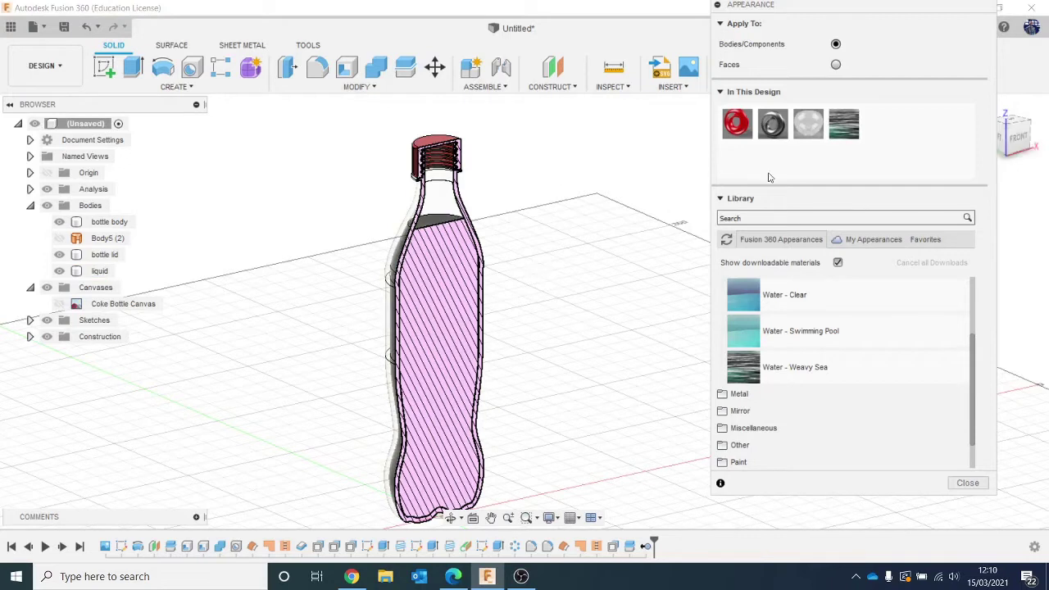
# Darken the Water - Weavy Sea appearance to a near-black colour and finish the appearance edits
pyautogui.doubleClick(853, 136)
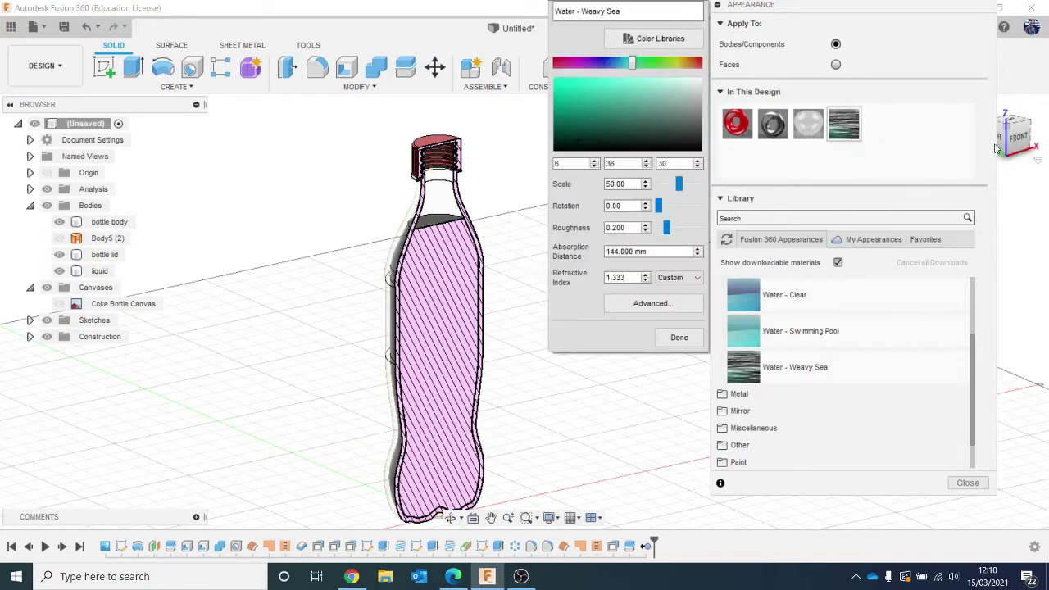
pyautogui.press('Escape')
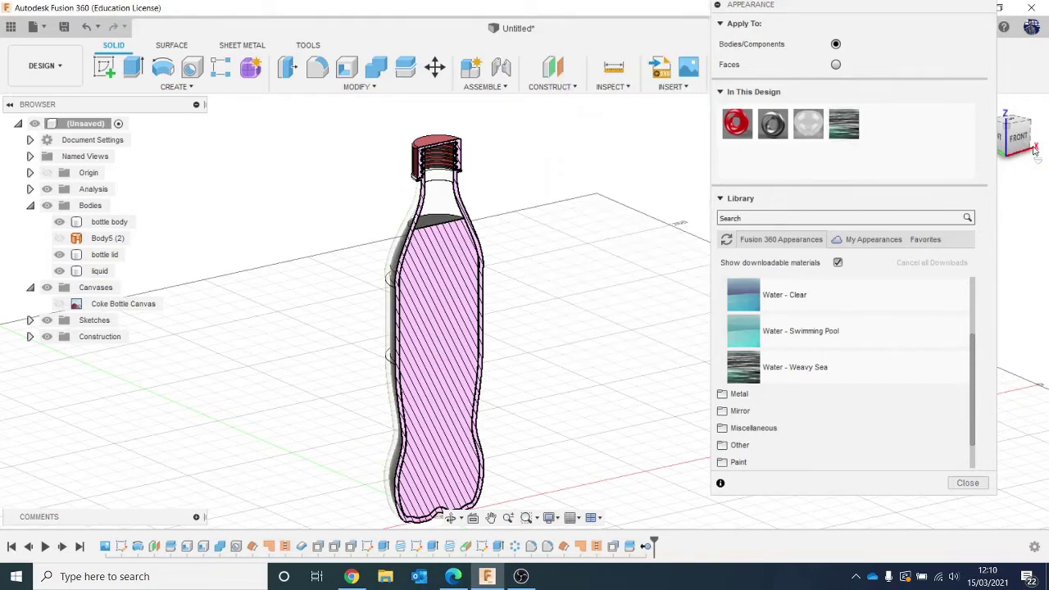
pyautogui.doubleClick(847, 136)
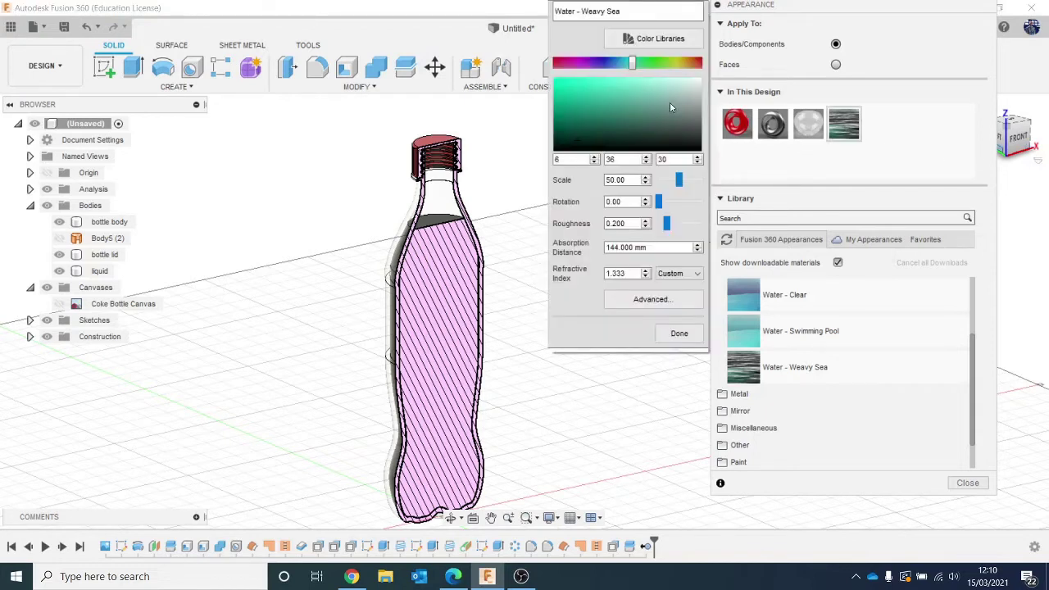
pyautogui.moveTo(669, 106); pyautogui.dragTo(710, 144)
pyautogui.click(680, 333)
pyautogui.click(967, 482)
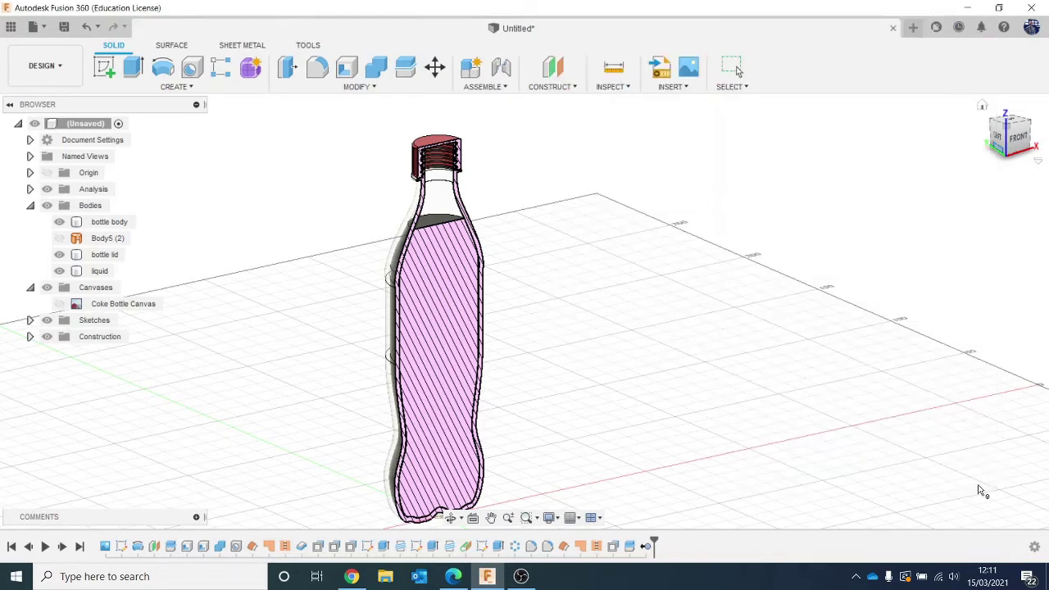
# Turn off the section analysis and examine the whole bottle with its dark liquid
pyautogui.click(54, 189)
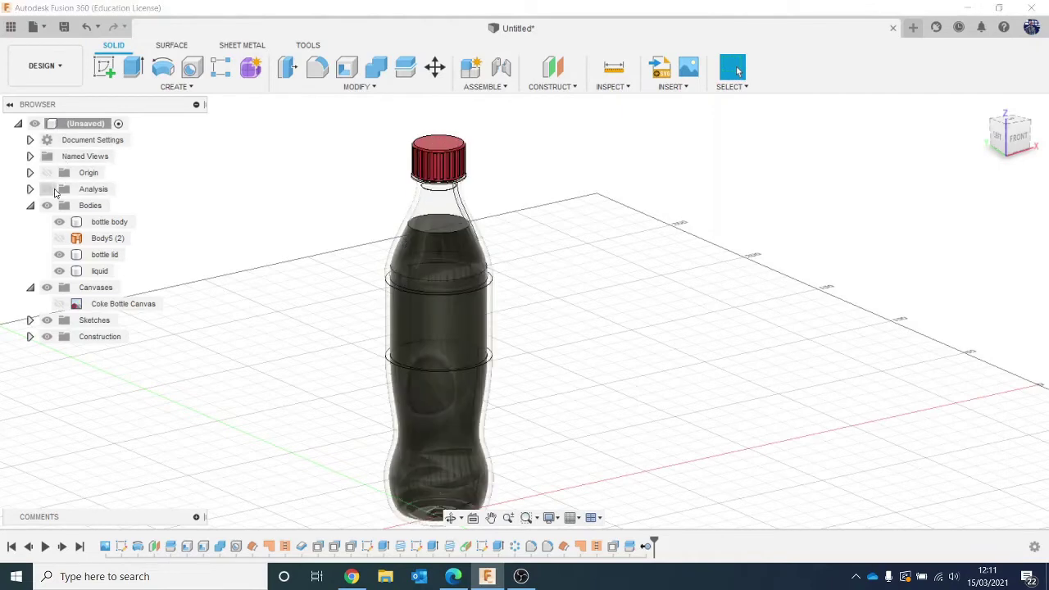
pyautogui.scroll(2, 584, 328)
pyautogui.scroll(3, 582, 329)
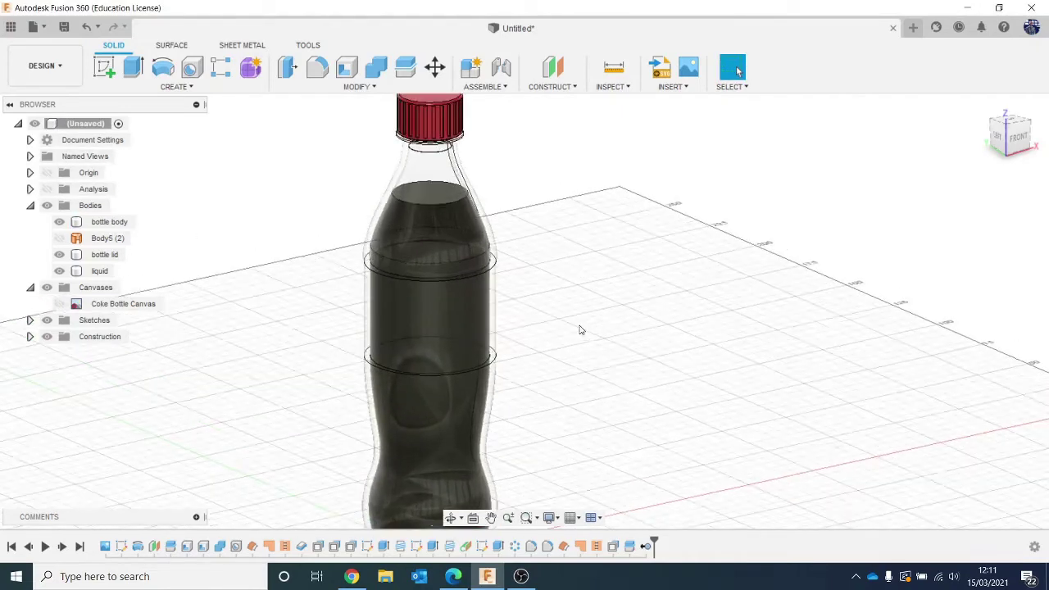
pyautogui.scroll(-4, 579, 332)
pyautogui.scroll(1, 583, 332)
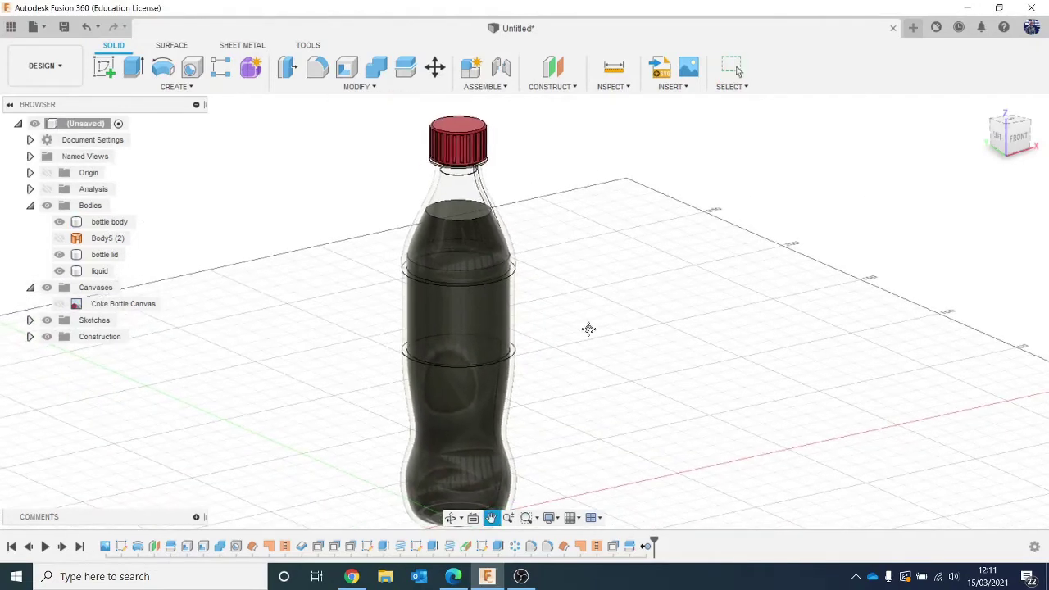
# Preview the filled bottle in the Render workspace and return to the Design workspace
pyautogui.click(45, 67)
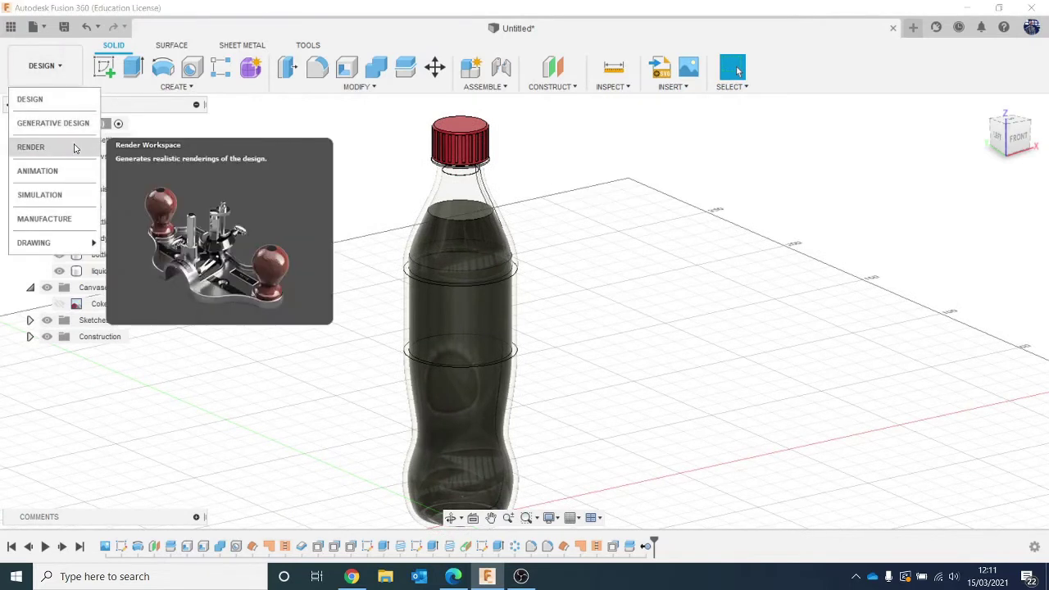
pyautogui.click(31, 147)
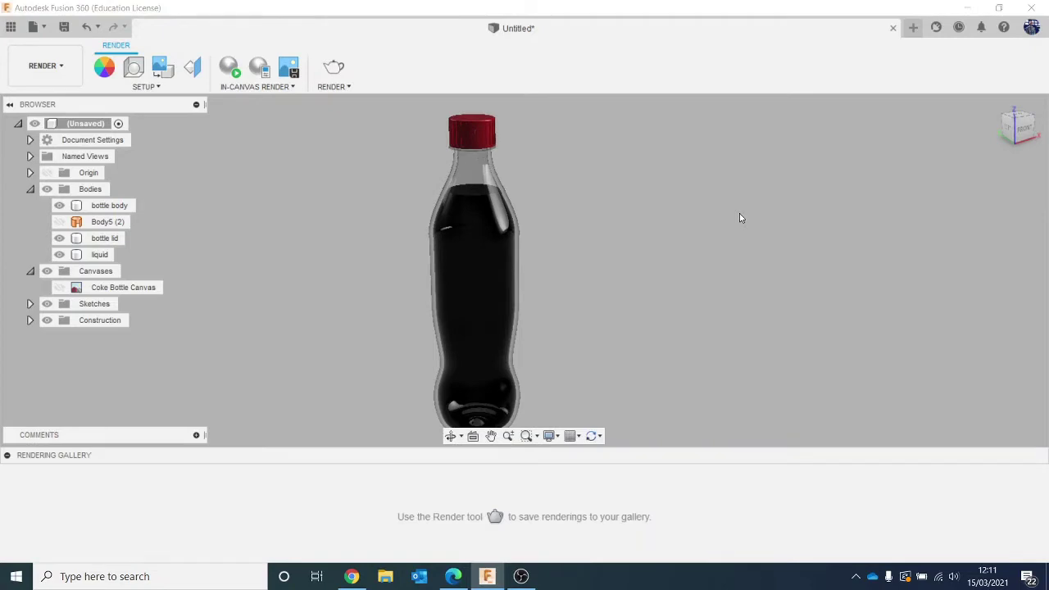
pyautogui.click(443, 239)
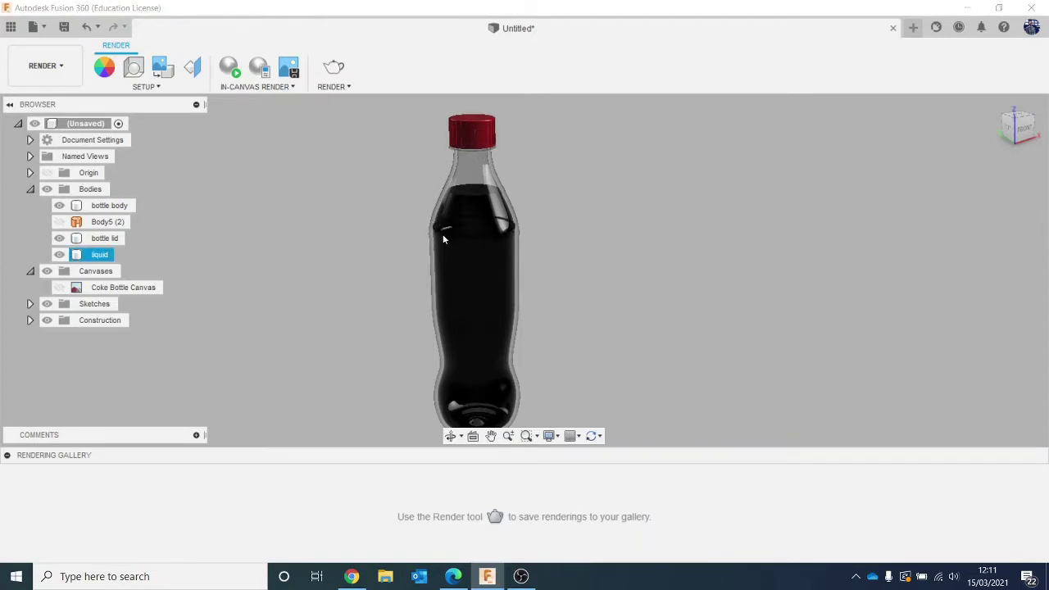
pyautogui.click(448, 248)
pyautogui.click(544, 207)
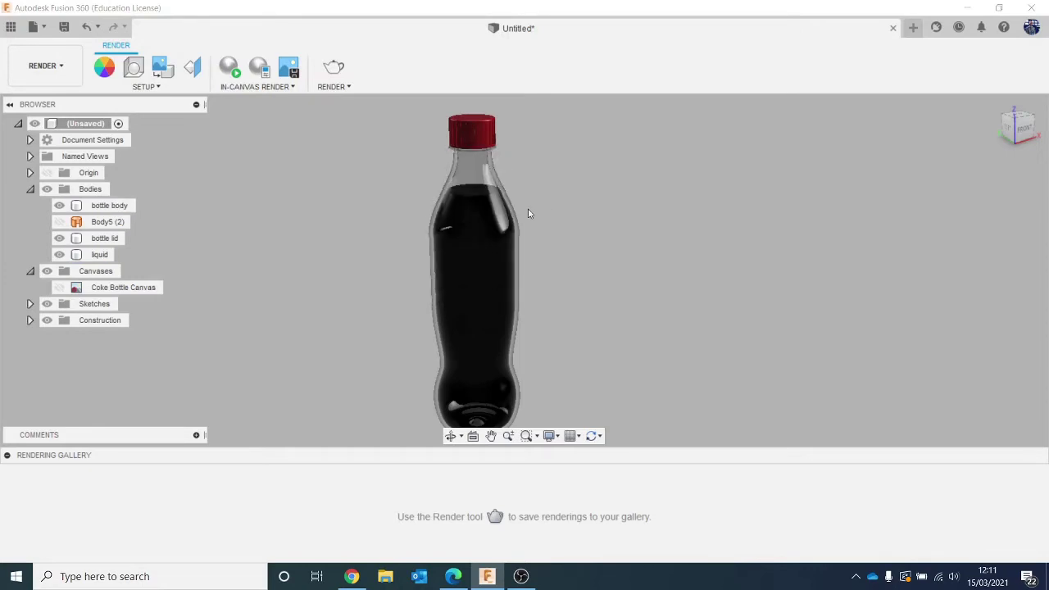
pyautogui.click(73, 63)
pyautogui.click(76, 102)
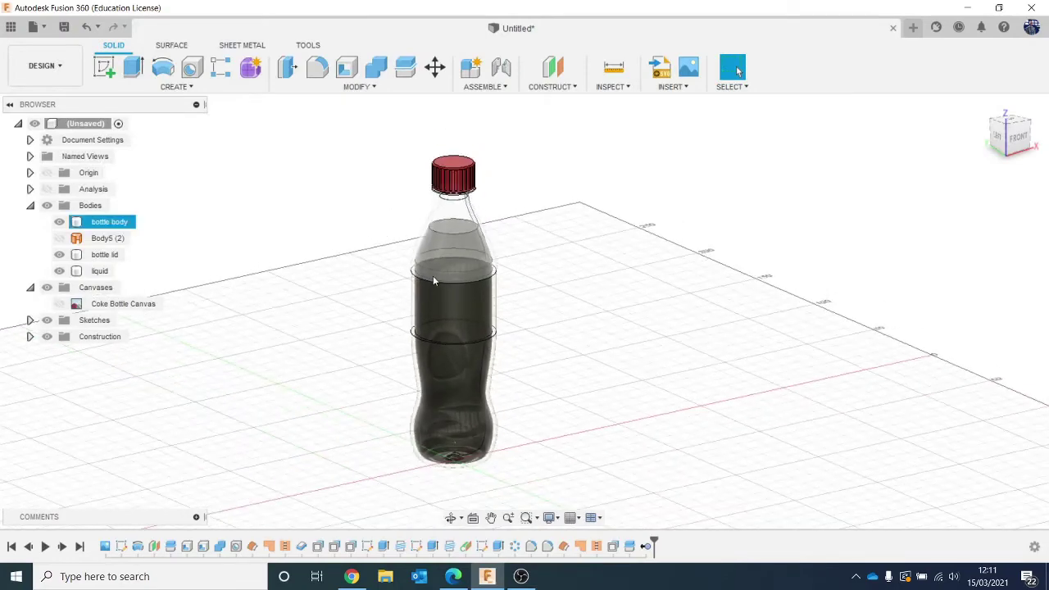
pyautogui.press('Escape')
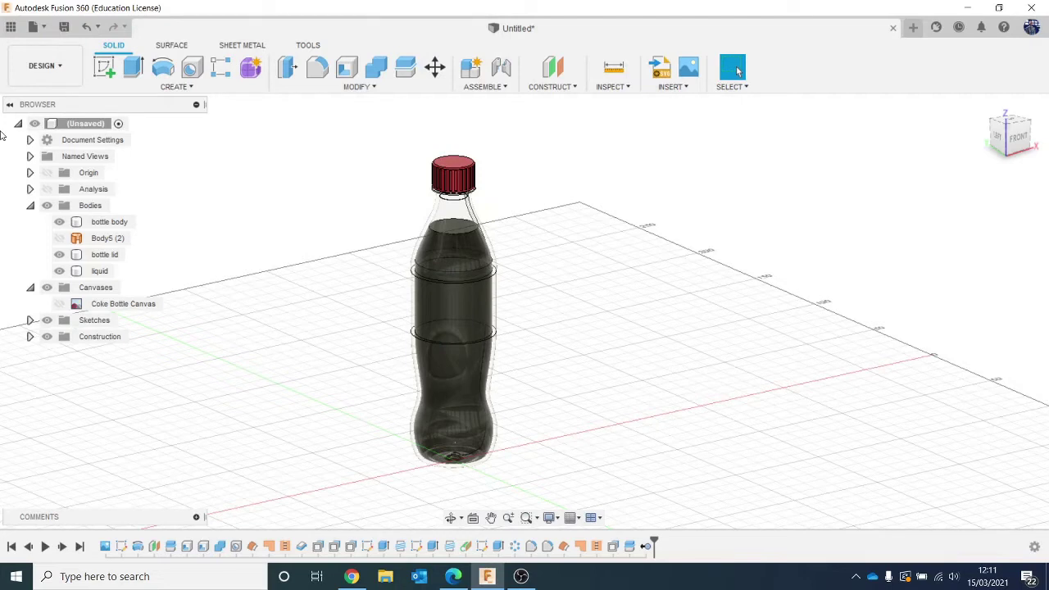
# Create an internal component named bottle 1 under the top-level design and activate it
pyautogui.rightClick(84, 123)
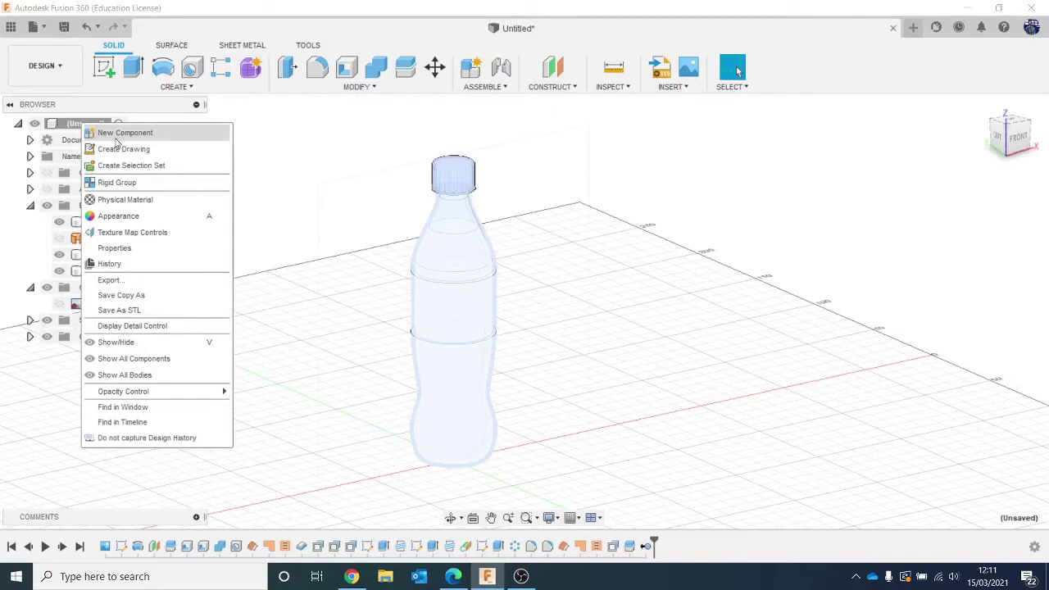
pyautogui.click(118, 136)
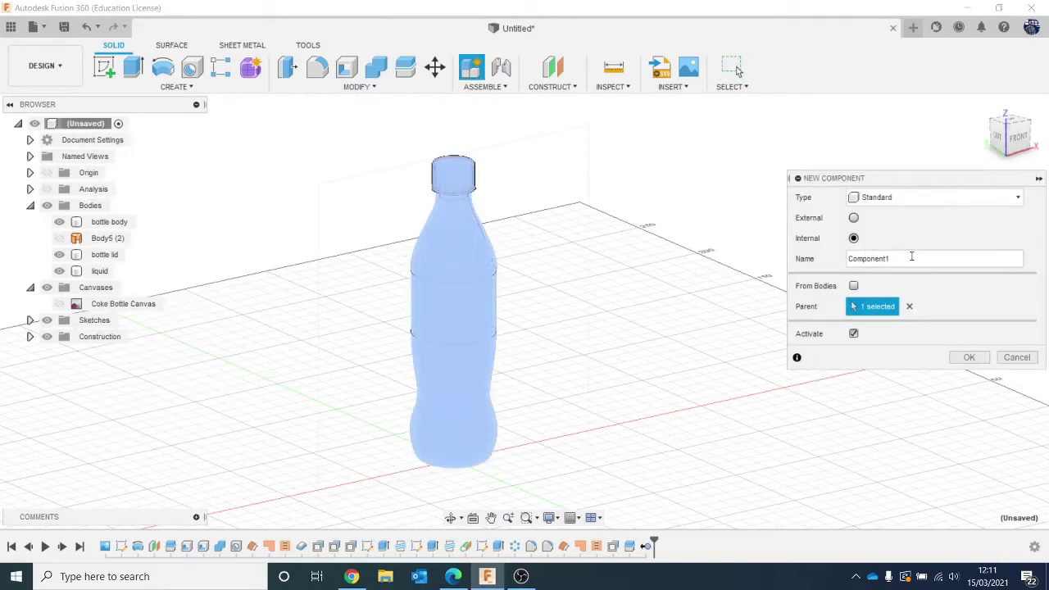
pyautogui.moveTo(799, 266); pyautogui.dragTo(842, 243)
pyautogui.write('bottle 1')
pyautogui.press('Return')
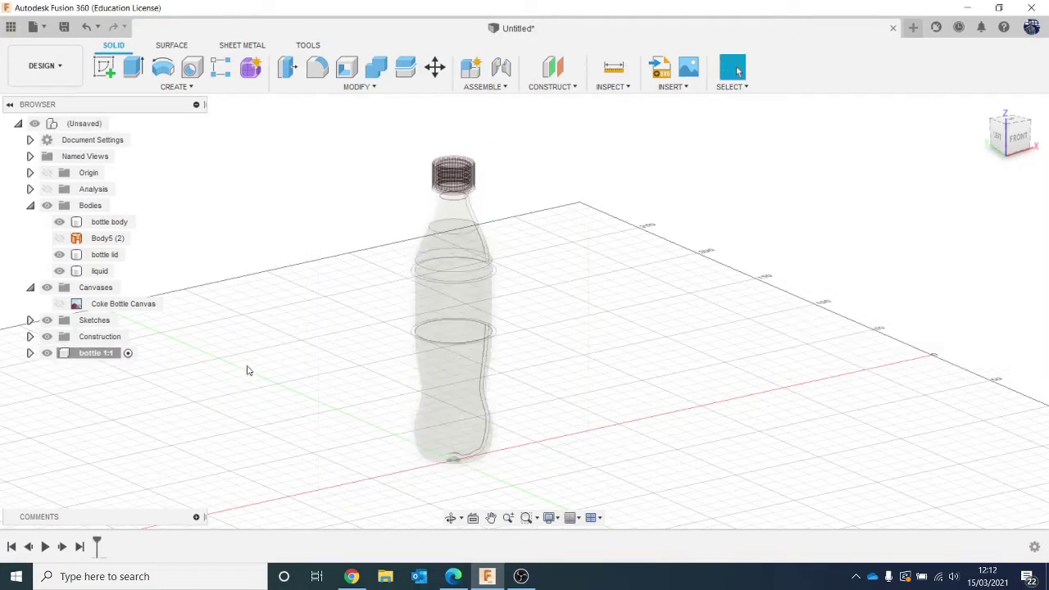
# Switch the active component to the top-level design and back to bottle 1
pyautogui.click(188, 363)
pyautogui.click(432, 293)
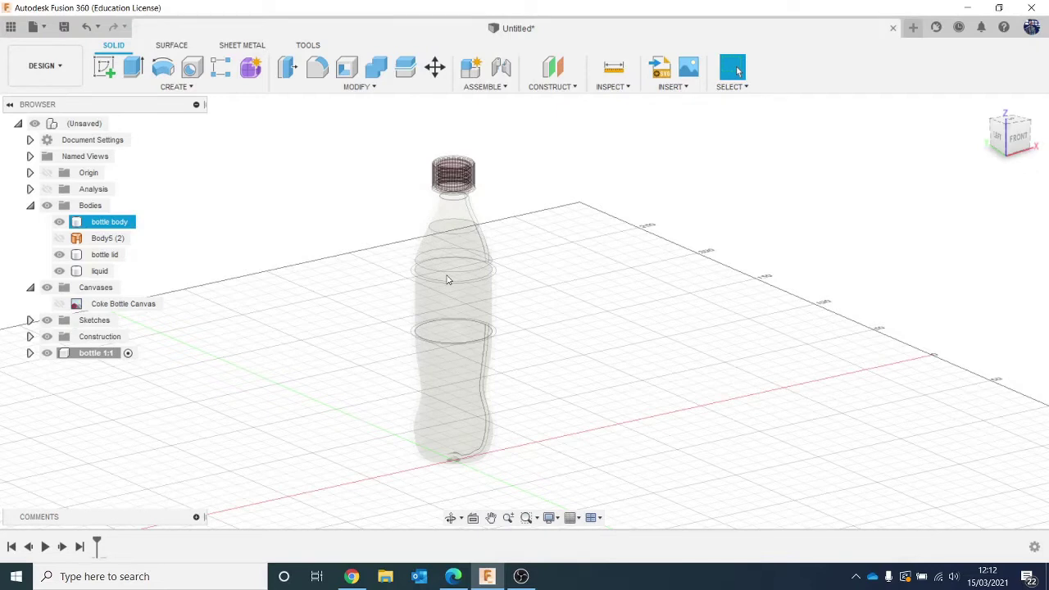
pyautogui.press('Escape')
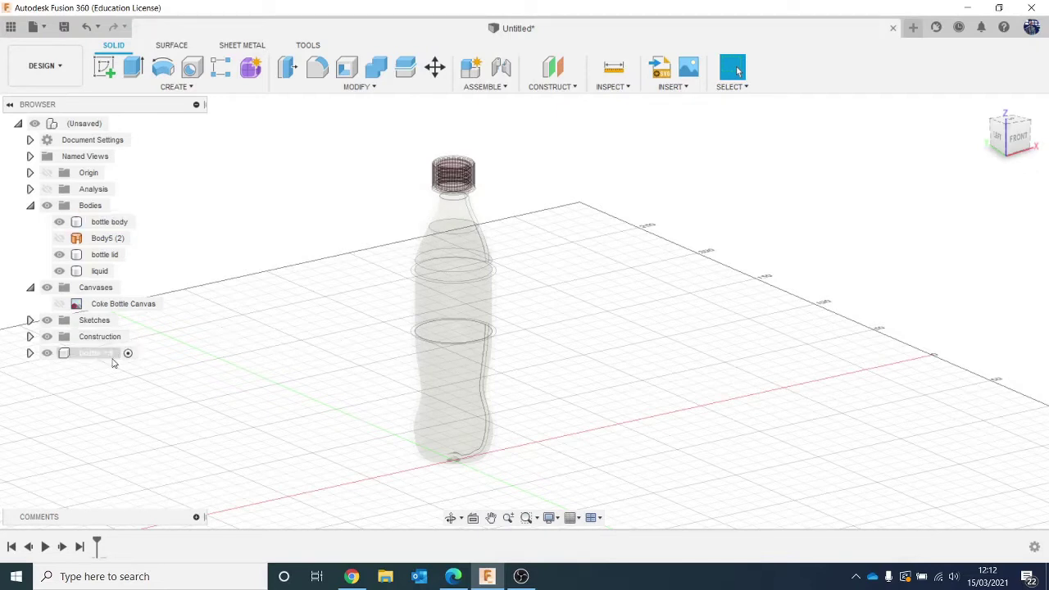
pyautogui.click(119, 355)
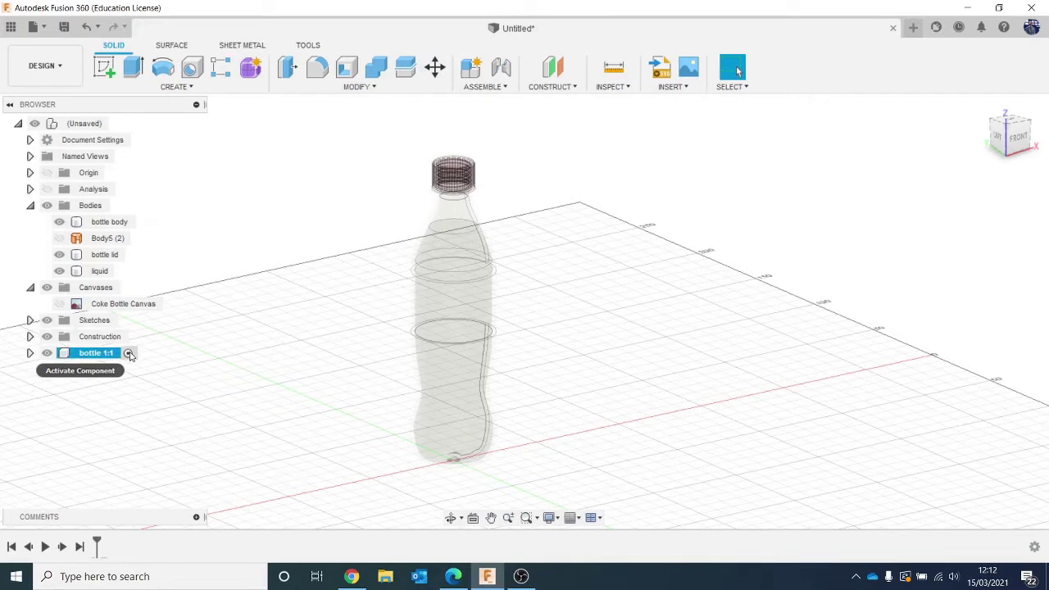
pyautogui.click(129, 353)
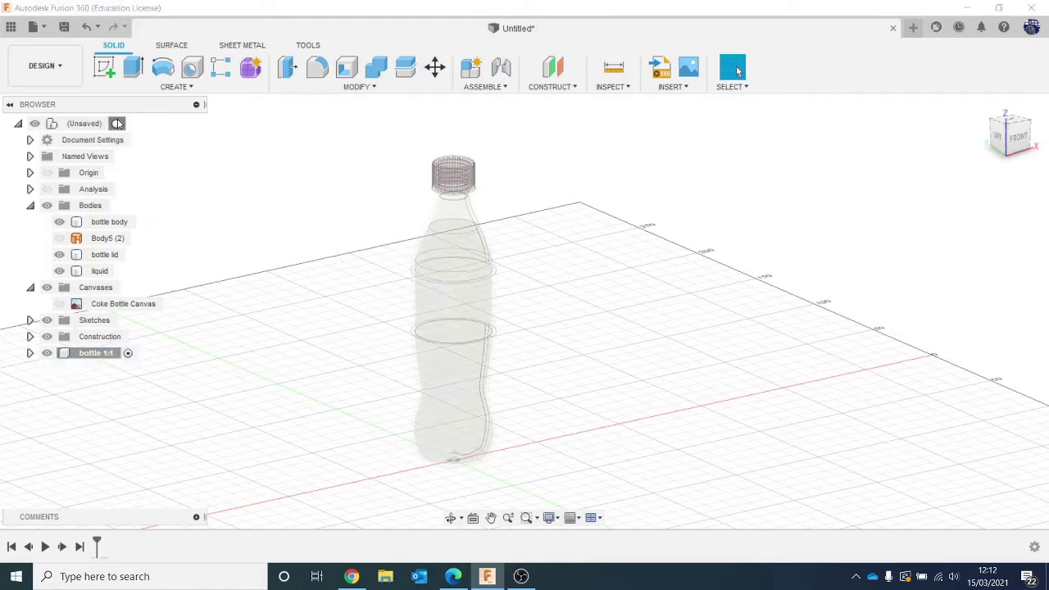
pyautogui.click(118, 123)
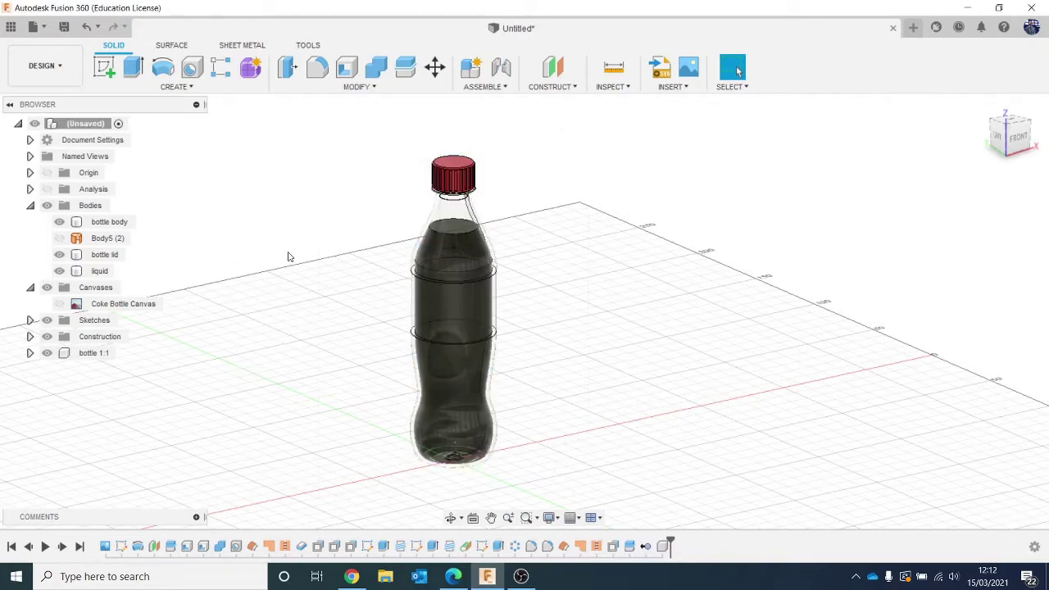
pyautogui.click(127, 354)
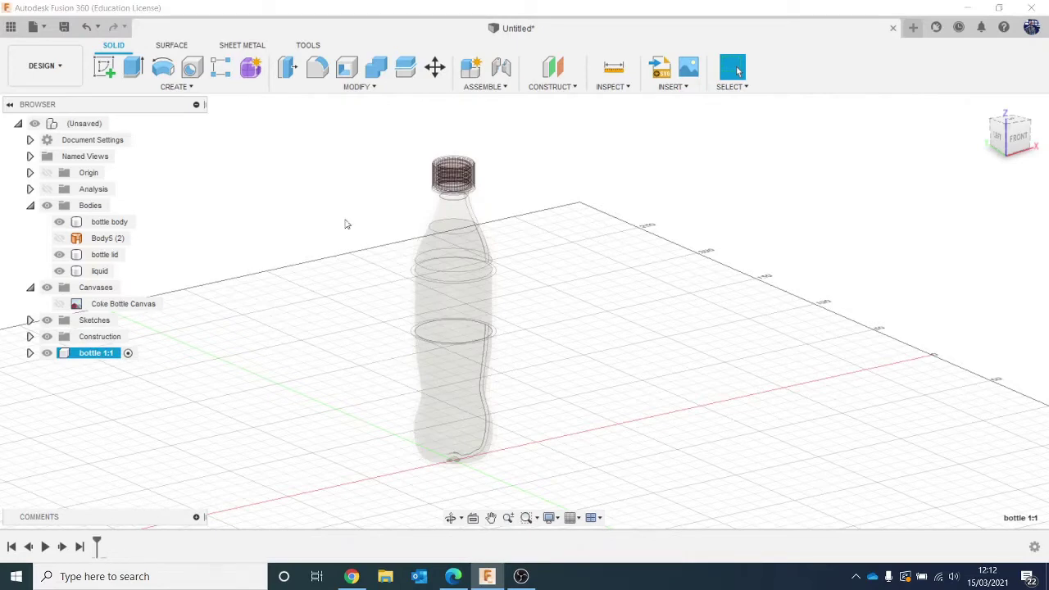
# Save the design as bottle video in the Intro to Fusion lessons 2020 Collyers project
pyautogui.click(64, 26)
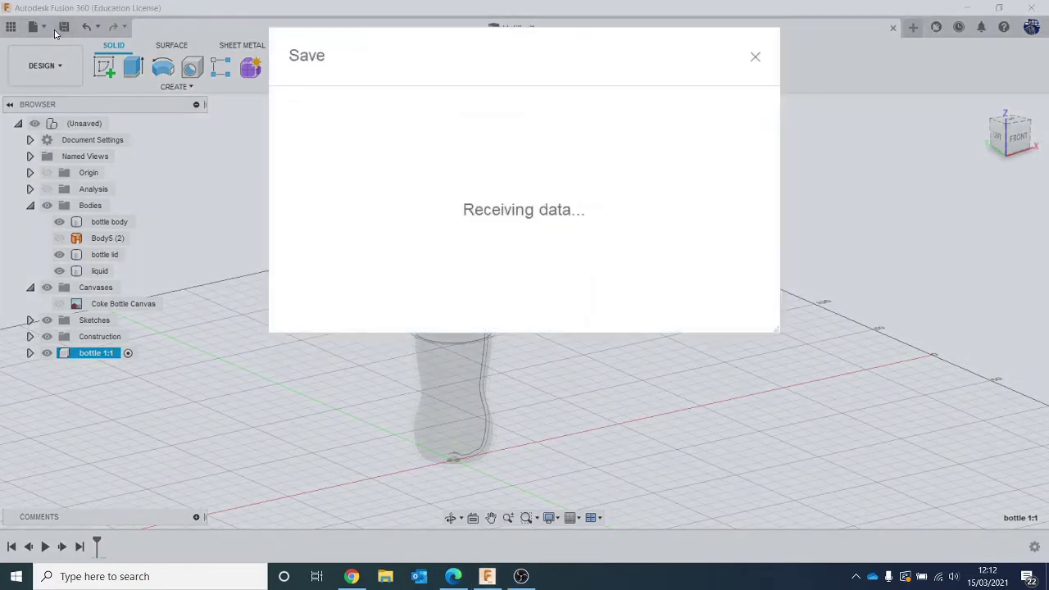
pyautogui.click(745, 179)
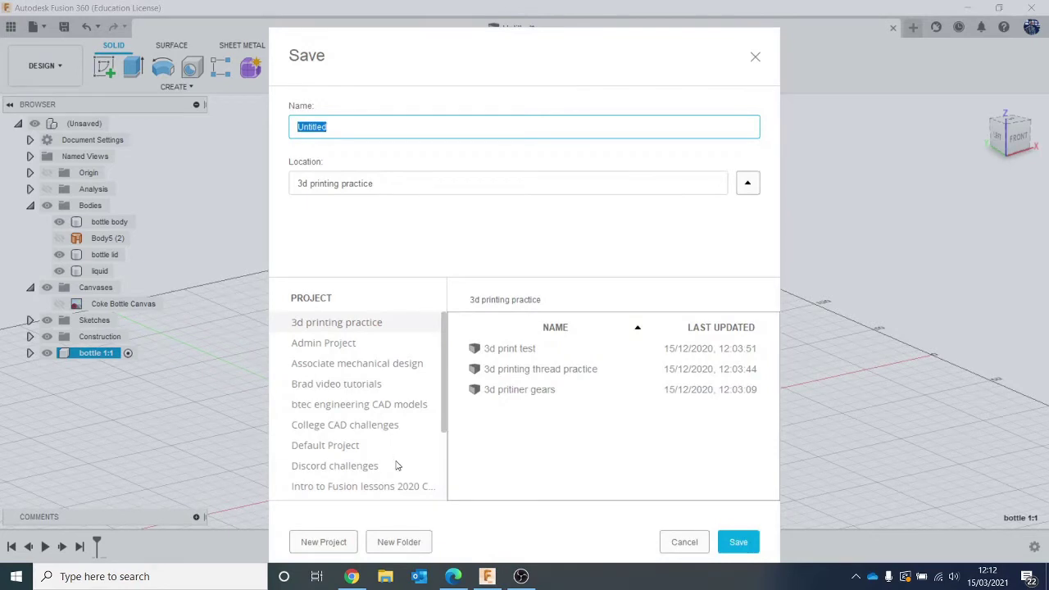
pyautogui.click(410, 487)
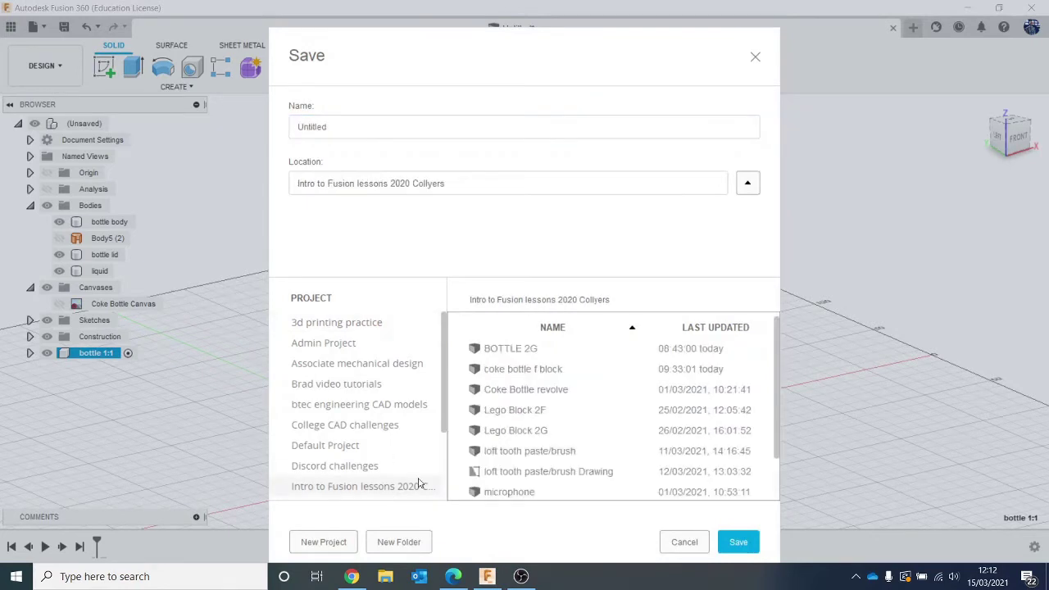
pyautogui.click(365, 133)
pyautogui.write('bo')
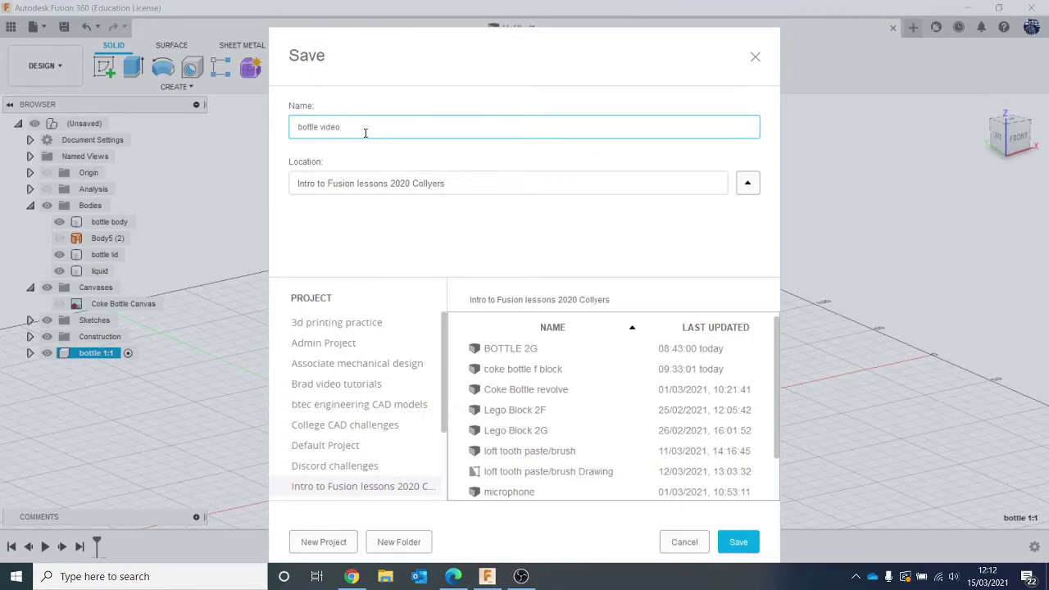
pyautogui.press('Return')
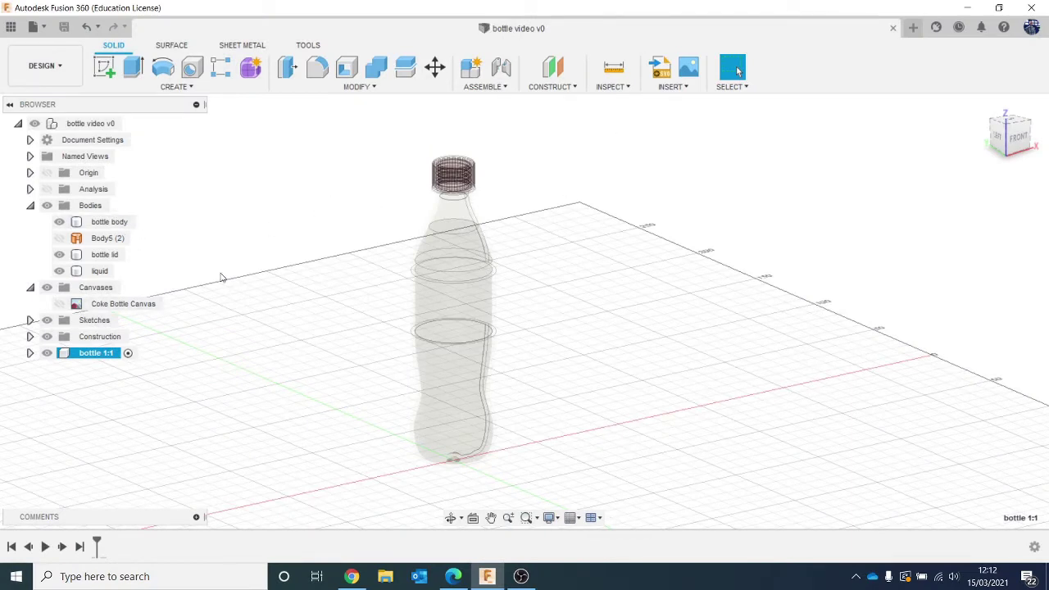
# Move the bottle body, bottle lid and liquid bodies into the bottle 1 component and delete the leftover Body5 (2)
pyautogui.moveTo(110, 222); pyautogui.dragTo(97, 355)
pyautogui.moveTo(97, 238); pyautogui.dragTo(98, 328)
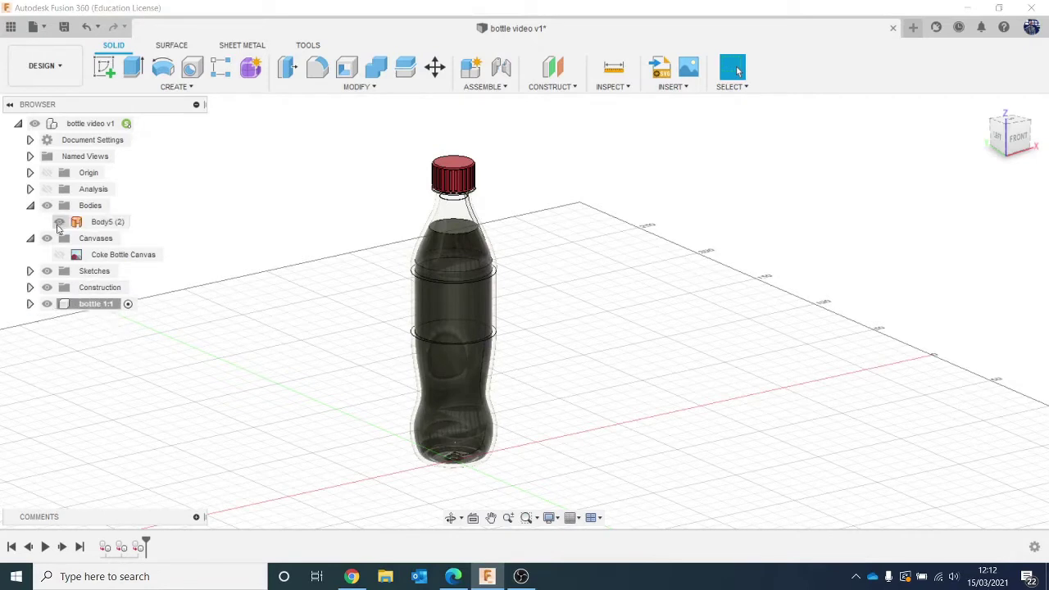
pyautogui.rightClick(108, 225)
pyautogui.click(186, 431)
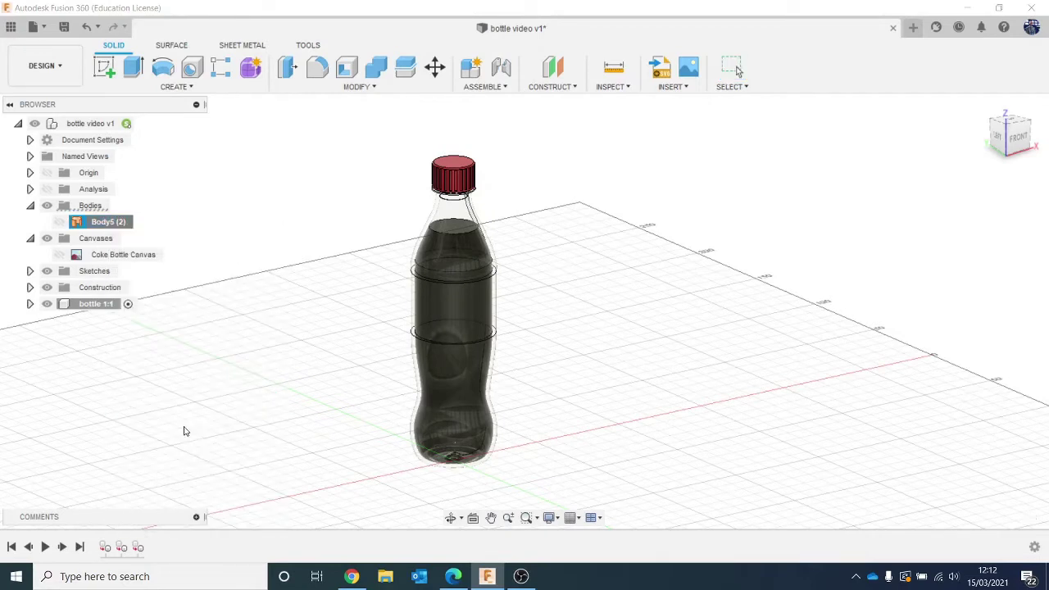
pyautogui.click(29, 272)
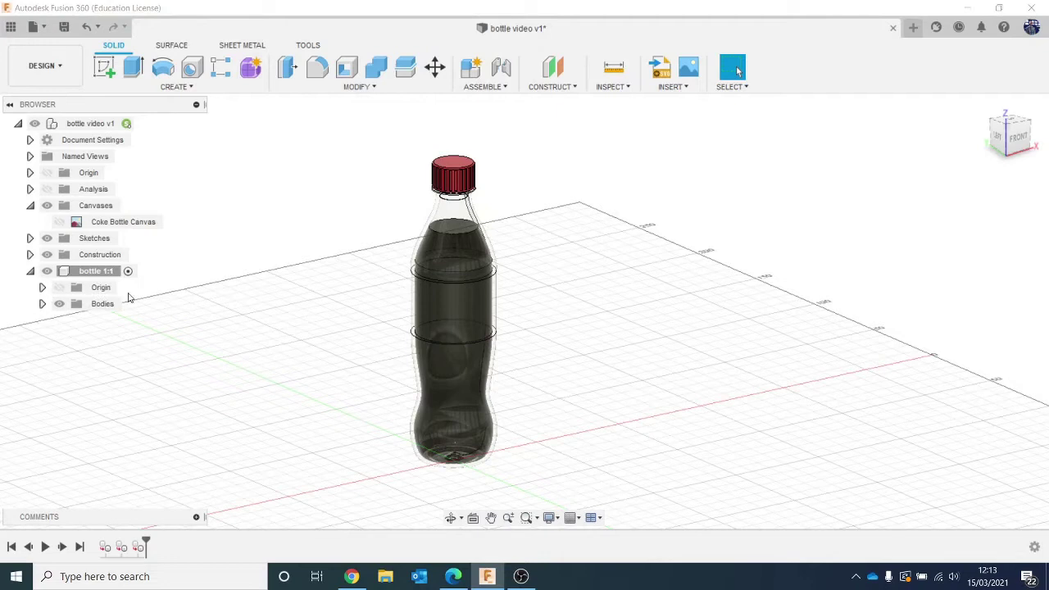
pyautogui.click(42, 304)
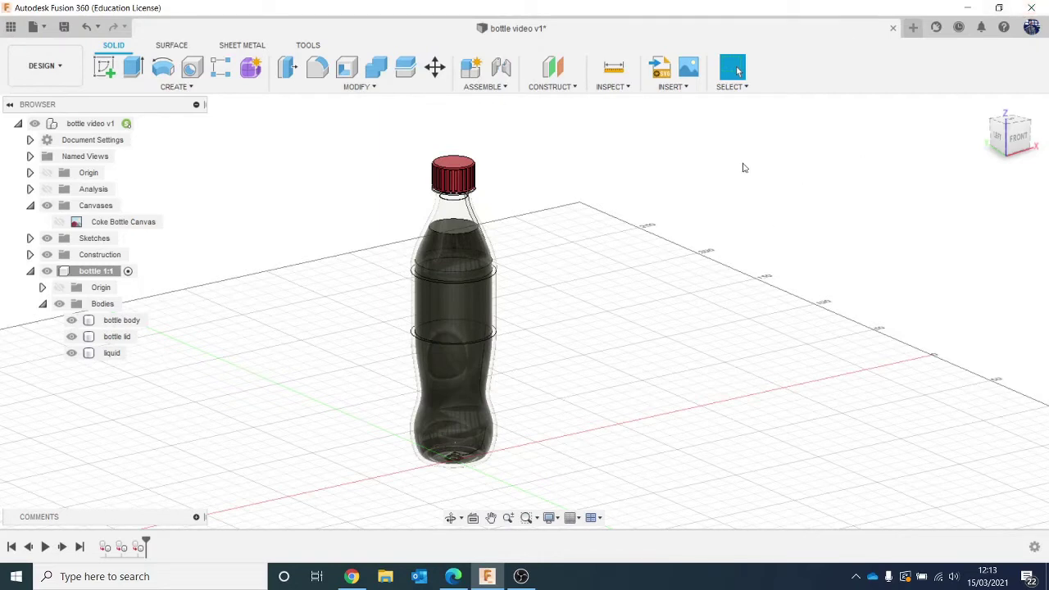
# Insert the Coke Bottle Label Canvas image from the computer as a decal on the bottle body's cylindrical label face
pyautogui.click(679, 87)
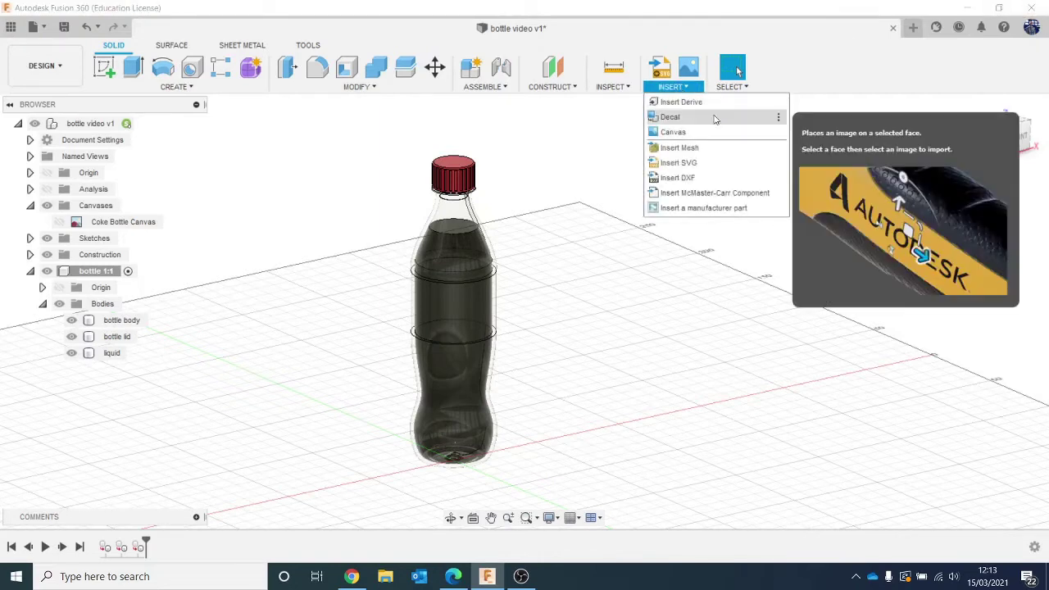
pyautogui.click(715, 119)
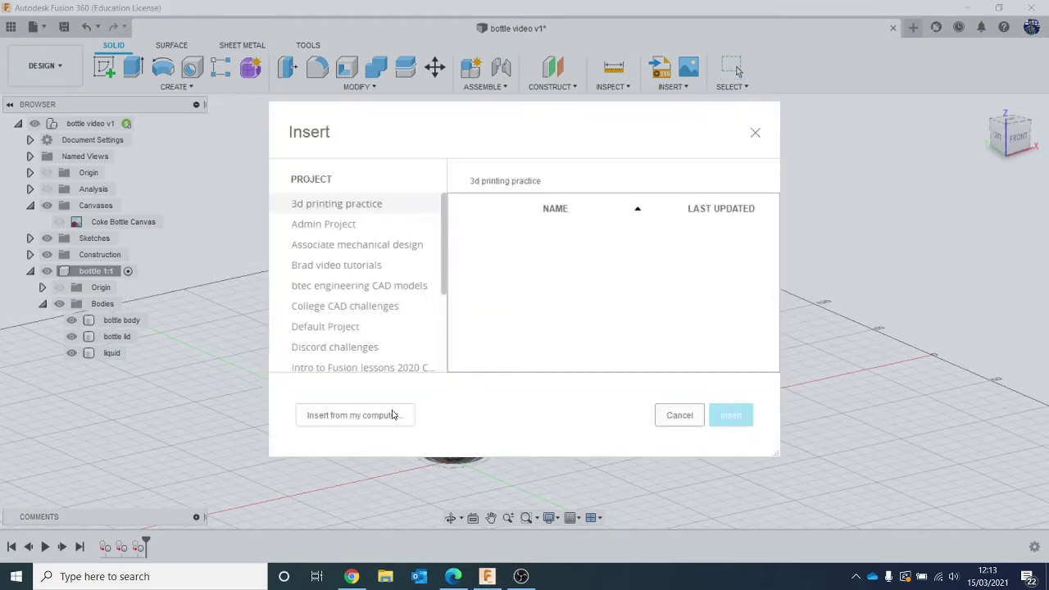
pyautogui.click(392, 415)
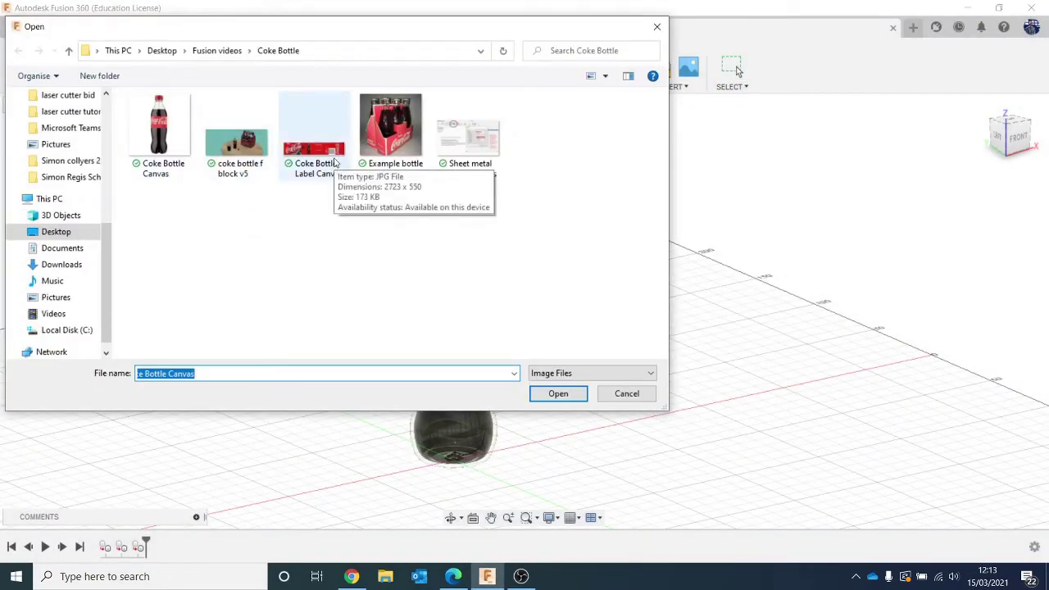
pyautogui.doubleClick(315, 152)
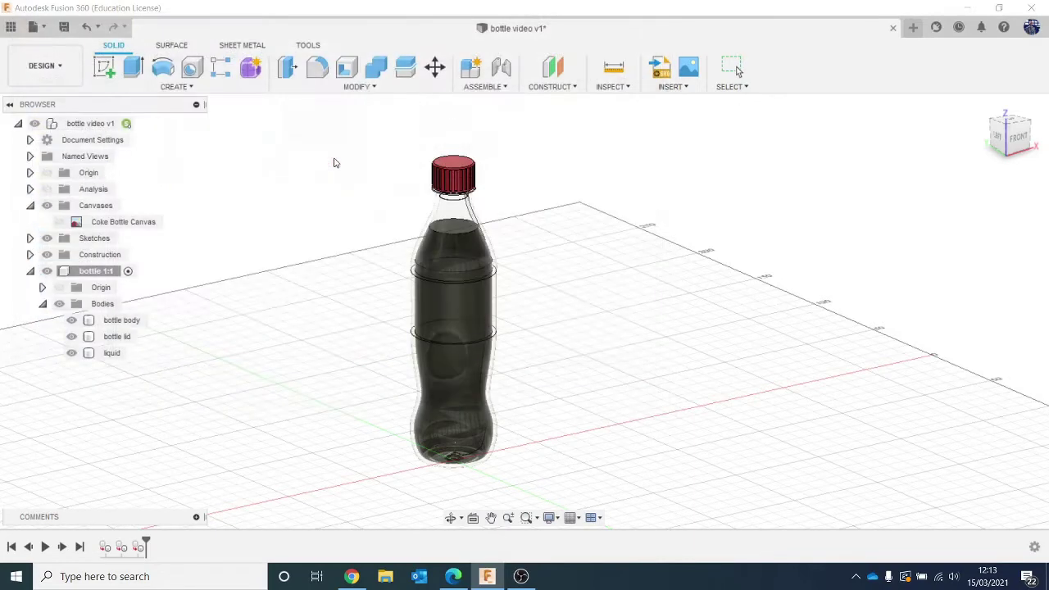
pyautogui.click(468, 339)
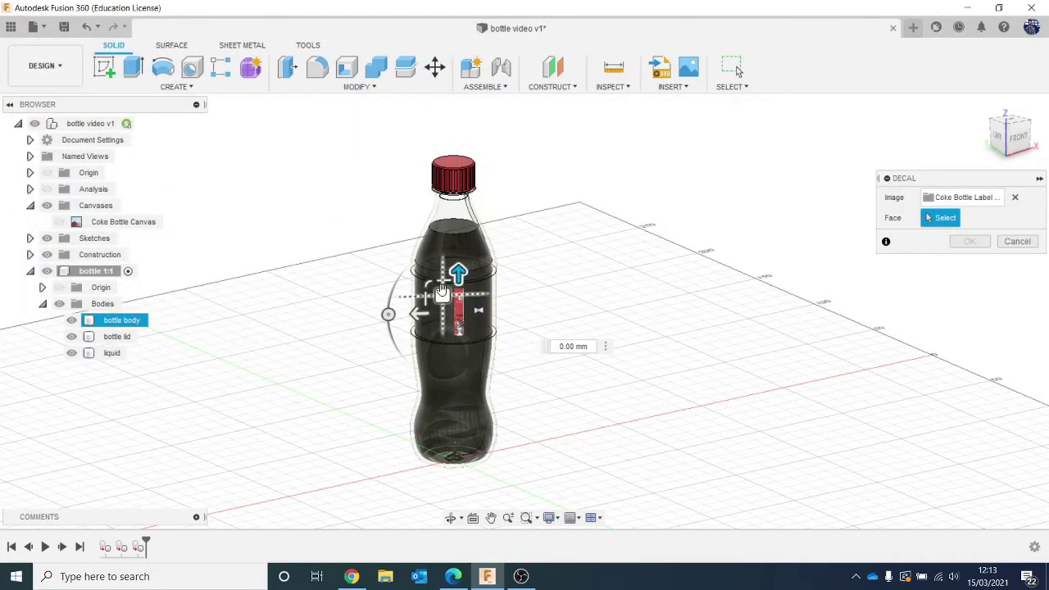
# Rotate the label decal to a Z angle of -90 degrees on the bottle
pyautogui.scroll(5, 468, 336)
pyautogui.scroll(3, 468, 331)
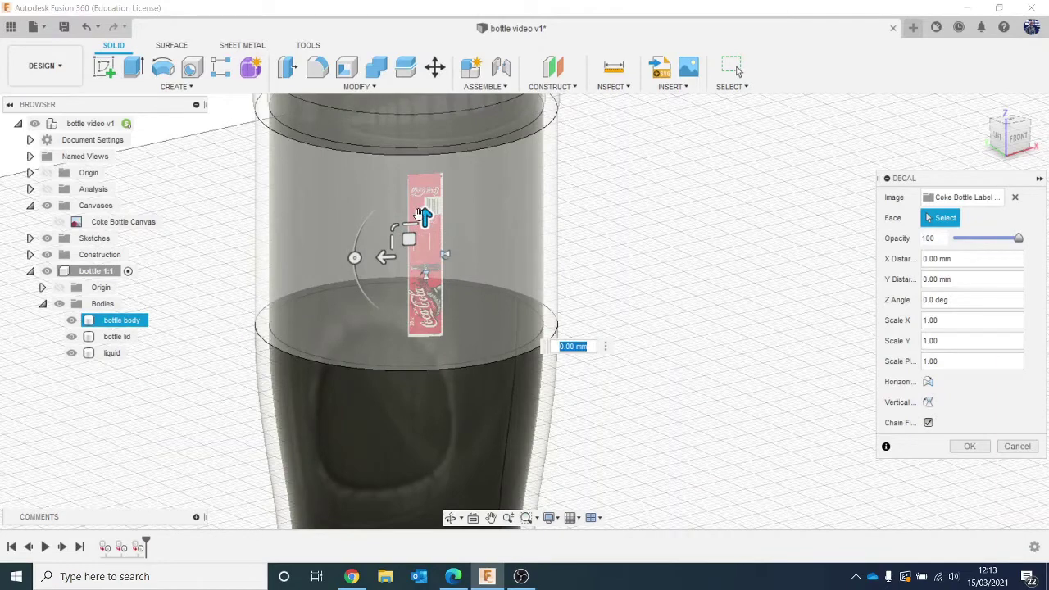
pyautogui.moveTo(354, 259); pyautogui.dragTo(417, 193)
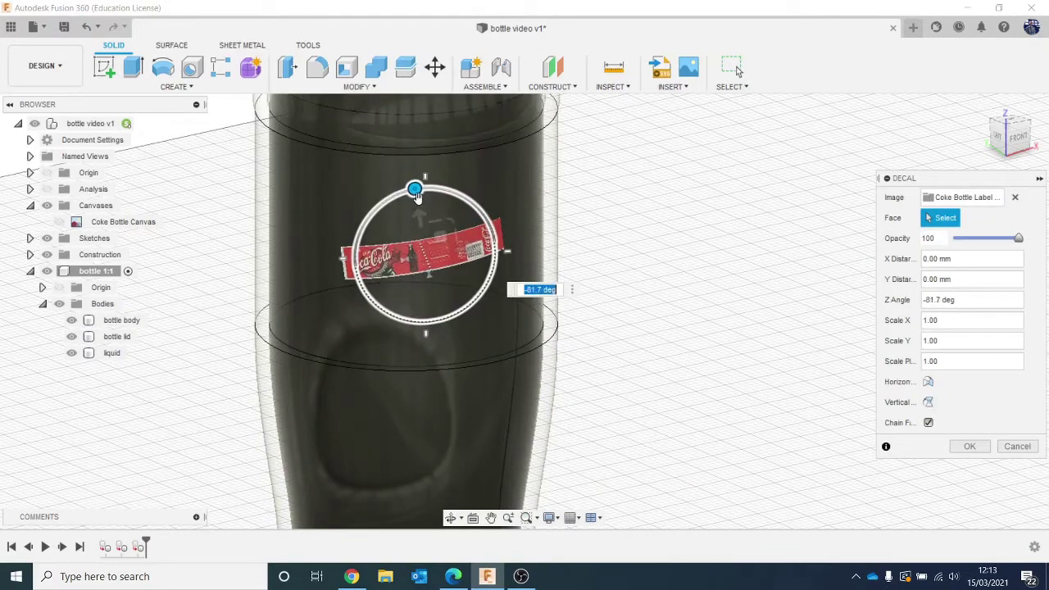
pyautogui.write('-9')
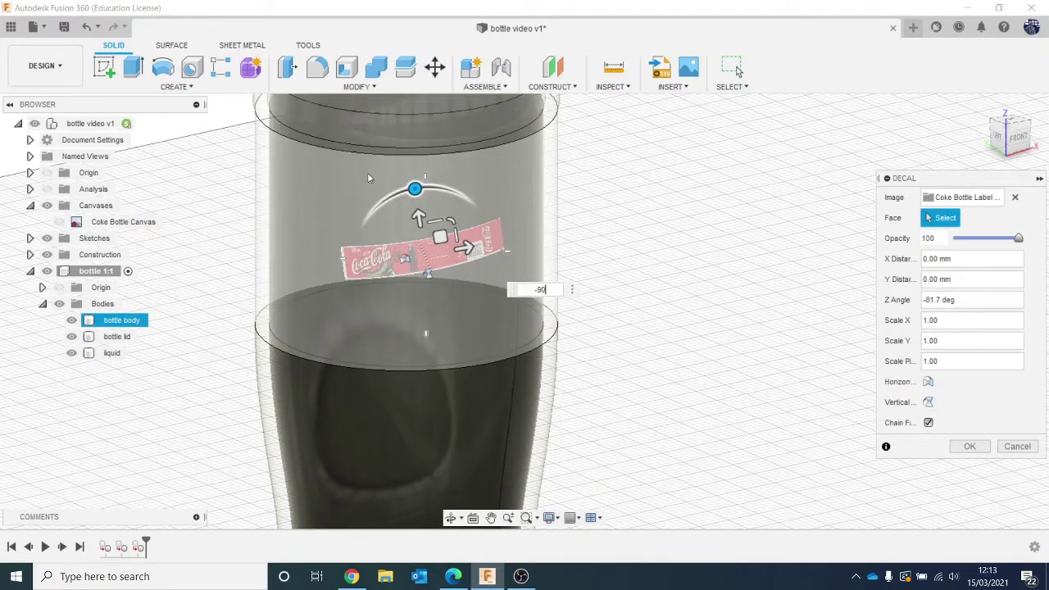
pyautogui.write('0')
pyautogui.press('Return')
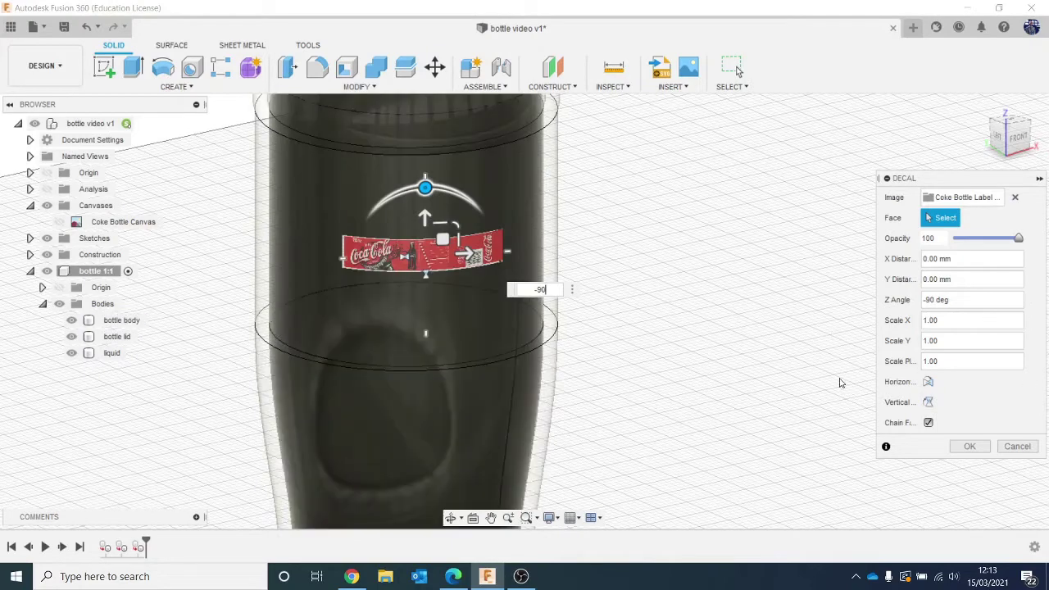
# Try to enlarge the decal to a plane scale of about 6.489, check it from behind the bottle and undo the scaling
pyautogui.scroll(-1, 651, 325)
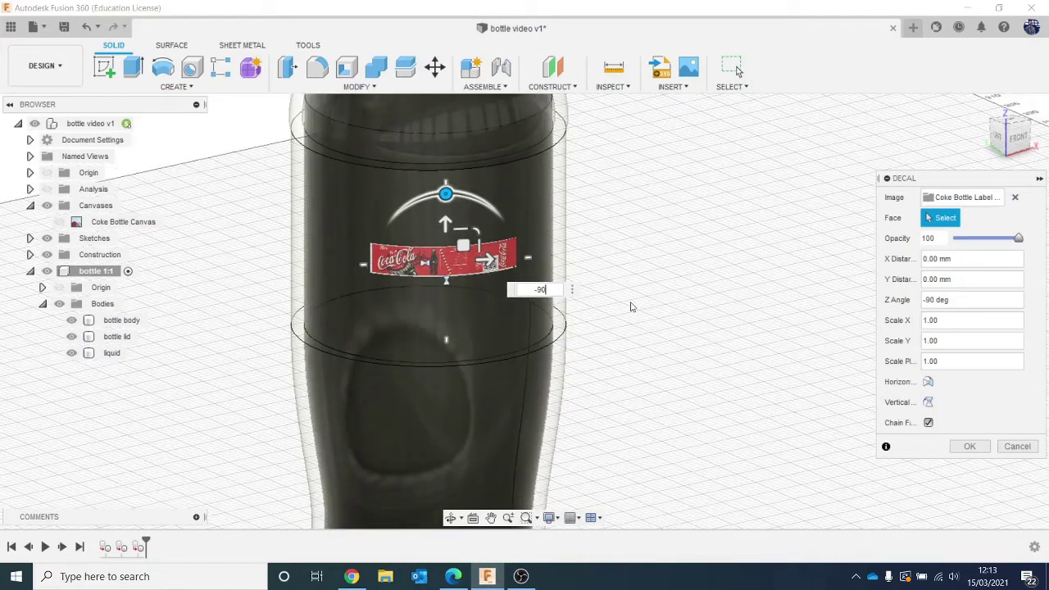
pyautogui.moveTo(474, 234); pyautogui.dragTo(639, 3)
pyautogui.moveTo(609, 300); pyautogui.dragTo(620, 409, button='middle')
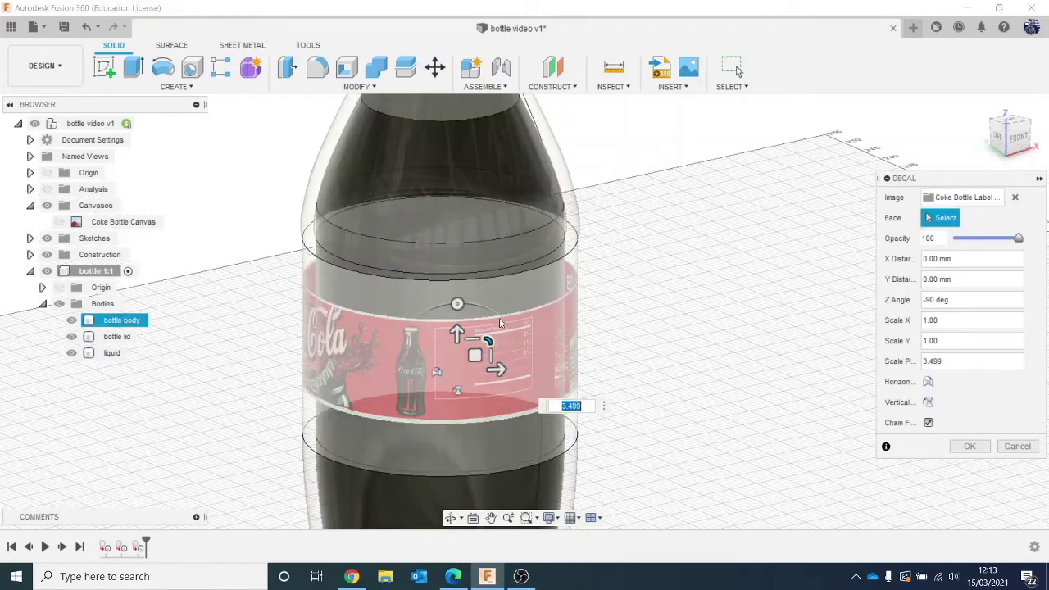
pyautogui.moveTo(490, 340); pyautogui.dragTo(498, 306)
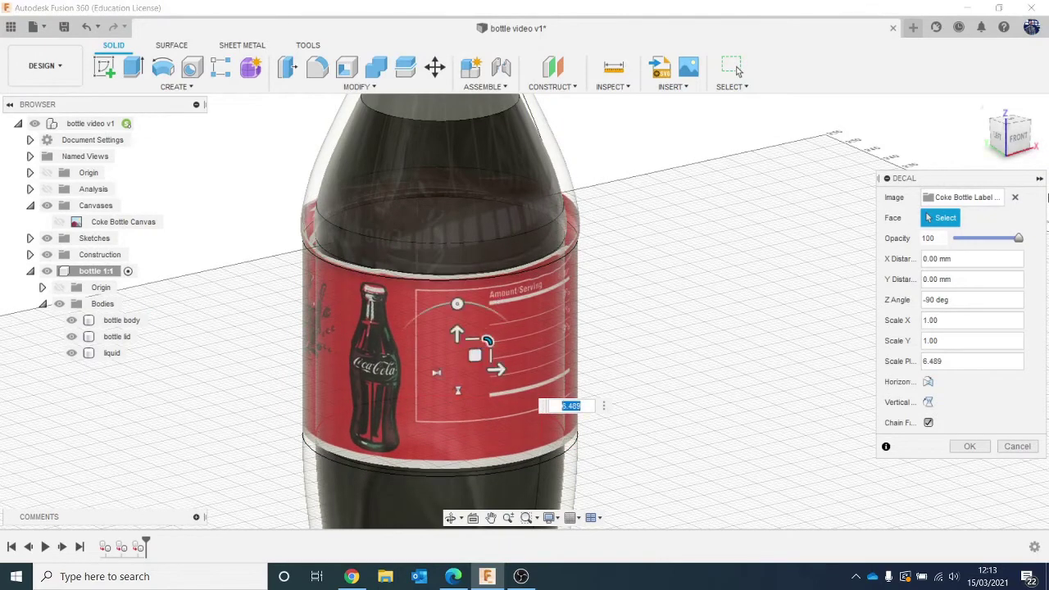
pyautogui.click(1013, 134)
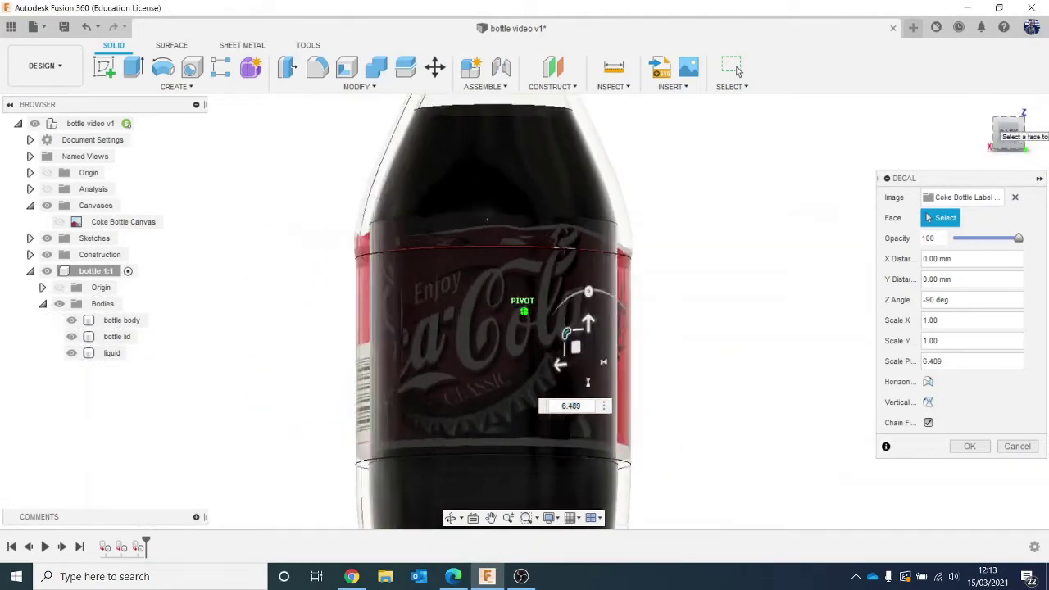
pyautogui.hotkey('ctrl', 'z')
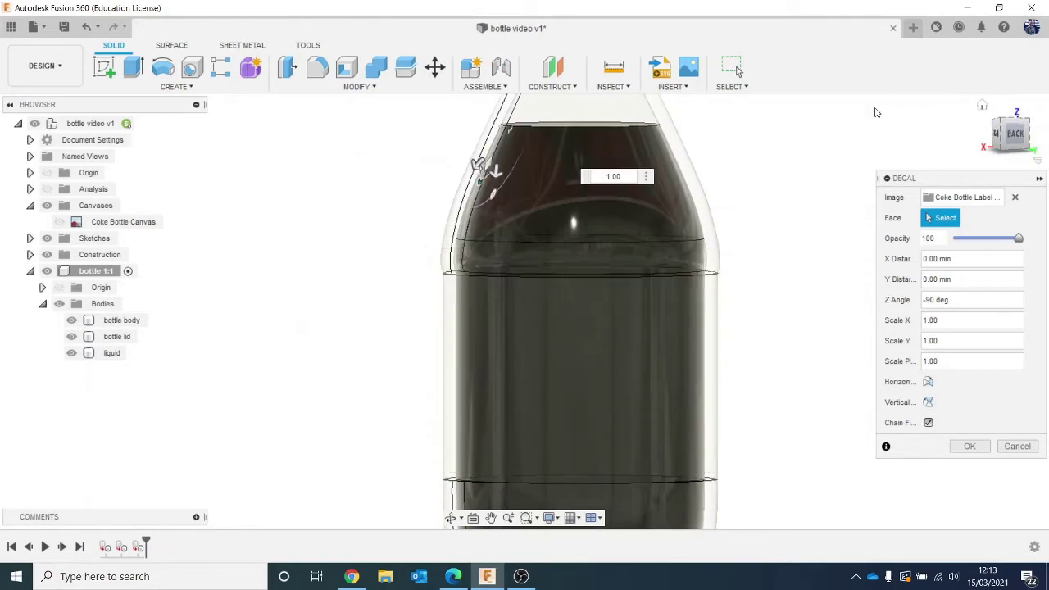
# Turn off face chaining for the decal and replace the selected face with the bottle body's cylindrical label face
pyautogui.click(928, 423)
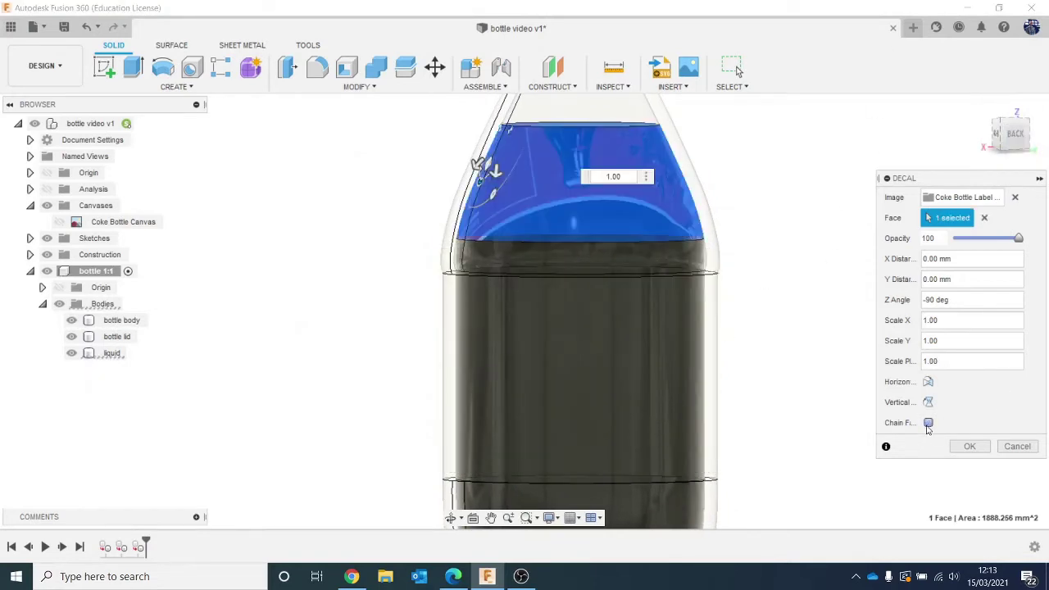
pyautogui.scroll(-3, 756, 328)
pyautogui.moveTo(1010, 148); pyautogui.dragTo(869, 168)
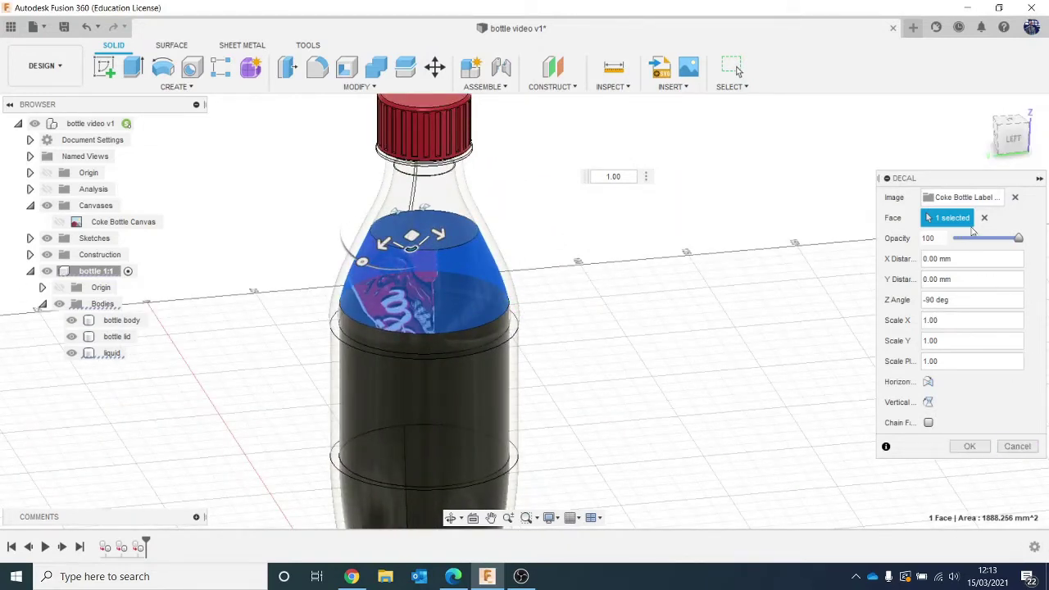
pyautogui.click(984, 217)
pyautogui.click(428, 403)
# Set the decal's Z angle to -90 degrees so the label runs horizontally around the bottle
pyautogui.moveTo(649, 309); pyautogui.dragTo(620, 180, button='middle')
pyautogui.moveTo(327, 276); pyautogui.dragTo(391, 198)
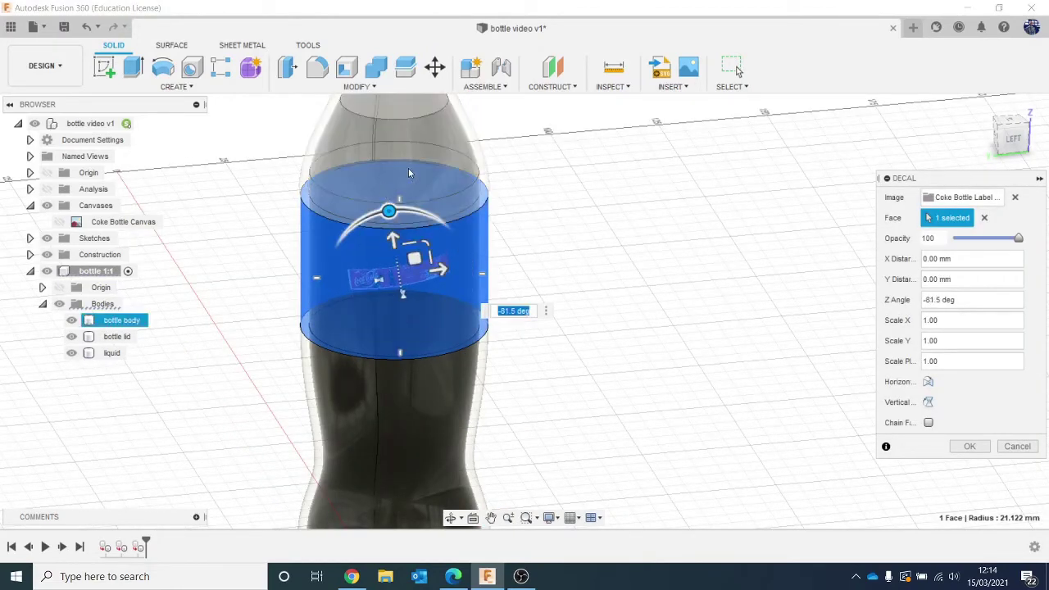
pyautogui.write('-90')
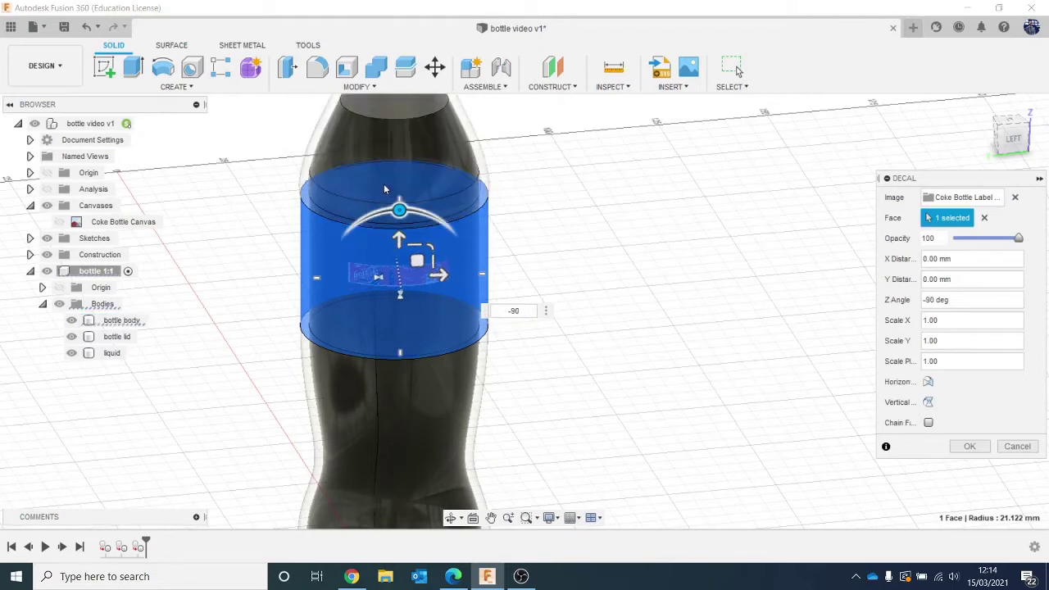
# Enlarge the decal in plane, ending at a scale of about 1.706, to fill the label band and create the decal
pyautogui.scroll(5, 318, 310)
pyautogui.scroll(2, 318, 310)
pyautogui.moveTo(294, 305); pyautogui.dragTo(422, 175)
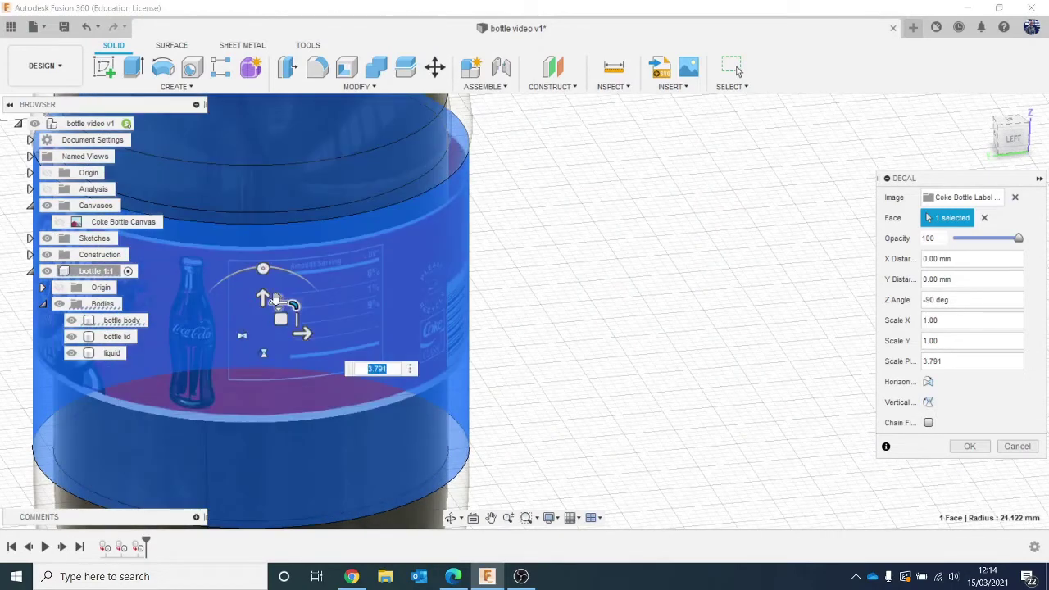
pyautogui.moveTo(262, 299); pyautogui.dragTo(642, 340)
pyautogui.scroll(-3, 704, 293)
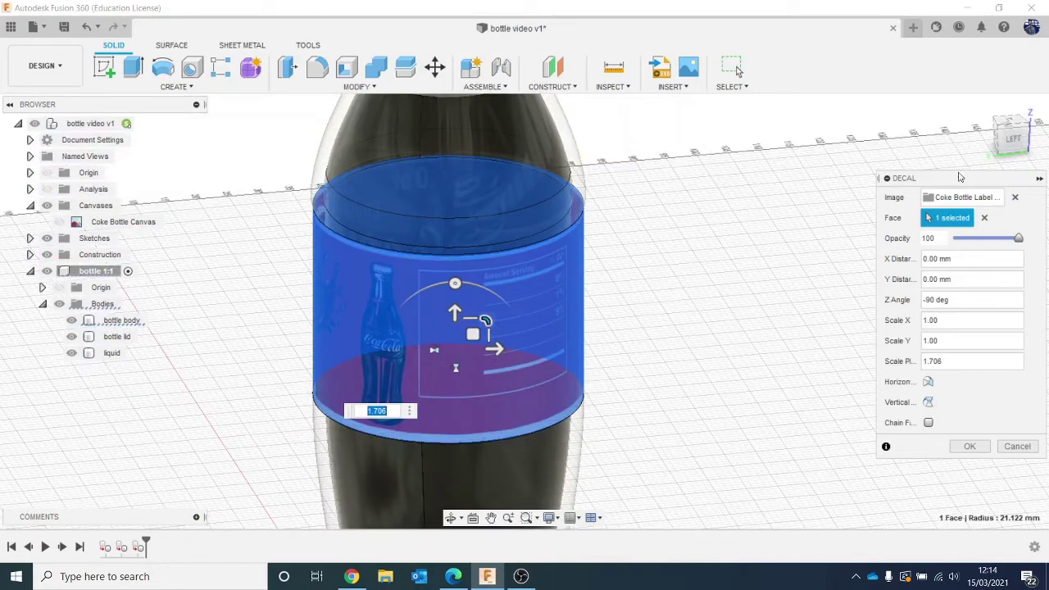
pyautogui.moveTo(1013, 141); pyautogui.dragTo(1045, 133)
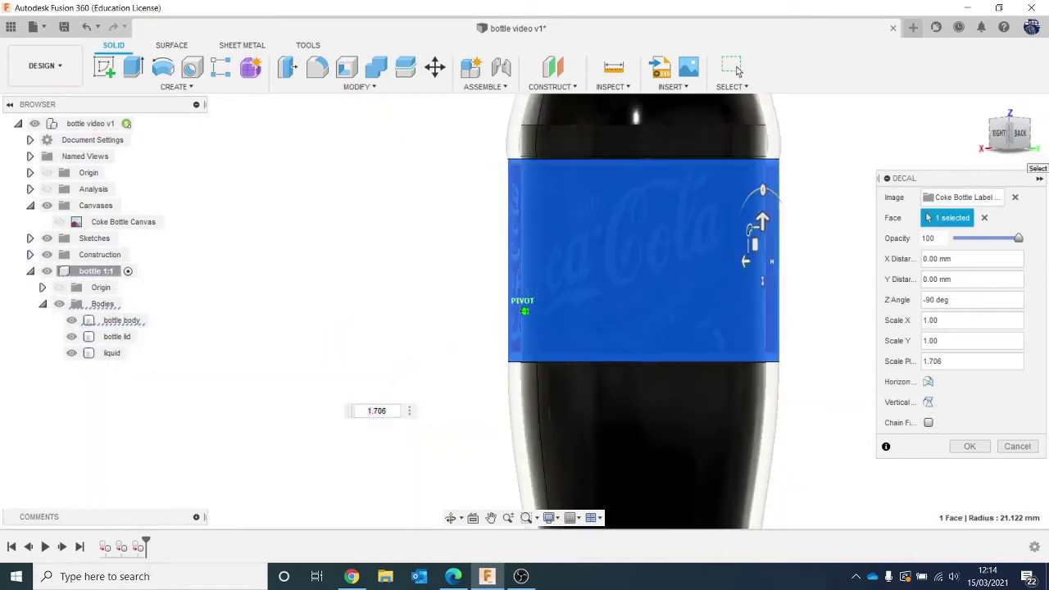
pyautogui.click(970, 446)
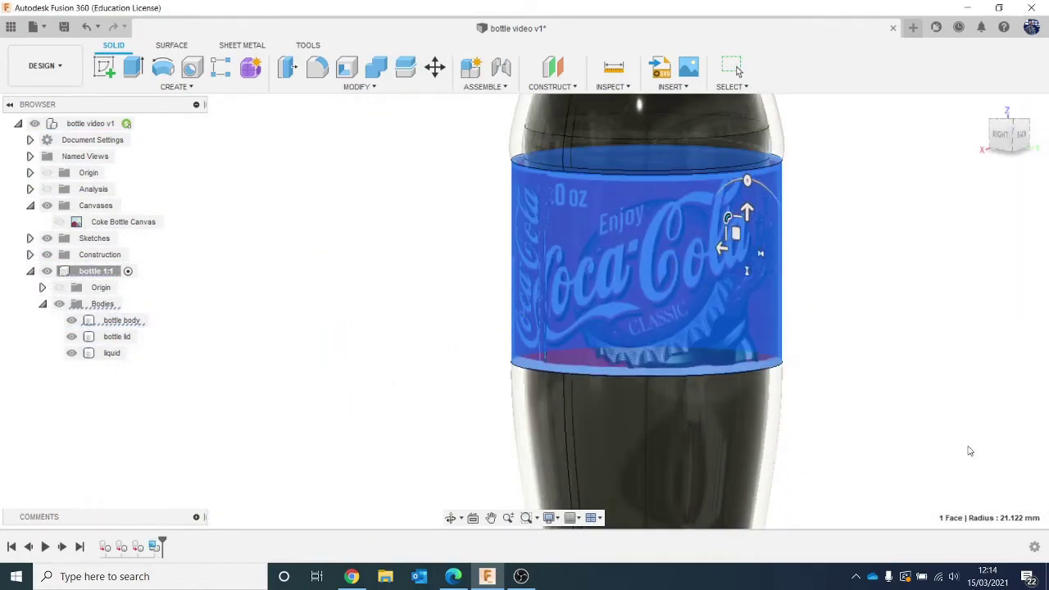
# Examine the label around the bottle and the bodies and decals held in the bottle component
pyautogui.moveTo(914, 375); pyautogui.dragTo(689, 369, button='middle')
pyautogui.scroll(-3, 690, 316)
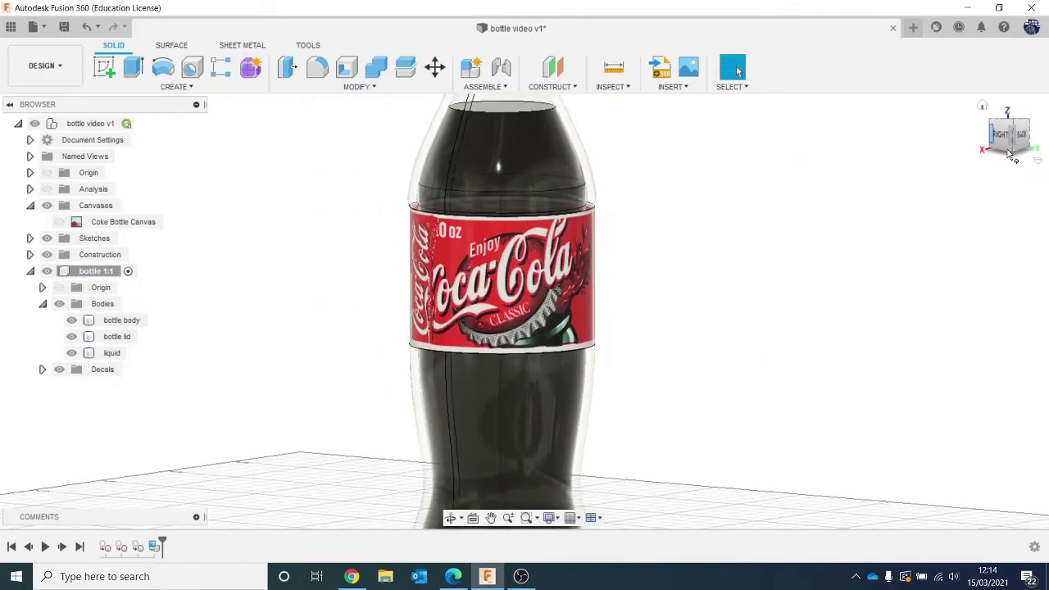
pyautogui.moveTo(1007, 151)
pyautogui.mouseDown()
pyautogui.moveTo(1039, 144)
pyautogui.moveTo(1008, 176)
pyautogui.moveTo(990, 135)
pyautogui.moveTo(966, 144)
pyautogui.moveTo(1002, 159)
pyautogui.moveTo(1009, 139)
pyautogui.moveTo(1018, 144)
pyautogui.moveTo(1010, 139)
pyautogui.mouseUp()
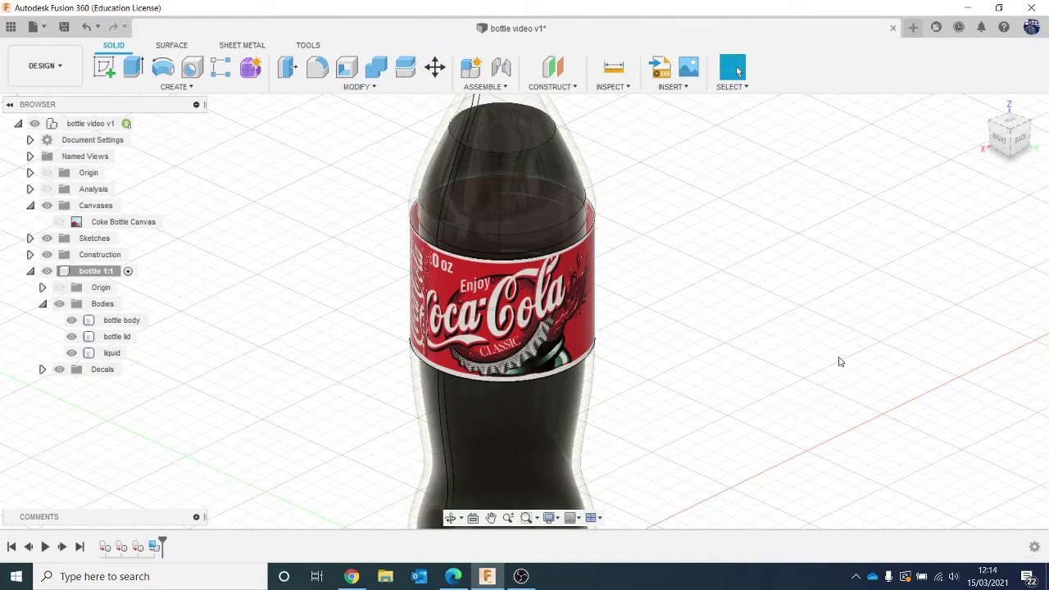
pyautogui.scroll(-1, 839, 362)
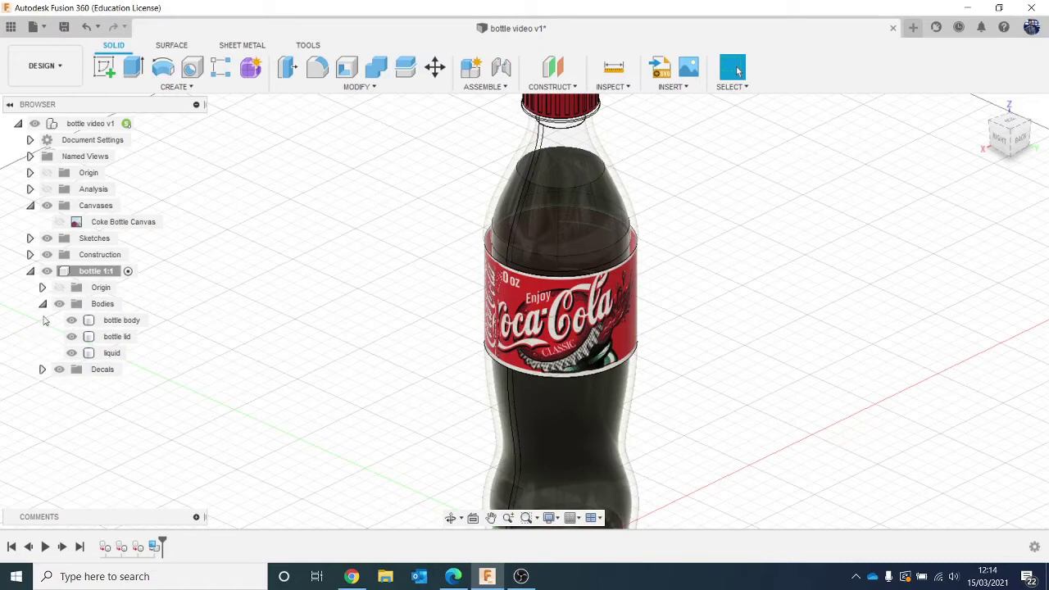
pyautogui.click(30, 271)
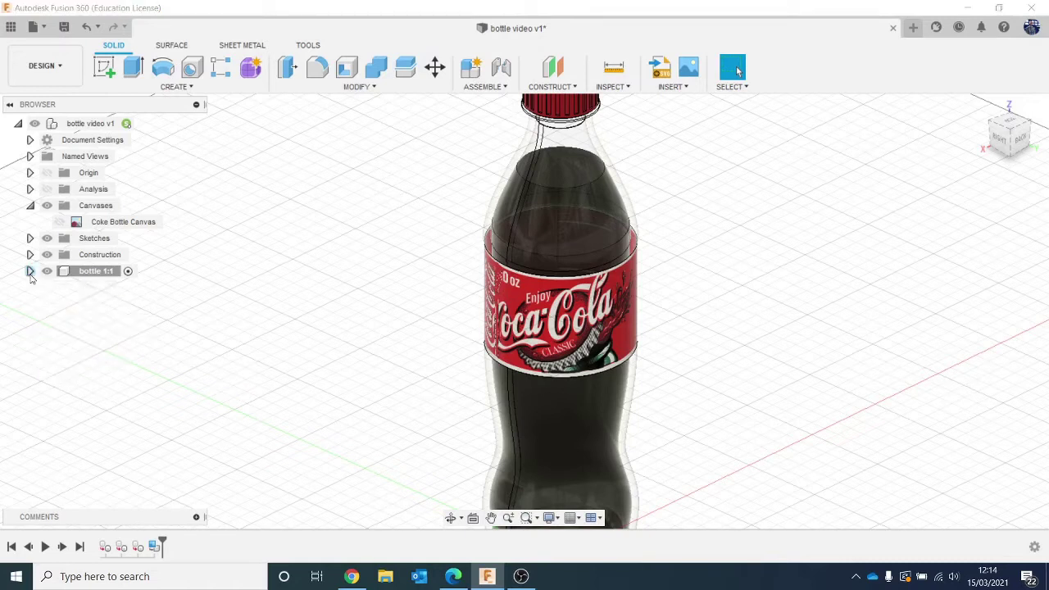
pyautogui.click(30, 271)
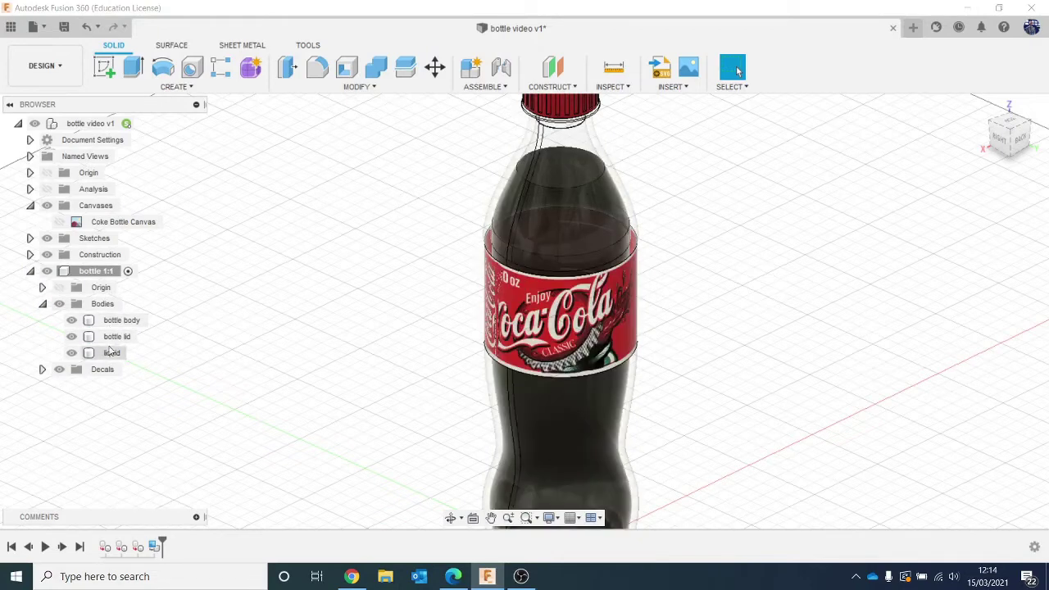
pyautogui.click(30, 271)
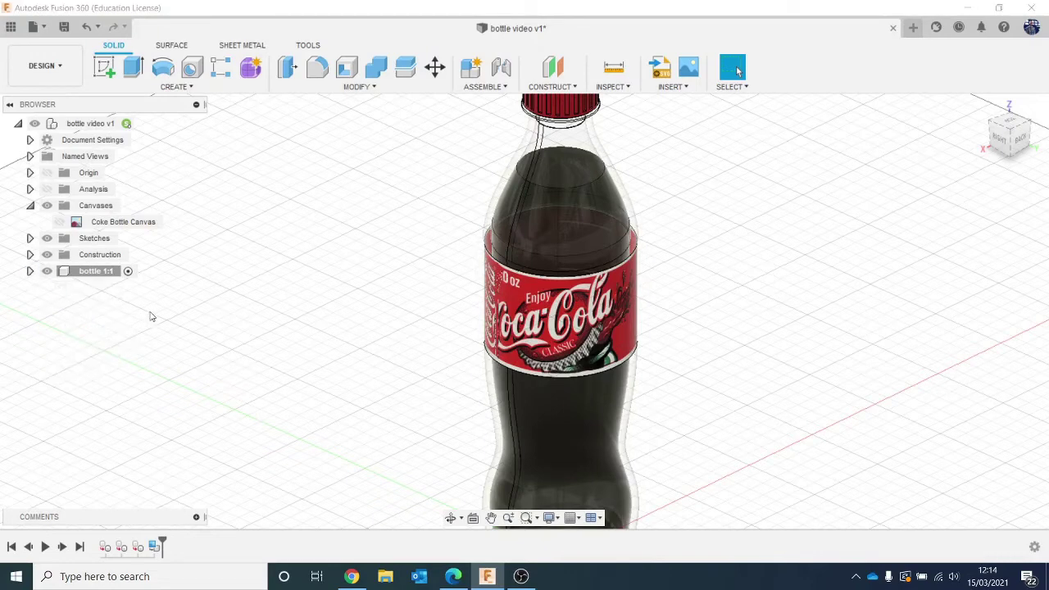
pyautogui.scroll(-4, 232, 333)
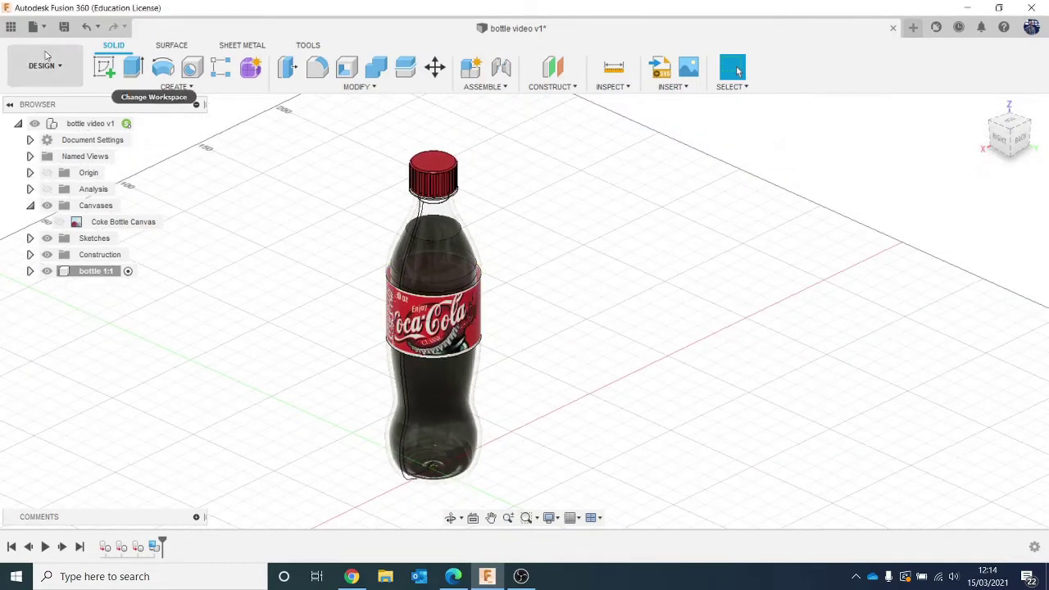
# Preview the bottle in the Render workspace and return to the Design workspace
pyautogui.click(45, 66)
pyautogui.click(78, 141)
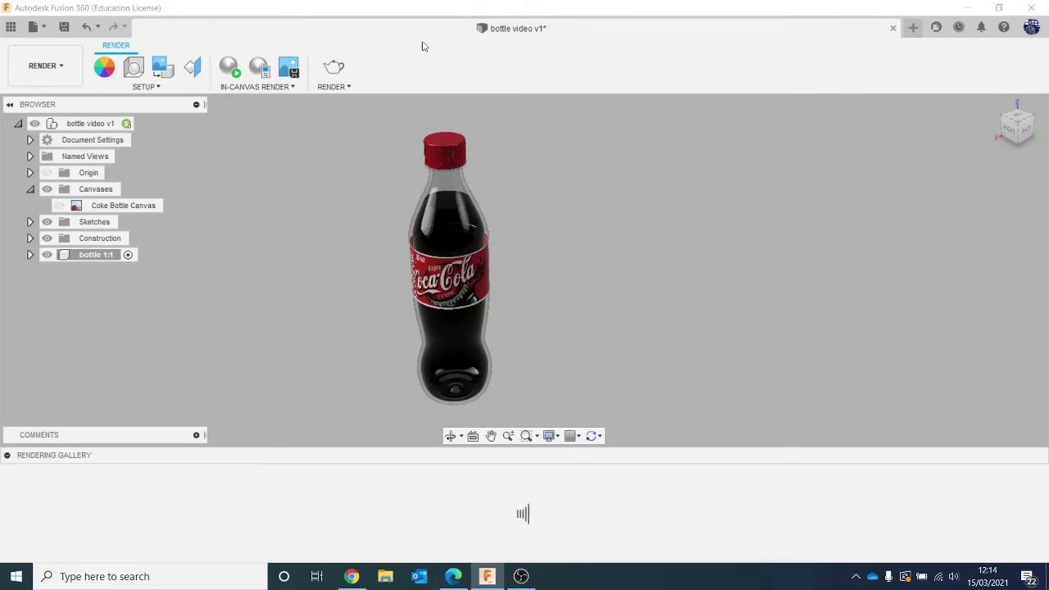
pyautogui.click(45, 65)
pyautogui.click(41, 98)
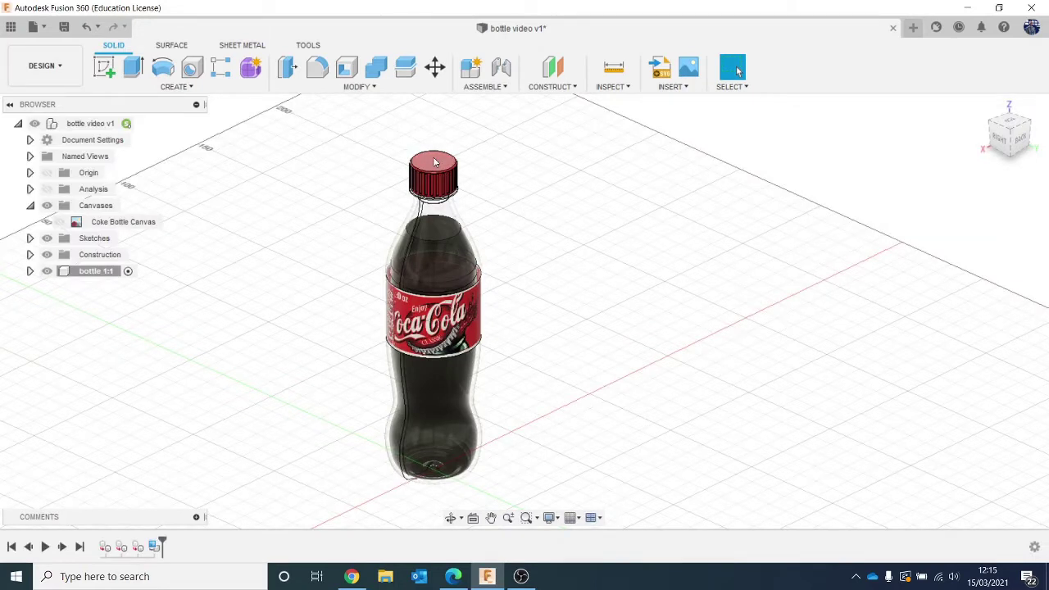
pyautogui.scroll(-1, 295, 380)
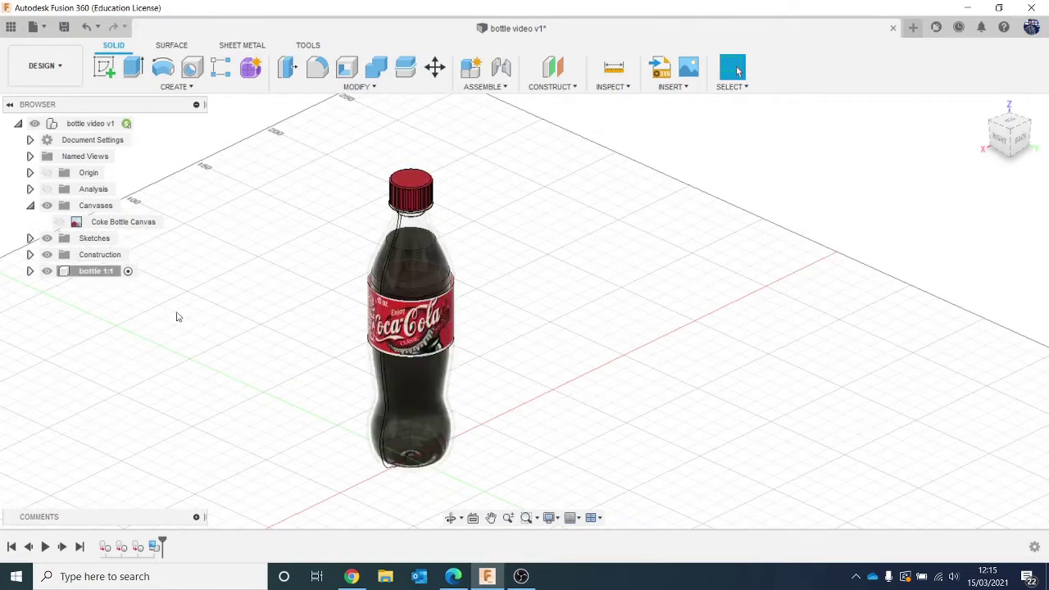
# Copy the bottle component and paste a second instance into the top-level design
pyautogui.click(96, 271)
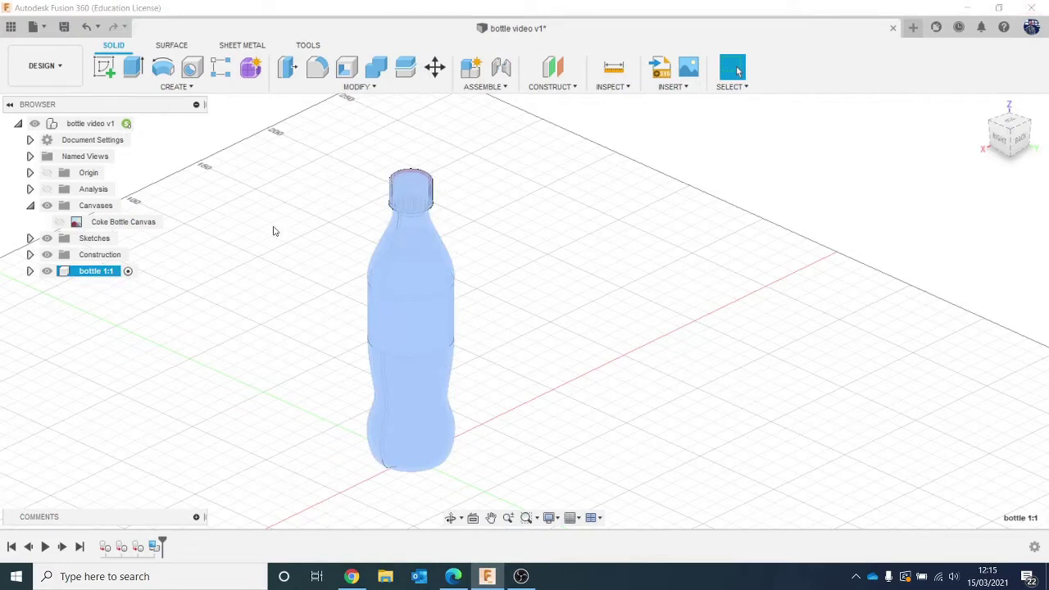
pyautogui.click(66, 124)
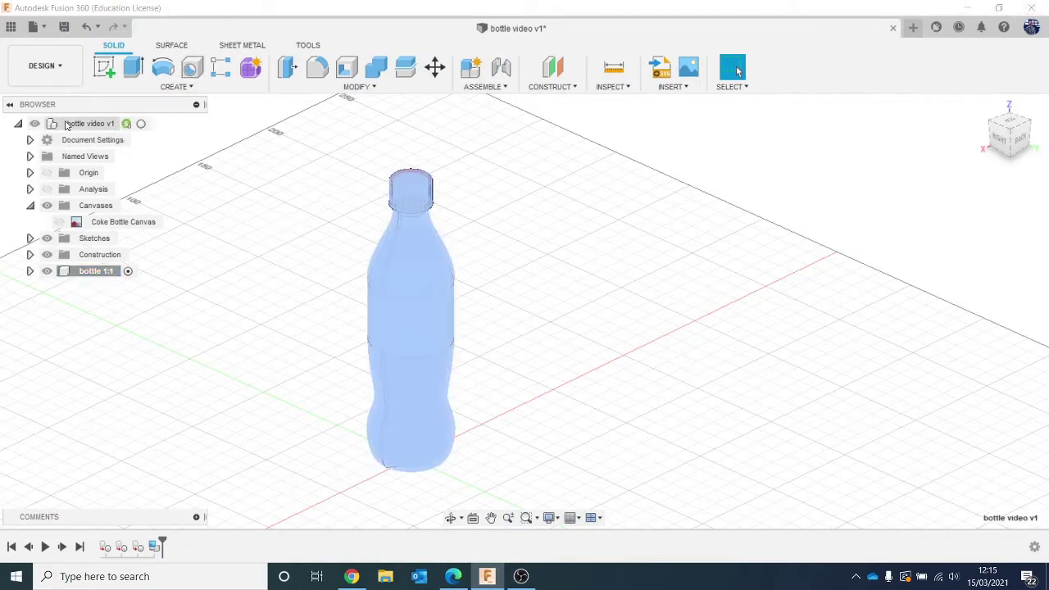
pyautogui.hotkey('ctrl', 'v')
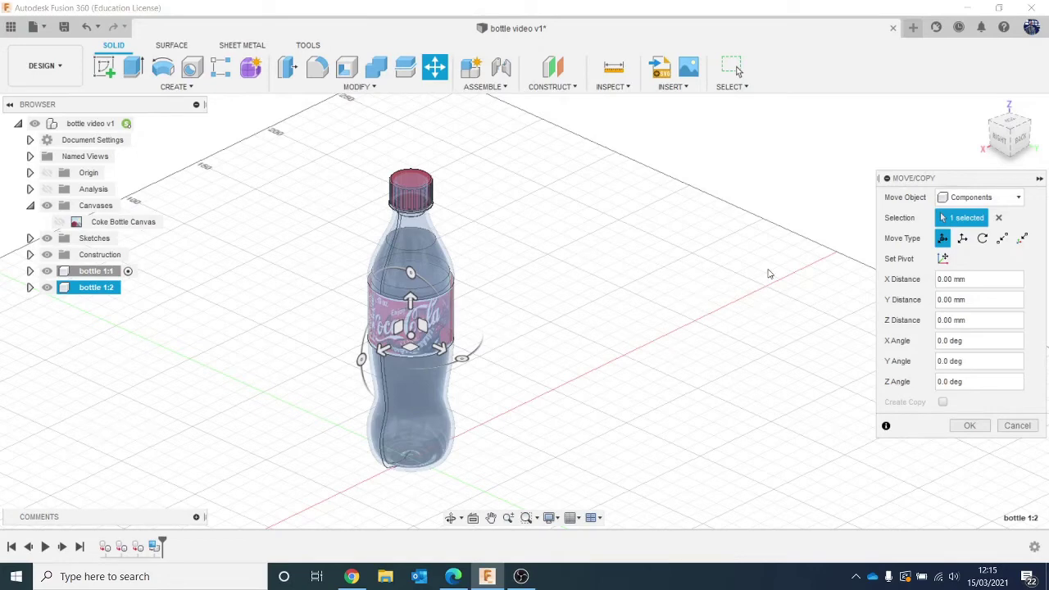
# Move the pasted bottle about -45.4 mm along X beside the original and activate the top-level design
pyautogui.moveTo(1021, 126); pyautogui.dragTo(1018, 140)
pyautogui.click(1018, 122)
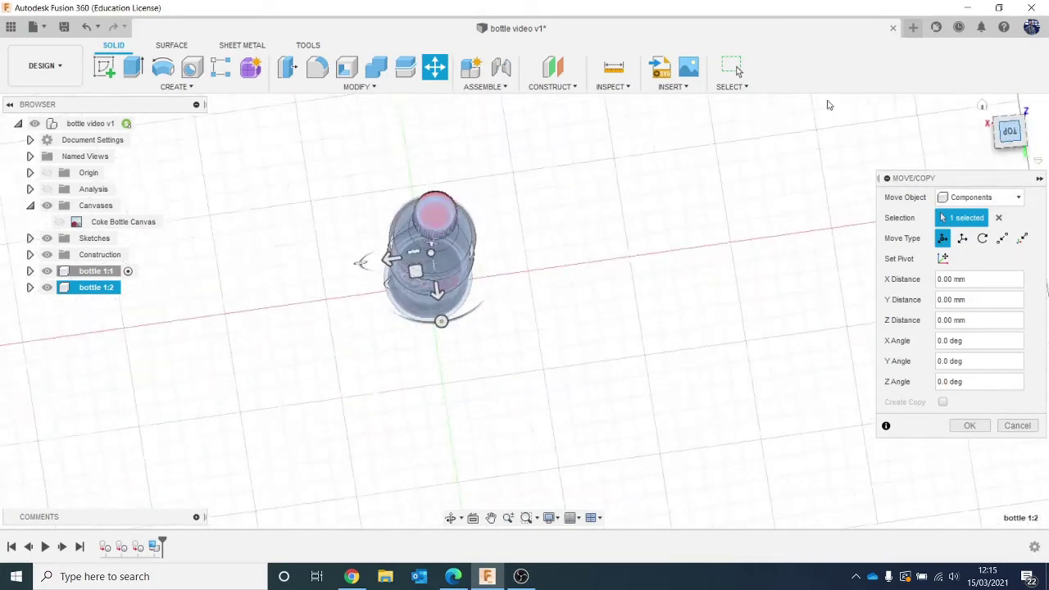
pyautogui.moveTo(393, 234); pyautogui.dragTo(486, 241)
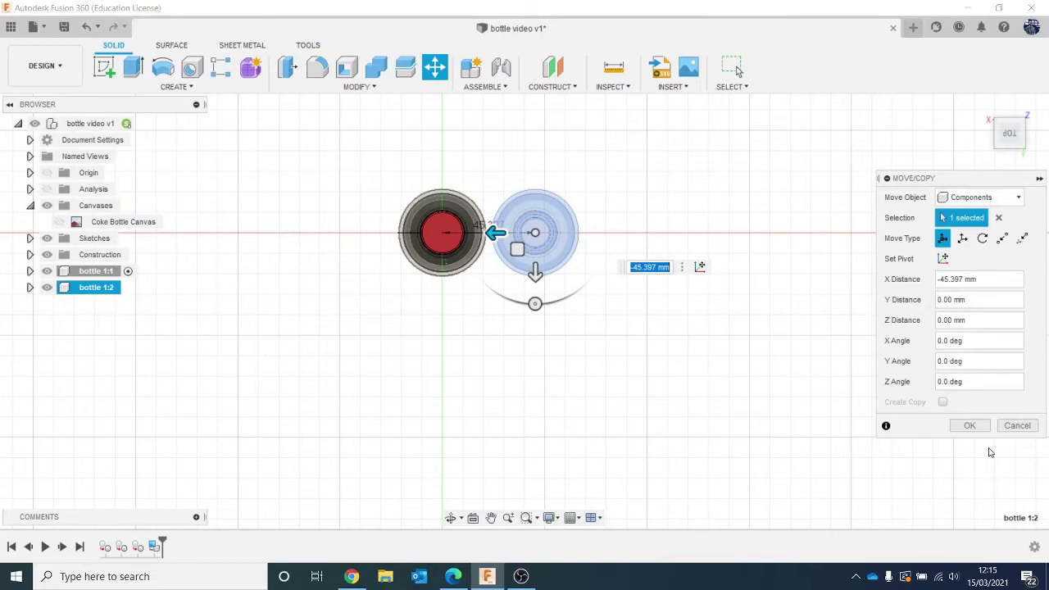
pyautogui.click(970, 426)
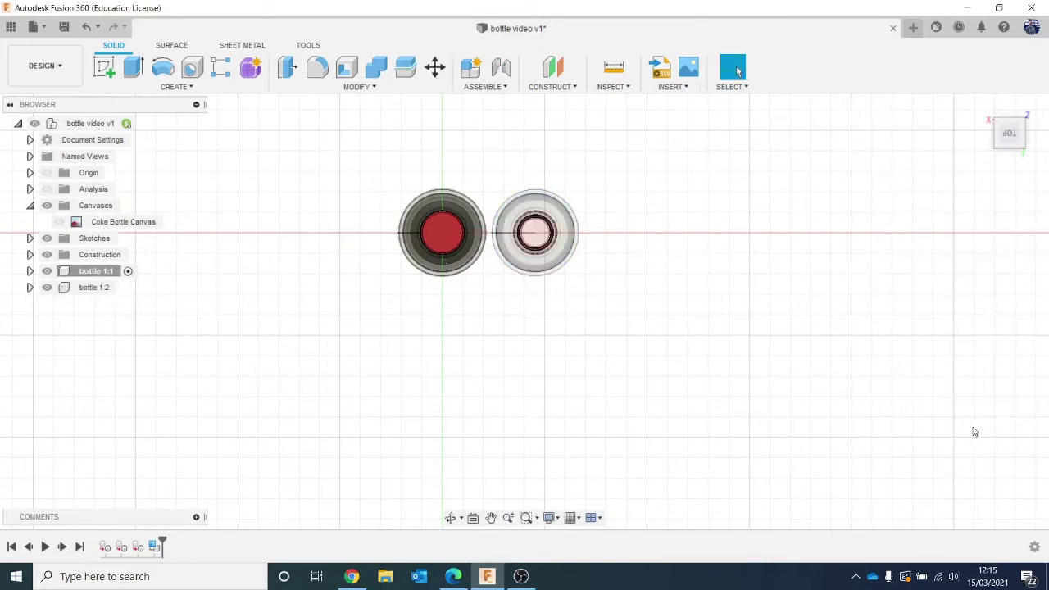
pyautogui.click(1013, 138)
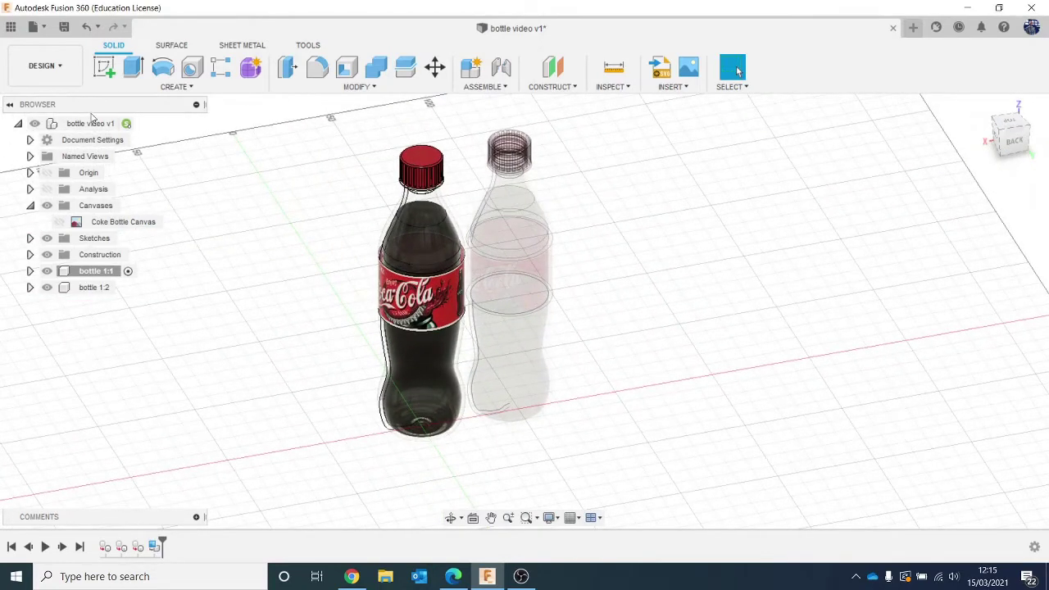
pyautogui.click(140, 123)
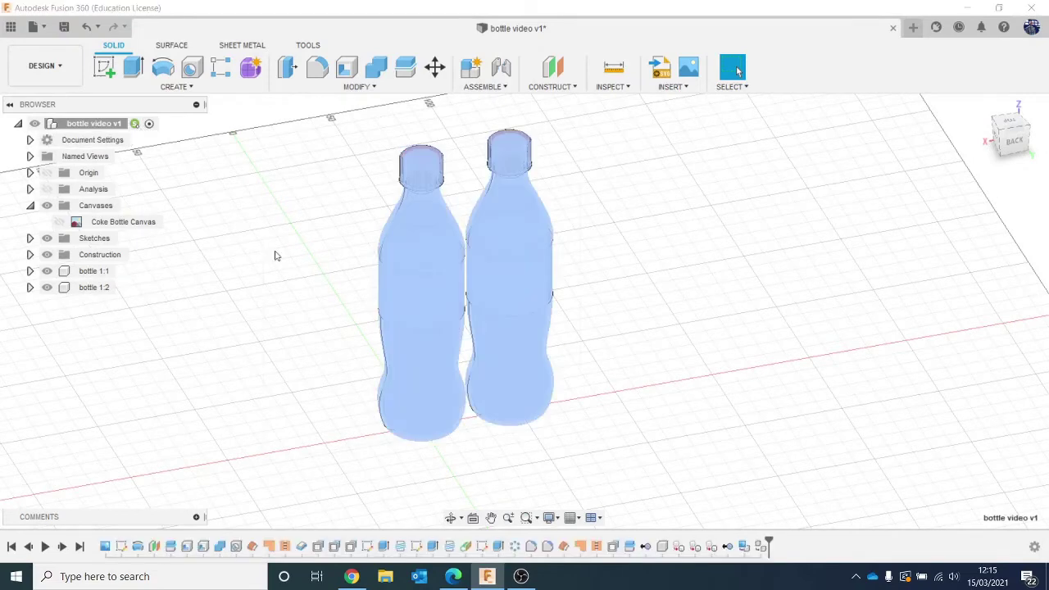
# Copy both bottle instances together, paste the pair, and move it 45.731 mm along Y to form a two-by-two group
pyautogui.click(275, 253)
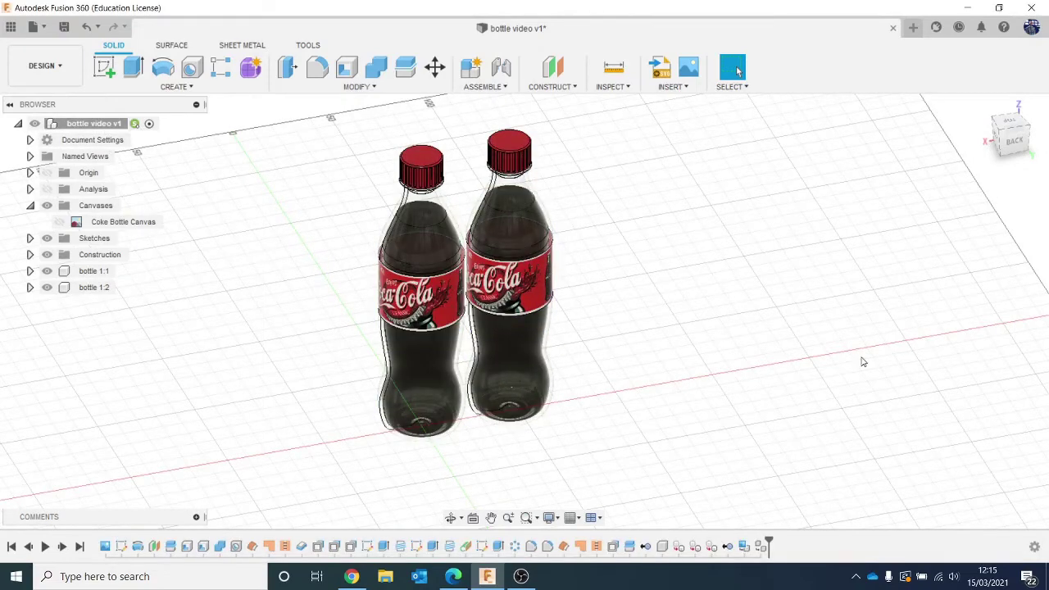
pyautogui.click(98, 271)
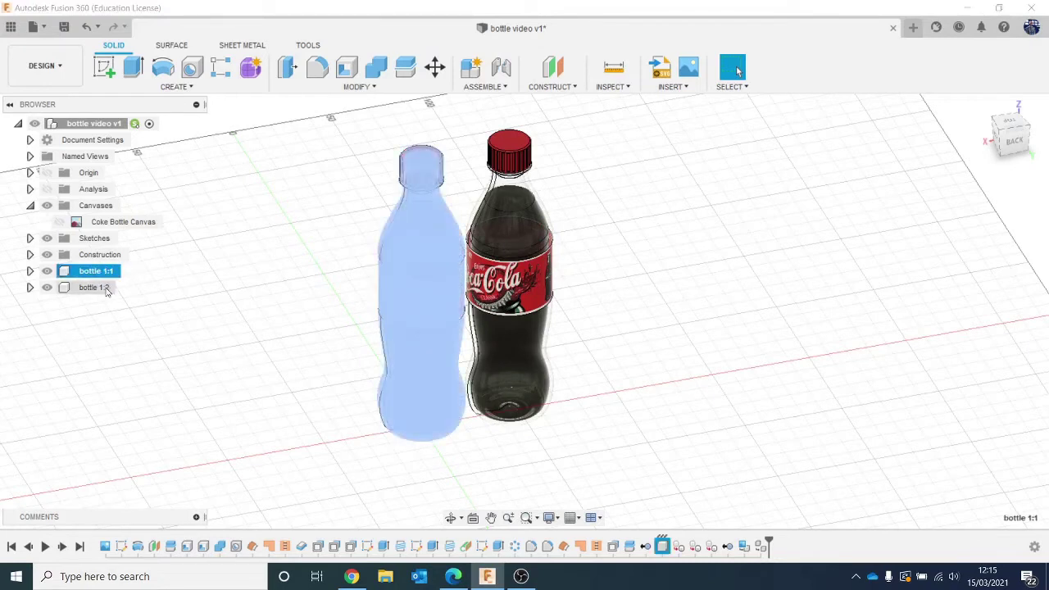
pyautogui.keyDown('shift'); pyautogui.click(120, 287); pyautogui.keyUp('shift')
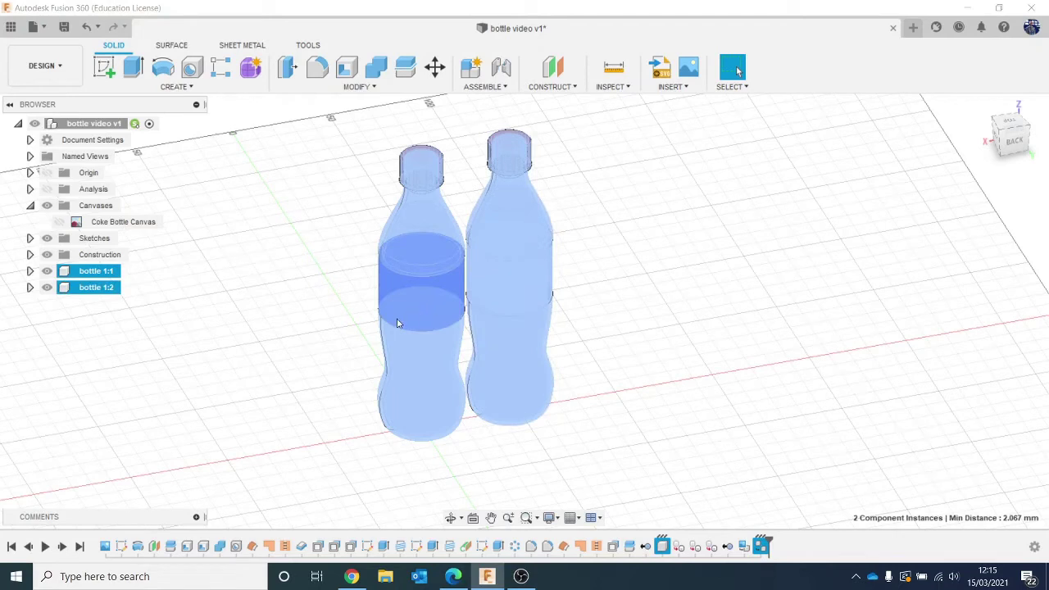
pyautogui.hotkey('ctrl', 'v')
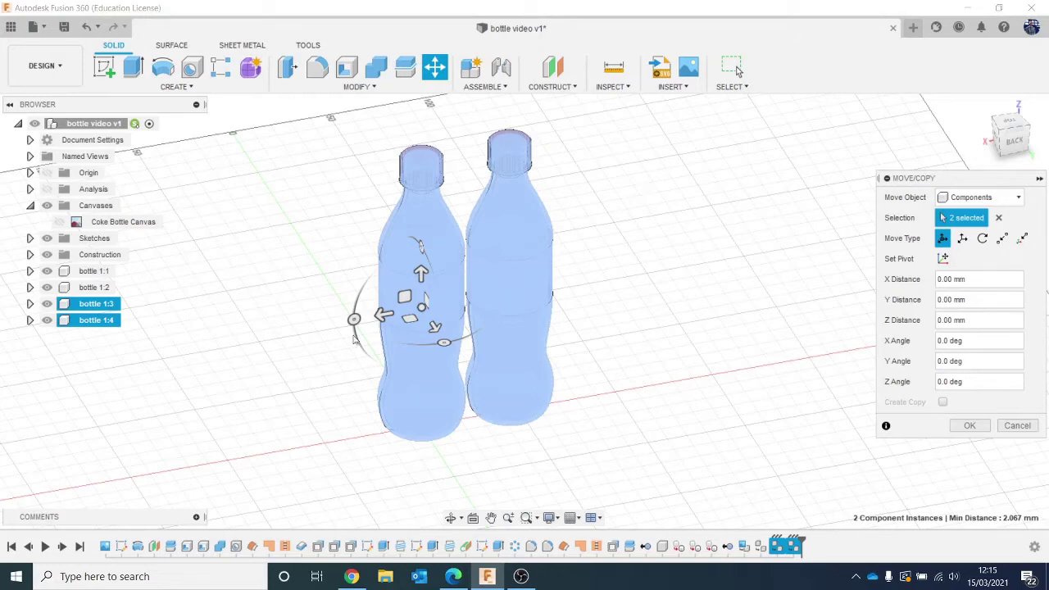
pyautogui.click(1015, 123)
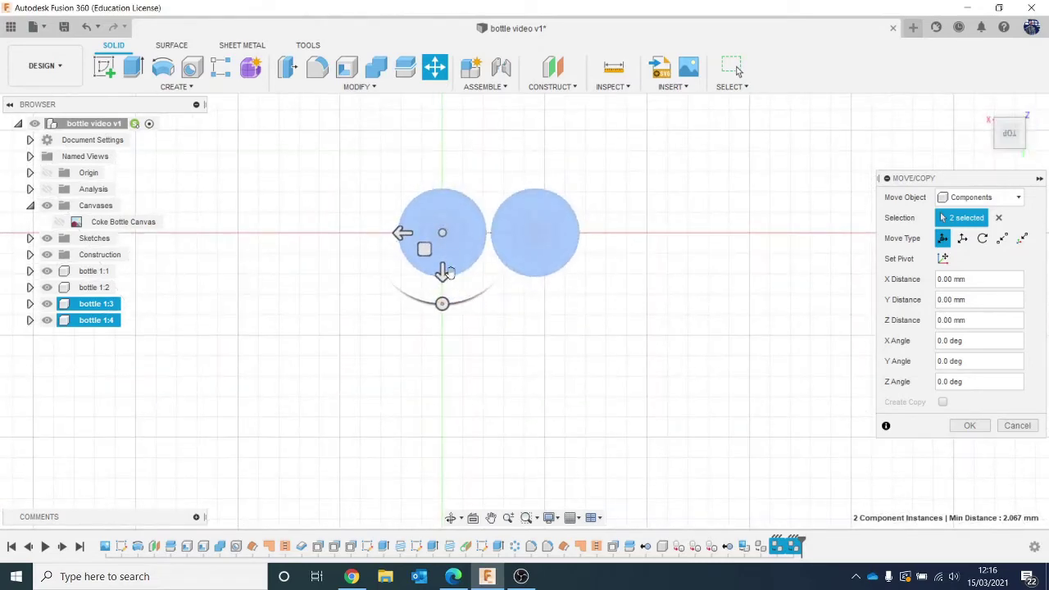
pyautogui.moveTo(443, 274); pyautogui.dragTo(449, 366)
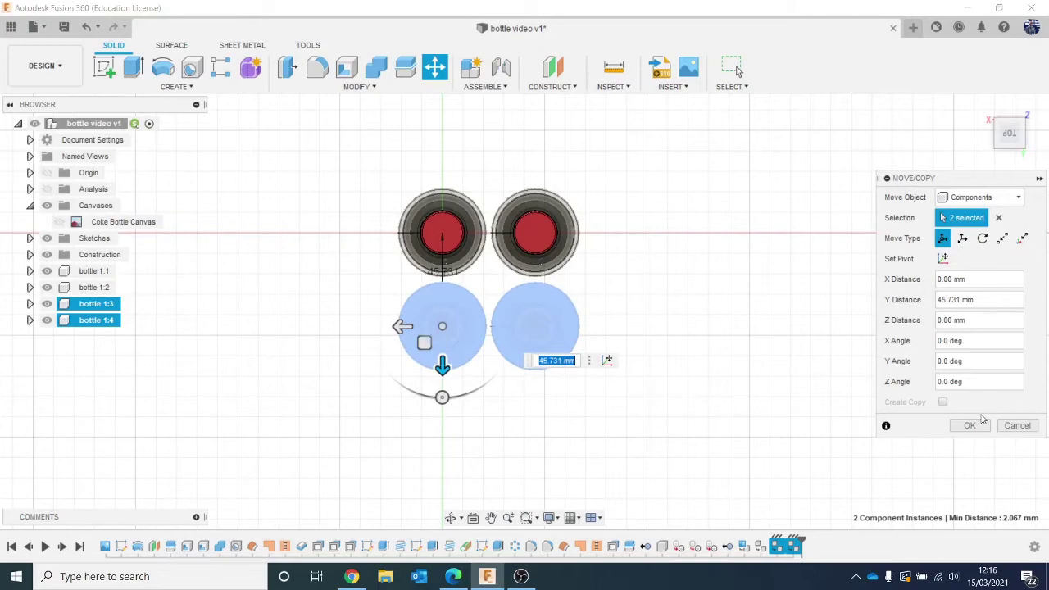
pyautogui.click(972, 426)
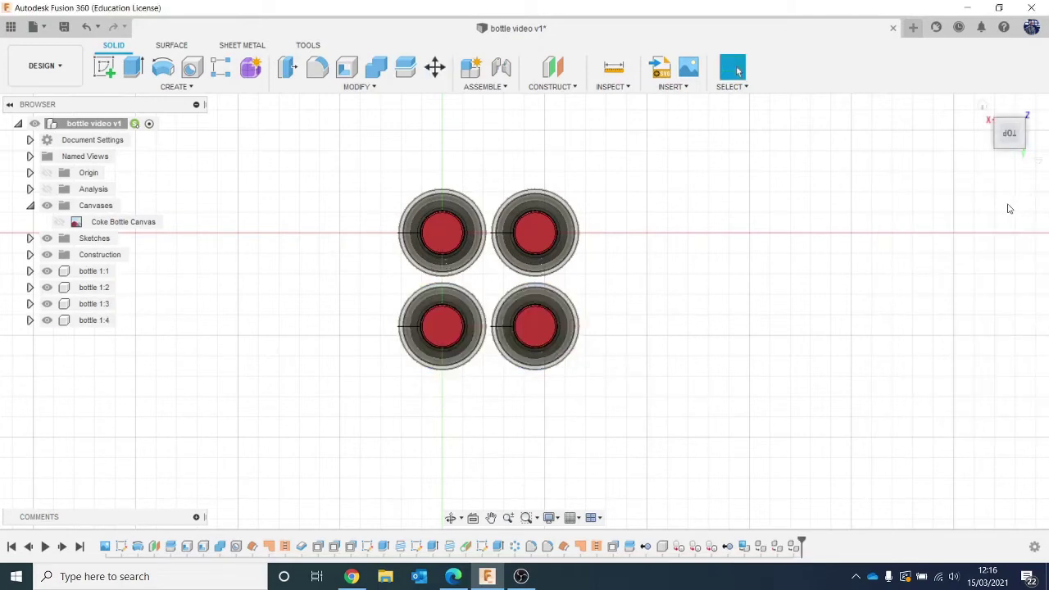
# Paste another pair of bottles and move it -45.731 mm along Y to complete a two-by-three group of six
pyautogui.moveTo(1009, 141)
pyautogui.mouseDown()
pyautogui.moveTo(1048, 102)
pyautogui.moveTo(1034, 146)
pyautogui.mouseUp()
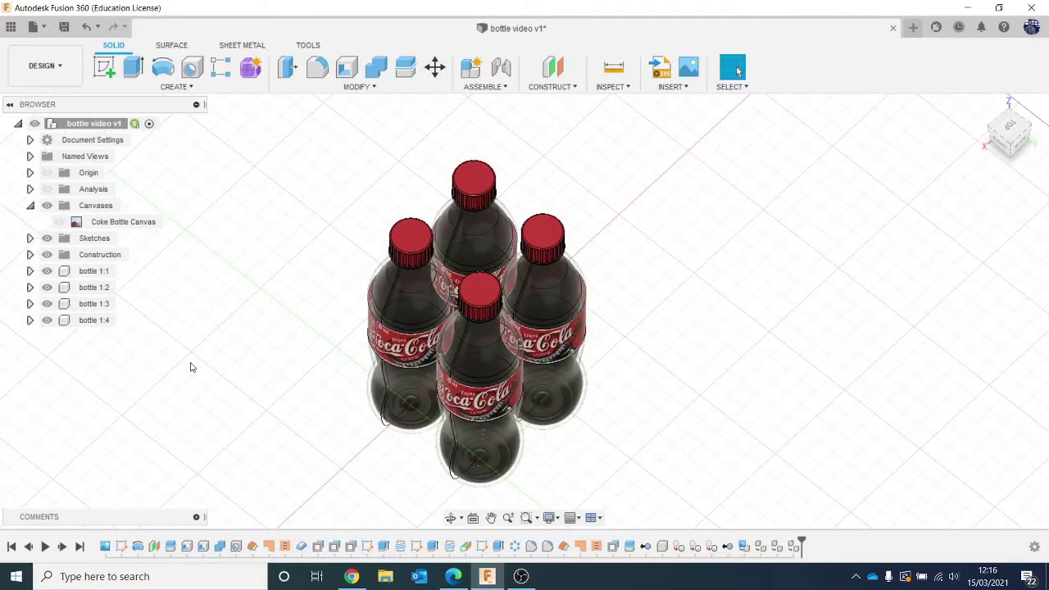
pyautogui.hotkey('ctrl', 'v')
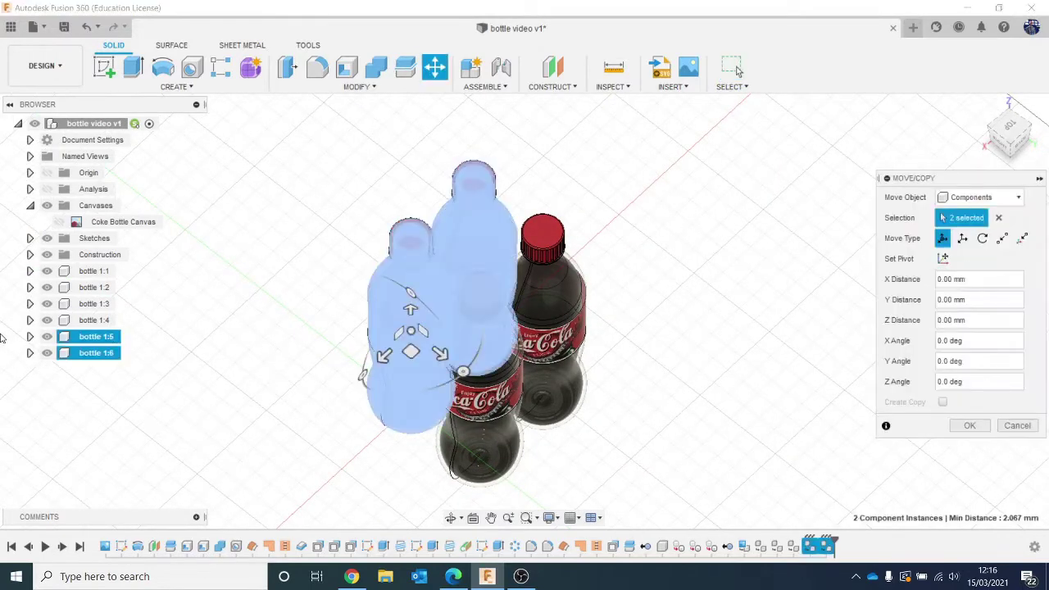
pyautogui.click(1010, 124)
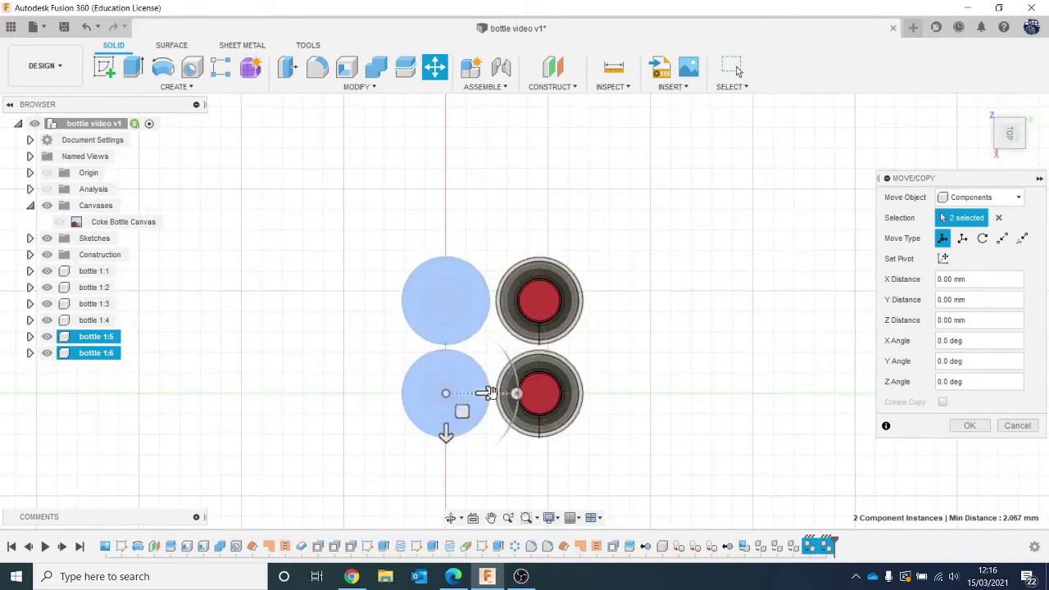
pyautogui.moveTo(481, 393); pyautogui.dragTo(392, 393)
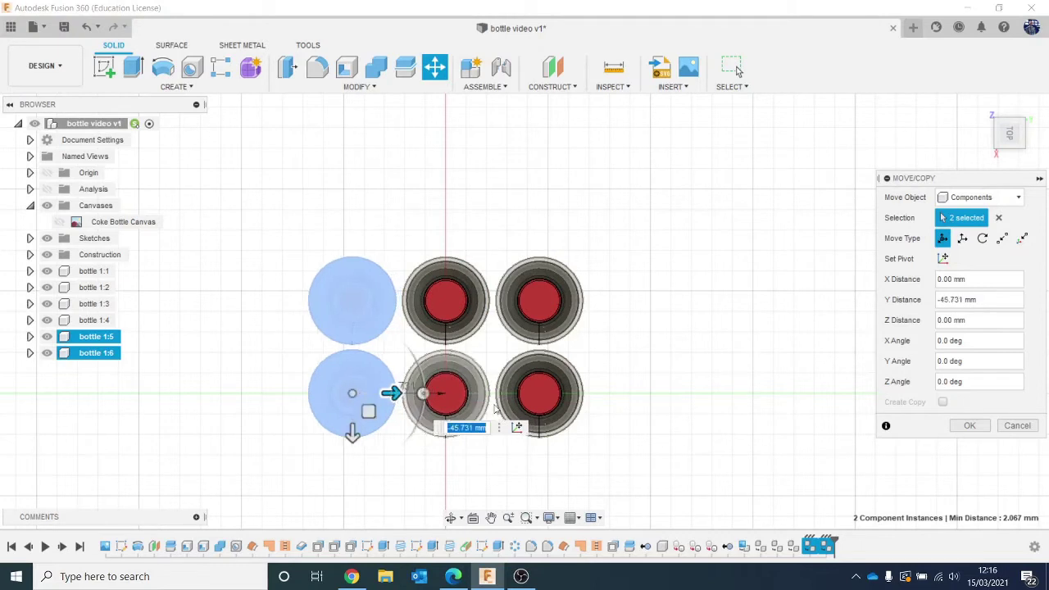
pyautogui.click(965, 426)
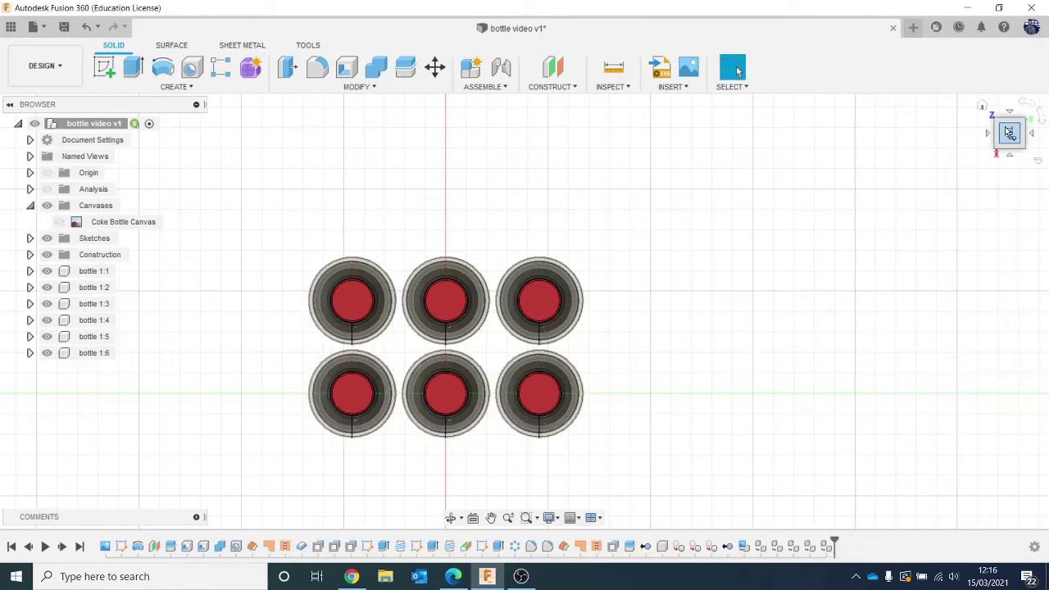
# Preview the six bottles in the Render workspace and return to the Design workspace
pyautogui.moveTo(1011, 129)
pyautogui.mouseDown()
pyautogui.moveTo(1009, 90)
pyautogui.moveTo(983, 83)
pyautogui.mouseUp()
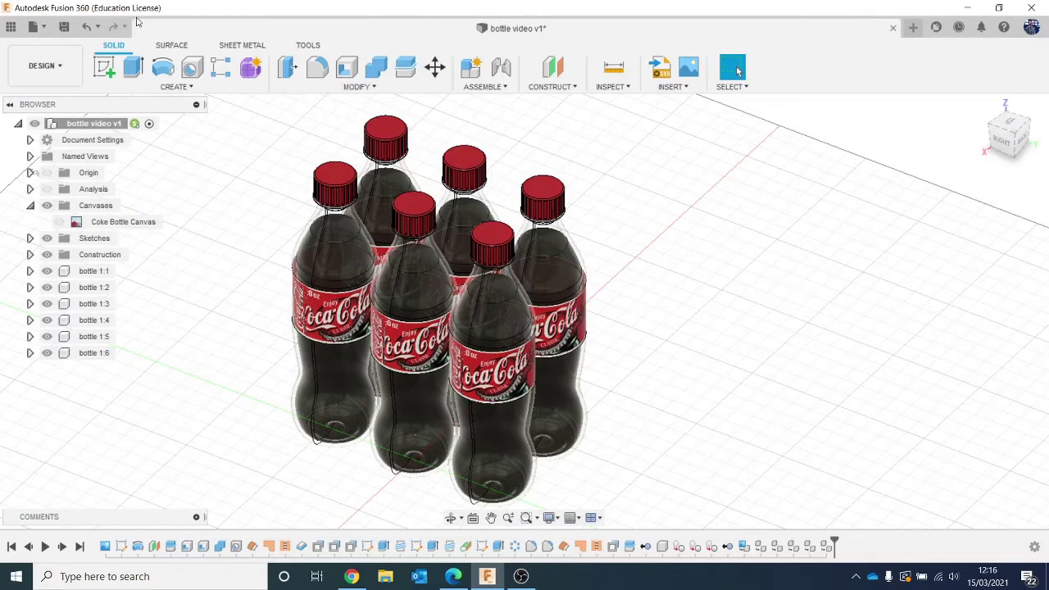
pyautogui.click(69, 66)
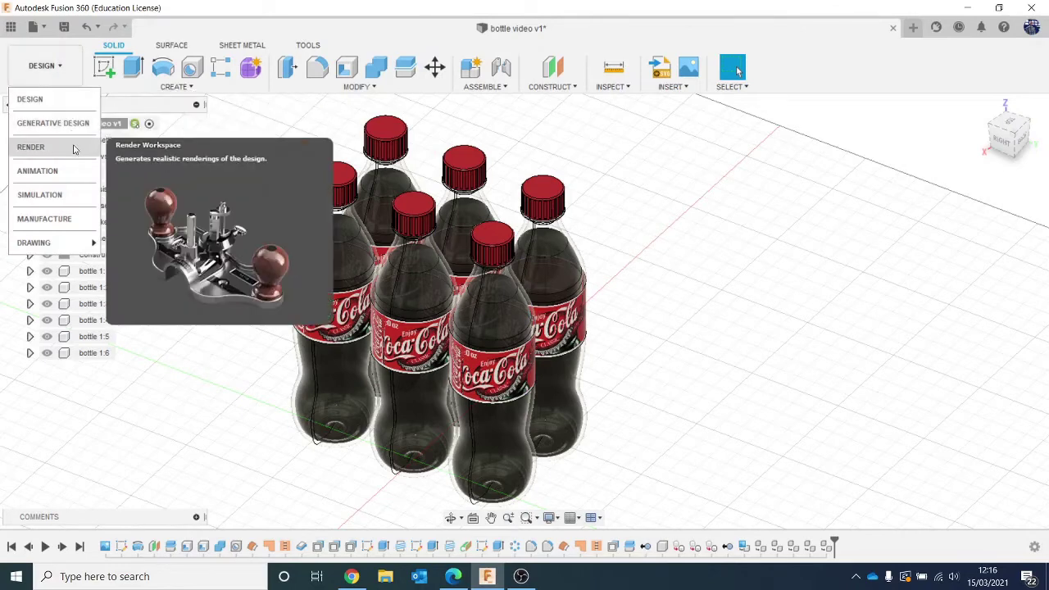
pyautogui.click(31, 146)
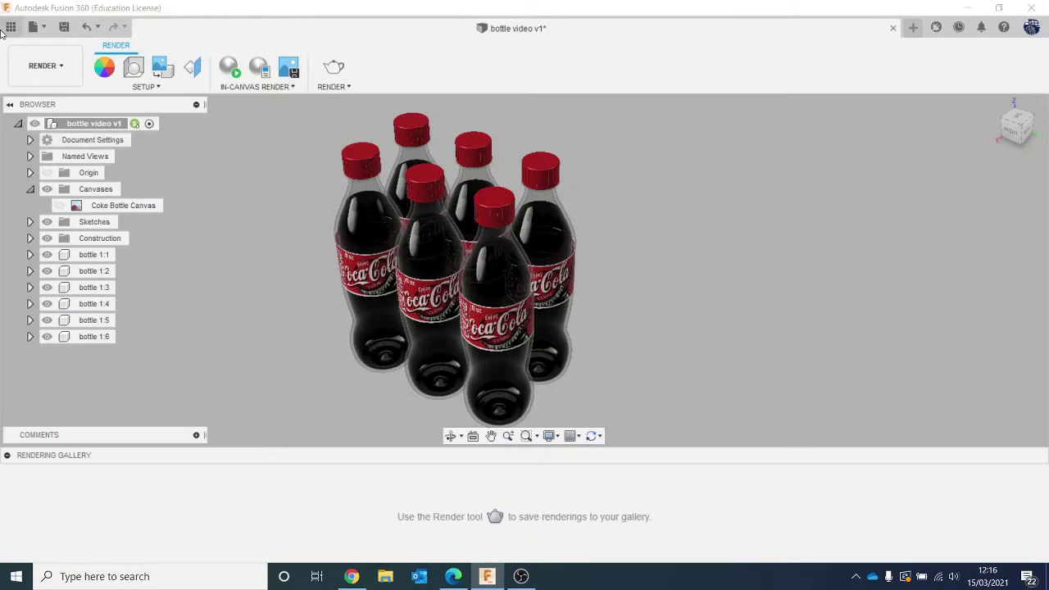
pyautogui.click(45, 65)
pyautogui.click(31, 99)
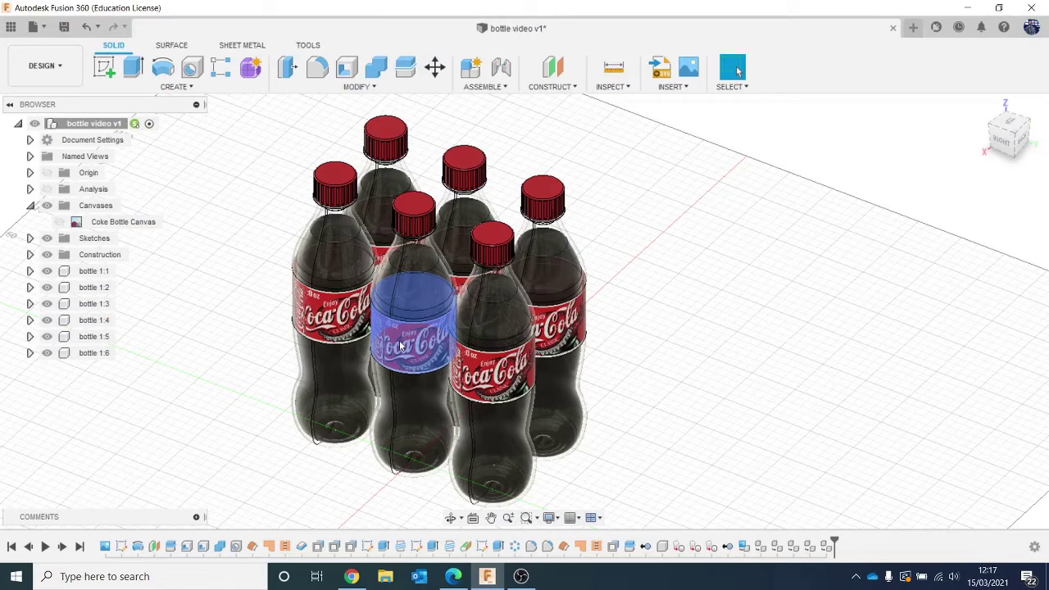
# Start a new empty design in the sheet metal environment and review the library of sheet metal rules
pyautogui.click(250, 48)
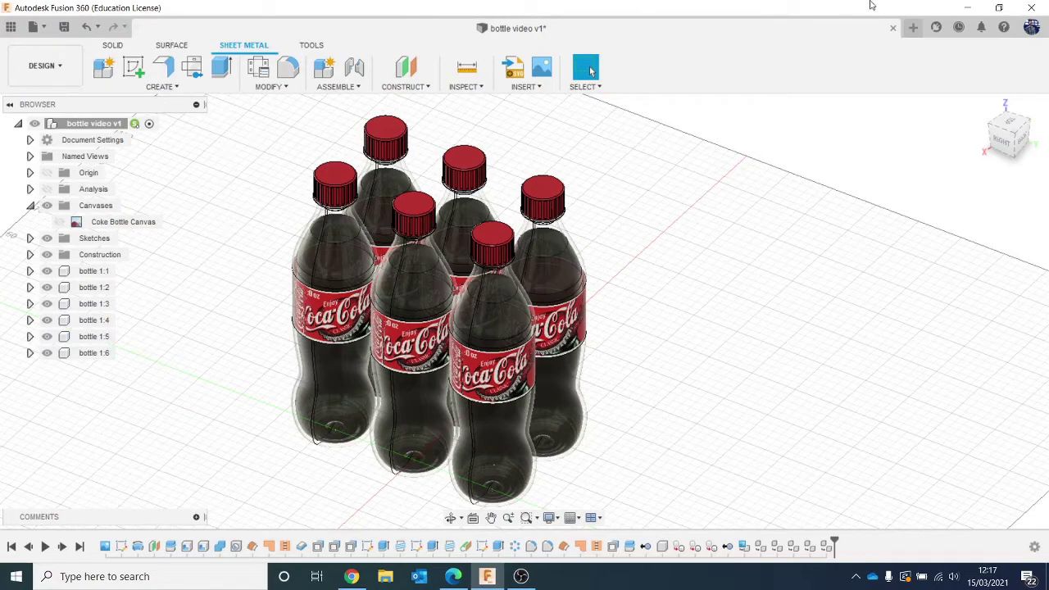
pyautogui.click(913, 27)
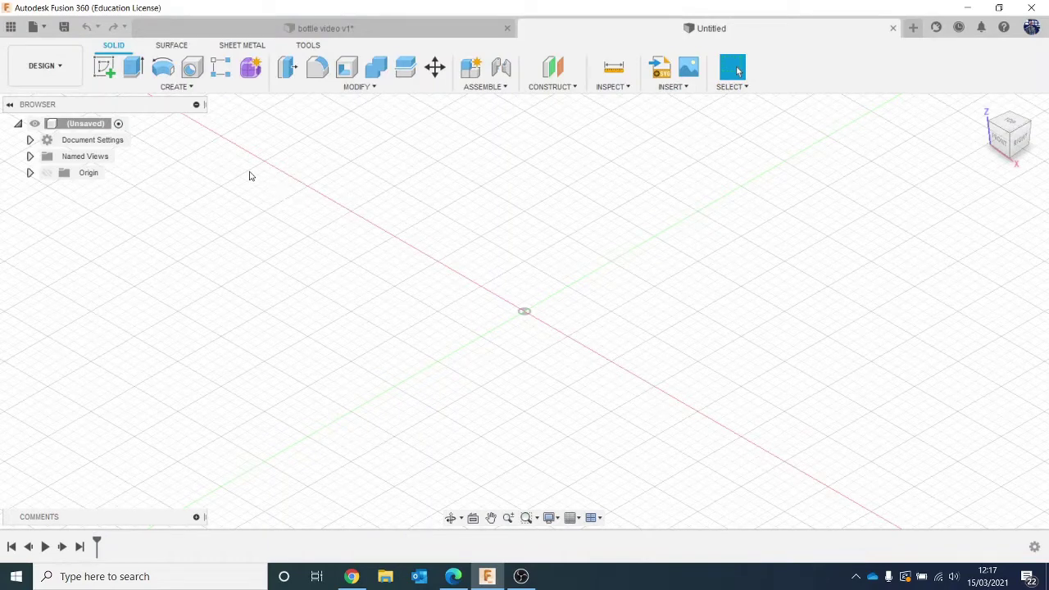
pyautogui.click(248, 46)
pyautogui.click(258, 69)
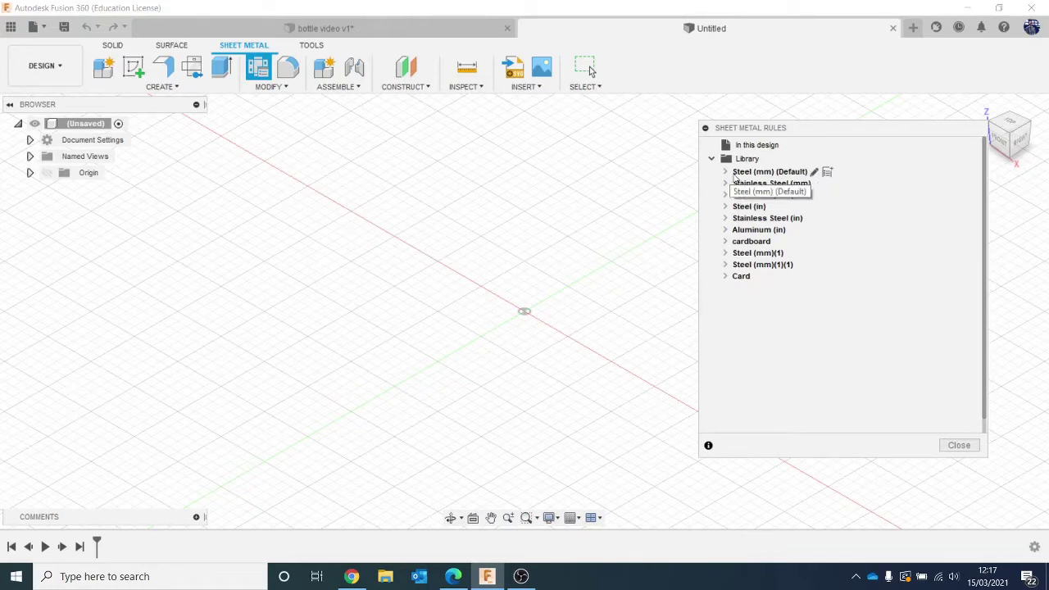
pyautogui.click(959, 445)
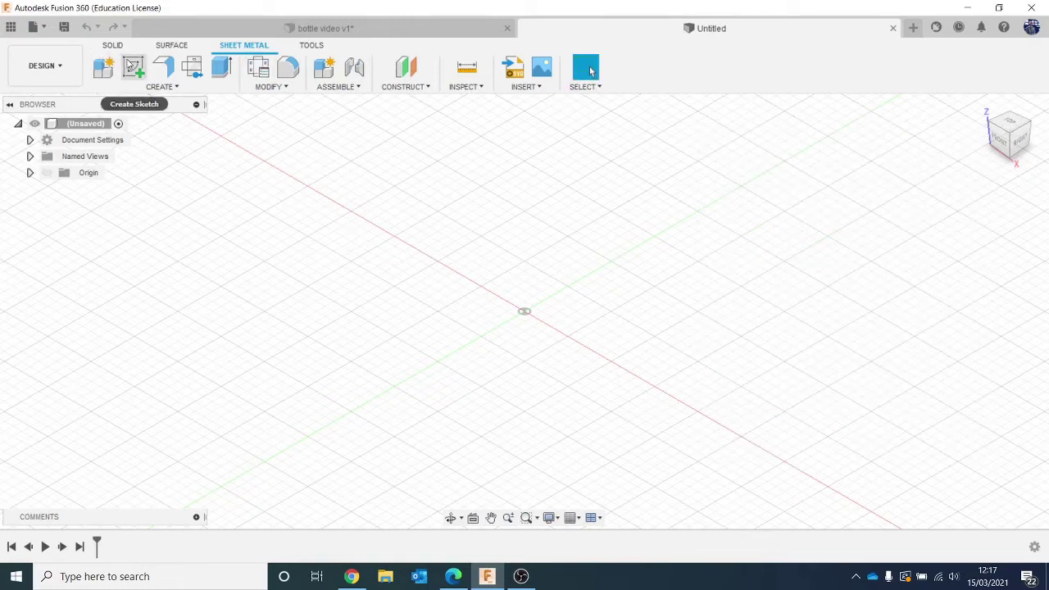
# Sketch a two-point rectangle enclosing the origin on the horizontal XY plane and finish the sketch
pyautogui.click(130, 67)
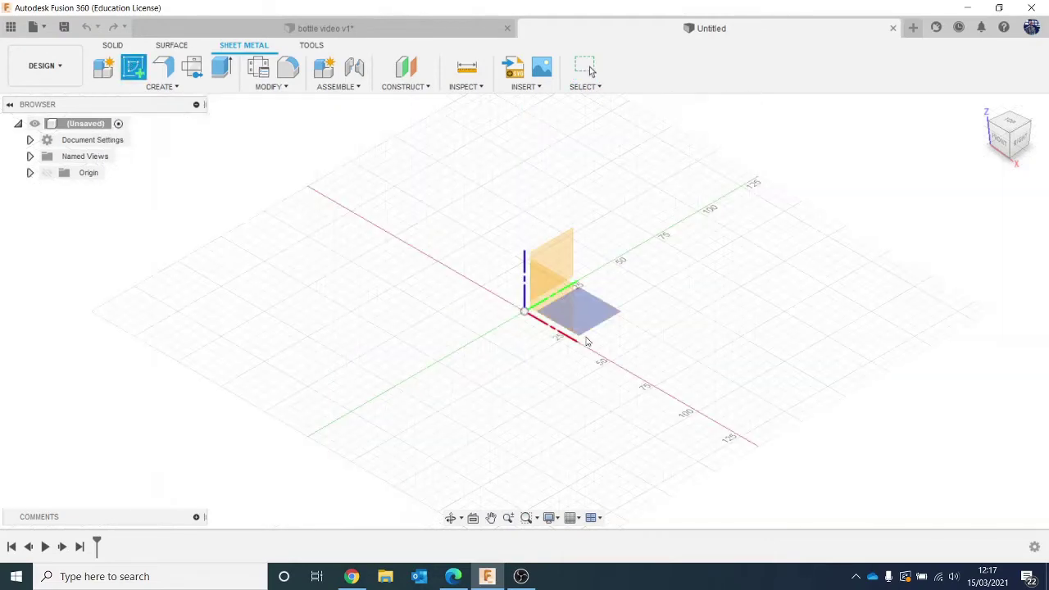
pyautogui.click(609, 315)
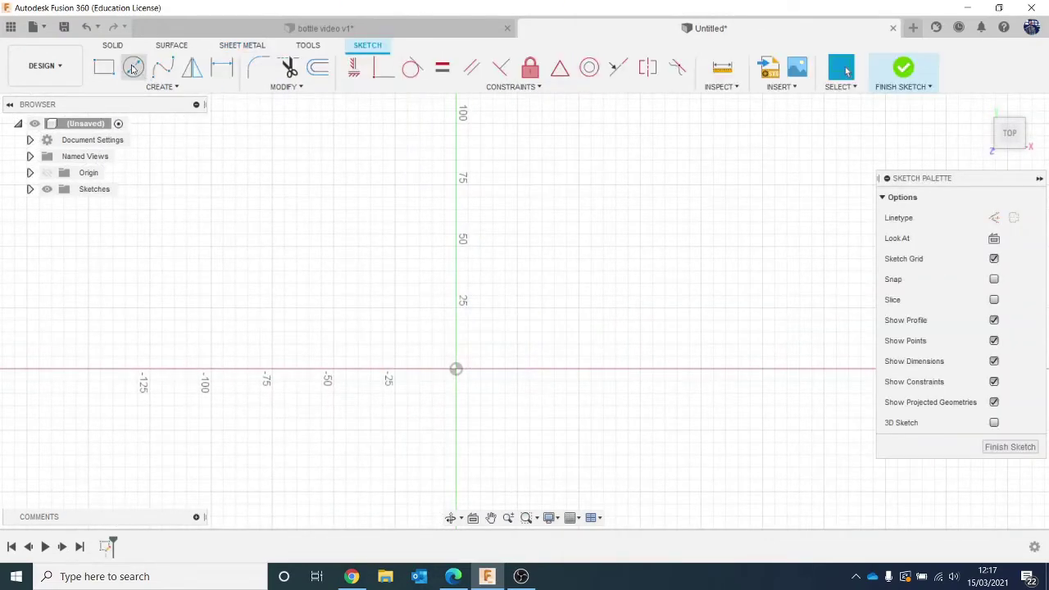
pyautogui.click(104, 67)
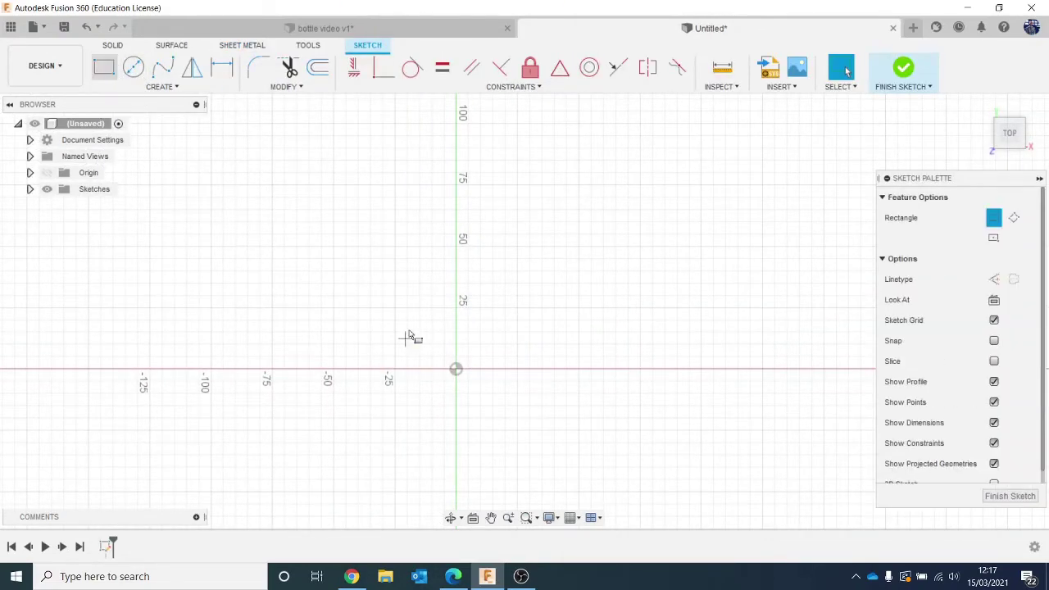
pyautogui.click(303, 229)
pyautogui.click(686, 440)
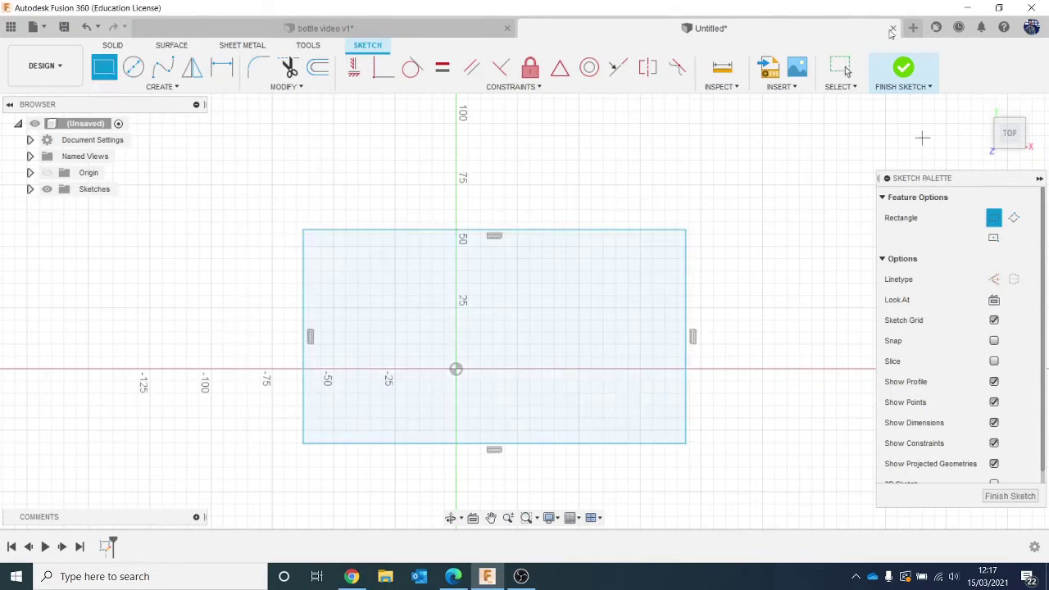
pyautogui.click(904, 68)
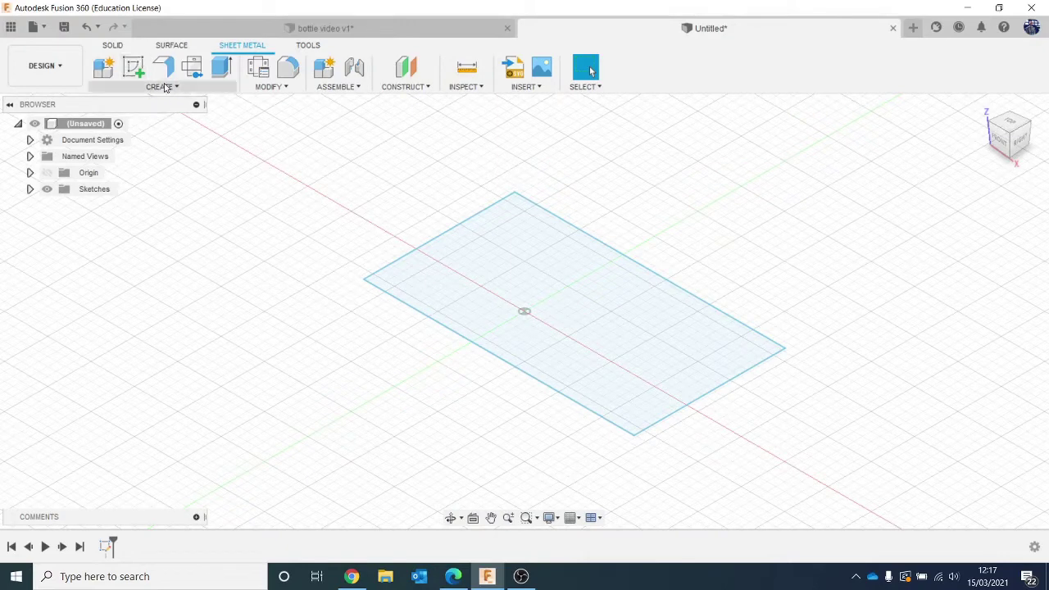
# Create a base flange from the rectangle as a new body with the Steel (mm) rule, reviewing its thickness and bend conditions
pyautogui.click(164, 70)
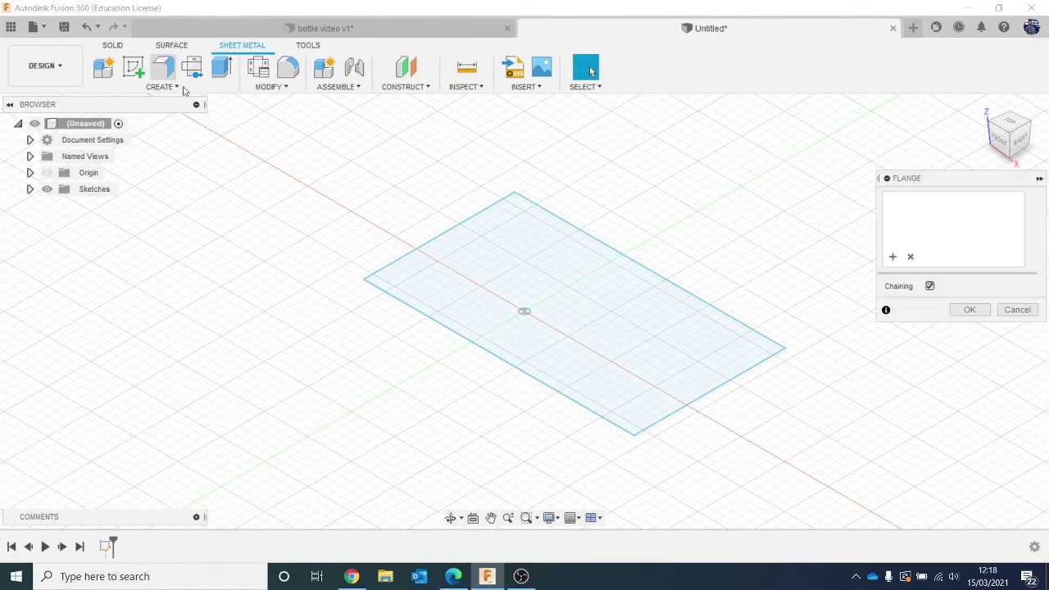
pyautogui.click(636, 294)
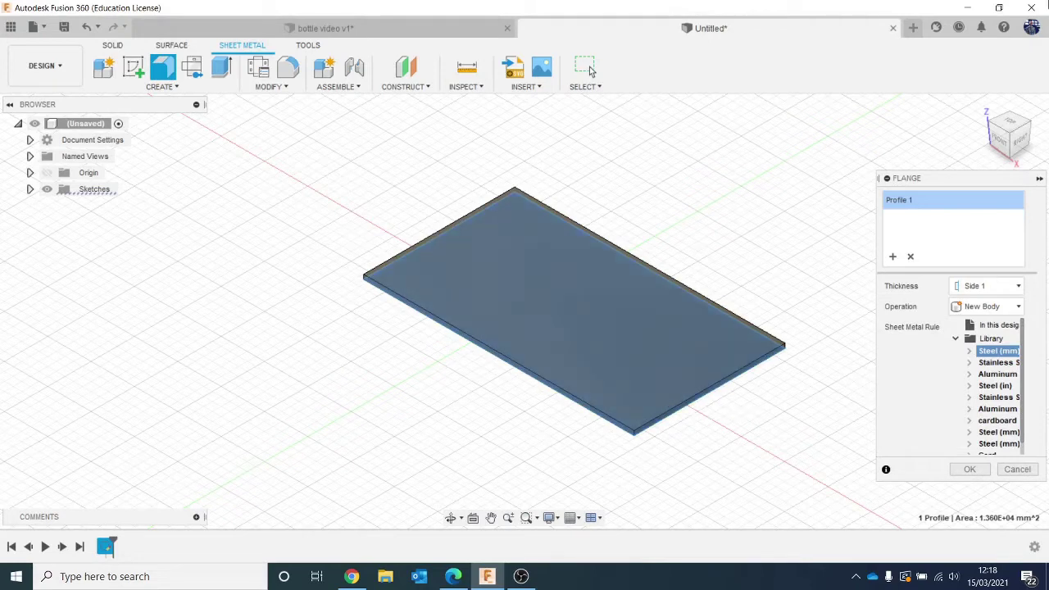
pyautogui.moveTo(986, 180); pyautogui.dragTo(905, 95)
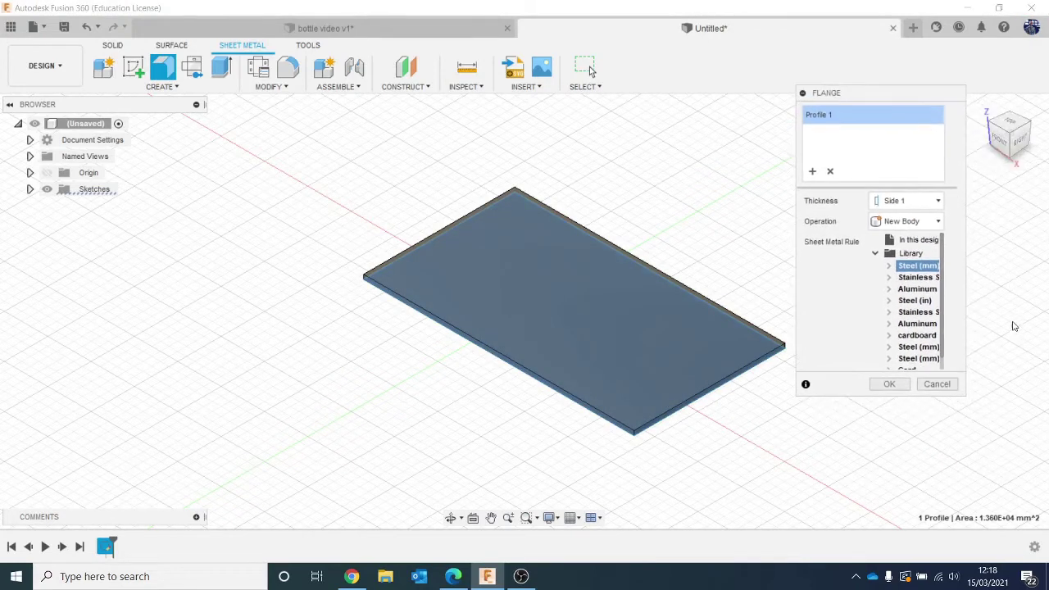
pyautogui.moveTo(963, 396); pyautogui.dragTo(1043, 377)
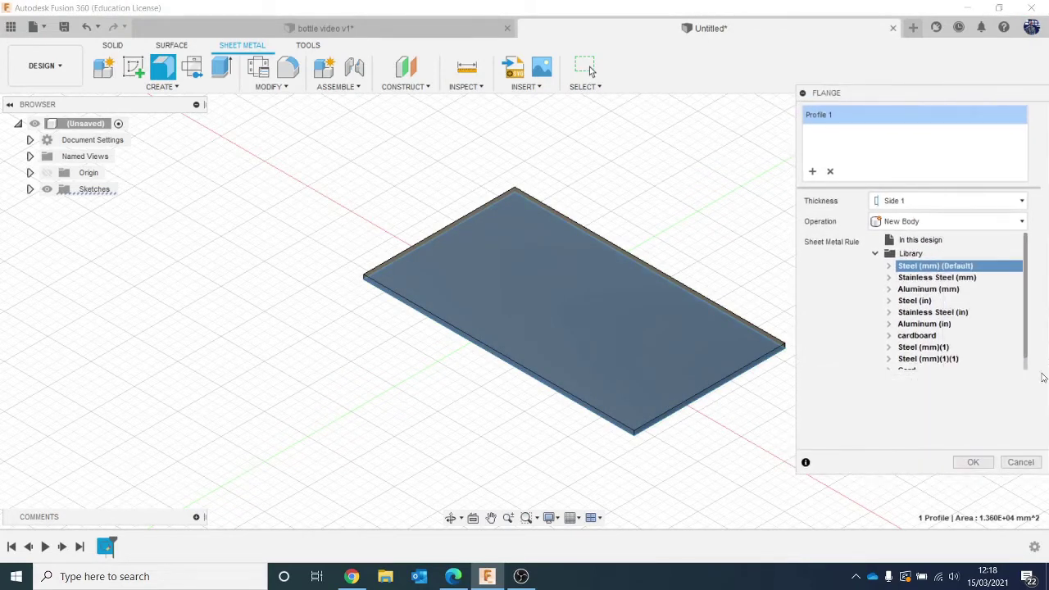
pyautogui.click(889, 267)
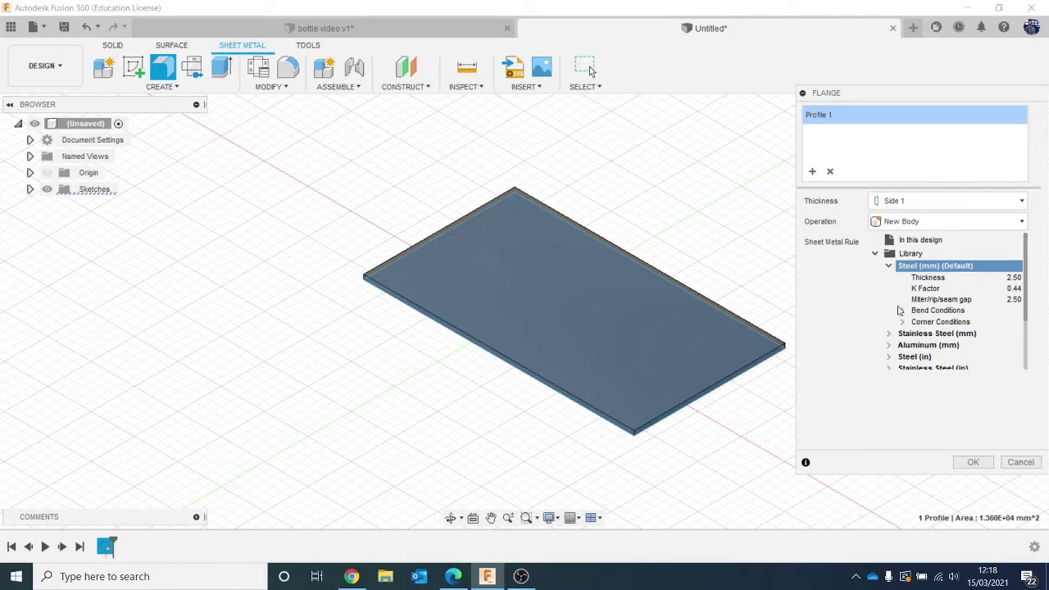
pyautogui.click(903, 310)
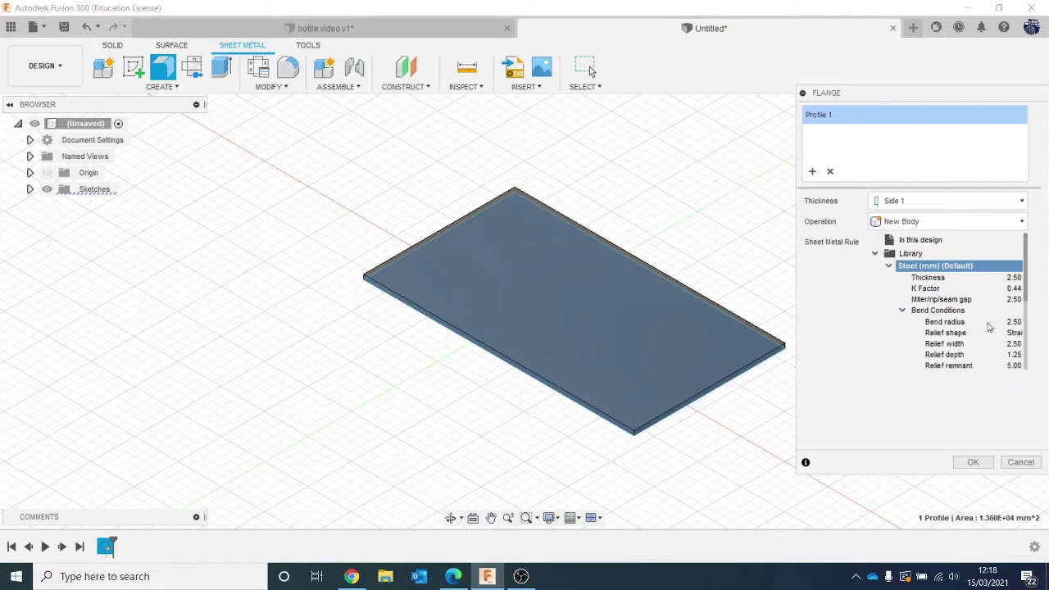
pyautogui.scroll(-1, 991, 326)
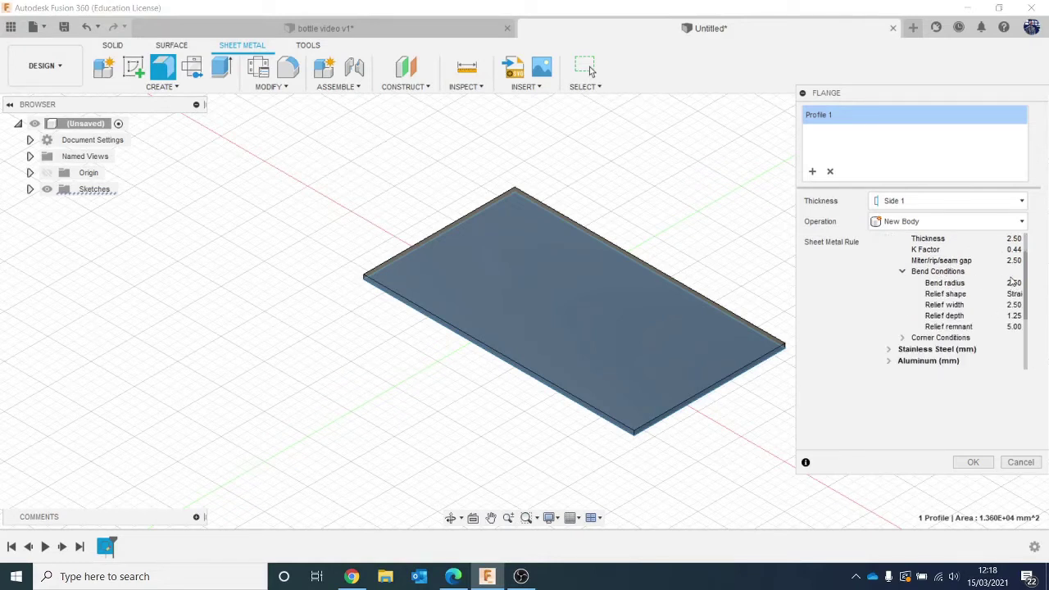
pyautogui.click(972, 463)
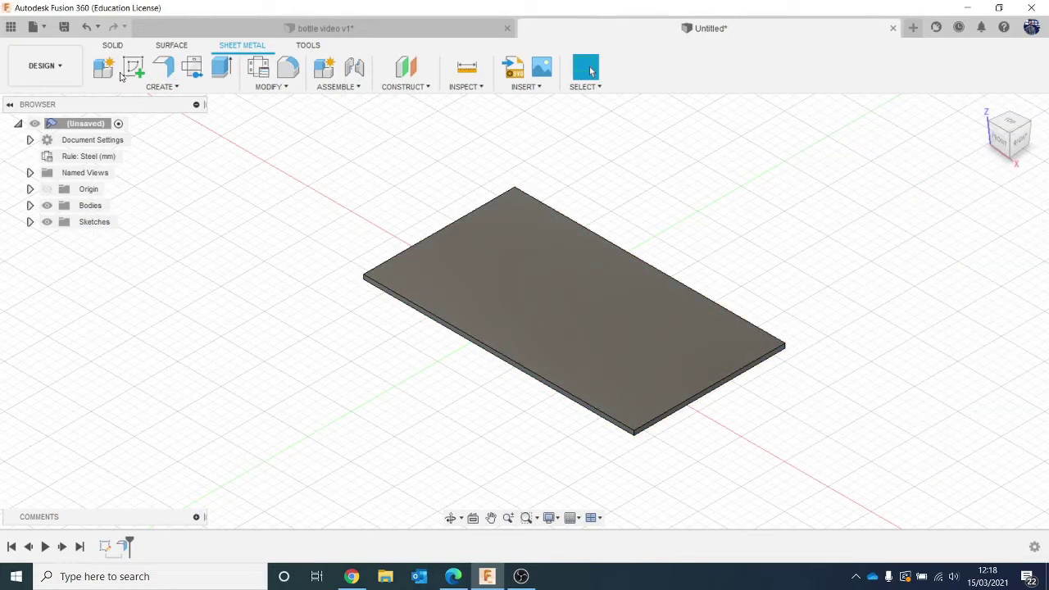
# Add a 90-degree edge flange about 81.9 mm high on the plate's short edge on the +X side and examine its bend
pyautogui.click(163, 67)
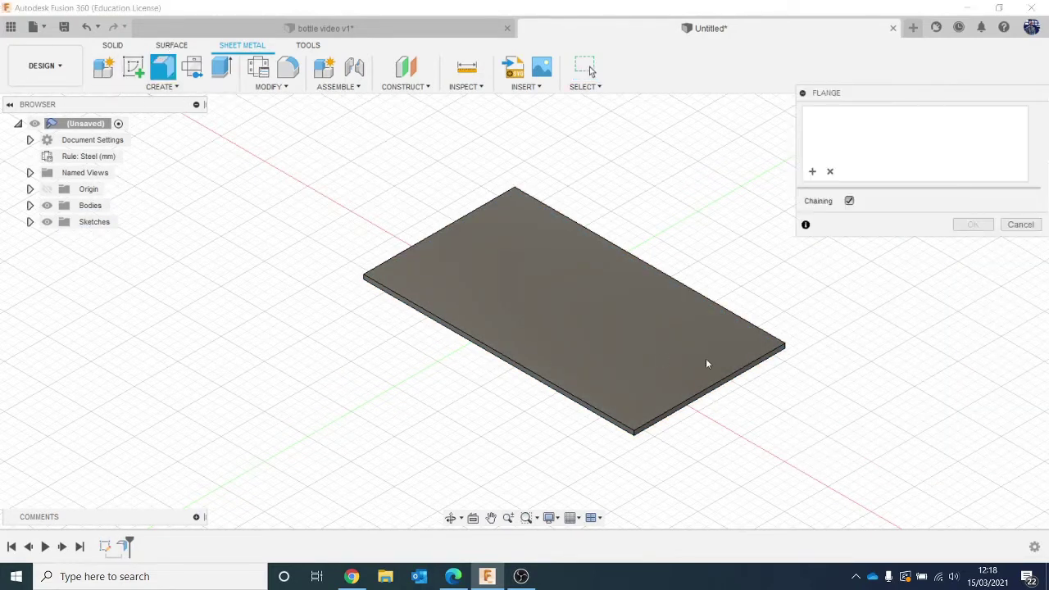
pyautogui.click(700, 391)
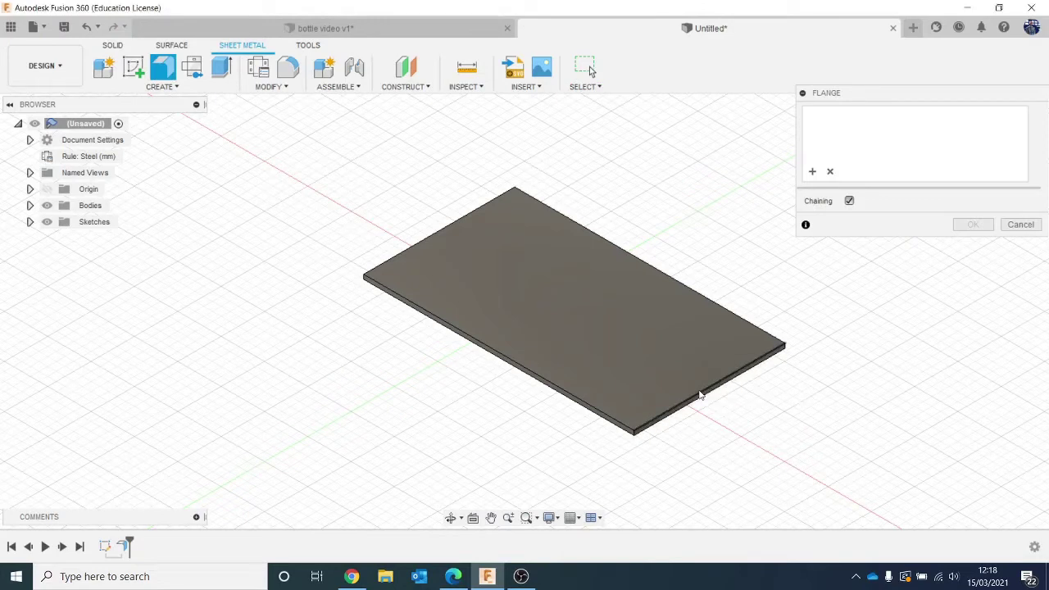
pyautogui.moveTo(707, 370); pyautogui.dragTo(711, 213)
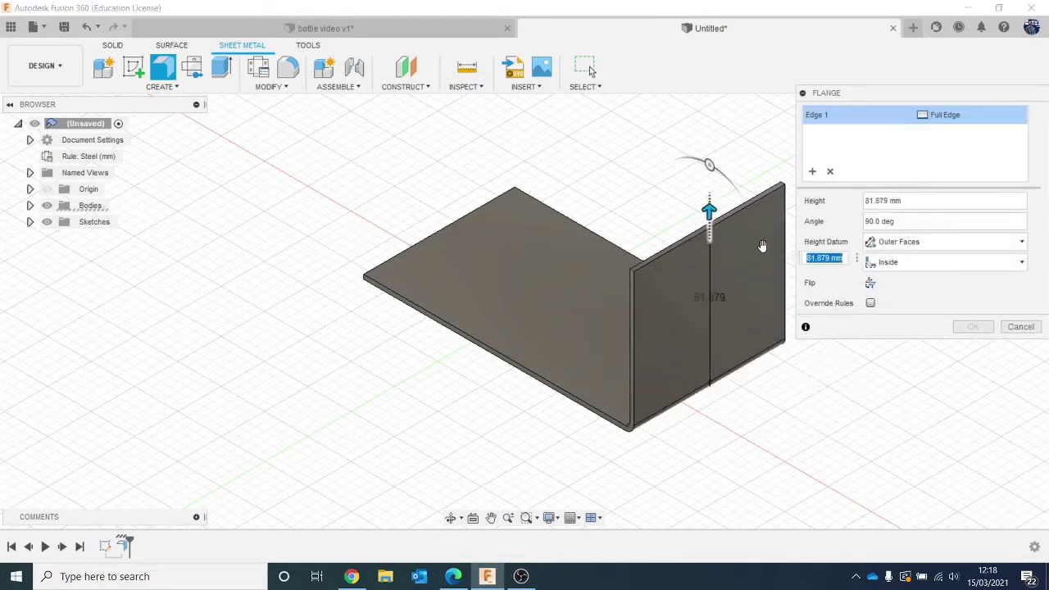
pyautogui.moveTo(925, 91); pyautogui.dragTo(920, 190)
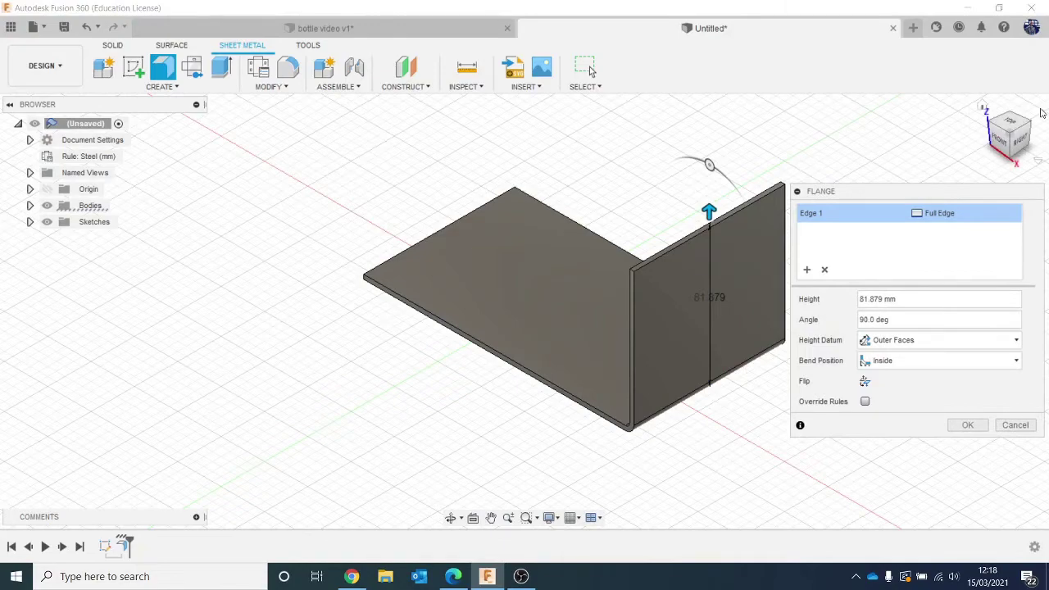
pyautogui.click(999, 139)
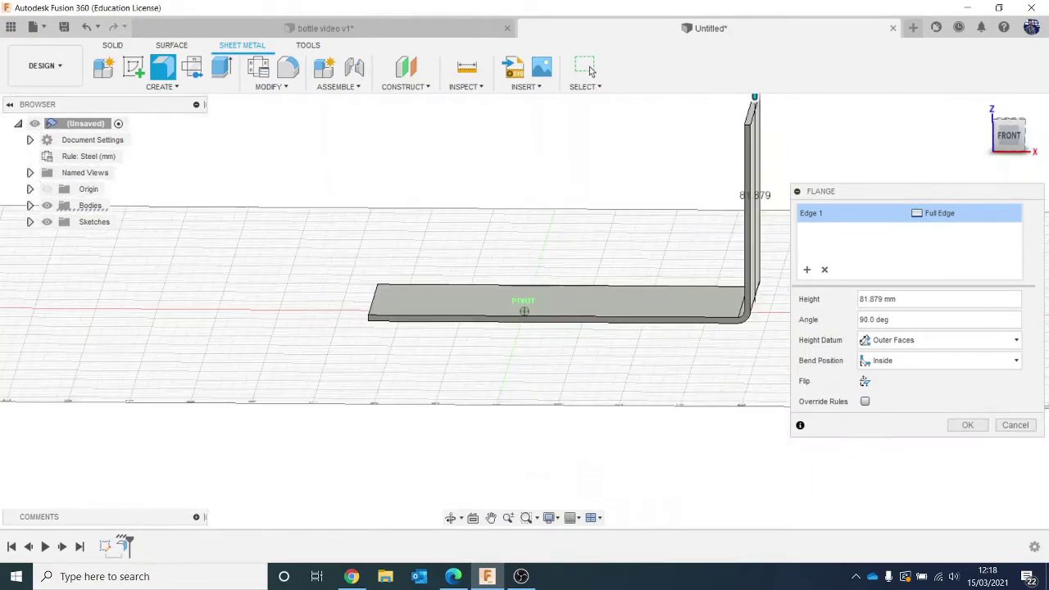
pyautogui.scroll(3, 729, 335)
pyautogui.moveTo(729, 335); pyautogui.dragTo(569, 386, button='middle')
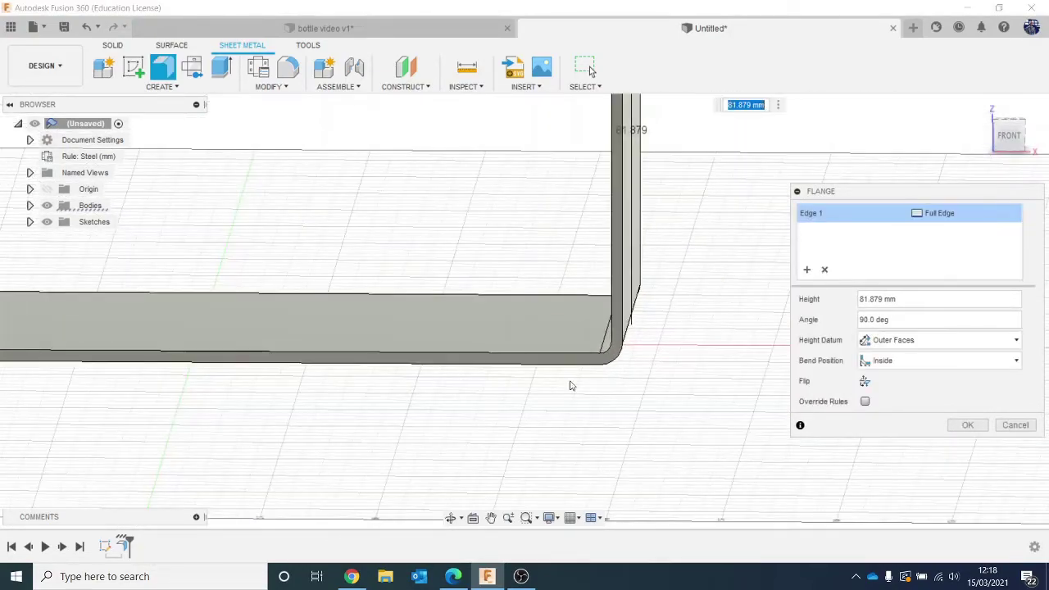
pyautogui.moveTo(663, 365); pyautogui.dragTo(735, 410, button='middle')
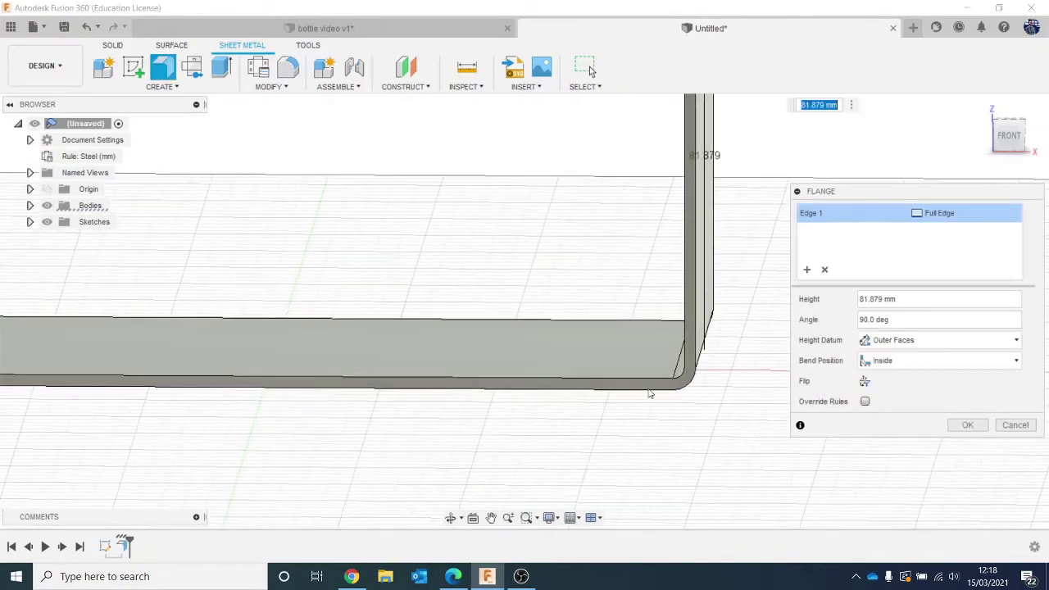
# Accept the upright flange at 81.879 mm height and add a 90° flange about 150 mm long along its upper edge
pyautogui.scroll(-3, 698, 386)
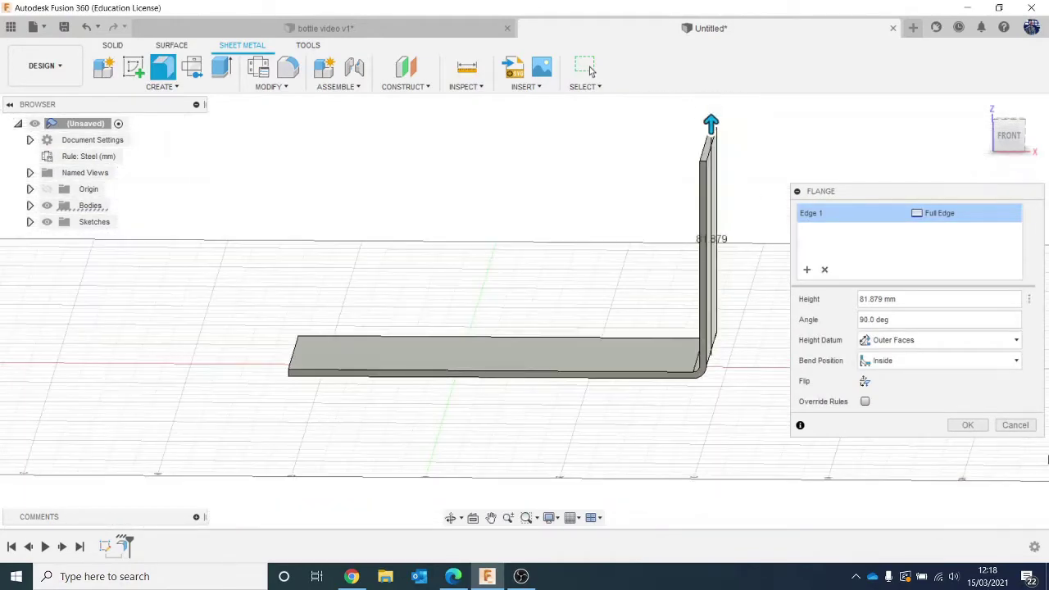
pyautogui.click(967, 425)
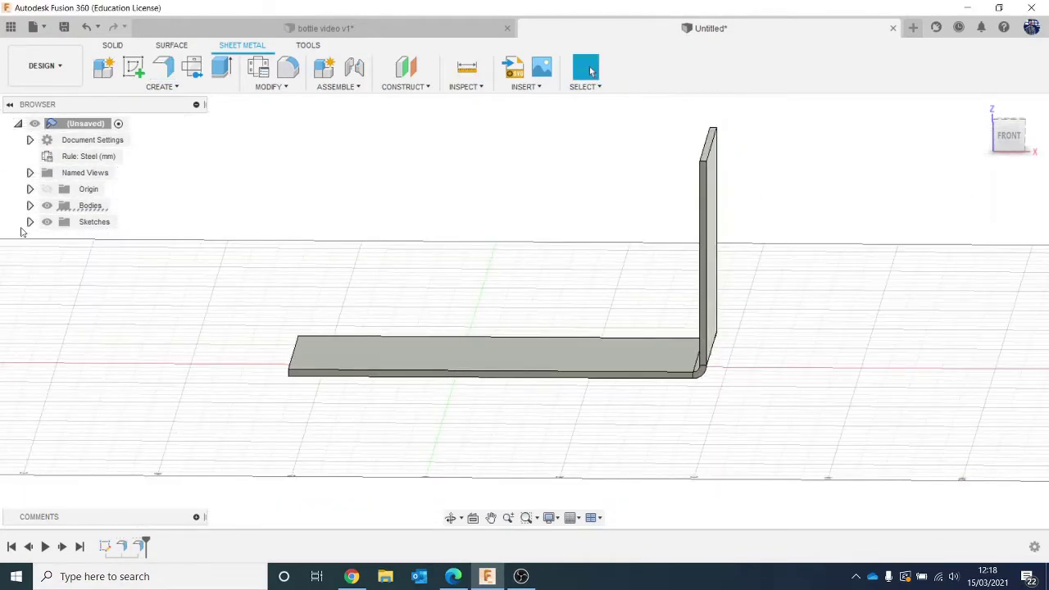
pyautogui.click(163, 68)
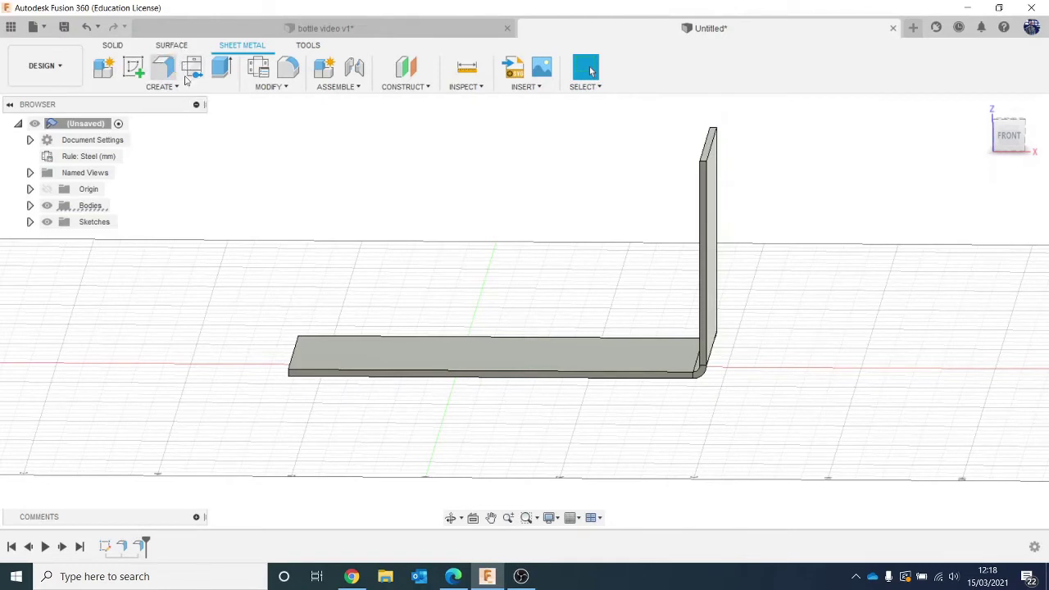
pyautogui.click(702, 143)
pyautogui.moveTo(692, 144); pyautogui.dragTo(259, 156)
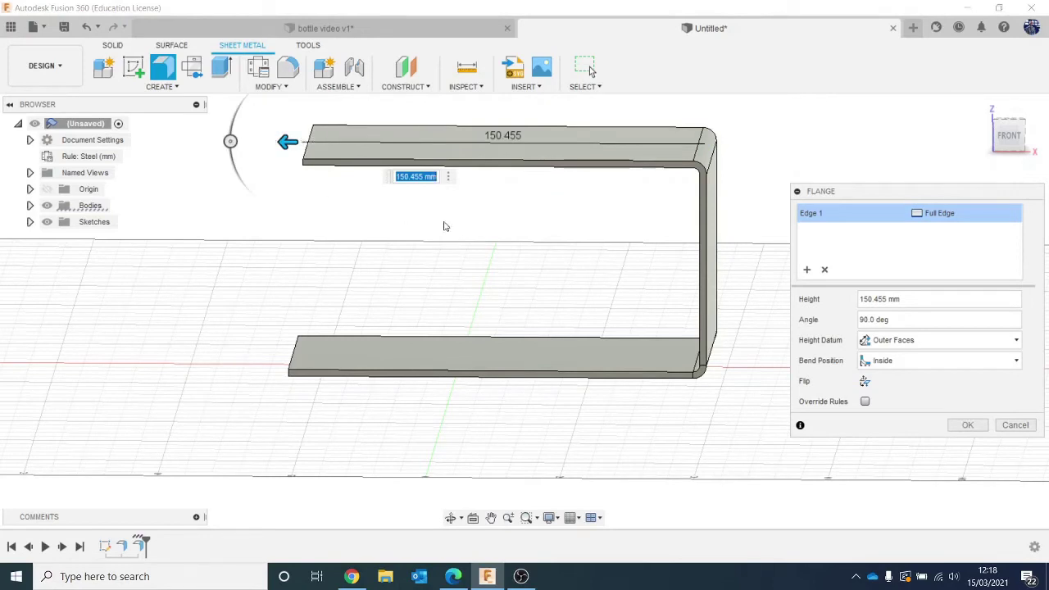
pyautogui.click(961, 423)
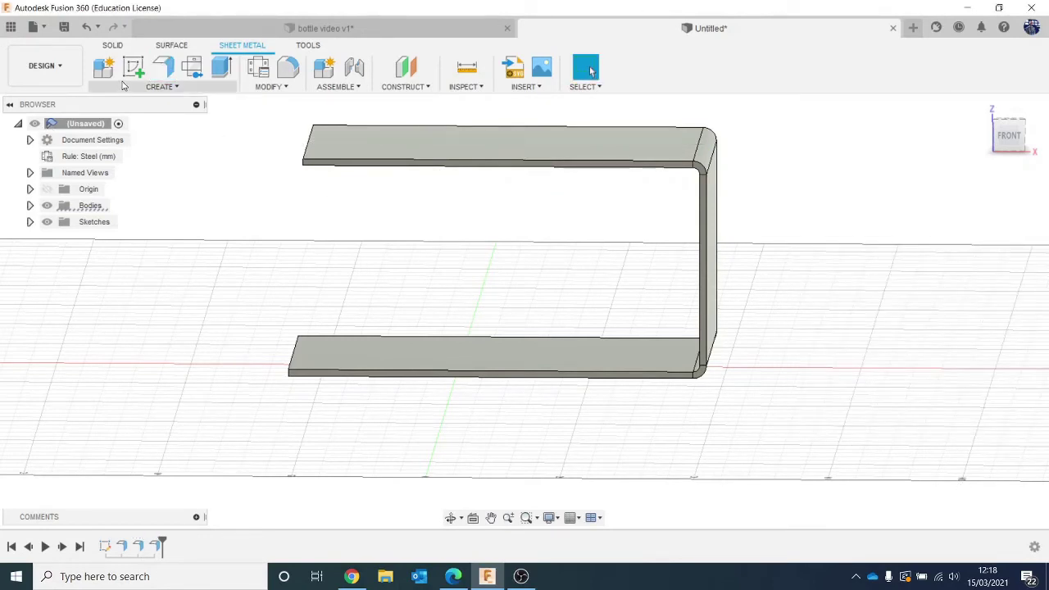
# Add a flange about 149 mm long from the upright's front vertical edge, bent at about 72.4°
pyautogui.click(175, 66)
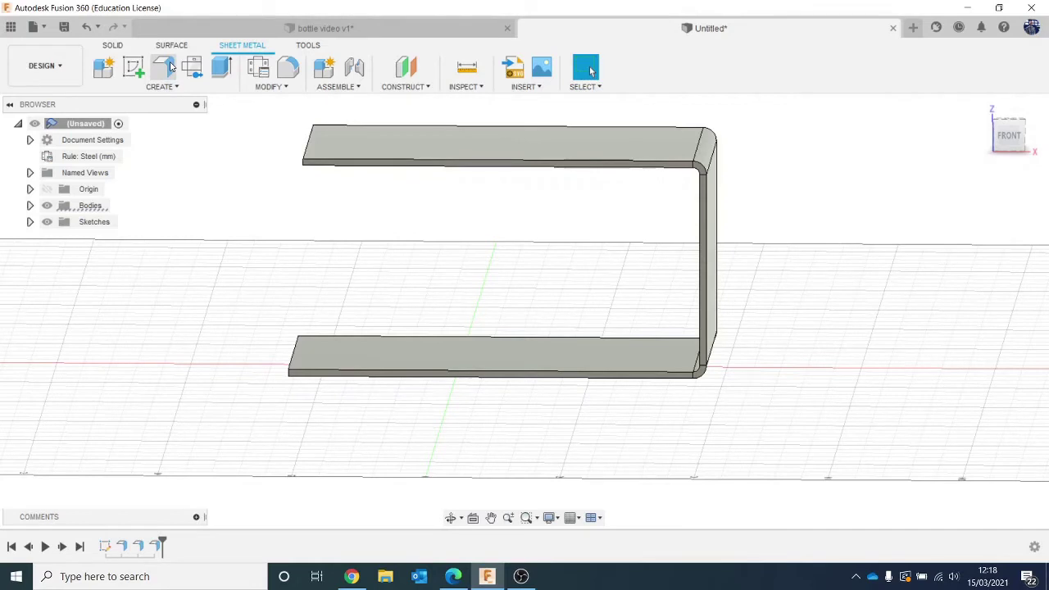
pyautogui.click(702, 270)
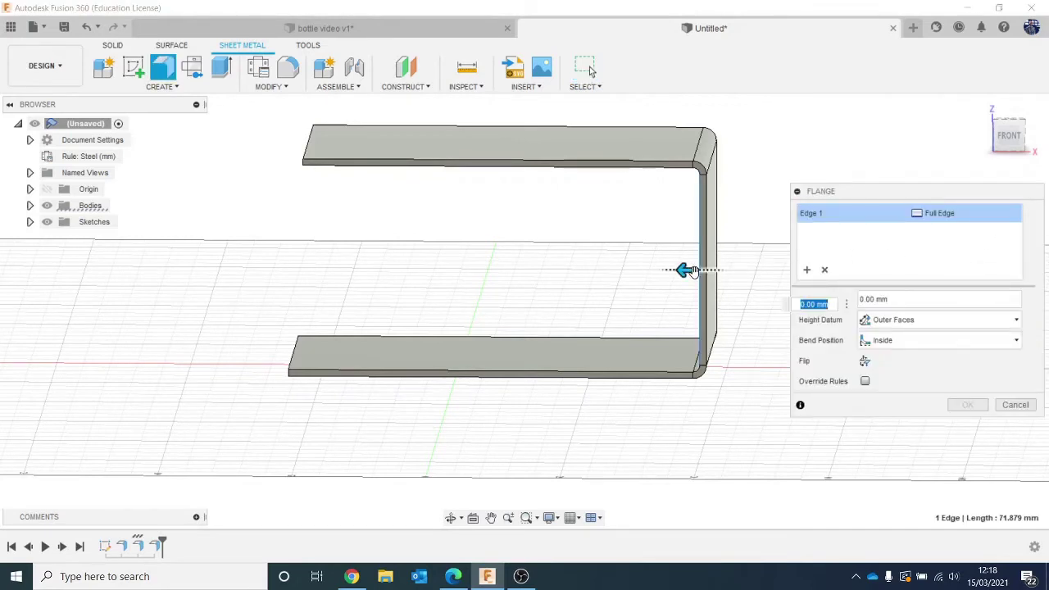
pyautogui.moveTo(693, 270); pyautogui.dragTo(294, 302)
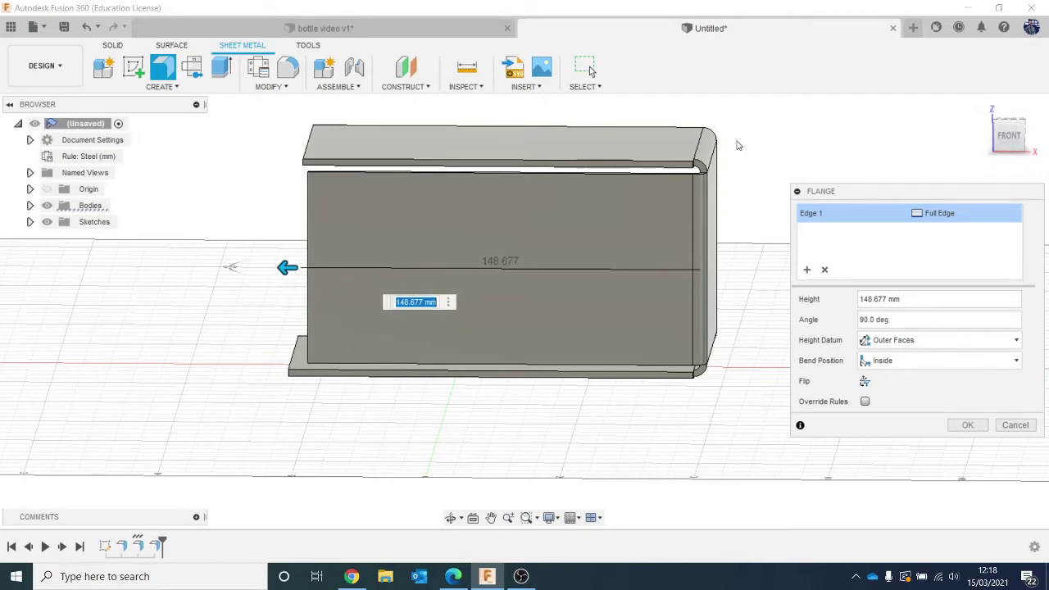
pyautogui.scroll(5, 738, 144)
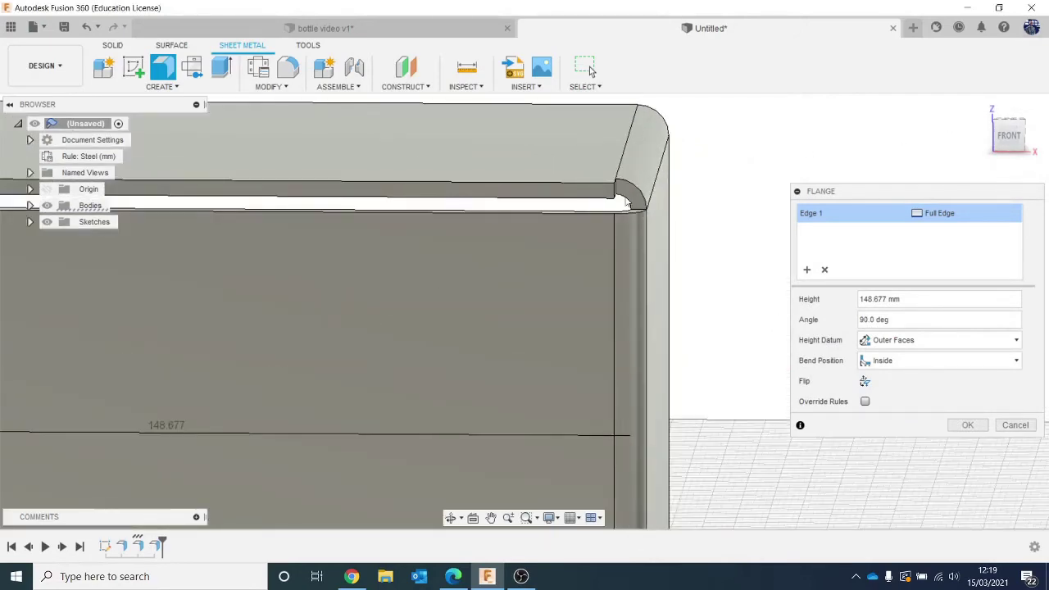
pyautogui.click(1021, 144)
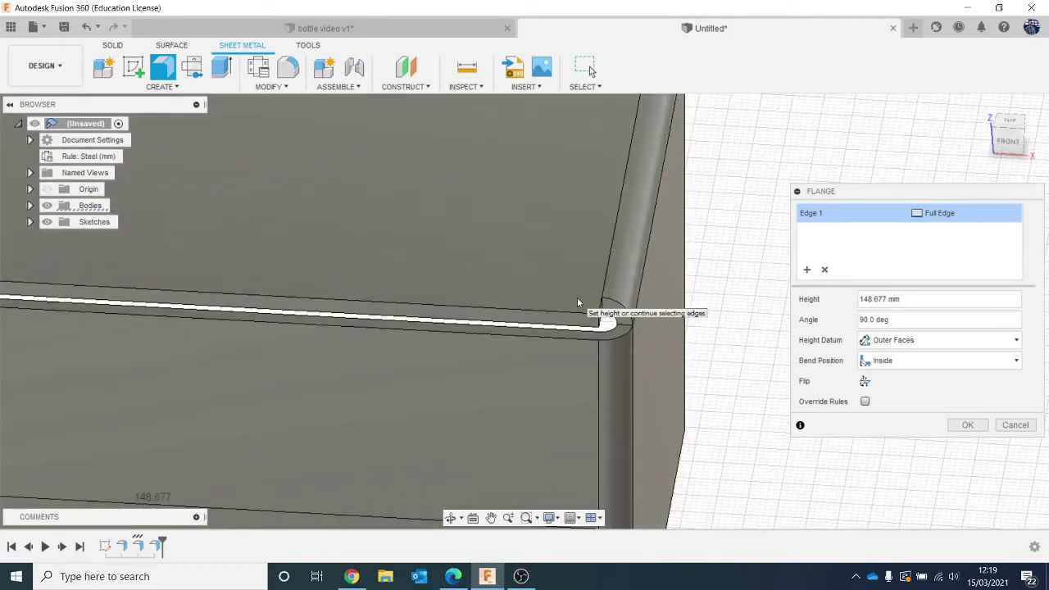
pyautogui.scroll(-3, 577, 302)
pyautogui.moveTo(577, 302); pyautogui.dragTo(662, 150, button='middle')
pyautogui.moveTo(189, 187); pyautogui.dragTo(258, 204, button='middle')
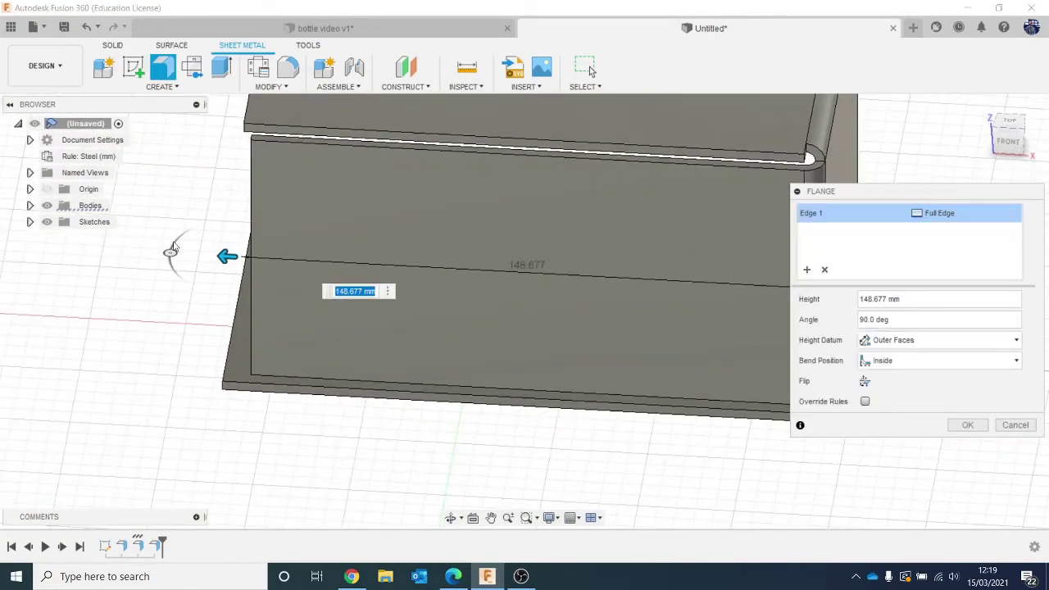
pyautogui.moveTo(171, 249); pyautogui.dragTo(117, 286)
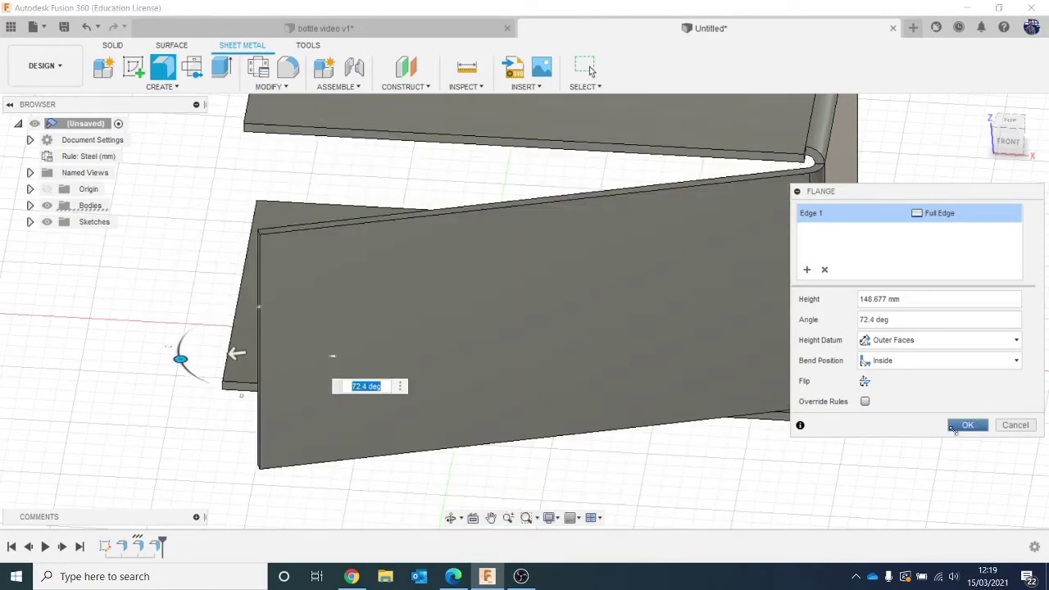
pyautogui.click(958, 426)
# Close the untitled flange test design without saving it
pyautogui.scroll(-2, 807, 352)
pyautogui.moveTo(625, 437); pyautogui.dragTo(609, 440, button='middle')
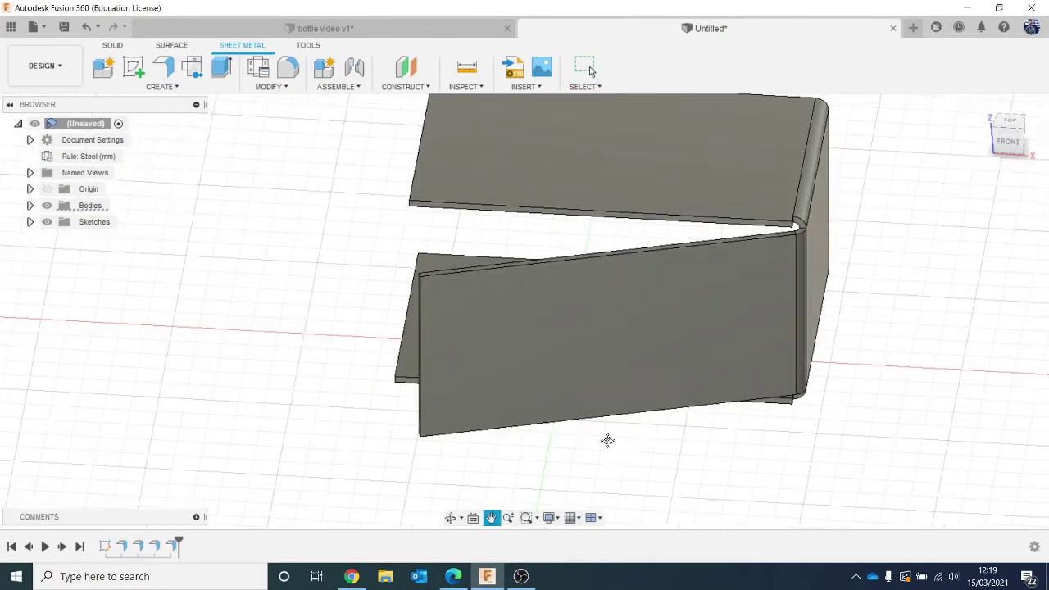
pyautogui.moveTo(732, 413); pyautogui.dragTo(631, 457, button='middle')
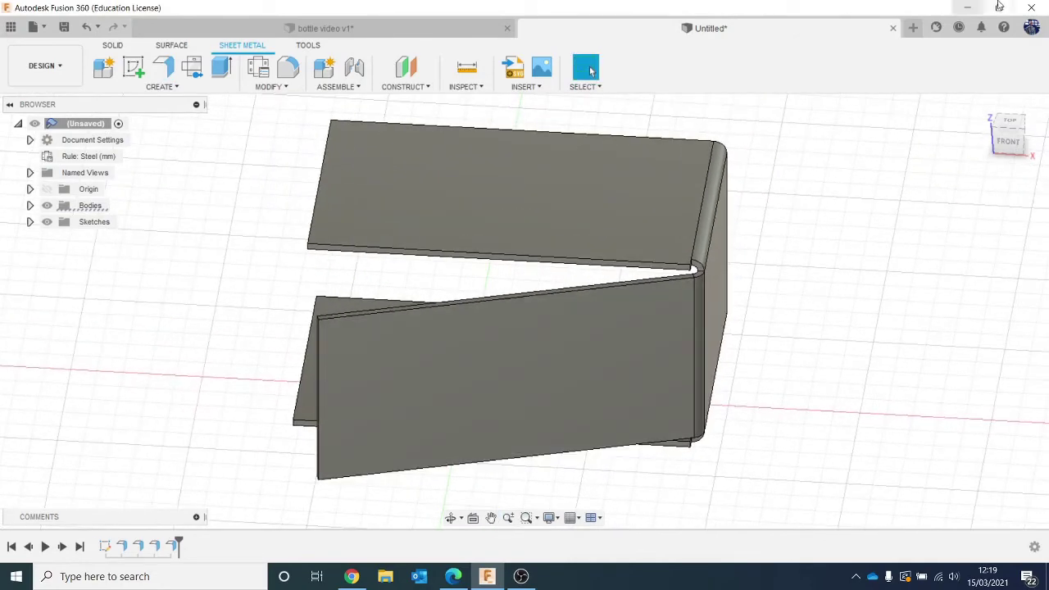
pyautogui.click(893, 28)
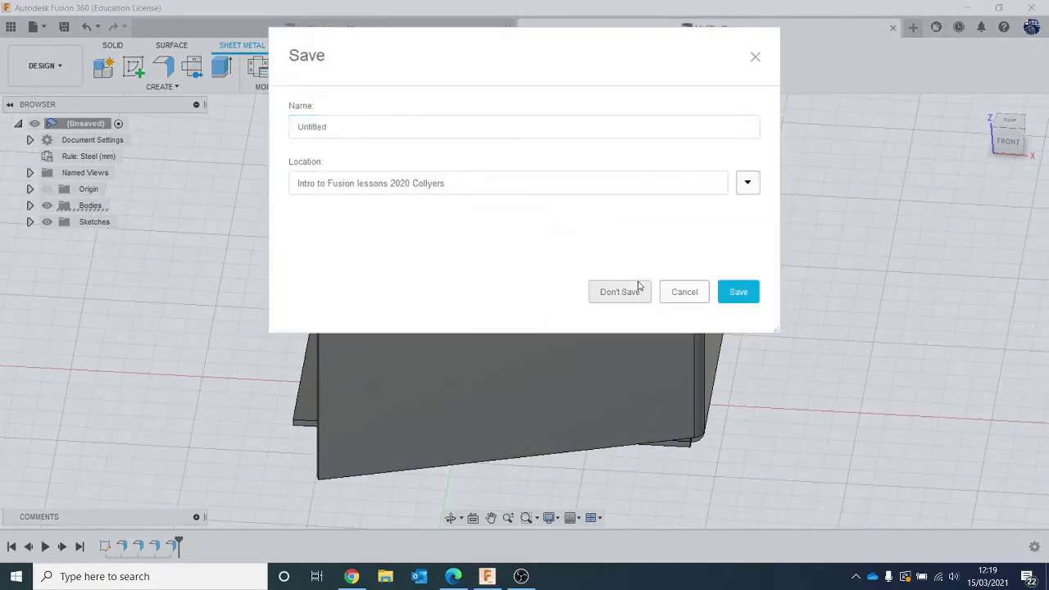
pyautogui.click(636, 289)
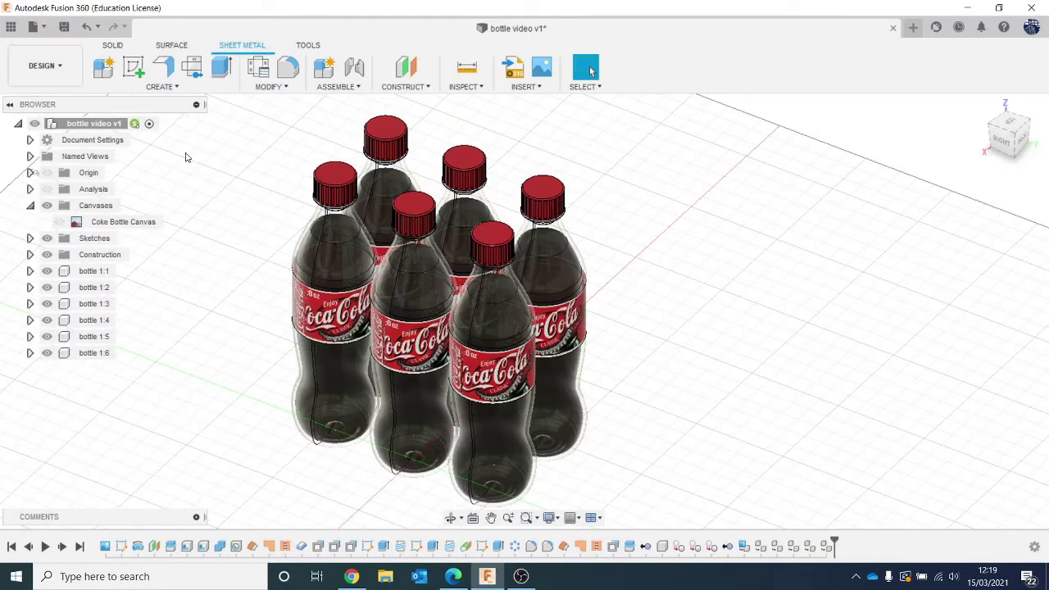
# Review the thickness, K factor and bend conditions of the Card rule in the sheet metal rules library
pyautogui.click(259, 68)
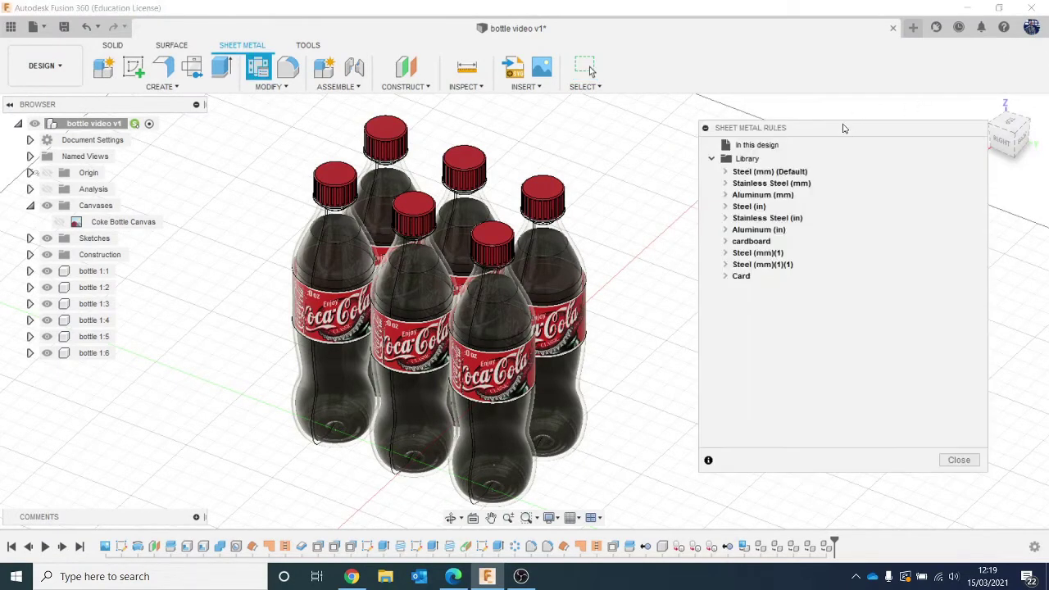
pyautogui.moveTo(843, 128); pyautogui.dragTo(792, 91)
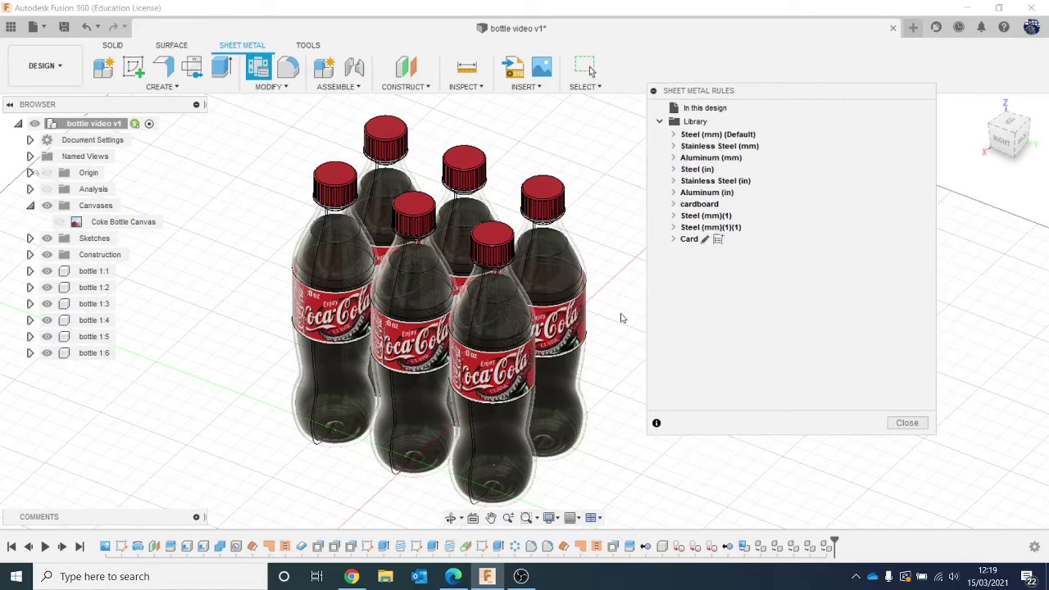
pyautogui.click(672, 238)
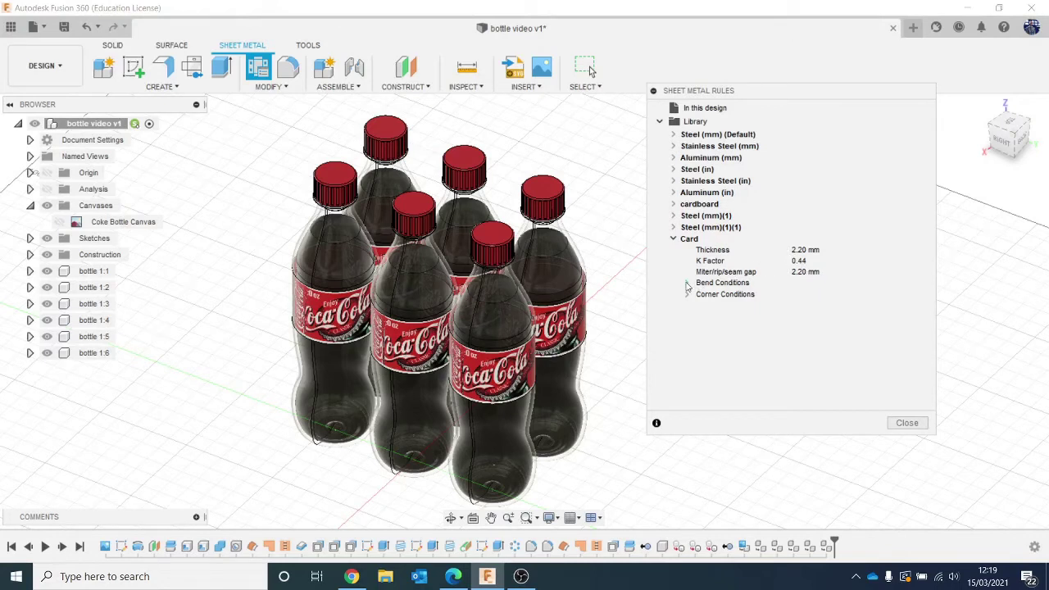
pyautogui.click(687, 282)
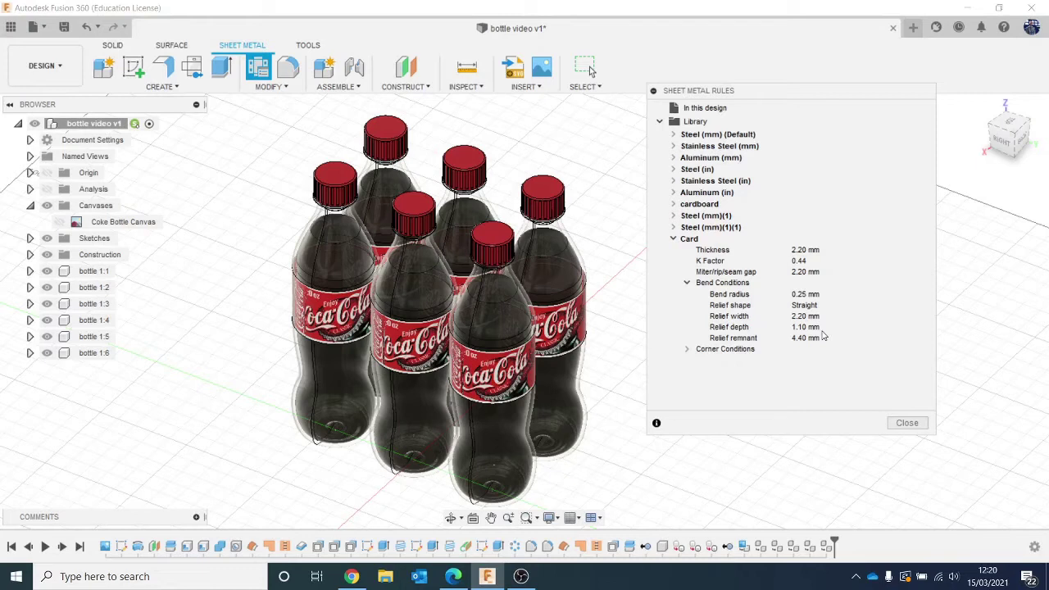
pyautogui.click(919, 424)
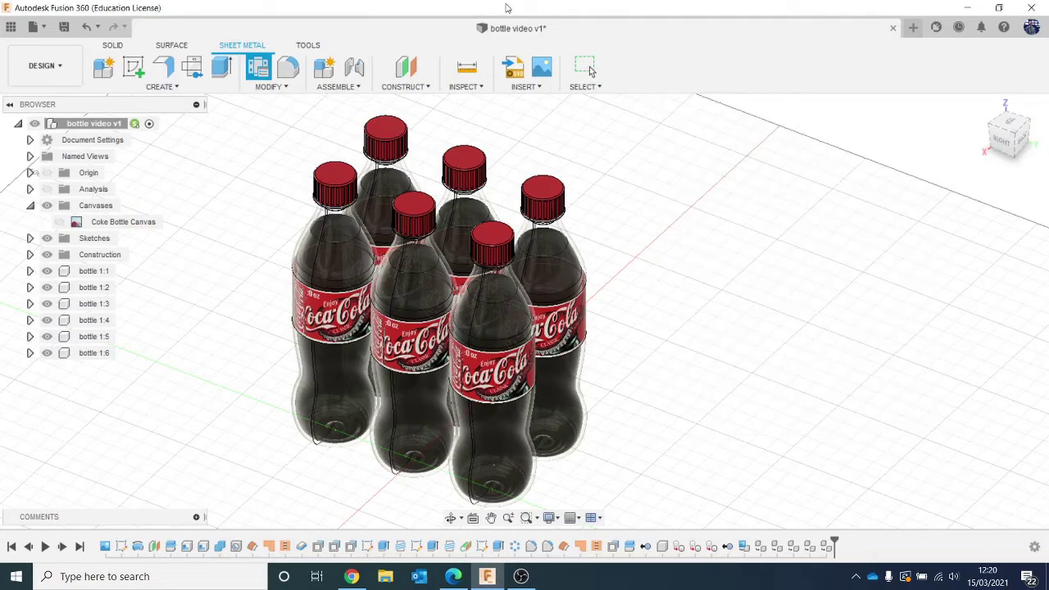
# Sketch a rectangle about 122 by 160 mm around the six bottles on the horizontal origin plane and finish the sketch
pyautogui.click(136, 69)
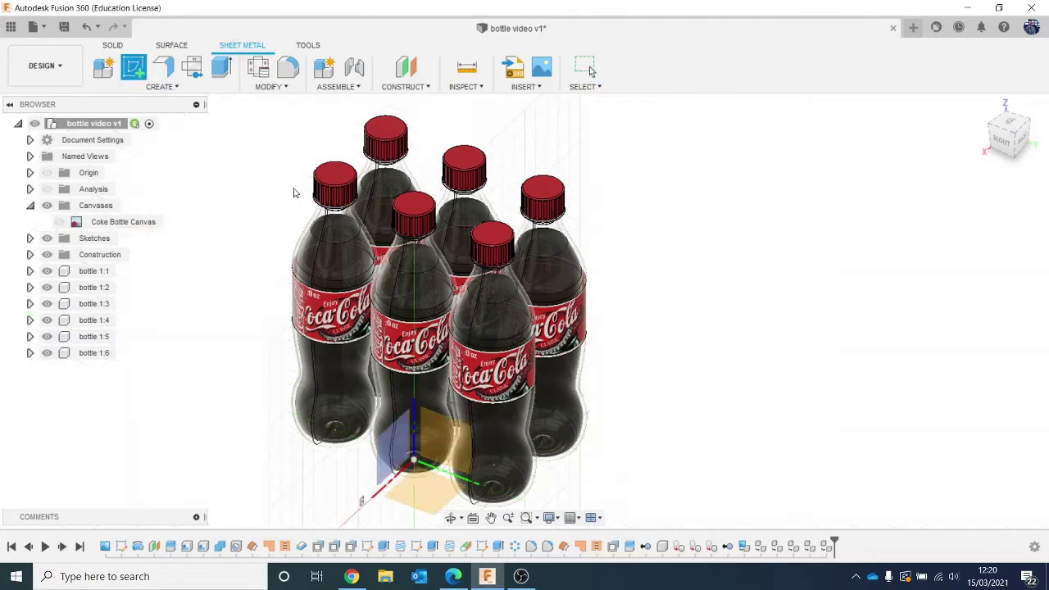
pyautogui.click(504, 361)
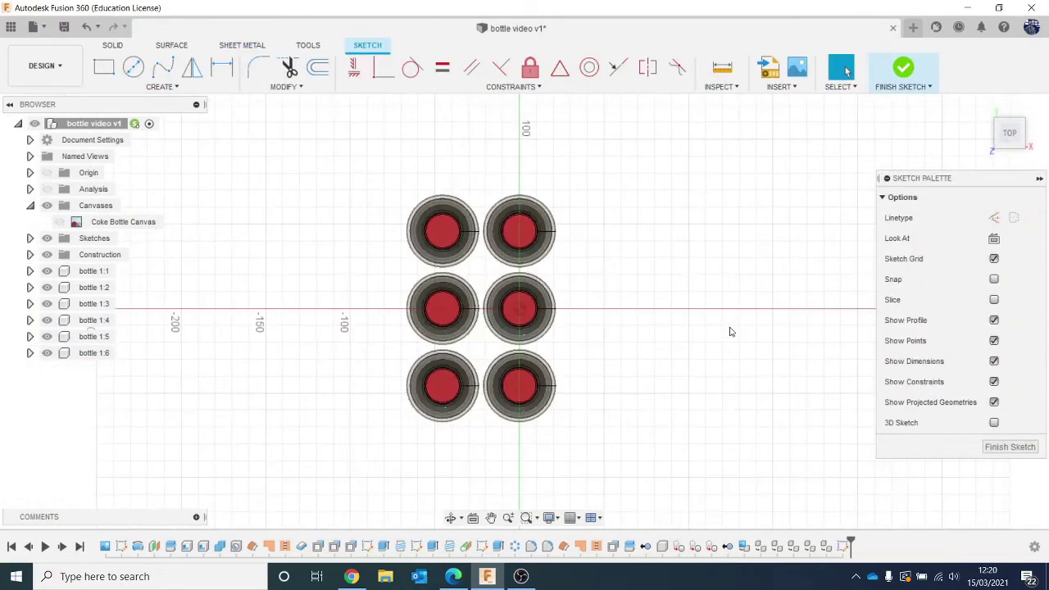
pyautogui.click(107, 79)
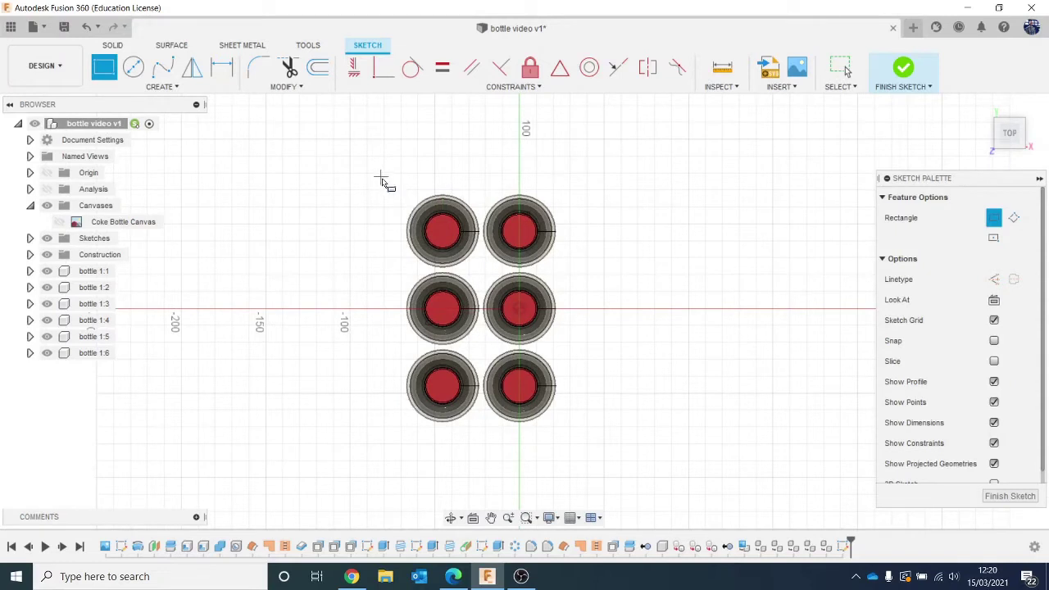
pyautogui.click(382, 178)
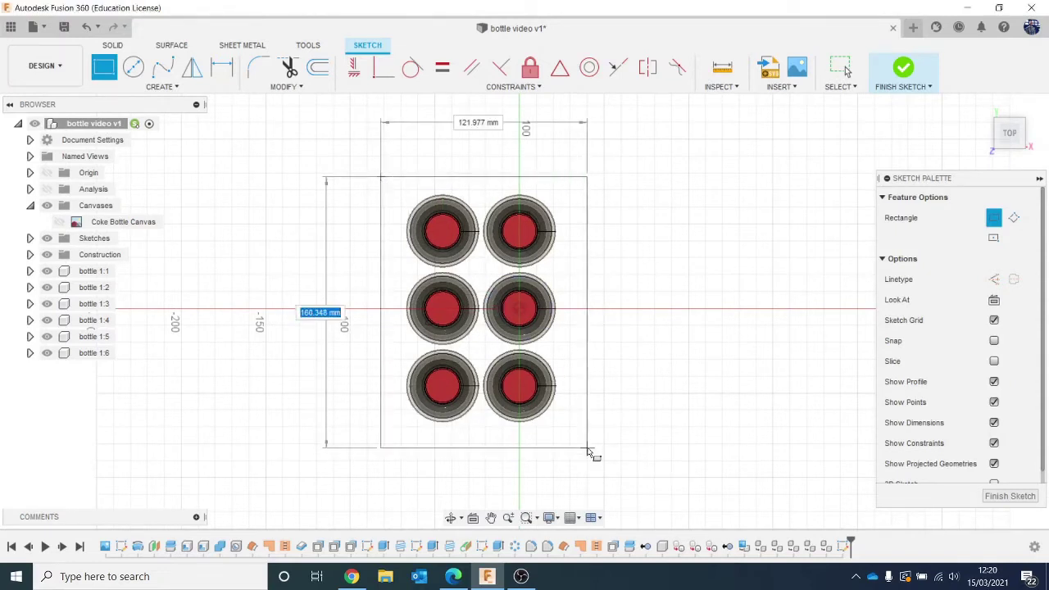
pyautogui.click(588, 451)
pyautogui.click(901, 69)
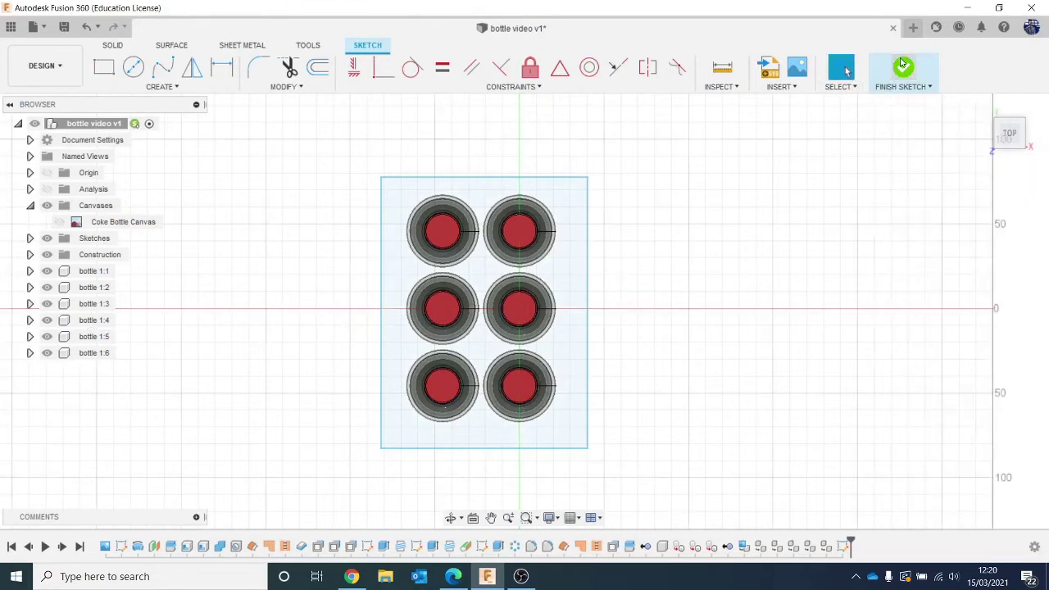
# Create a base flange from the rectangle as a new body, using the Steel (mm) rule with thickness on Side 1
pyautogui.moveTo(574, 467)
pyautogui.keyDown('shift'); pyautogui.mouseDown(button='middle')
pyautogui.moveTo(603, 422)
pyautogui.moveTo(605, 391)
pyautogui.mouseUp(button='middle'); pyautogui.keyUp('shift')
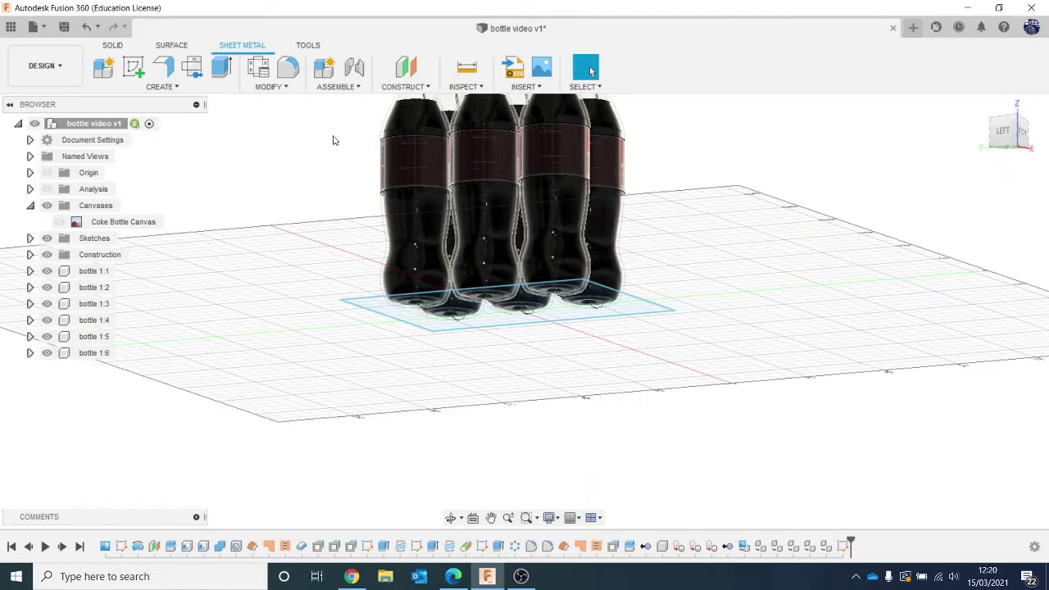
pyautogui.click(162, 72)
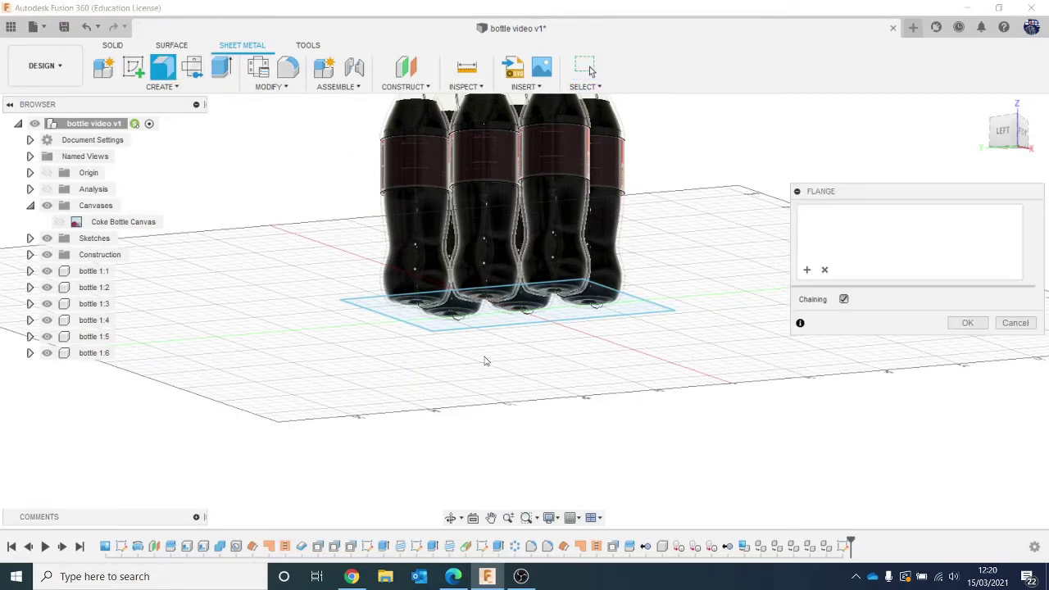
pyautogui.click(494, 320)
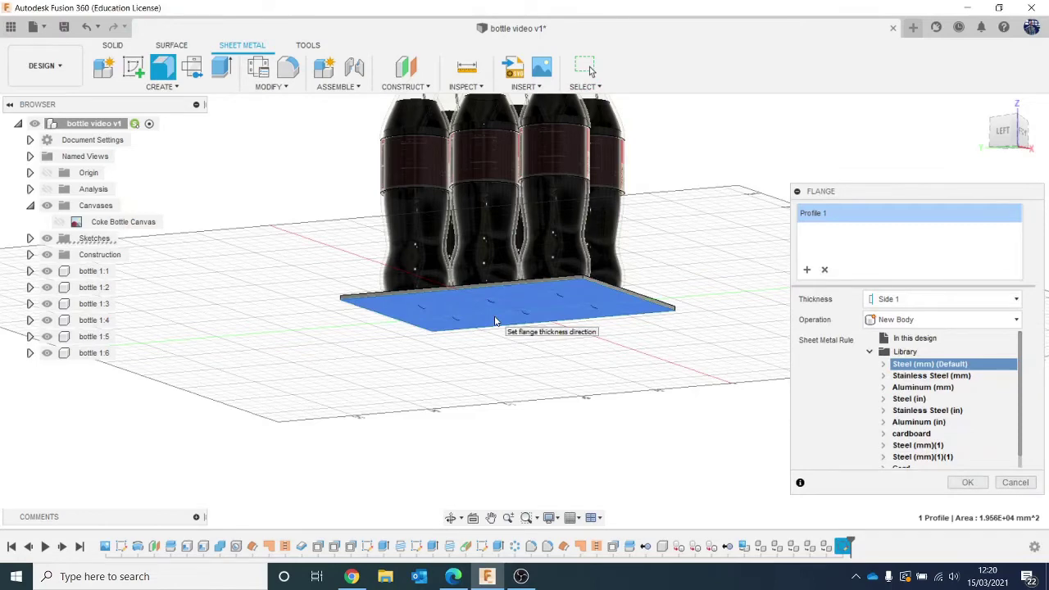
pyautogui.click(1003, 131)
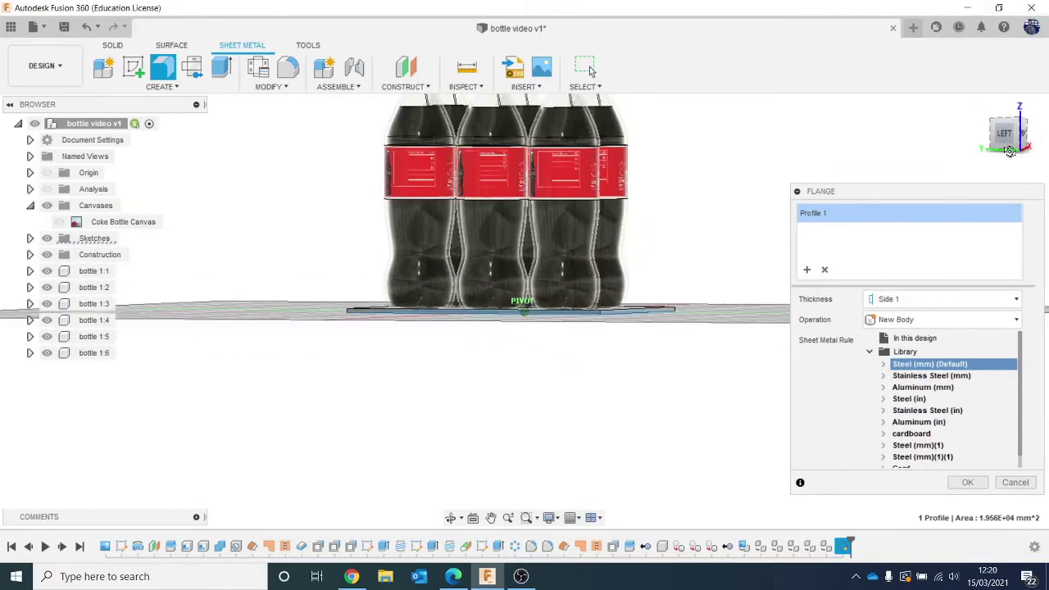
pyautogui.click(968, 482)
# Move the base plate body straight down about 3.65 mm so it sits just beneath the bottles
pyautogui.scroll(3, 583, 308)
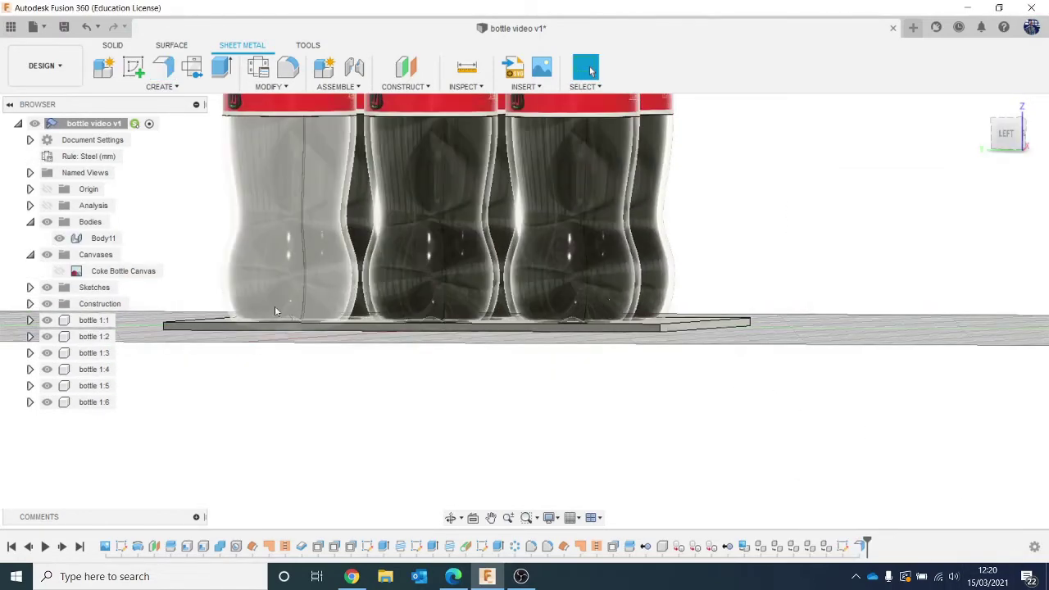
pyautogui.click(102, 239)
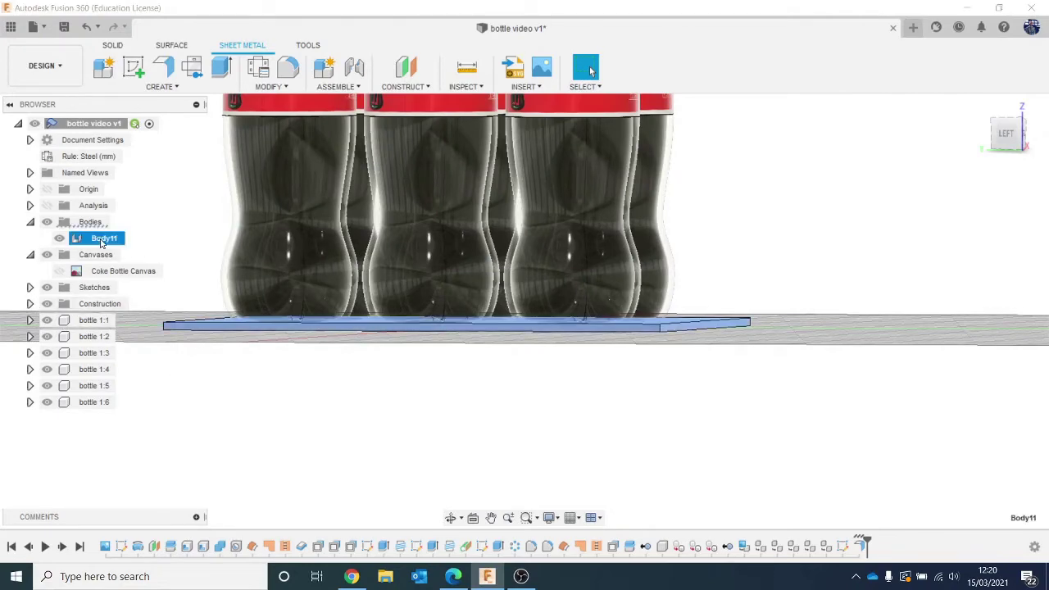
pyautogui.rightClick(156, 239)
pyautogui.click(186, 248)
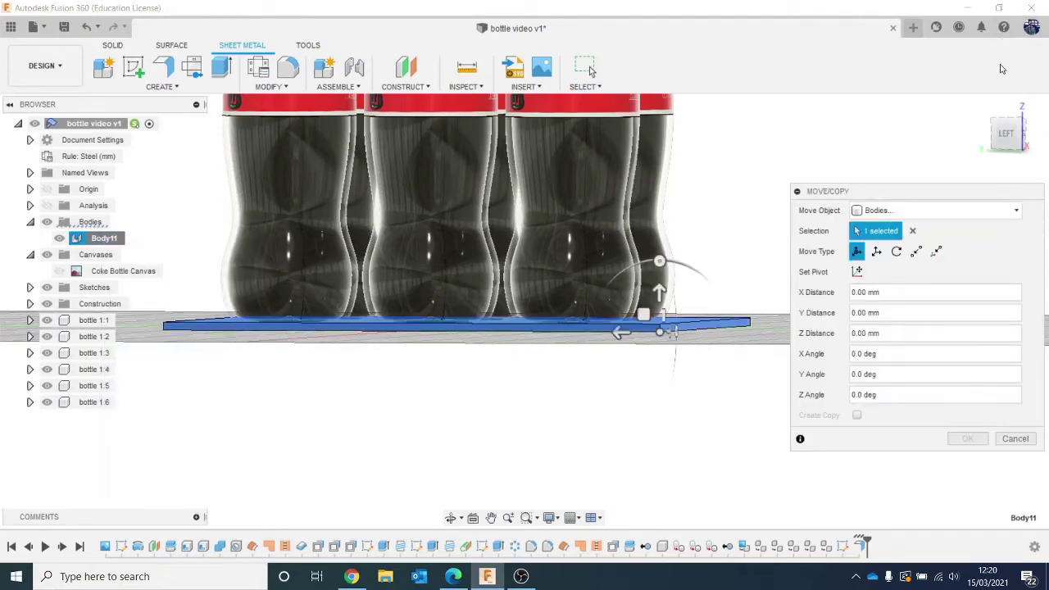
pyautogui.moveTo(1006, 130)
pyautogui.mouseDown()
pyautogui.moveTo(1004, 97)
pyautogui.moveTo(1024, 122)
pyautogui.mouseUp()
pyautogui.click(999, 131)
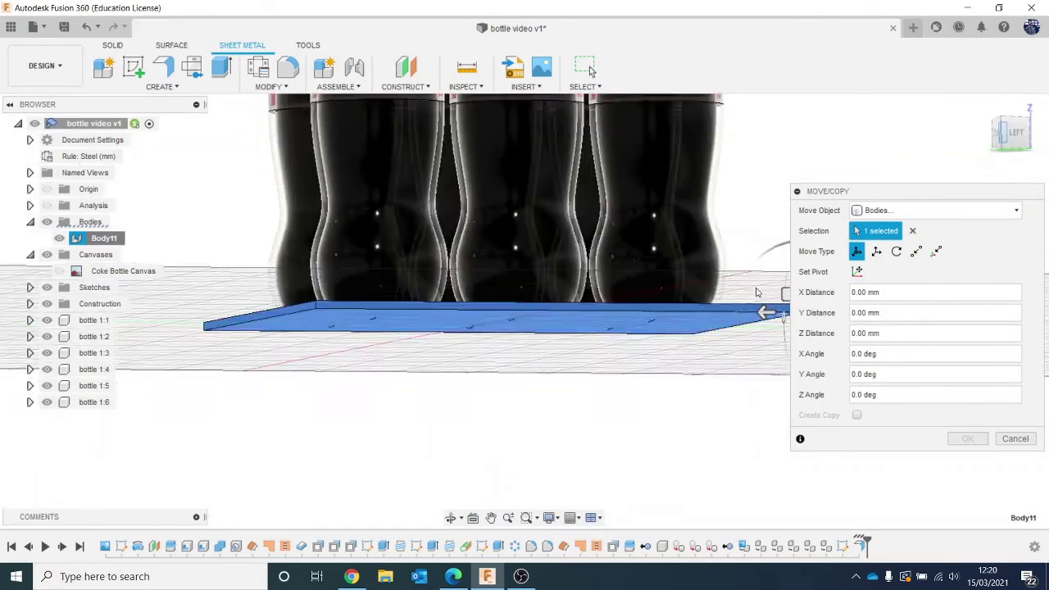
pyautogui.click(1017, 133)
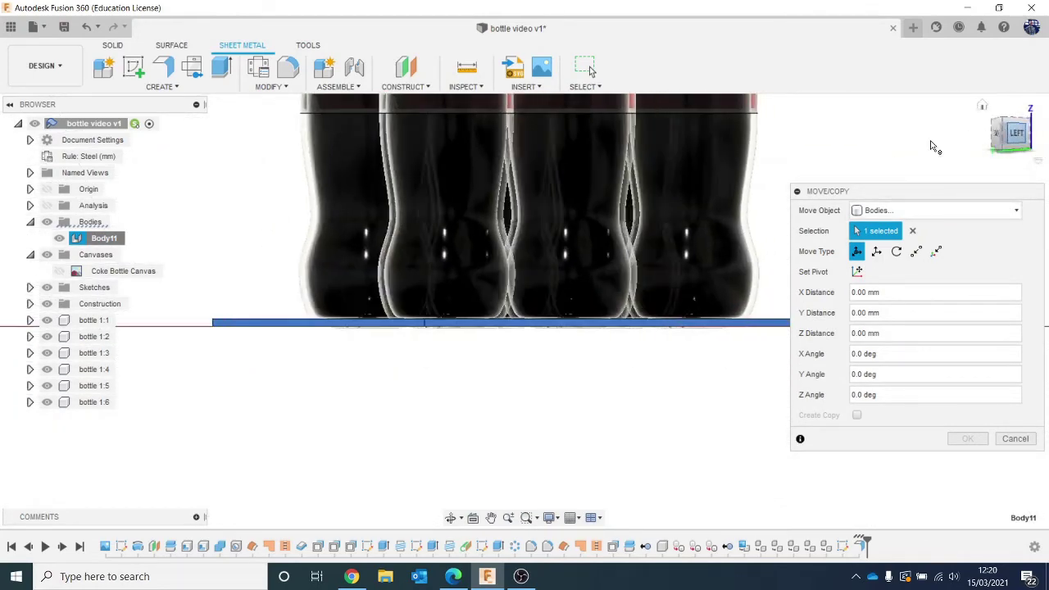
pyautogui.moveTo(732, 288); pyautogui.dragTo(731, 297)
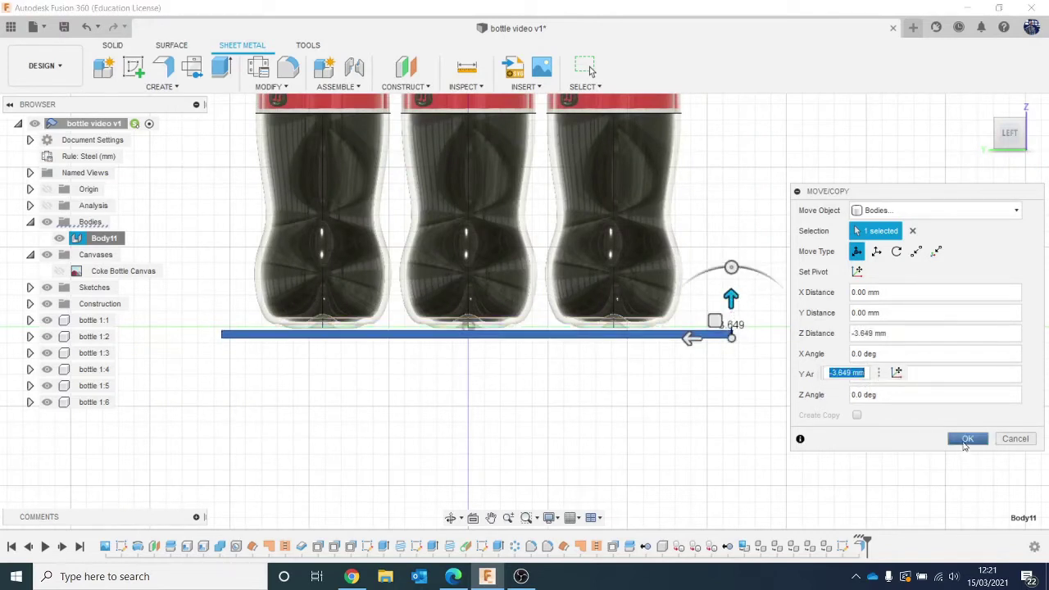
pyautogui.click(967, 440)
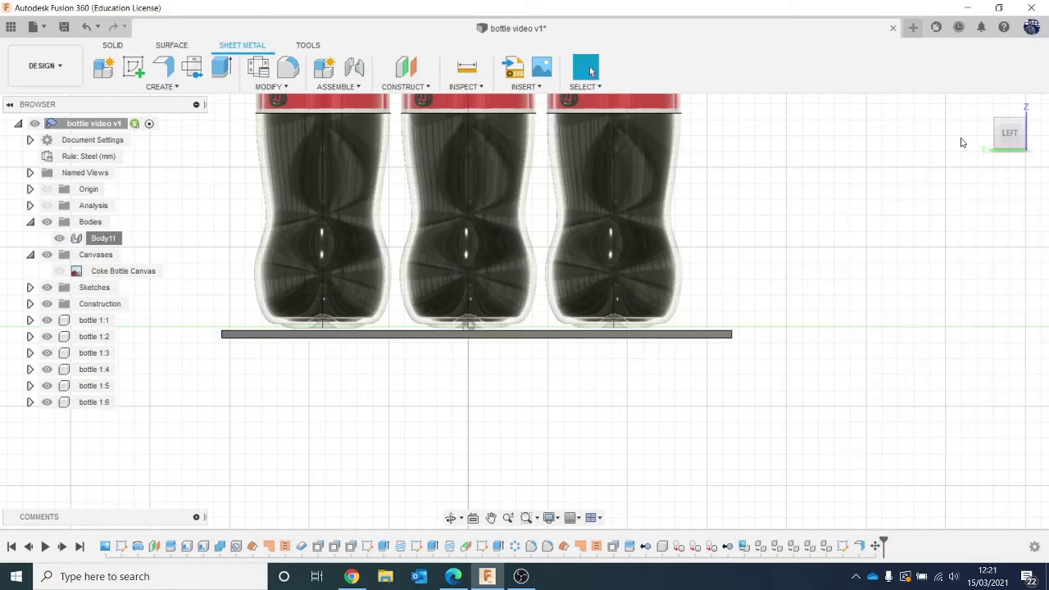
pyautogui.click(1022, 144)
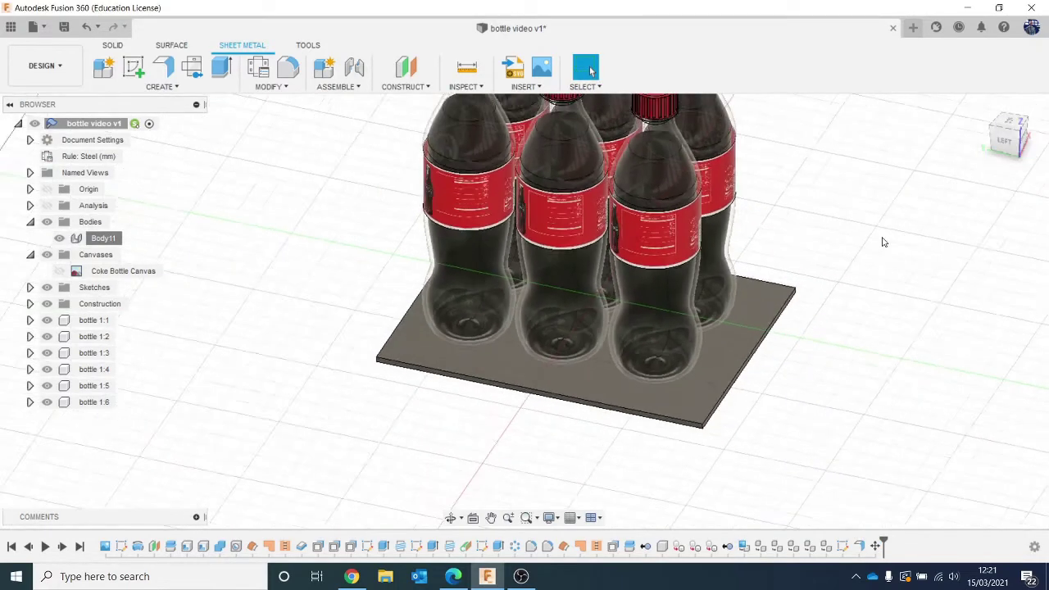
pyautogui.scroll(-1, 882, 242)
pyautogui.moveTo(882, 239); pyautogui.dragTo(794, 341, button='middle')
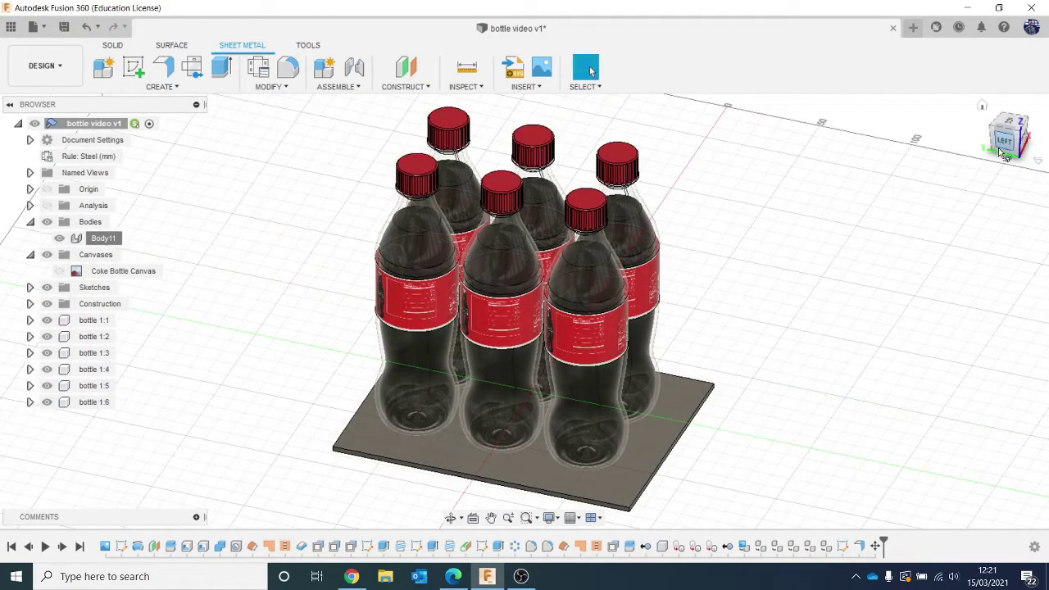
pyautogui.click(983, 105)
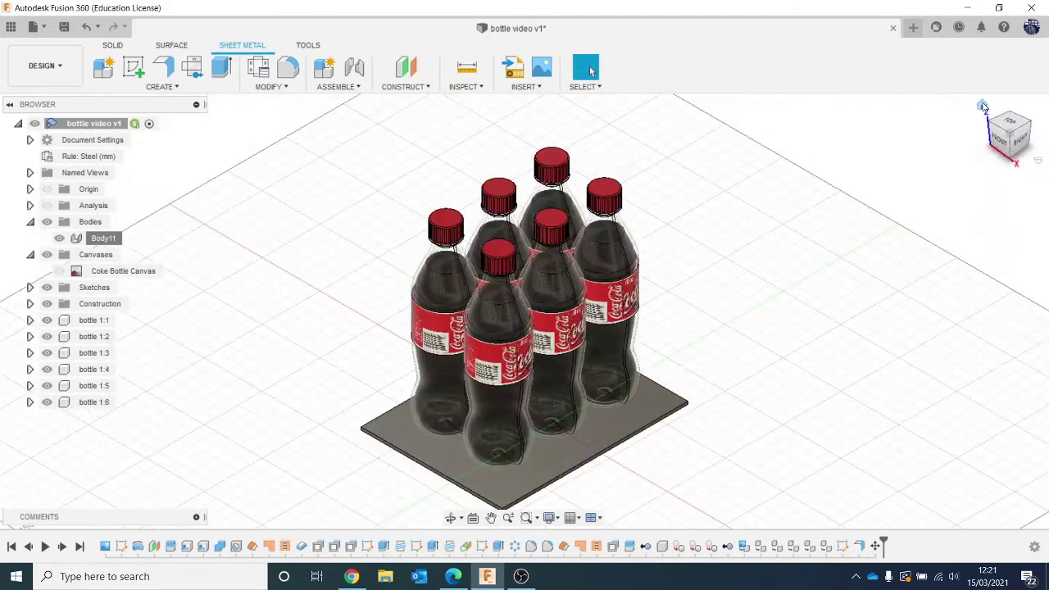
pyautogui.click(1020, 138)
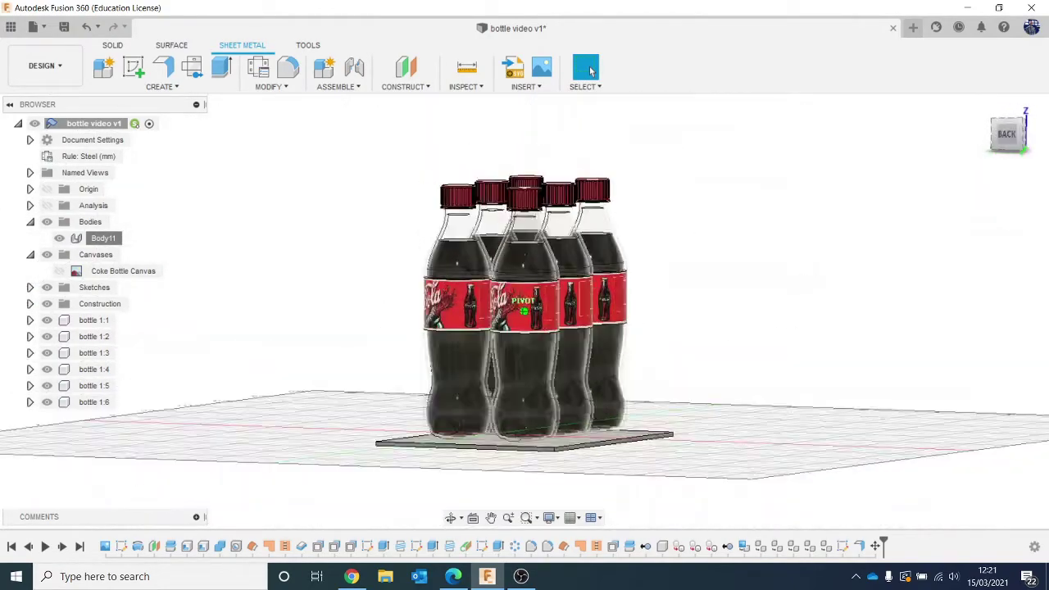
pyautogui.moveTo(819, 196)
pyautogui.mouseDown()
pyautogui.moveTo(885, 195)
pyautogui.moveTo(909, 246)
pyautogui.moveTo(895, 244)
pyautogui.mouseUp()
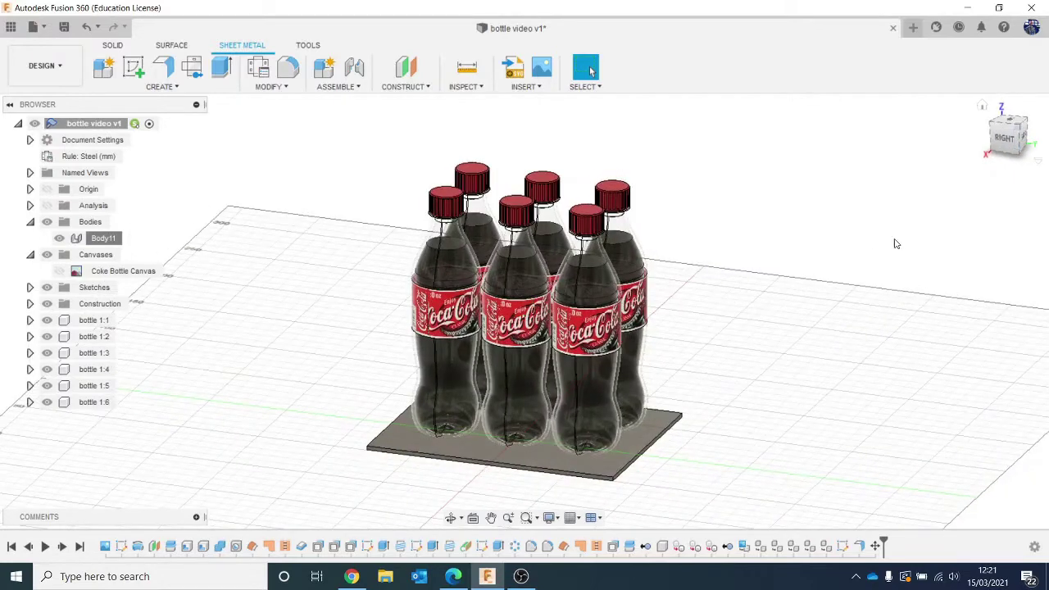
pyautogui.moveTo(854, 308); pyautogui.dragTo(866, 303, button='middle')
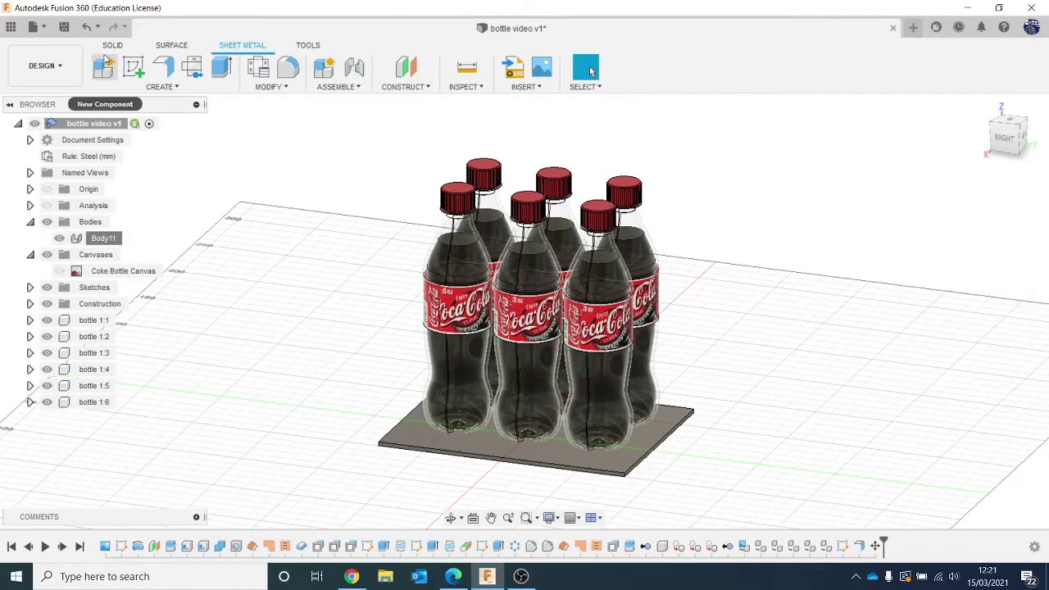
pyautogui.click(164, 67)
pyautogui.scroll(5, 740, 428)
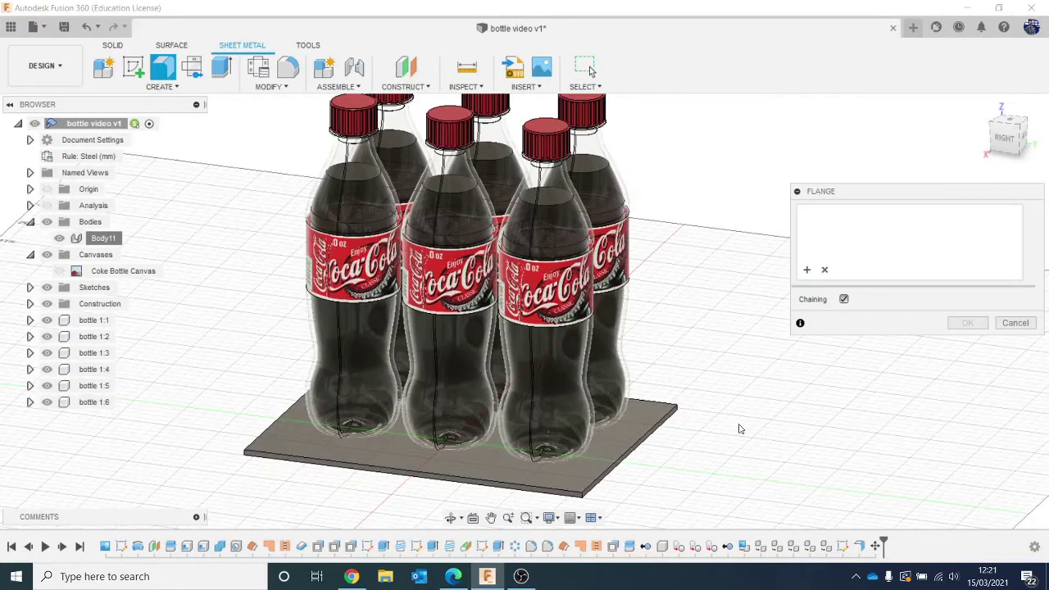
pyautogui.click(618, 407)
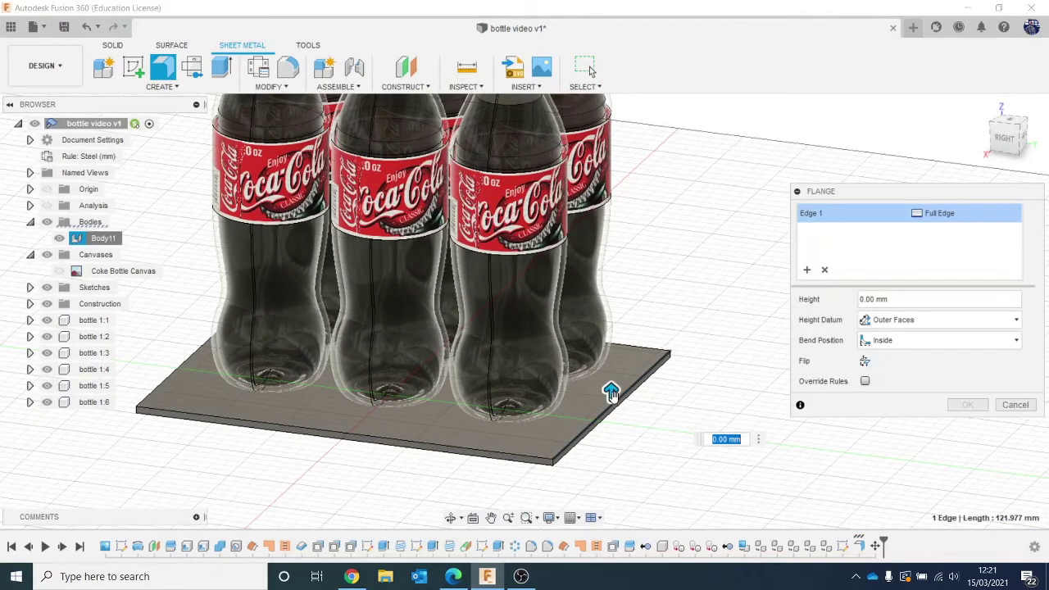
pyautogui.moveTo(614, 394); pyautogui.dragTo(611, 168)
pyautogui.click(1009, 424)
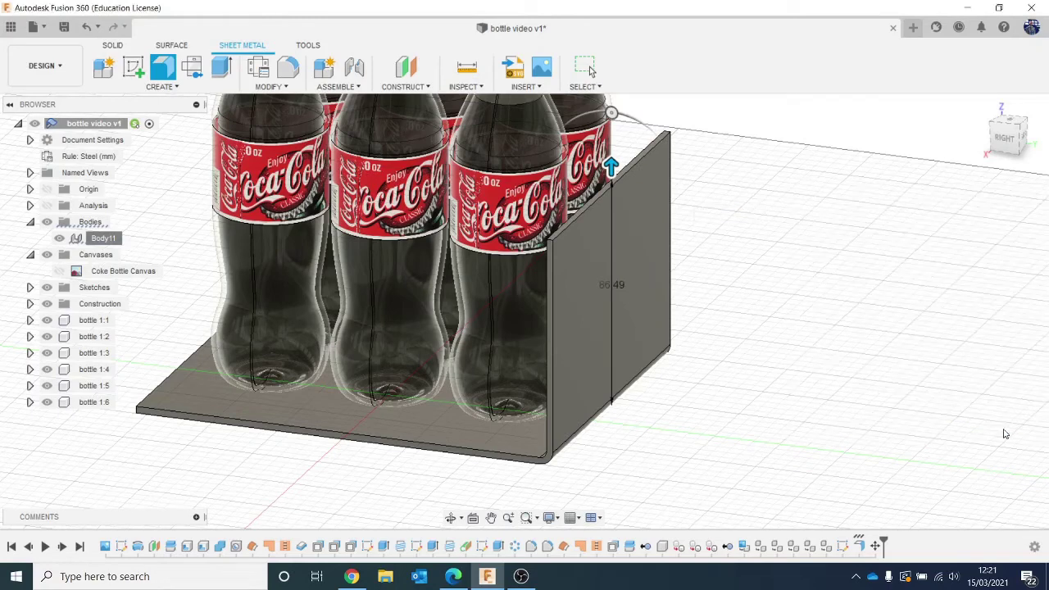
# Check the base flange feature's editable settings and the options of the Steel (mm) rule in this design
pyautogui.rightClick(860, 547)
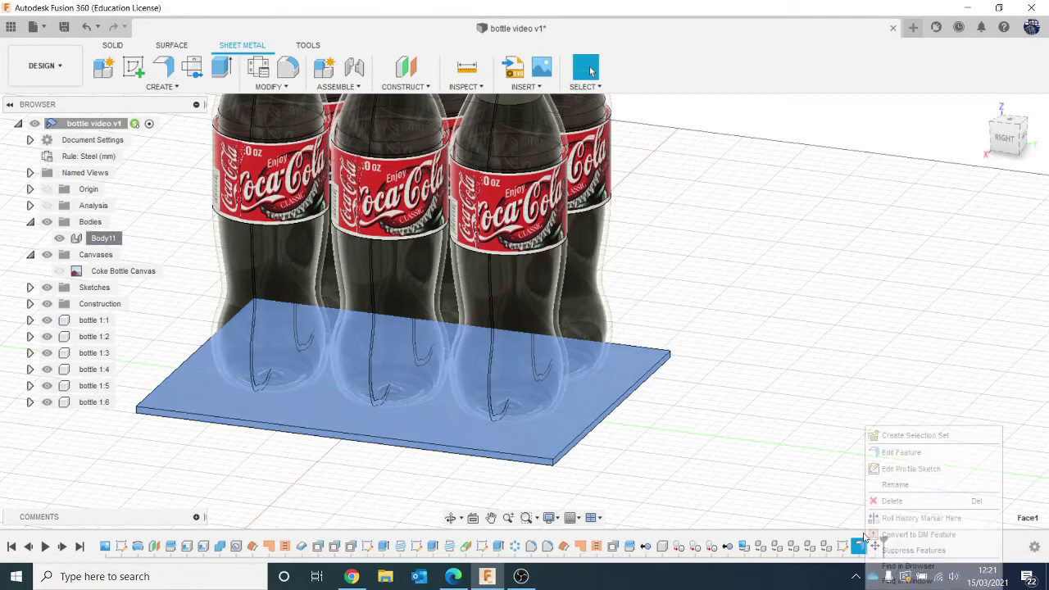
pyautogui.click(905, 455)
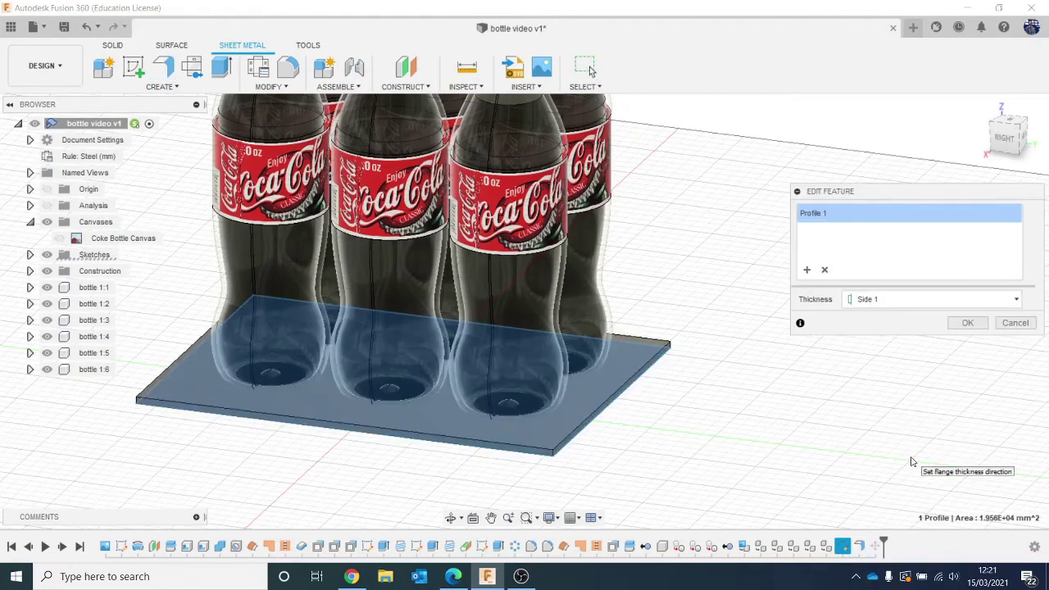
pyautogui.click(1018, 325)
pyautogui.click(259, 67)
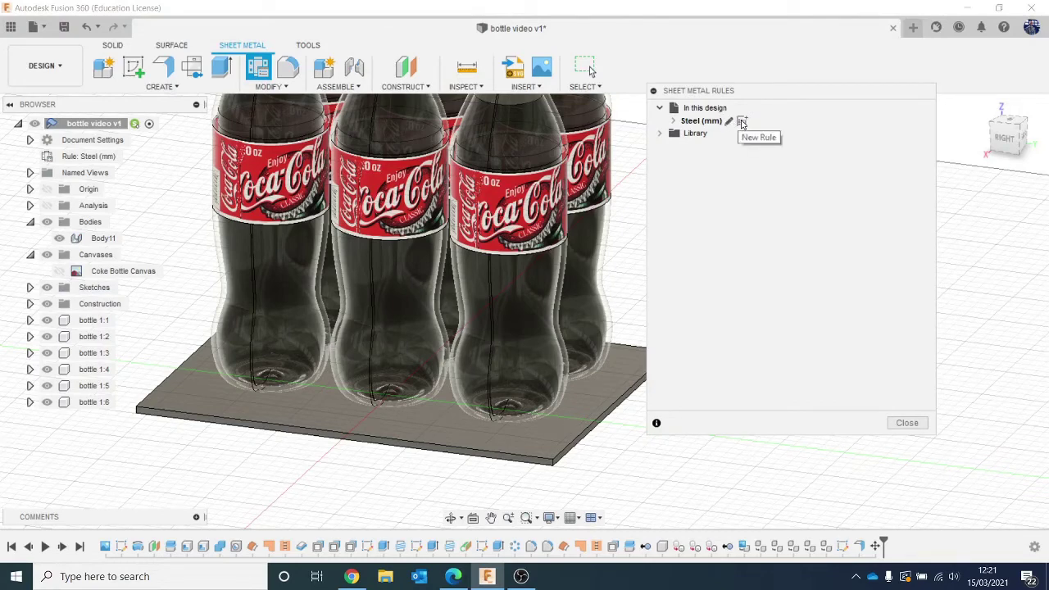
pyautogui.click(741, 121)
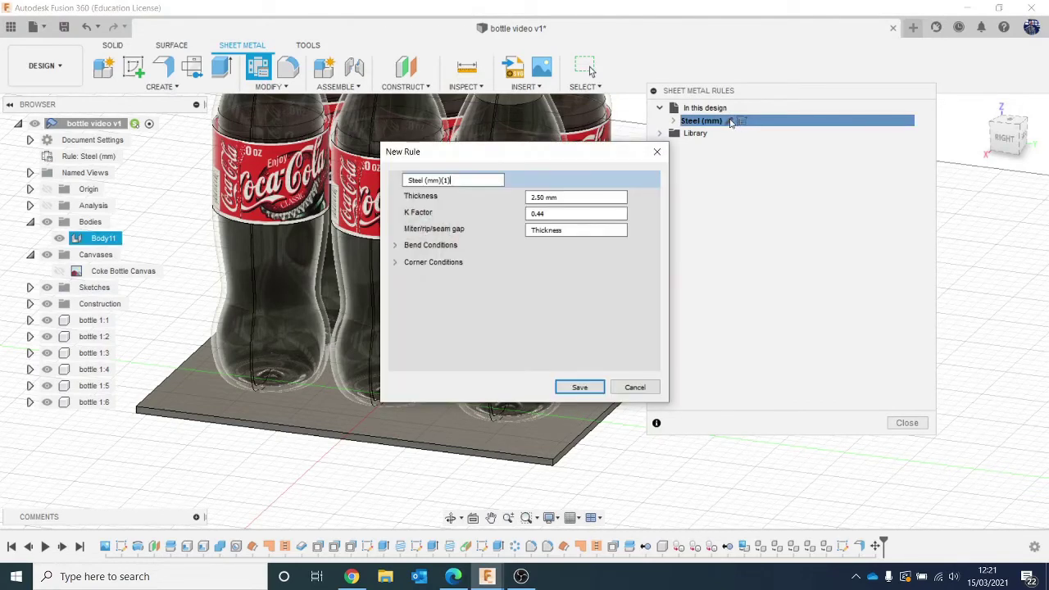
pyautogui.click(633, 386)
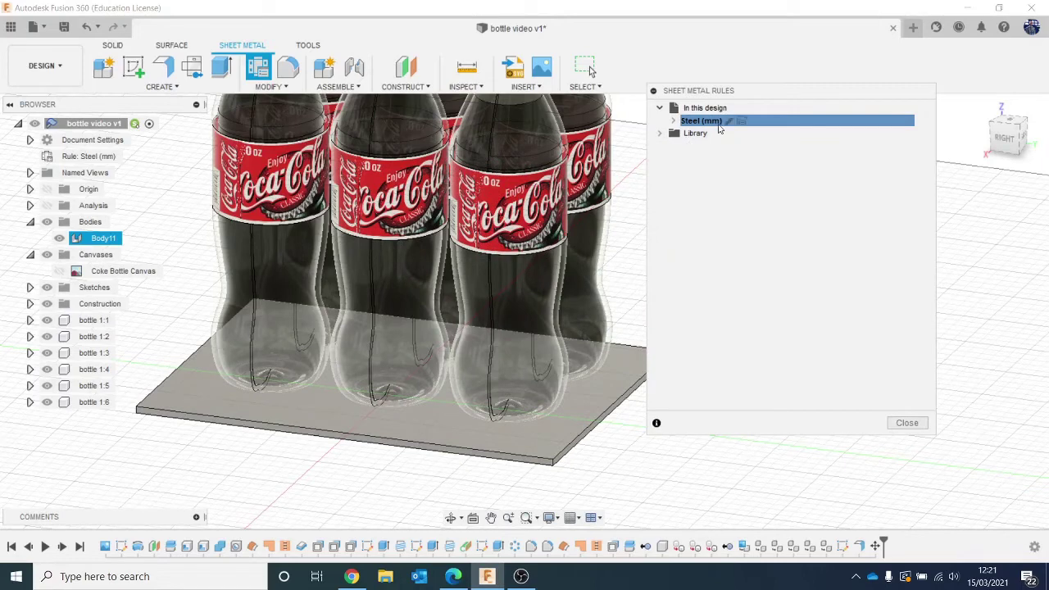
pyautogui.click(728, 120)
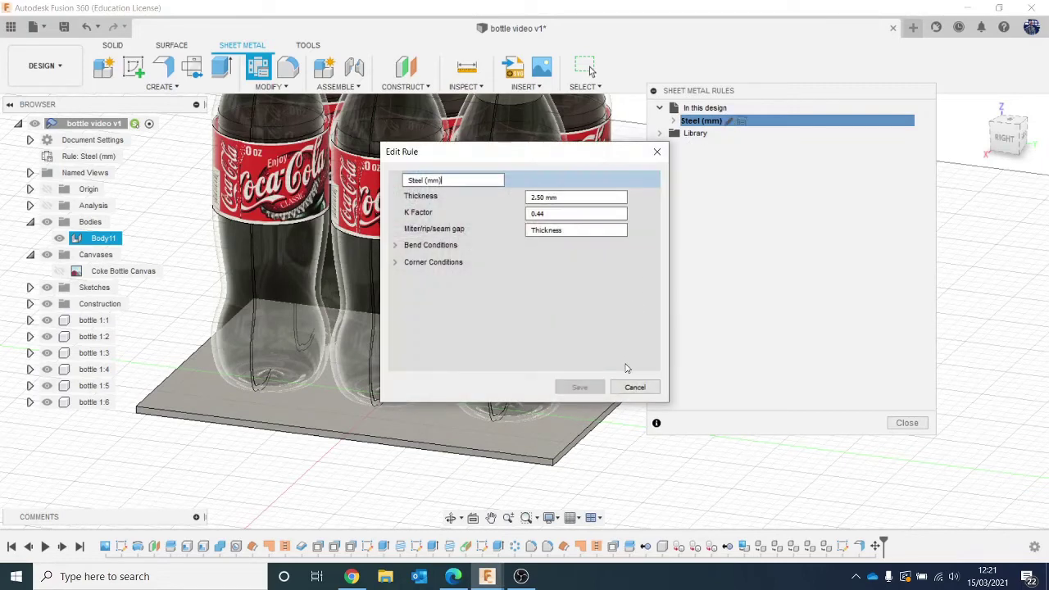
pyautogui.click(634, 387)
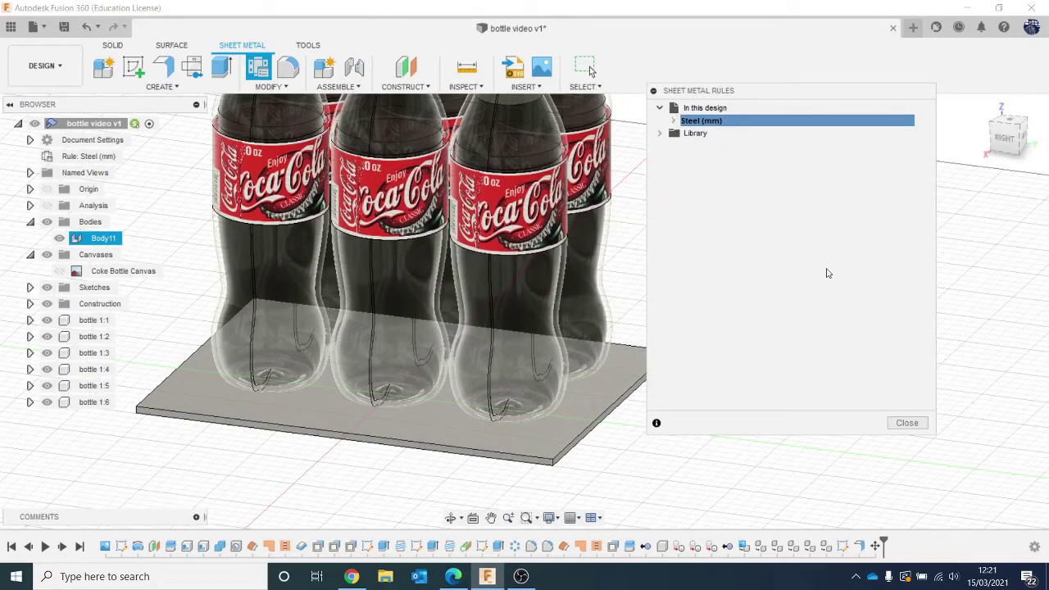
pyautogui.click(890, 422)
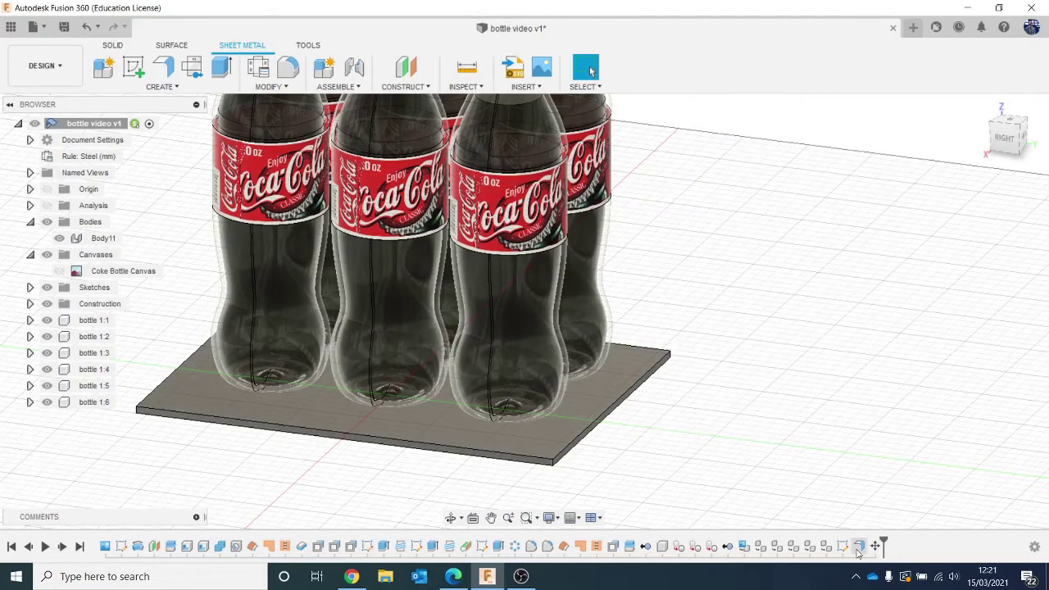
# Delete the base flange feature from the design history, including the move that depends on it
pyautogui.click(858, 547)
pyautogui.press('Delete')
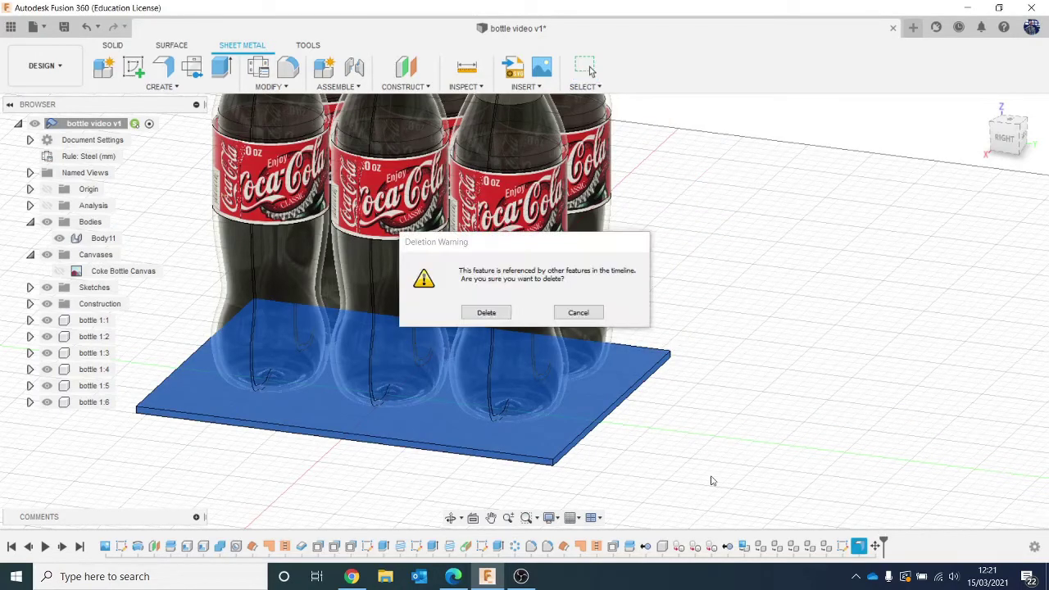
pyautogui.click(485, 313)
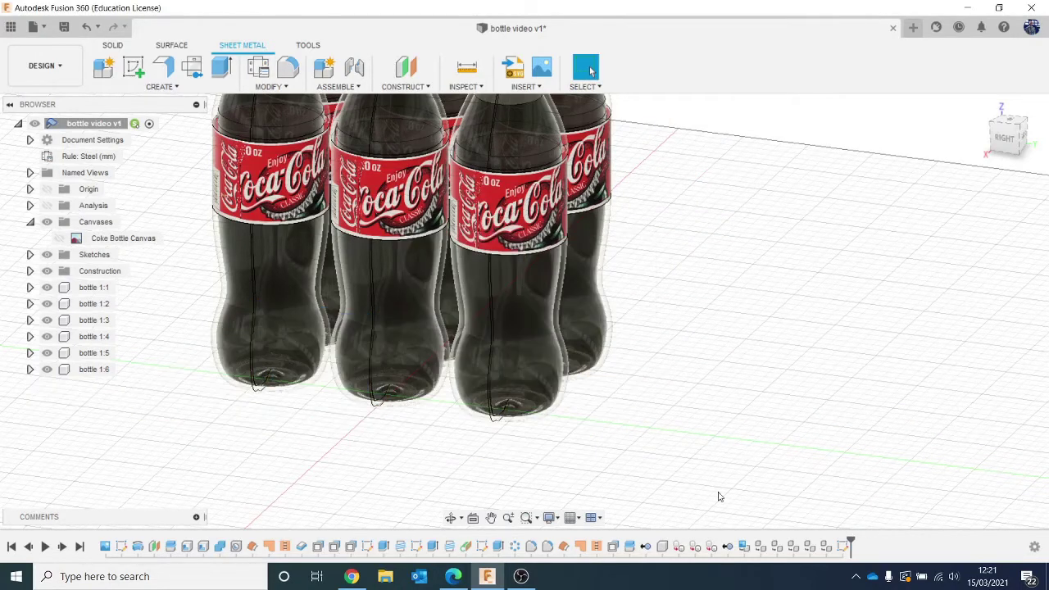
# Make Sketch5, the rectangle around the bottles, visible again and clear the bottle selection
pyautogui.rightClick(833, 551)
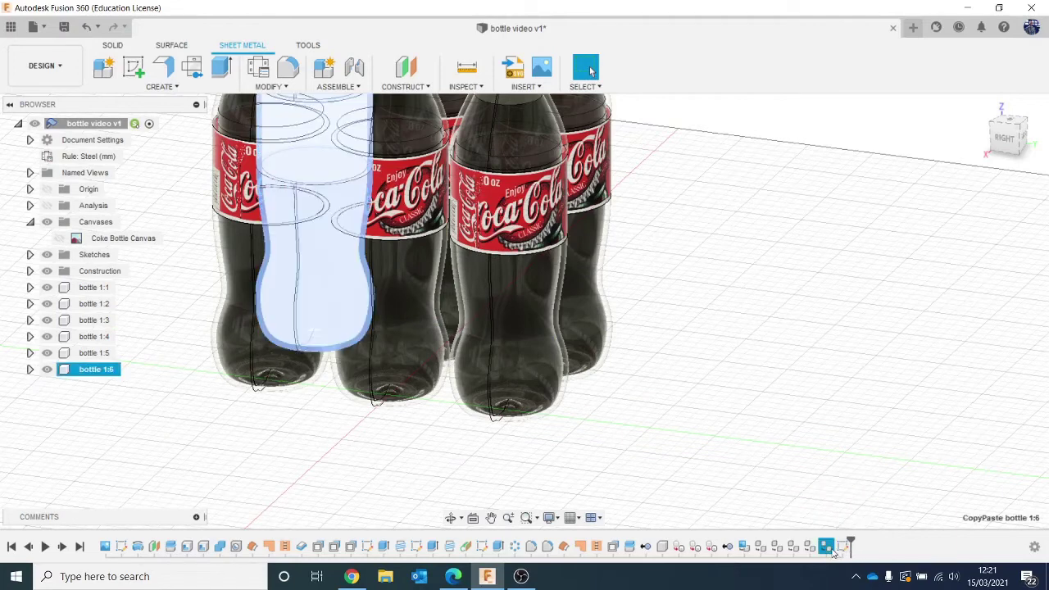
pyautogui.click(770, 480)
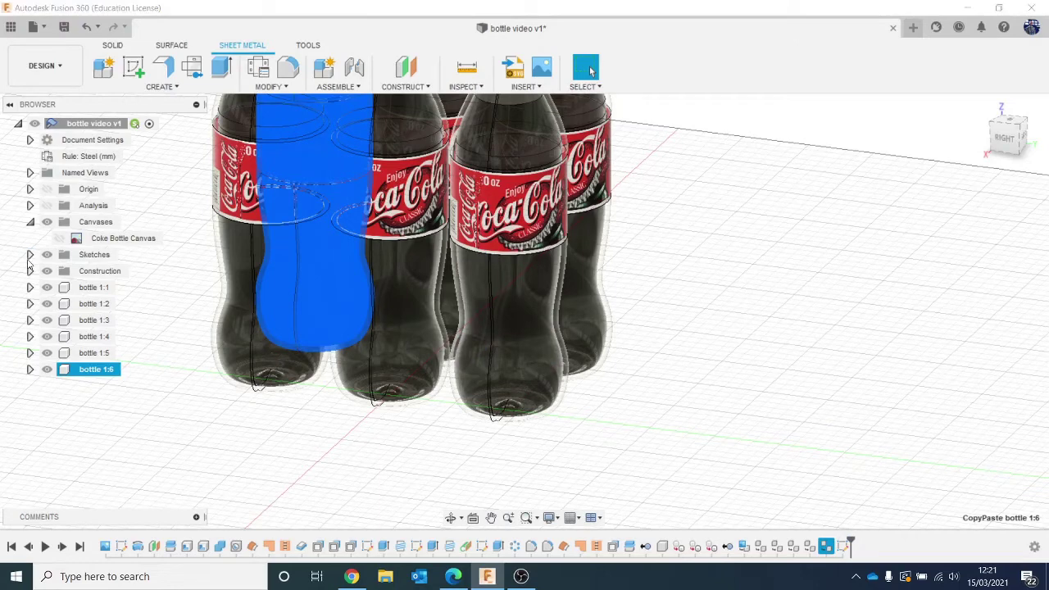
pyautogui.click(30, 254)
pyautogui.click(60, 337)
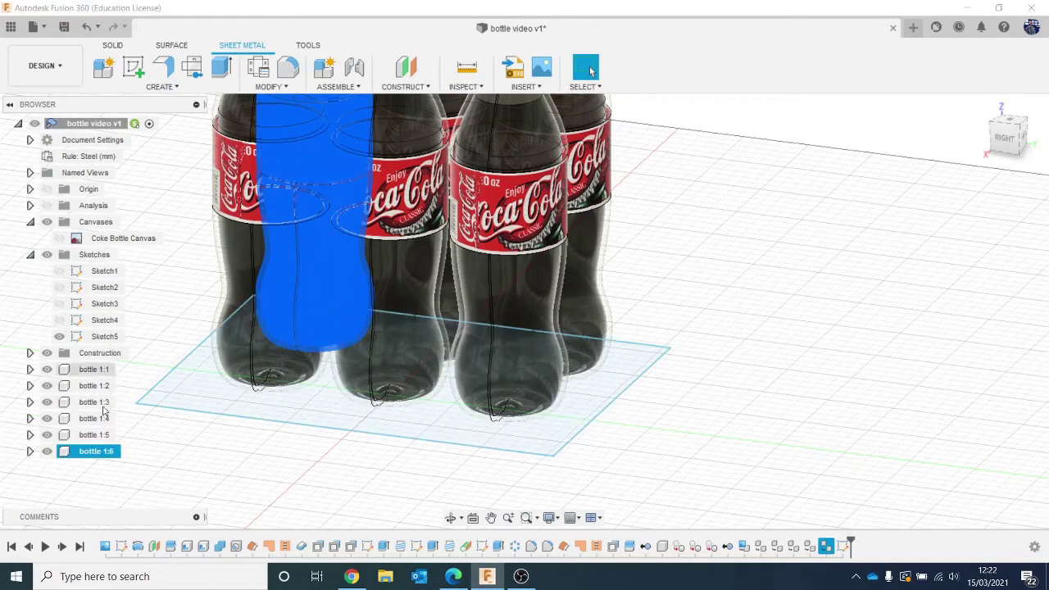
pyautogui.click(209, 488)
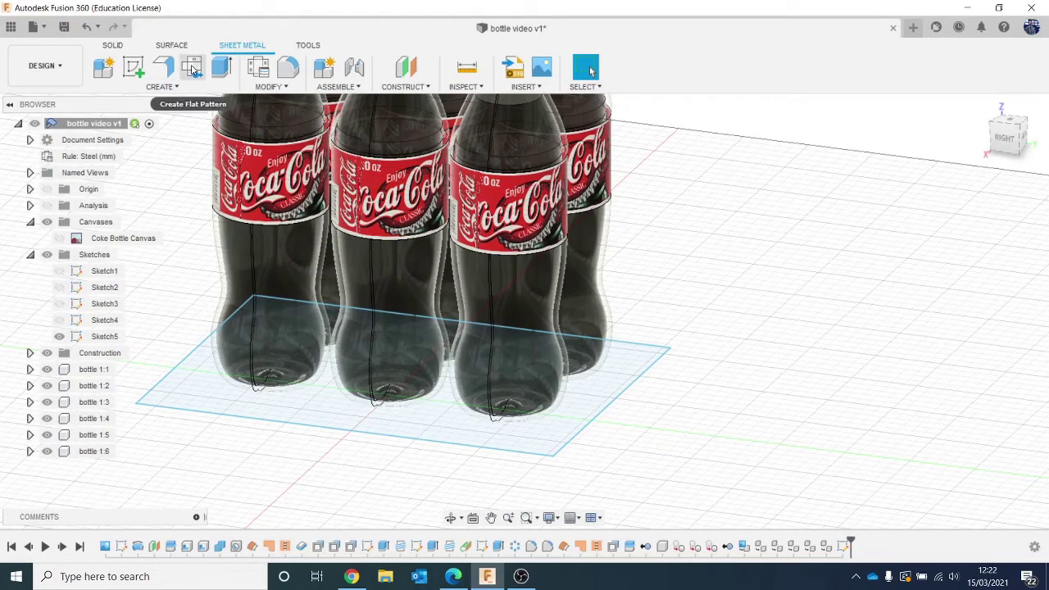
pyautogui.click(163, 67)
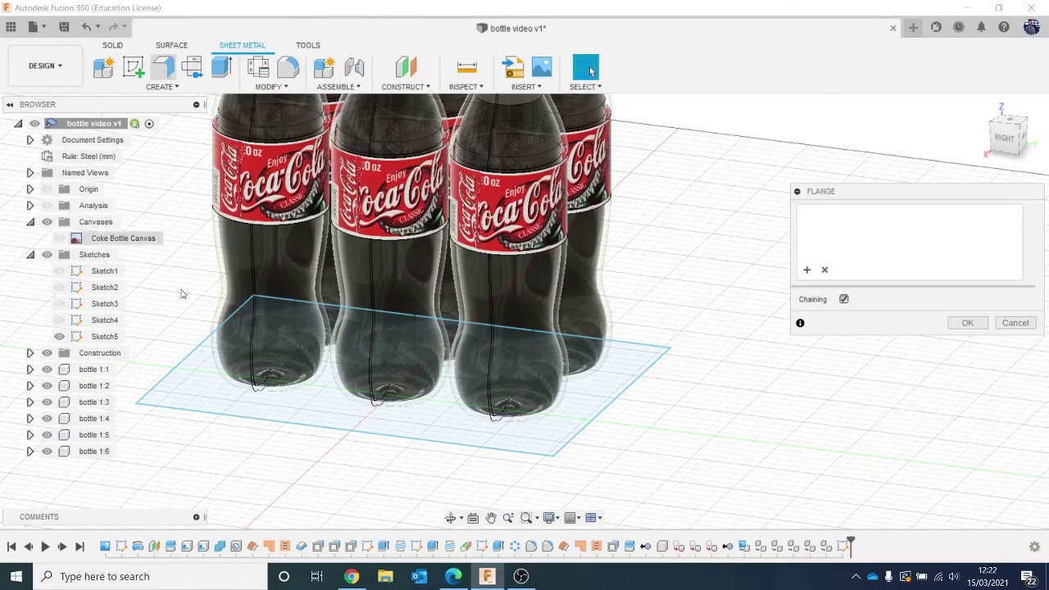
pyautogui.click(243, 405)
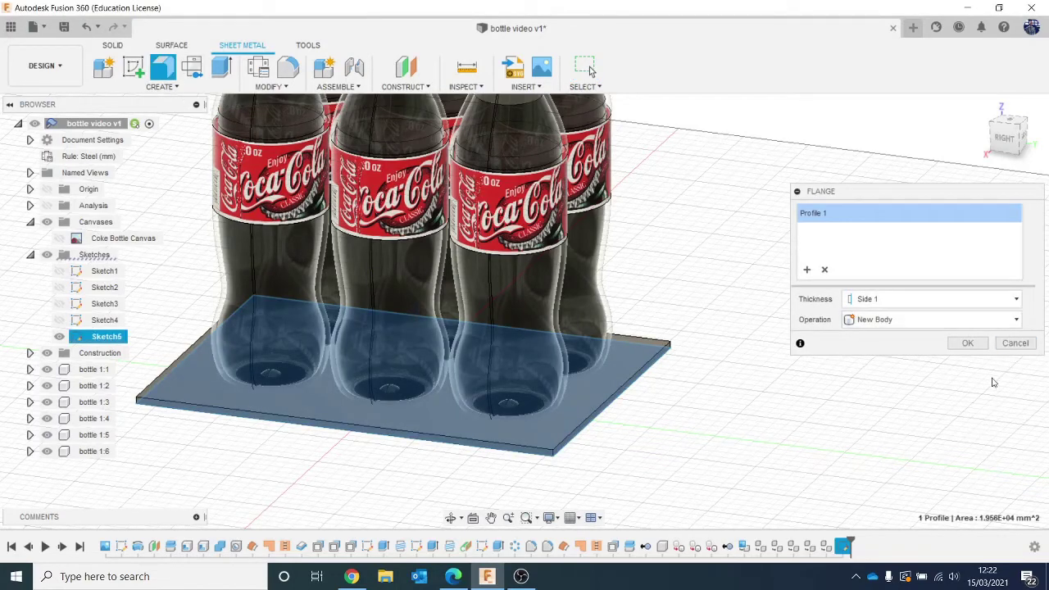
pyautogui.scroll(-1, 999, 370)
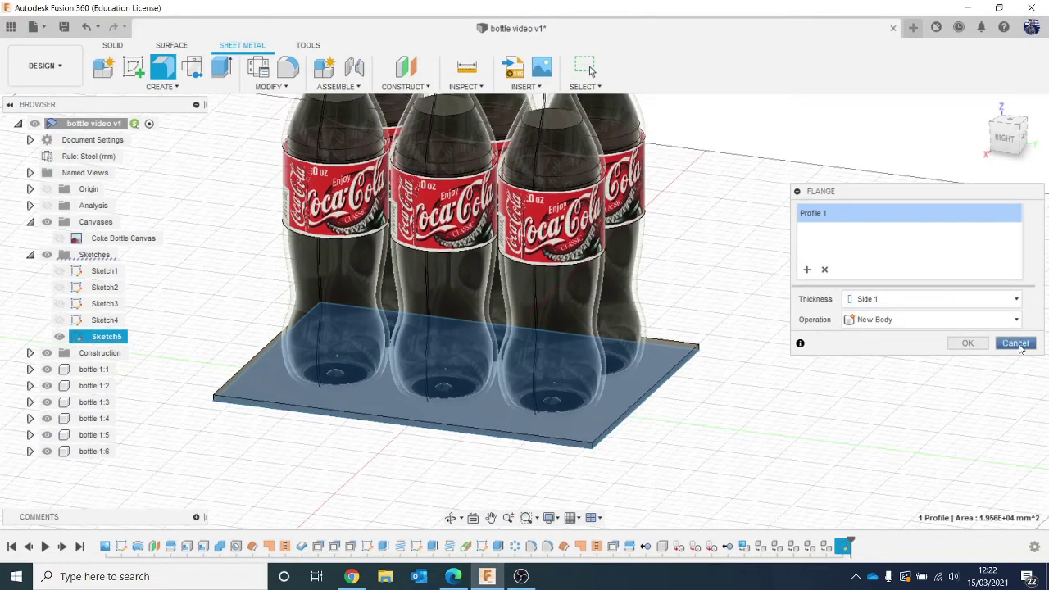
pyautogui.click(996, 300)
pyautogui.click(995, 300)
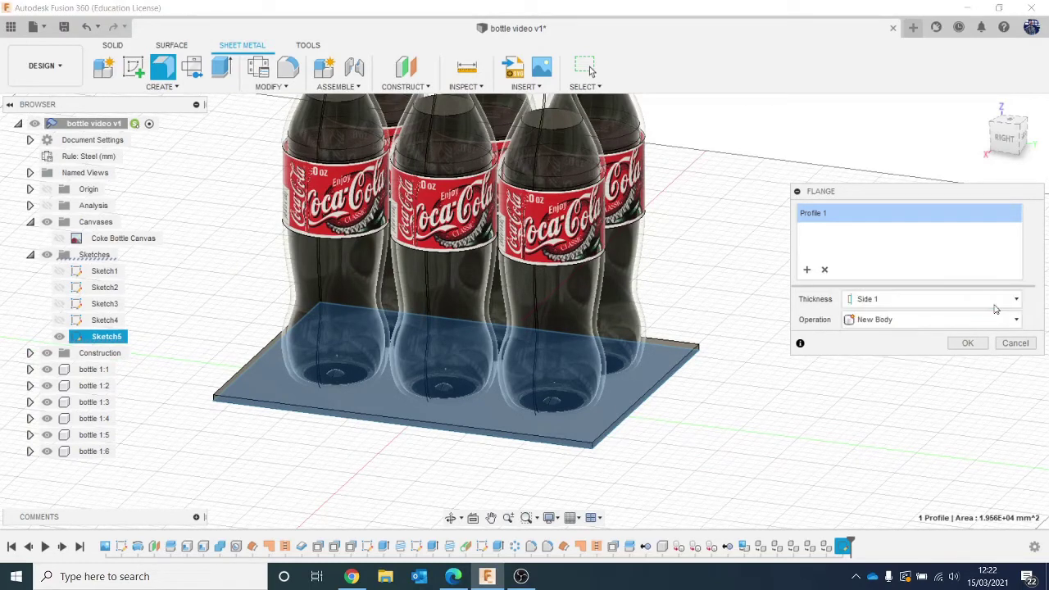
pyautogui.click(983, 320)
pyautogui.click(984, 324)
pyautogui.click(1015, 344)
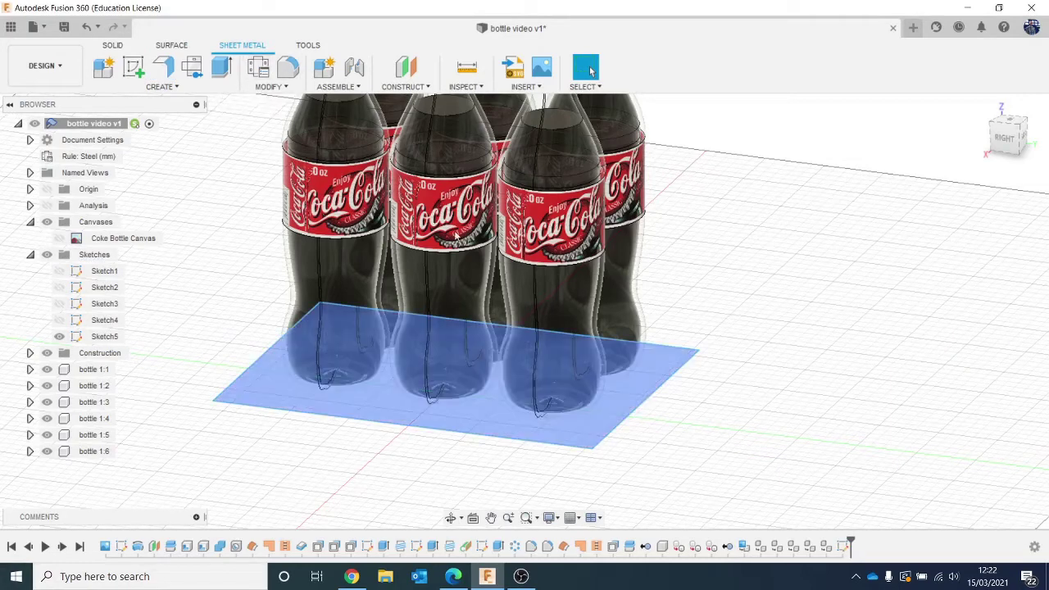
pyautogui.click(258, 67)
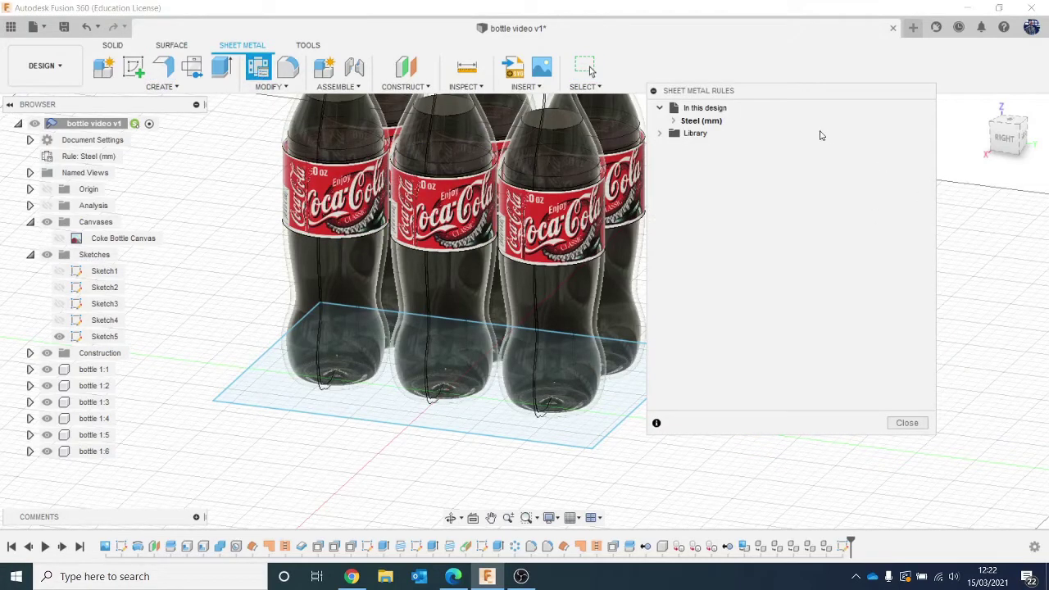
pyautogui.click(907, 423)
pyautogui.scroll(-1, 330, 136)
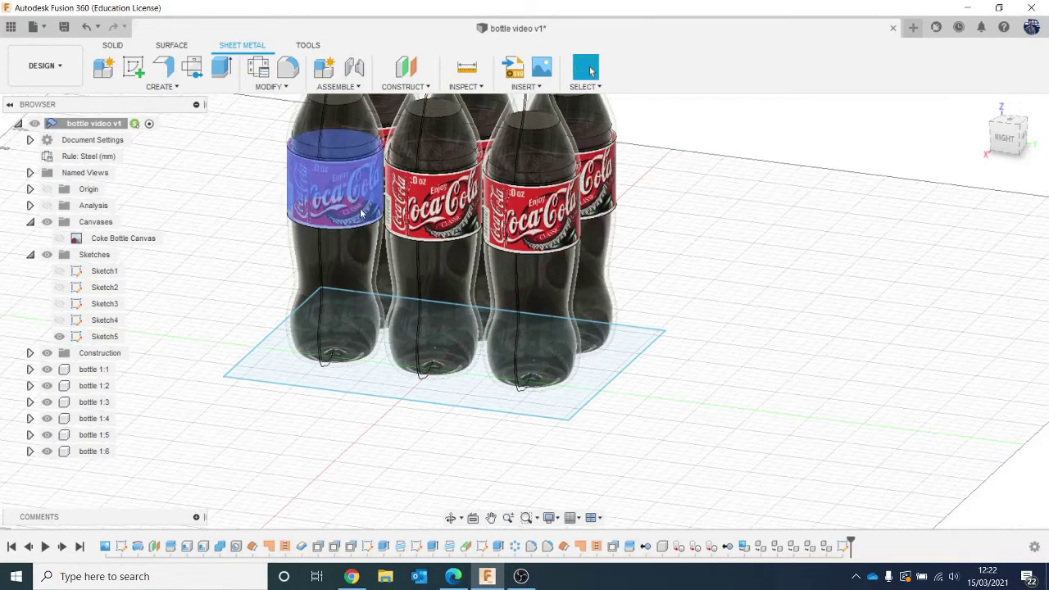
# Delete Sketch5, the rectangle beneath the bottles, from the design history
pyautogui.click(844, 546)
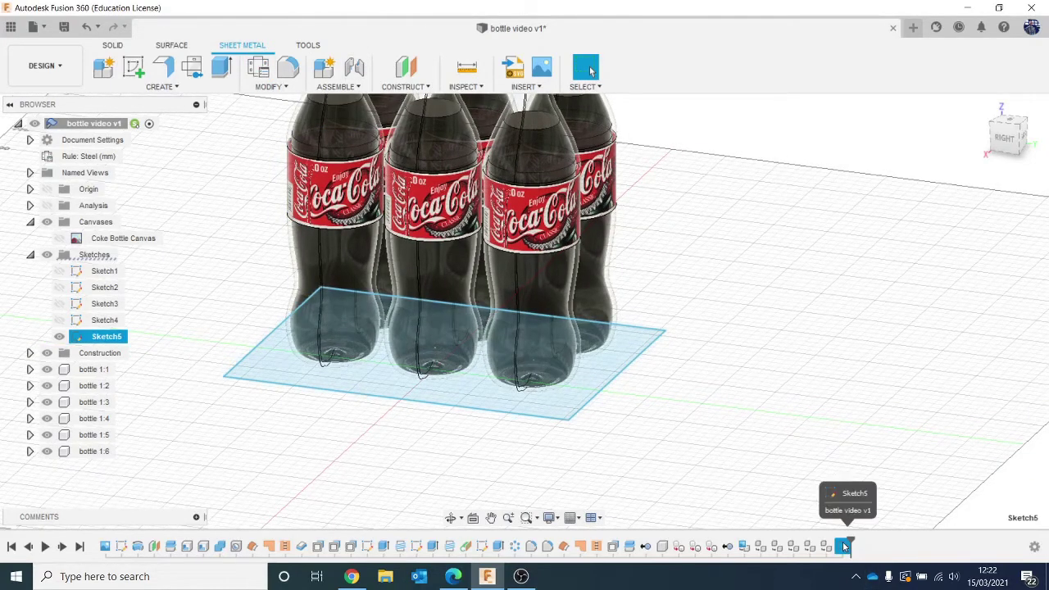
pyautogui.press('Delete')
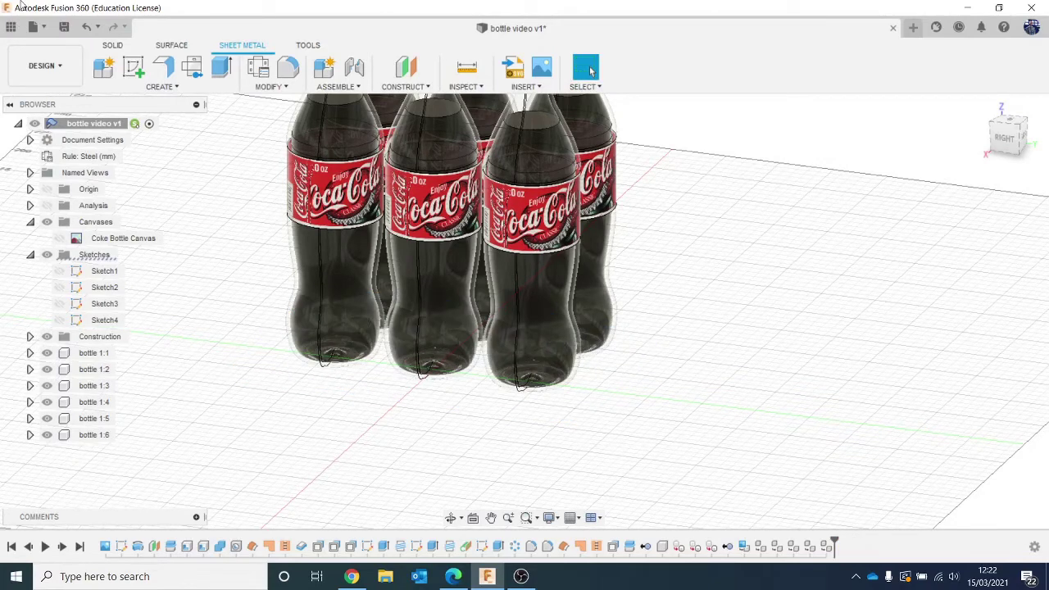
pyautogui.click(113, 46)
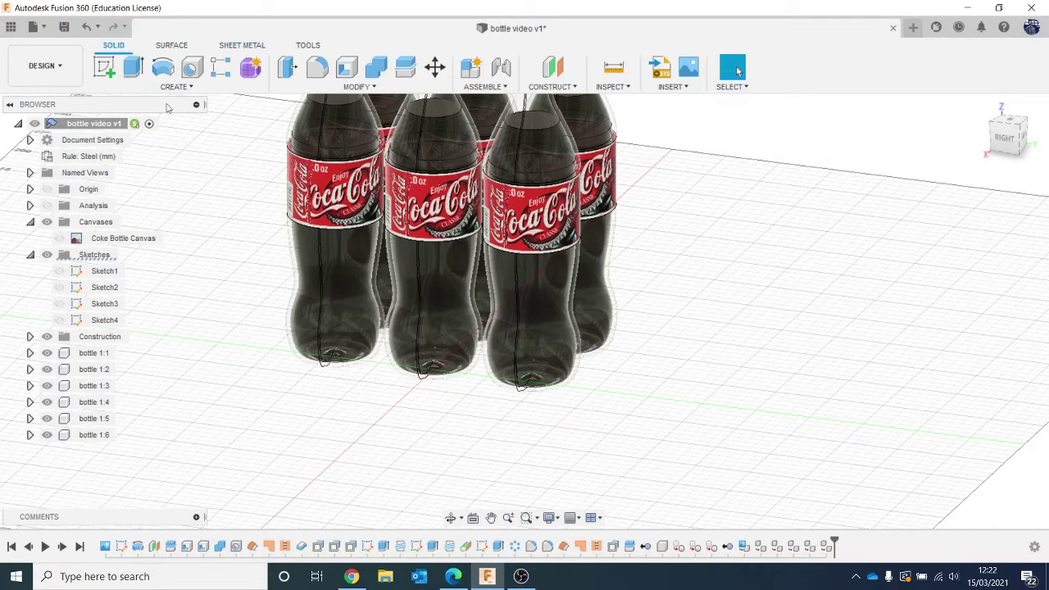
pyautogui.scroll(-2, 411, 268)
pyautogui.moveTo(484, 356); pyautogui.dragTo(487, 363, button='middle')
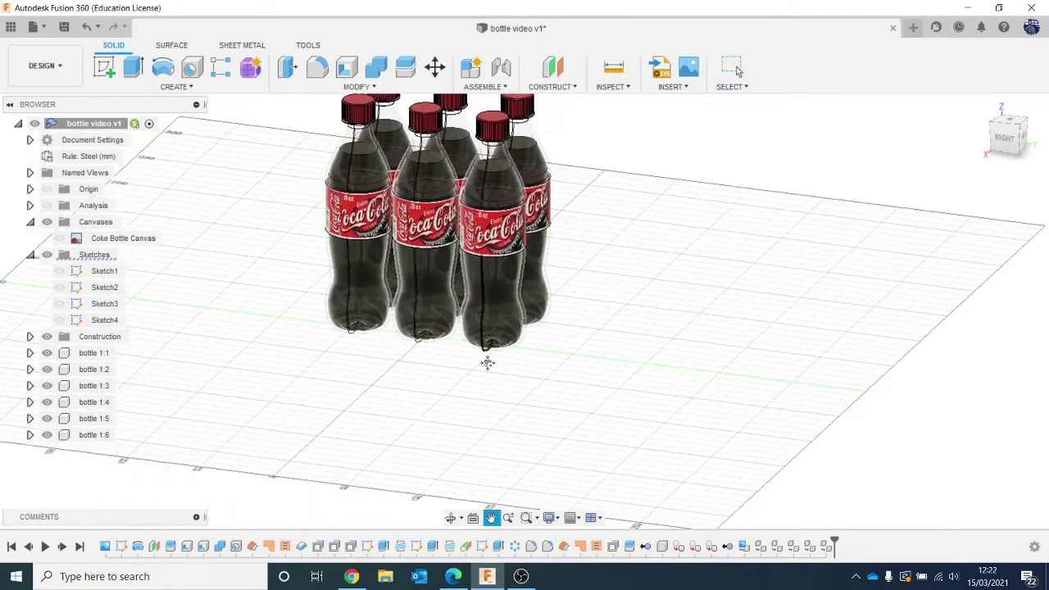
# Sketch a two-point rectangle around all six bottles on the horizontal origin plane and finish the sketch
pyautogui.click(242, 46)
pyautogui.scroll(2, 303, 328)
pyautogui.click(134, 67)
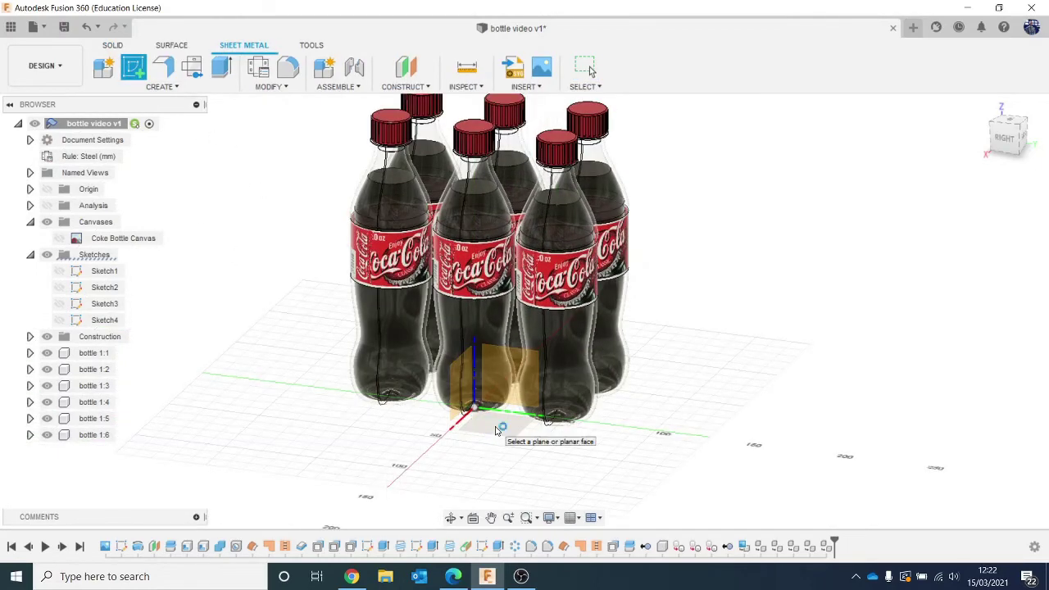
pyautogui.click(502, 423)
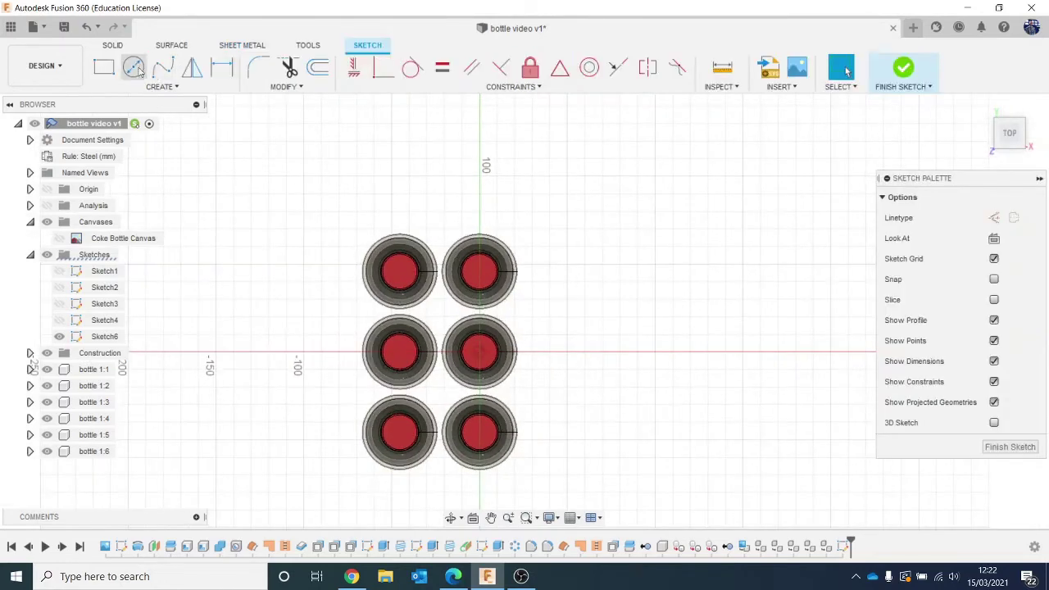
pyautogui.click(104, 68)
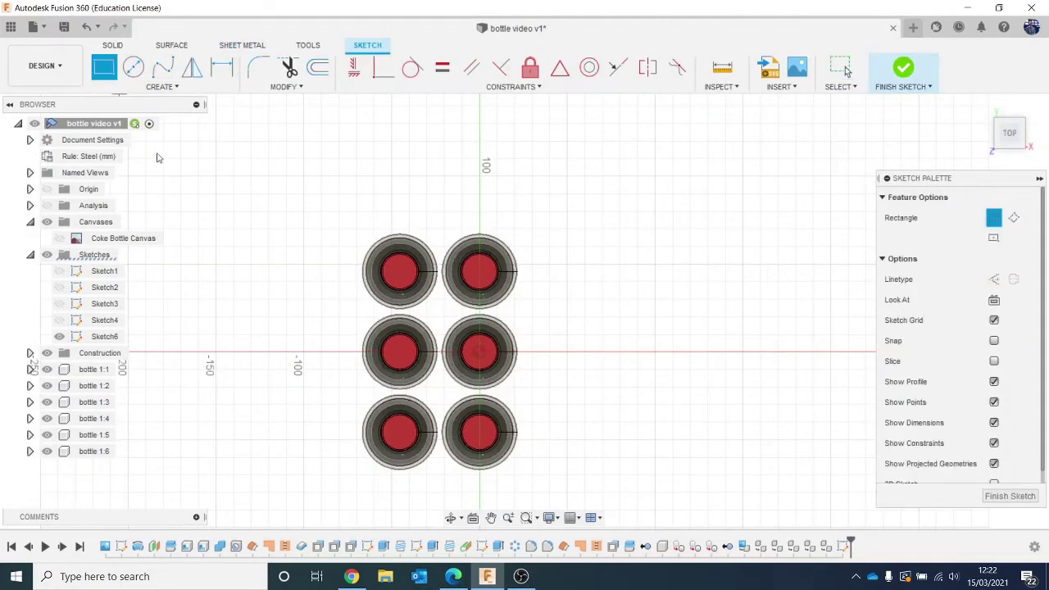
pyautogui.click(351, 220)
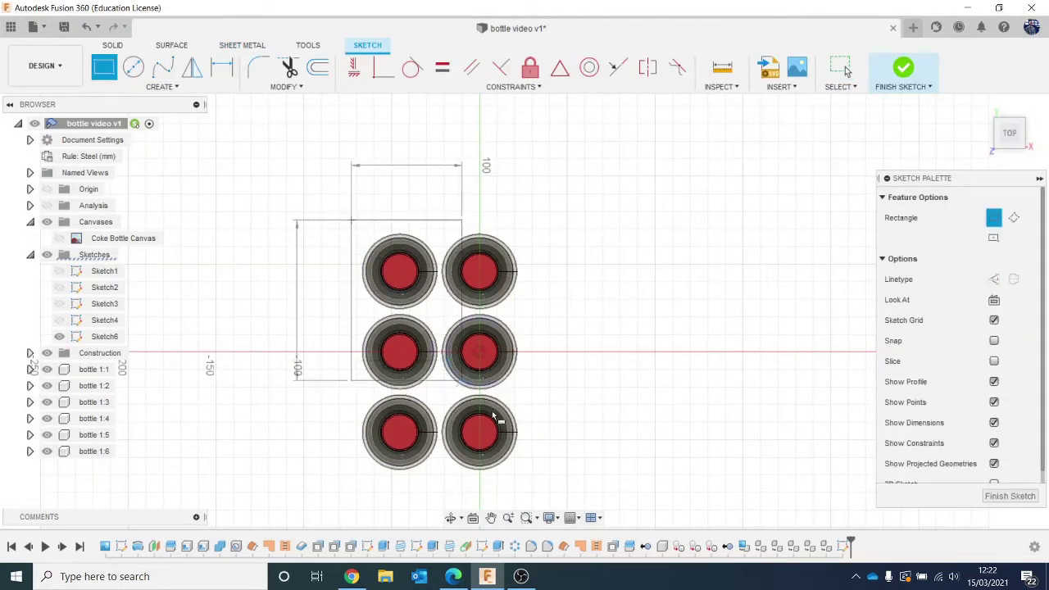
pyautogui.click(540, 487)
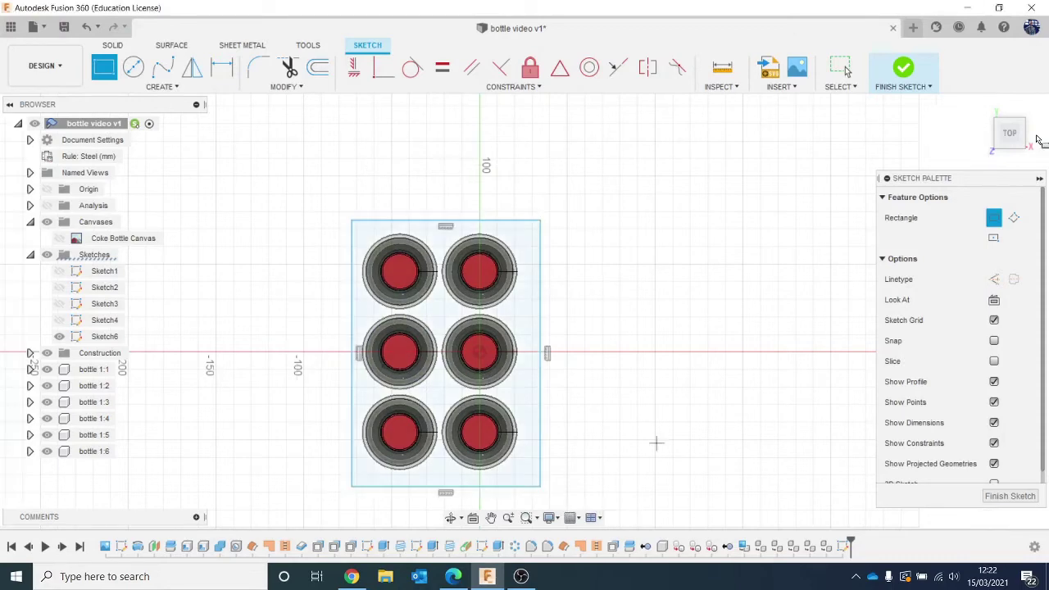
pyautogui.click(903, 68)
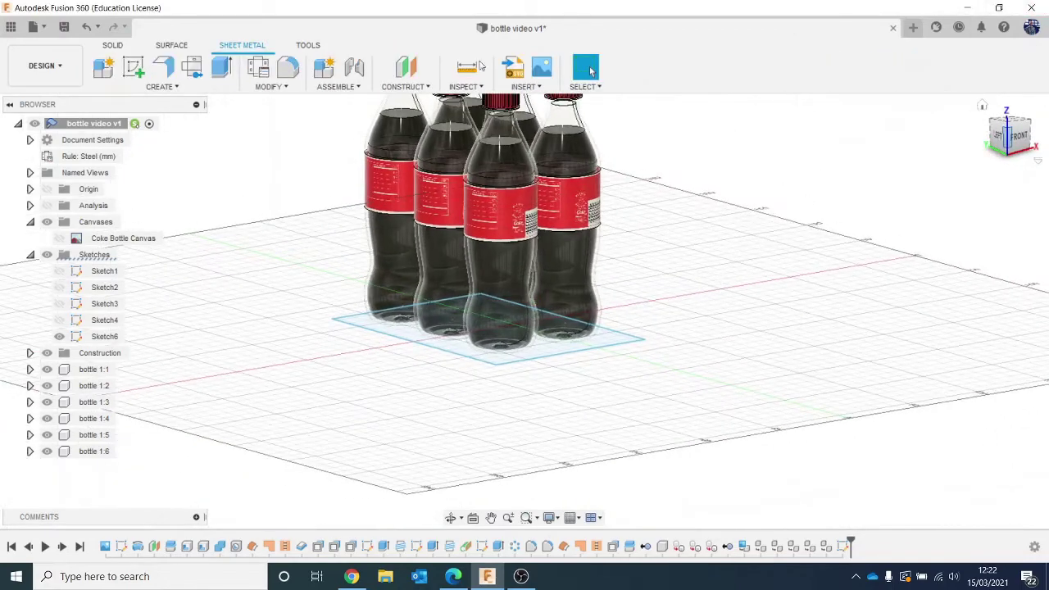
pyautogui.click(259, 71)
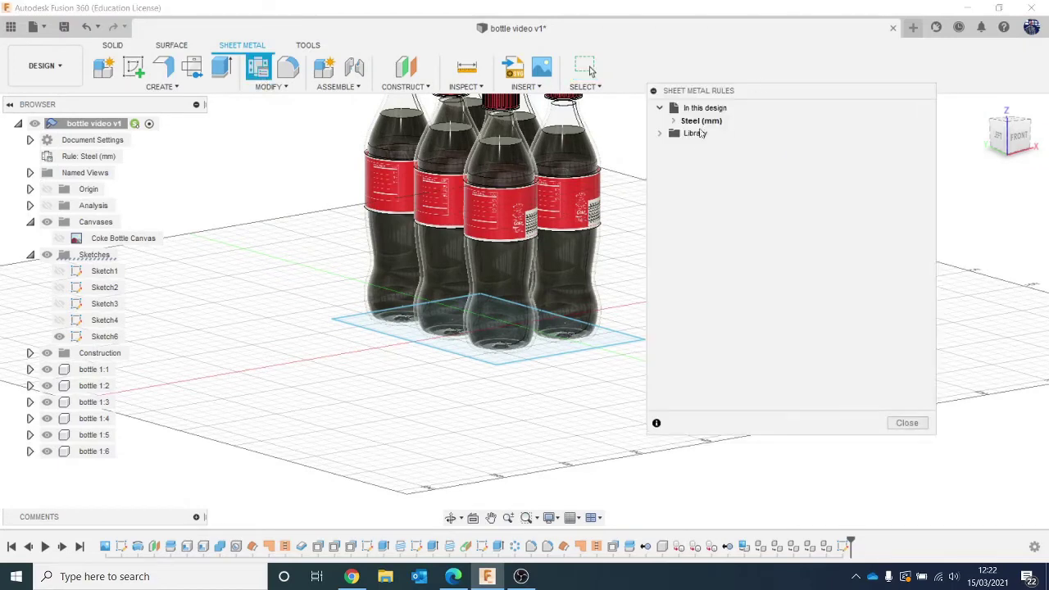
pyautogui.rightClick(709, 125)
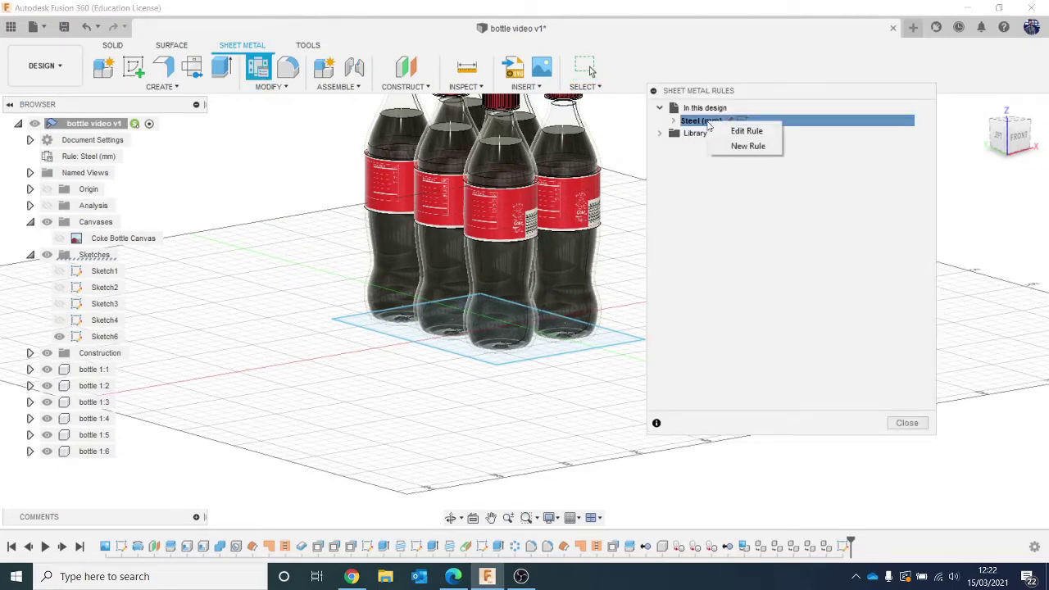
pyautogui.click(732, 145)
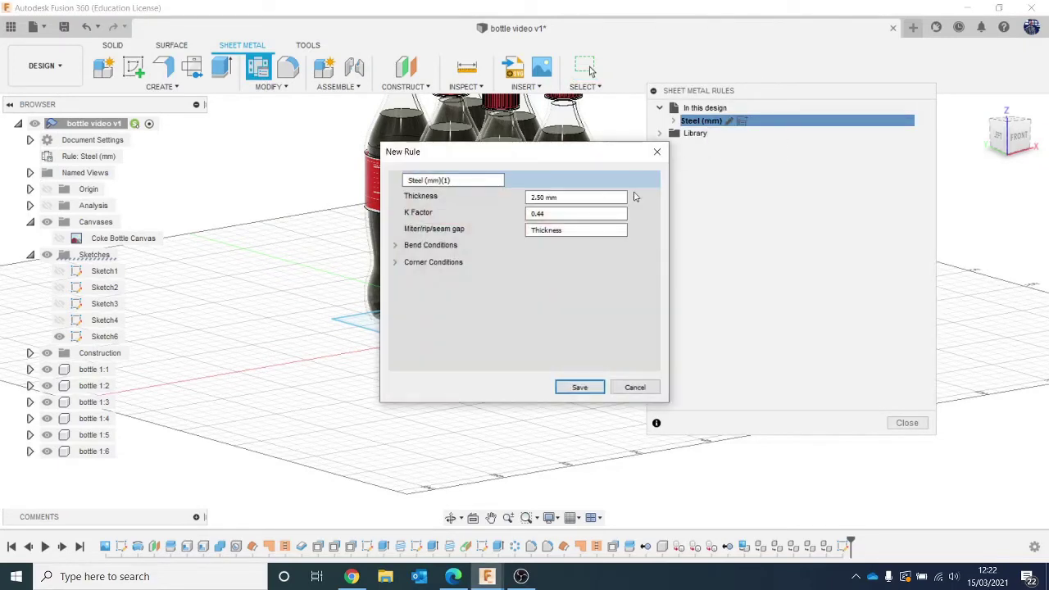
pyautogui.click(635, 386)
# Check the Card rule's settings in the sheet metal rule library and set Card as the default rule
pyautogui.click(660, 133)
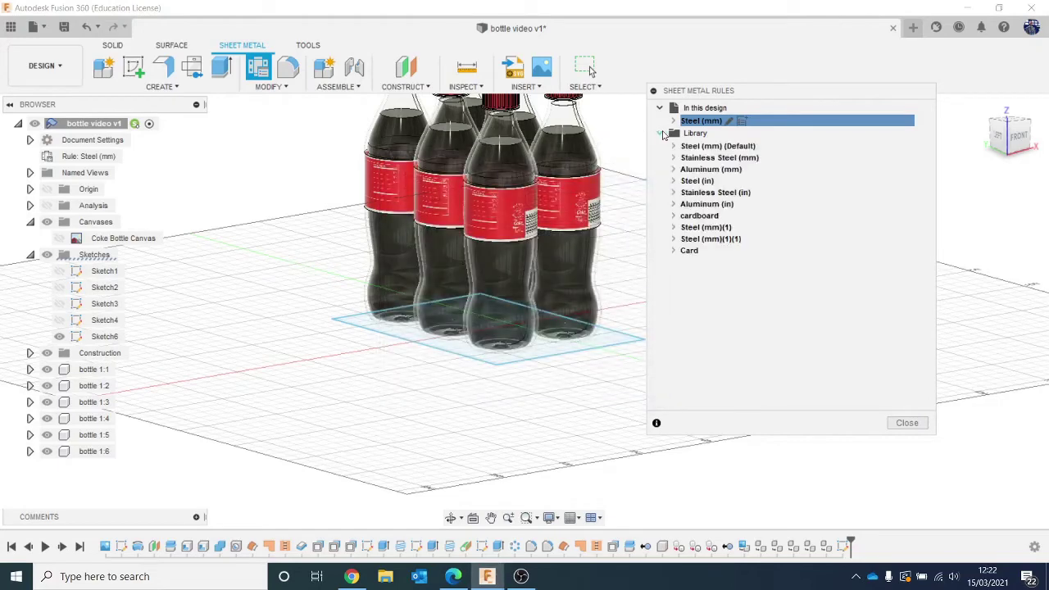
pyautogui.click(702, 251)
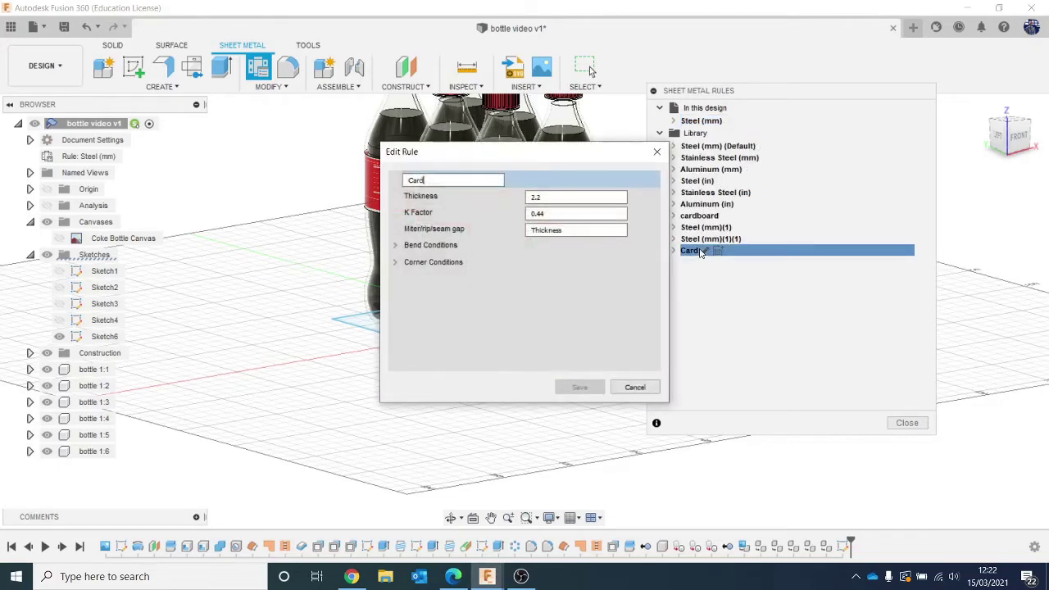
pyautogui.click(631, 387)
pyautogui.click(738, 146)
pyautogui.click(715, 120)
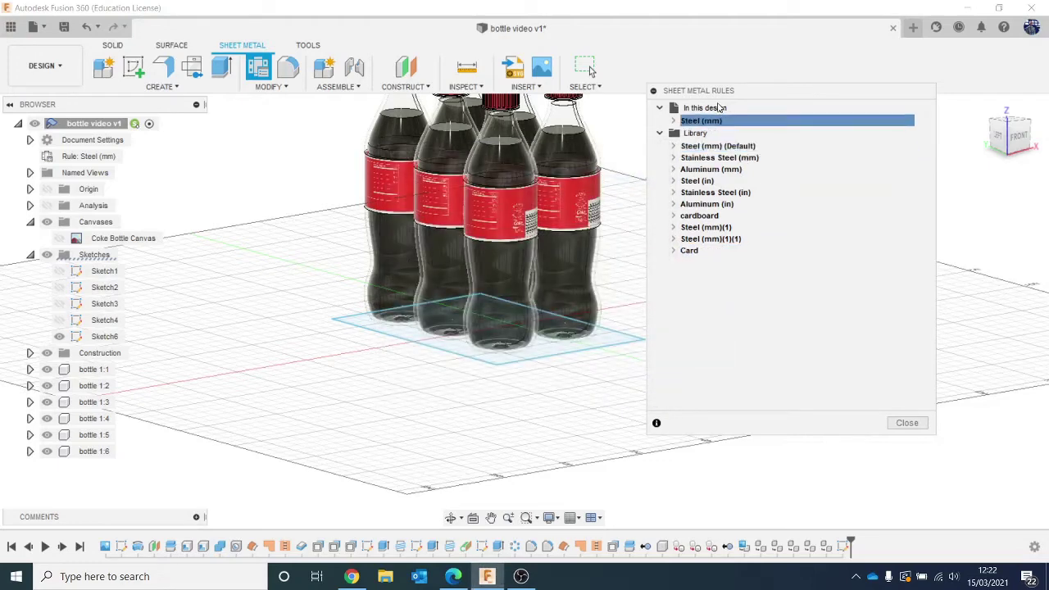
pyautogui.rightClick(703, 258)
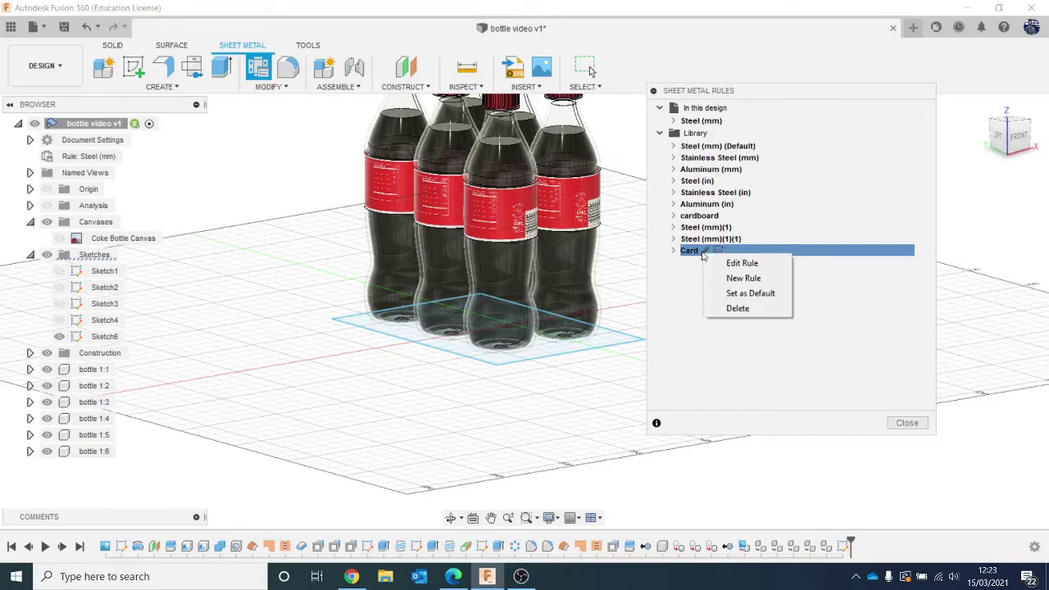
pyautogui.click(722, 293)
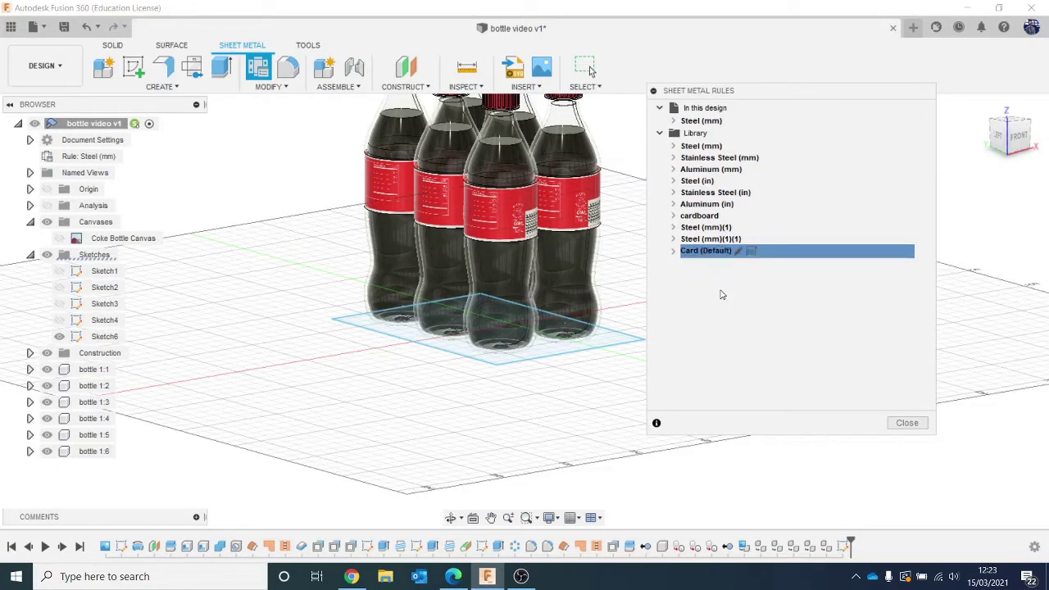
pyautogui.click(926, 425)
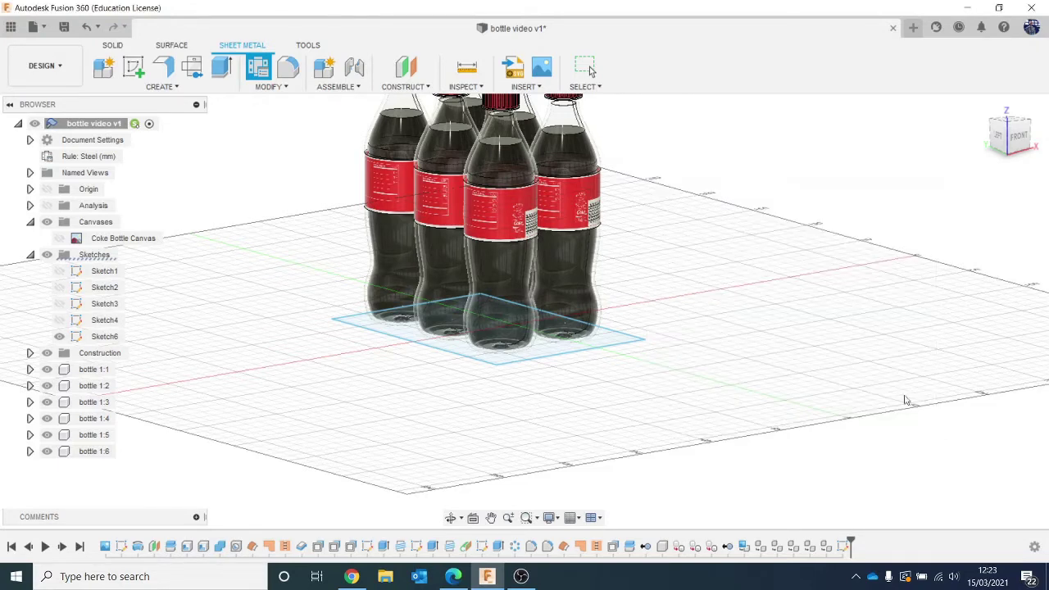
# Compare this design's Steel (mm) rule with the Card library rule and set the Steel (mm) thickness to 2.2 mm
pyautogui.click(257, 72)
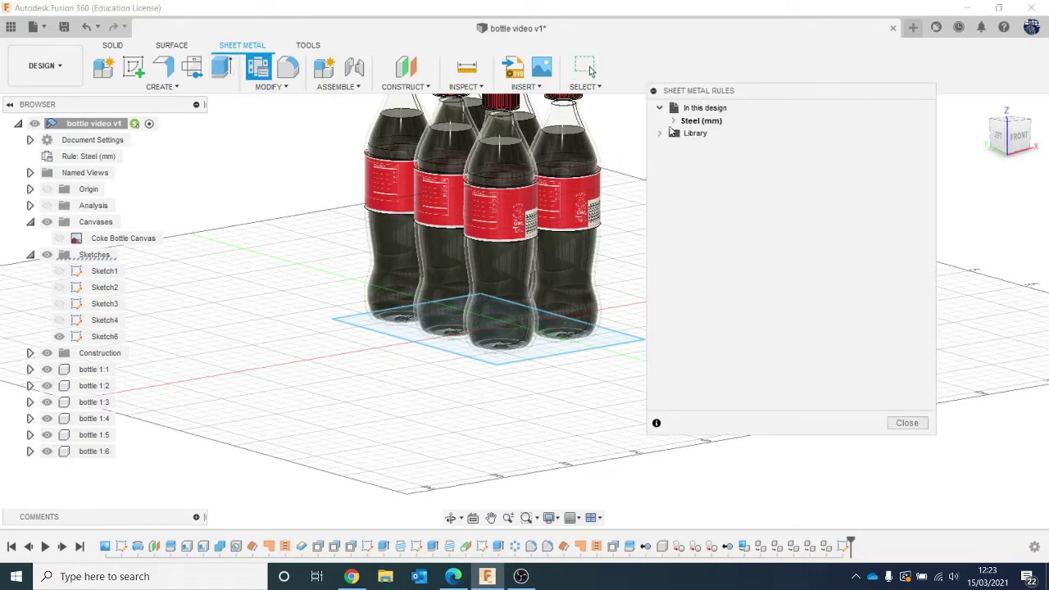
pyautogui.click(673, 121)
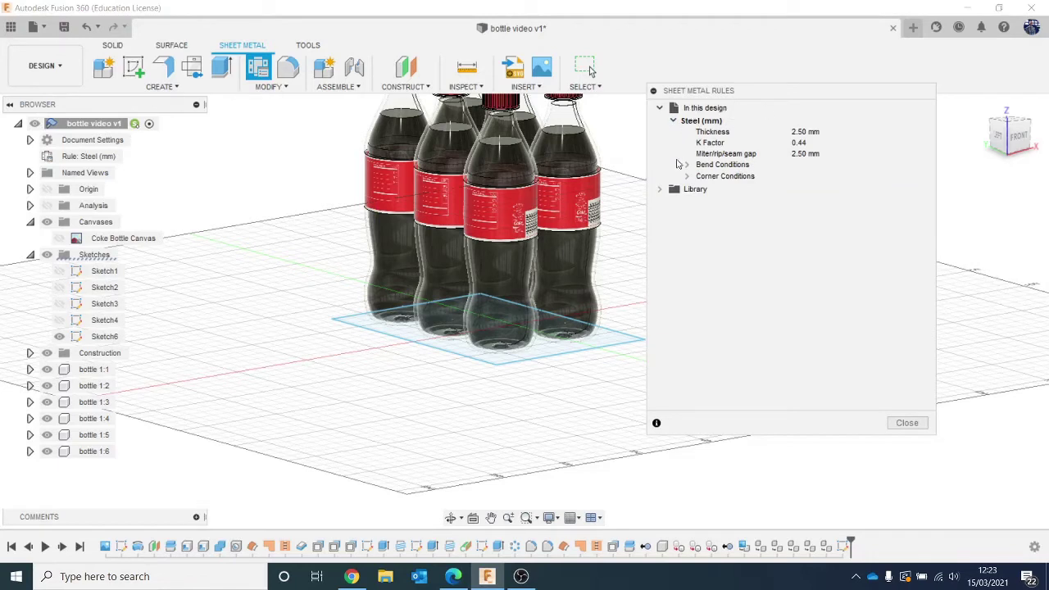
pyautogui.click(660, 189)
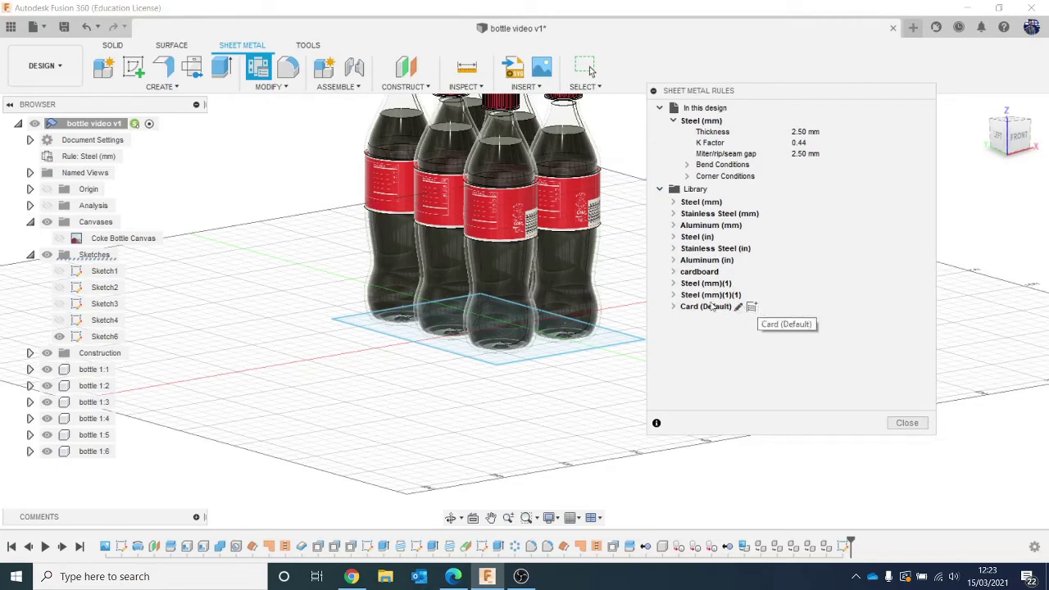
pyautogui.click(709, 312)
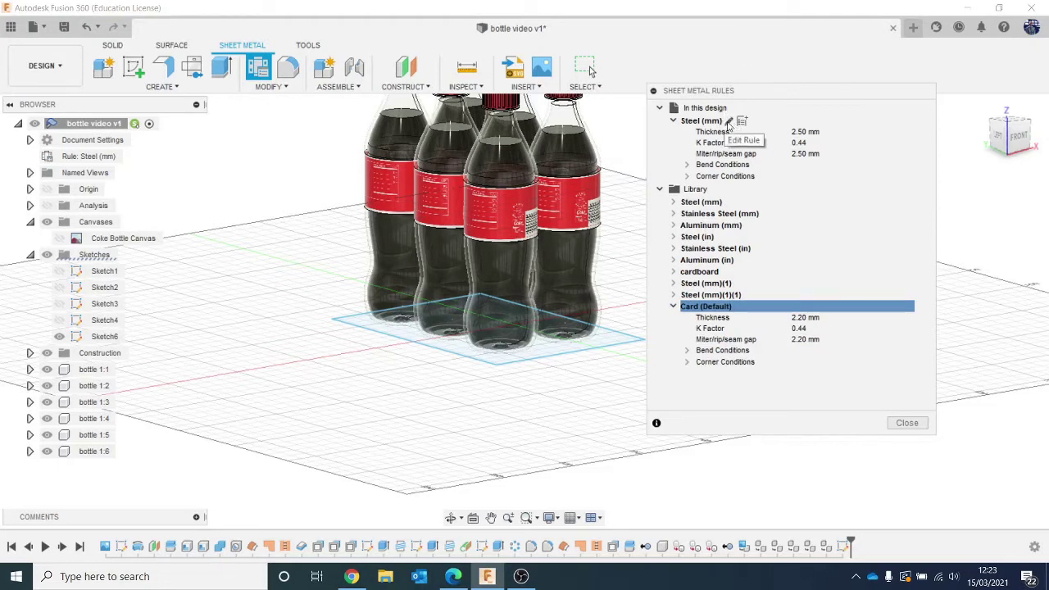
pyautogui.click(728, 121)
pyautogui.moveTo(565, 198); pyautogui.dragTo(517, 199)
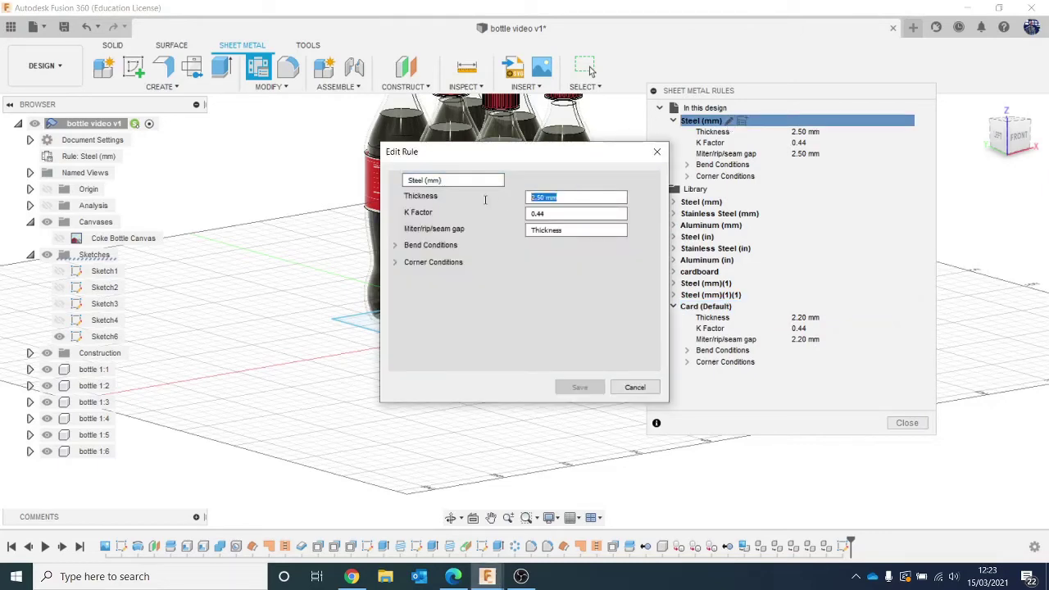
pyautogui.write('2.2')
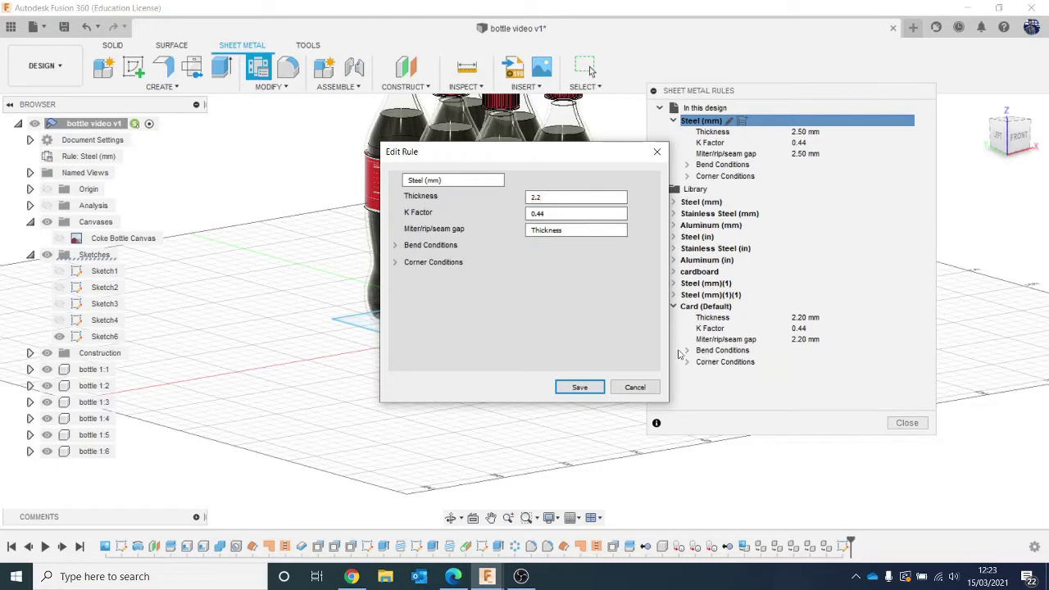
pyautogui.click(394, 246)
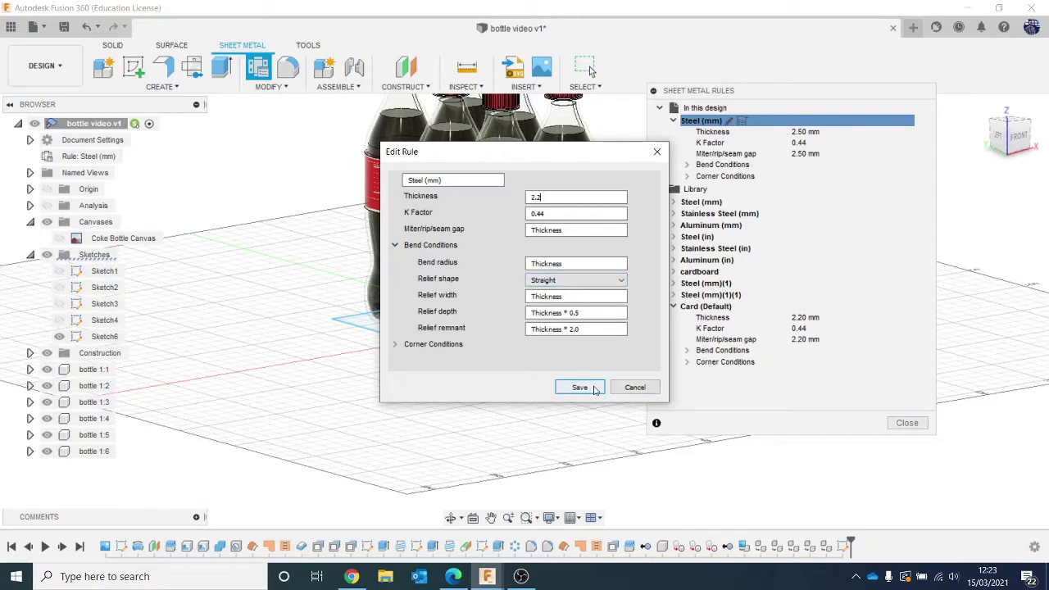
pyautogui.click(595, 387)
# Set the bend radius of this design's Steel (mm) rule to 0.25 mm, matching the Card rule, and close the rules
pyautogui.click(688, 352)
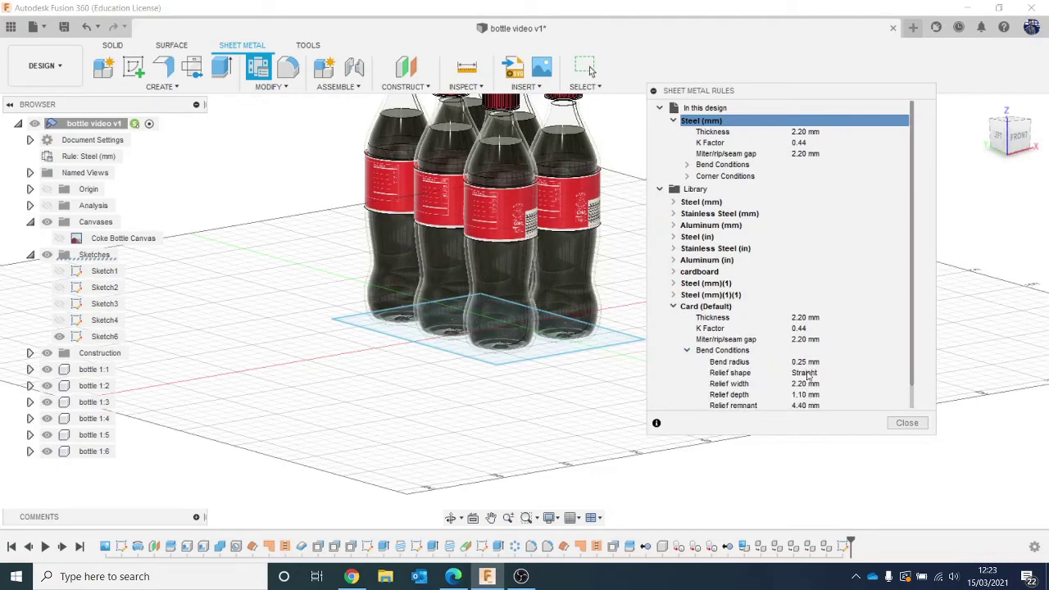
pyautogui.moveTo(710, 127)
pyautogui.click(727, 121)
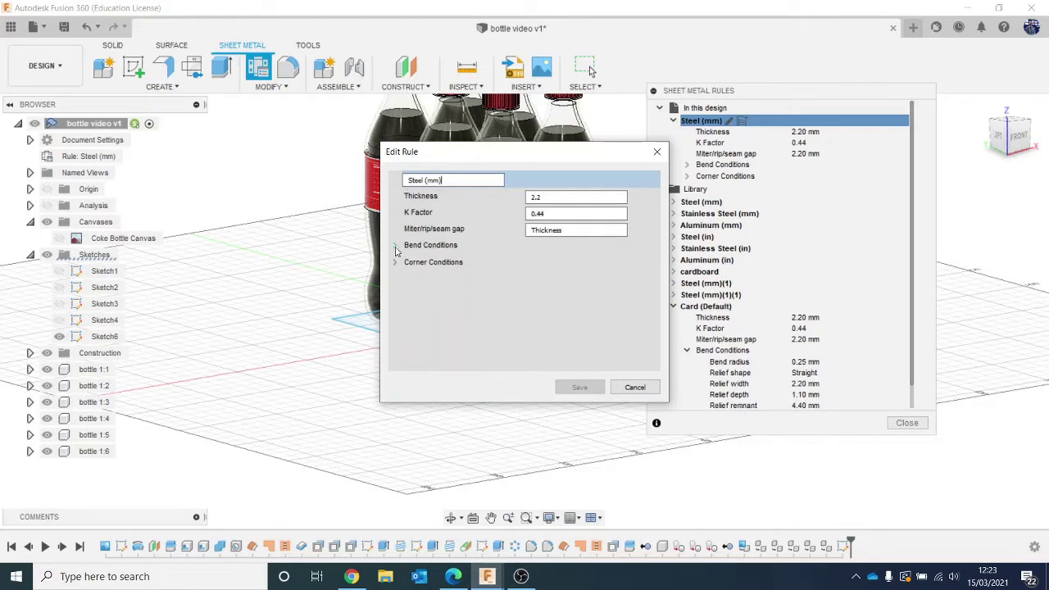
pyautogui.click(396, 246)
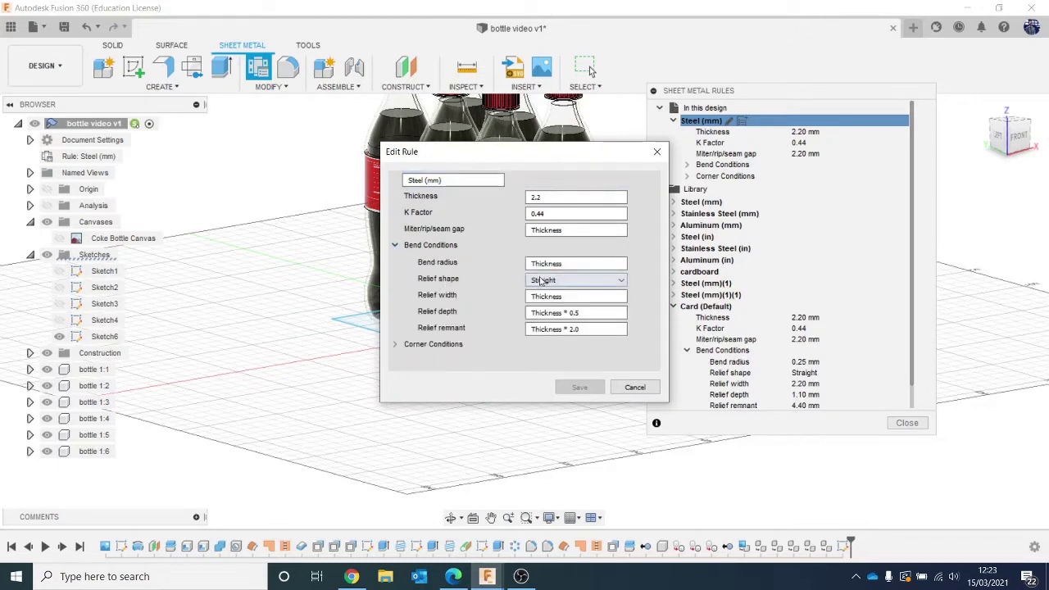
pyautogui.click(564, 263)
pyautogui.write('0.25')
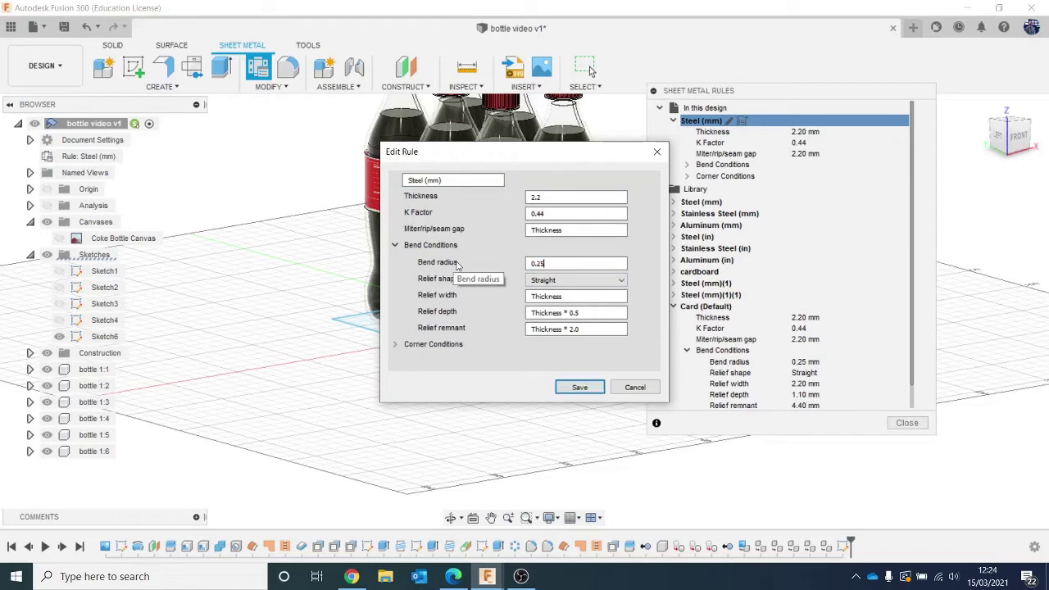
pyautogui.click(580, 386)
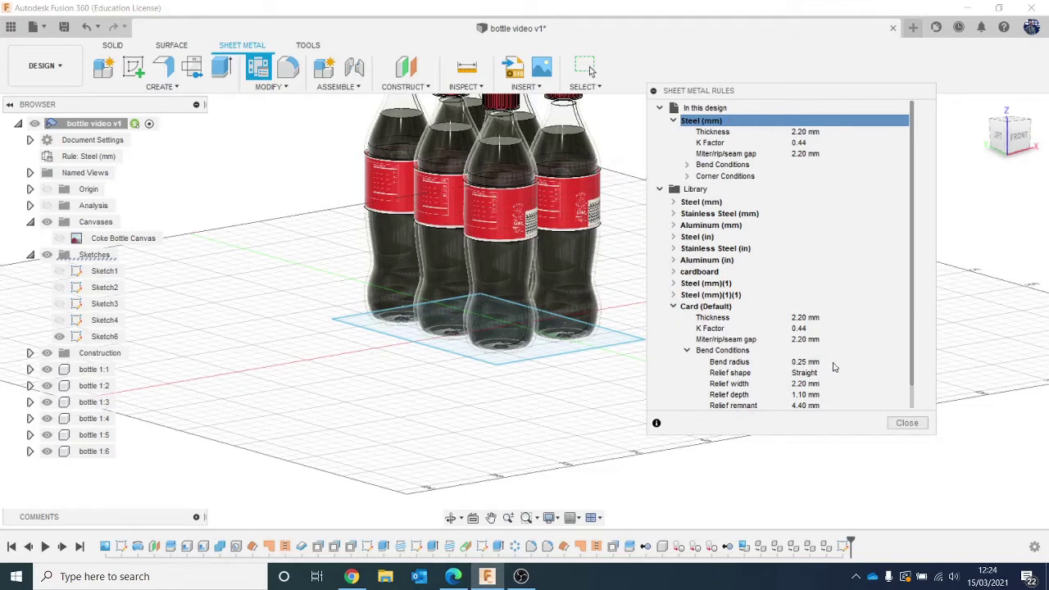
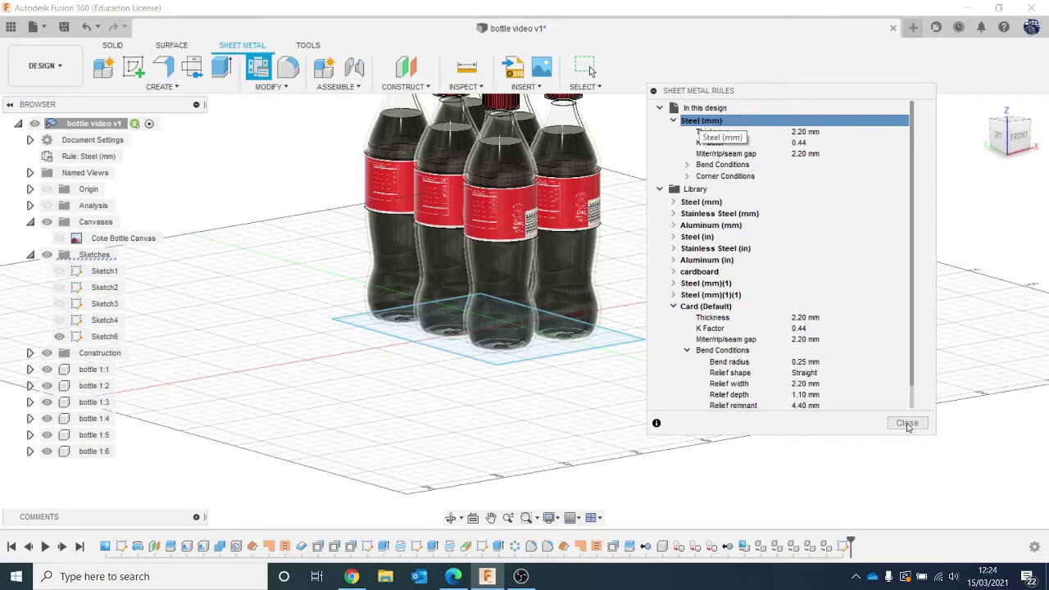
pyautogui.click(906, 423)
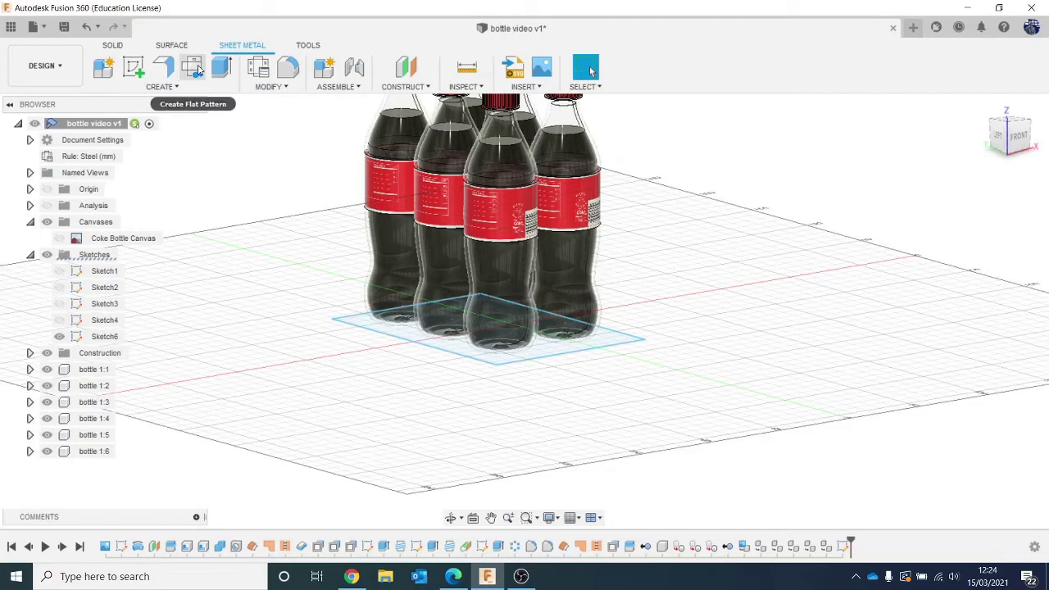
# Create a sheet metal base plate as a new body by flanging the rectangle sketched beneath the six bottles
pyautogui.click(259, 69)
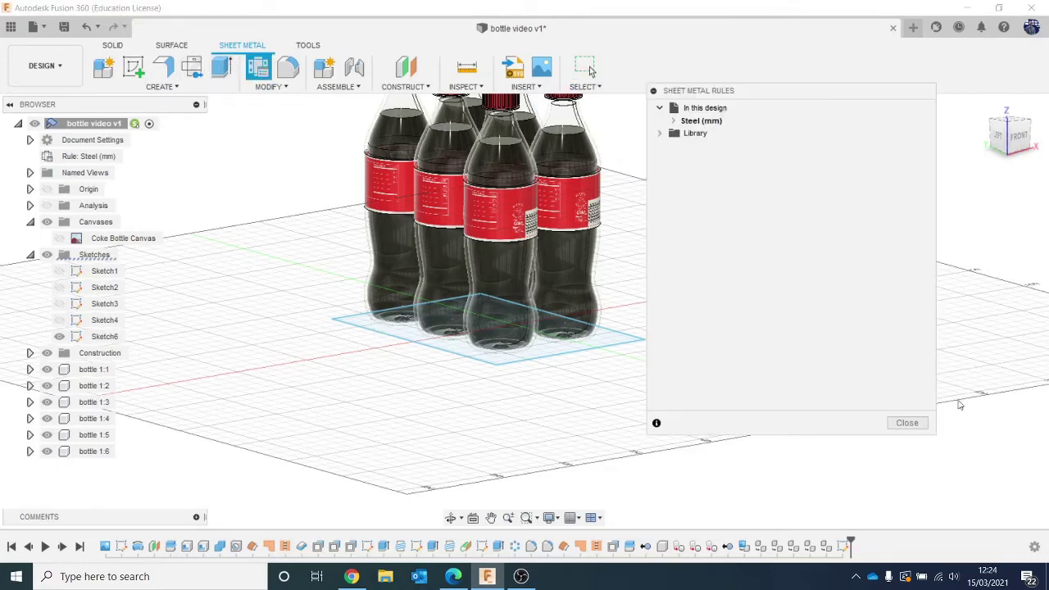
pyautogui.click(906, 423)
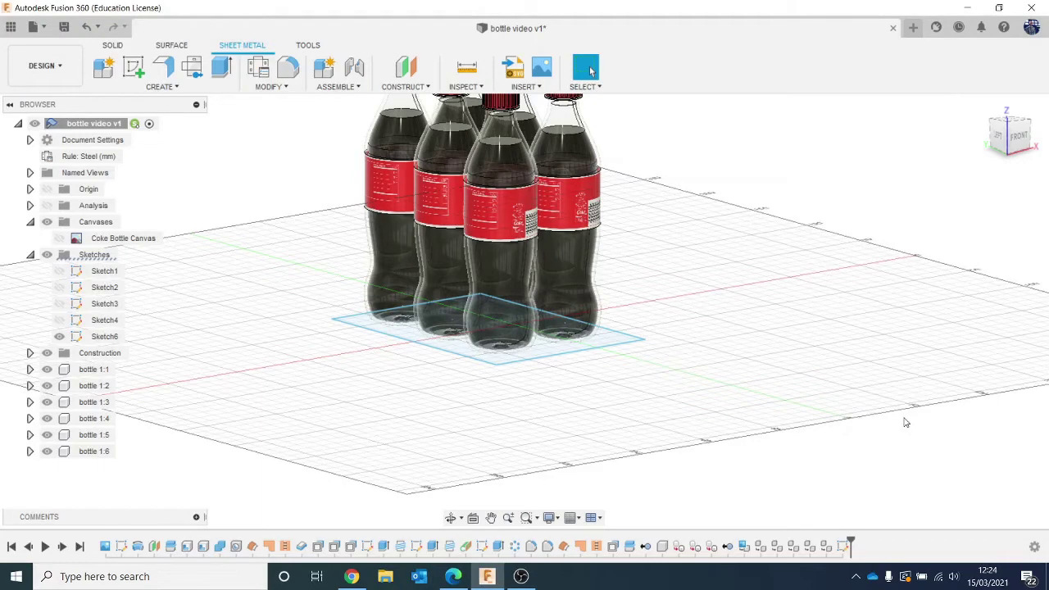
pyautogui.click(168, 67)
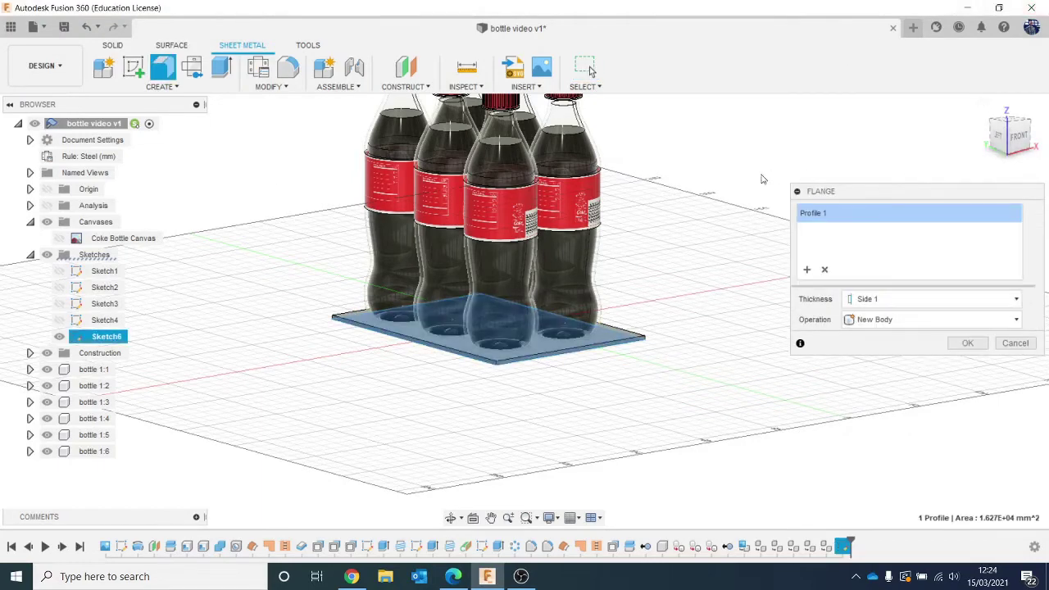
pyautogui.scroll(4, 760, 179)
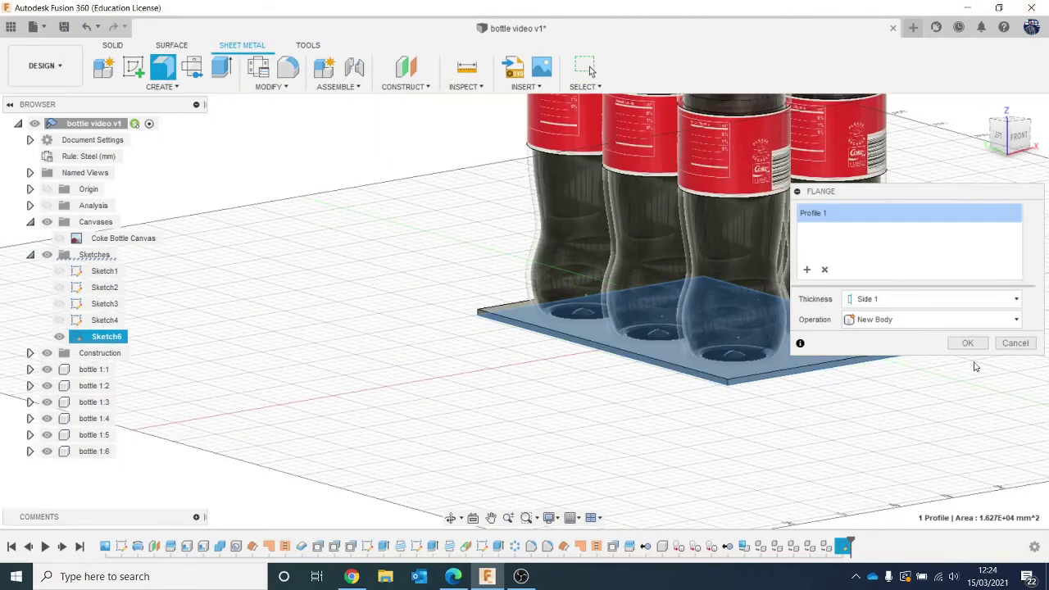
pyautogui.click(967, 343)
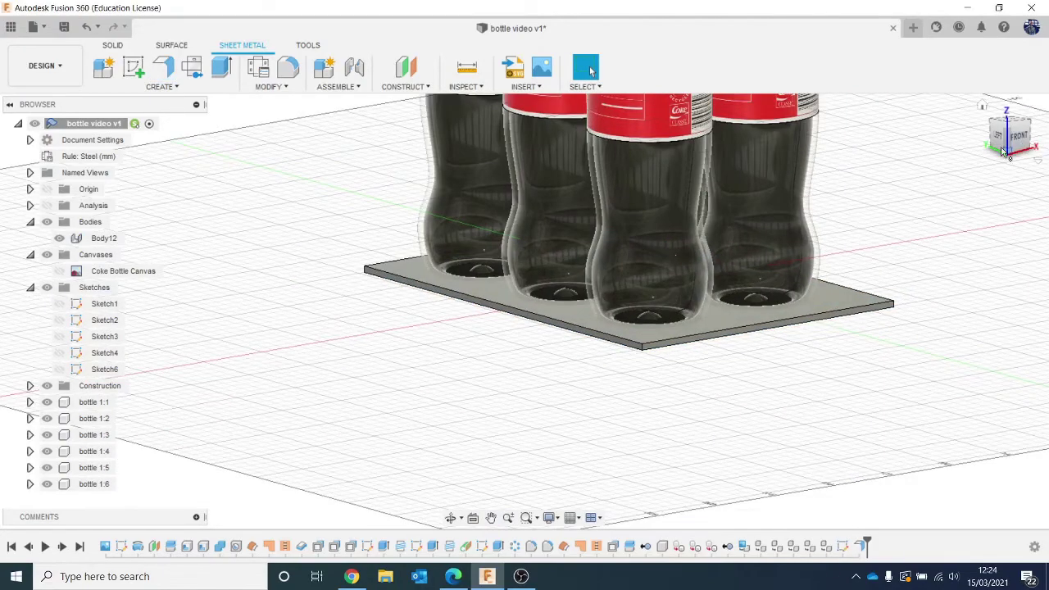
# Move the base plate body straight down by about 3.8 mm along Z so it clears the bottle bottoms
pyautogui.moveTo(1002, 152)
pyautogui.mouseDown()
pyautogui.moveTo(1016, 126)
pyautogui.moveTo(1010, 148)
pyautogui.mouseUp()
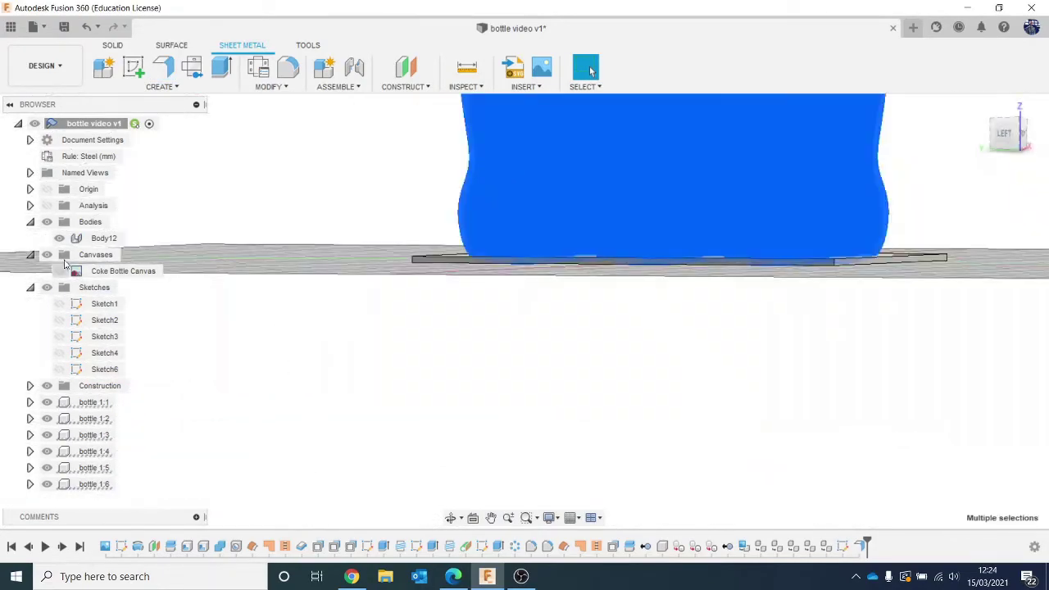
pyautogui.rightClick(98, 238)
pyautogui.click(127, 251)
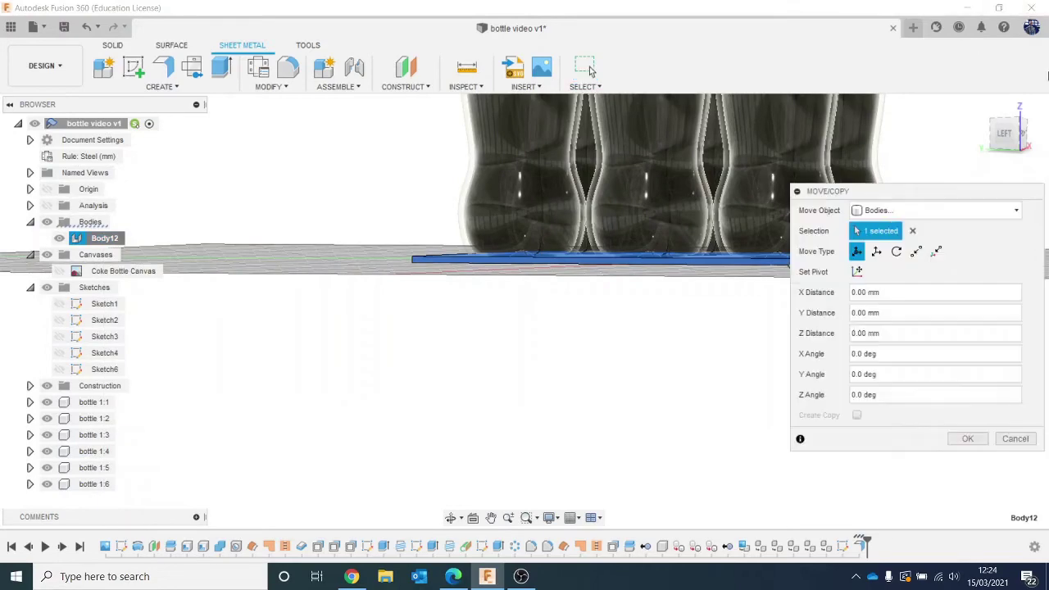
pyautogui.click(1006, 133)
pyautogui.scroll(-2, 672, 260)
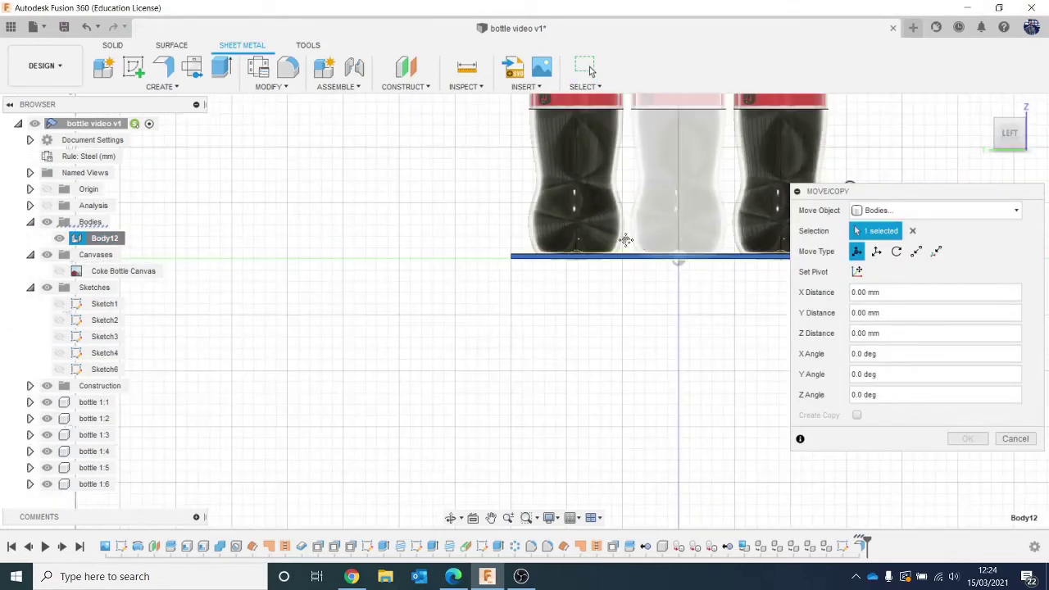
pyautogui.scroll(4, 626, 239)
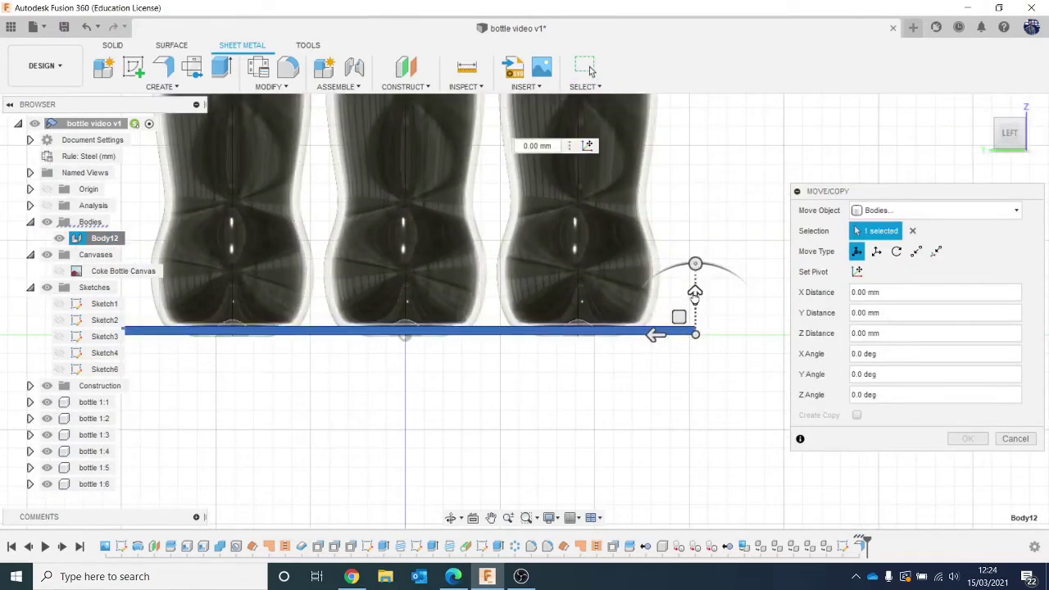
pyautogui.moveTo(695, 293); pyautogui.dragTo(690, 311)
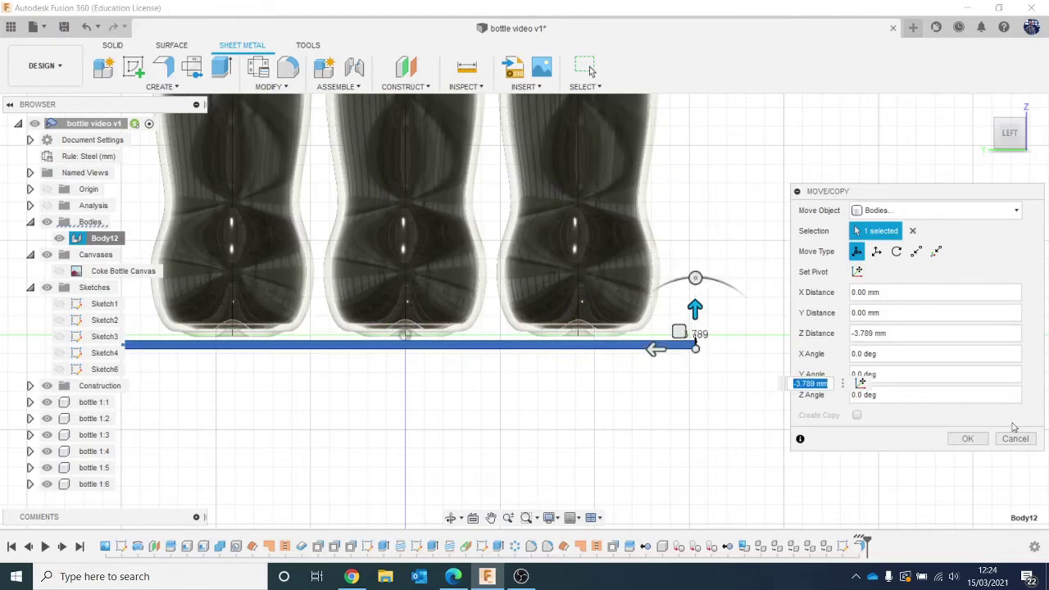
pyautogui.click(967, 439)
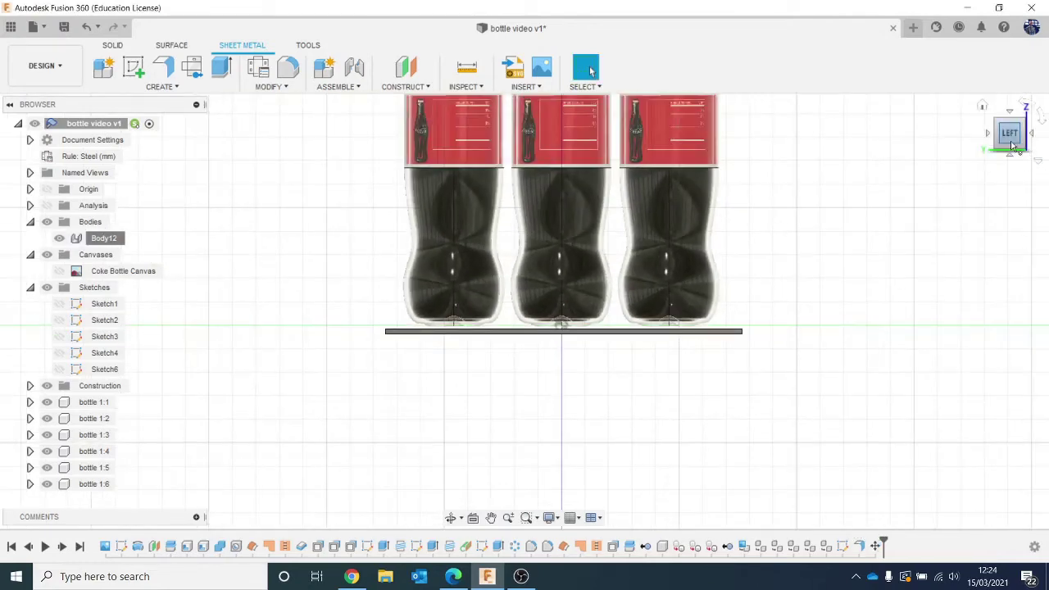
# Start a flange on one short edge of the base plate and raise it at 90 degrees to a height of about 83.5 mm
pyautogui.click(1030, 156)
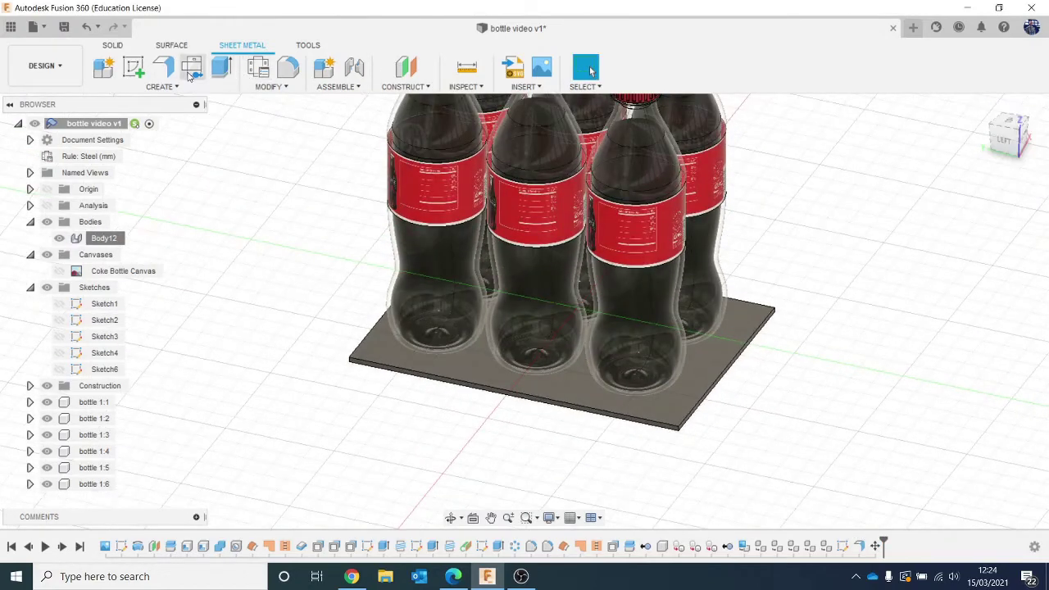
pyautogui.click(162, 68)
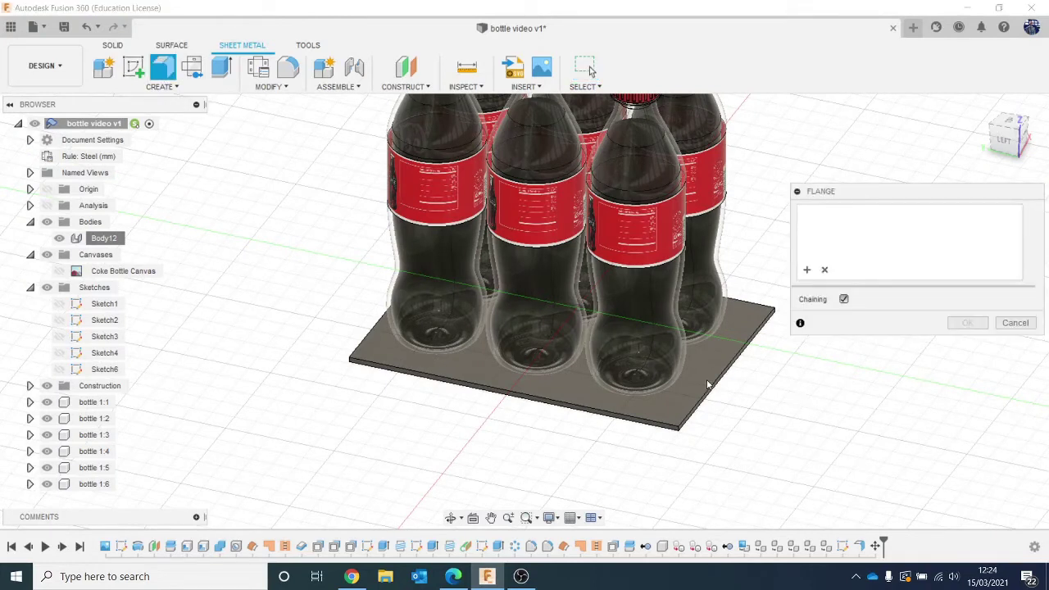
pyautogui.click(713, 386)
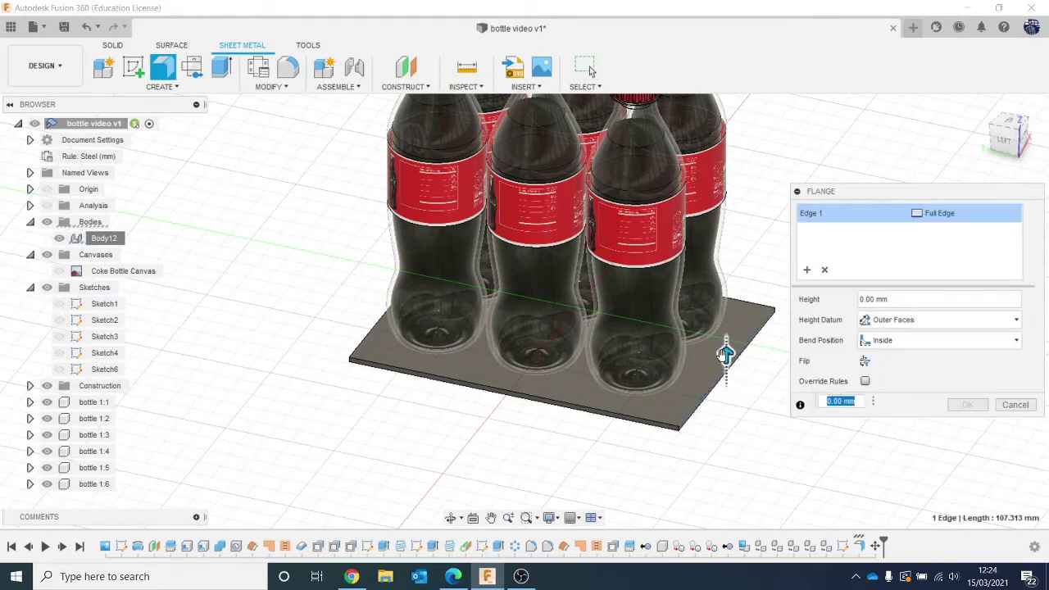
pyautogui.moveTo(726, 354); pyautogui.dragTo(726, 199)
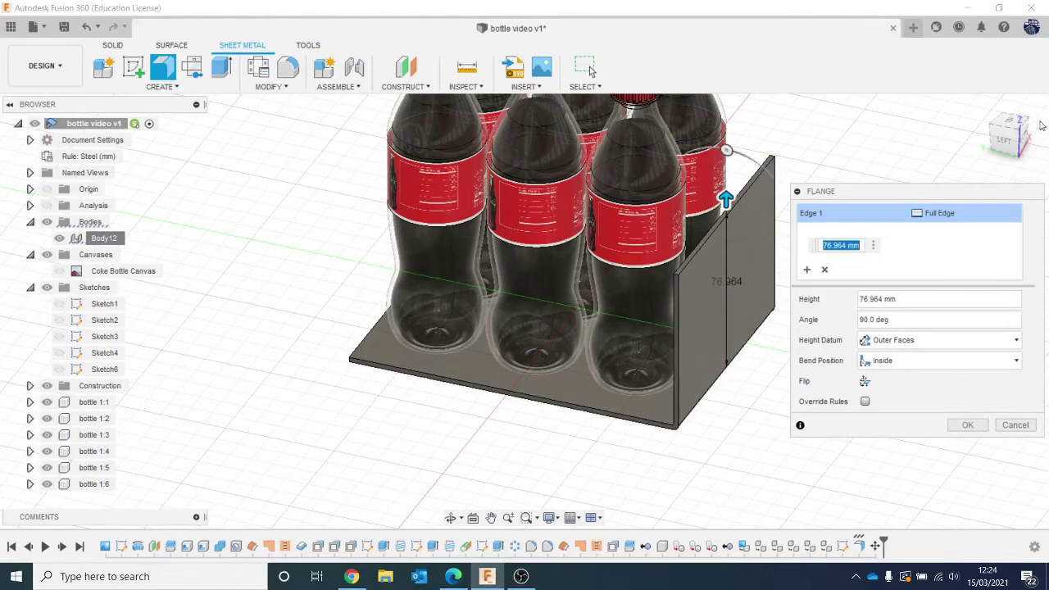
pyautogui.click(1005, 139)
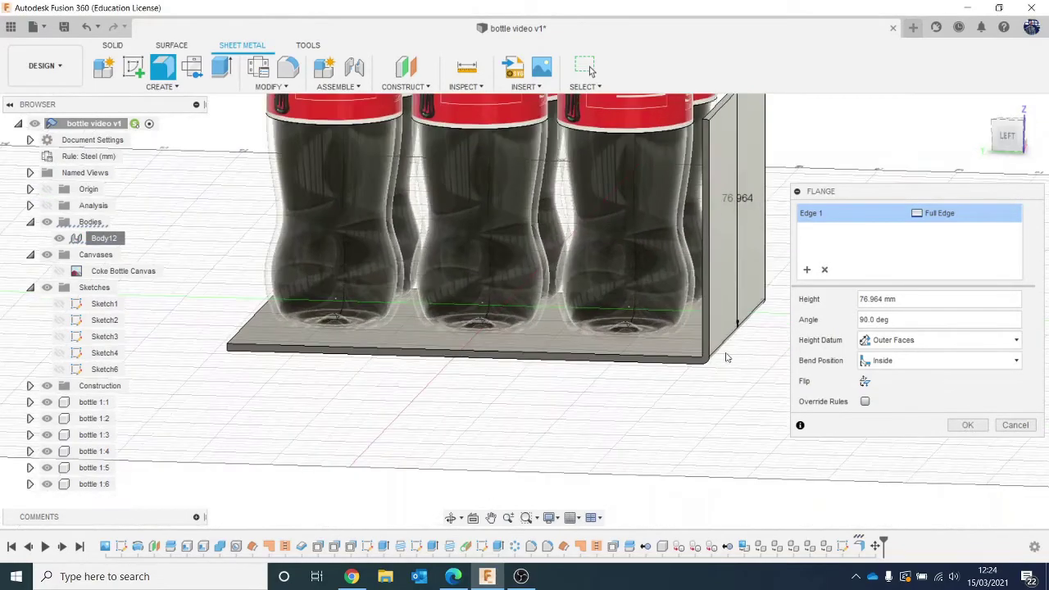
pyautogui.scroll(3, 715, 363)
pyautogui.scroll(-4, 691, 366)
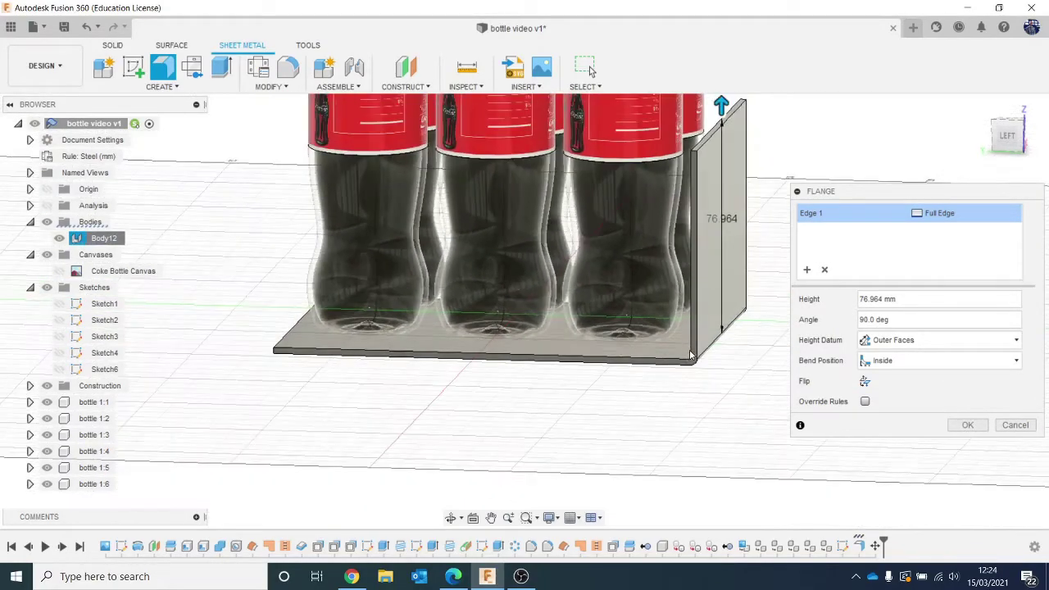
pyautogui.scroll(-2, 691, 355)
pyautogui.scroll(-1, 745, 222)
pyautogui.moveTo(744, 223); pyautogui.dragTo(635, 289, button='middle')
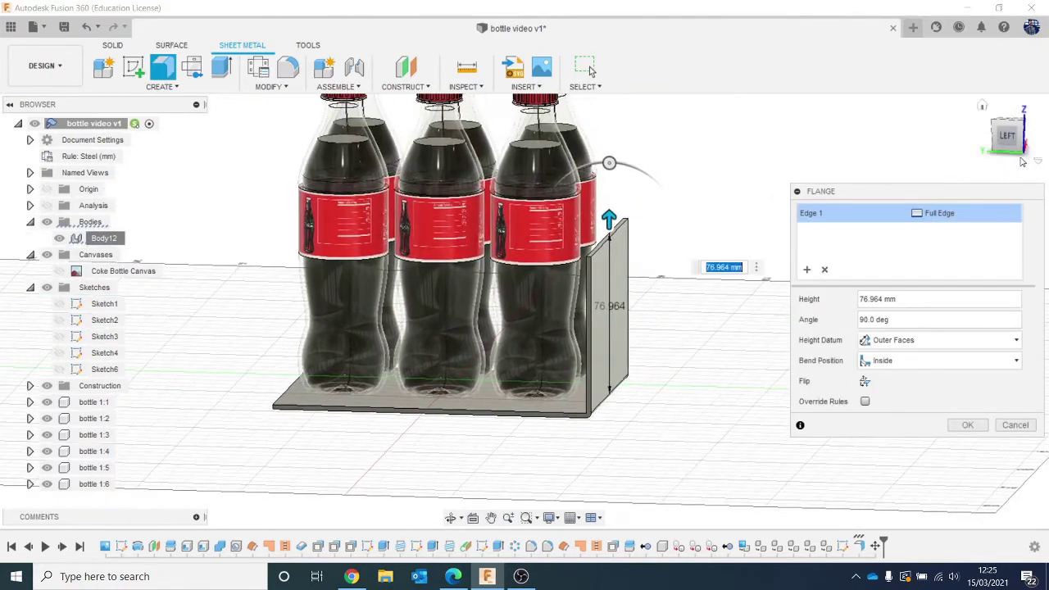
pyautogui.moveTo(1008, 138)
pyautogui.mouseDown()
pyautogui.moveTo(963, 149)
pyautogui.moveTo(959, 119)
pyautogui.moveTo(942, 130)
pyautogui.moveTo(957, 136)
pyautogui.mouseUp()
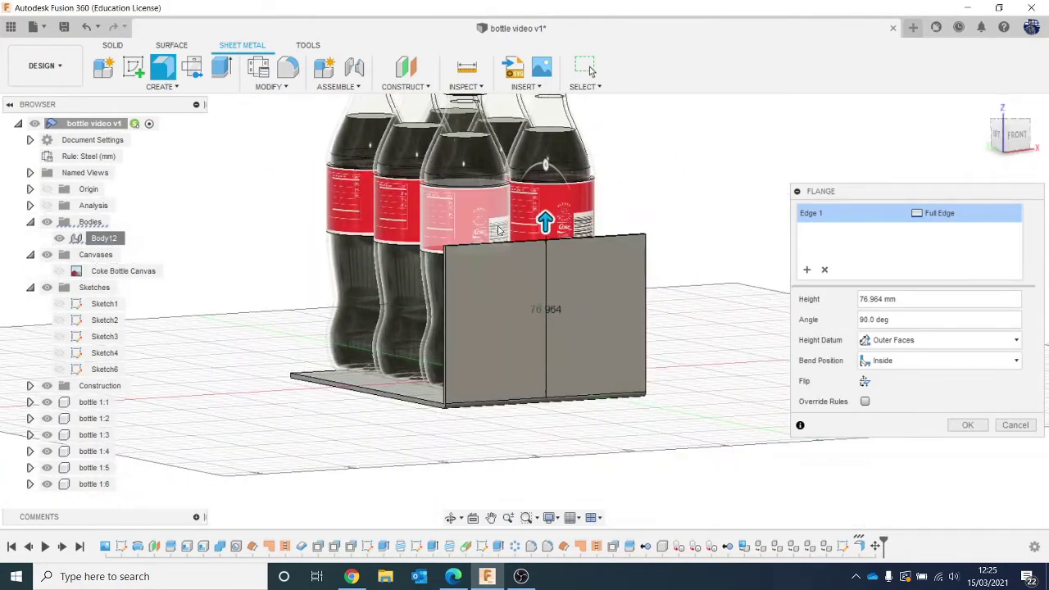
pyautogui.moveTo(545, 222)
pyautogui.mouseDown()
pyautogui.moveTo(545, 248)
pyautogui.moveTo(545, 214)
pyautogui.mouseUp()
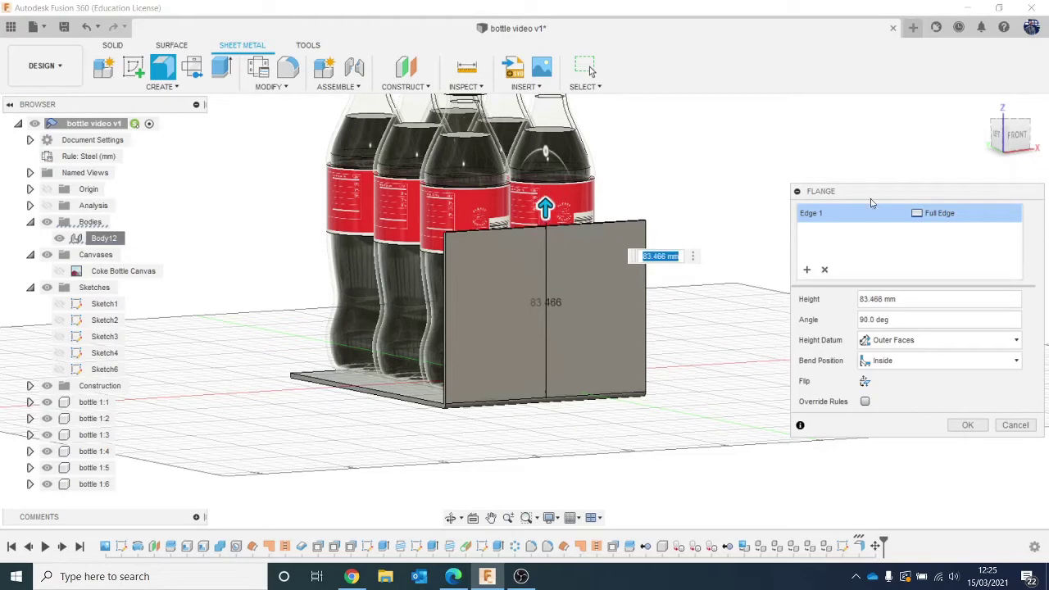
# Add the opposite short edge of the base plate to the flange and create both end walls
pyautogui.click(1003, 119)
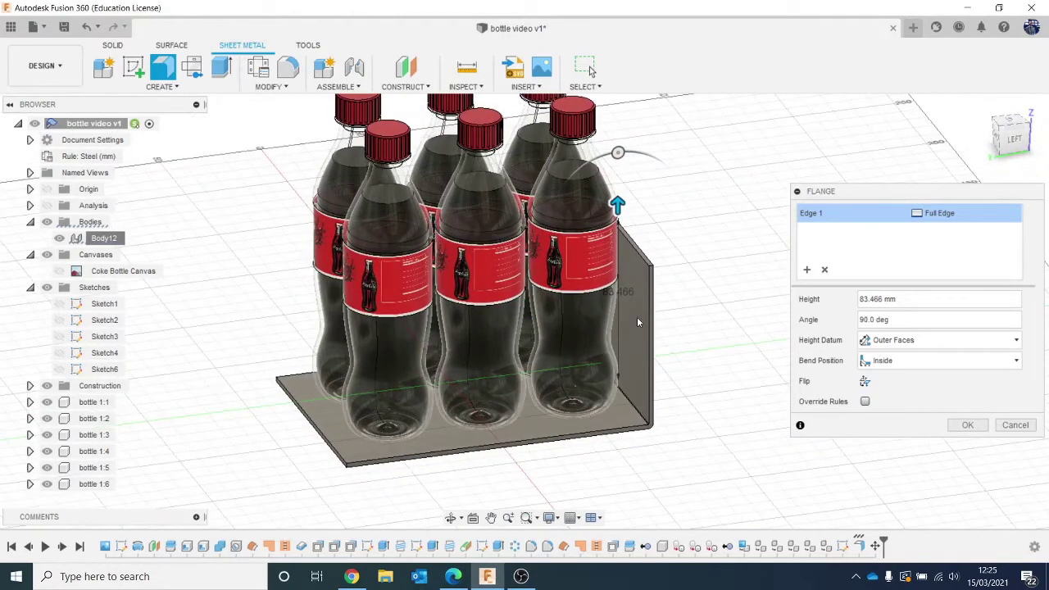
pyautogui.click(328, 432)
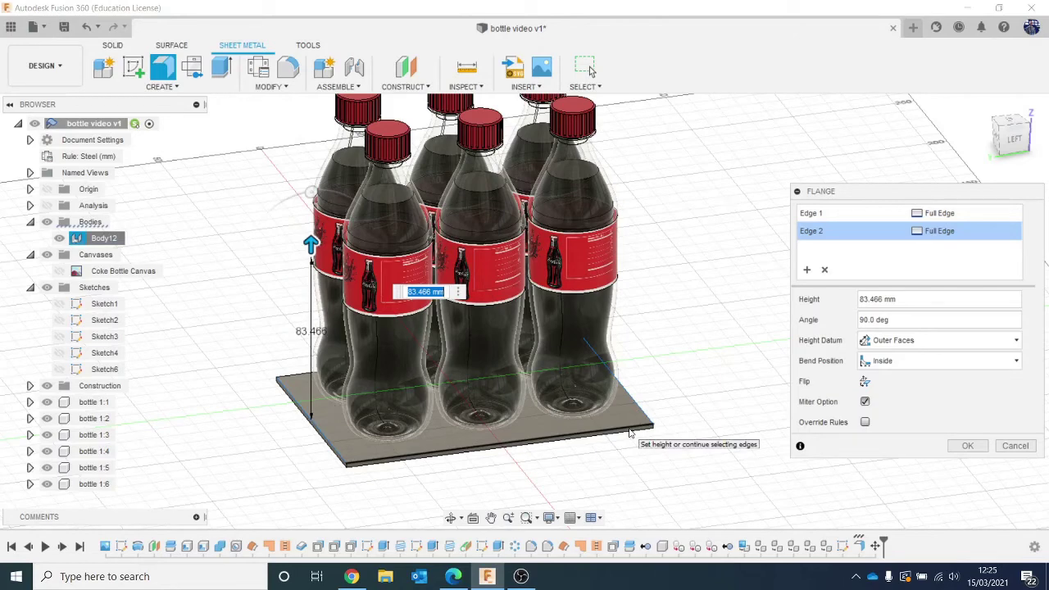
pyautogui.click(633, 431)
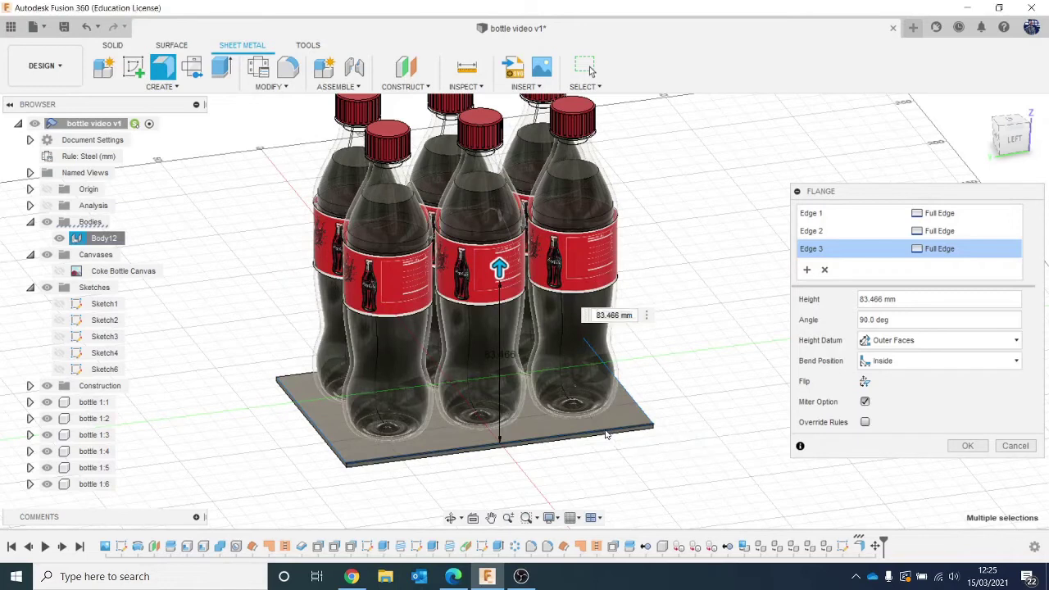
pyautogui.click(607, 433)
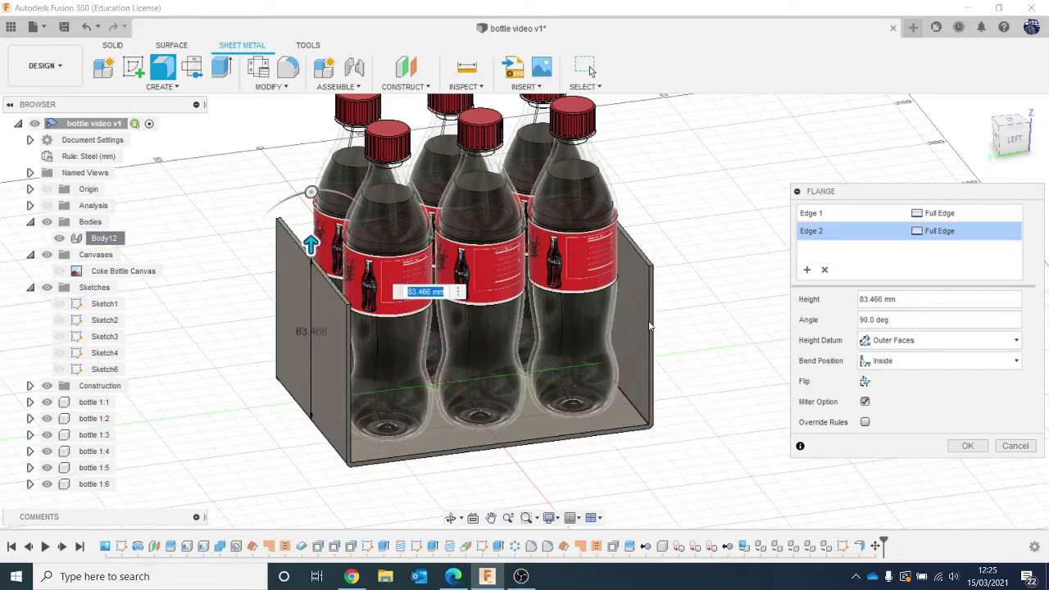
pyautogui.click(971, 449)
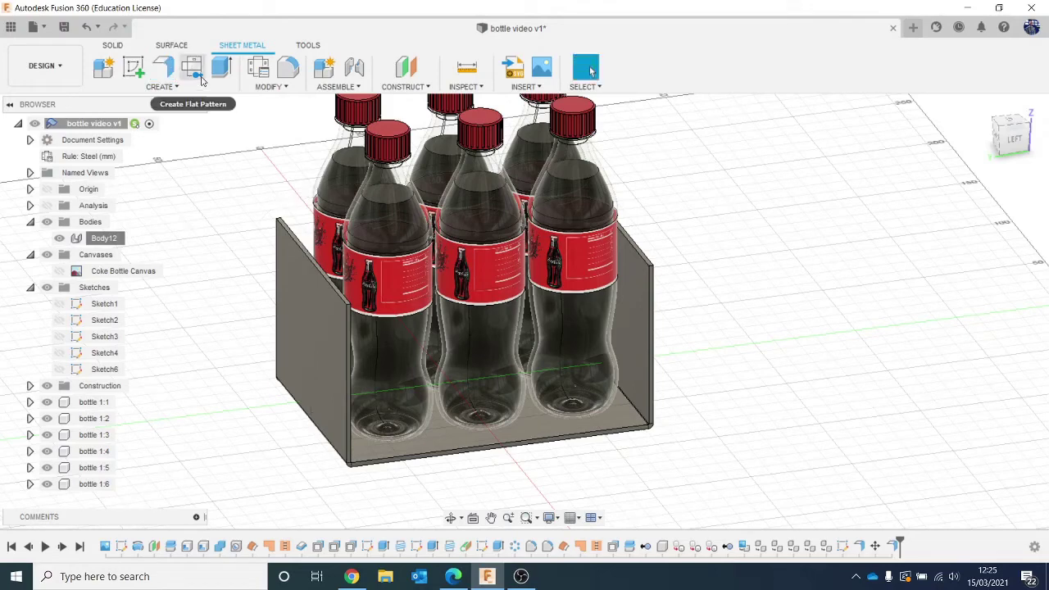
# Flange both long edges of the base plate upward at 90 degrees to a height of about 55 mm
pyautogui.click(163, 68)
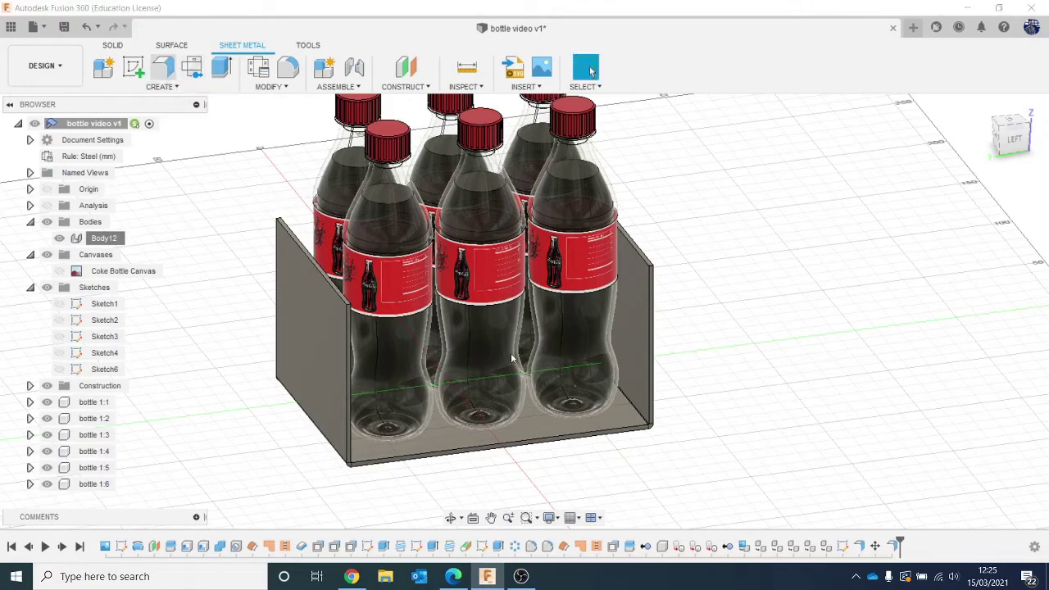
pyautogui.click(565, 429)
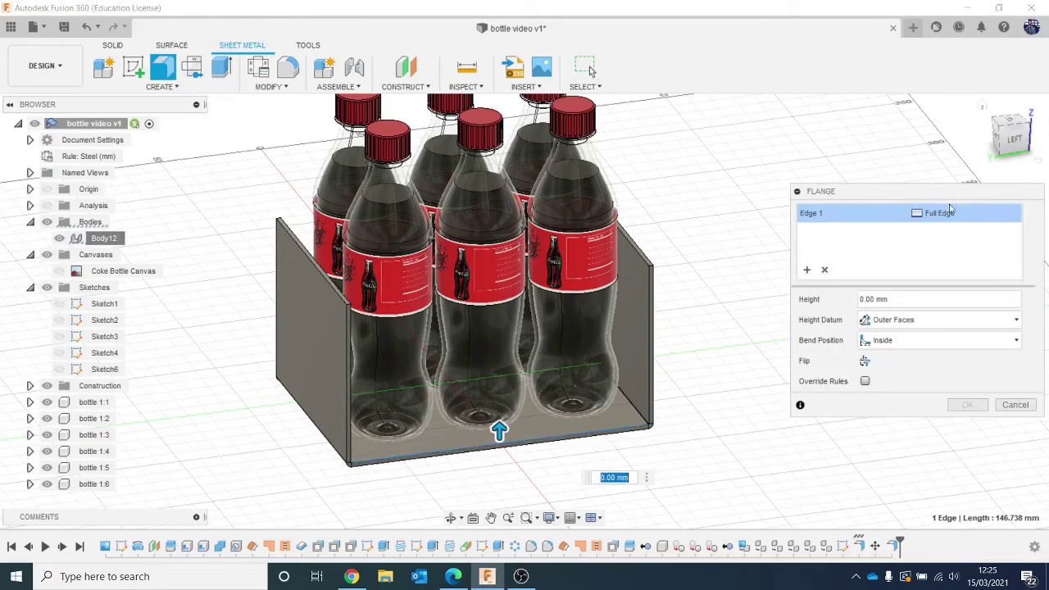
pyautogui.click(1024, 121)
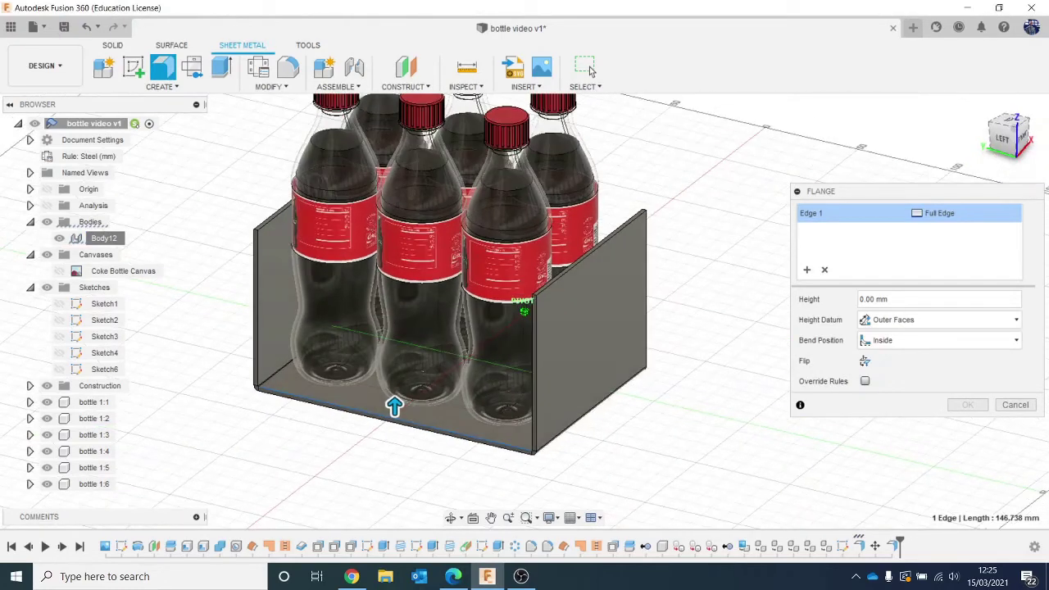
pyautogui.moveTo(394, 407); pyautogui.dragTo(387, 300)
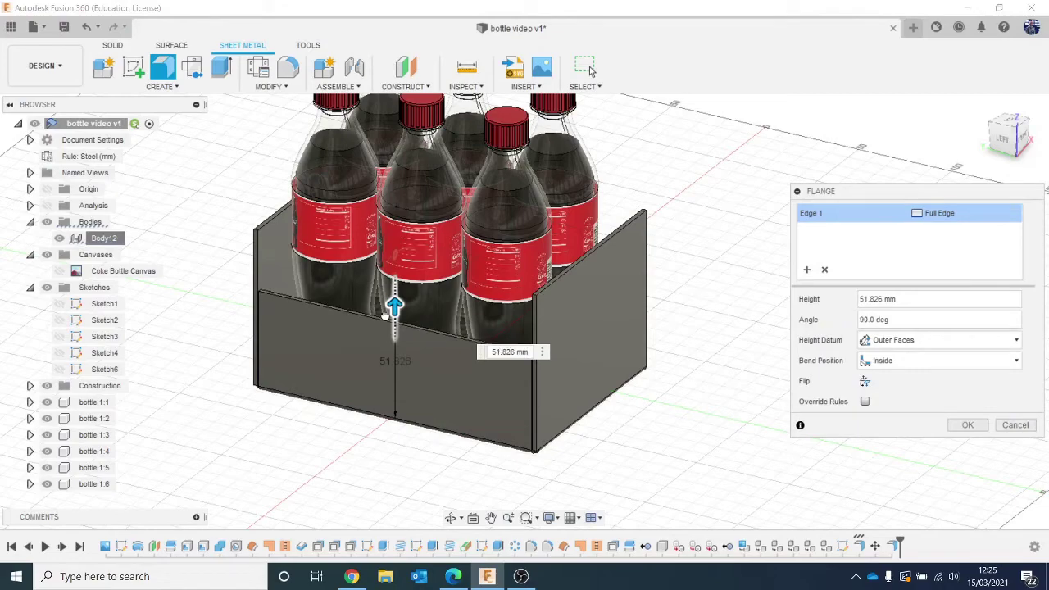
pyautogui.moveTo(1004, 138); pyautogui.dragTo(934, 132)
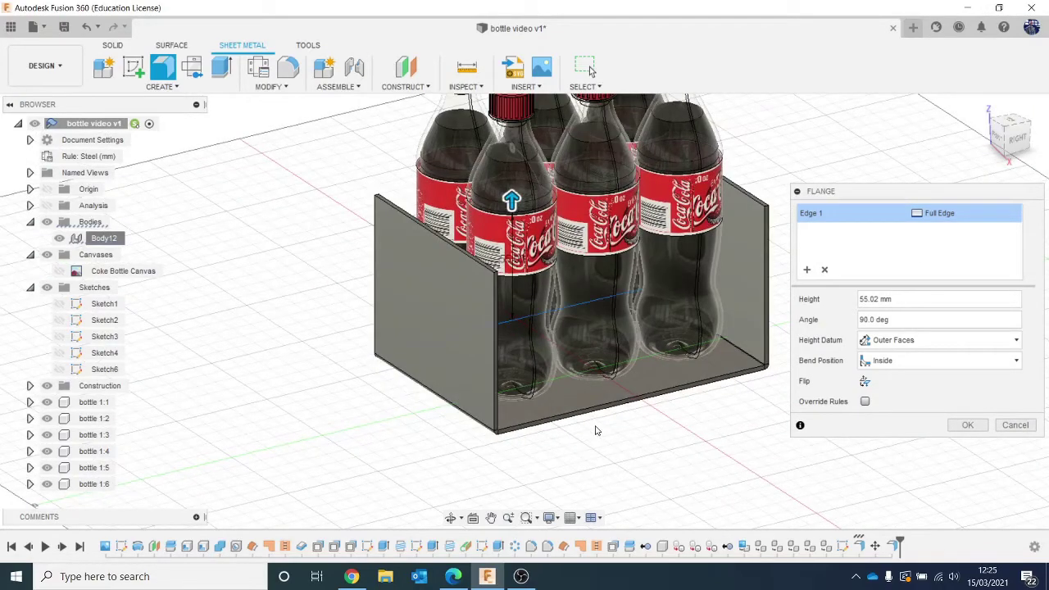
pyautogui.click(597, 412)
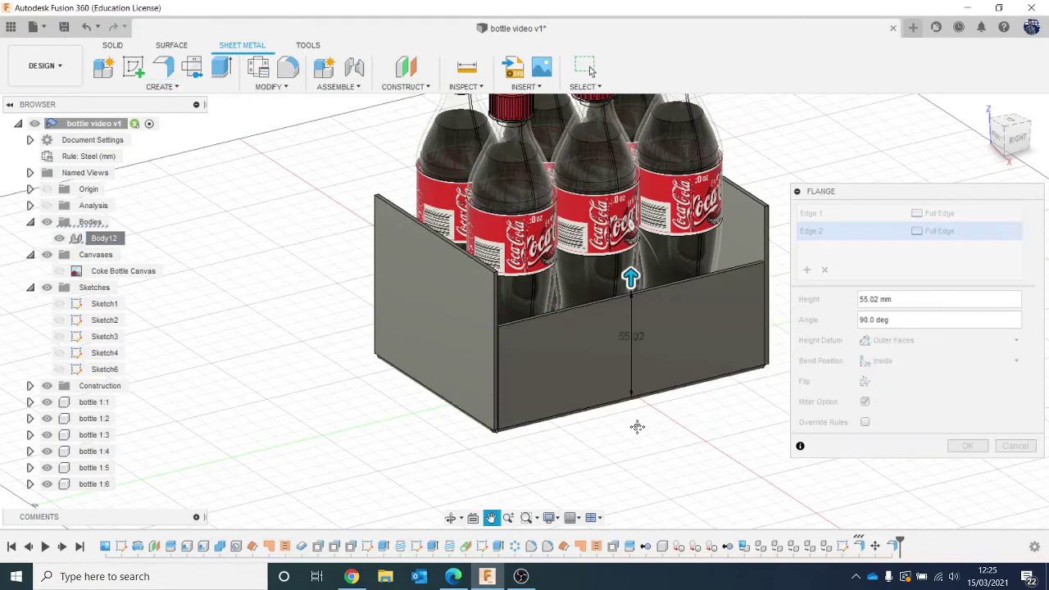
pyautogui.click(962, 446)
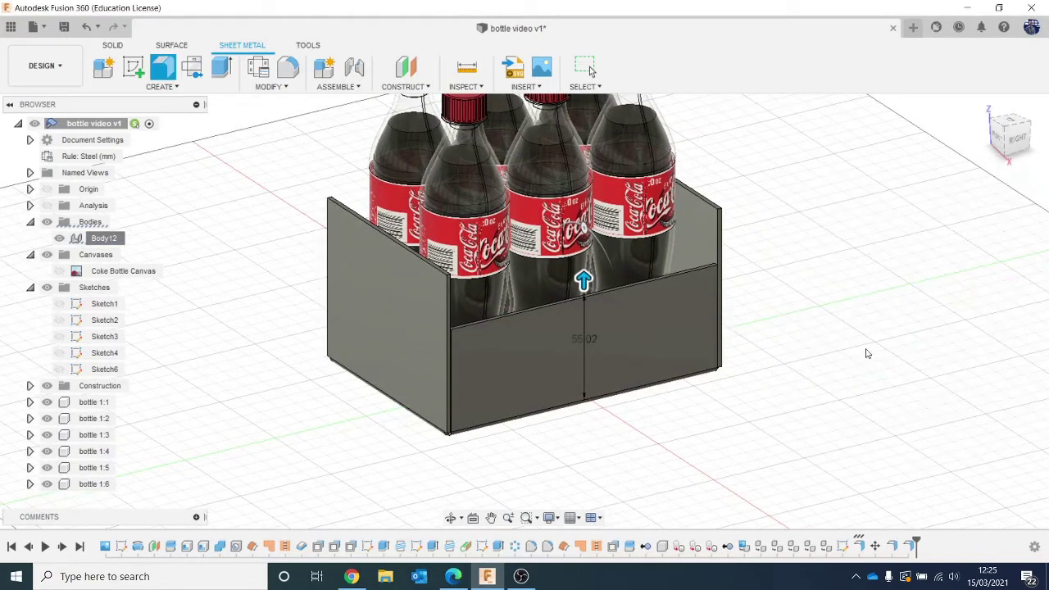
pyautogui.click(1011, 145)
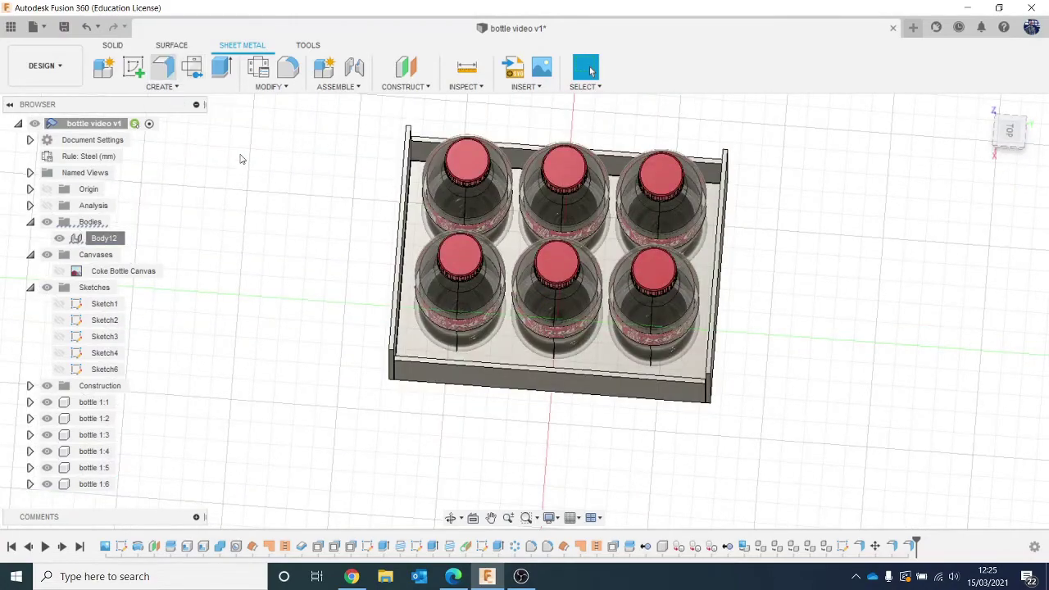
pyautogui.press('Return')
pyautogui.scroll(8, 411, 136)
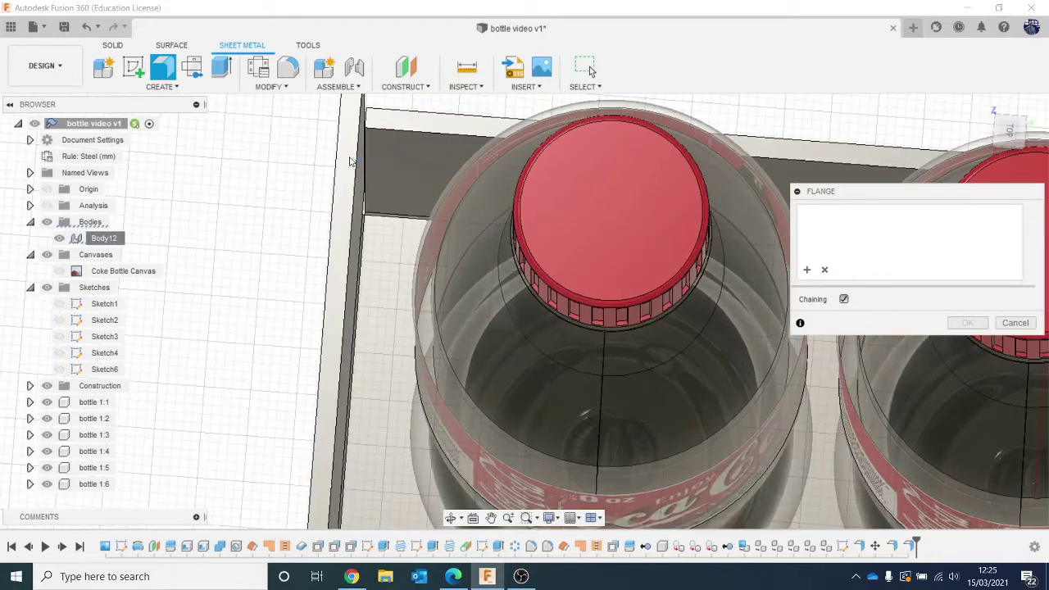
pyautogui.click(367, 161)
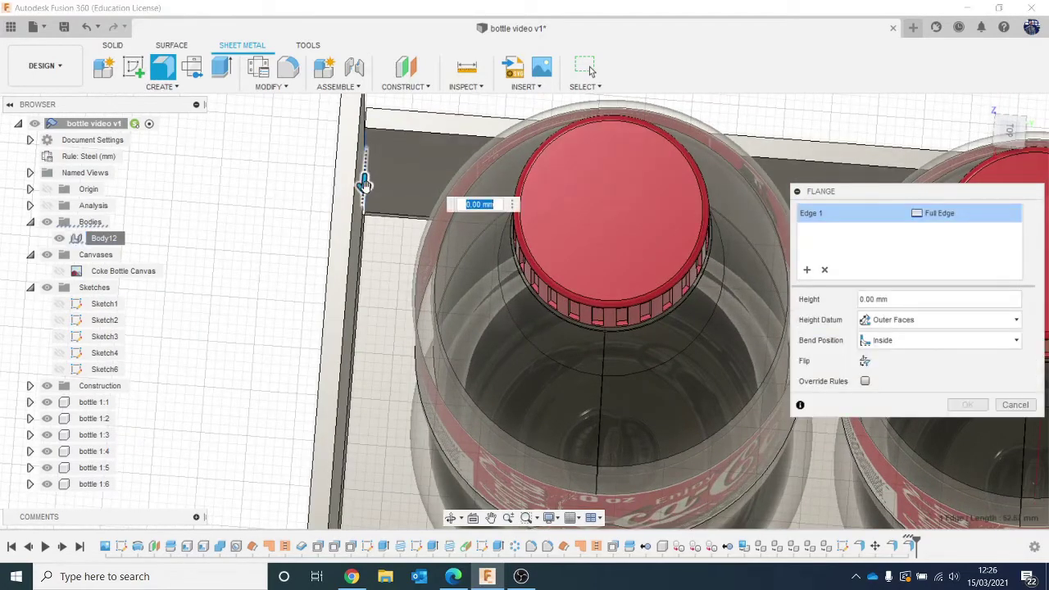
pyautogui.moveTo(364, 184)
pyautogui.mouseDown()
pyautogui.moveTo(362, 223)
pyautogui.moveTo(365, 202)
pyautogui.mouseUp()
pyautogui.scroll(-1, 384, 199)
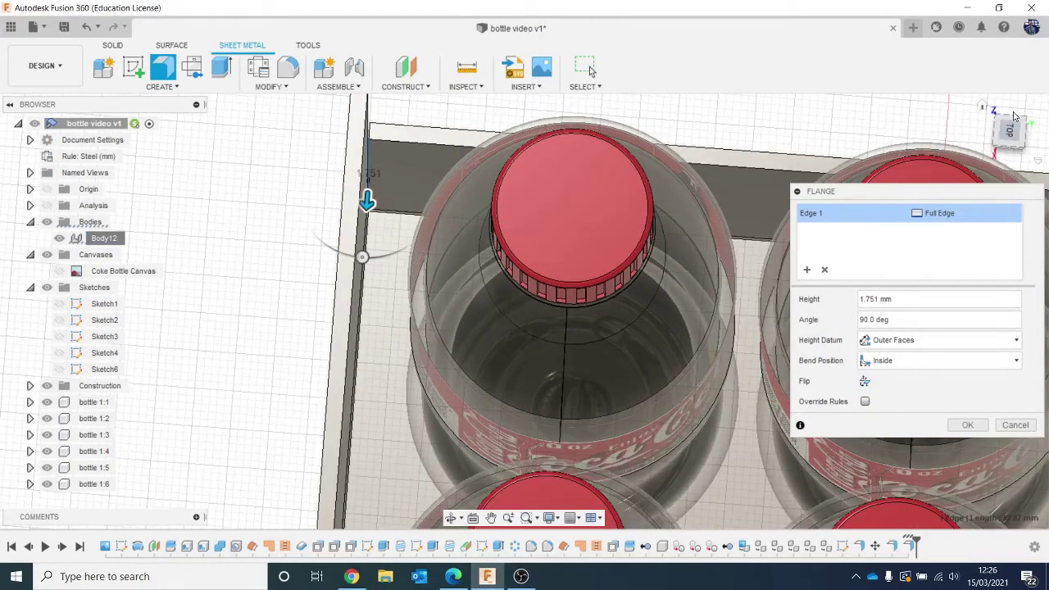
pyautogui.click(1014, 118)
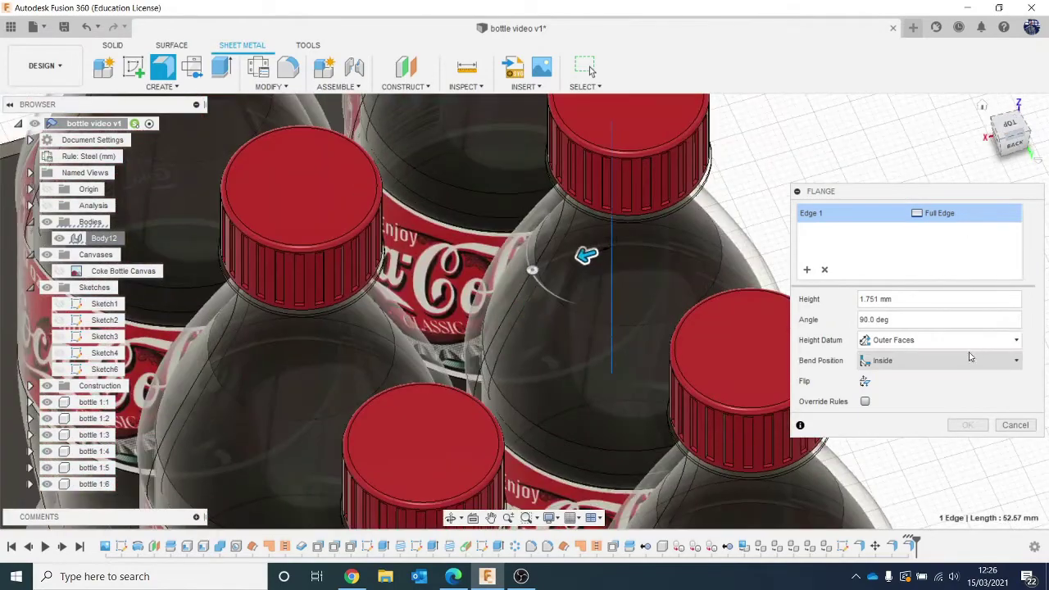
pyautogui.click(1015, 425)
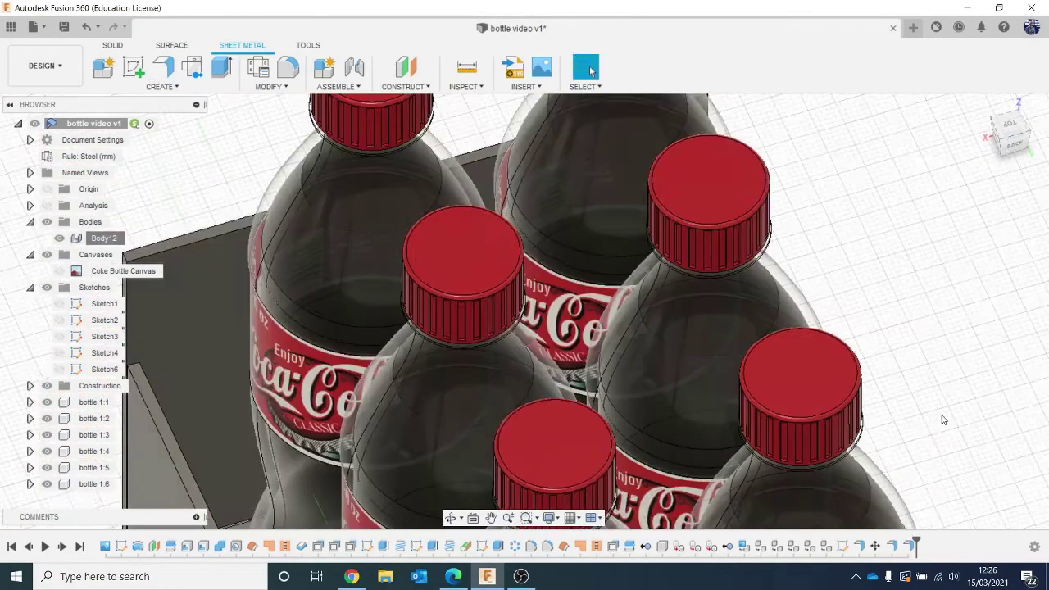
# Examine the corner between the long side wall and the end wall, and review the long-wall flange feature's edge and height settings
pyautogui.scroll(-3, 940, 405)
pyautogui.moveTo(861, 332); pyautogui.dragTo(599, 87, button='middle')
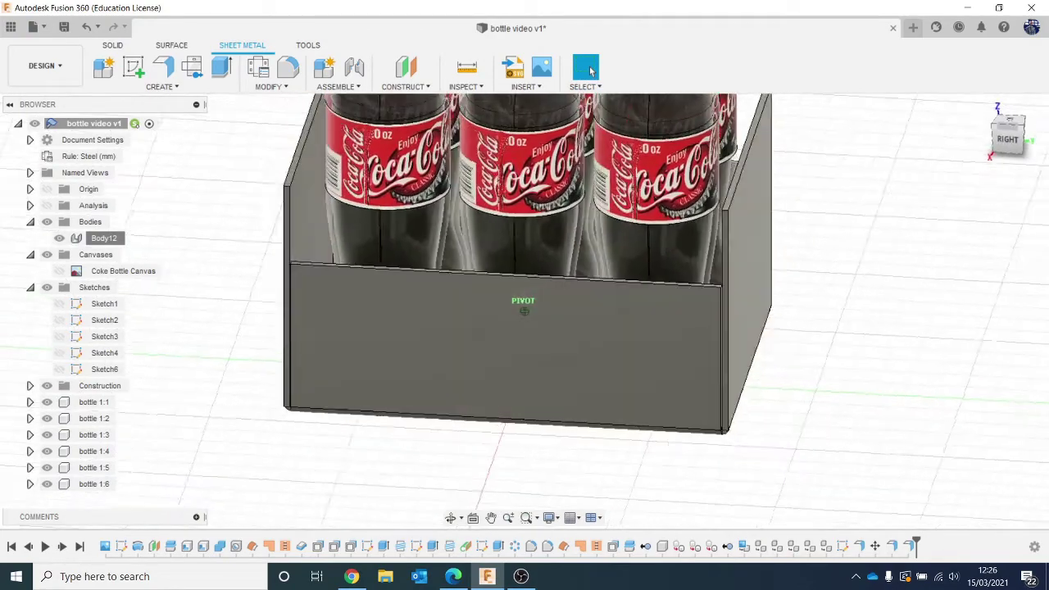
pyautogui.scroll(4, 865, 465)
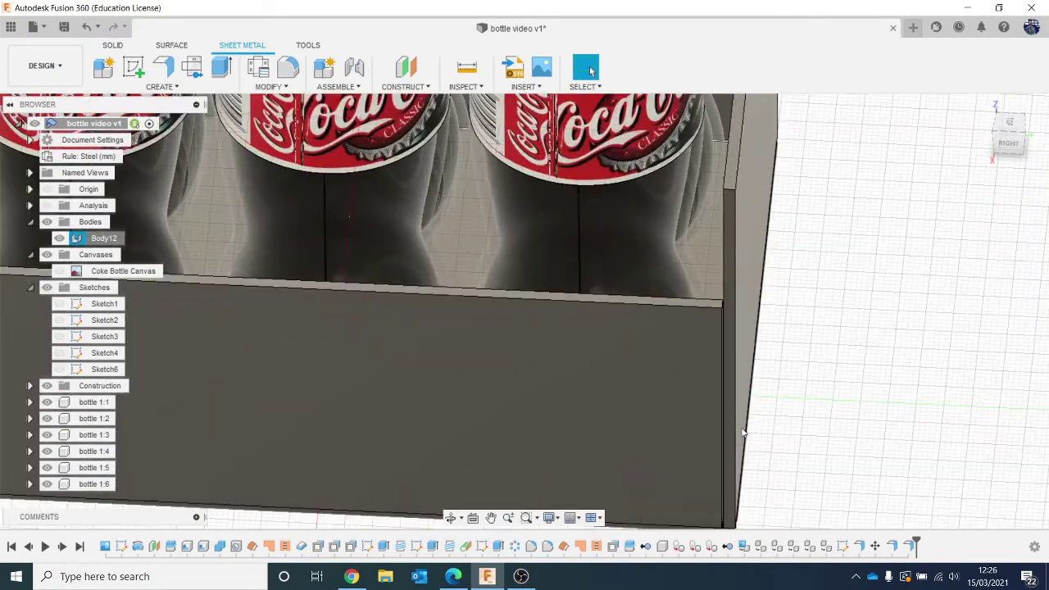
pyautogui.scroll(-5, 738, 382)
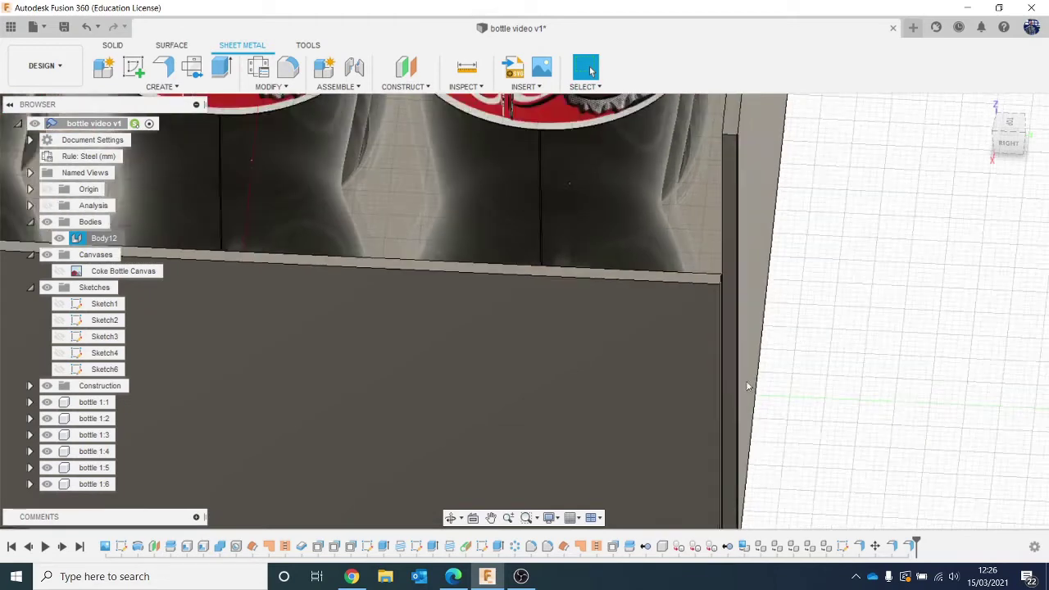
pyautogui.moveTo(759, 383); pyautogui.dragTo(760, 372, button='middle')
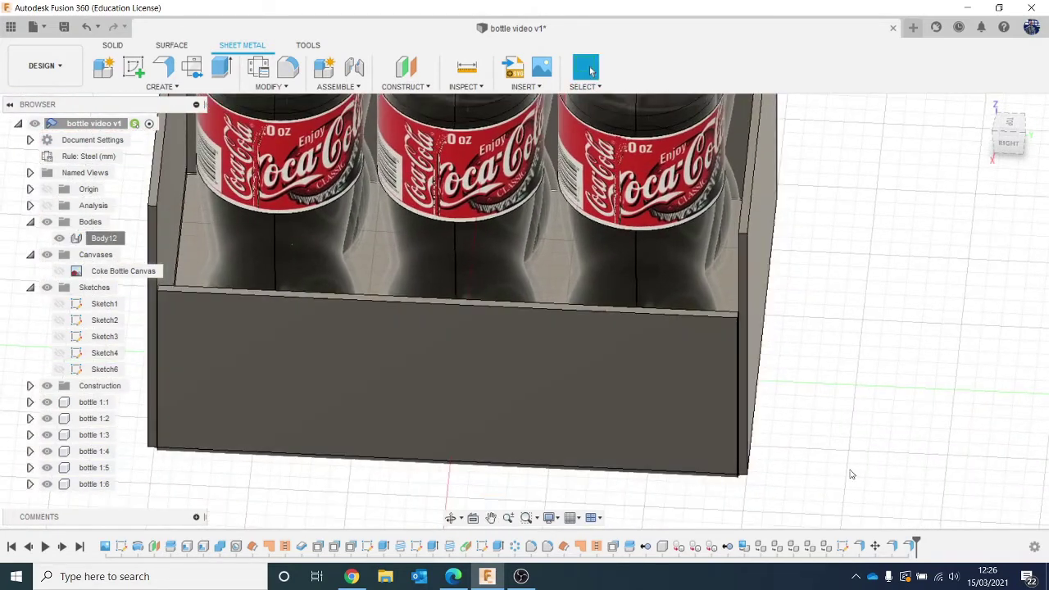
pyautogui.rightClick(912, 554)
pyautogui.click(948, 429)
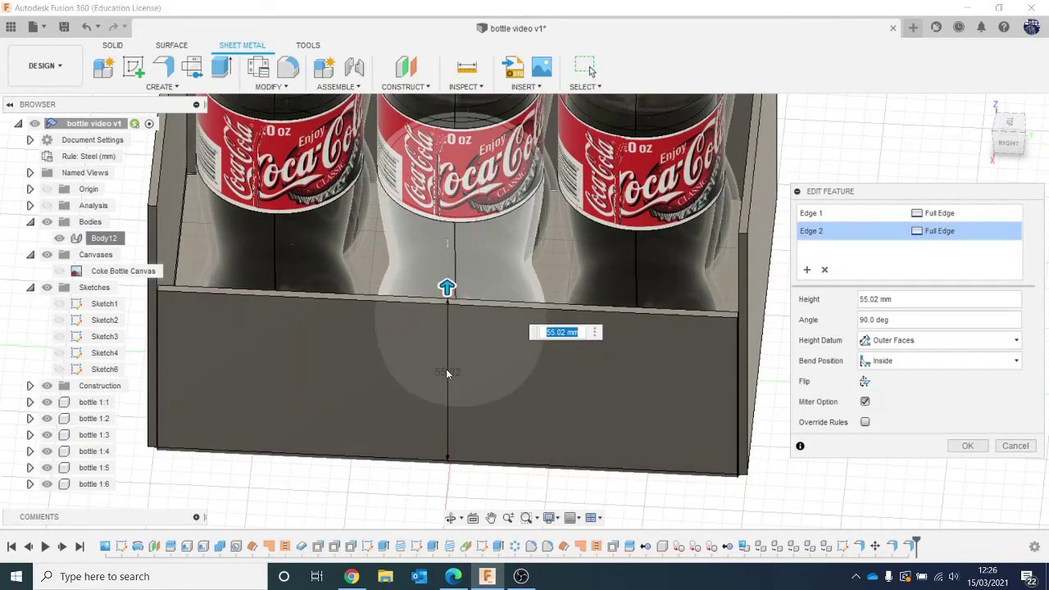
pyautogui.scroll(2, 597, 350)
pyautogui.moveTo(630, 327); pyautogui.dragTo(553, 307, button='middle')
pyautogui.click(966, 449)
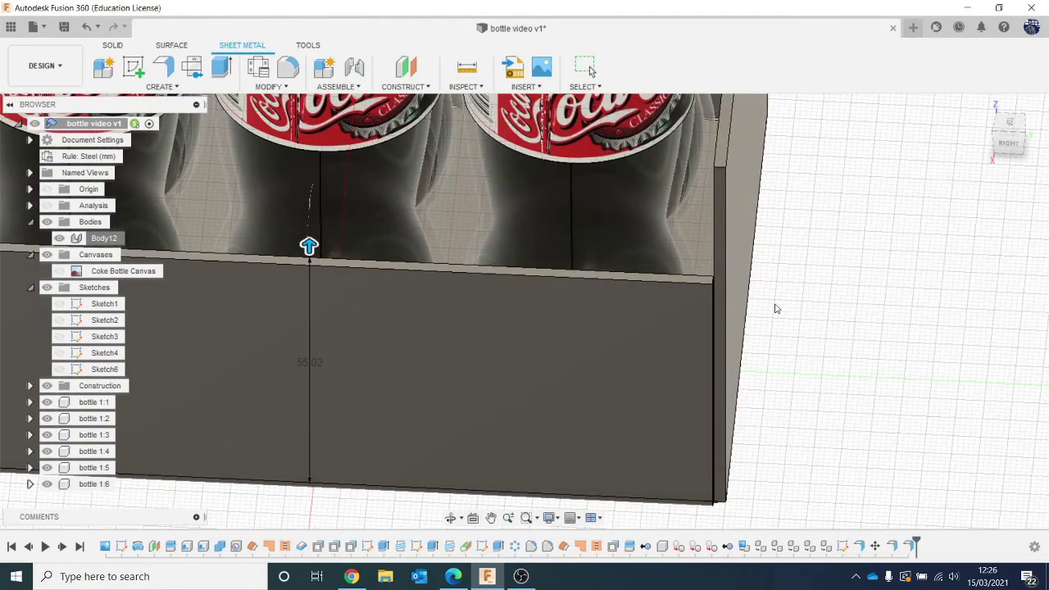
# Start a corner flange on the inner vertical end edge of one long wall, at 90 degrees and about 21.8 mm high along the end wall
pyautogui.moveTo(1025, 139); pyautogui.dragTo(1010, 160)
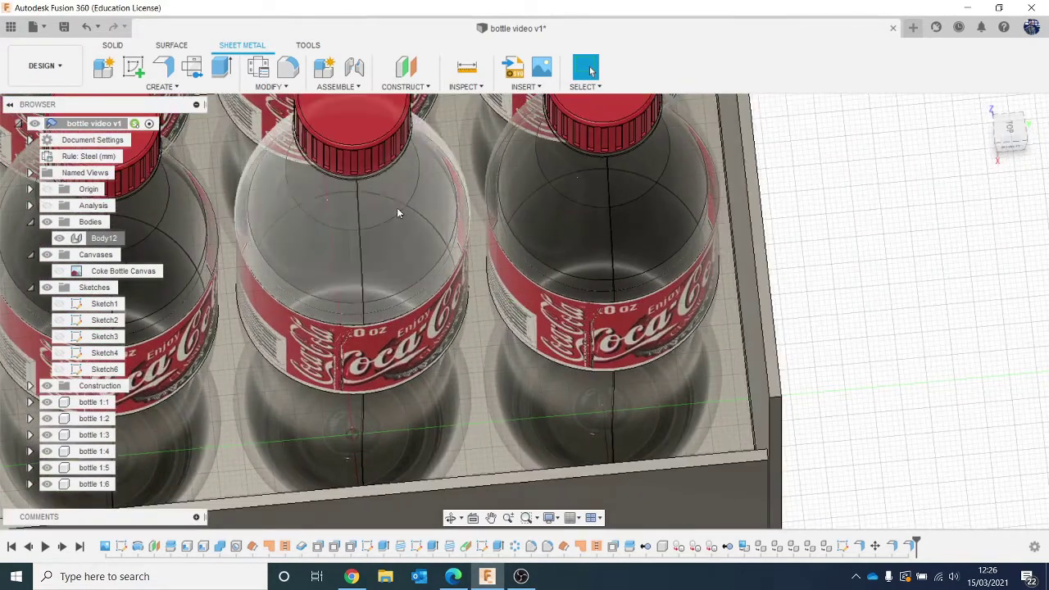
pyautogui.click(168, 73)
pyautogui.scroll(5, 766, 458)
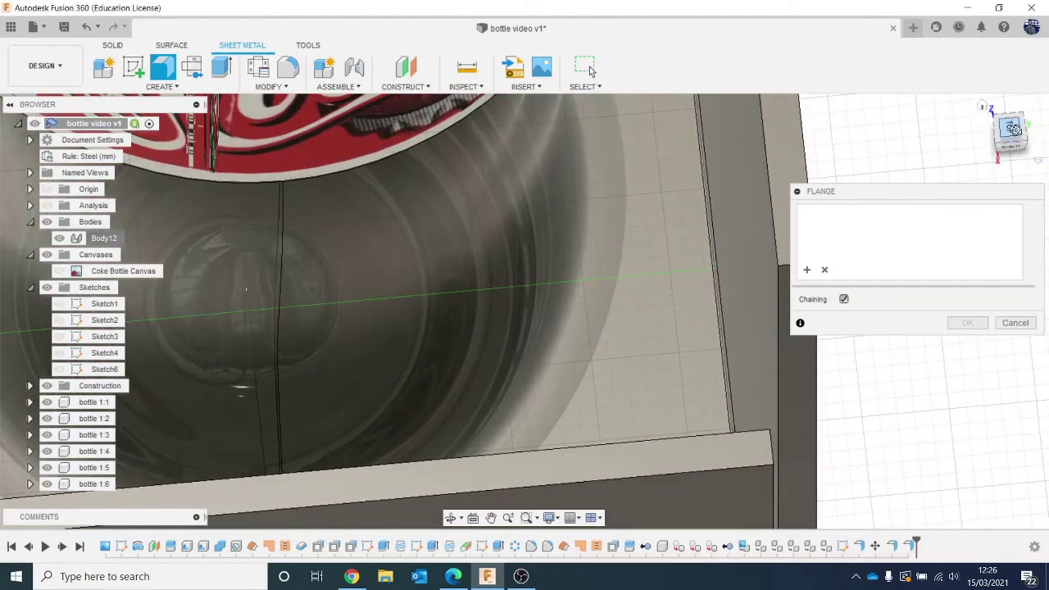
pyautogui.moveTo(1014, 130); pyautogui.dragTo(943, 144)
pyautogui.scroll(-4, 354, 248)
pyautogui.moveTo(374, 253); pyautogui.dragTo(479, 438, button='middle')
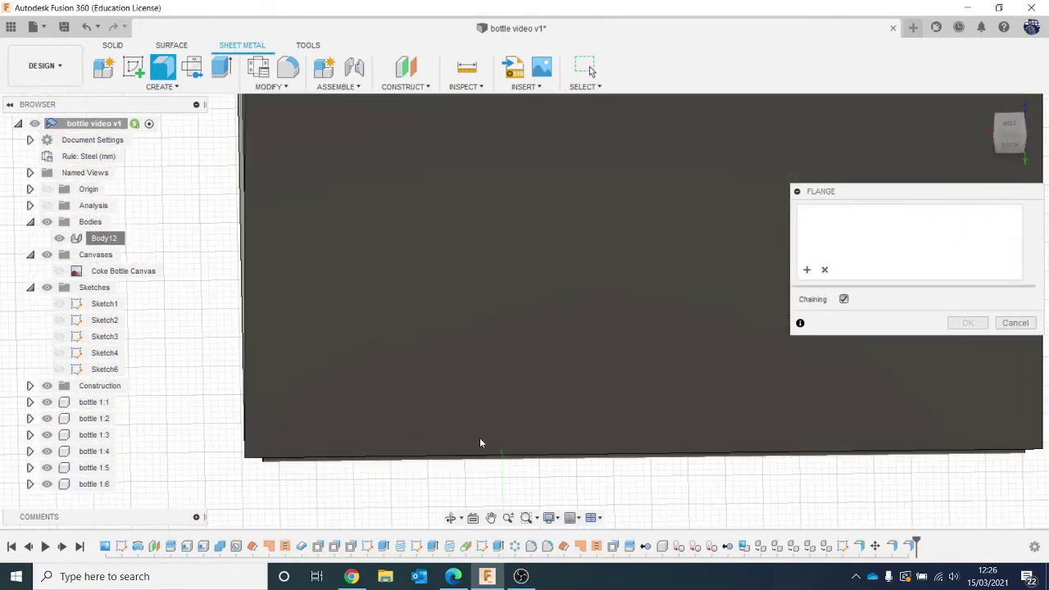
pyautogui.scroll(-4, 477, 270)
pyautogui.moveTo(477, 270); pyautogui.dragTo(492, 529, button='middle')
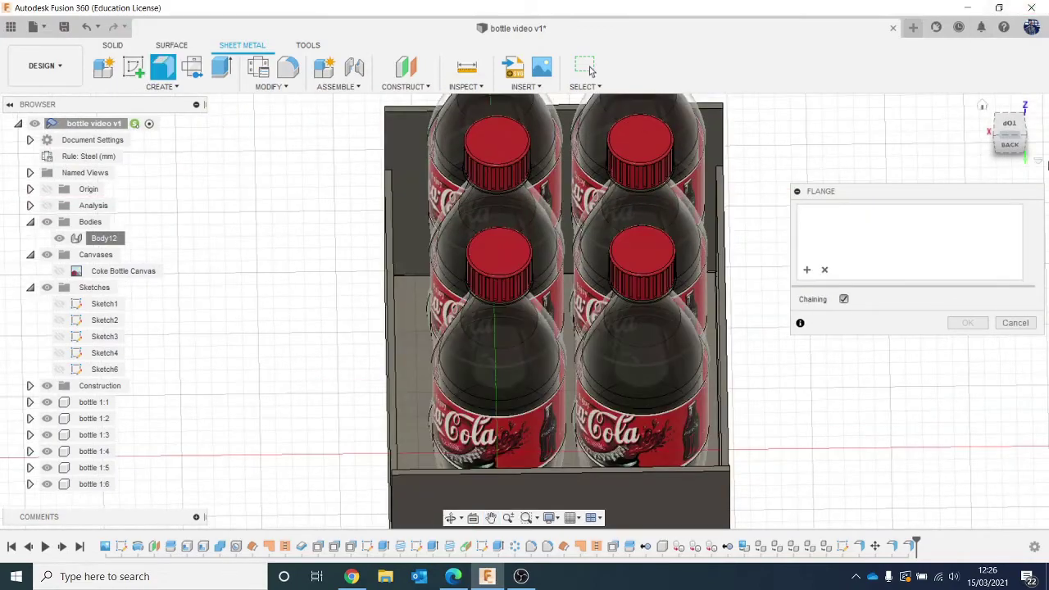
pyautogui.moveTo(1011, 150)
pyautogui.mouseDown()
pyautogui.moveTo(1045, 141)
pyautogui.moveTo(1034, 153)
pyautogui.mouseUp()
pyautogui.scroll(5, 338, 237)
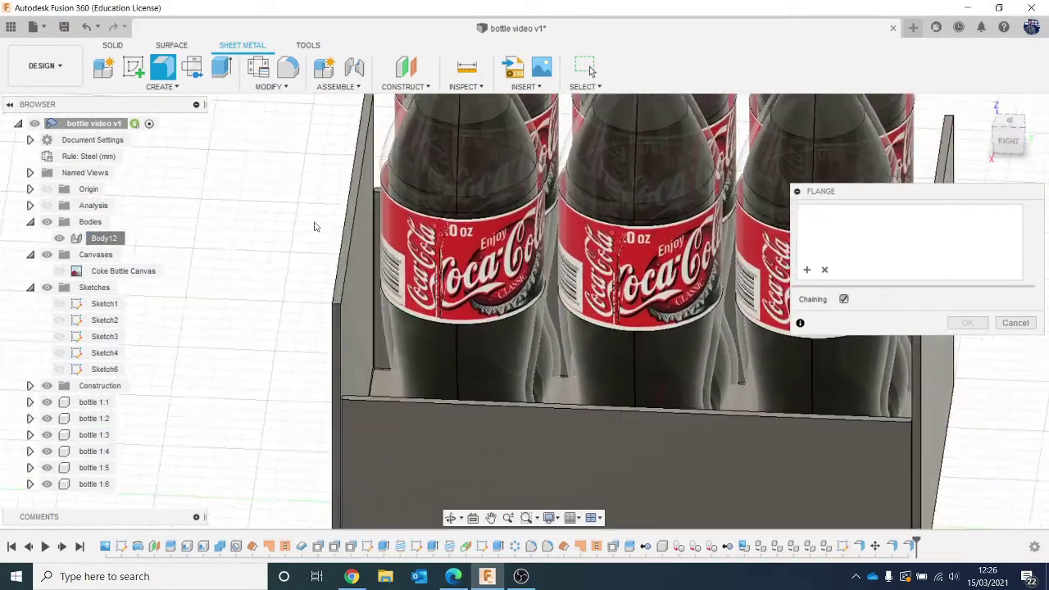
pyautogui.scroll(3, 385, 205)
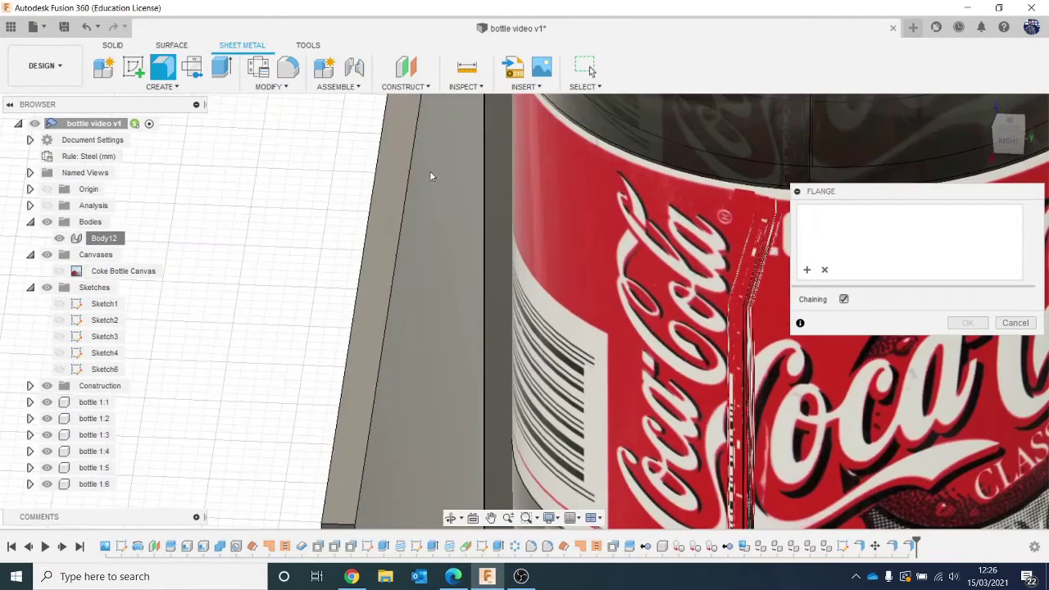
pyautogui.click(490, 121)
pyautogui.scroll(-3, 490, 125)
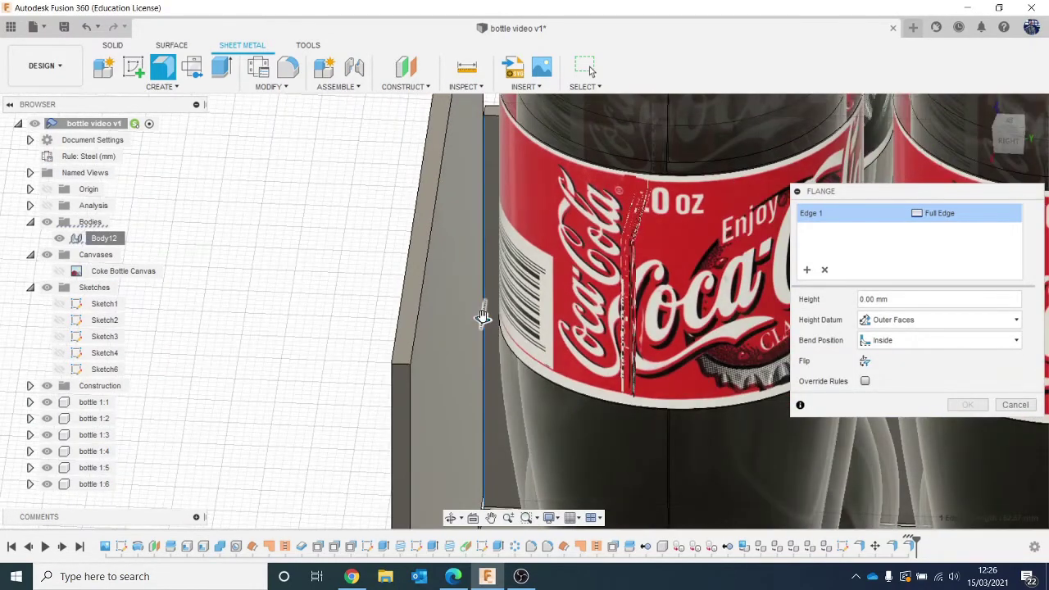
pyautogui.moveTo(481, 317); pyautogui.dragTo(467, 424)
pyautogui.scroll(-3, 469, 377)
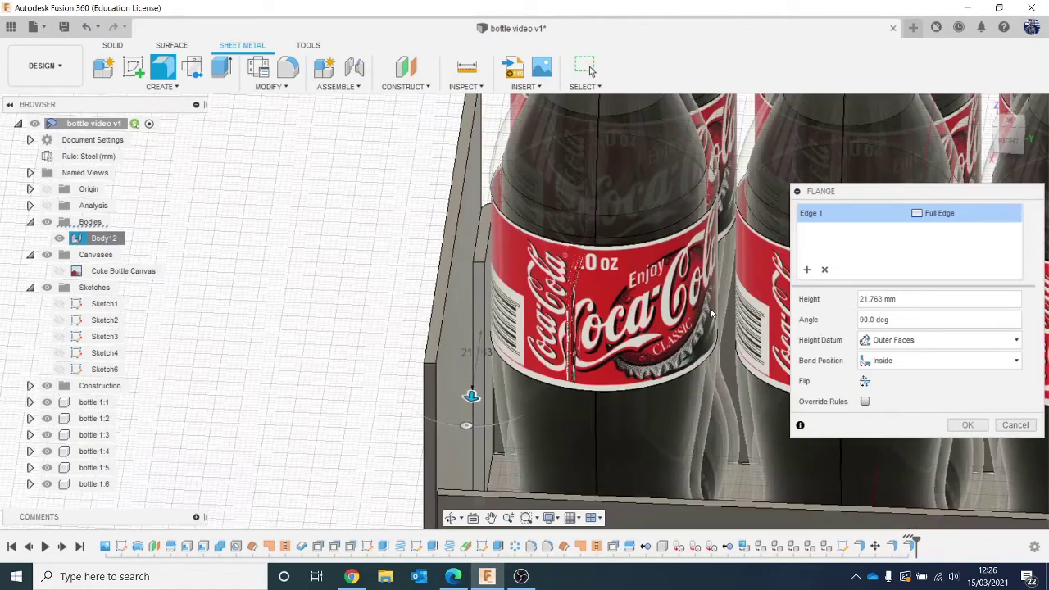
# Examine from above how the previewed corner flange sits against the adjacent end wall and the nearest bottle
pyautogui.moveTo(1019, 137); pyautogui.dragTo(1010, 156)
pyautogui.moveTo(453, 427); pyautogui.dragTo(464, 541, button='middle')
pyautogui.scroll(6, 514, 344)
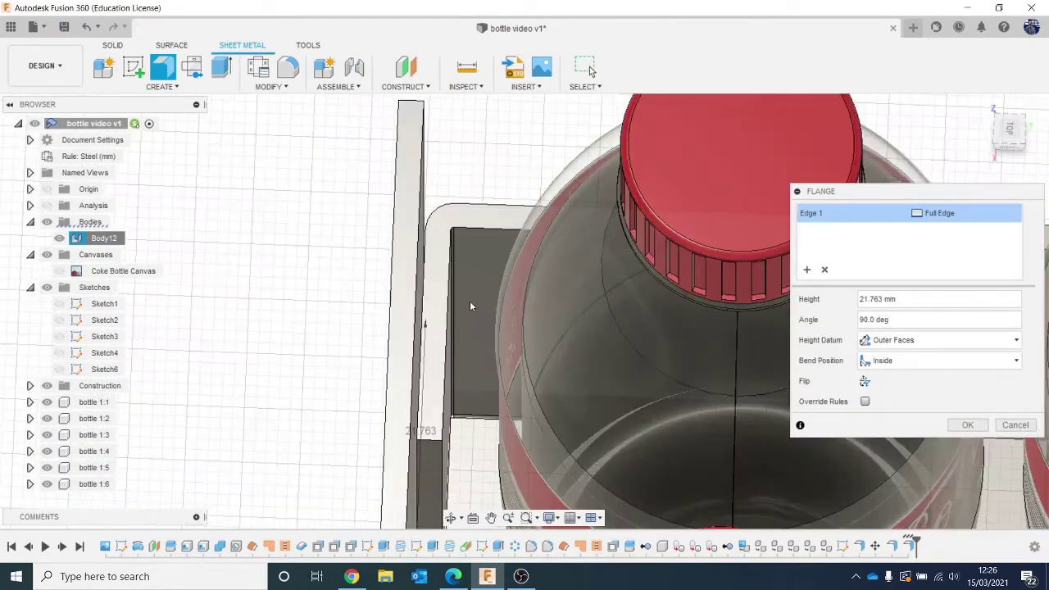
pyautogui.keyDown('shift'); pyautogui.moveTo(524, 310); pyautogui.dragTo(416, 322, button='middle'); pyautogui.keyUp('shift')
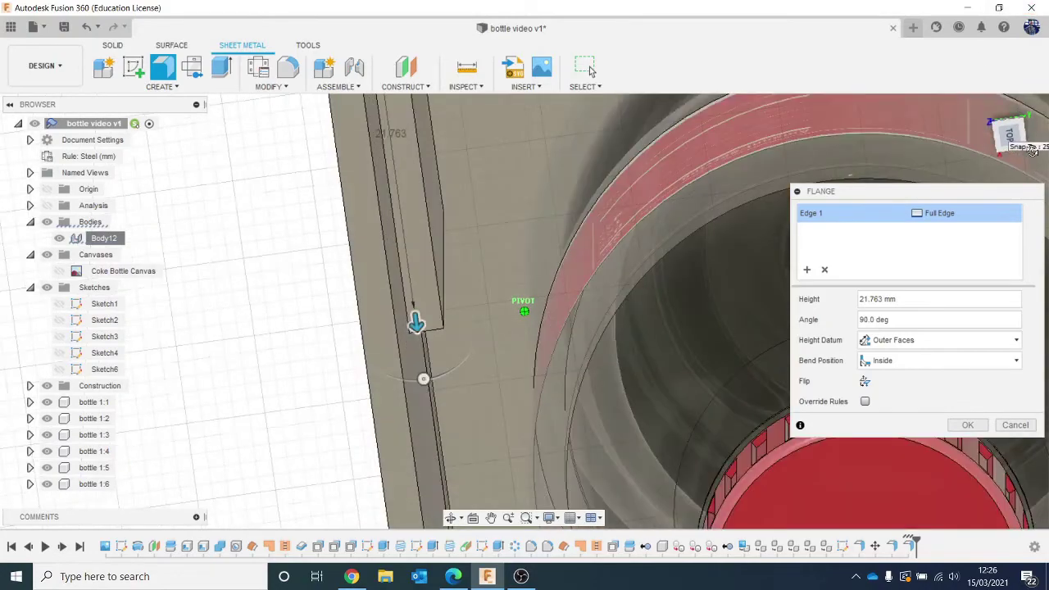
pyautogui.scroll(-10, 619, 314)
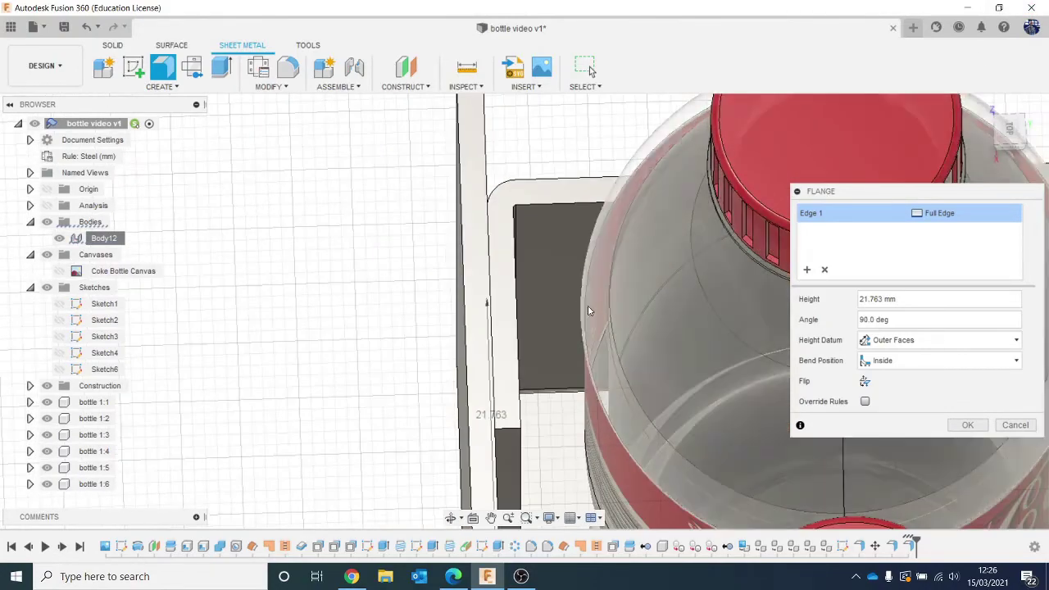
pyautogui.scroll(-3, 618, 309)
pyautogui.moveTo(618, 304); pyautogui.dragTo(354, 185, button='middle')
pyautogui.scroll(-2, 355, 185)
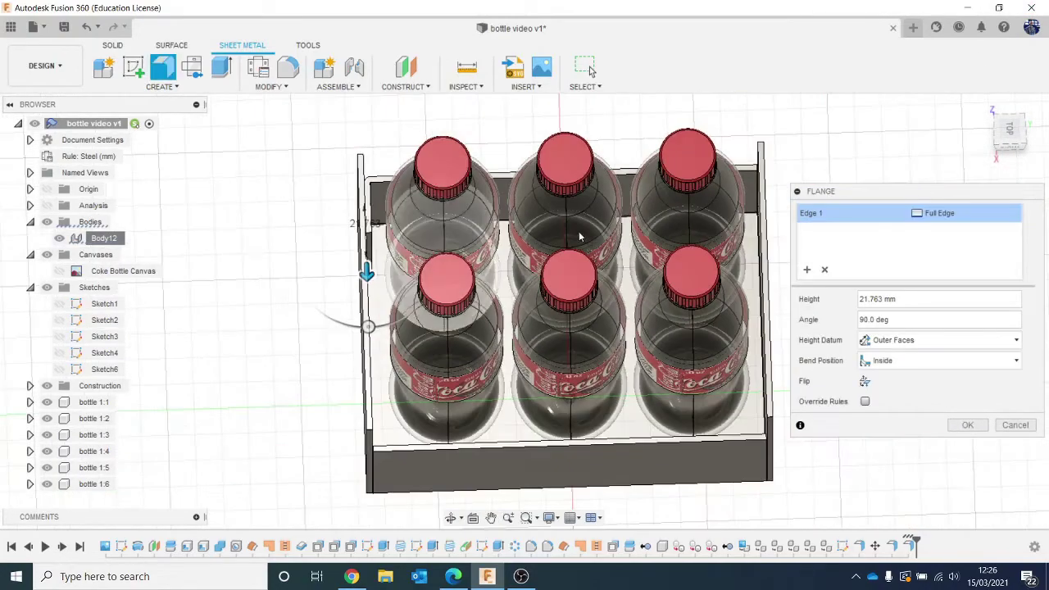
# Add the opposite long wall's vertical end edge at the same end wall to the corner flange
pyautogui.moveTo(578, 231)
pyautogui.keyDown('shift'); pyautogui.mouseDown(button='middle')
pyautogui.moveTo(363, 437)
pyautogui.moveTo(480, 497)
pyautogui.moveTo(679, 434)
pyautogui.moveTo(672, 410)
pyautogui.moveTo(666, 442)
pyautogui.moveTo(684, 414)
pyautogui.mouseUp(button='middle'); pyautogui.keyUp('shift')
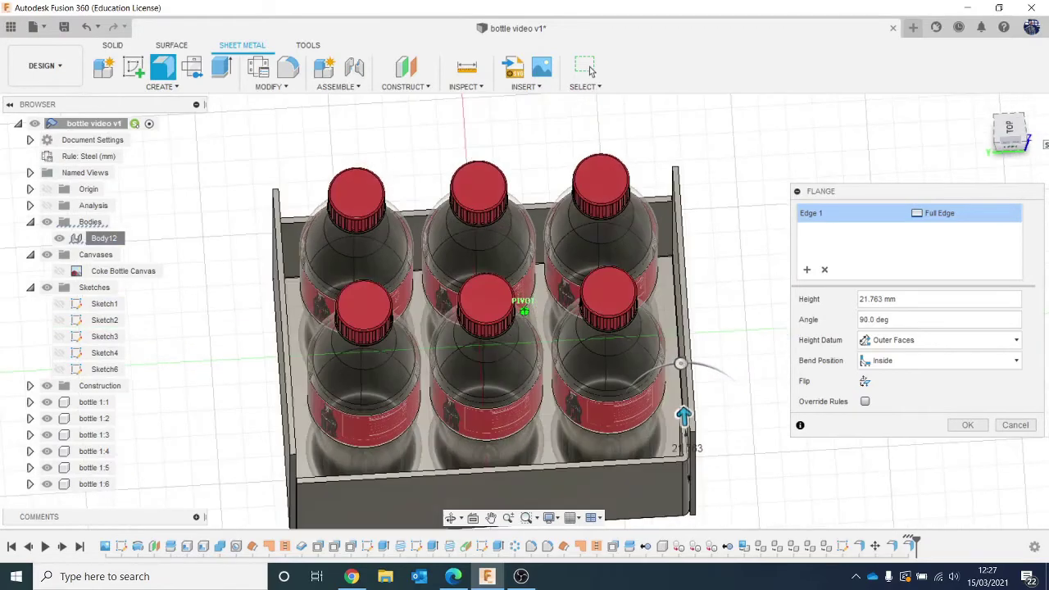
pyautogui.scroll(8, 648, 215)
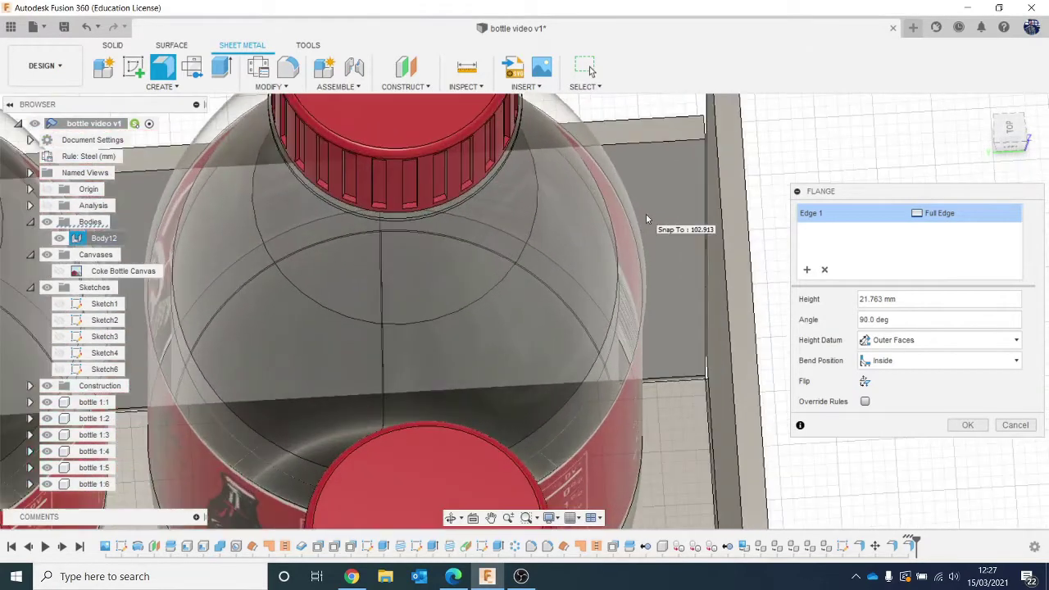
pyautogui.scroll(2, 692, 164)
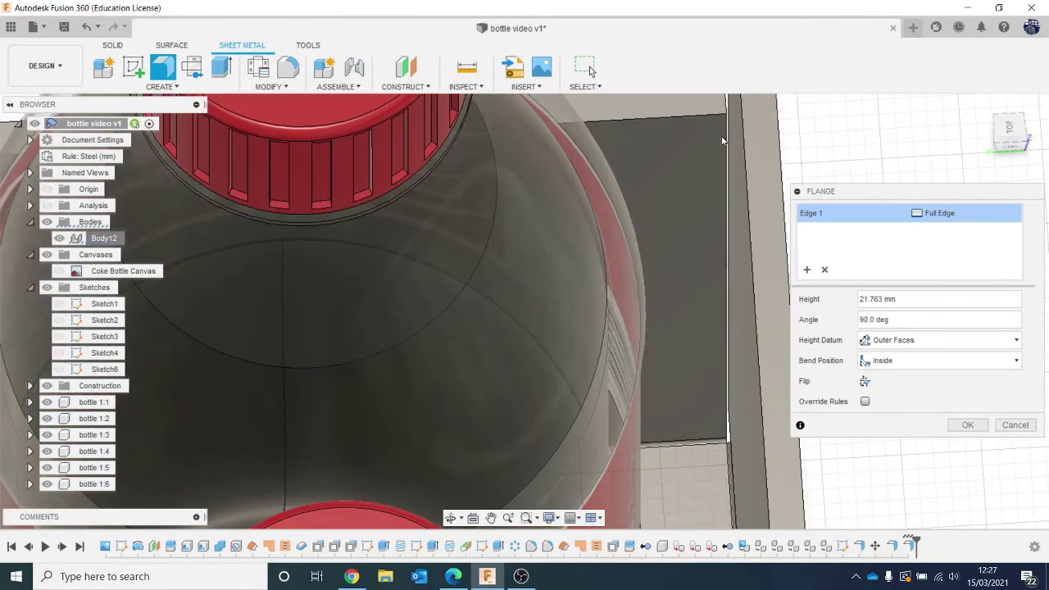
pyautogui.click(723, 135)
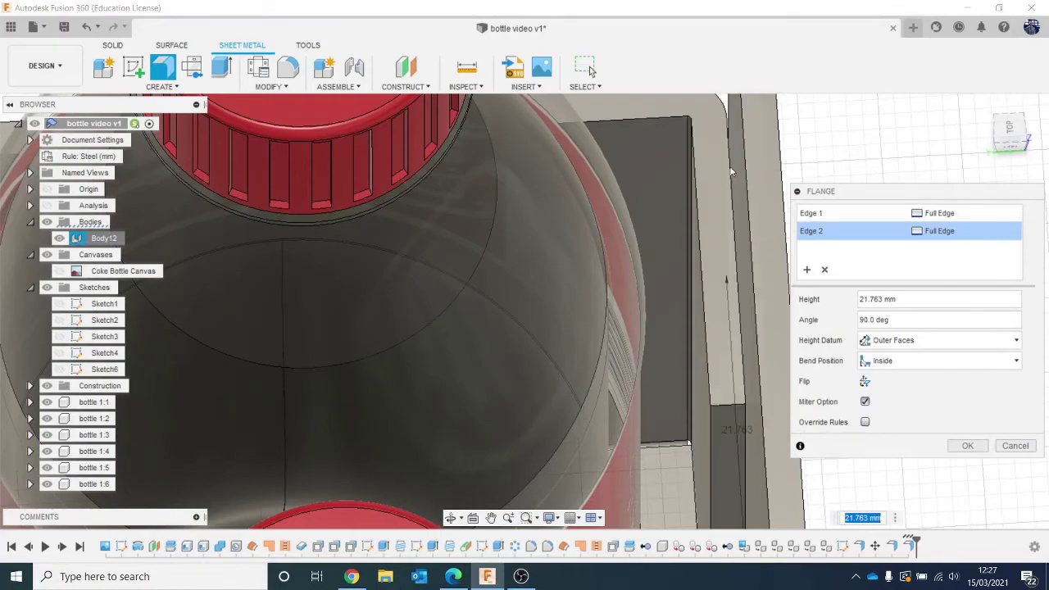
# Add the vertical edge at the other end of that second long wall to the corner flange as the third edge
pyautogui.scroll(-8, 732, 172)
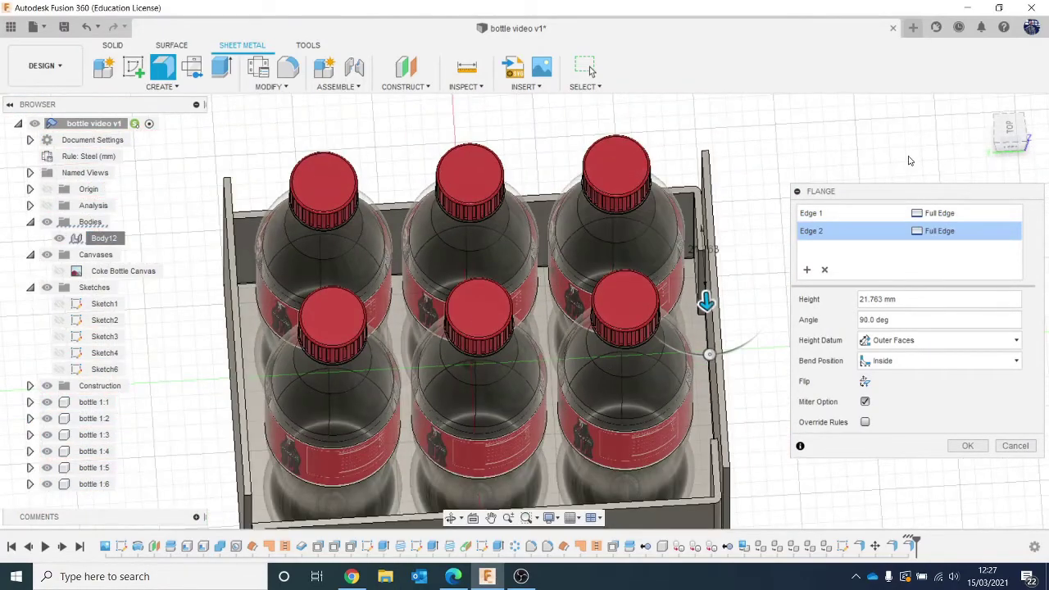
pyautogui.moveTo(1004, 139); pyautogui.dragTo(989, 137)
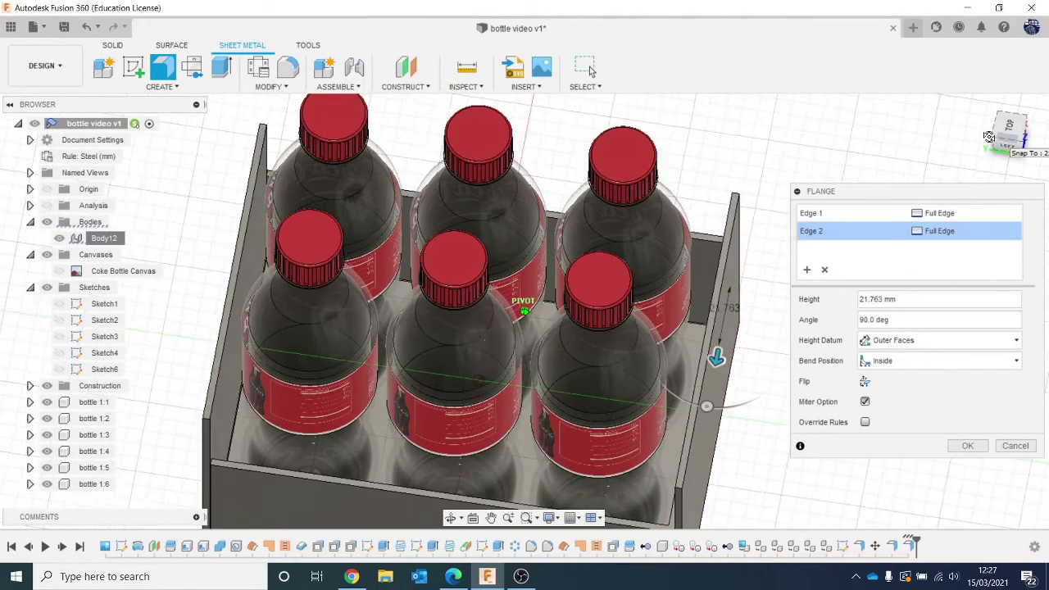
pyautogui.scroll(10, 204, 184)
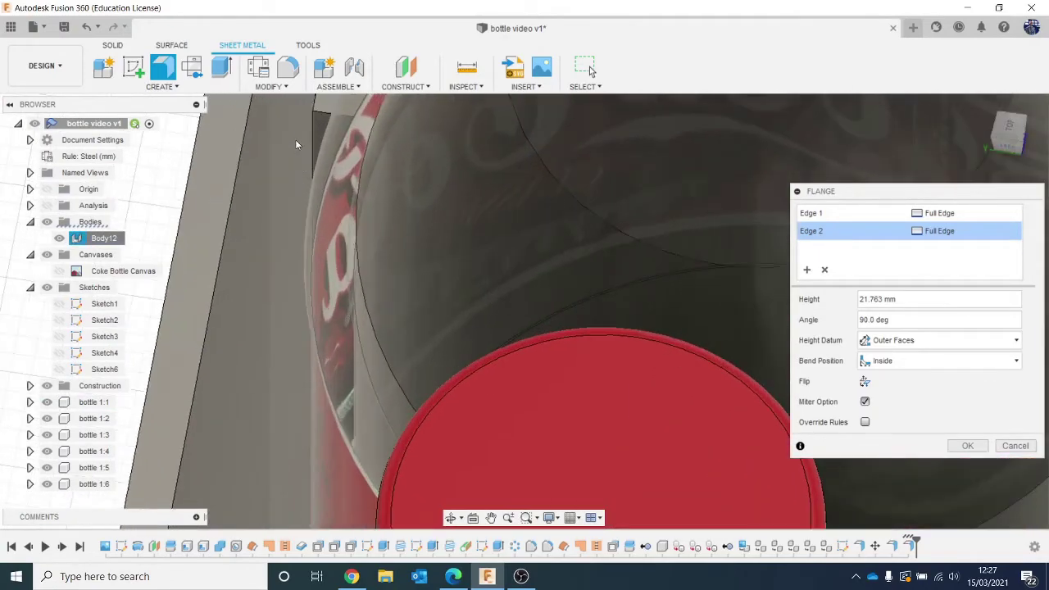
pyautogui.click(316, 132)
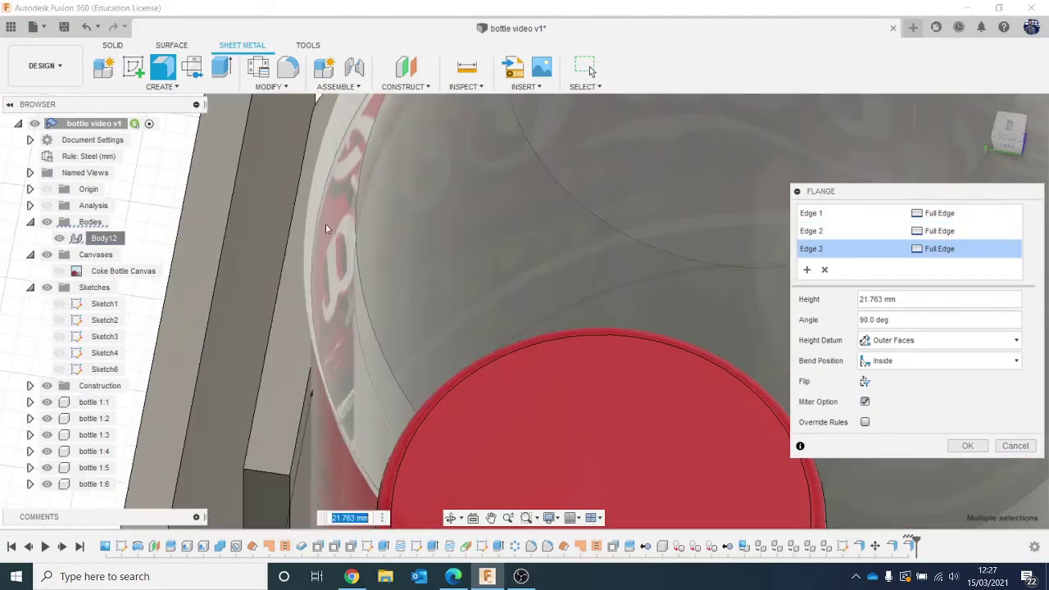
# Add the first long wall's remaining vertical end edge as the fourth edge, so every corner has a flange
pyautogui.scroll(-3, 330, 227)
pyautogui.scroll(-6, 329, 226)
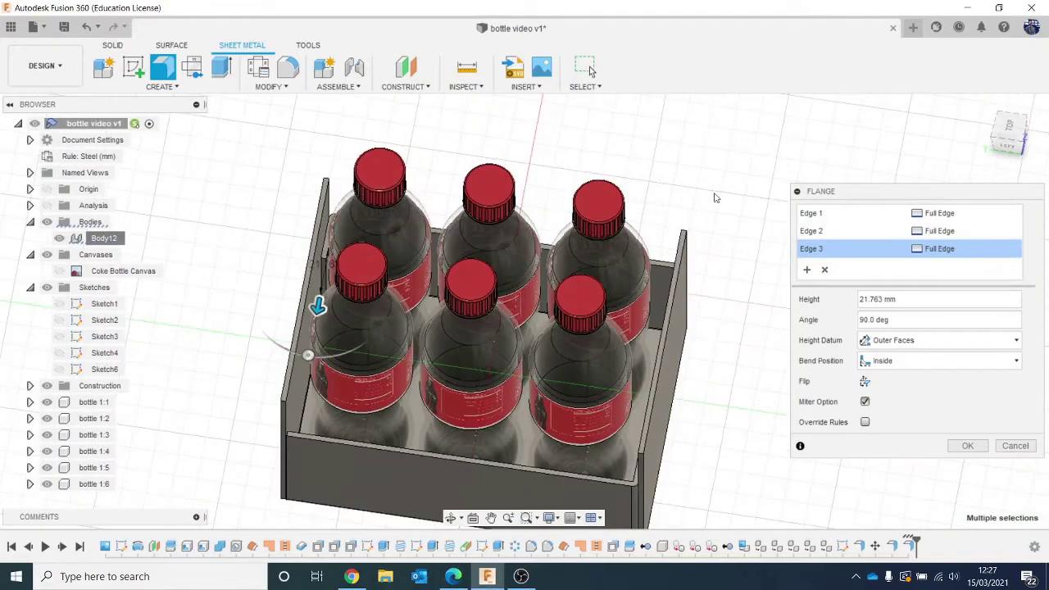
pyautogui.moveTo(1023, 147)
pyautogui.mouseDown()
pyautogui.moveTo(1038, 151)
pyautogui.moveTo(1008, 139)
pyautogui.mouseUp()
pyautogui.scroll(5, 767, 188)
pyautogui.scroll(3, 695, 231)
pyautogui.scroll(2, 660, 166)
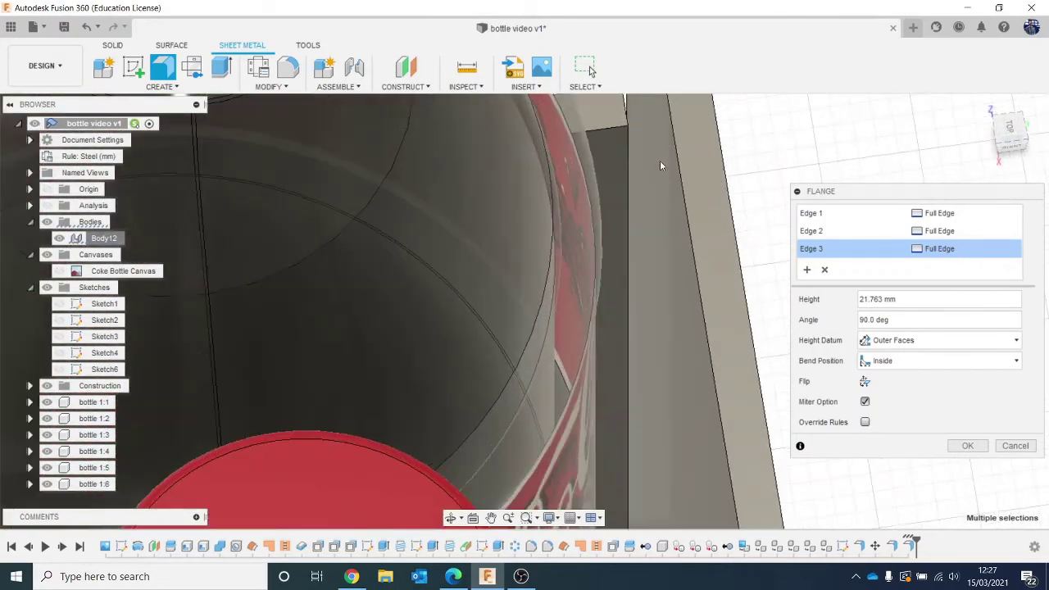
pyautogui.click(628, 155)
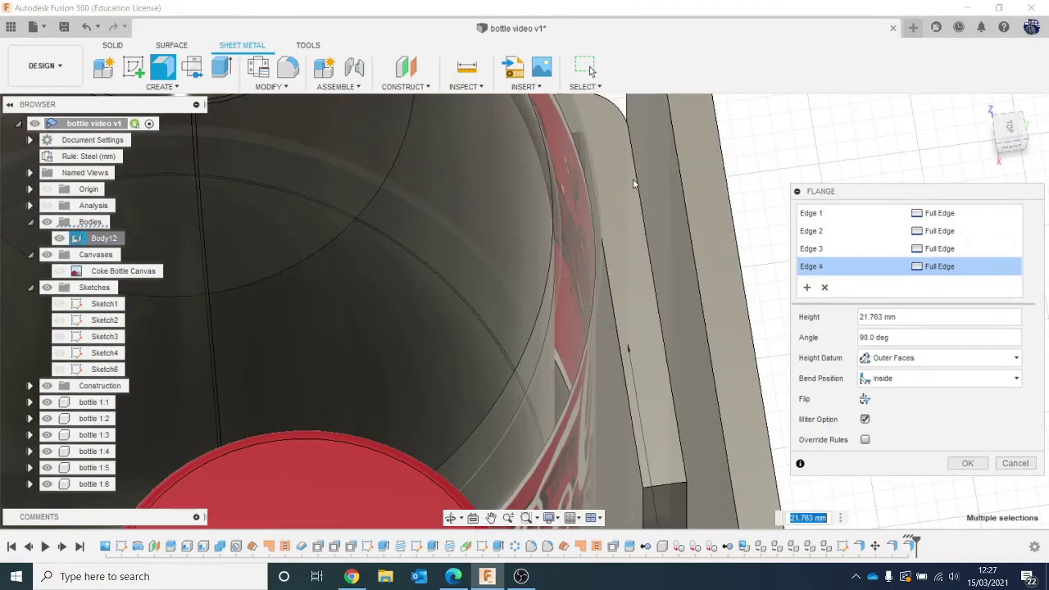
# Create the corner flanges on the four selected vertical edges of the long walls with a 21.763 mm height at 90 degrees
pyautogui.scroll(-5, 652, 258)
pyautogui.scroll(-5, 650, 256)
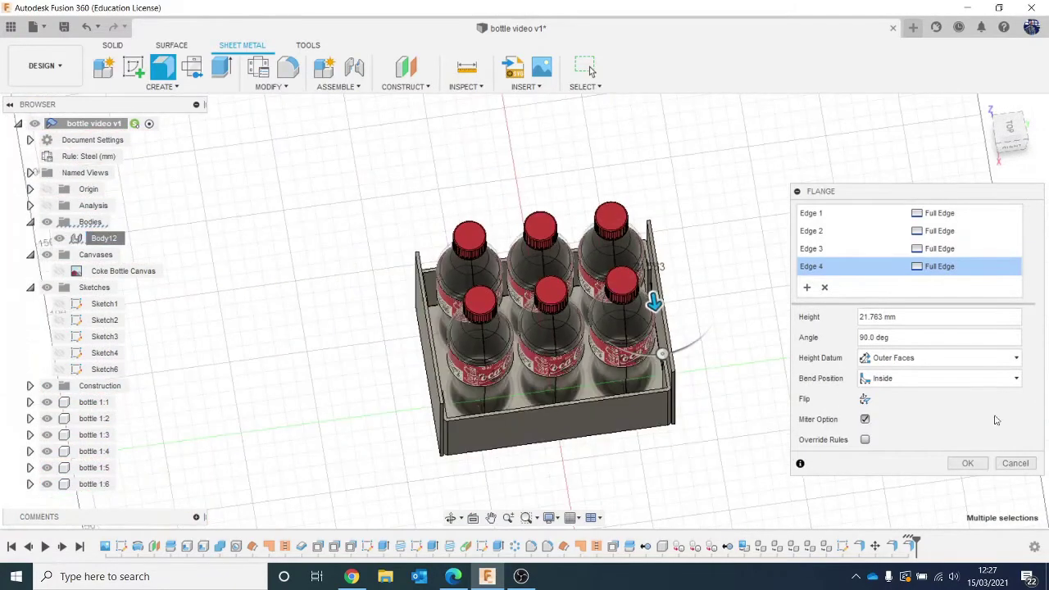
pyautogui.click(978, 463)
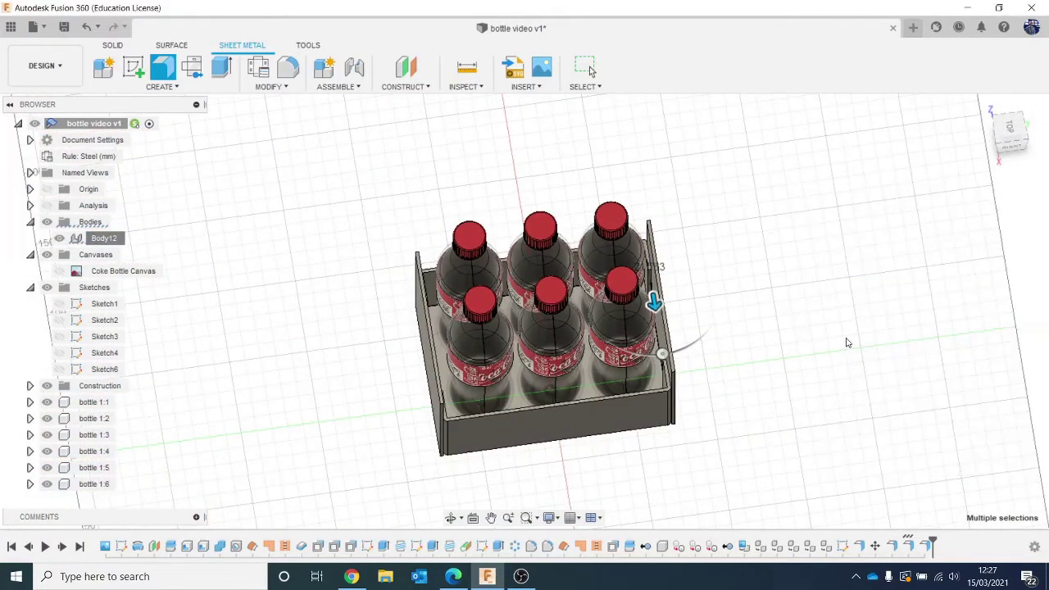
# Try to create a flat pattern with the carrier base's underside as the stationary face, and return to the folded model
pyautogui.click(1023, 148)
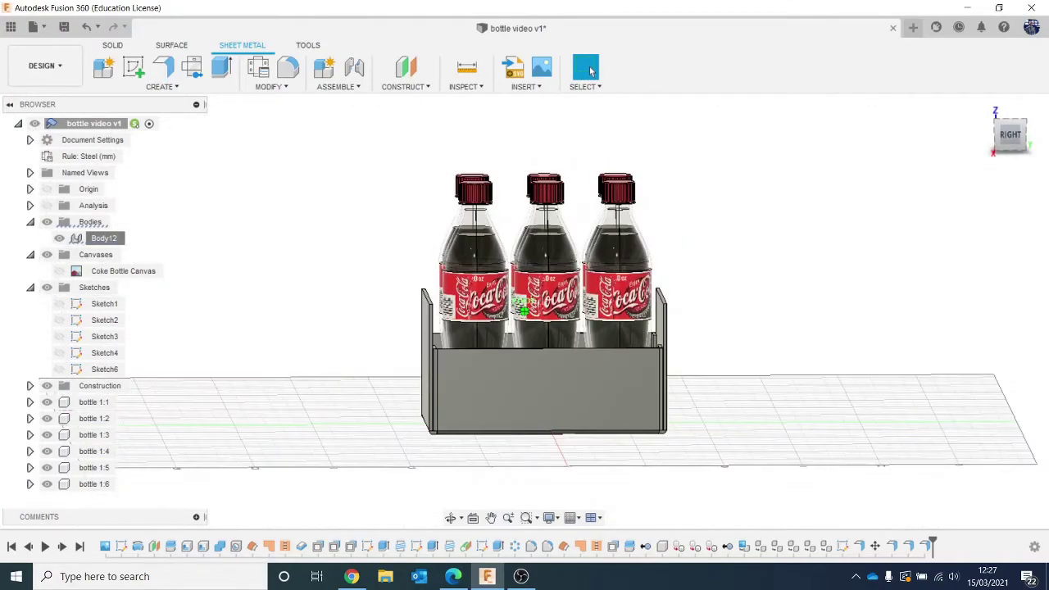
pyautogui.moveTo(1009, 134)
pyautogui.mouseDown()
pyautogui.moveTo(954, 153)
pyautogui.moveTo(980, 129)
pyautogui.mouseUp()
pyautogui.keyDown('shift'); pyautogui.moveTo(590, 72); pyautogui.dragTo(590, 71, button='middle'); pyautogui.keyUp('shift')
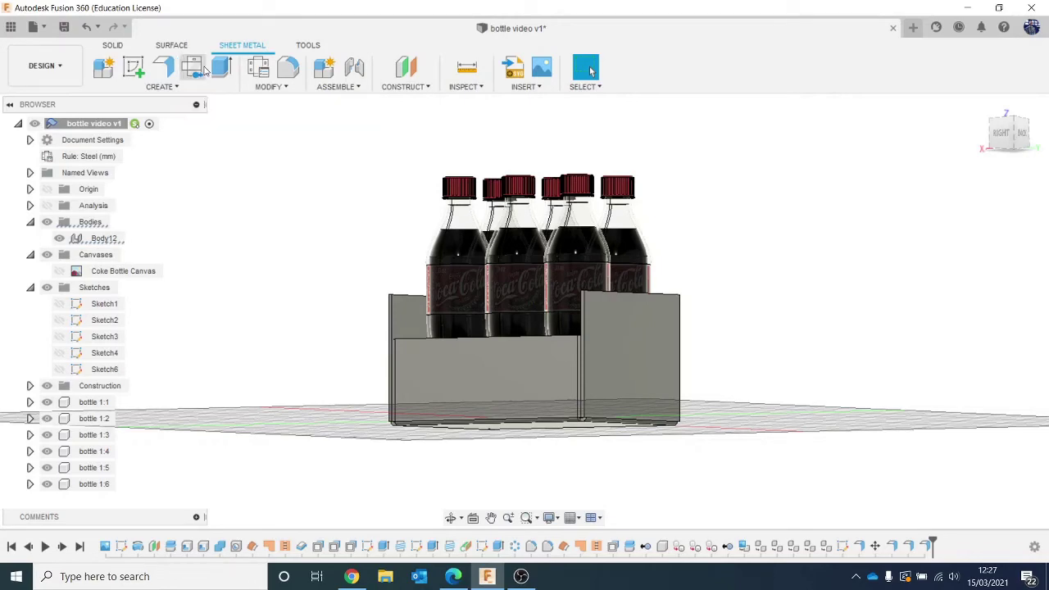
pyautogui.click(202, 71)
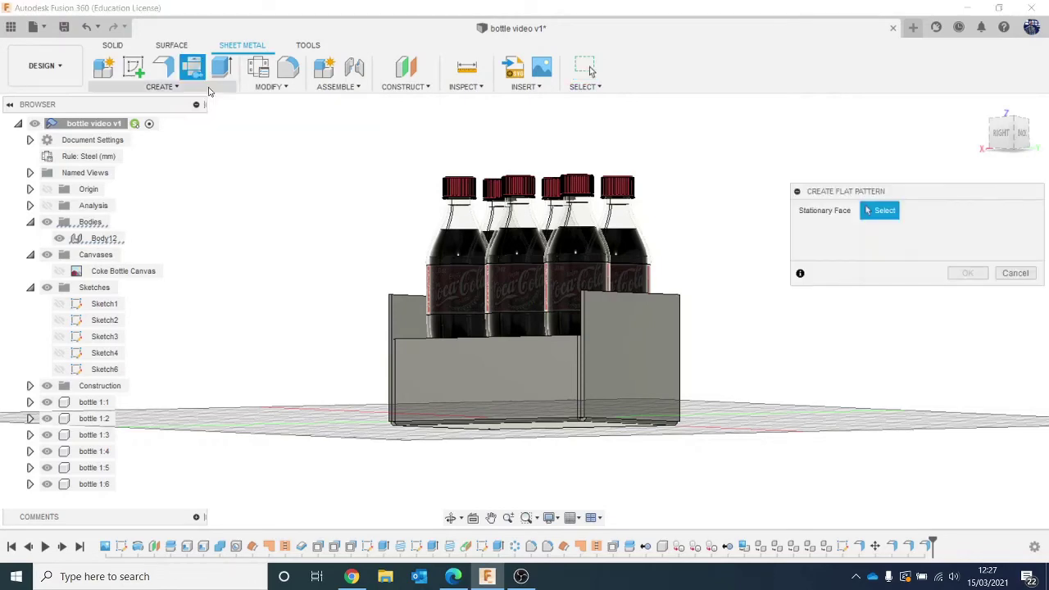
pyautogui.click(1015, 133)
pyautogui.click(557, 409)
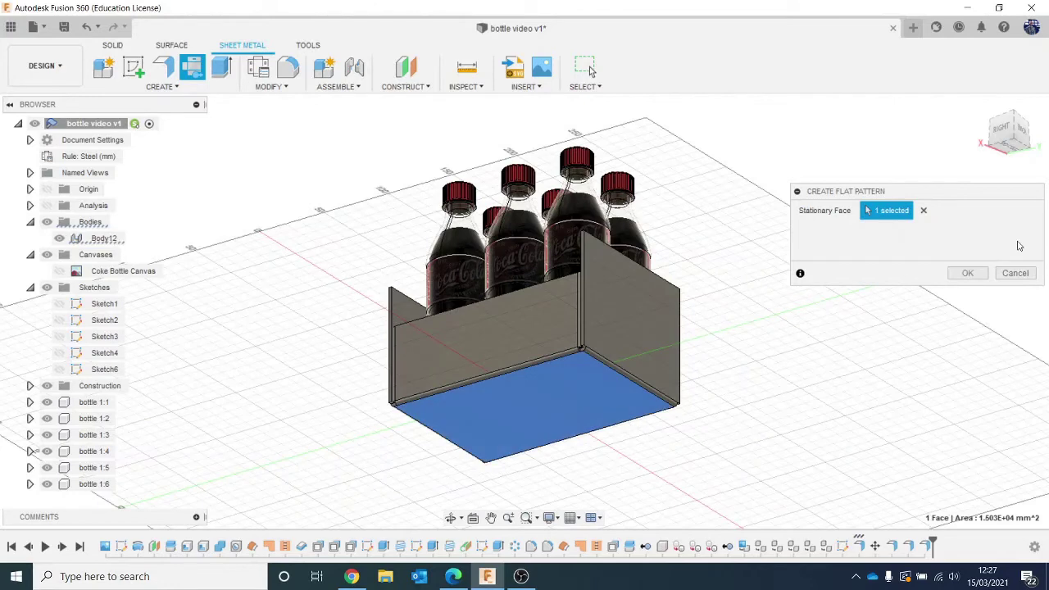
pyautogui.click(964, 272)
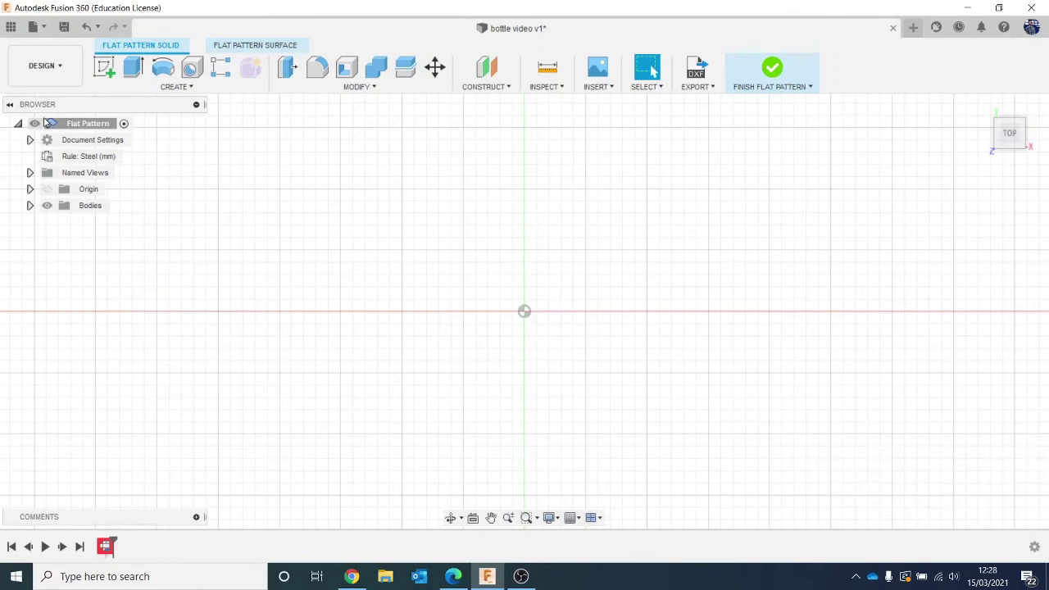
pyautogui.click(770, 65)
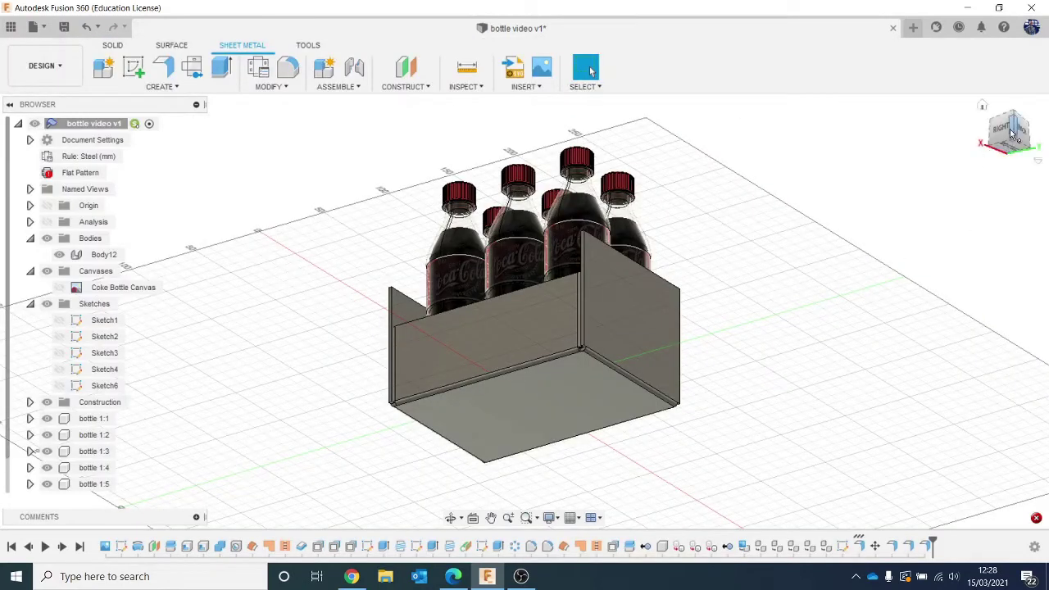
# Try to unfold all bends of the carrier with a long wall's outer face as the stationary entity
pyautogui.click(1014, 131)
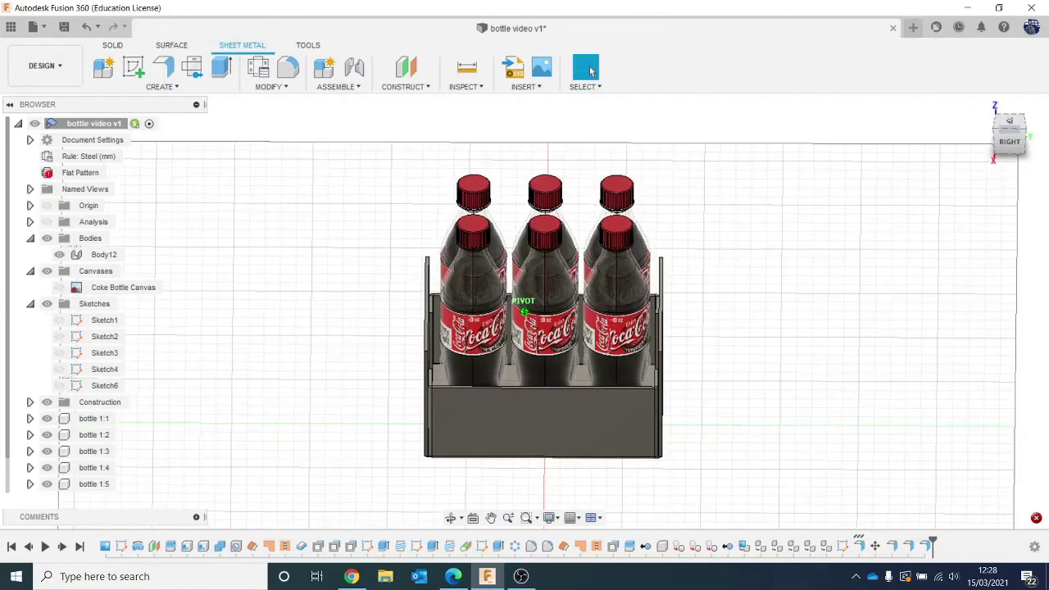
pyautogui.moveTo(905, 155)
pyautogui.mouseDown()
pyautogui.moveTo(922, 176)
pyautogui.moveTo(951, 179)
pyautogui.moveTo(893, 179)
pyautogui.mouseUp()
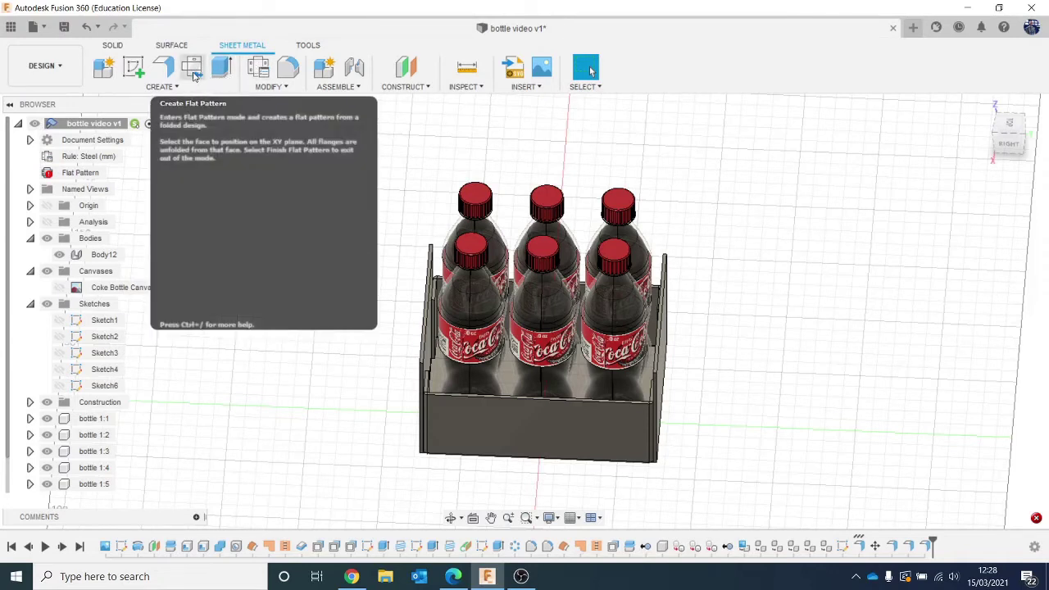
pyautogui.click(264, 87)
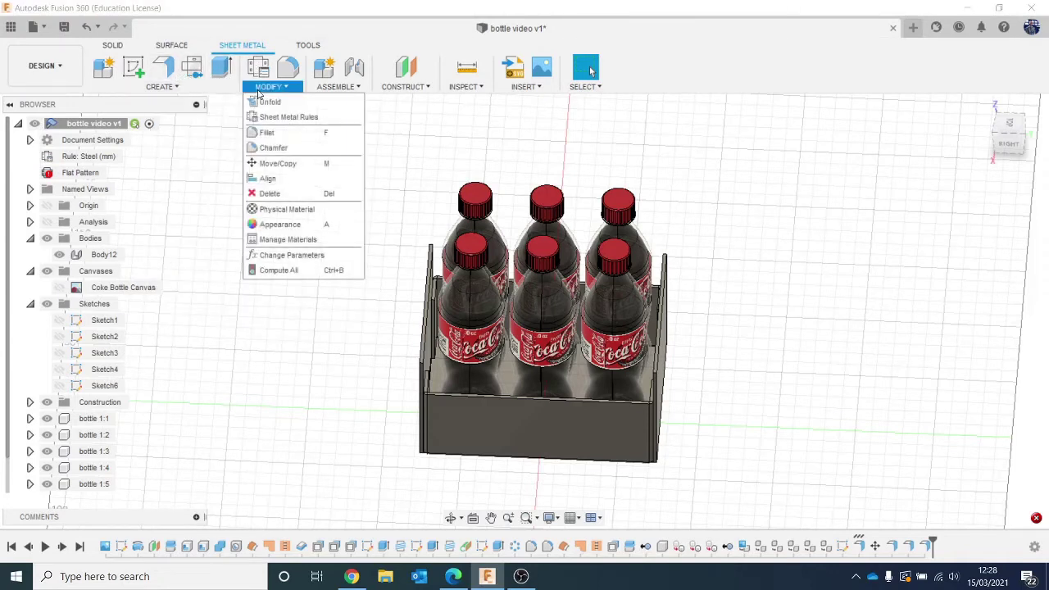
pyautogui.click(269, 102)
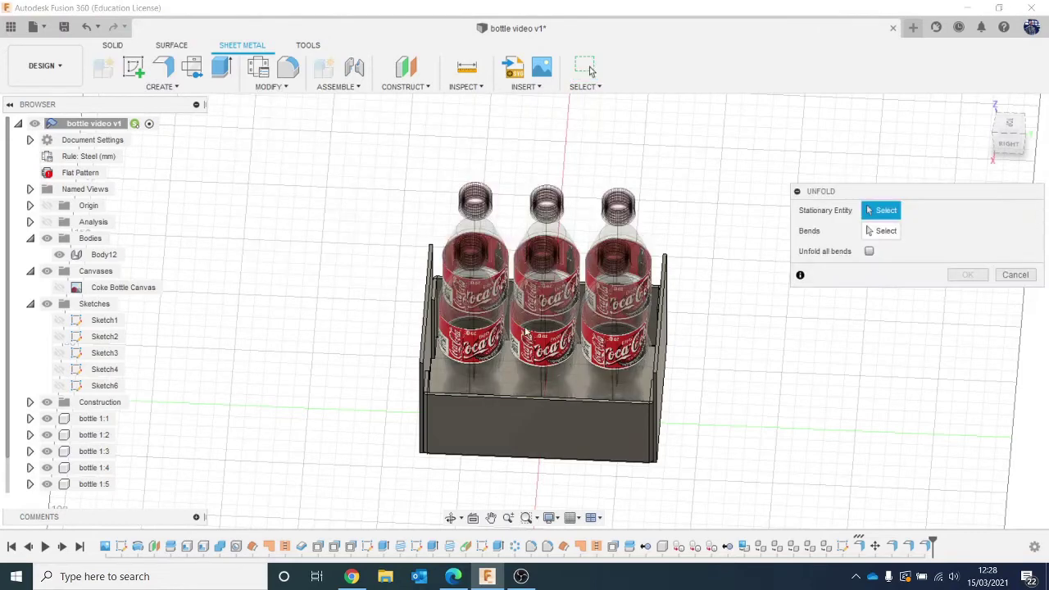
pyautogui.click(571, 367)
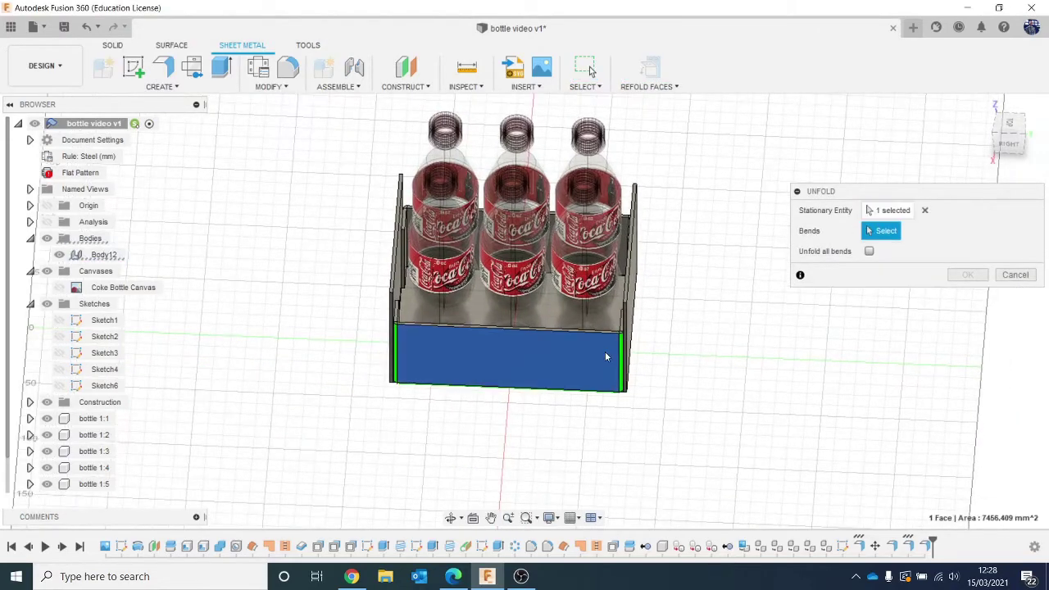
pyautogui.scroll(3, 605, 351)
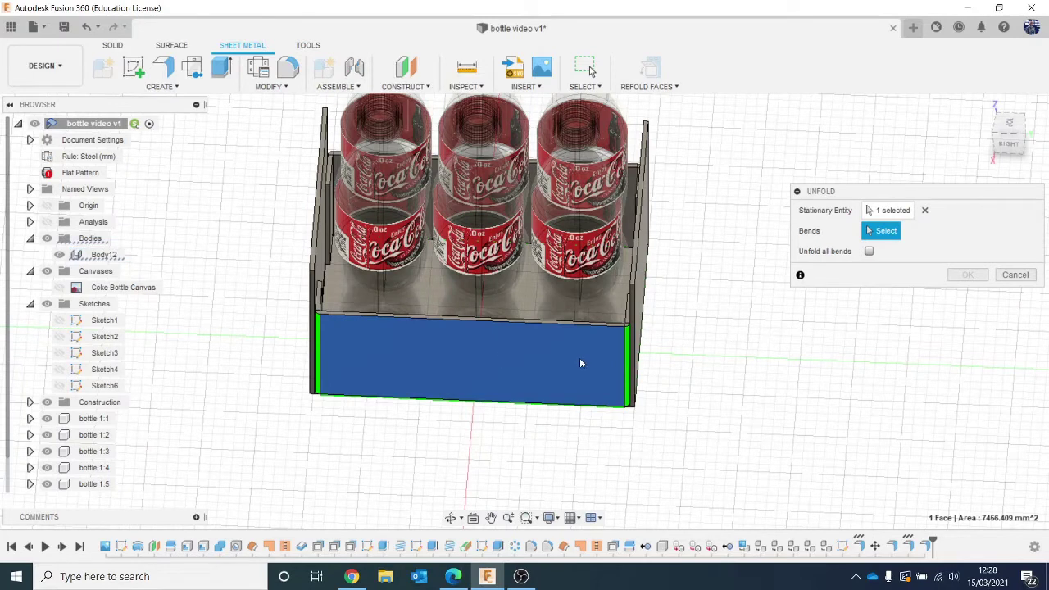
pyautogui.click(868, 252)
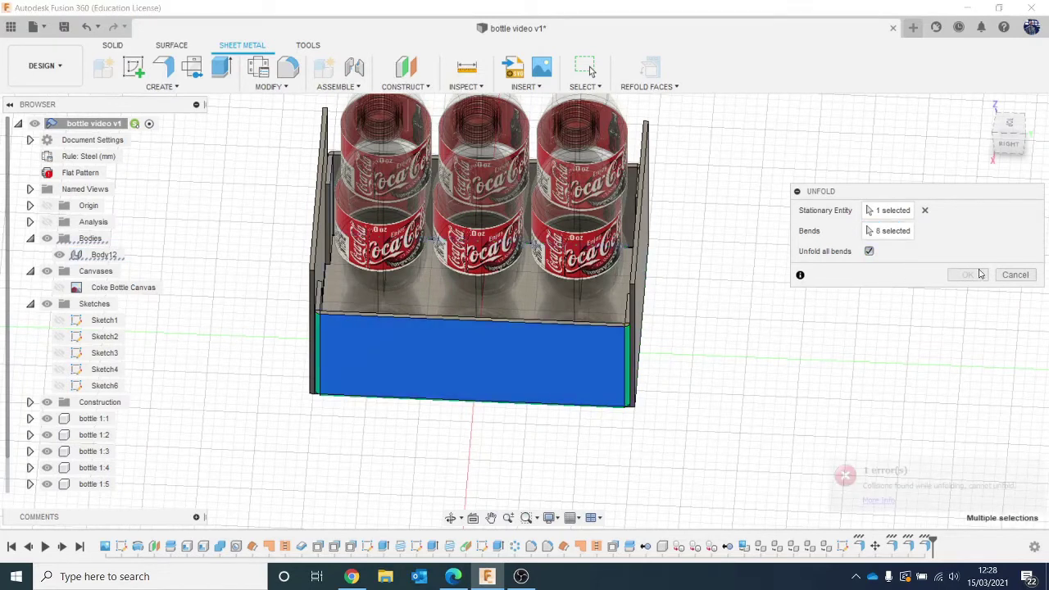
pyautogui.click(868, 253)
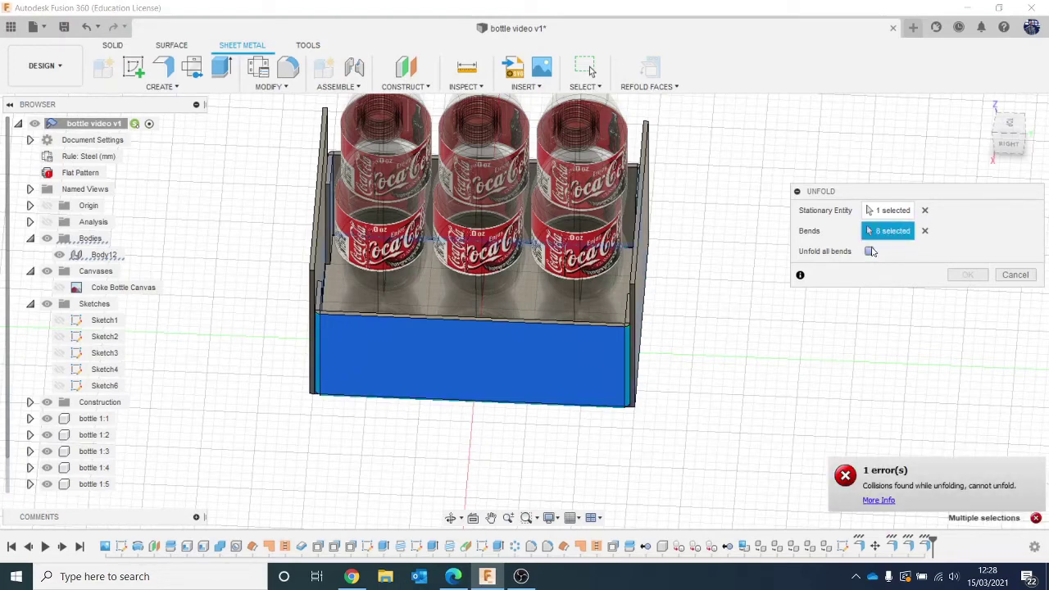
# Clear the selected bends and use the end wall's outer face as the stationary entity instead
pyautogui.scroll(-3, 608, 326)
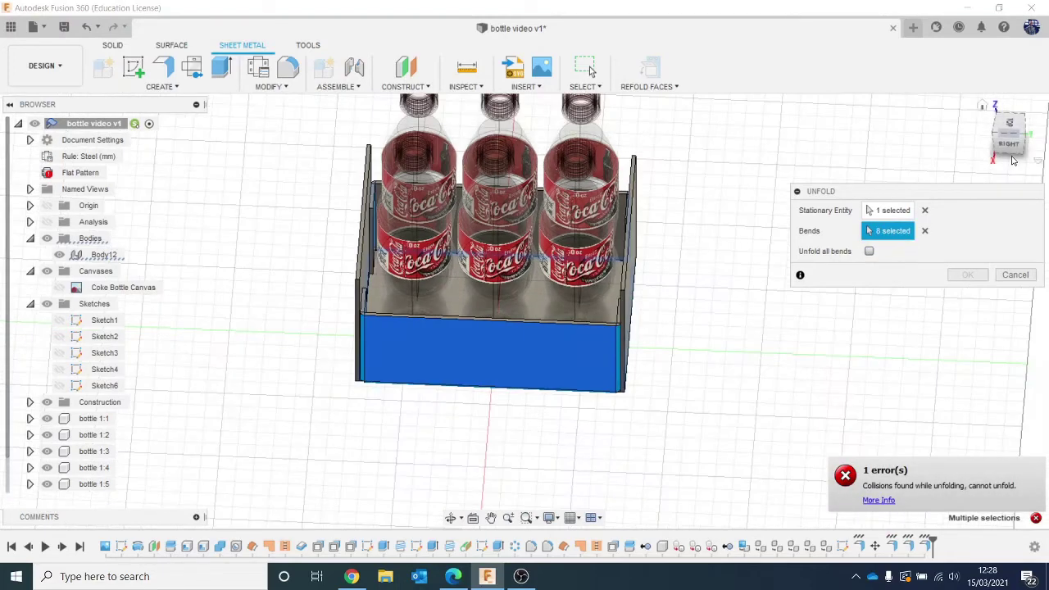
pyautogui.moveTo(1013, 136); pyautogui.dragTo(941, 171)
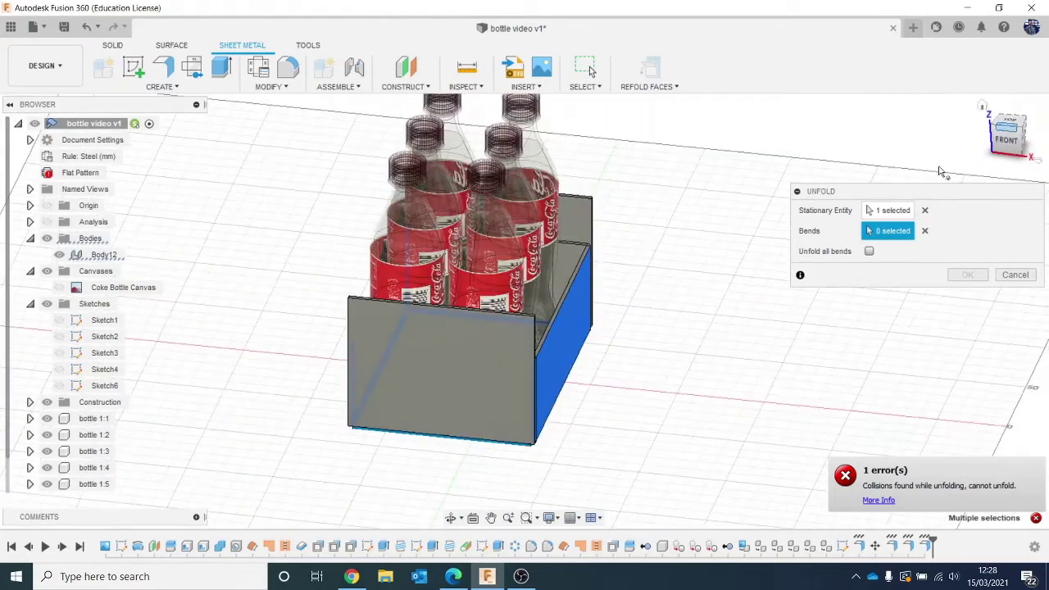
pyautogui.click(924, 231)
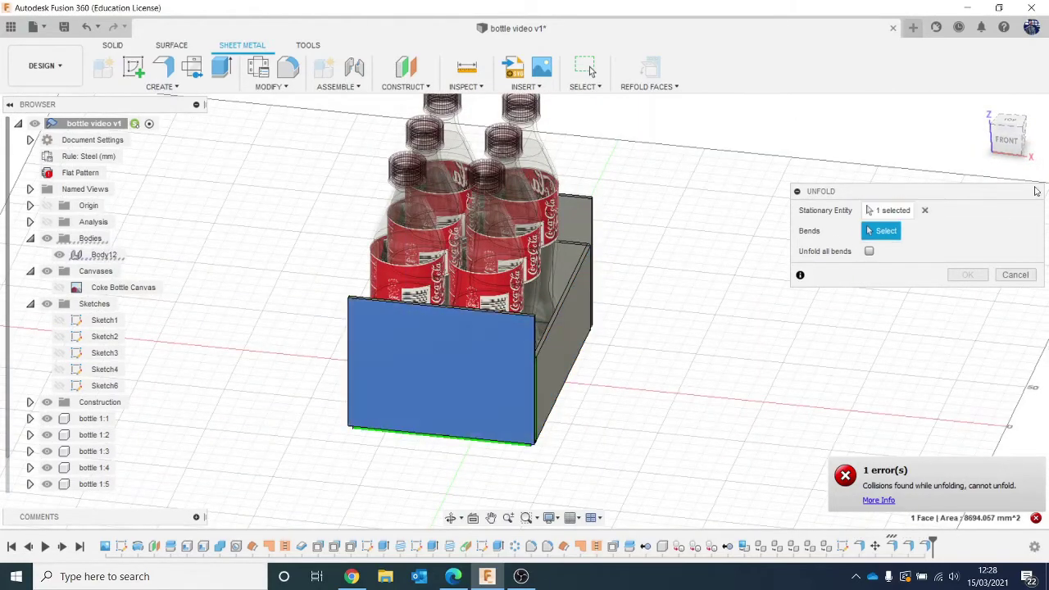
# Examine the bends highlighted for unfolding and how the corner flanges sit inside the end wall
pyautogui.moveTo(998, 144); pyautogui.dragTo(1048, 144)
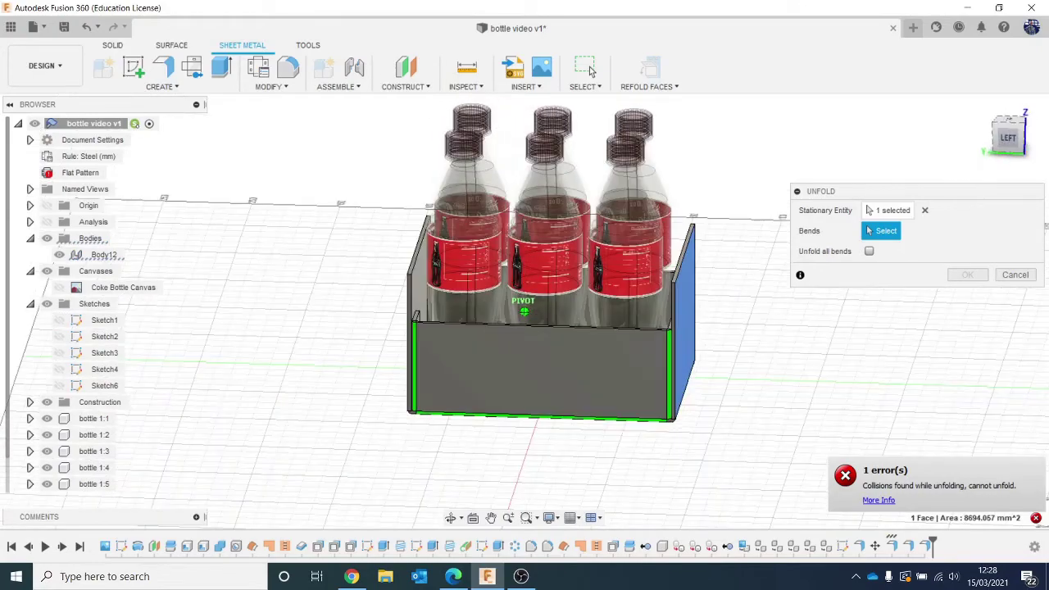
pyautogui.keyDown('shift'); pyautogui.moveTo(525, 311); pyautogui.dragTo(541, 427, button='middle'); pyautogui.keyUp('shift')
pyautogui.keyDown('shift'); pyautogui.moveTo(545, 347); pyautogui.dragTo(713, 418, button='middle'); pyautogui.keyUp('shift')
pyautogui.scroll(4, 812, 390)
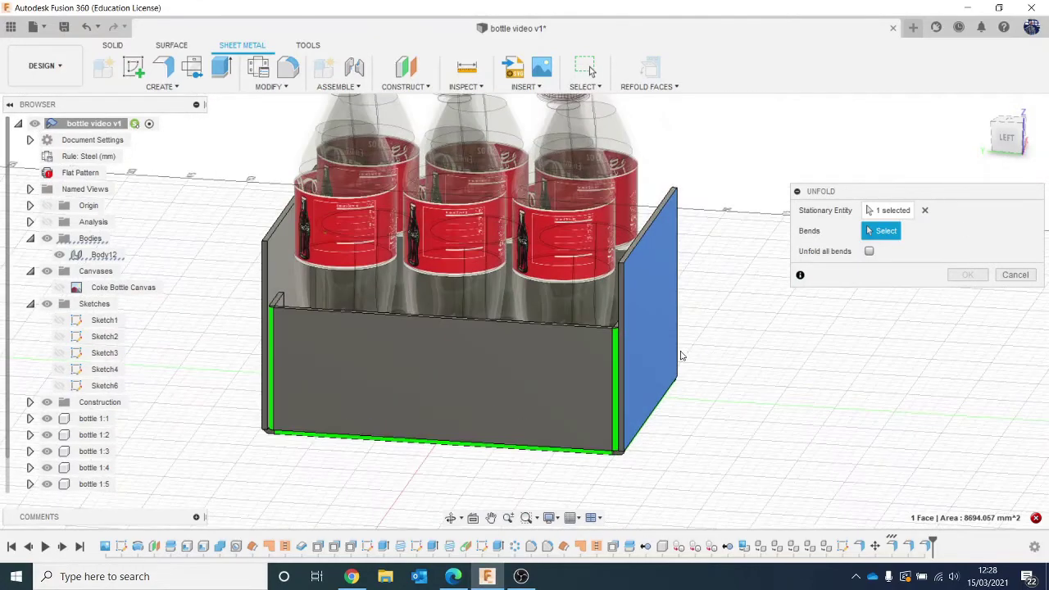
pyautogui.click(1008, 141)
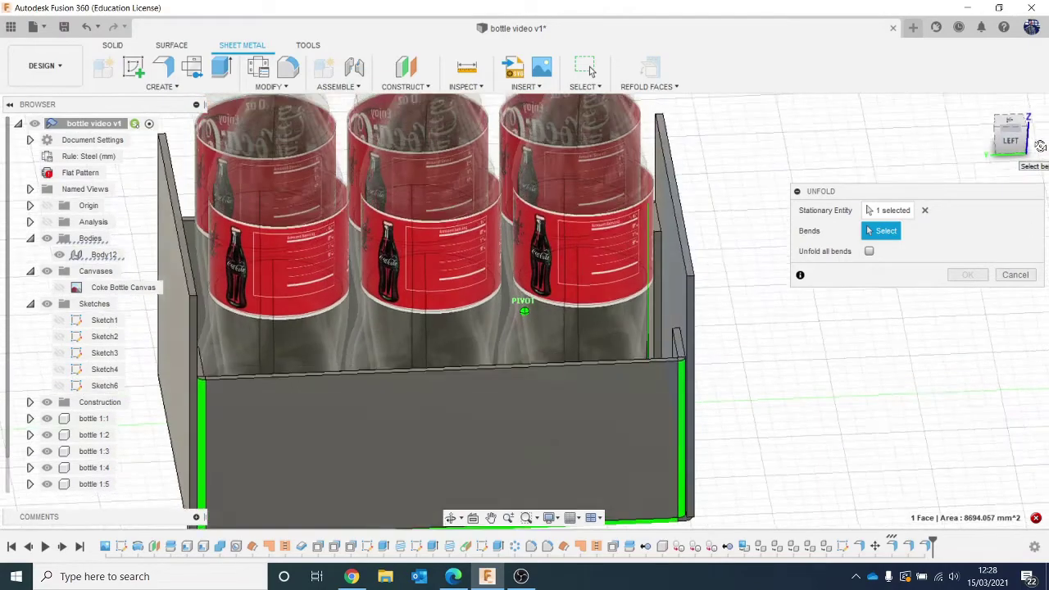
pyautogui.scroll(4, 748, 401)
pyautogui.scroll(2, 737, 408)
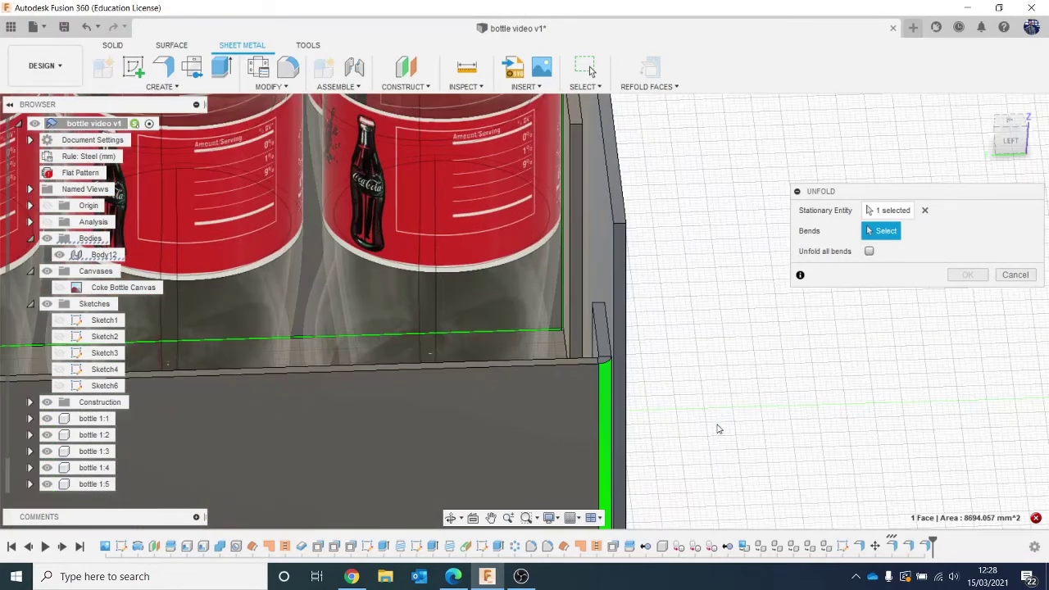
pyautogui.scroll(-5, 718, 429)
# Reselect the end wall's outer face as the stationary entity, try to unfold all bends, and abandon the unfold
pyautogui.click(925, 210)
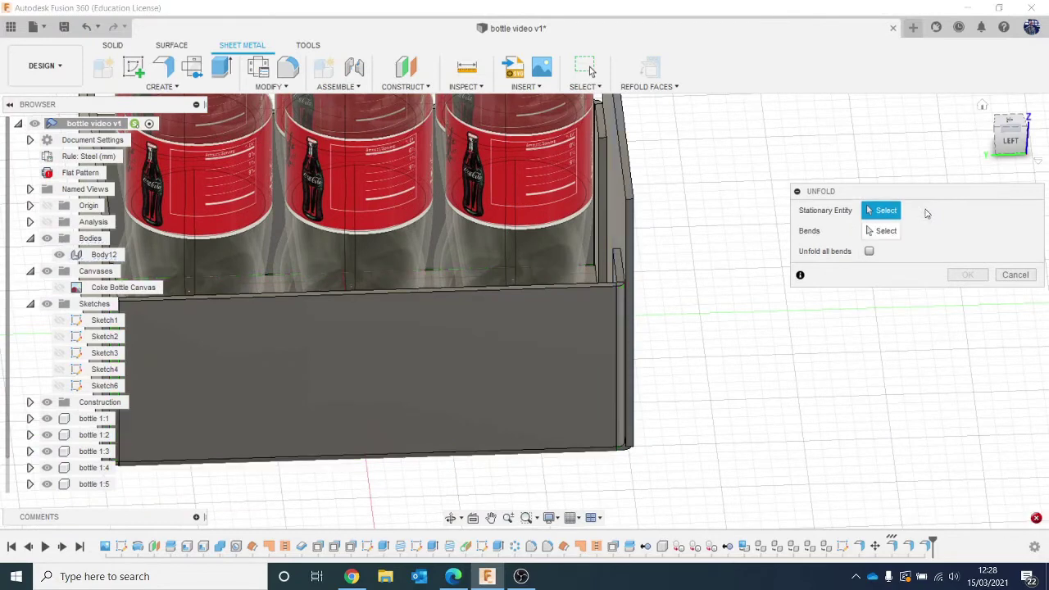
pyautogui.scroll(-2, 900, 289)
pyautogui.click(1004, 156)
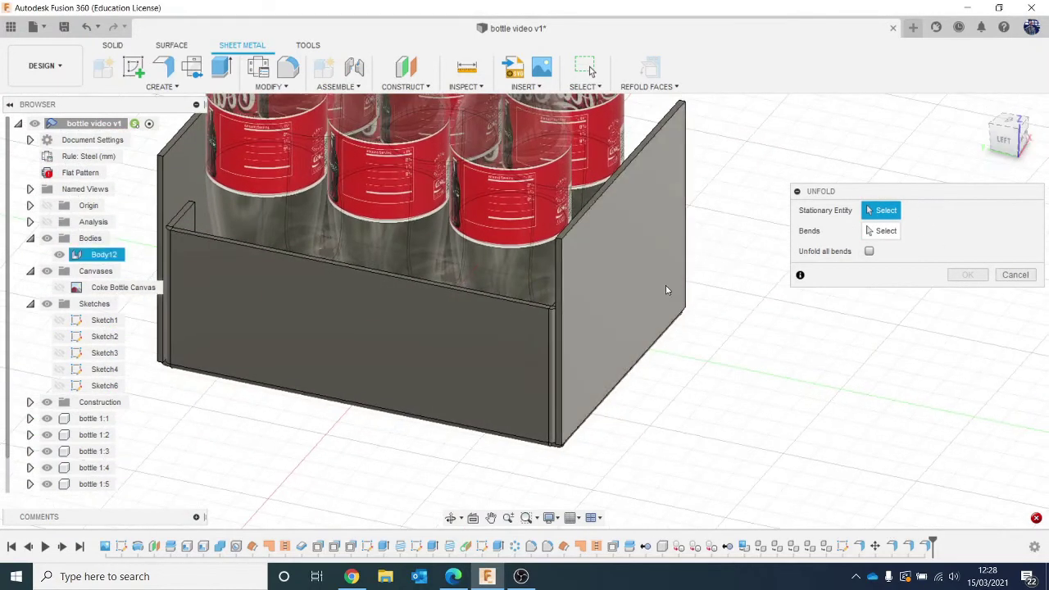
pyautogui.click(661, 289)
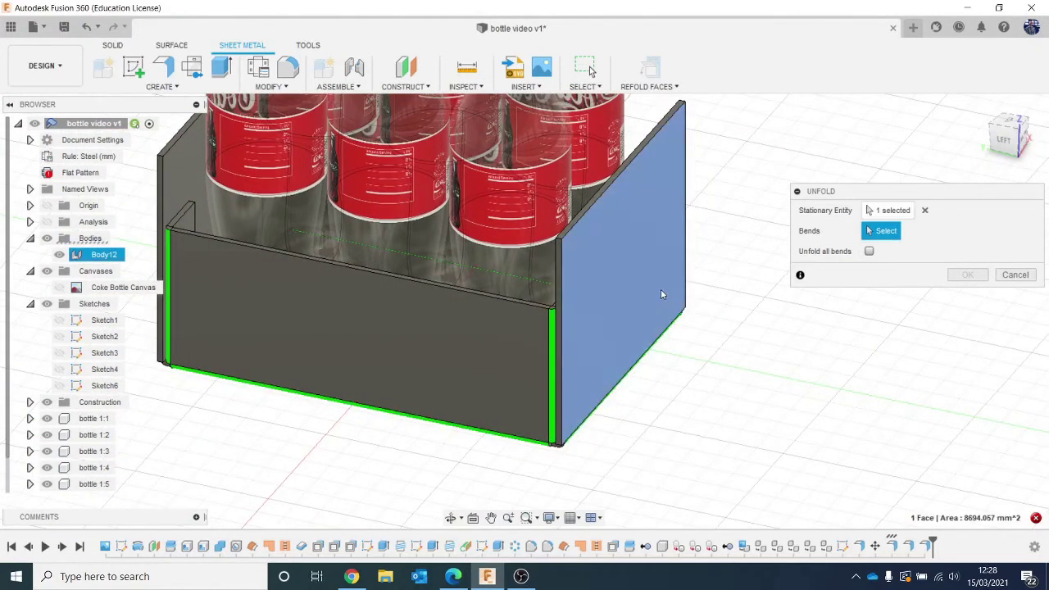
pyautogui.click(870, 252)
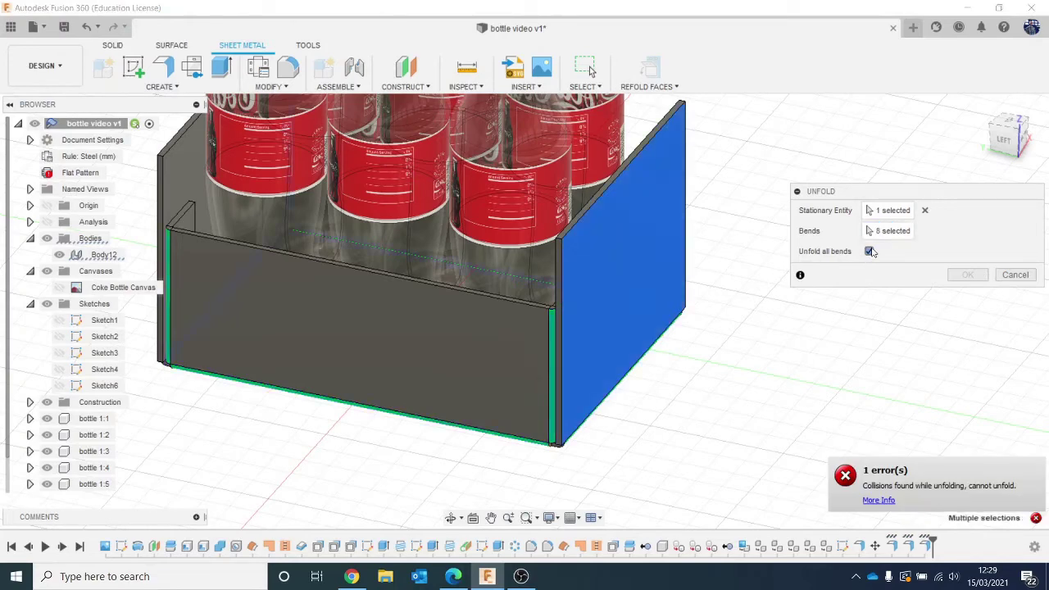
pyautogui.click(869, 252)
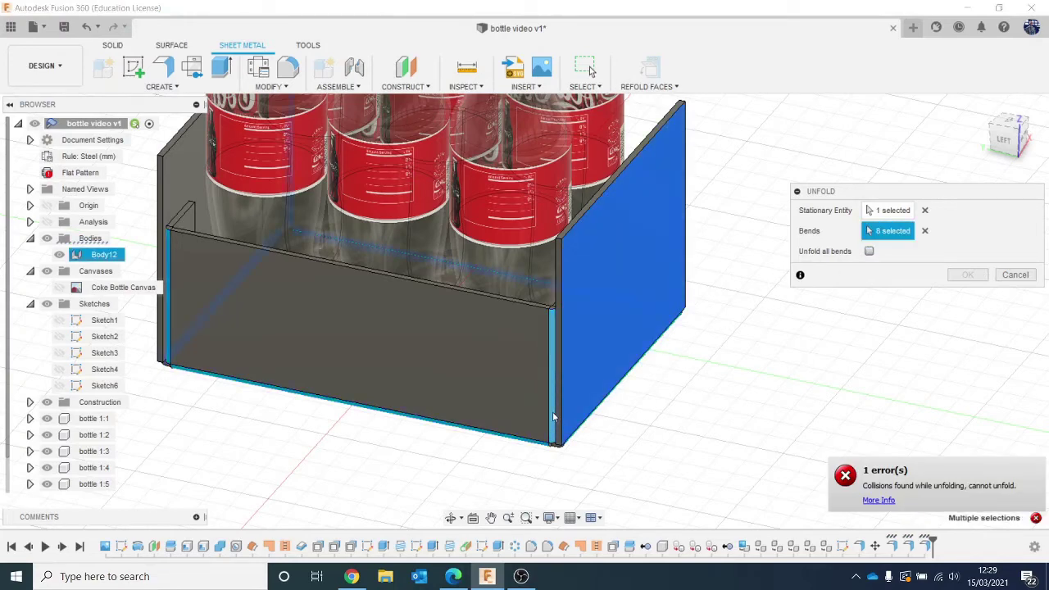
pyautogui.scroll(-3, 545, 396)
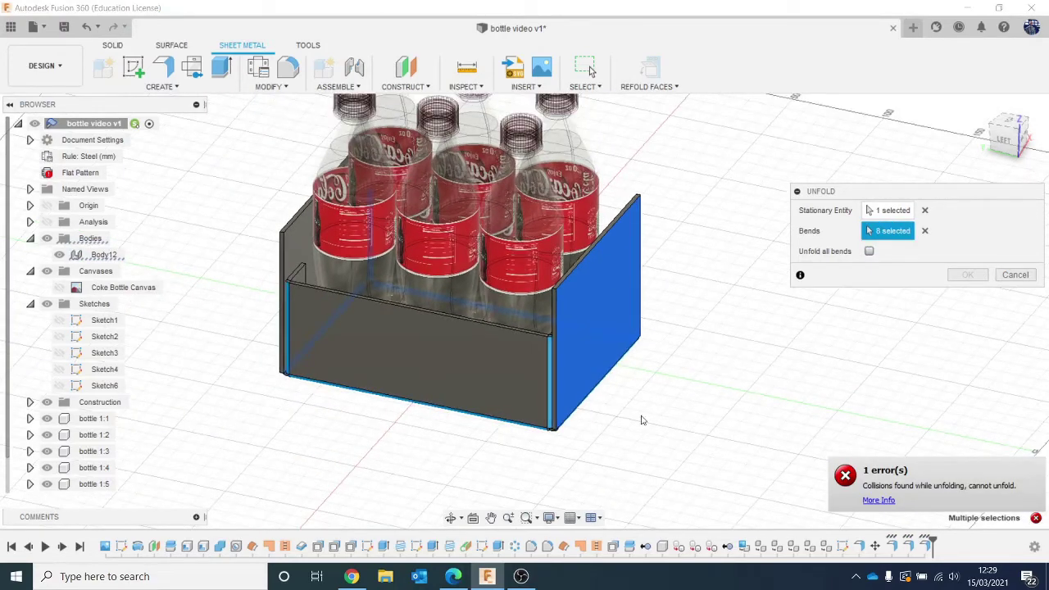
pyautogui.click(1015, 276)
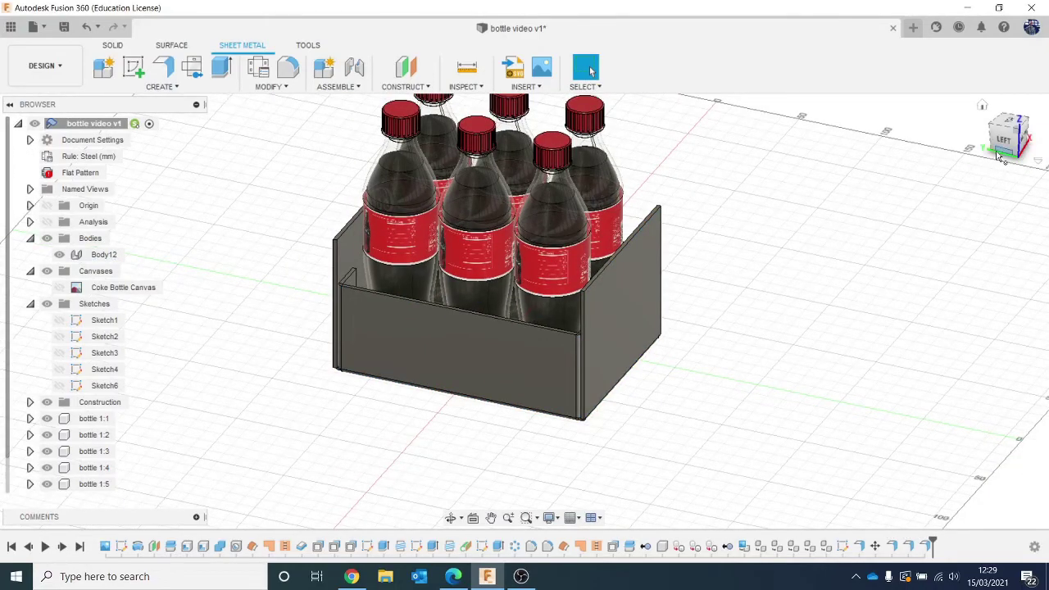
# Examine the carrier's lower corner, where the base bends meet the corner flange, and the gap at the wall tops
pyautogui.moveTo(998, 155); pyautogui.dragTo(1008, 110)
pyautogui.scroll(6, 628, 237)
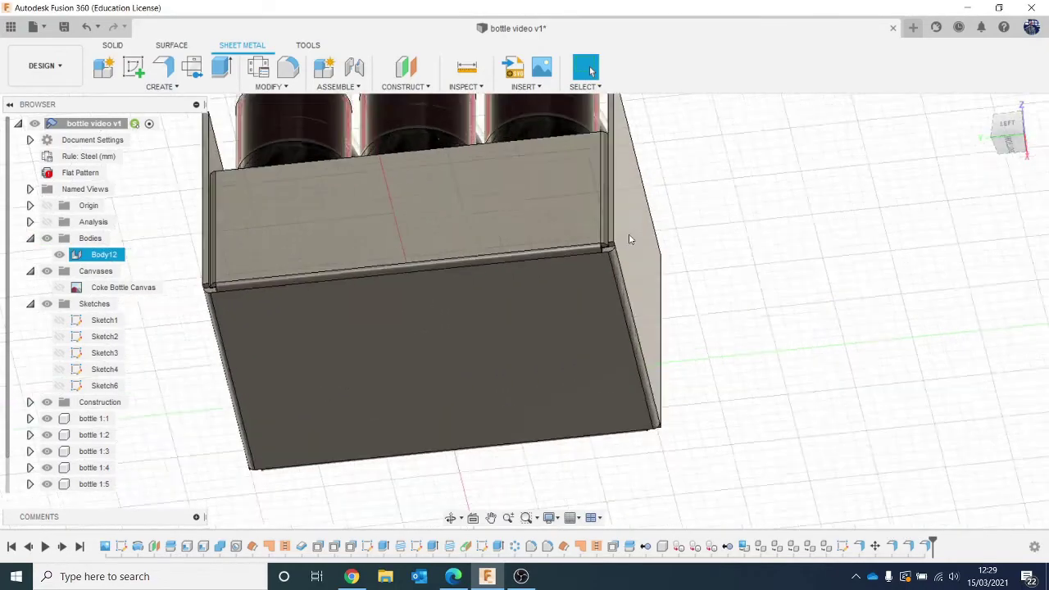
pyautogui.scroll(-2, 833, 263)
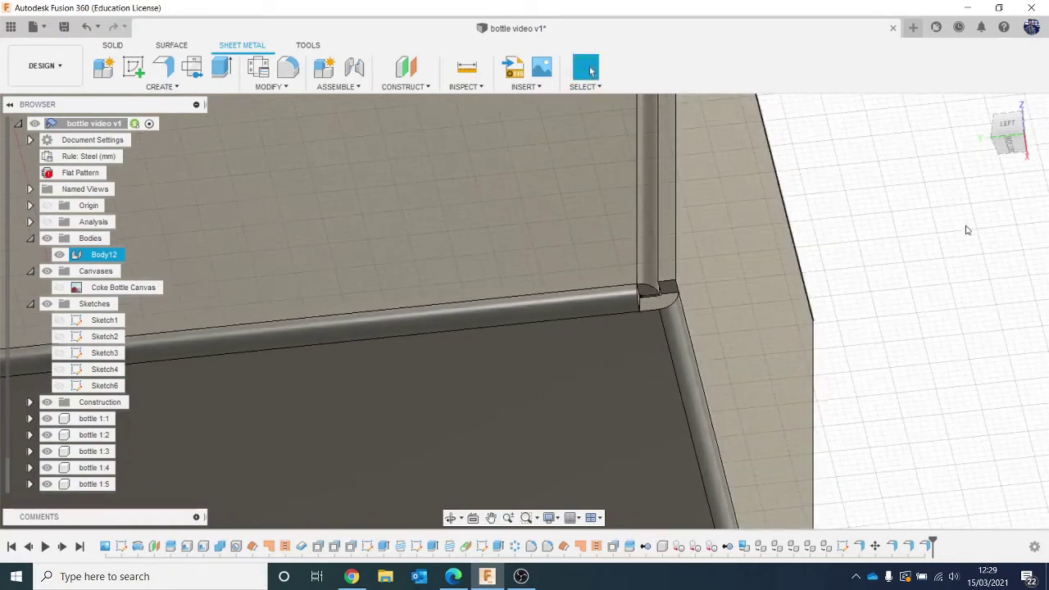
pyautogui.moveTo(1008, 145); pyautogui.dragTo(958, 198)
pyautogui.moveTo(882, 292); pyautogui.dragTo(963, 220, button='middle')
pyautogui.scroll(-5, 888, 369)
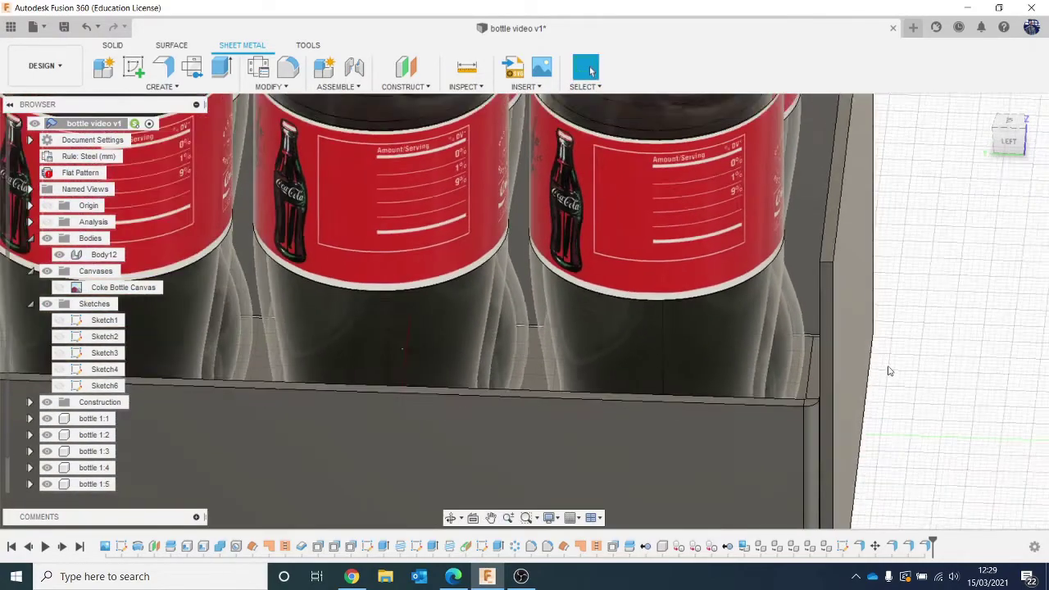
pyautogui.scroll(-5, 882, 354)
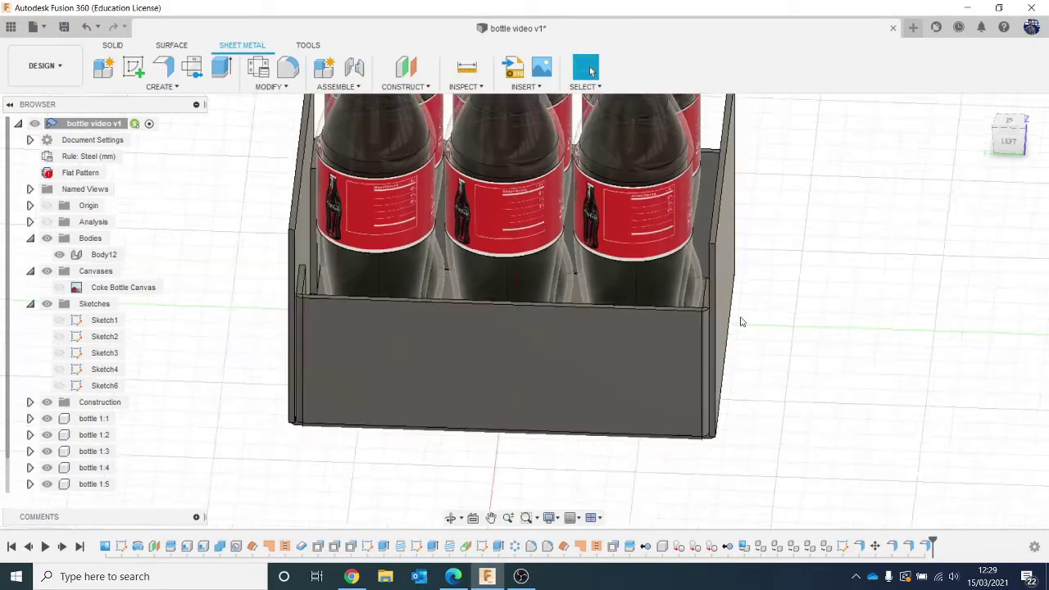
pyautogui.press('Escape')
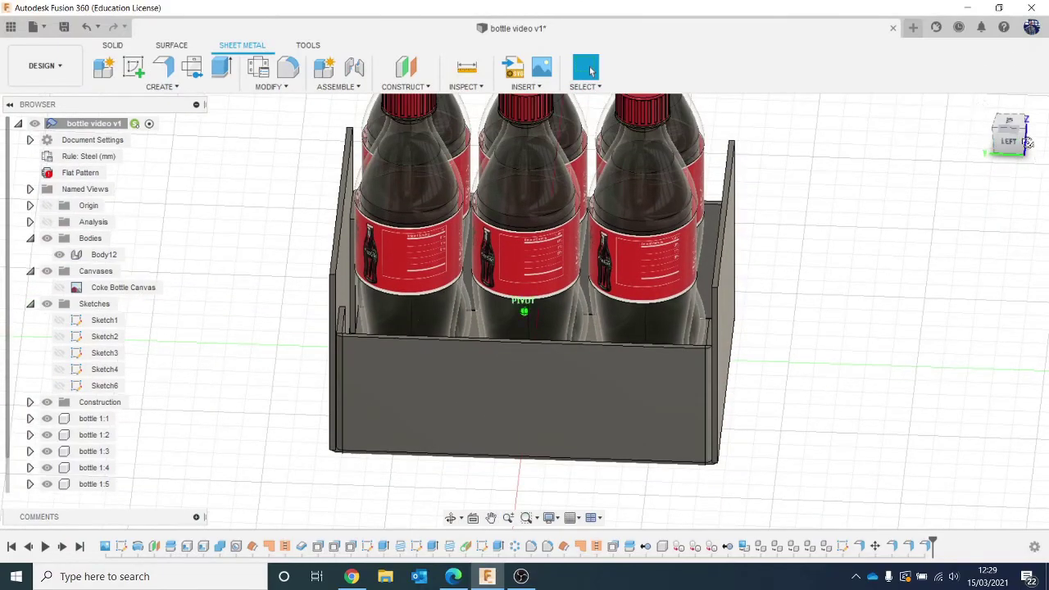
# Start a flange on the full top edge of one end wall, with a height of about 51 mm
pyautogui.moveTo(1027, 143)
pyautogui.mouseDown()
pyautogui.moveTo(1043, 123)
pyautogui.moveTo(1048, 144)
pyautogui.mouseUp()
pyautogui.scroll(-3, 737, 285)
pyautogui.press('Escape')
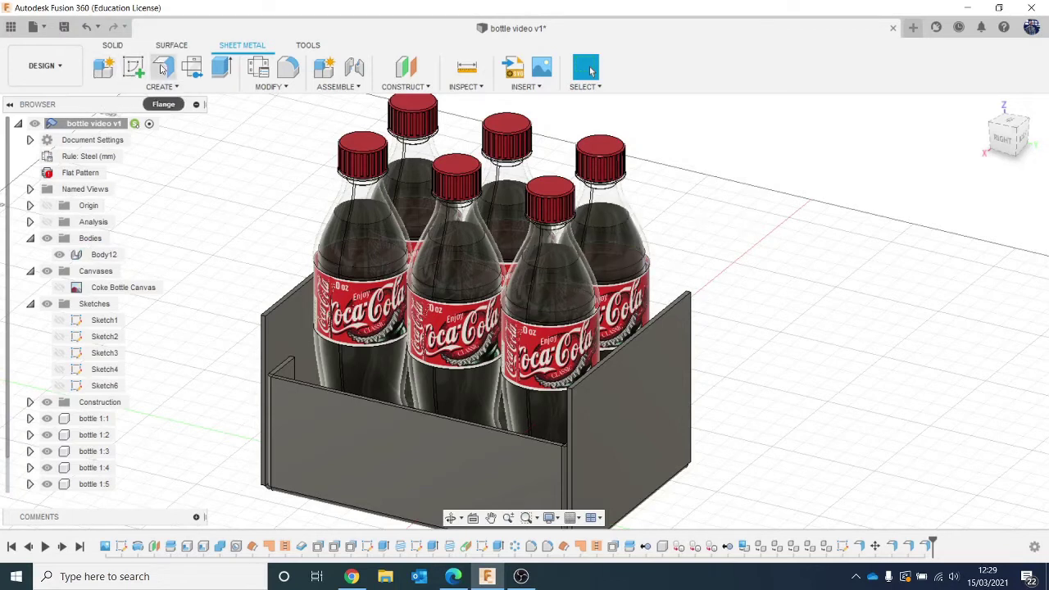
pyautogui.press('f')
pyautogui.click(627, 344)
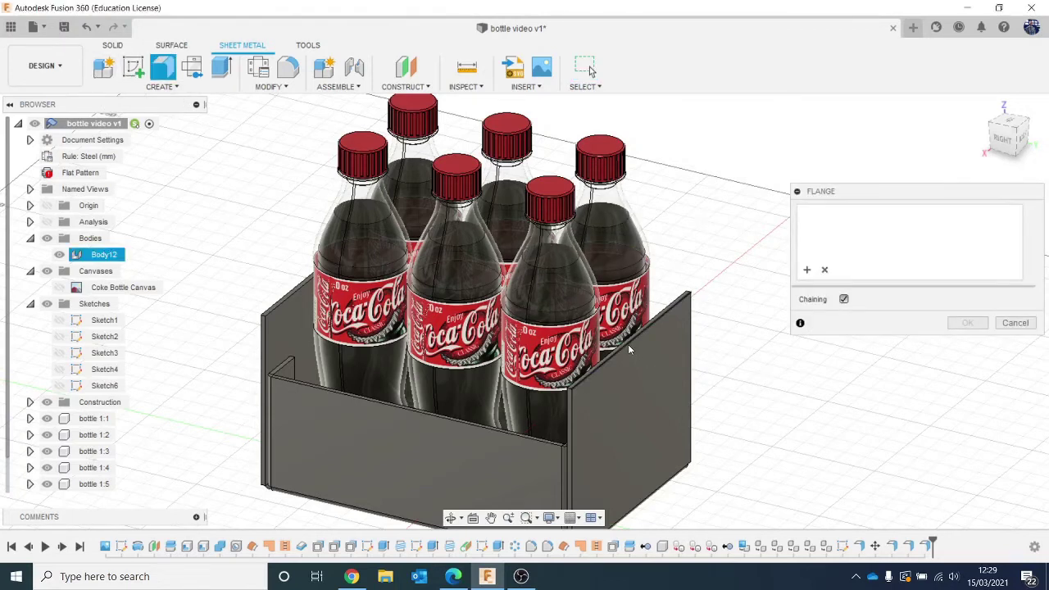
pyautogui.moveTo(656, 350); pyautogui.dragTo(763, 426)
pyautogui.moveTo(763, 426); pyautogui.dragTo(671, 406, button='middle')
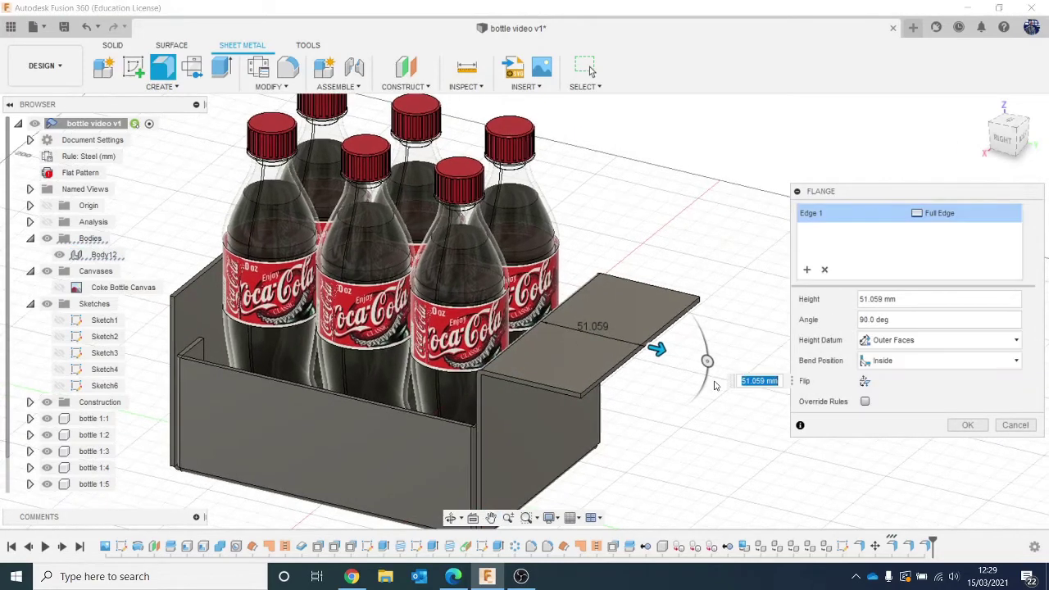
# Try flange angles of -90 and 90 degrees on the end wall's top edge
pyautogui.moveTo(707, 364); pyautogui.dragTo(582, 238)
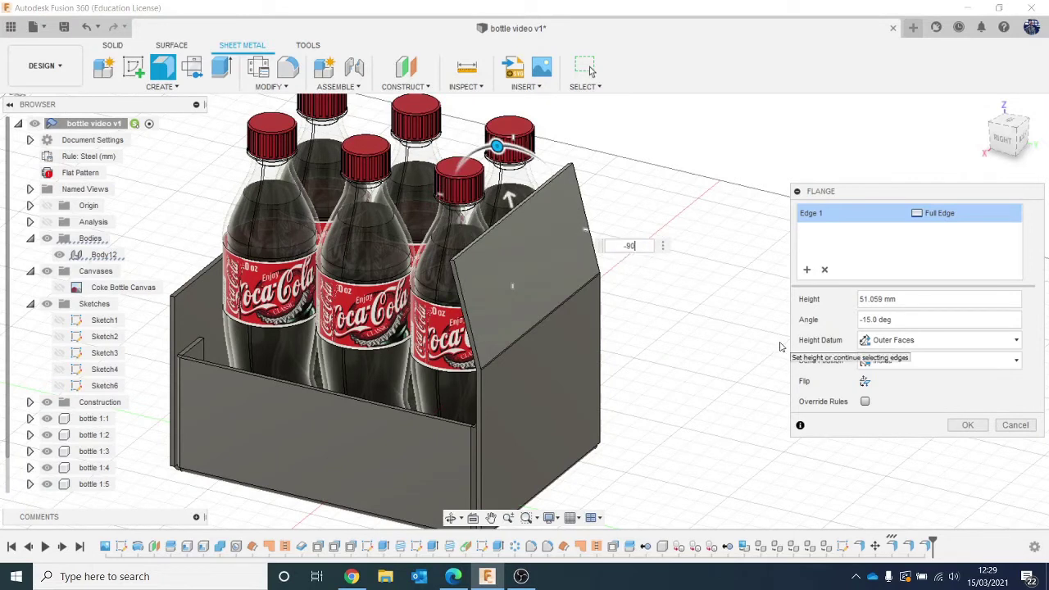
pyautogui.write('-90')
pyautogui.press('Return')
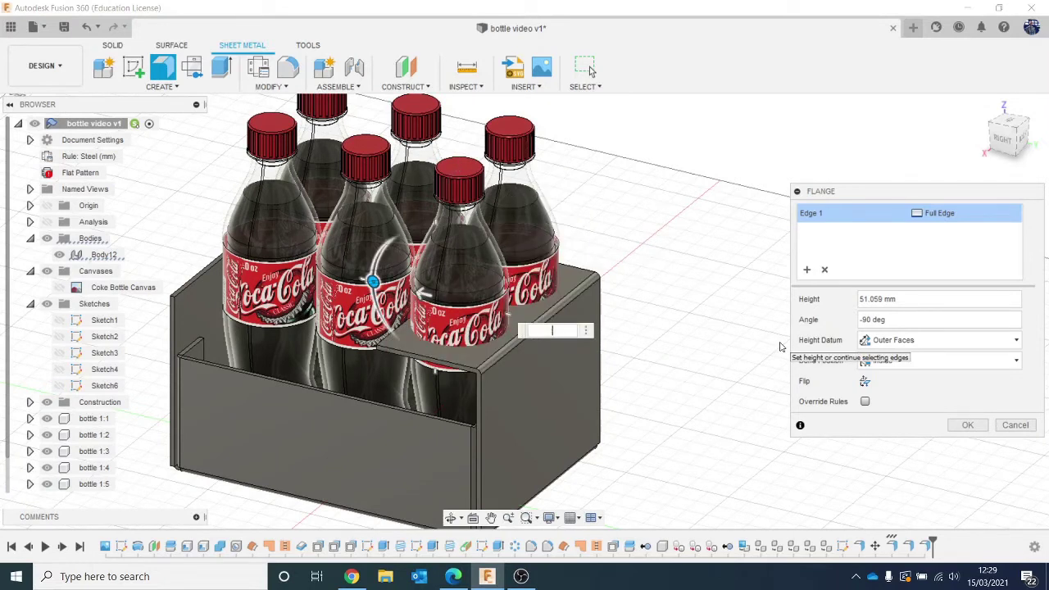
pyautogui.press('Return')
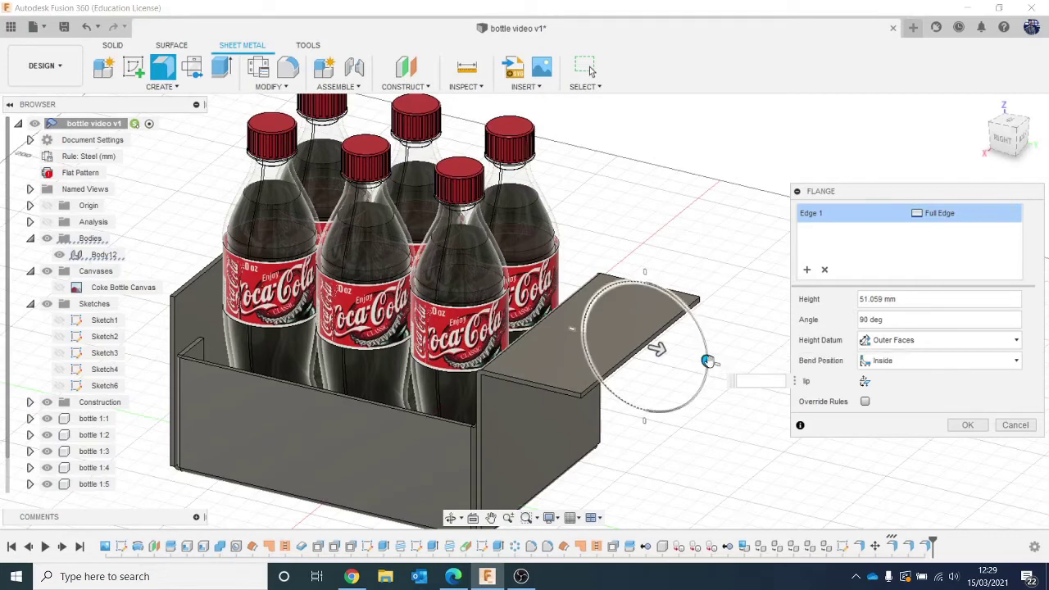
# Set the flange angle to 0 degrees so it continues the end wall straight up
pyautogui.moveTo(708, 363); pyautogui.dragTo(653, 217)
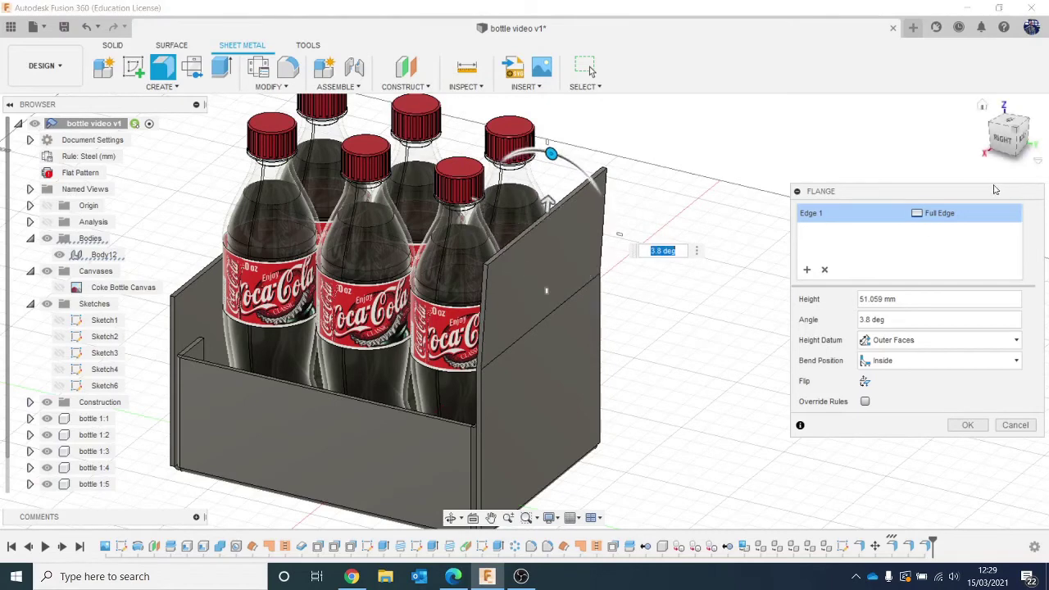
pyautogui.click(1001, 143)
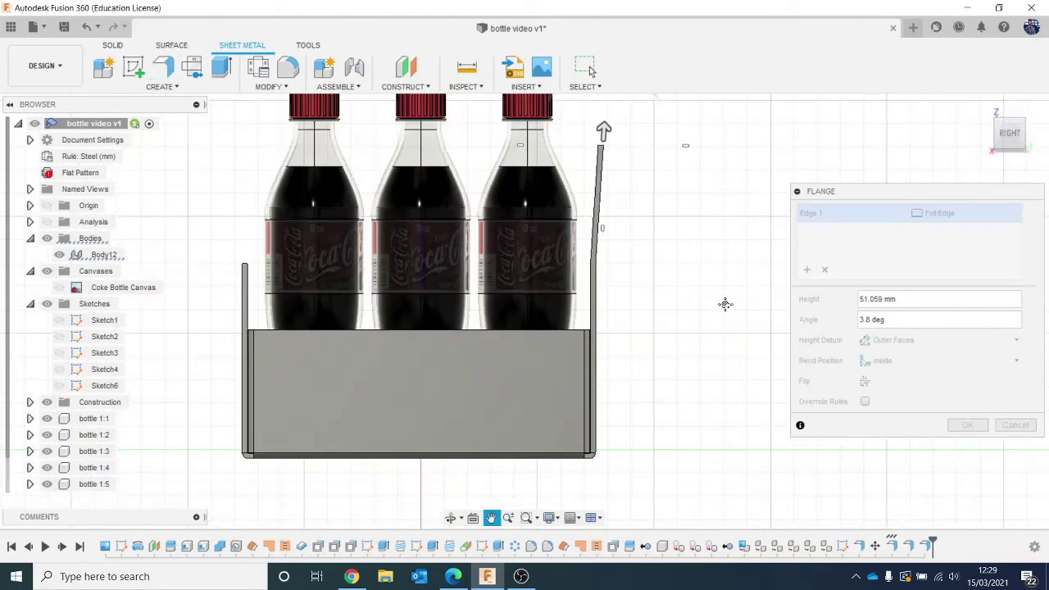
pyautogui.moveTo(613, 217); pyautogui.dragTo(608, 218)
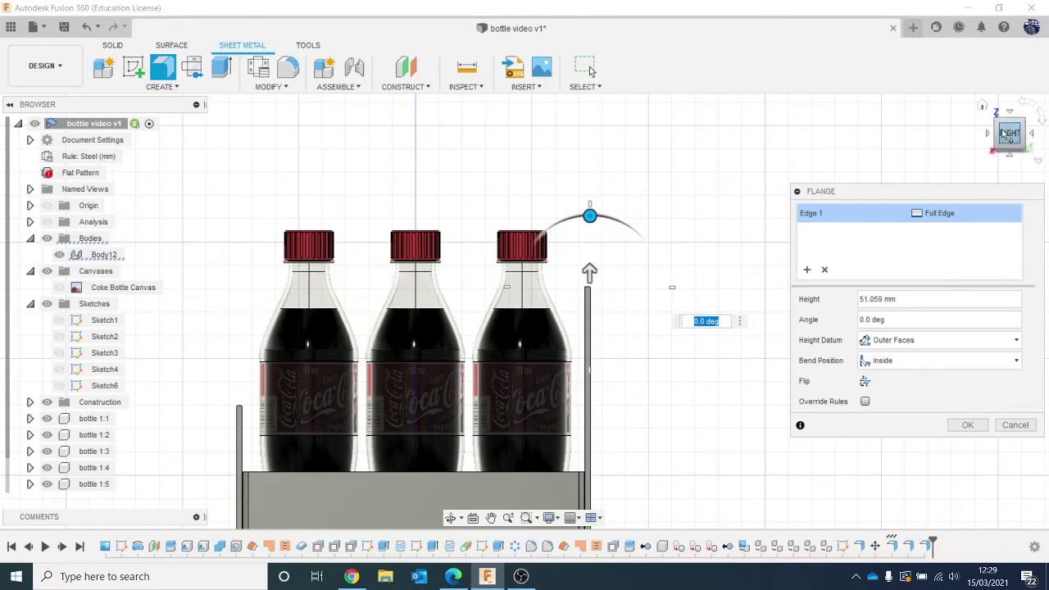
# Raise the end wall's flange height to about 82 mm so it reaches above the bottle caps
pyautogui.moveTo(1004, 135); pyautogui.dragTo(672, 150)
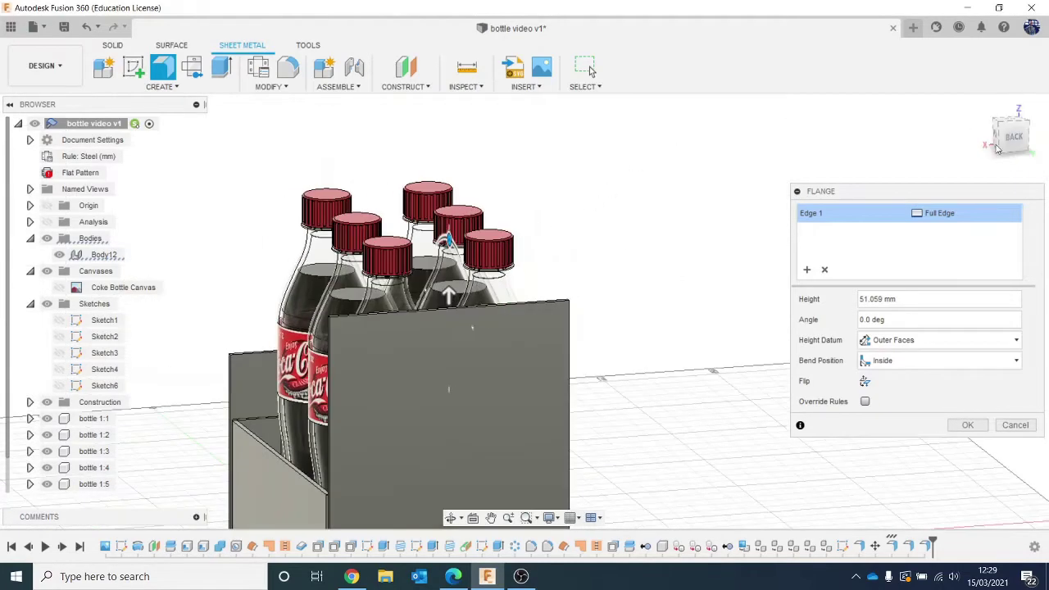
pyautogui.click(1021, 143)
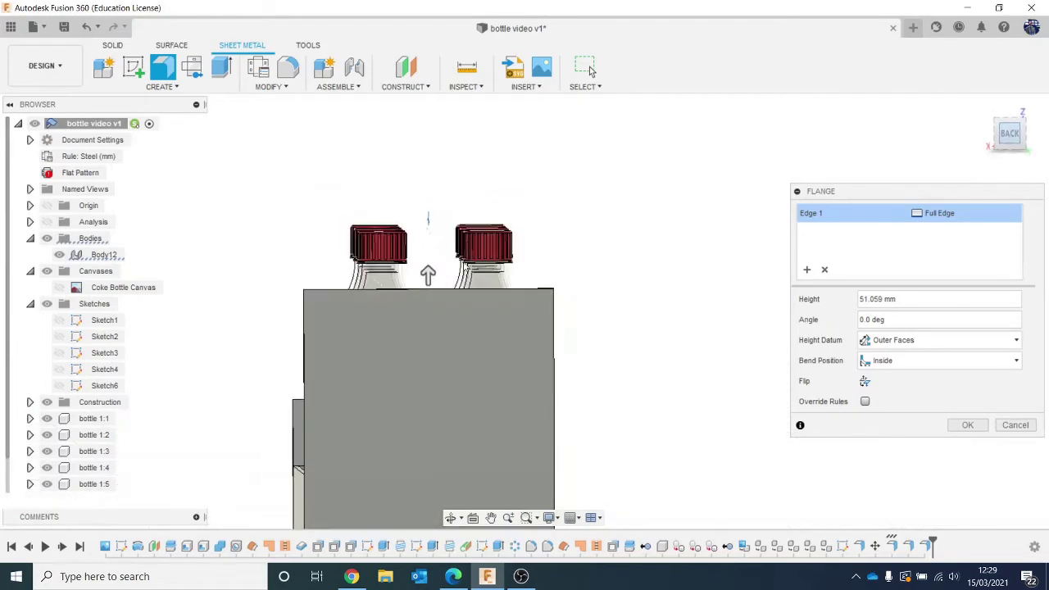
pyautogui.moveTo(425, 270); pyautogui.dragTo(426, 200)
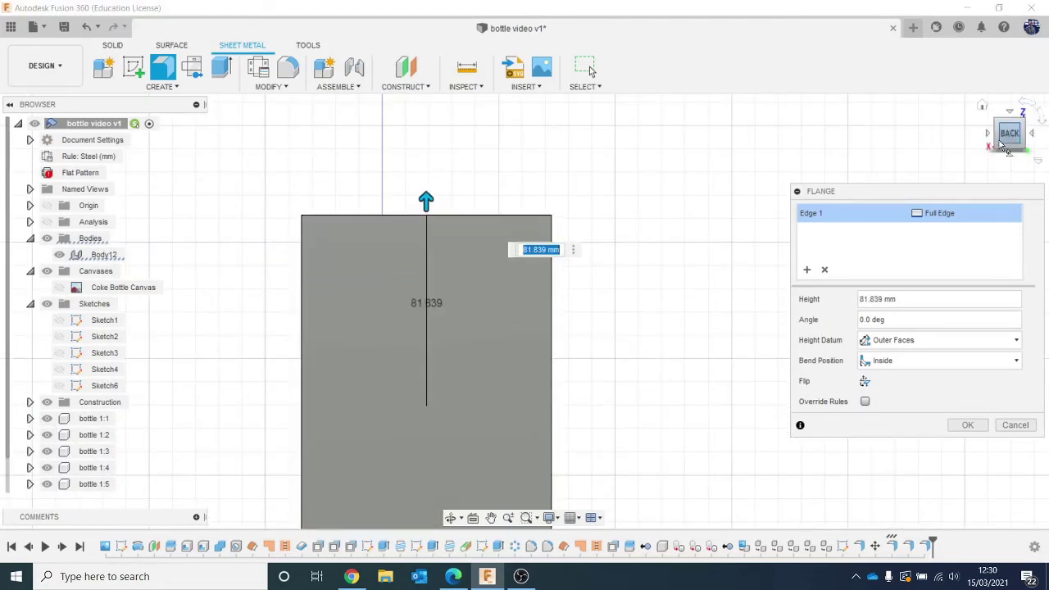
# Add the opposite end wall's top edge to the flange and create both wall extensions
pyautogui.moveTo(1002, 146); pyautogui.dragTo(595, 369)
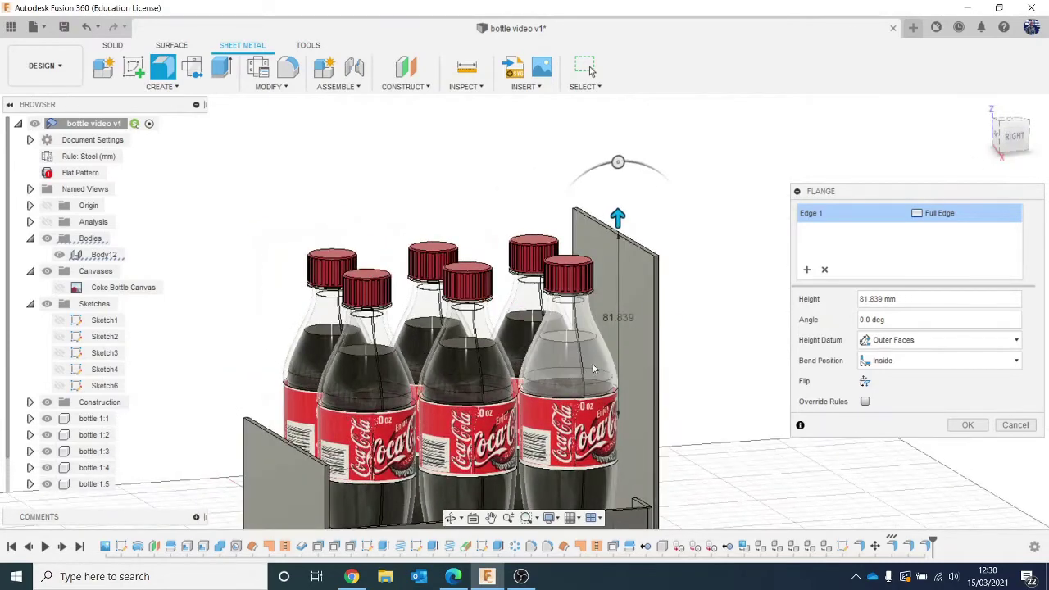
pyautogui.click(276, 438)
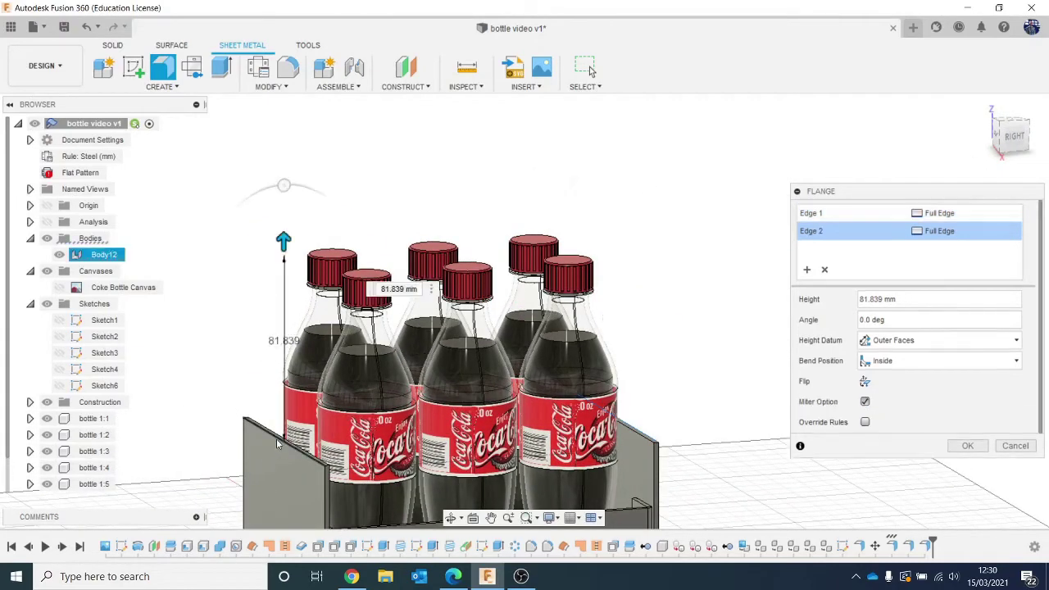
pyautogui.click(968, 446)
pyautogui.scroll(-3, 787, 328)
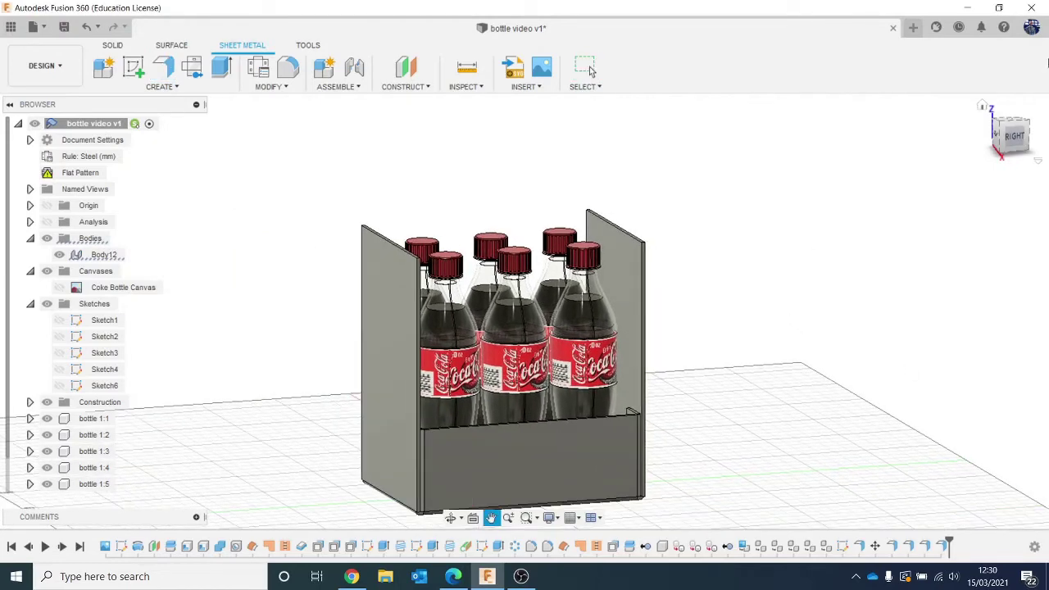
pyautogui.moveTo(1016, 135); pyautogui.dragTo(1026, 146)
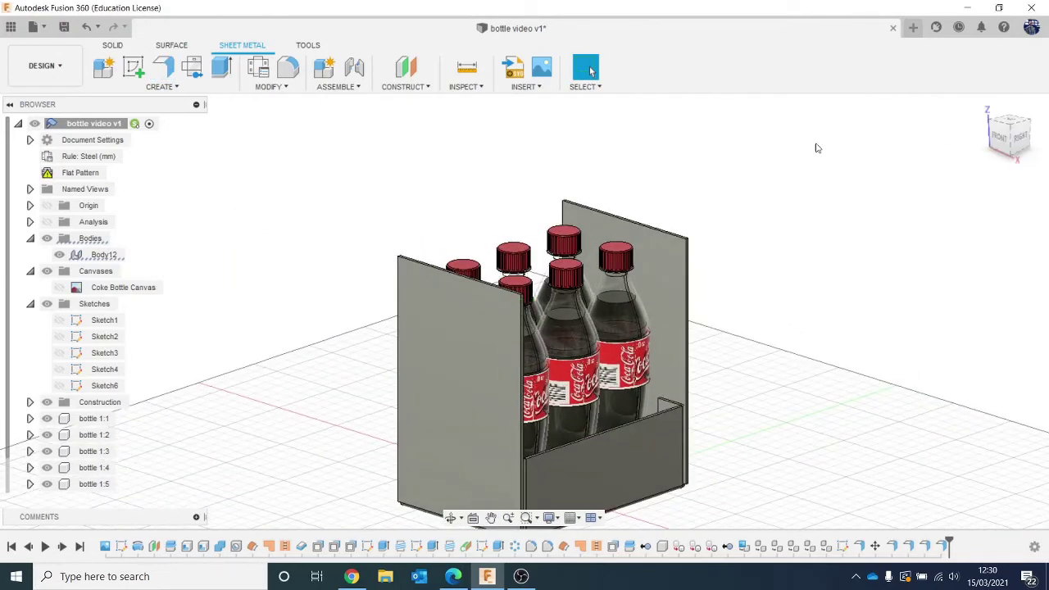
pyautogui.moveTo(809, 288); pyautogui.dragTo(765, 223, button='middle')
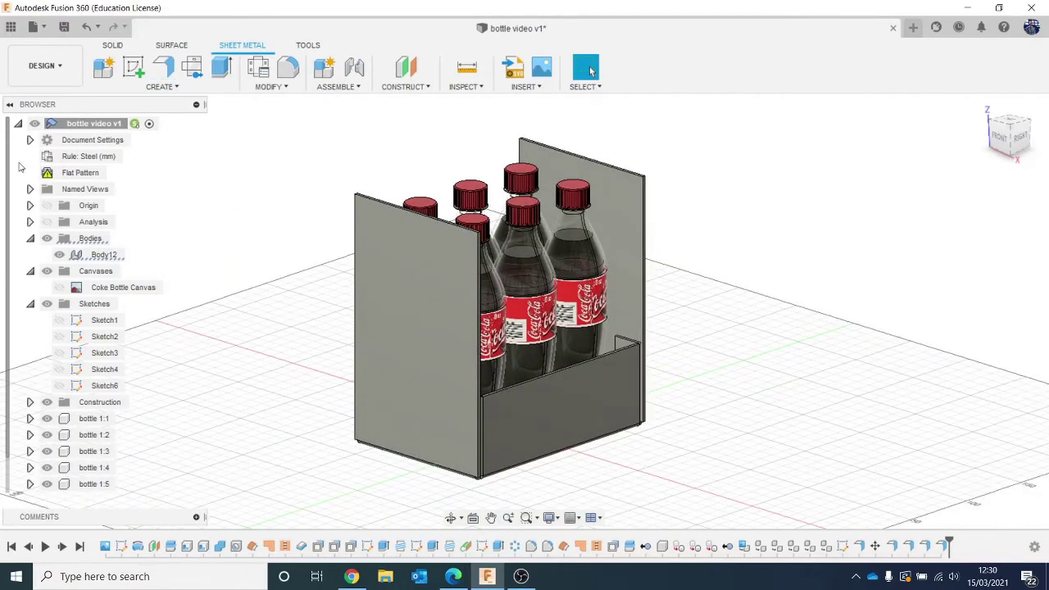
# Start an equal-distance chamfer and select both upper corner edges of the first extended end wall
pyautogui.click(110, 46)
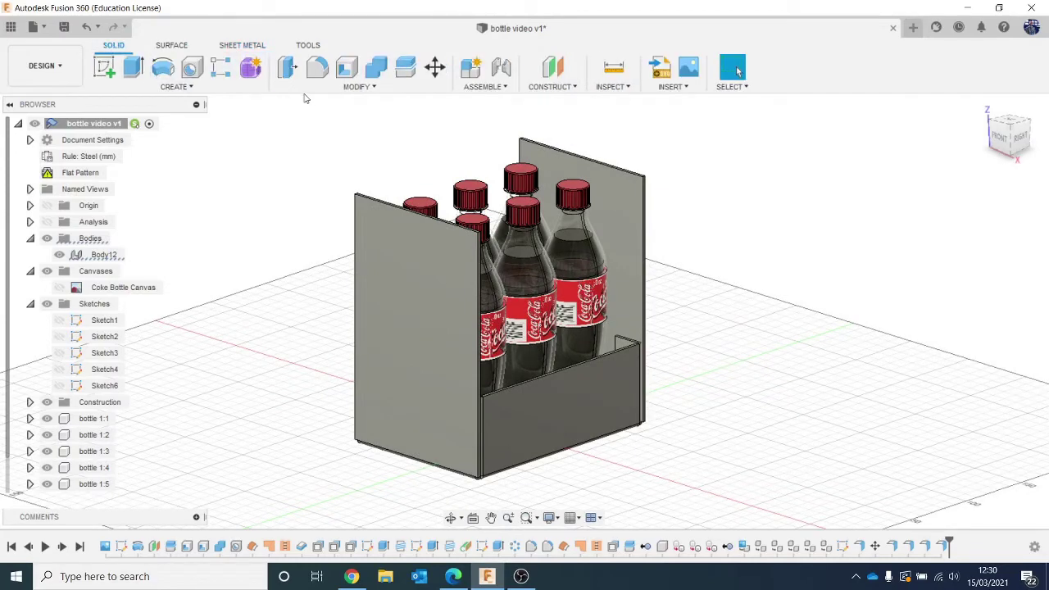
pyautogui.click(357, 87)
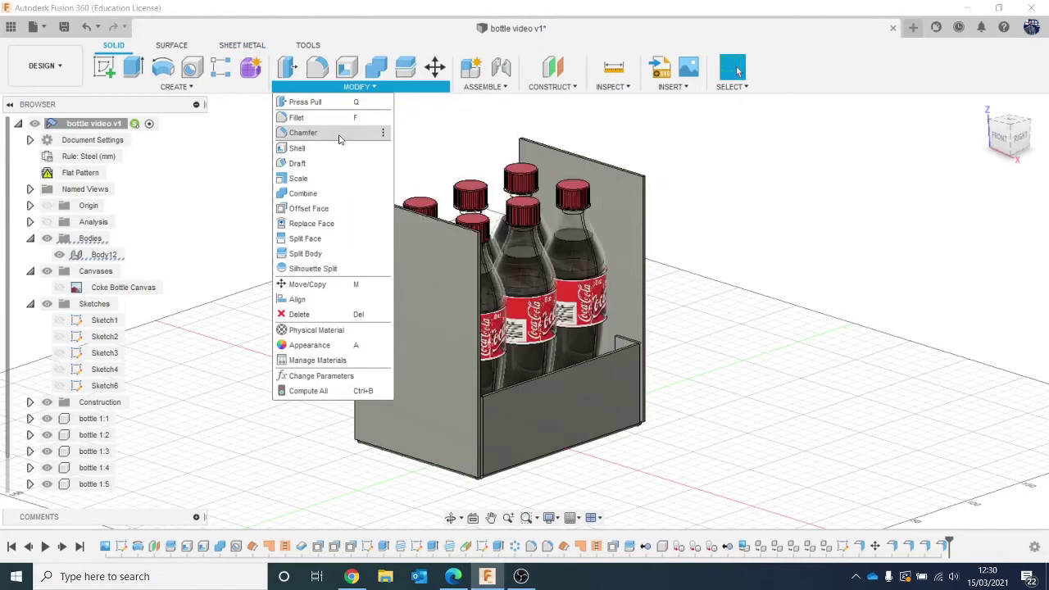
pyautogui.click(303, 133)
pyautogui.scroll(8, 459, 246)
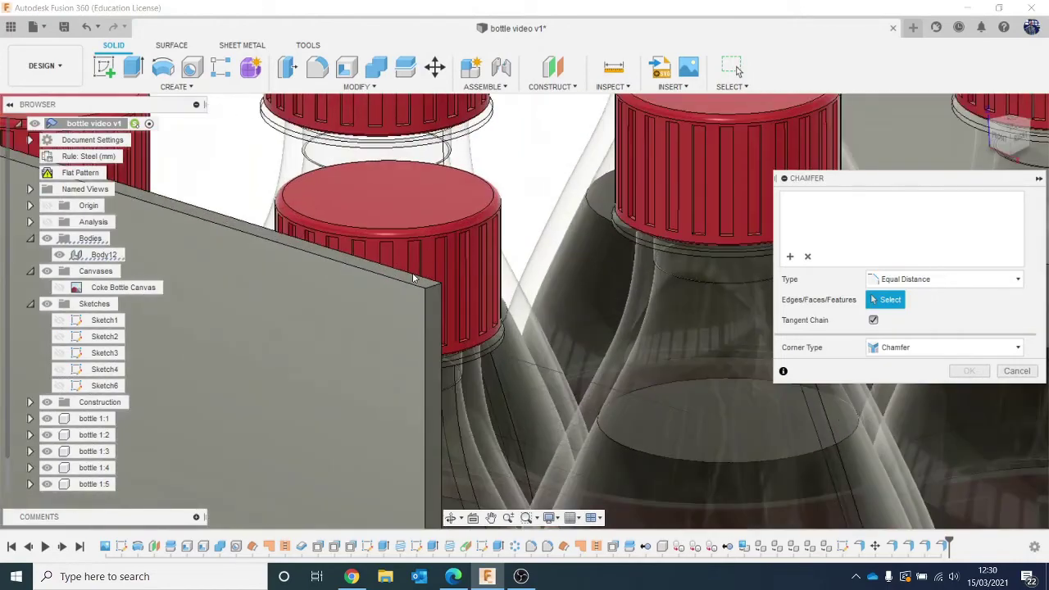
pyautogui.click(434, 286)
pyautogui.scroll(-8, 431, 280)
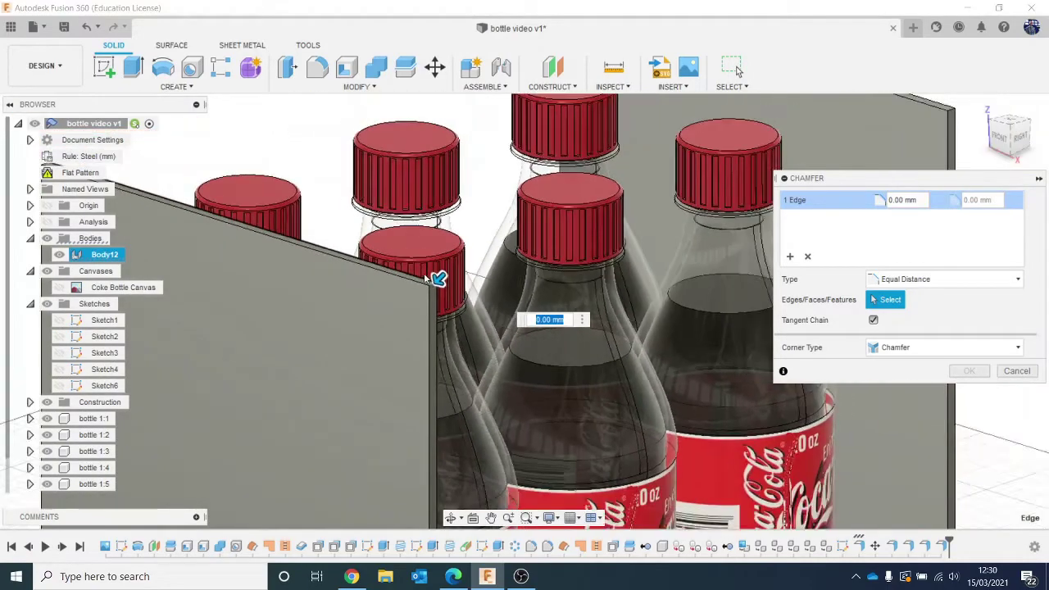
pyautogui.moveTo(1007, 146); pyautogui.dragTo(1039, 141)
pyautogui.scroll(2, 705, 308)
pyautogui.scroll(10, 705, 308)
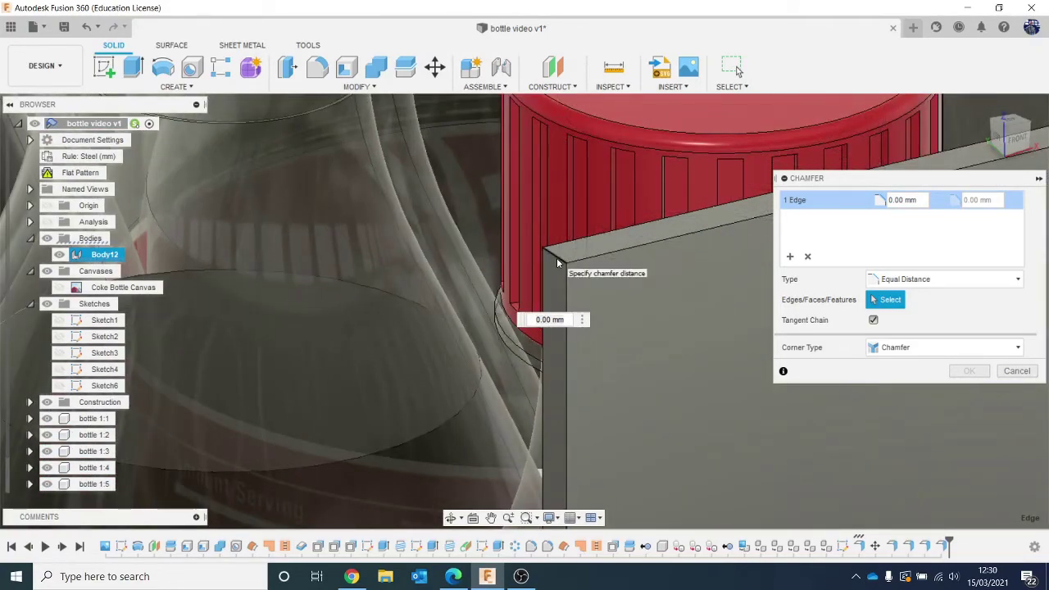
pyautogui.click(557, 262)
# Add both upper corner edges of the opposite end wall to the chamfer selection
pyautogui.scroll(-6, 557, 263)
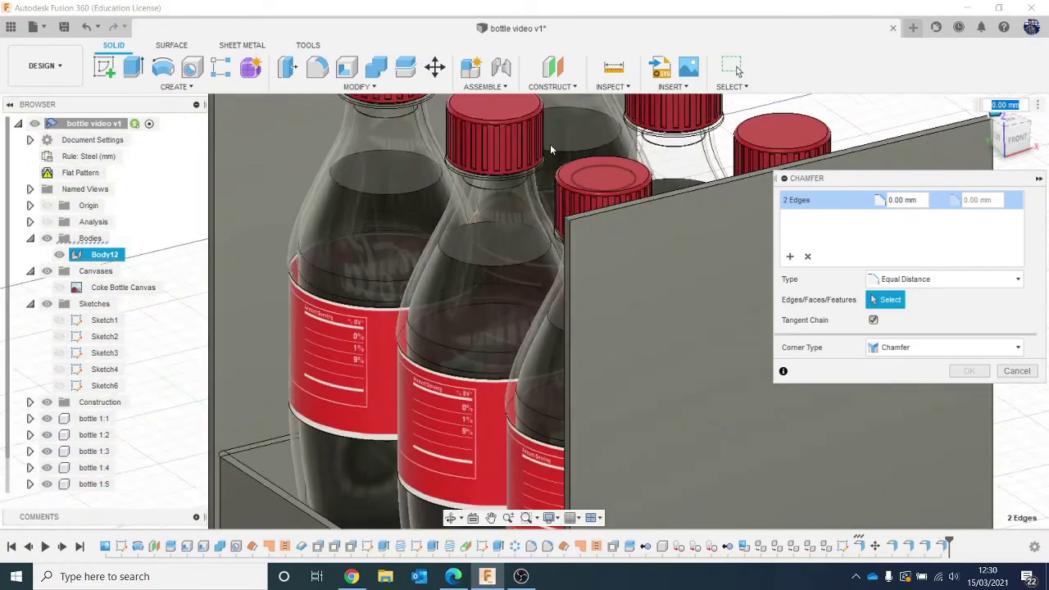
pyautogui.scroll(-1, 551, 149)
pyautogui.moveTo(550, 149); pyautogui.dragTo(656, 385, button='middle')
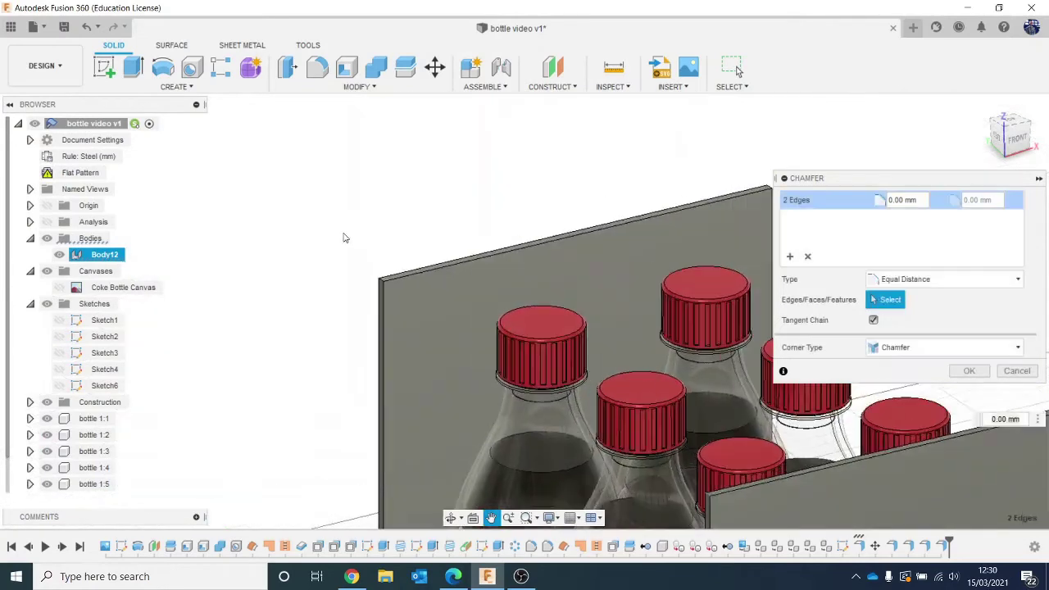
pyautogui.scroll(6, 344, 239)
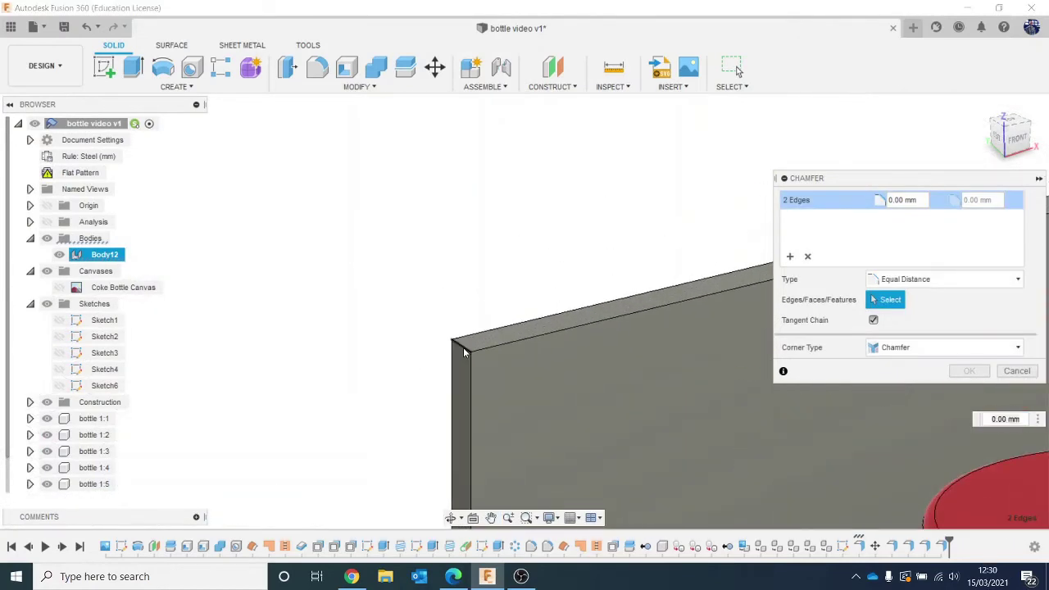
pyautogui.scroll(-6, 463, 351)
pyautogui.click(329, 372)
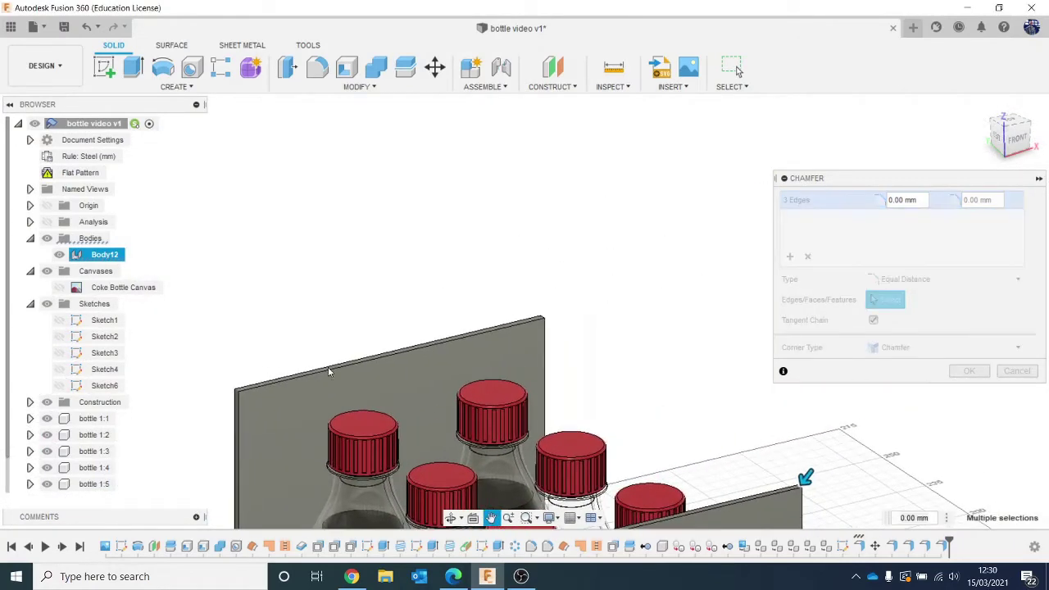
pyautogui.scroll(8, 571, 306)
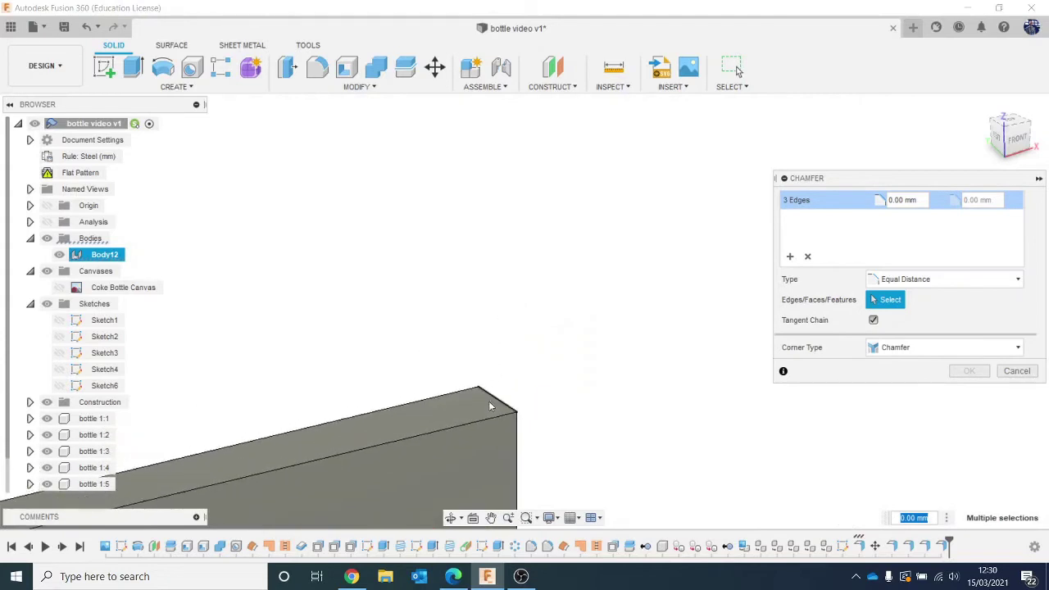
pyautogui.click(499, 403)
pyautogui.scroll(-5, 514, 409)
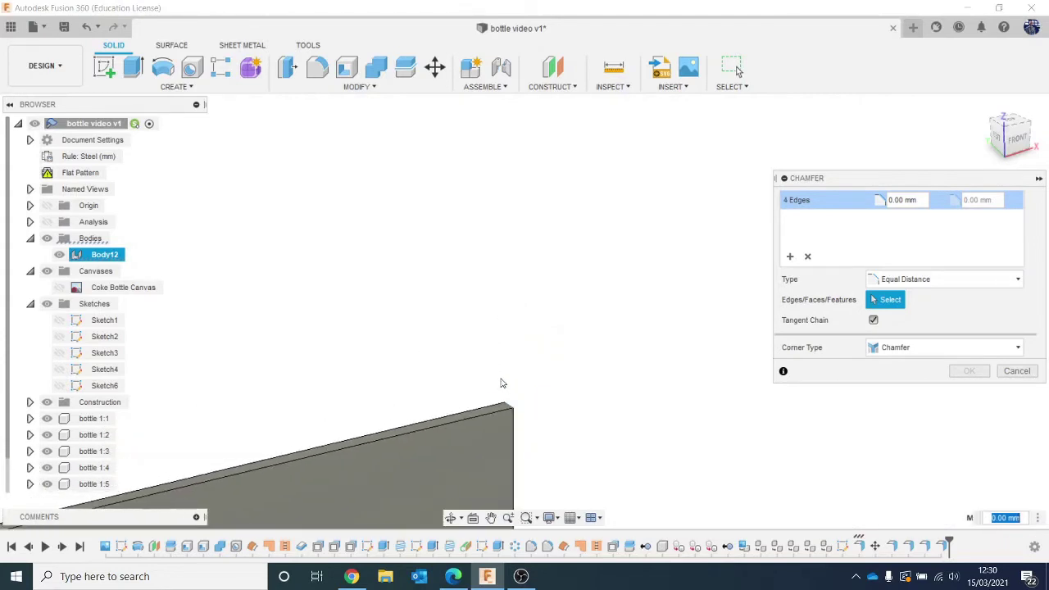
# Chamfer the four upper corners of the end walls by about 46.6 mm
pyautogui.scroll(-10, 502, 383)
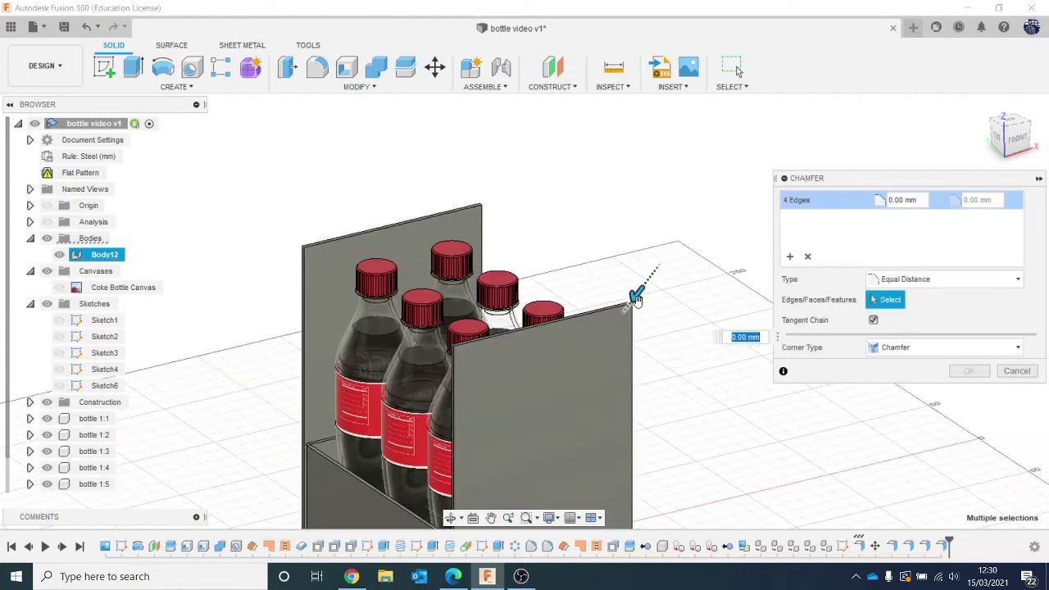
pyautogui.moveTo(641, 299); pyautogui.dragTo(600, 350)
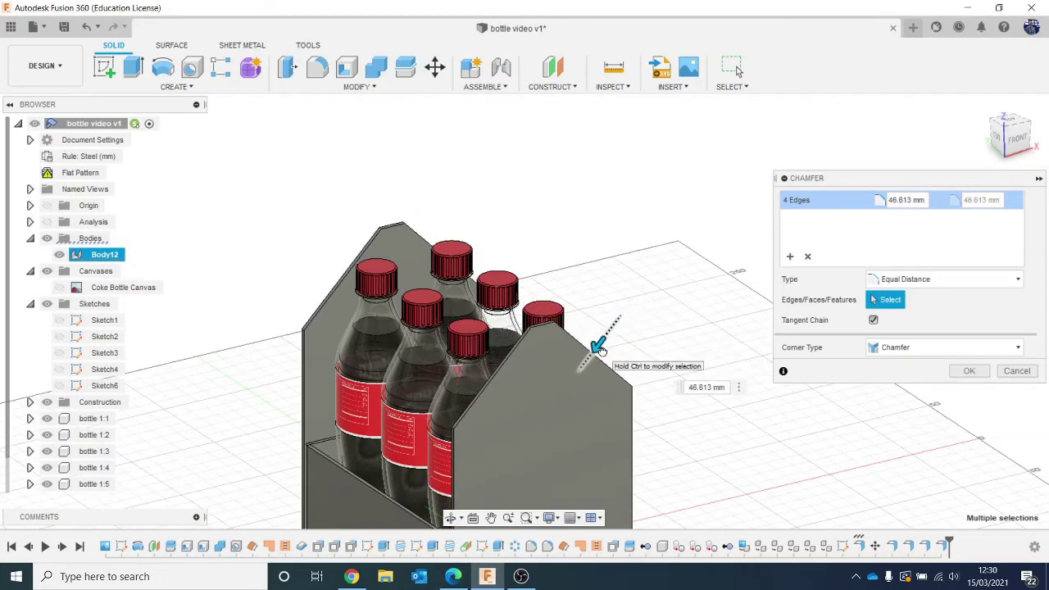
pyautogui.moveTo(628, 395); pyautogui.dragTo(611, 329, button='middle')
pyautogui.click(970, 371)
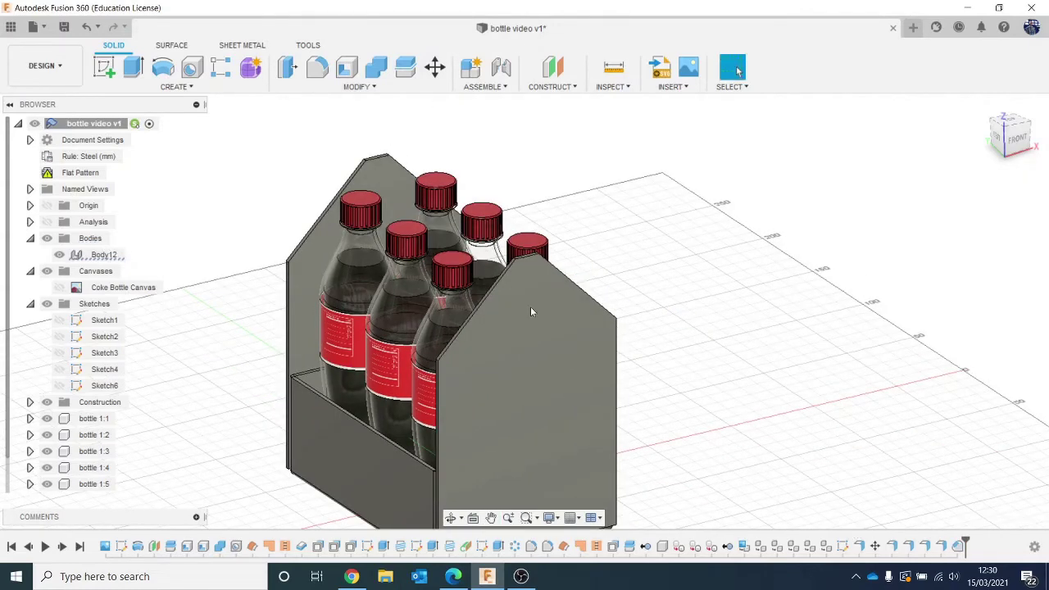
# Start an equal-distance chamfer and select the corner edge at the lower end of one slope on the first end wall
pyautogui.moveTo(544, 303); pyautogui.dragTo(536, 245, button='middle')
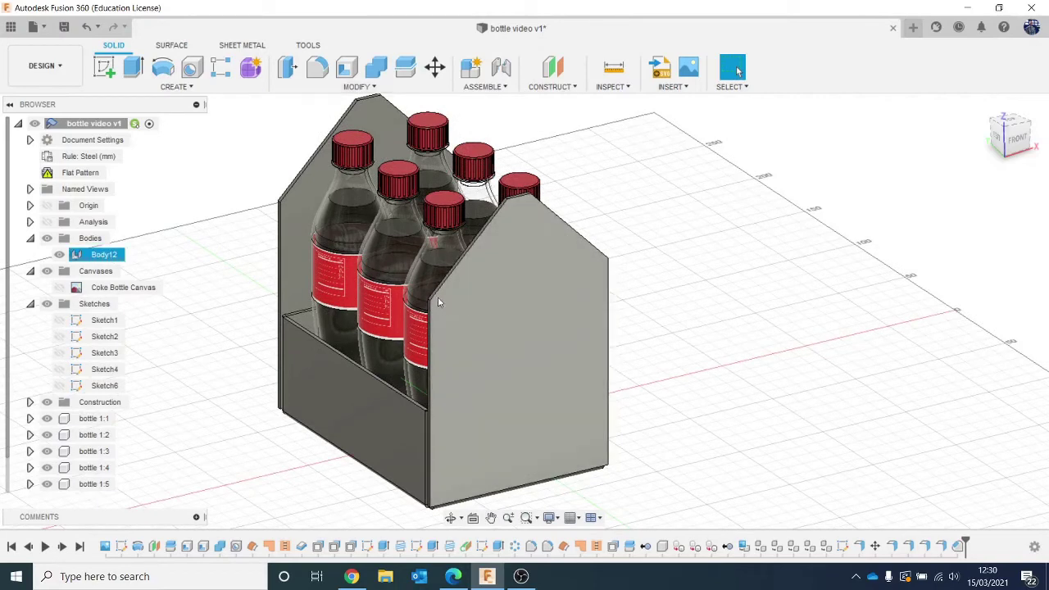
pyautogui.click(315, 89)
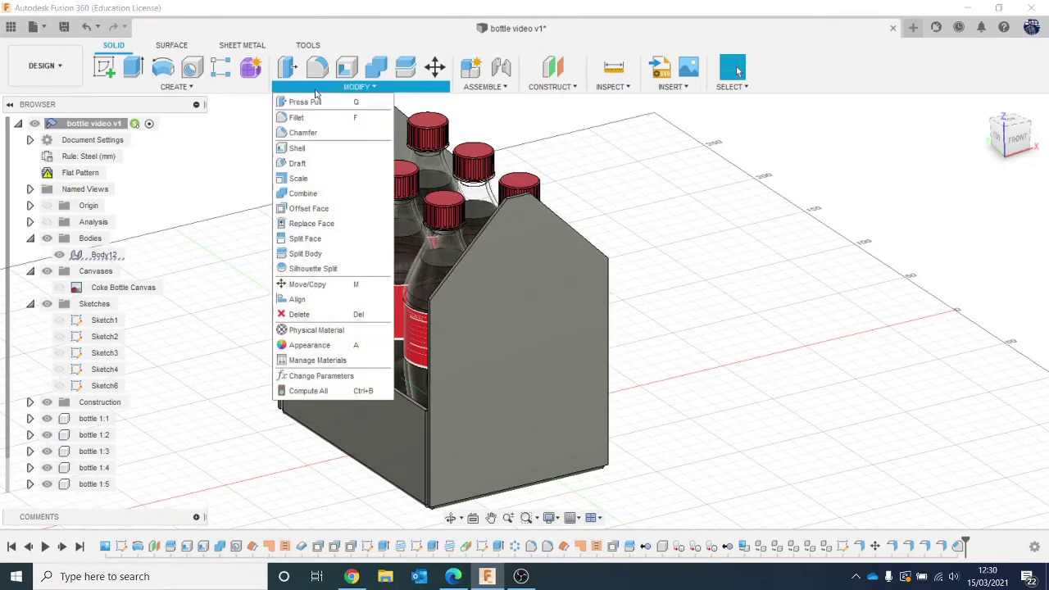
pyautogui.click(337, 132)
pyautogui.scroll(5, 498, 328)
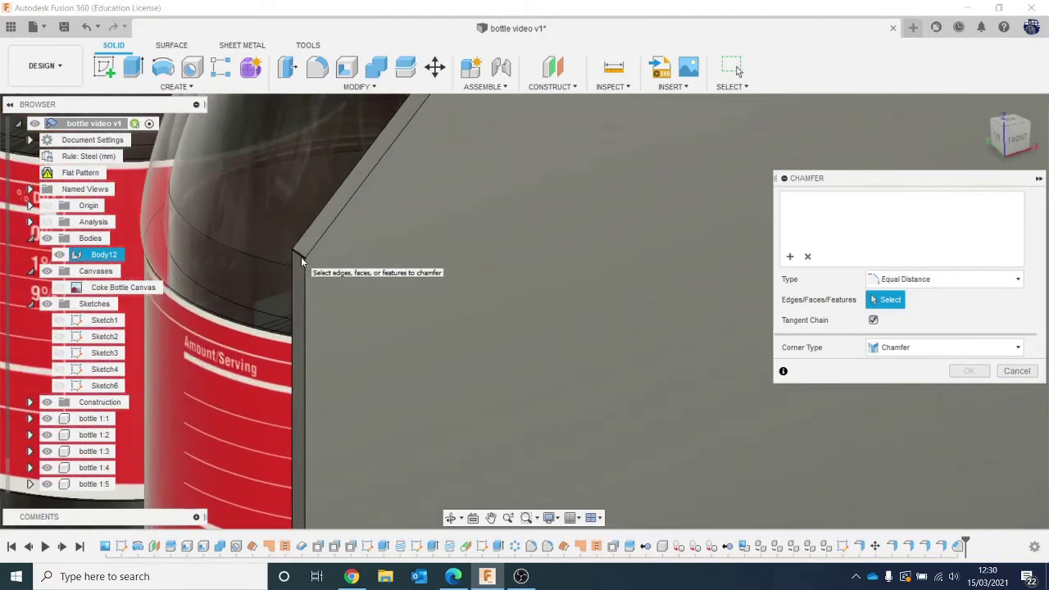
pyautogui.click(303, 260)
pyautogui.scroll(-2, 479, 275)
pyautogui.scroll(-10, 479, 275)
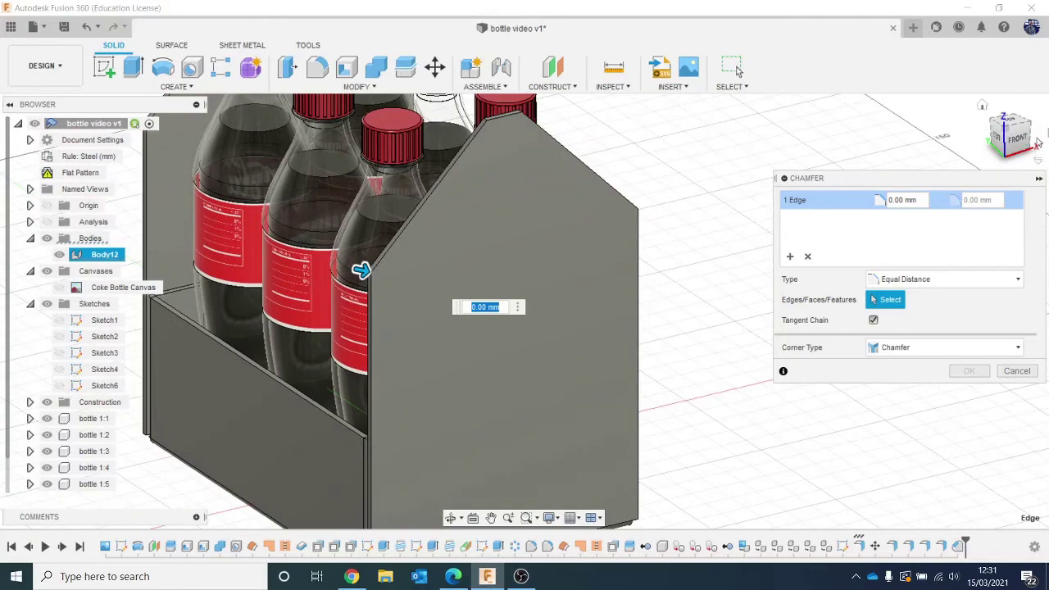
# Add the matching edge on the first end wall's other slope and set the chamfer distance to about 56 mm
pyautogui.moveTo(1026, 138); pyautogui.dragTo(943, 110)
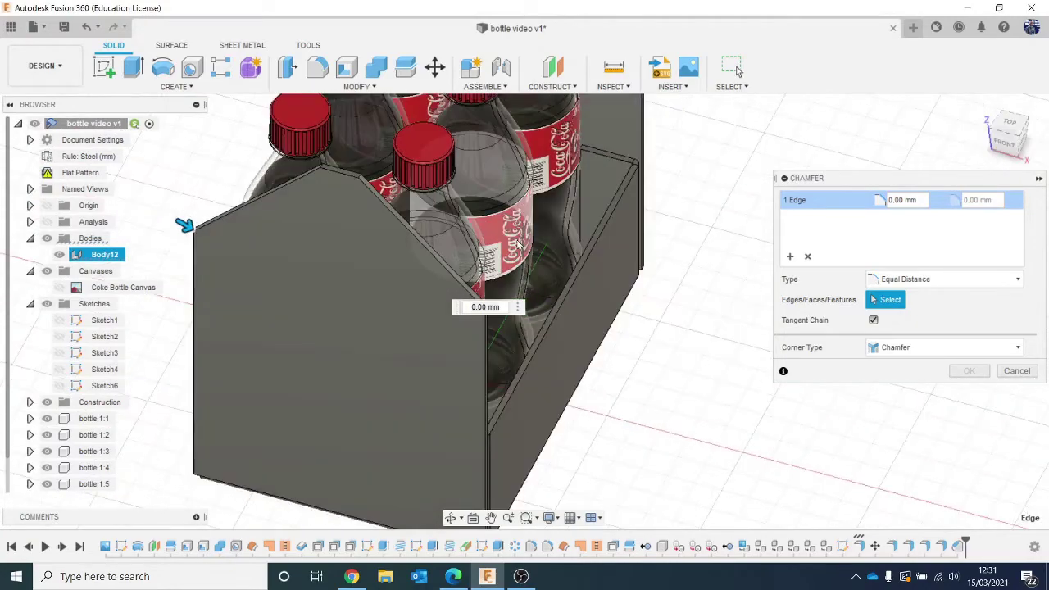
pyautogui.scroll(10, 518, 243)
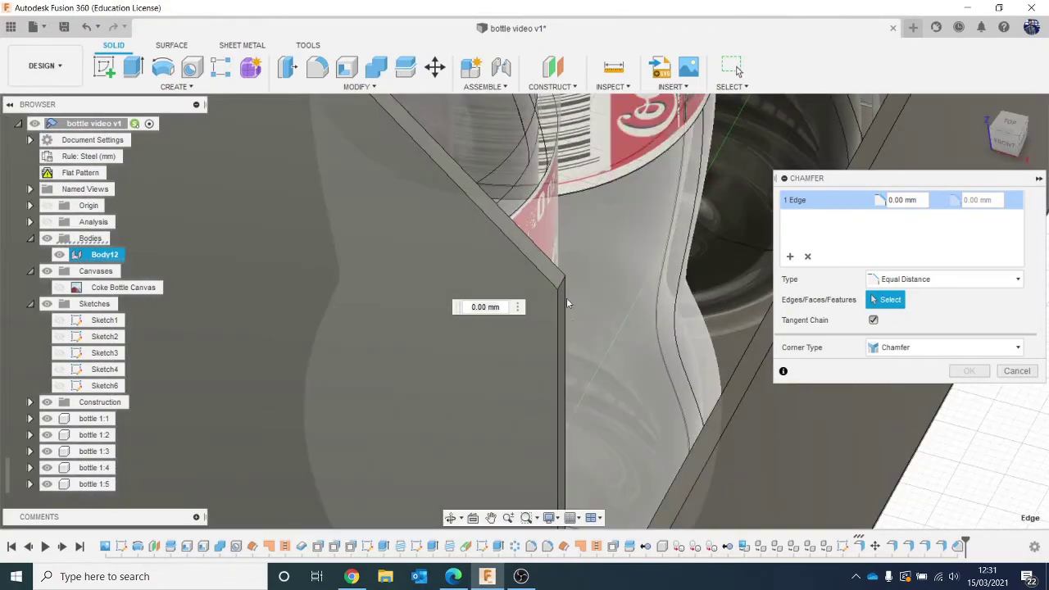
pyautogui.click(568, 303)
pyautogui.scroll(-5, 574, 303)
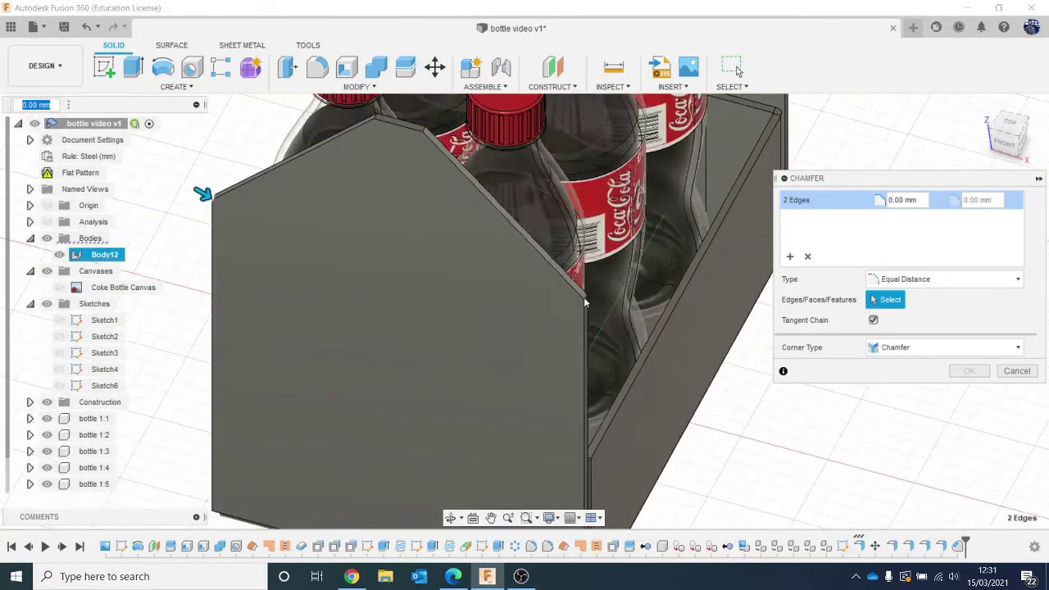
pyautogui.scroll(-2, 584, 303)
pyautogui.moveTo(293, 217); pyautogui.dragTo(327, 282)
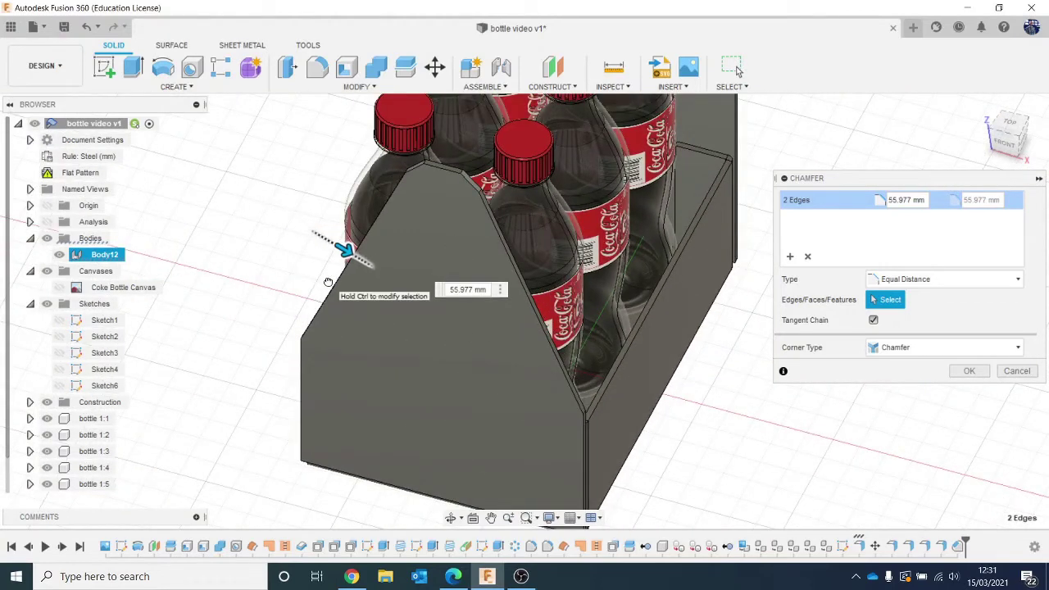
# Add the corner edge below one slope of the opposite end wall to the chamfer selection
pyautogui.scroll(-2, 470, 307)
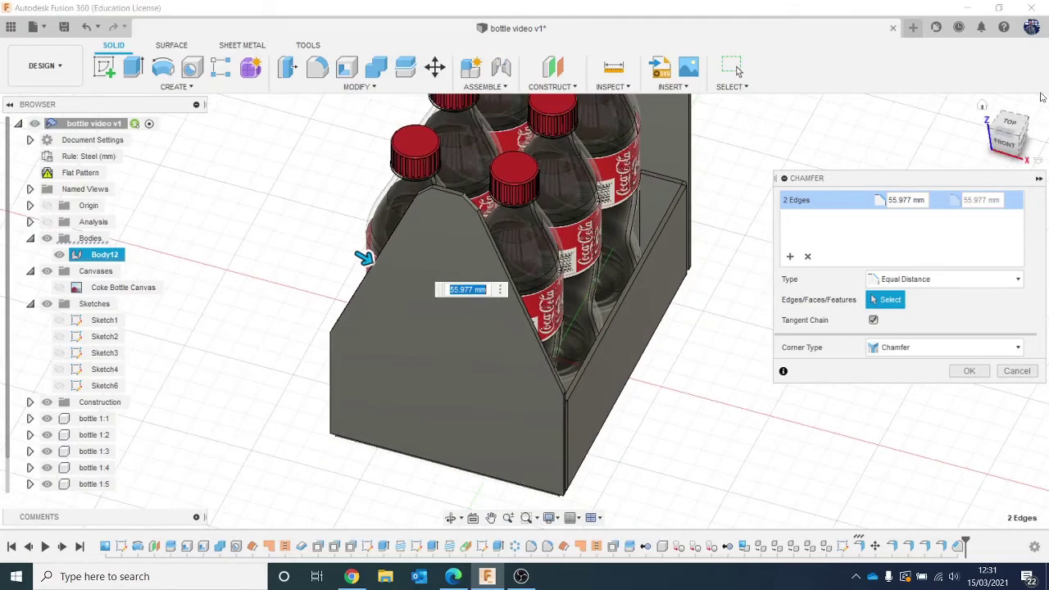
pyautogui.click(1014, 136)
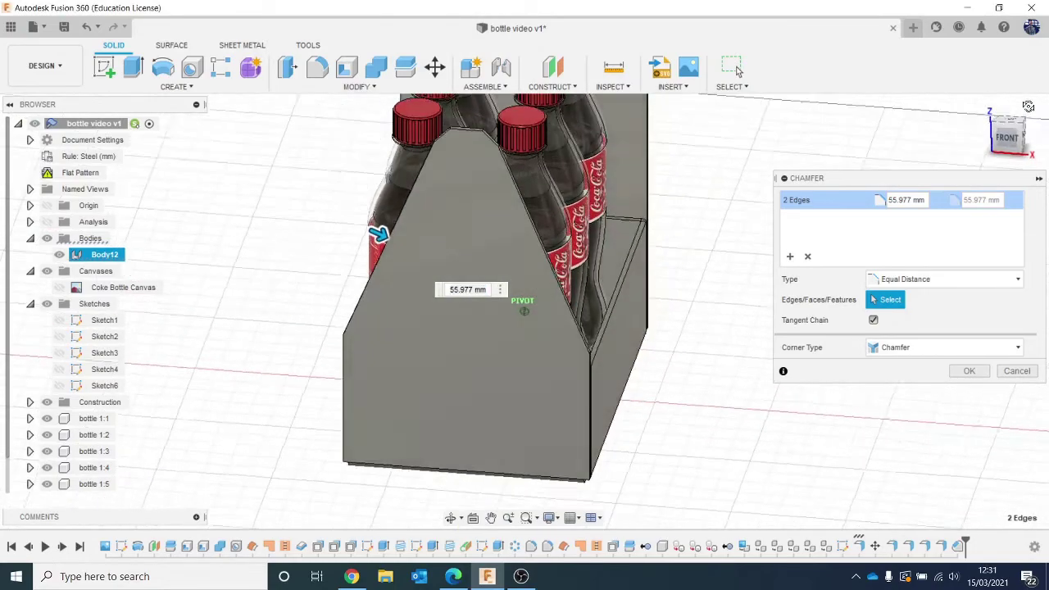
pyautogui.moveTo(1014, 136)
pyautogui.mouseDown()
pyautogui.moveTo(889, 107)
pyautogui.moveTo(729, 262)
pyautogui.moveTo(713, 314)
pyautogui.mouseUp()
pyautogui.scroll(10, 713, 314)
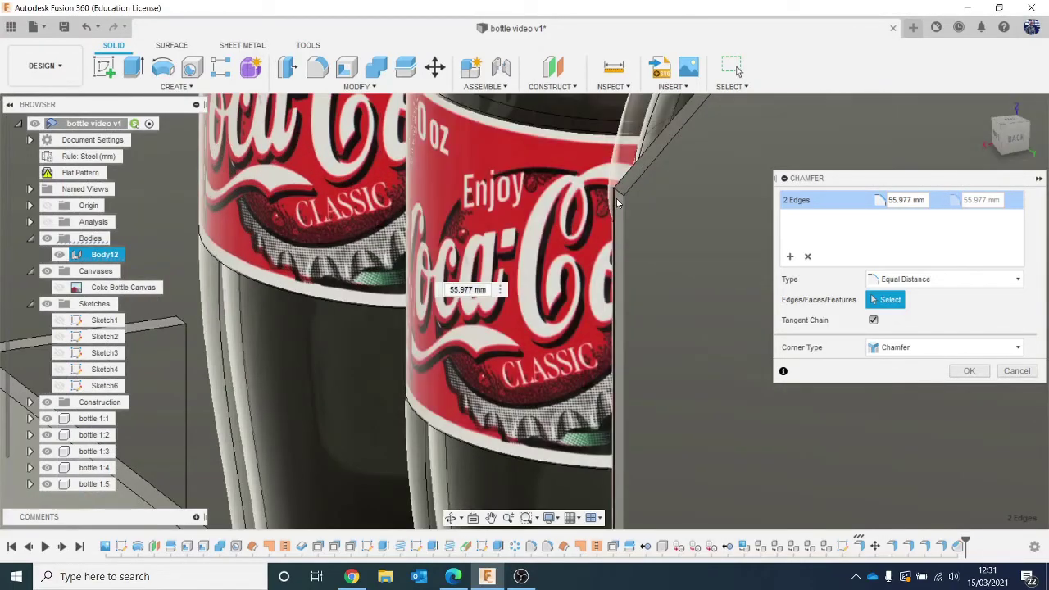
pyautogui.click(619, 202)
pyautogui.scroll(-8, 640, 238)
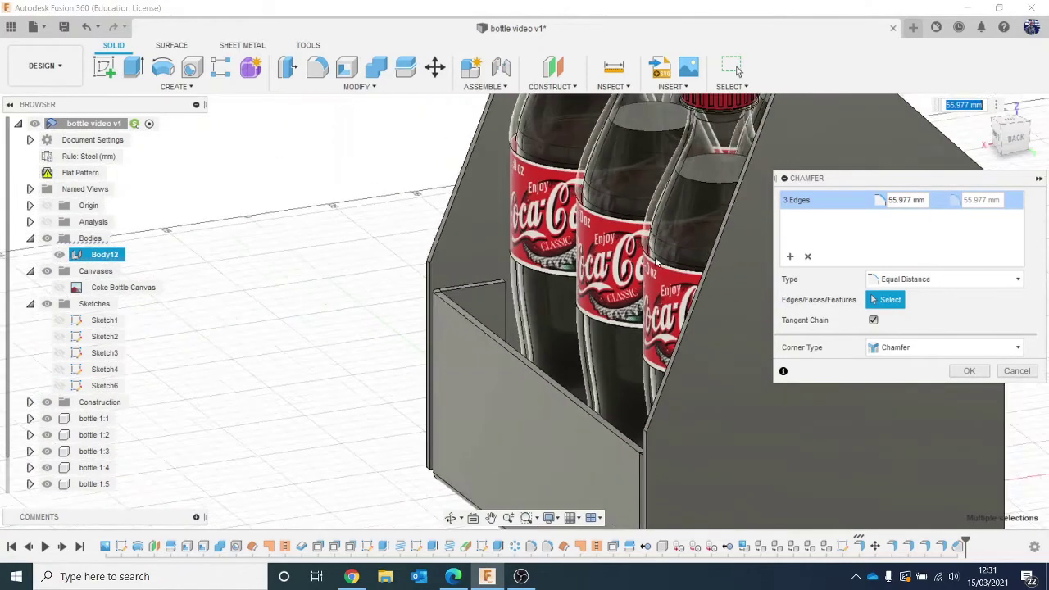
pyautogui.scroll(-2, 656, 259)
pyautogui.moveTo(656, 259); pyautogui.dragTo(435, 286, button='middle')
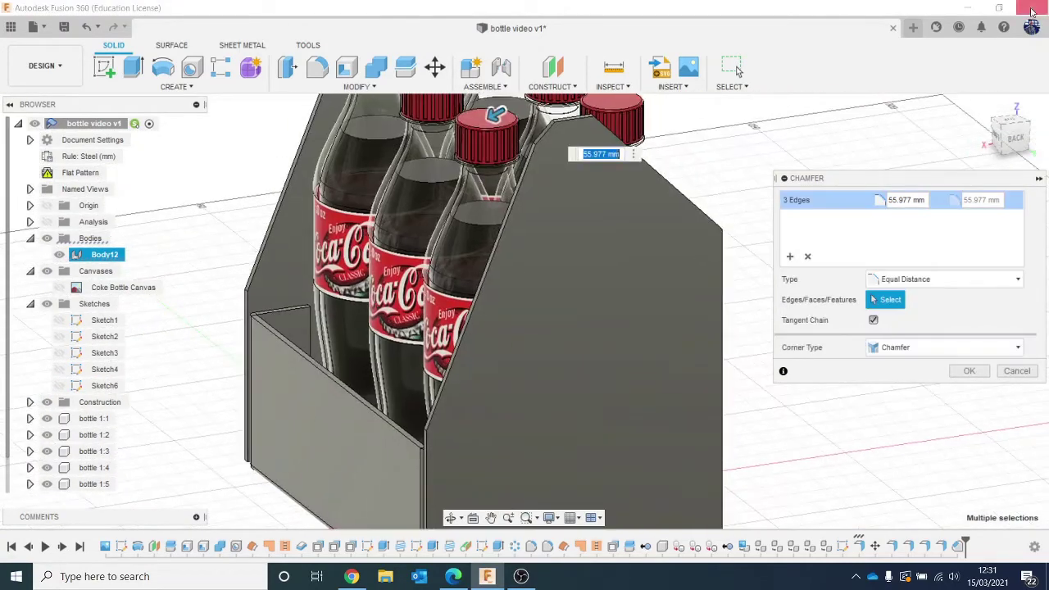
# Add the opposite end wall's remaining lower slope corner edge and create the four-edge chamfer
pyautogui.click(1018, 133)
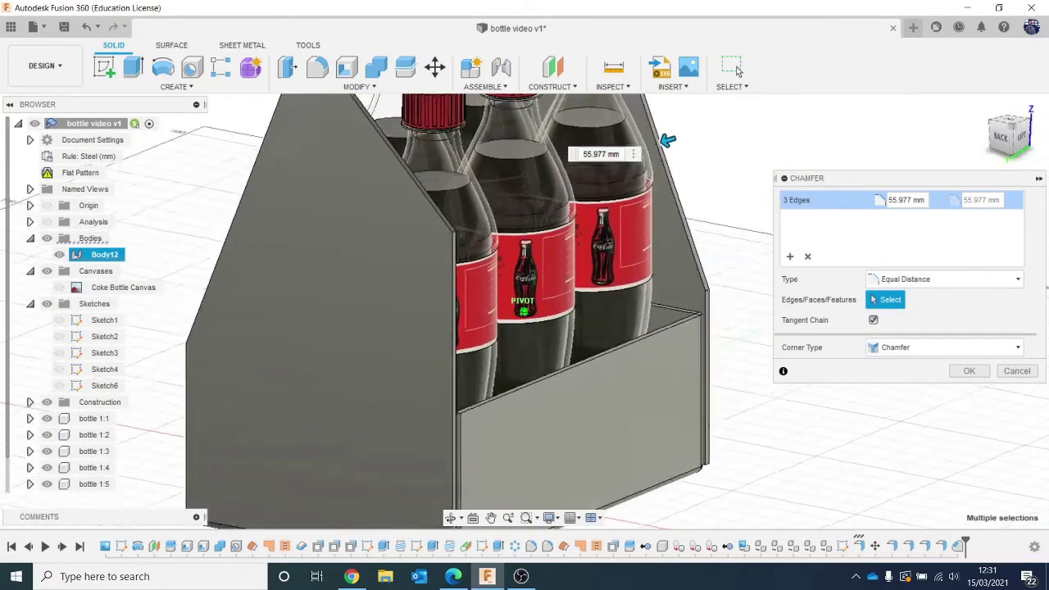
pyautogui.scroll(6, 368, 262)
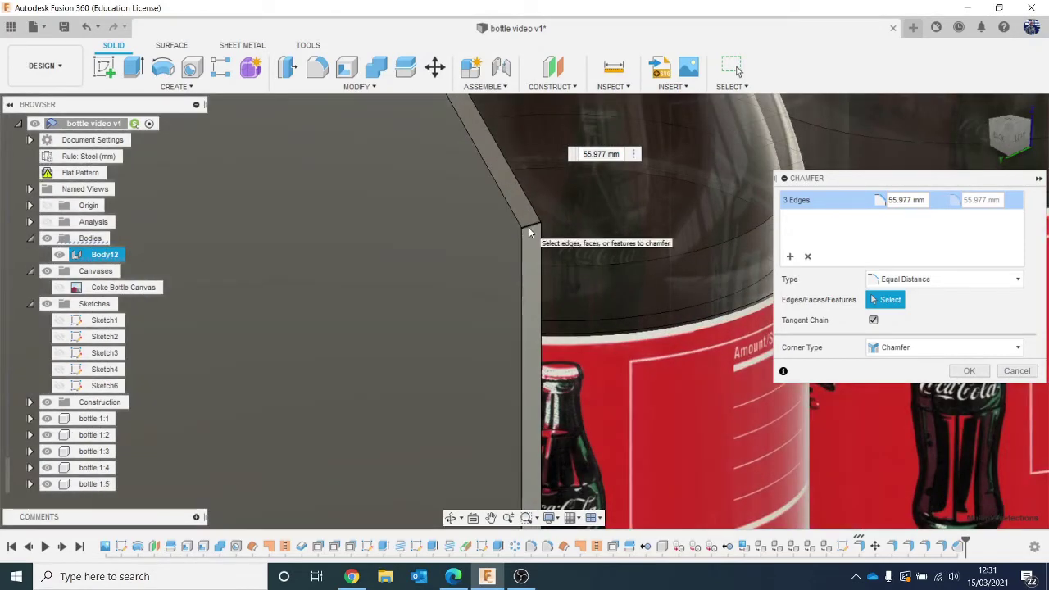
pyautogui.click(529, 233)
pyautogui.scroll(-8, 541, 246)
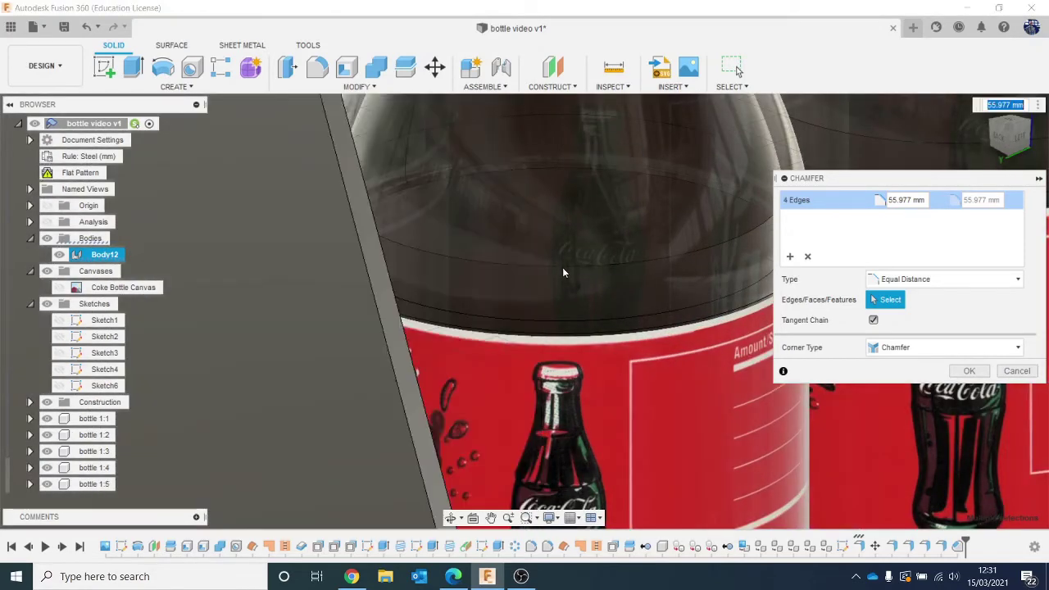
pyautogui.scroll(-1, 515, 230)
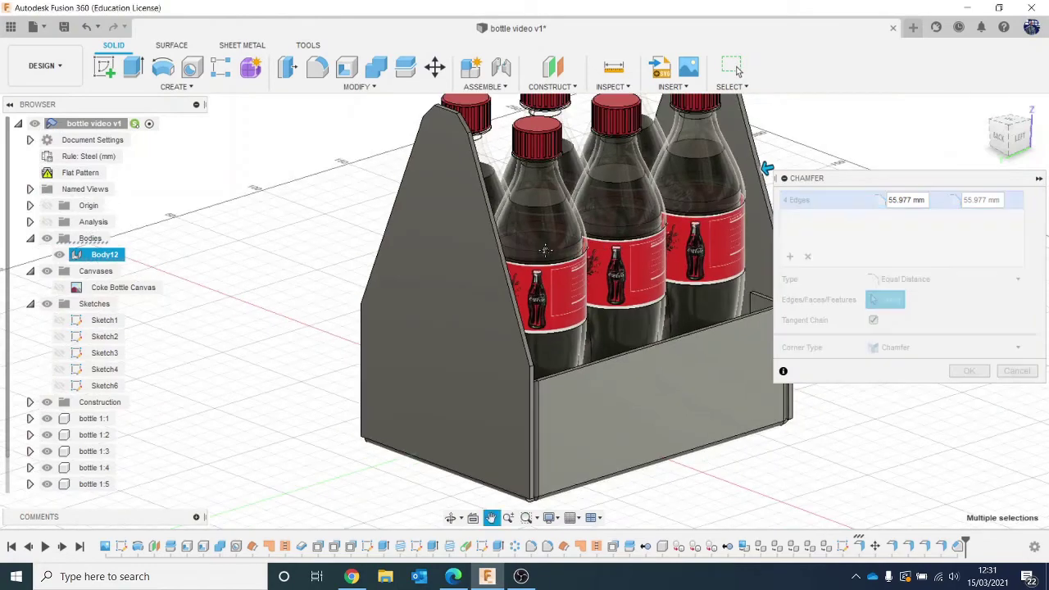
pyautogui.moveTo(554, 251); pyautogui.dragTo(448, 328, button='middle')
pyautogui.click(970, 372)
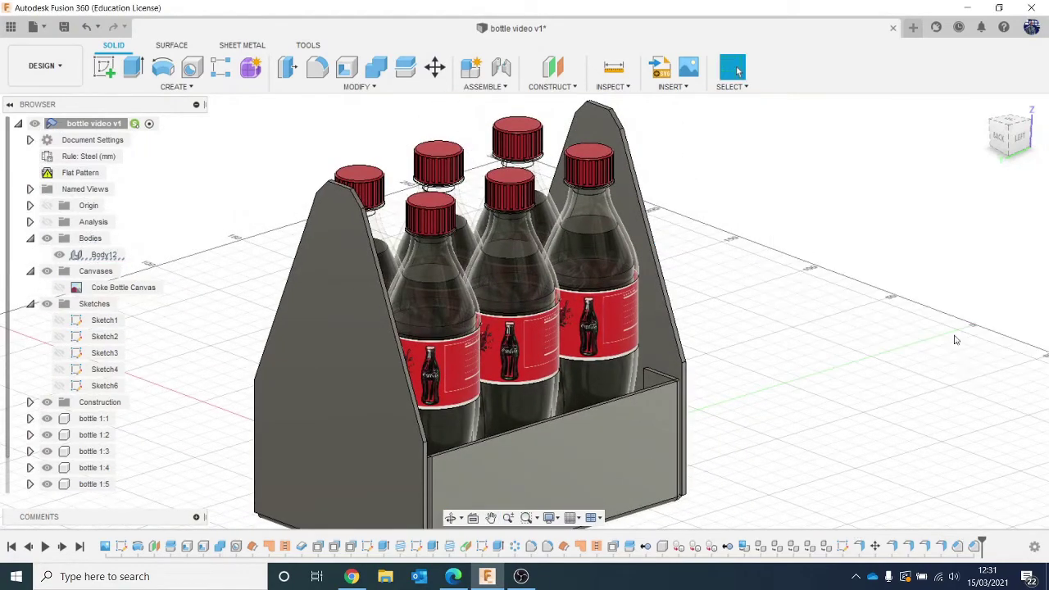
# Create a 145.01 mm flange at 90 degrees from one end wall's top edge across the bottles as a carrying handle
pyautogui.scroll(-2, 969, 372)
pyautogui.moveTo(1016, 149); pyautogui.dragTo(1046, 164)
pyautogui.click(1011, 140)
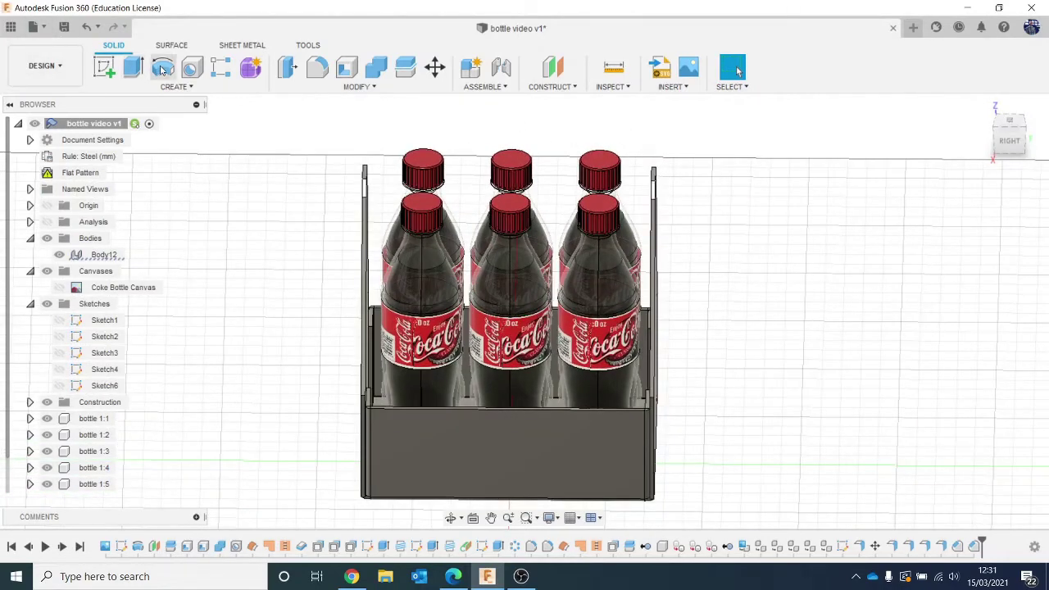
pyautogui.click(243, 46)
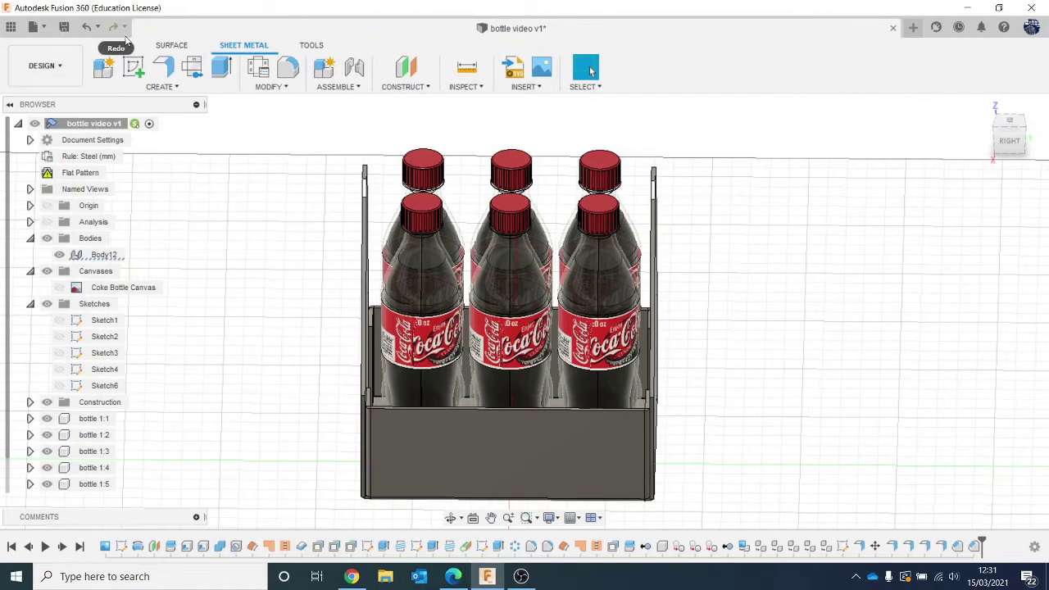
pyautogui.click(161, 67)
pyautogui.scroll(5, 533, 160)
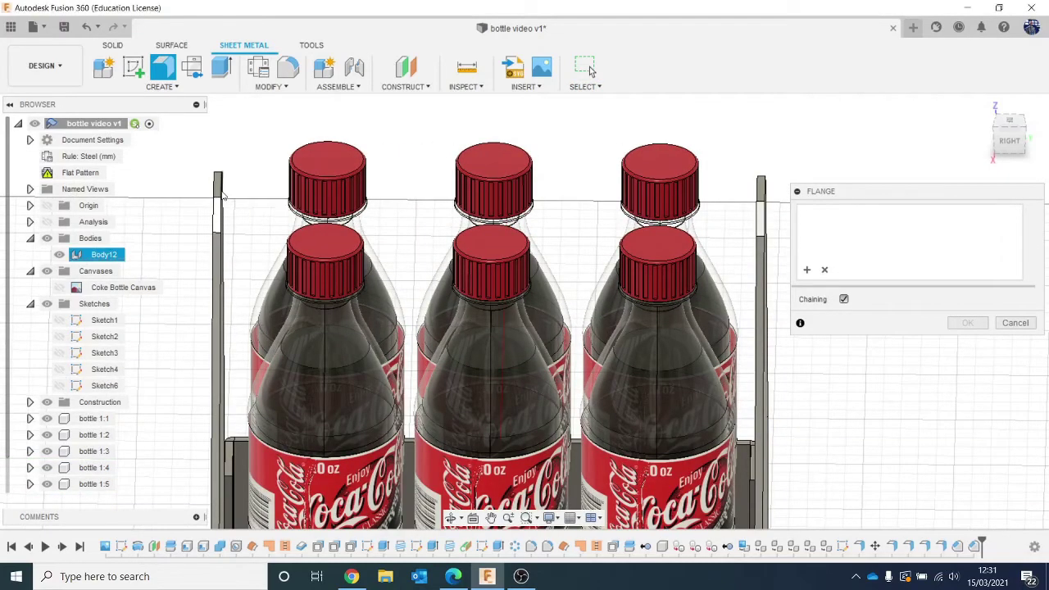
pyautogui.click(223, 194)
pyautogui.moveTo(246, 186); pyautogui.dragTo(762, 200)
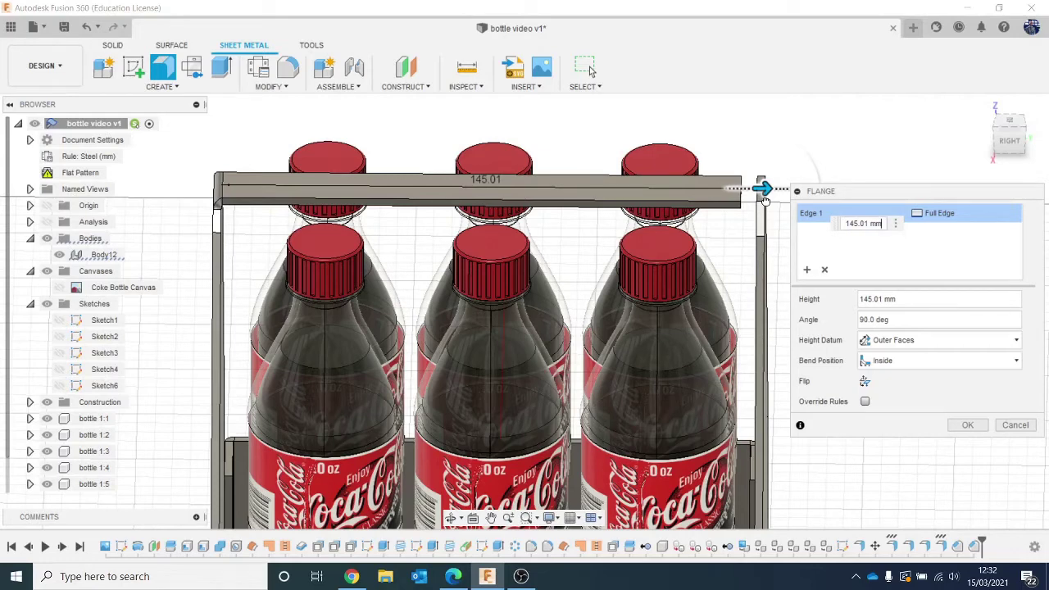
pyautogui.click(984, 427)
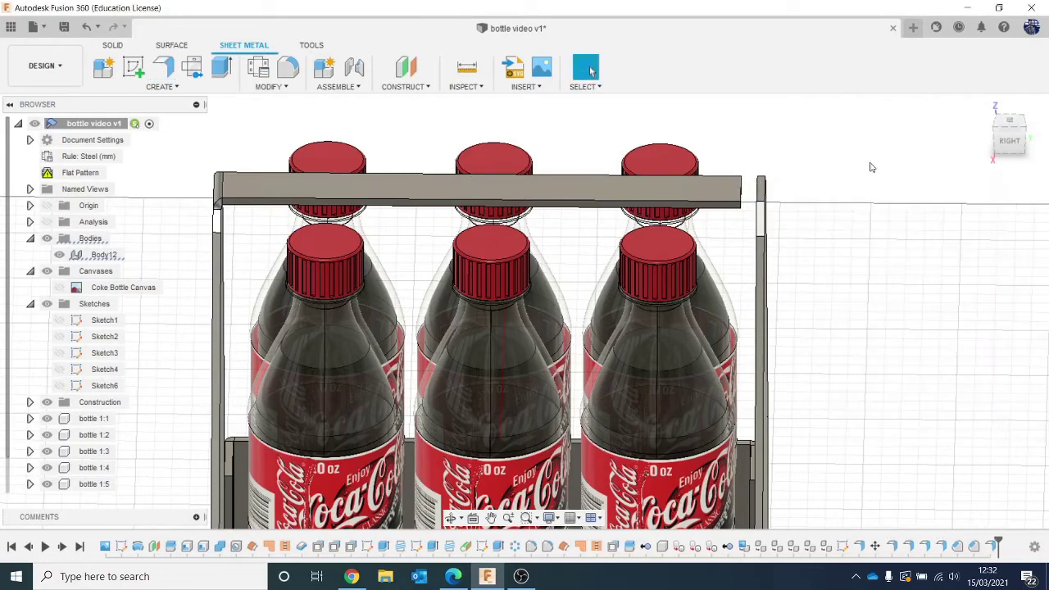
pyautogui.click(169, 69)
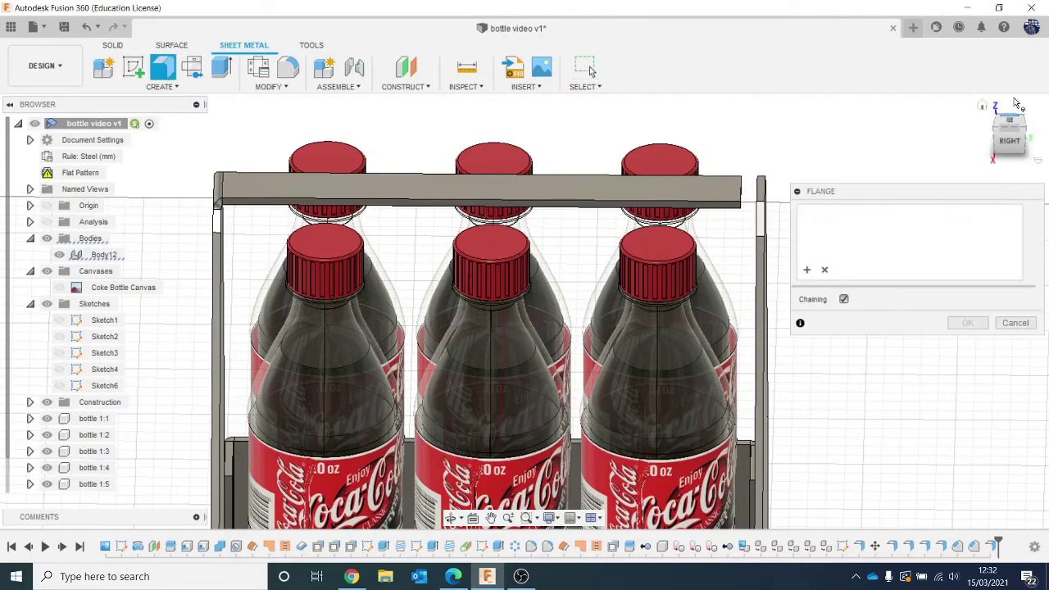
pyautogui.click(1003, 127)
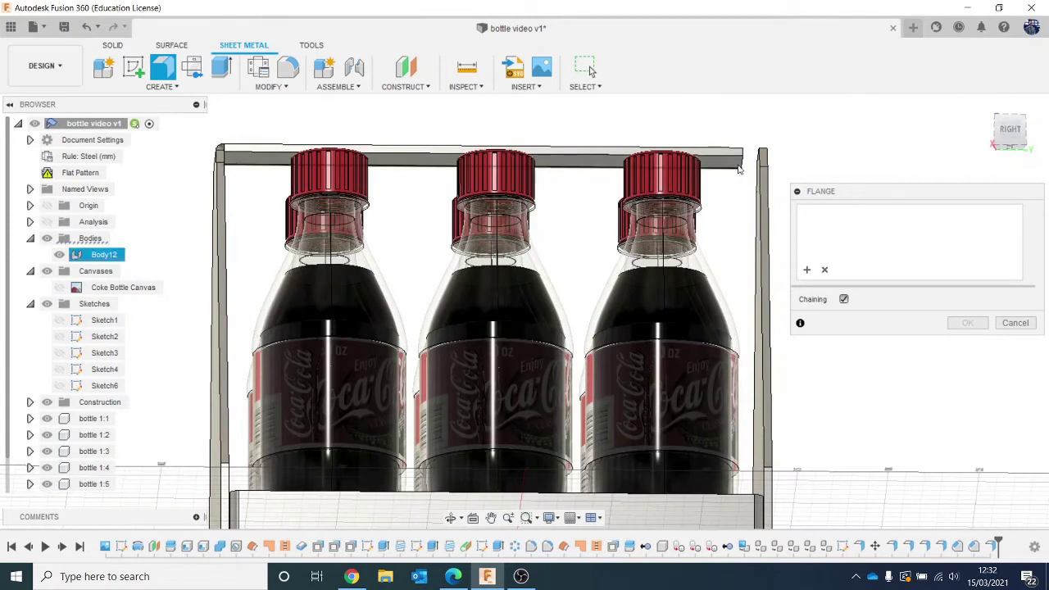
pyautogui.click(742, 166)
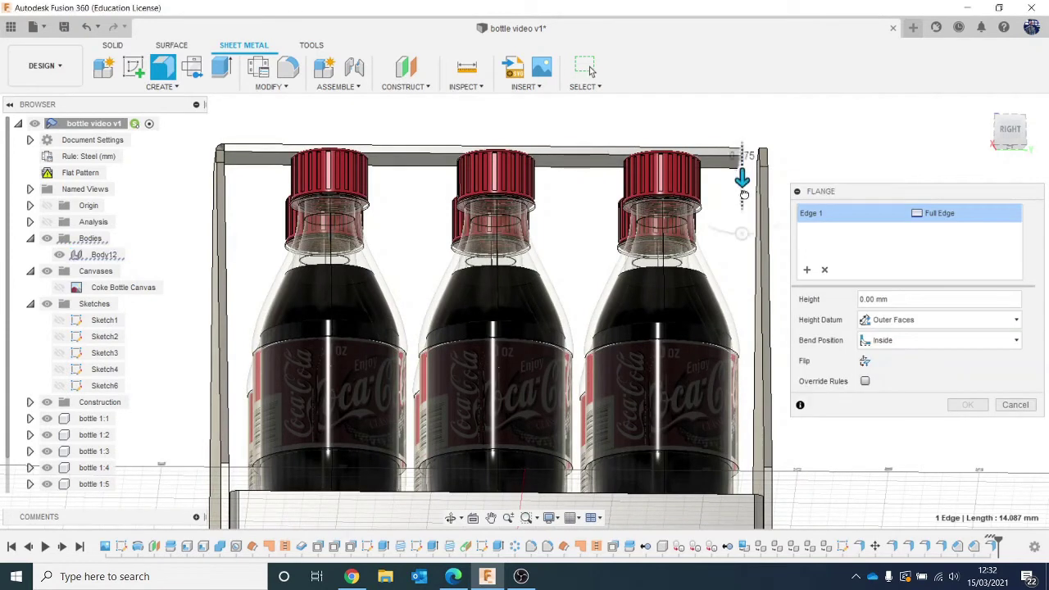
pyautogui.moveTo(743, 175); pyautogui.dragTo(742, 304)
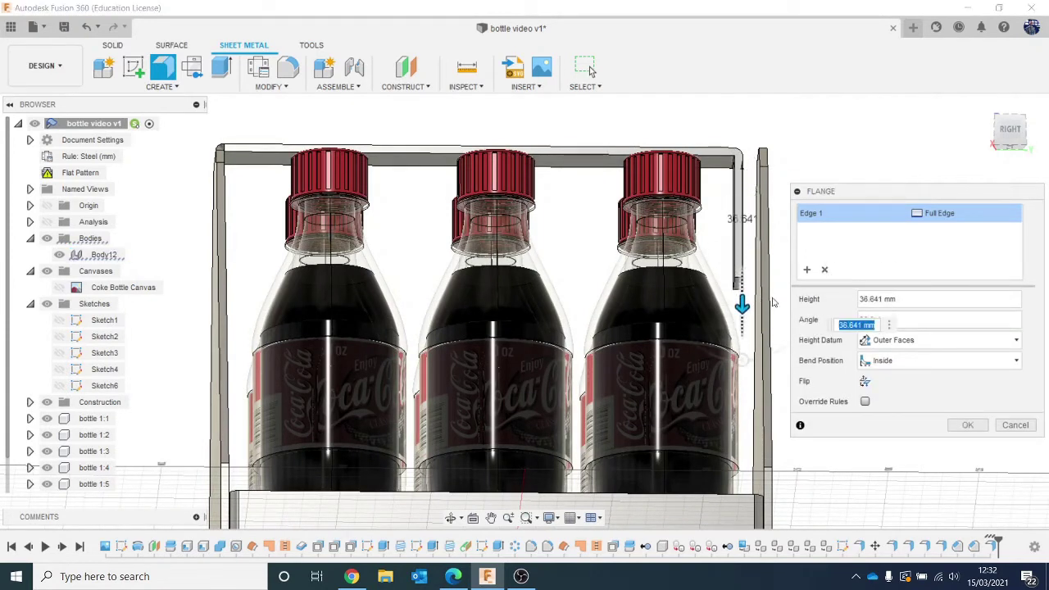
pyautogui.moveTo(999, 144); pyautogui.dragTo(996, 163)
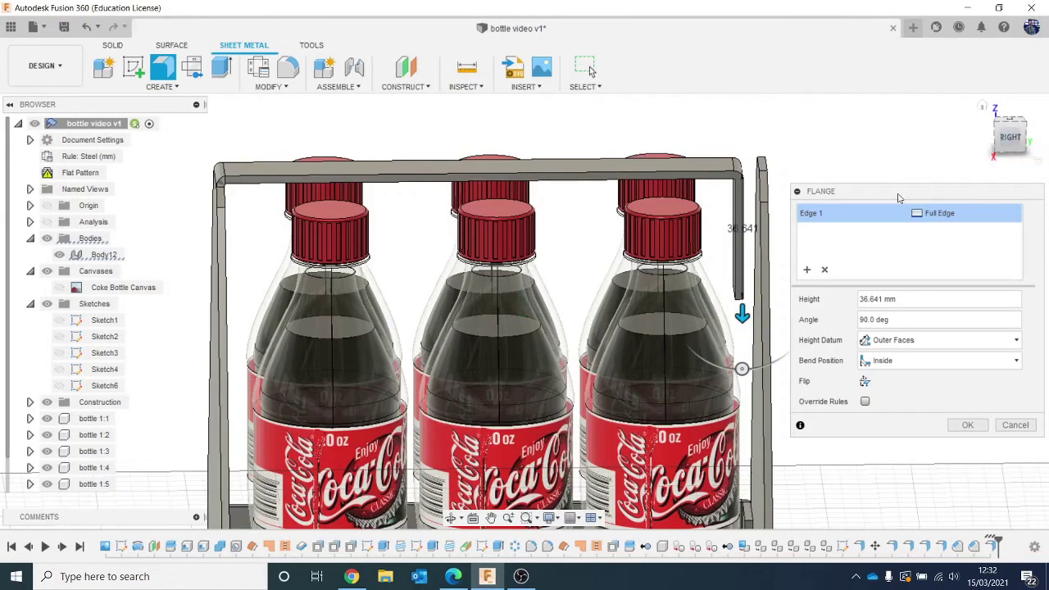
pyautogui.moveTo(741, 368)
pyautogui.mouseDown()
pyautogui.moveTo(750, 370)
pyautogui.moveTo(741, 368)
pyautogui.mouseUp()
pyautogui.scroll(-2, 675, 353)
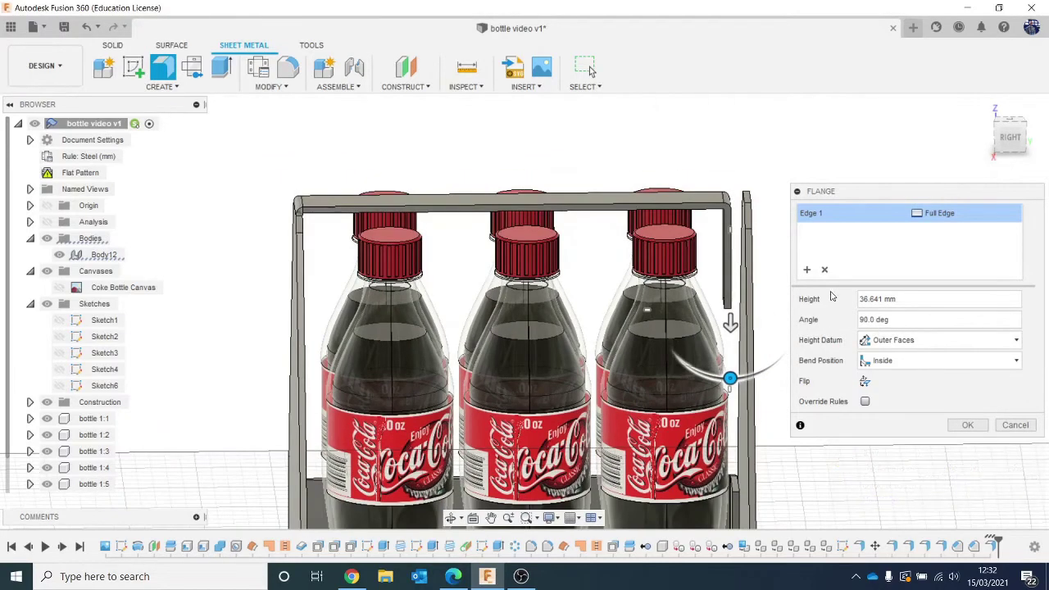
pyautogui.scroll(-2, 774, 305)
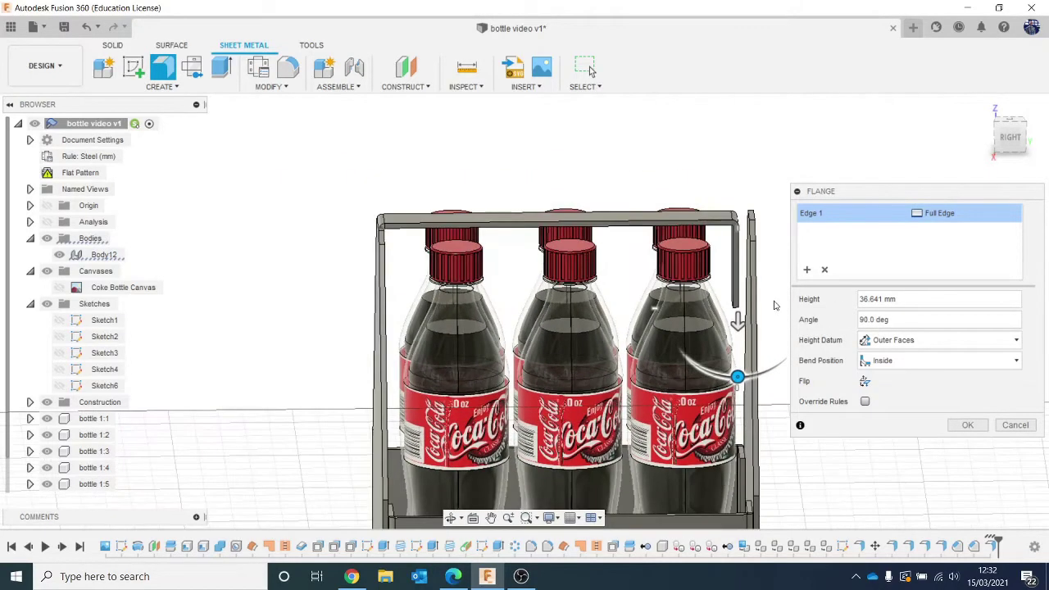
pyautogui.click(1014, 425)
# Edit the handle flange and extend its height to about 147.5 mm, closer to the opposite end wall
pyautogui.scroll(5, 831, 227)
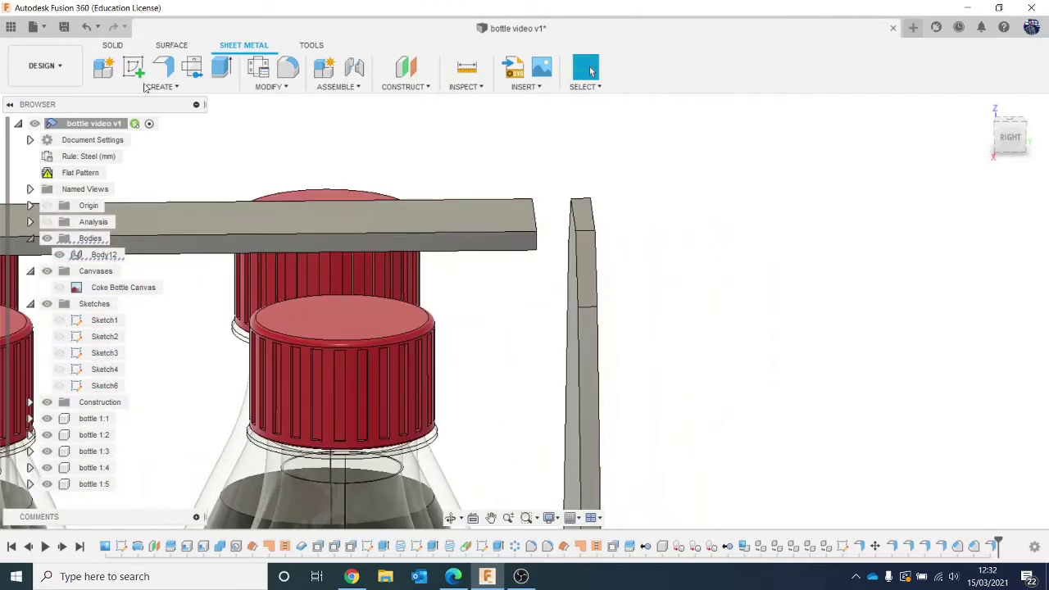
pyautogui.rightClick(998, 545)
pyautogui.click(975, 470)
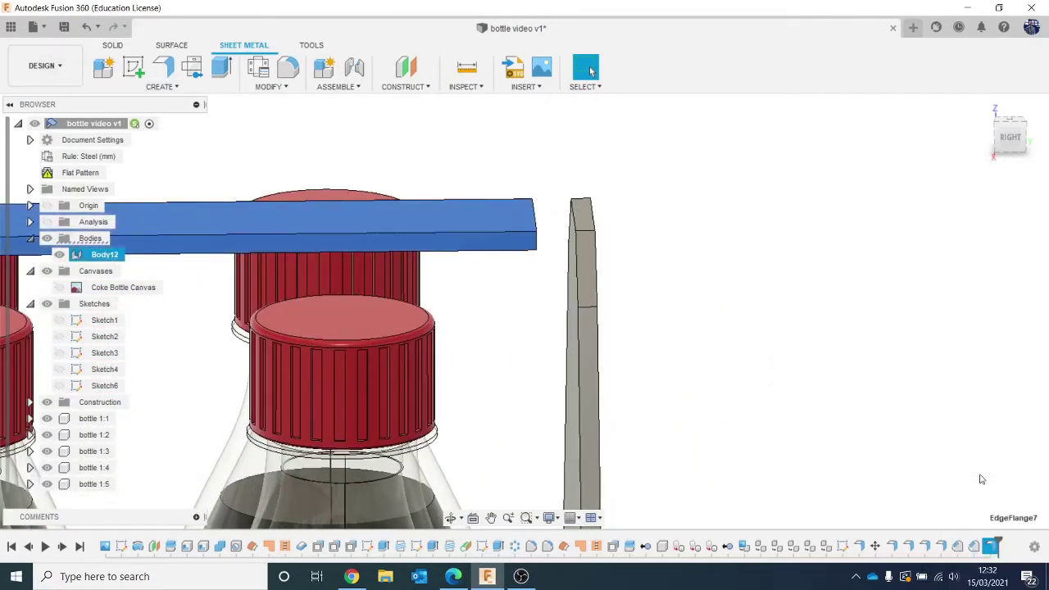
pyautogui.moveTo(571, 214); pyautogui.dragTo(586, 214)
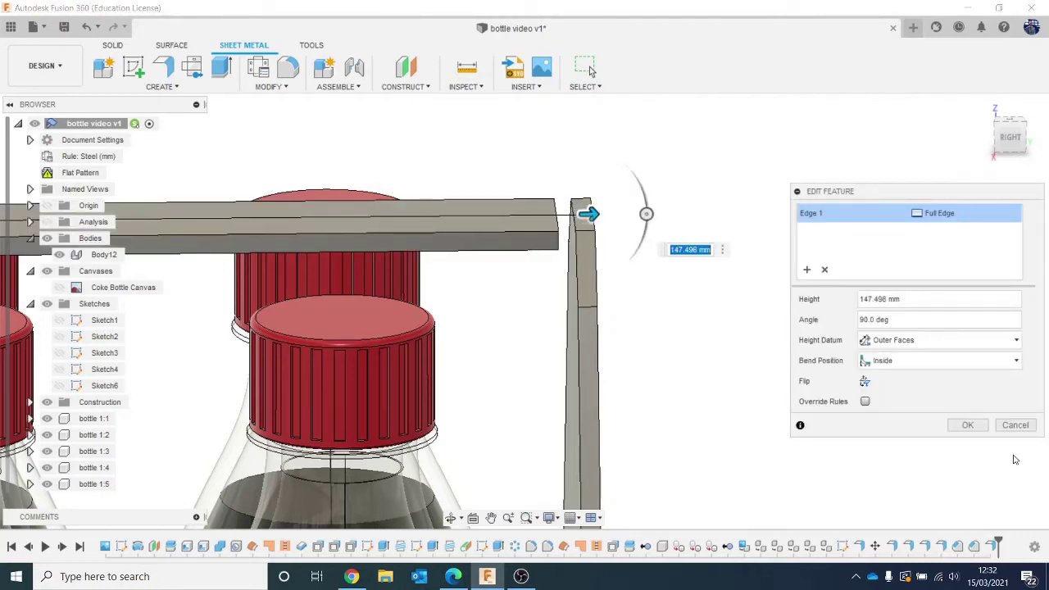
pyautogui.click(968, 426)
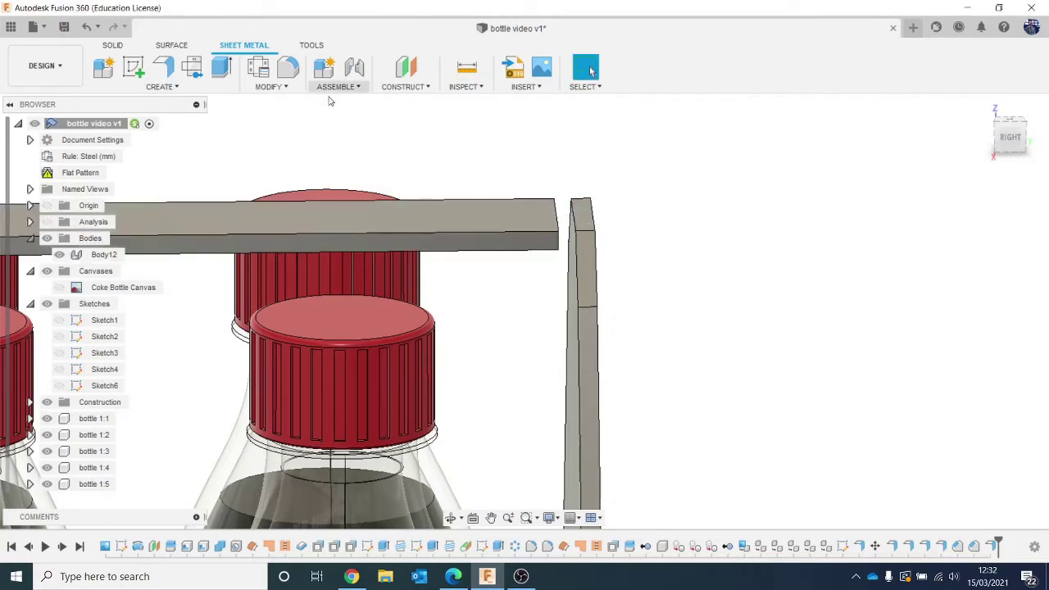
# Create a 30.91 mm downward flange at 90 degrees from the handle's free end, alongside the opposite end wall
pyautogui.click(163, 67)
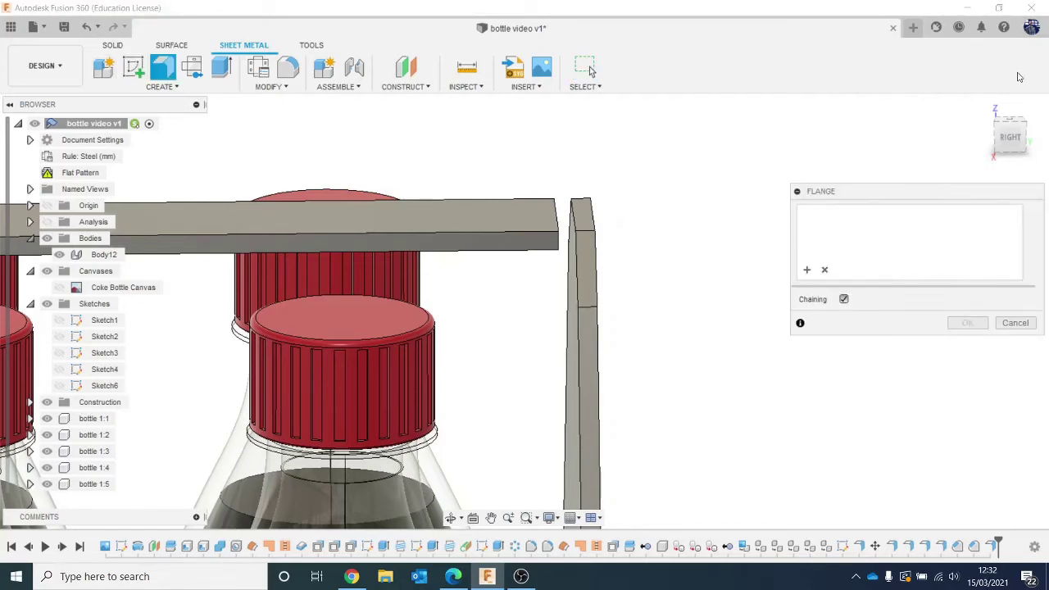
pyautogui.click(1011, 136)
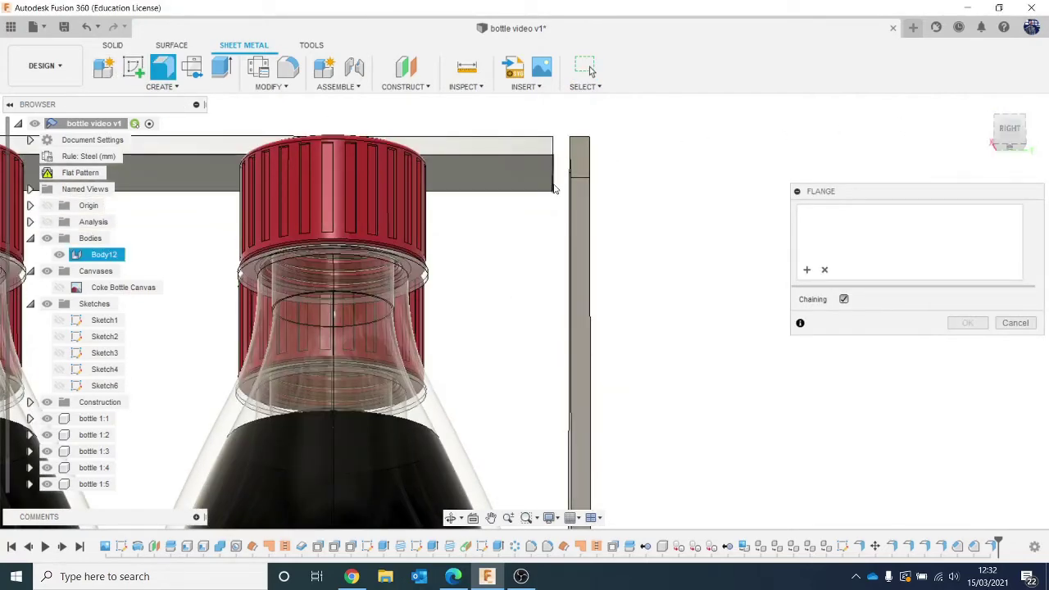
pyautogui.click(553, 188)
pyautogui.scroll(-3, 555, 283)
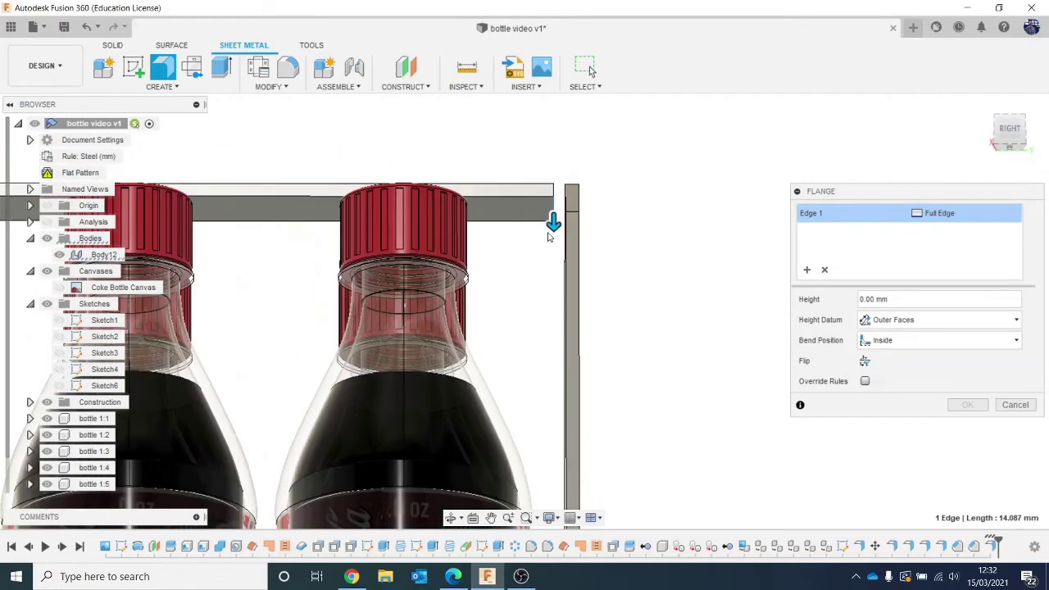
pyautogui.moveTo(554, 220); pyautogui.dragTo(554, 370)
pyautogui.scroll(-1, 577, 407)
pyautogui.scroll(-2, 576, 407)
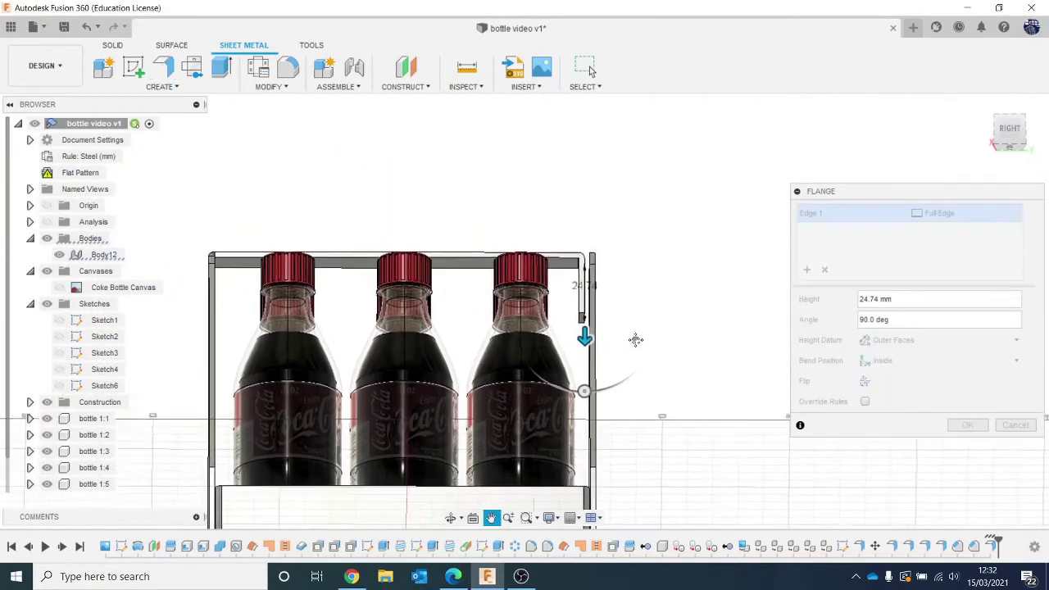
pyautogui.moveTo(603, 310); pyautogui.dragTo(604, 325)
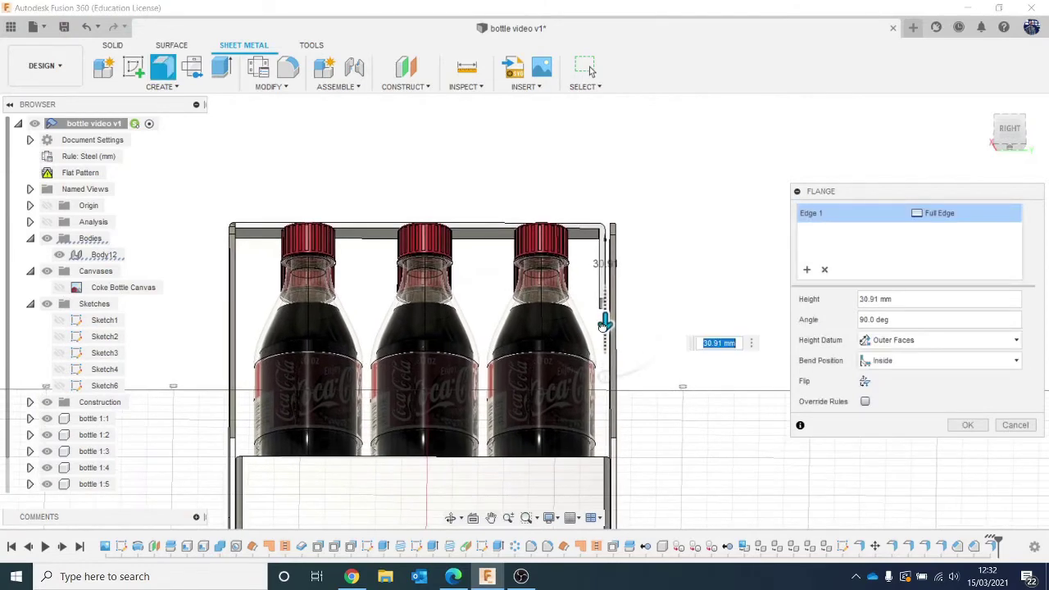
pyautogui.click(1015, 121)
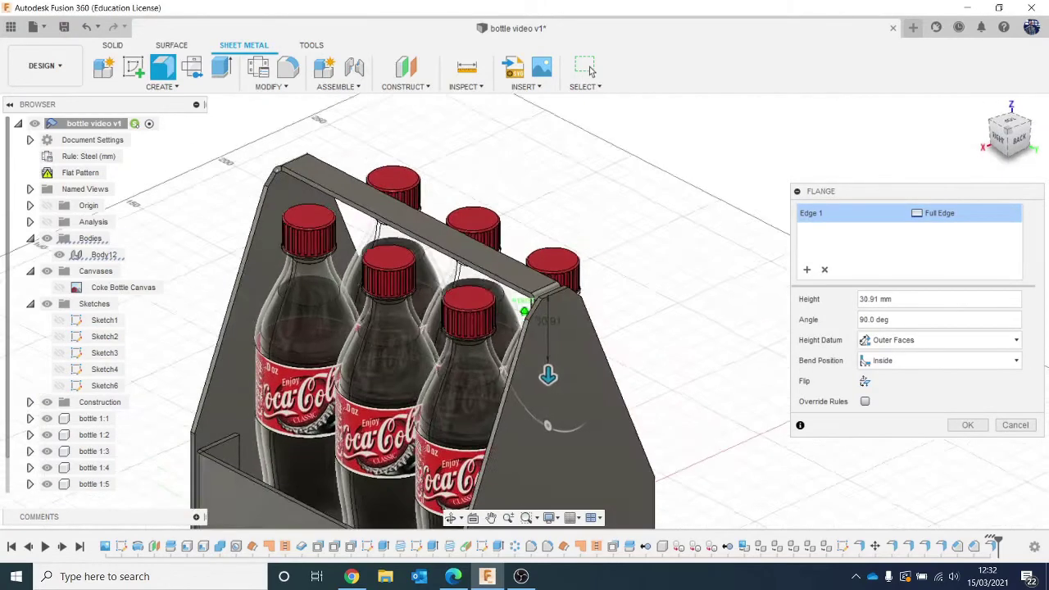
pyautogui.moveTo(1015, 121)
pyautogui.mouseDown()
pyautogui.moveTo(1040, 110)
pyautogui.moveTo(1011, 143)
pyautogui.mouseUp()
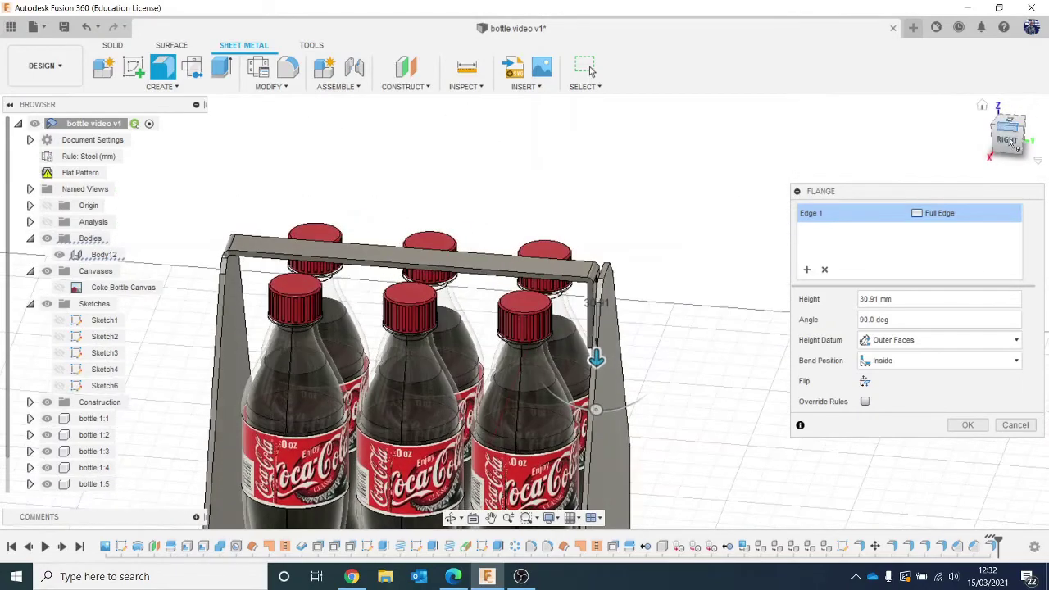
pyautogui.click(967, 423)
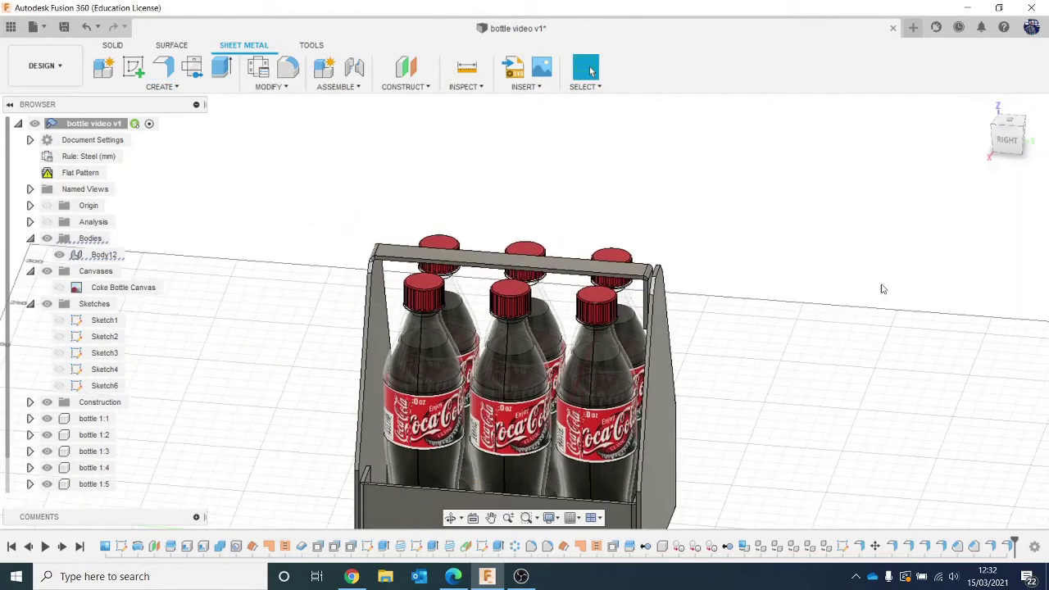
pyautogui.scroll(1, 644, 246)
pyautogui.click(163, 69)
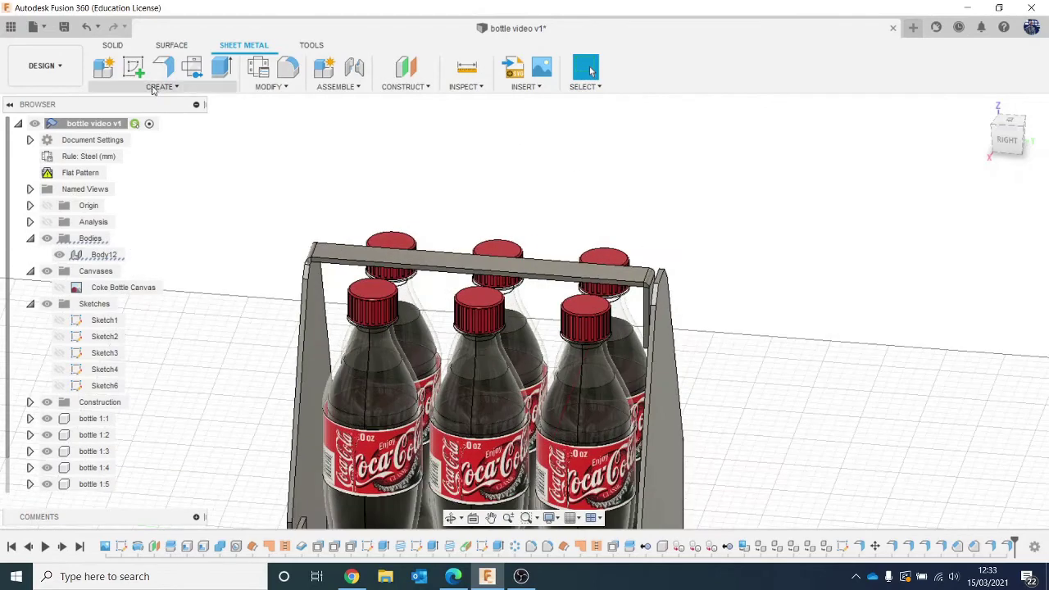
pyautogui.scroll(2, 505, 288)
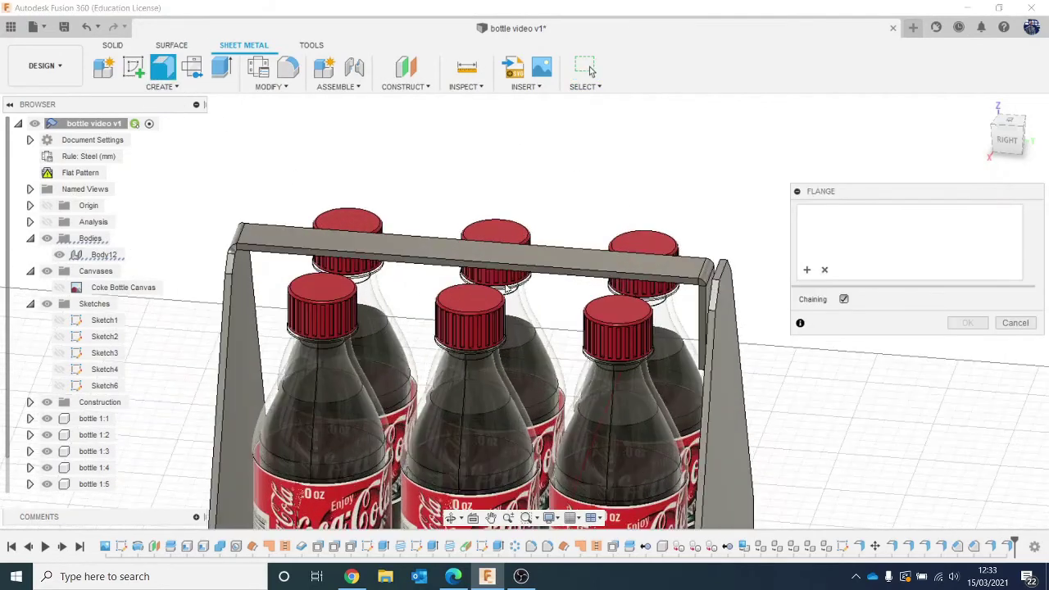
pyautogui.click(510, 264)
pyautogui.click(476, 227)
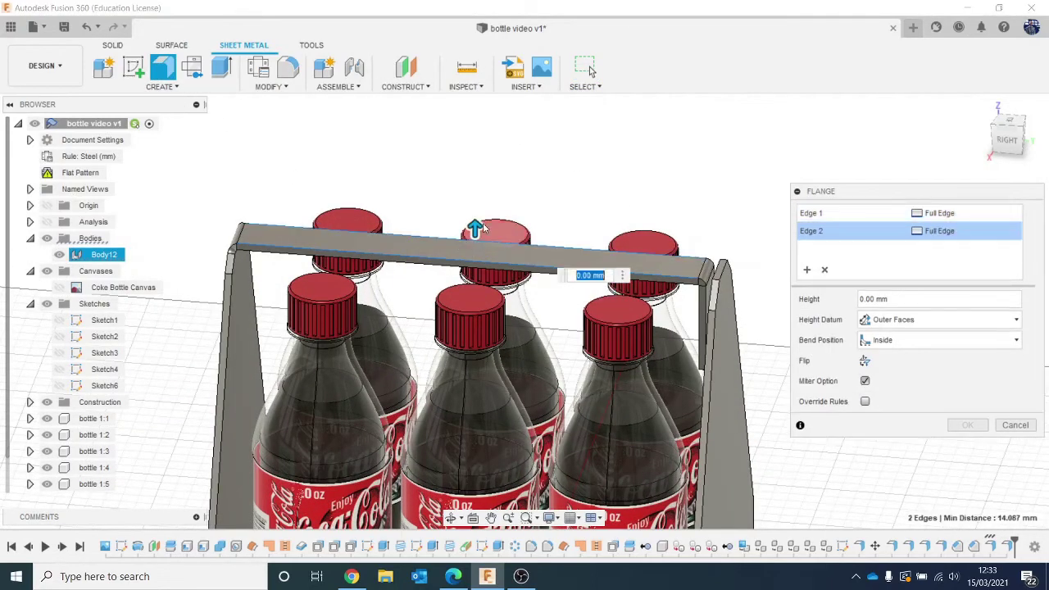
pyautogui.moveTo(474, 225); pyautogui.dragTo(474, 141)
pyautogui.moveTo(1020, 108)
pyautogui.mouseDown()
pyautogui.moveTo(1010, 145)
pyautogui.moveTo(1026, 145)
pyautogui.moveTo(981, 146)
pyautogui.mouseUp()
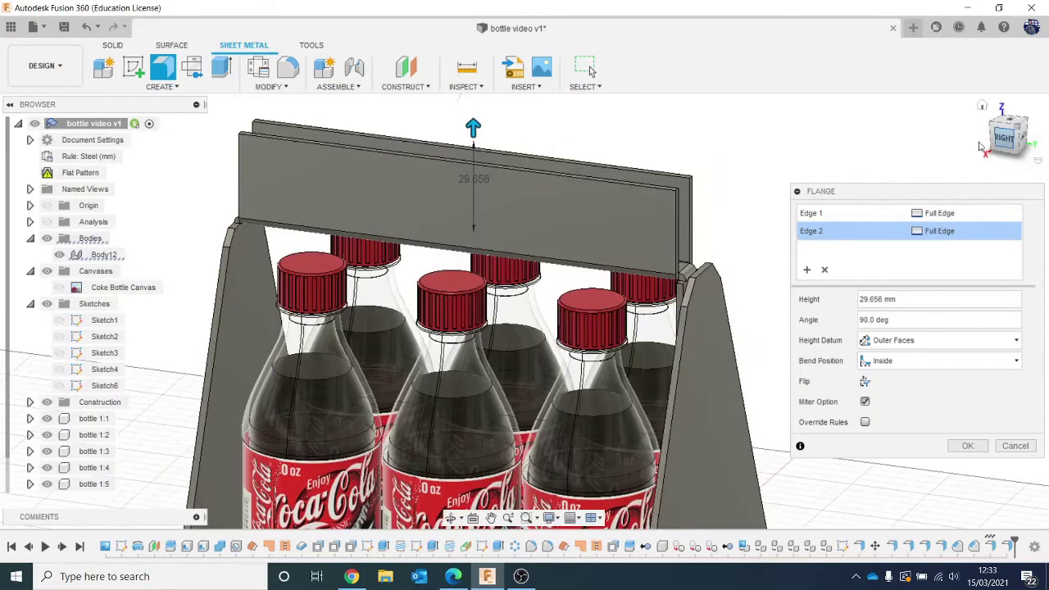
pyautogui.click(1016, 445)
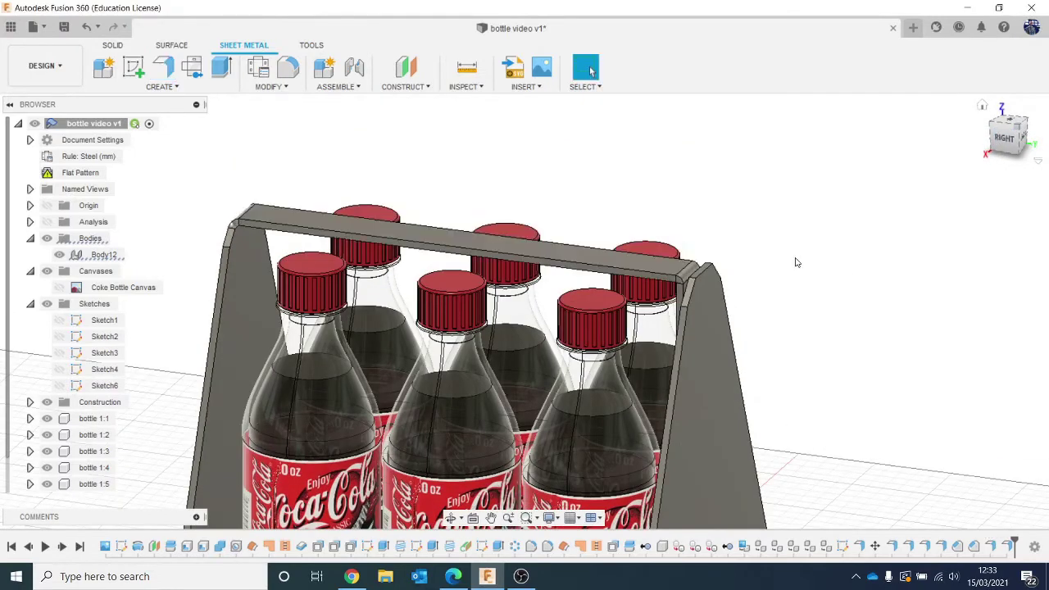
# Start a 26.095 mm upward flange along one long edge of the handle and tilt it inward to about 97.5 degrees
pyautogui.click(160, 69)
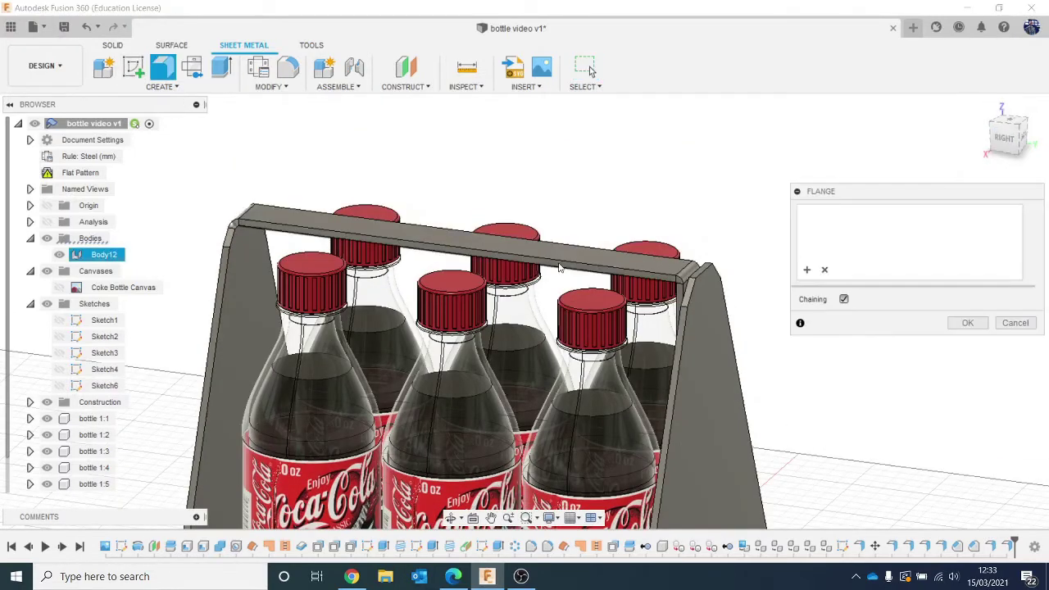
pyautogui.click(434, 239)
pyautogui.moveTo(457, 230); pyautogui.dragTo(457, 153)
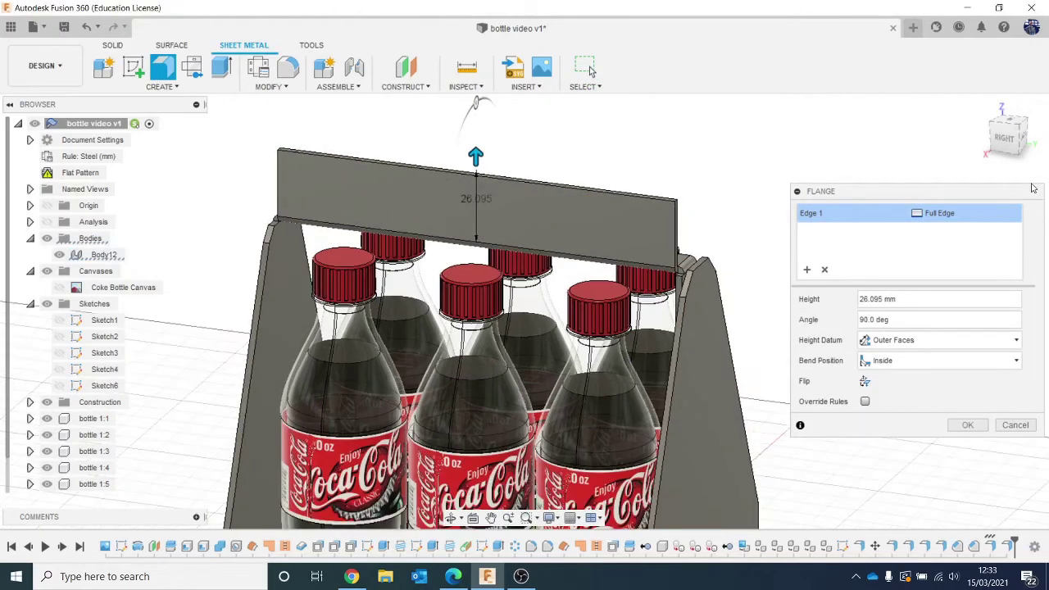
pyautogui.moveTo(1011, 144); pyautogui.dragTo(983, 123)
pyautogui.click(1013, 136)
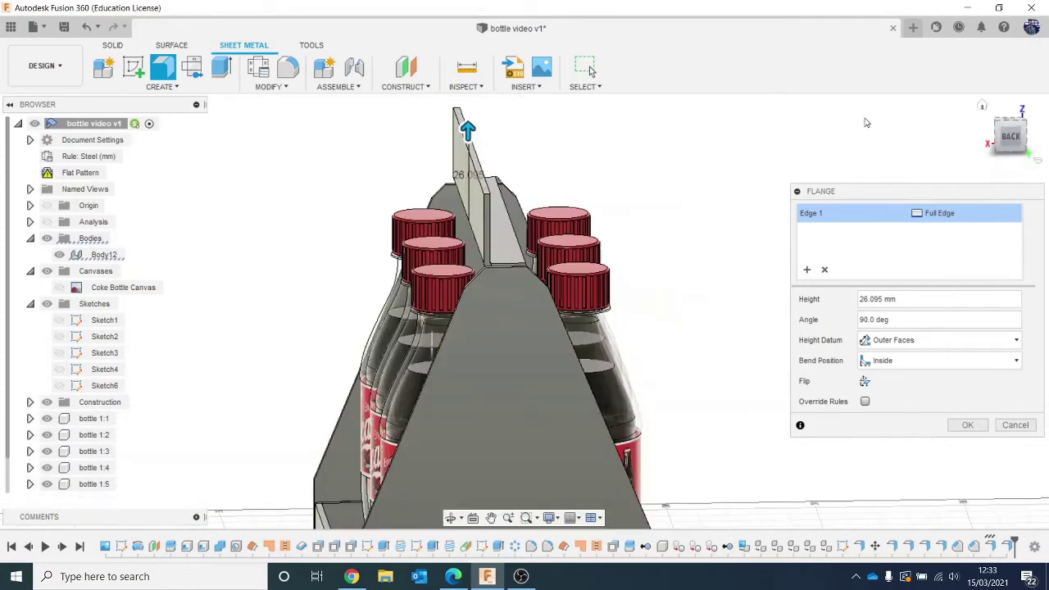
pyautogui.moveTo(368, 150)
pyautogui.mouseDown()
pyautogui.moveTo(391, 155)
pyautogui.moveTo(382, 154)
pyautogui.mouseUp()
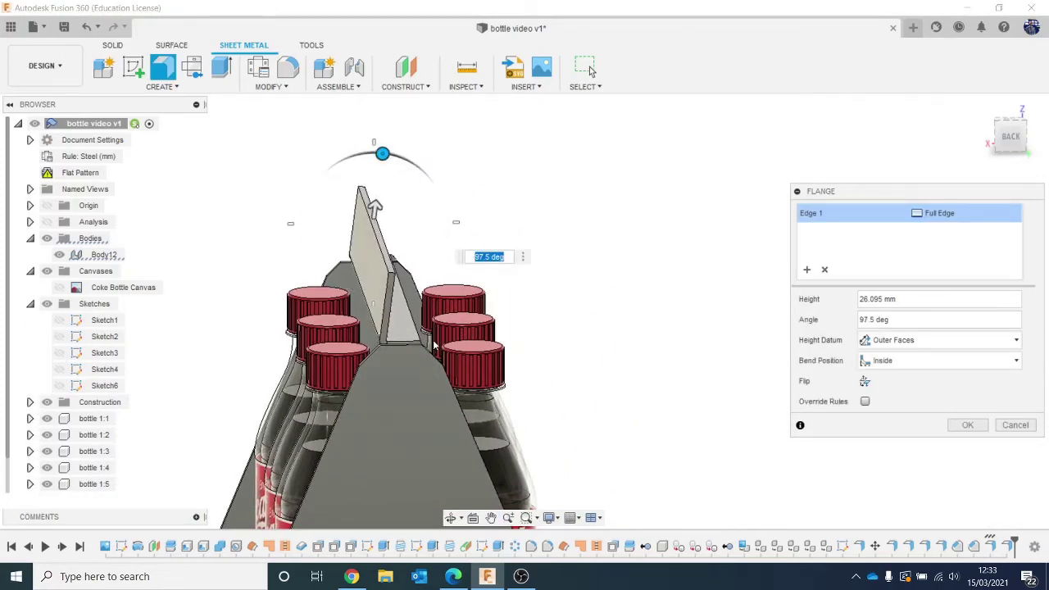
# Add the handle's opposite long edge to the flange and create both flanges tilted inward at 99.4 degrees
pyautogui.click(414, 326)
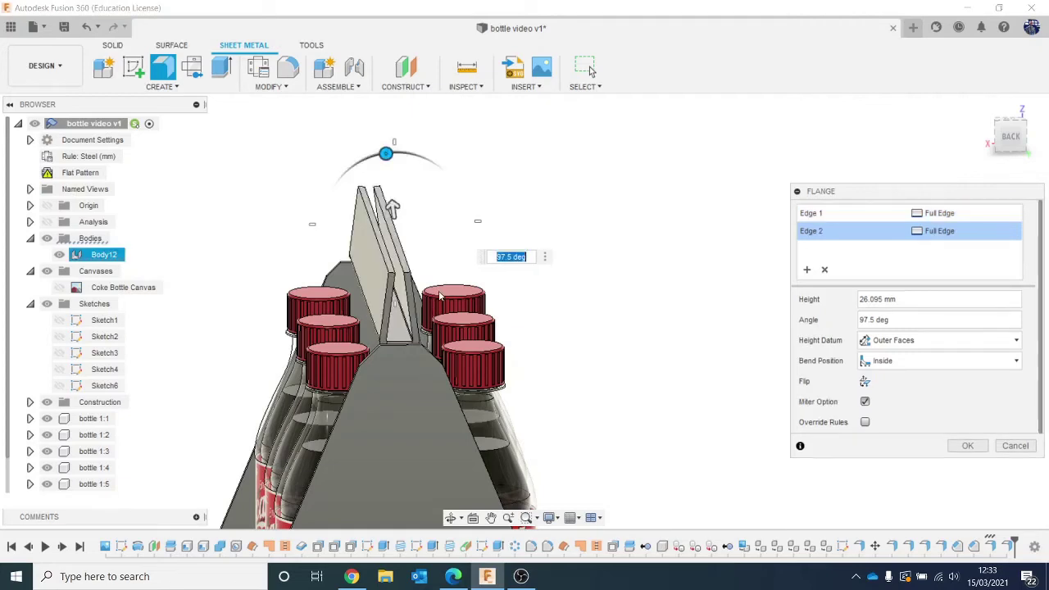
pyautogui.click(1010, 131)
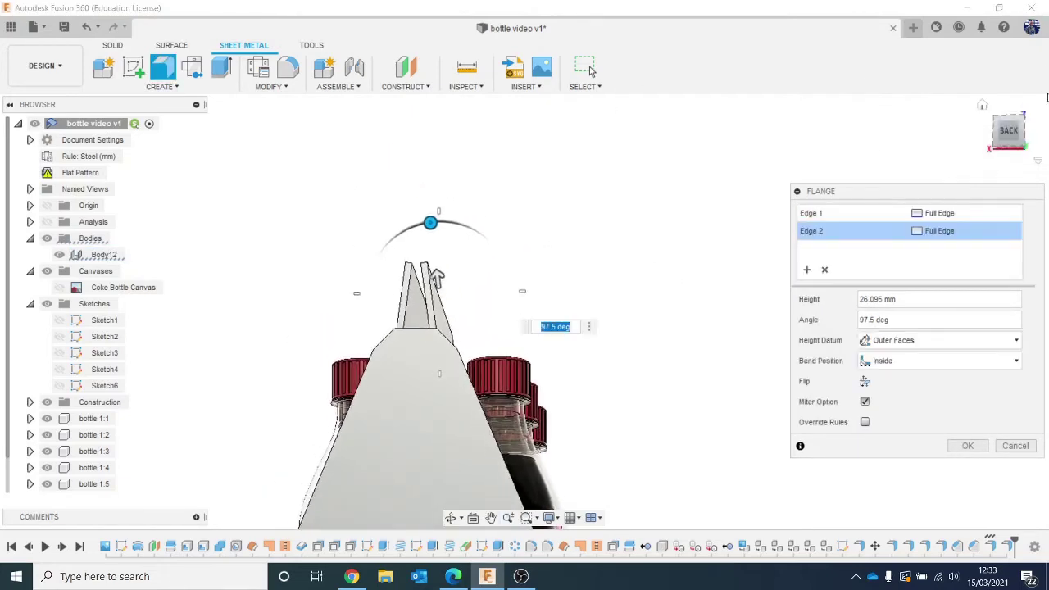
pyautogui.click(1015, 120)
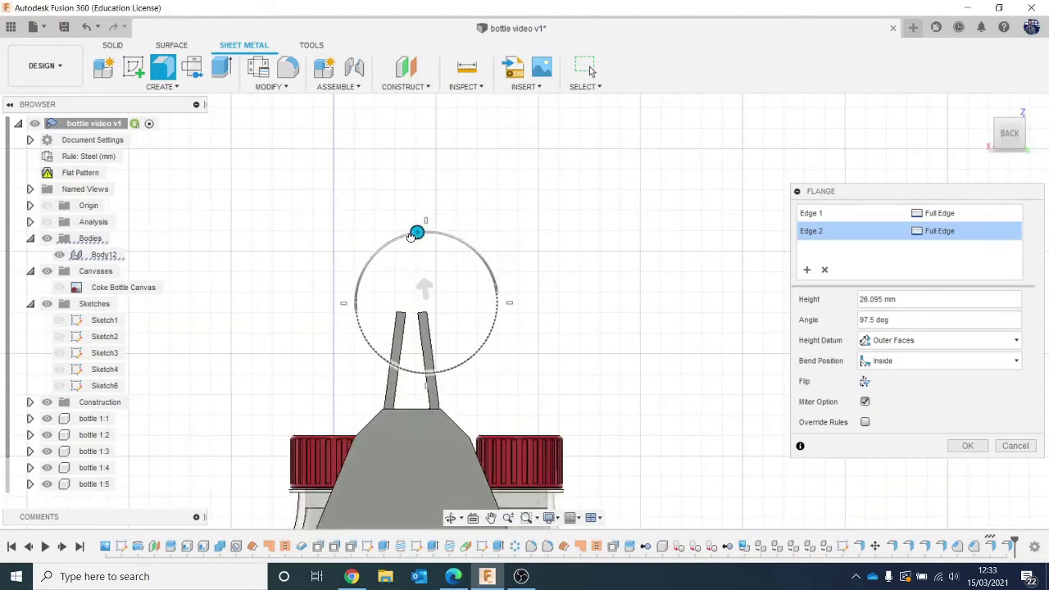
pyautogui.moveTo(413, 236)
pyautogui.mouseDown()
pyautogui.moveTo(401, 231)
pyautogui.moveTo(438, 229)
pyautogui.moveTo(411, 237)
pyautogui.mouseUp()
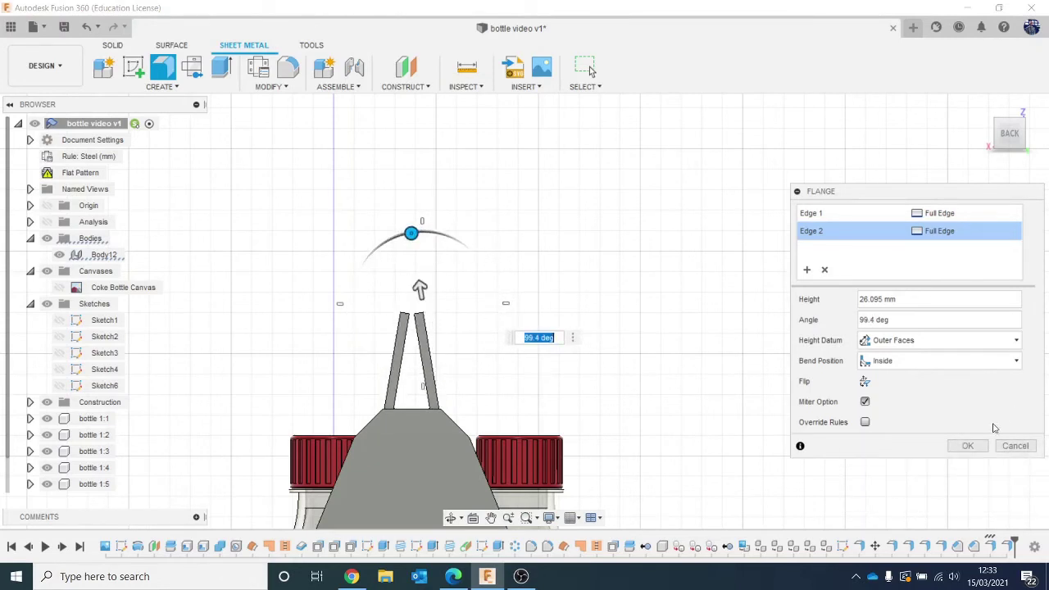
pyautogui.click(970, 445)
# Start a new solid-modelling sketch on the outer face of the carrier's long side wall
pyautogui.scroll(-5, 861, 330)
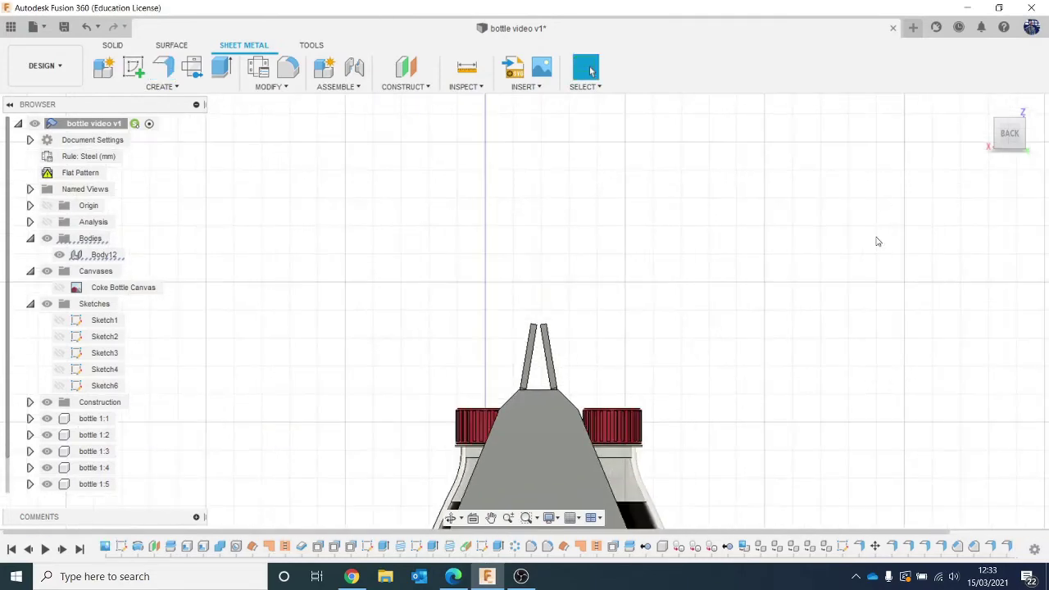
pyautogui.click(1013, 134)
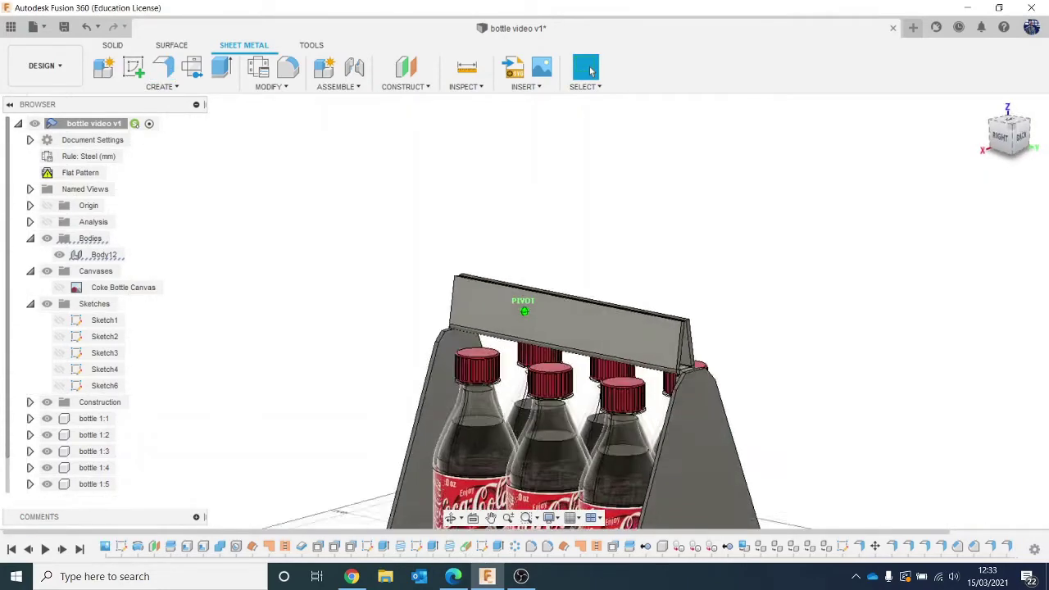
pyautogui.moveTo(807, 233); pyautogui.dragTo(758, 142, button='middle')
pyautogui.scroll(-2, 829, 260)
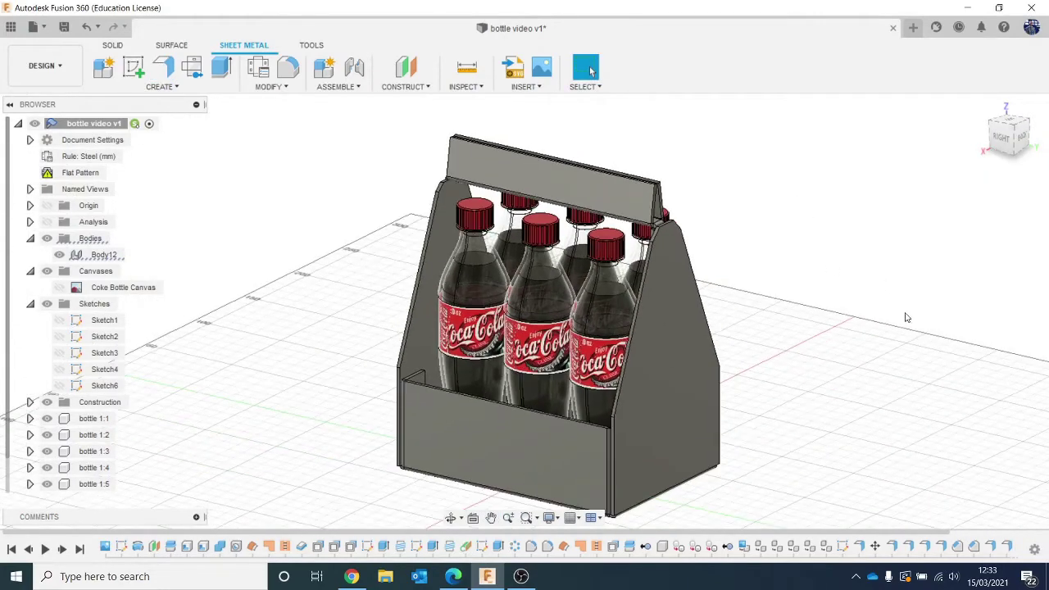
pyautogui.moveTo(907, 317); pyautogui.dragTo(855, 312, button='middle')
pyautogui.click(587, 204)
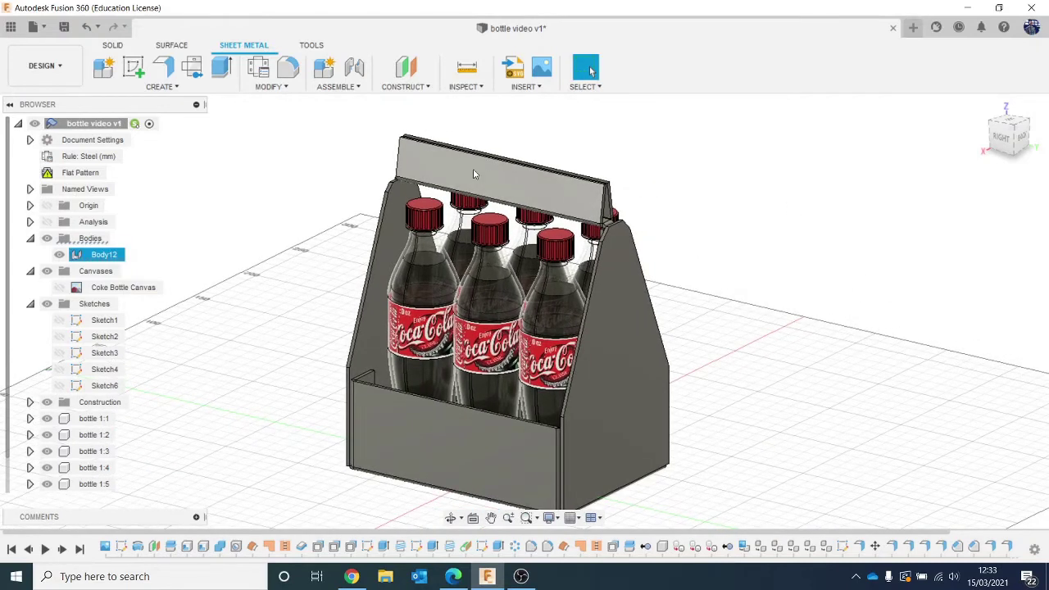
pyautogui.press('Escape')
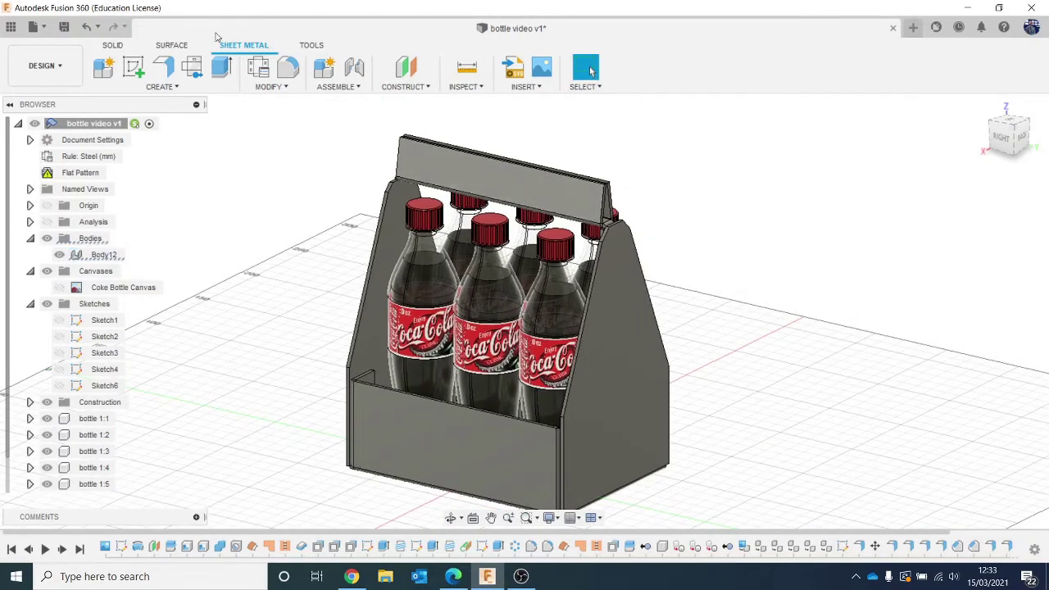
pyautogui.click(112, 46)
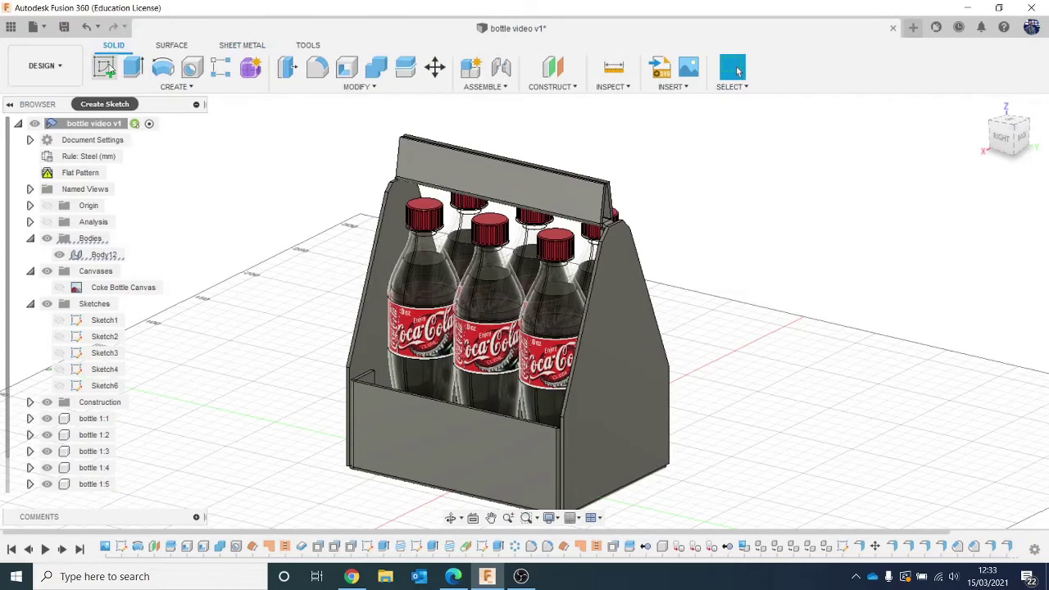
pyautogui.click(109, 66)
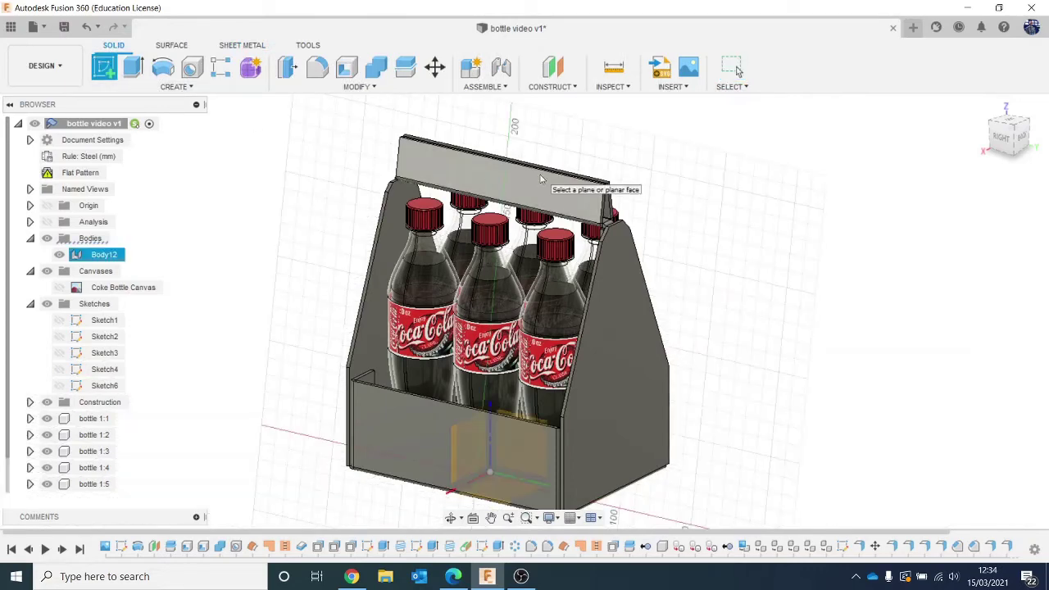
pyautogui.press('Escape')
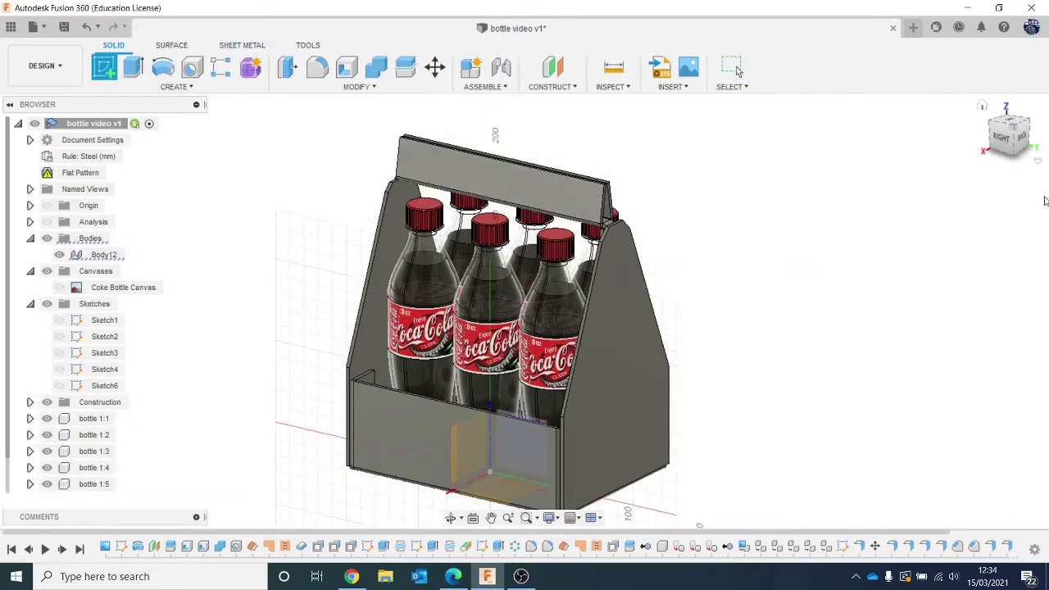
pyautogui.click(1020, 136)
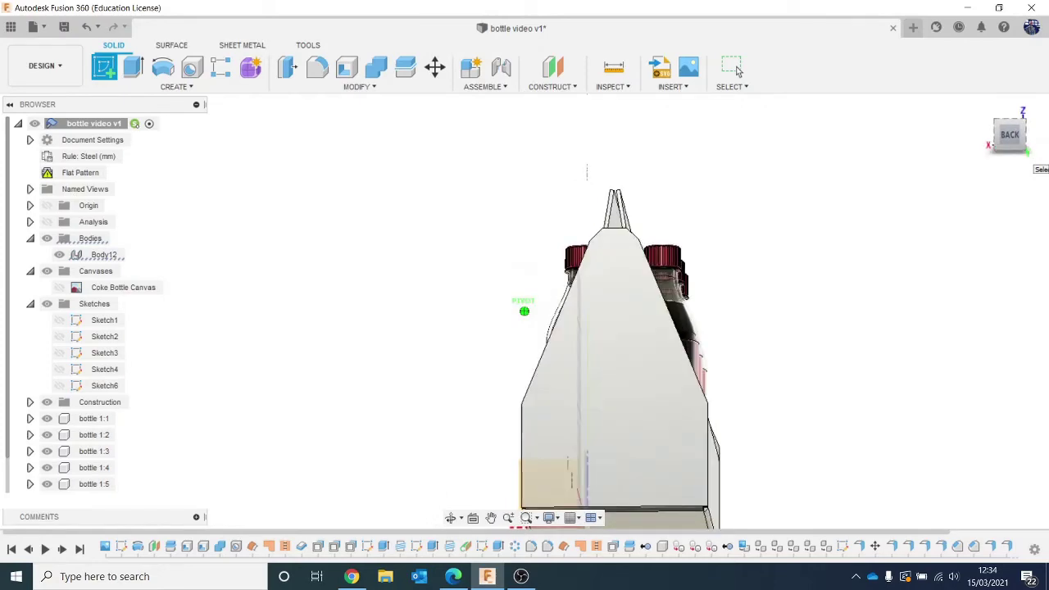
pyautogui.moveTo(1020, 141); pyautogui.dragTo(1036, 145)
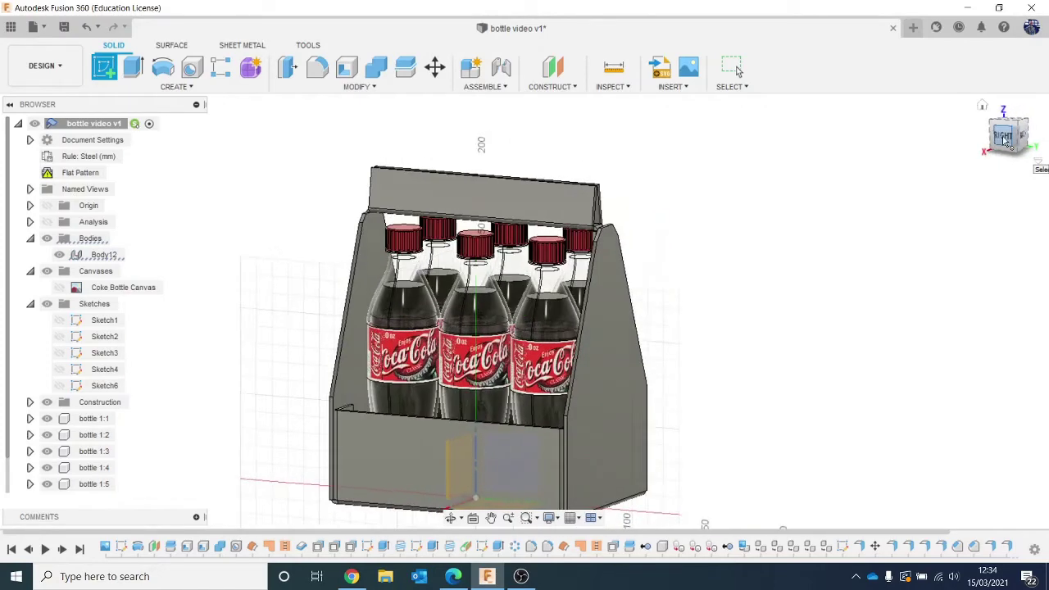
pyautogui.click(365, 463)
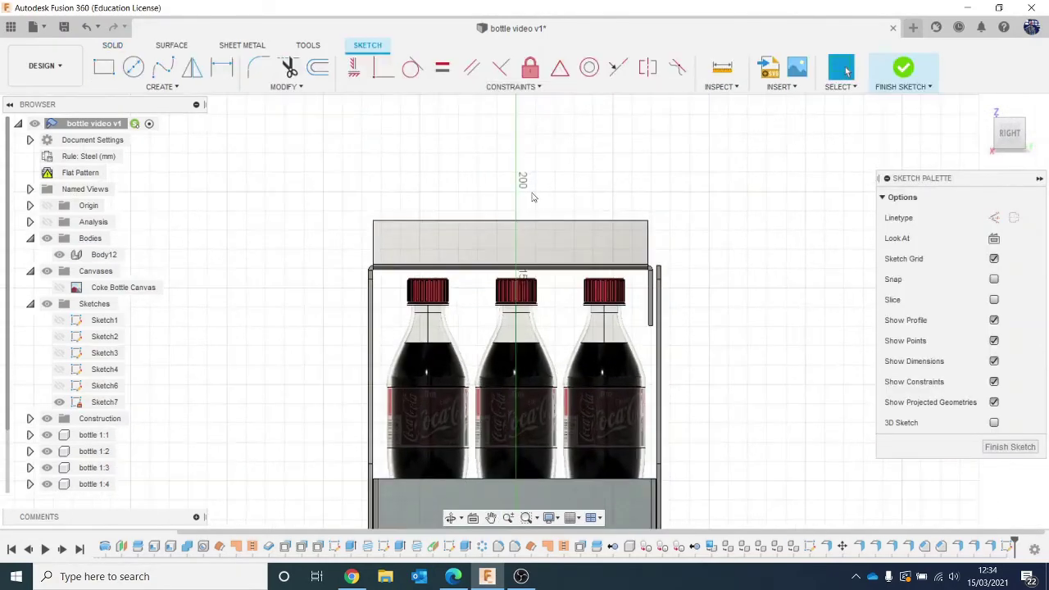
# Sketch a horizontal center-to-center slot across the handle flange, about 98 mm between centers and 11.3 mm wide, and finish the sketch
pyautogui.click(171, 86)
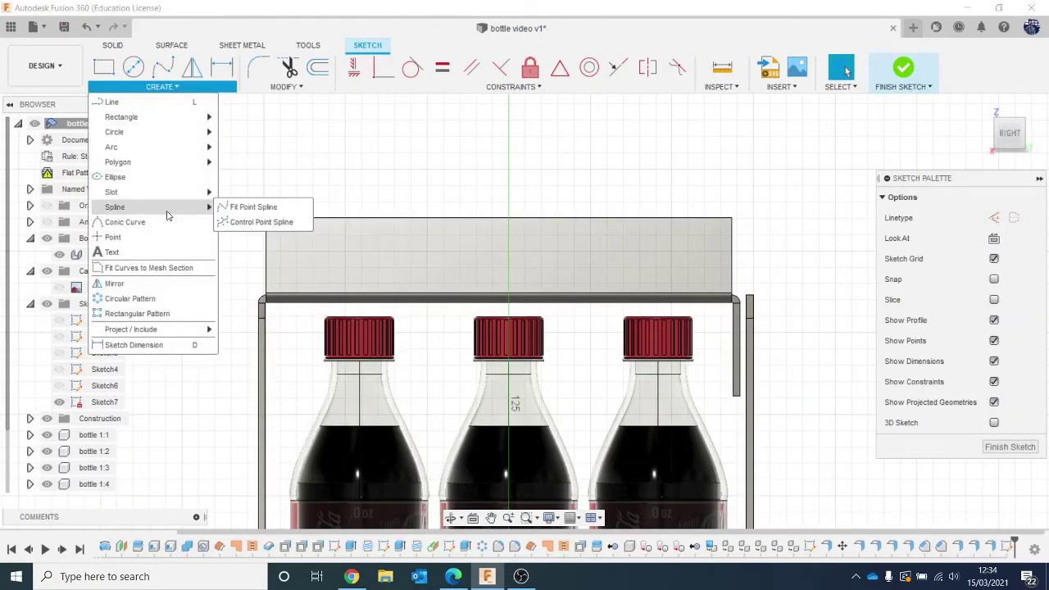
pyautogui.moveTo(151, 192)
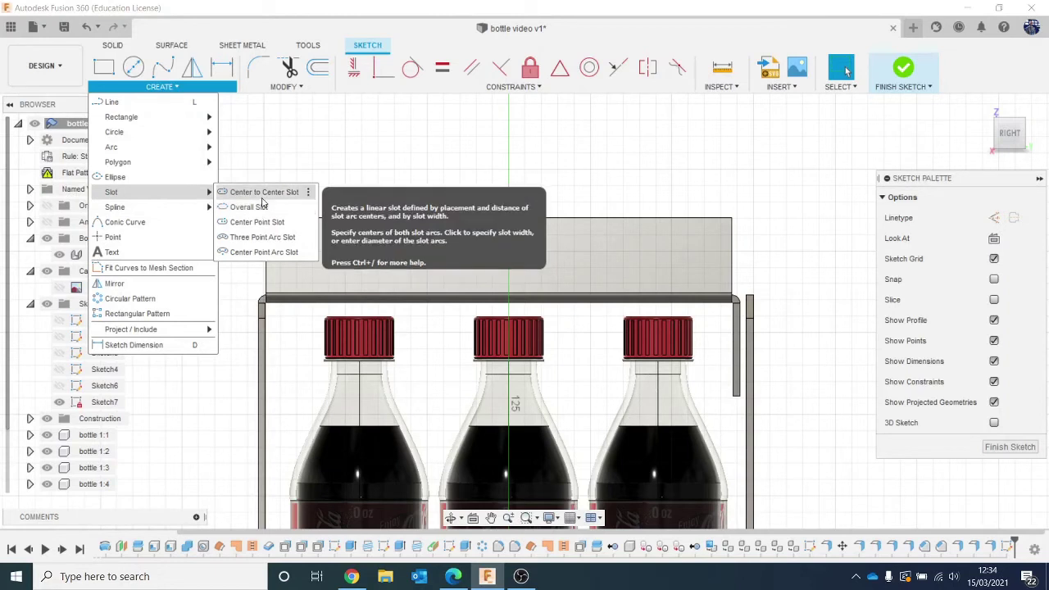
pyautogui.click(307, 191)
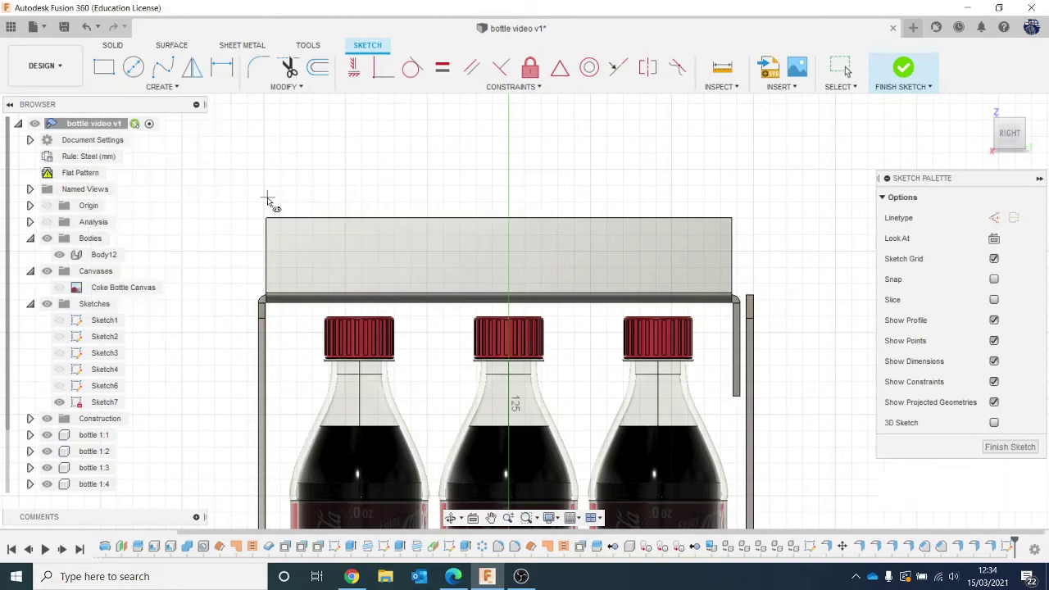
pyautogui.click(346, 252)
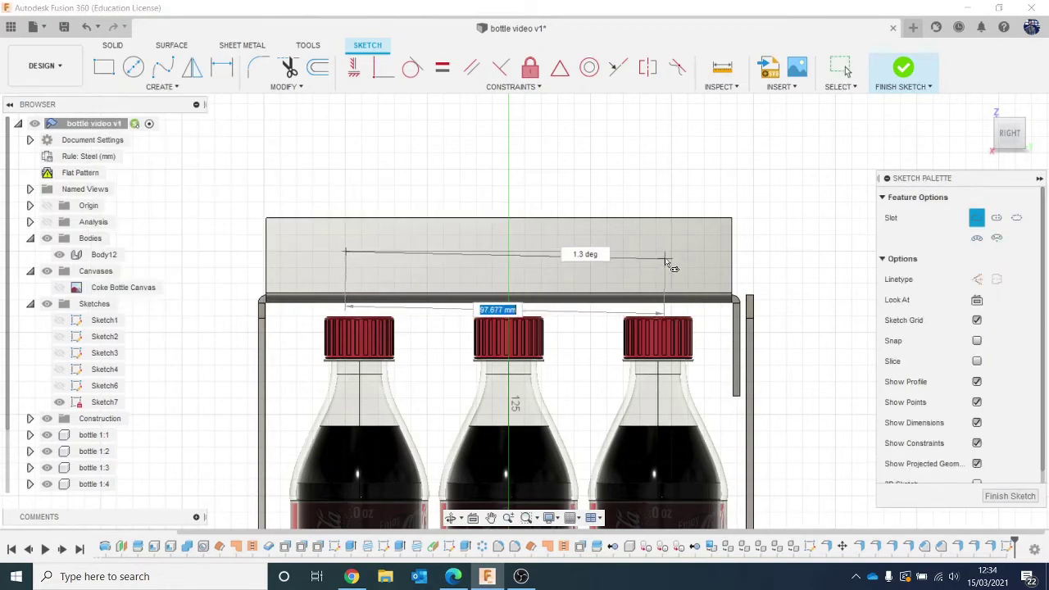
pyautogui.click(665, 252)
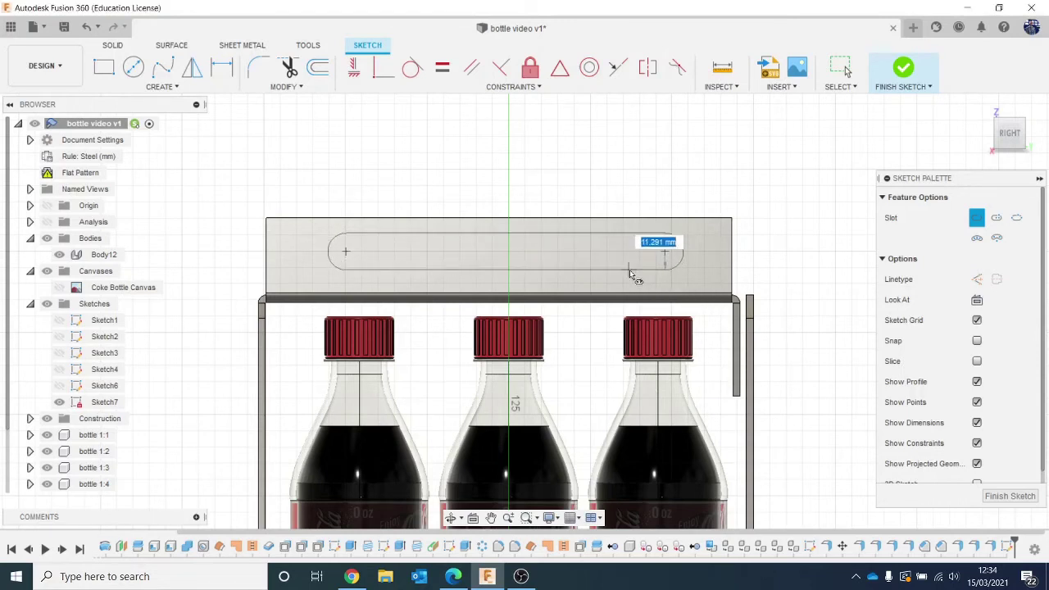
pyautogui.click(629, 270)
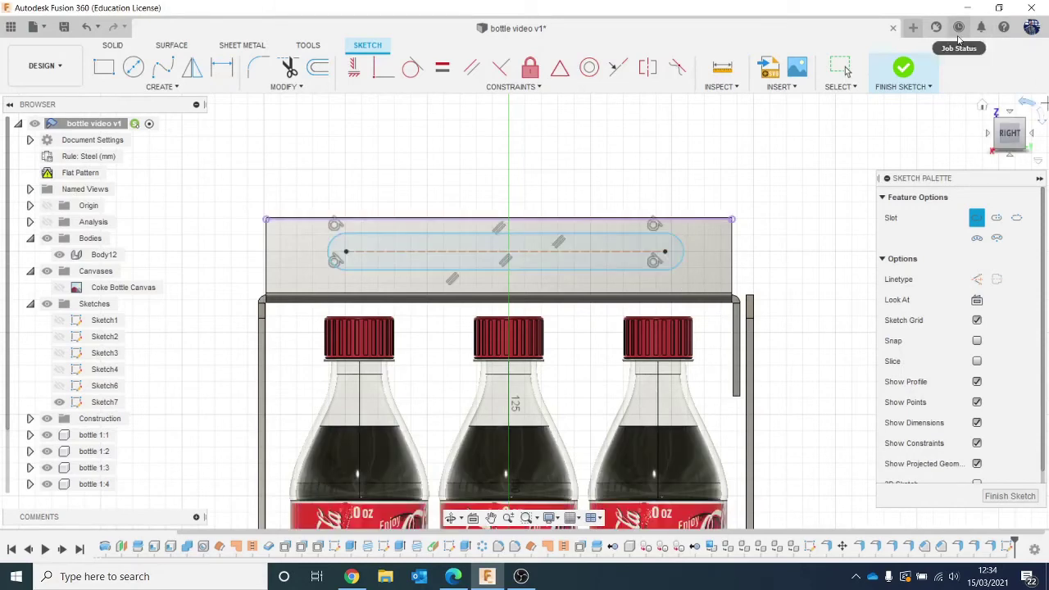
pyautogui.click(902, 68)
# Extrude the slot profile -92.717 mm as a cut through both handle flanges
pyautogui.press('e')
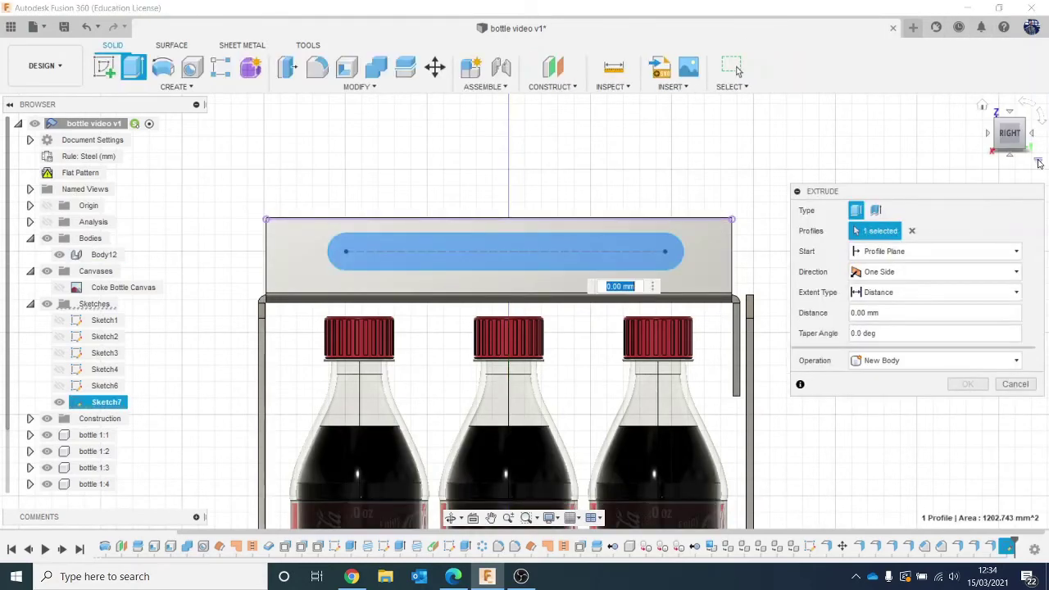
pyautogui.click(996, 120)
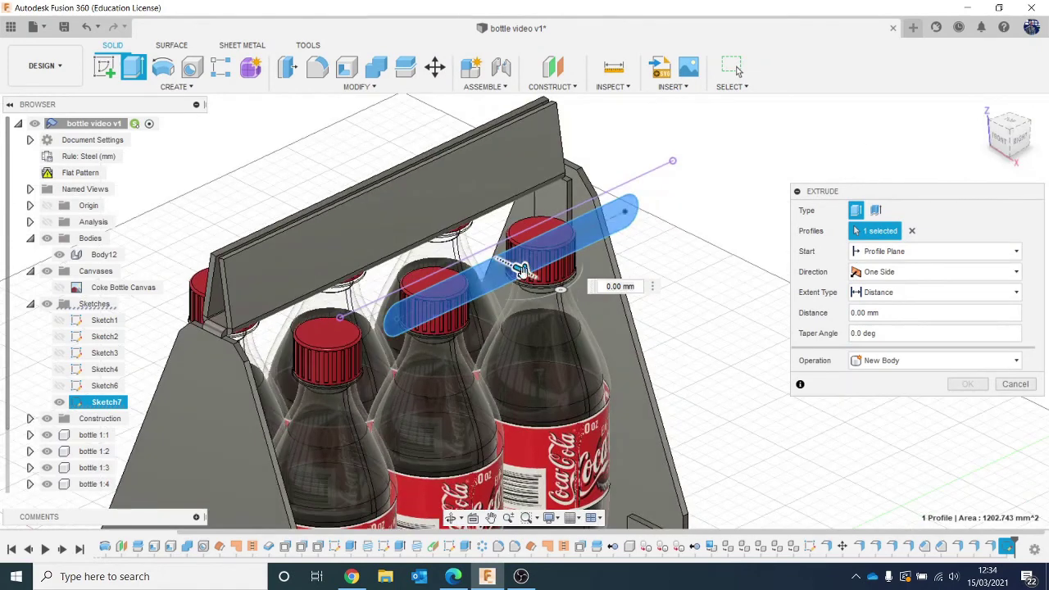
pyautogui.moveTo(519, 271); pyautogui.dragTo(245, 161)
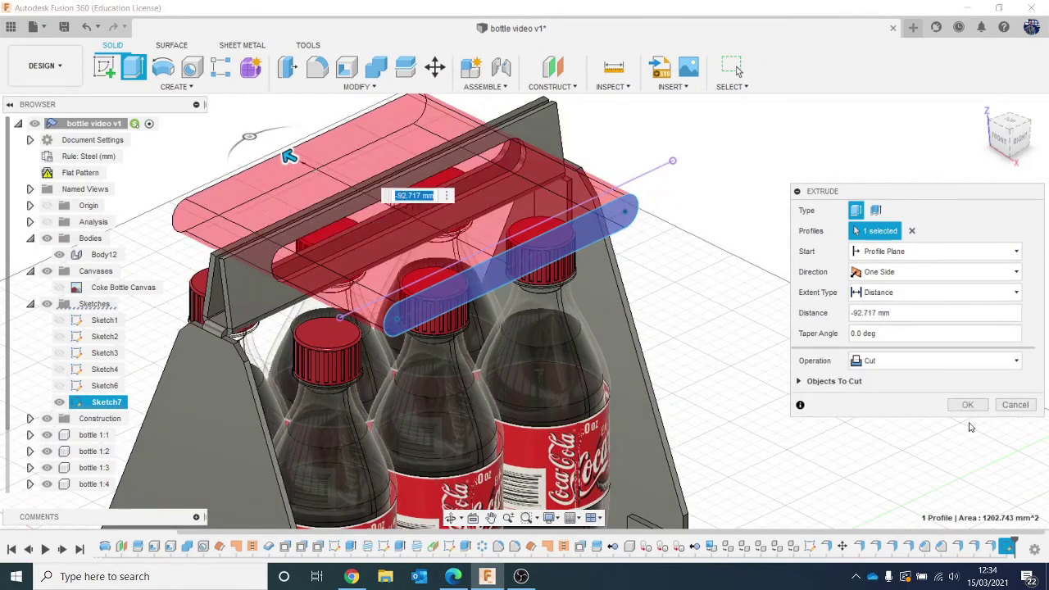
pyautogui.click(967, 405)
pyautogui.click(1019, 117)
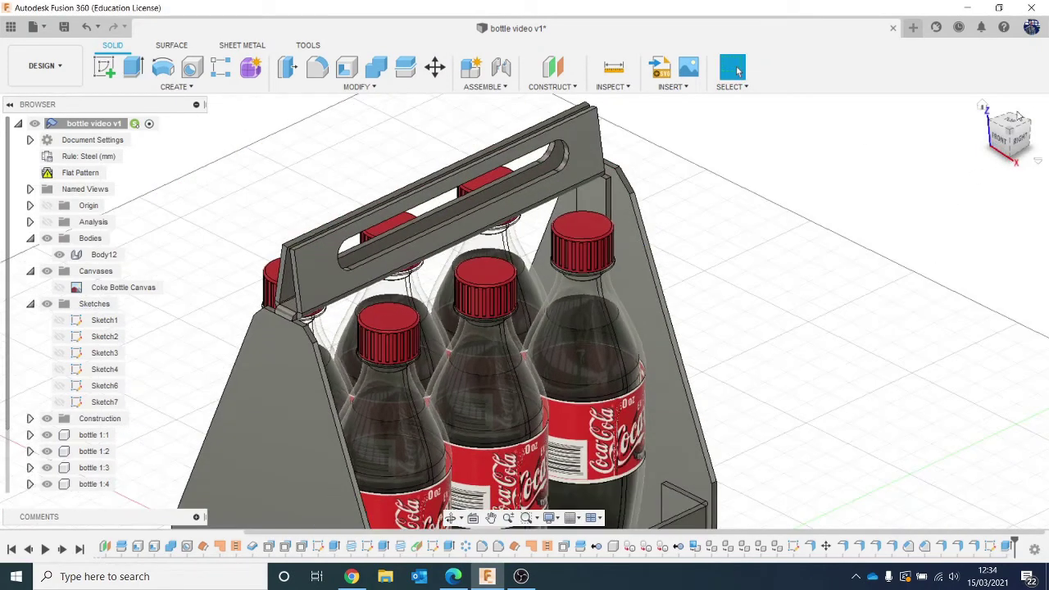
# Apply the Paint - Enamel Glossy (Red) appearance to the whole carrier body
pyautogui.moveTo(992, 151); pyautogui.dragTo(939, 141)
pyautogui.scroll(-3, 922, 376)
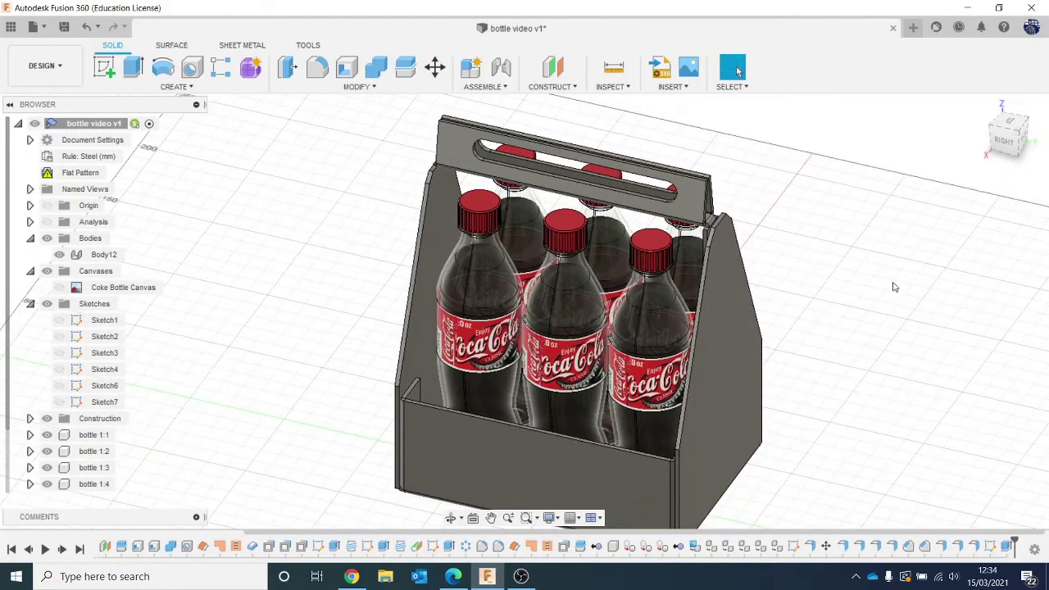
pyautogui.press('a')
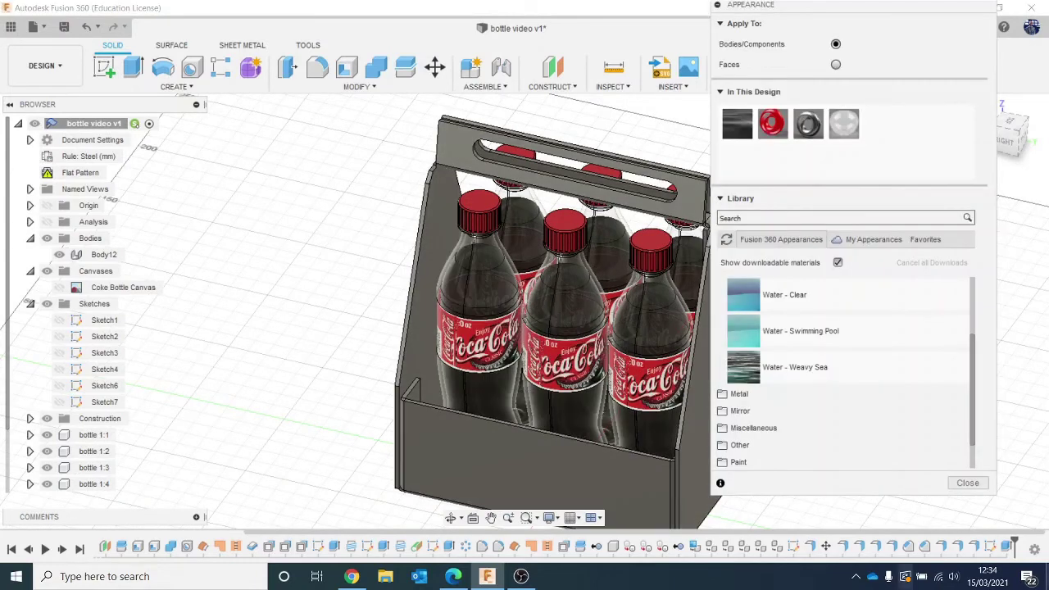
pyautogui.scroll(3, 871, 386)
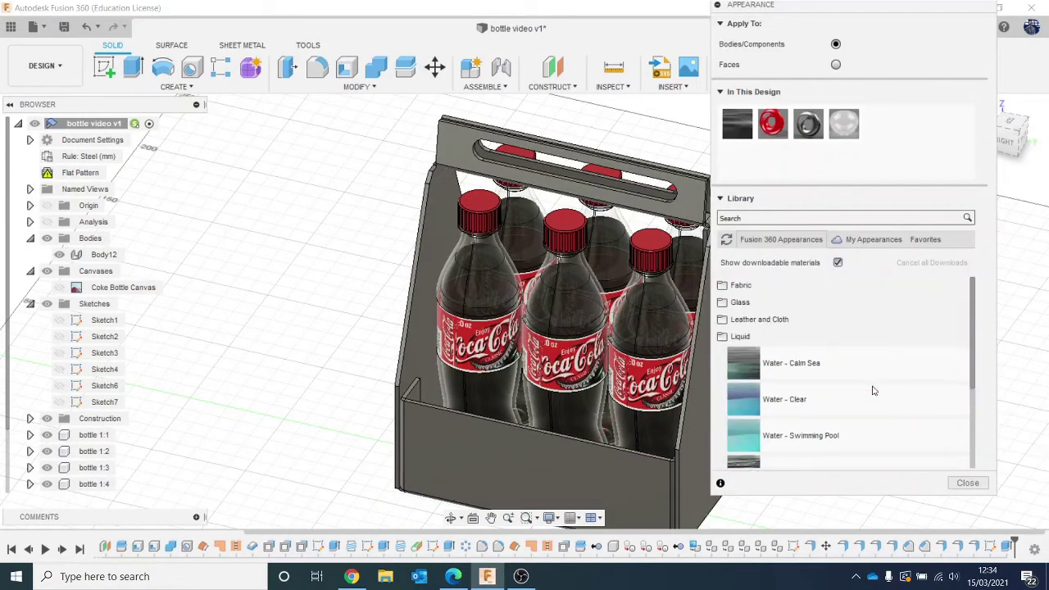
pyautogui.click(794, 338)
pyautogui.scroll(-1, 825, 355)
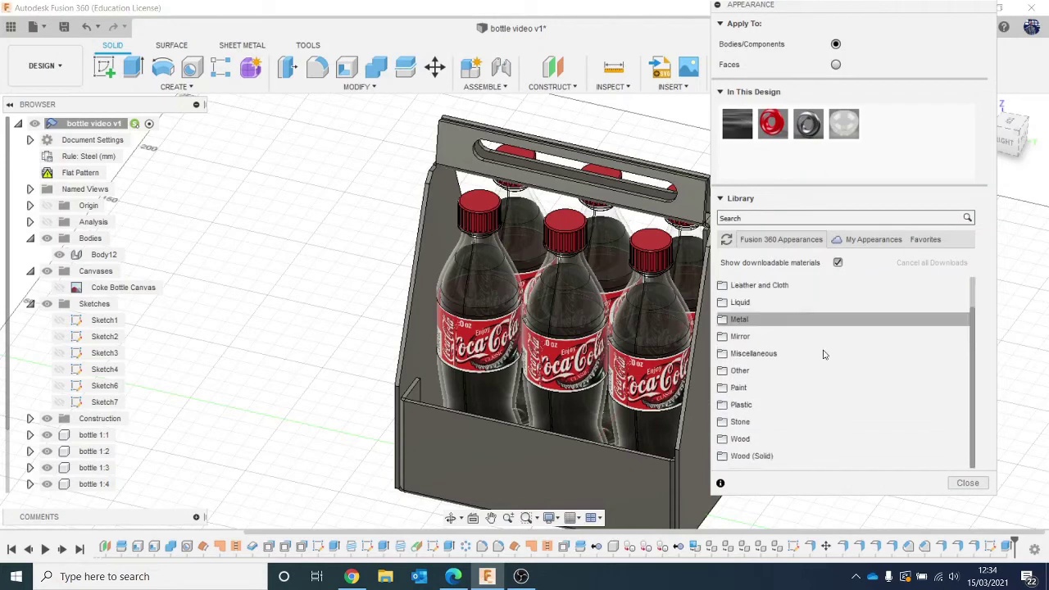
pyautogui.click(821, 388)
pyautogui.scroll(-2, 823, 383)
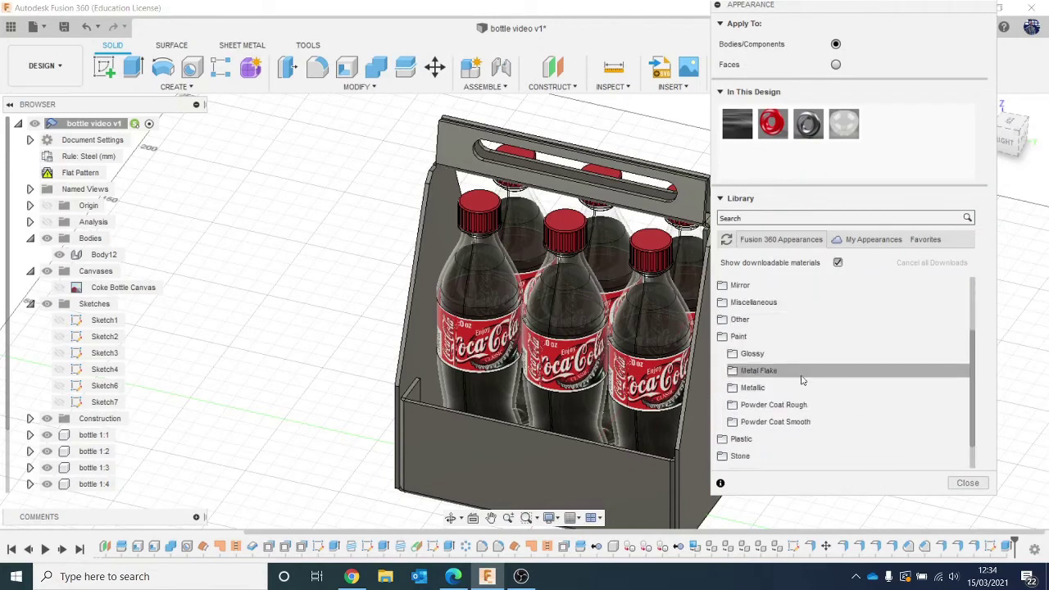
pyautogui.click(808, 353)
pyautogui.scroll(-5, 909, 363)
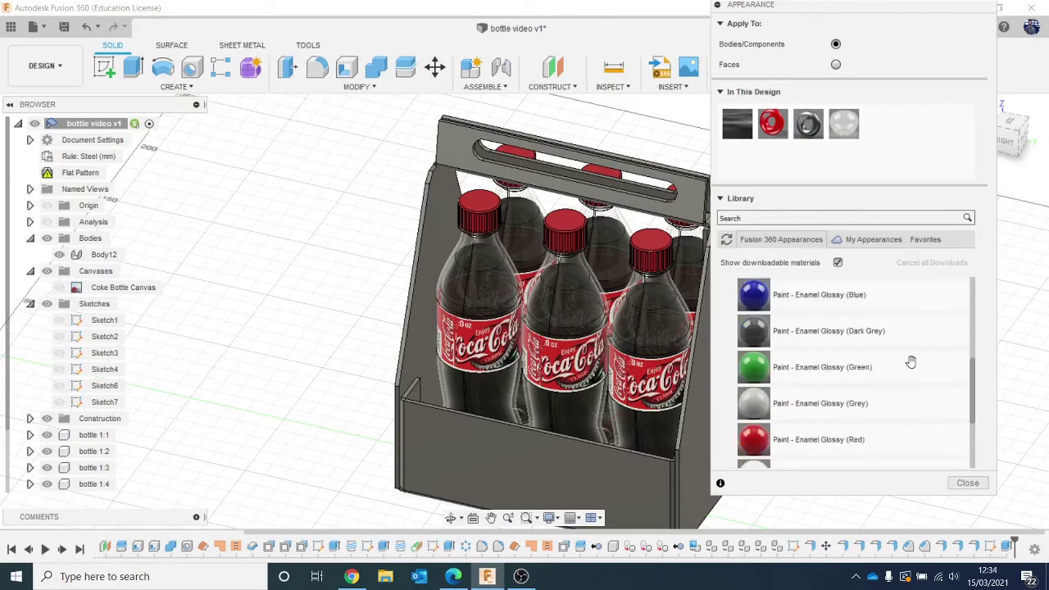
pyautogui.scroll(3, 910, 363)
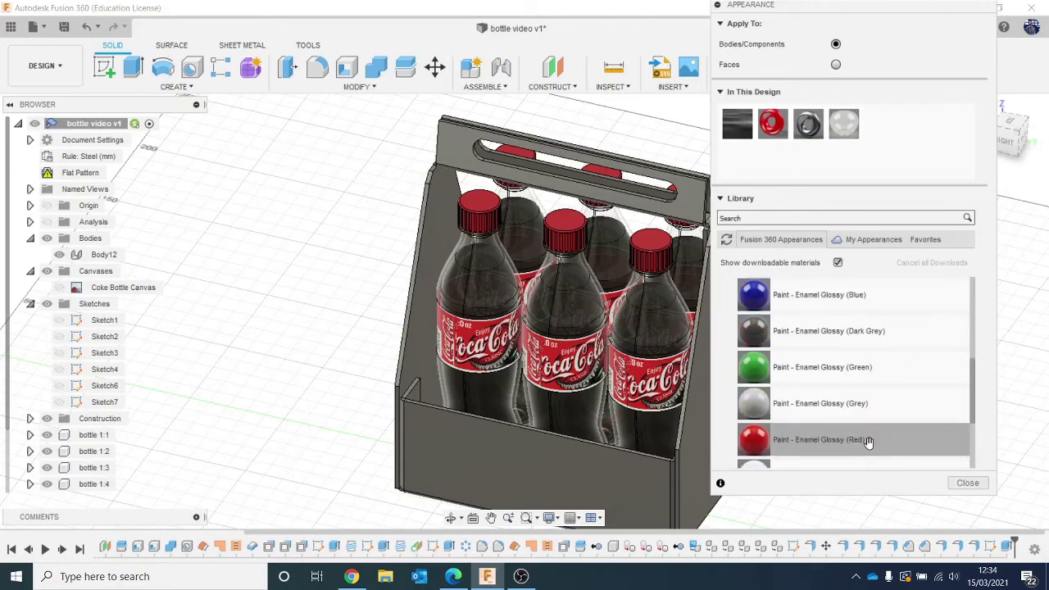
pyautogui.moveTo(869, 442); pyautogui.dragTo(333, 376)
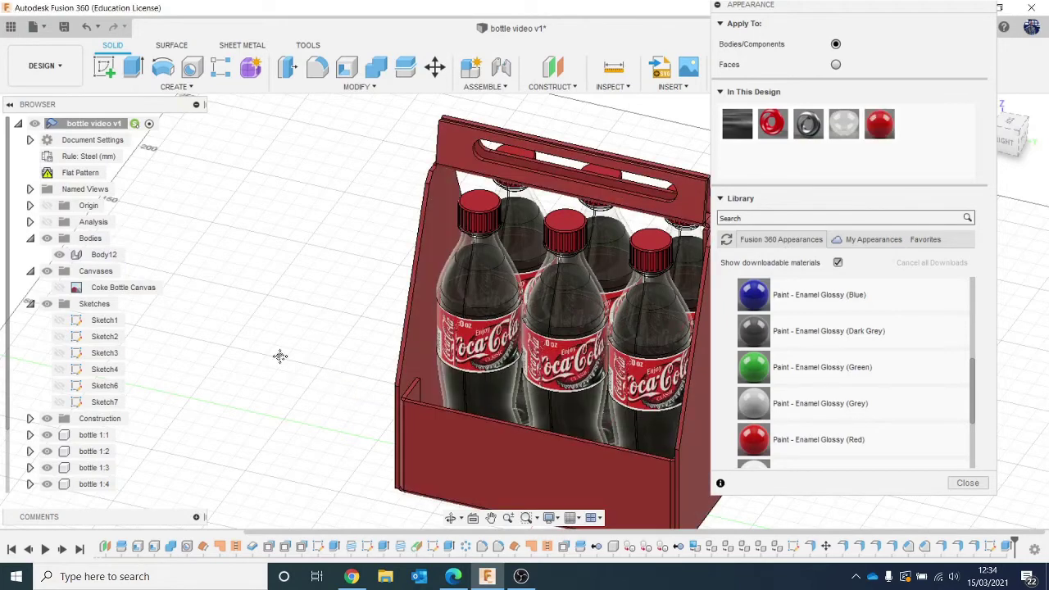
pyautogui.moveTo(279, 355); pyautogui.dragTo(140, 375, button='middle')
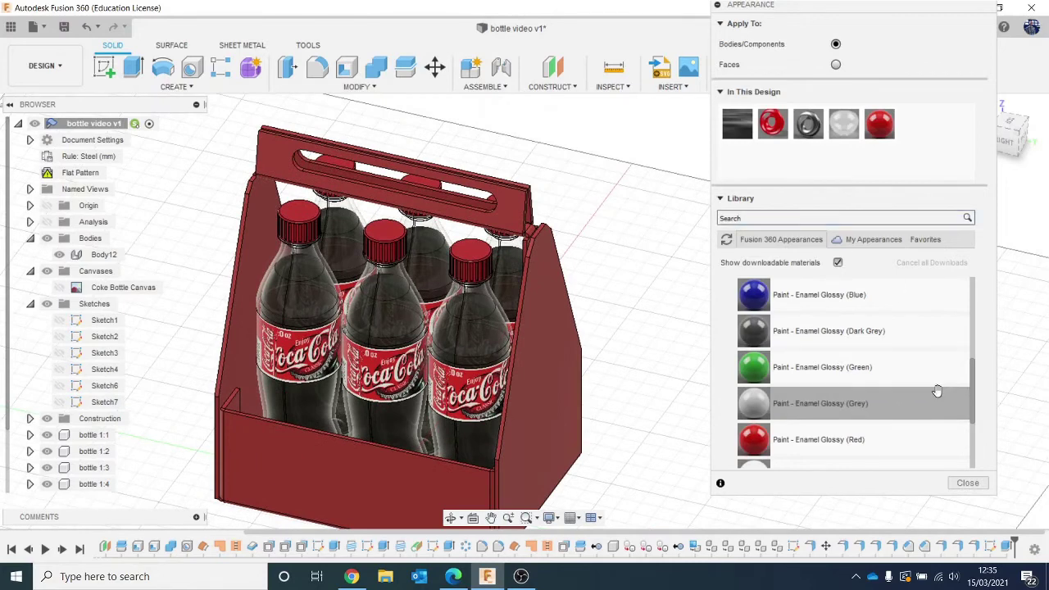
# Apply Paint - Enamel Glossy (Black) to only the outer faces of the two handle flanges
pyautogui.scroll(2, 934, 389)
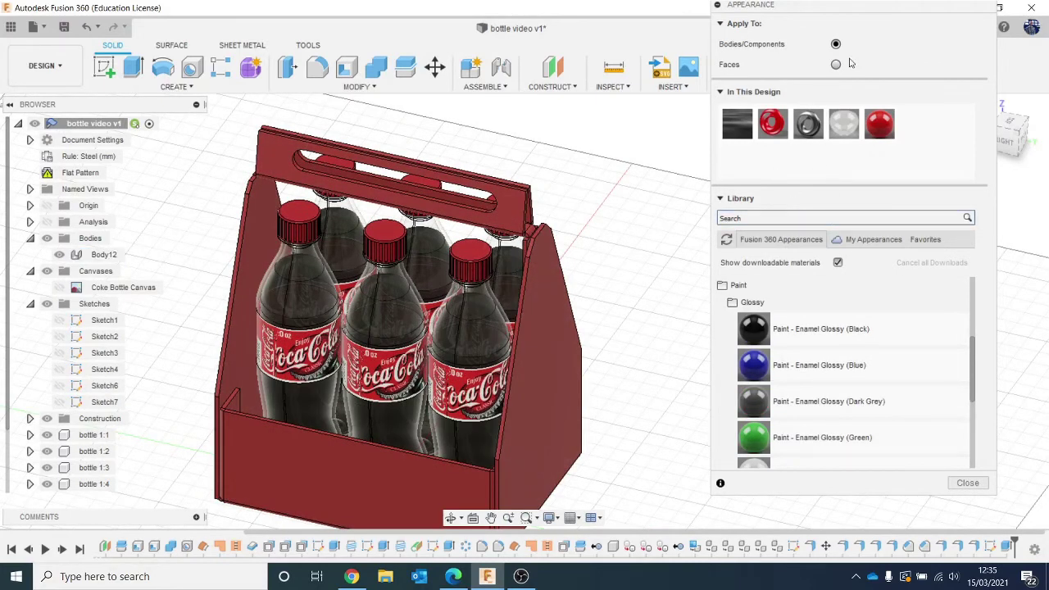
pyautogui.moveTo(626, 211); pyautogui.dragTo(702, 250, button='middle')
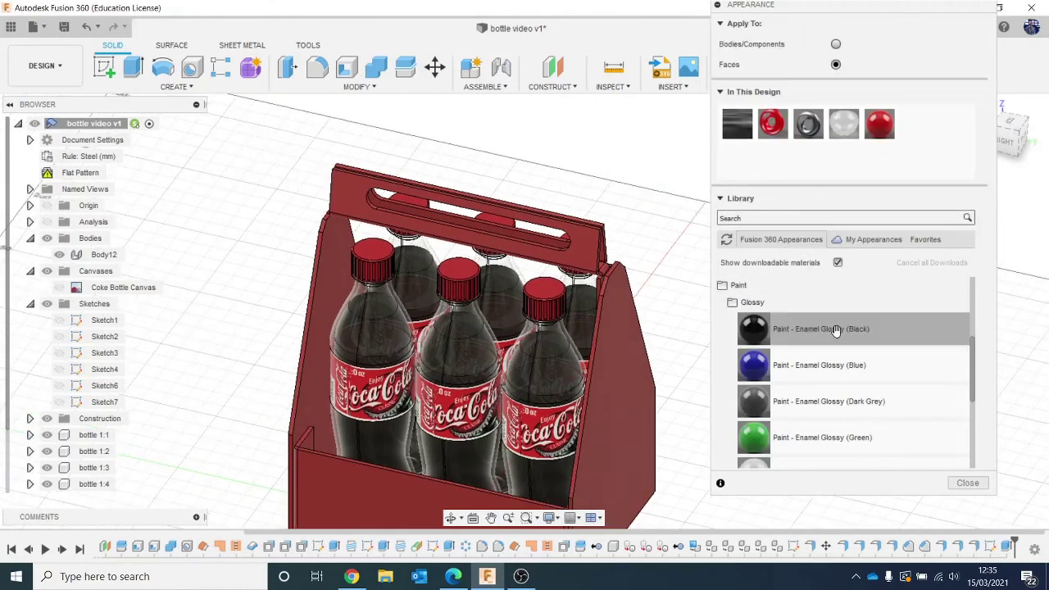
pyautogui.moveTo(836, 332)
pyautogui.mouseDown()
pyautogui.moveTo(595, 267)
pyautogui.moveTo(602, 273)
pyautogui.mouseUp()
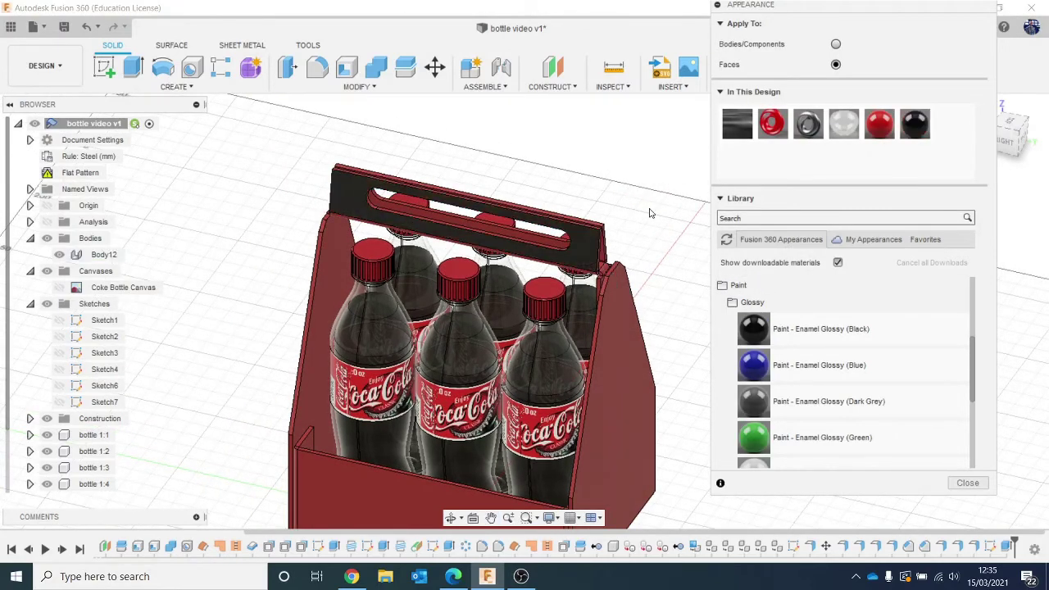
pyautogui.scroll(5, 649, 213)
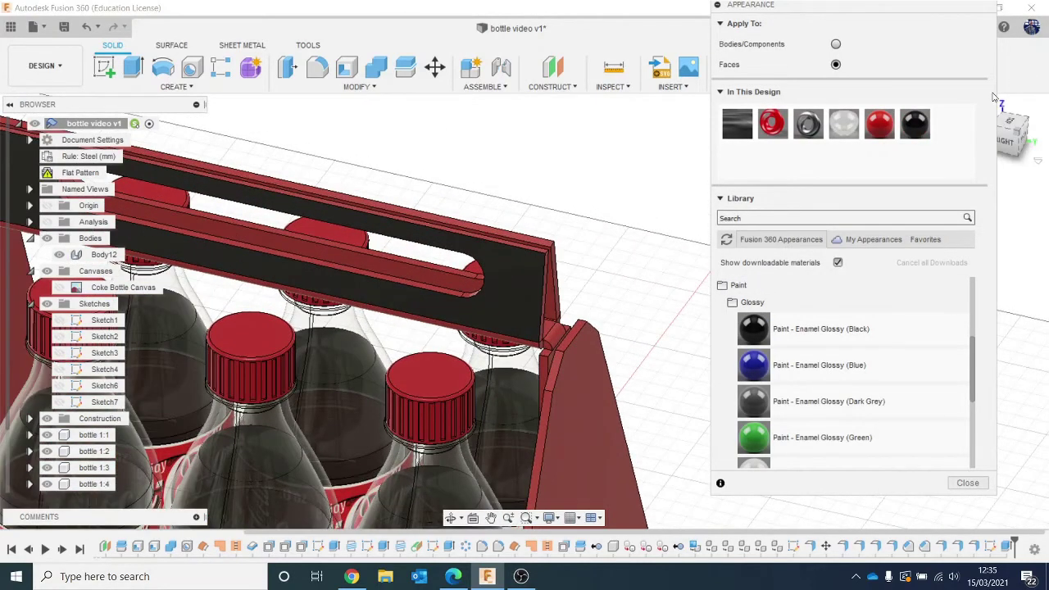
pyautogui.click(1008, 145)
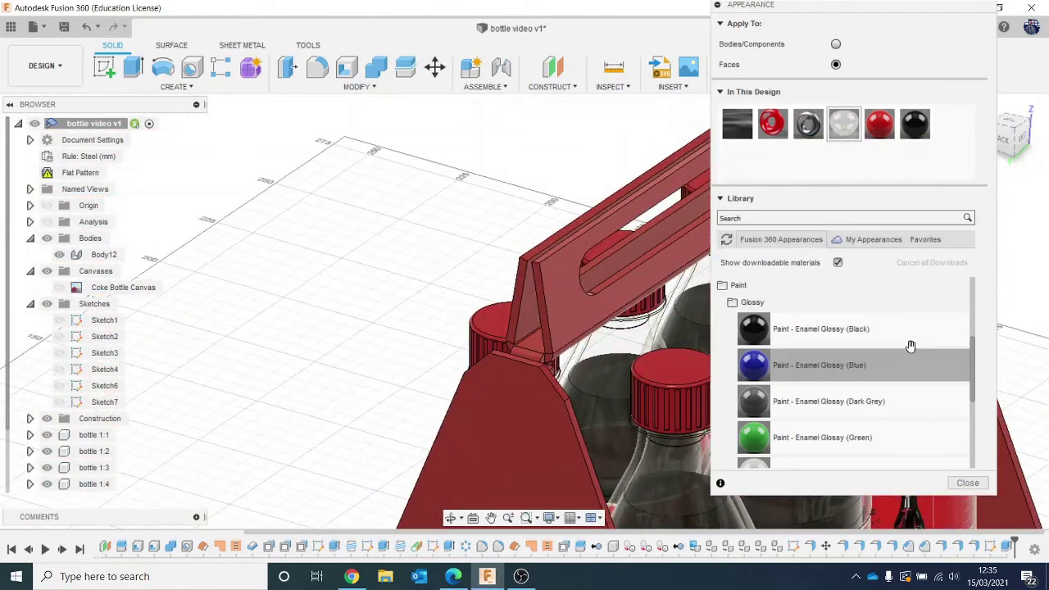
pyautogui.moveTo(824, 330)
pyautogui.mouseDown()
pyautogui.moveTo(807, 317)
pyautogui.moveTo(574, 321)
pyautogui.mouseUp()
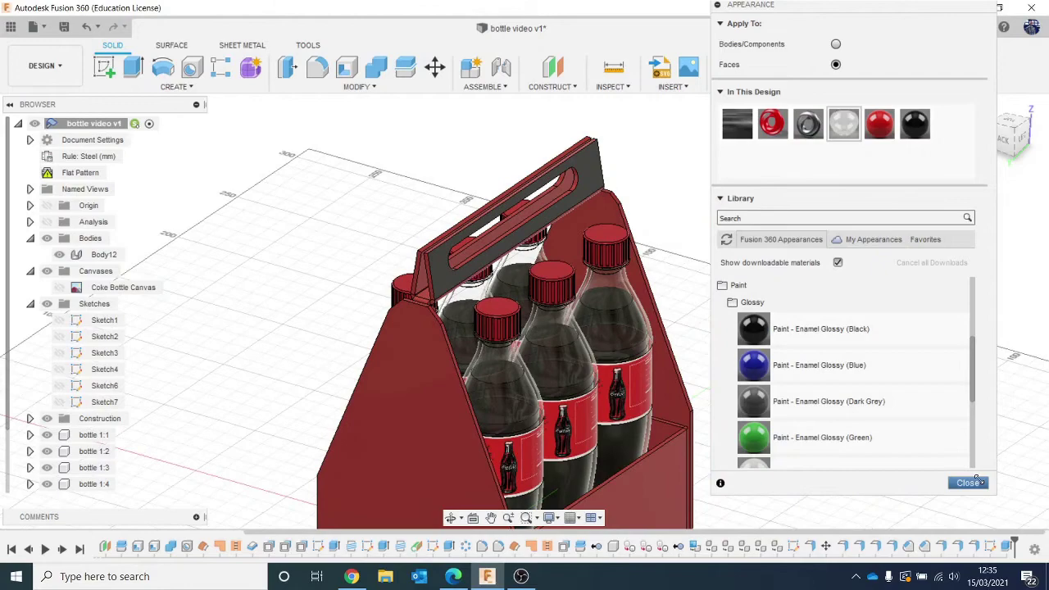
pyautogui.click(968, 482)
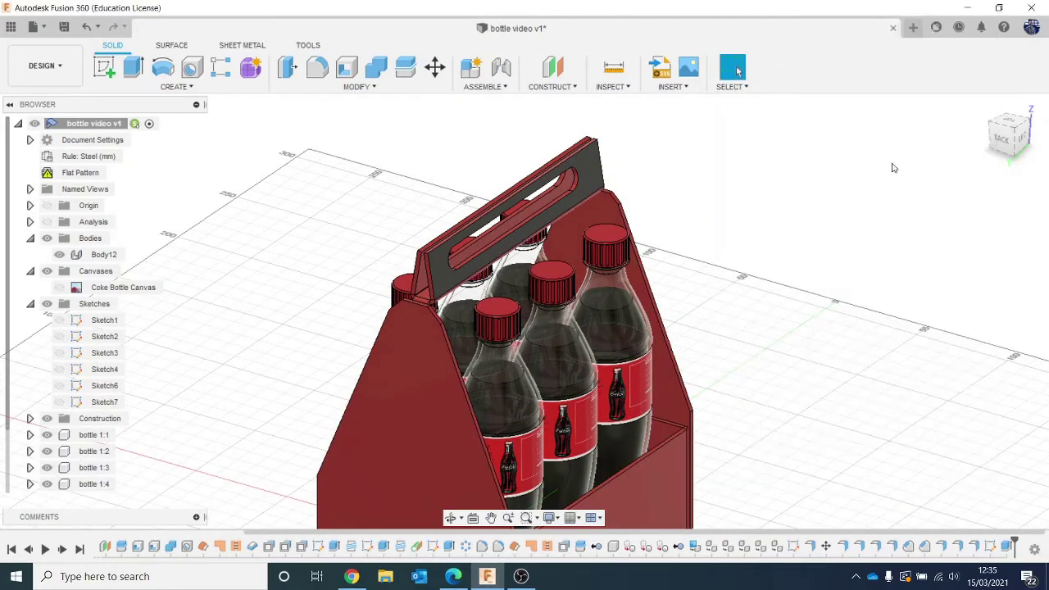
# Examine the painted carrier from several sides in the Render workspace, then return to the Design workspace
pyautogui.moveTo(1036, 135); pyautogui.dragTo(1002, 150)
pyautogui.moveTo(910, 298); pyautogui.dragTo(836, 196, button='middle')
pyautogui.scroll(-1, 891, 347)
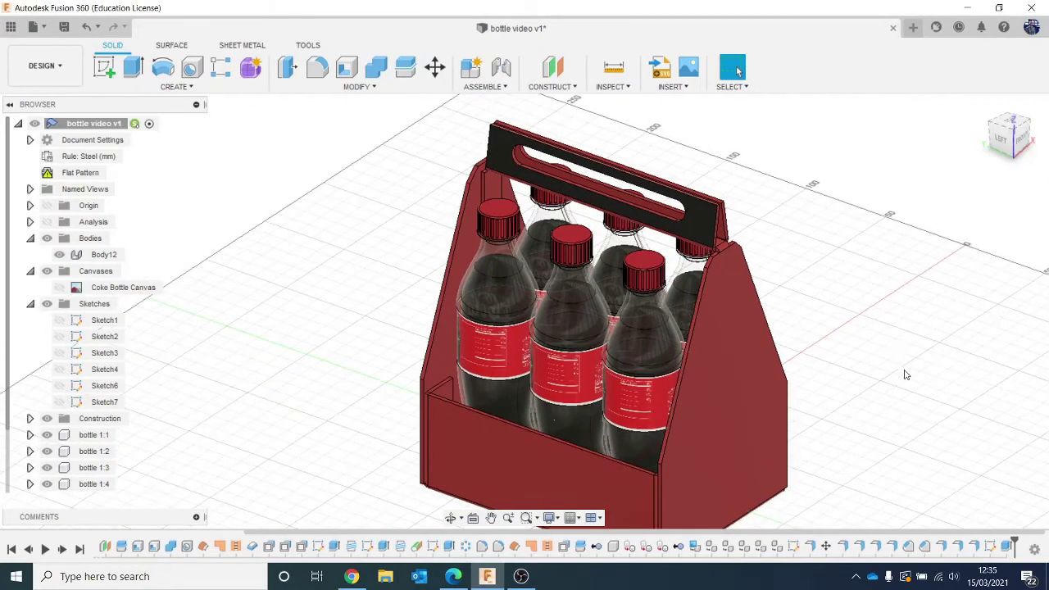
pyautogui.moveTo(906, 374); pyautogui.dragTo(876, 335, button='middle')
pyautogui.click(45, 65)
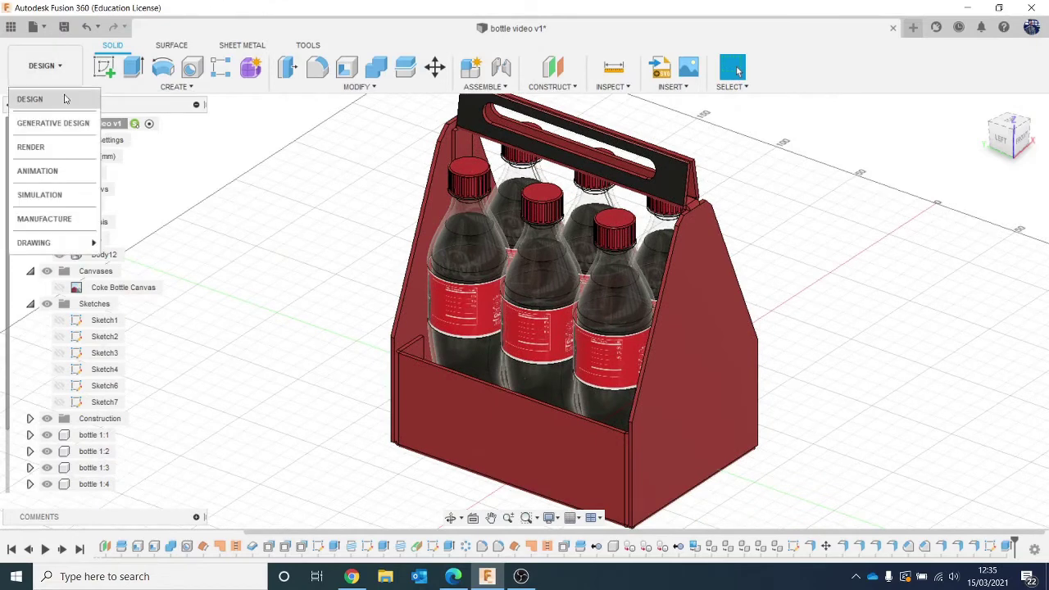
pyautogui.click(66, 147)
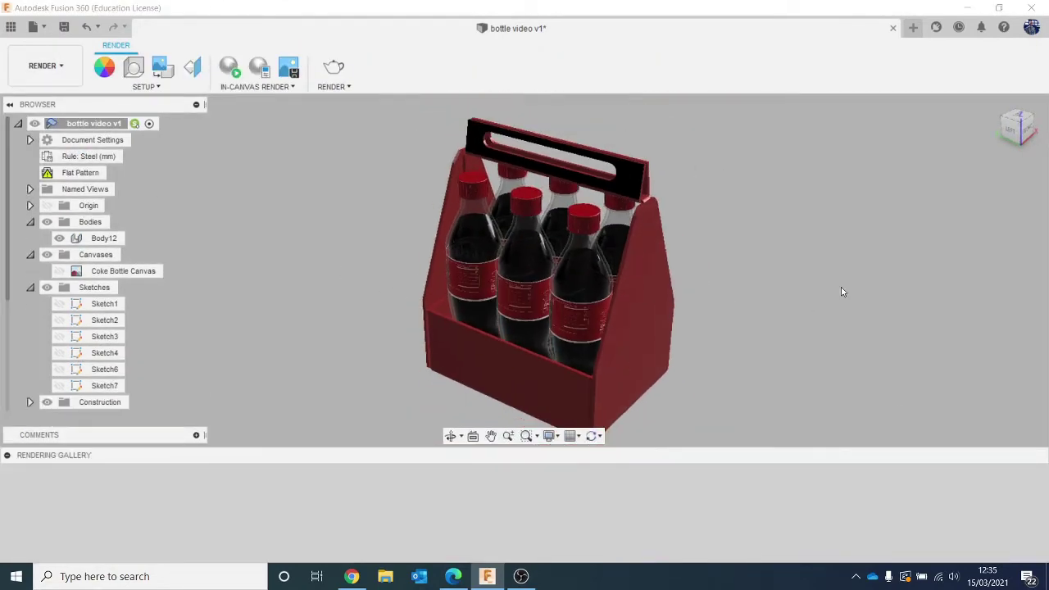
pyautogui.moveTo(1032, 134); pyautogui.dragTo(894, 134)
pyautogui.keyDown('shift'); pyautogui.moveTo(522, 514); pyautogui.dragTo(492, 516, button='middle'); pyautogui.keyUp('shift')
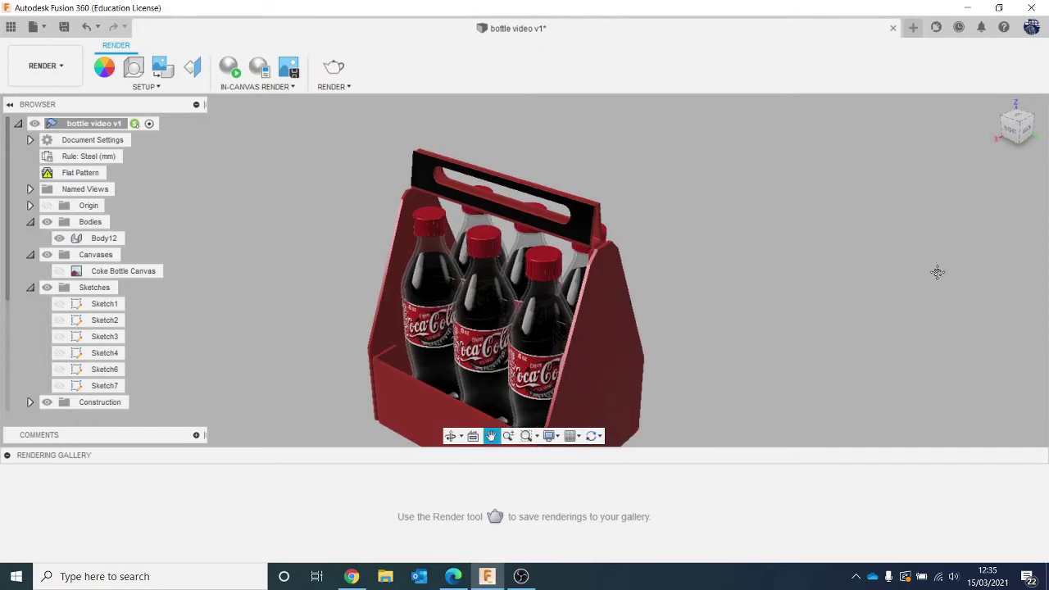
pyautogui.click(46, 66)
pyautogui.click(37, 96)
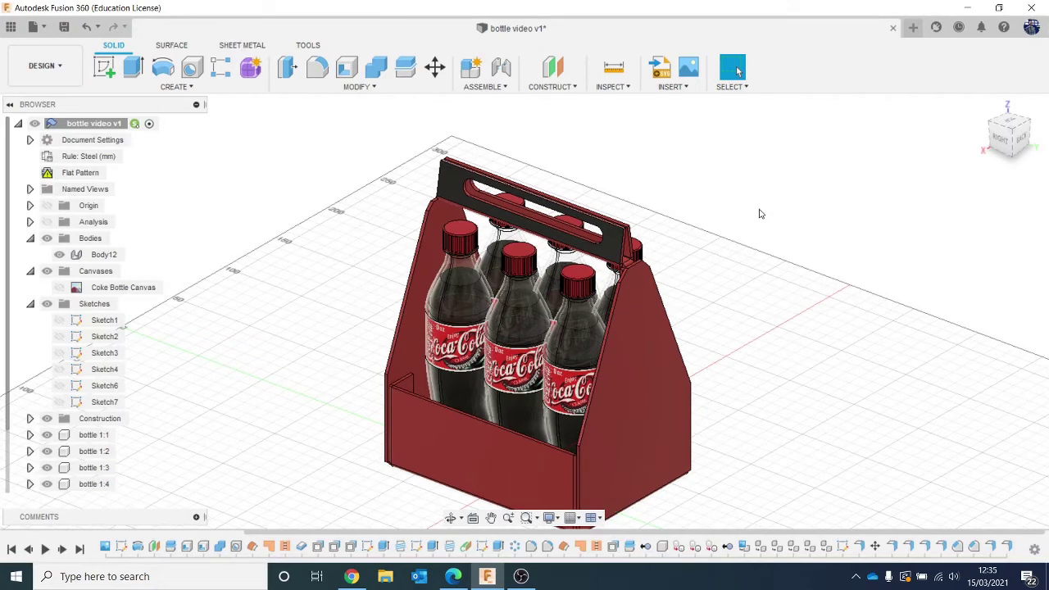
# Apply the bottle caps' red appearance to the whole carrier body, removing the appearances applied to its faces
pyautogui.press('a')
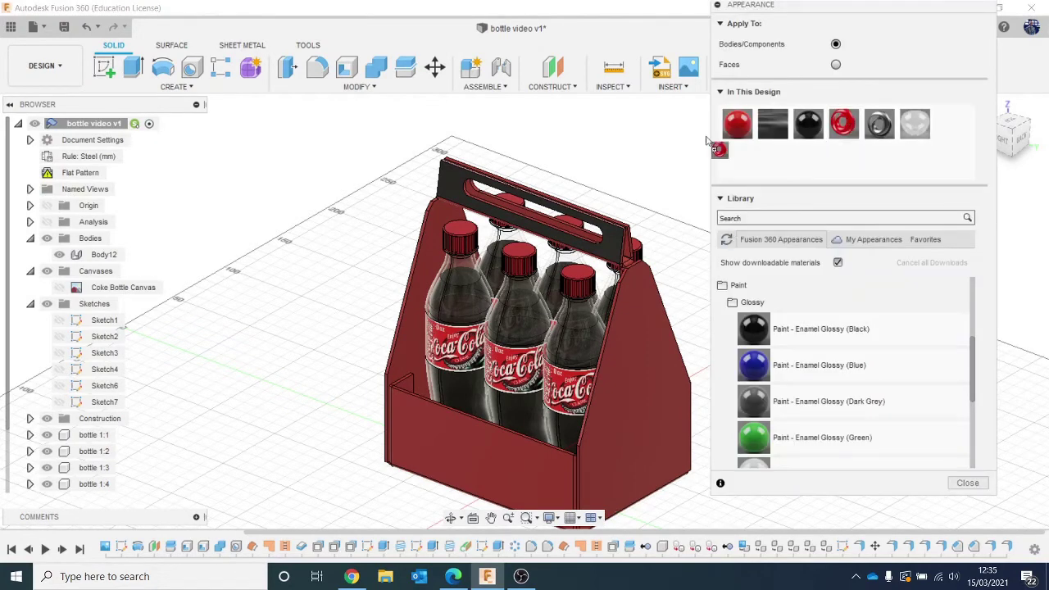
pyautogui.moveTo(706, 141); pyautogui.dragTo(608, 244)
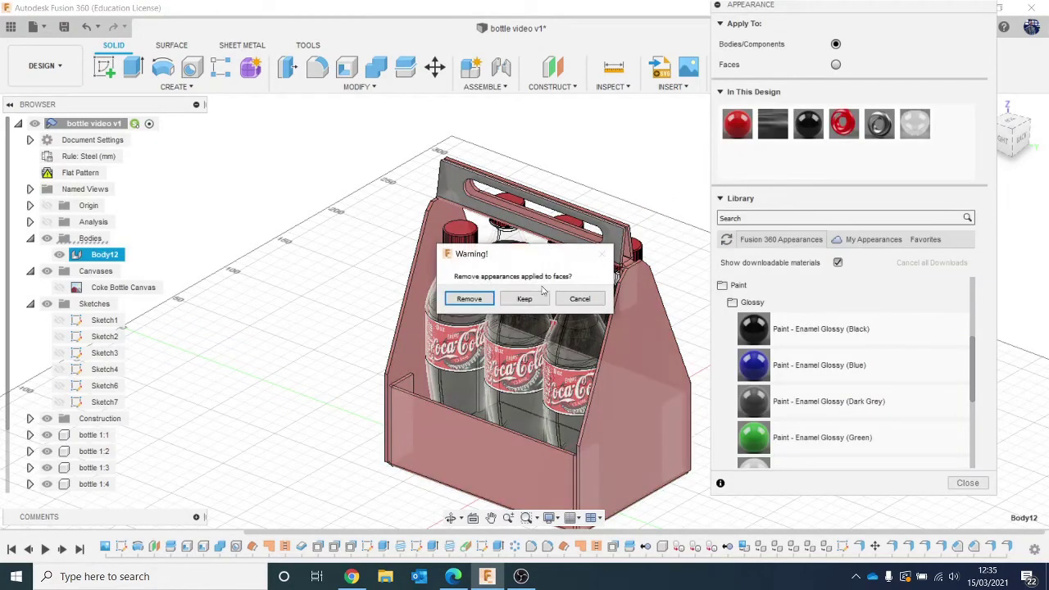
pyautogui.click(489, 299)
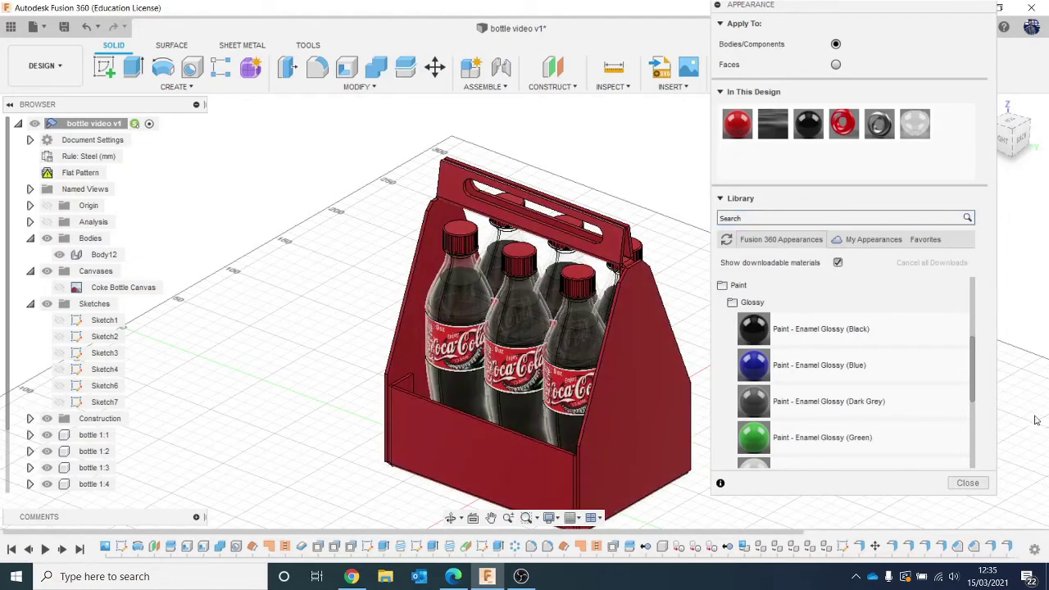
pyautogui.click(968, 483)
# Start inserting a decal from an image on the computer and browse to the Downloads folder
pyautogui.scroll(-1, 915, 415)
pyautogui.moveTo(901, 377); pyautogui.dragTo(889, 338, button='middle')
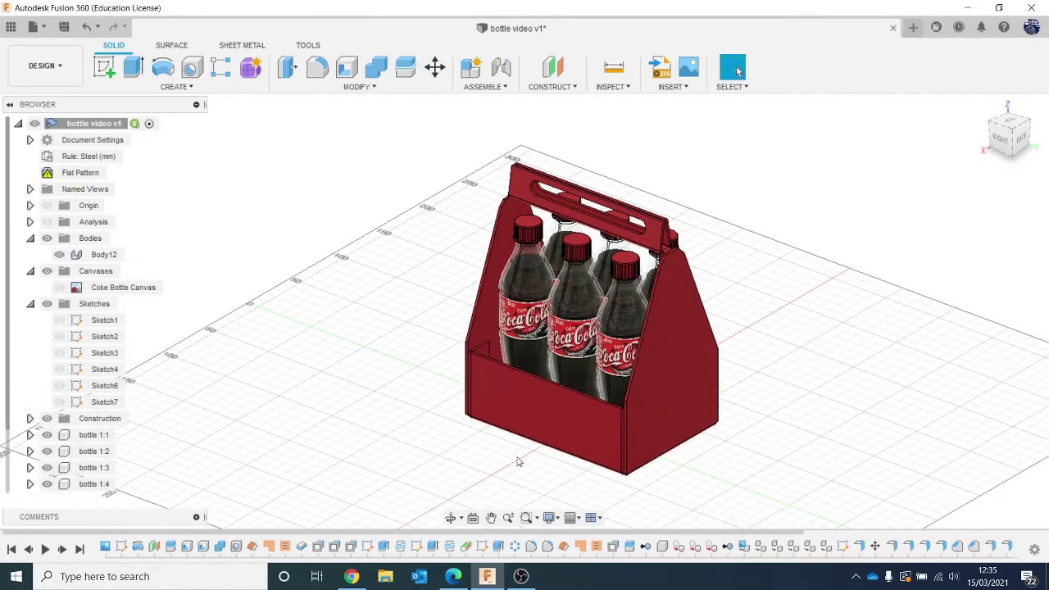
pyautogui.click(671, 87)
pyautogui.click(693, 114)
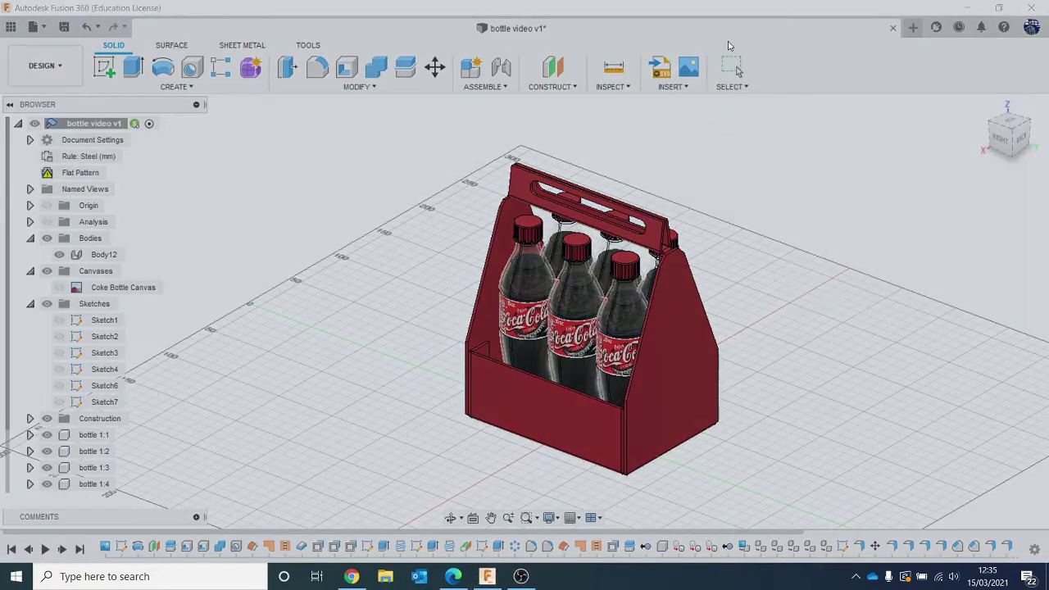
pyautogui.click(388, 414)
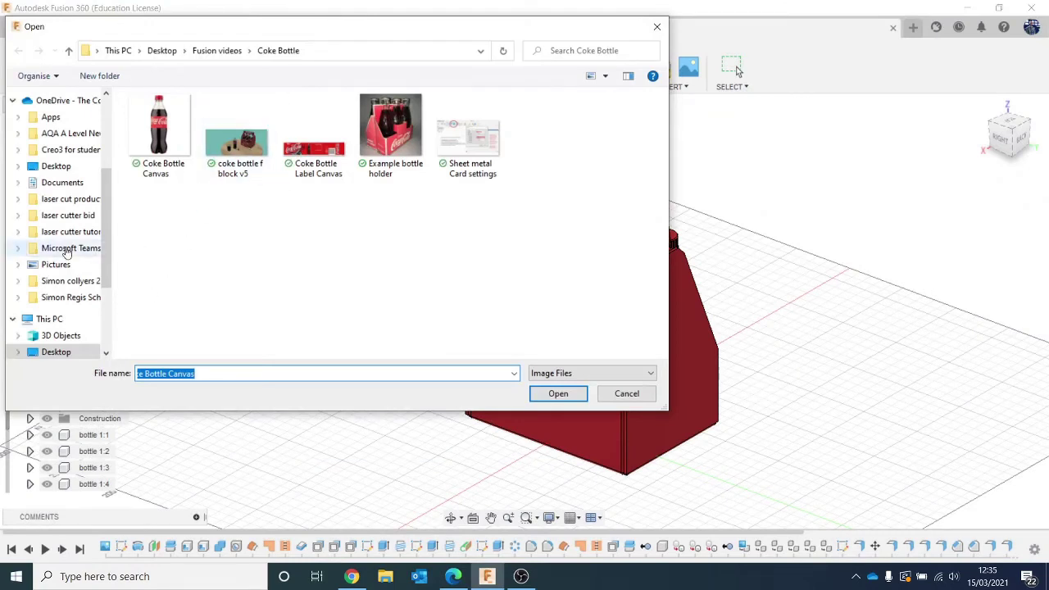
pyautogui.scroll(-1, 67, 250)
pyautogui.scroll(-1, 72, 264)
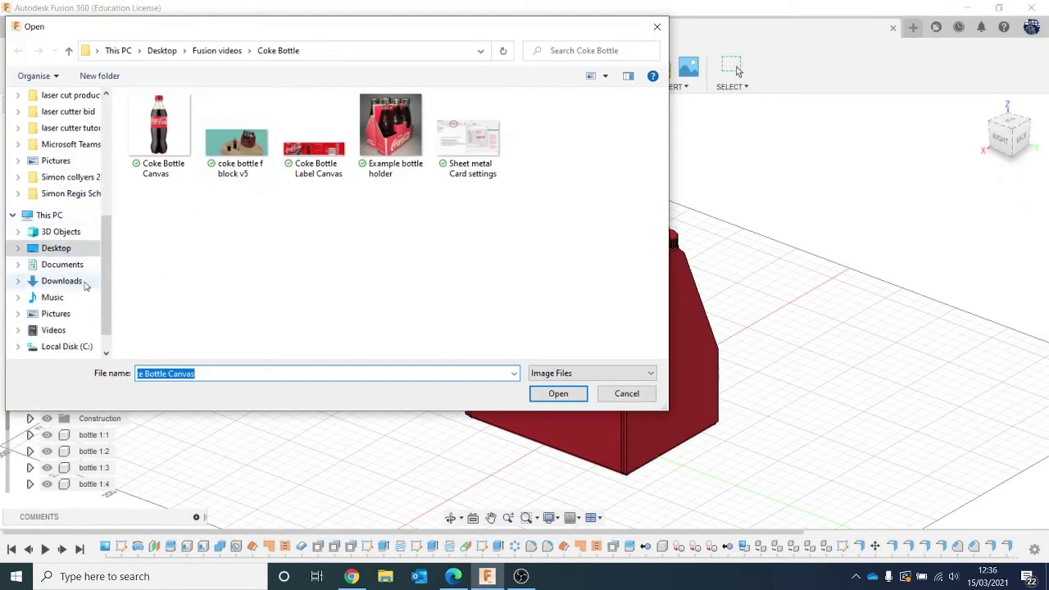
pyautogui.click(84, 282)
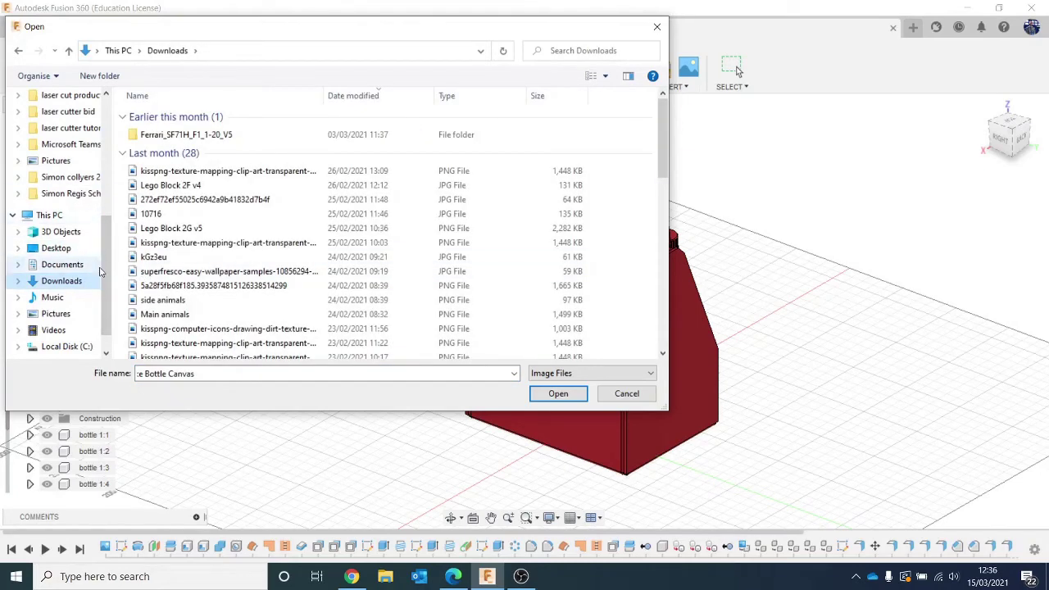
pyautogui.scroll(3, 78, 229)
pyautogui.scroll(1, 67, 207)
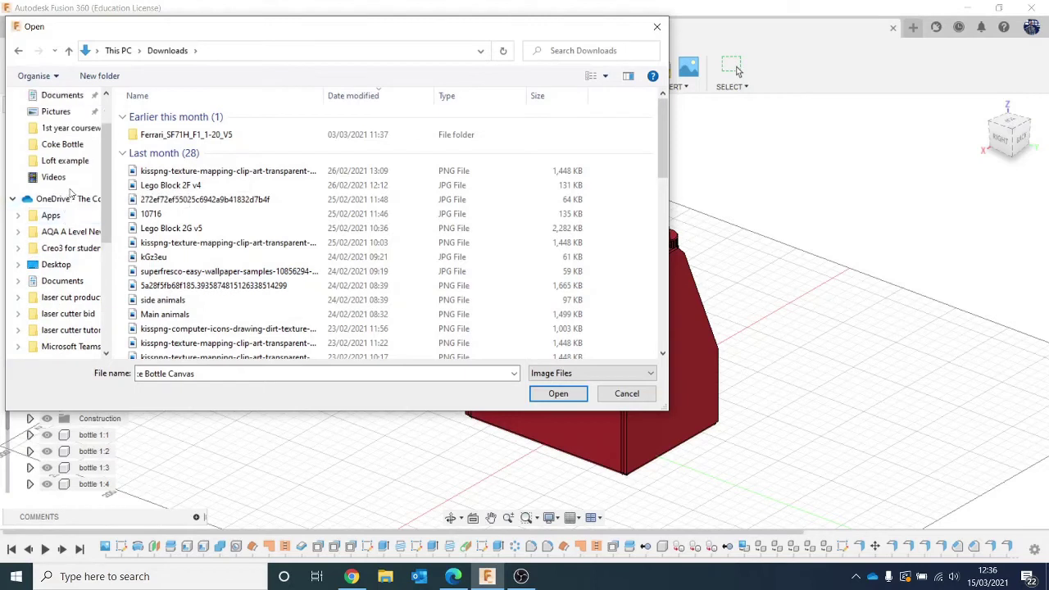
pyautogui.click(72, 163)
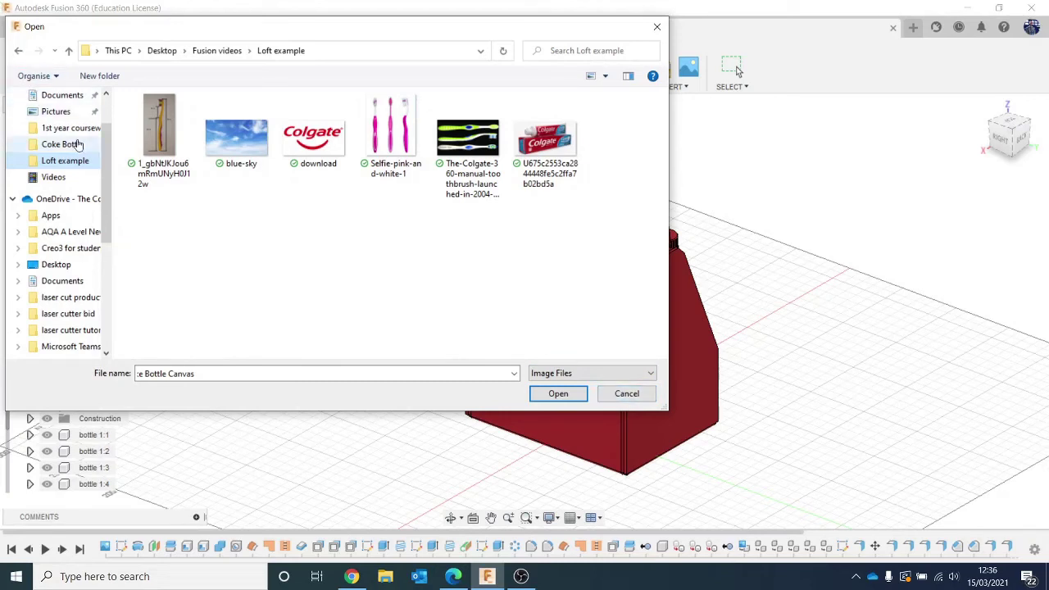
pyautogui.click(78, 145)
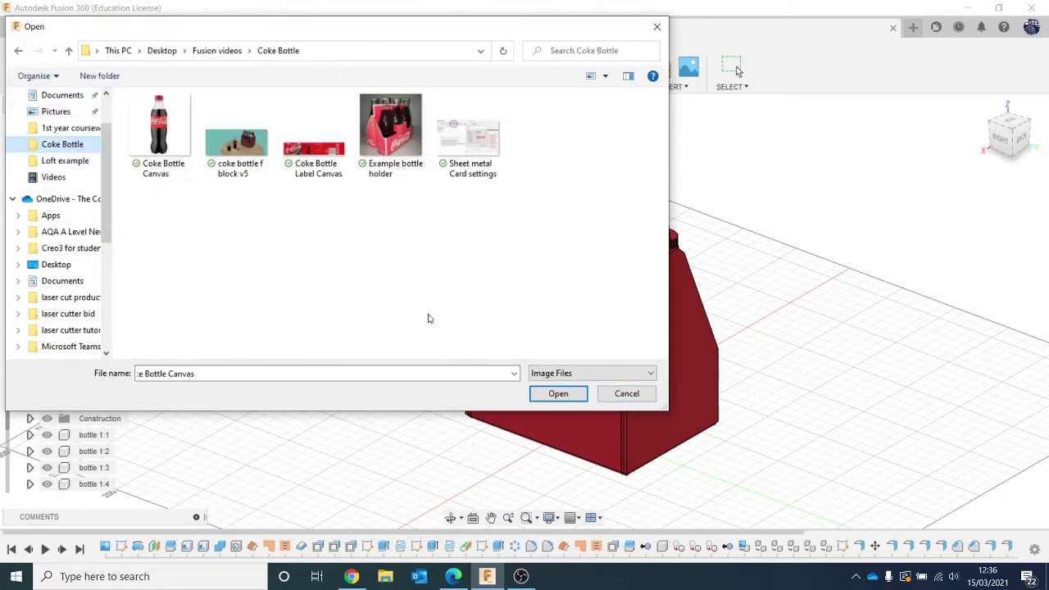
pyautogui.scroll(-4, 60, 246)
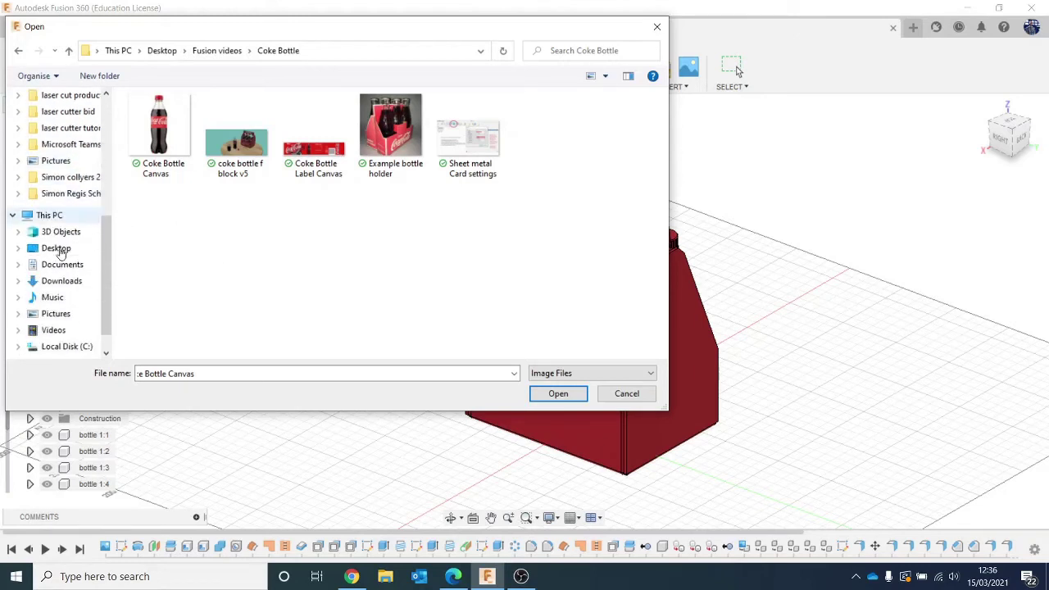
pyautogui.scroll(-1, 60, 277)
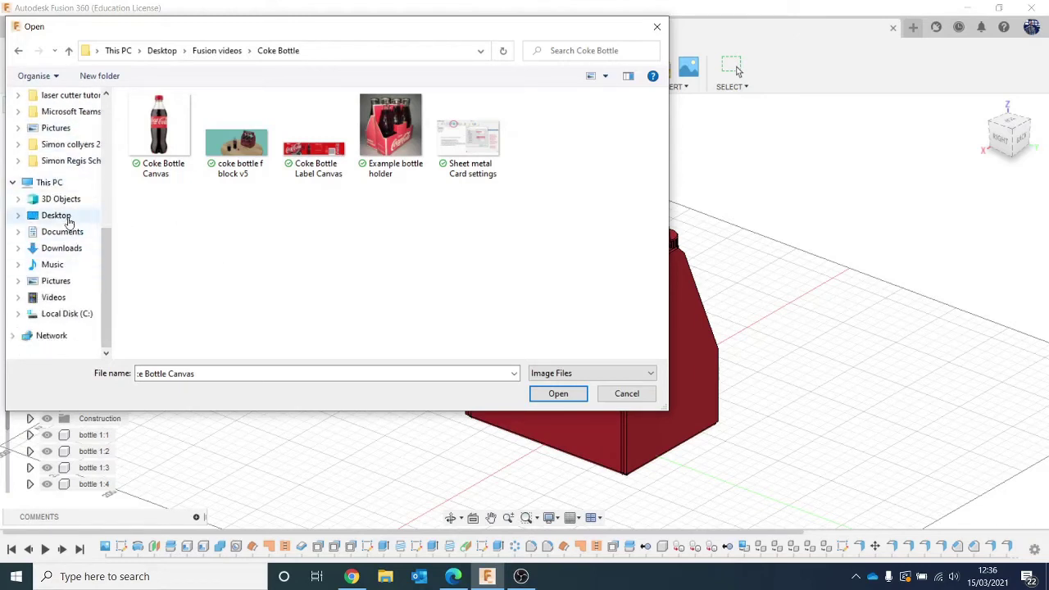
pyautogui.click(72, 248)
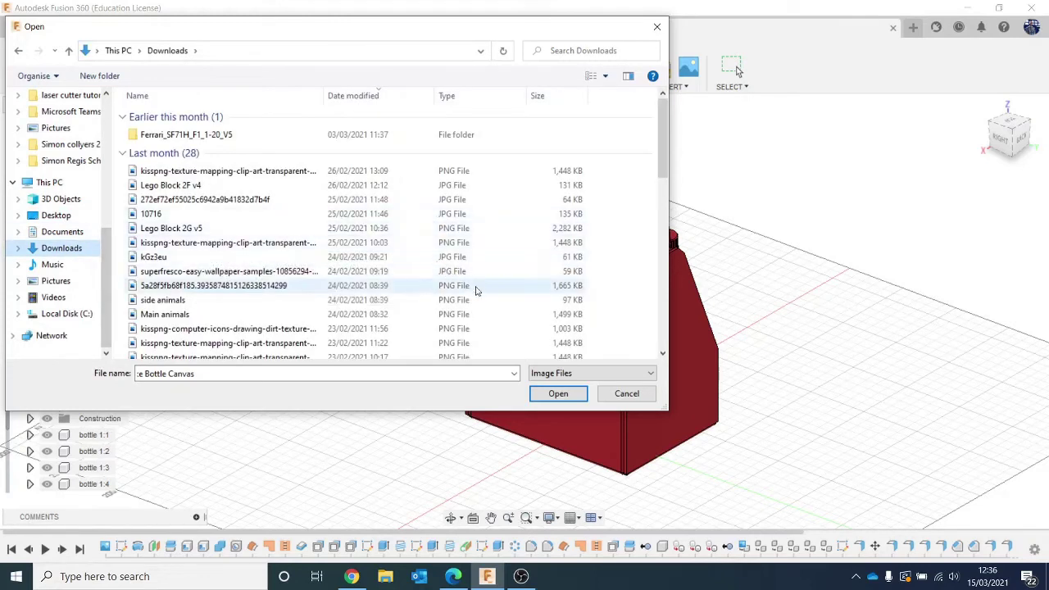
pyautogui.click(627, 394)
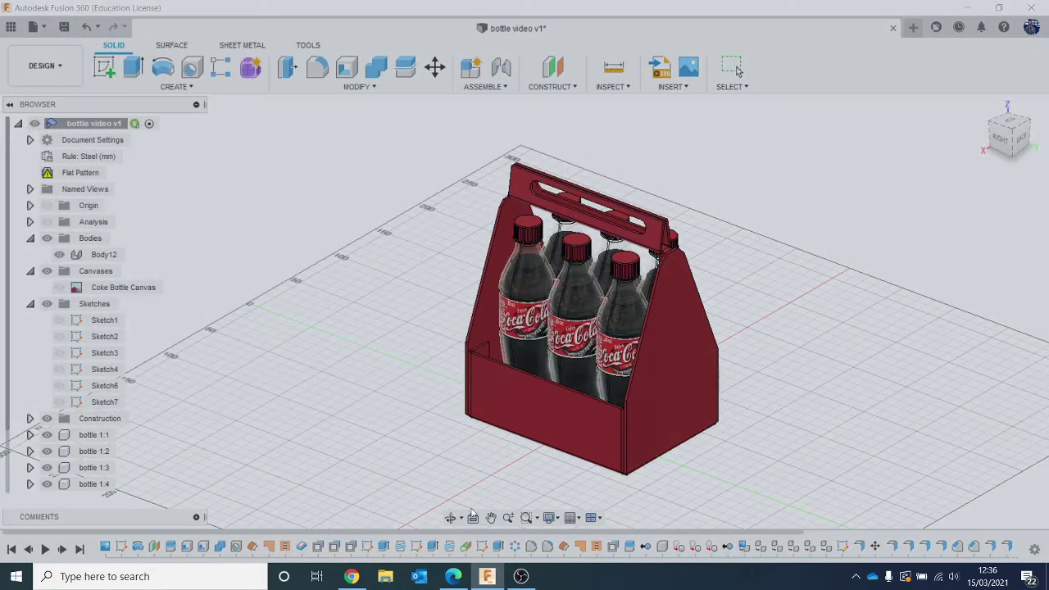
pyautogui.click(678, 417)
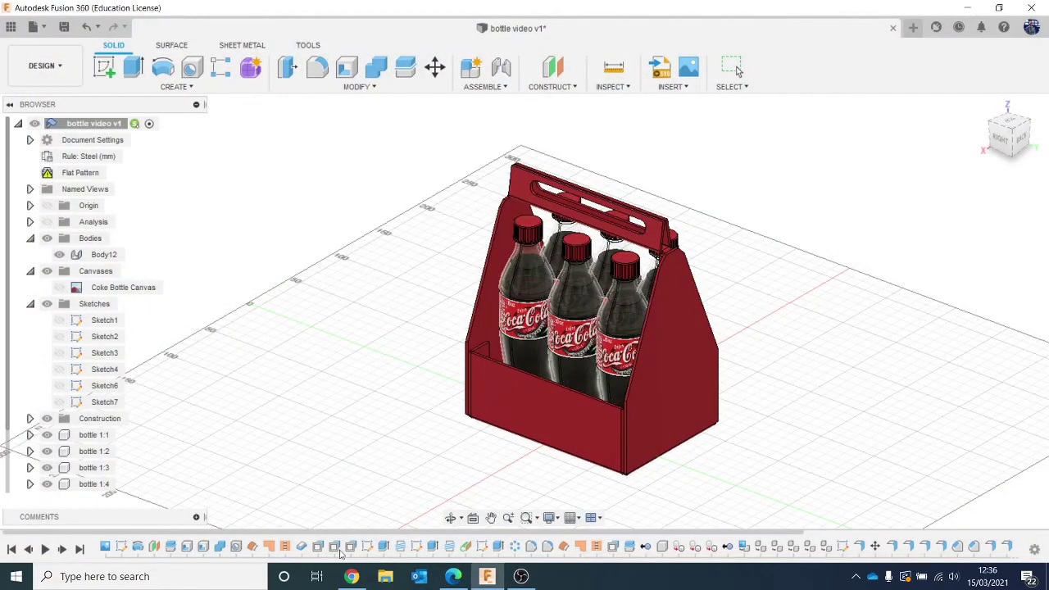
# Switch to a Google Chrome window and run a Google image search for "coke logo"
pyautogui.rightClick(362, 578)
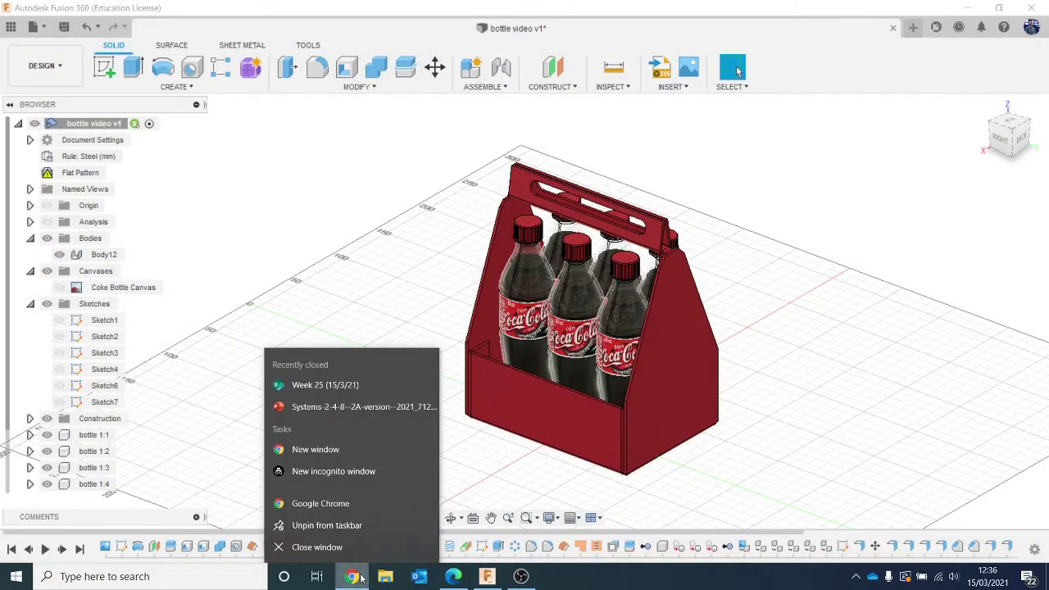
pyautogui.click(322, 504)
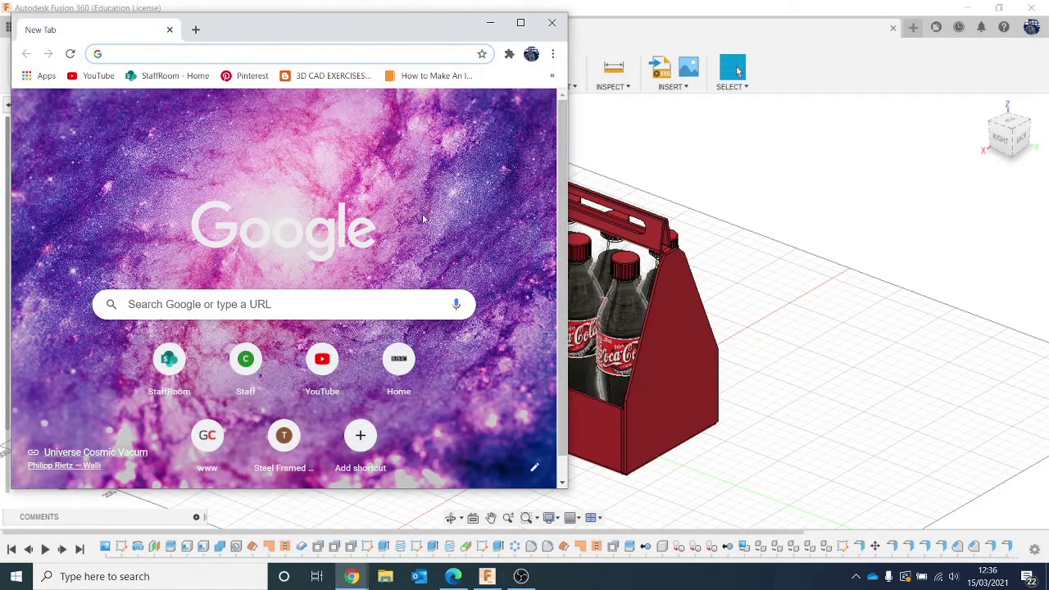
pyautogui.click(391, 311)
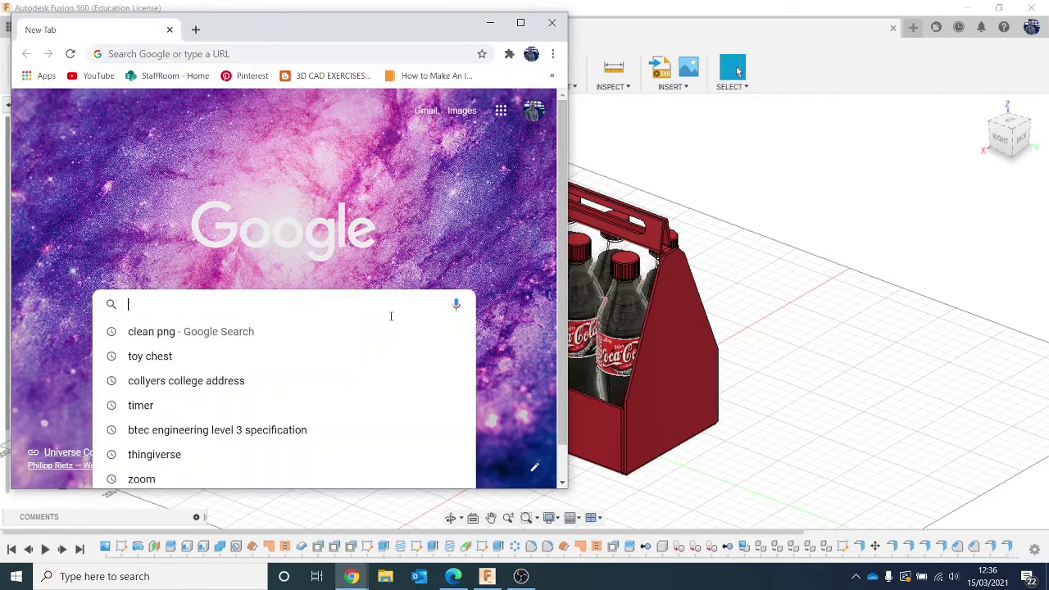
pyautogui.write('coke')
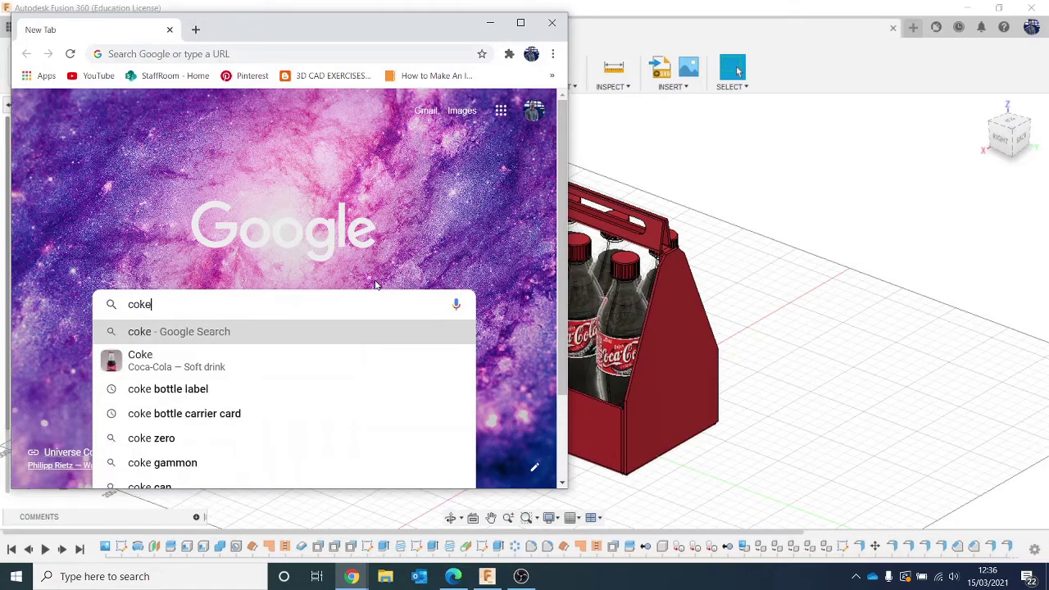
pyautogui.write(' logo')
pyautogui.press('Return')
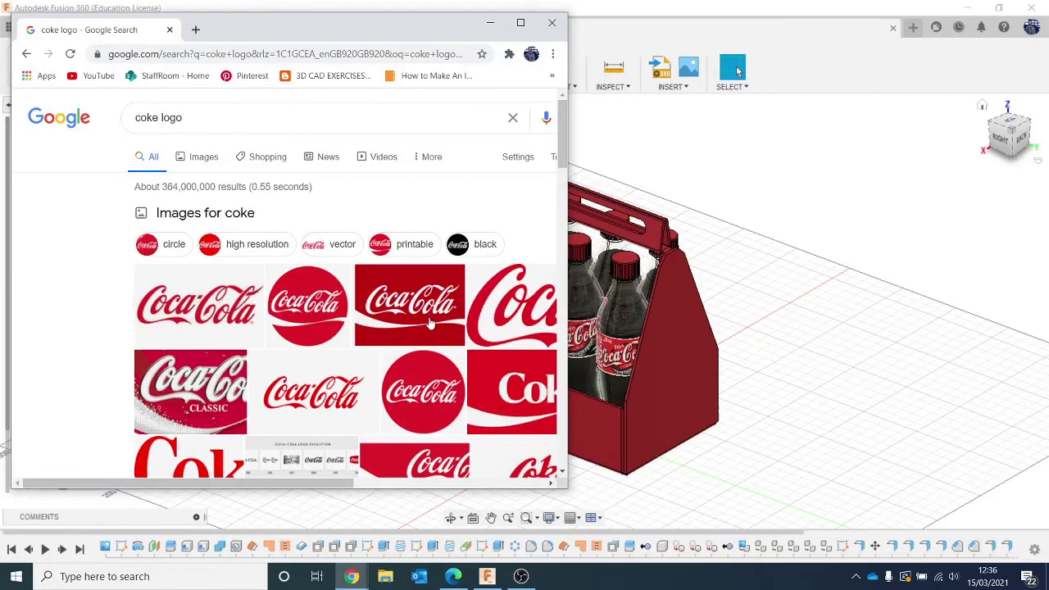
pyautogui.click(520, 22)
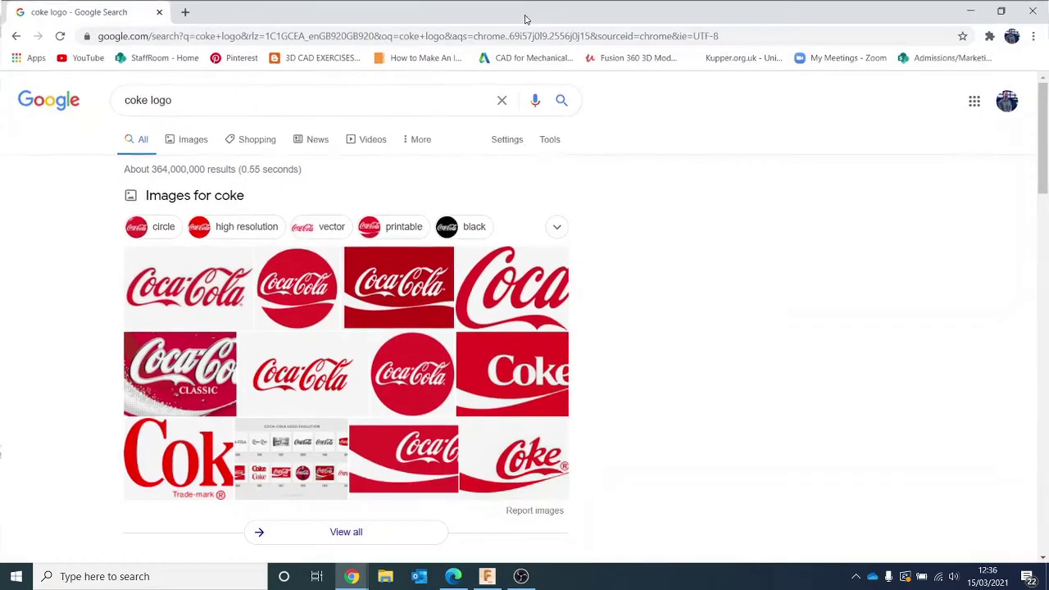
pyautogui.click(189, 145)
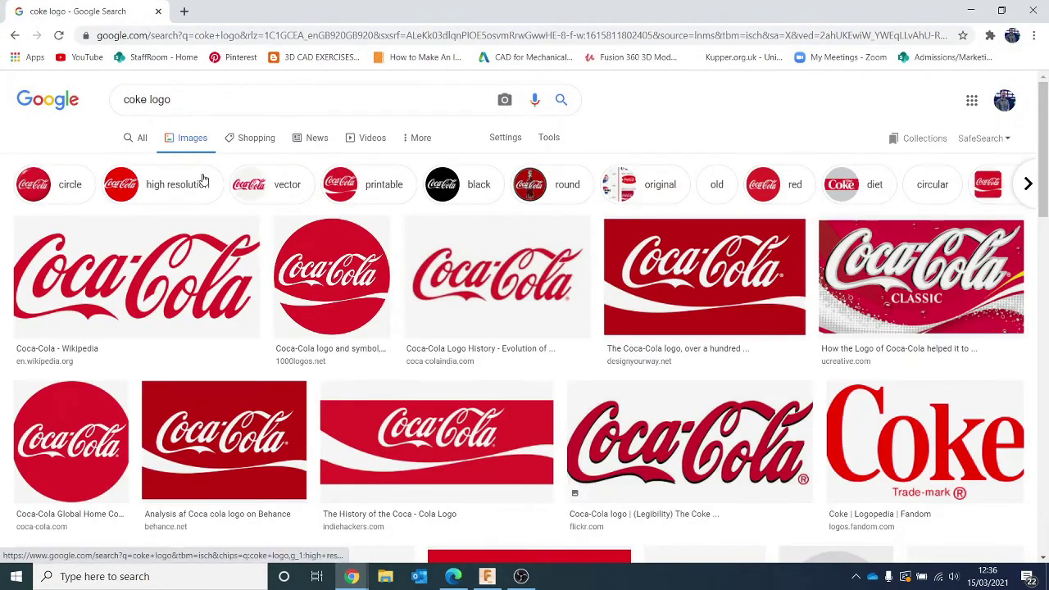
# Save the red designyourway.net Coca-Cola logo as the JPEG image cocacola in the Loft example folder
pyautogui.scroll(-2, 416, 270)
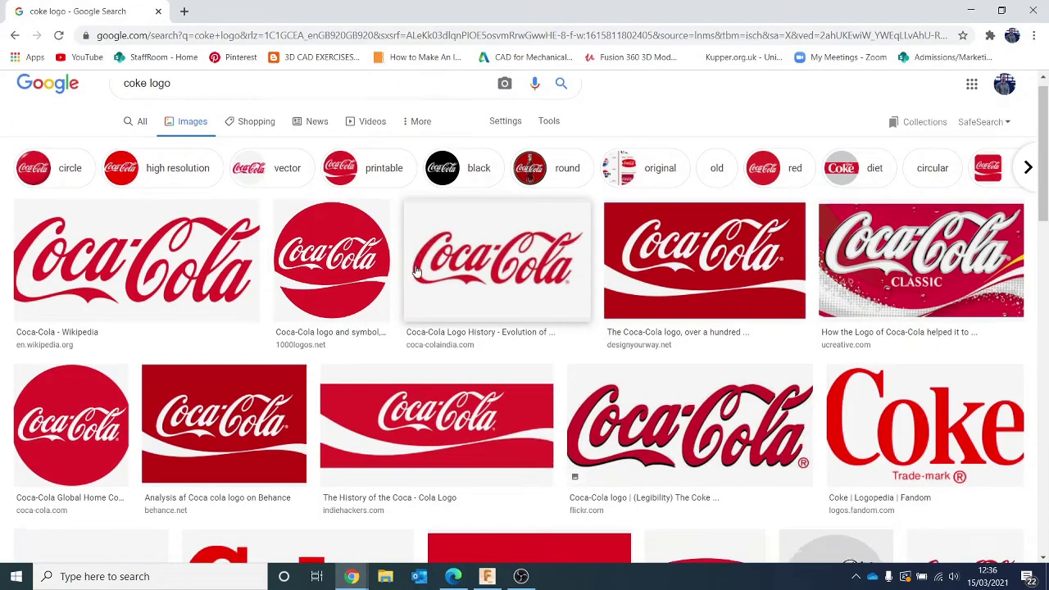
pyautogui.scroll(1, 437, 295)
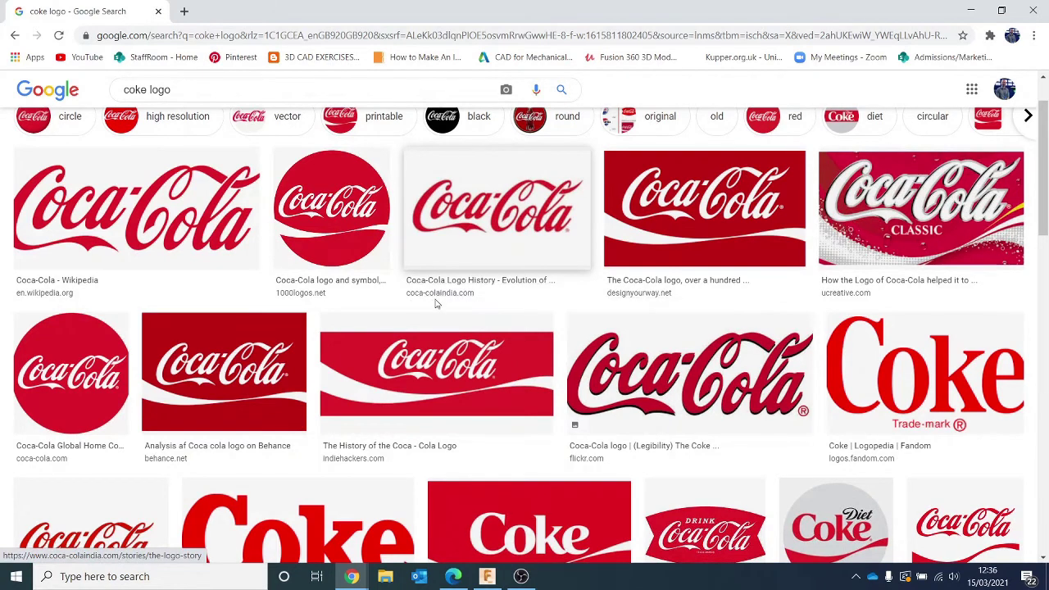
pyautogui.click(671, 221)
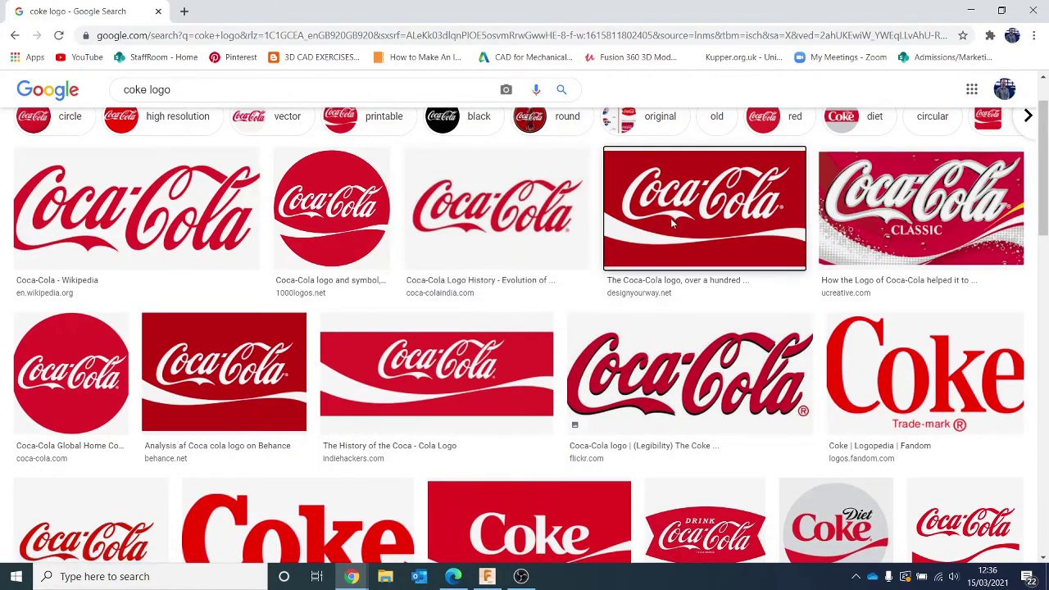
pyautogui.rightClick(803, 248)
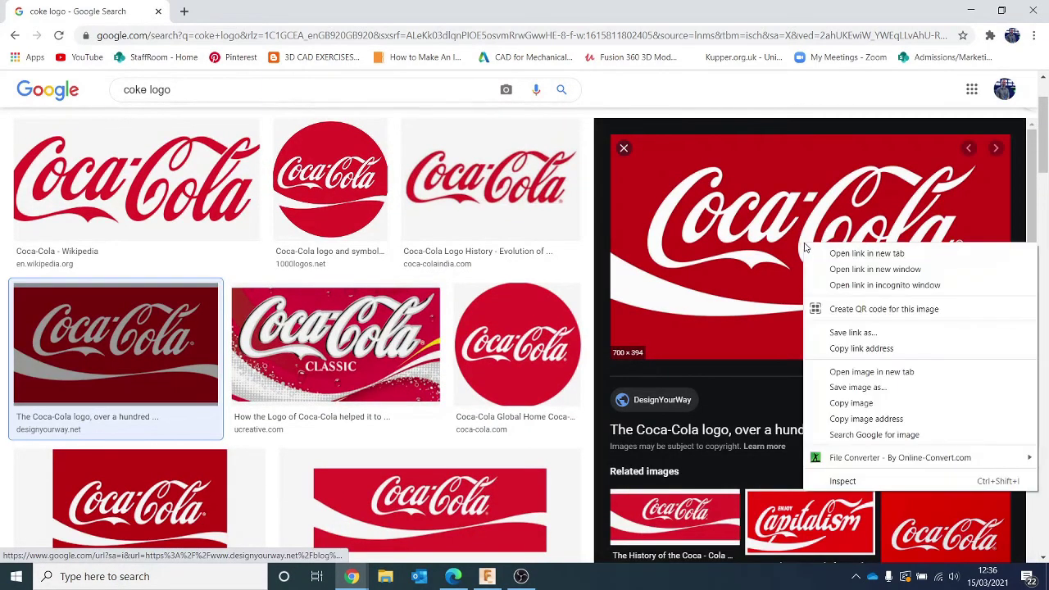
pyautogui.click(973, 384)
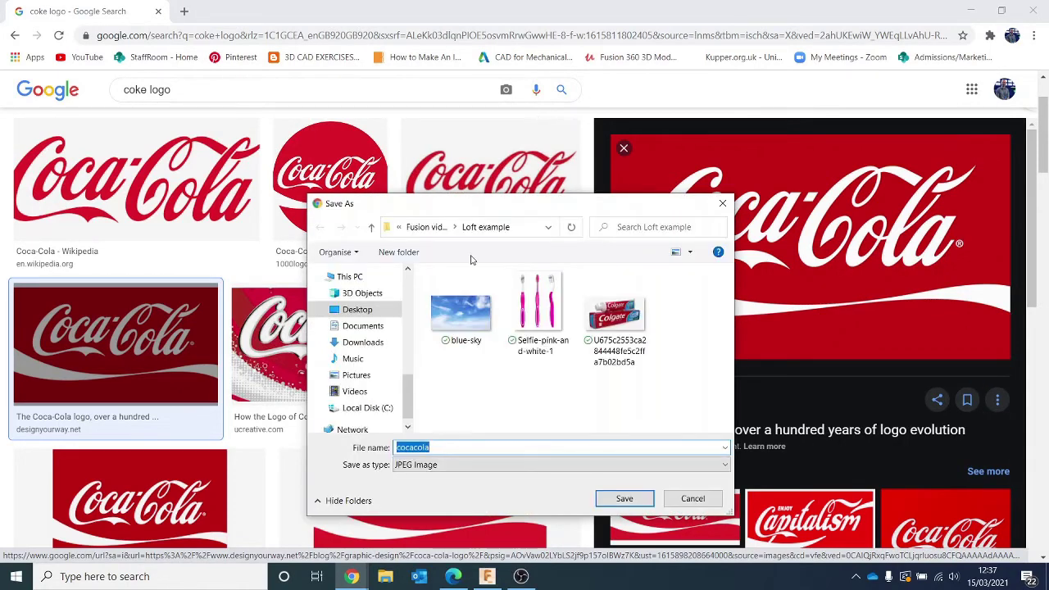
pyautogui.click(624, 500)
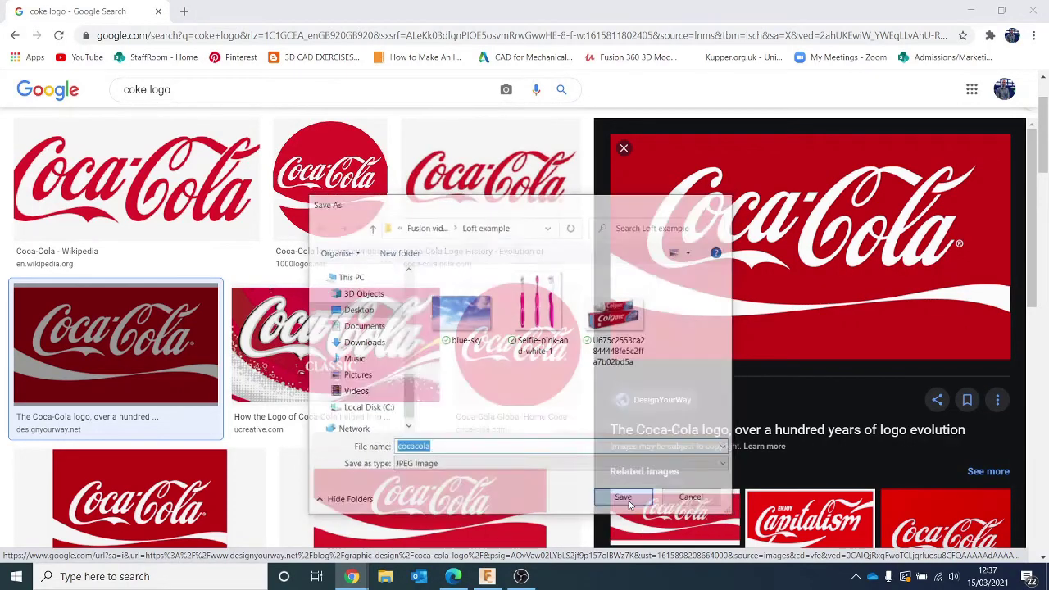
# Switch back to Fusion 360 and place cocacola.jpg from the Loft example folder as a decal on the carrier's long lower side panel
pyautogui.click(488, 576)
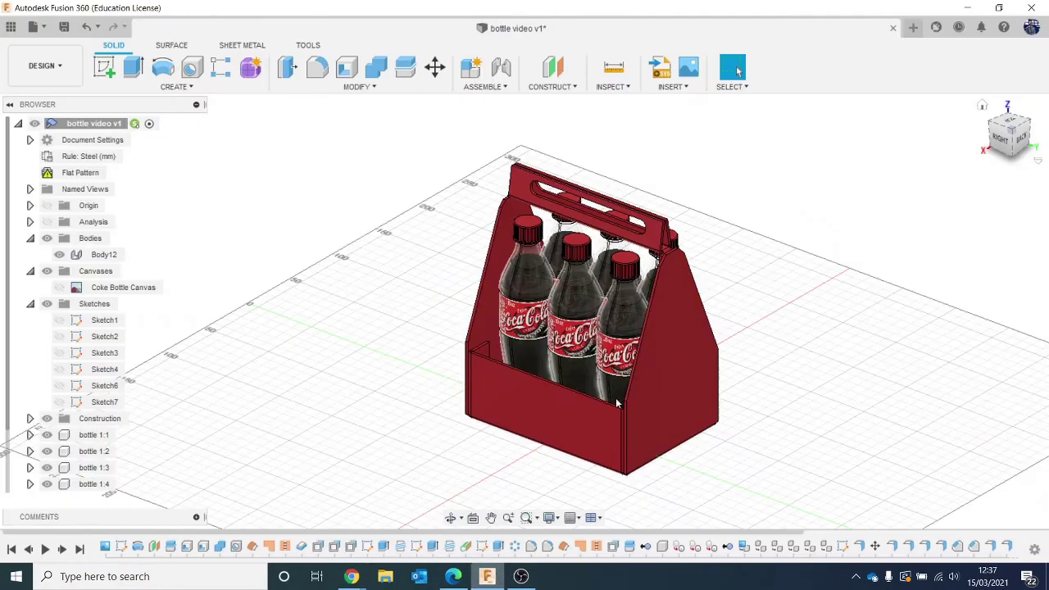
pyautogui.click(669, 87)
pyautogui.click(698, 117)
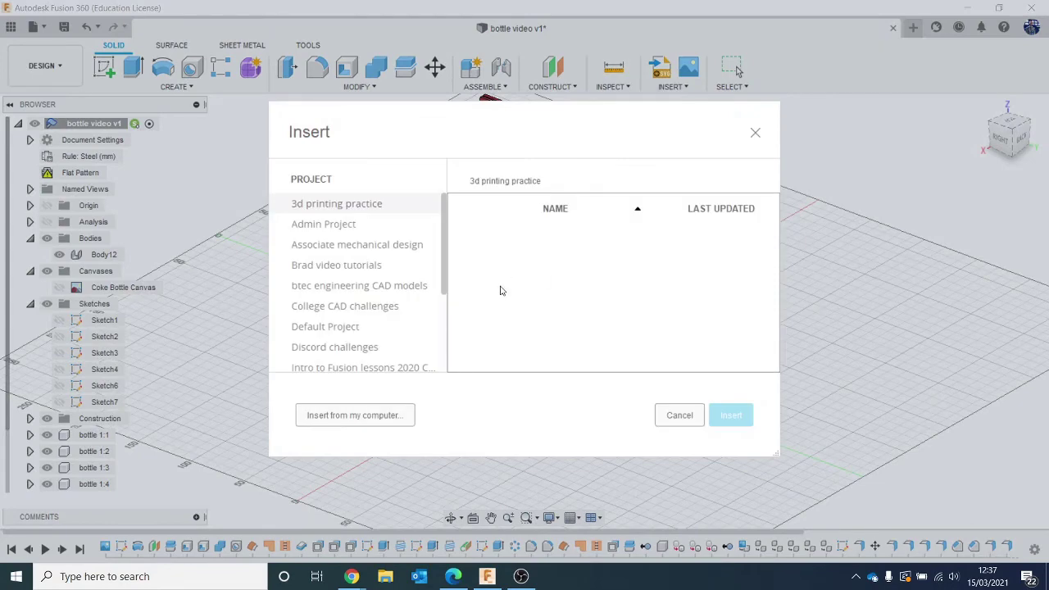
pyautogui.click(382, 418)
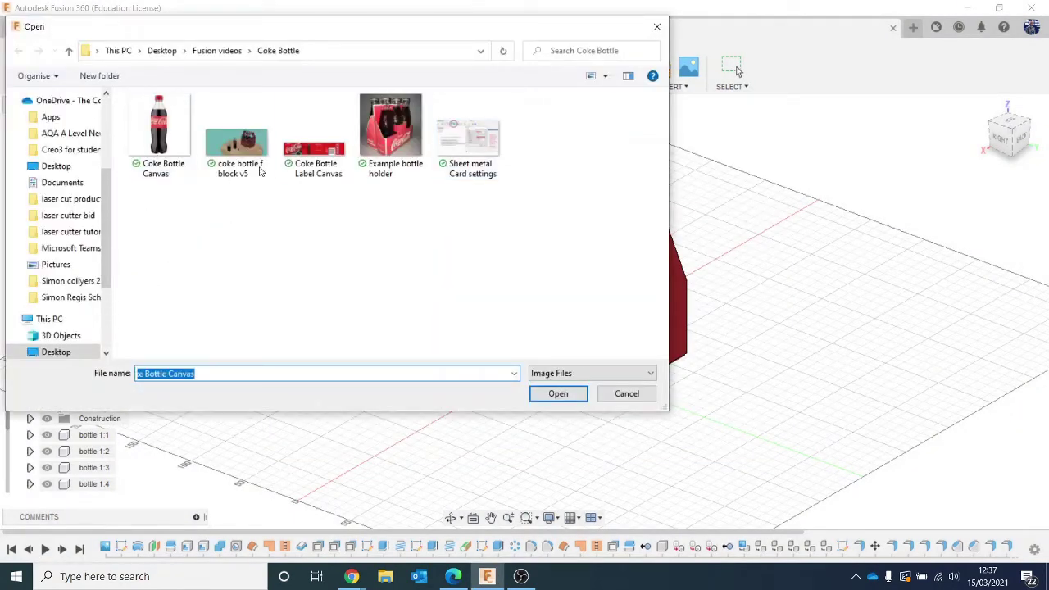
pyautogui.click(211, 52)
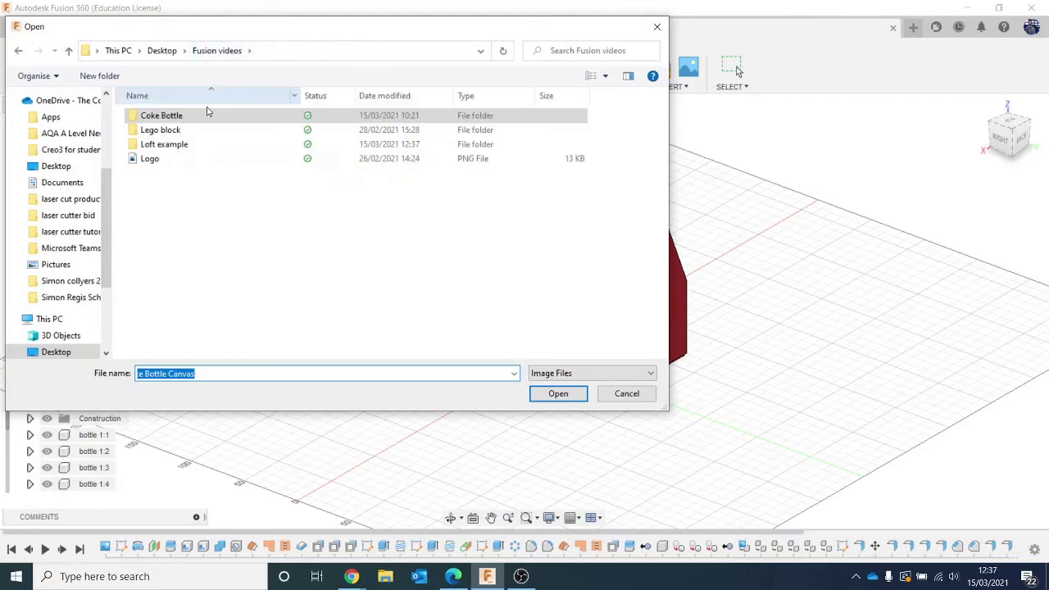
pyautogui.doubleClick(210, 147)
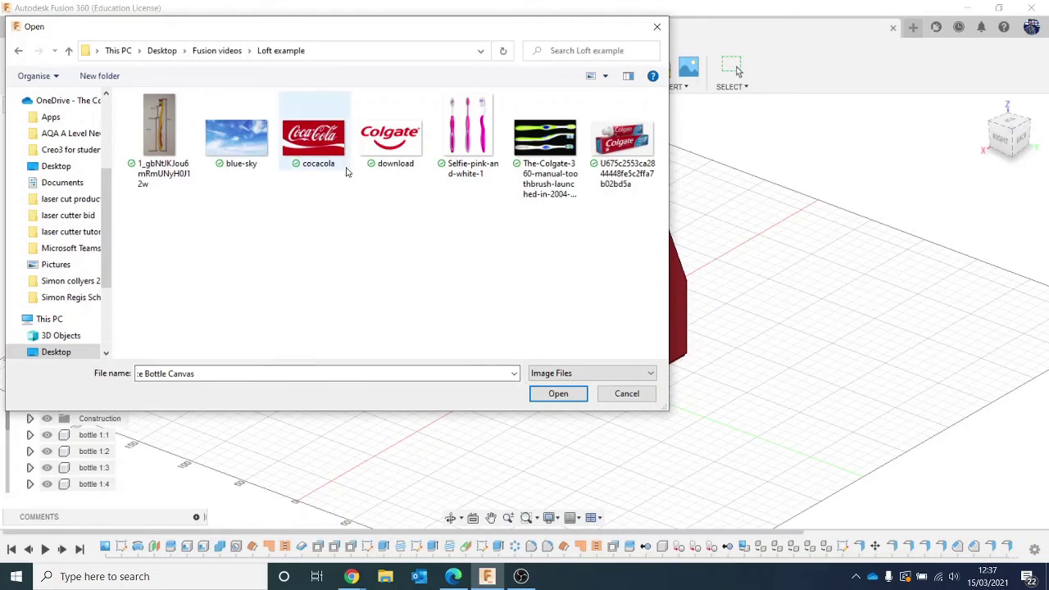
pyautogui.doubleClick(344, 168)
pyautogui.click(529, 359)
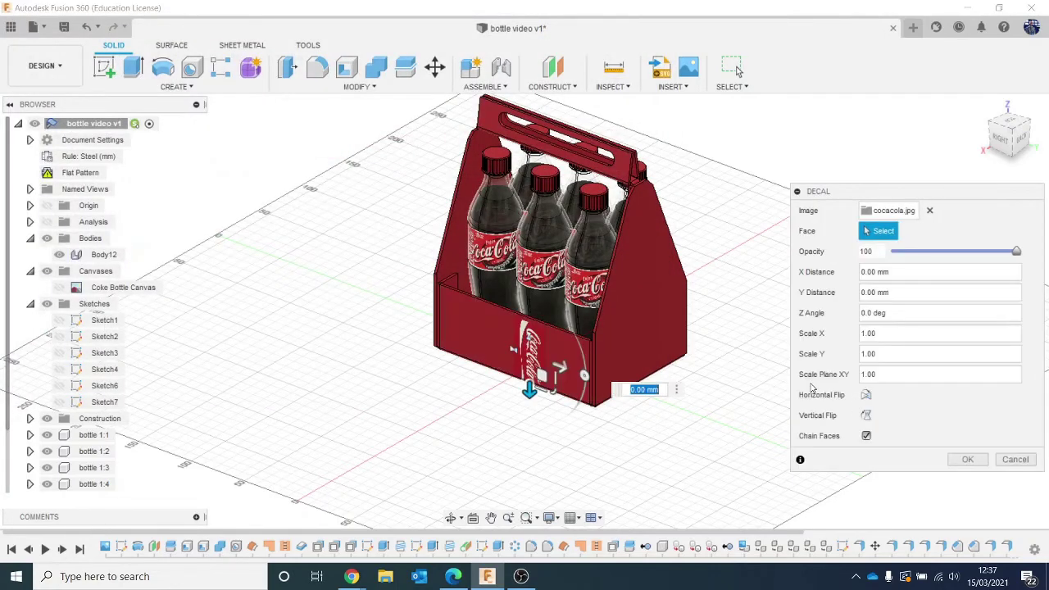
# Rotate the decal to a Z angle of 90 deg and scale it uniformly to about 1.864
pyautogui.click(996, 141)
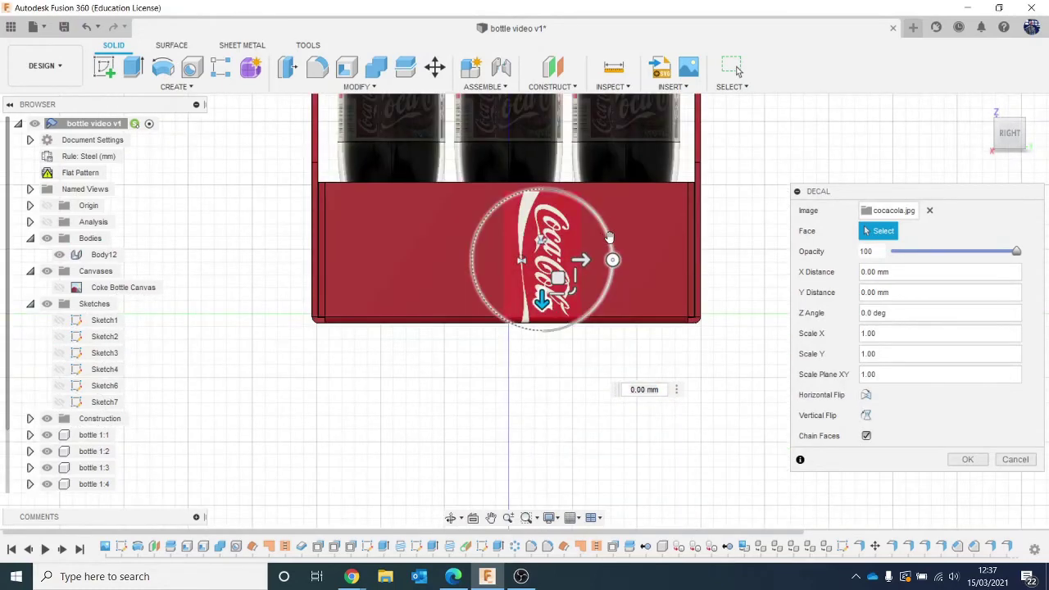
pyautogui.moveTo(612, 260); pyautogui.dragTo(542, 221)
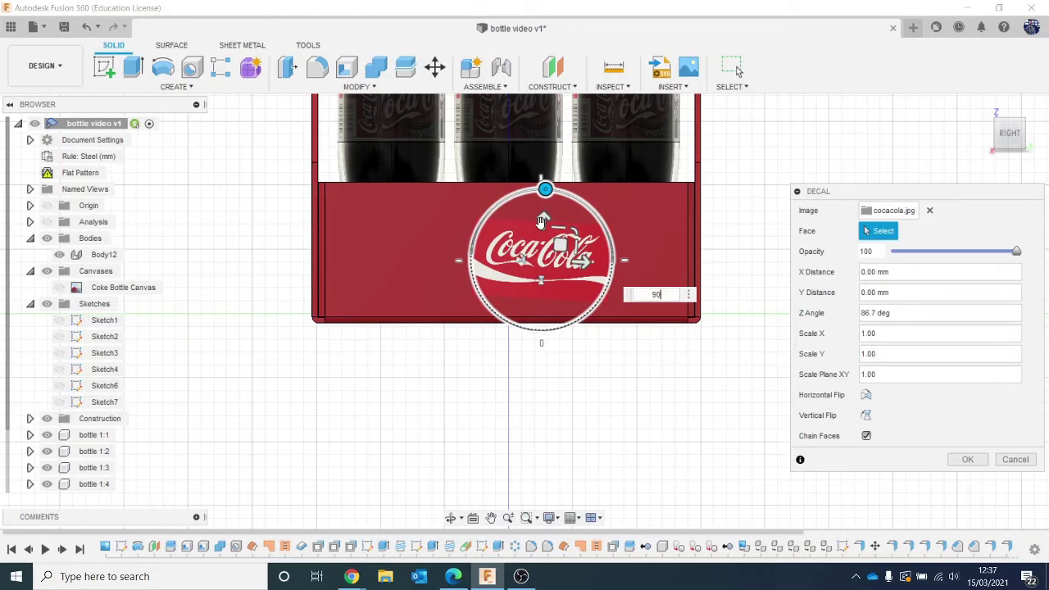
pyautogui.press('Return')
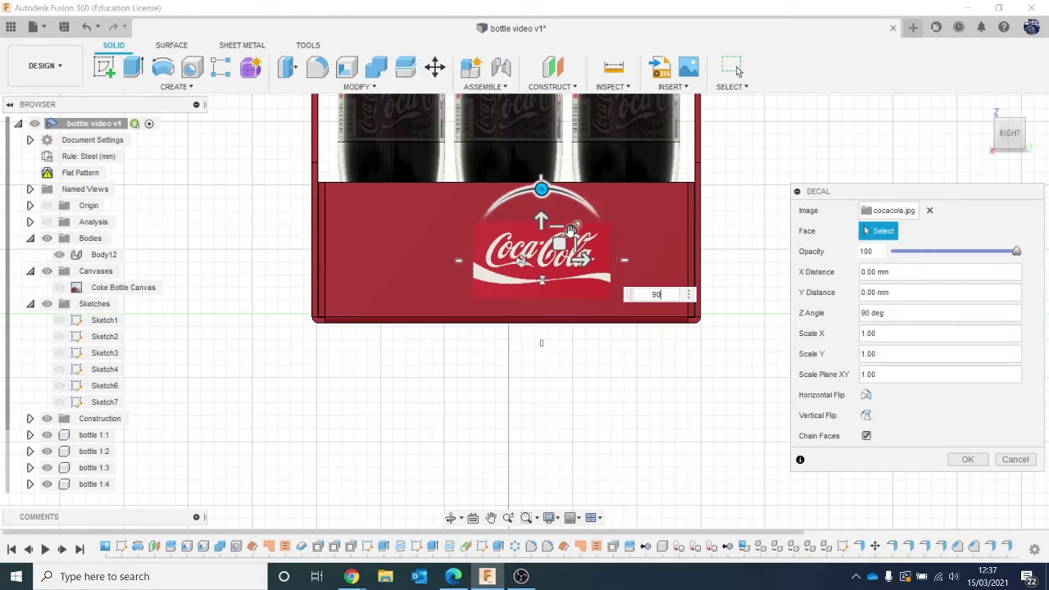
pyautogui.moveTo(560, 239); pyautogui.dragTo(600, 212)
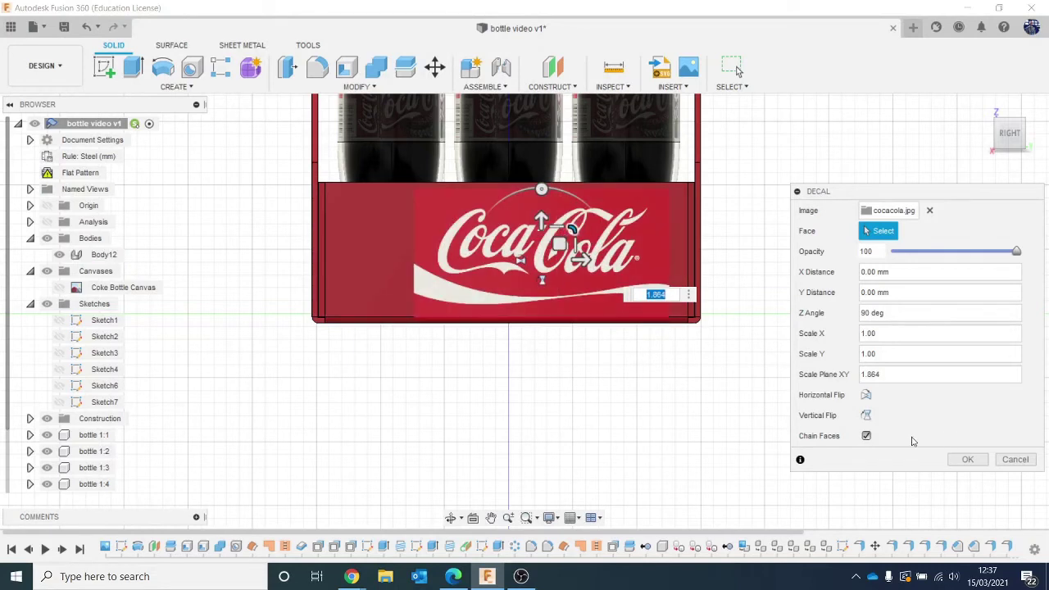
# Finish the decal with face chaining off, an X distance of about -12.79 mm and an opacity of about 26
pyautogui.click(866, 436)
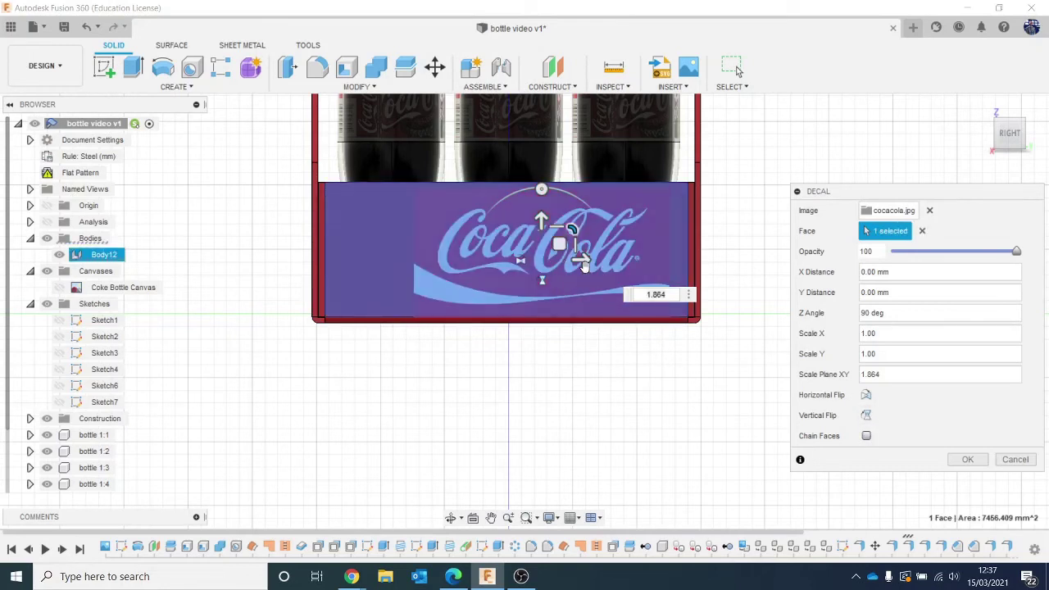
pyautogui.moveTo(585, 261); pyautogui.dragTo(547, 259)
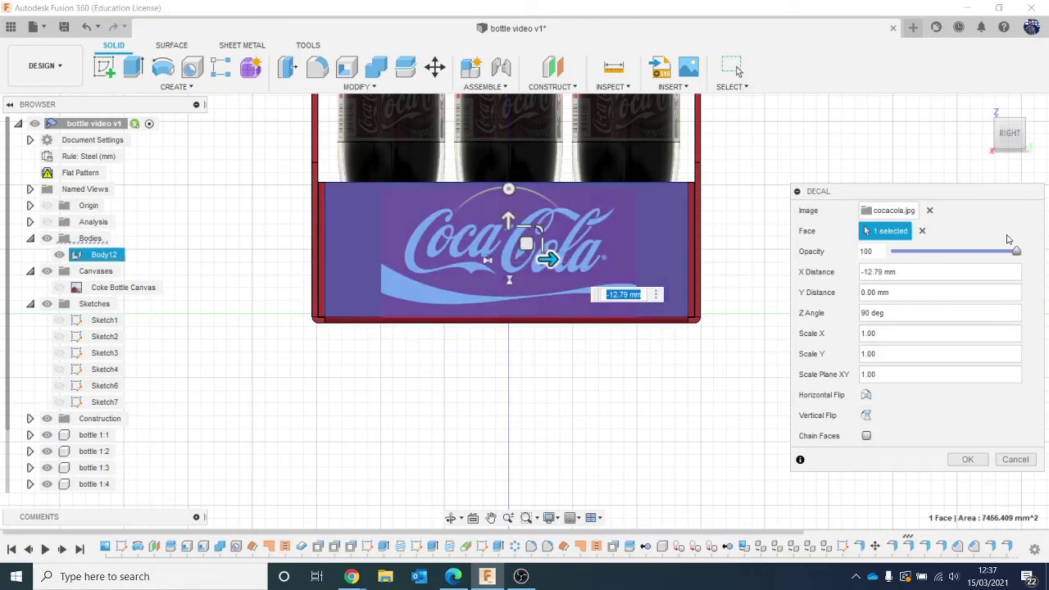
pyautogui.moveTo(982, 251); pyautogui.dragTo(930, 256)
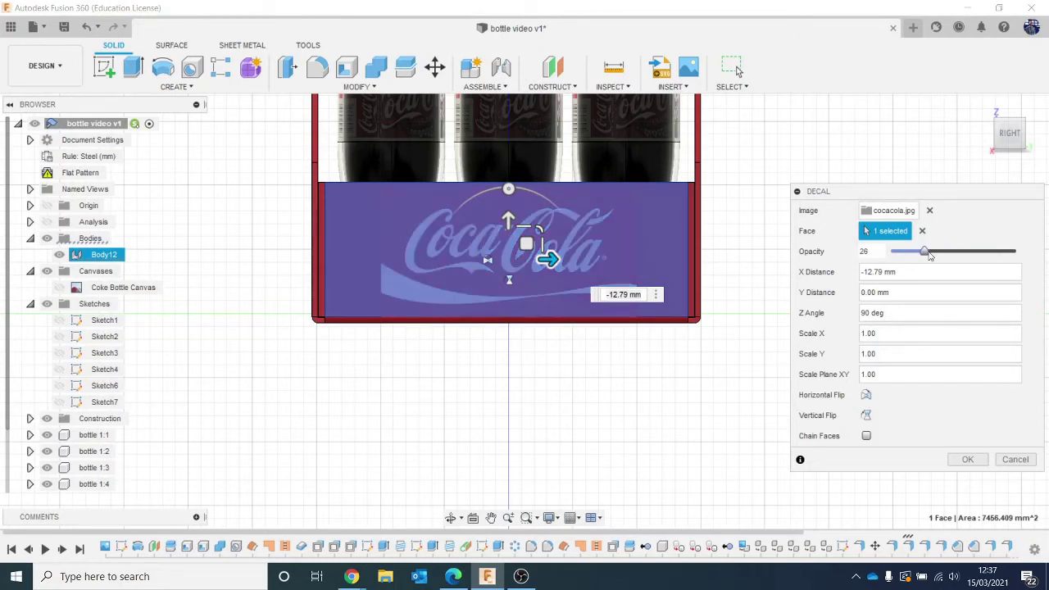
pyautogui.click(968, 459)
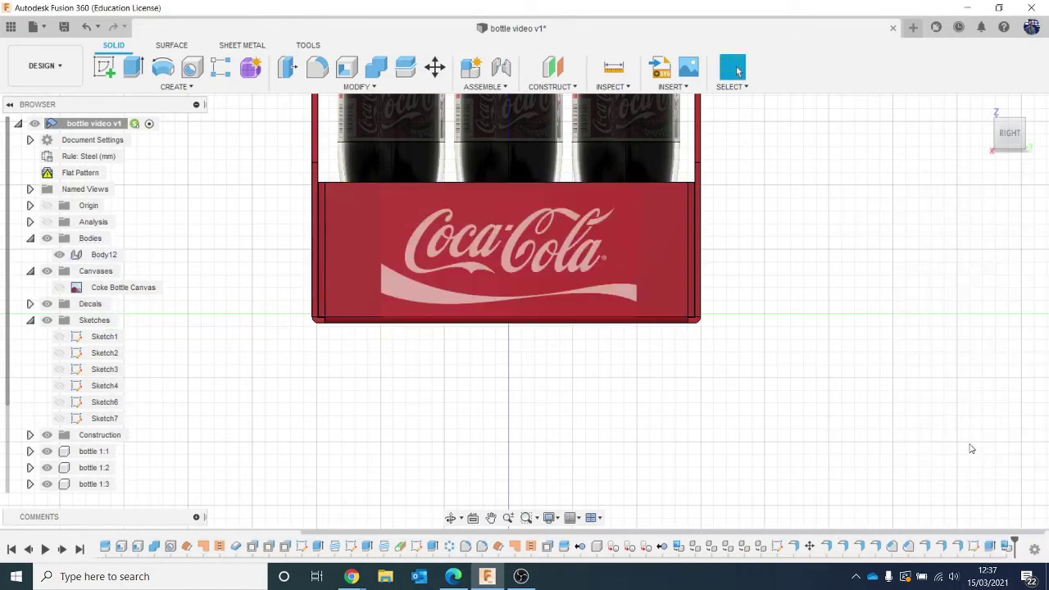
# View the whole bottle carrier at an angle in the Render workspace, and return to the Design workspace
pyautogui.moveTo(1002, 144)
pyautogui.mouseDown()
pyautogui.moveTo(983, 140)
pyautogui.moveTo(974, 154)
pyautogui.mouseUp()
pyautogui.scroll(-3, 907, 316)
pyautogui.moveTo(885, 317); pyautogui.dragTo(749, 376, button='middle')
pyautogui.click(45, 65)
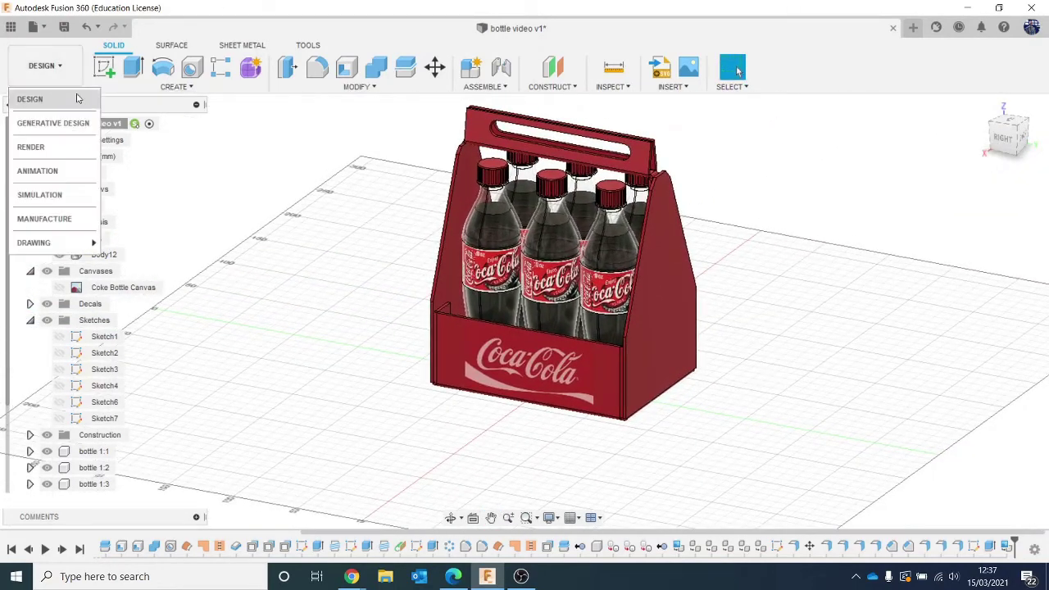
pyautogui.click(31, 147)
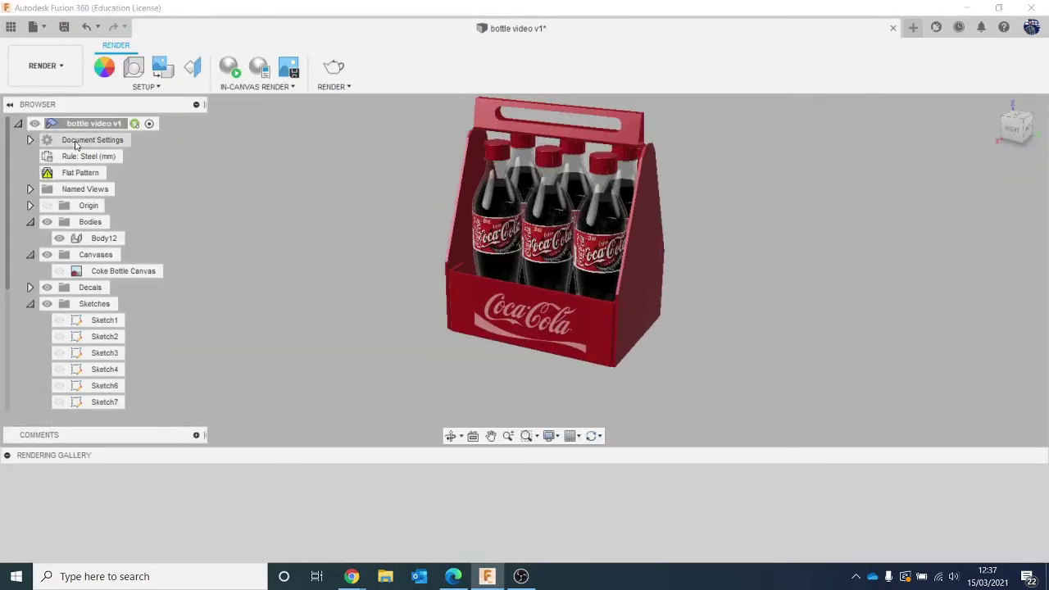
pyautogui.click(45, 66)
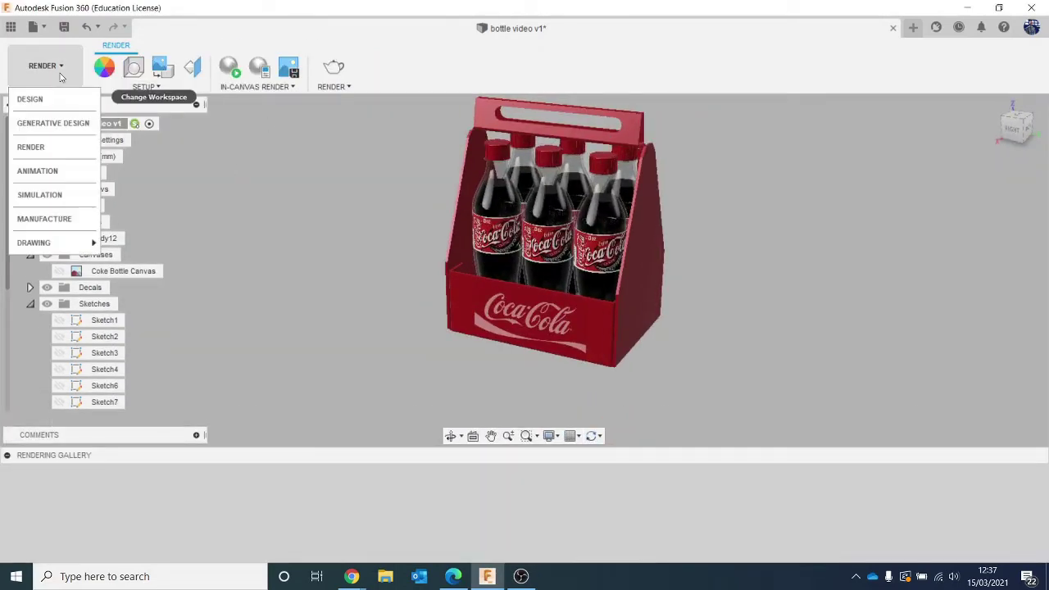
pyautogui.click(70, 101)
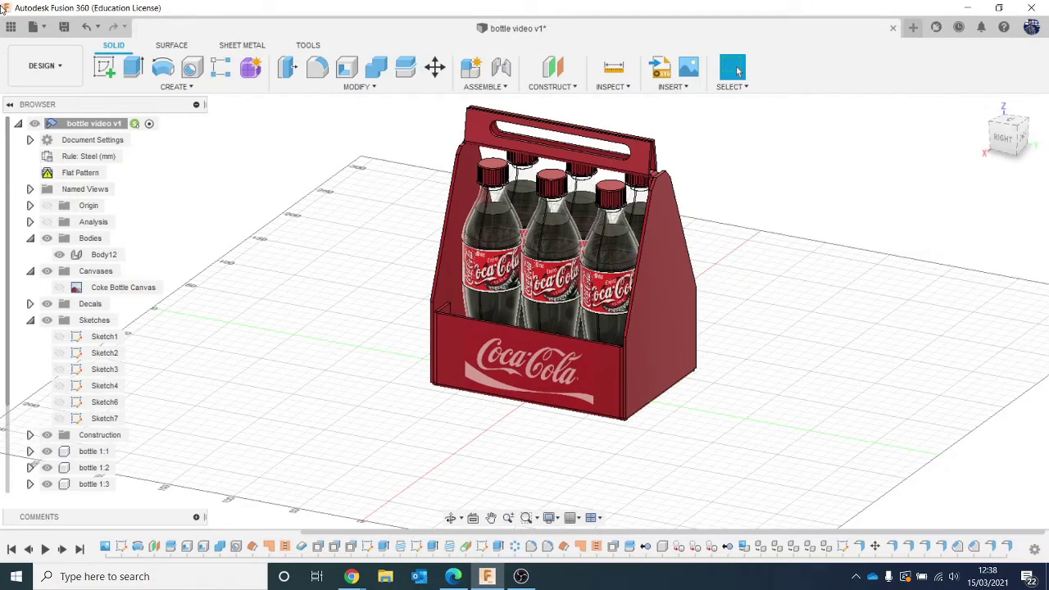
# Start a sketch on the vertical origin plane parallel to the logo panel and draw a 20 mm horizontal base line beside the carrier
pyautogui.click(104, 68)
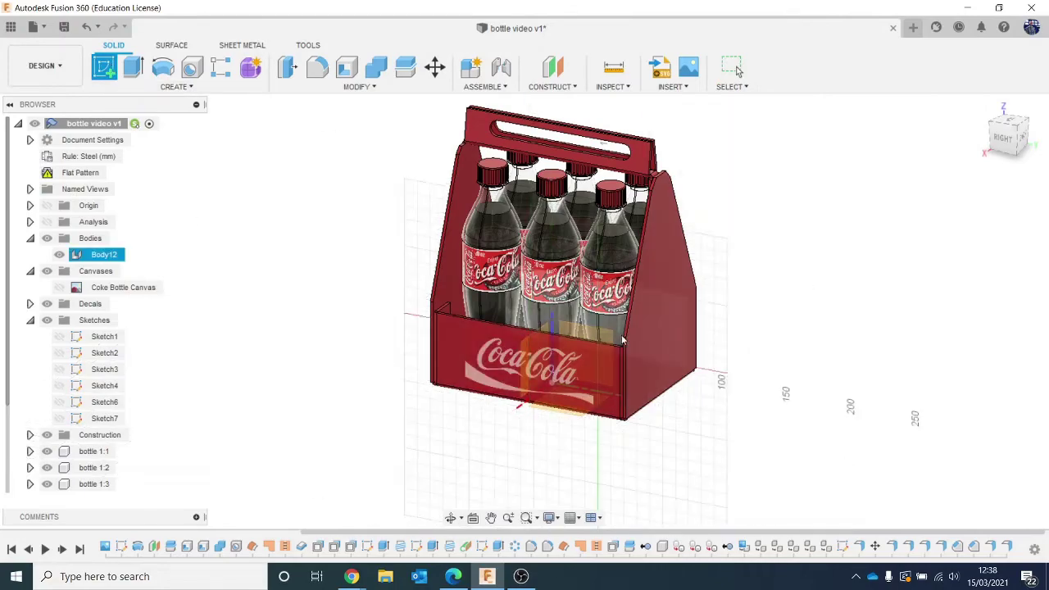
pyautogui.click(598, 342)
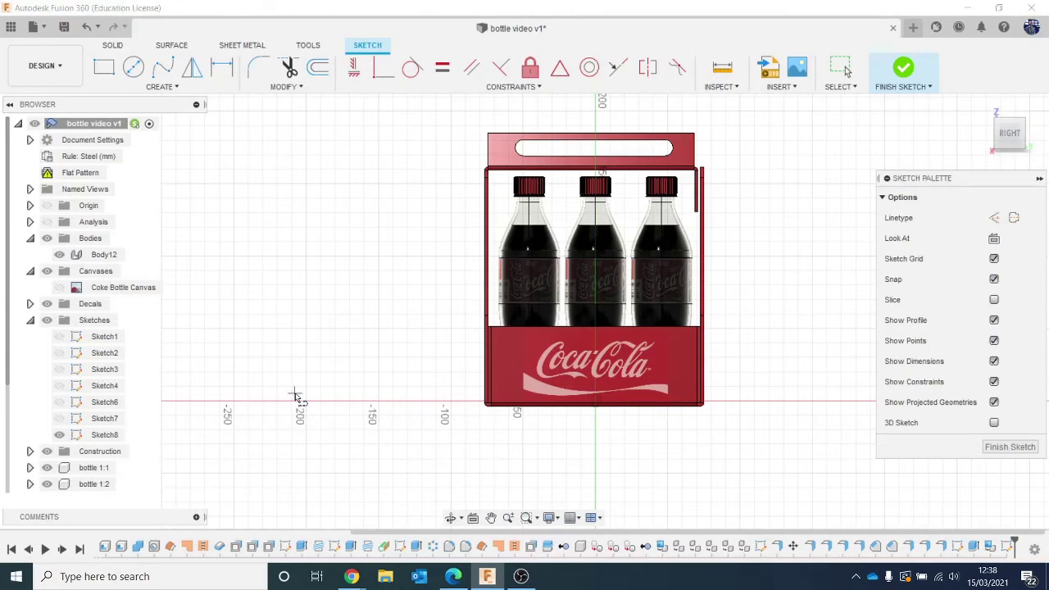
pyautogui.click(292, 400)
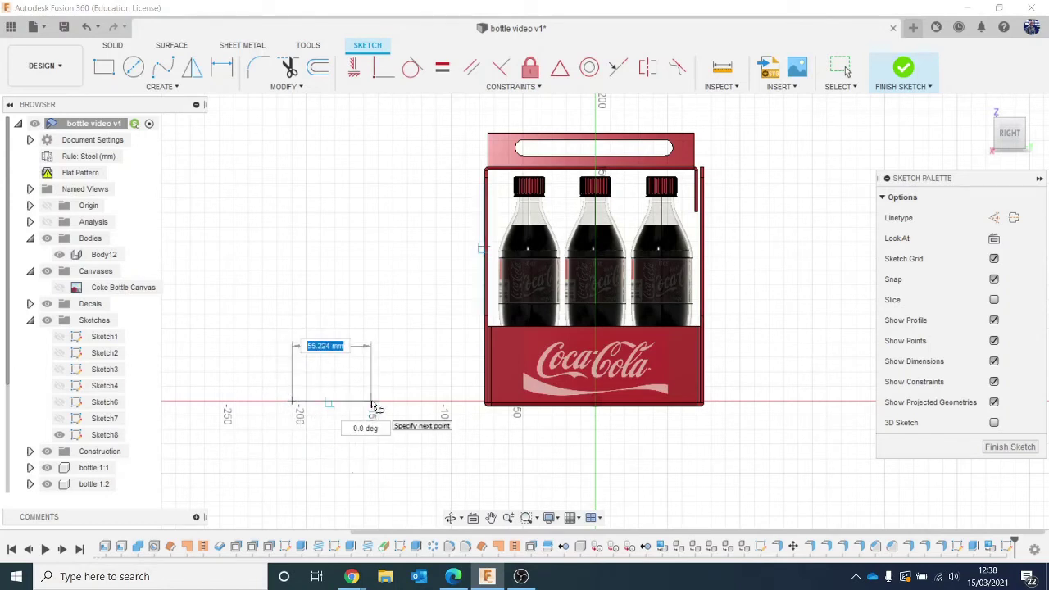
pyautogui.write('20')
pyautogui.press('Return')
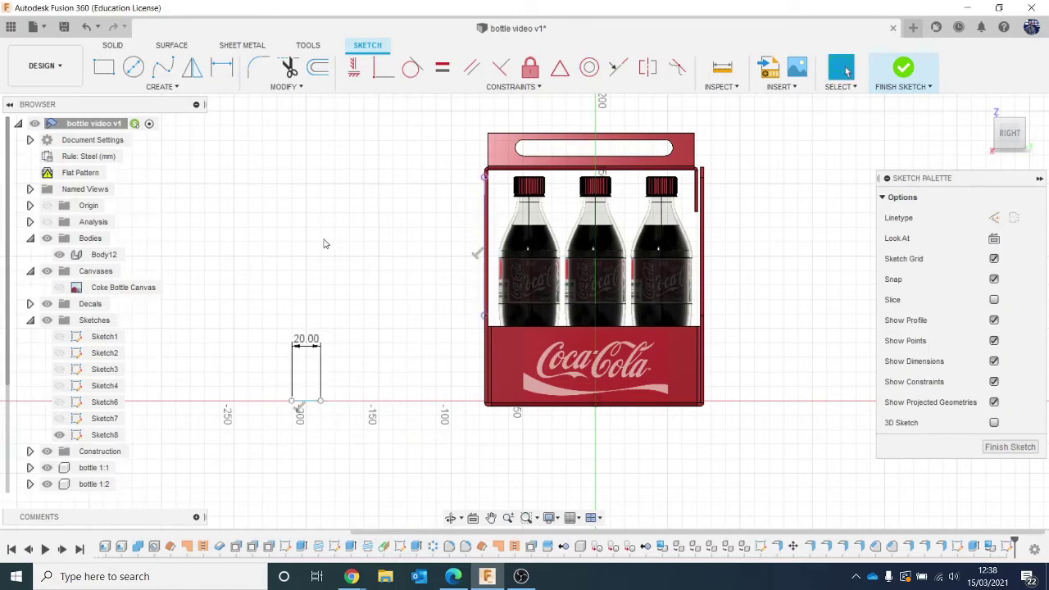
# Draw an outward-slanting side about 103 mm long, a horizontal top line about 47 mm long and a vertical line from the base's other end
pyautogui.scroll(2, 324, 244)
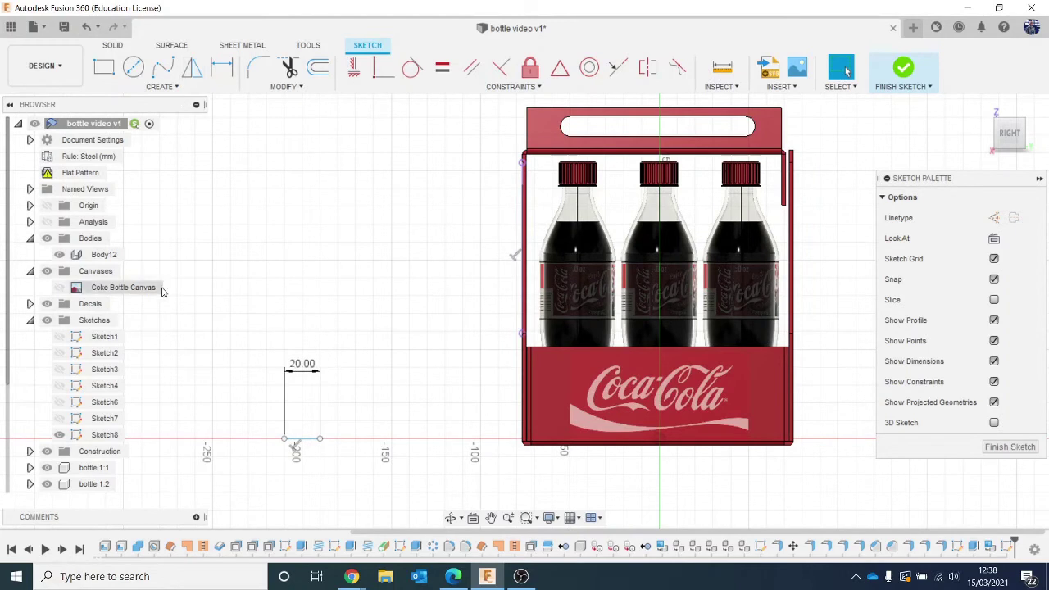
pyautogui.click(319, 438)
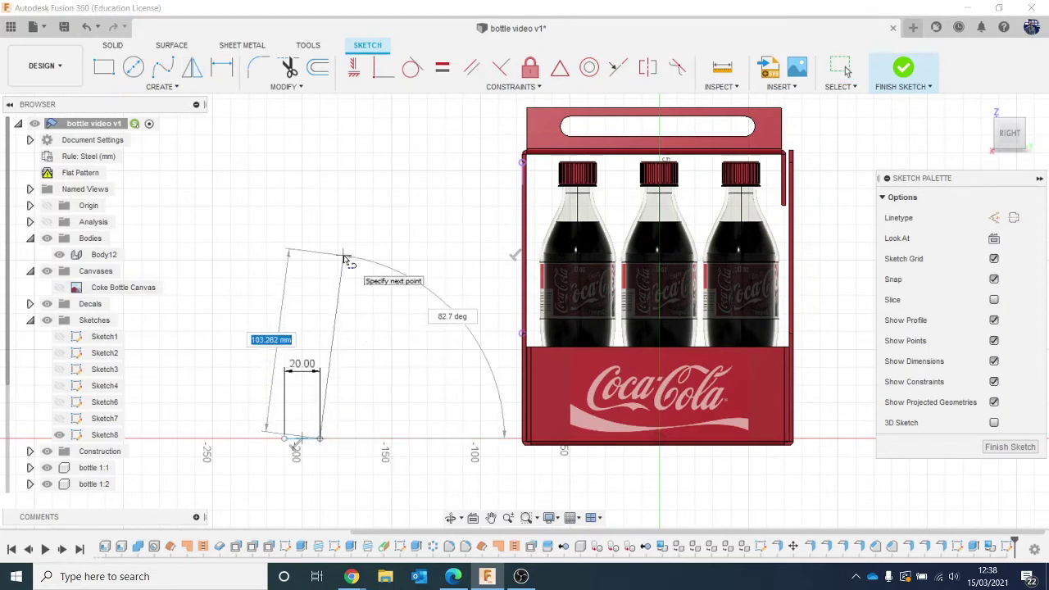
pyautogui.click(341, 247)
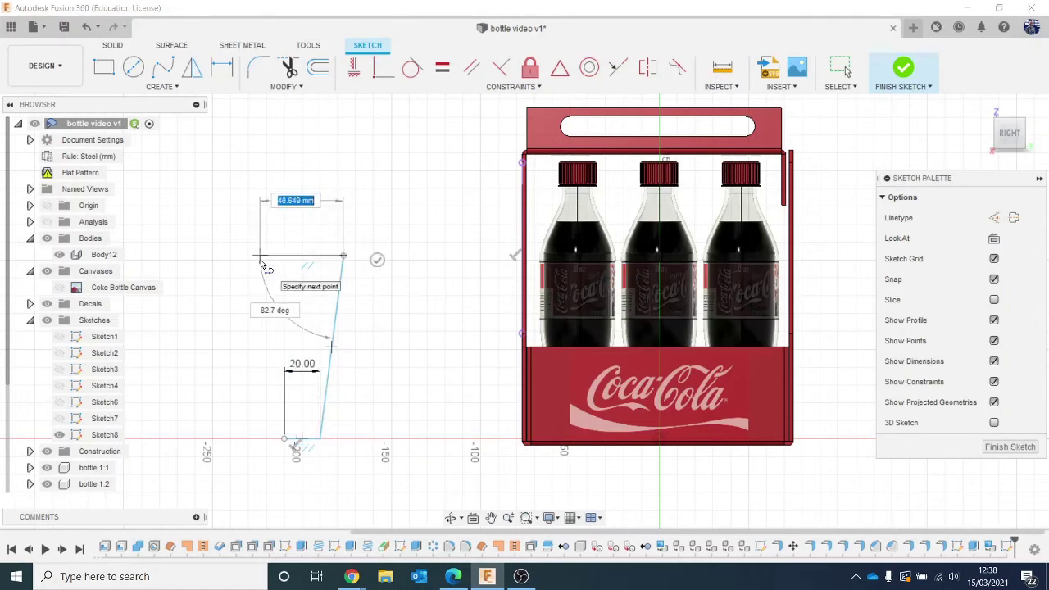
pyautogui.press('Escape')
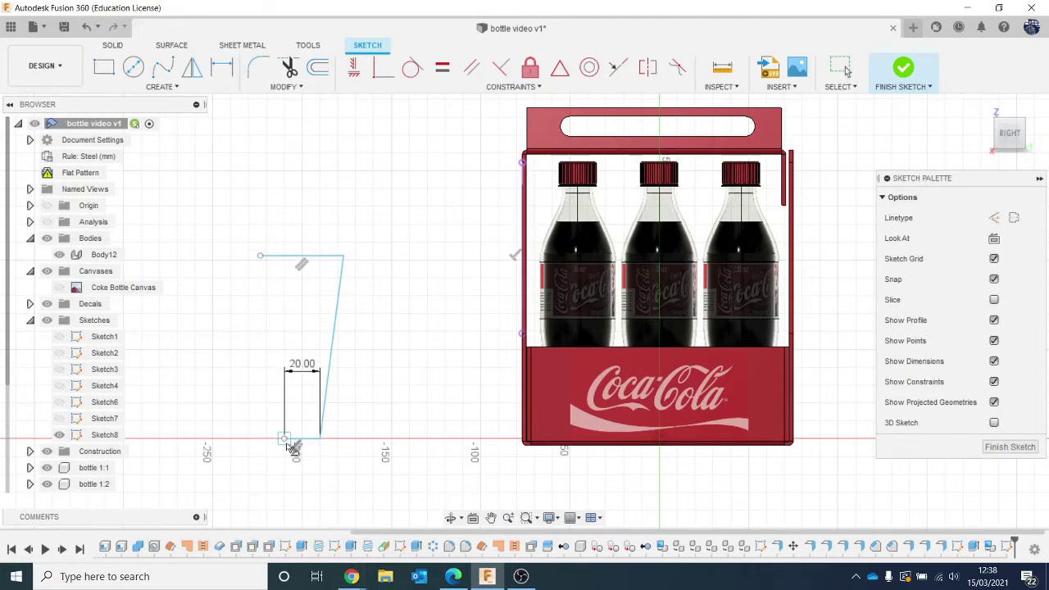
pyautogui.click(286, 440)
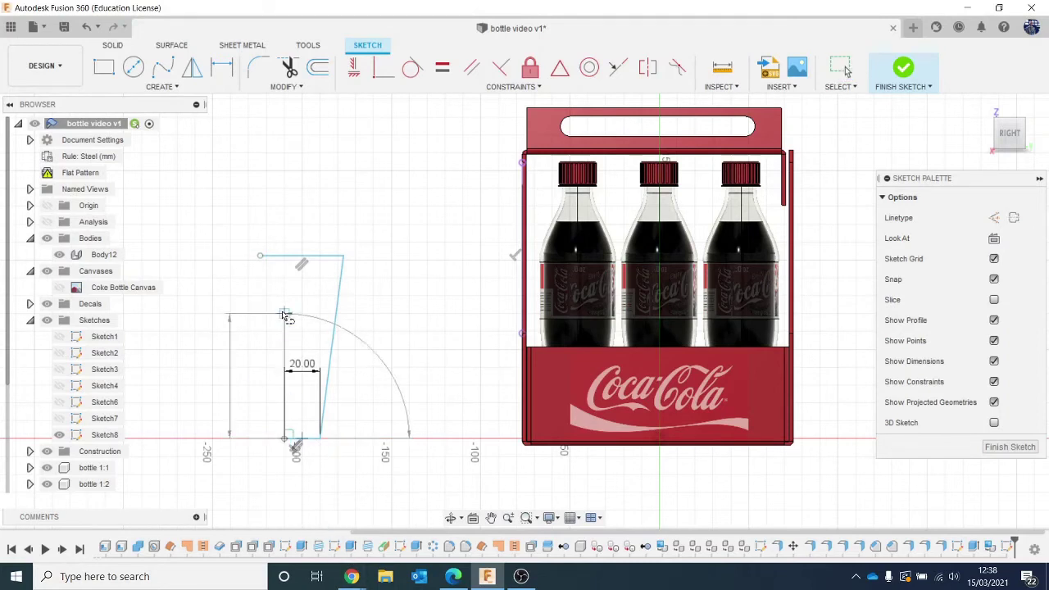
pyautogui.click(285, 256)
# Dimension the horizontal top line to 25 mm
pyautogui.press('d')
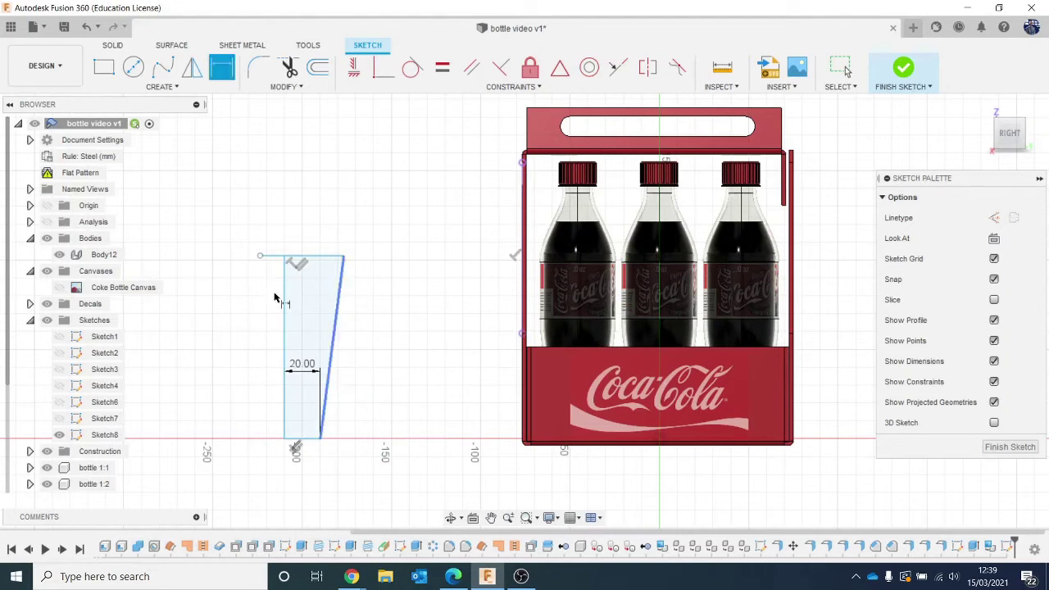
pyautogui.click(326, 257)
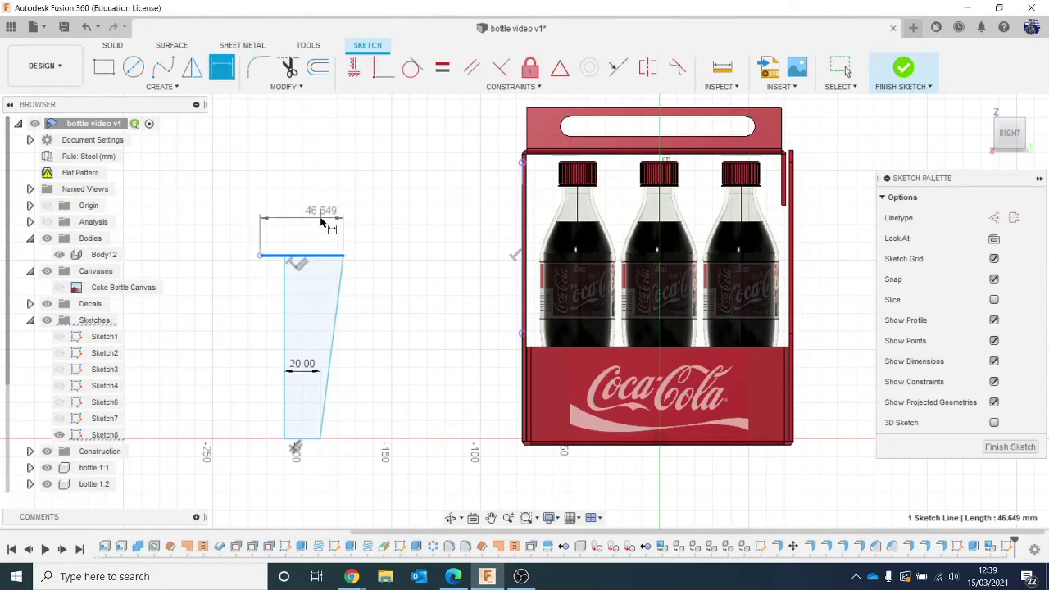
pyautogui.click(365, 227)
pyautogui.write('25')
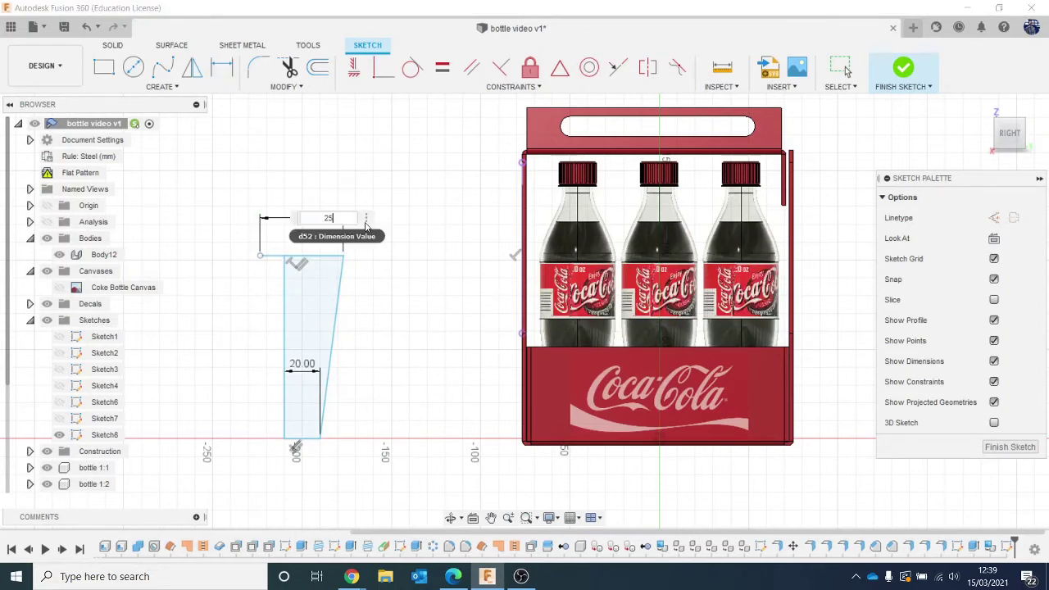
pyautogui.press('Return')
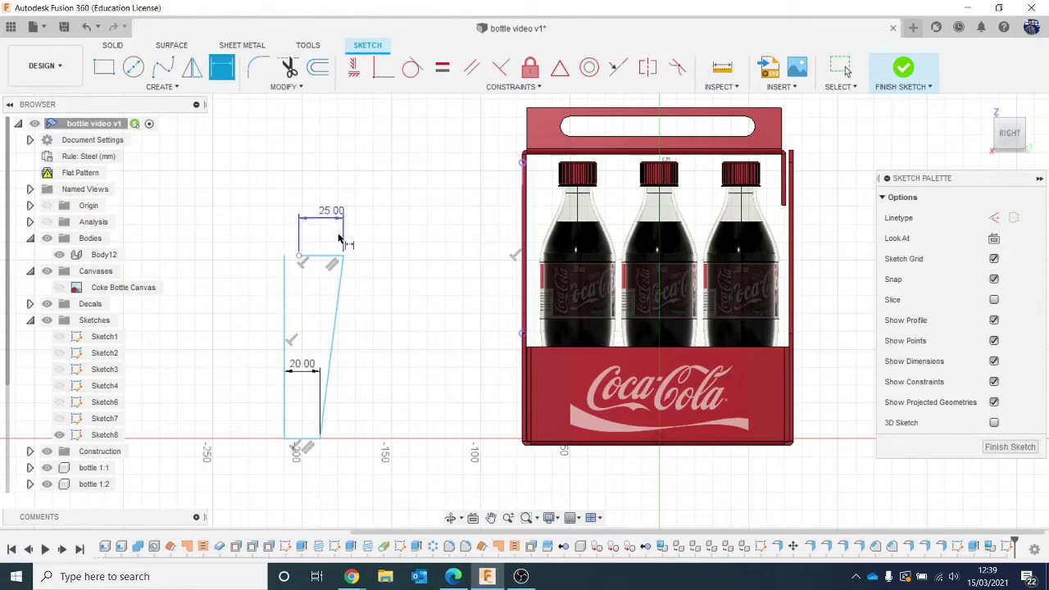
# Trim away the slanted side and the detached horizontal top line
pyautogui.scroll(1, 368, 269)
pyautogui.scroll(1, 367, 269)
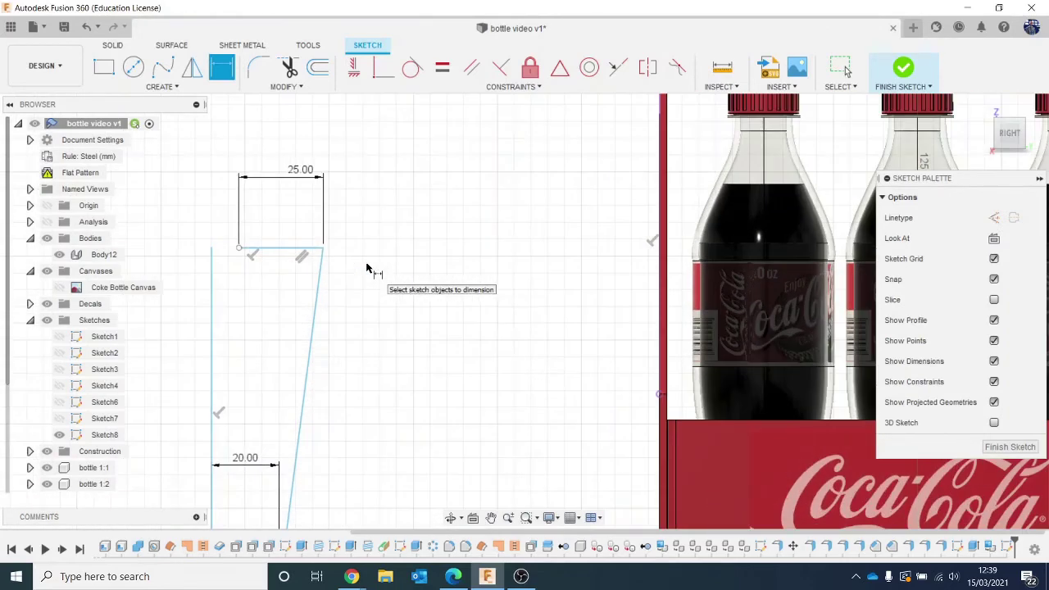
pyautogui.press('t')
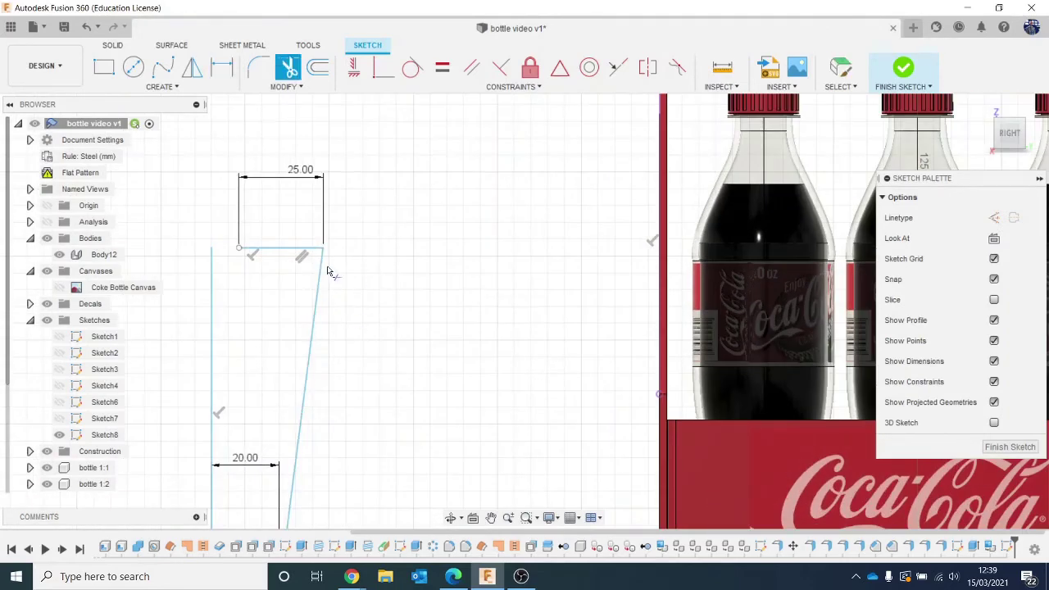
pyautogui.click(322, 270)
pyautogui.click(305, 246)
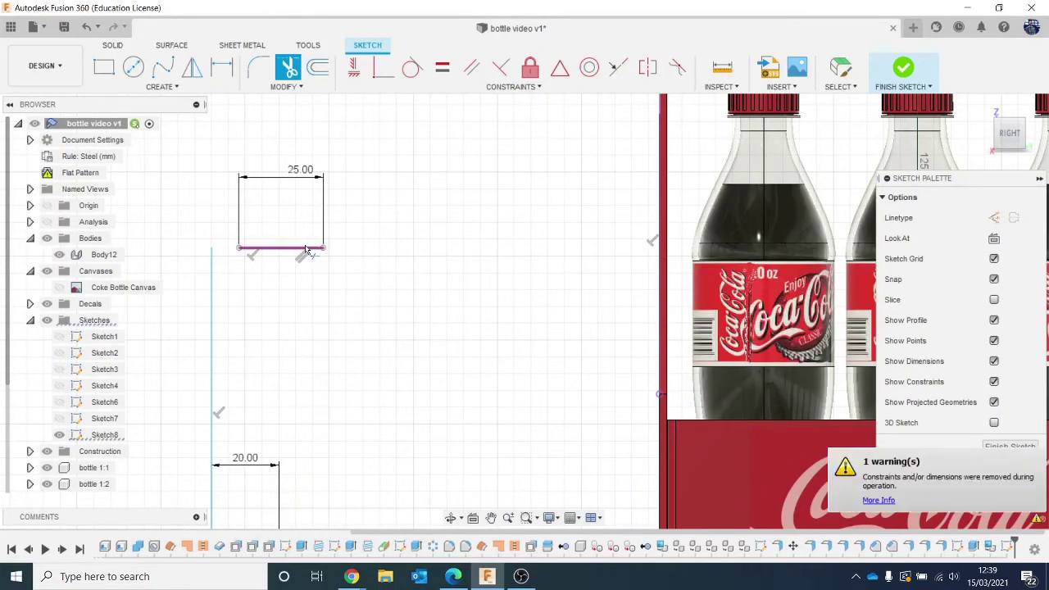
# Draw a 25 mm horizontal top line from the upper end of the vertical line
pyautogui.click(212, 248)
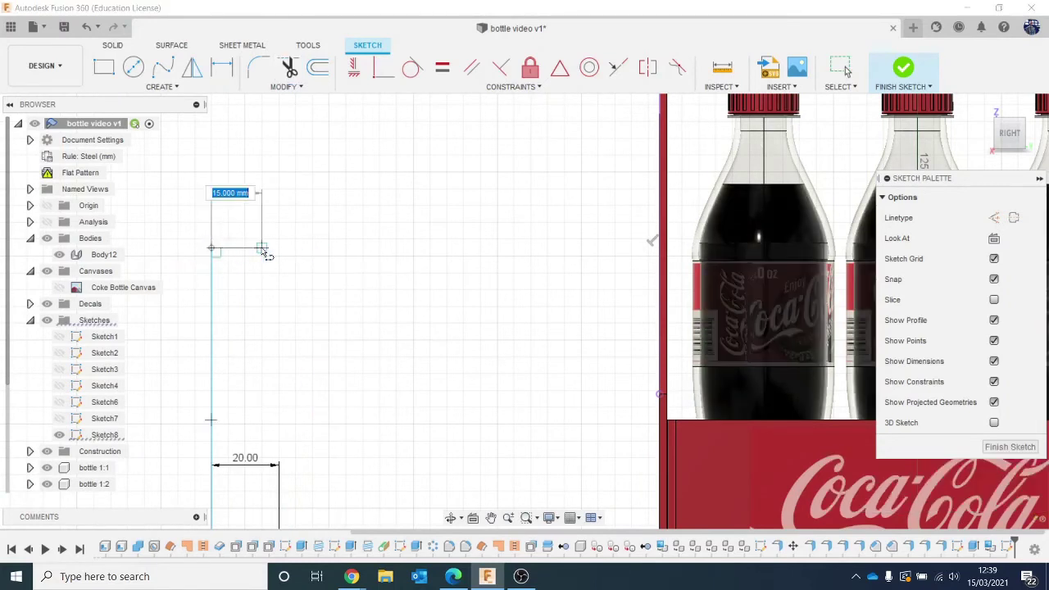
pyautogui.press('Return')
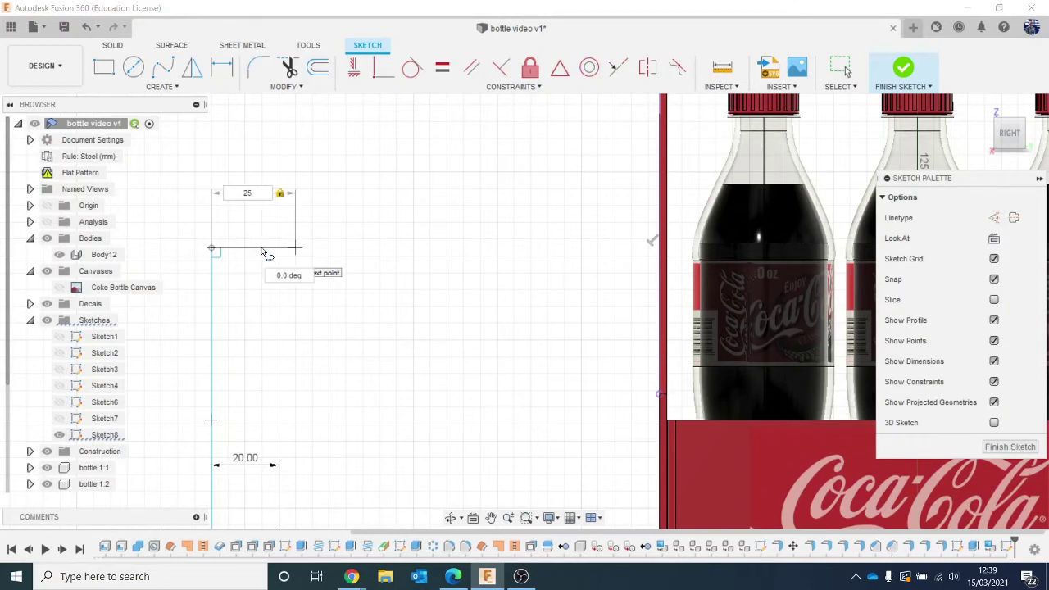
pyautogui.press('Escape')
# Close the profile with a slanted line from the top line's free end to the base line's end, and finish the sketch
pyautogui.moveTo(392, 358); pyautogui.dragTo(424, 286, button='middle')
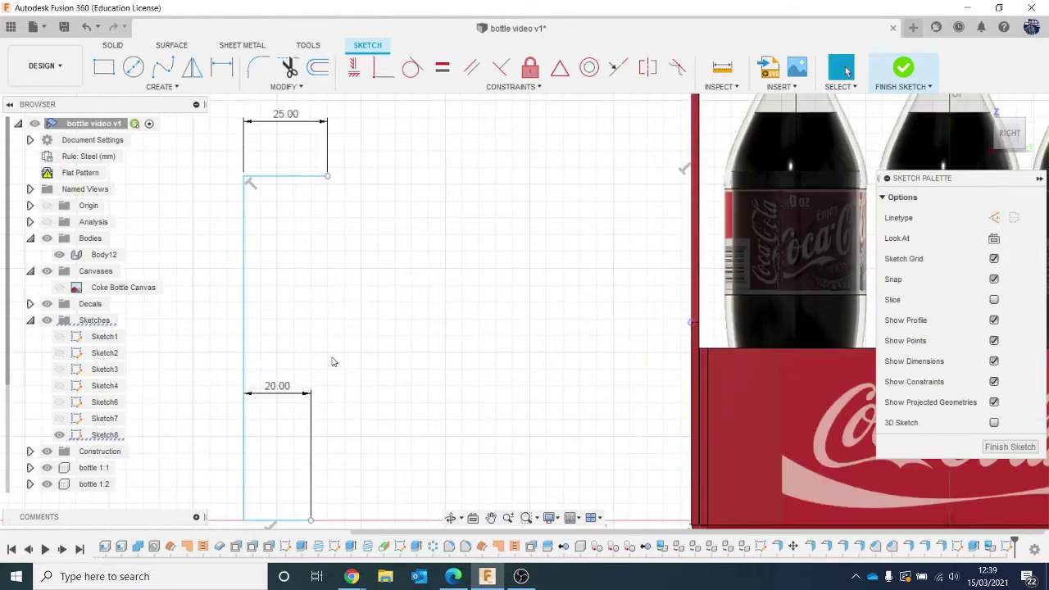
pyautogui.click(327, 177)
pyautogui.moveTo(325, 318); pyautogui.dragTo(351, 267, button='middle')
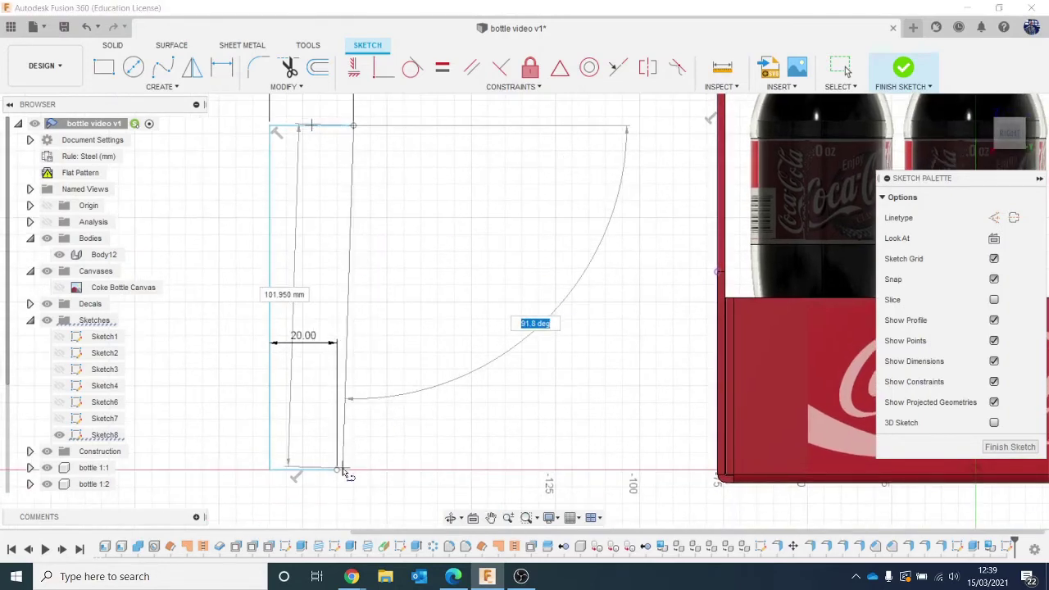
pyautogui.press('Escape')
pyautogui.scroll(-2, 429, 363)
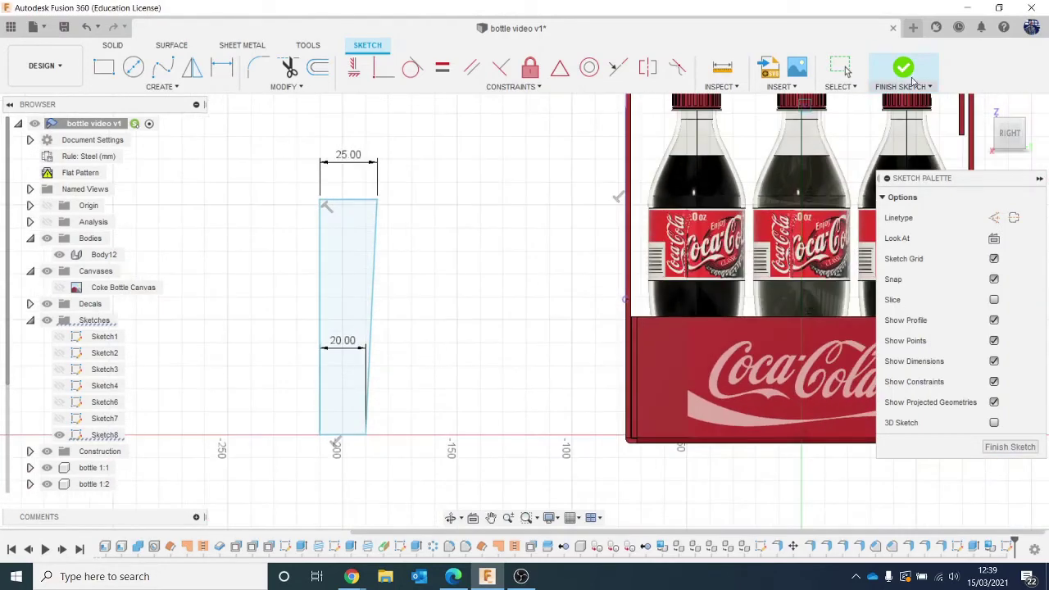
pyautogui.click(903, 73)
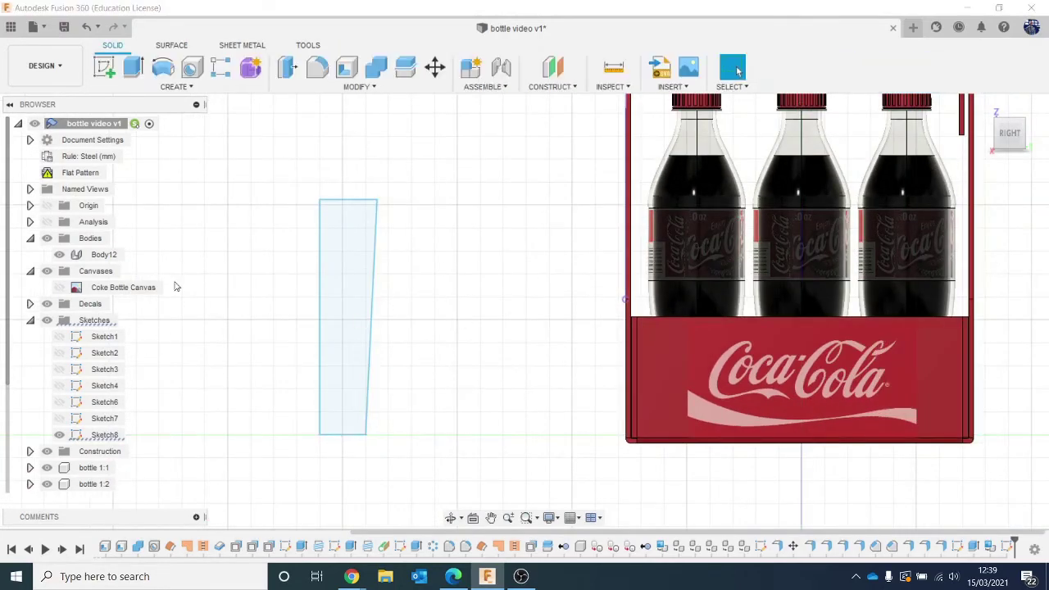
# Revolve the tapered profile 360 deg about its vertical edge as a new body
pyautogui.press('e')
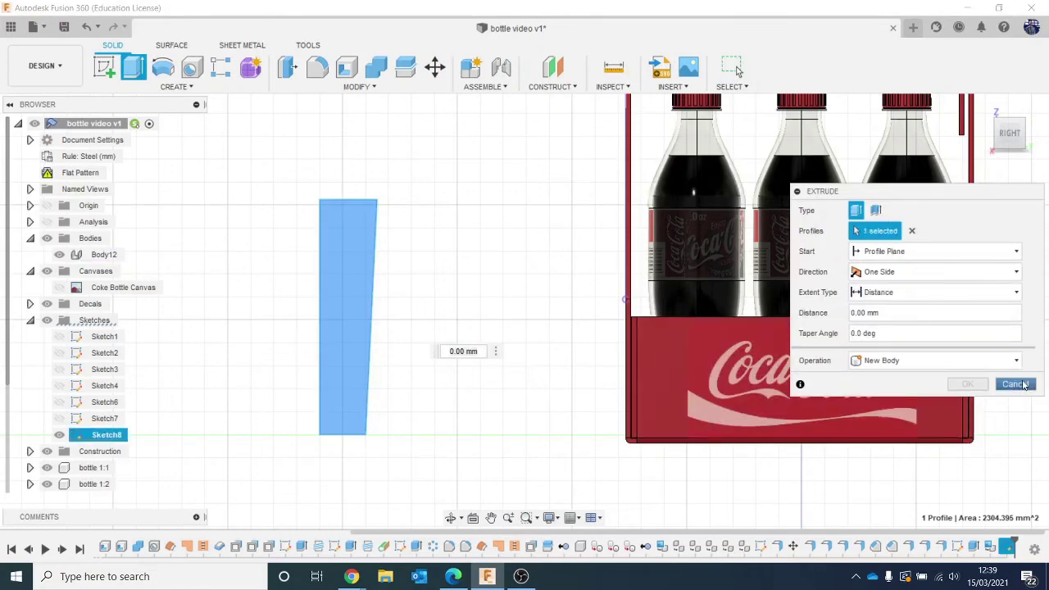
pyautogui.click(1022, 384)
pyautogui.click(162, 66)
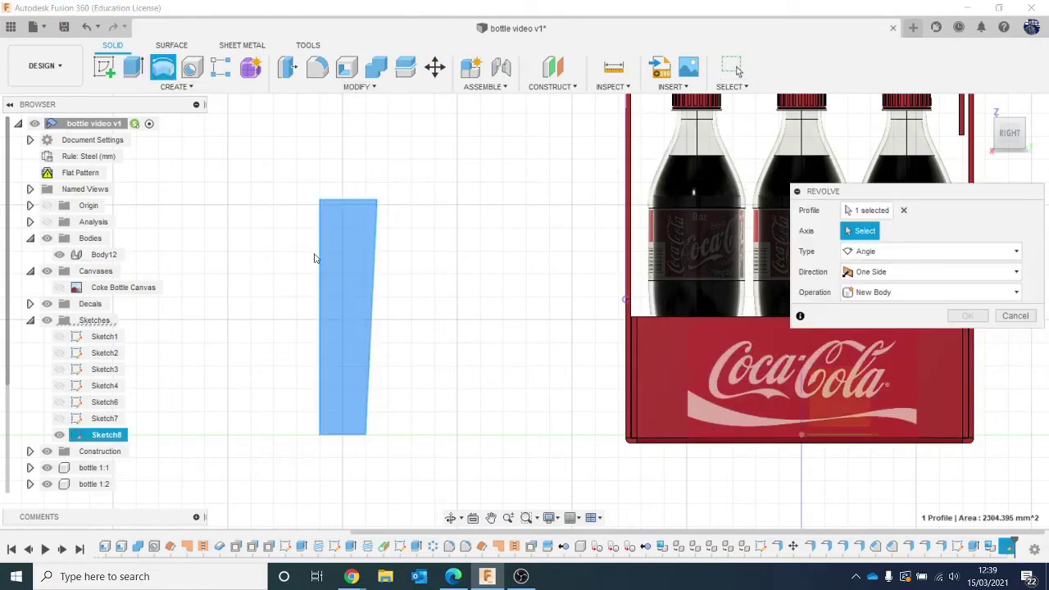
pyautogui.click(320, 258)
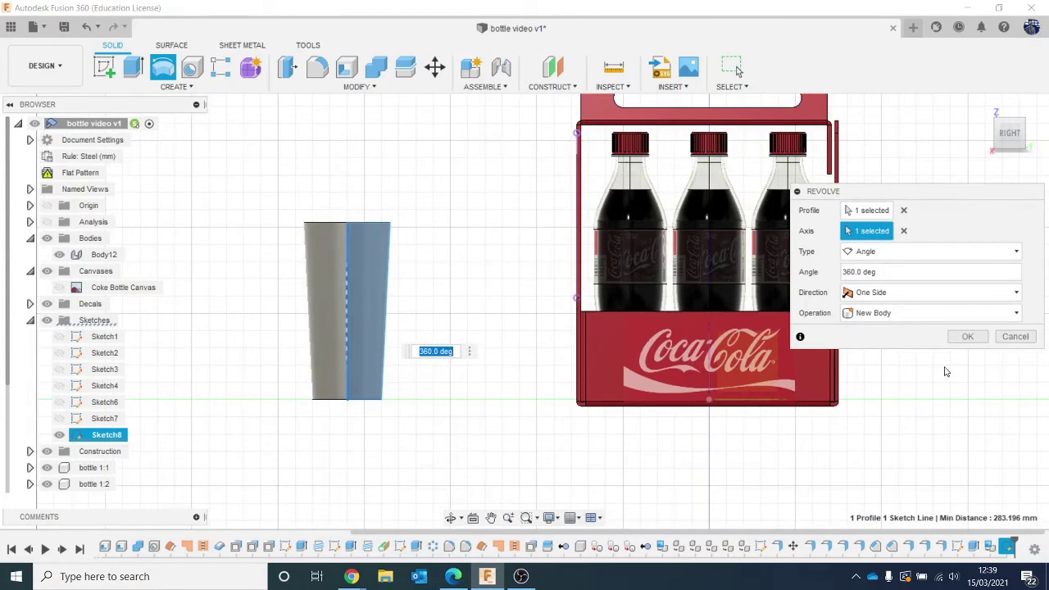
pyautogui.click(979, 336)
pyautogui.moveTo(1008, 132); pyautogui.dragTo(1008, 151)
pyautogui.click(347, 66)
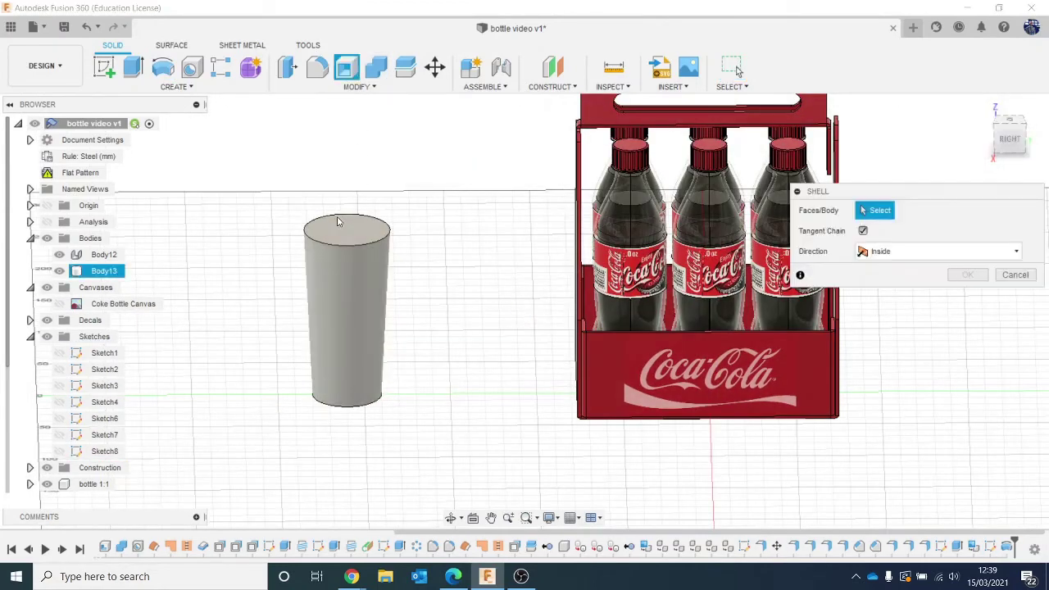
pyautogui.click(358, 214)
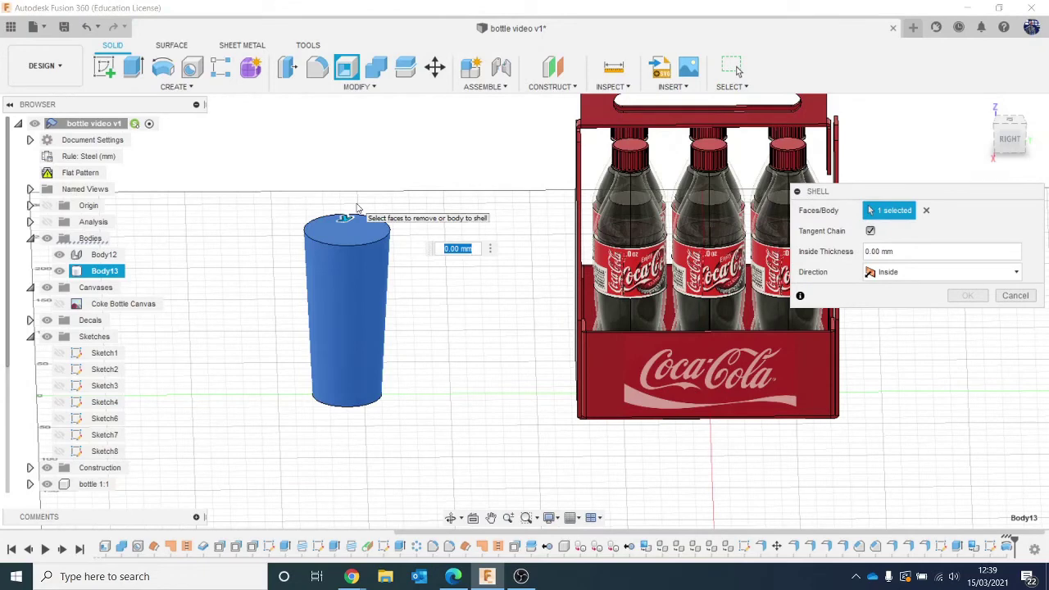
pyautogui.press('Return')
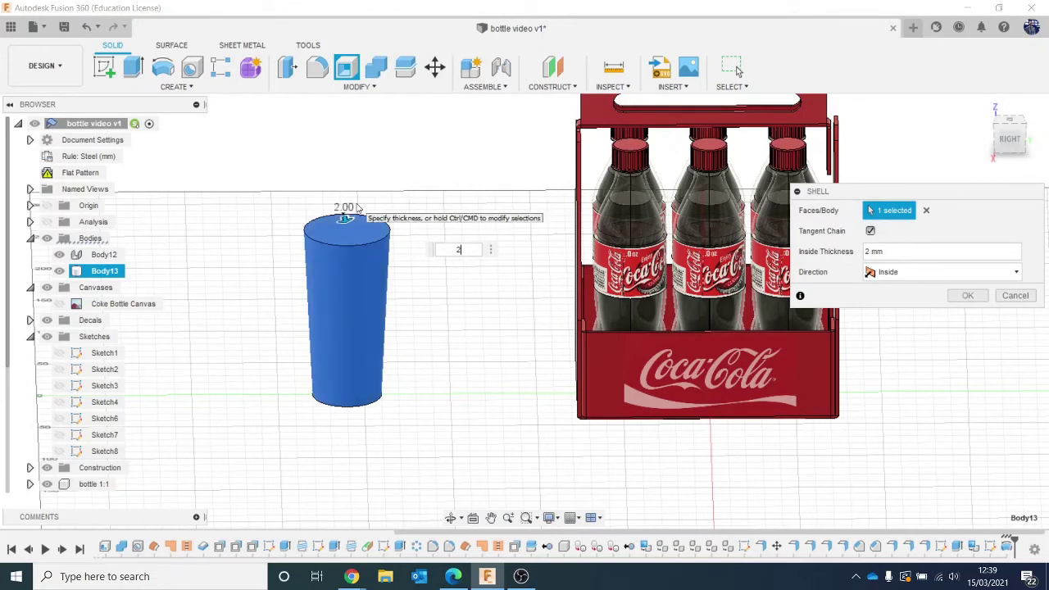
pyautogui.scroll(3, 356, 201)
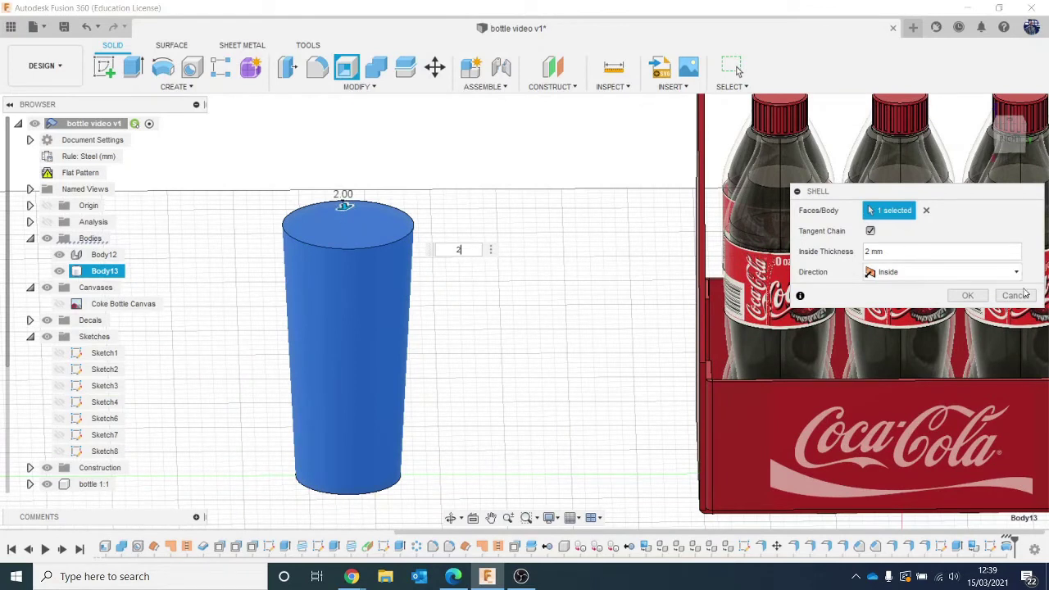
pyautogui.click(1023, 296)
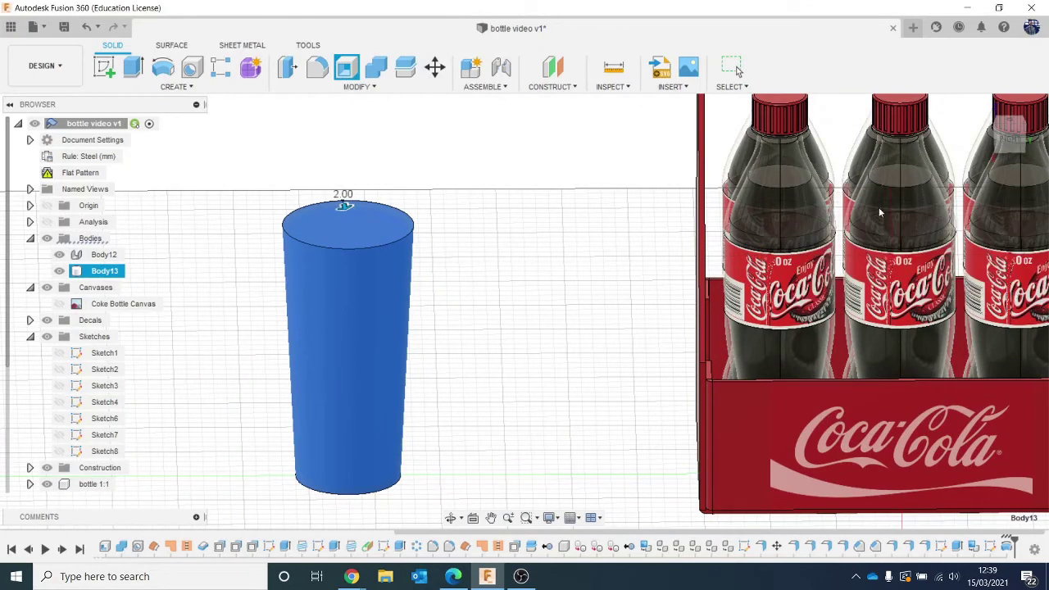
# Hollow out the tapered glass body with an inside Shell, removing its top face
pyautogui.click(348, 68)
pyautogui.click(350, 228)
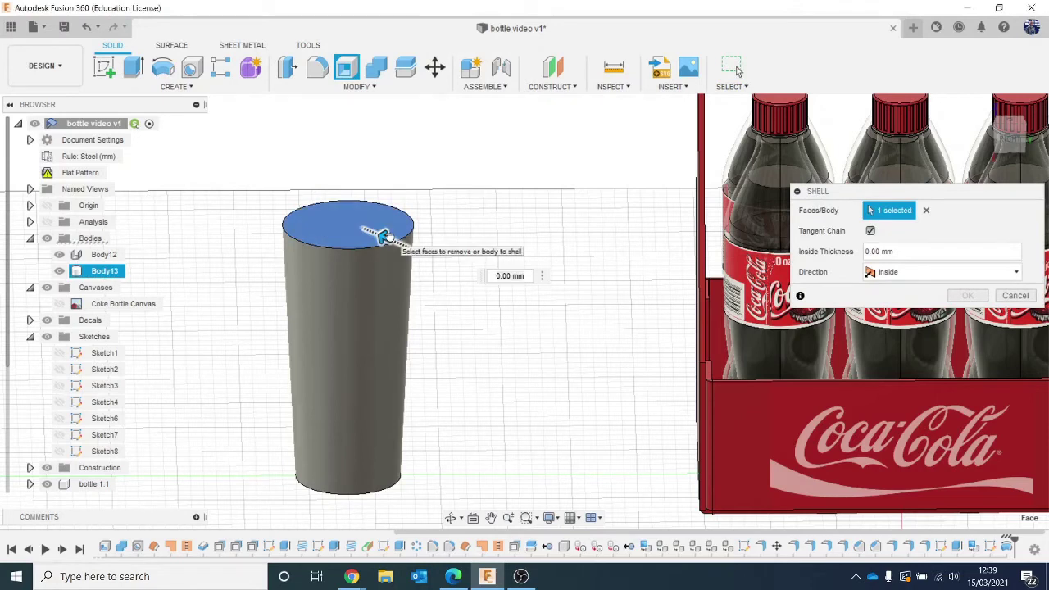
pyautogui.moveTo(386, 235); pyautogui.dragTo(374, 228)
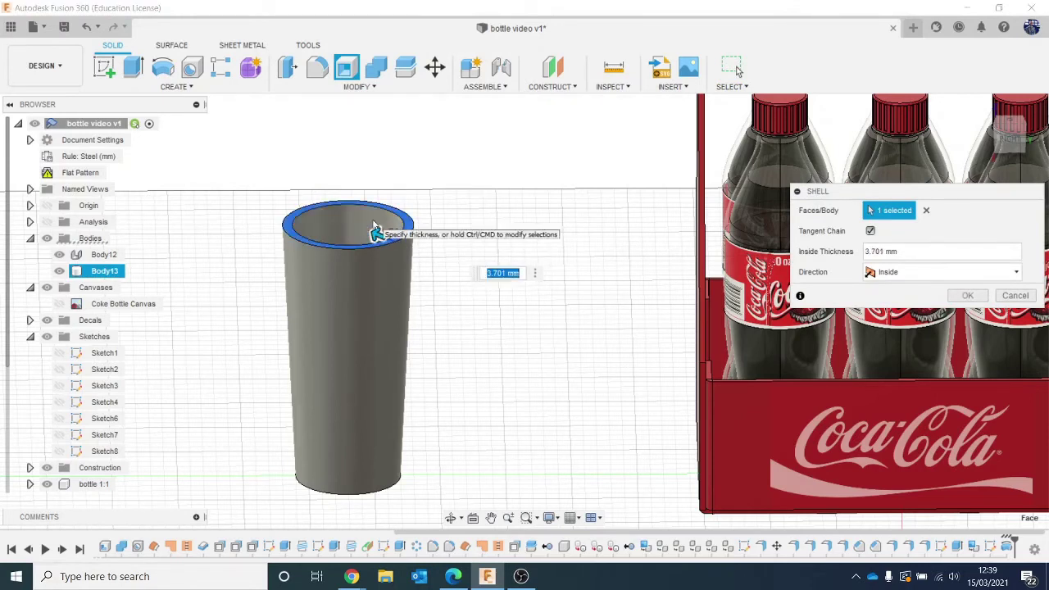
pyautogui.press('Return')
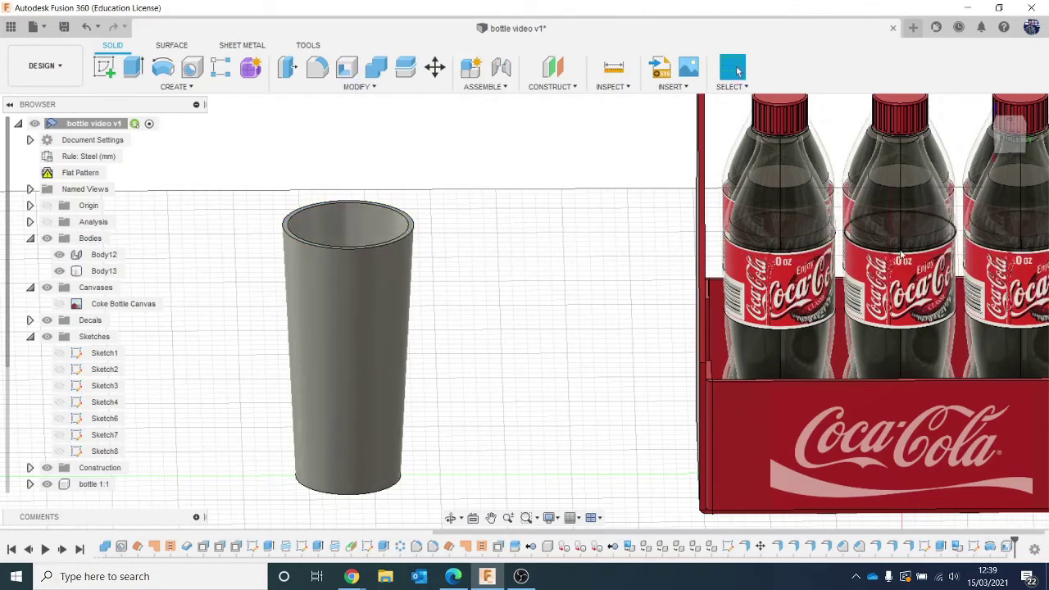
# Fillet the outer bottom edge of the glass with a 2 mm radius
pyautogui.click(288, 69)
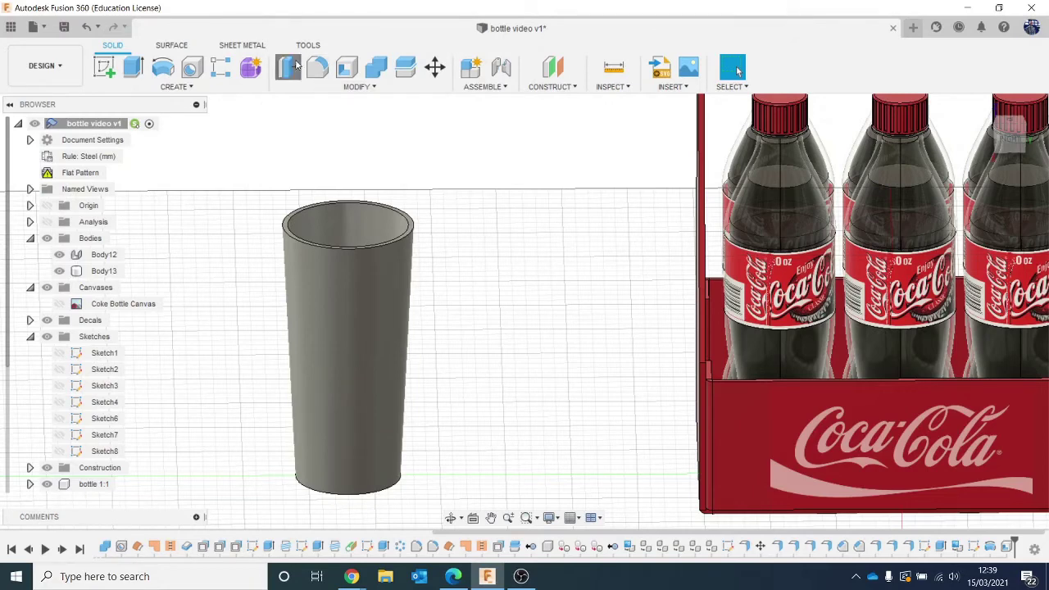
pyautogui.click(1021, 273)
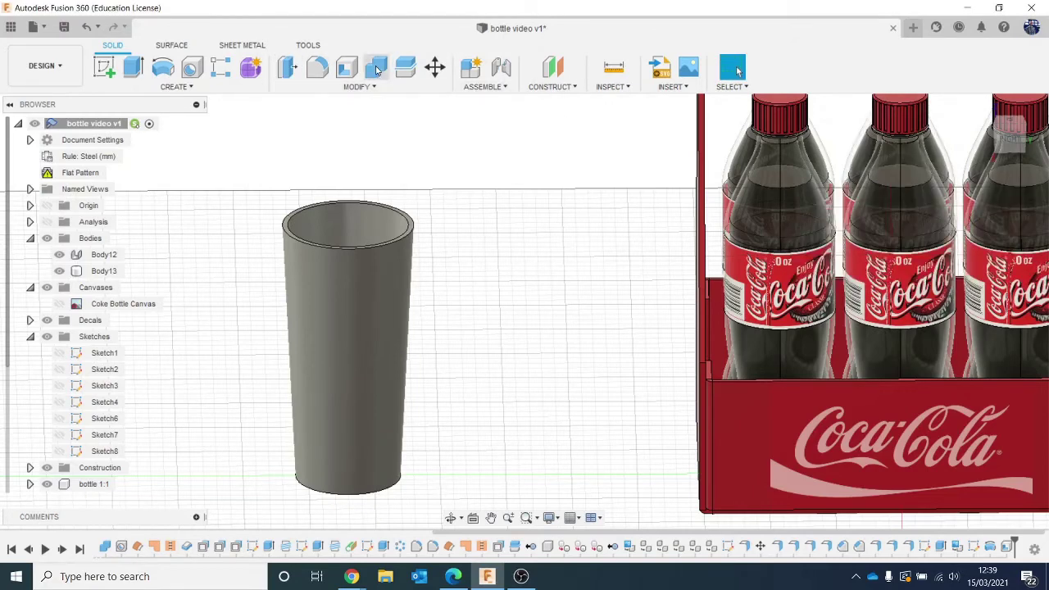
pyautogui.click(323, 72)
pyautogui.click(336, 494)
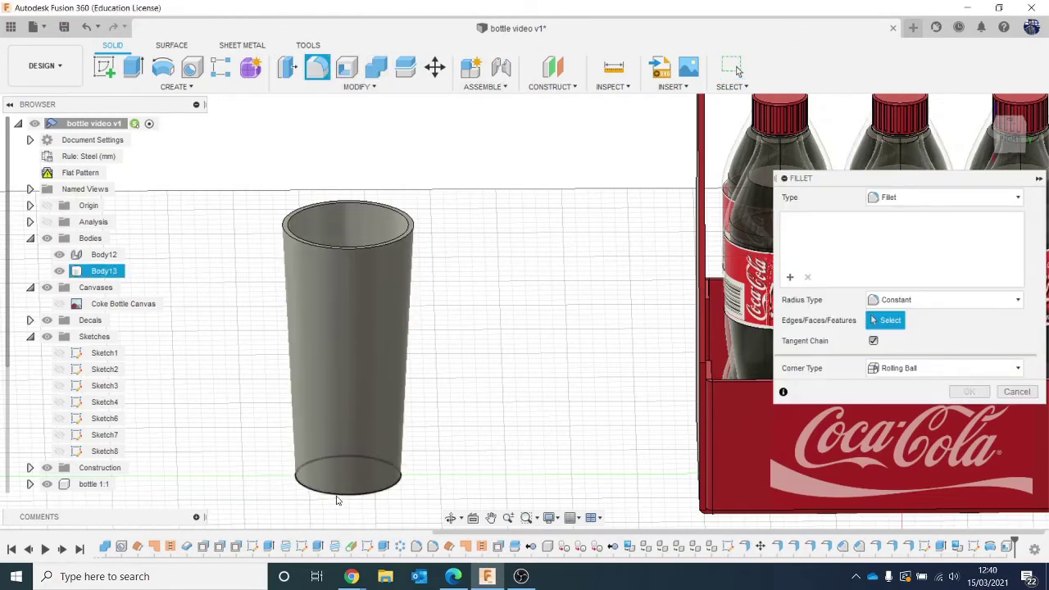
pyautogui.write('4')
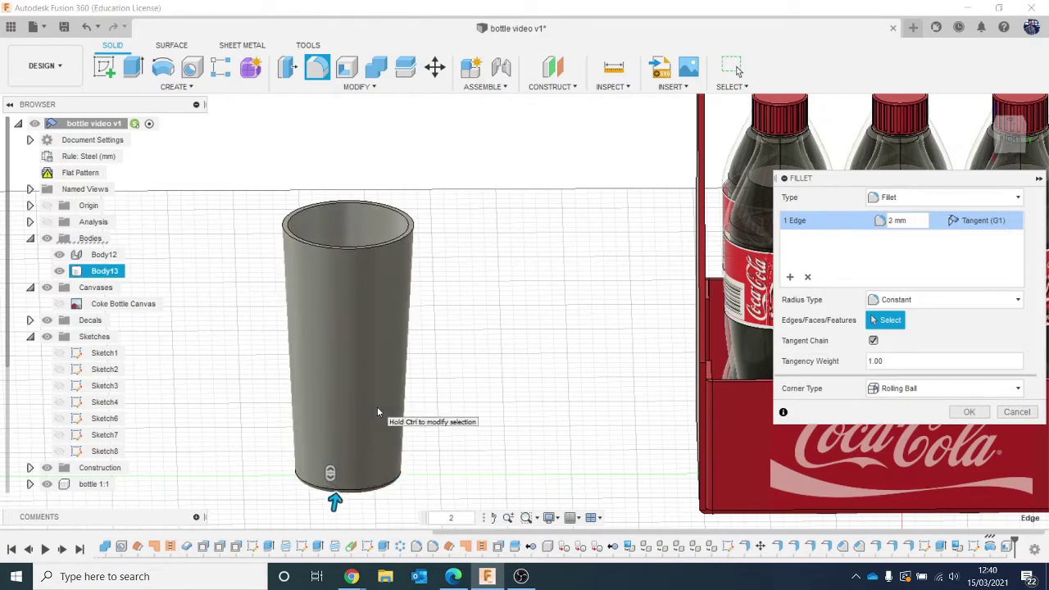
pyautogui.press('Return')
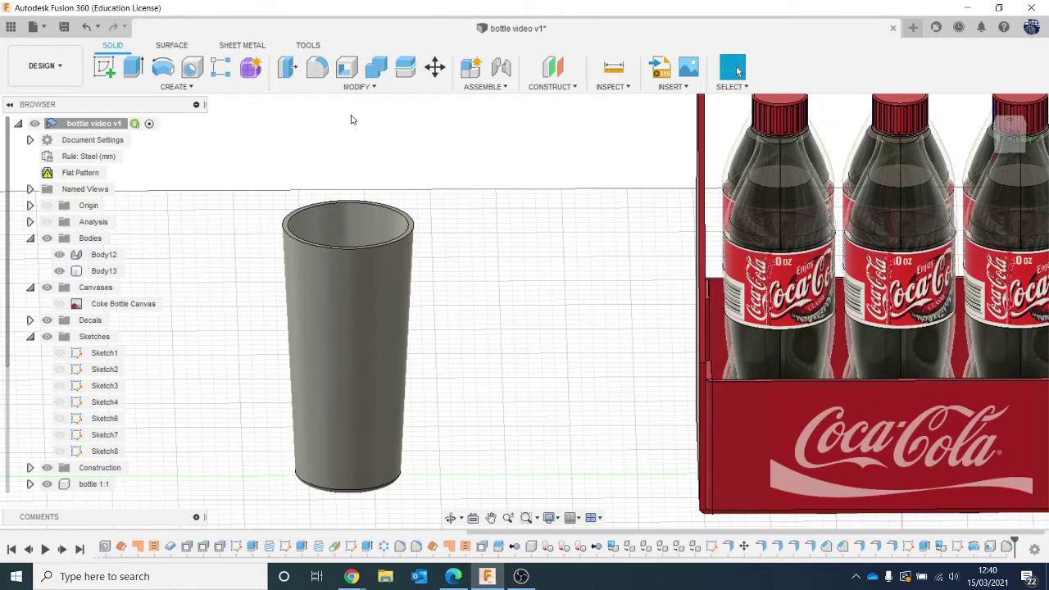
# Fillet the outer rim edge of the glass with a 2 mm radius
pyautogui.click(316, 67)
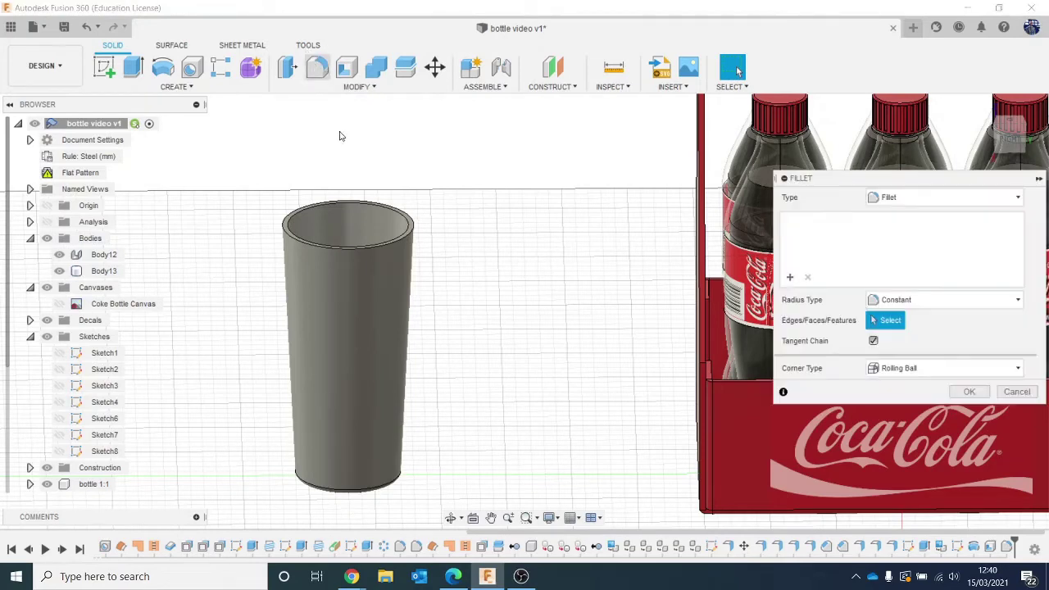
pyautogui.scroll(3, 370, 227)
pyautogui.click(377, 267)
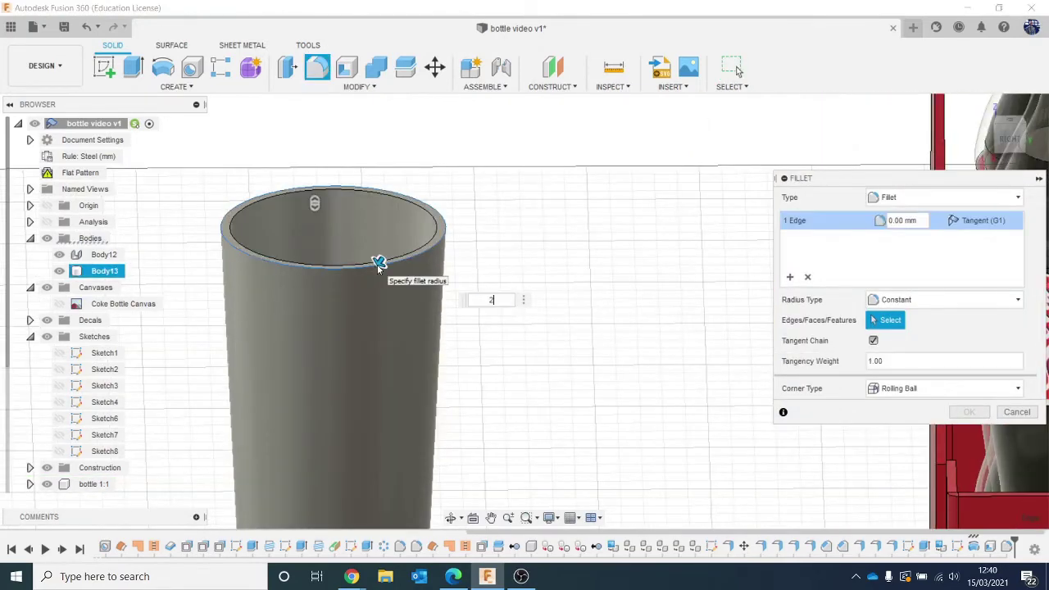
pyautogui.write('2')
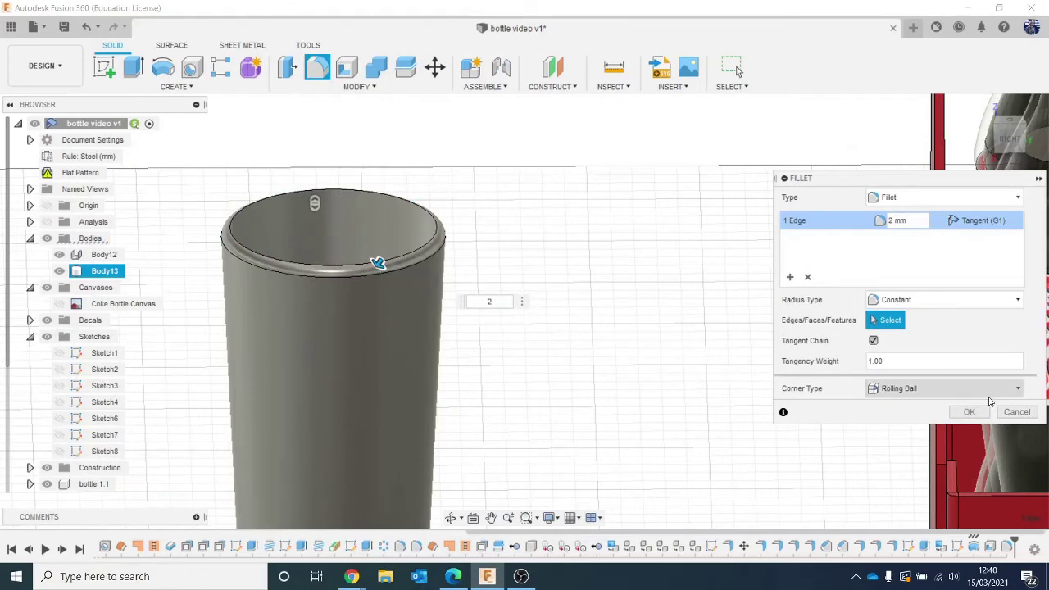
pyautogui.click(968, 412)
pyautogui.scroll(-2, 724, 375)
pyautogui.moveTo(673, 348); pyautogui.dragTo(554, 262, button='middle')
pyautogui.scroll(-1, 599, 280)
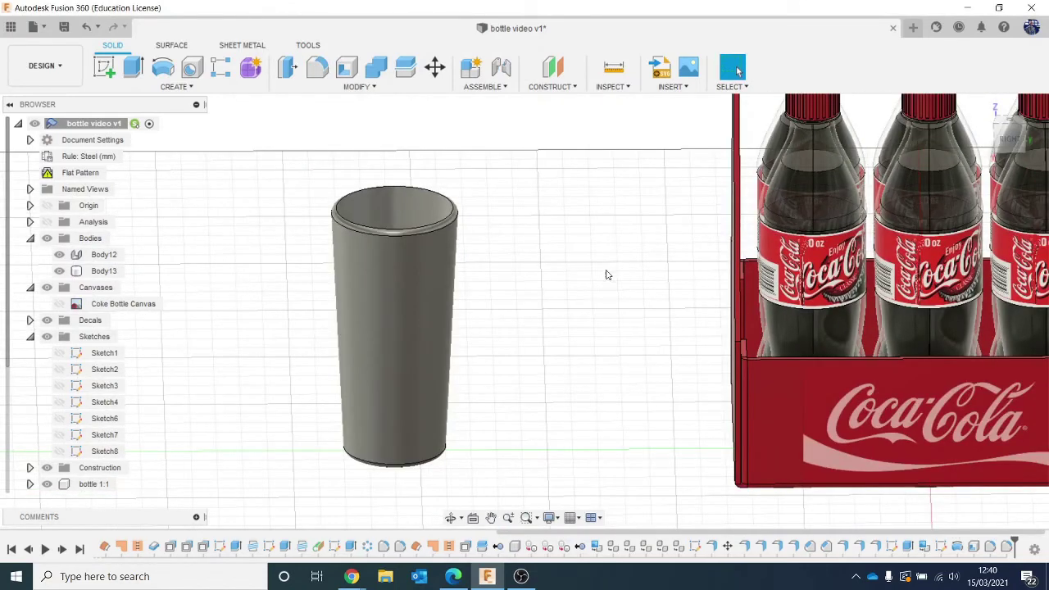
# Apply the Acrylic (Clear) appearance already used in this design to the whole glass body
pyautogui.press('a')
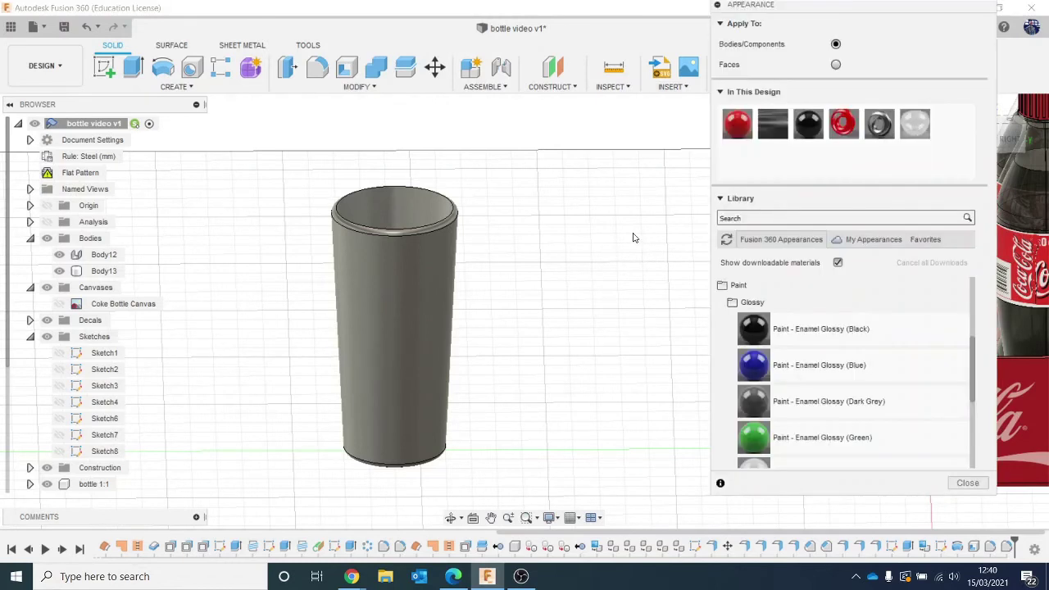
pyautogui.scroll(2, 884, 312)
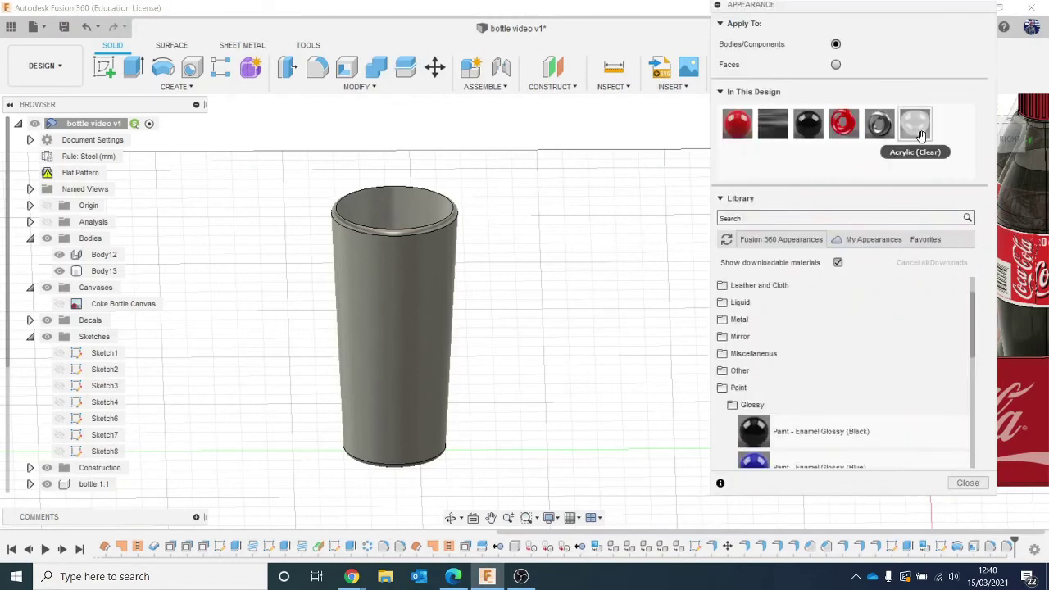
pyautogui.moveTo(915, 123); pyautogui.dragTo(425, 277)
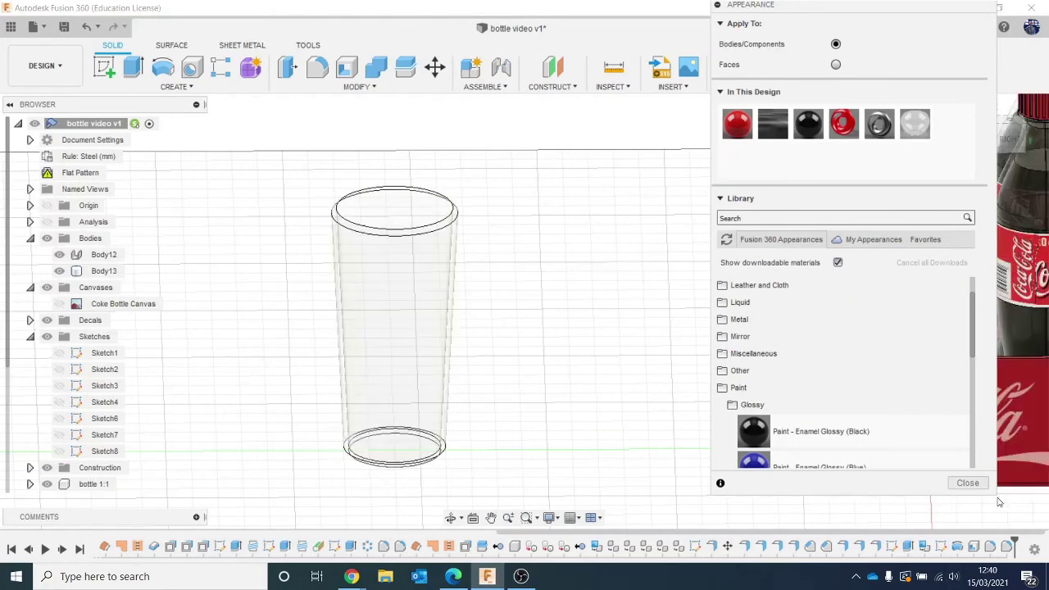
pyautogui.click(967, 483)
# Move the glass body in plan to just in front of the carrier's near corner, finishing with an X shift of about 7.5 mm
pyautogui.scroll(2, 594, 294)
pyautogui.scroll(1, 593, 290)
pyautogui.moveTo(592, 283); pyautogui.dragTo(518, 223, button='middle')
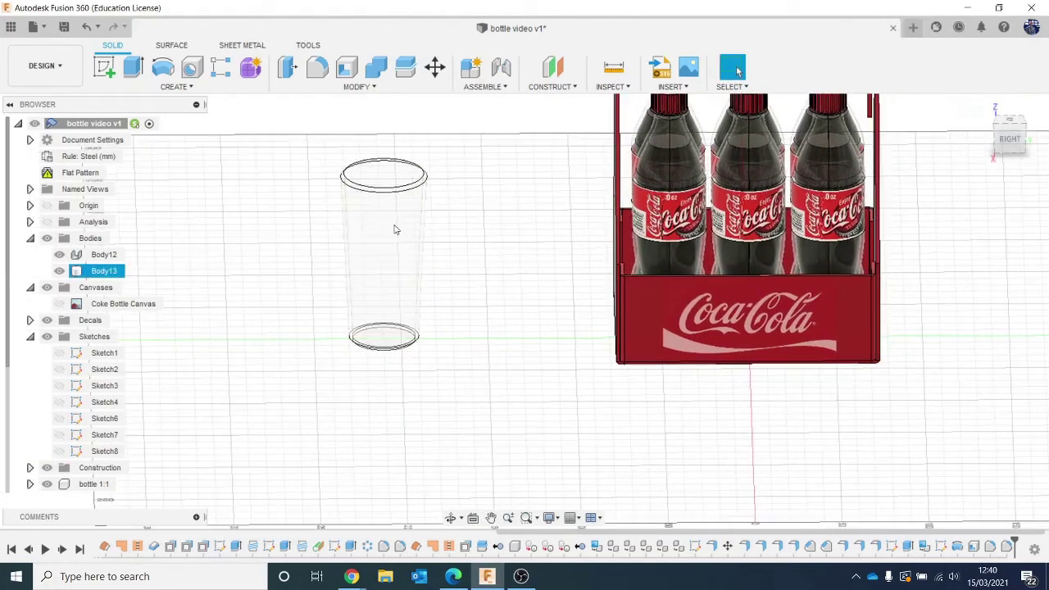
pyautogui.click(91, 273)
pyautogui.rightClick(91, 274)
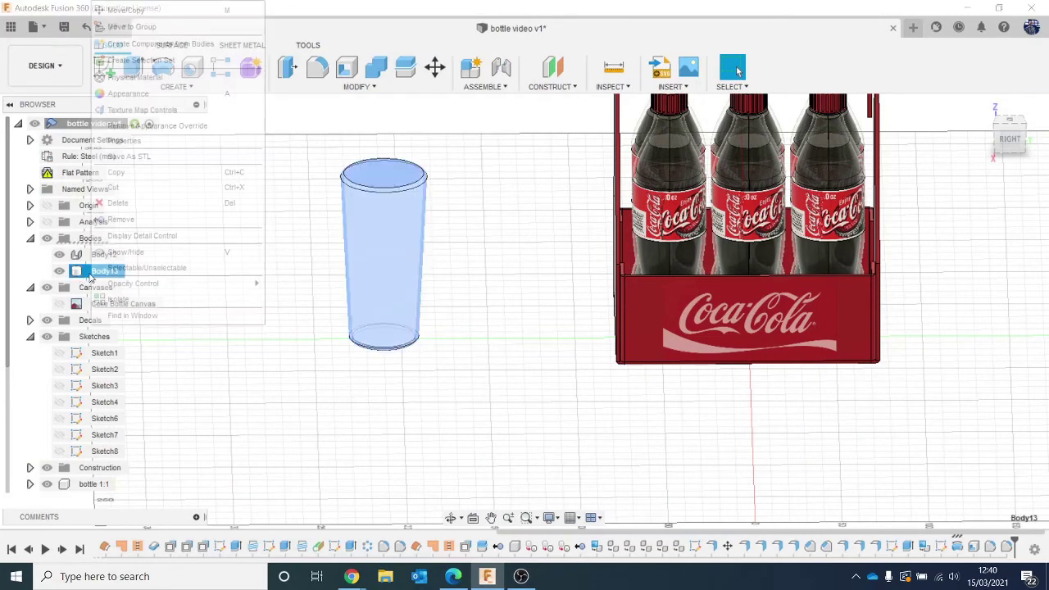
pyautogui.click(127, 10)
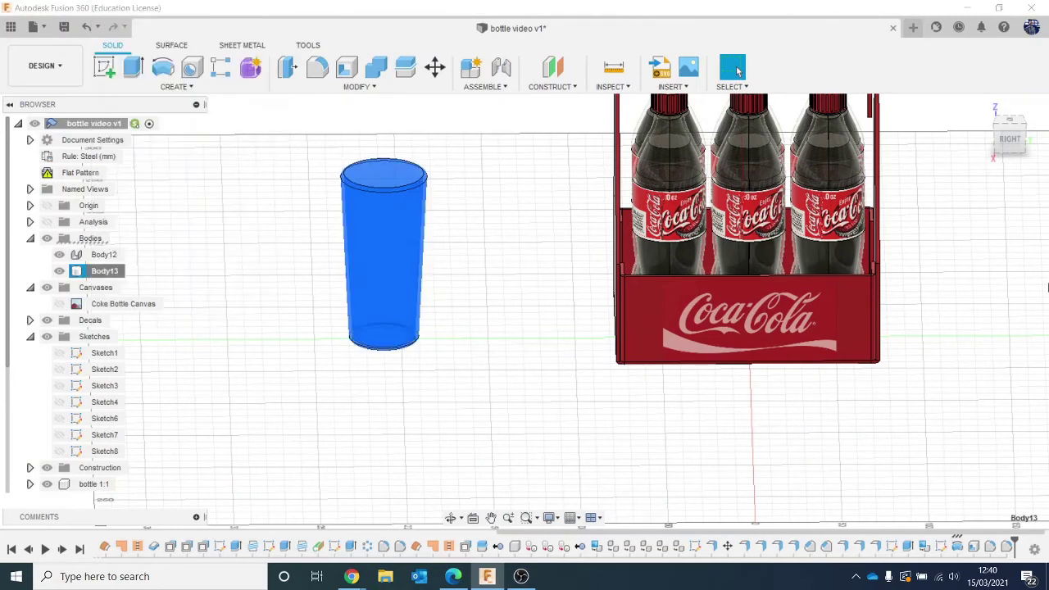
pyautogui.moveTo(1022, 154); pyautogui.dragTo(1026, 162)
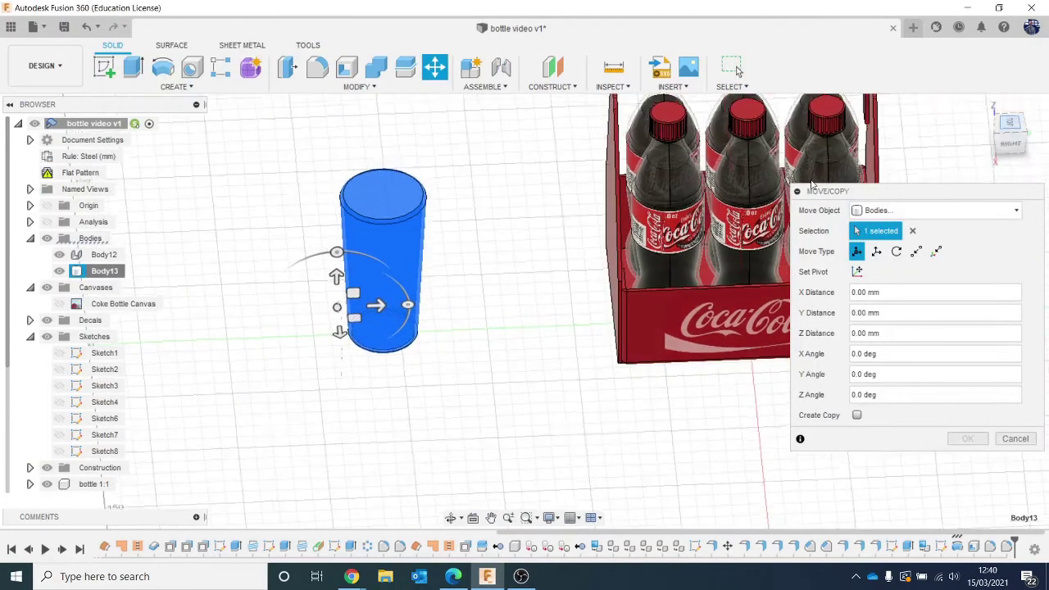
pyautogui.click(1012, 122)
pyautogui.moveTo(414, 289); pyautogui.dragTo(354, 171, button='middle')
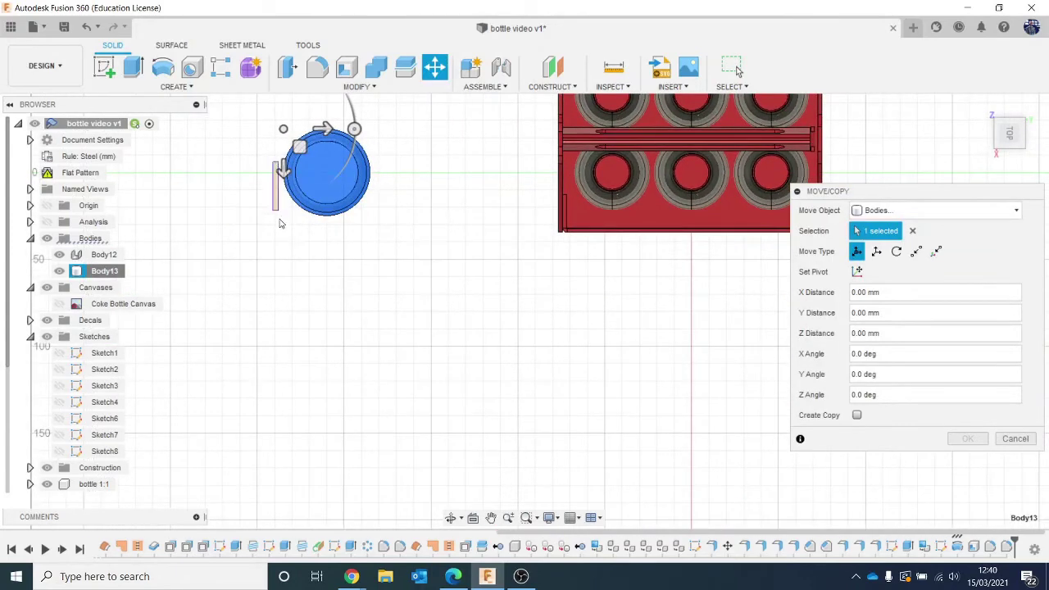
pyautogui.moveTo(280, 175); pyautogui.dragTo(504, 332)
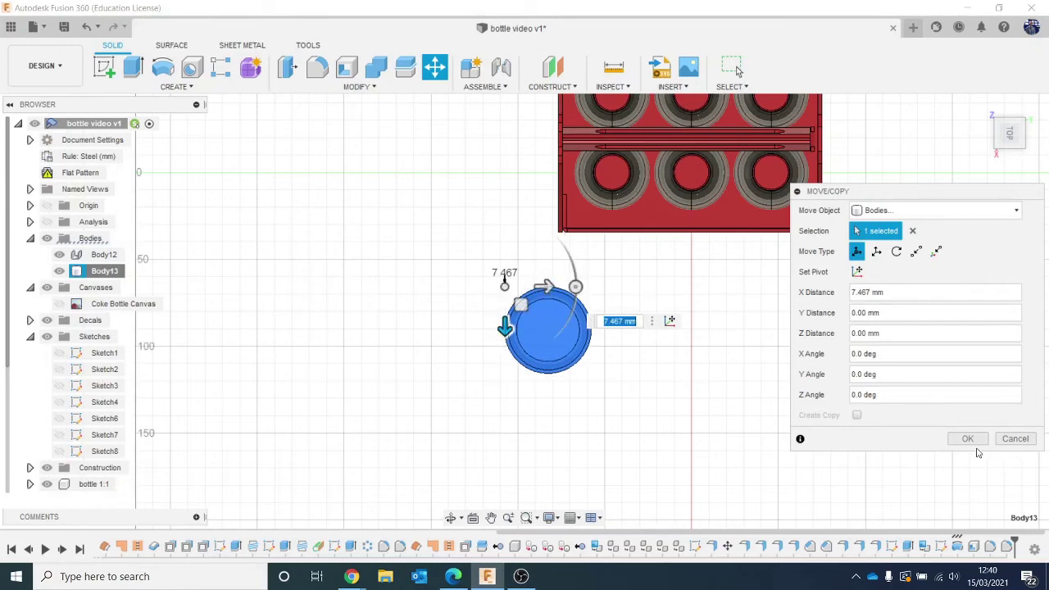
# Lower the glass about 3.4 mm along Z so its base is level with the carrier's base, and finish the move
pyautogui.moveTo(1009, 134); pyautogui.dragTo(1019, 157)
pyautogui.click(1013, 129)
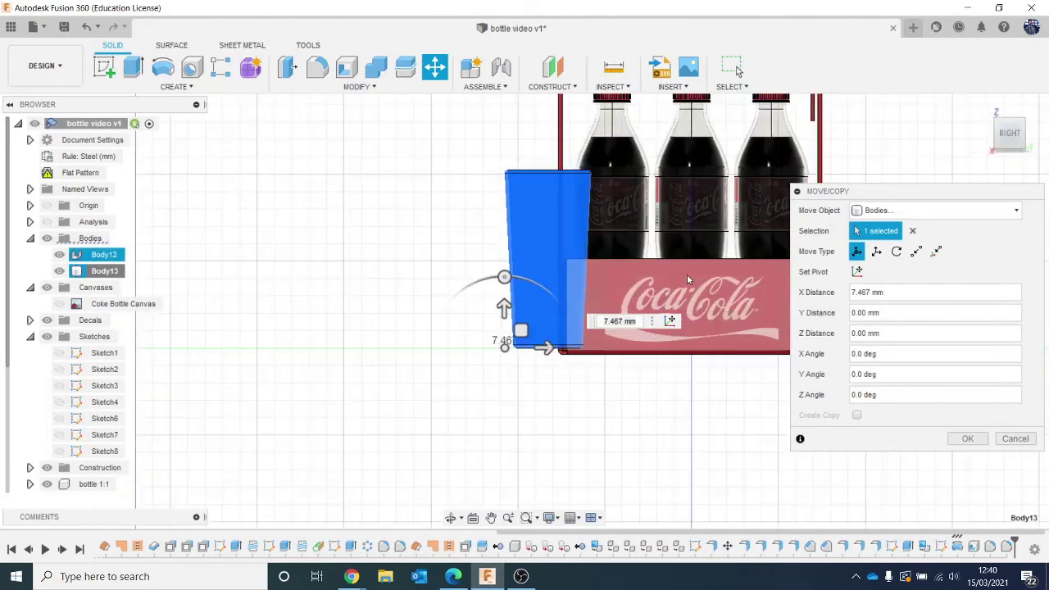
pyautogui.moveTo(686, 286); pyautogui.dragTo(649, 252, button='middle')
pyautogui.scroll(3, 508, 272)
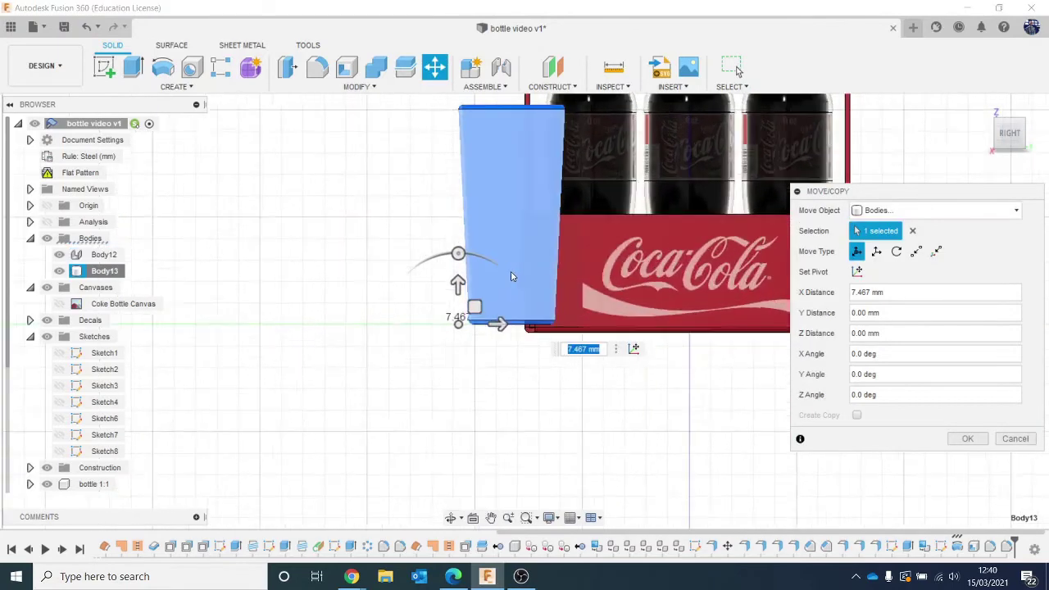
pyautogui.moveTo(446, 297); pyautogui.dragTo(446, 308)
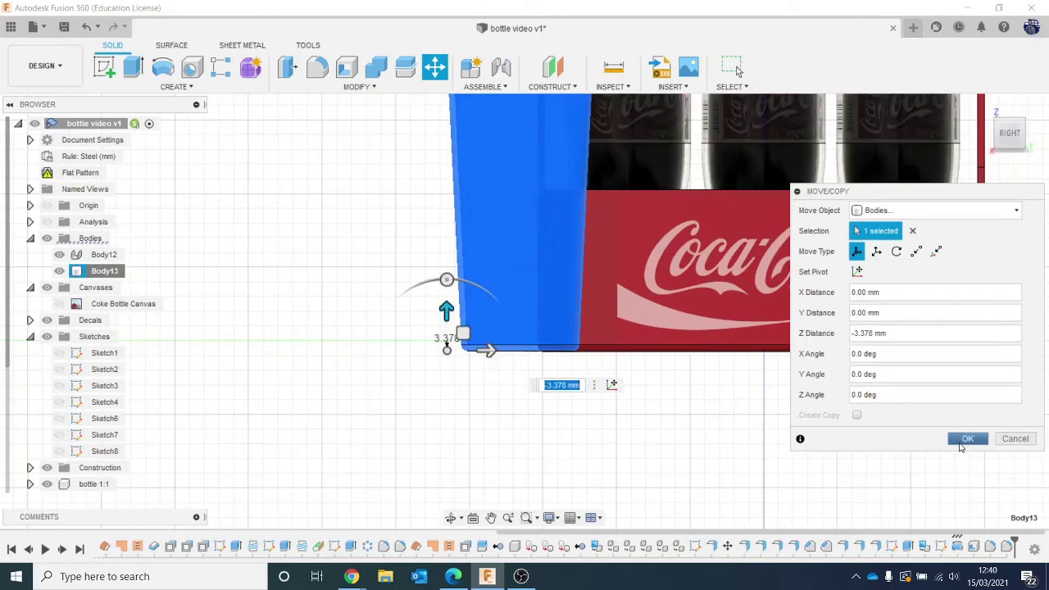
pyautogui.click(967, 440)
# Show the existing section analysis to inspect the cut through the carrier and bottles, and hide it again
pyautogui.click(1009, 140)
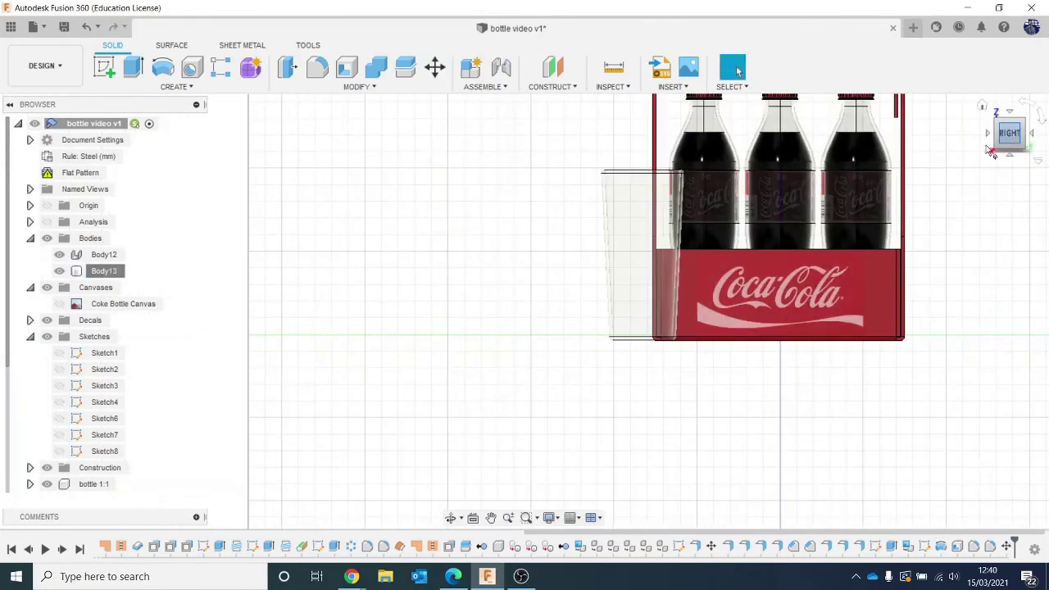
pyautogui.click(991, 153)
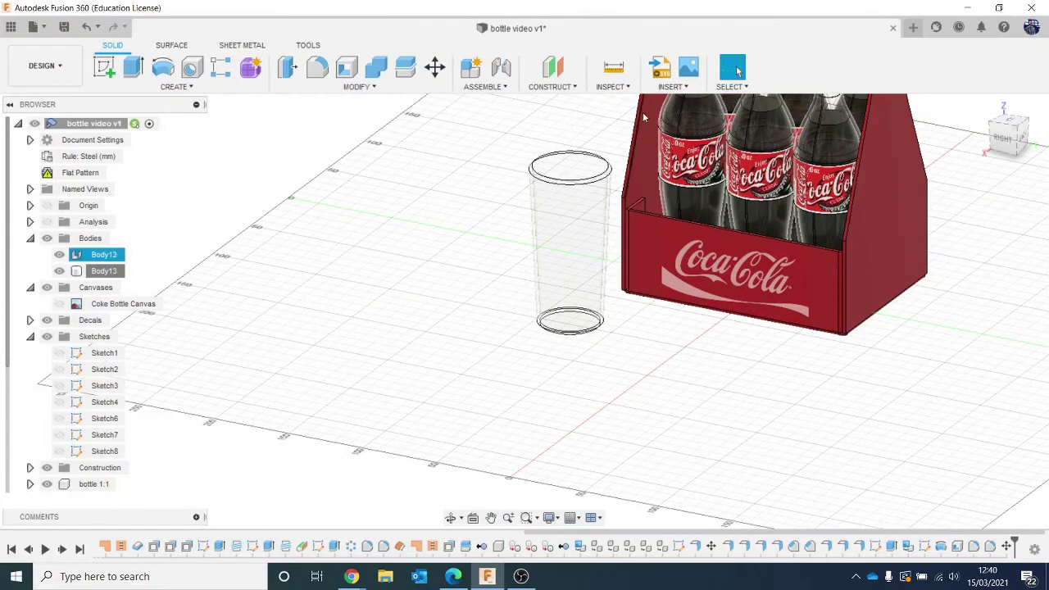
pyautogui.click(317, 125)
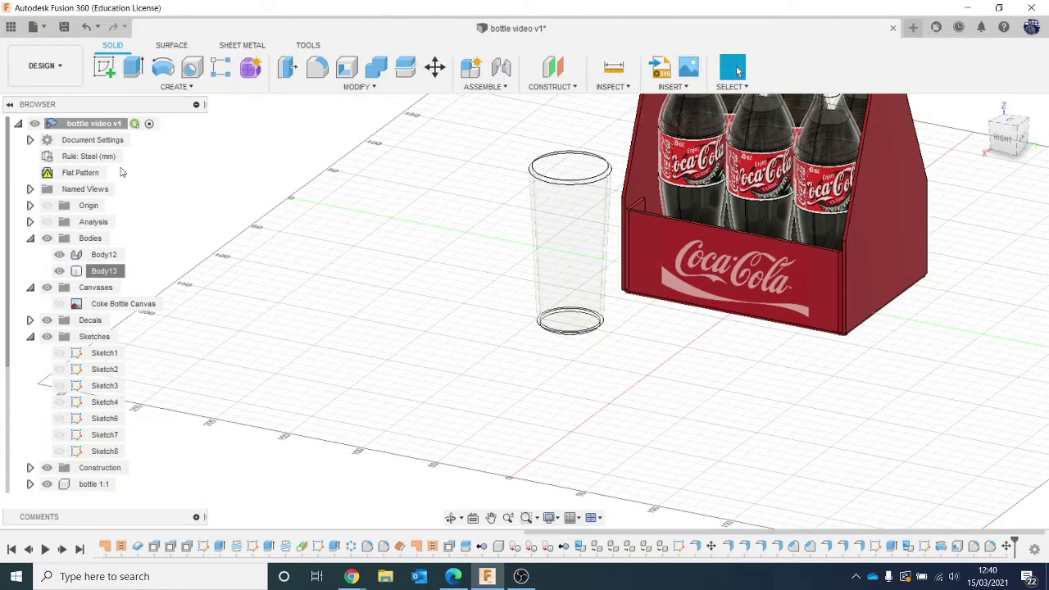
pyautogui.click(48, 223)
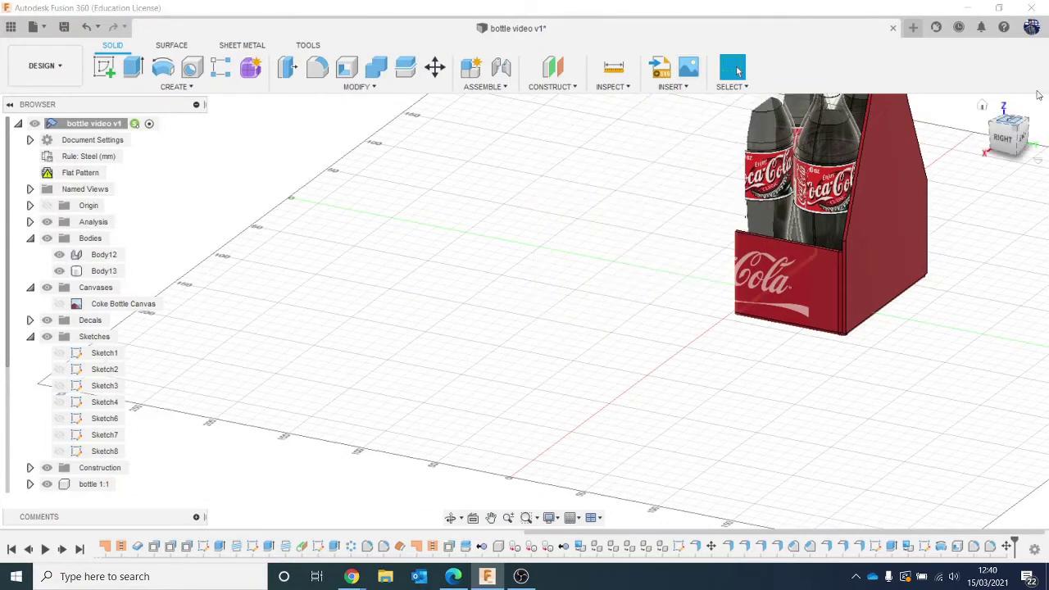
pyautogui.moveTo(1009, 138); pyautogui.dragTo(1034, 135)
pyautogui.scroll(-2, 557, 209)
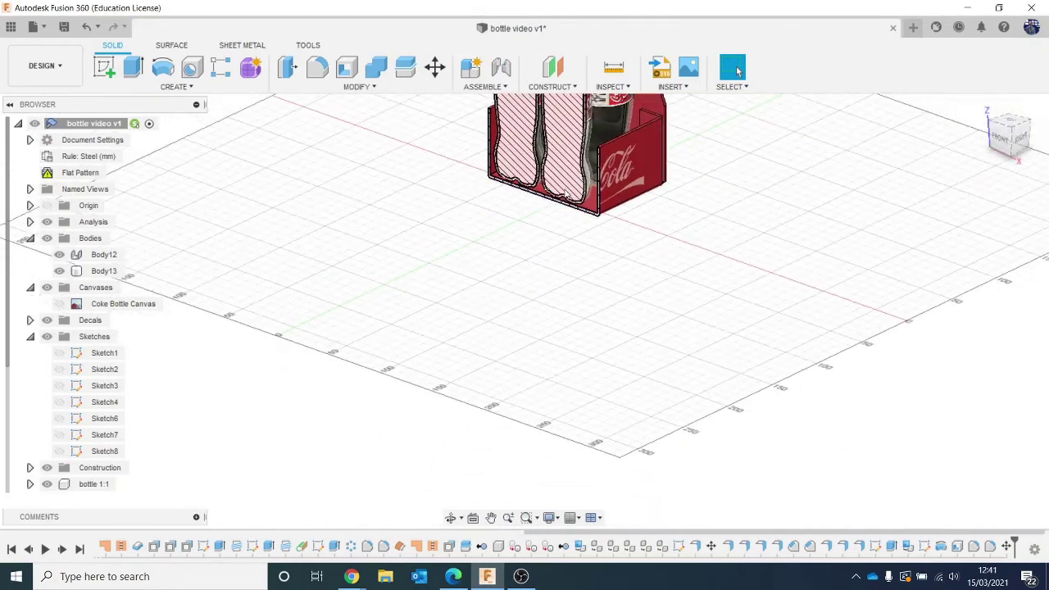
pyautogui.moveTo(558, 205); pyautogui.dragTo(492, 318, button='middle')
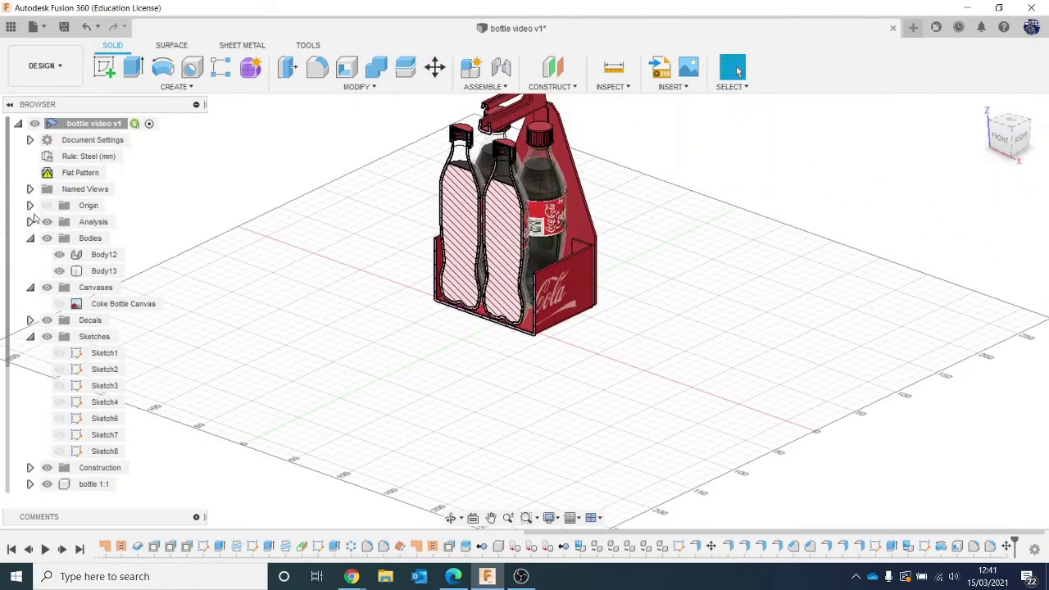
pyautogui.click(46, 221)
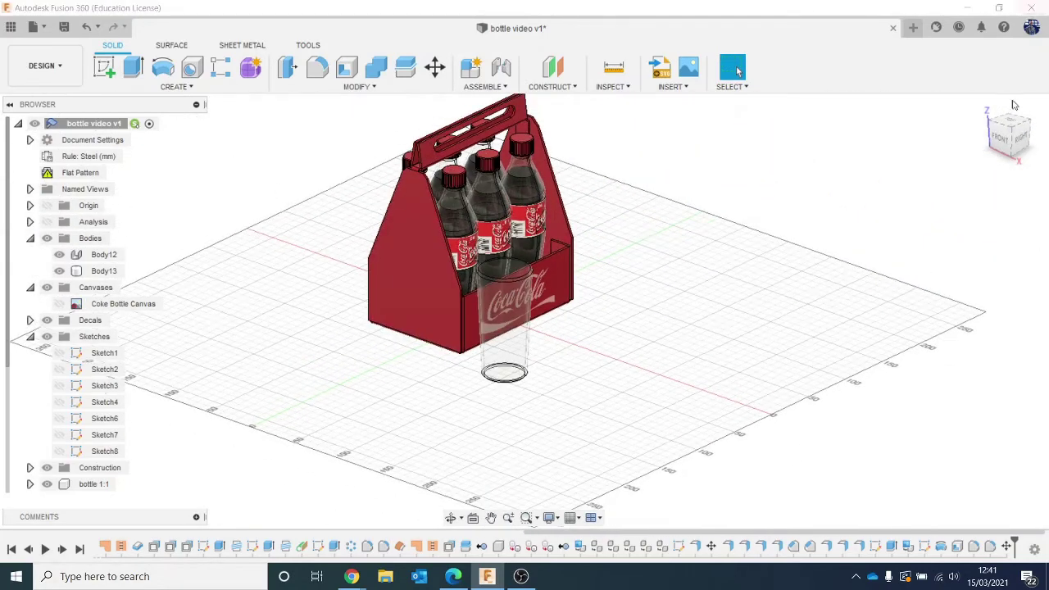
# Create a section analysis on the YZ plane offset about 101.9 mm to cut through the glass, and show the analysis
pyautogui.click(1019, 133)
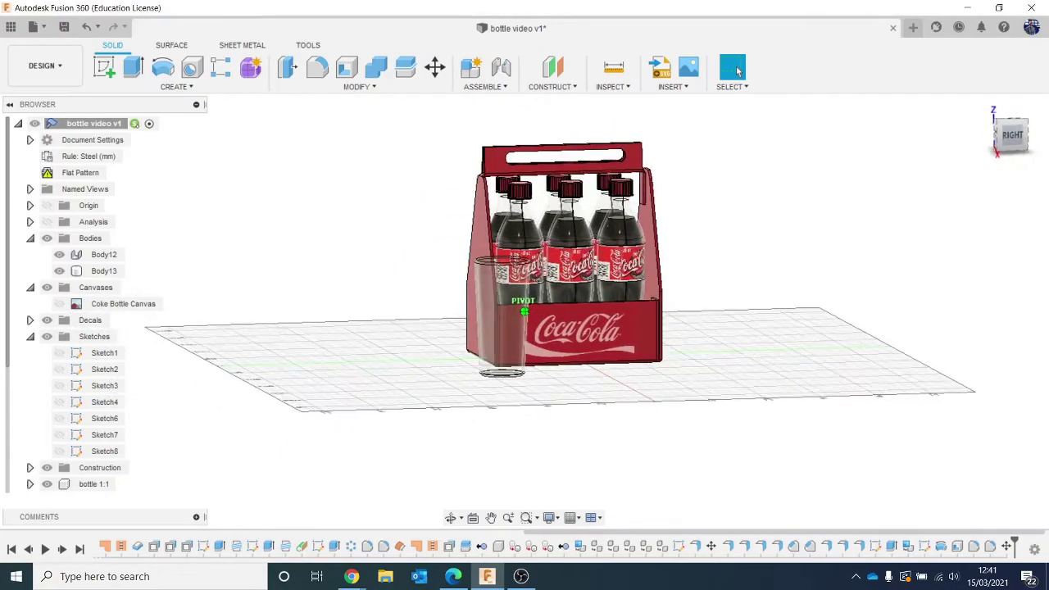
pyautogui.keyDown('shift'); pyautogui.moveTo(775, 144); pyautogui.dragTo(767, 164, button='middle'); pyautogui.keyUp('shift')
pyautogui.click(603, 86)
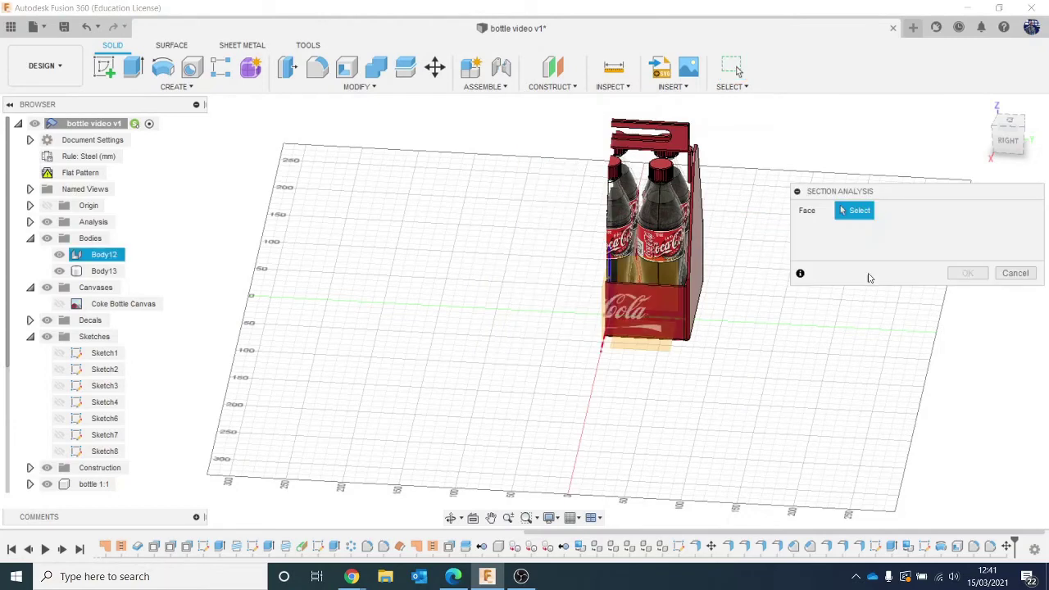
pyautogui.click(656, 287)
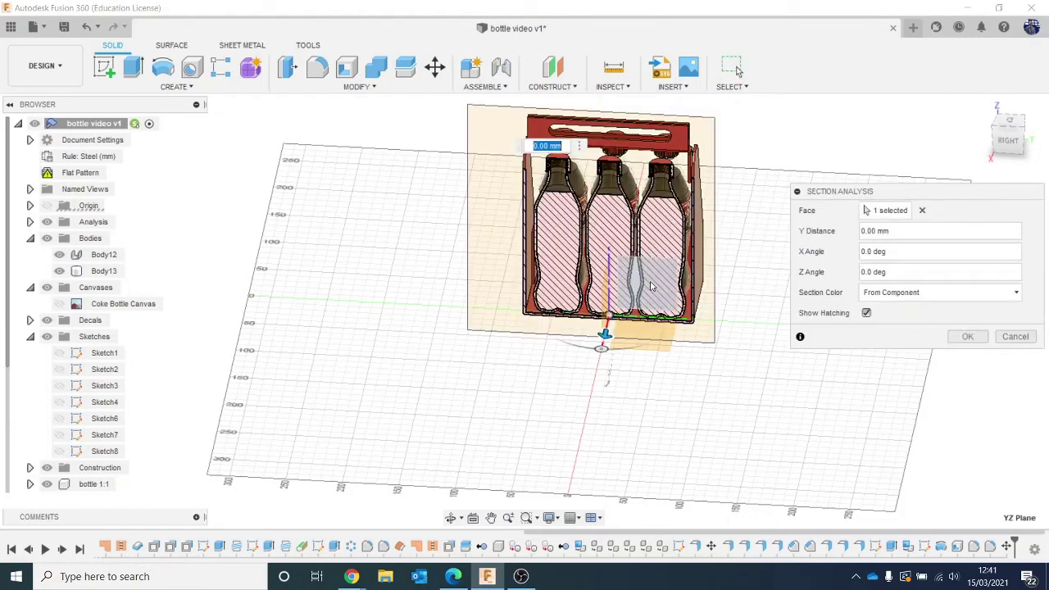
pyautogui.moveTo(606, 332); pyautogui.dragTo(595, 393)
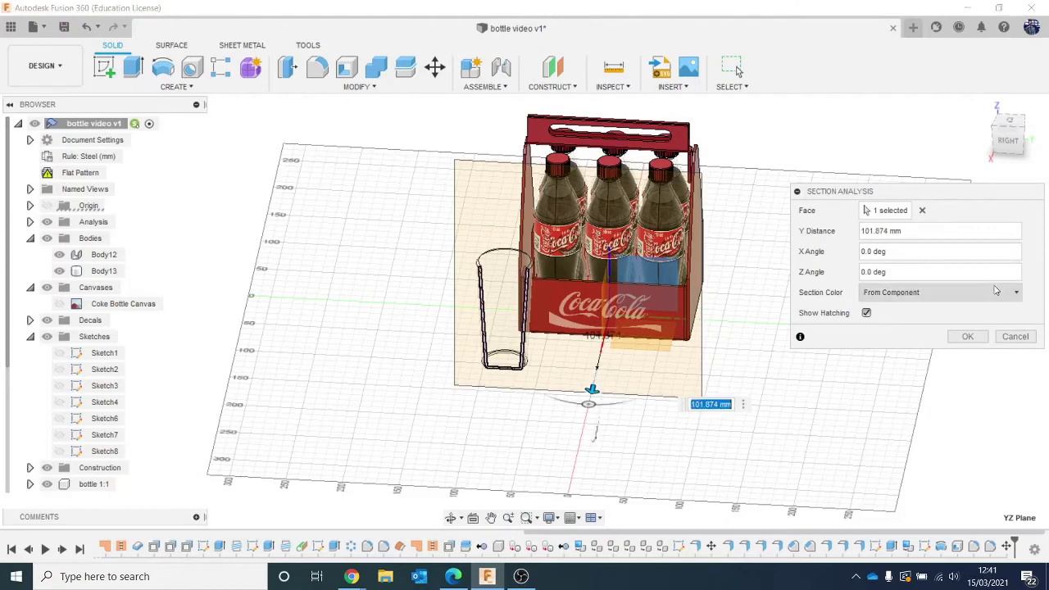
pyautogui.click(960, 337)
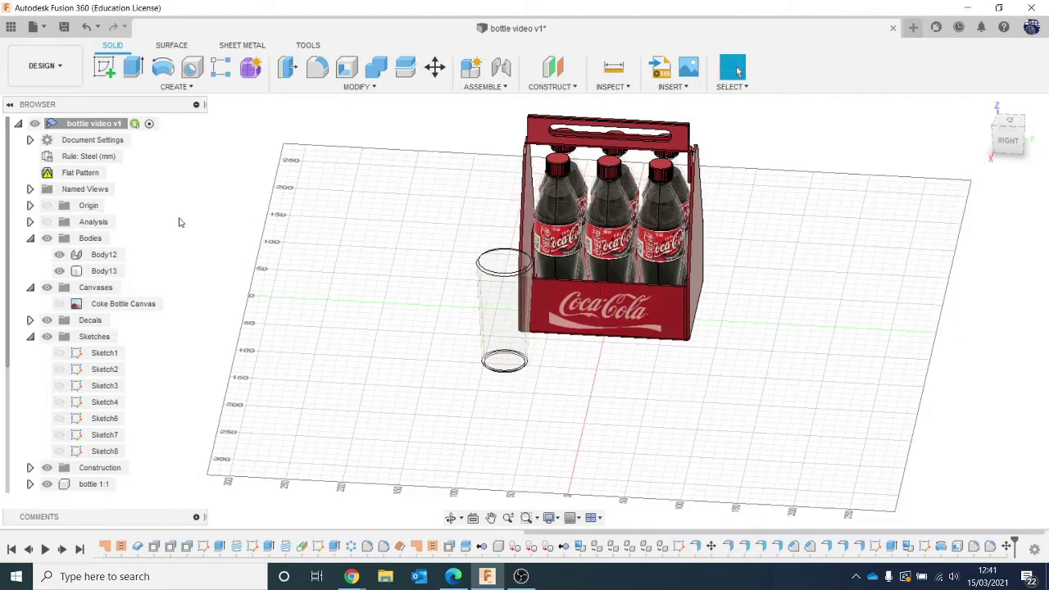
pyautogui.click(45, 222)
pyautogui.scroll(3, 456, 232)
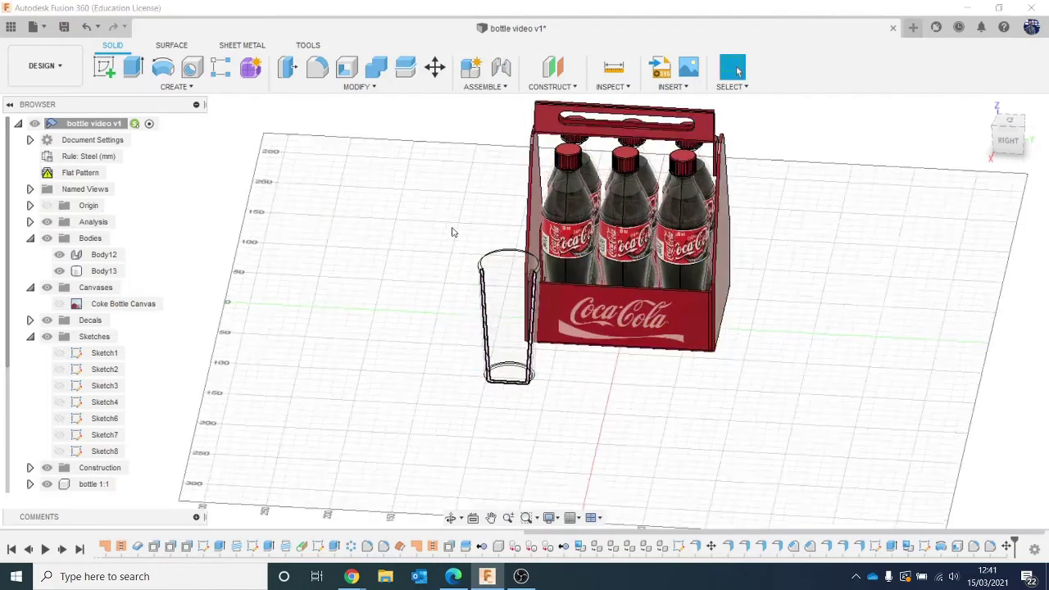
# Offset the glass's inner wall face by 0.1 mm as a new surface body
pyautogui.click(172, 46)
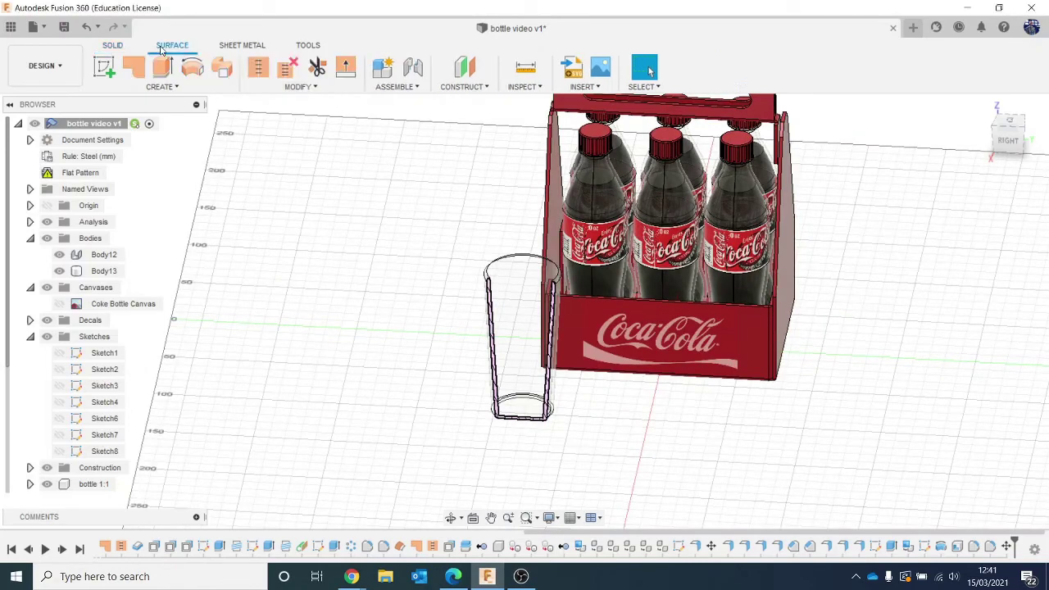
pyautogui.click(162, 87)
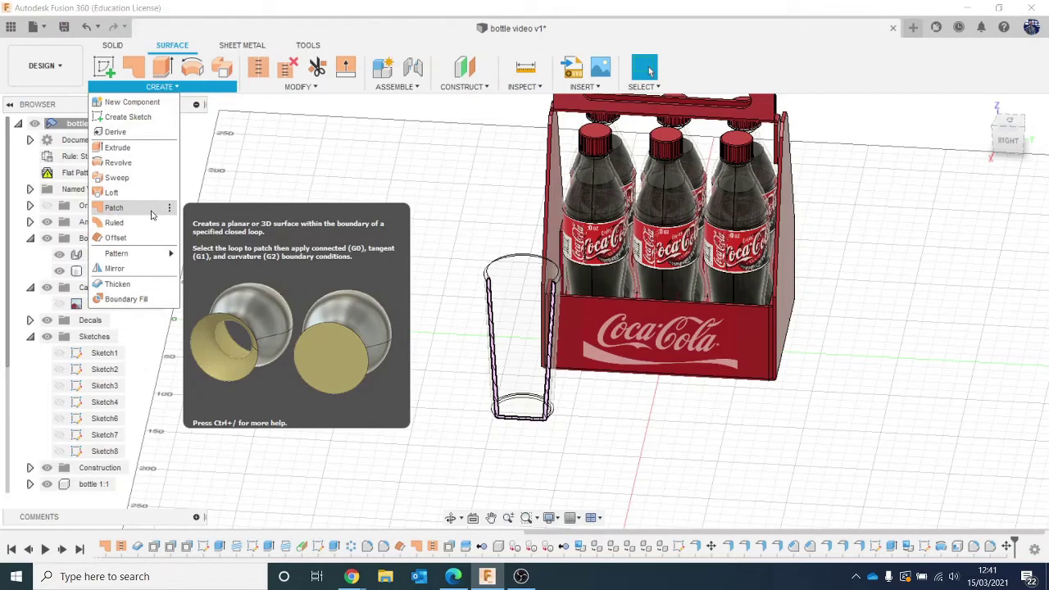
pyautogui.click(116, 238)
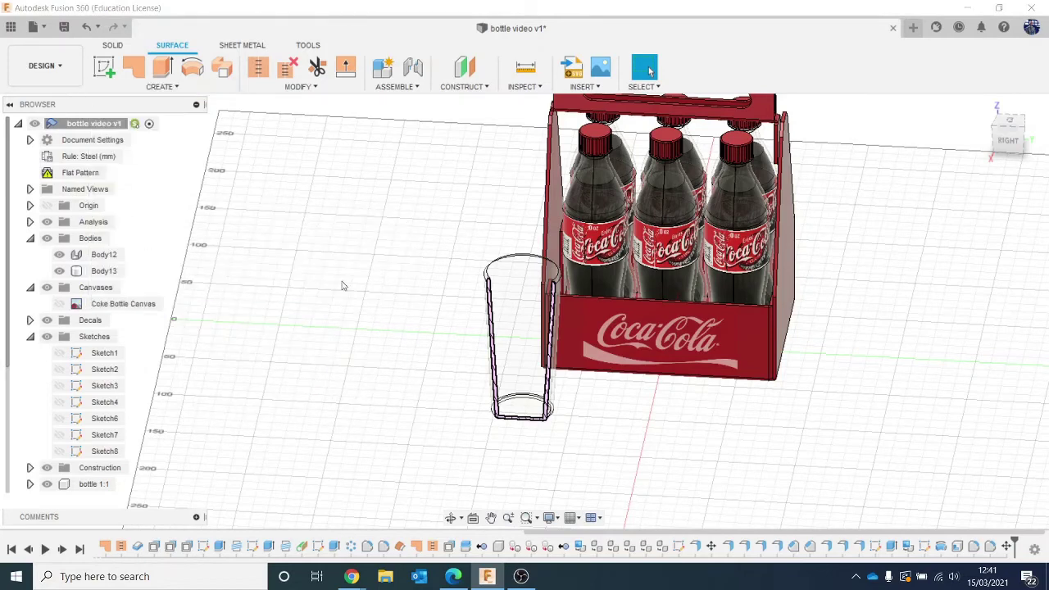
pyautogui.click(525, 328)
pyautogui.scroll(2, 577, 334)
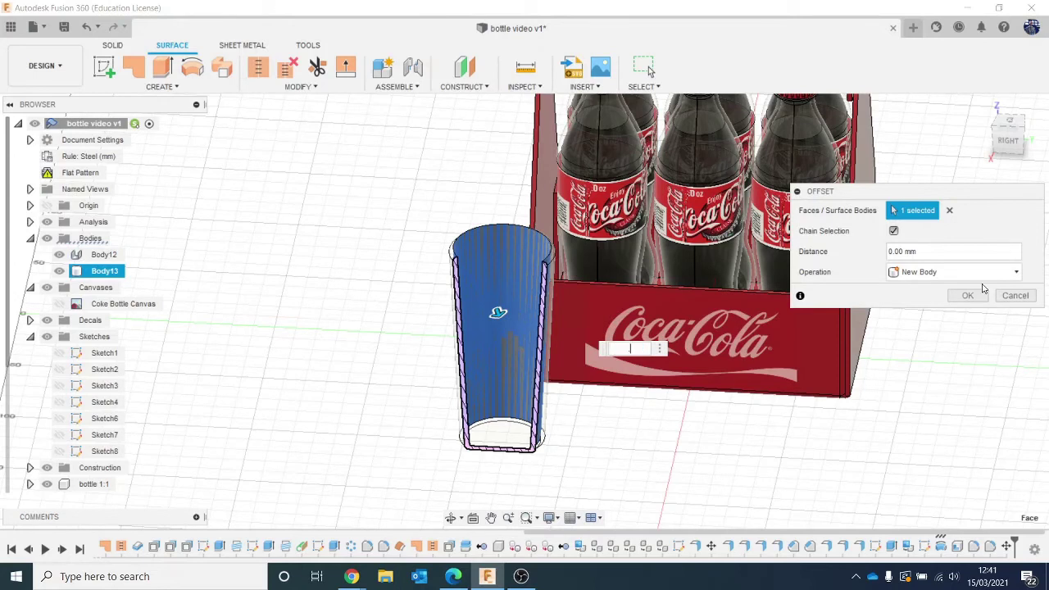
pyautogui.click(984, 290)
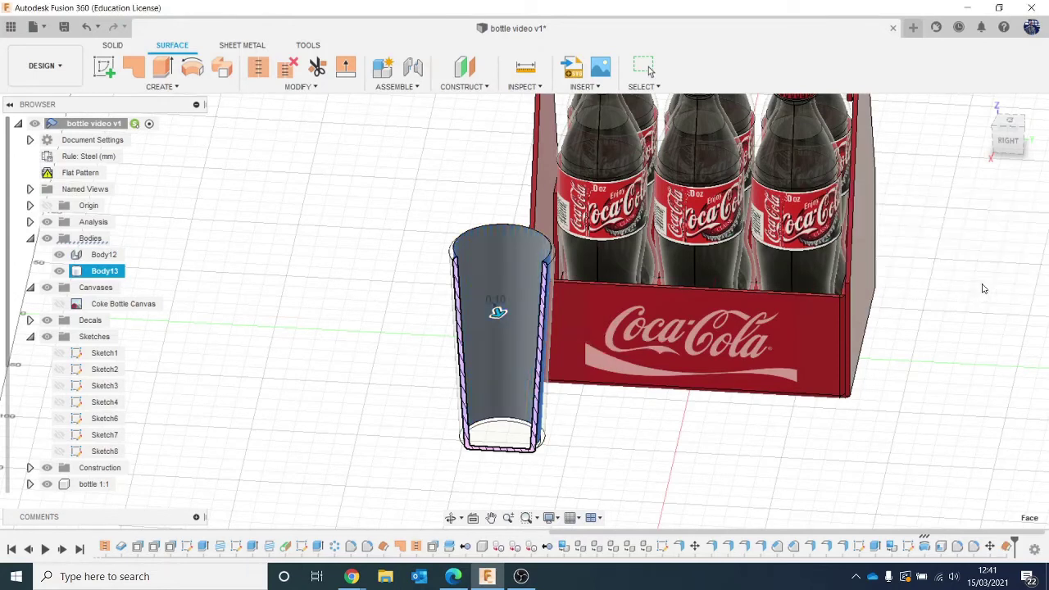
# Patch the glass body's rim edge with a connected (G0) surface as a new body
pyautogui.click(161, 87)
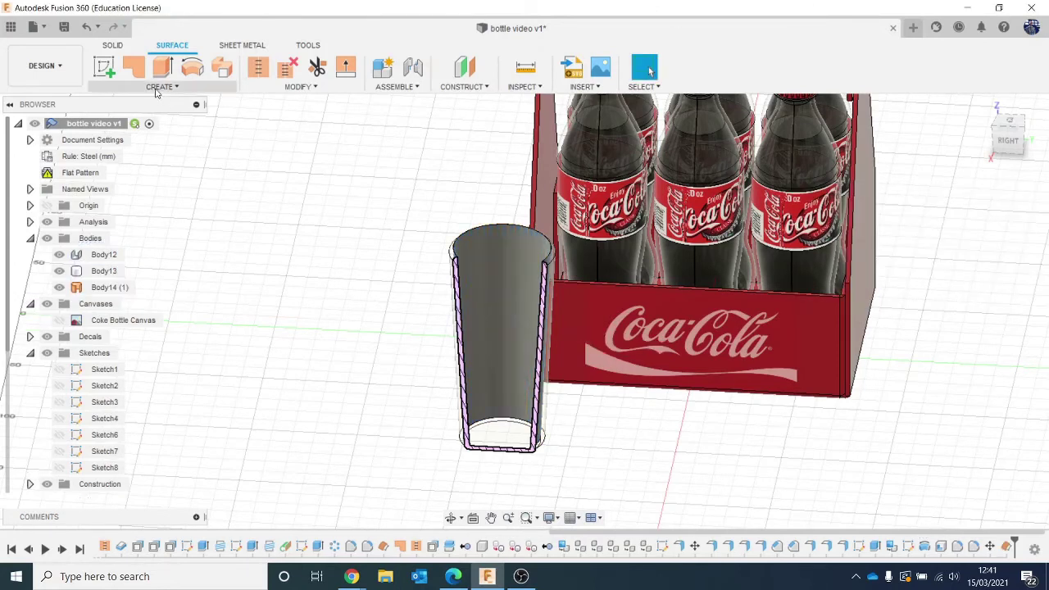
pyautogui.click(114, 208)
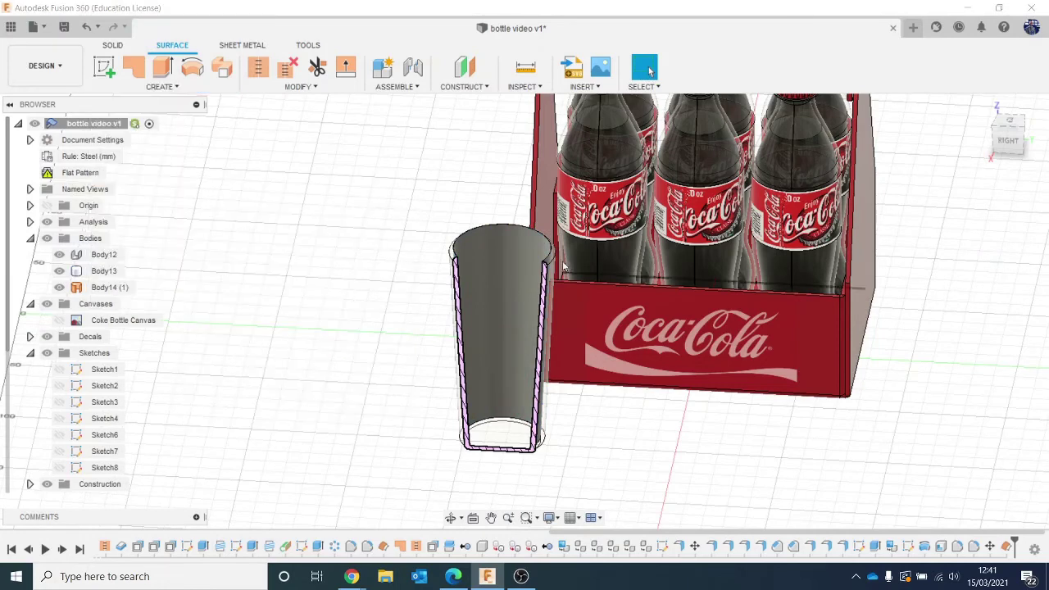
pyautogui.click(509, 229)
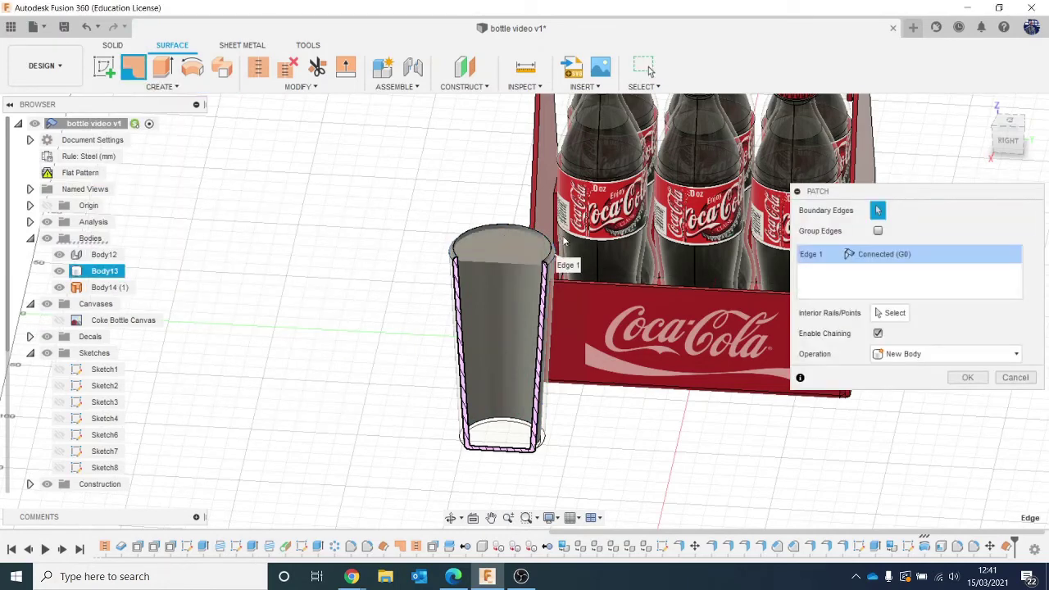
pyautogui.click(967, 378)
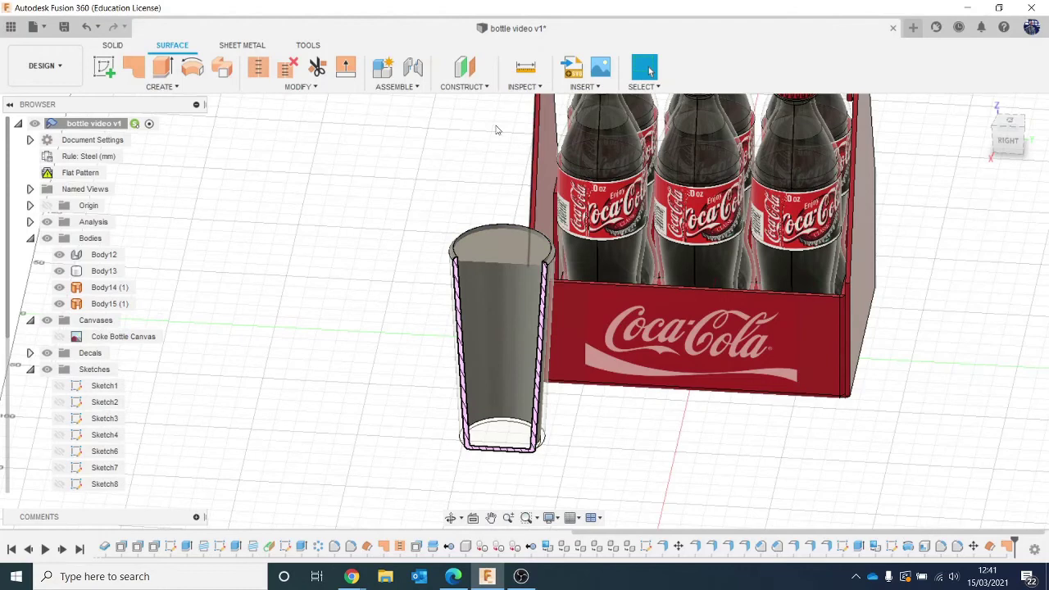
# Try to stitch the rim patch to the offset inner surface with a 0.10 mm tolerance
pyautogui.click(258, 68)
pyautogui.click(543, 239)
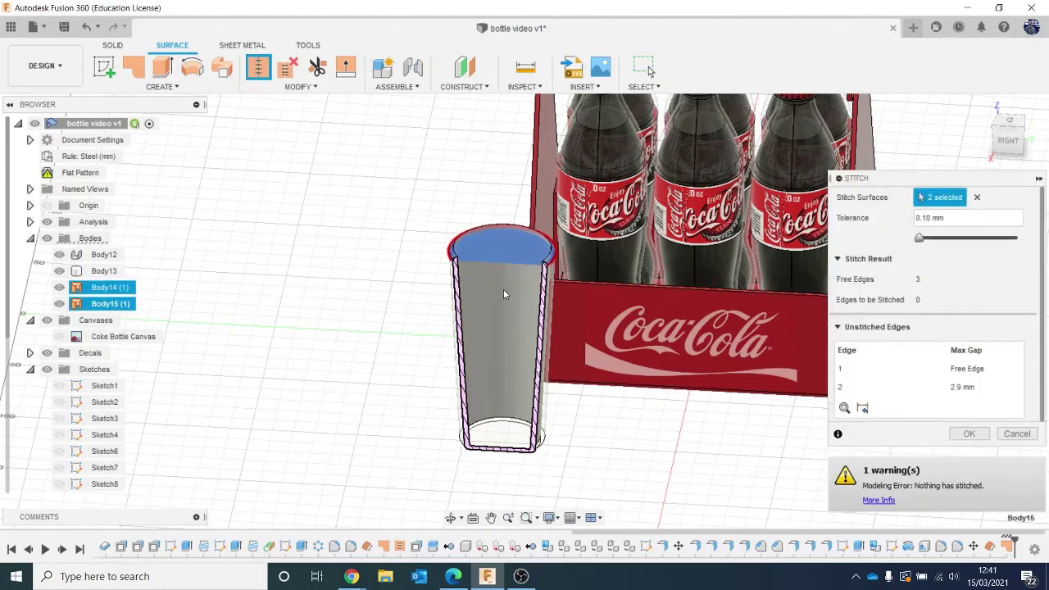
pyautogui.scroll(5, 511, 312)
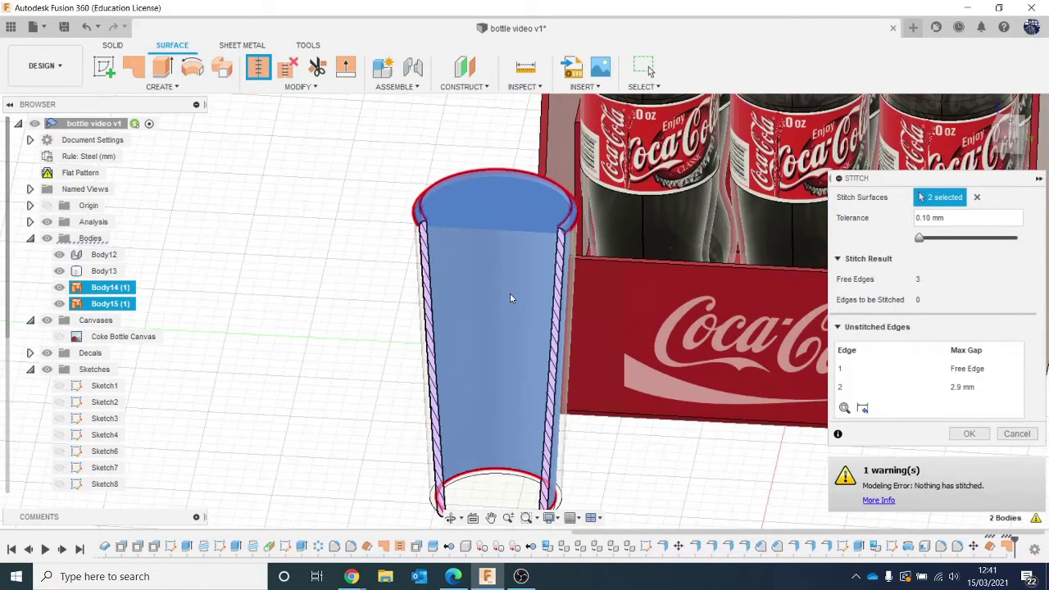
pyautogui.click(1014, 434)
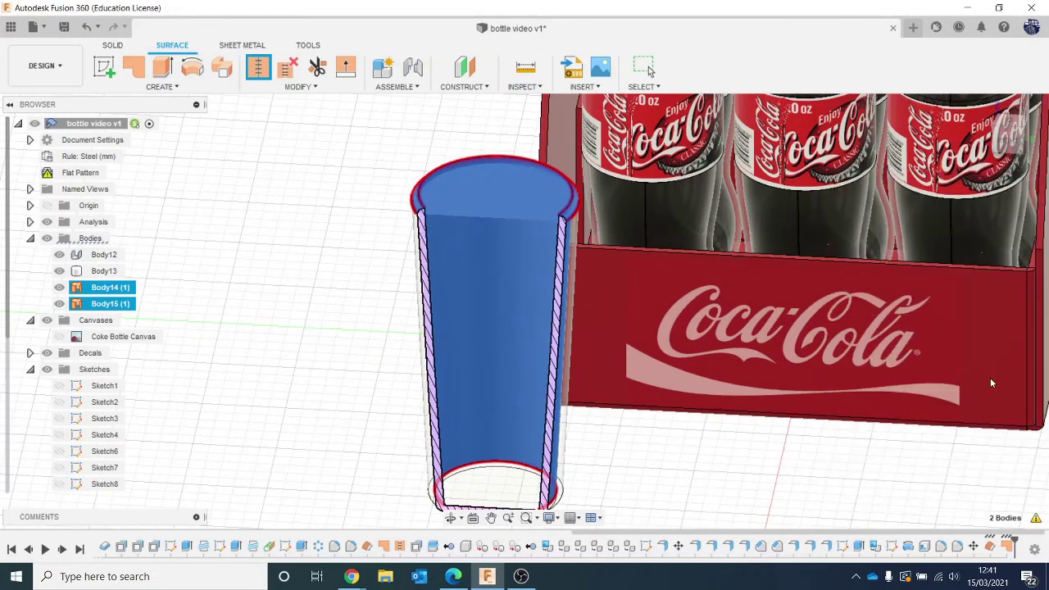
pyautogui.scroll(-5, 494, 287)
pyautogui.scroll(6, 689, 223)
pyautogui.scroll(3, 574, 200)
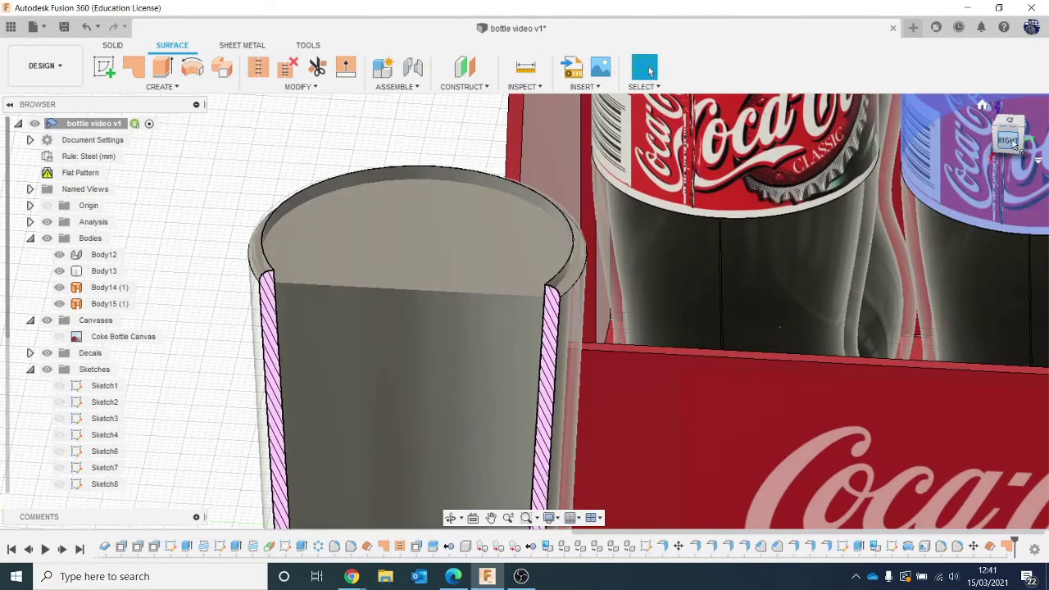
pyautogui.moveTo(1016, 146)
pyautogui.mouseDown()
pyautogui.moveTo(1008, 128)
pyautogui.moveTo(1023, 137)
pyautogui.moveTo(1008, 136)
pyautogui.mouseUp()
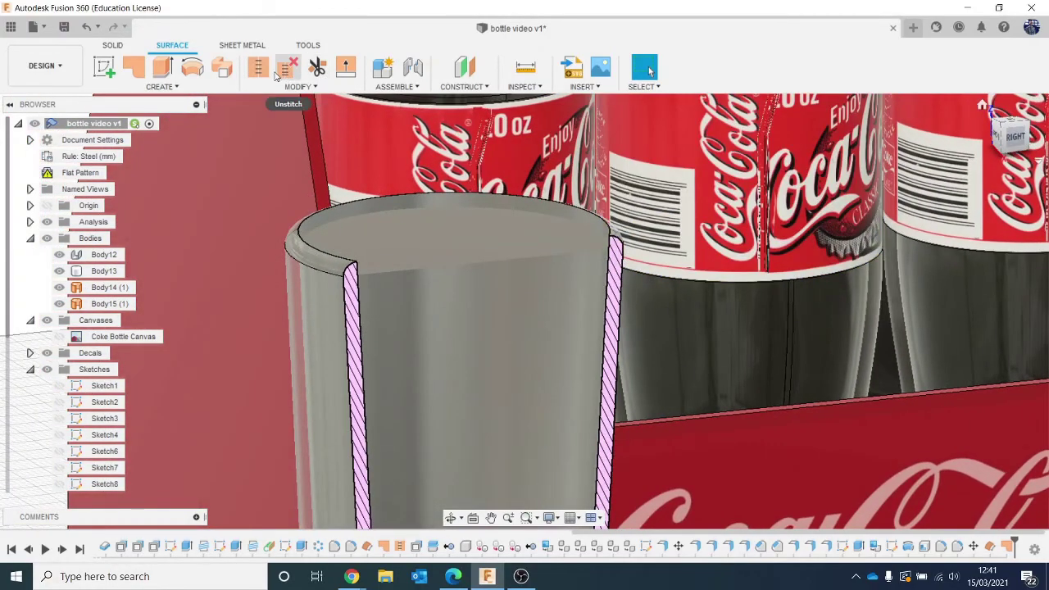
# Start stitching the rim patch to the offset surface again, cancel it, and delete the patch feature
pyautogui.click(258, 68)
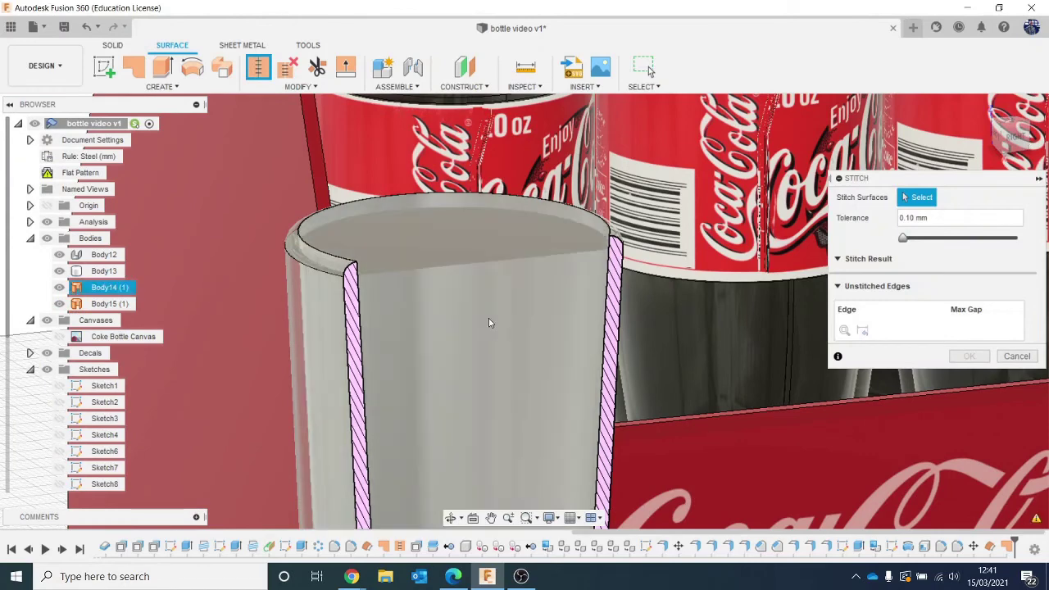
pyautogui.click(495, 277)
pyautogui.click(1025, 432)
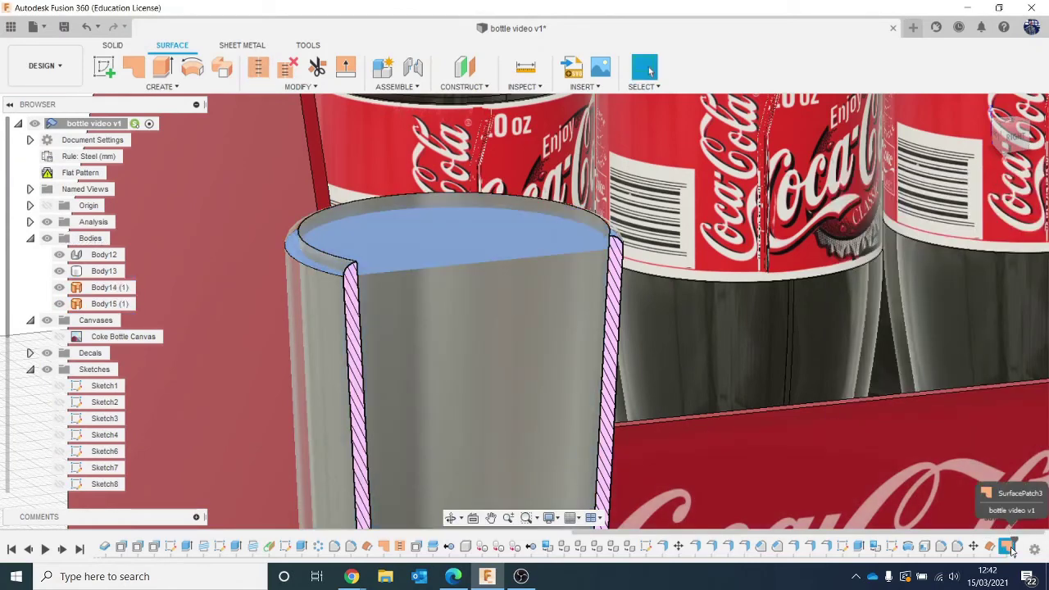
pyautogui.press('Delete')
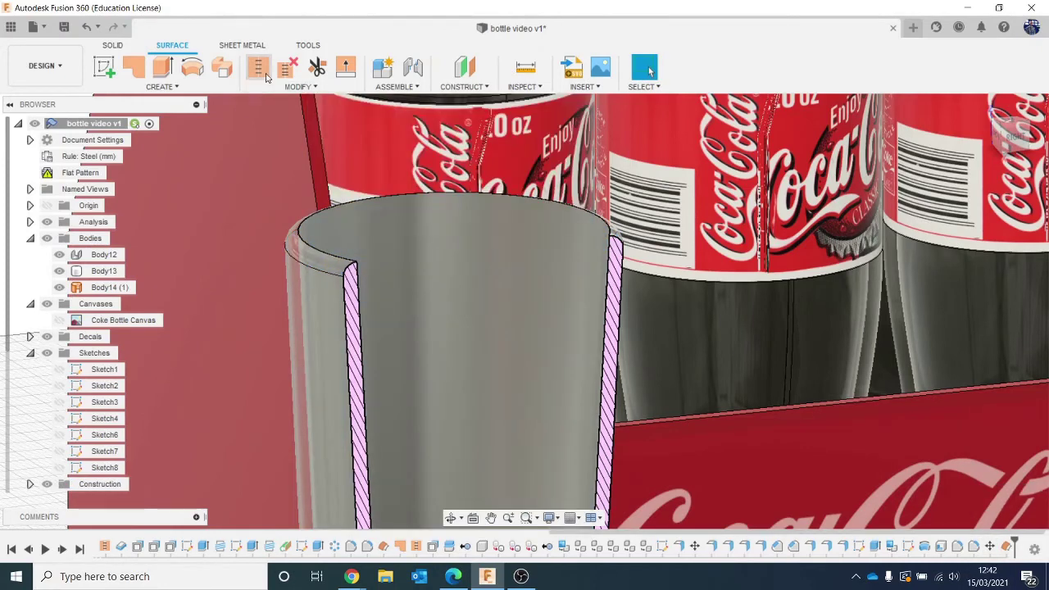
# Patch the top edge of the offset inner surface with a connected (G0) surface as a new body
pyautogui.click(161, 86)
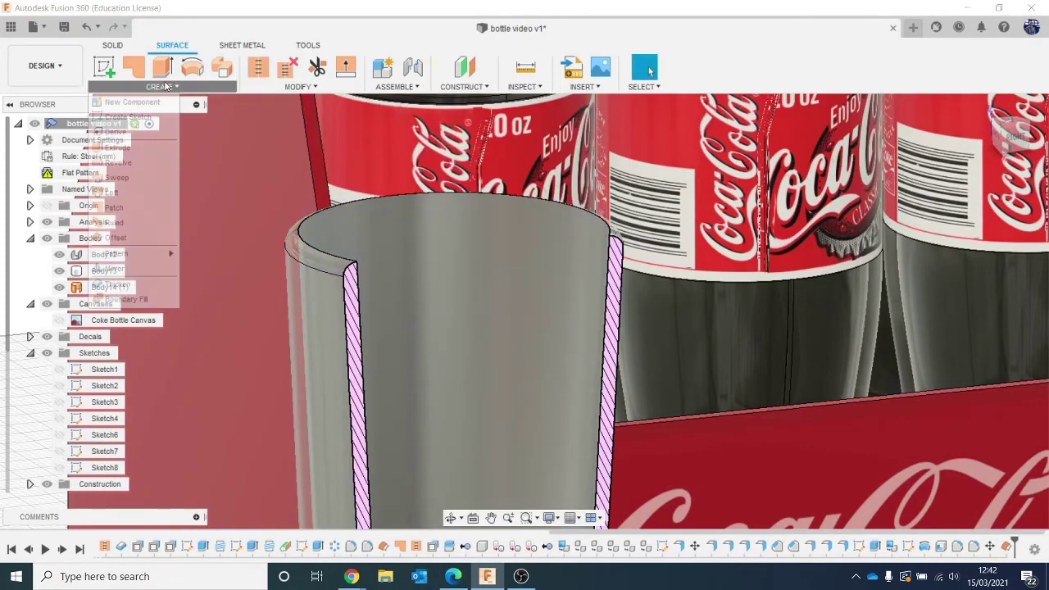
pyautogui.click(133, 208)
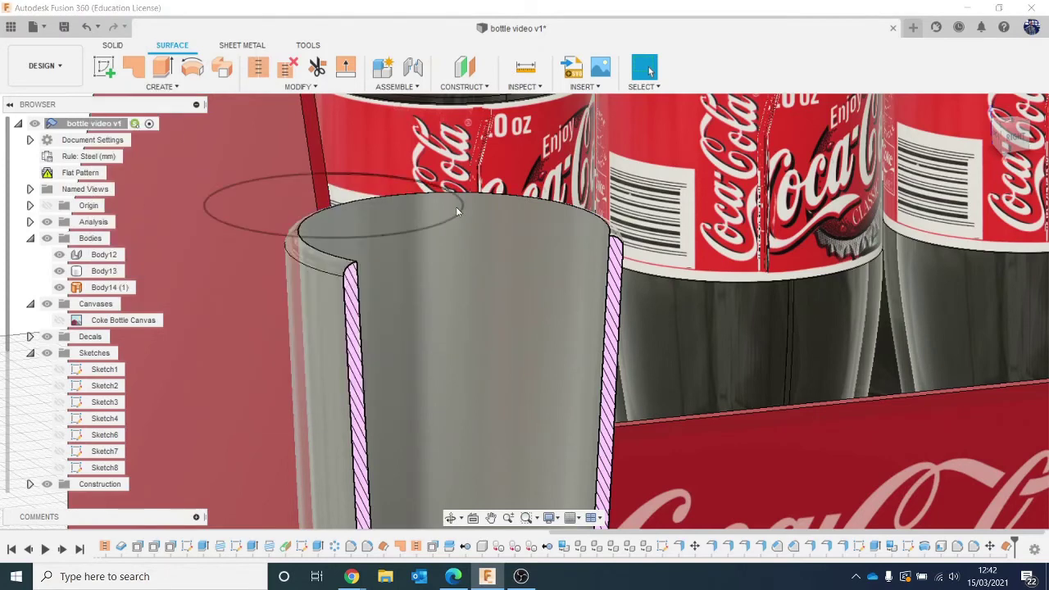
pyautogui.click(456, 194)
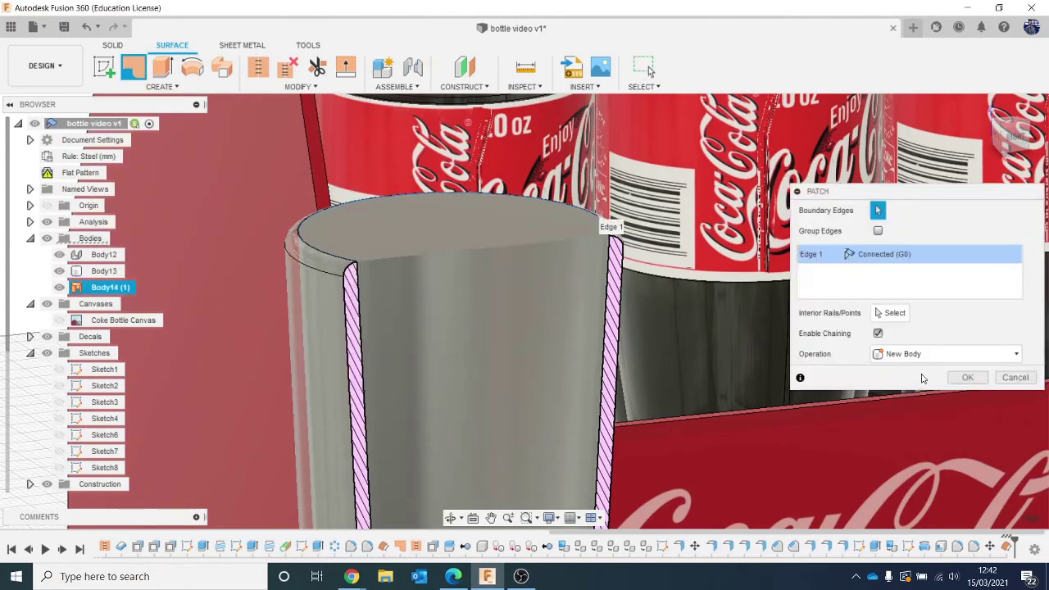
pyautogui.click(968, 378)
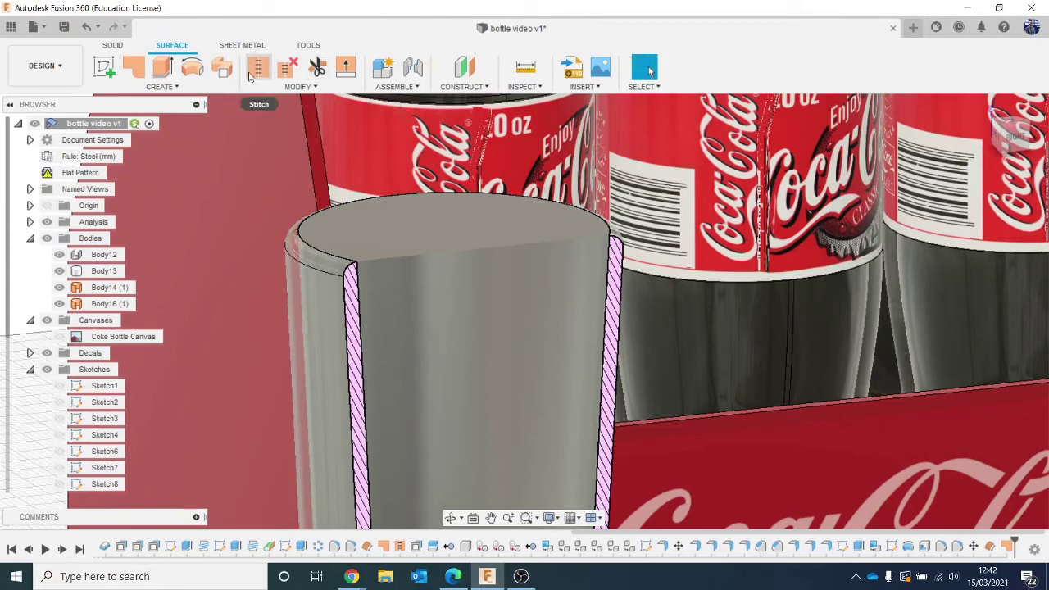
# Stitch the top patch and the offset inner surface into one surface body with a 0.10 mm tolerance
pyautogui.click(403, 195)
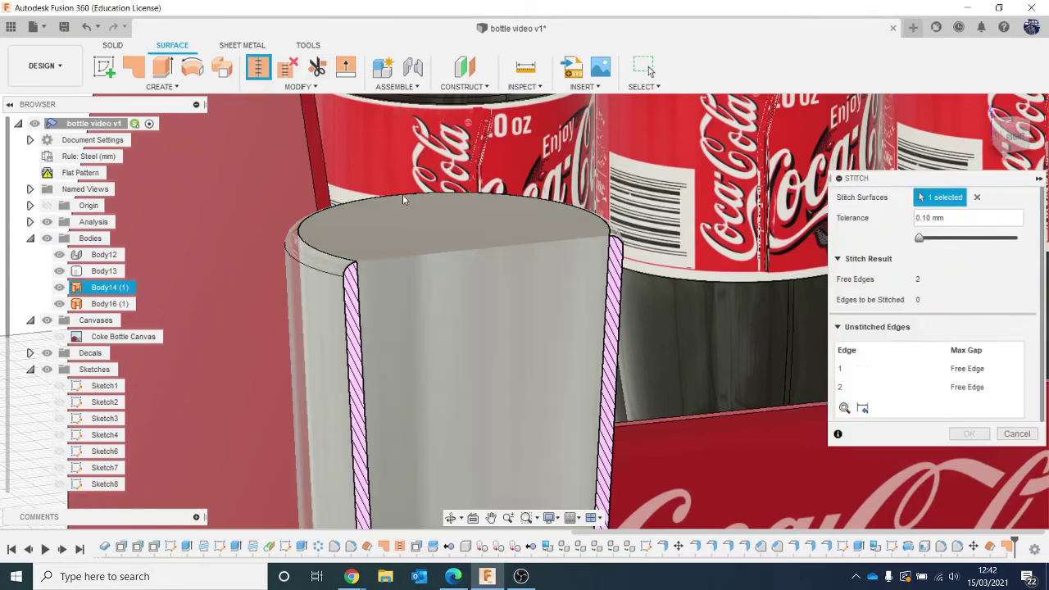
pyautogui.click(428, 297)
pyautogui.scroll(-2, 630, 330)
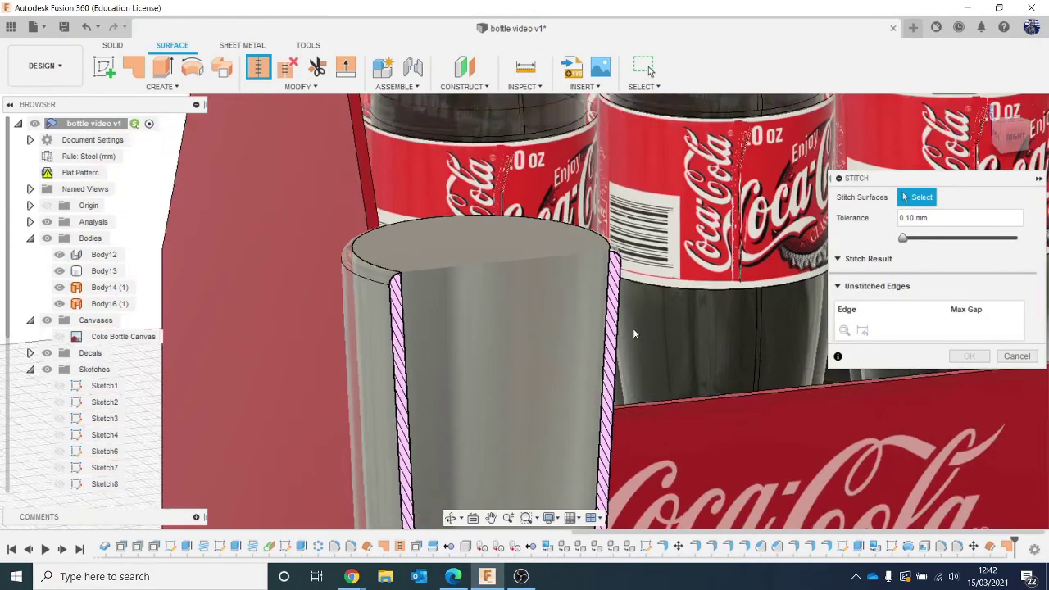
pyautogui.click(476, 247)
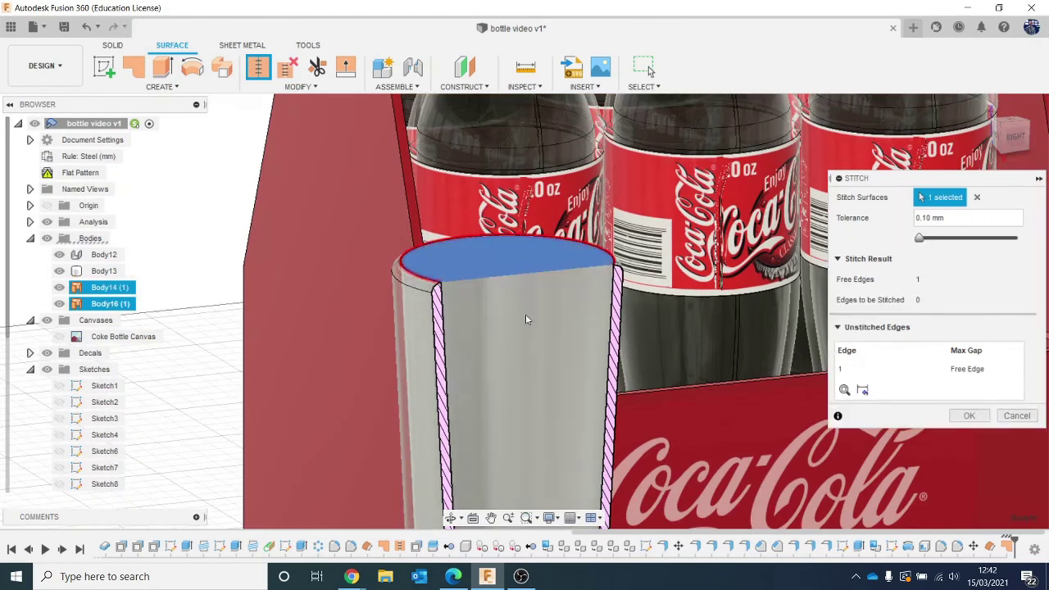
pyautogui.click(969, 416)
# Thicken the stitched surface's top face about 6.7 mm down into the glass, one side, as a new body
pyautogui.moveTo(643, 347); pyautogui.dragTo(569, 311, button='middle')
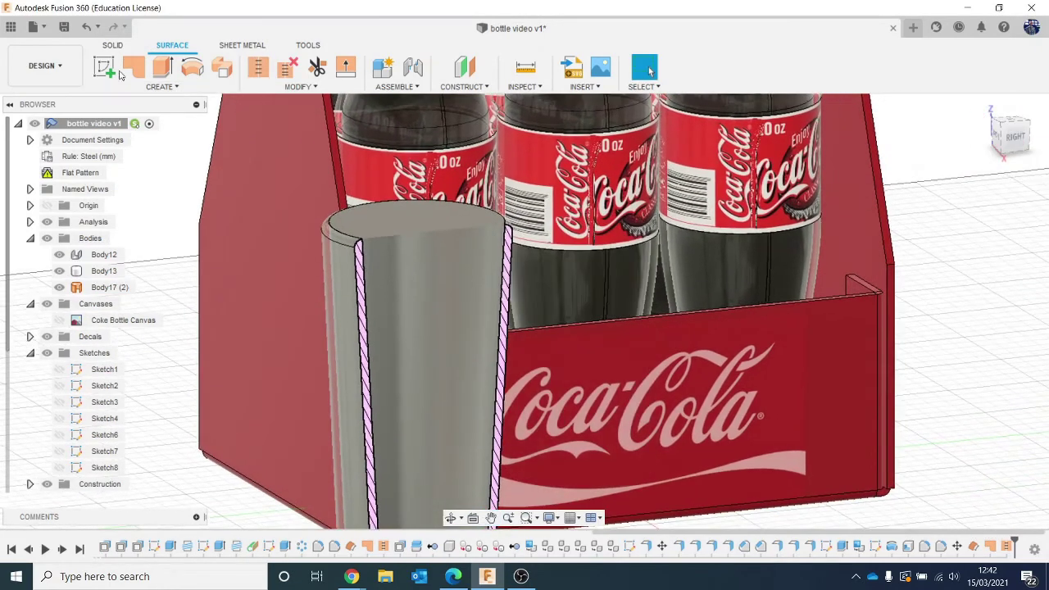
pyautogui.click(172, 90)
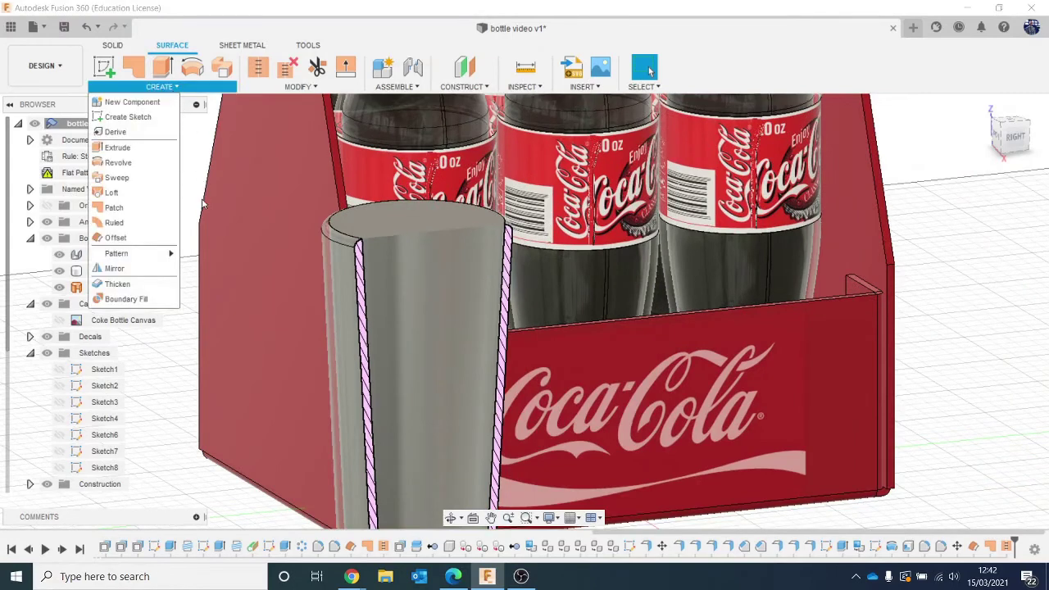
pyautogui.click(150, 284)
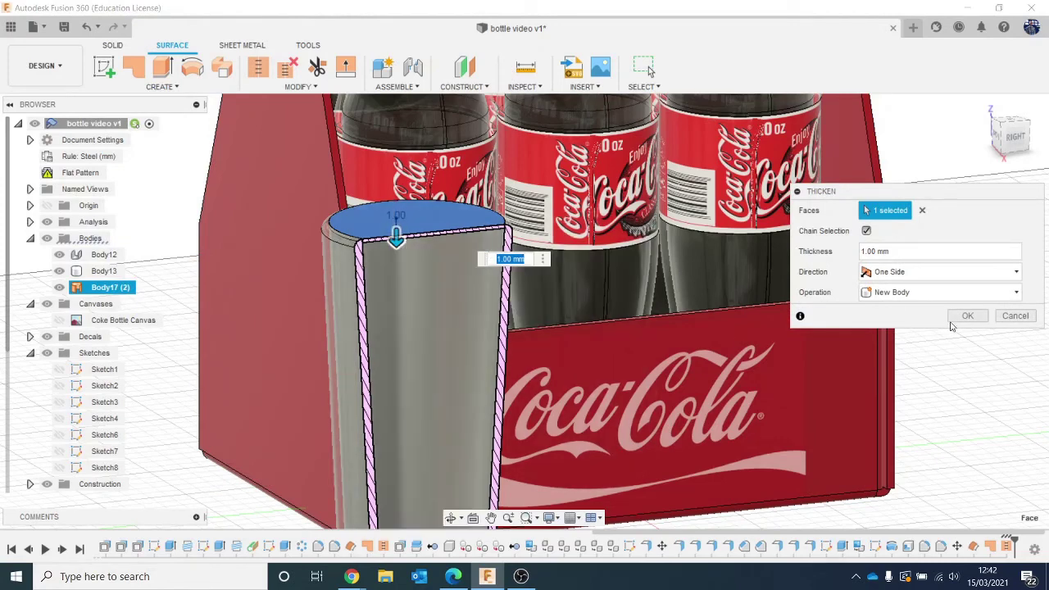
pyautogui.moveTo(395, 231)
pyautogui.mouseDown()
pyautogui.moveTo(395, 420)
pyautogui.moveTo(397, 261)
pyautogui.moveTo(410, 260)
pyautogui.mouseUp()
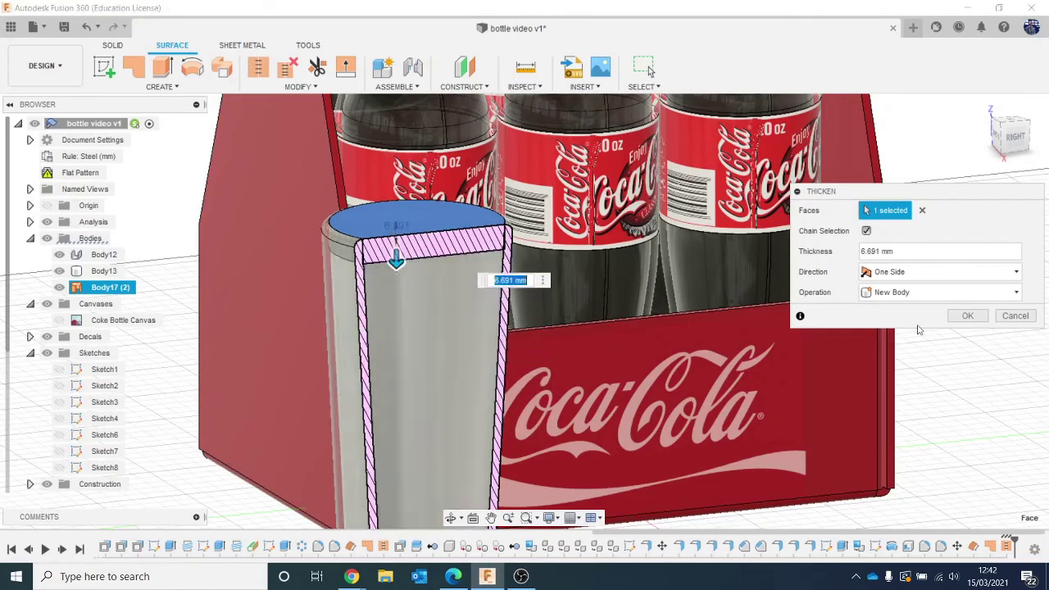
pyautogui.click(964, 316)
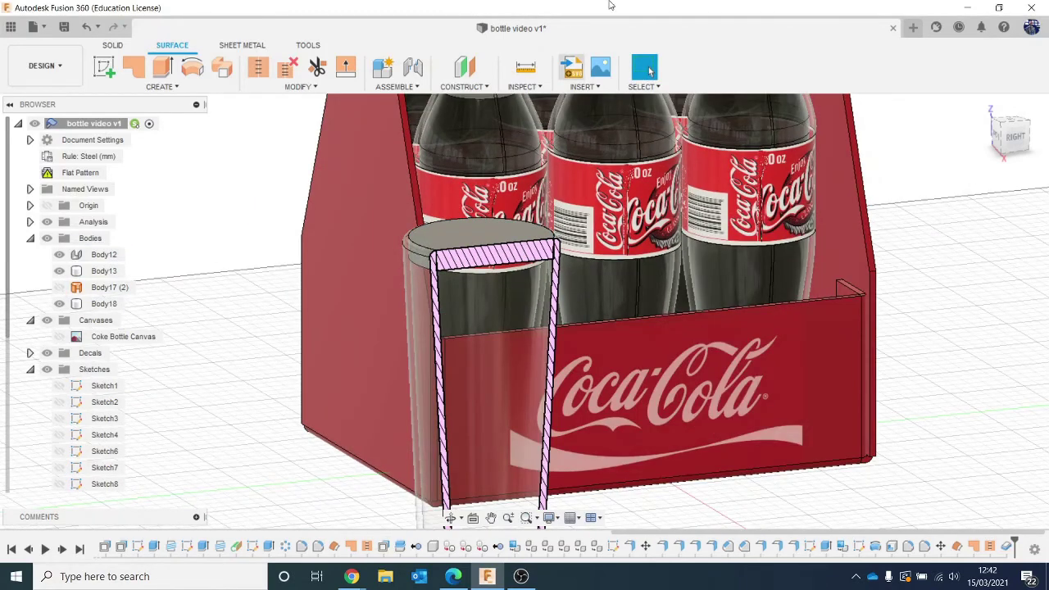
# Edit the last Thicken feature to a thickness of about 100.4 mm so it extends down past the glass's base
pyautogui.rightClick(1006, 545)
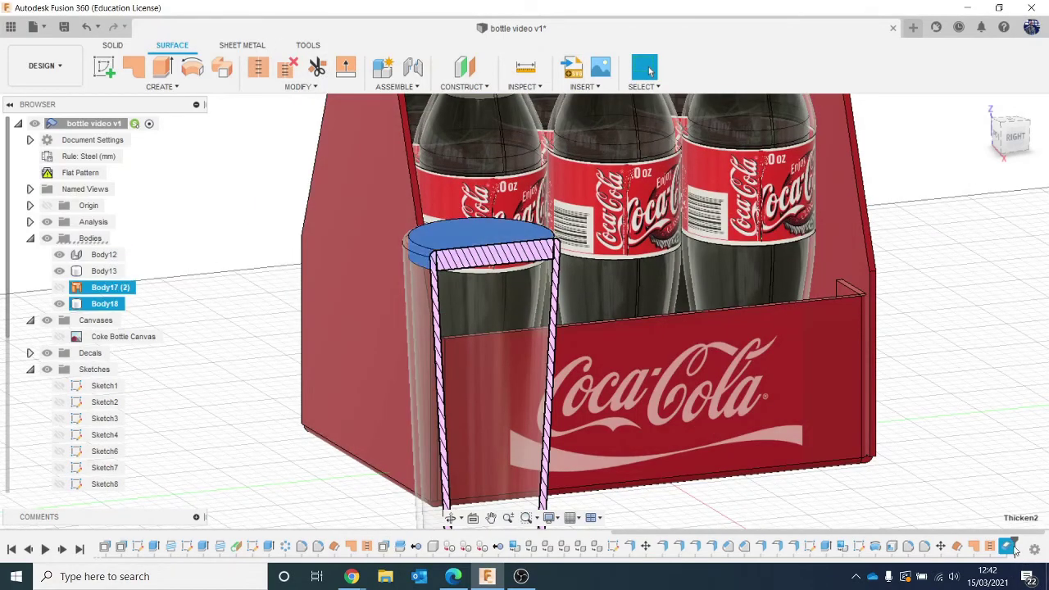
pyautogui.click(950, 419)
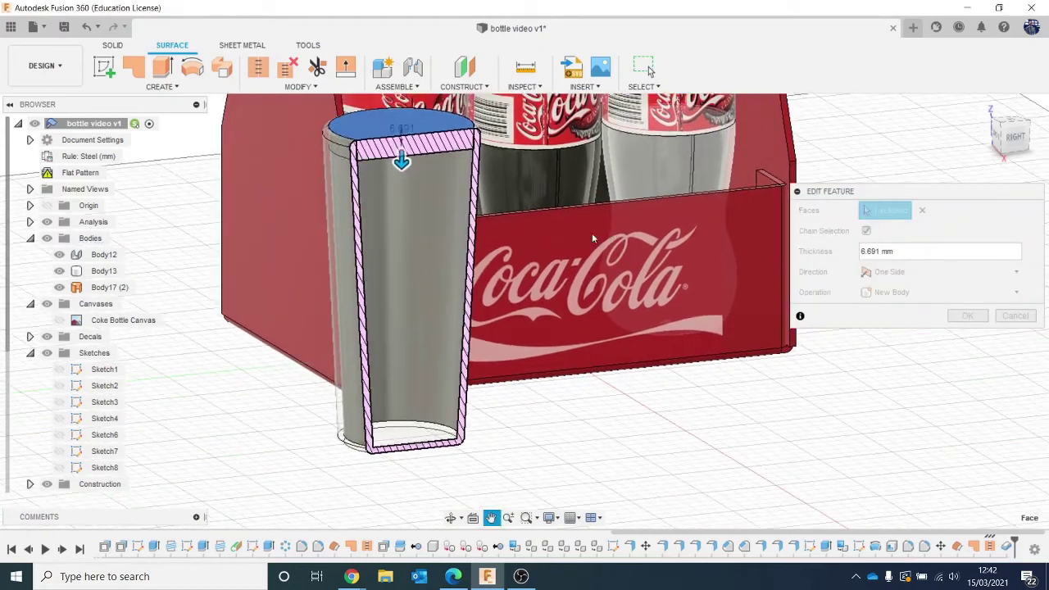
pyautogui.moveTo(410, 437); pyautogui.dragTo(411, 449)
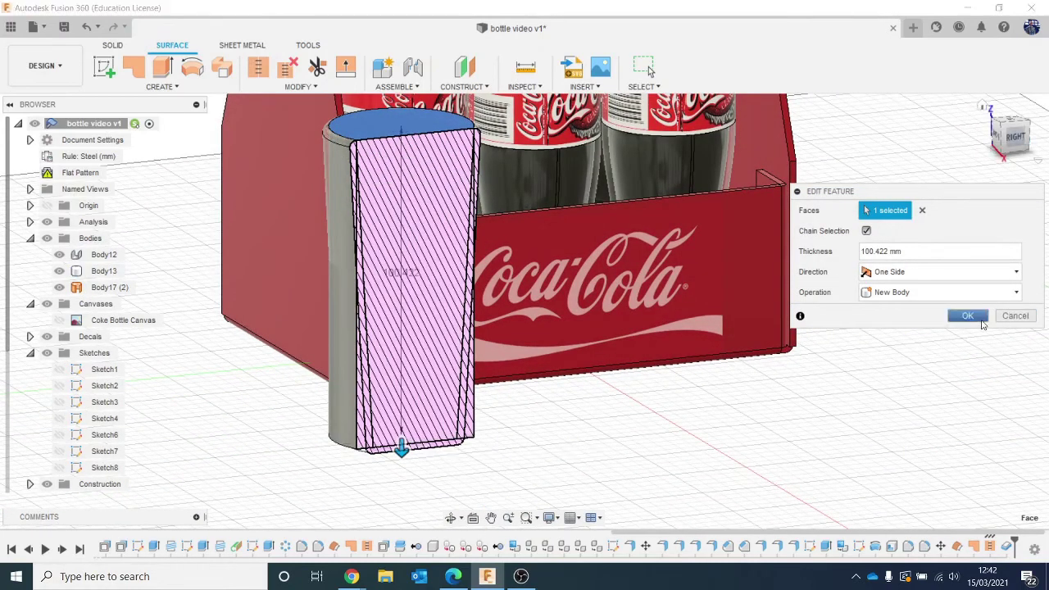
pyautogui.click(981, 321)
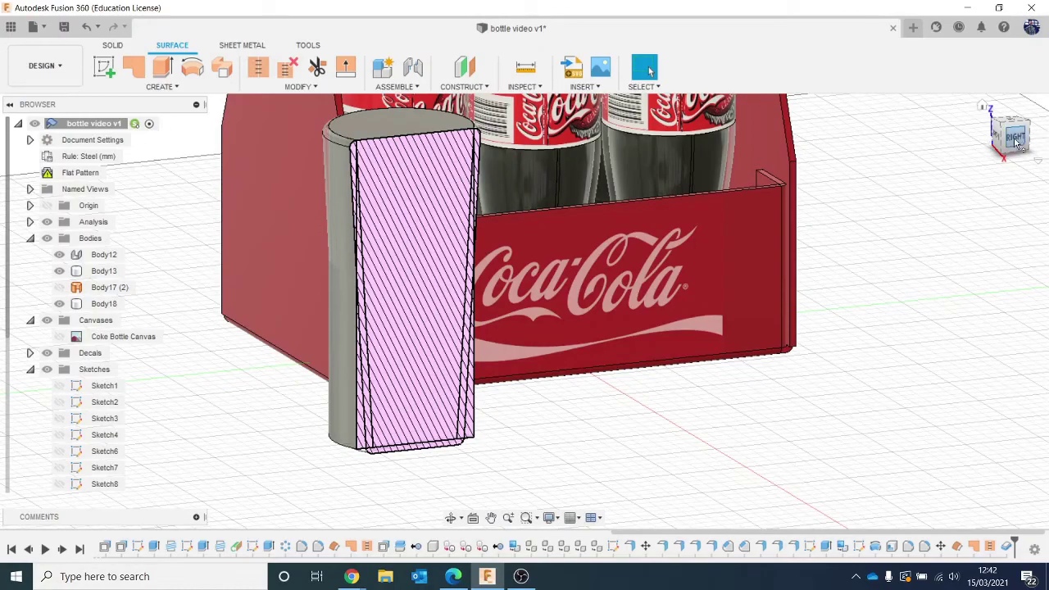
pyautogui.moveTo(1016, 144)
pyautogui.mouseDown()
pyautogui.moveTo(1040, 97)
pyautogui.moveTo(1004, 155)
pyautogui.moveTo(1017, 151)
pyautogui.mouseUp()
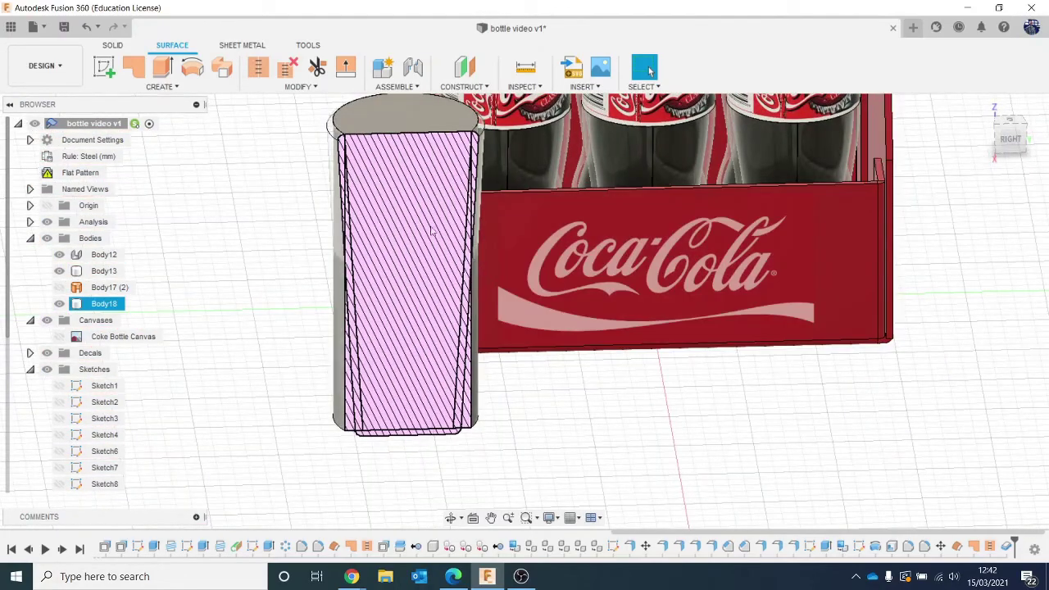
pyautogui.scroll(1, 369, 205)
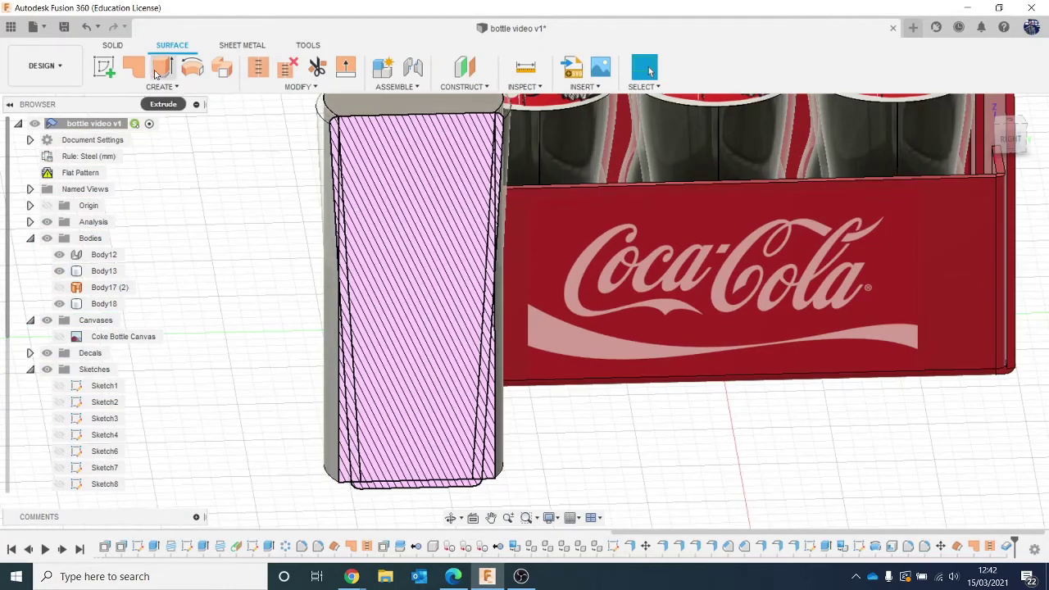
# Split the thickened body using the glass's inner surface as the splitting tool, with the tool extended
pyautogui.click(112, 46)
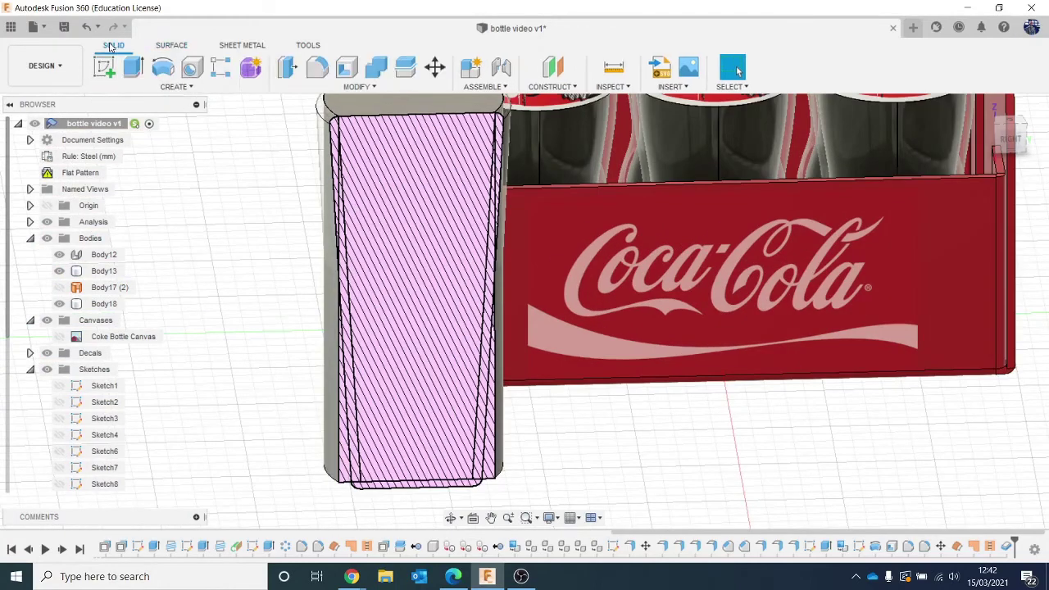
pyautogui.click(380, 71)
pyautogui.click(1014, 314)
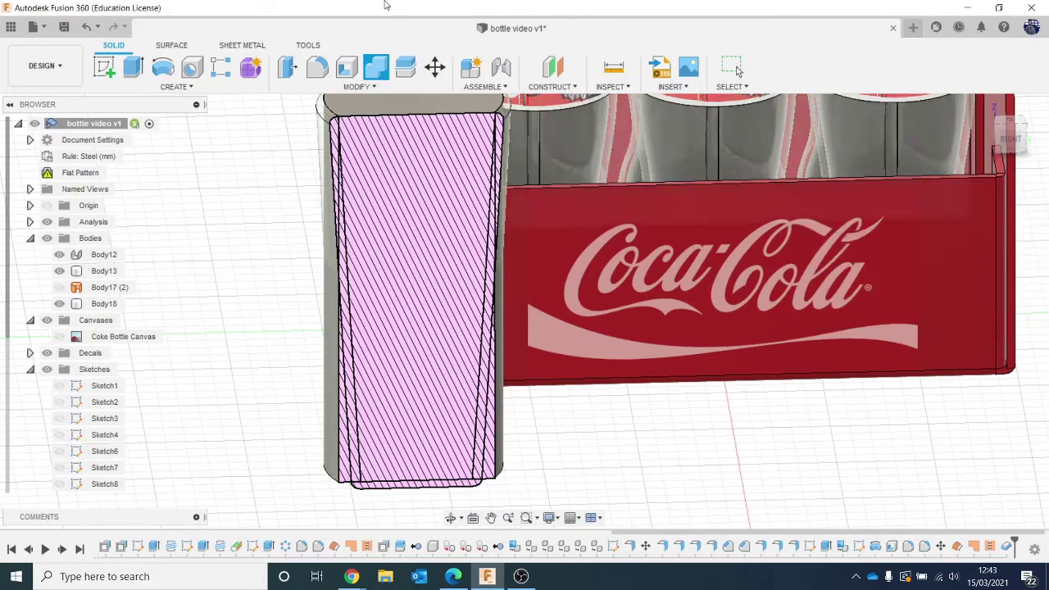
pyautogui.click(407, 65)
pyautogui.click(408, 115)
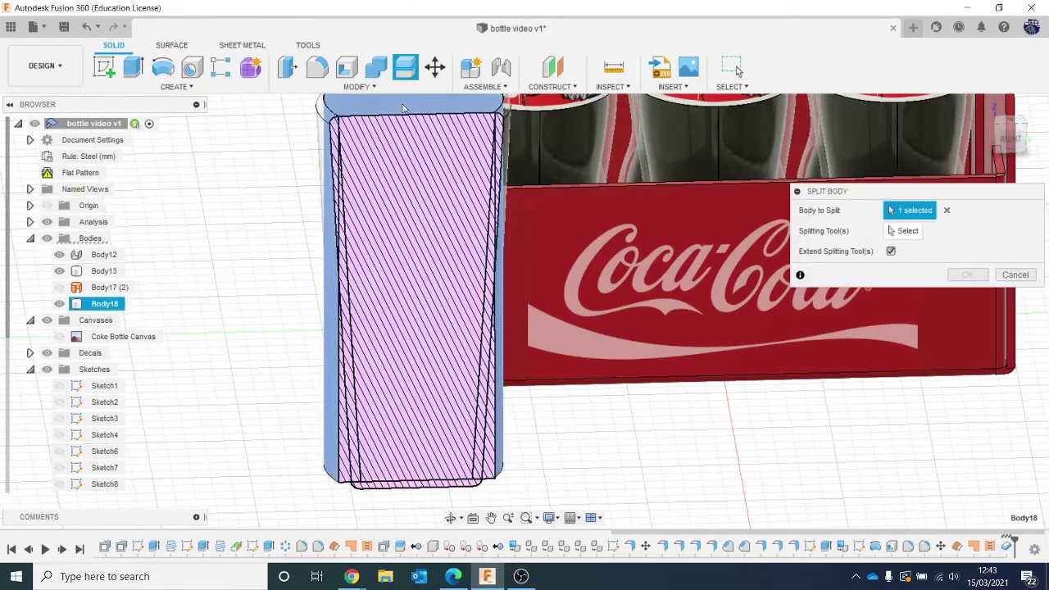
pyautogui.click(910, 232)
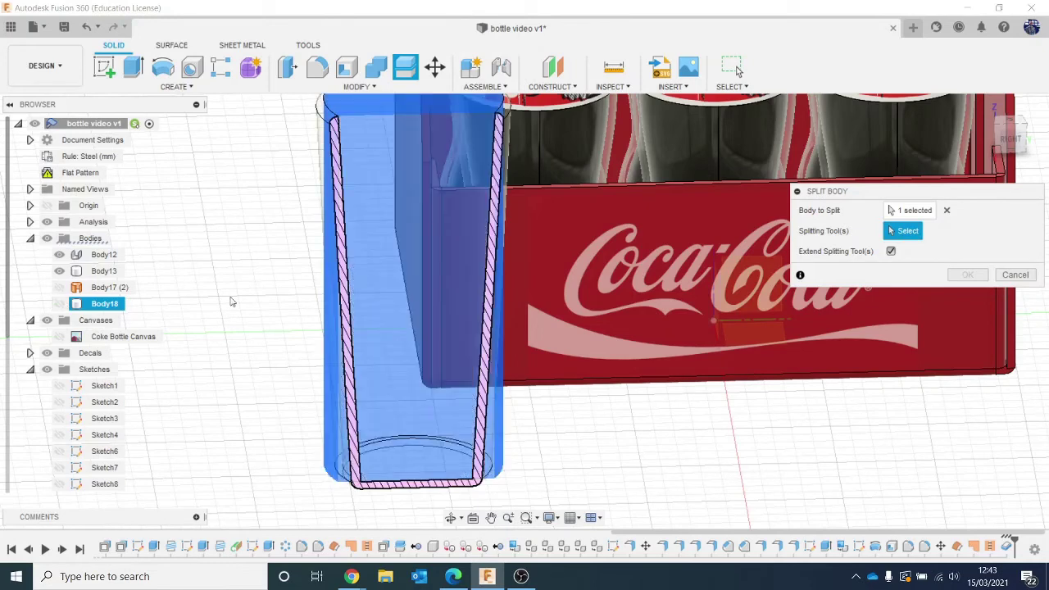
pyautogui.click(433, 238)
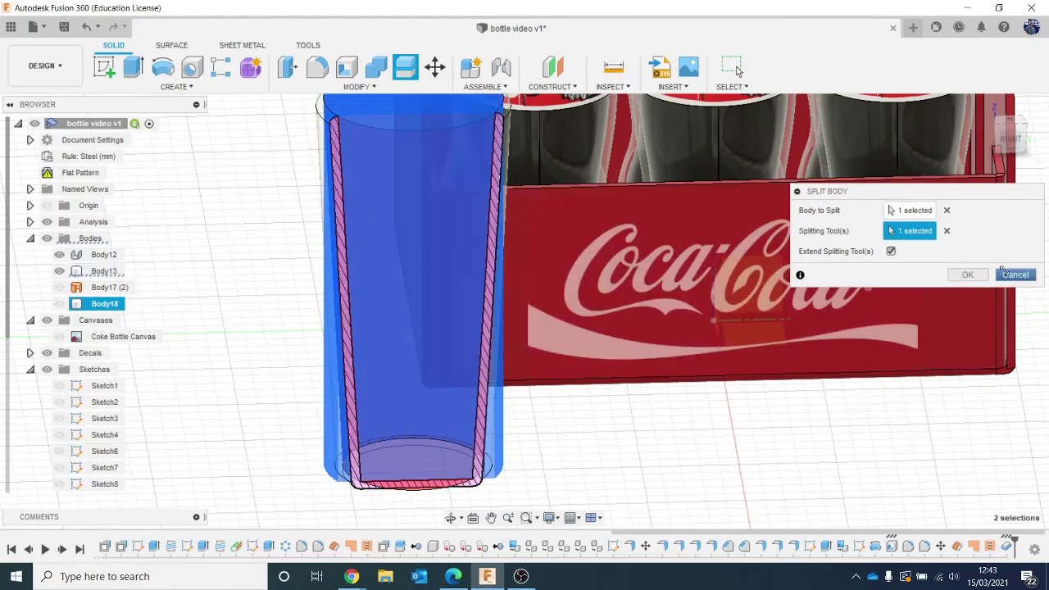
pyautogui.click(967, 274)
# Show both split bodies and remove the outer piece, Body18, keeping the piece inside the glass
pyautogui.scroll(3, 312, 263)
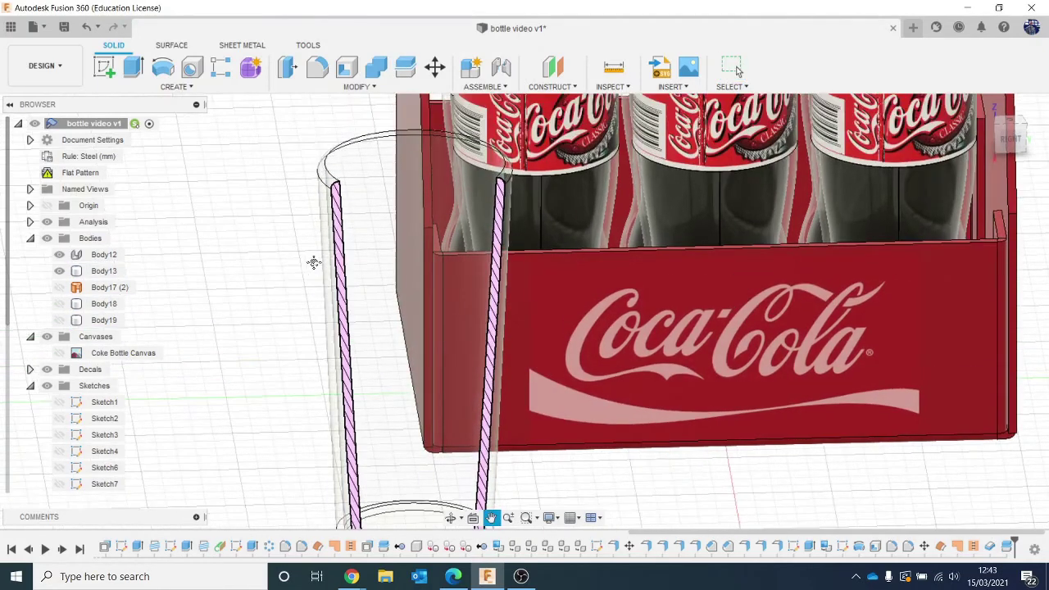
pyautogui.click(60, 321)
pyautogui.click(60, 307)
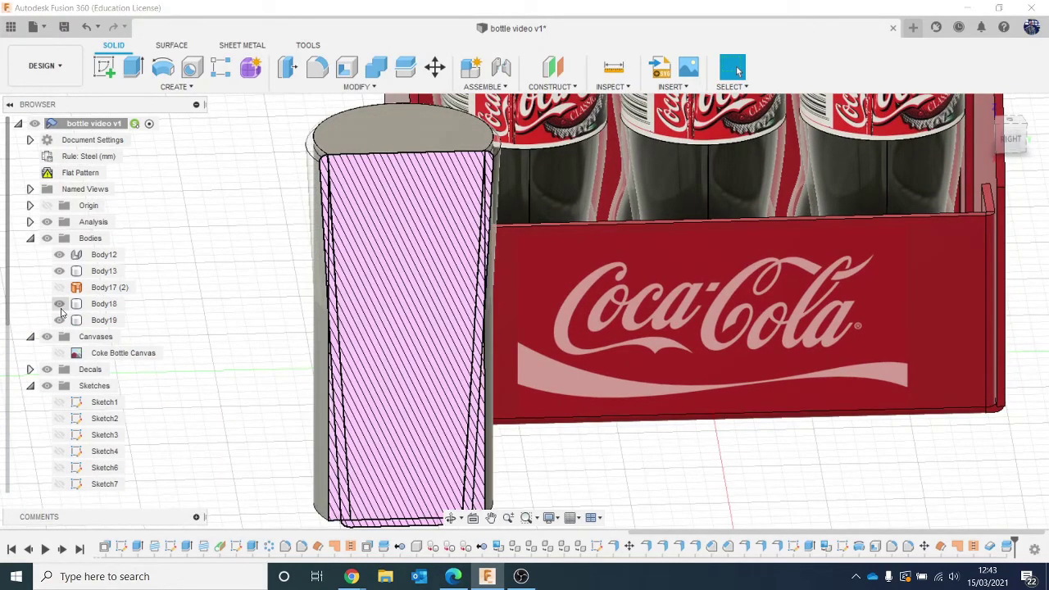
pyautogui.rightClick(96, 304)
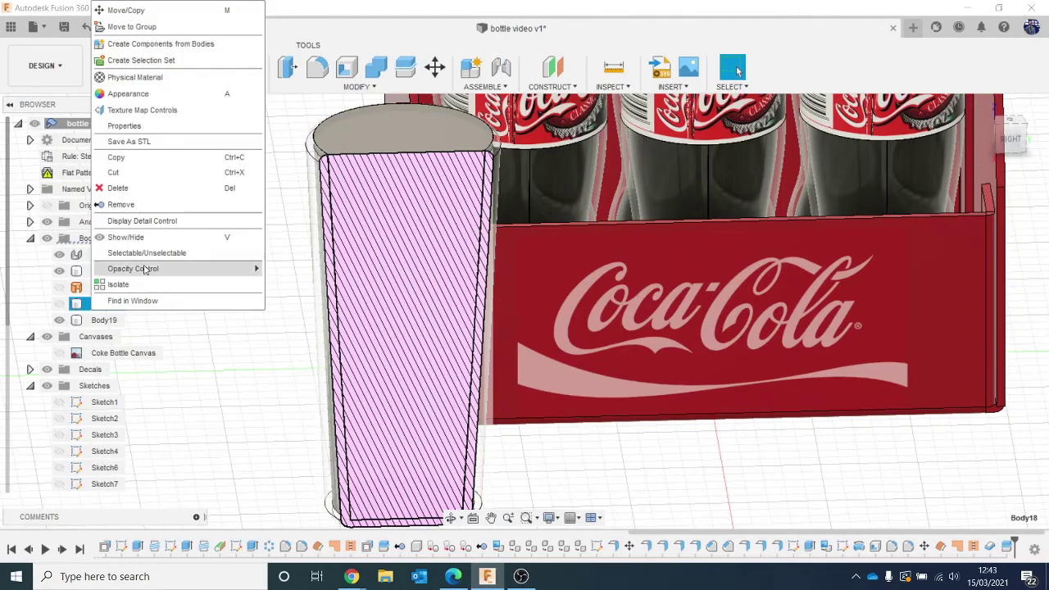
pyautogui.click(140, 206)
pyautogui.scroll(-2, 402, 253)
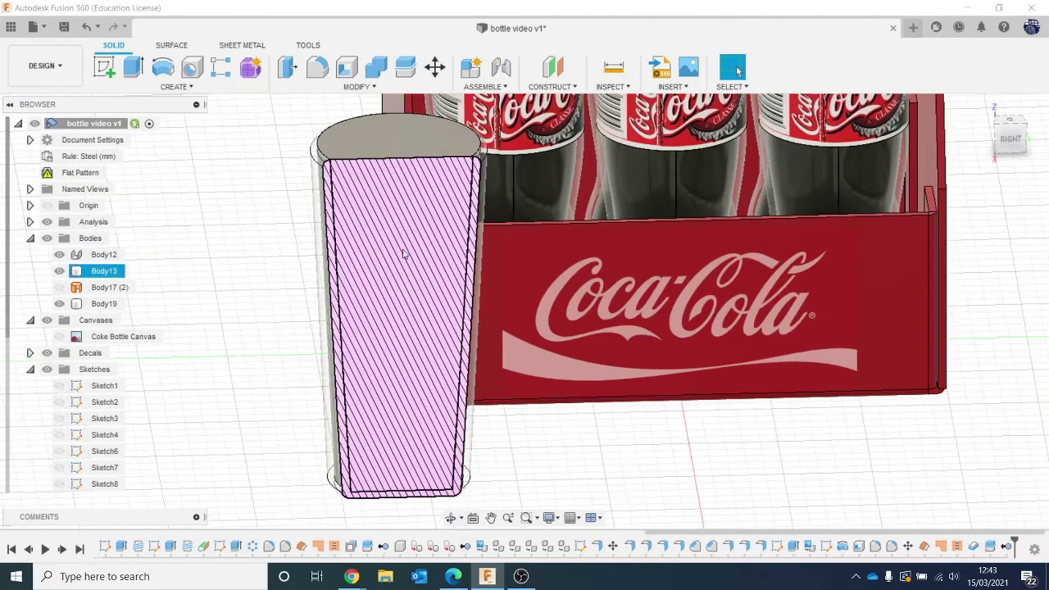
# Offset the top face of the inner body by about -51.3 mm to lower the liquid level in the glass
pyautogui.moveTo(410, 162); pyautogui.dragTo(395, 186, button='middle')
pyautogui.press('Escape')
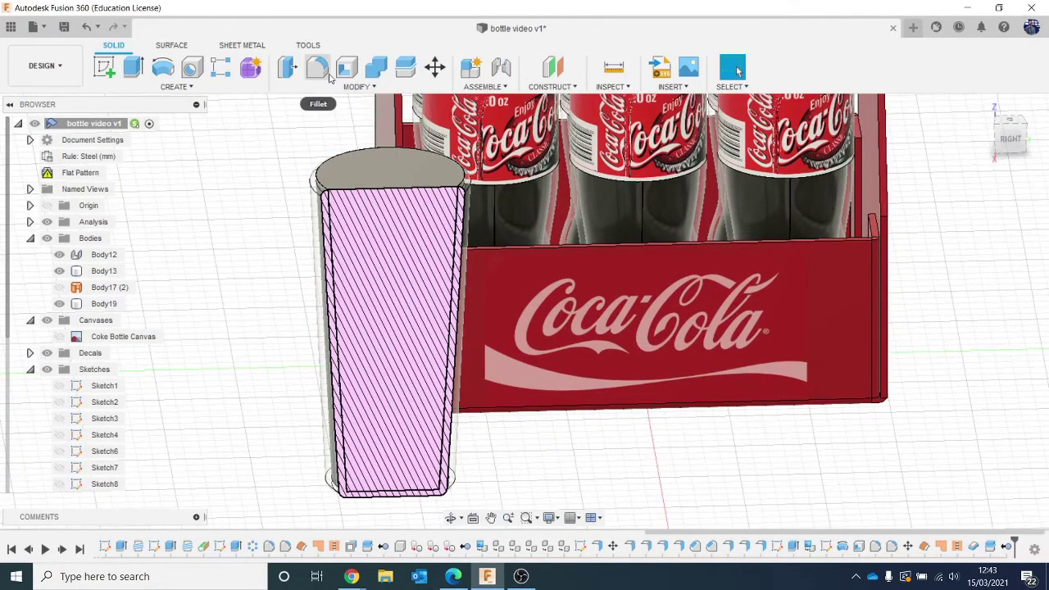
pyautogui.click(287, 68)
pyautogui.click(400, 174)
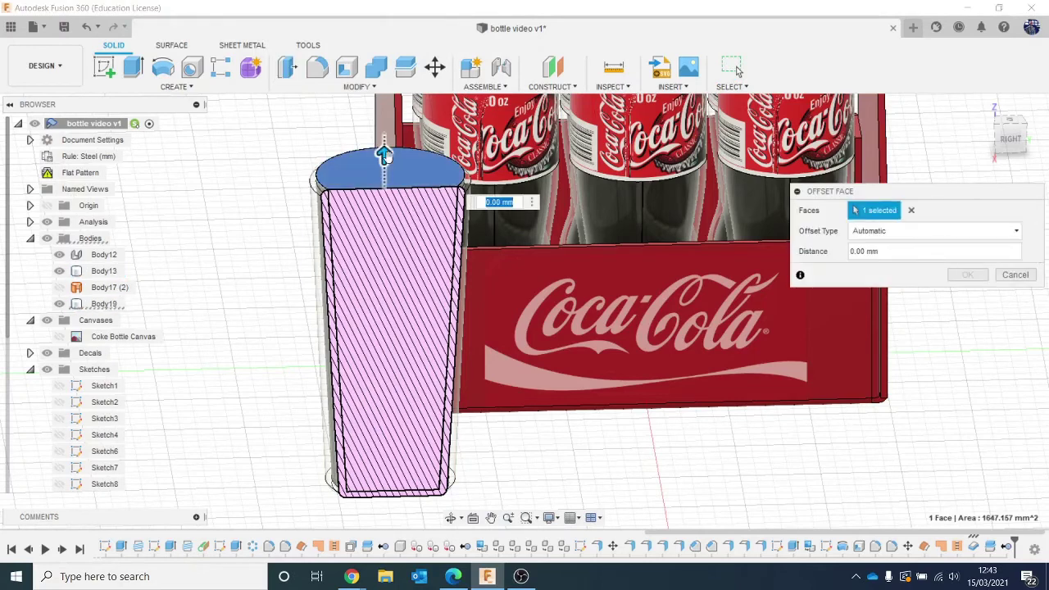
pyautogui.moveTo(384, 155); pyautogui.dragTo(395, 313)
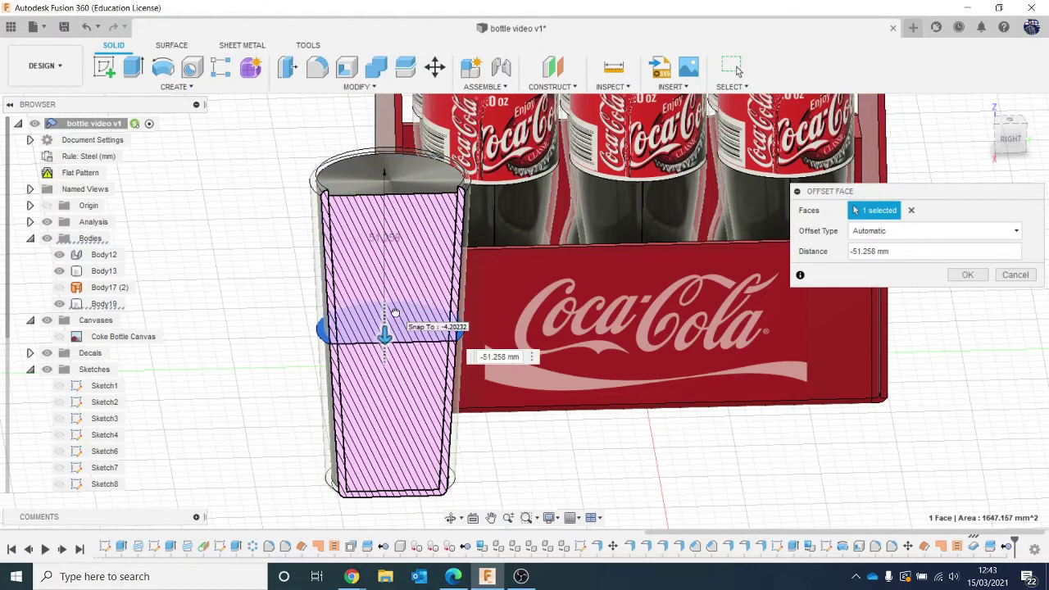
pyautogui.click(967, 274)
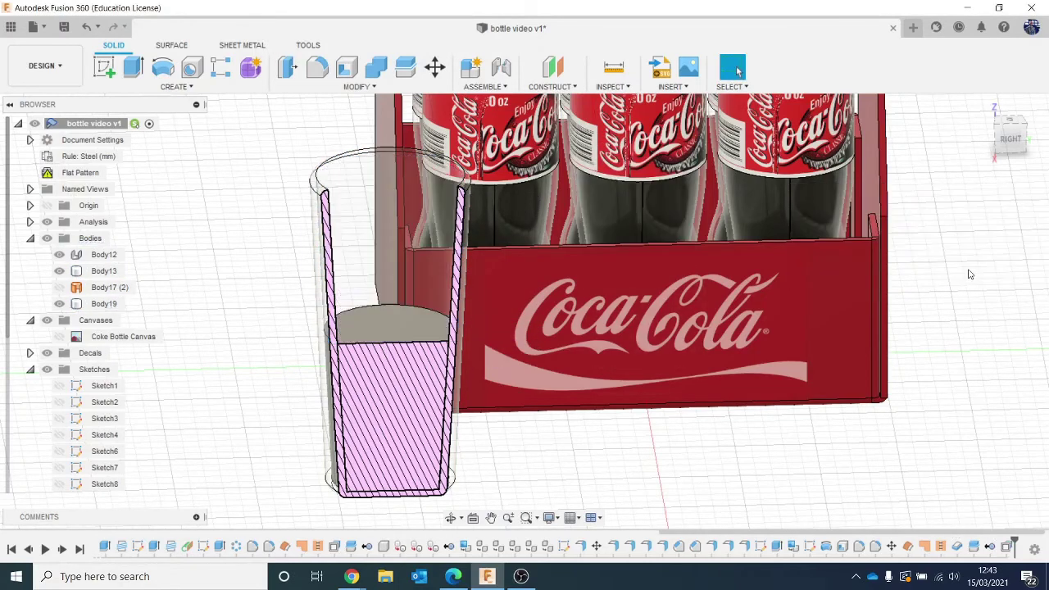
# Check the liquid body without the section view, and apply the Water - Weavy Sea appearance to it
pyautogui.moveTo(749, 288); pyautogui.dragTo(657, 256, button='middle')
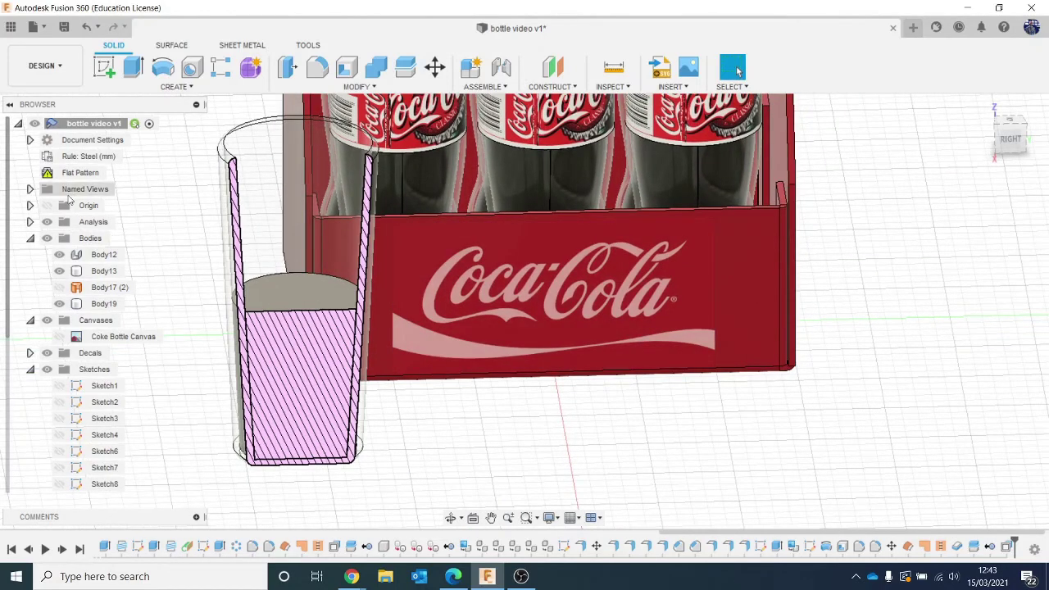
pyautogui.click(55, 222)
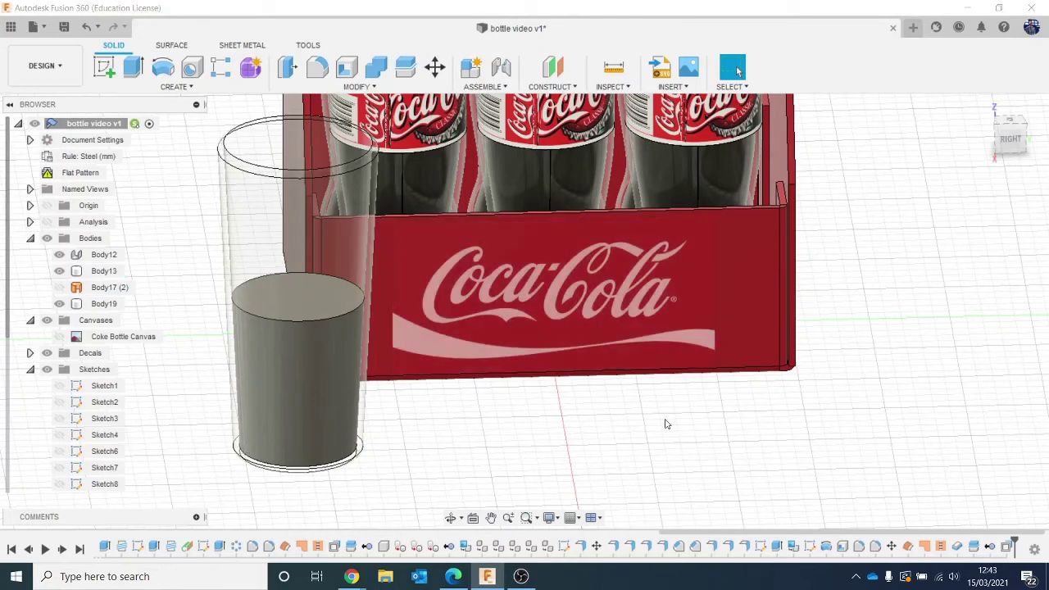
pyautogui.click(53, 223)
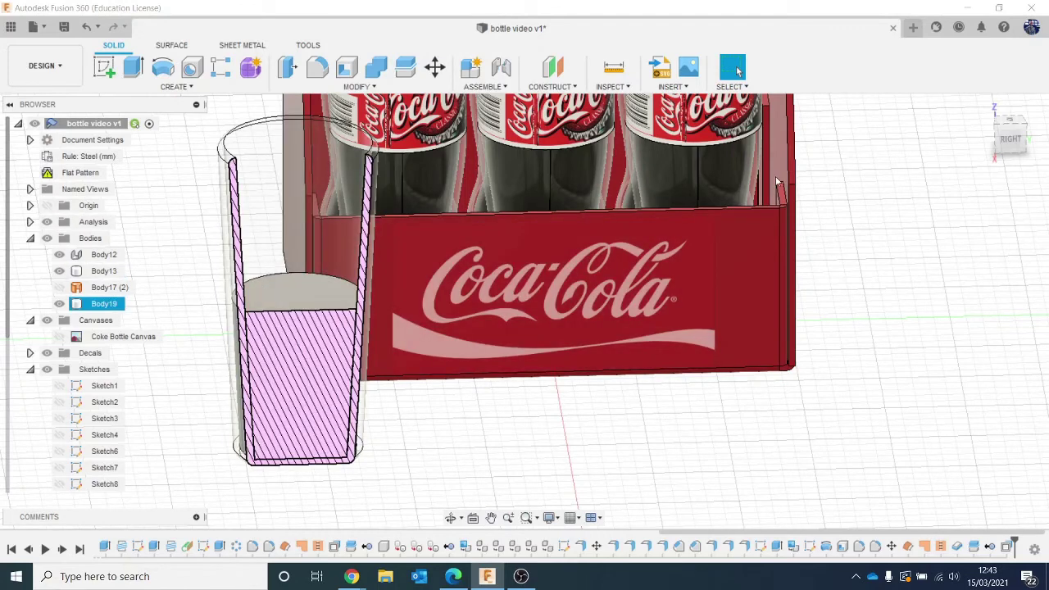
pyautogui.press('a')
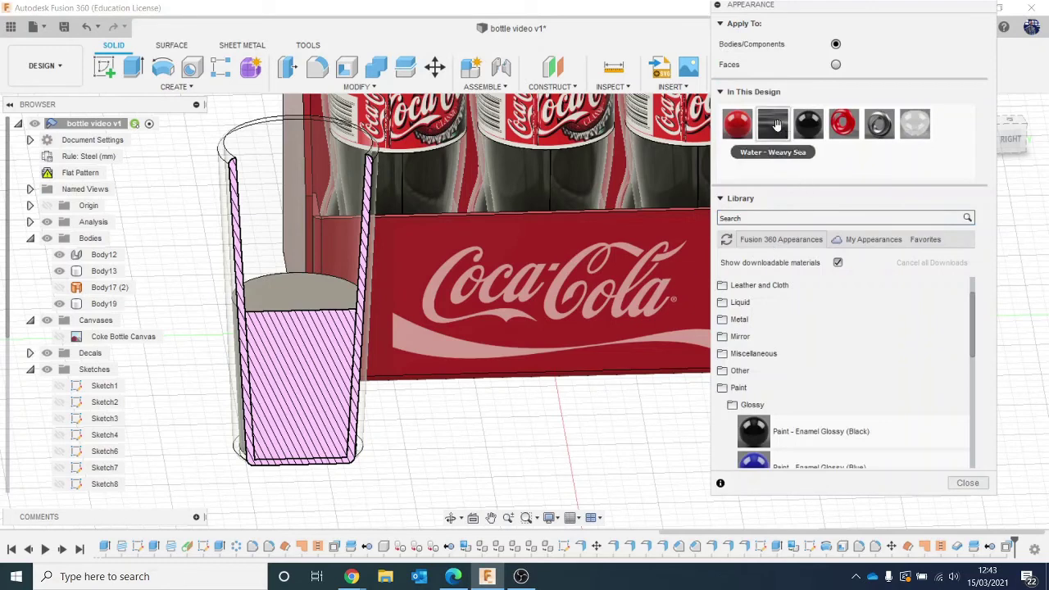
pyautogui.moveTo(773, 123); pyautogui.dragTo(297, 309)
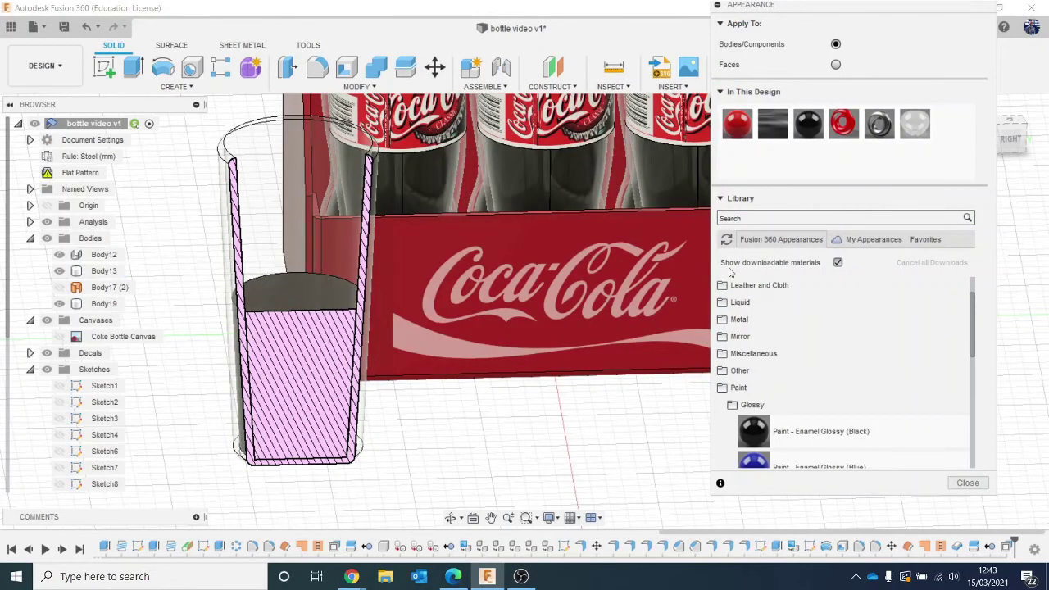
pyautogui.click(968, 483)
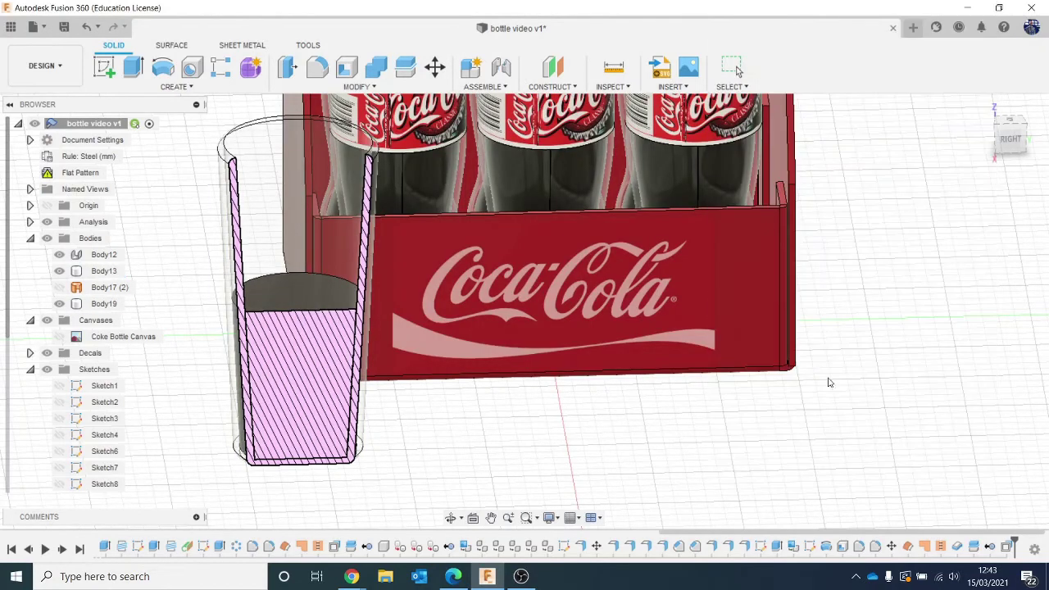
# Turn off the section analysis and view the whole filled glass beside the carrier
pyautogui.click(47, 222)
pyautogui.scroll(-2, 468, 304)
pyautogui.moveTo(1010, 139); pyautogui.dragTo(927, 144)
pyautogui.scroll(-1, 468, 384)
pyautogui.moveTo(468, 384); pyautogui.dragTo(290, 438, button='middle')
pyautogui.scroll(-1, 391, 251)
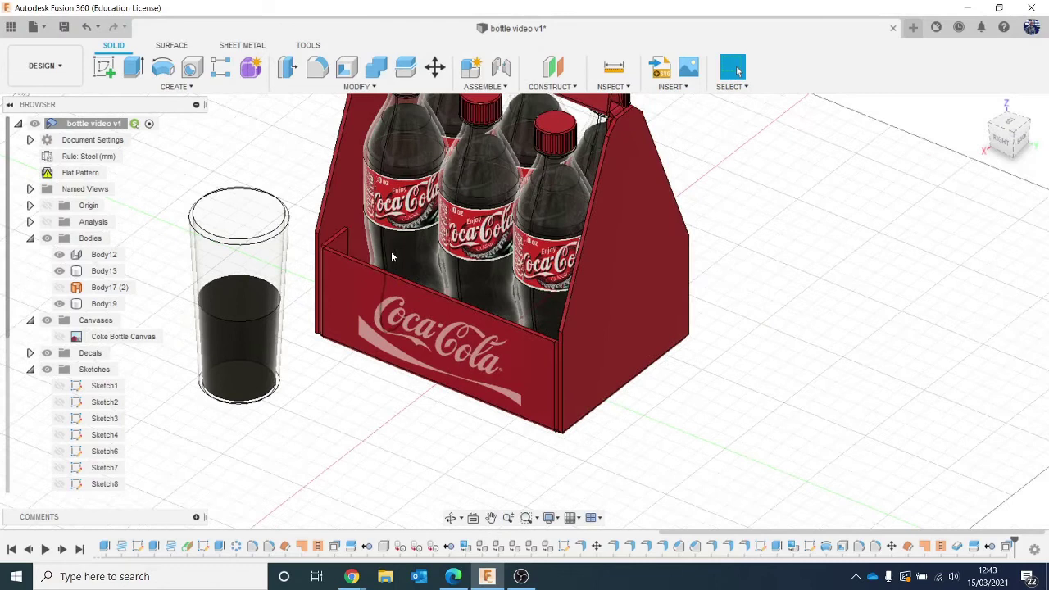
# Collapse the Bodies, Sketches and Canvases folders and identify which component is the carrier bottle nearest the glass
pyautogui.click(30, 239)
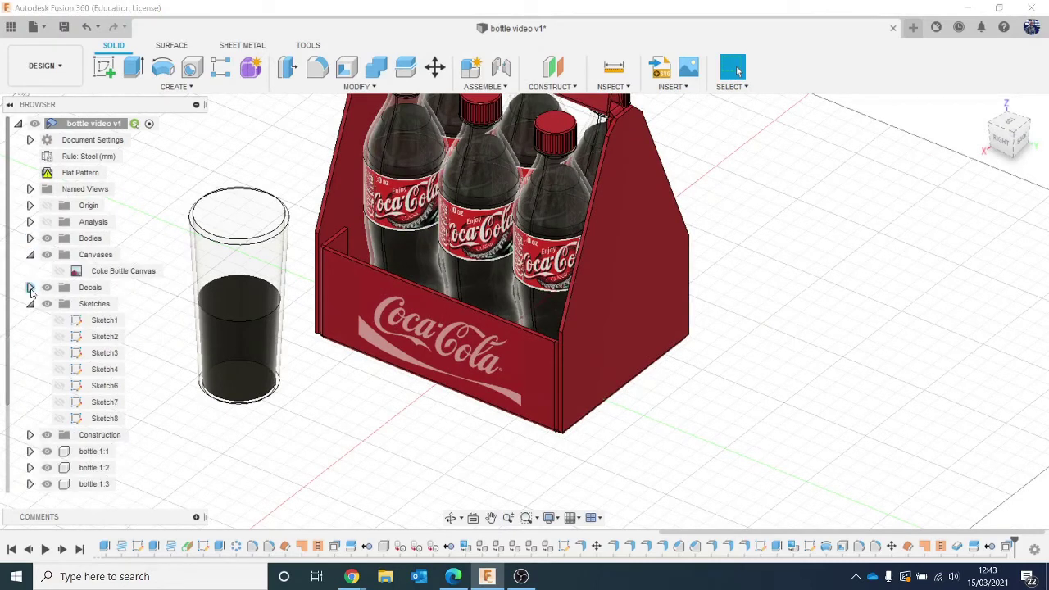
pyautogui.click(30, 304)
pyautogui.click(30, 254)
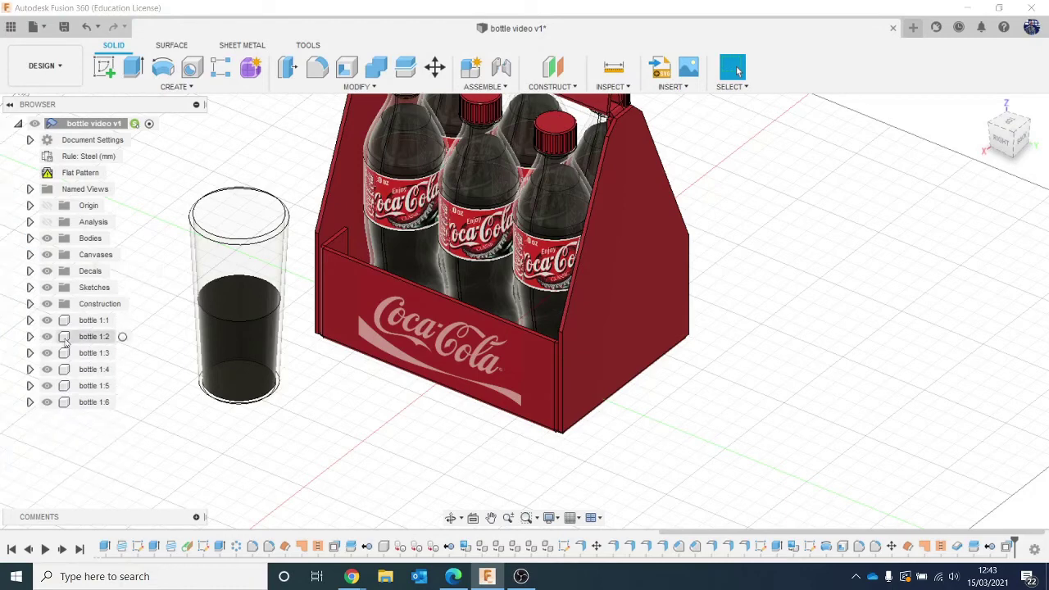
pyautogui.click(92, 324)
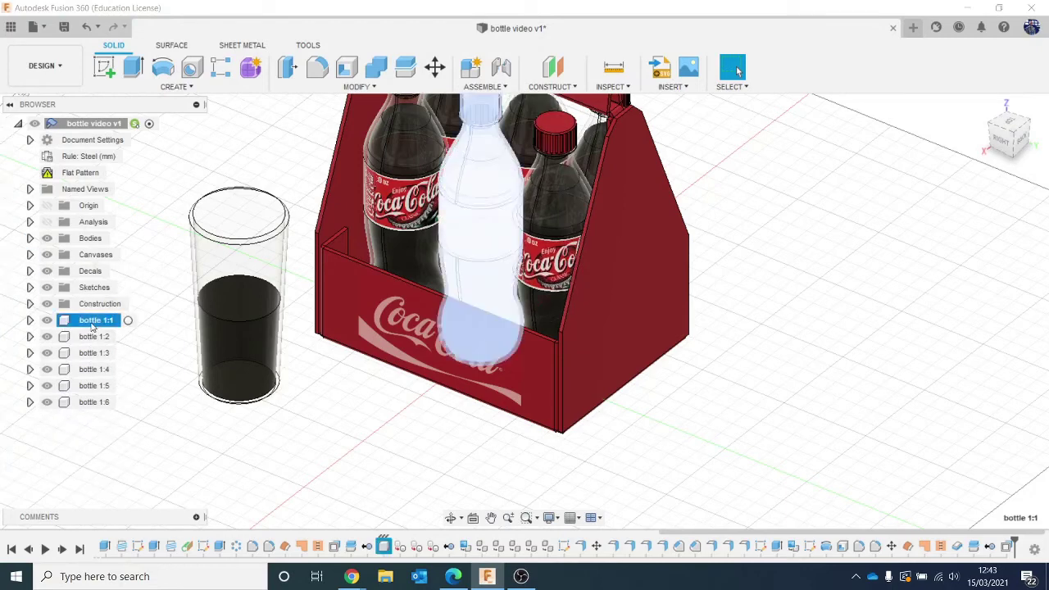
pyautogui.click(382, 150)
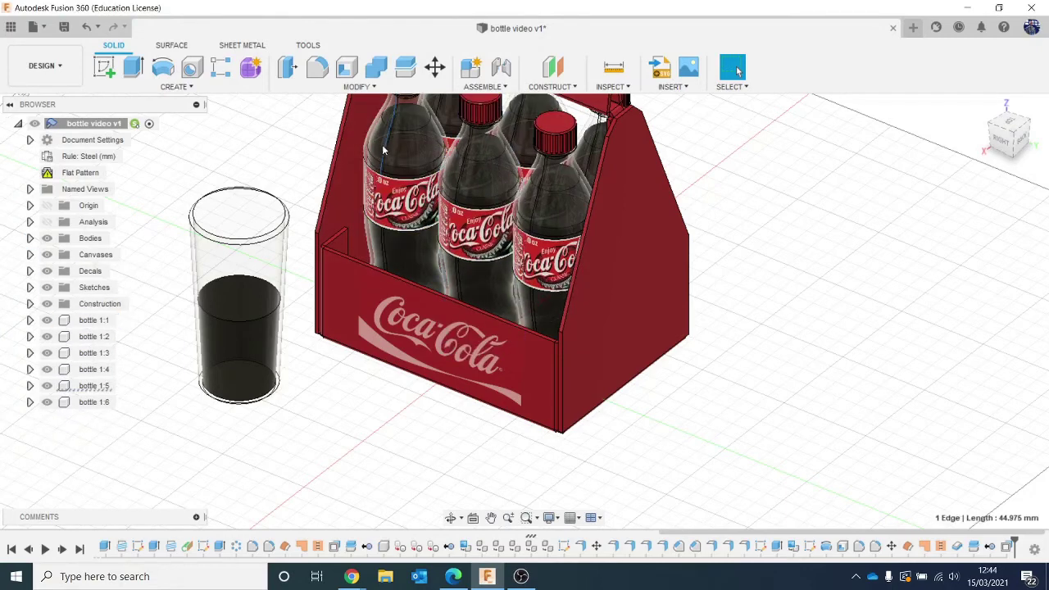
# Move the bottle 1:5 component out of the carrier to stand beyond the glass, including about -61.7 mm in Y and -13.7 mm in X
pyautogui.click(107, 386)
pyautogui.rightClick(106, 385)
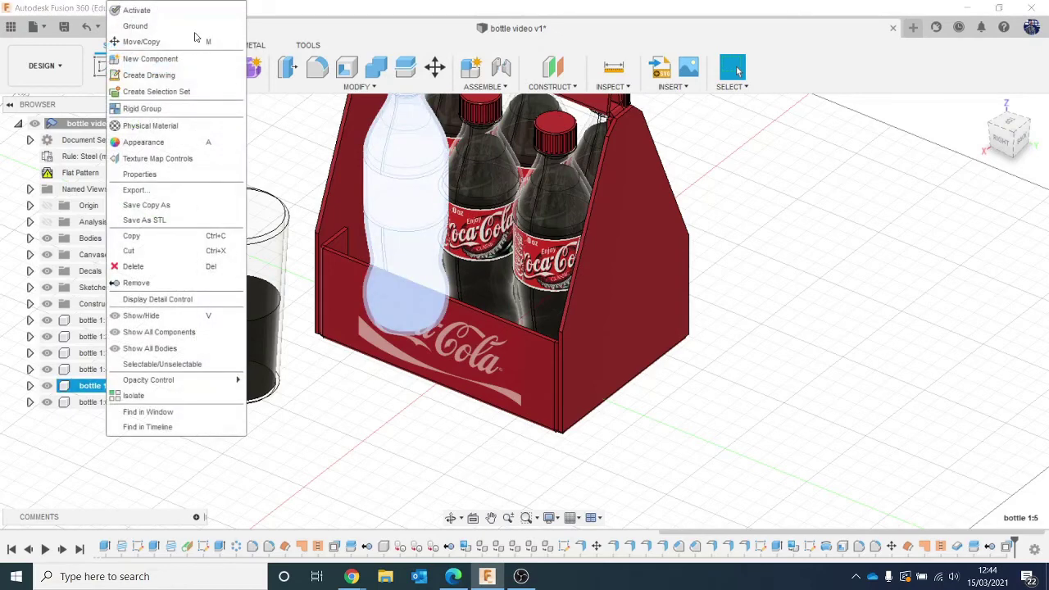
pyautogui.click(141, 42)
pyautogui.scroll(-2, 380, 236)
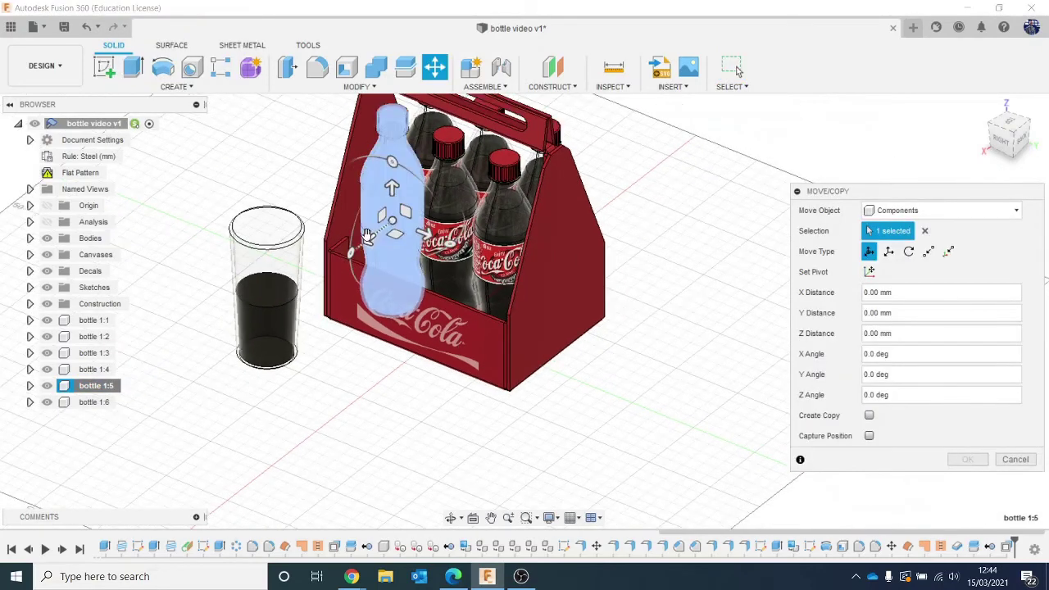
pyautogui.moveTo(368, 236); pyautogui.dragTo(166, 338)
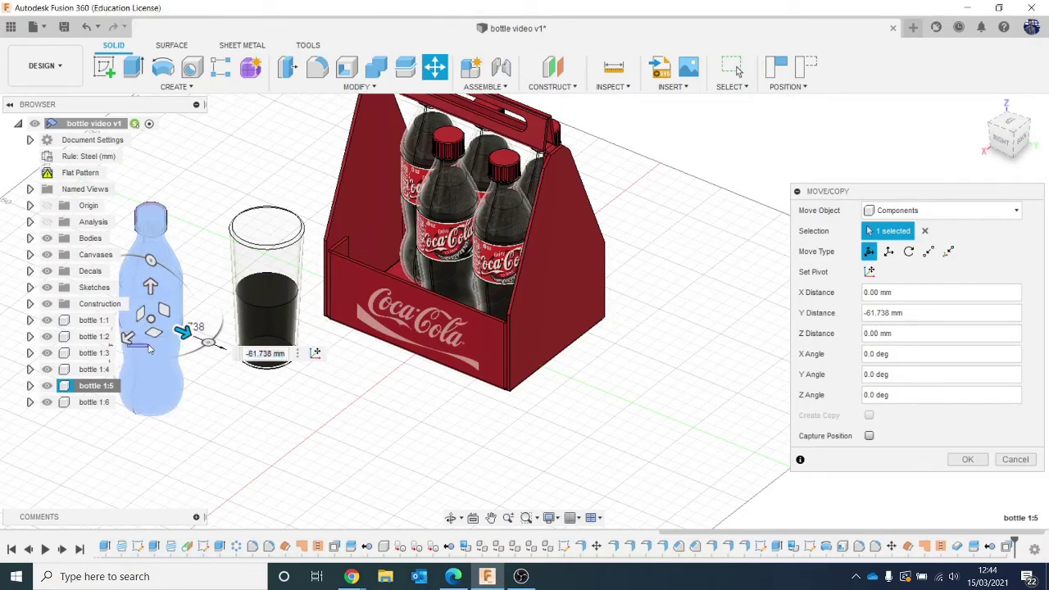
pyautogui.moveTo(126, 338); pyautogui.dragTo(139, 328)
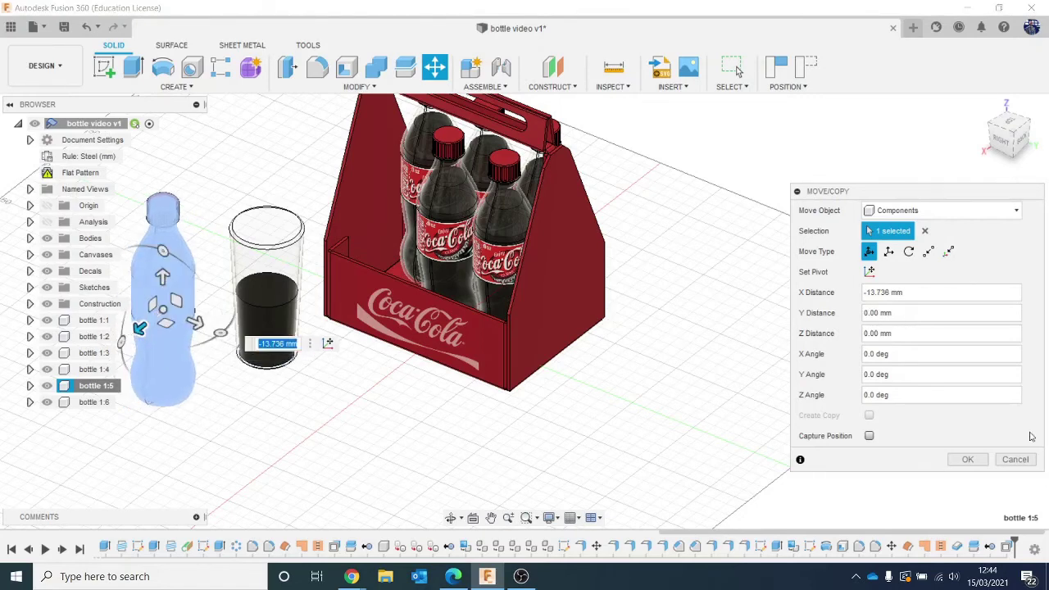
pyautogui.click(979, 464)
pyautogui.moveTo(270, 391); pyautogui.dragTo(350, 398, button='middle')
pyautogui.scroll(3, 237, 369)
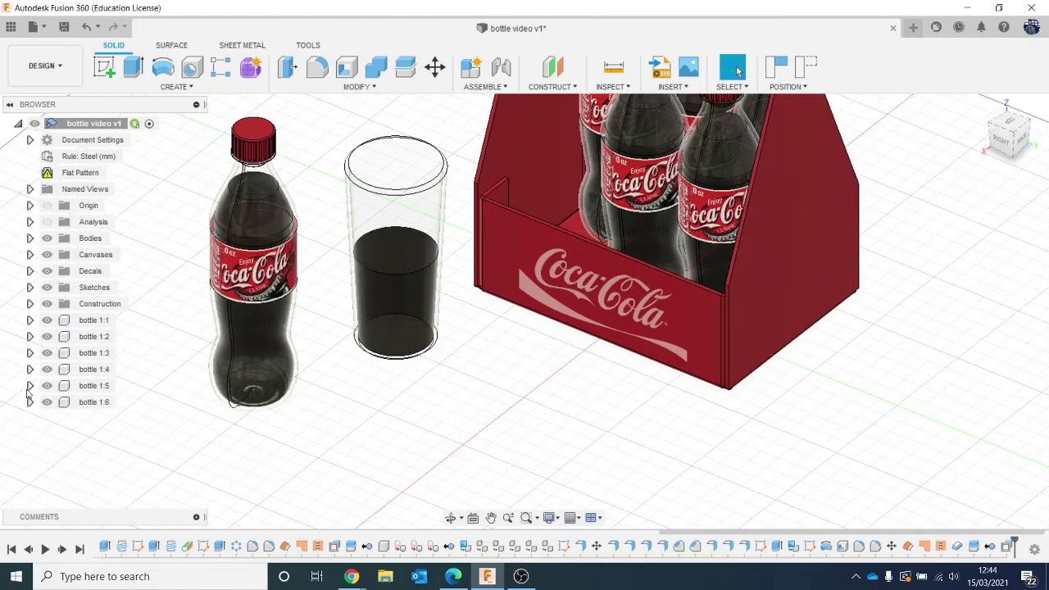
pyautogui.click(30, 386)
pyautogui.click(121, 418)
pyautogui.keyDown('ctrl'); pyautogui.click(120, 434); pyautogui.keyUp('ctrl')
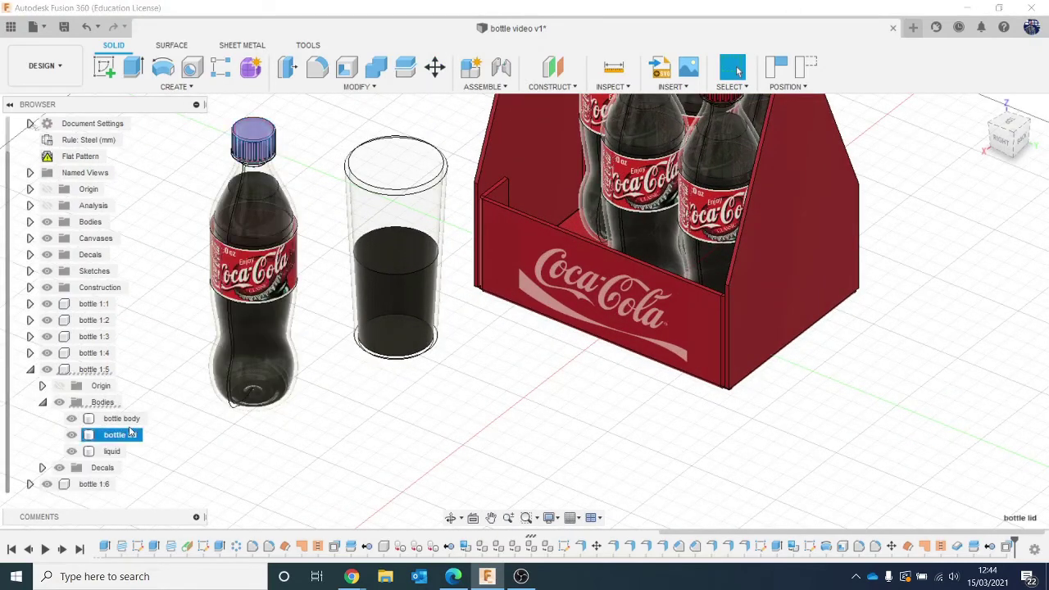
pyautogui.moveTo(295, 413); pyautogui.dragTo(245, 453, button='middle')
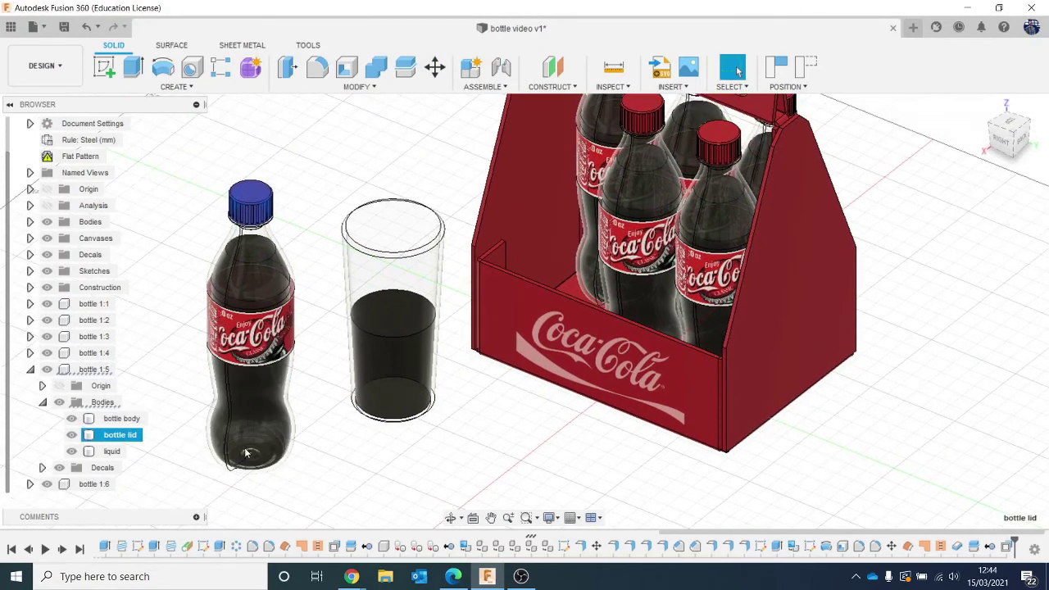
pyautogui.rightClick(111, 435)
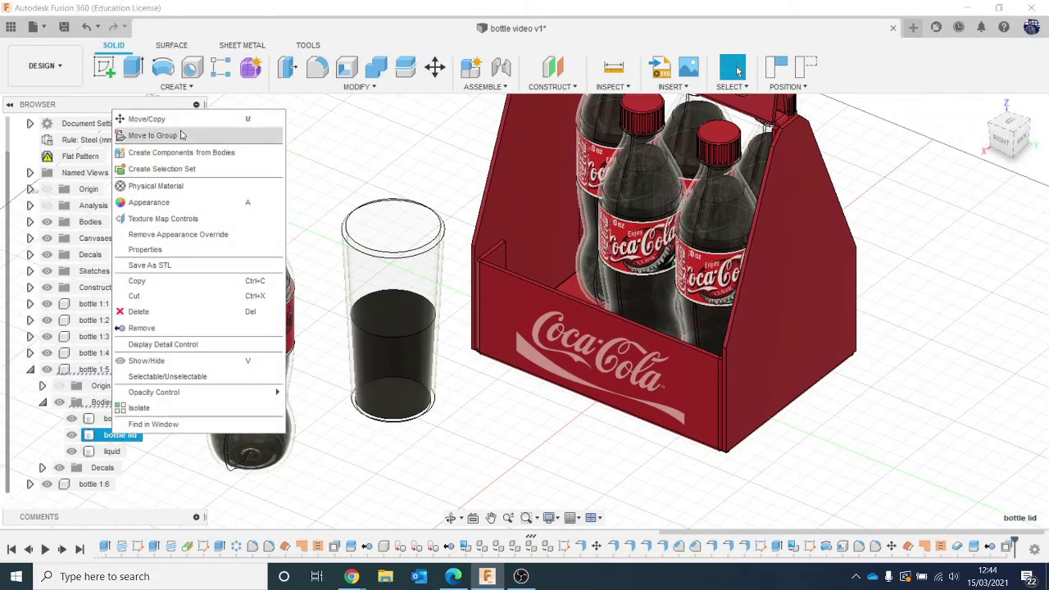
pyautogui.click(147, 119)
pyautogui.moveTo(296, 213); pyautogui.dragTo(295, 274, button='middle')
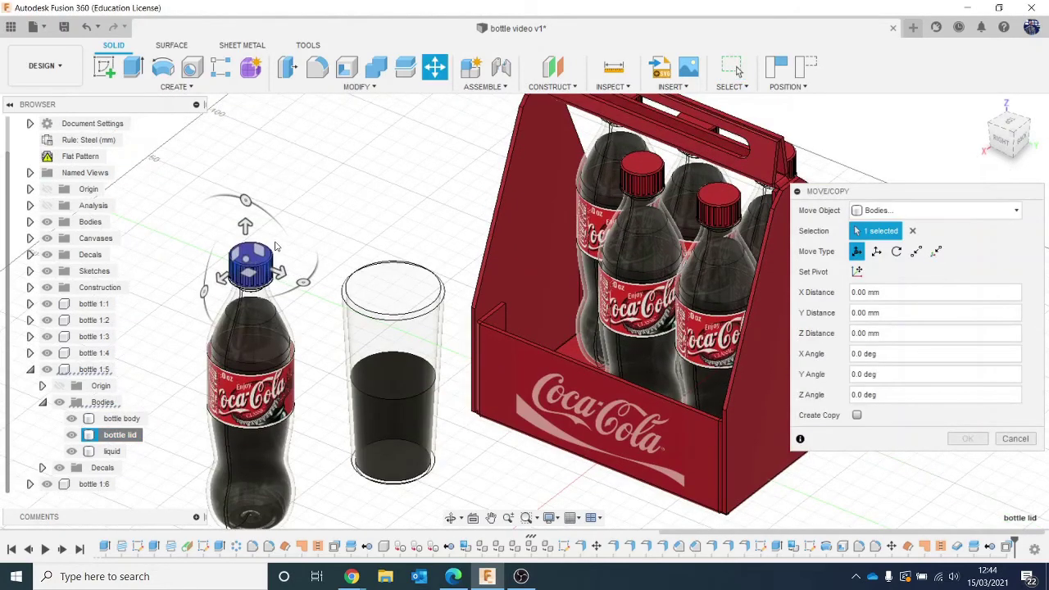
pyautogui.moveTo(245, 224)
pyautogui.mouseDown()
pyautogui.moveTo(246, 127)
pyautogui.moveTo(262, 305)
pyautogui.moveTo(256, 225)
pyautogui.mouseUp()
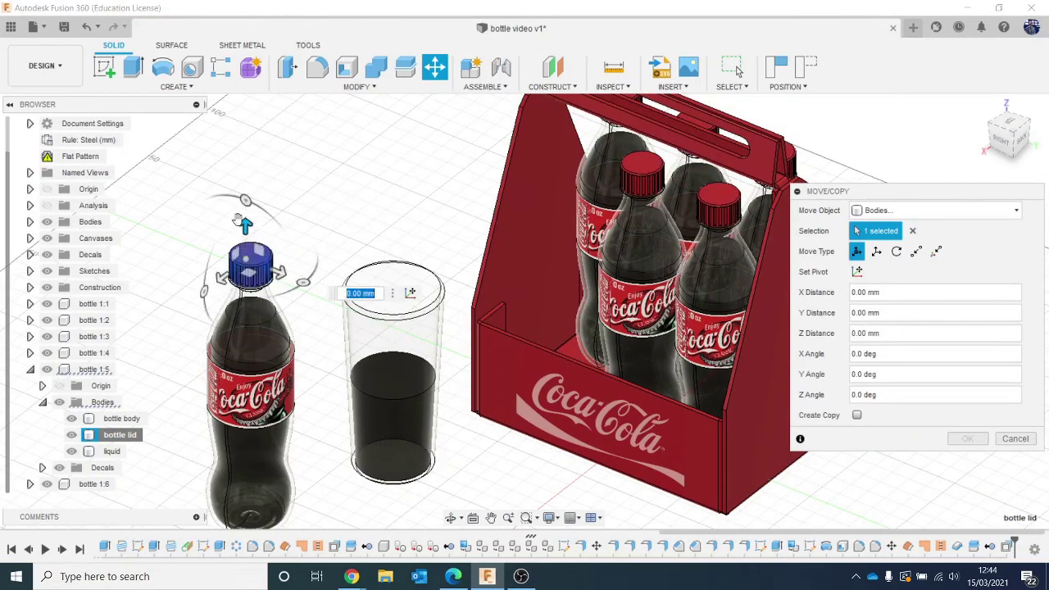
pyautogui.click(1016, 438)
# Remove the bottle 1:5 component standing beside the glass
pyautogui.click(92, 370)
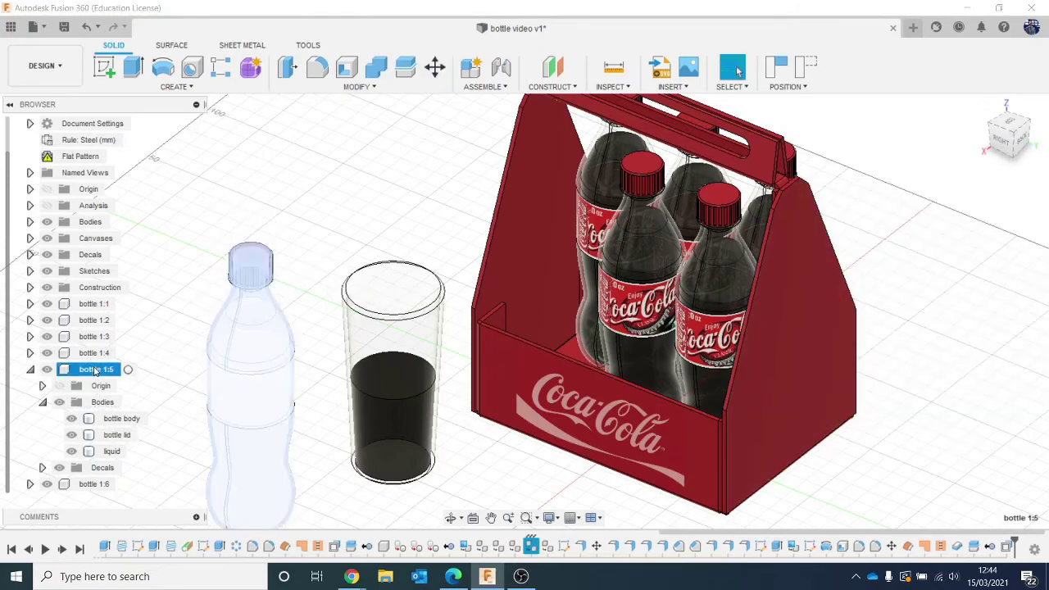
pyautogui.rightClick(95, 371)
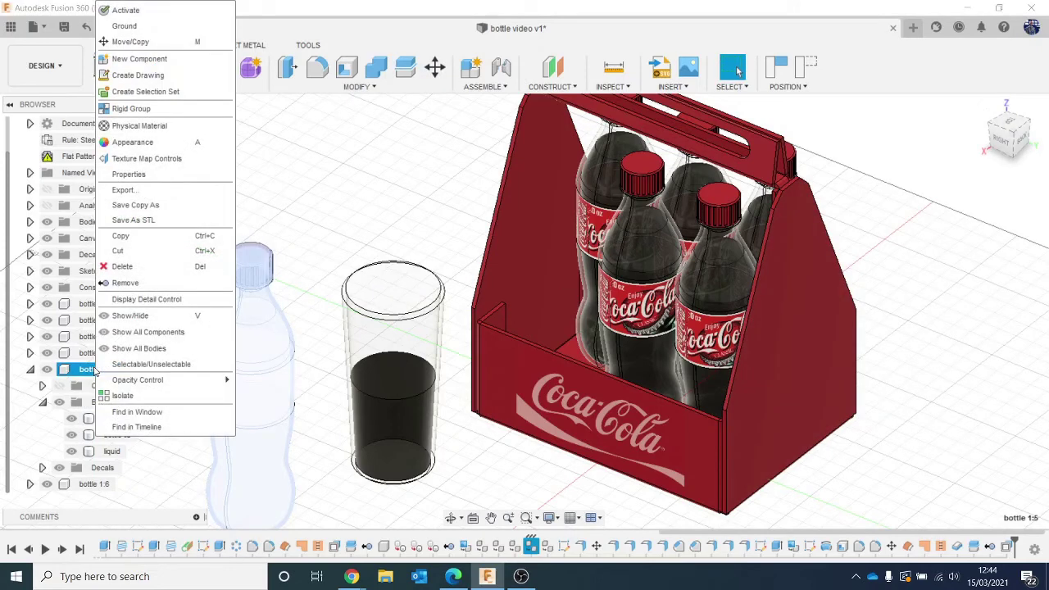
pyautogui.click(136, 285)
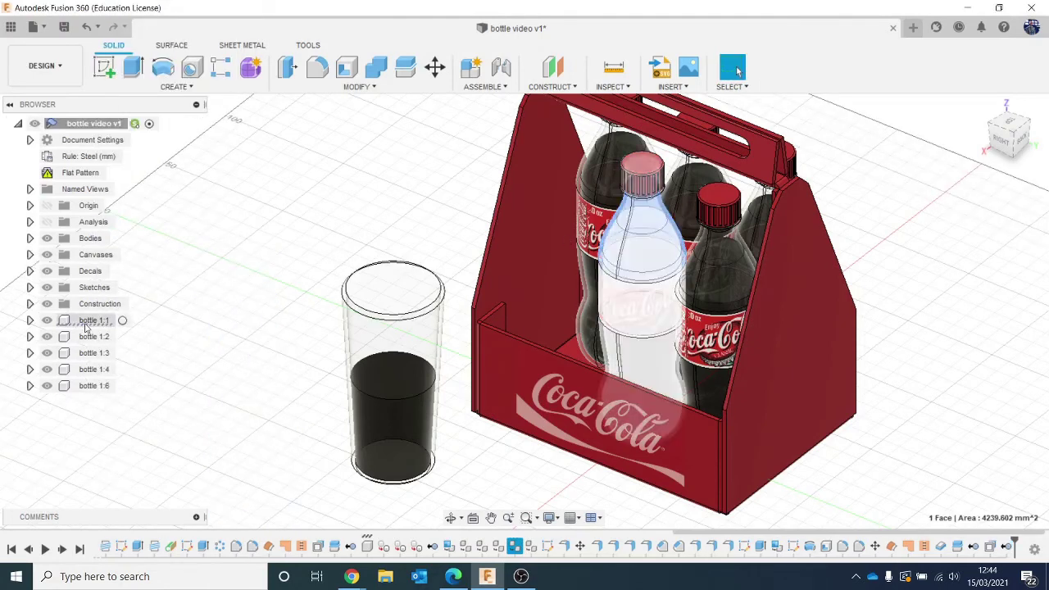
# Copy the bottle 1:1 component and paste it into the top-level assembly as a new independent component
pyautogui.click(85, 324)
pyautogui.rightClick(86, 326)
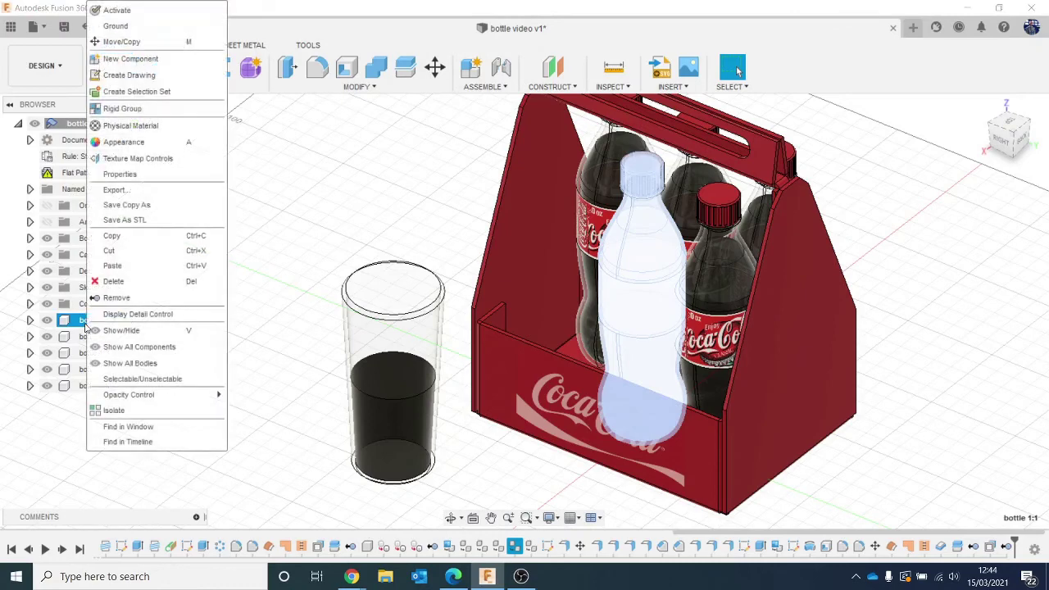
pyautogui.click(111, 236)
pyautogui.click(93, 125)
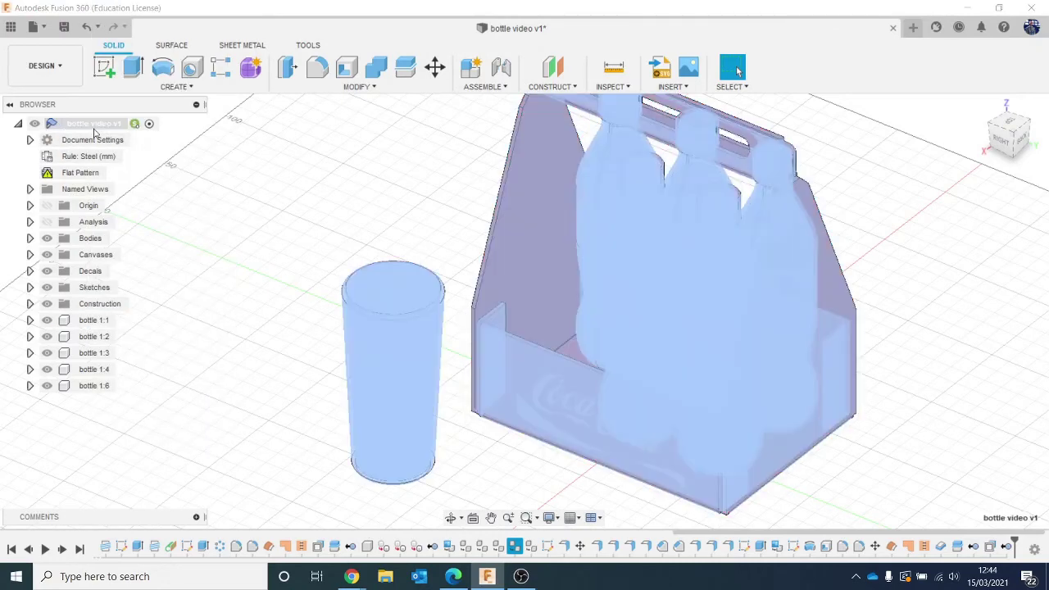
pyautogui.rightClick(95, 133)
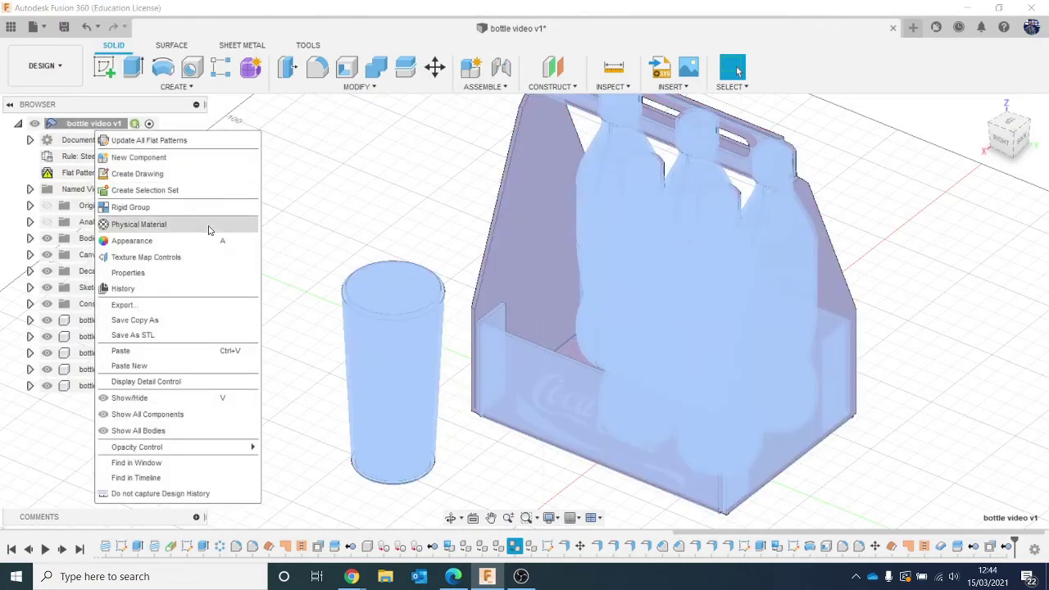
pyautogui.click(204, 368)
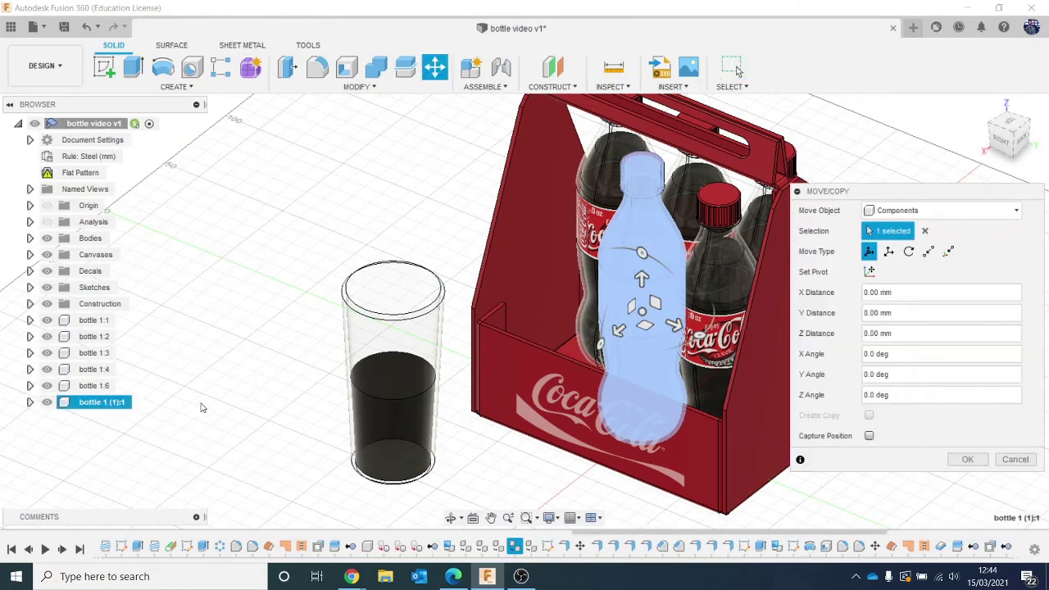
# Move the pasted bottle out of the carrier, about 164.5 mm in X and then in negative Y, to stand beyond the glass
pyautogui.moveTo(202, 407); pyautogui.dragTo(397, 295, button='middle')
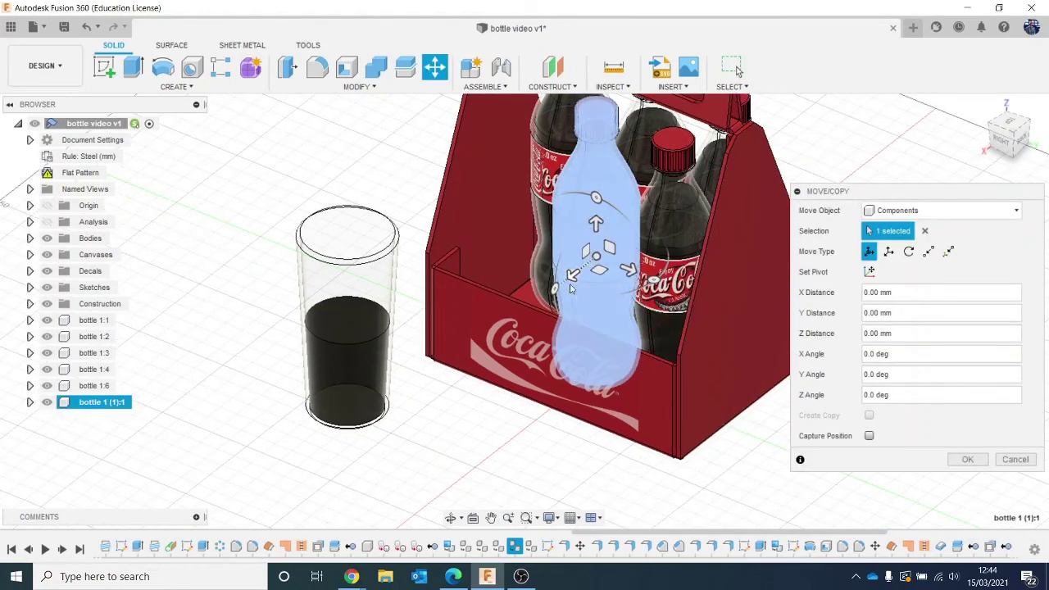
pyautogui.click(572, 276)
pyautogui.moveTo(573, 277); pyautogui.dragTo(374, 418)
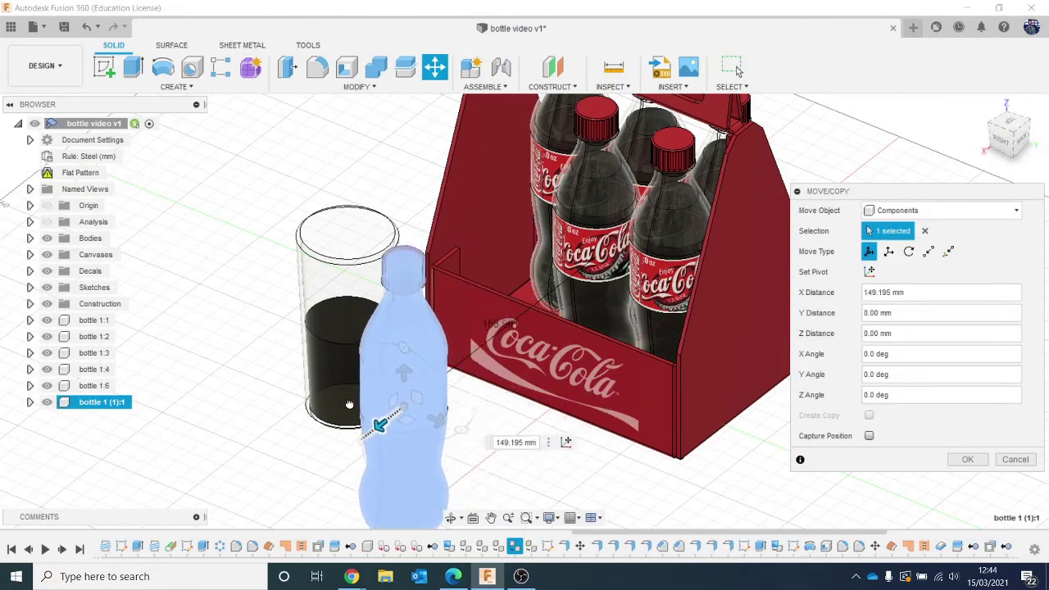
pyautogui.moveTo(484, 389); pyautogui.dragTo(484, 373, button='middle')
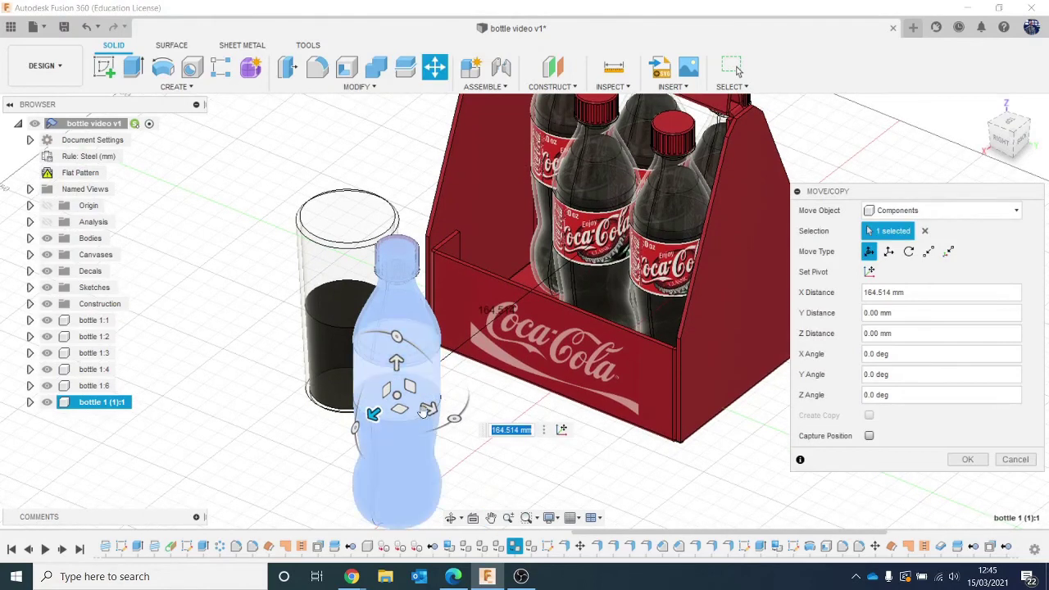
pyautogui.moveTo(427, 409); pyautogui.dragTo(236, 364)
pyautogui.click(965, 459)
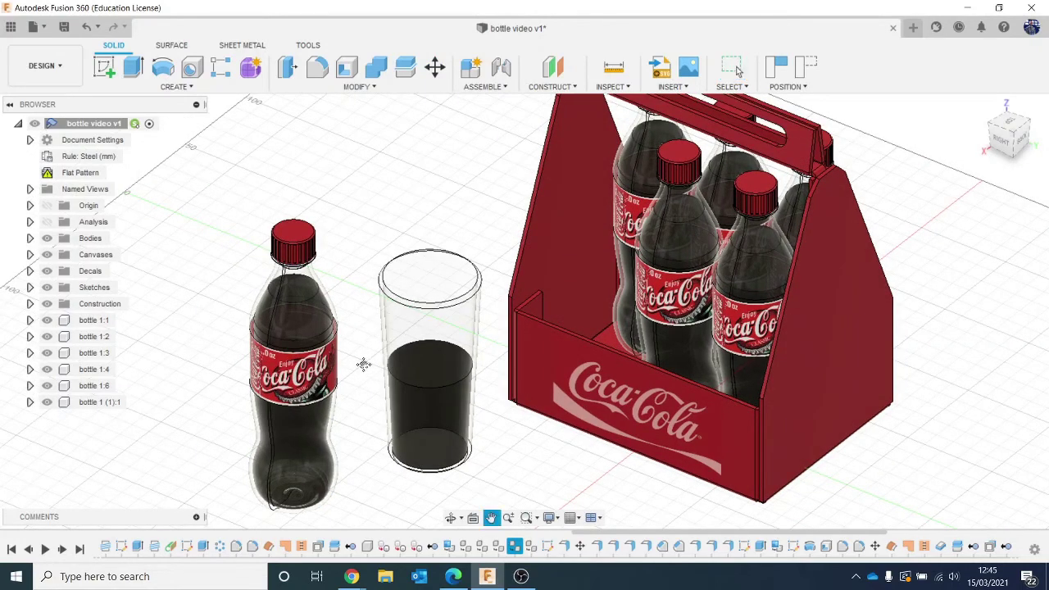
# Expand the bodies of bottle 1 (1):1 and shift its bottle lid off the neck by about 38.3 mm in Y
pyautogui.moveTo(364, 363); pyautogui.dragTo(358, 341, button='middle')
pyautogui.click(30, 402)
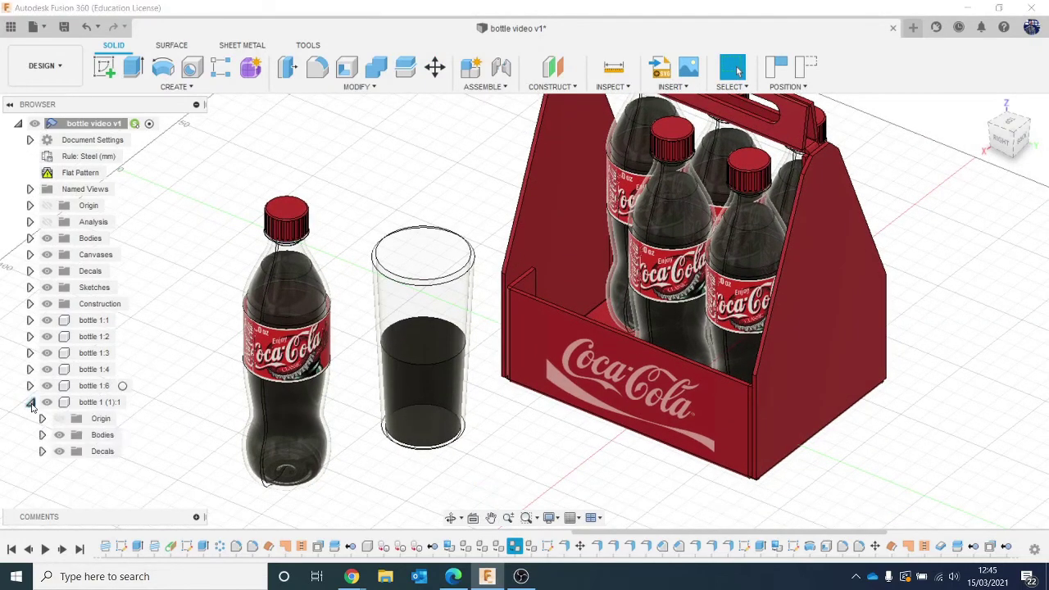
pyautogui.click(43, 435)
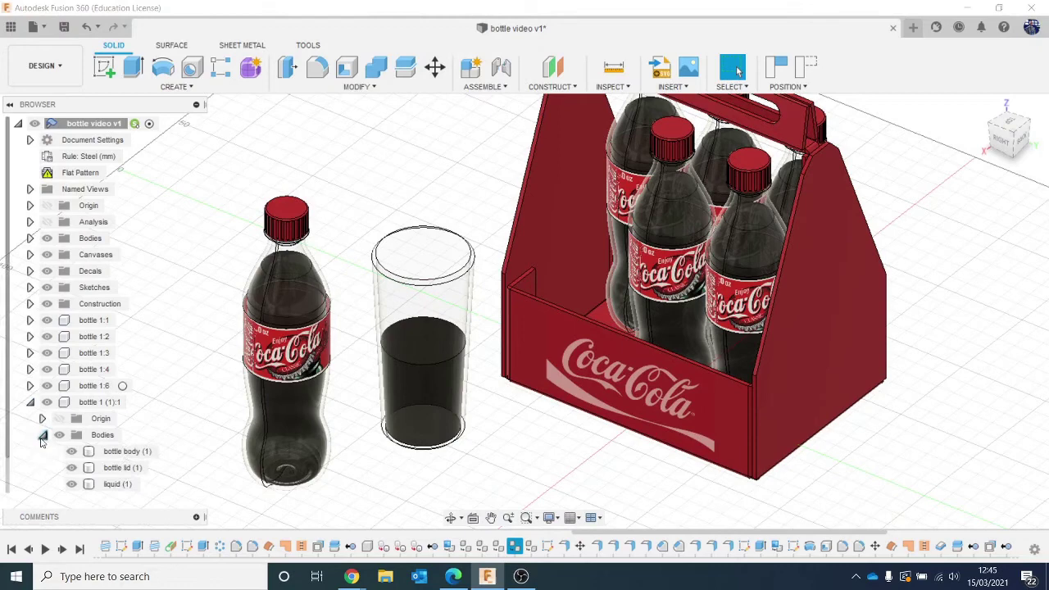
pyautogui.click(123, 467)
pyautogui.rightClick(125, 469)
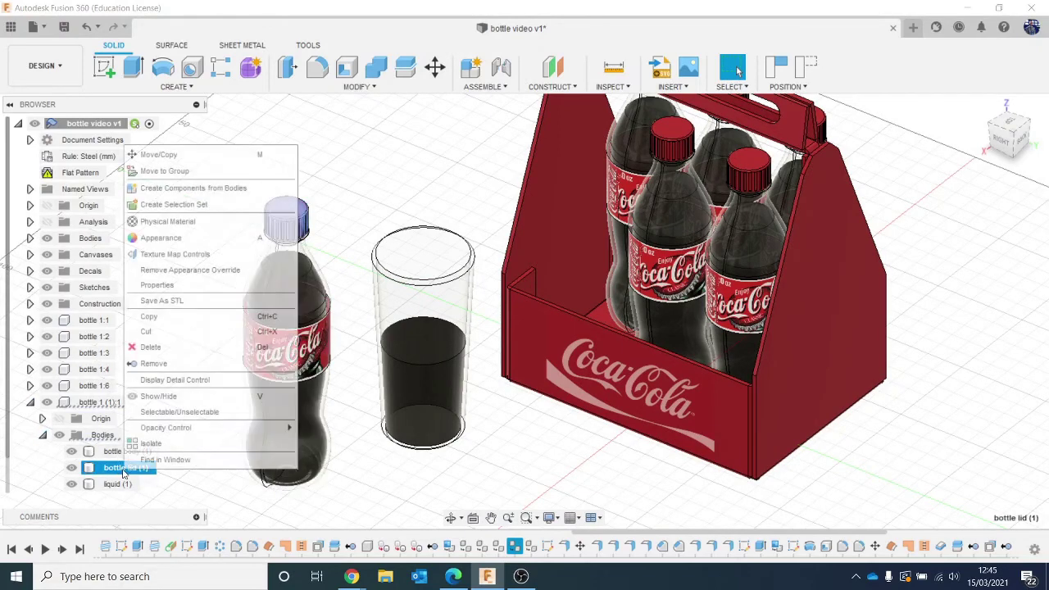
pyautogui.click(159, 155)
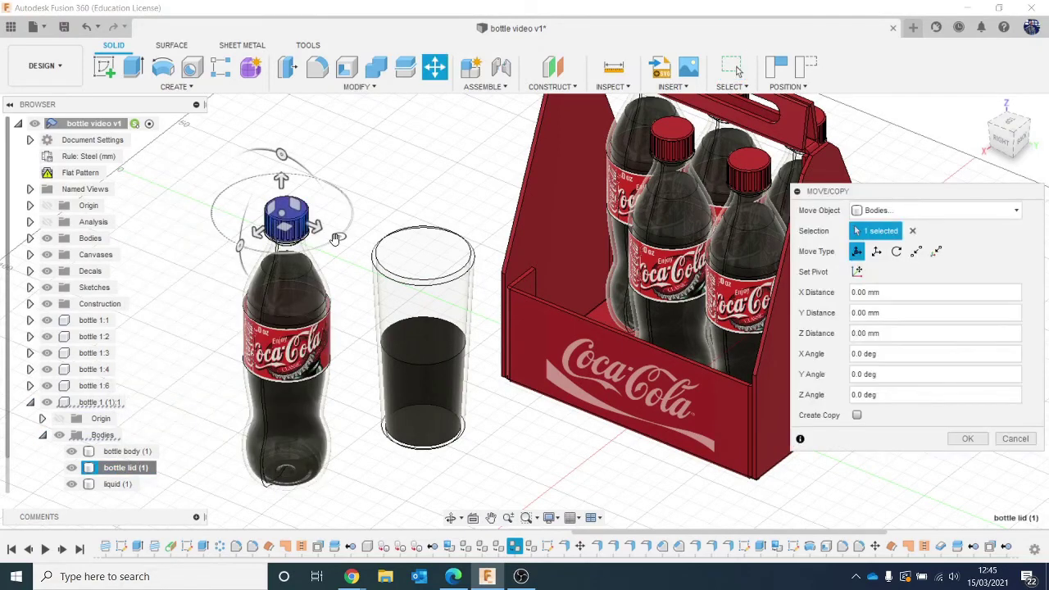
pyautogui.moveTo(318, 223); pyautogui.dragTo(374, 212)
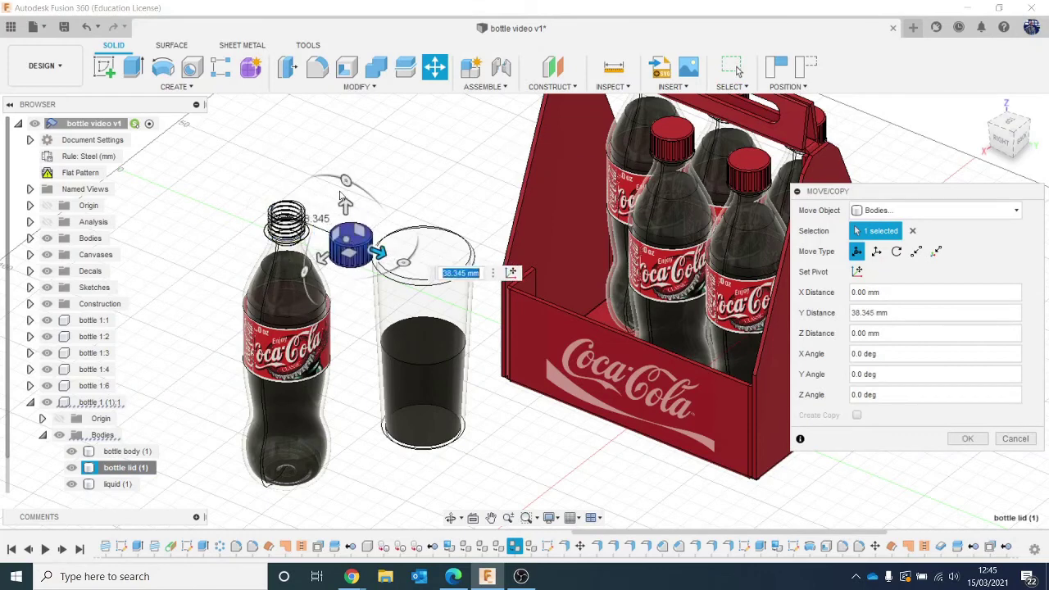
# Turn the bottle lid upside down by rotating it 180 degrees about X, working in the Right view
pyautogui.moveTo(346, 180); pyautogui.dragTo(409, 302)
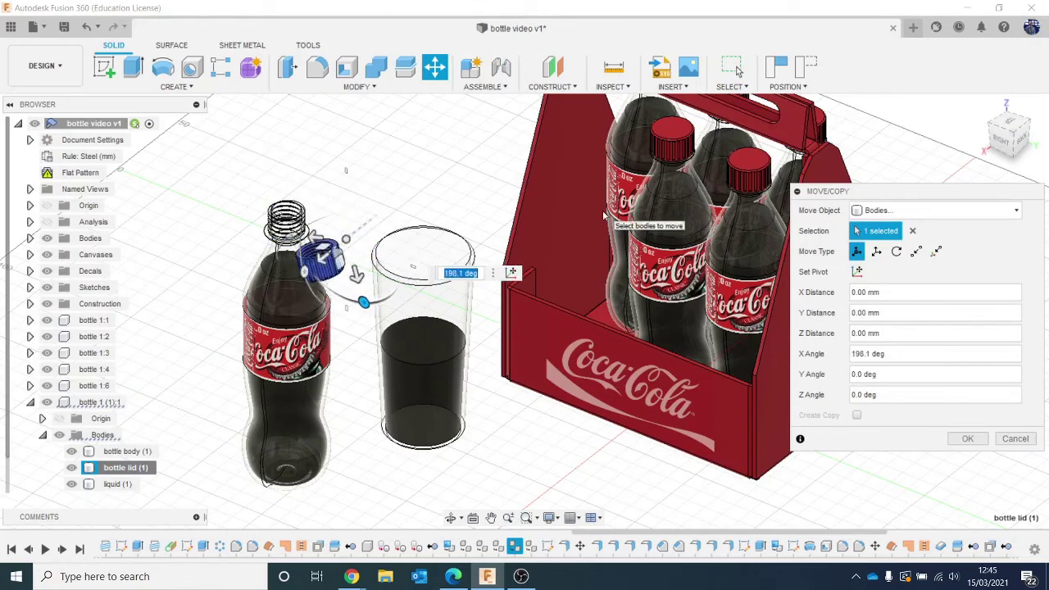
pyautogui.click(1002, 146)
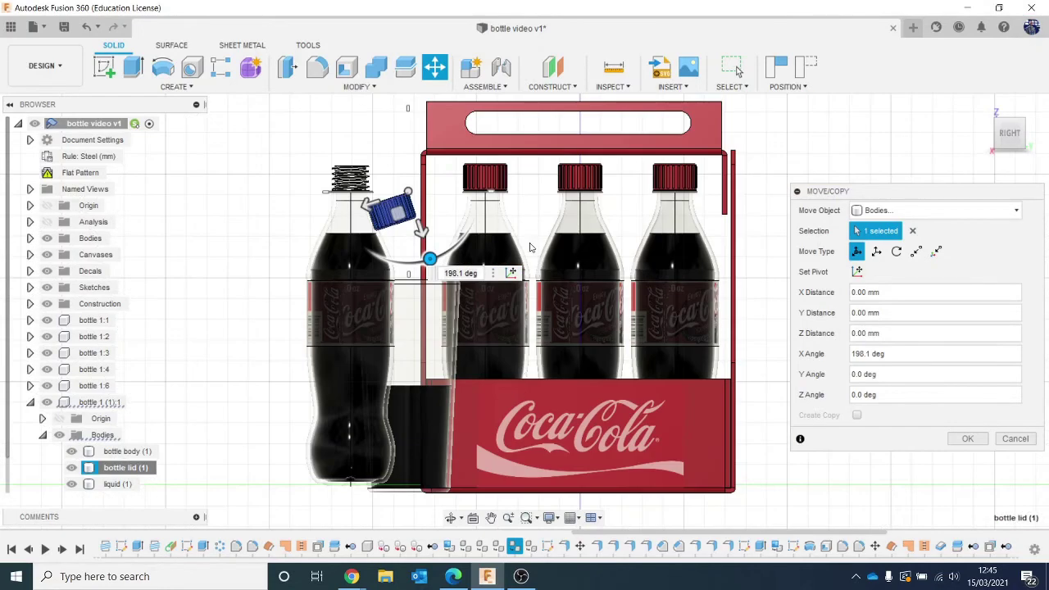
pyautogui.moveTo(428, 259); pyautogui.dragTo(408, 263)
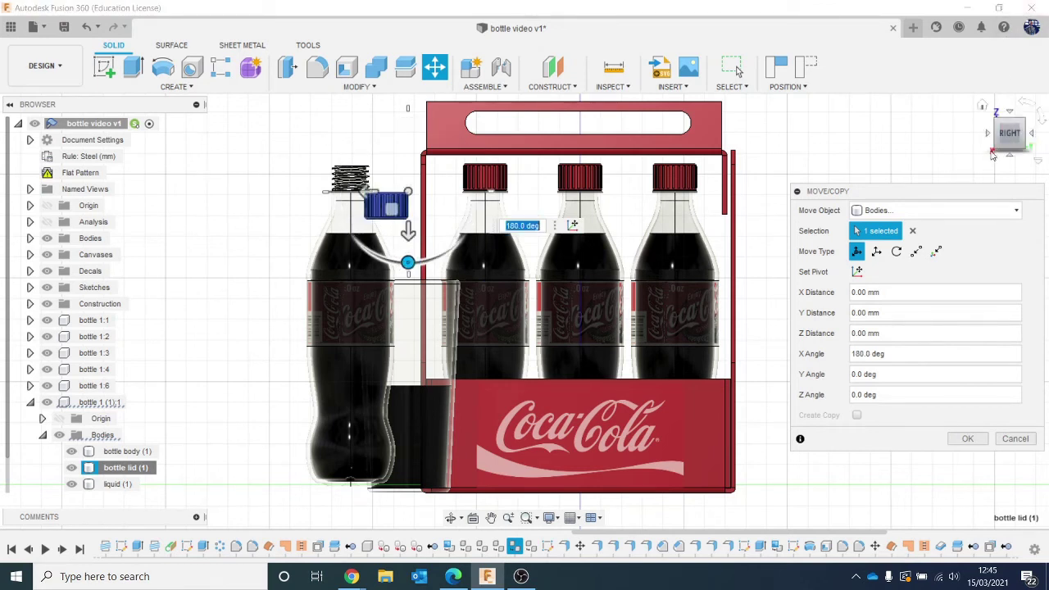
# Lower the upside-down lid about 130.8 mm along its Z axis to near the base of the glass
pyautogui.moveTo(408, 232); pyautogui.dragTo(408, 508)
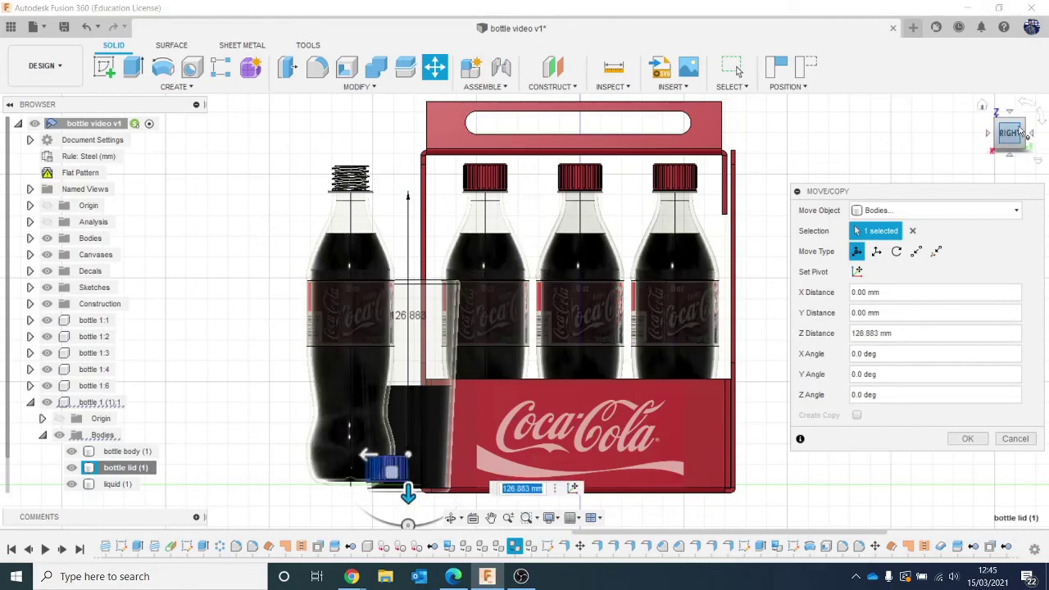
pyautogui.moveTo(1009, 136)
pyautogui.mouseDown()
pyautogui.moveTo(988, 162)
pyautogui.moveTo(993, 131)
pyautogui.mouseUp()
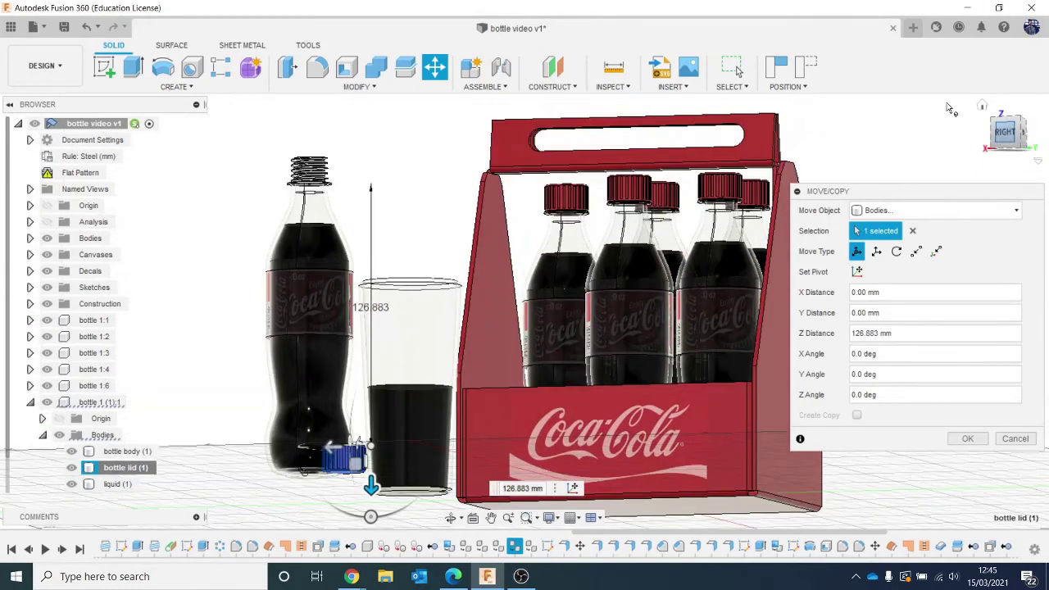
pyautogui.keyDown('shift'); pyautogui.moveTo(557, 320); pyautogui.dragTo(587, 276, button='middle'); pyautogui.keyUp('shift')
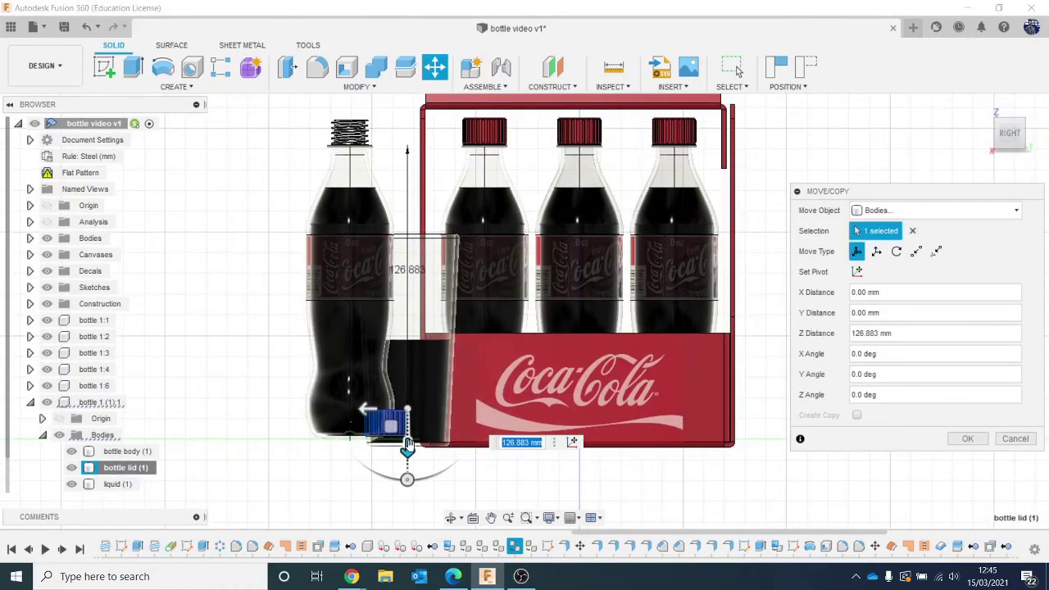
pyautogui.moveTo(408, 447); pyautogui.dragTo(407, 454)
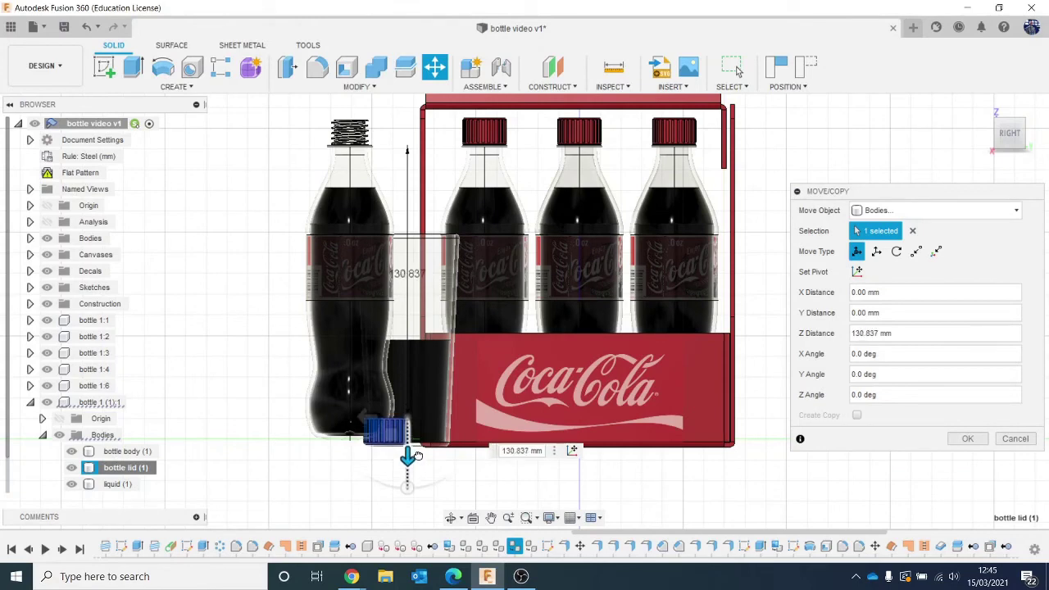
# Shift the lid about -36.6 mm in Y past the glass and lower it about 1.27 mm more to the carrier's base level
pyautogui.moveTo(366, 412); pyautogui.dragTo(441, 416)
pyautogui.scroll(5, 486, 458)
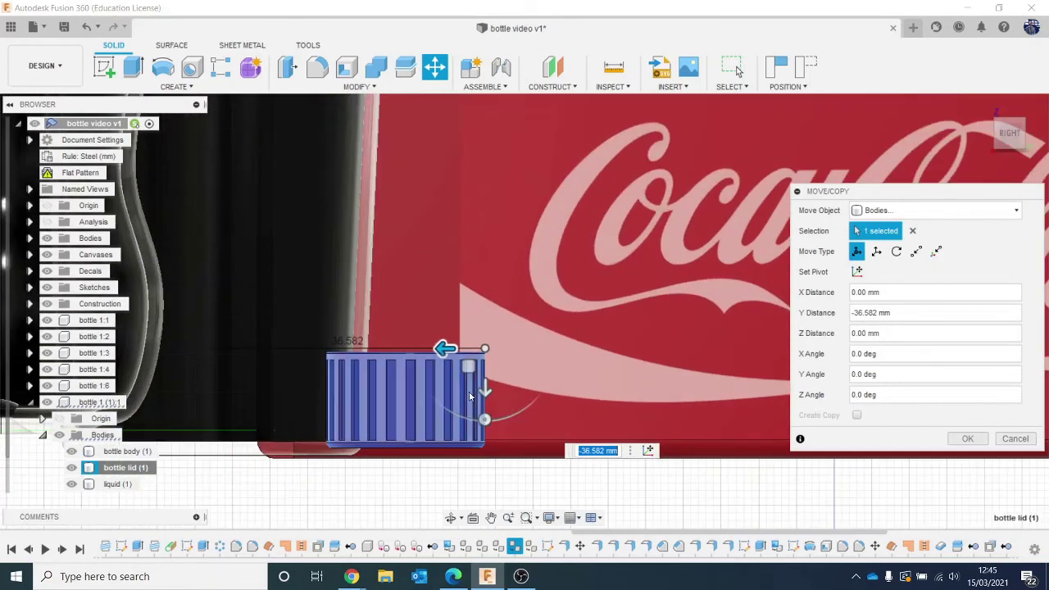
pyautogui.moveTo(484, 390); pyautogui.dragTo(457, 405)
pyautogui.moveTo(457, 403); pyautogui.dragTo(774, 432)
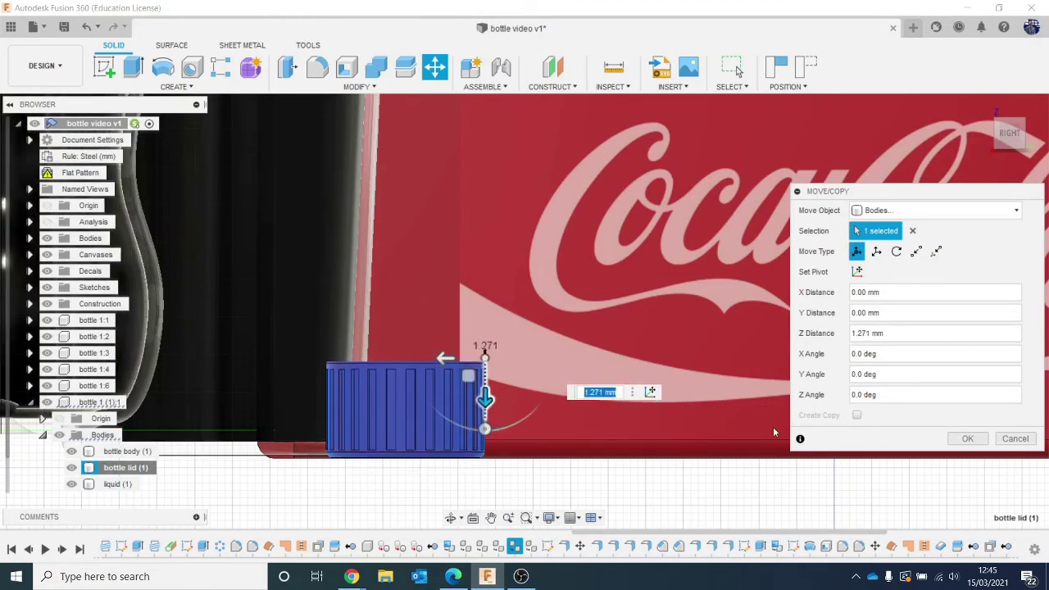
pyautogui.click(968, 439)
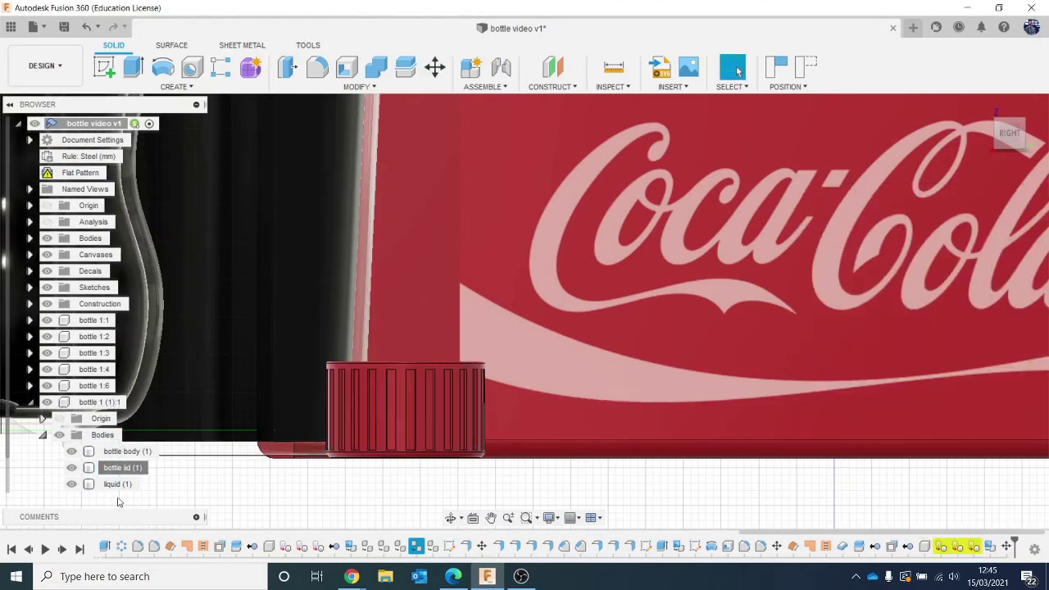
# Highlight the separate bottle's body and check its base height and the loose lid from the side and at an angle
pyautogui.click(146, 456)
pyautogui.scroll(-3, 400, 357)
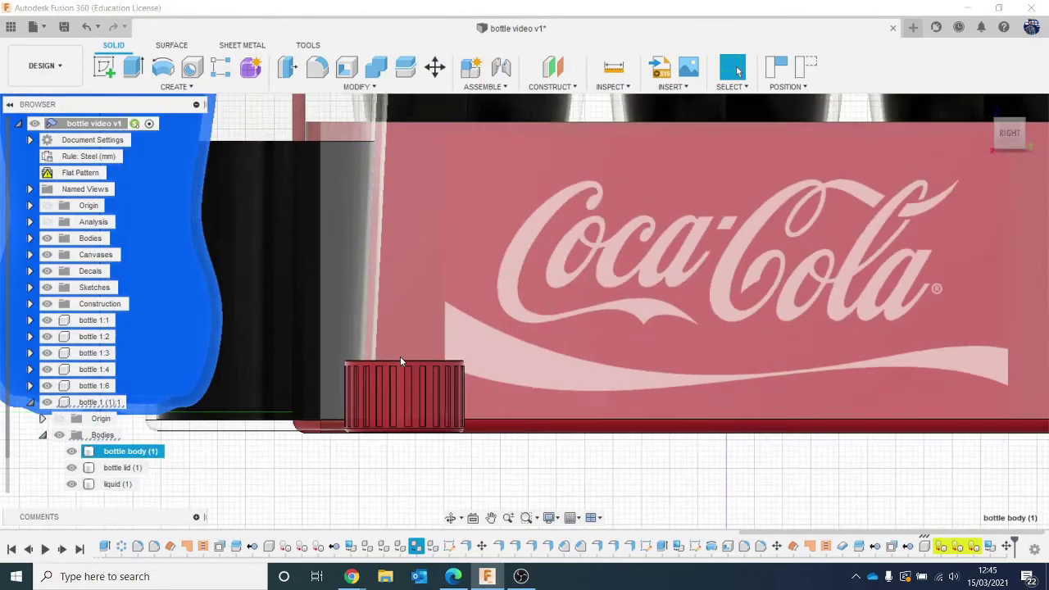
pyautogui.scroll(-2, 400, 356)
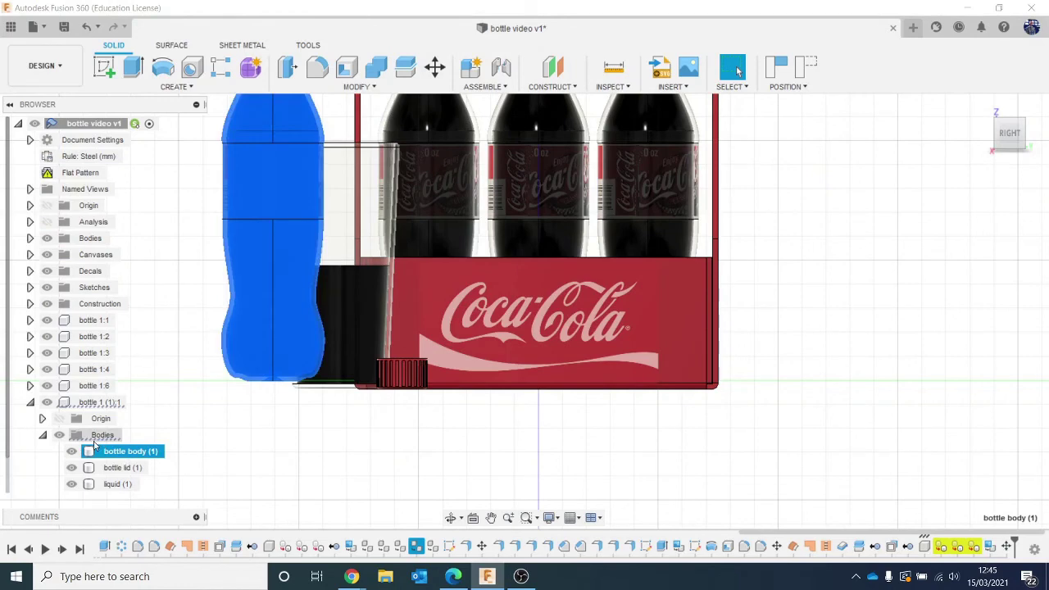
pyautogui.scroll(-1, 193, 456)
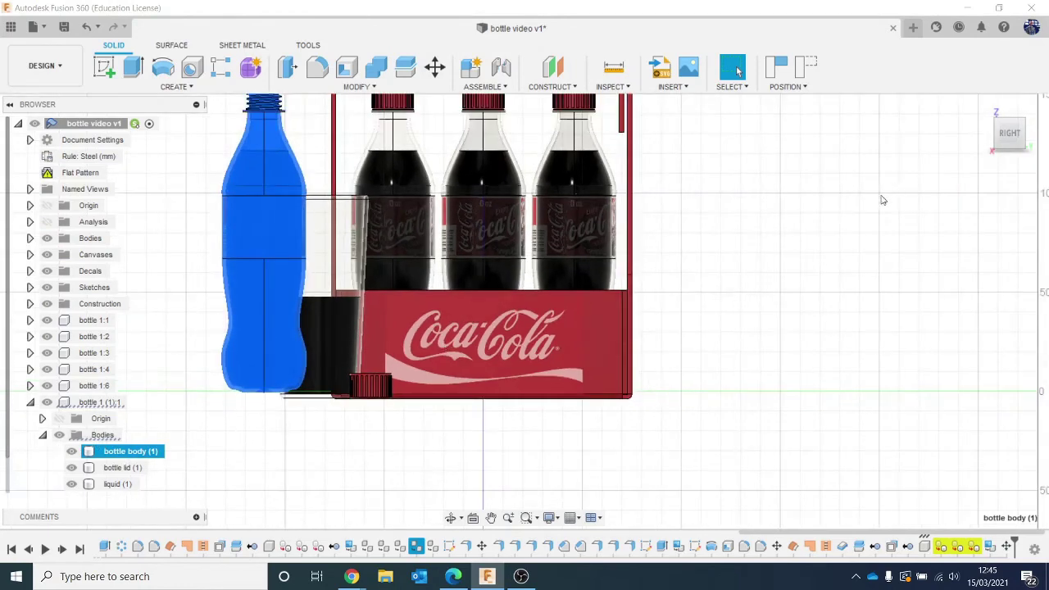
pyautogui.click(1013, 134)
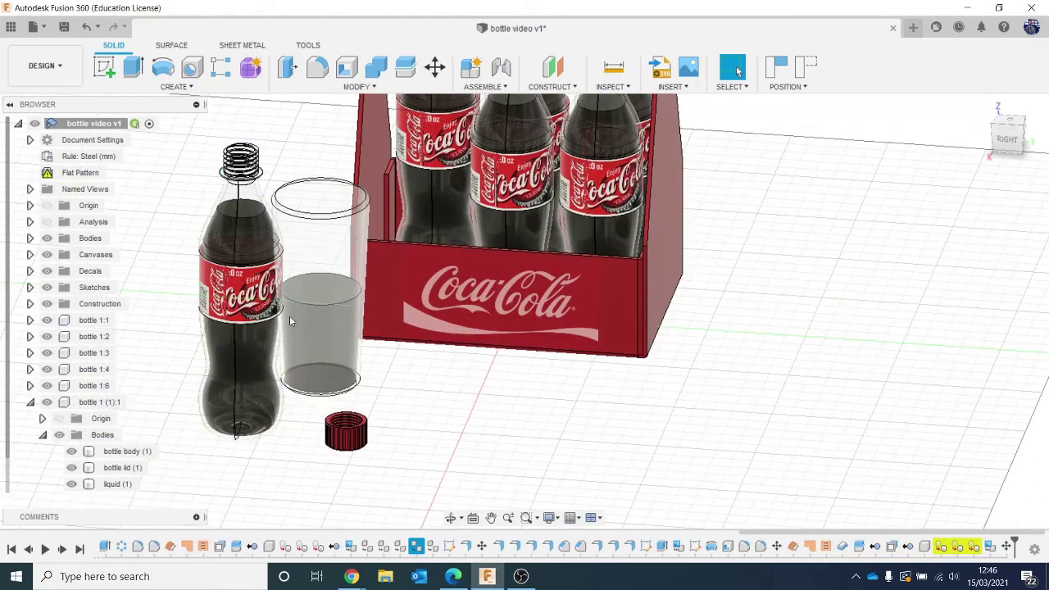
# Show the existing section analysis through the glass to check its cut, and hide it again
pyautogui.scroll(2, 286, 310)
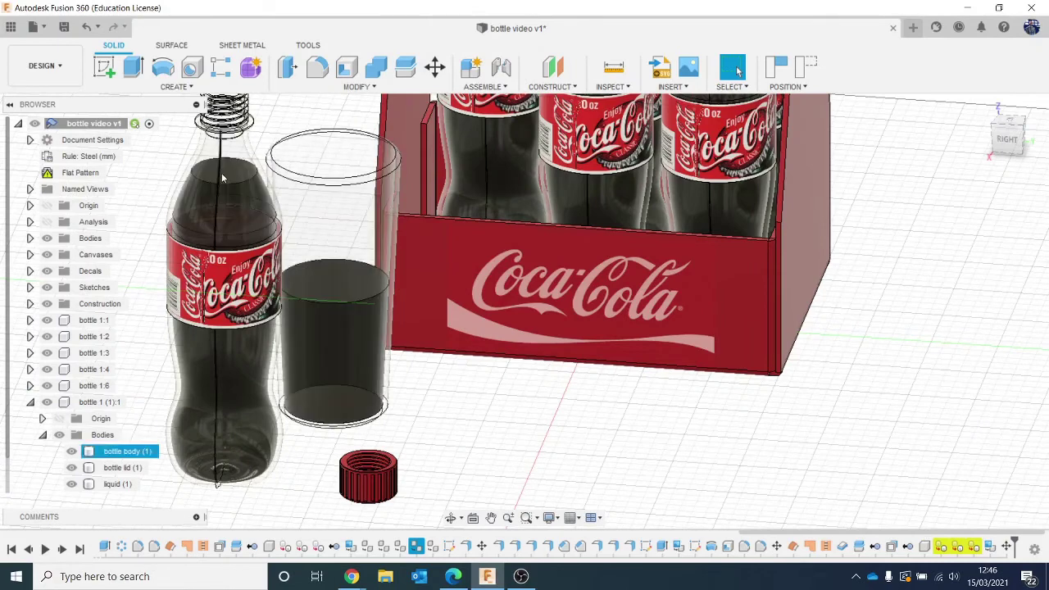
pyautogui.click(48, 222)
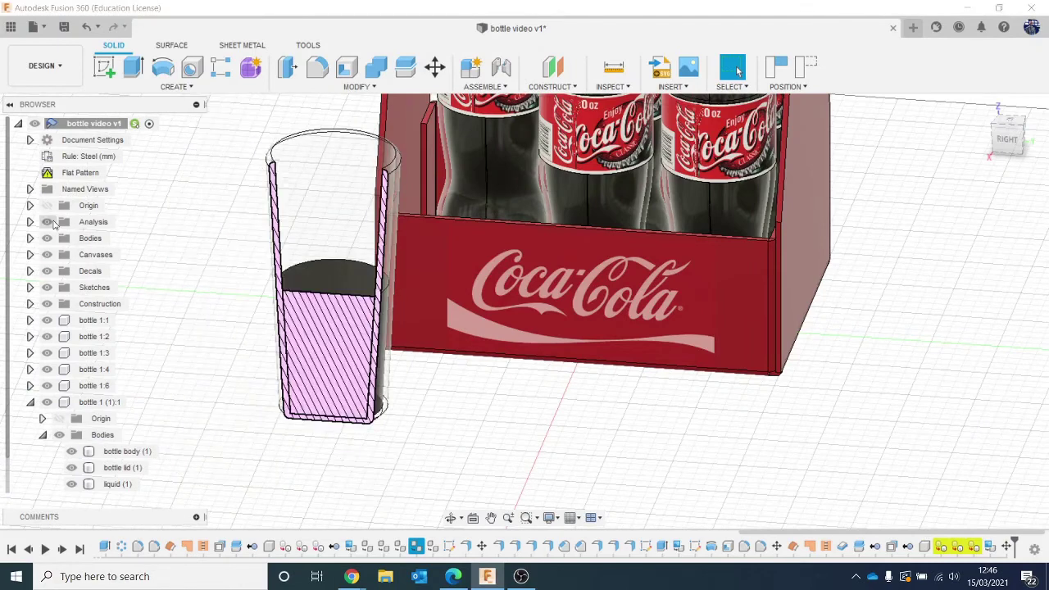
pyautogui.scroll(-2, 310, 336)
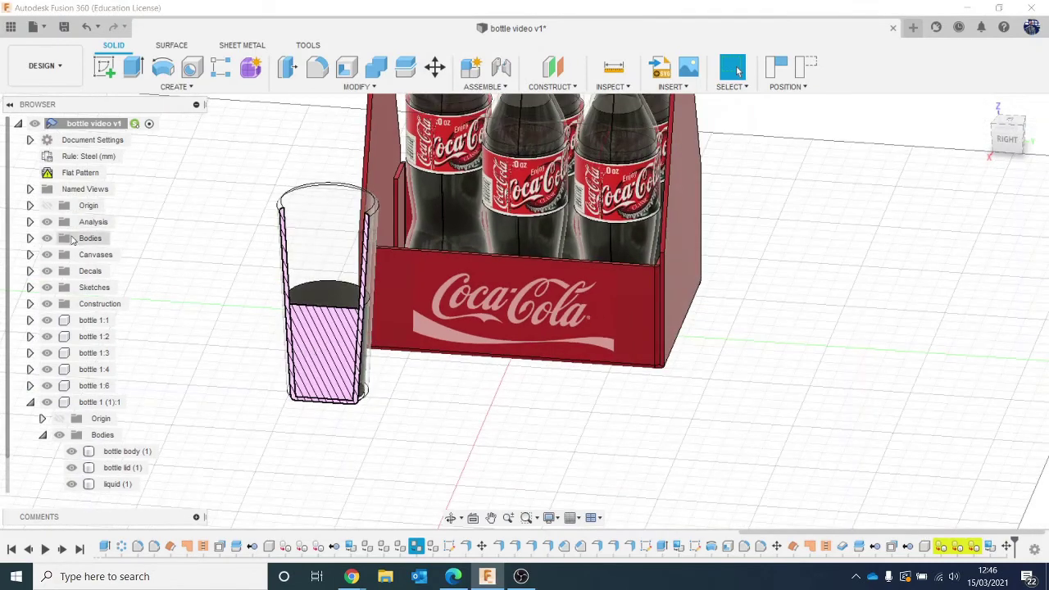
pyautogui.click(48, 223)
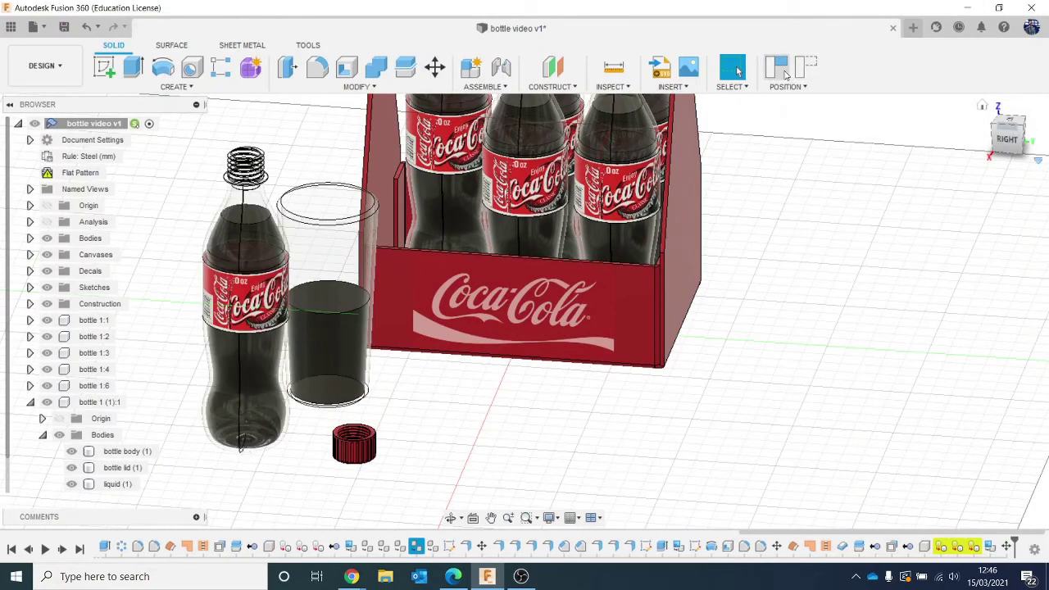
# Create a section analysis from the carrier's front face, offset about 129.6 mm through the separate bottle and lid, and turn its display on
pyautogui.click(623, 88)
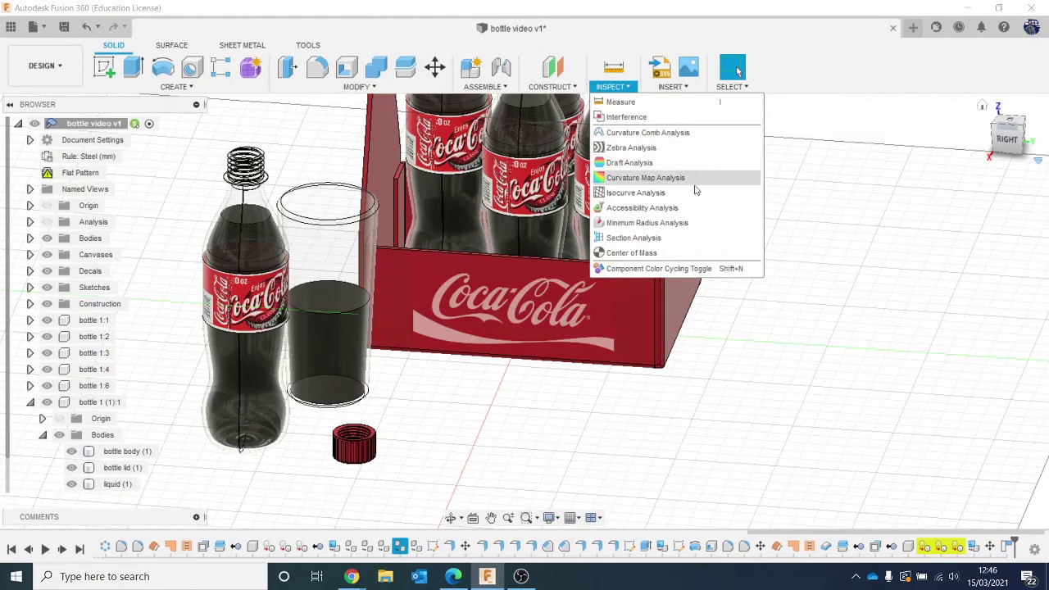
pyautogui.click(634, 238)
pyautogui.moveTo(632, 410); pyautogui.dragTo(647, 349, button='middle')
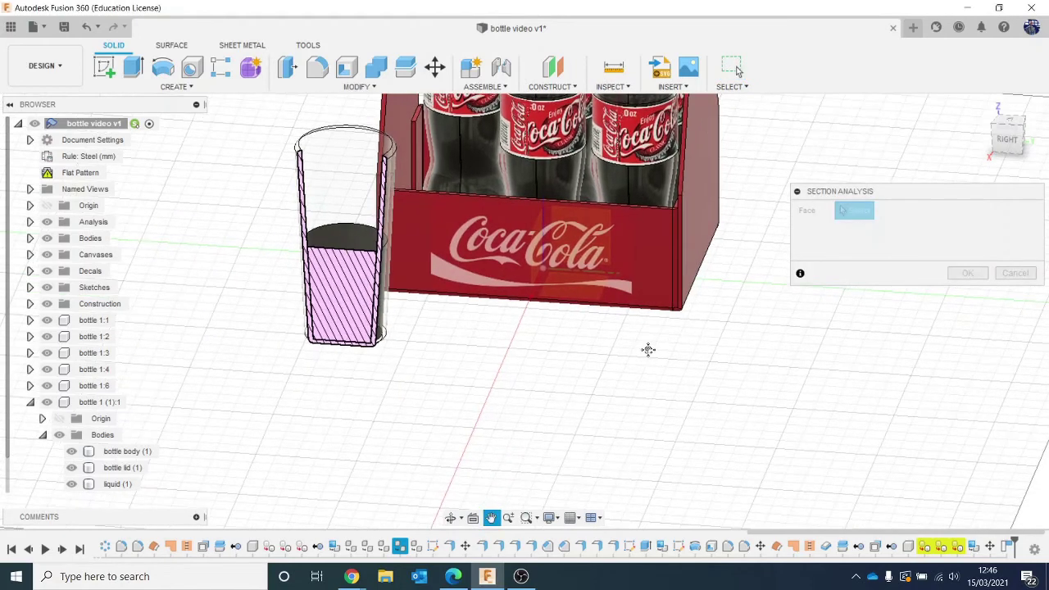
pyautogui.click(575, 223)
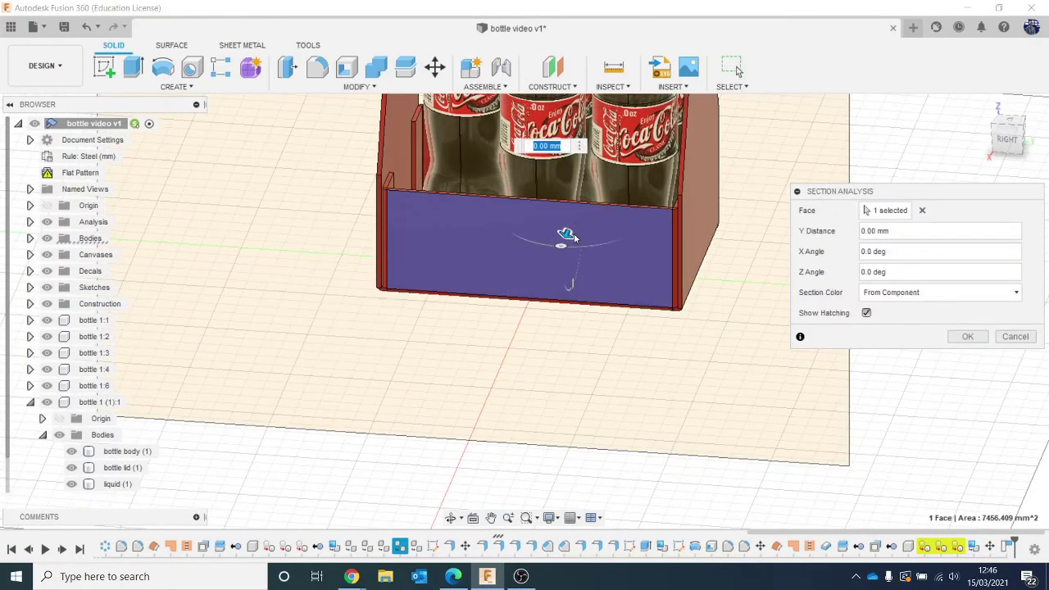
pyautogui.moveTo(574, 239); pyautogui.dragTo(515, 342)
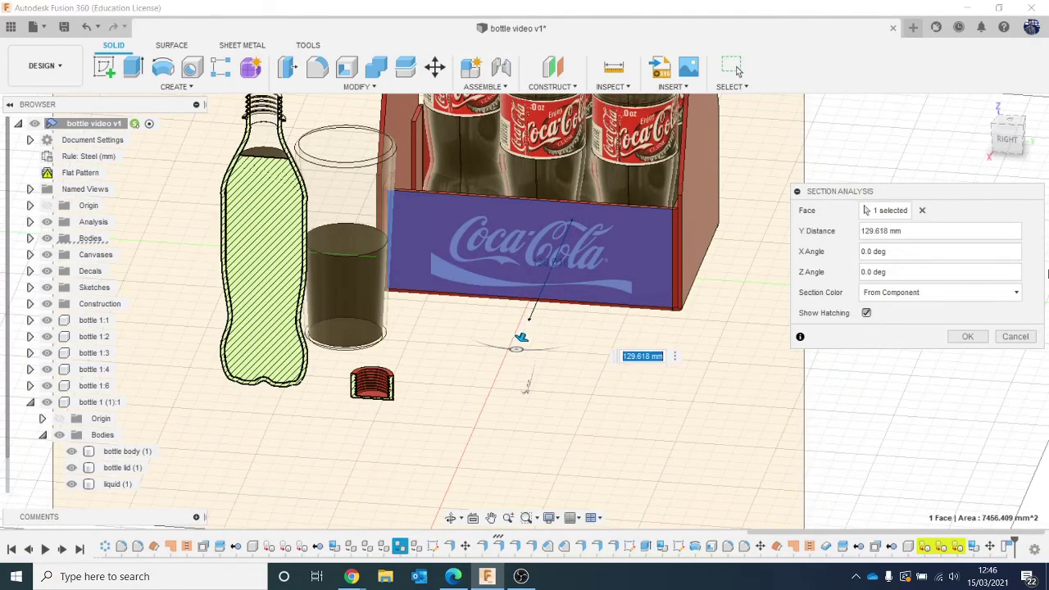
pyautogui.click(967, 337)
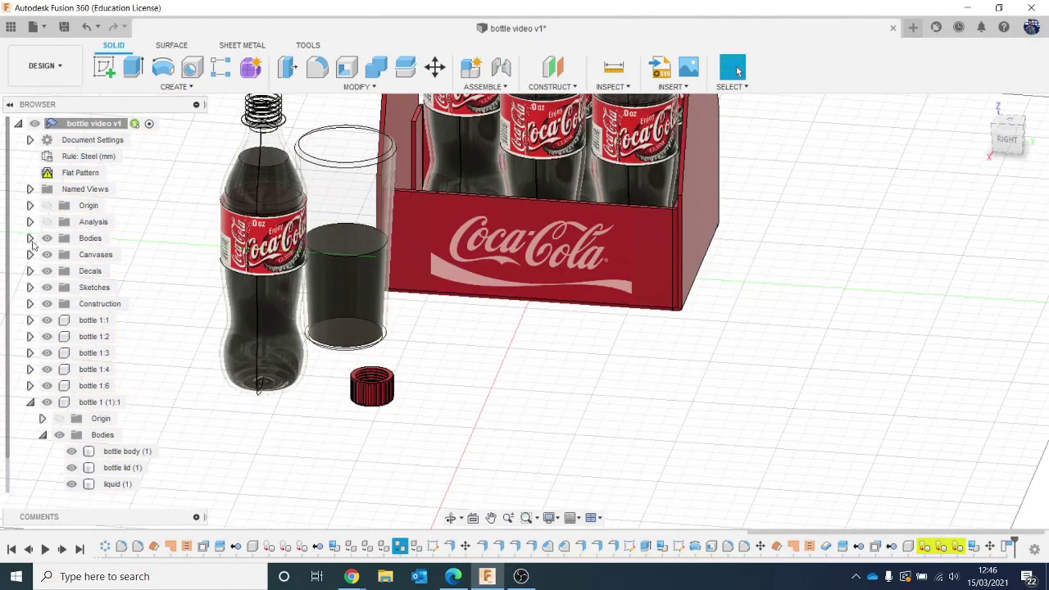
pyautogui.click(48, 222)
# Lower the top face of the liquid in the separate bottle by about 48.65 mm using Press Pull
pyautogui.scroll(2, 204, 151)
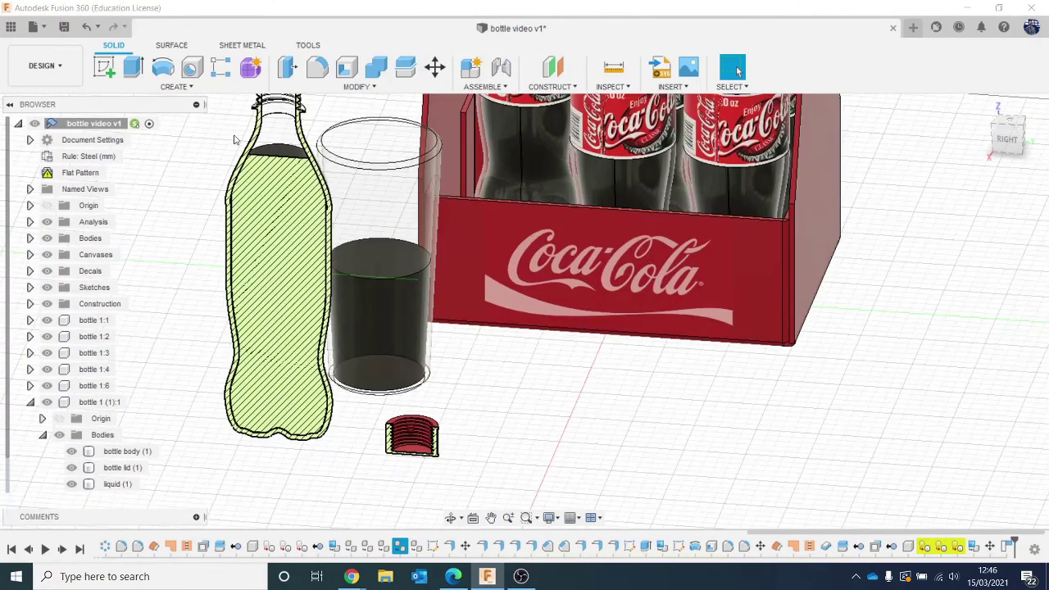
pyautogui.moveTo(235, 138); pyautogui.dragTo(253, 222, button='middle')
pyautogui.scroll(1, 253, 222)
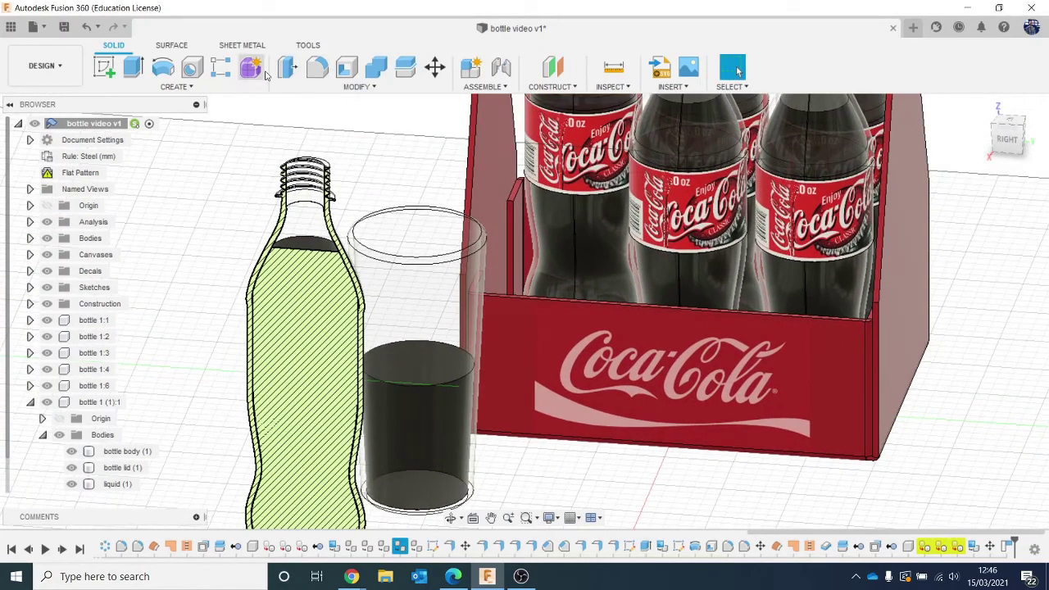
pyautogui.click(286, 68)
pyautogui.scroll(3, 312, 243)
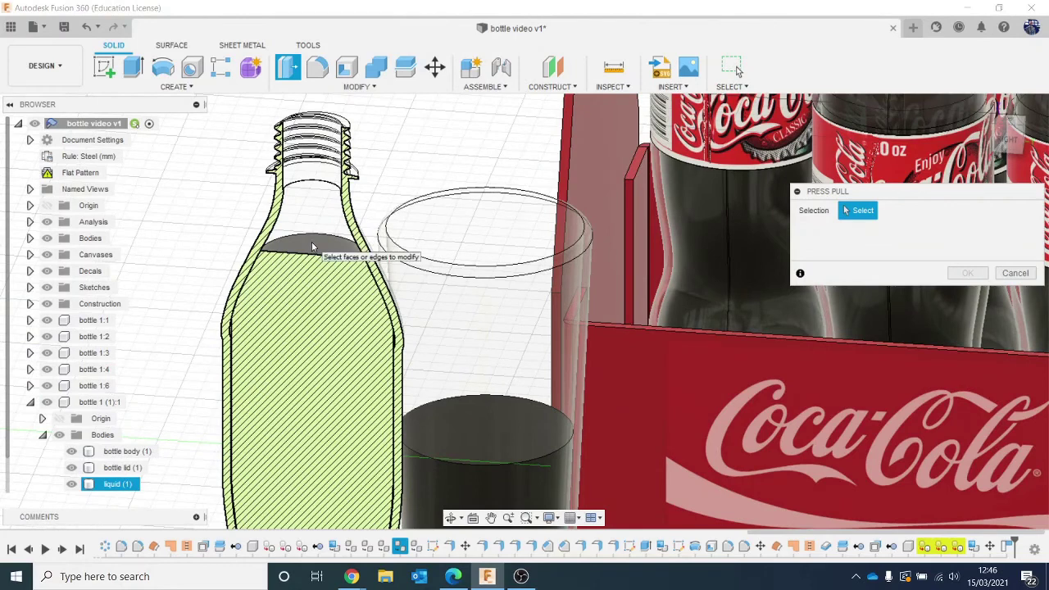
pyautogui.click(312, 242)
pyautogui.scroll(-3, 311, 242)
pyautogui.moveTo(316, 236); pyautogui.dragTo(313, 368)
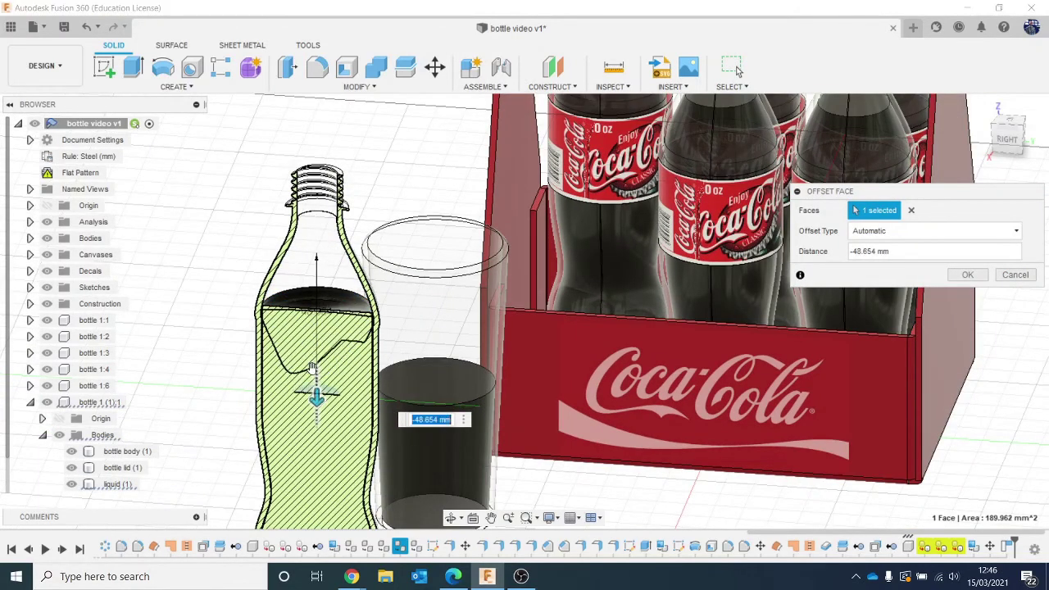
pyautogui.click(968, 275)
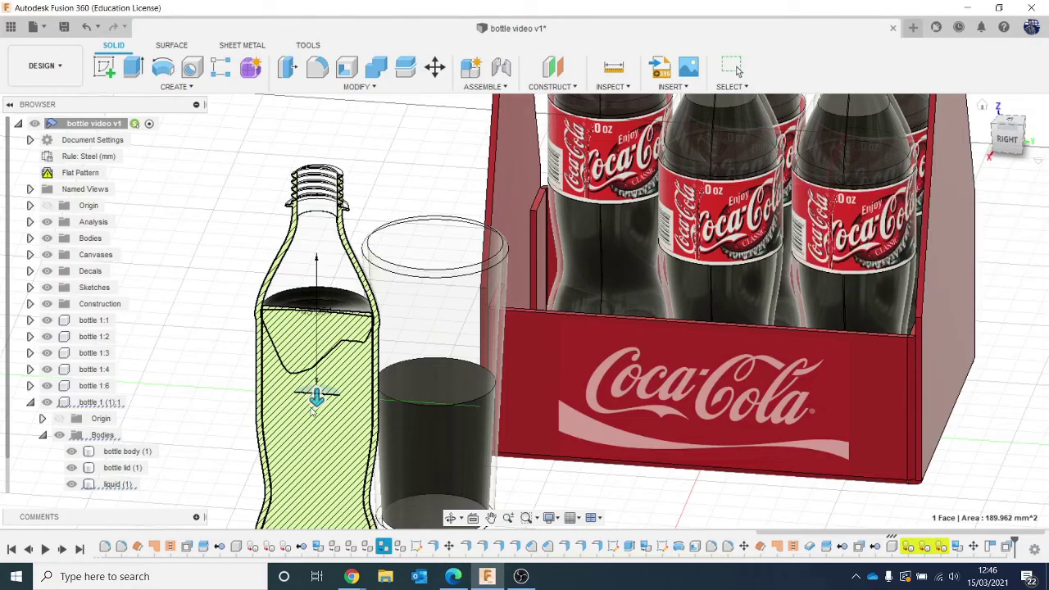
pyautogui.moveTo(351, 392); pyautogui.dragTo(348, 310, button='middle')
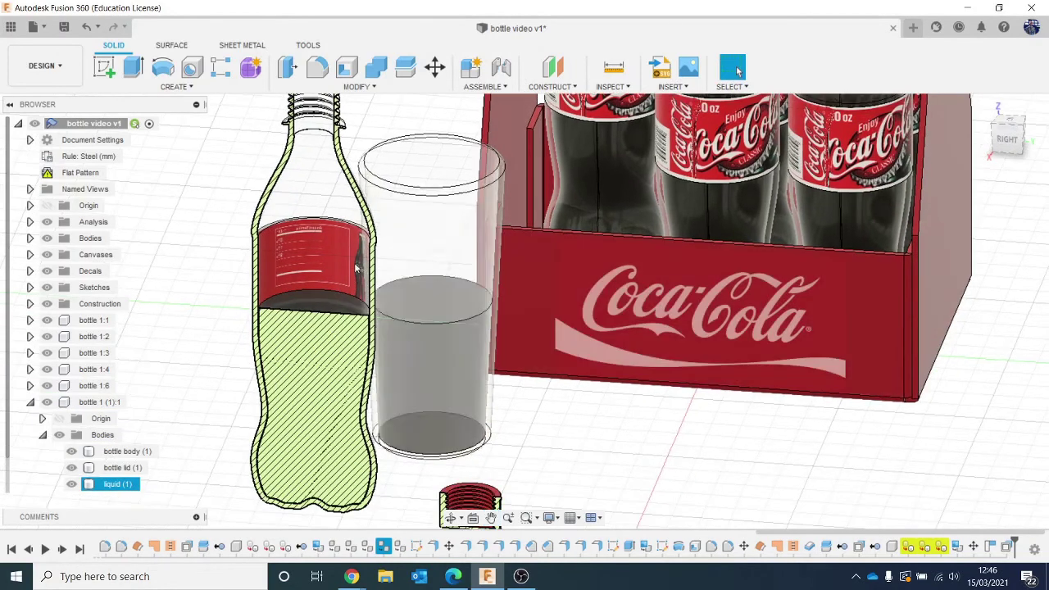
pyautogui.press('Escape')
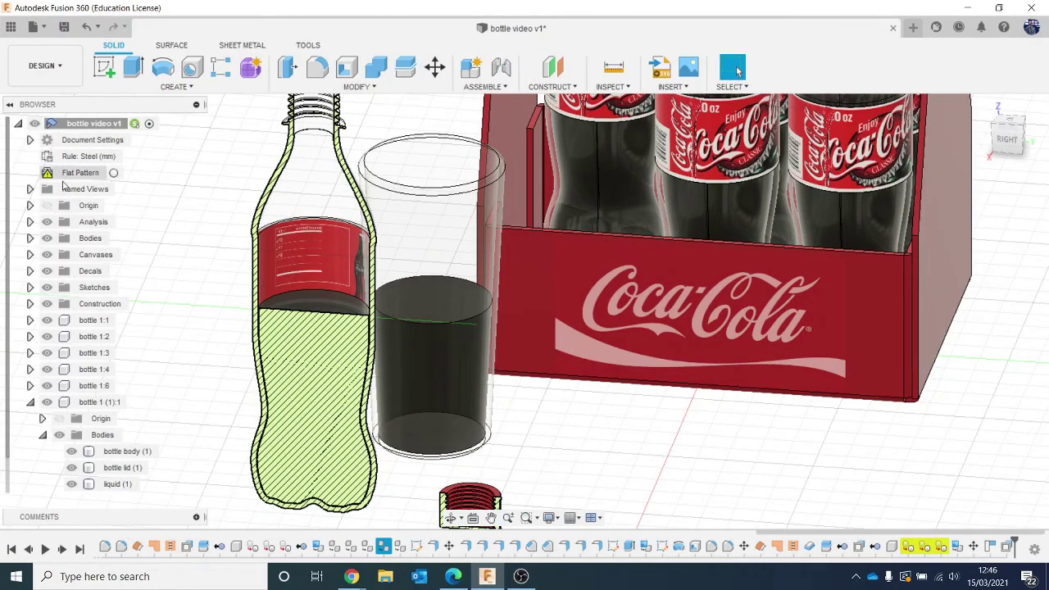
# Hide the section analysis and review the bottle, lid, glass and carrier together from a raised corner view
pyautogui.click(47, 222)
pyautogui.scroll(-3, 206, 317)
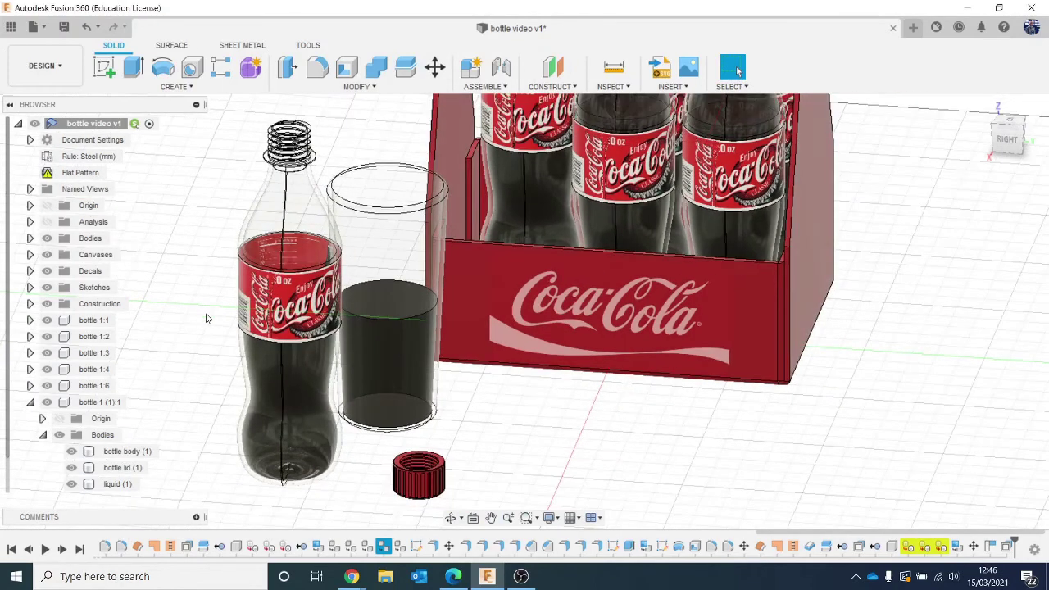
pyautogui.moveTo(1015, 124); pyautogui.dragTo(1005, 140)
pyautogui.moveTo(749, 326); pyautogui.dragTo(736, 374, button='middle')
pyautogui.scroll(-3, 725, 344)
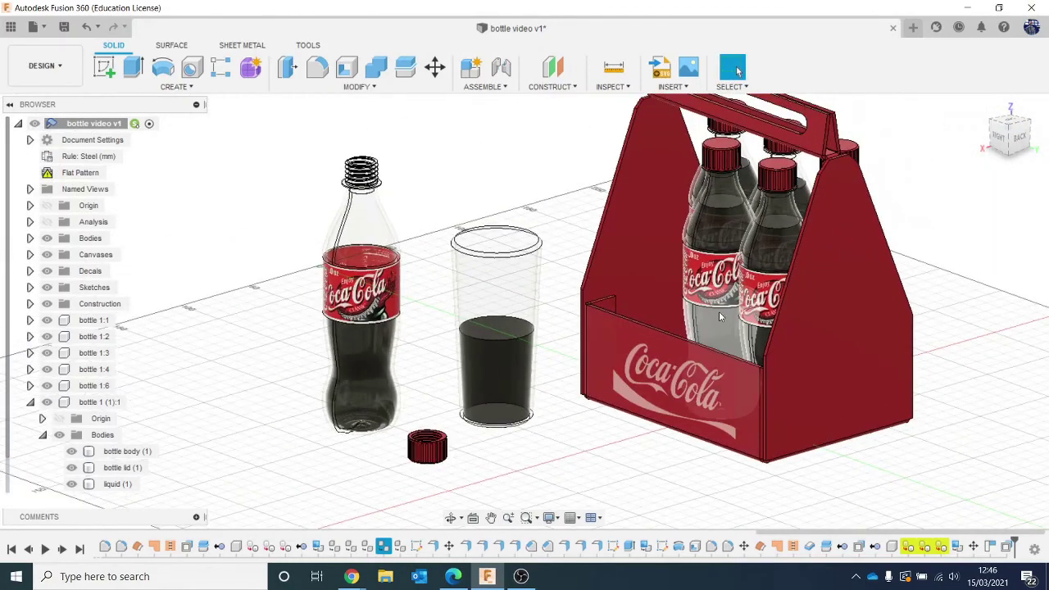
pyautogui.moveTo(719, 312); pyautogui.dragTo(672, 344, button='middle')
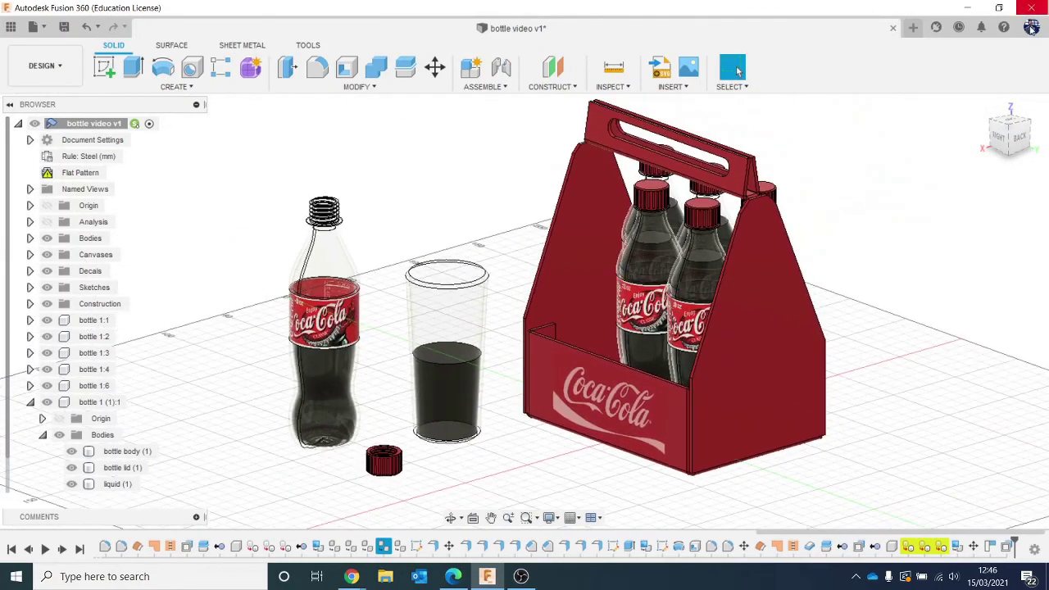
pyautogui.click(1011, 123)
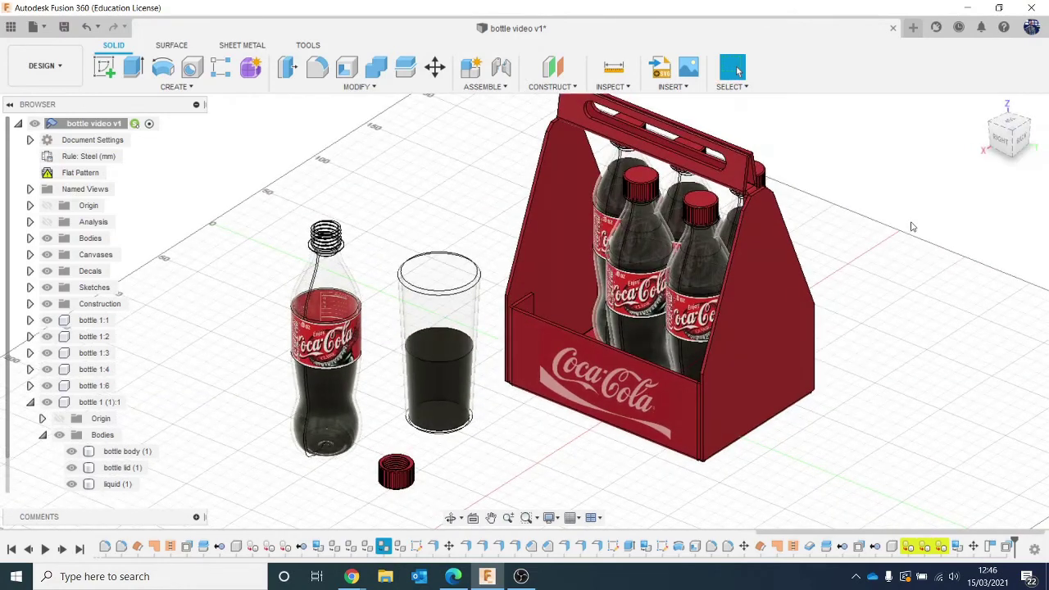
pyautogui.moveTo(850, 213); pyautogui.dragTo(901, 227, button='middle')
# Preview the scene in the Render workspace and return to the Design workspace
pyautogui.click(45, 66)
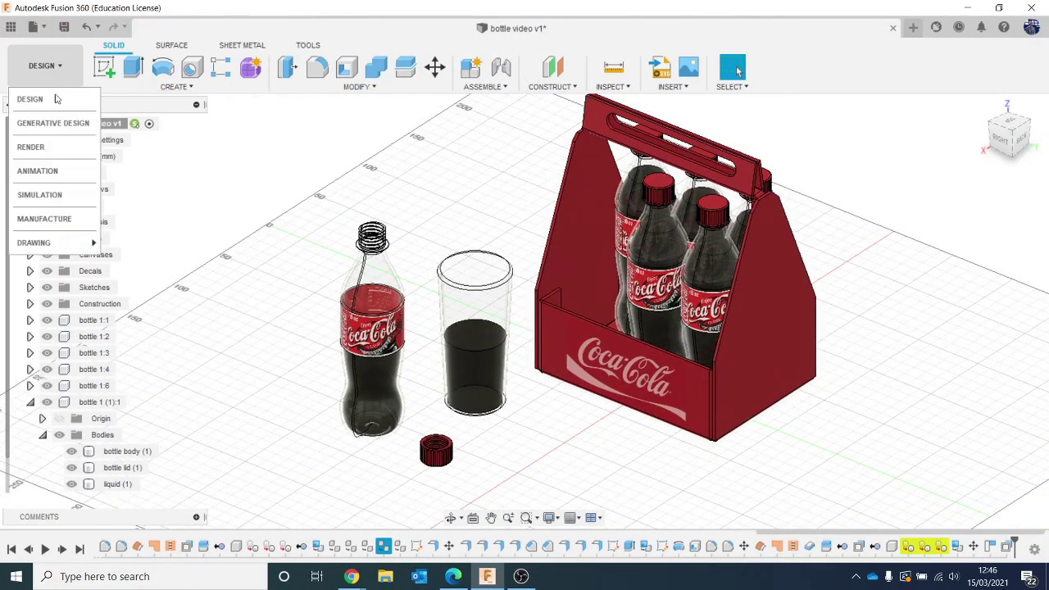
pyautogui.click(31, 147)
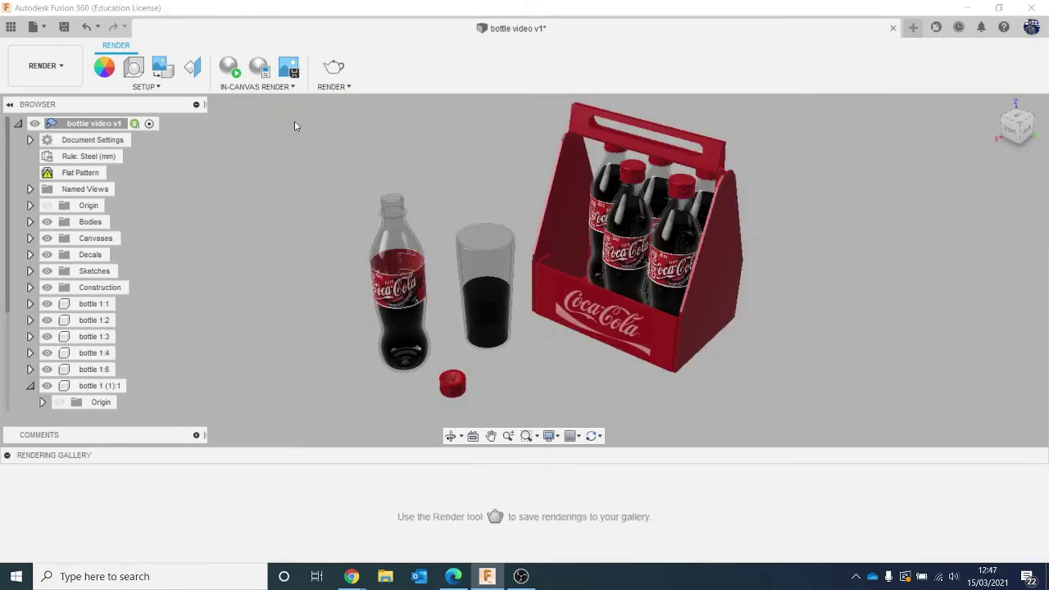
pyautogui.click(43, 66)
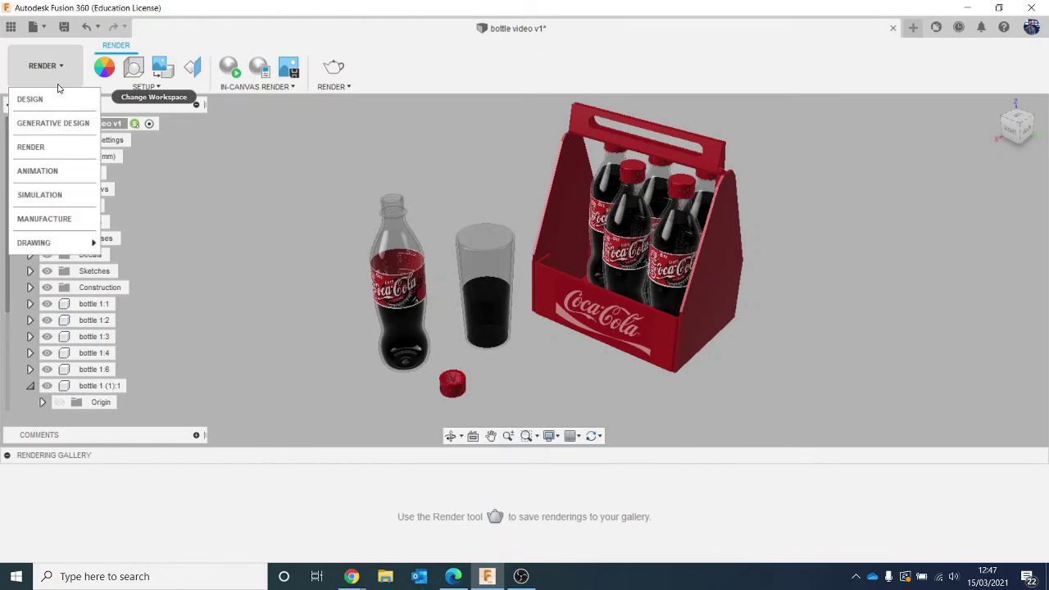
pyautogui.click(58, 96)
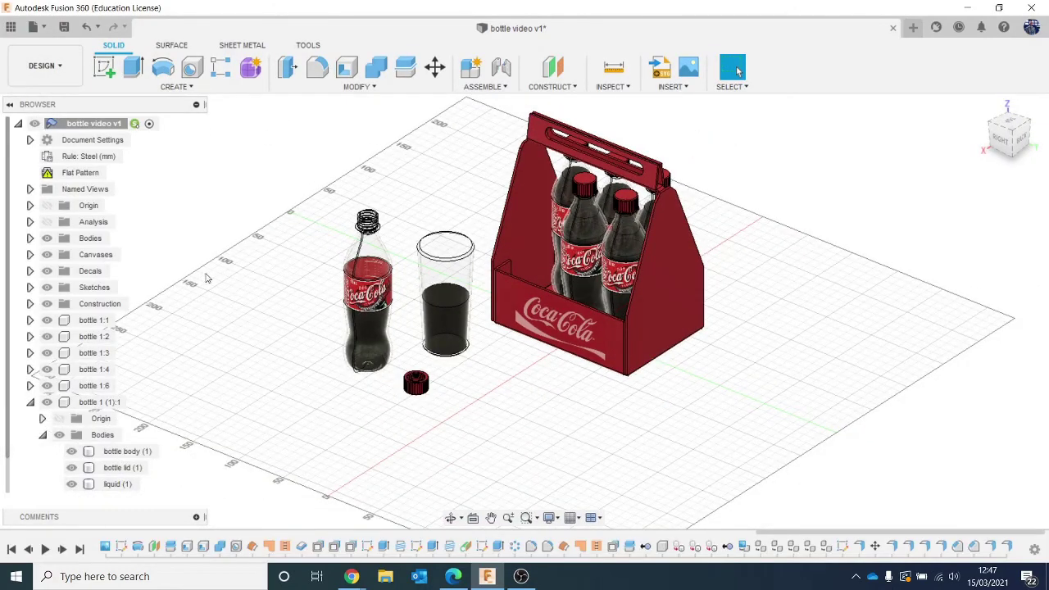
# Sketch a large circle on the horizontal ground plane, centred on the carrier's front edge and enclosing the carrier, glass, bottle and lid
pyautogui.click(104, 67)
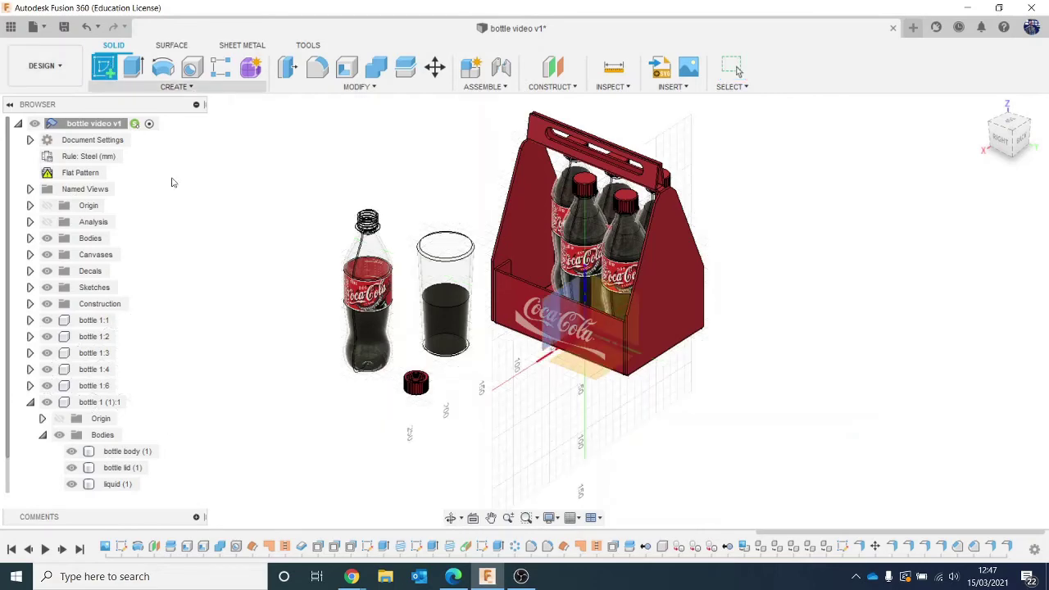
pyautogui.click(598, 379)
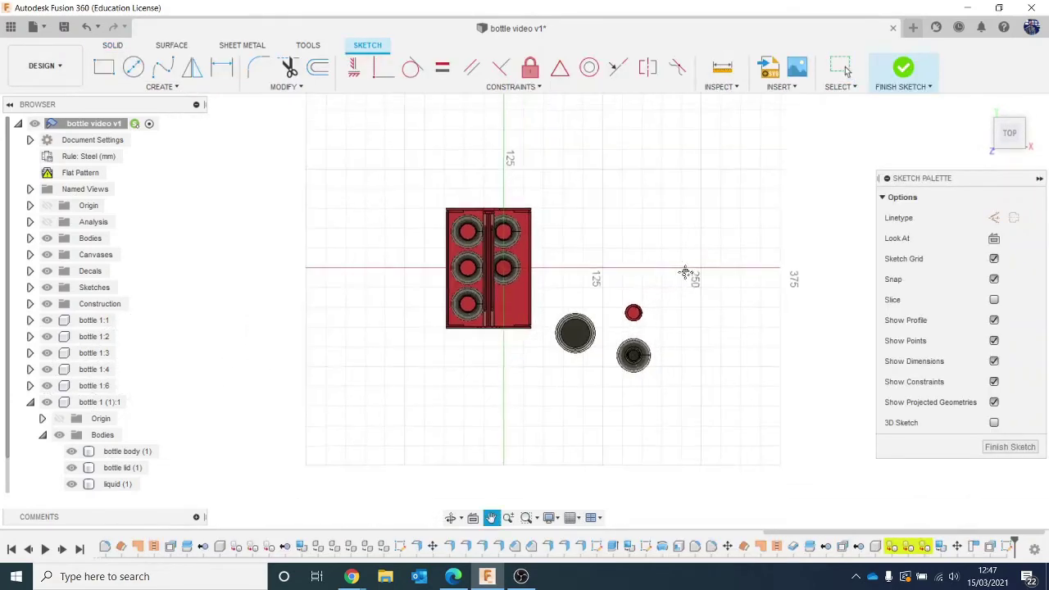
pyautogui.click(132, 69)
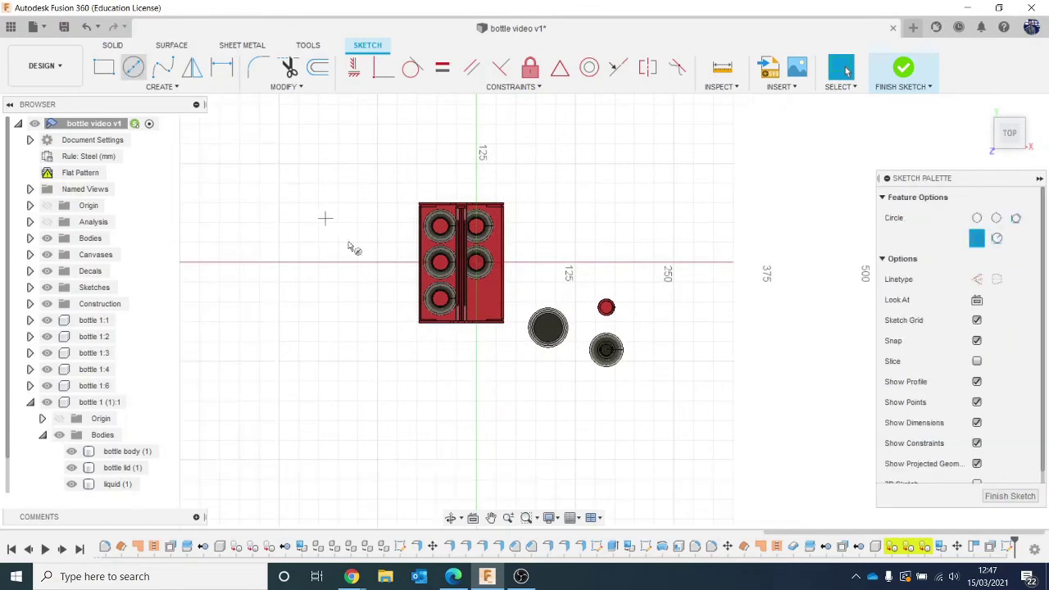
pyautogui.click(504, 282)
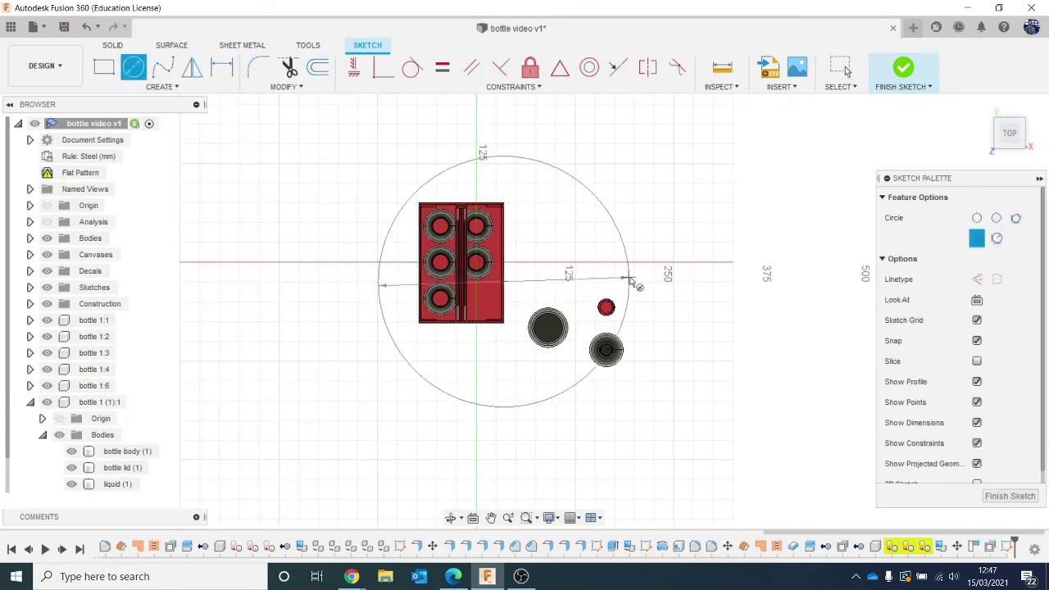
pyautogui.click(678, 279)
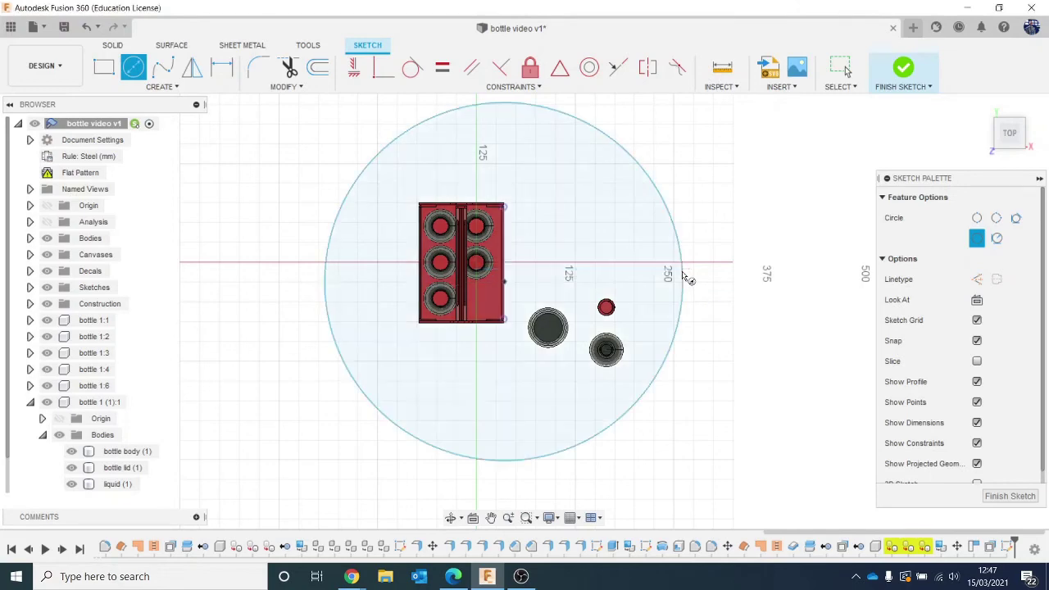
pyautogui.click(925, 82)
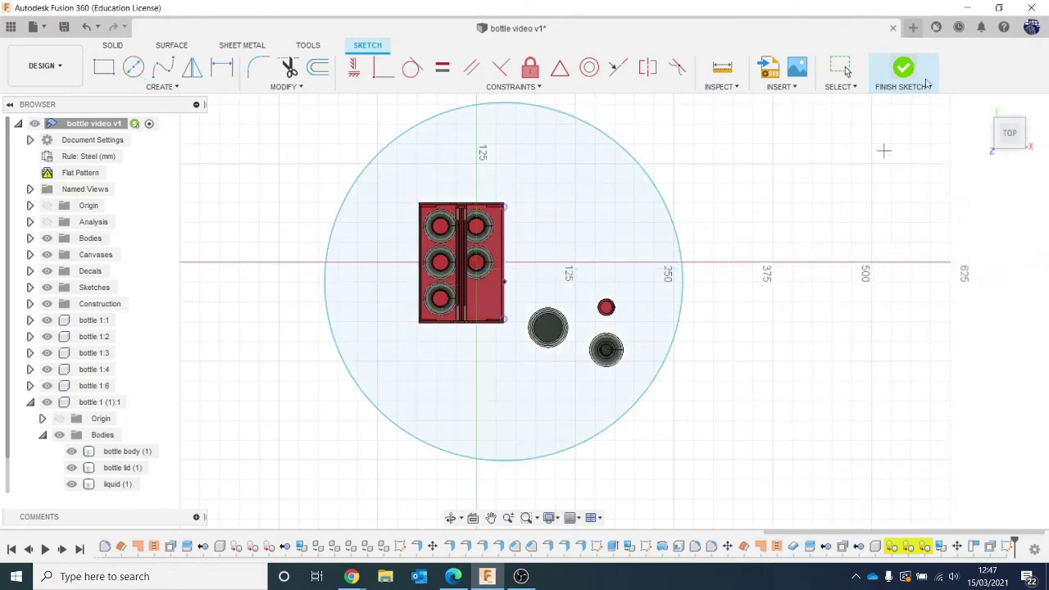
# Extrude the large circle 10 mm downward beneath the carrier, glass and bottle as a new body
pyautogui.click(995, 123)
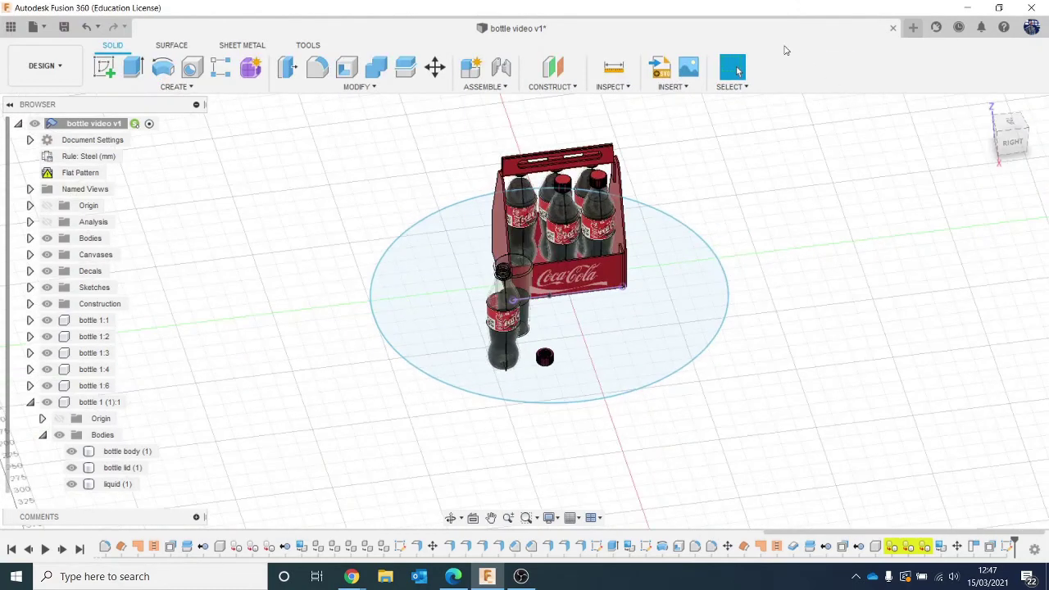
pyautogui.press('e')
pyautogui.click(447, 311)
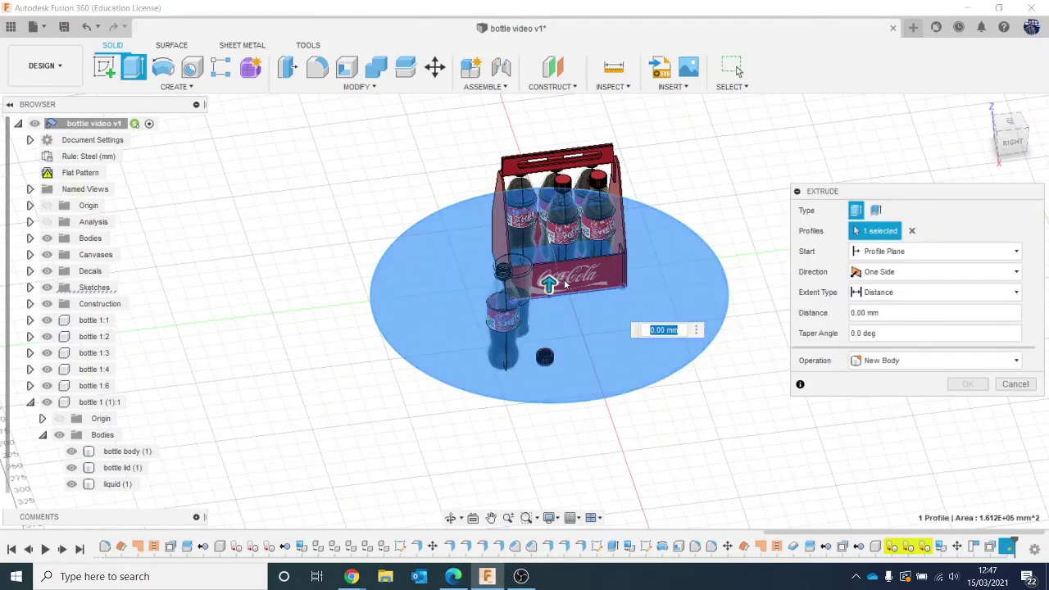
pyautogui.moveTo(541, 291); pyautogui.dragTo(548, 321)
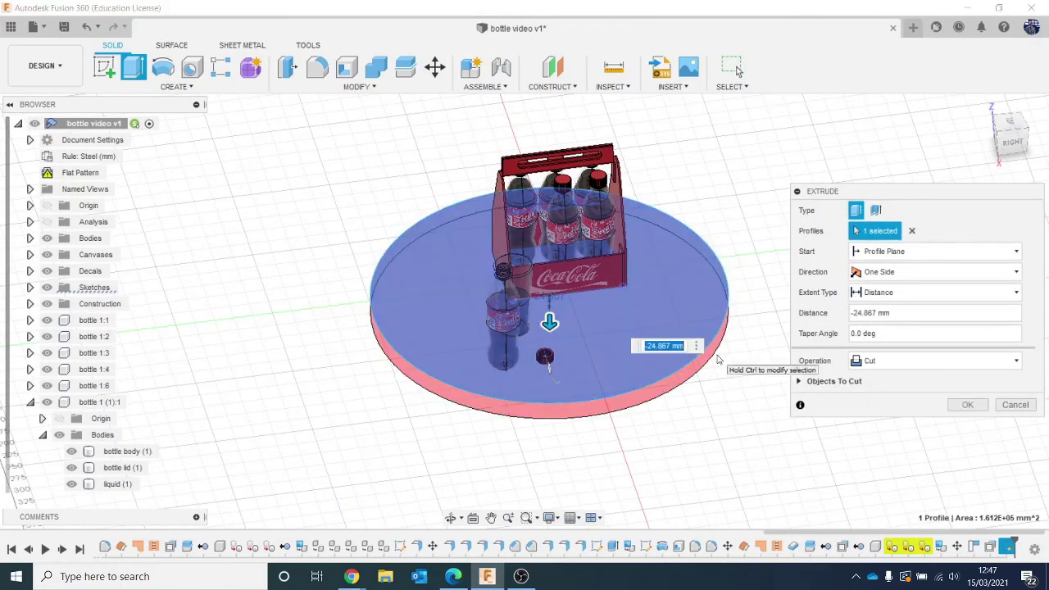
pyautogui.write('-10')
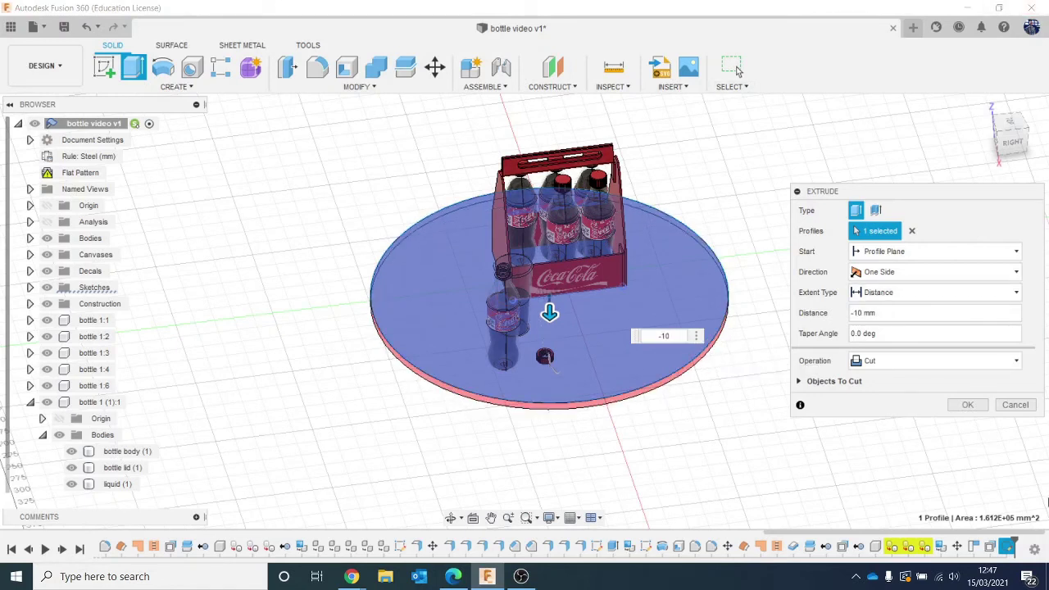
pyautogui.click(938, 360)
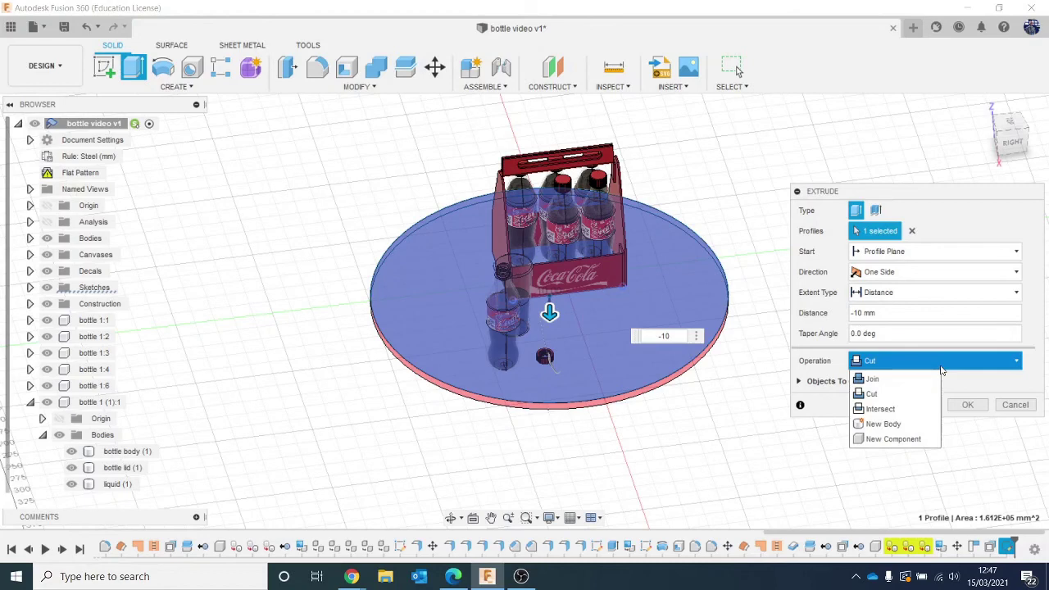
pyautogui.click(899, 424)
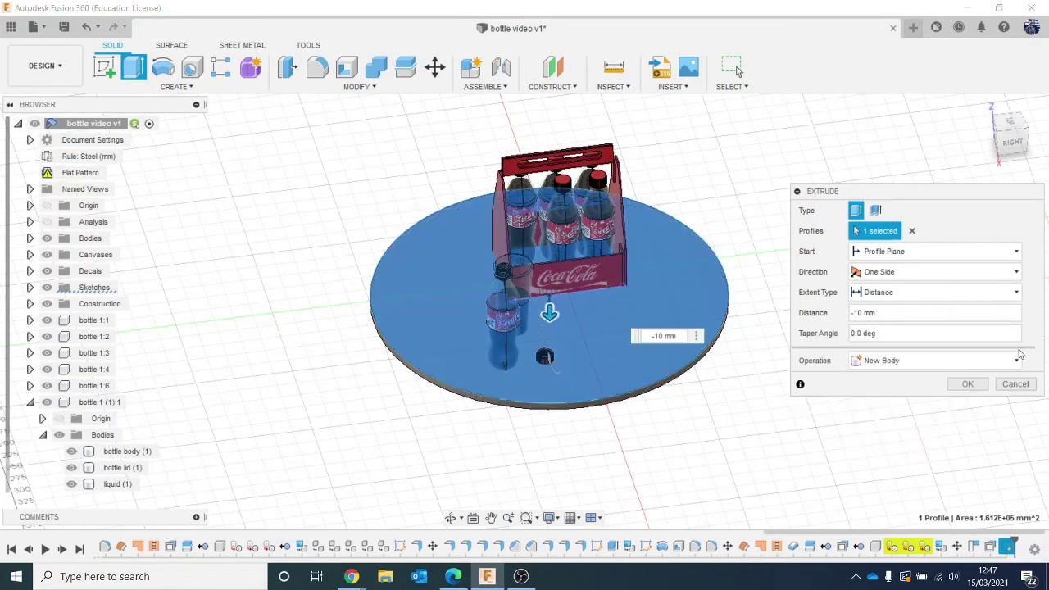
pyautogui.click(969, 385)
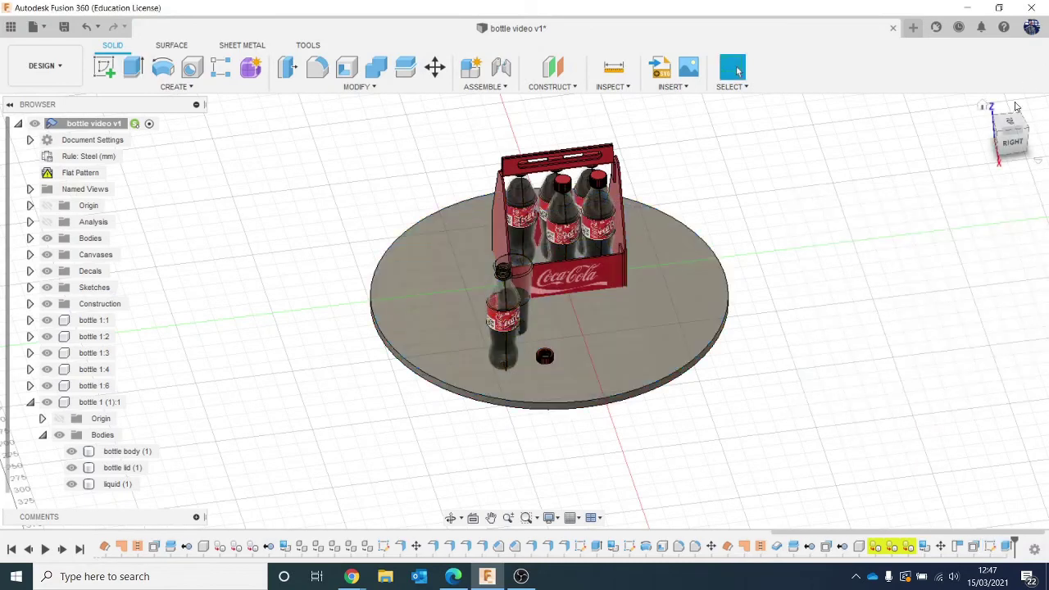
# Apply the Oak wood appearance to the round base body
pyautogui.moveTo(1025, 145); pyautogui.dragTo(988, 125)
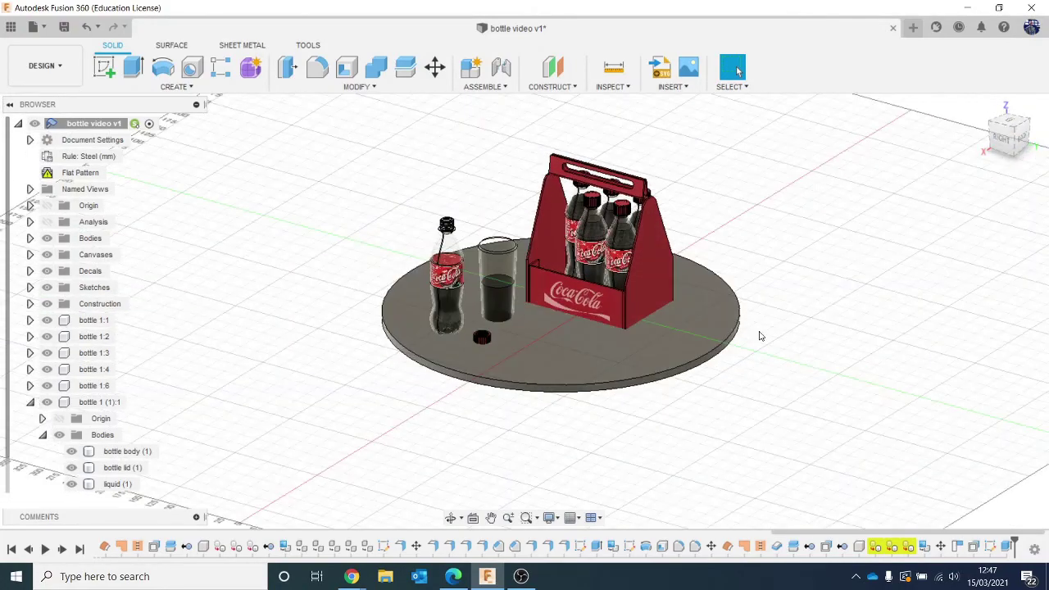
pyautogui.press('a')
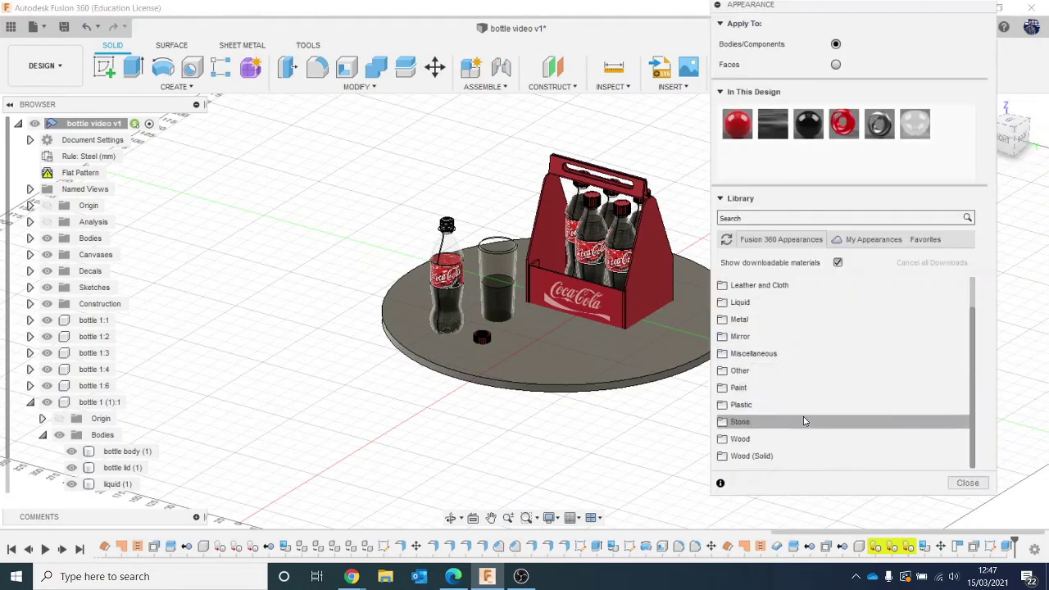
pyautogui.click(799, 438)
pyautogui.scroll(-3, 812, 393)
pyautogui.scroll(-3, 820, 367)
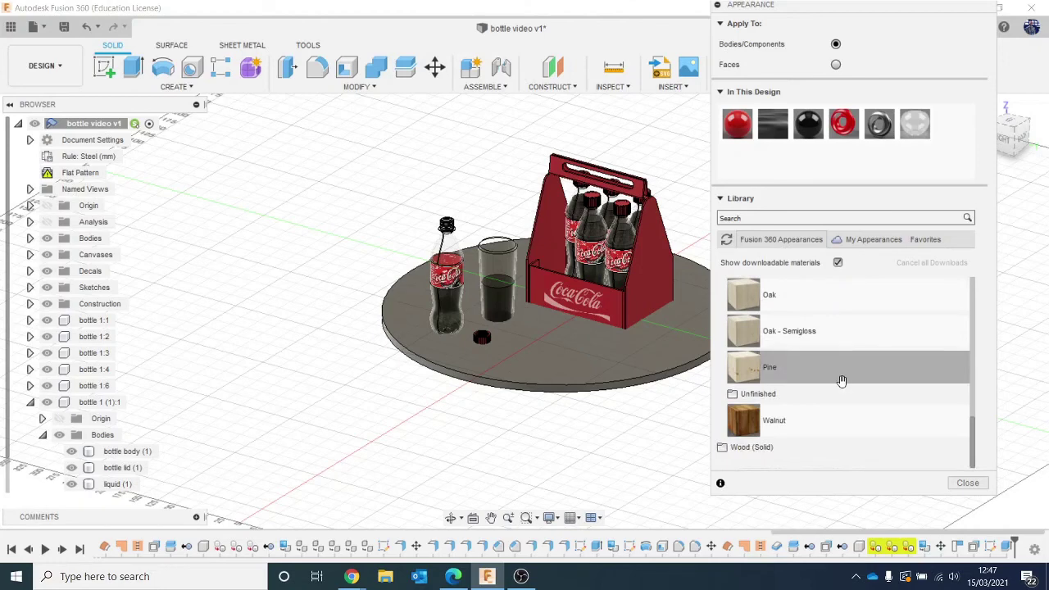
pyautogui.scroll(2, 844, 410)
pyautogui.moveTo(802, 386); pyautogui.dragTo(633, 373)
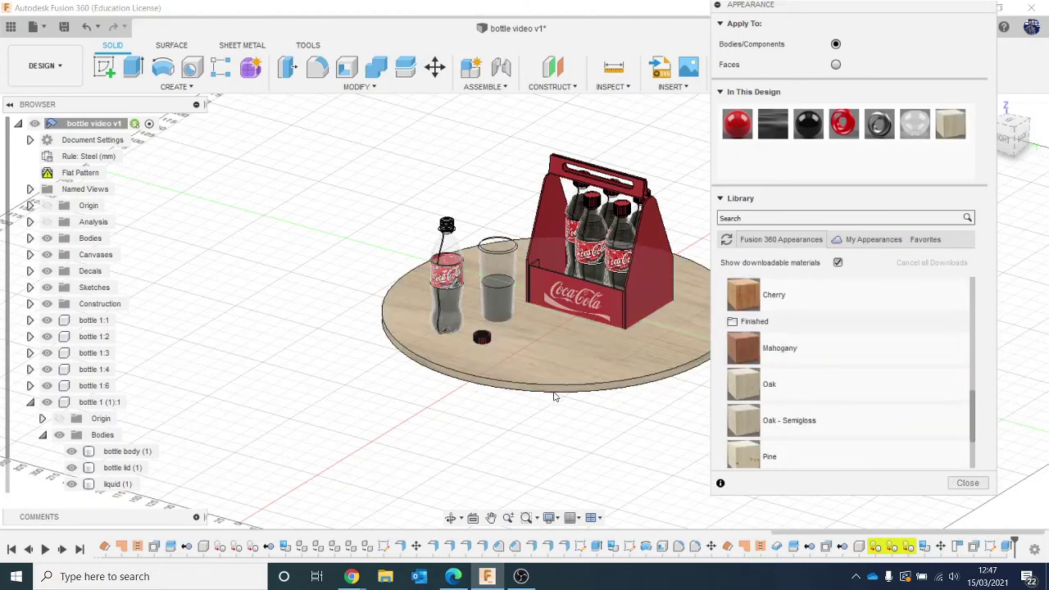
pyautogui.moveTo(562, 396); pyautogui.dragTo(492, 396, button='middle')
pyautogui.click(968, 483)
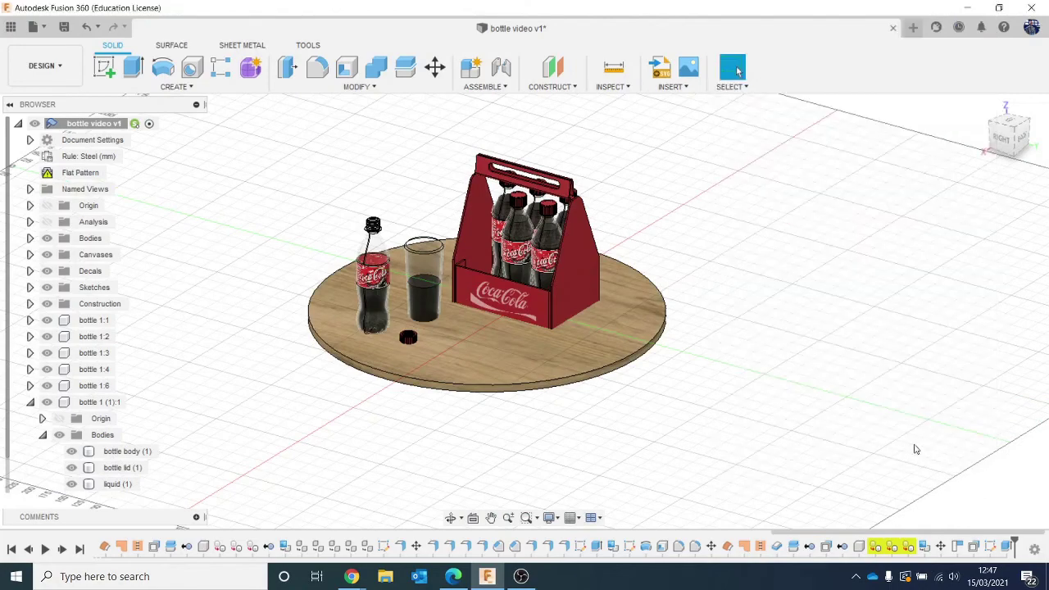
# Sketch a centred circle about 122 mm in diameter on the underside of the round wooden top
pyautogui.click(1015, 136)
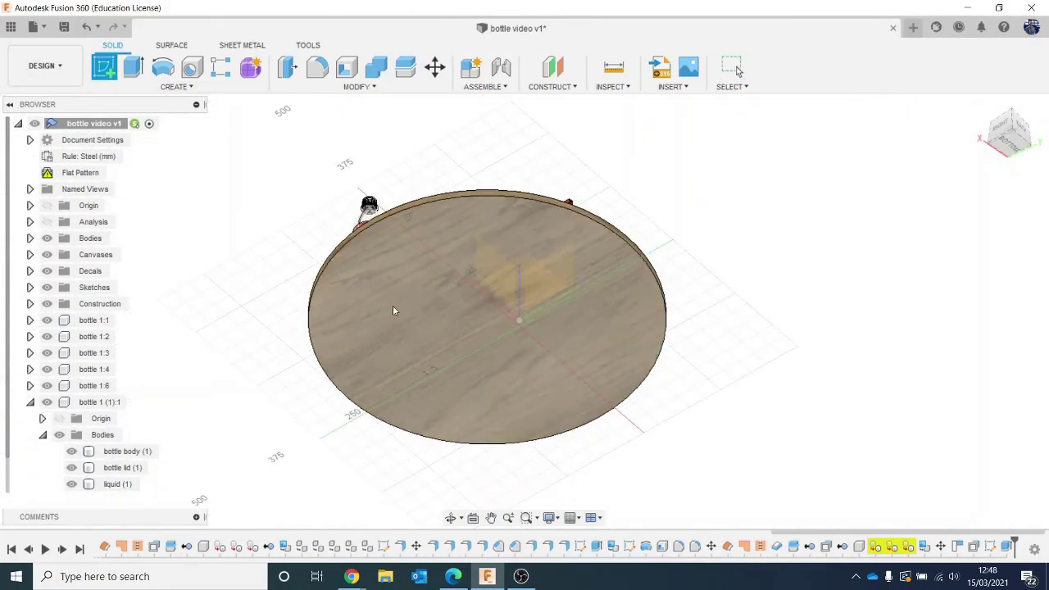
pyautogui.click(394, 303)
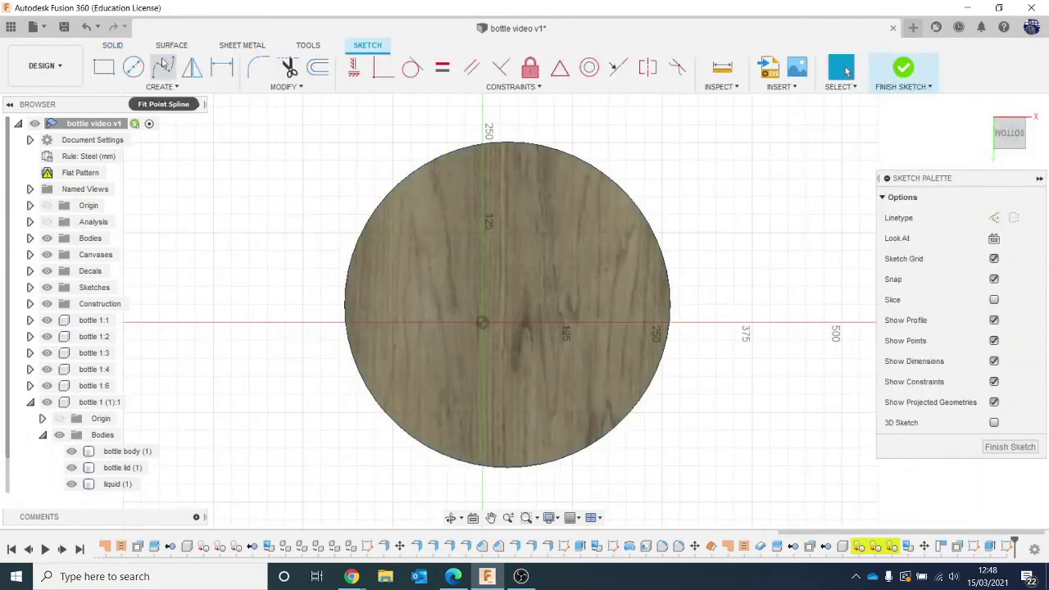
pyautogui.press('c')
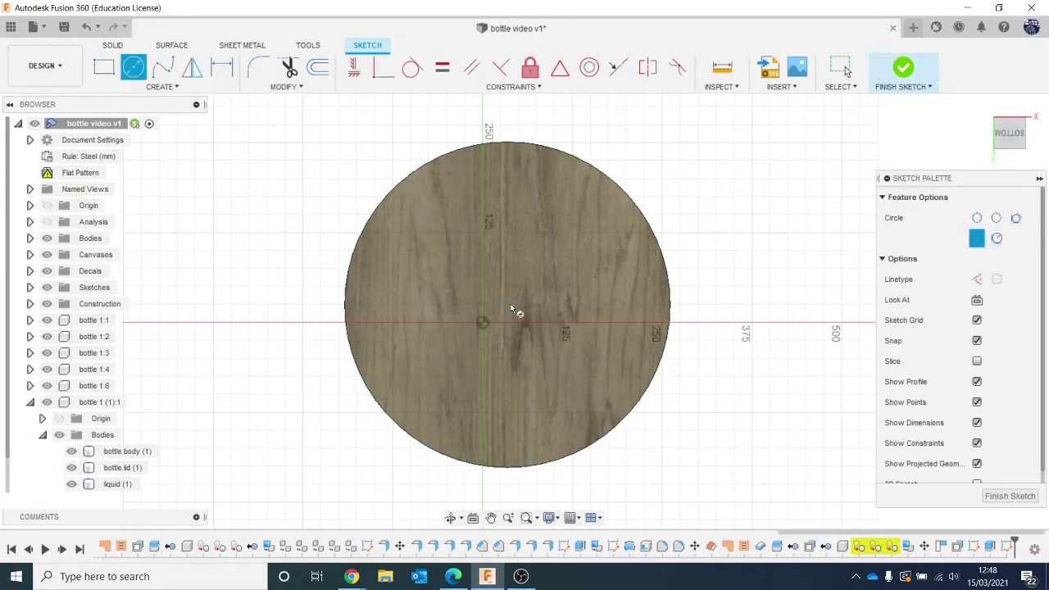
pyautogui.click(509, 306)
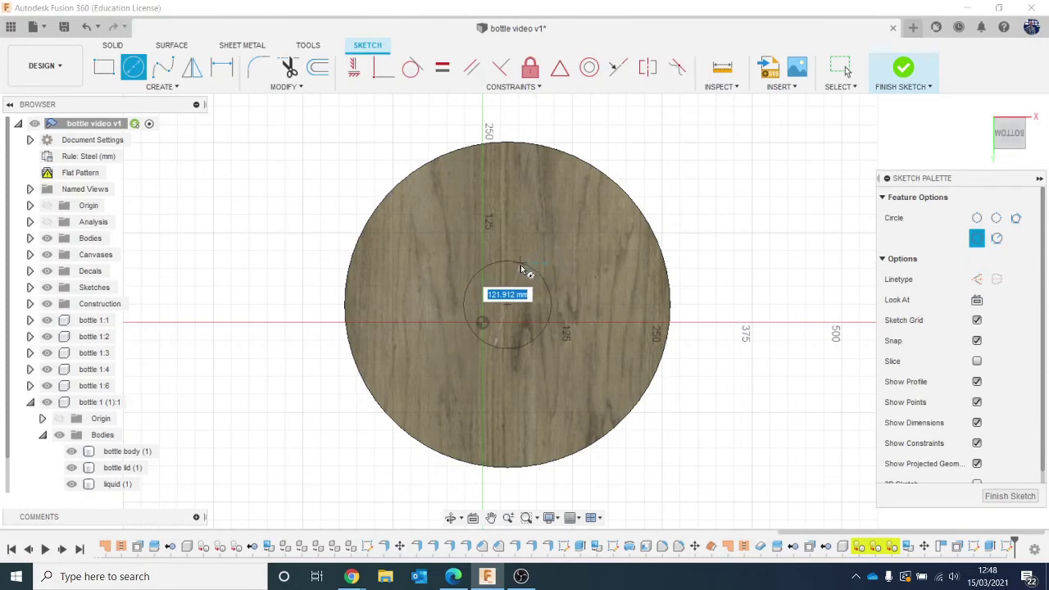
pyautogui.click(521, 268)
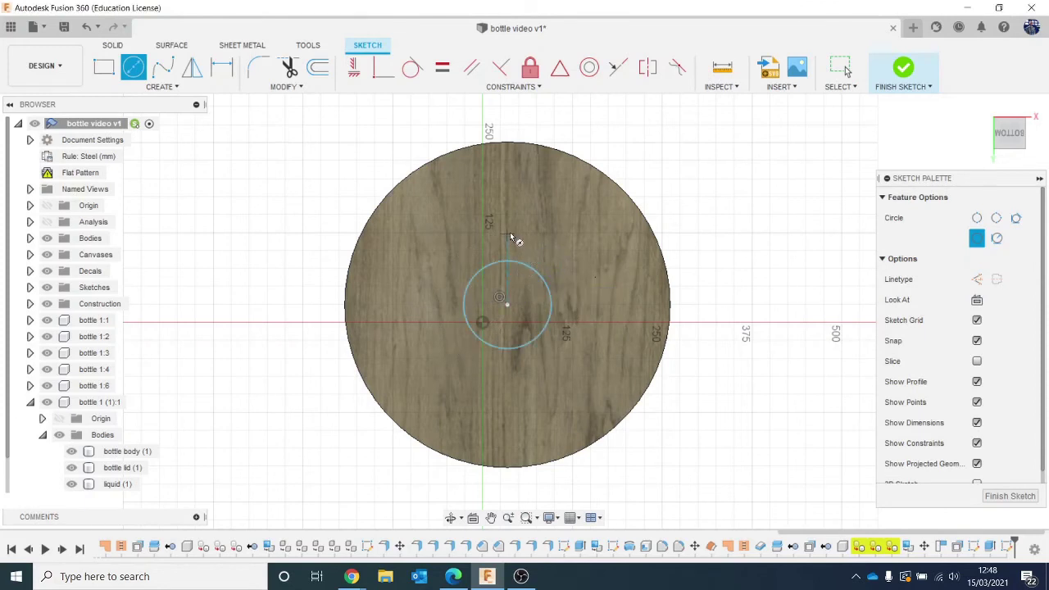
# Extrude the small circle 250 mm downward, joined to the round top, to form a central table leg
pyautogui.press('e')
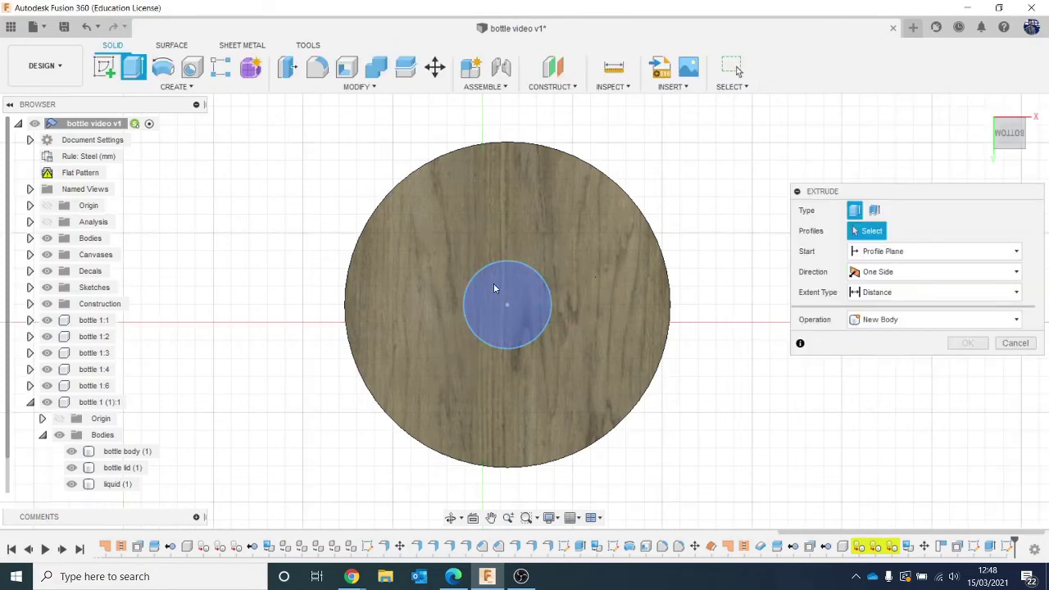
pyautogui.click(493, 282)
pyautogui.click(1020, 135)
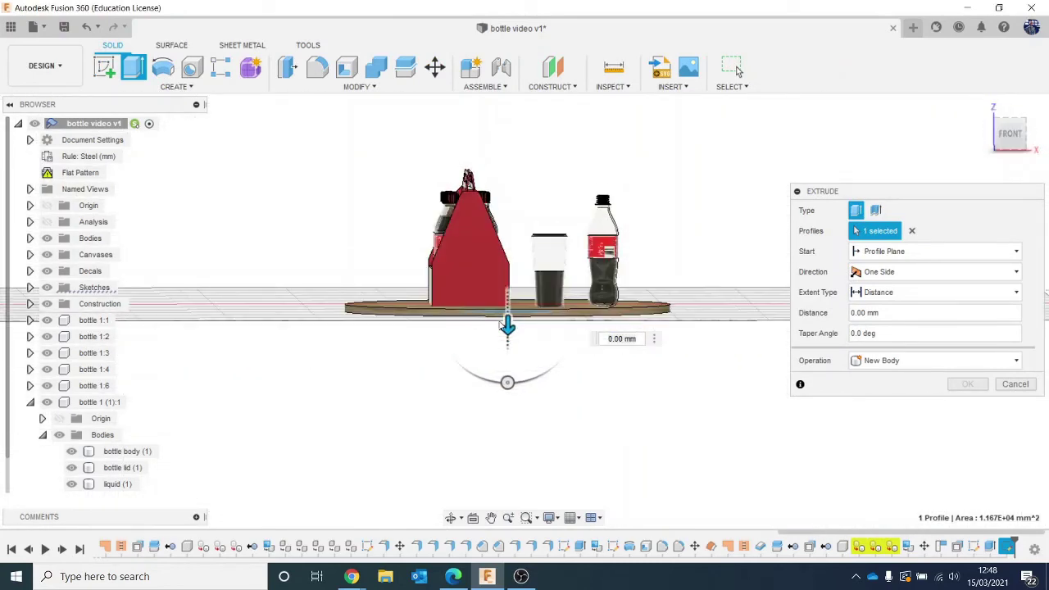
pyautogui.moveTo(507, 323); pyautogui.dragTo(506, 422)
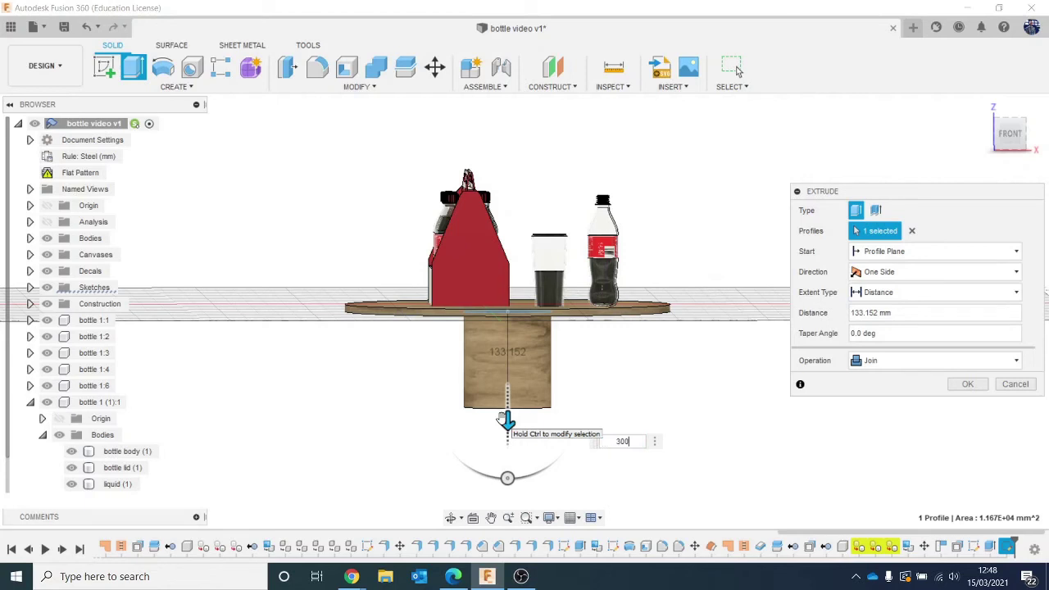
pyautogui.write('300')
pyautogui.press('Return')
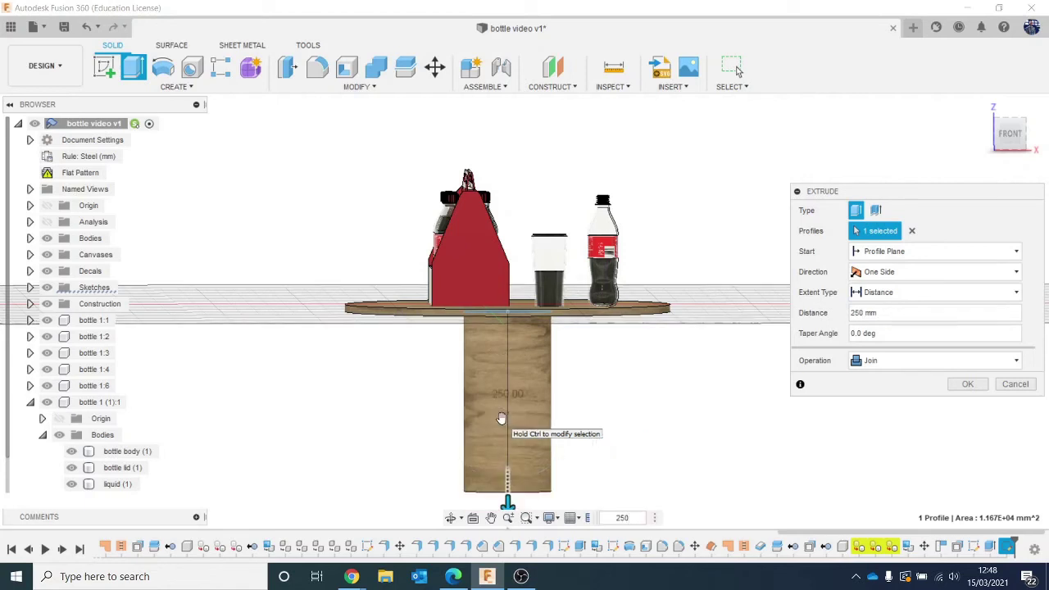
pyautogui.press('Return')
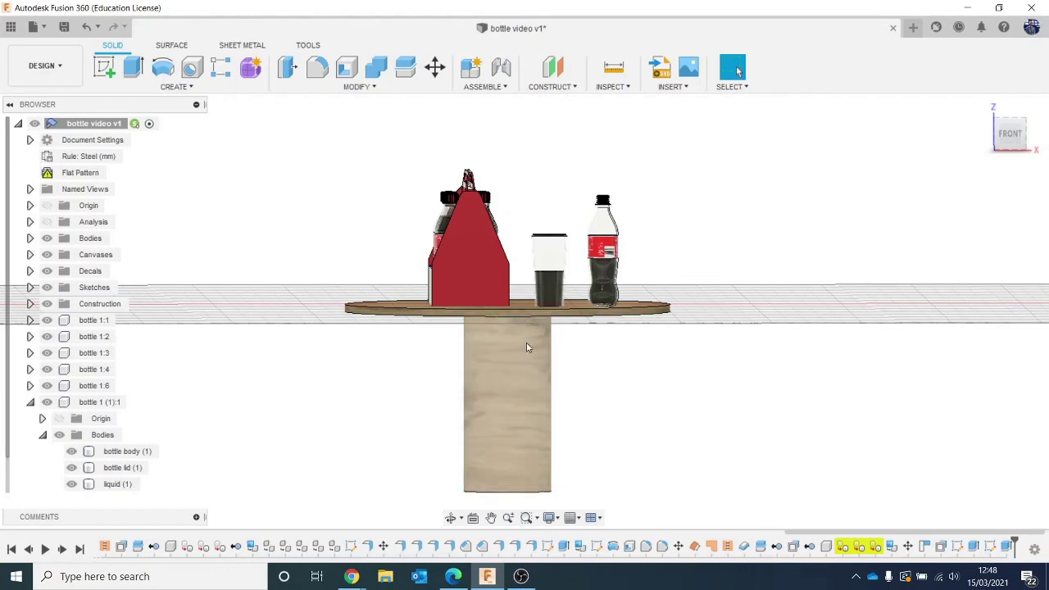
# Sketch a circle on the leg's bottom face, concentric with the leg and larger than it
pyautogui.scroll(-2, 710, 368)
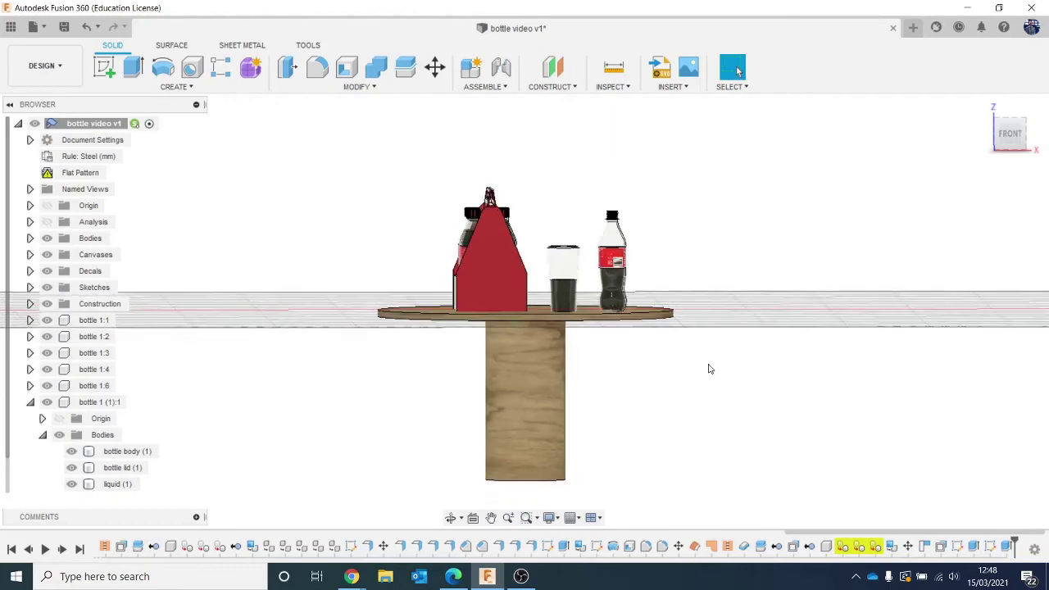
pyautogui.click(1011, 149)
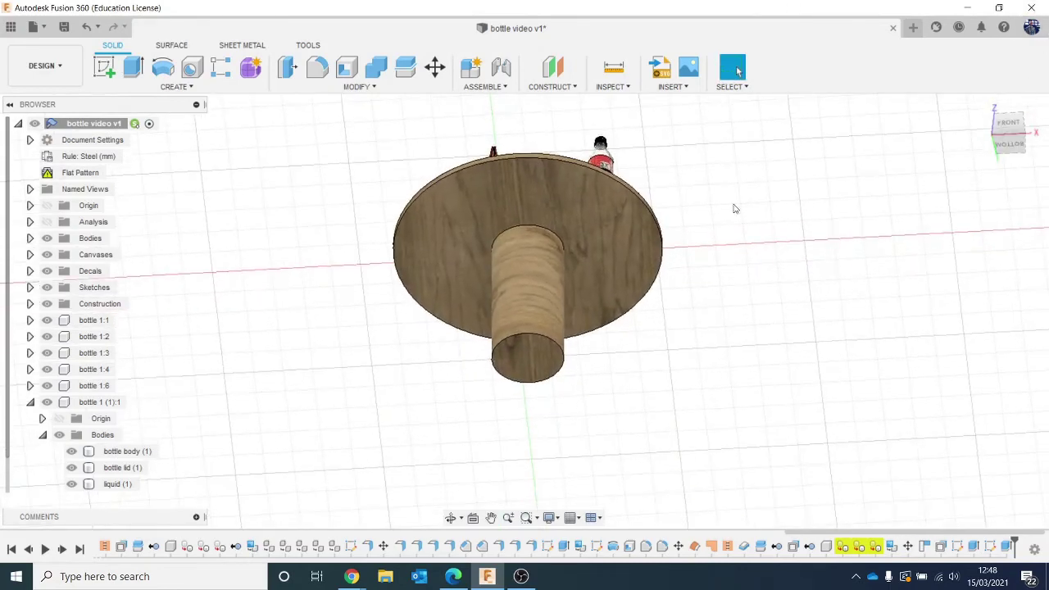
pyautogui.click(104, 68)
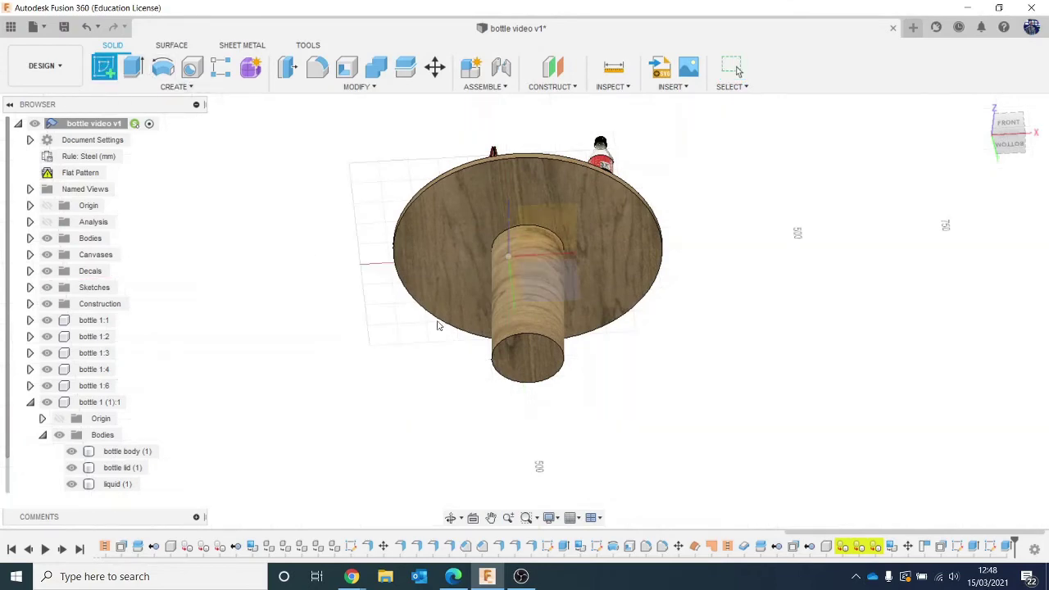
pyautogui.click(515, 344)
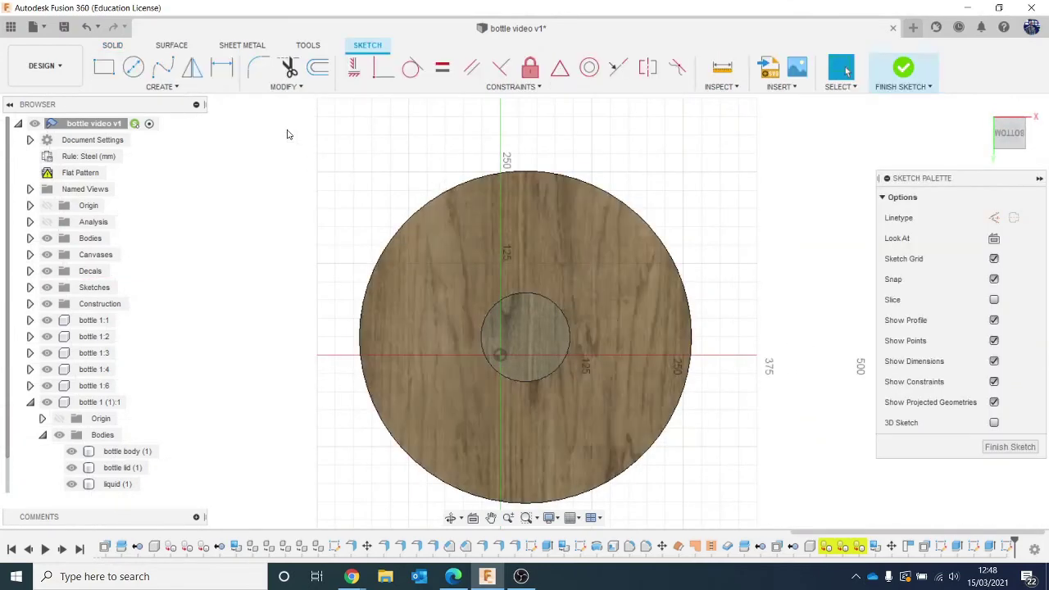
pyautogui.click(133, 68)
pyautogui.click(525, 337)
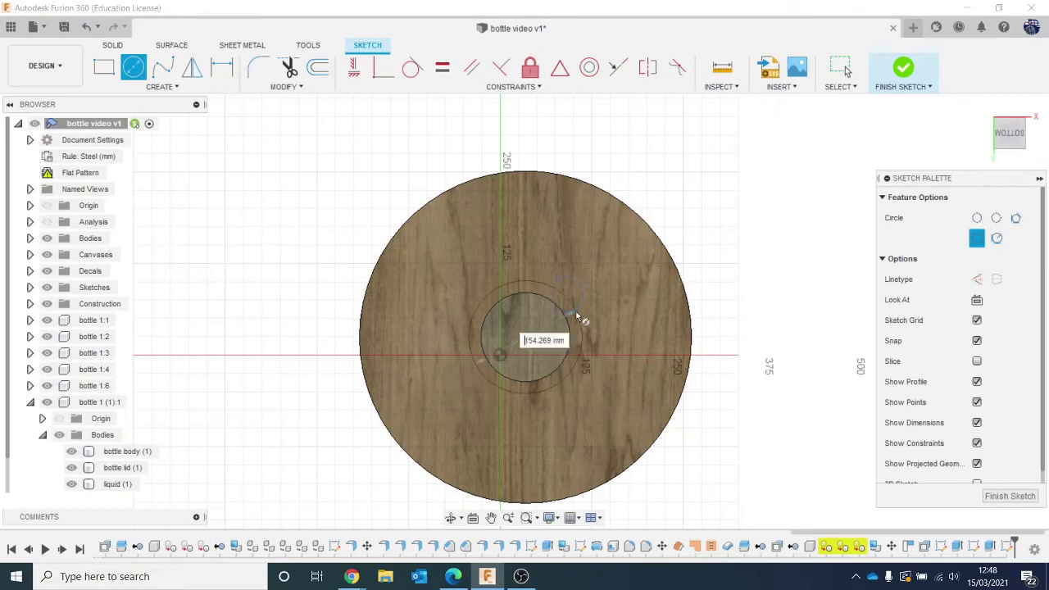
pyautogui.click(590, 295)
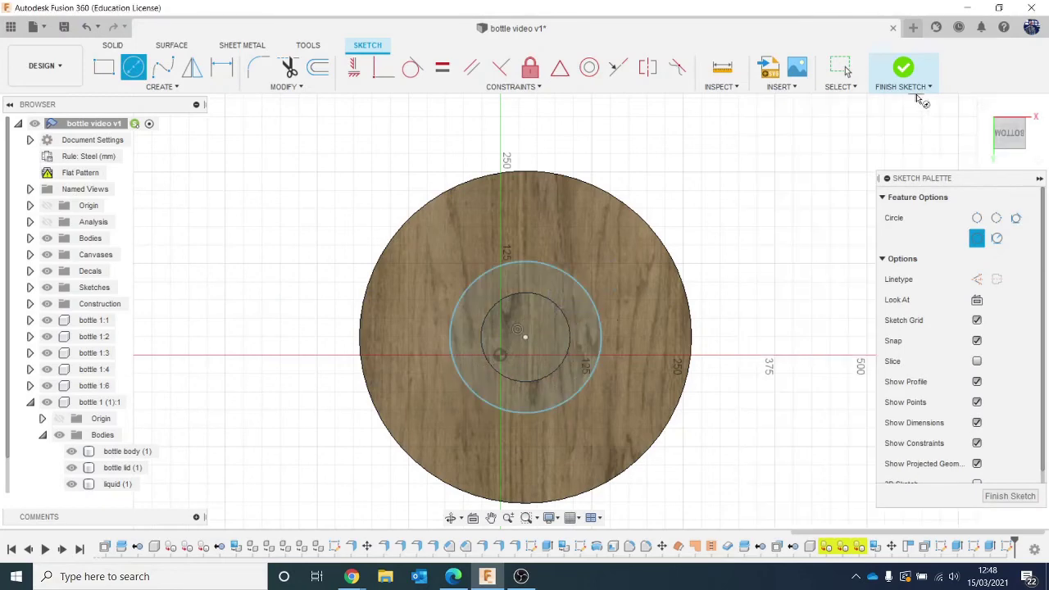
pyautogui.click(904, 69)
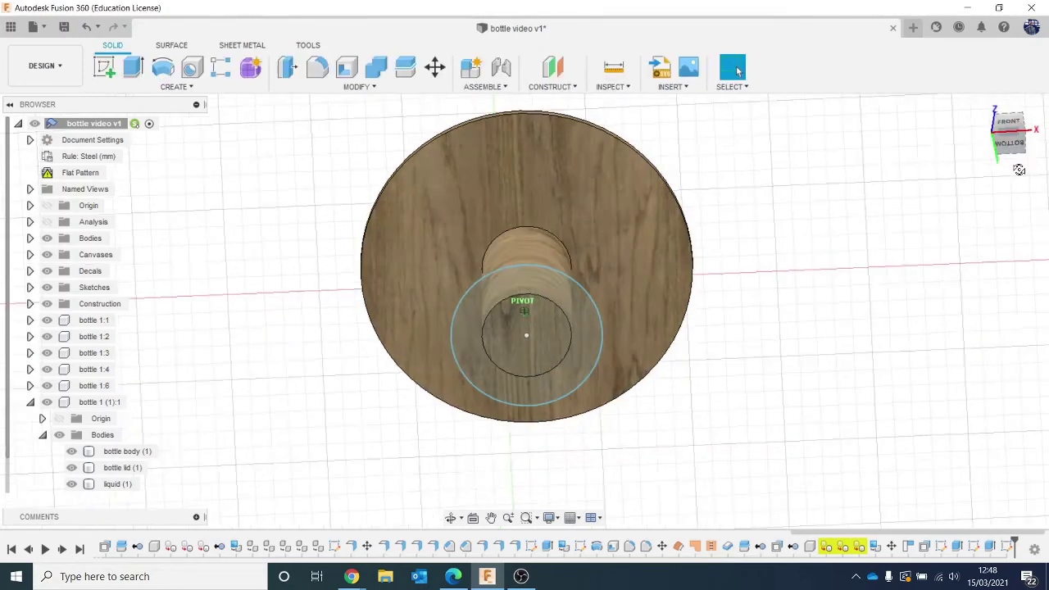
# Extrude both the inner disc and outer ring profiles 20 mm downward to form the table's foot
pyautogui.click(561, 325)
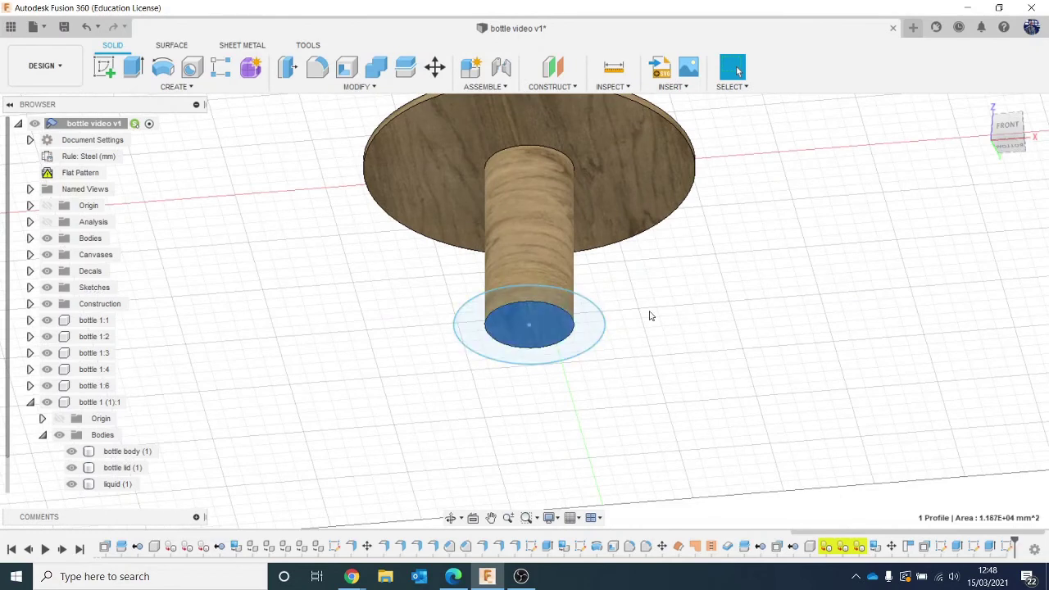
pyautogui.press('e')
pyautogui.click(592, 323)
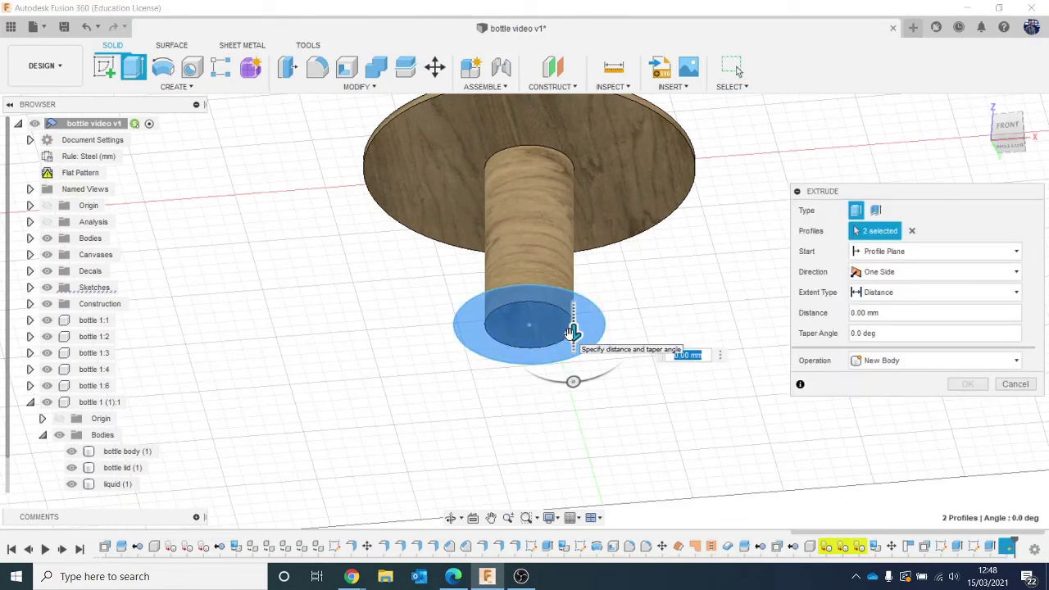
pyautogui.write('20')
pyautogui.press('Return')
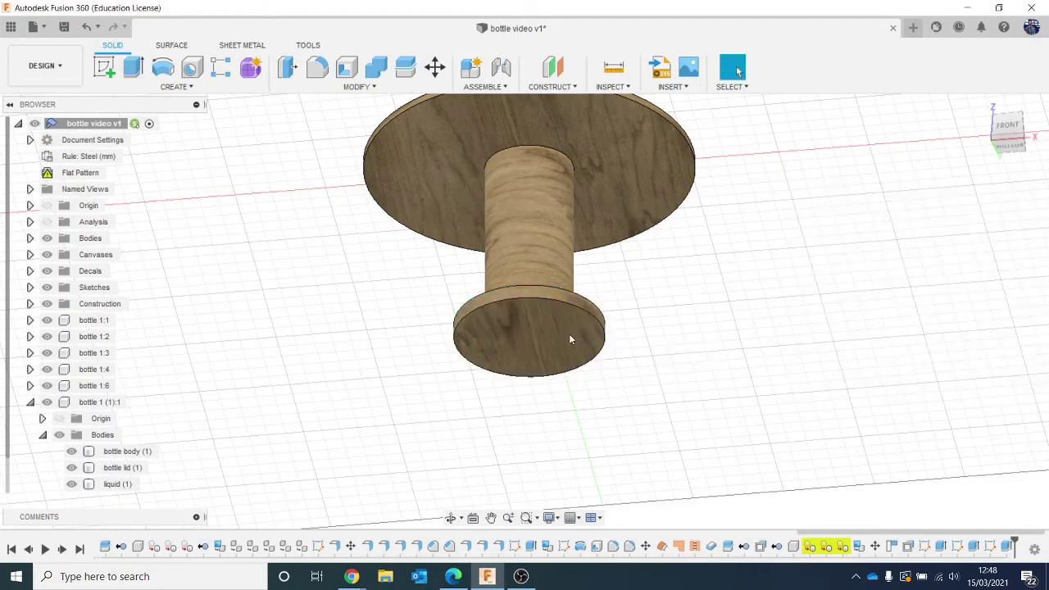
pyautogui.click(983, 108)
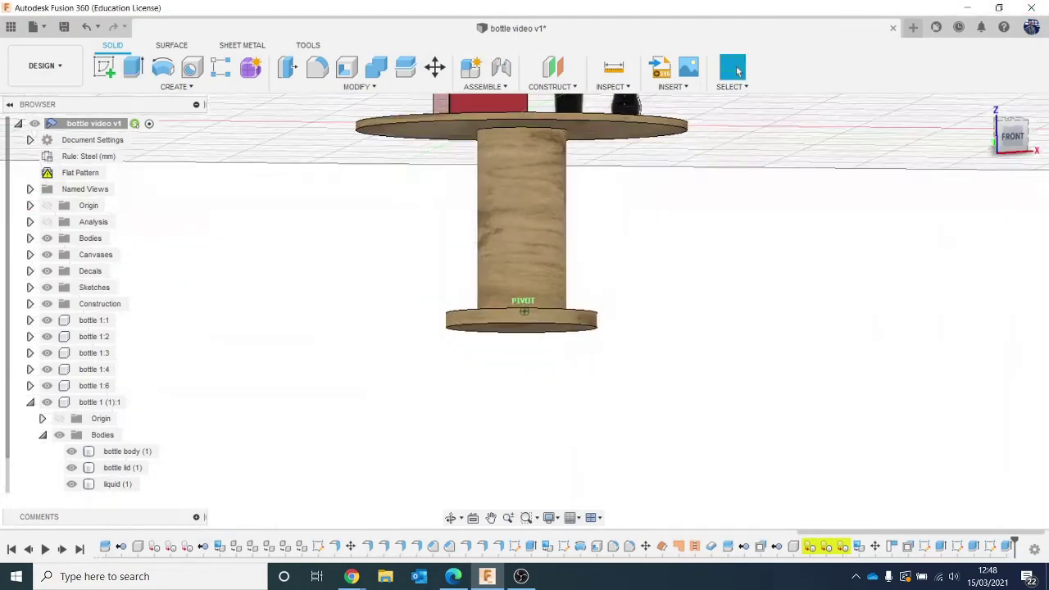
pyautogui.press('Escape')
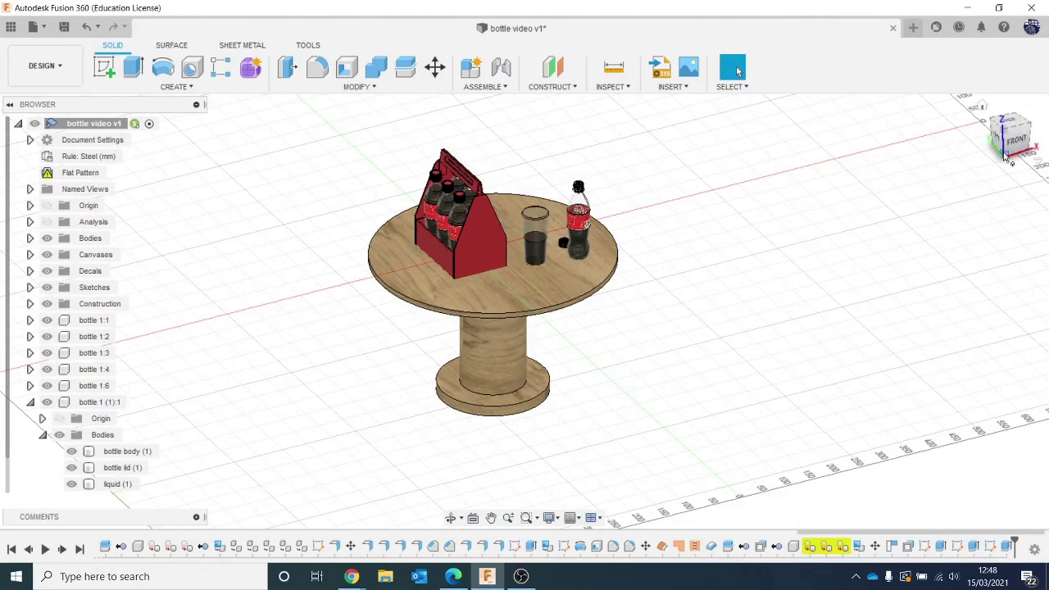
pyautogui.click(1015, 137)
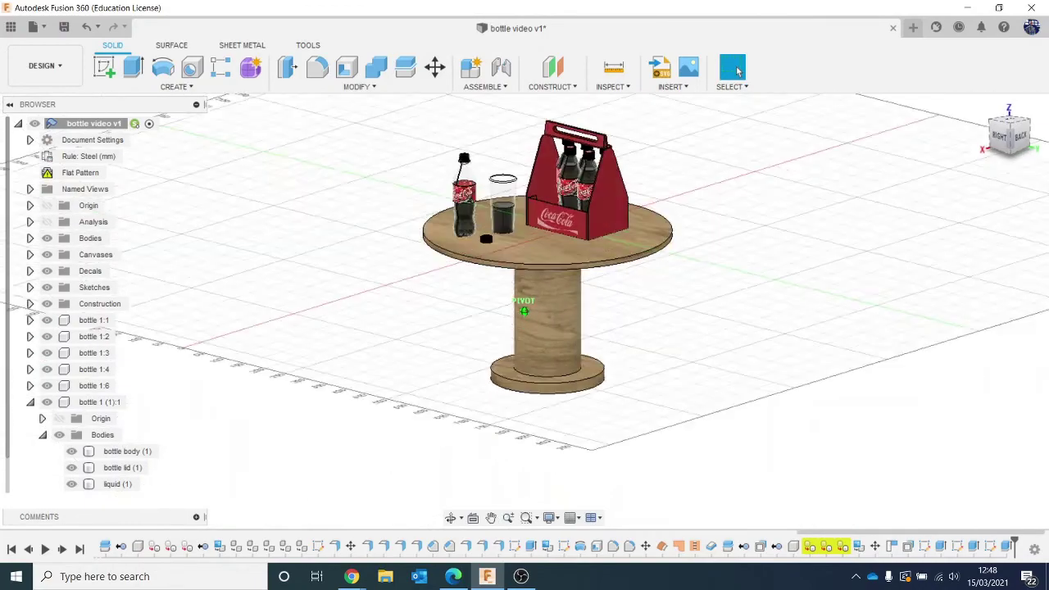
# Switch from the Design to the Render workspace and collapse the rendering gallery
pyautogui.moveTo(948, 269); pyautogui.dragTo(982, 318, button='middle')
pyautogui.scroll(2, 693, 404)
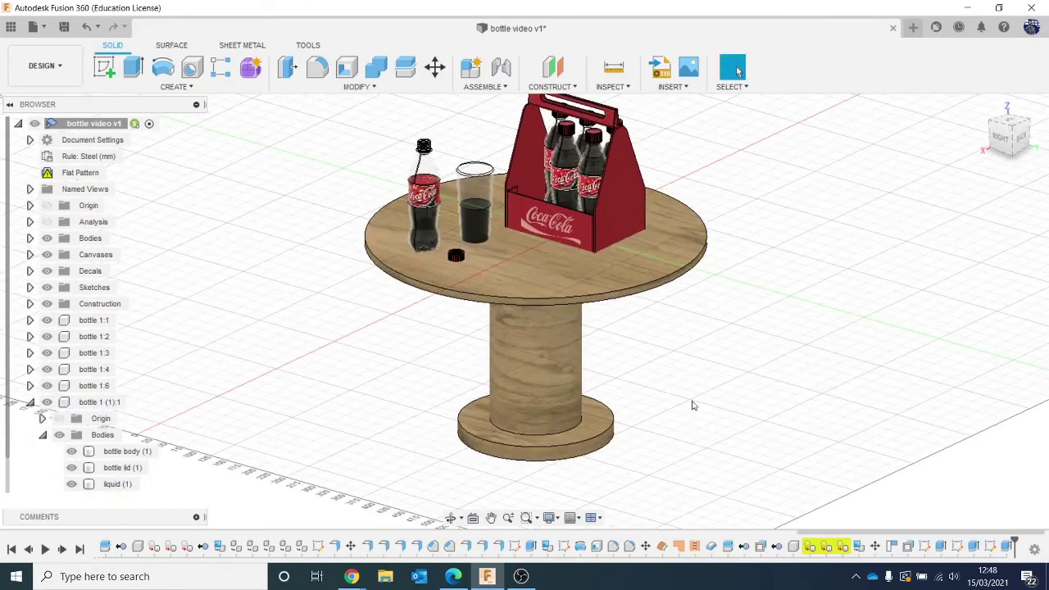
pyautogui.moveTo(757, 361); pyautogui.dragTo(811, 440, button='middle')
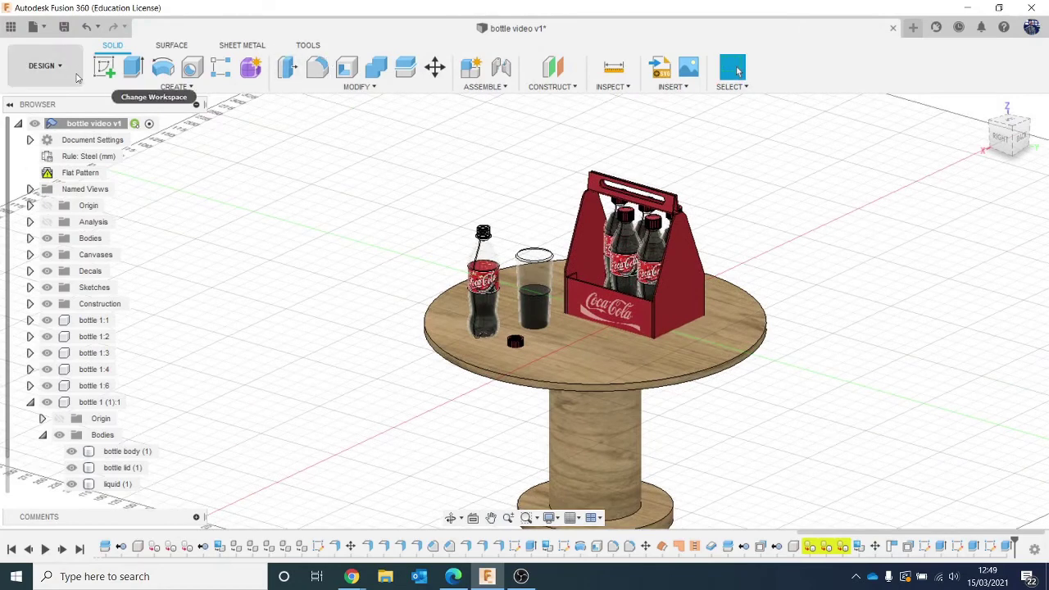
pyautogui.click(45, 65)
pyautogui.click(49, 146)
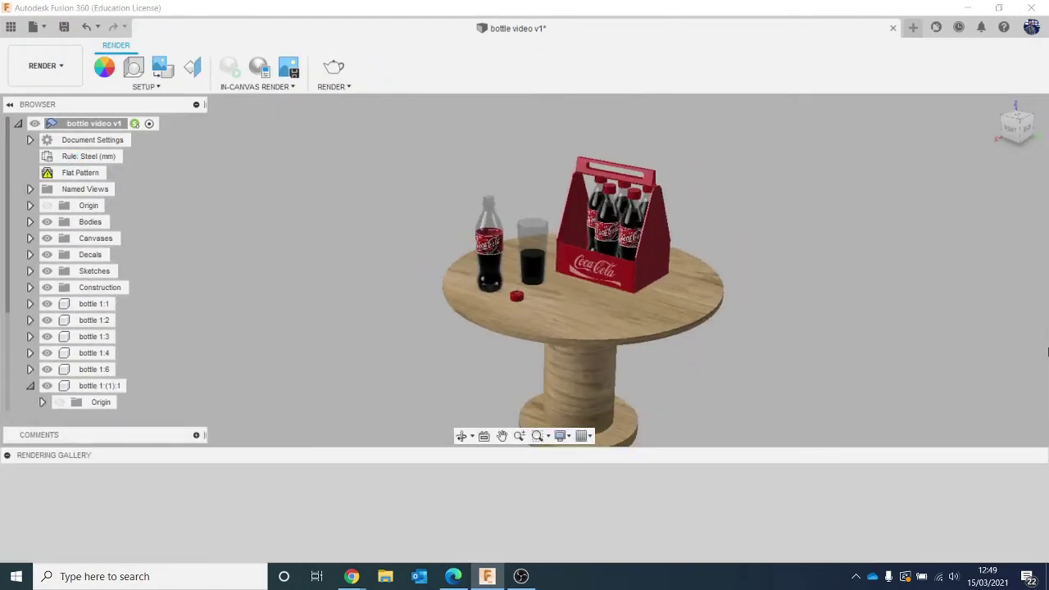
pyautogui.click(6, 456)
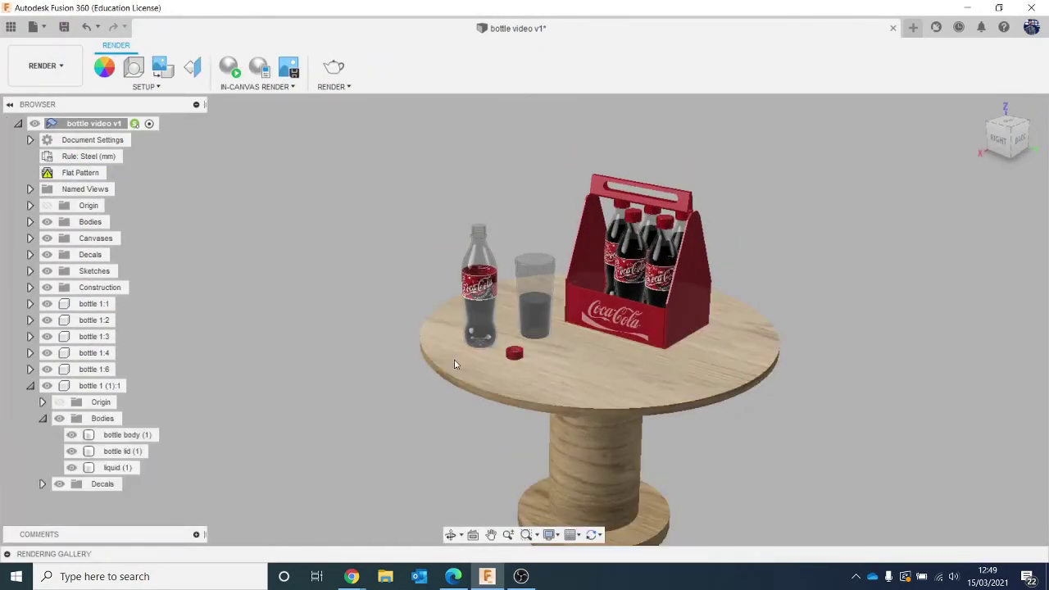
# Examine how the opened bottle, the glass and the loose bottle lid sit on the round tabletop
pyautogui.moveTo(1009, 144); pyautogui.dragTo(1028, 152)
pyautogui.moveTo(796, 368); pyautogui.dragTo(932, 382, button='middle')
pyautogui.scroll(2, 859, 379)
pyautogui.scroll(2, 981, 418)
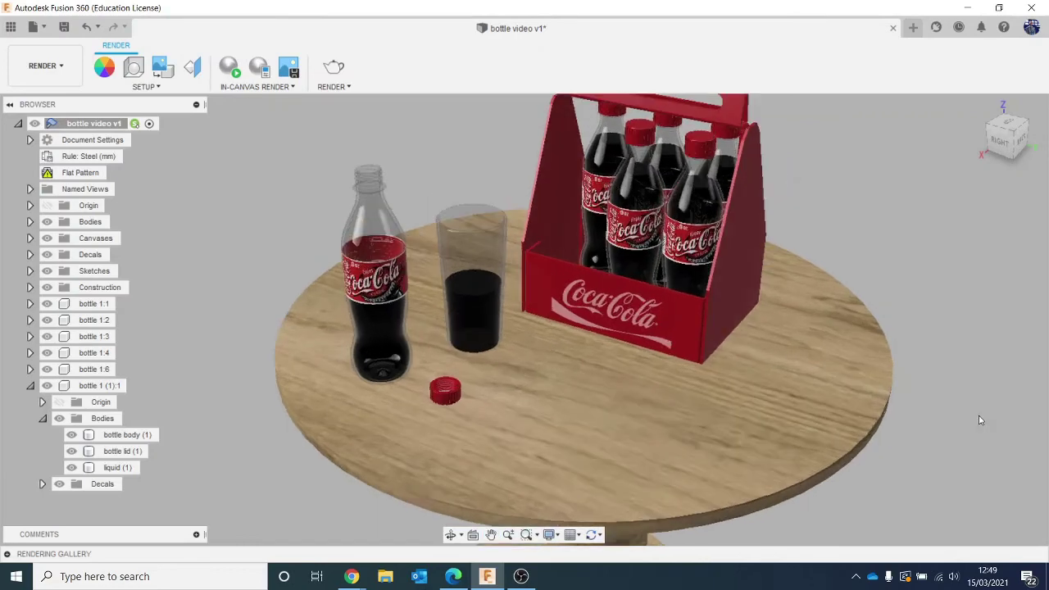
pyautogui.moveTo(979, 402); pyautogui.dragTo(1045, 447, button='middle')
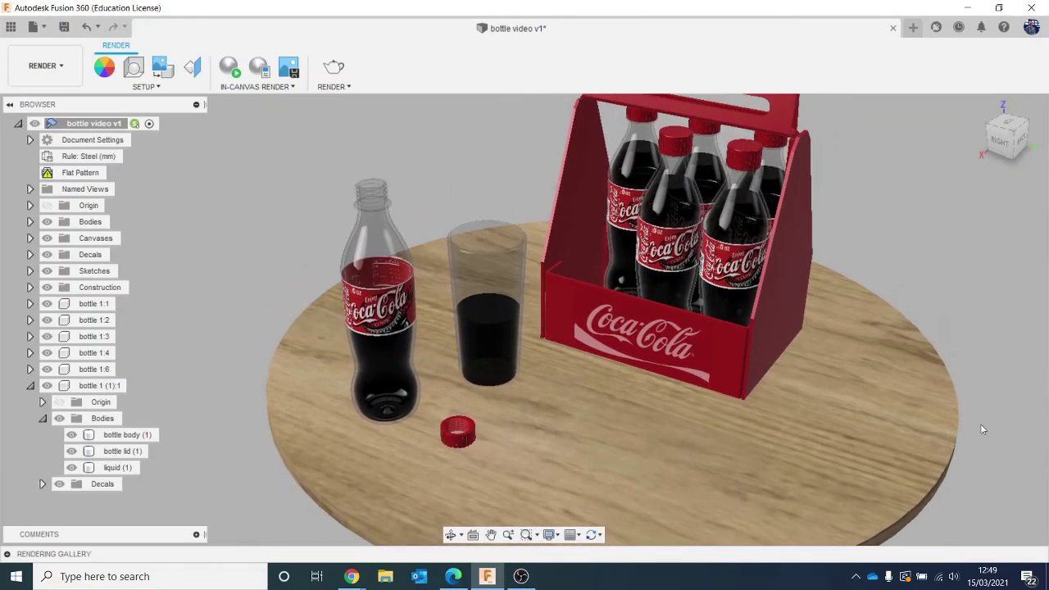
pyautogui.moveTo(966, 362); pyautogui.dragTo(1031, 379, button='middle')
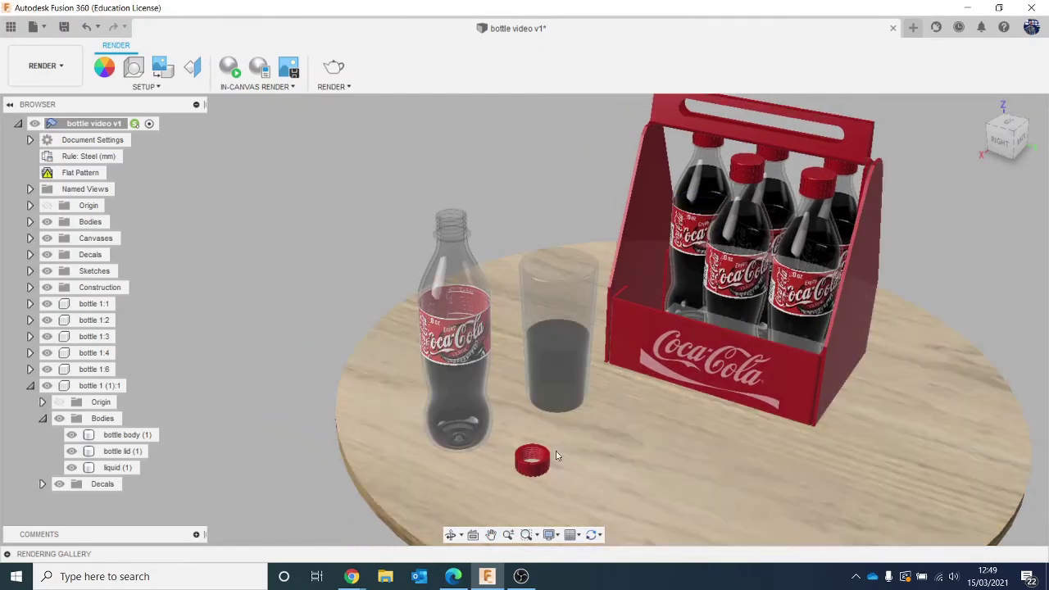
pyautogui.click(533, 465)
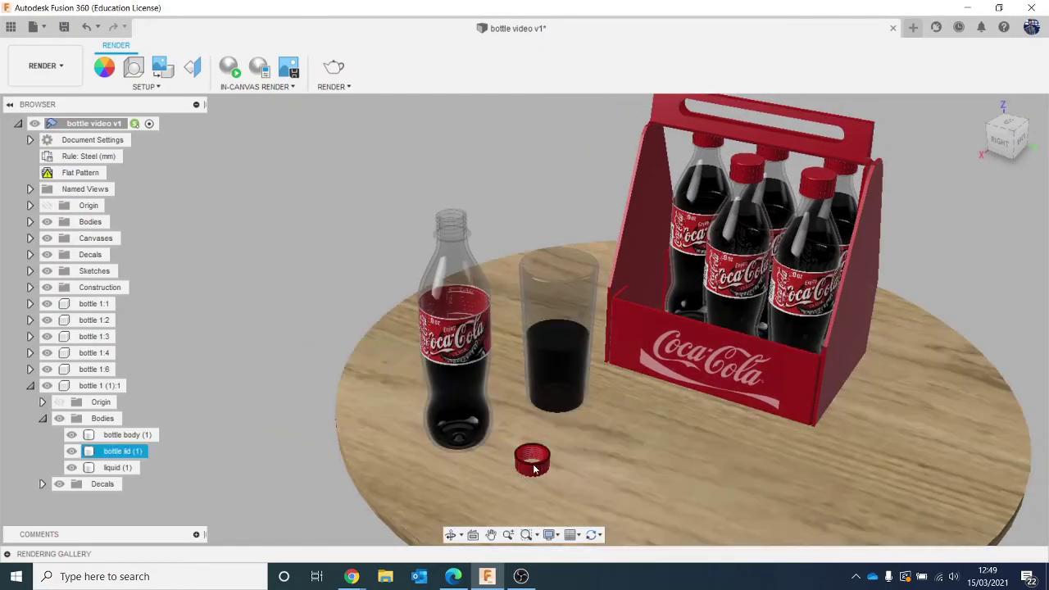
pyautogui.rightClick(112, 461)
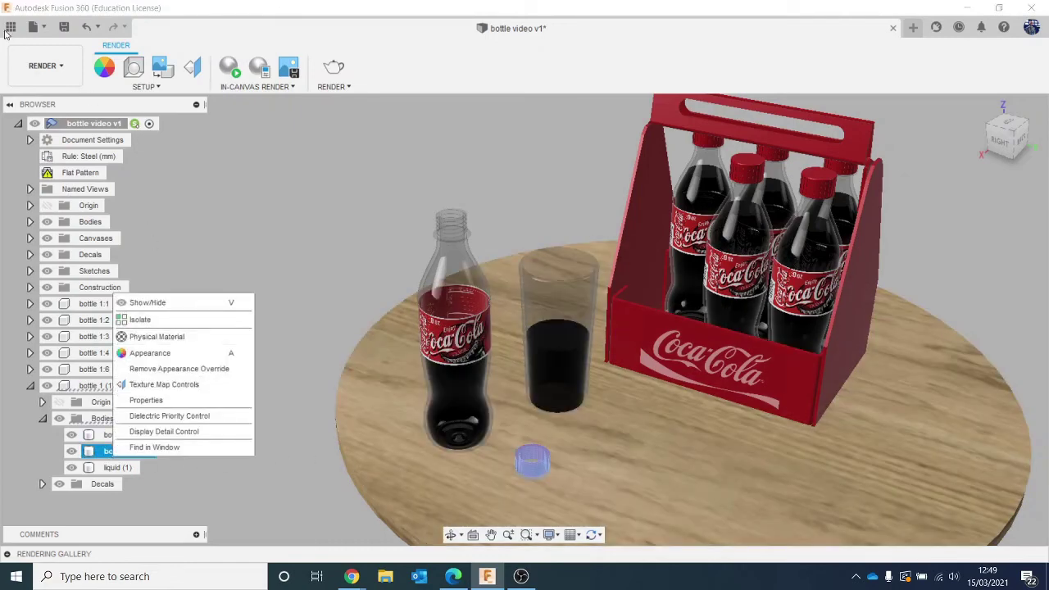
pyautogui.click(283, 232)
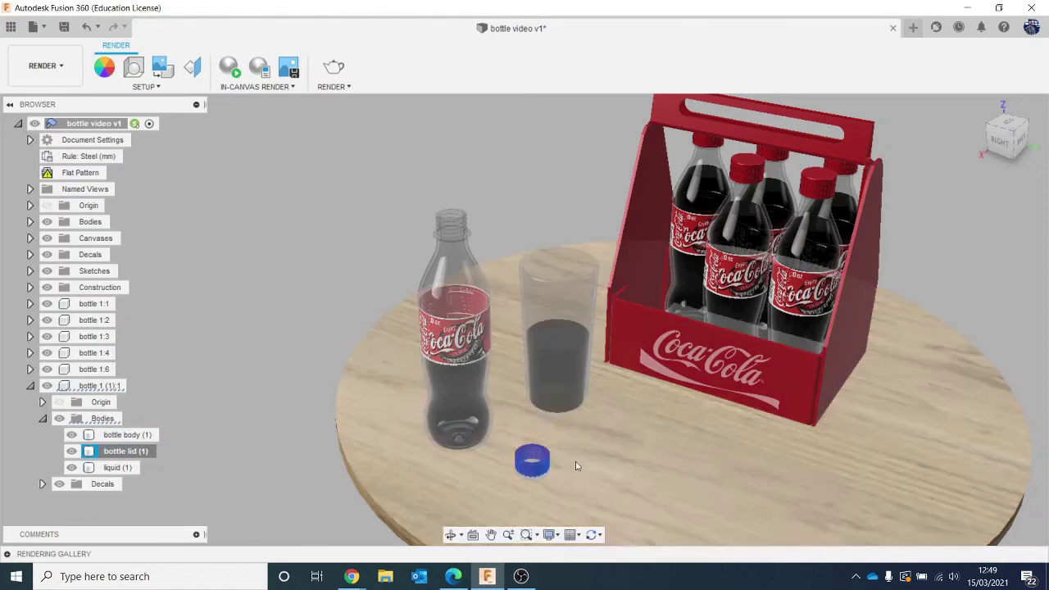
pyautogui.scroll(6, 545, 463)
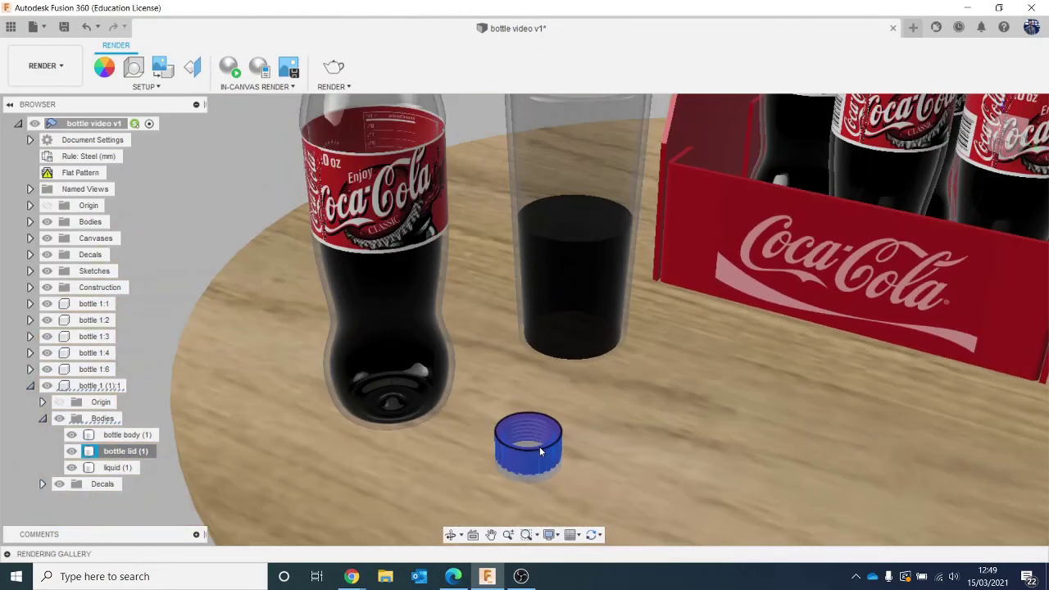
pyautogui.scroll(-5, 539, 447)
# Return to the Design workspace and move the loose bottle lid up about 3.5 mm so it rests on the tabletop
pyautogui.click(45, 65)
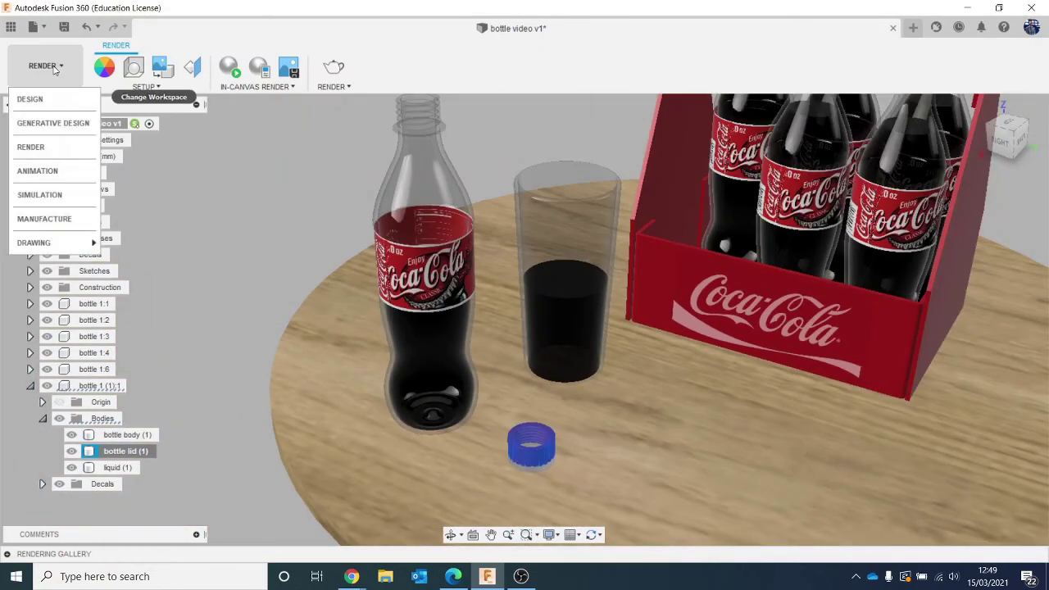
pyautogui.click(55, 97)
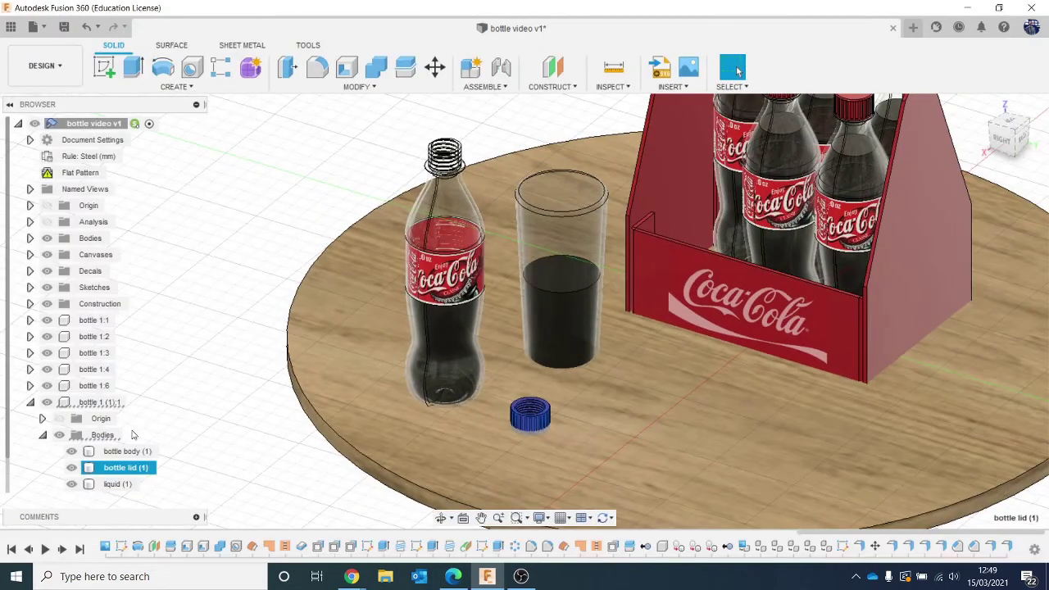
pyautogui.click(113, 469)
pyautogui.rightClick(113, 471)
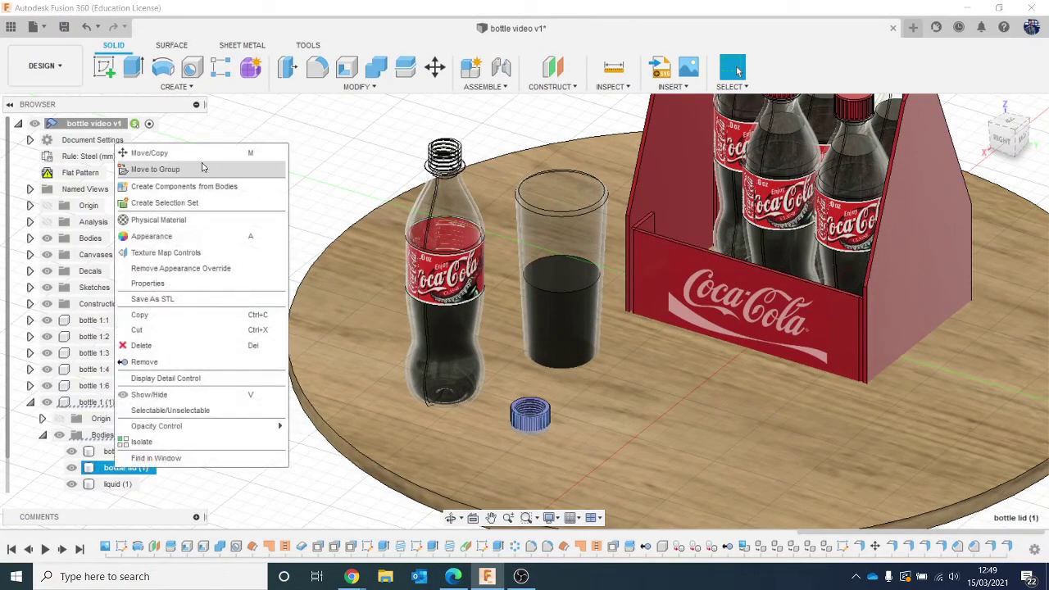
pyautogui.click(826, 263)
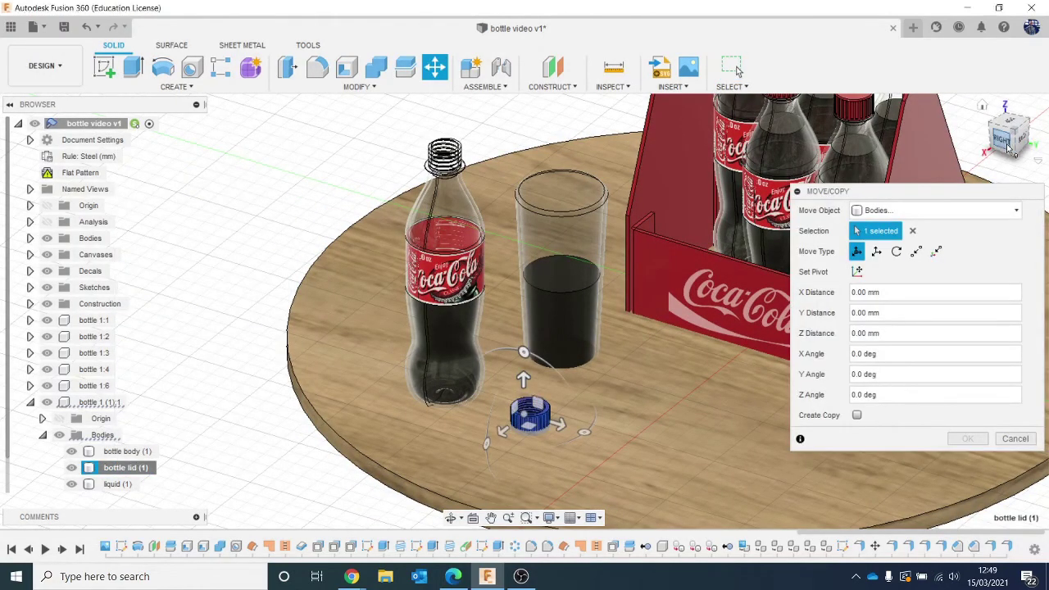
pyautogui.click(1001, 139)
pyautogui.scroll(6, 642, 312)
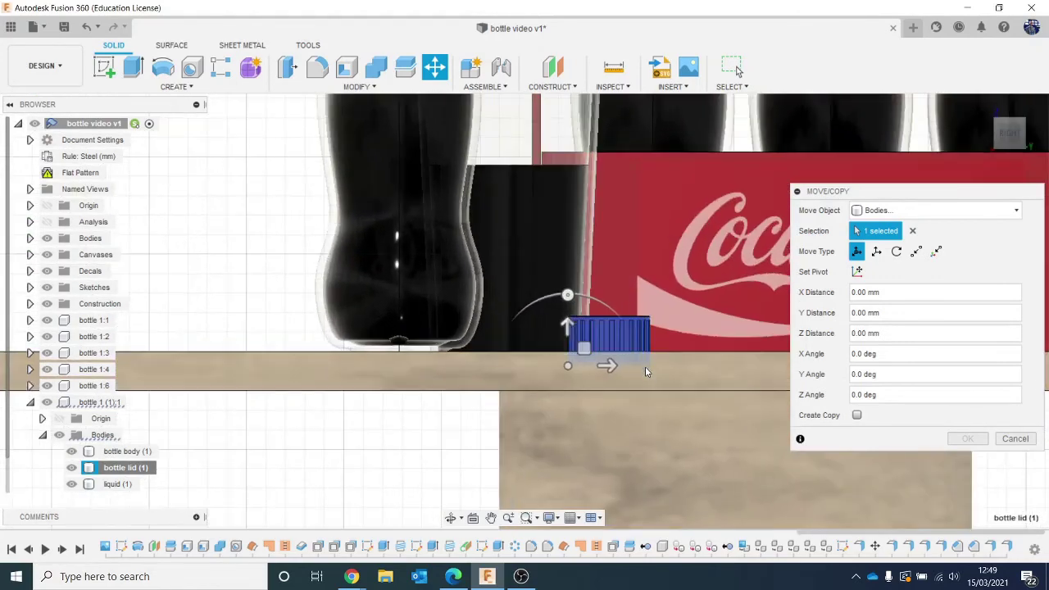
pyautogui.moveTo(549, 324); pyautogui.dragTo(531, 308)
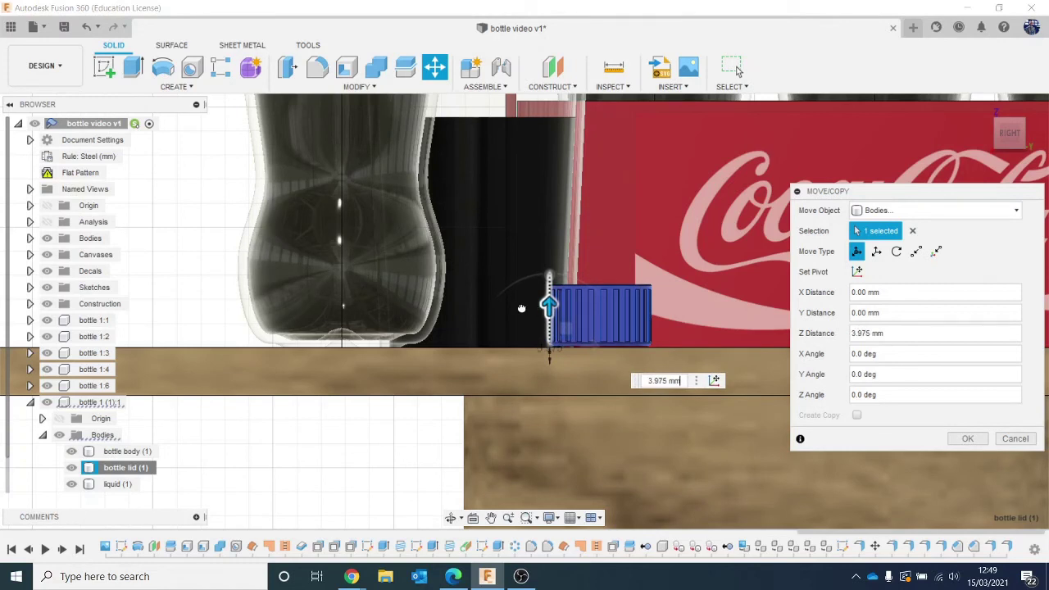
pyautogui.moveTo(516, 308); pyautogui.dragTo(515, 310)
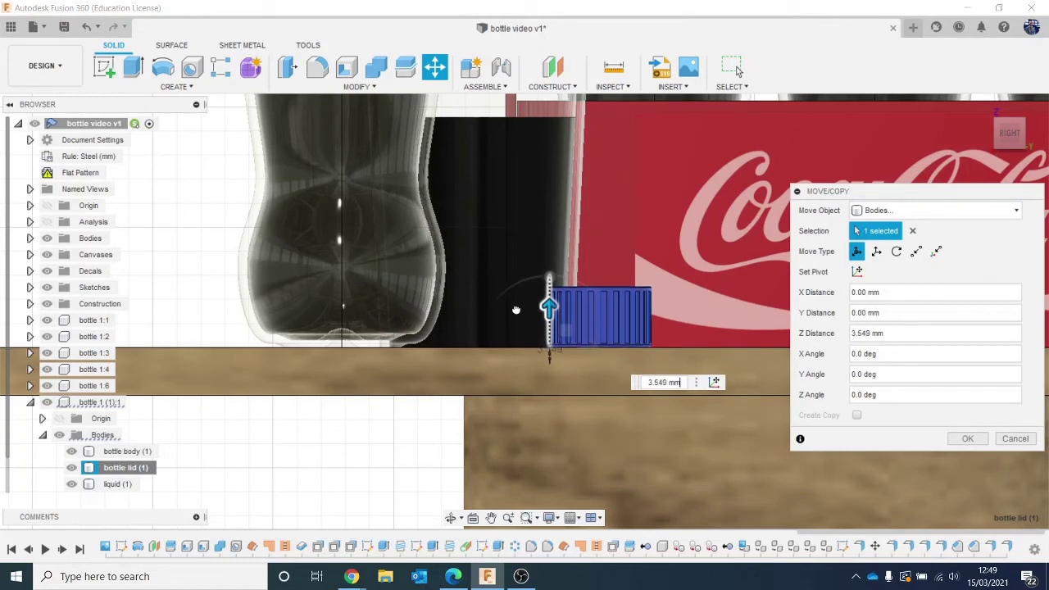
pyautogui.click(967, 436)
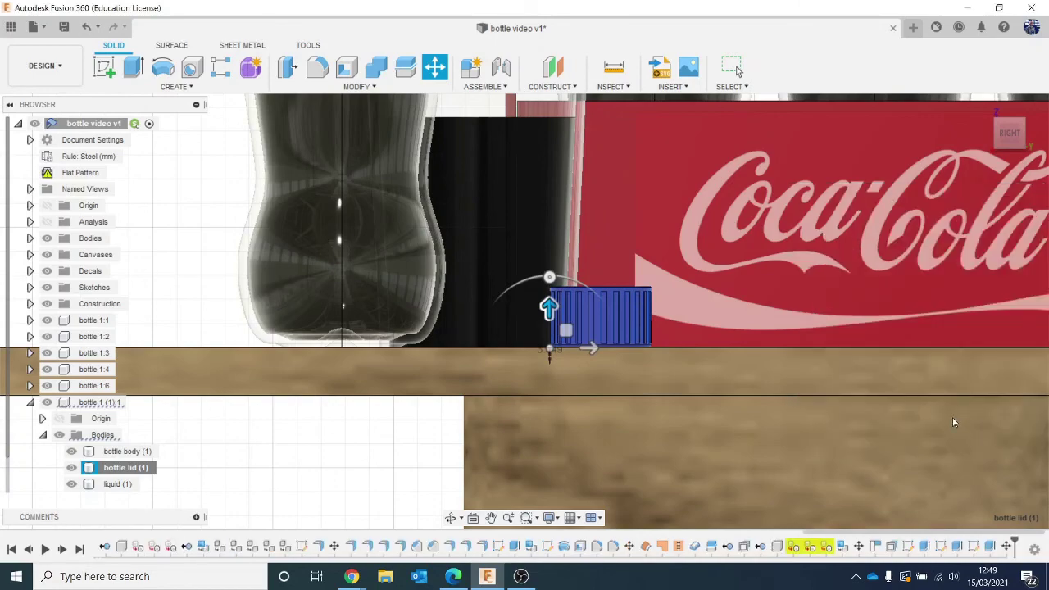
# Switch back to the Render workspace and frame the carrier, glass, opened bottle and lid on the table from a slightly raised corner view
pyautogui.moveTo(1009, 128); pyautogui.dragTo(1006, 197)
pyautogui.moveTo(805, 427); pyautogui.dragTo(767, 213, button='middle')
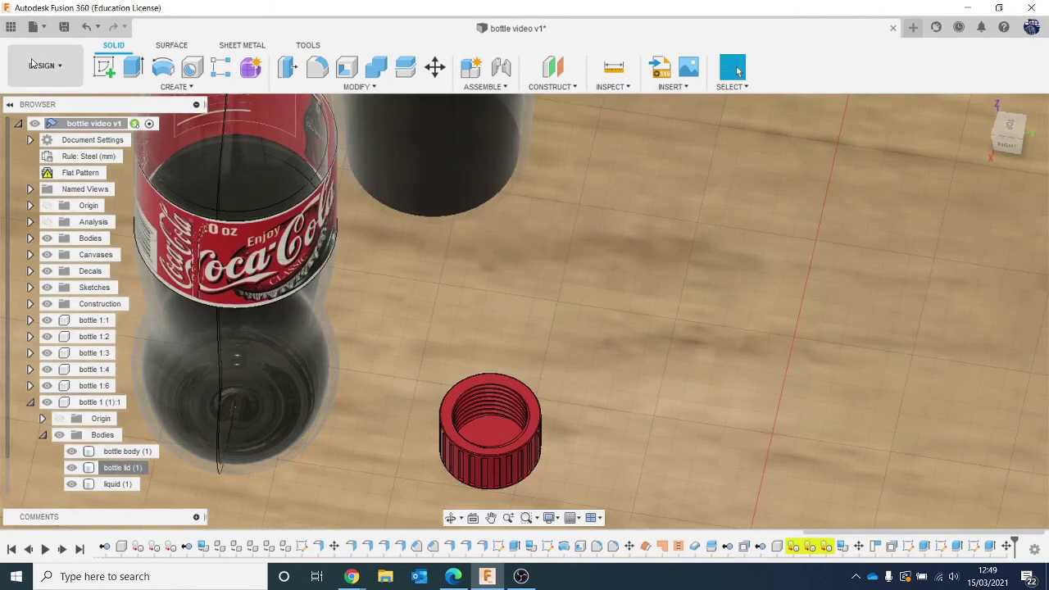
pyautogui.click(45, 66)
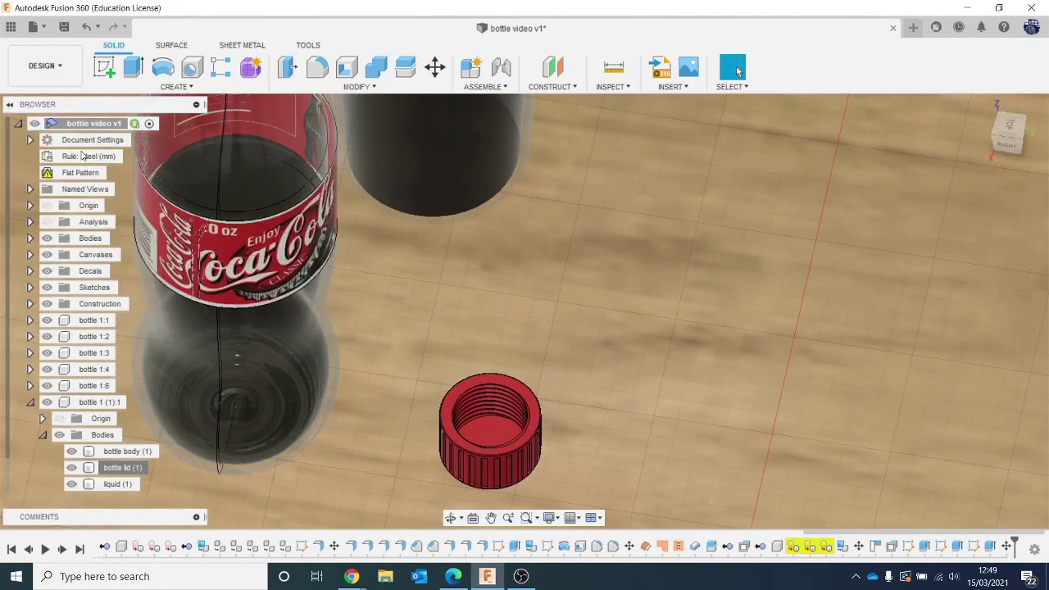
pyautogui.scroll(-5, 492, 334)
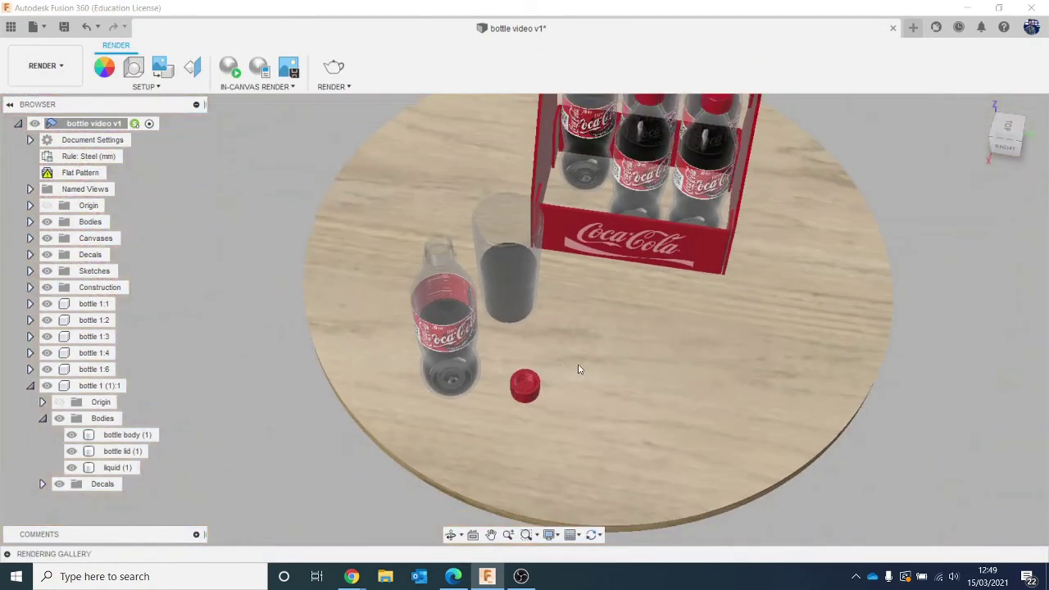
pyautogui.scroll(-2, 631, 368)
pyautogui.moveTo(712, 365); pyautogui.dragTo(653, 363, button='middle')
pyautogui.moveTo(1008, 146); pyautogui.dragTo(976, 123)
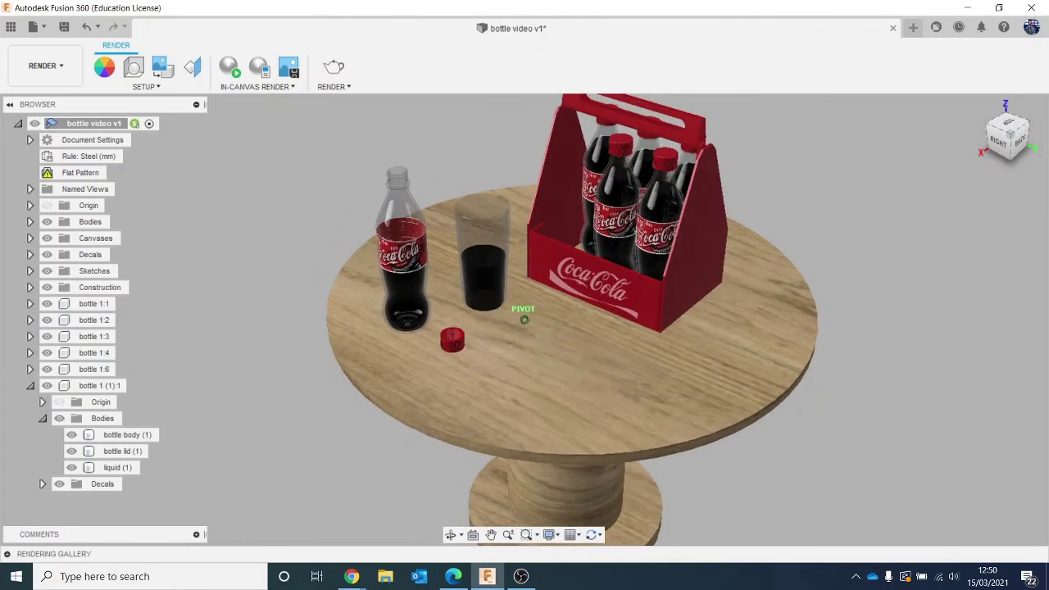
pyautogui.keyDown('shift'); pyautogui.moveTo(843, 342); pyautogui.dragTo(843, 319, button='middle'); pyautogui.keyUp('shift')
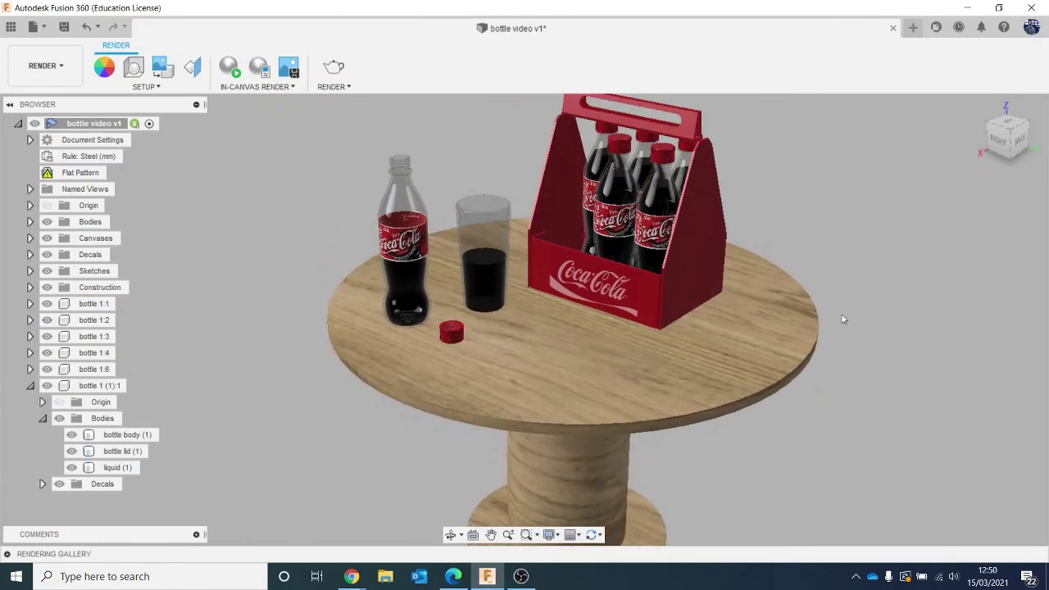
pyautogui.moveTo(890, 253); pyautogui.dragTo(953, 323, button='middle')
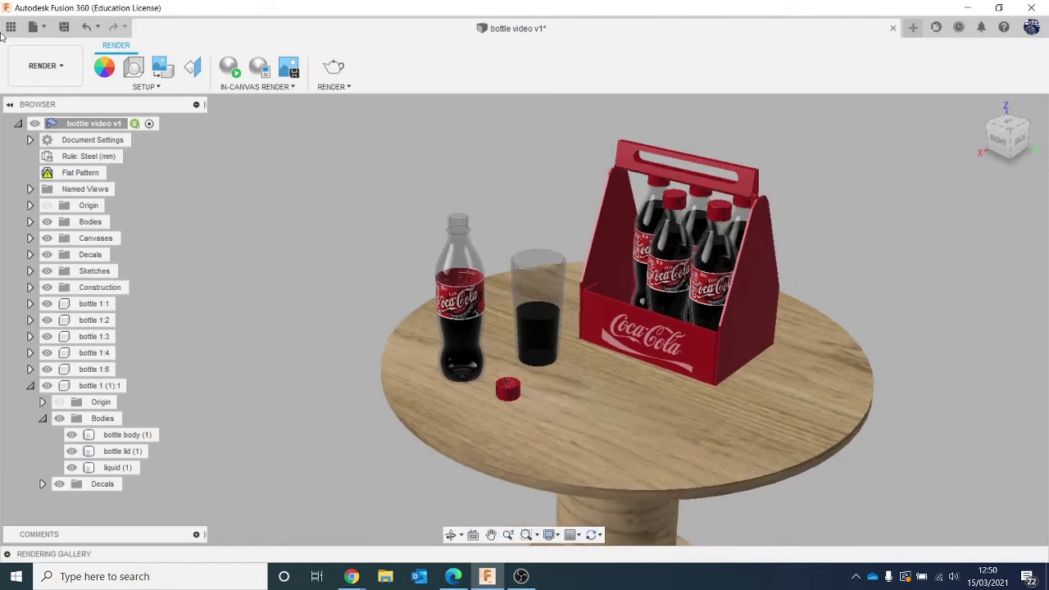
# Open the scene settings and set the background to Environment instead of a solid colour
pyautogui.click(135, 68)
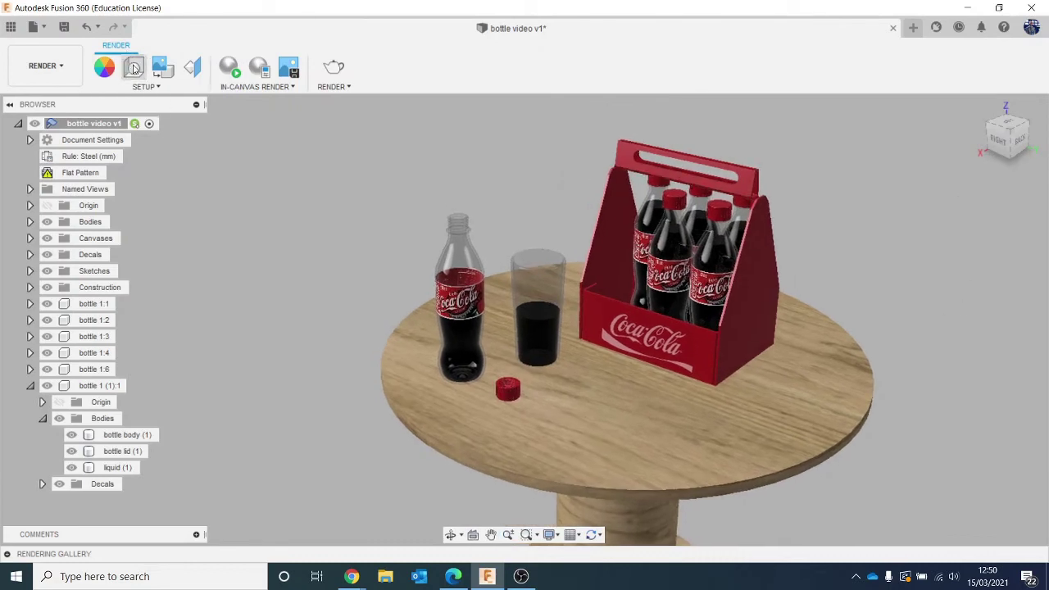
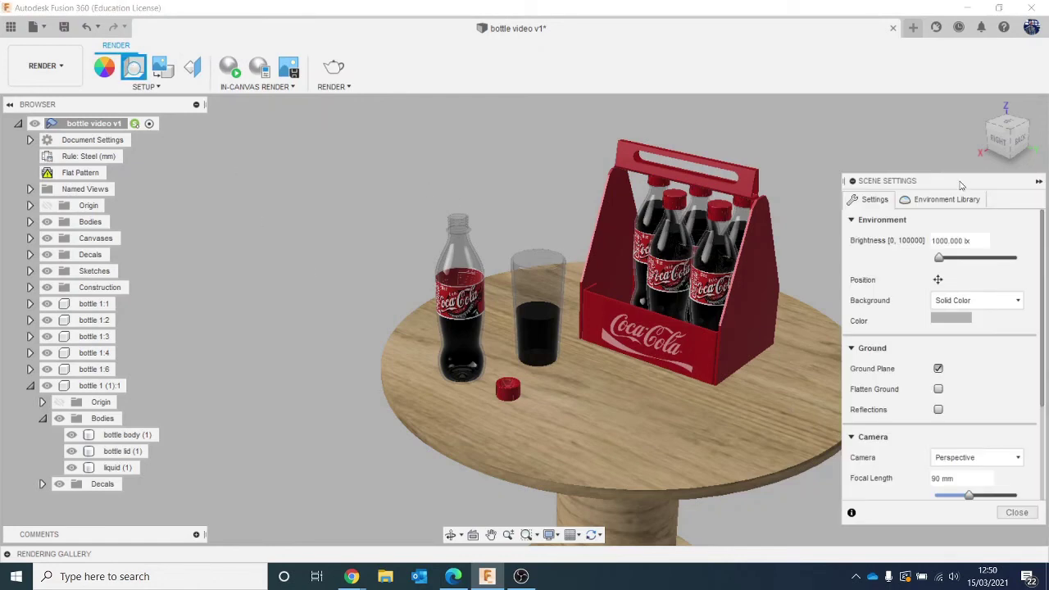
pyautogui.moveTo(962, 186); pyautogui.dragTo(938, 162)
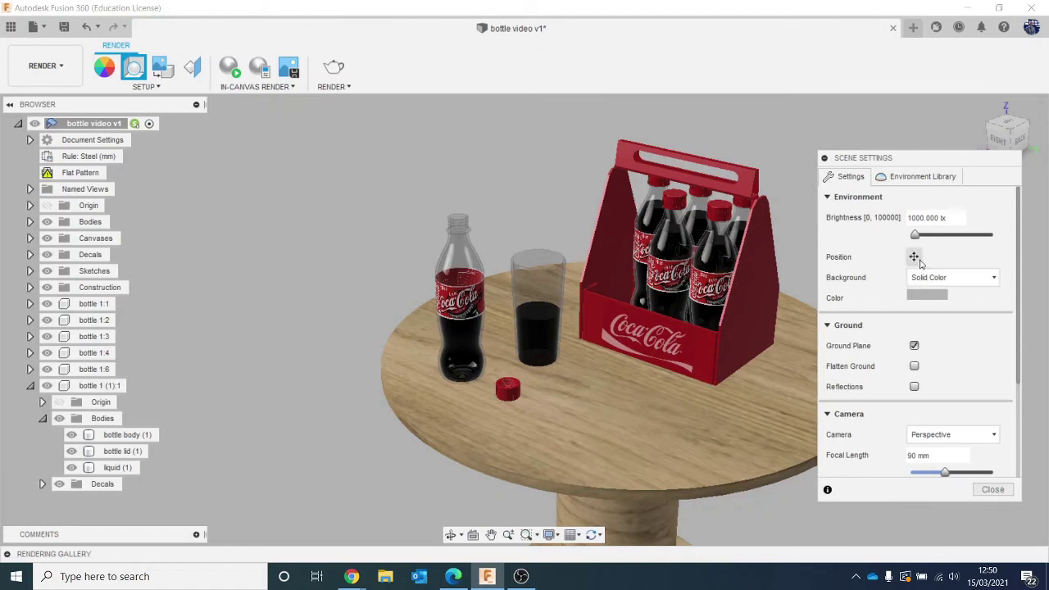
pyautogui.click(942, 279)
pyautogui.click(945, 298)
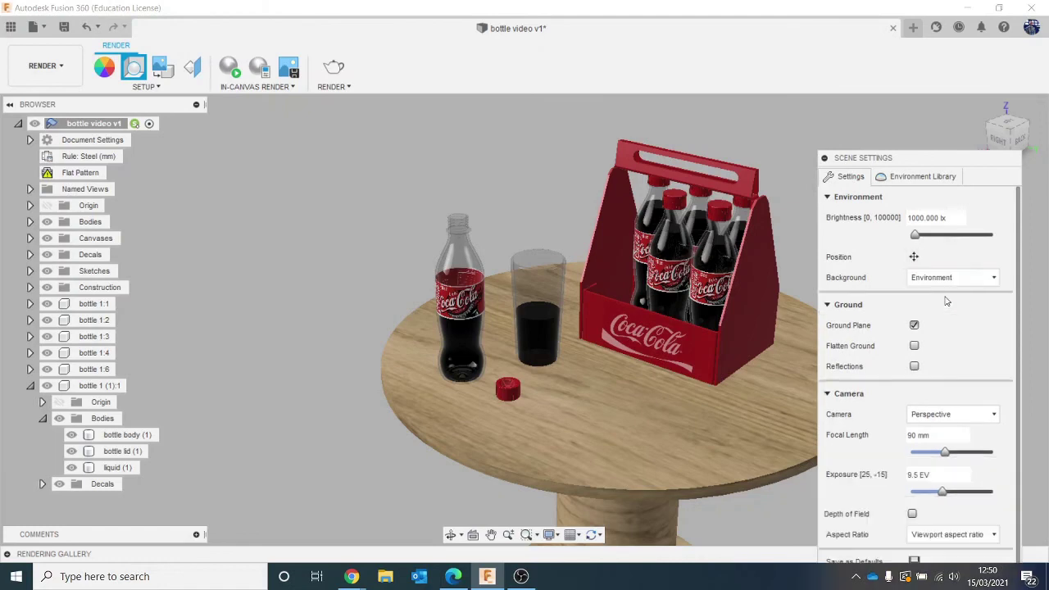
# Apply the Cool Light environment from the Fusion 360 environment library to the scene
pyautogui.click(900, 181)
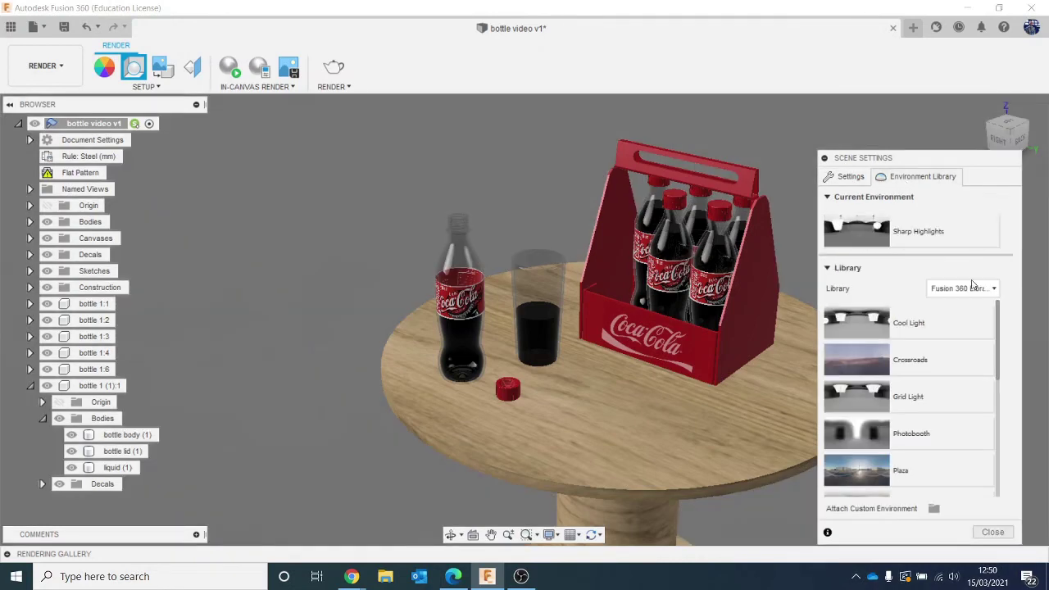
pyautogui.scroll(-5, 960, 352)
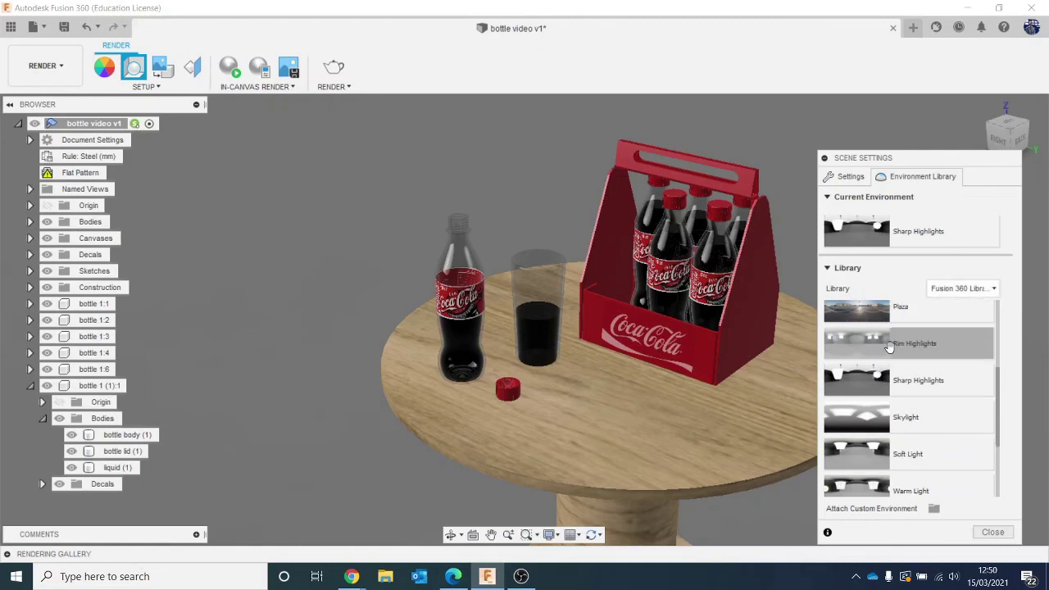
pyautogui.scroll(4, 908, 382)
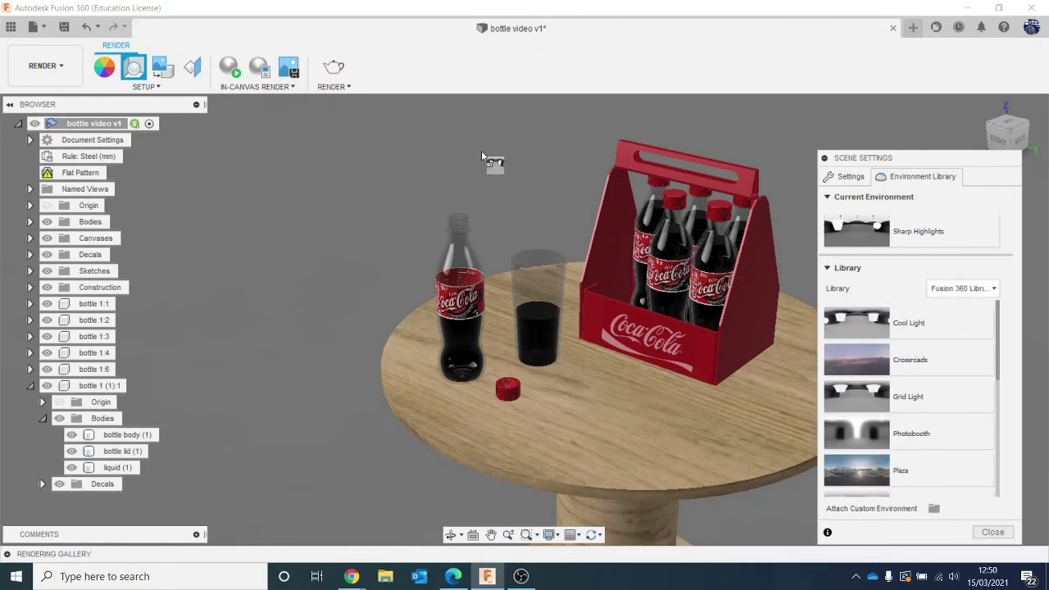
pyautogui.moveTo(481, 151); pyautogui.dragTo(483, 152)
# Apply the Plaza environment from the library as the scene's surroundings
pyautogui.scroll(-5, 910, 412)
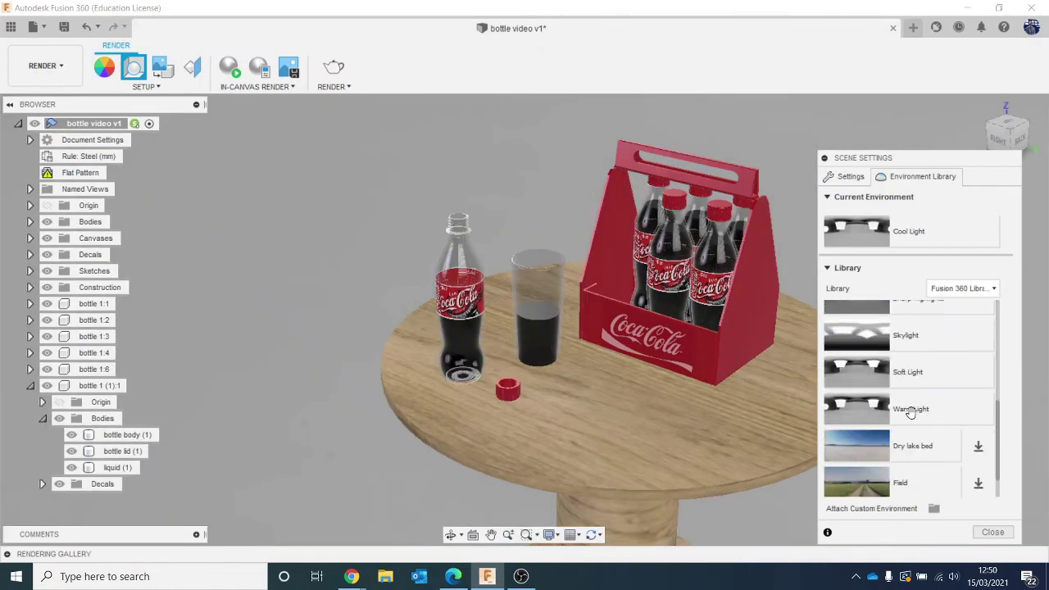
pyautogui.scroll(-1, 910, 412)
pyautogui.scroll(3, 913, 416)
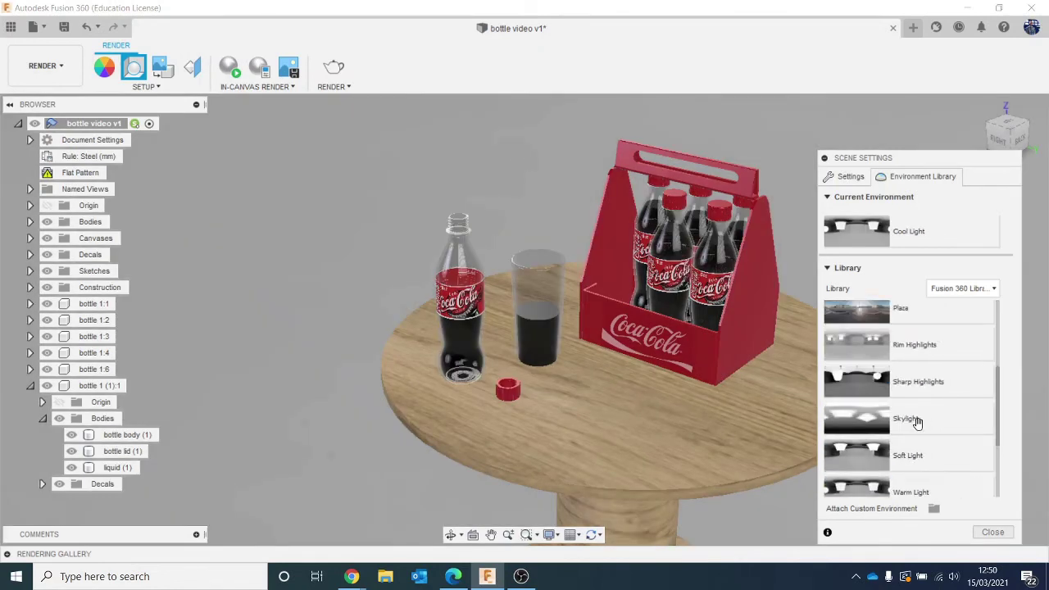
pyautogui.scroll(2, 917, 421)
pyautogui.moveTo(918, 400); pyautogui.dragTo(413, 168)
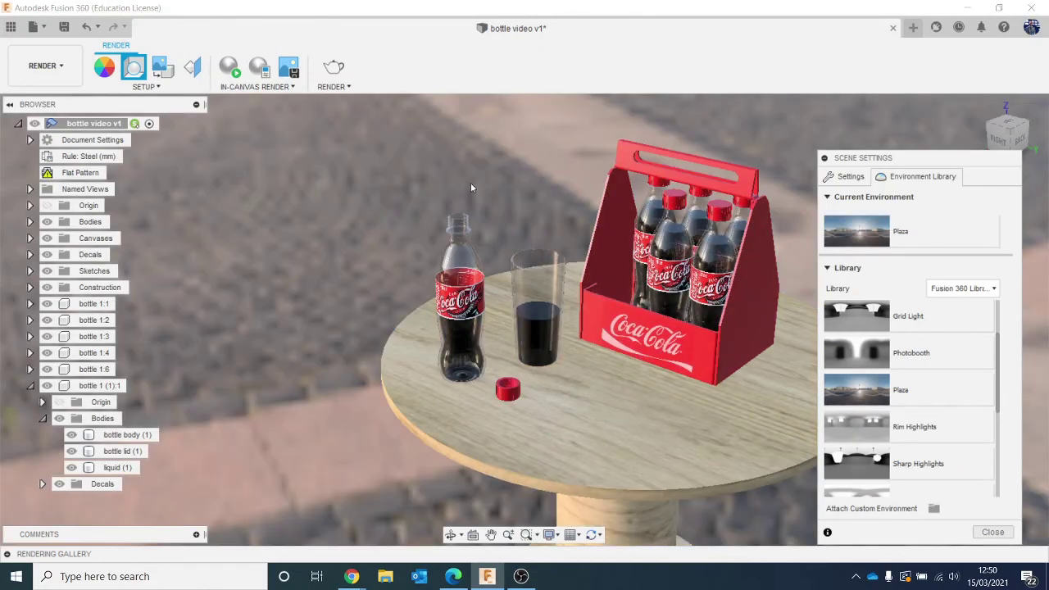
# Set the scene background to Solid Color and restore the default scene settings
pyautogui.scroll(-3, 472, 184)
pyautogui.scroll(2, 559, 227)
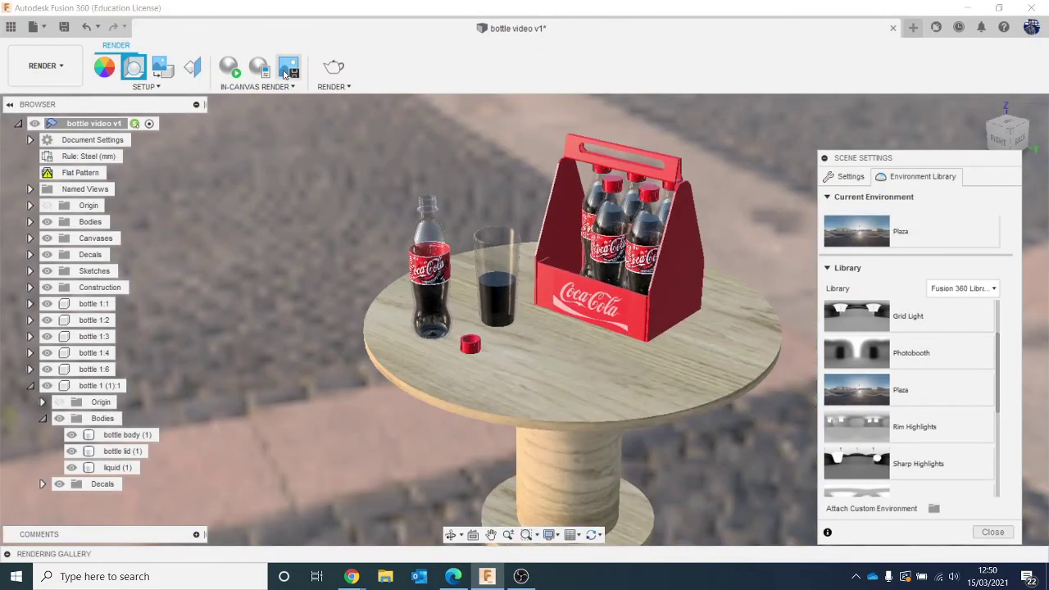
pyautogui.scroll(-5, 959, 414)
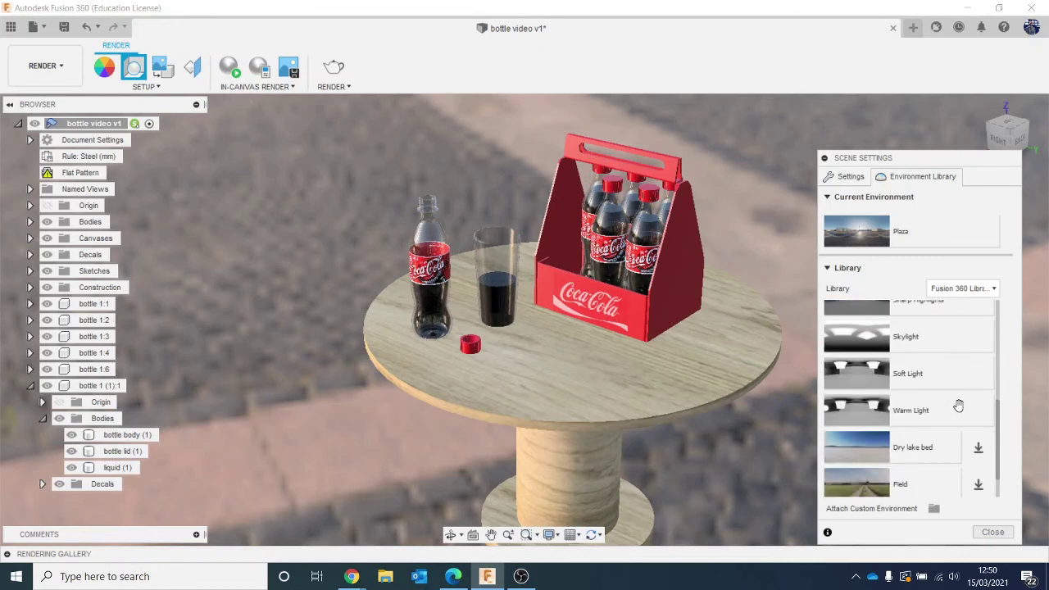
pyautogui.scroll(5, 918, 434)
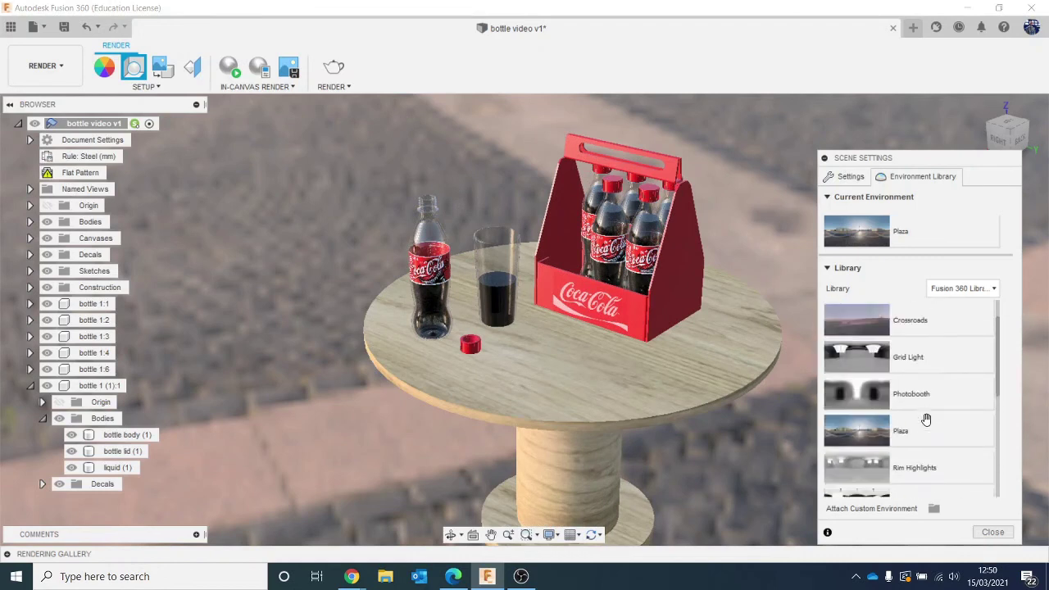
pyautogui.click(845, 177)
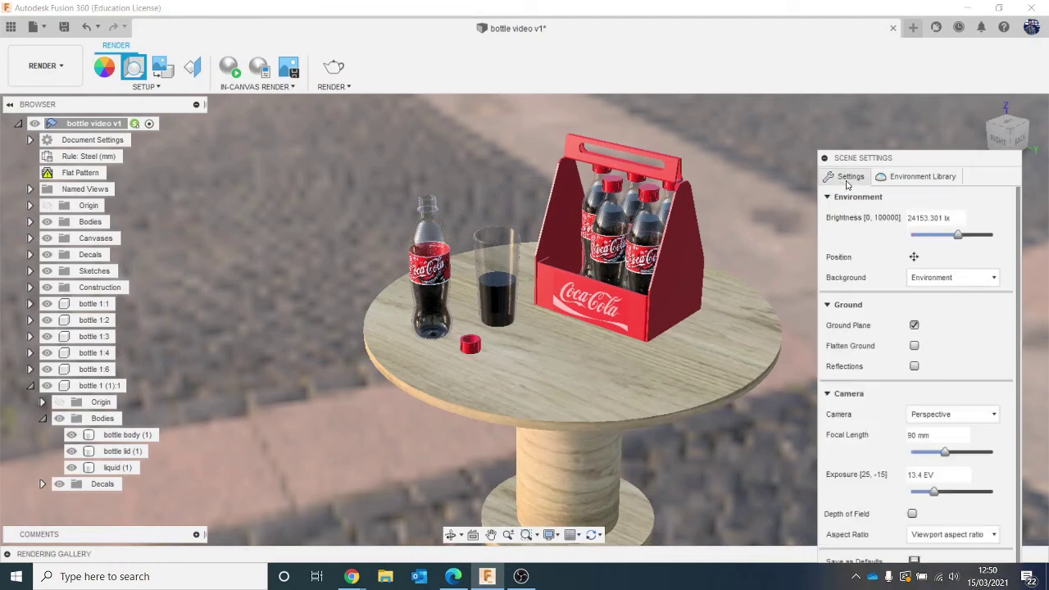
pyautogui.click(951, 278)
pyautogui.click(951, 310)
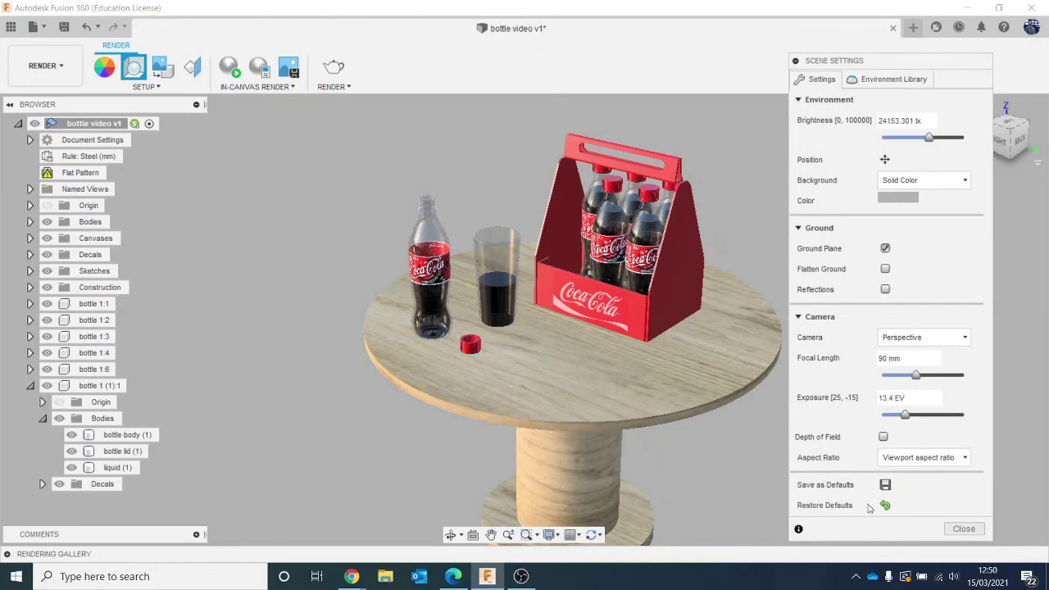
pyautogui.click(885, 506)
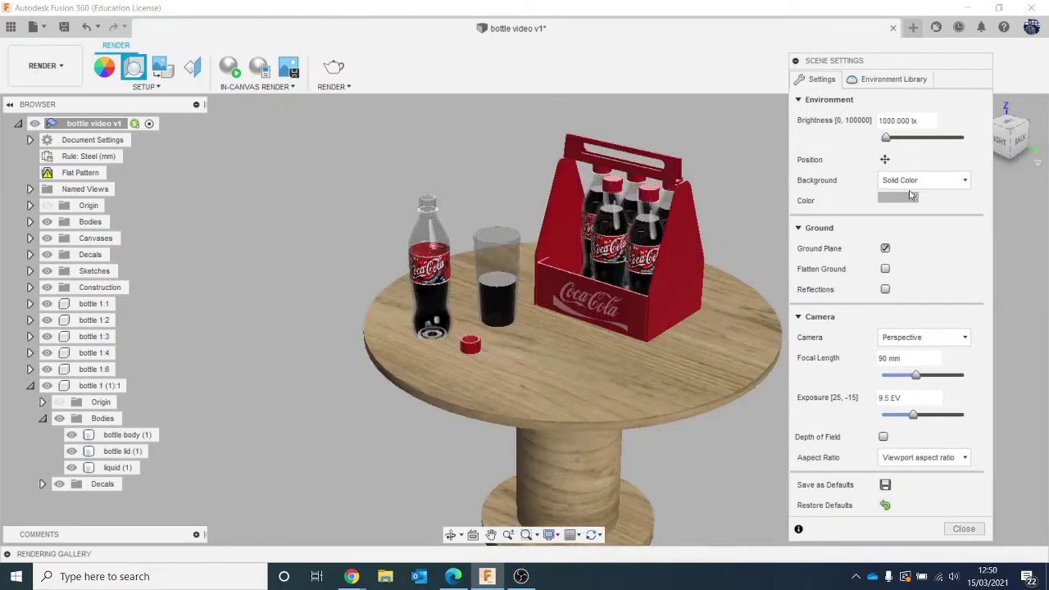
# Try out the Cool Light and Photobooth environments from the Fusion 360 library on the scene
pyautogui.click(887, 90)
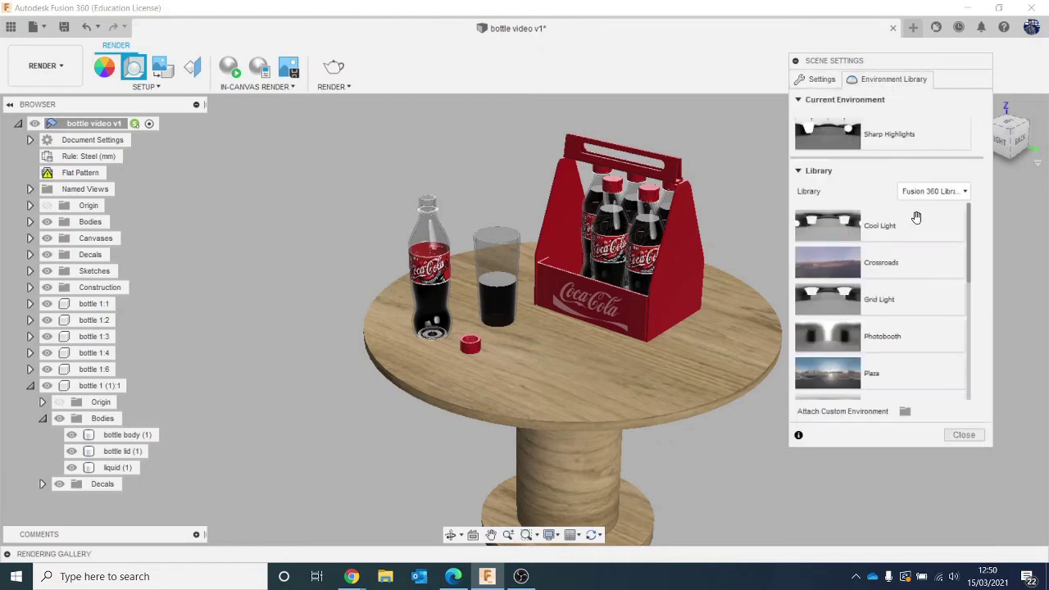
pyautogui.moveTo(456, 125); pyautogui.dragTo(457, 126)
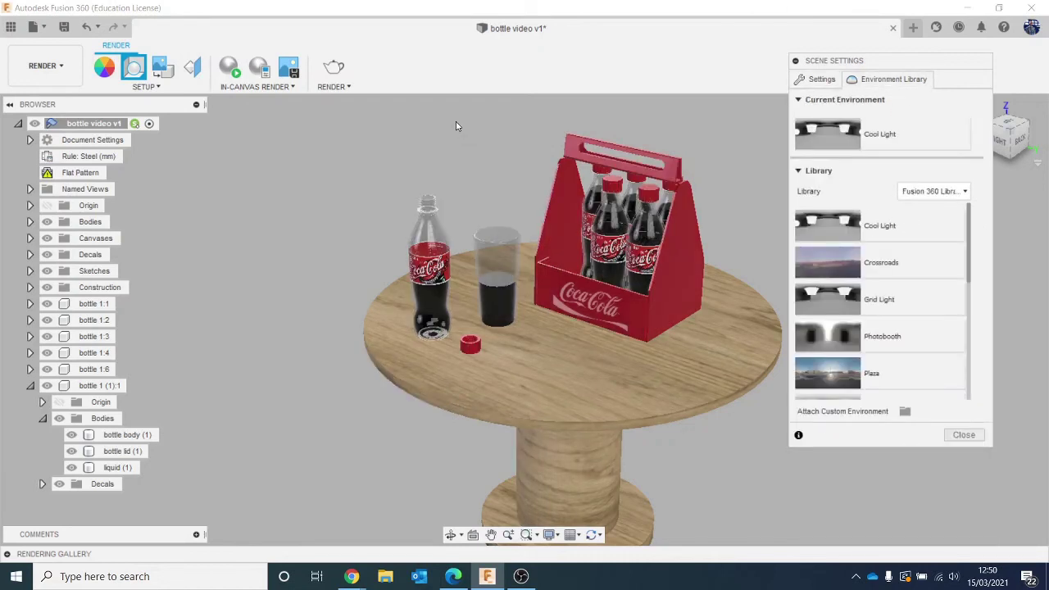
pyautogui.scroll(-1, 909, 267)
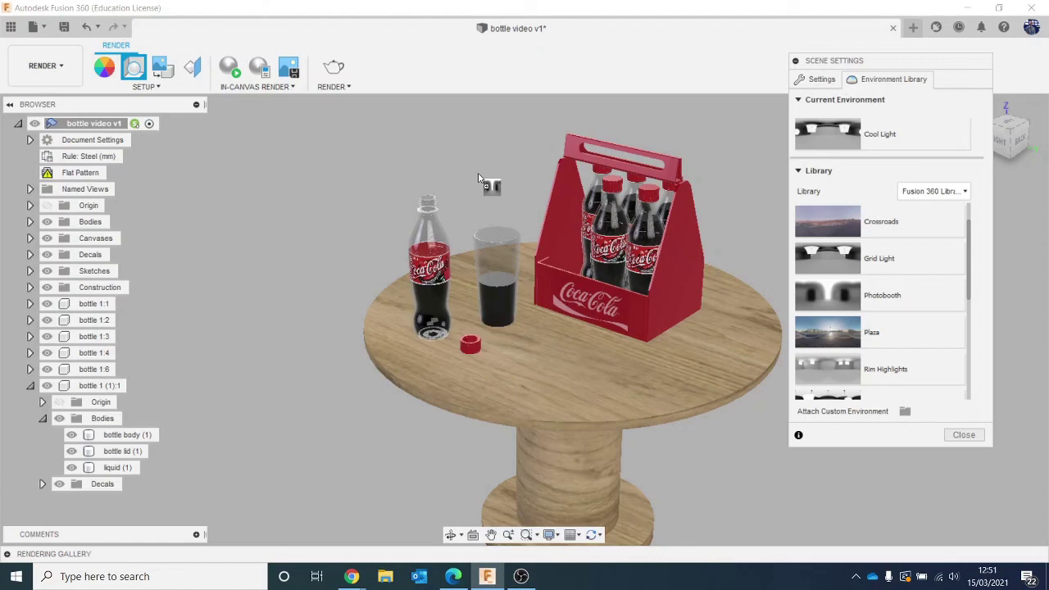
pyautogui.moveTo(479, 178); pyautogui.dragTo(479, 178)
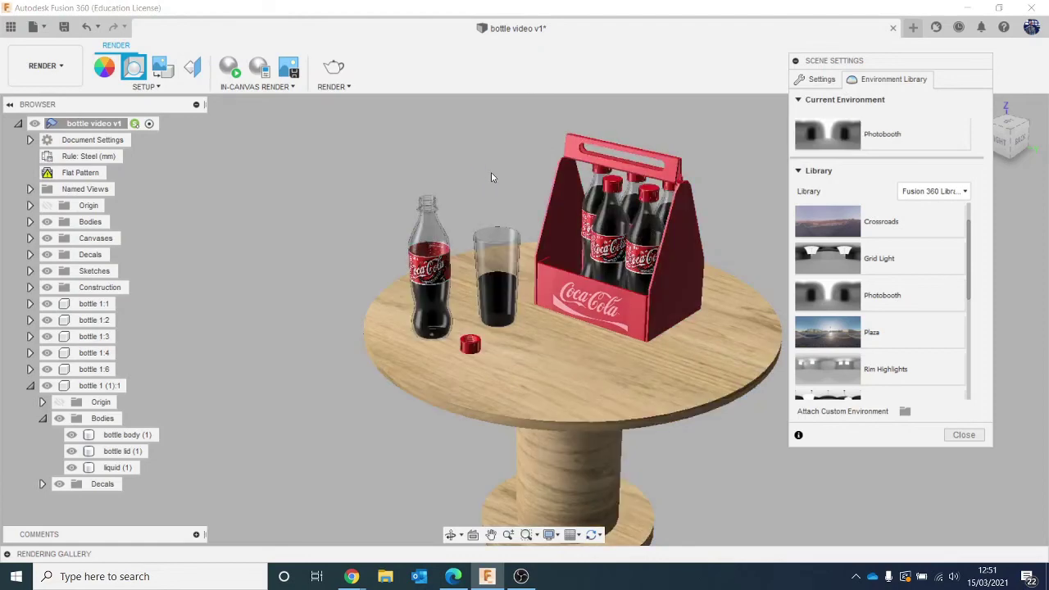
pyautogui.moveTo(491, 173); pyautogui.dragTo(496, 184, button='middle')
pyautogui.scroll(3, 574, 287)
pyautogui.moveTo(569, 279); pyautogui.dragTo(598, 338, button='middle')
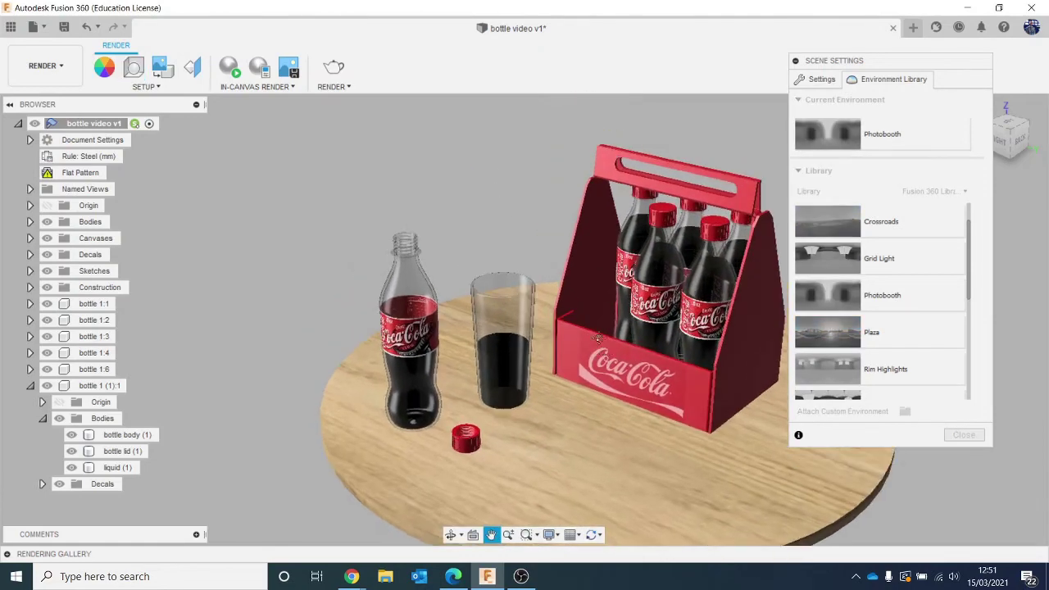
pyautogui.moveTo(686, 354); pyautogui.dragTo(670, 348, button='middle')
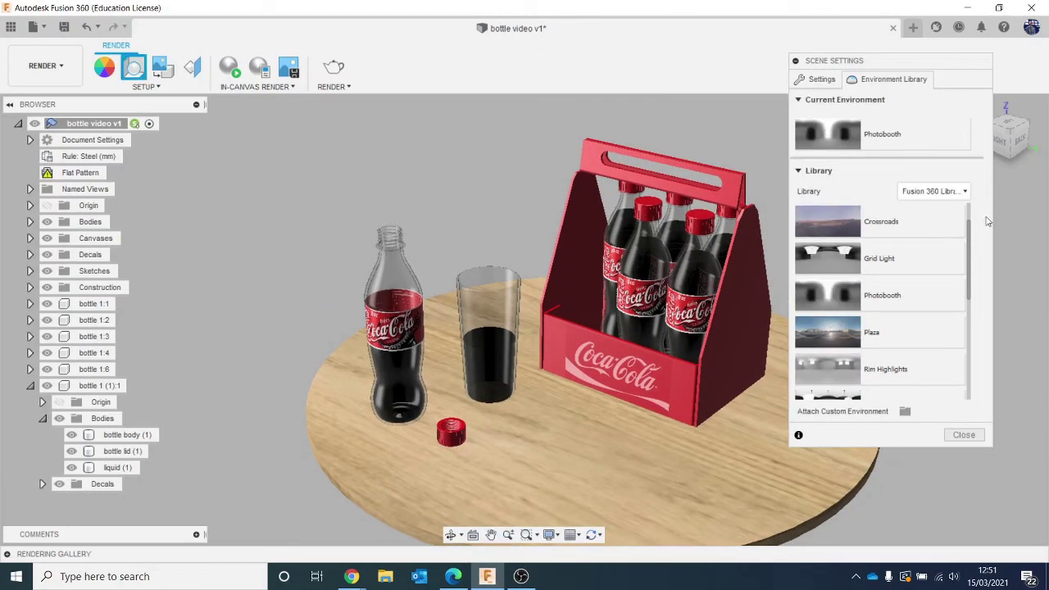
# Apply the Rim Highlights environment from the library to the scene
pyautogui.scroll(-1, 906, 281)
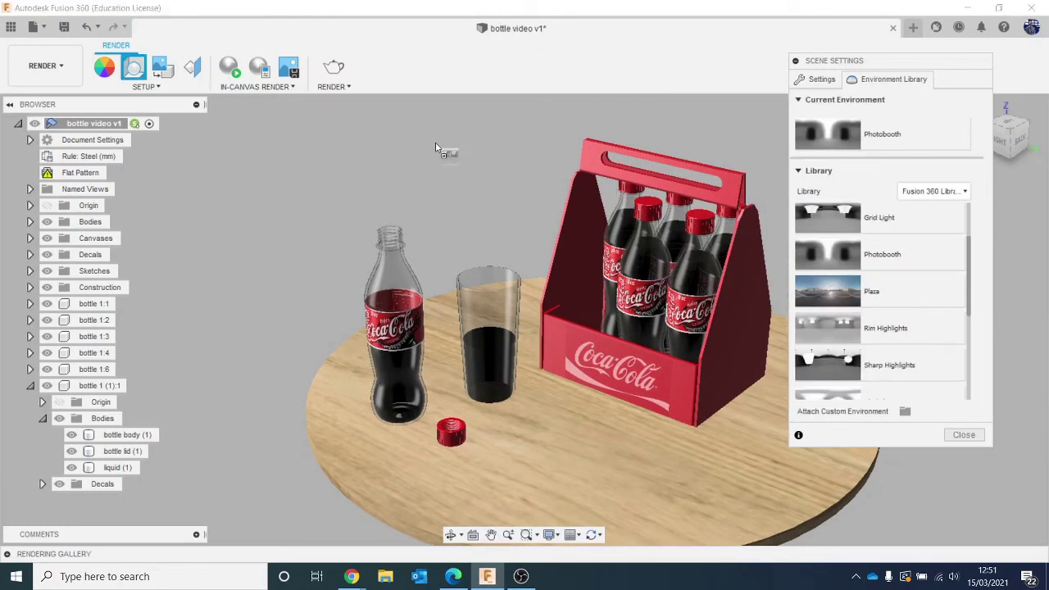
pyautogui.moveTo(436, 148); pyautogui.dragTo(436, 146)
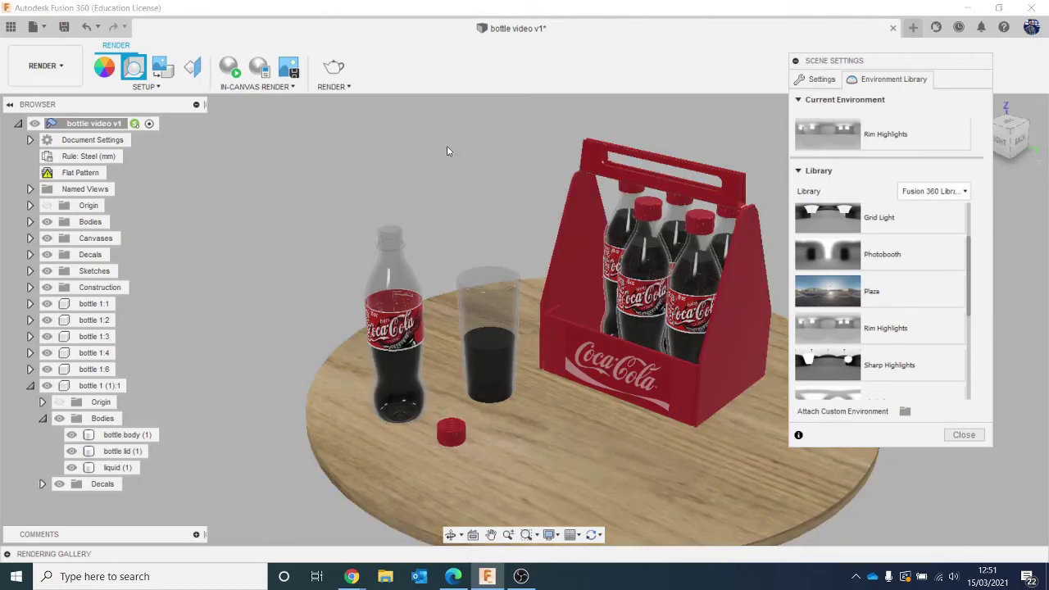
pyautogui.moveTo(497, 169); pyautogui.dragTo(473, 164, button='middle')
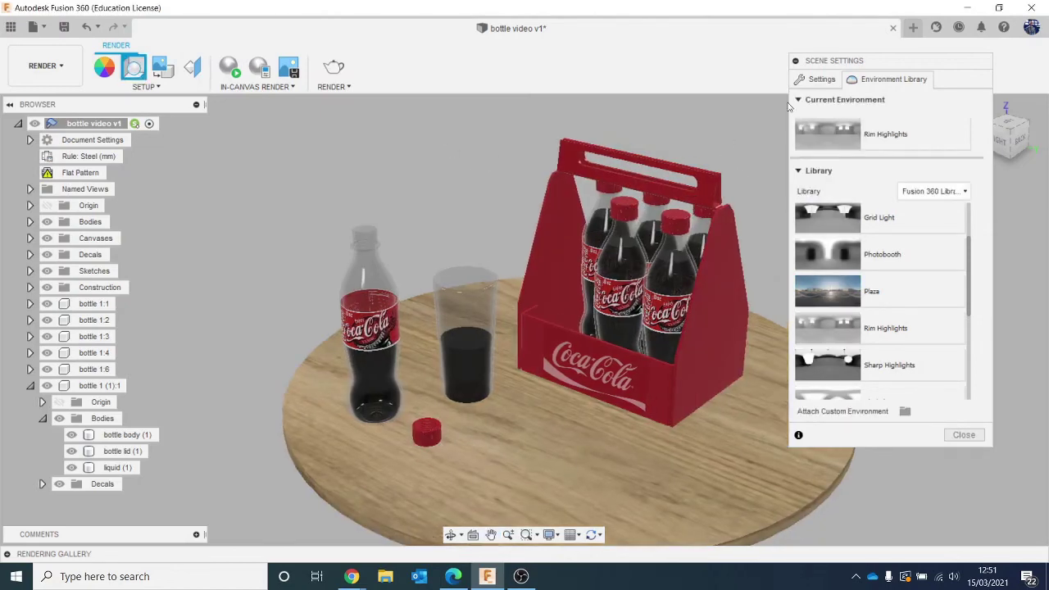
# Set the solid background colour to a mint green with RGB 140, 221, 197
pyautogui.click(822, 79)
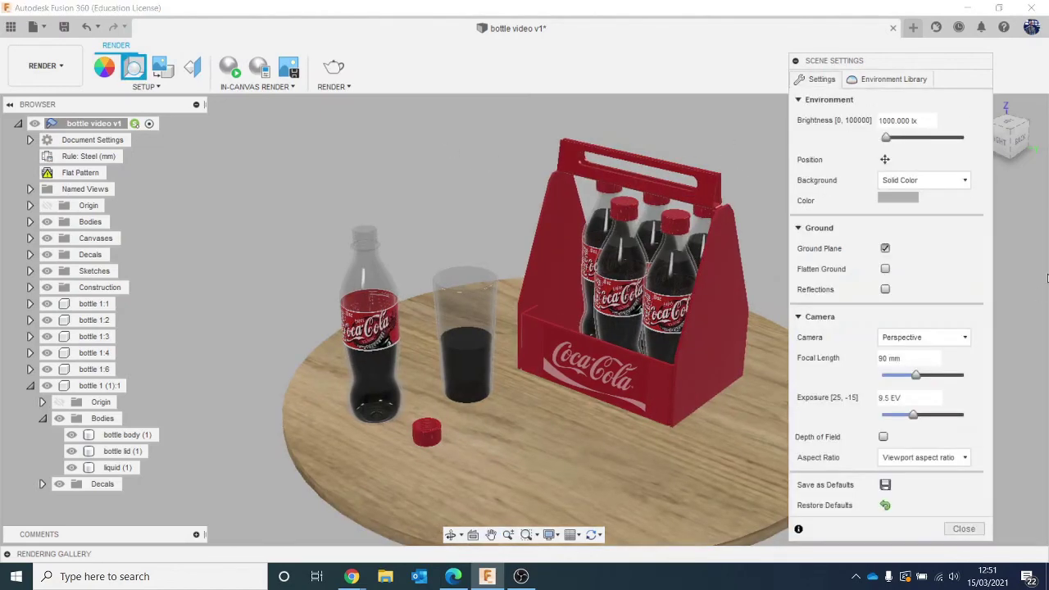
pyautogui.click(906, 201)
pyautogui.click(719, 70)
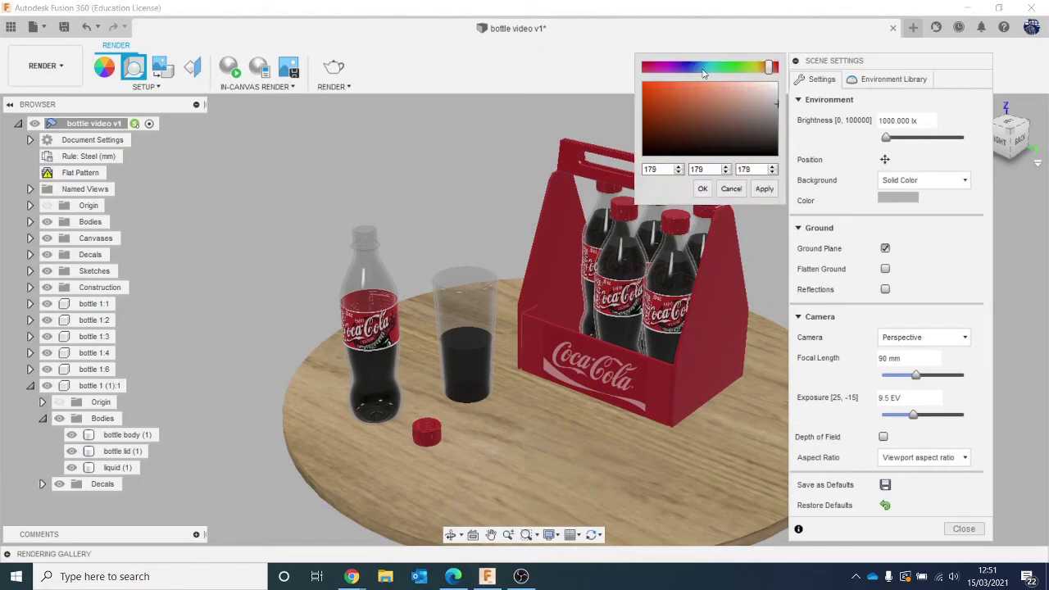
pyautogui.moveTo(718, 114); pyautogui.dragTo(704, 93)
pyautogui.click(695, 69)
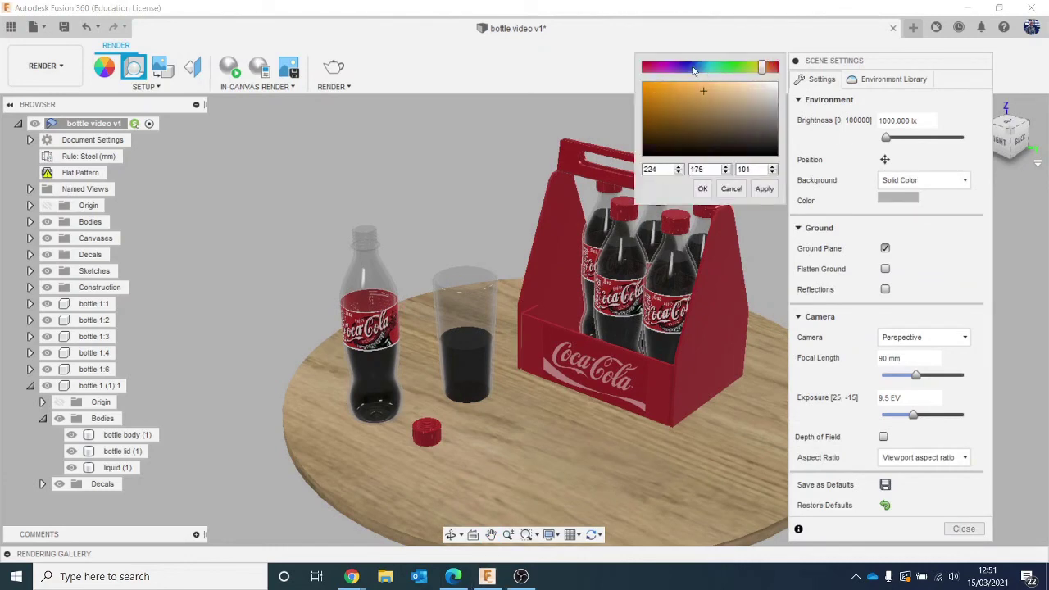
pyautogui.click(716, 67)
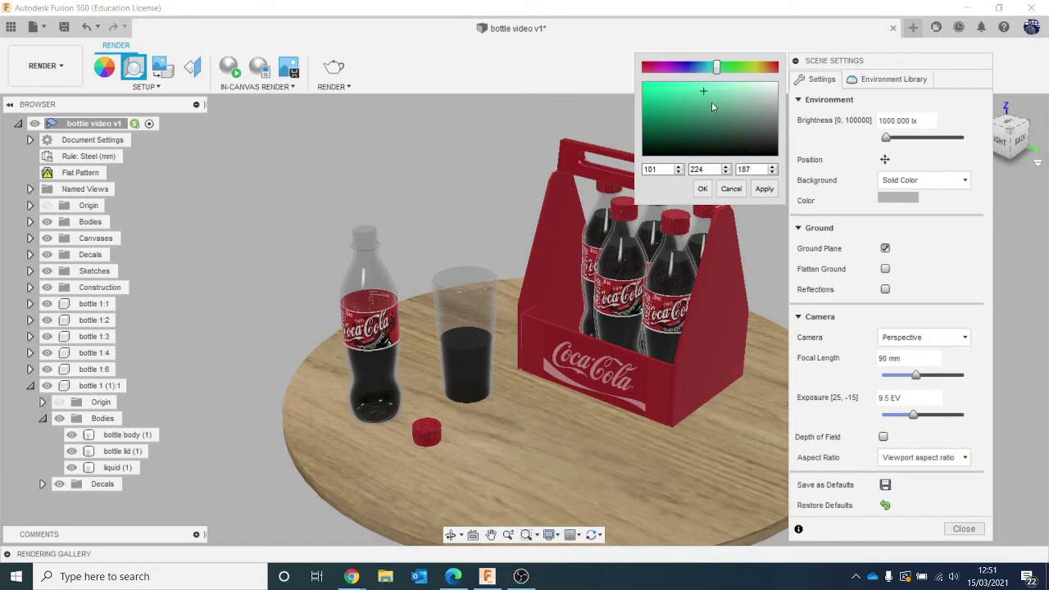
pyautogui.click(719, 94)
pyautogui.moveTo(719, 93); pyautogui.dragTo(727, 92)
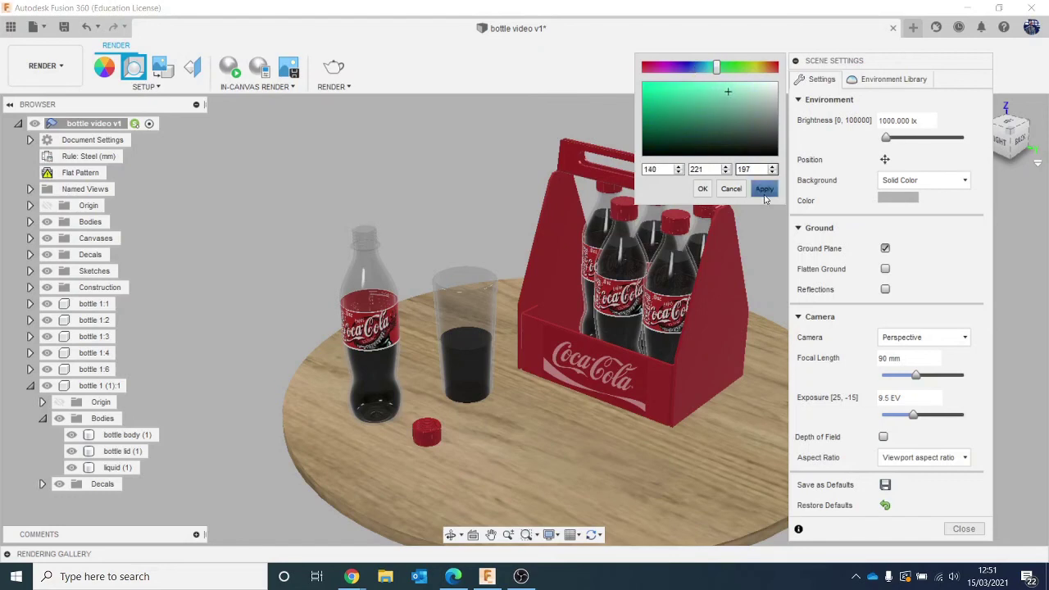
pyautogui.click(764, 189)
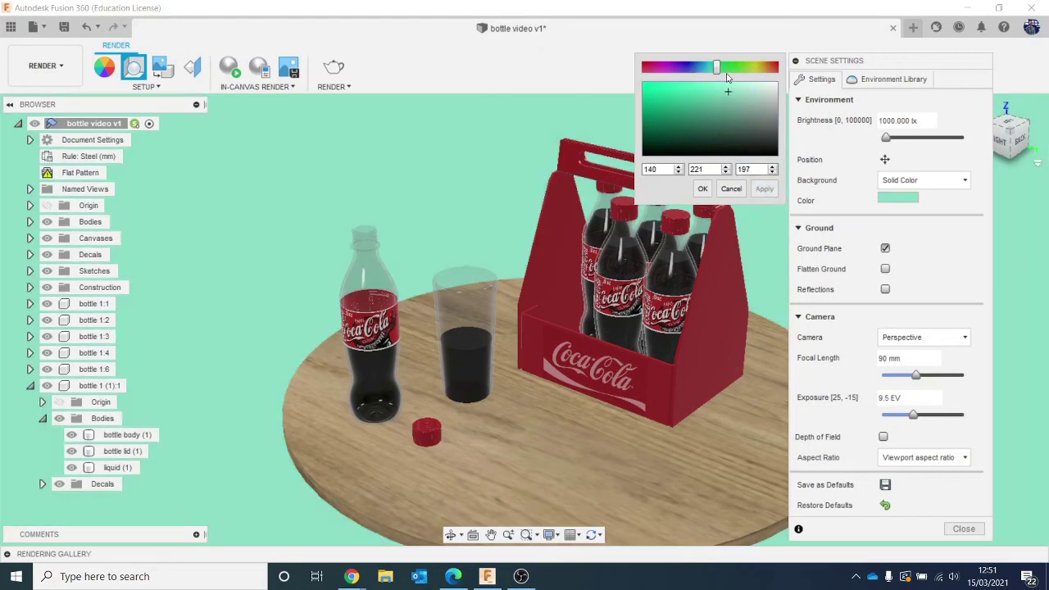
# Try a pale cyan background (RGB 191, 243, 243) and a beige one (RGB 243, 227, 202)
pyautogui.moveTo(716, 72); pyautogui.dragTo(749, 87)
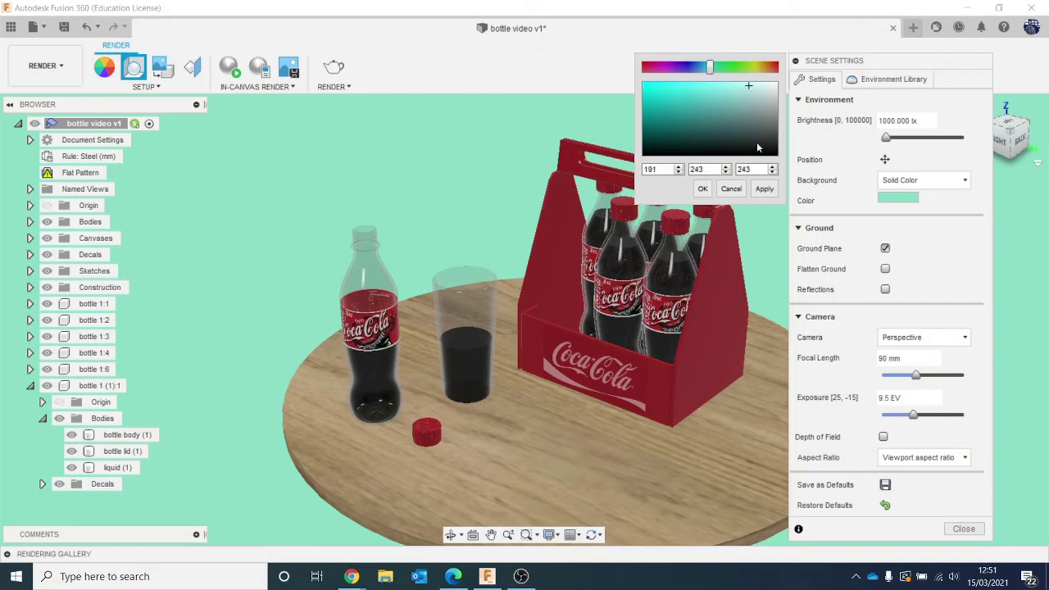
pyautogui.click(765, 189)
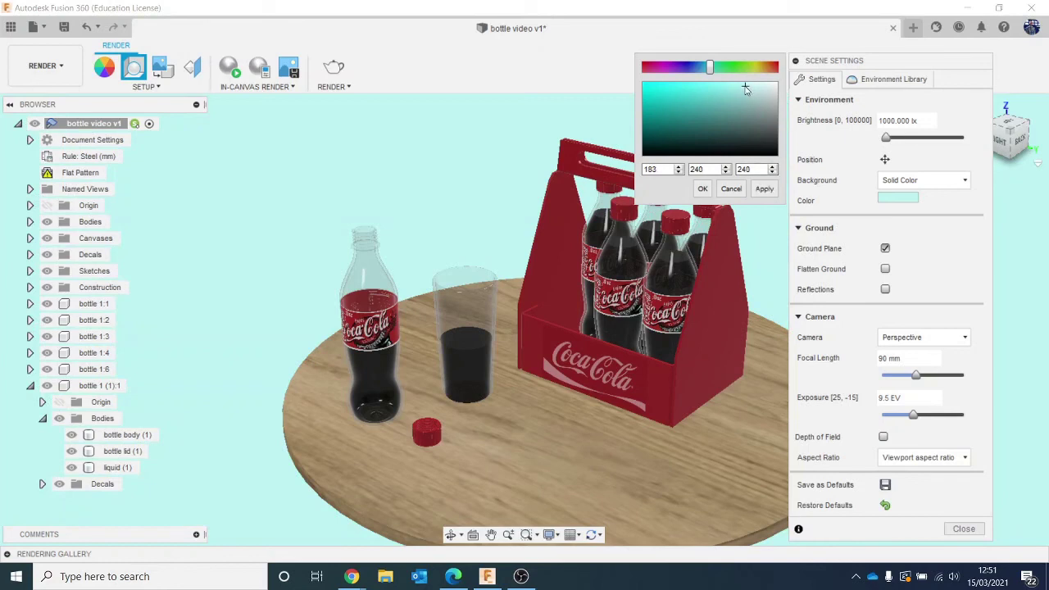
pyautogui.click(723, 67)
pyautogui.moveTo(740, 70)
pyautogui.mouseDown()
pyautogui.moveTo(761, 69)
pyautogui.moveTo(754, 85)
pyautogui.mouseUp()
pyautogui.click(767, 190)
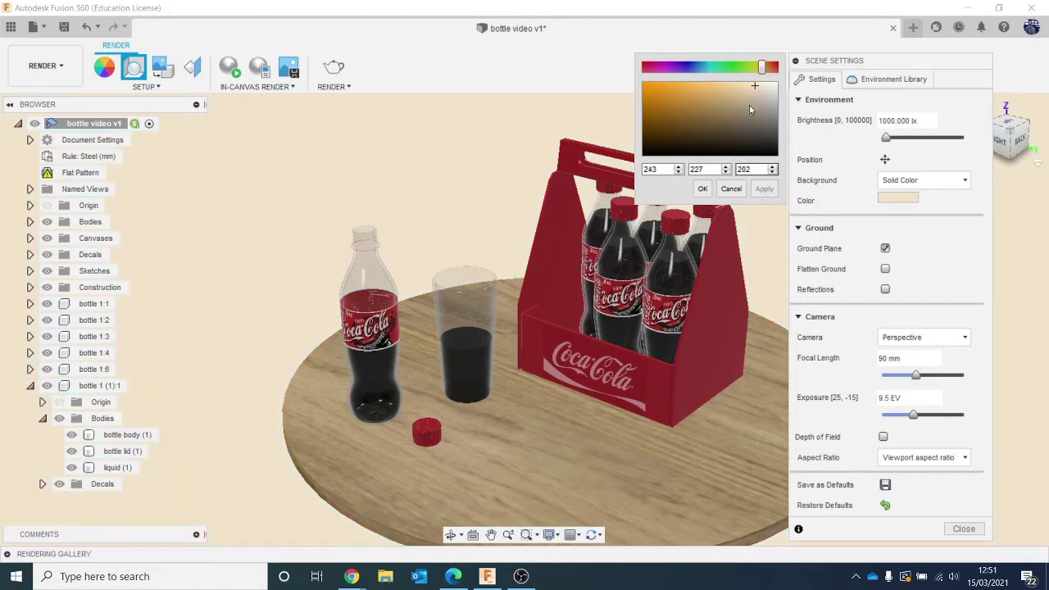
# Try a pale yellow background (RGB 243, 239, 202) and a pale mint one (RGB 202, 243, 231)
pyautogui.click(756, 68)
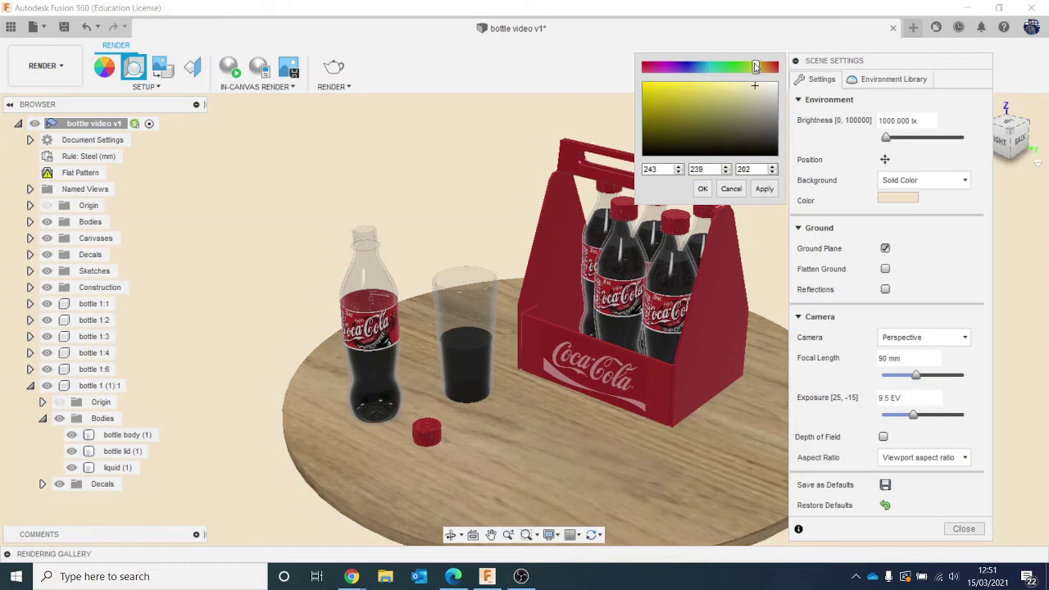
pyautogui.click(766, 189)
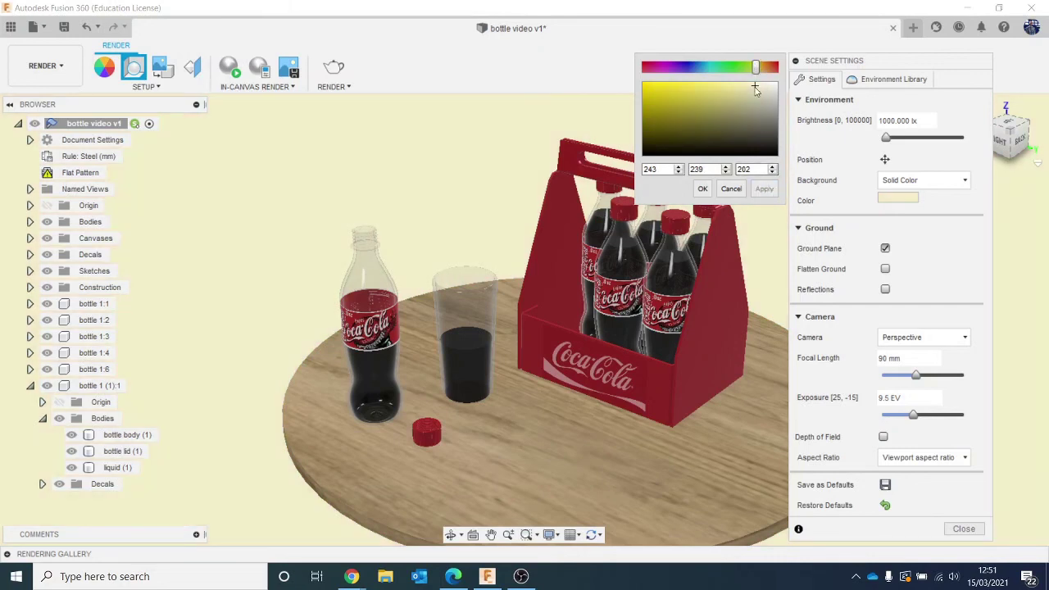
pyautogui.moveTo(743, 67); pyautogui.dragTo(716, 67)
pyautogui.click(766, 189)
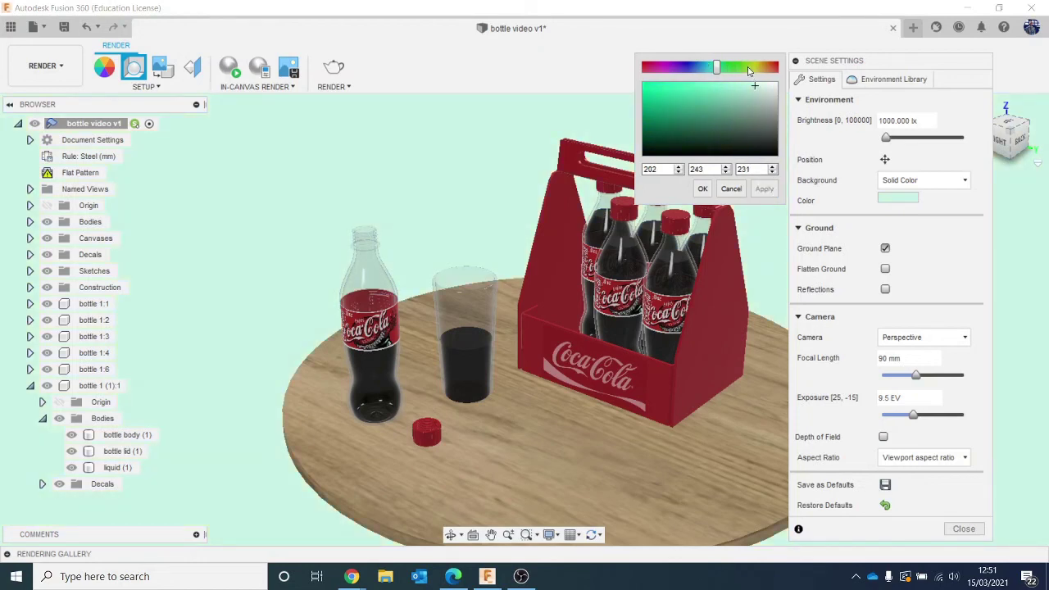
# Try two pale green background colours, RGB 202, 243, 206 and RGB 211, 243, 202
pyautogui.moveTo(747, 69); pyautogui.dragTo(729, 67)
pyautogui.click(765, 189)
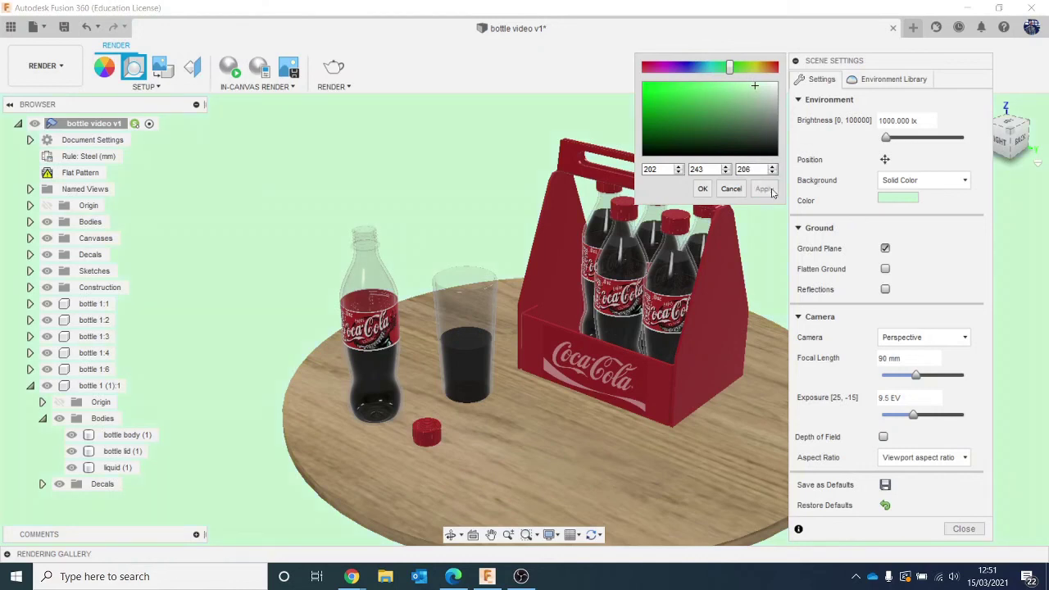
pyautogui.click(757, 68)
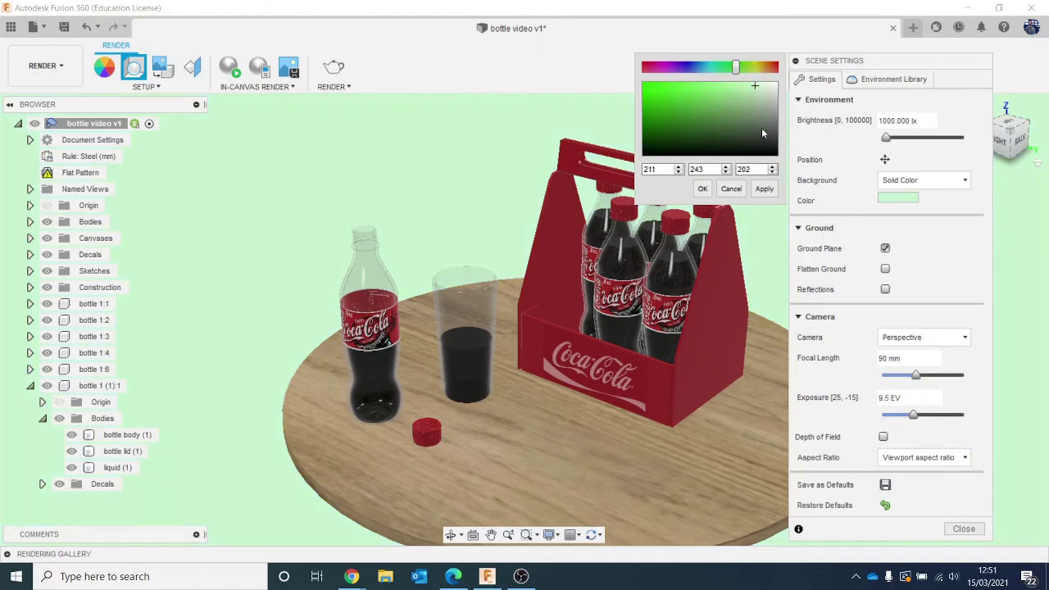
pyautogui.click(763, 189)
# Set the background colour to pale yellow with RGB 243, 239, 202 and close the scene settings
pyautogui.moveTo(755, 69); pyautogui.dragTo(755, 69)
pyautogui.click(764, 189)
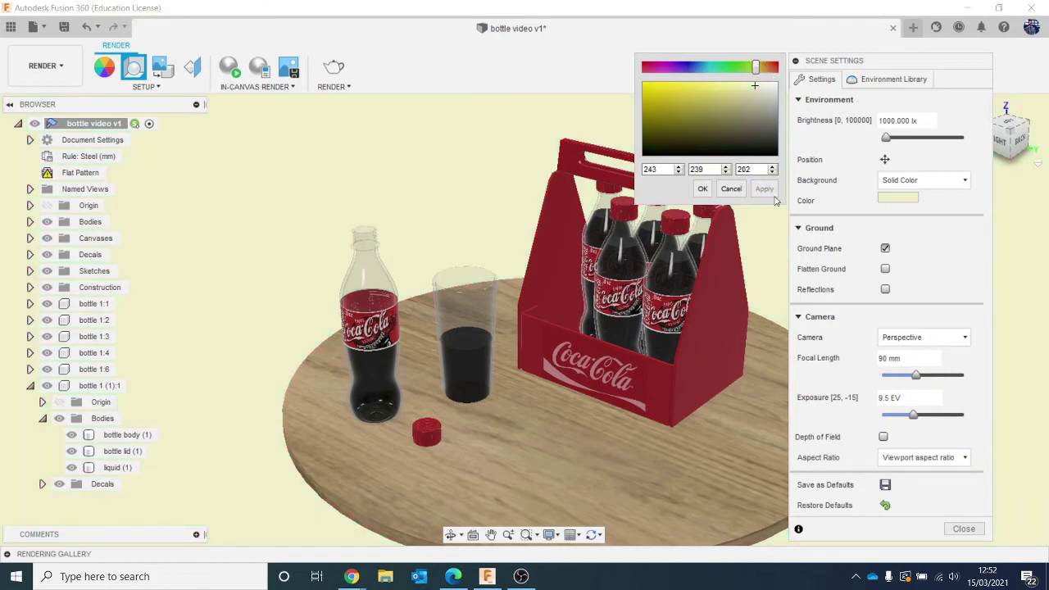
pyautogui.click(703, 189)
pyautogui.click(965, 529)
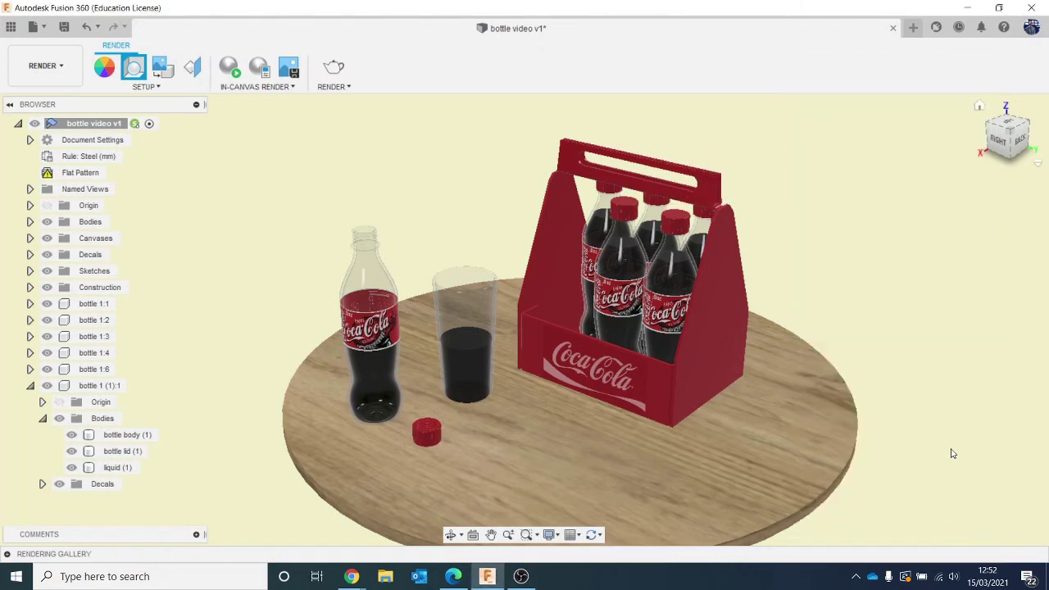
# Frame the carrier, glass, opened bottle and lid on the tabletop so that they fill the view
pyautogui.scroll(-4, 893, 365)
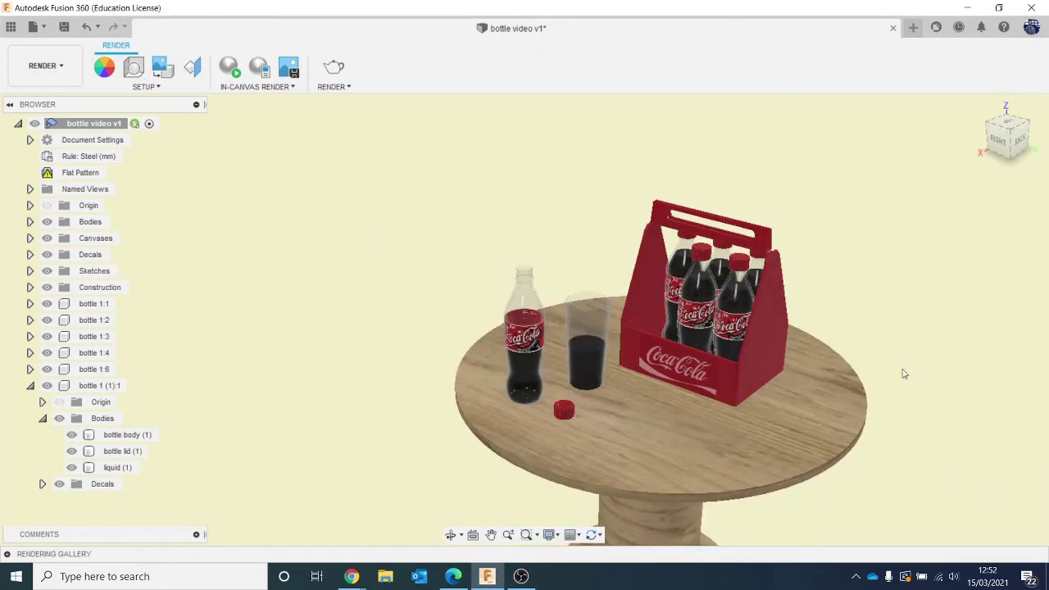
pyautogui.scroll(2, 862, 342)
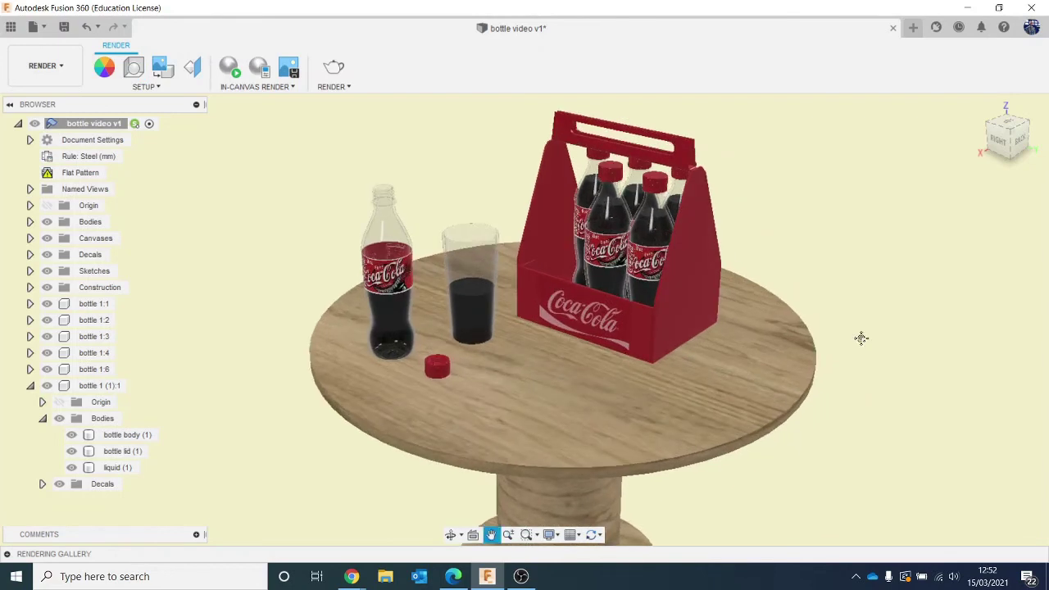
pyautogui.scroll(2, 870, 354)
pyautogui.moveTo(875, 349); pyautogui.dragTo(955, 409, button='middle')
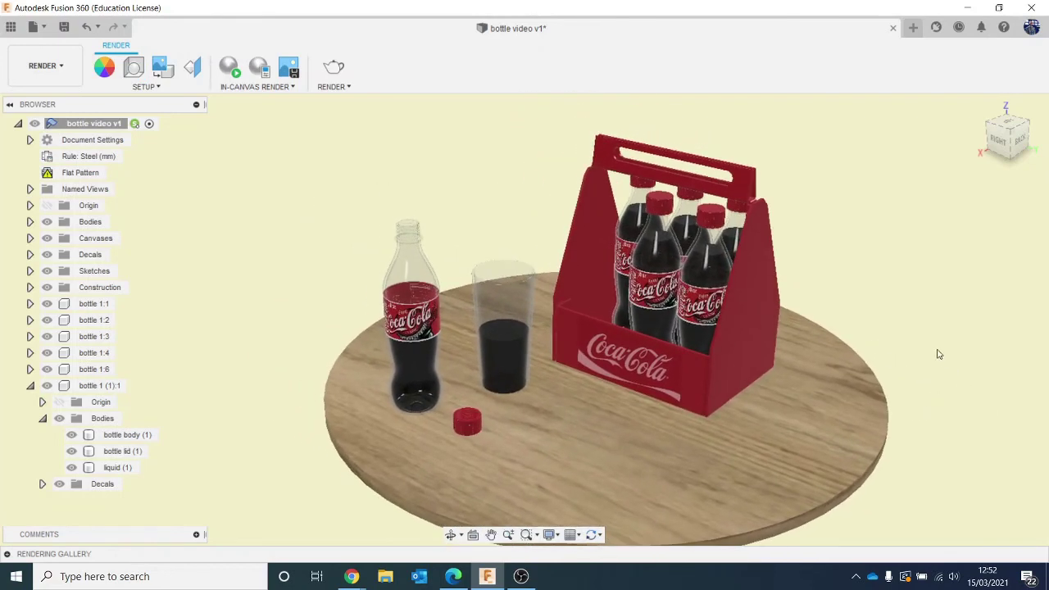